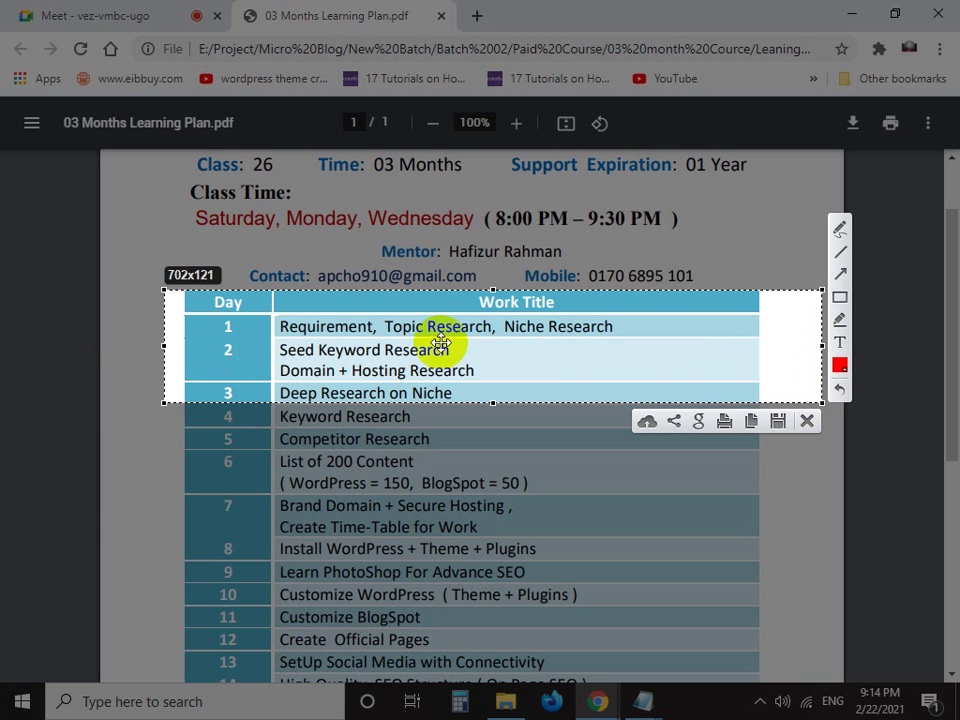
Draw a red arrow pointing at the day 1 Niche Research entry on the captured area and dismiss the capture
click(840, 273)
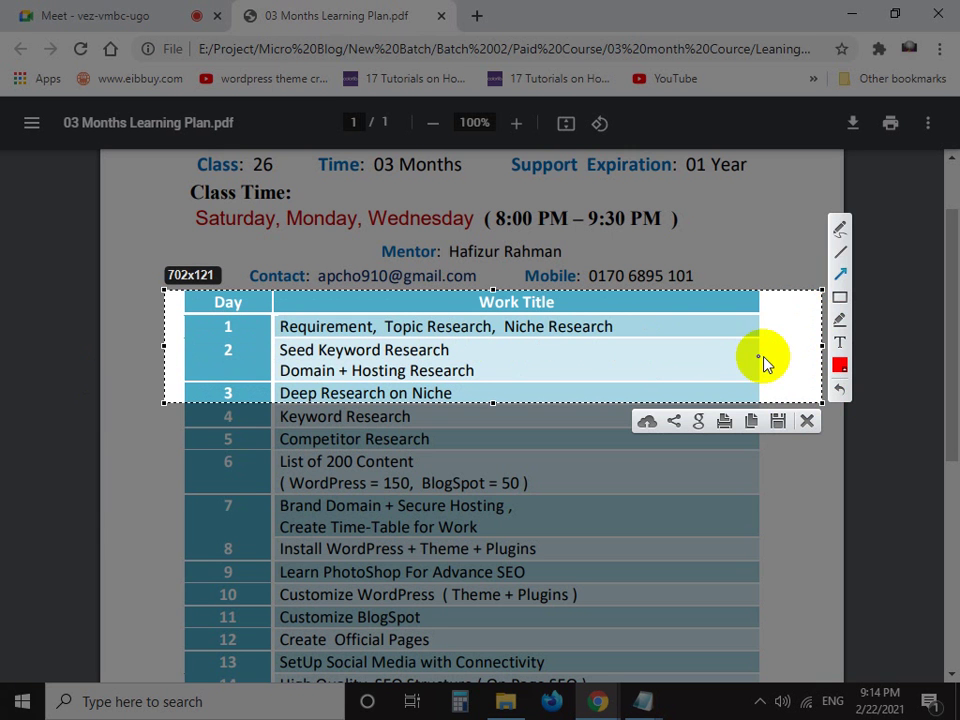
mouse_move(763, 357)
mouse_down()
mouse_move(658, 349)
mouse_move(633, 335)
mouse_up()
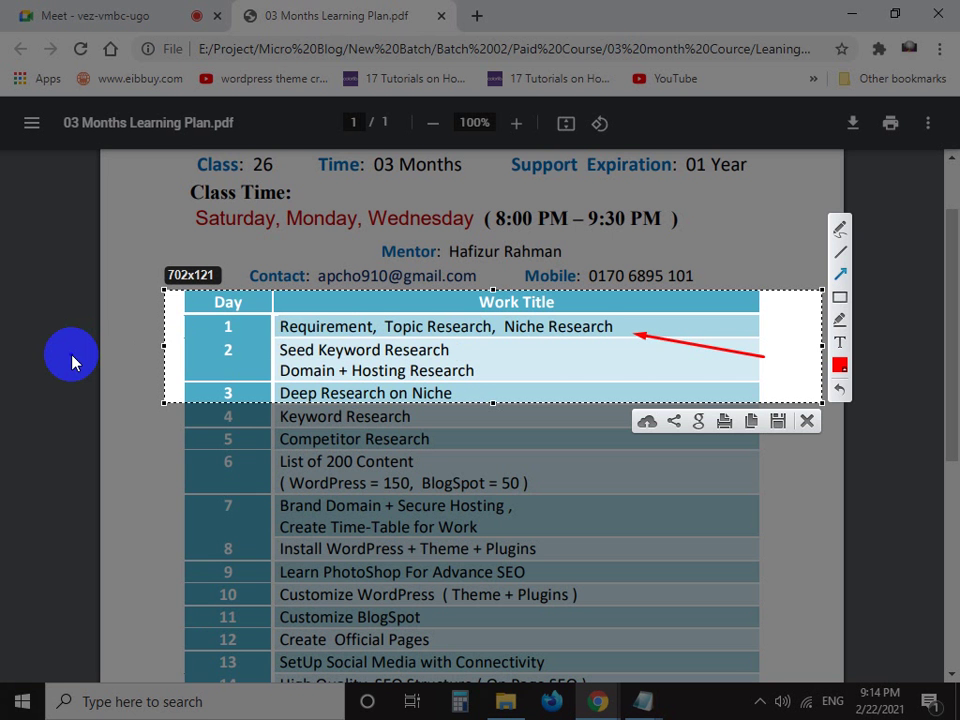
click(807, 421)
key(Print)
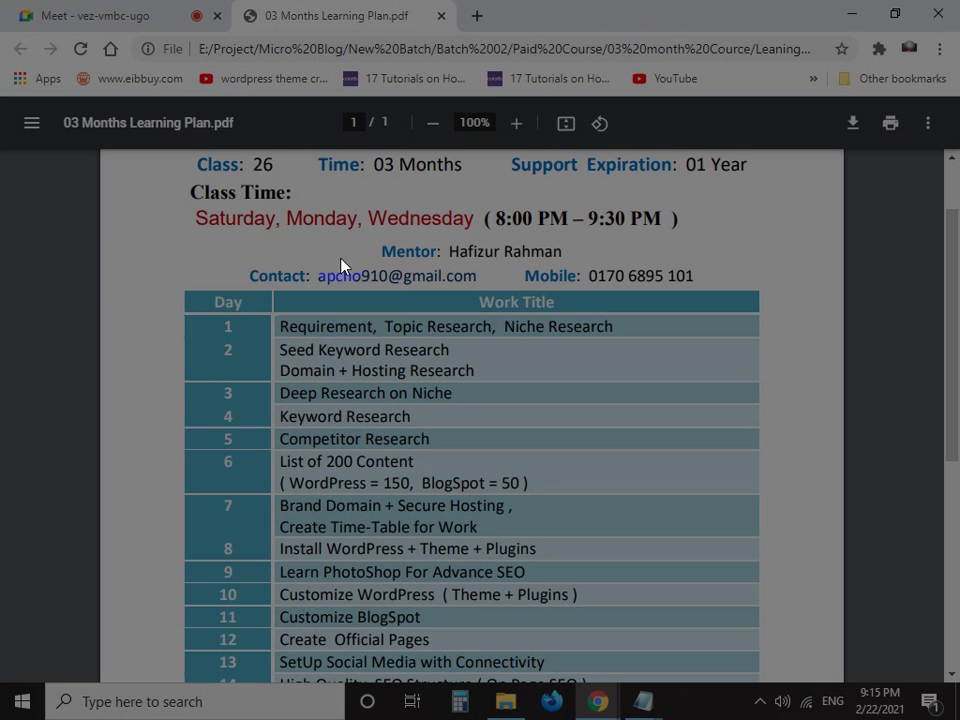
drag(191, 228, 587, 305)
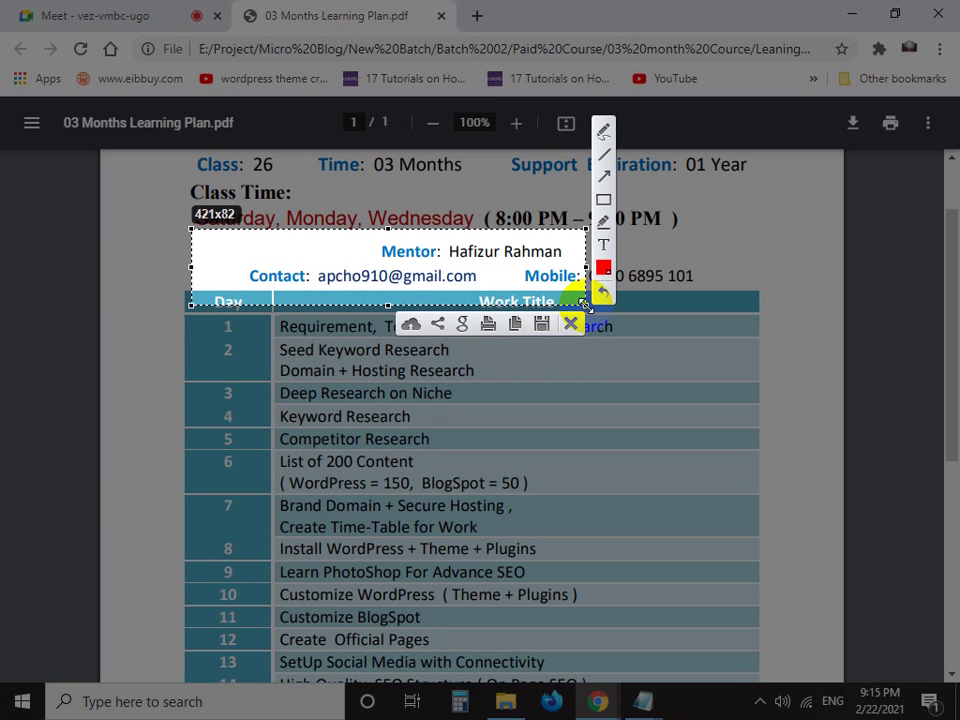
click(570, 323)
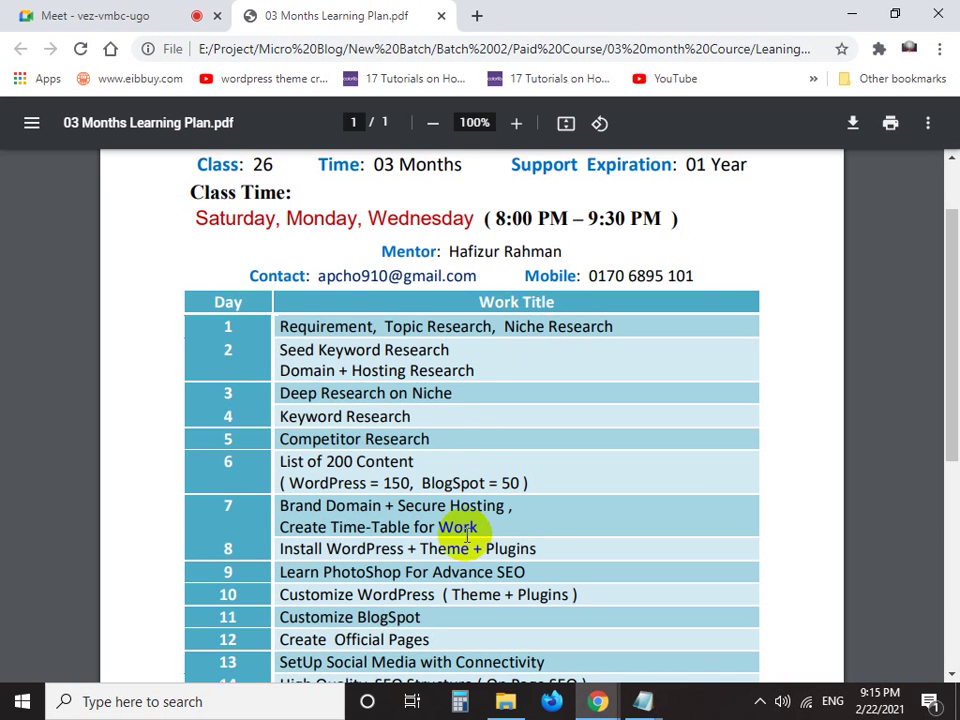
Capture the day 1 to 3 rows of the learning plan, draw red arrows to their topics, and dismiss the capture
key(Print)
drag(153, 298, 525, 350)
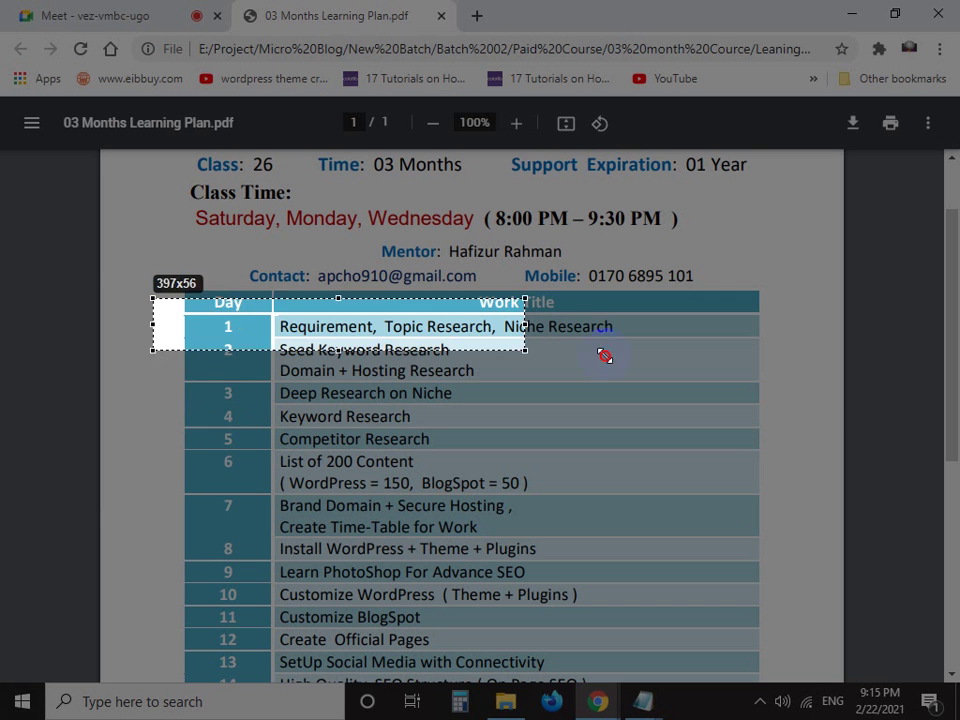
drag(605, 356, 950, 392)
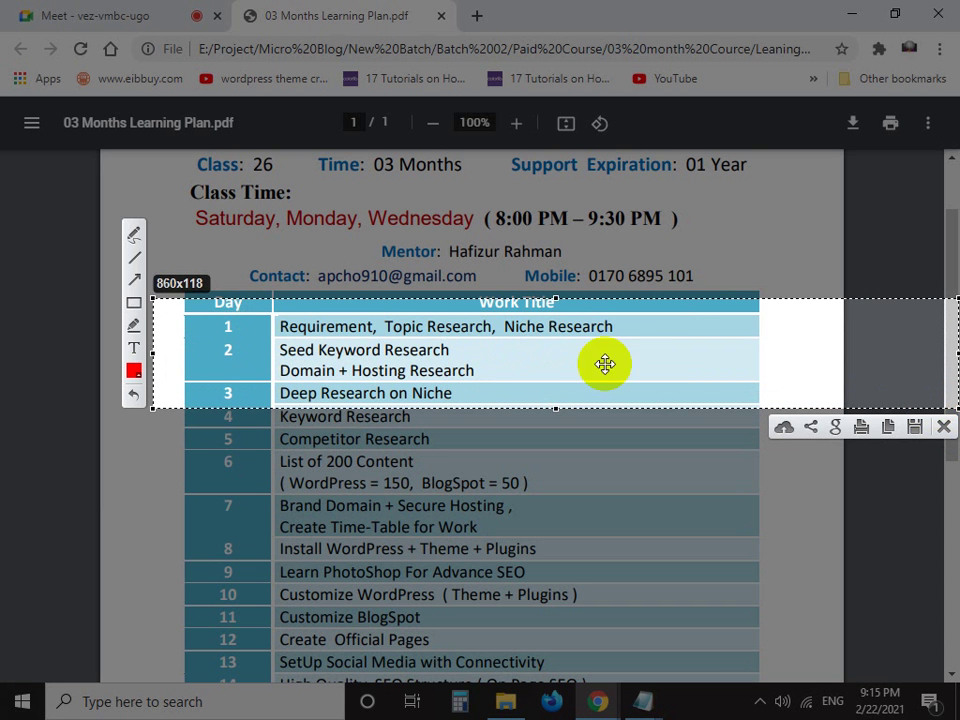
click(133, 281)
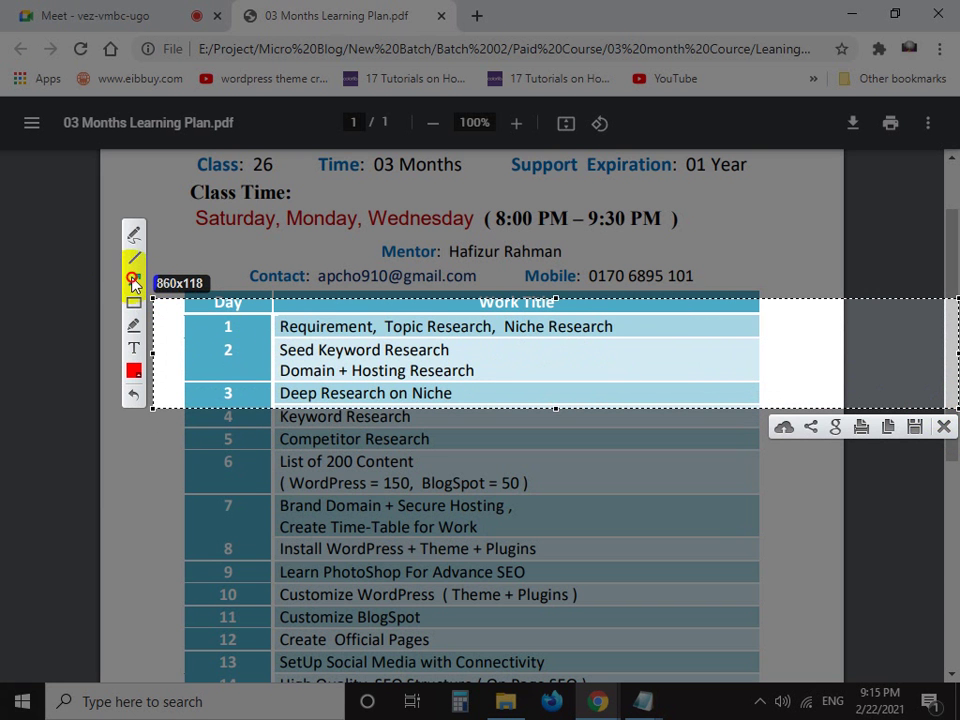
drag(727, 372, 532, 345)
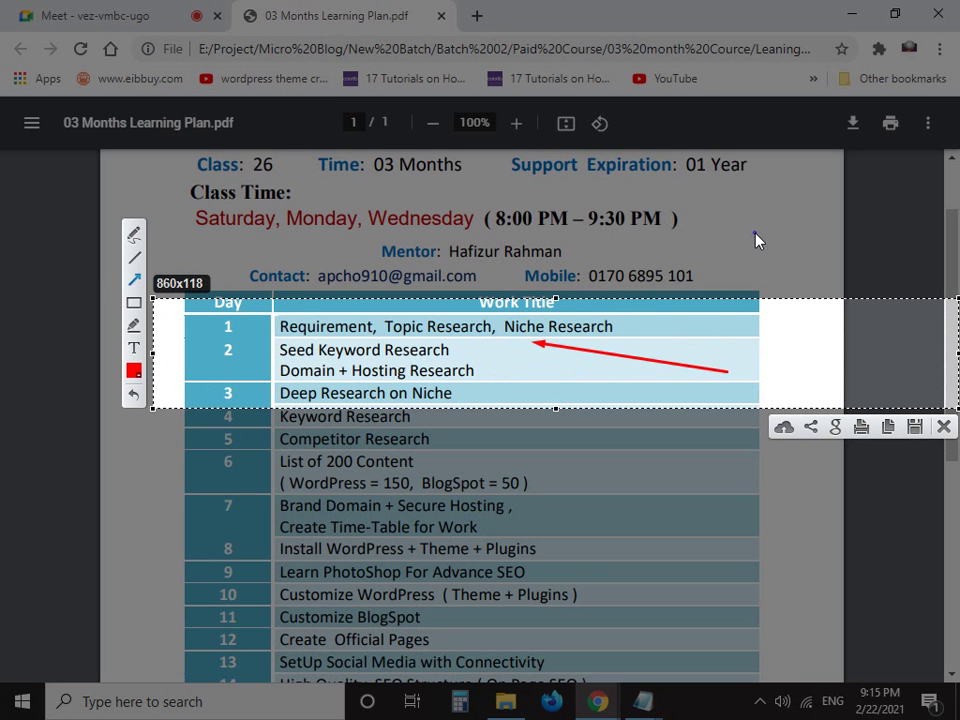
drag(755, 236, 617, 328)
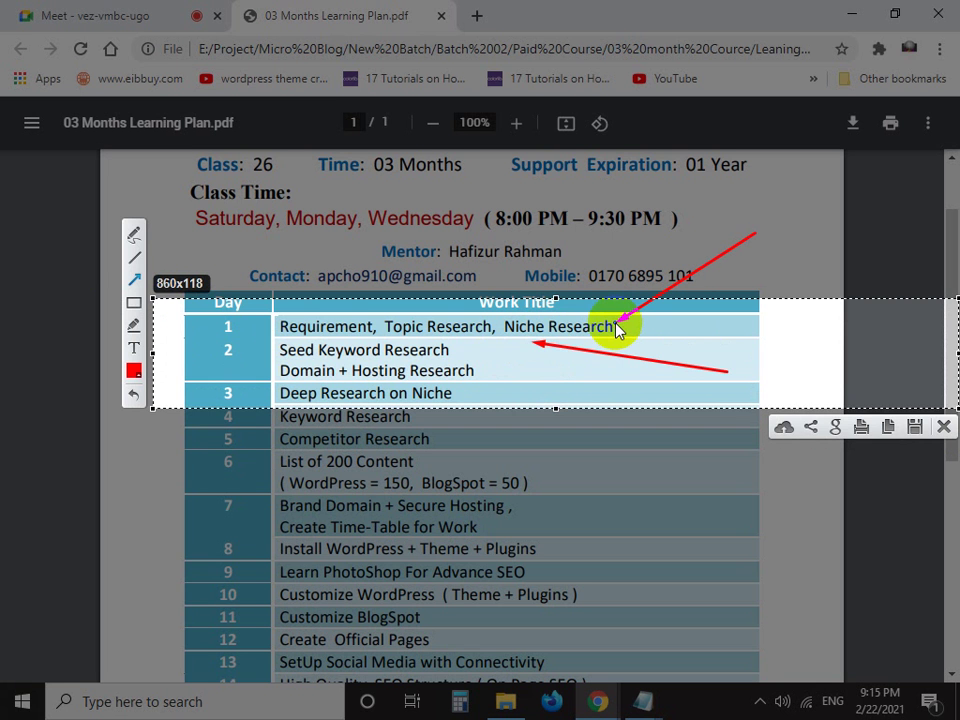
drag(686, 397, 466, 356)
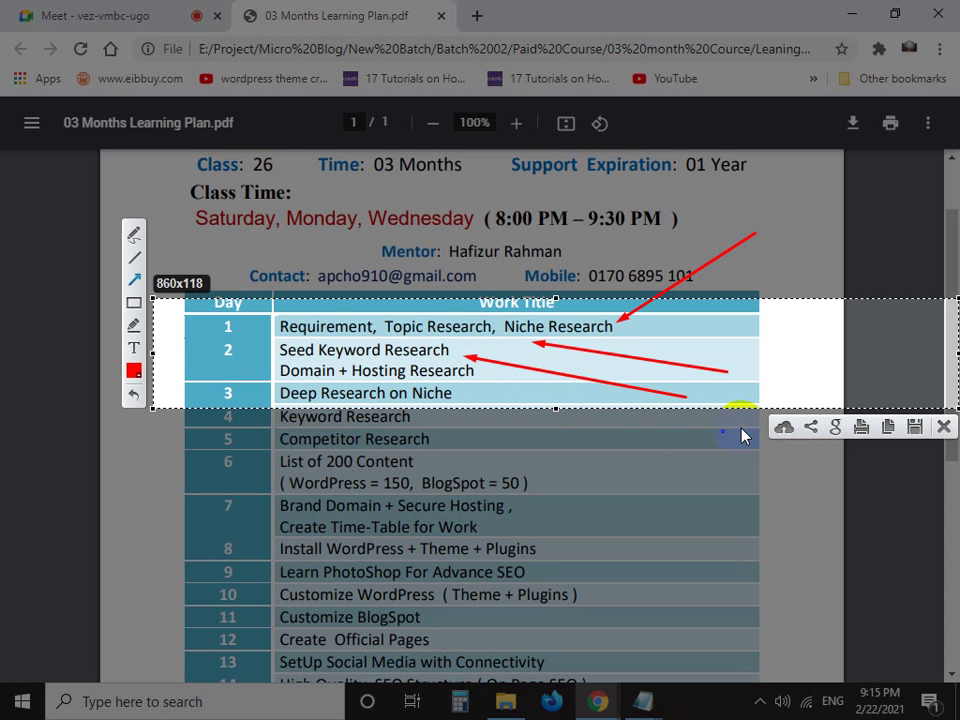
mouse_move(742, 433)
mouse_down()
mouse_move(551, 396)
mouse_move(472, 394)
mouse_up()
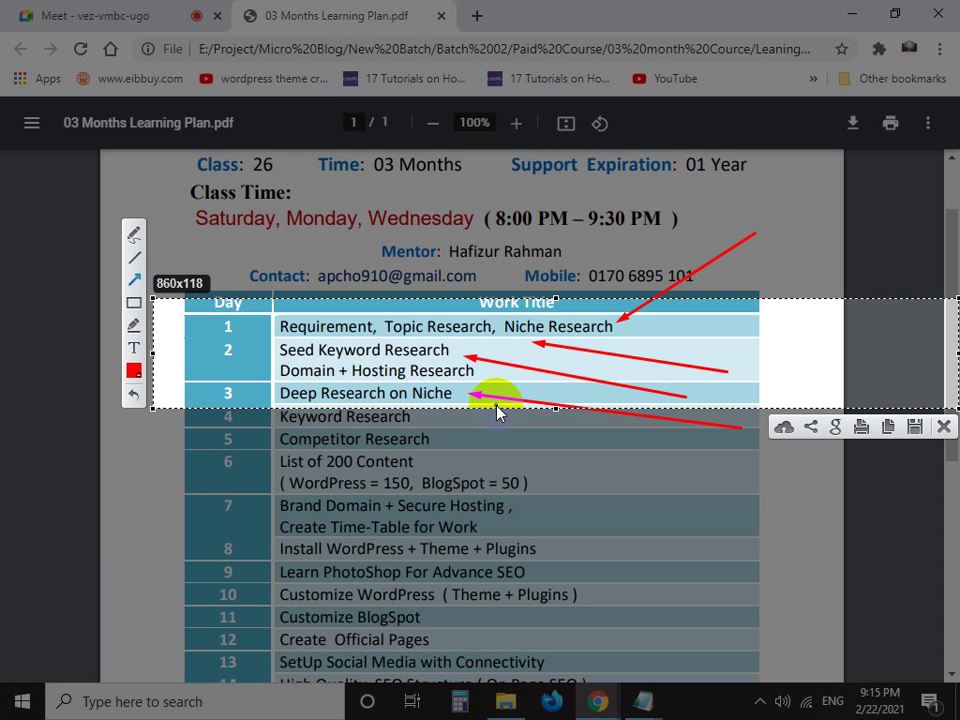
click(943, 427)
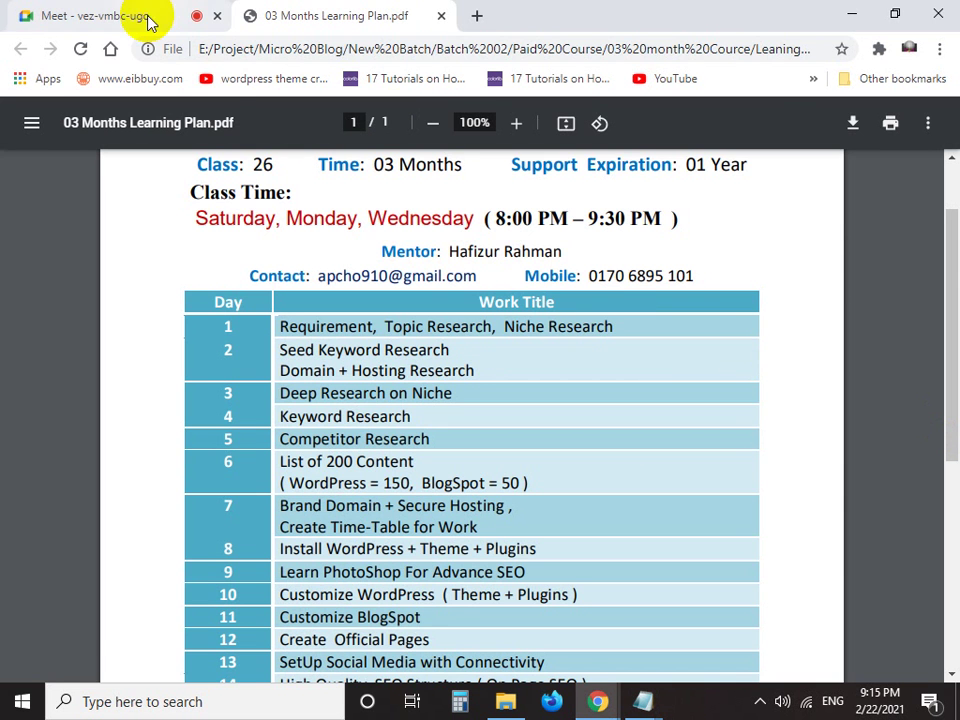
Start a screen capture of Deep Research On niche.txt in Notepad, framing all four numbered sections
click(107, 14)
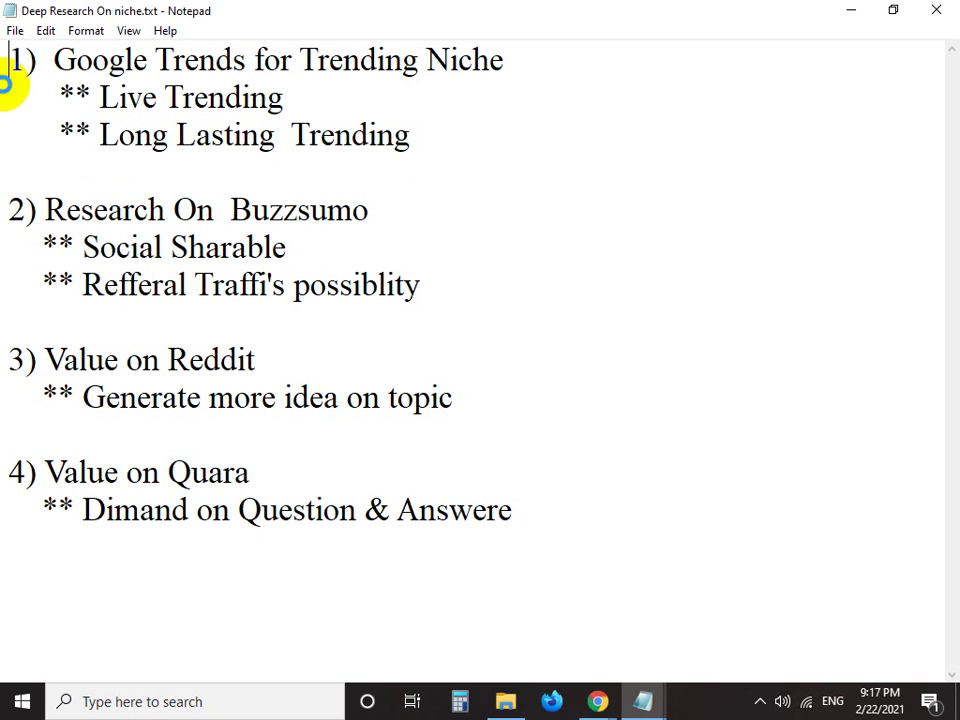
key(Print)
mouse_move(3, 47)
mouse_down()
mouse_move(407, 506)
mouse_move(710, 578)
mouse_move(810, 548)
mouse_up()
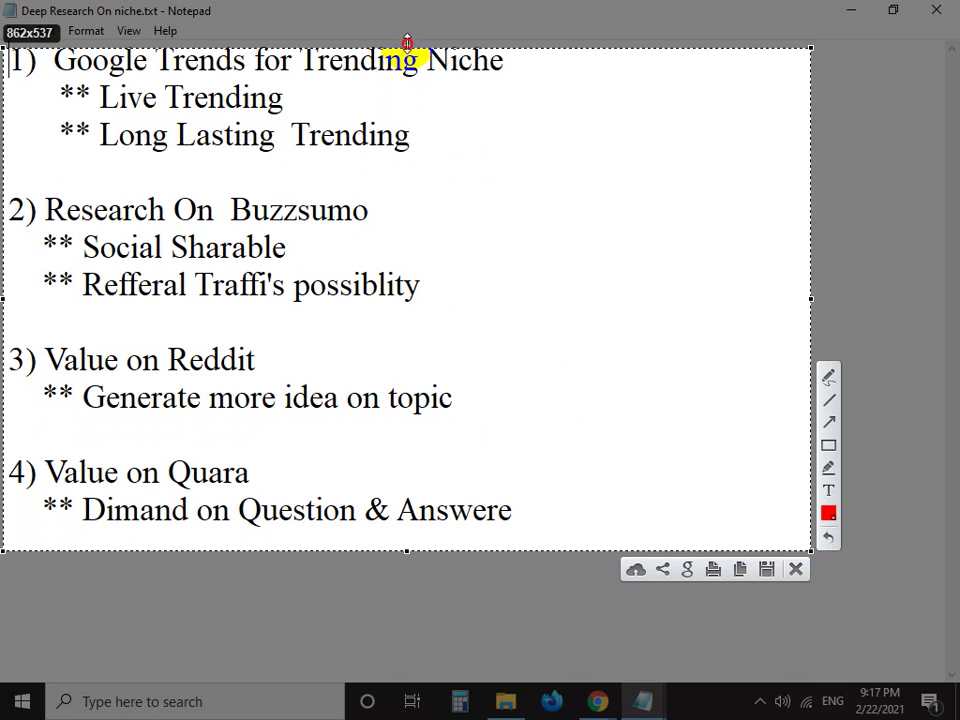
drag(407, 44, 407, 35)
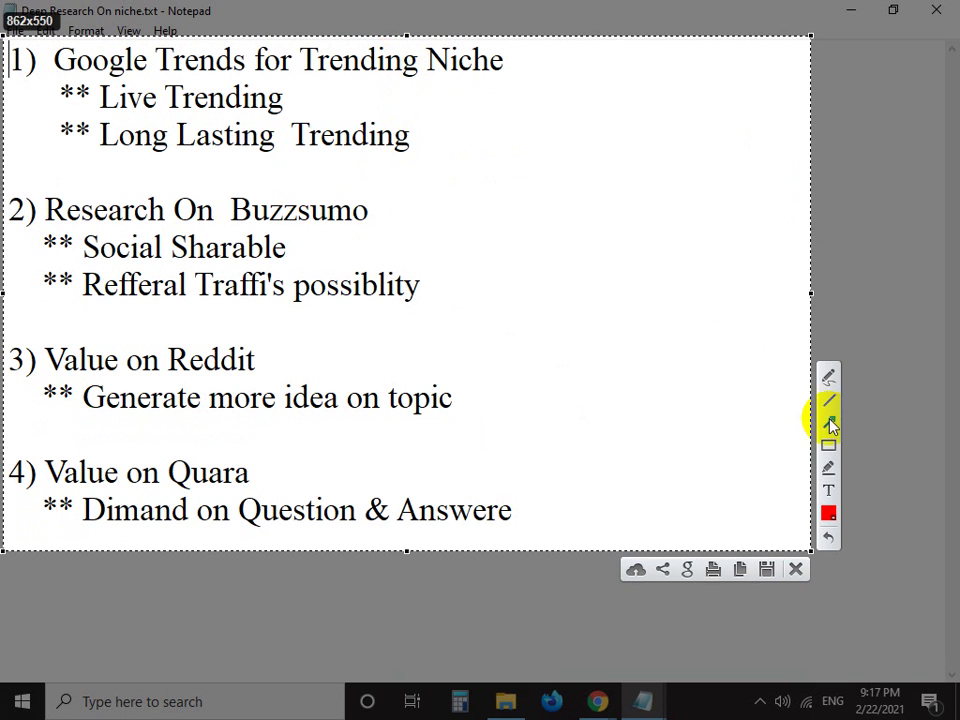
Draw red arrows to the Google Trends, Long Lasting Trending, Buzzsumo, Reddit and Quara points of the notes, and dismiss the capture
click(829, 423)
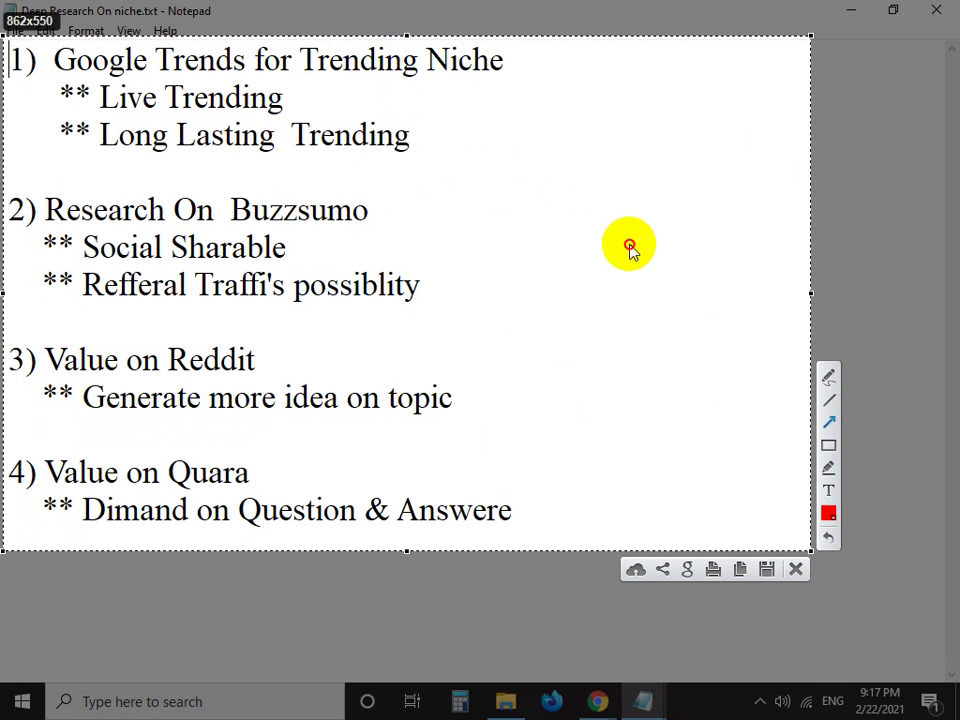
mouse_move(630, 246)
mouse_down()
mouse_move(343, 101)
mouse_move(376, 91)
mouse_up()
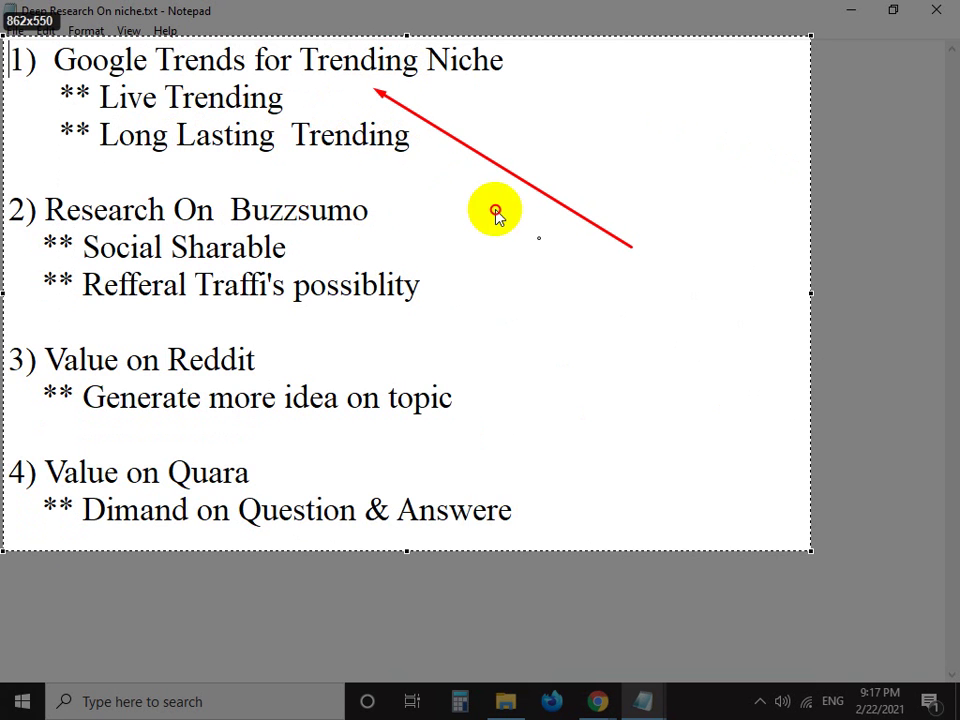
drag(540, 238, 413, 161)
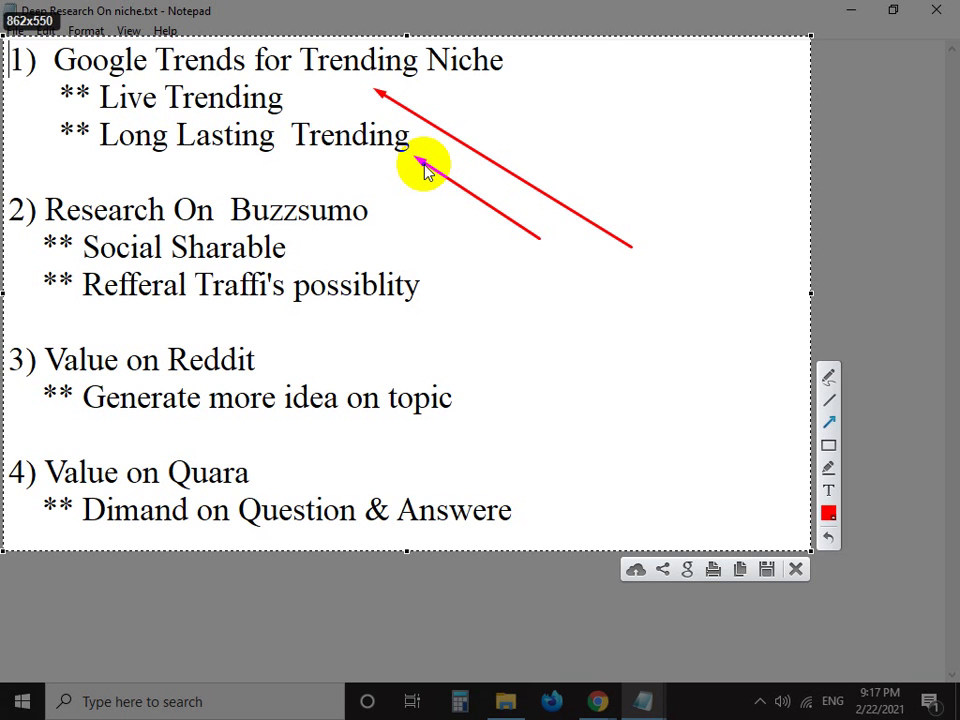
mouse_move(601, 344)
mouse_down()
mouse_move(388, 242)
mouse_move(370, 244)
mouse_up()
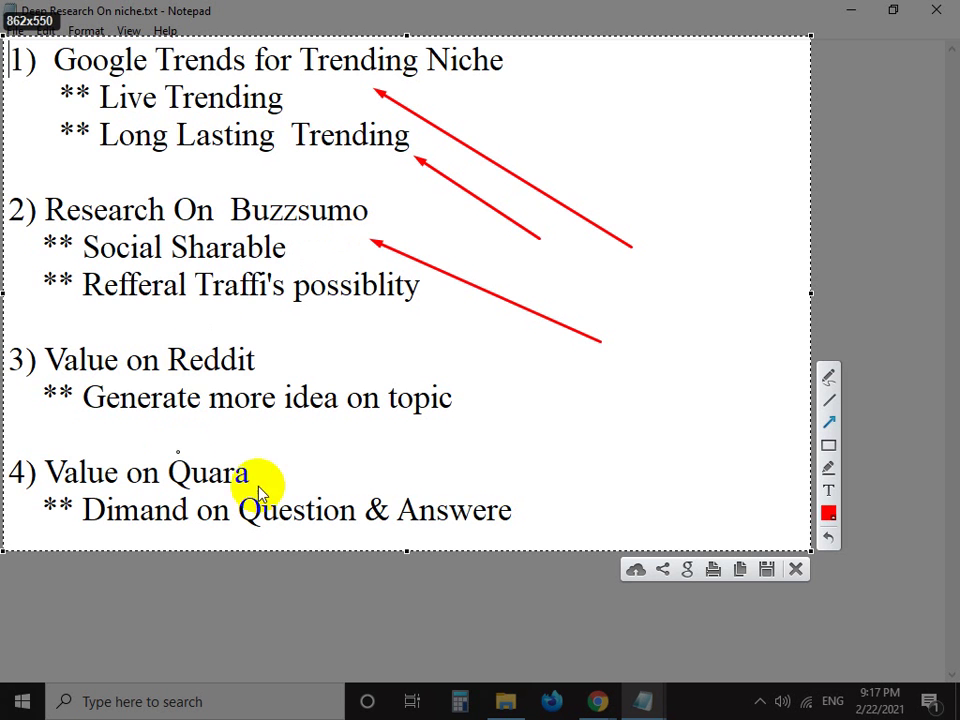
click(590, 453)
mouse_move(590, 452)
mouse_down()
mouse_move(422, 426)
mouse_move(450, 399)
mouse_move(437, 334)
mouse_move(360, 343)
mouse_up()
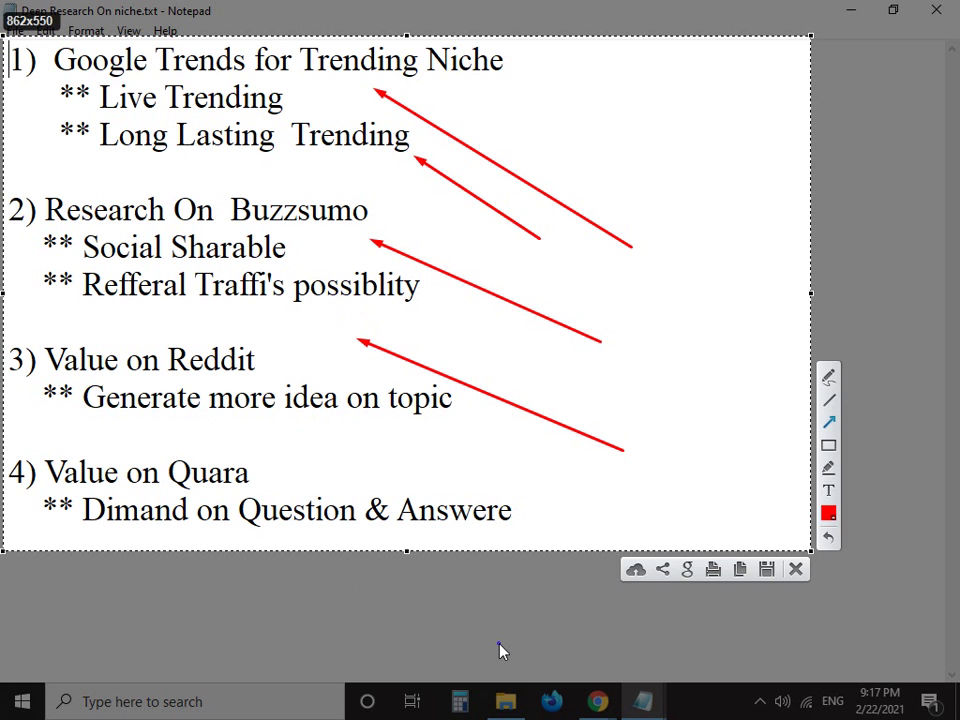
drag(500, 645, 297, 537)
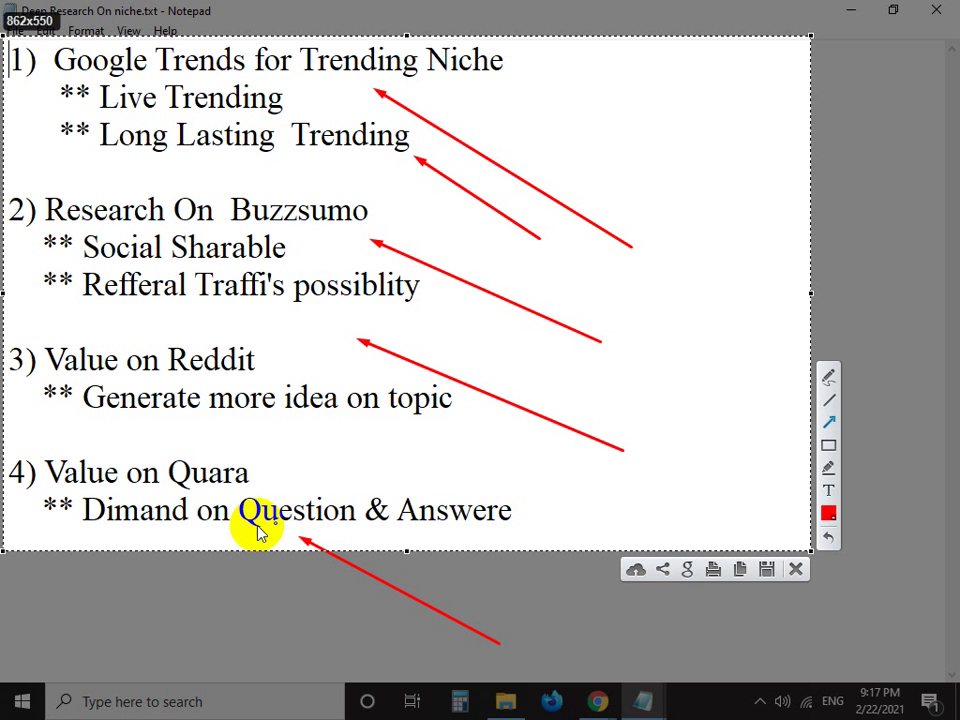
click(796, 568)
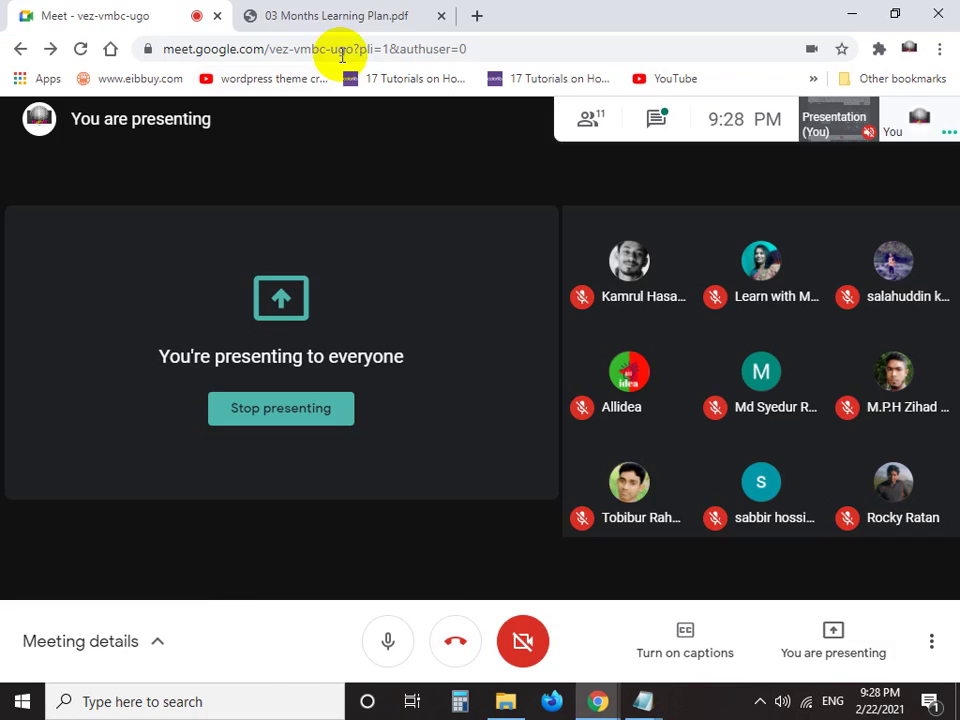
Frame the day 4 Keyword Research row of the learning plan PDF with a screen capture and dismiss it
click(228, 12)
key(Print)
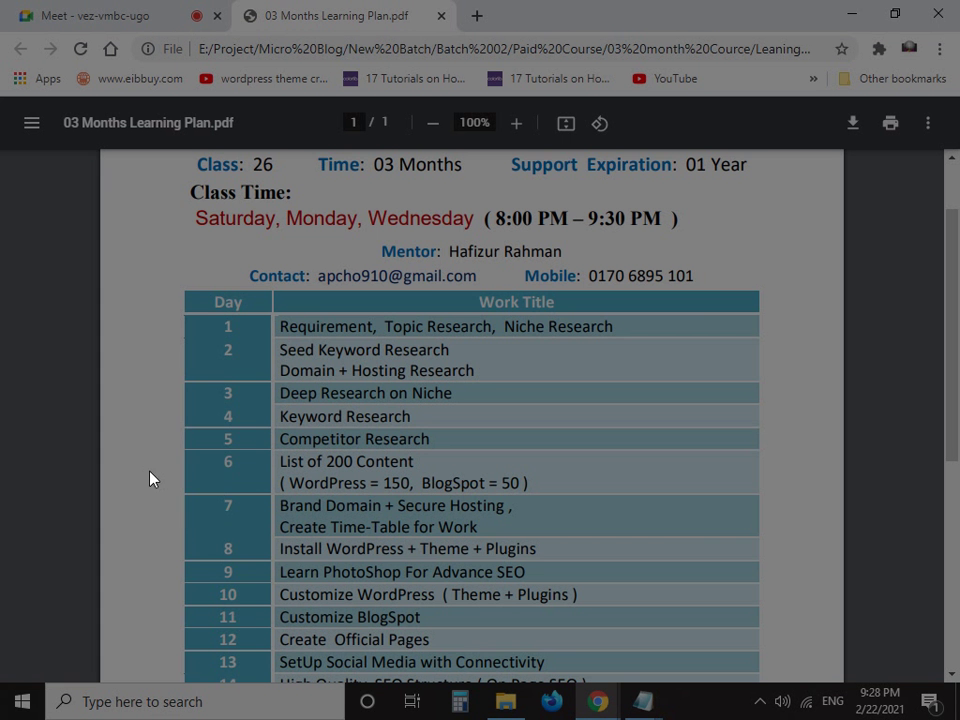
mouse_move(180, 400)
mouse_down()
mouse_move(183, 416)
mouse_move(386, 439)
mouse_move(675, 442)
mouse_up()
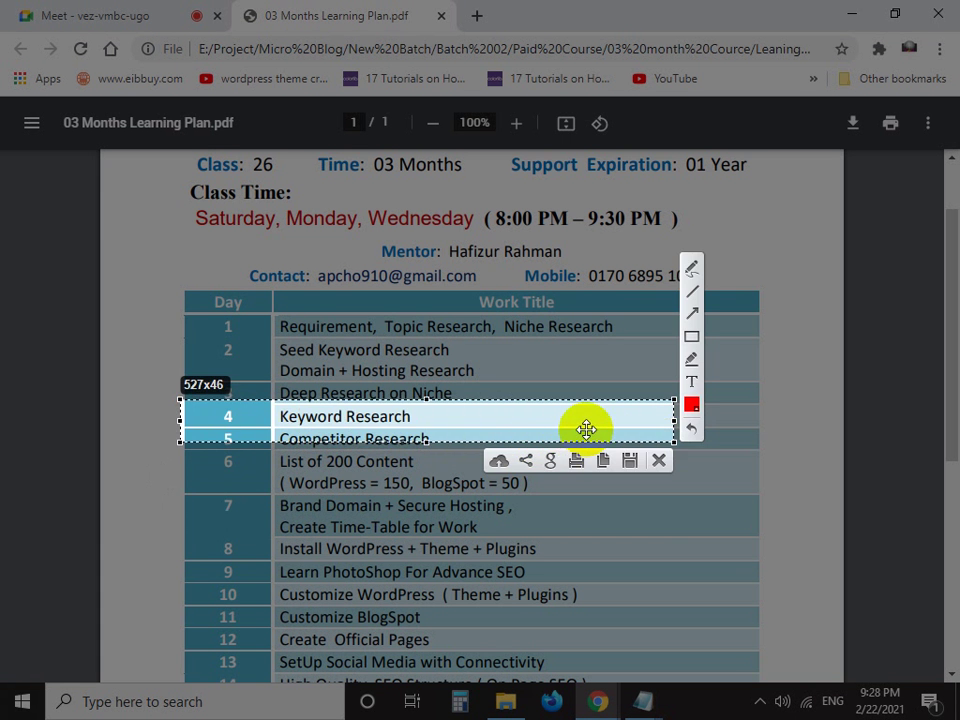
click(661, 462)
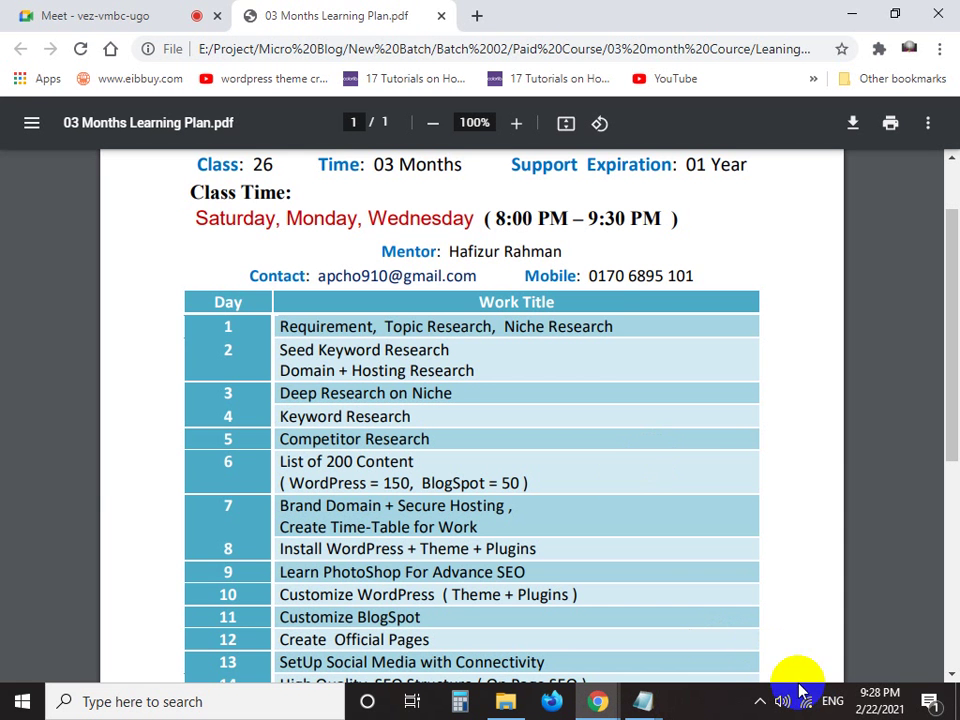
Return to the meeting page, switch to the Class 03 folder in File Explorer and go back to the previous folder
click(20, 14)
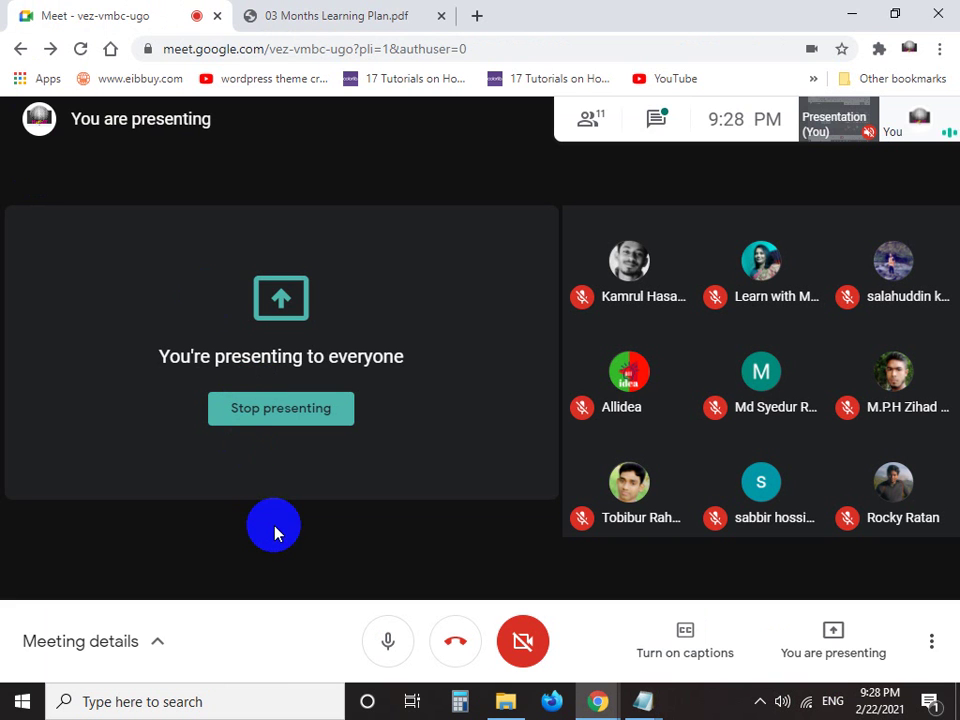
mouse_move(505, 700)
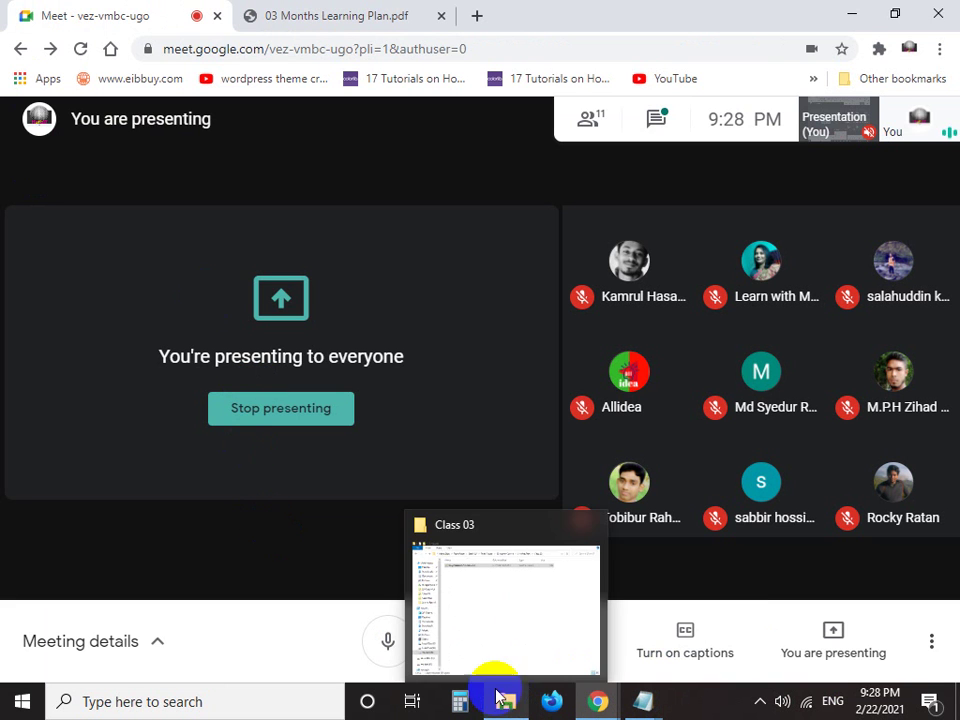
click(463, 592)
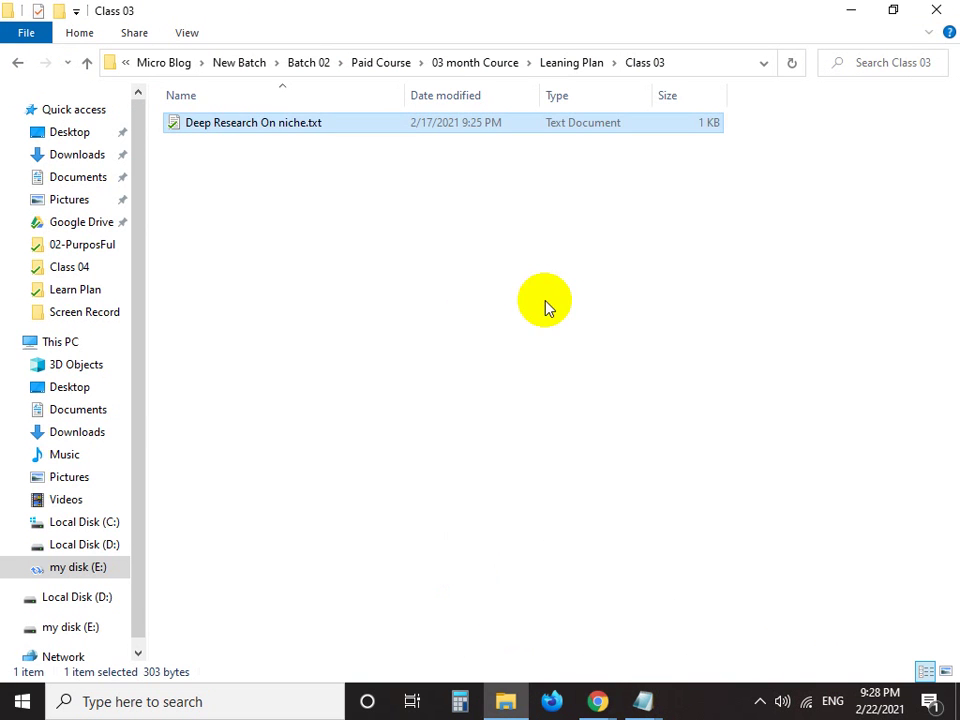
click(22, 68)
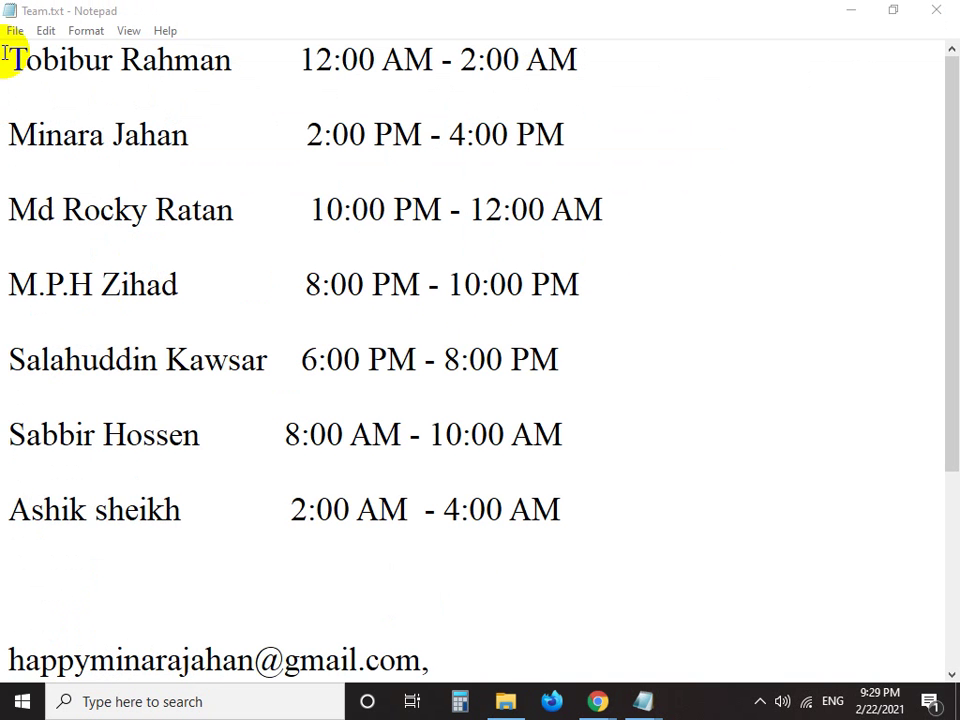
Frame the team time schedule in Team.txt with a screen capture, choose the arrow tool, and dismiss the capture
key(Print)
drag(3, 43, 793, 603)
drag(396, 44, 398, 31)
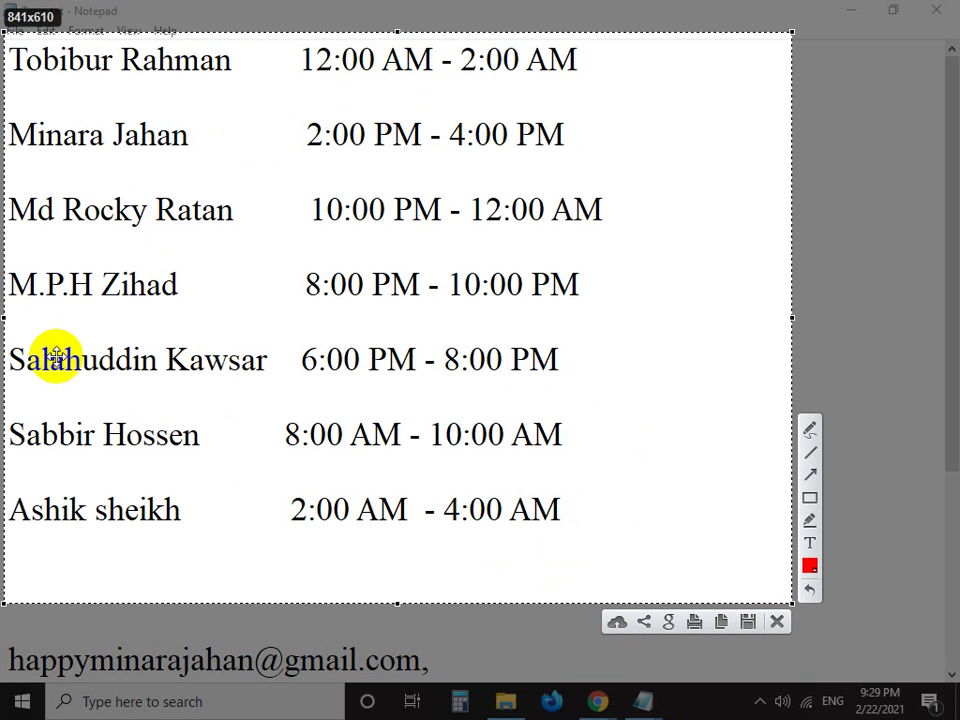
click(810, 475)
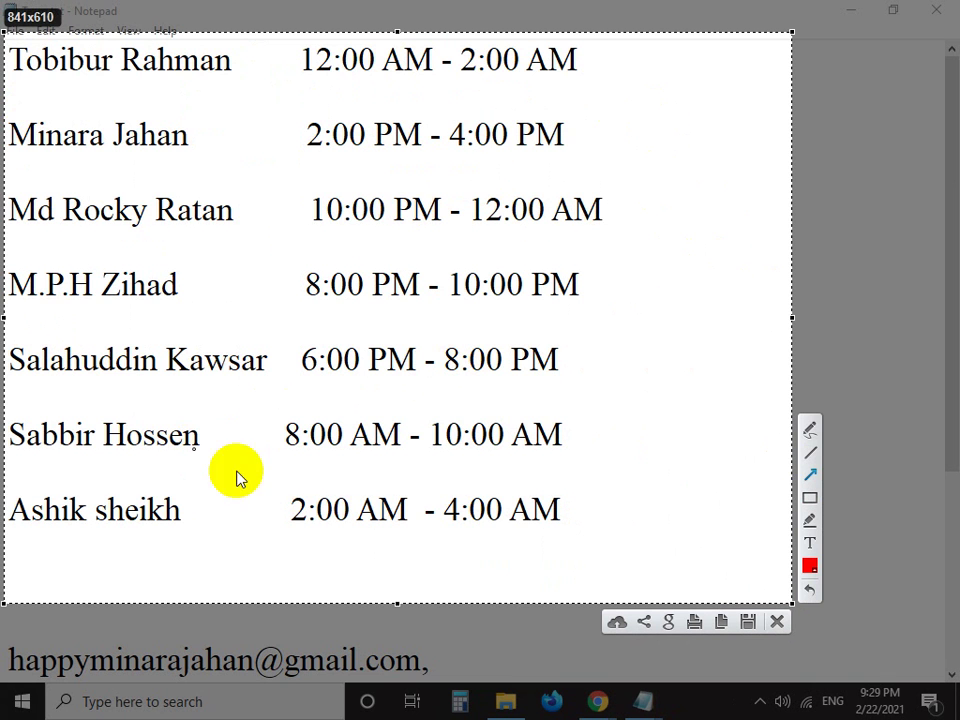
click(778, 624)
Insert two blank lines below the last schedule entry, above the e-mail addresses, and save Team.txt
drag(945, 311, 943, 189)
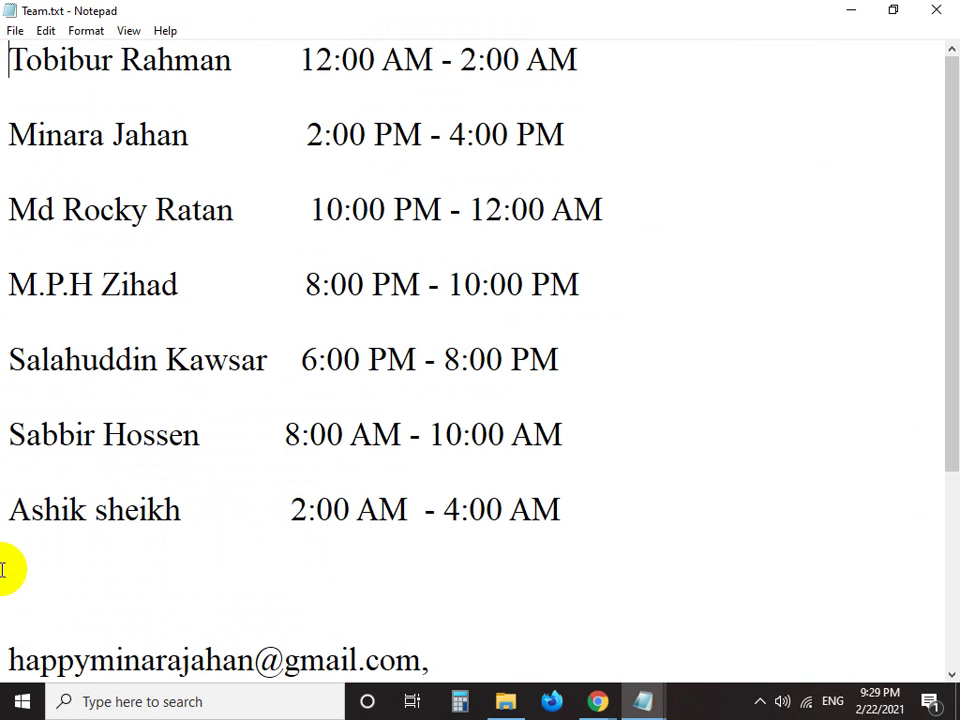
click(67, 584)
key(Return)
key(Return)
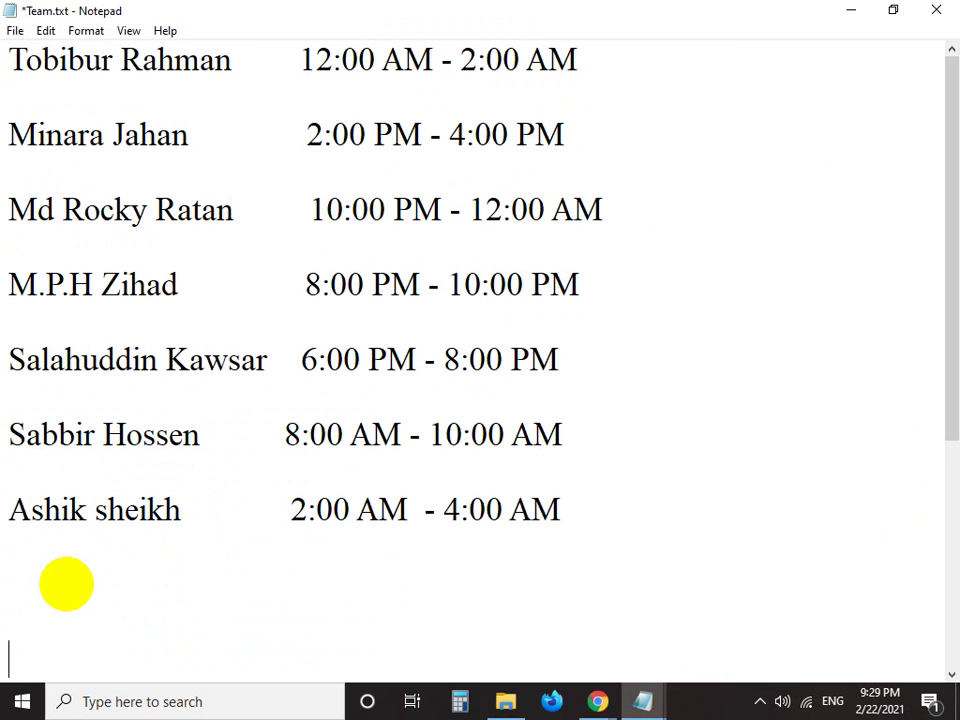
key(ctrl+s)
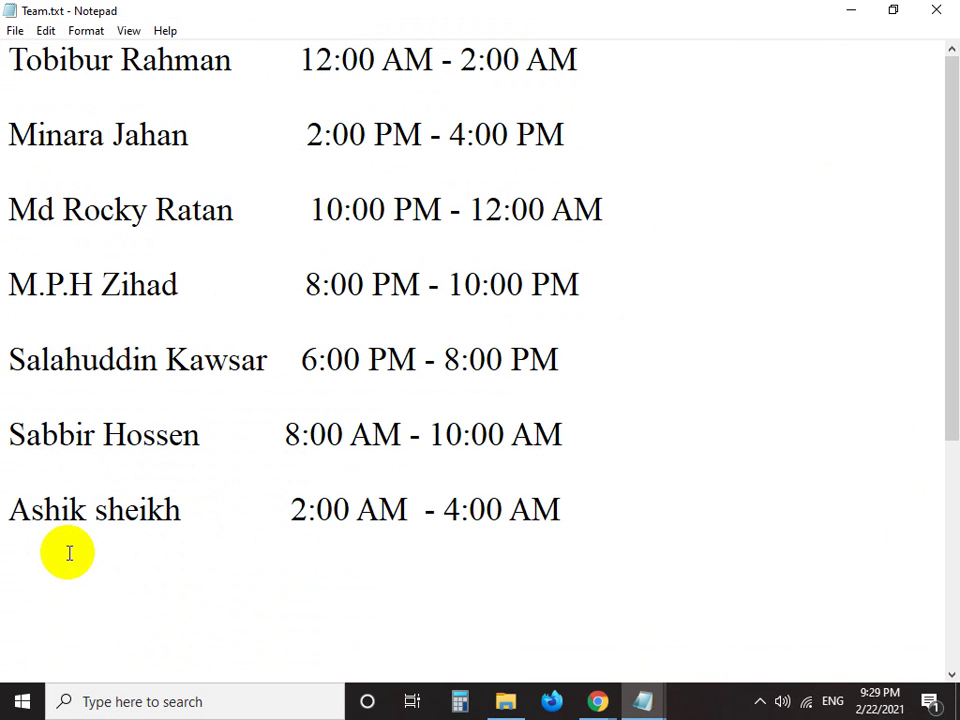
Highlight the 8:00 PM - 10:00 PM schedule entry in Team.txt, clear the highlight, and minimize the file
drag(4, 285, 620, 278)
click(640, 276)
click(848, 10)
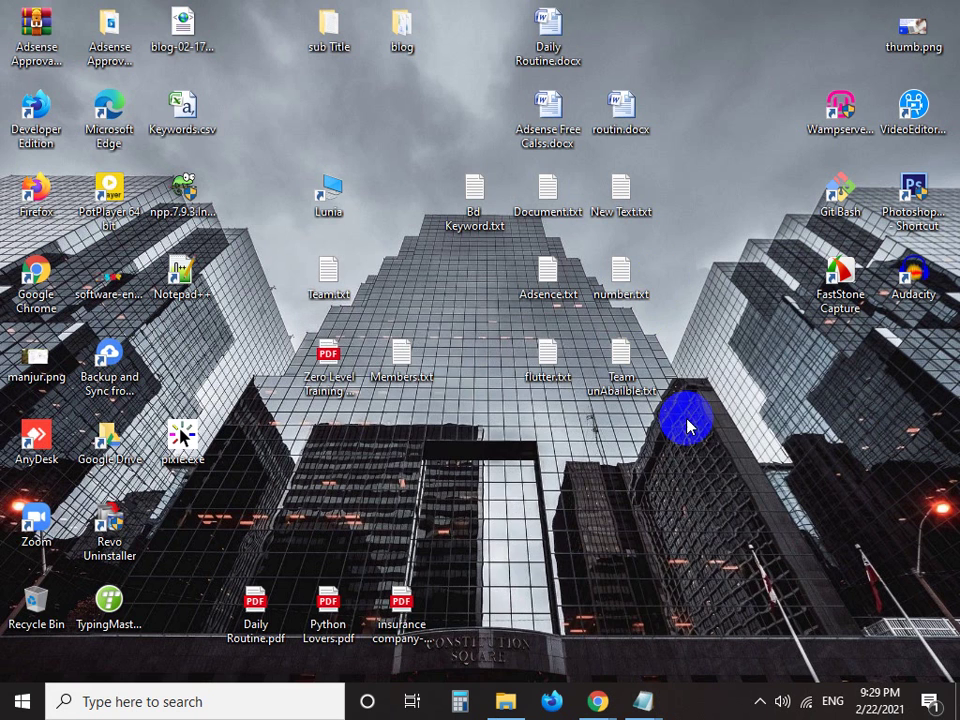
Bring up the Leaning Plan folder in File Explorer, and switch to the Google Meet page in Chrome
mouse_move(601, 690)
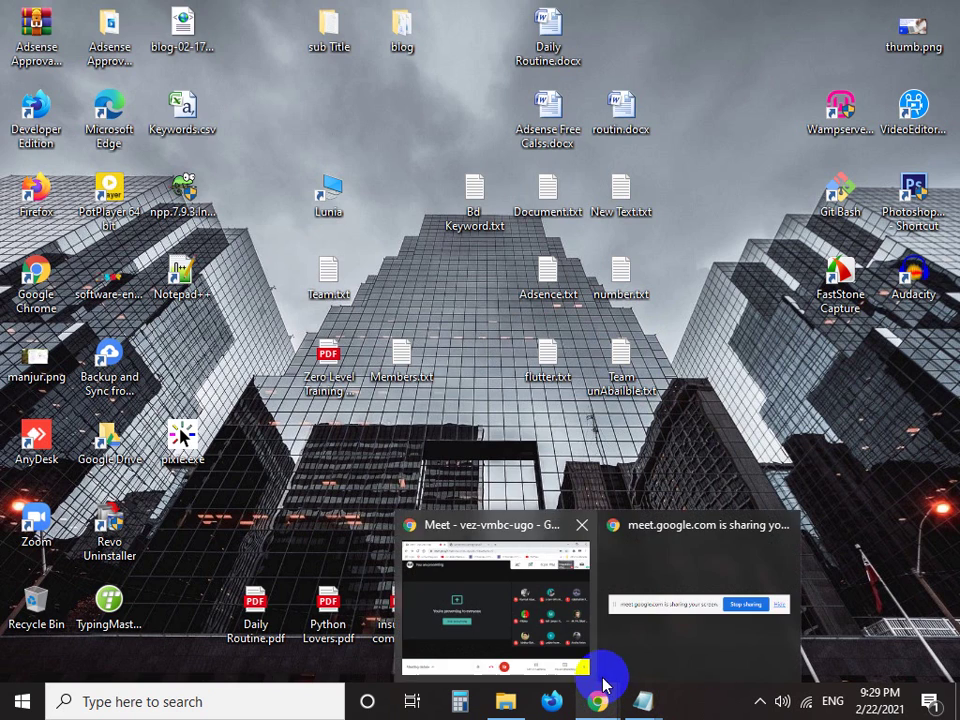
mouse_move(553, 680)
mouse_move(504, 696)
click(499, 626)
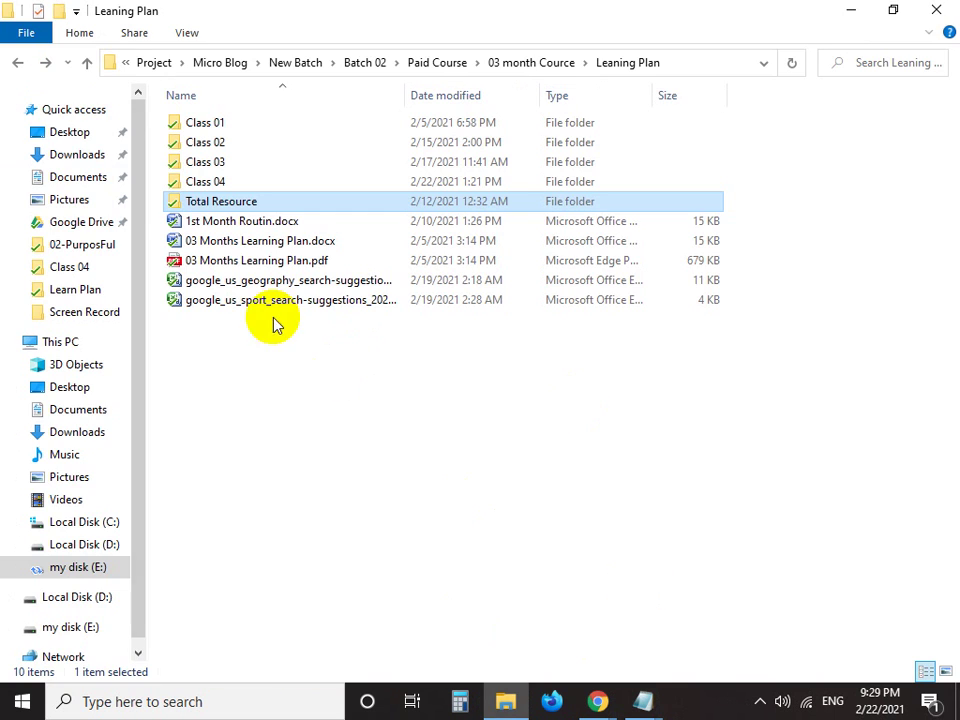
mouse_move(597, 700)
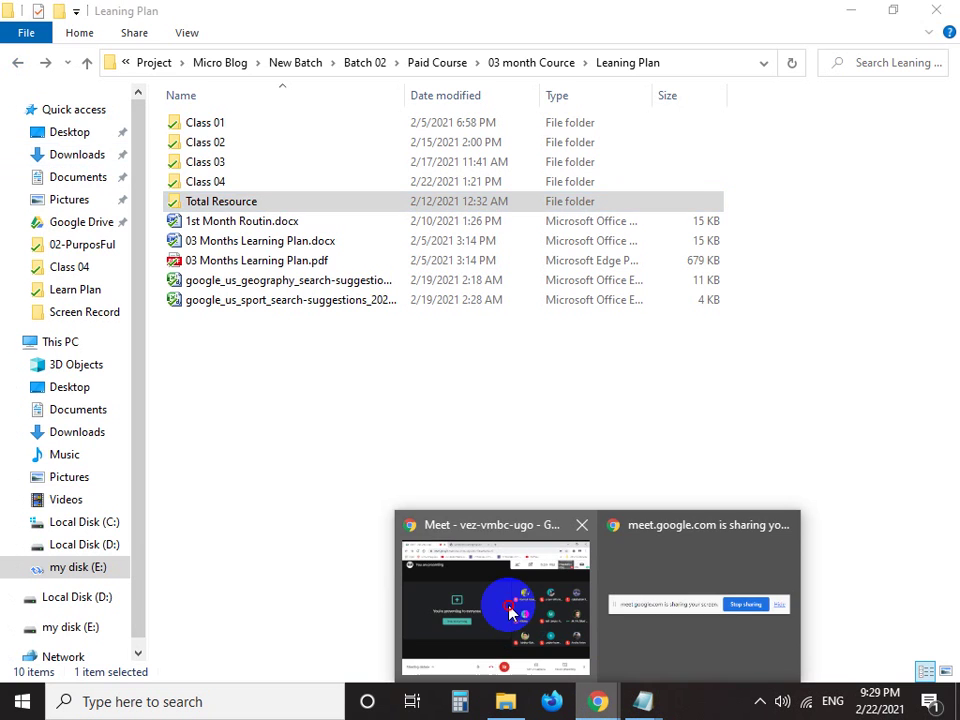
click(514, 615)
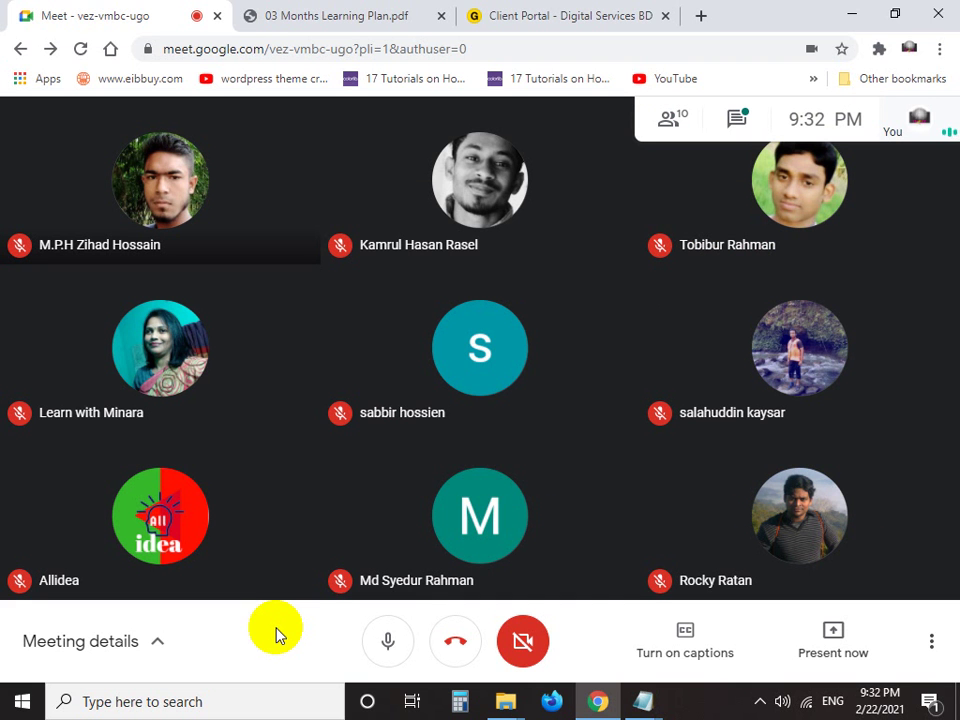
Log in to the client portal with the prefilled credentials, view Ahrefs and SpinRewriter in the Tools List, and return to the meeting page
click(597, 12)
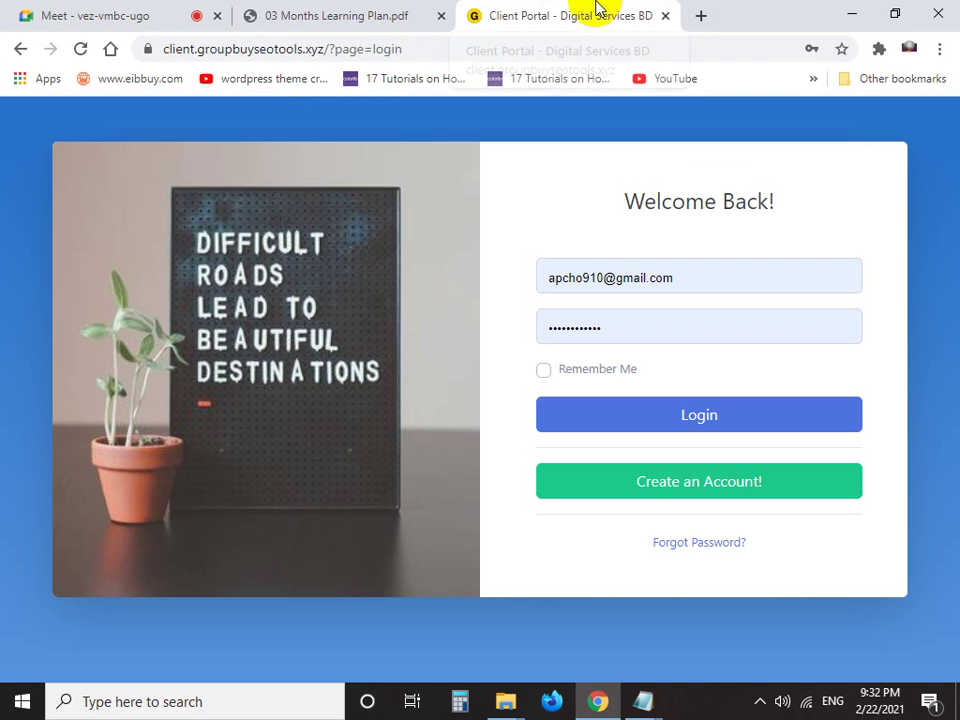
click(713, 420)
click(125, 12)
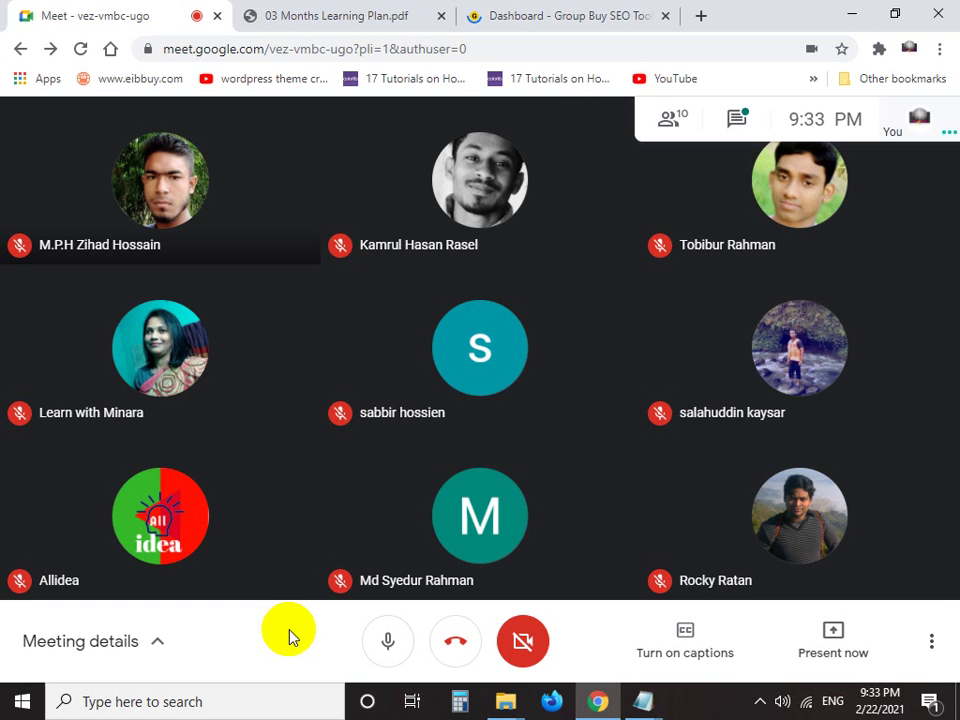
key(ctrl+3)
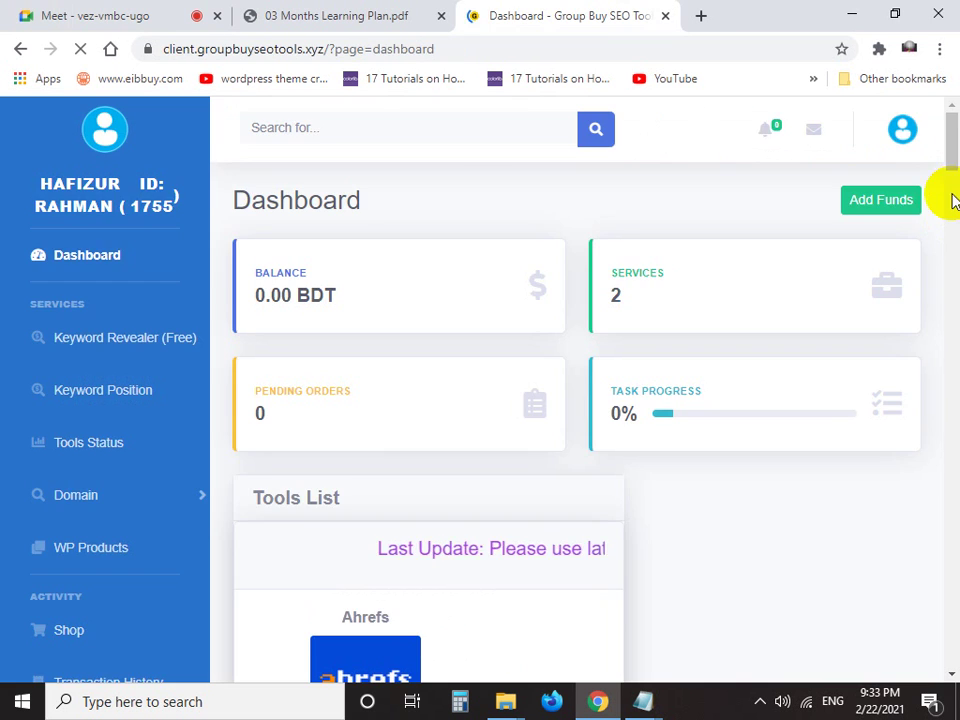
drag(945, 167, 950, 208)
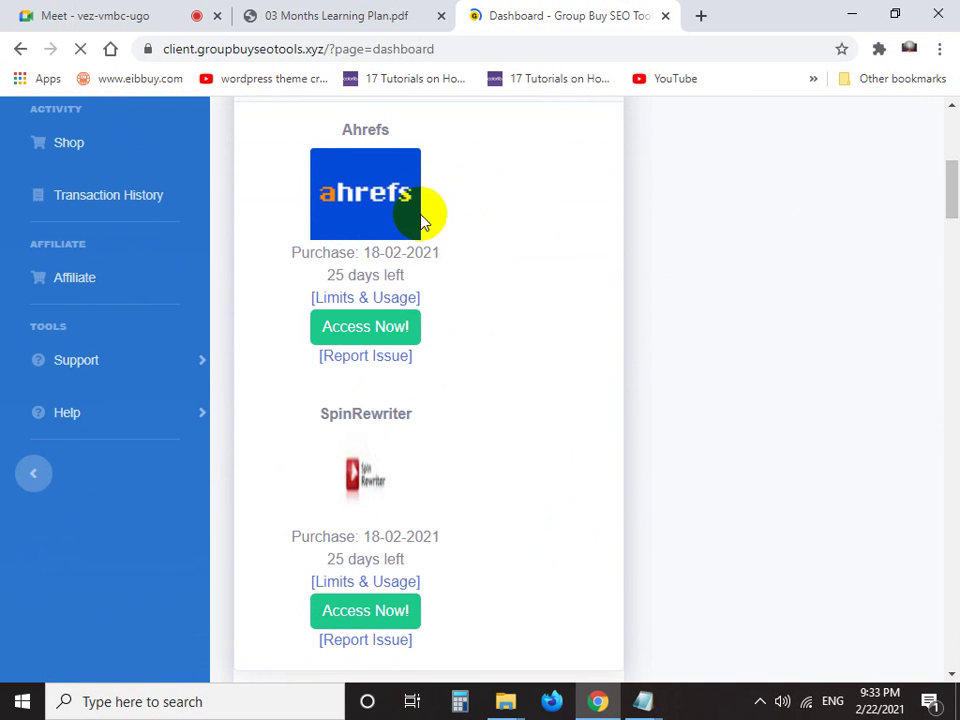
click(21, 16)
Close the Notepad files Team.txt, Deep Research On niche.txt and flutter.txt
mouse_move(645, 707)
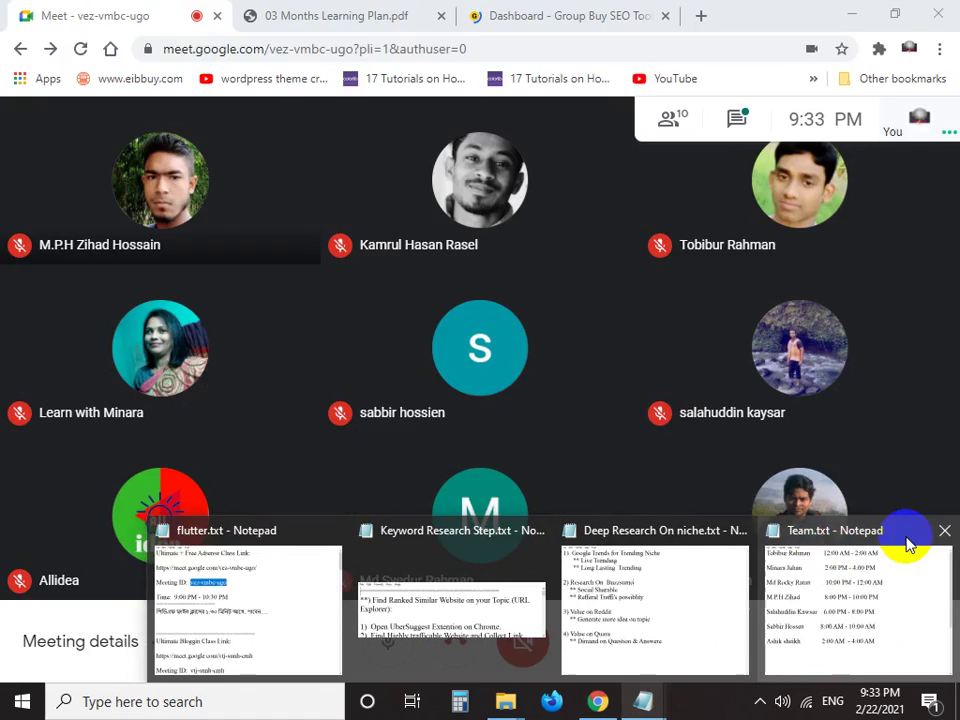
click(943, 540)
click(900, 580)
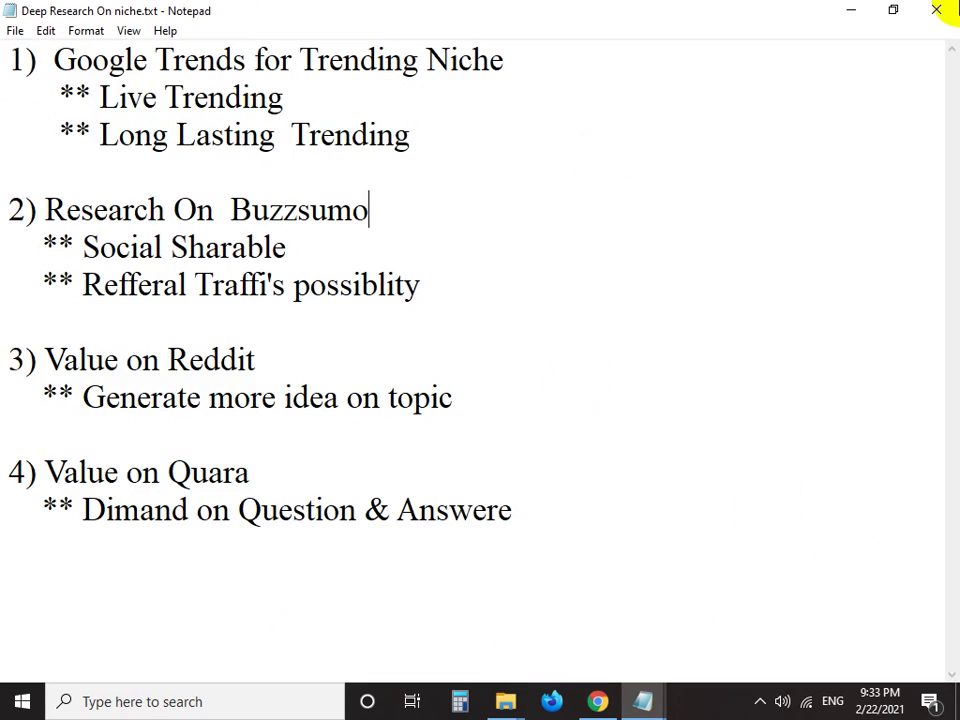
click(952, 5)
mouse_move(645, 692)
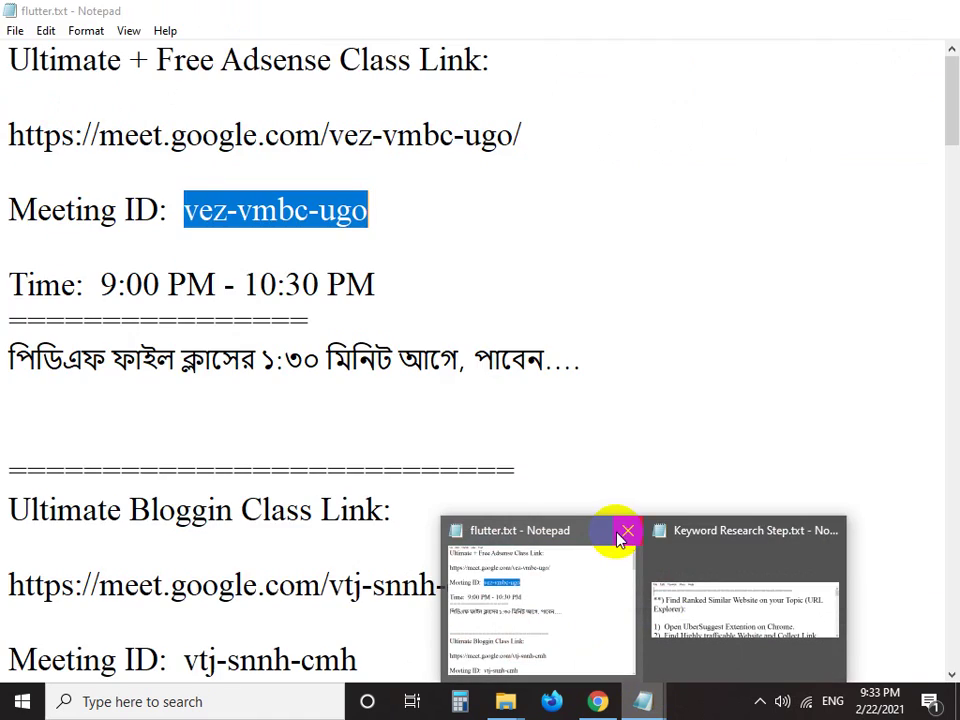
click(617, 537)
Bring up Keyword Research Step.txt, maximize its window, and skim the listed steps
click(638, 638)
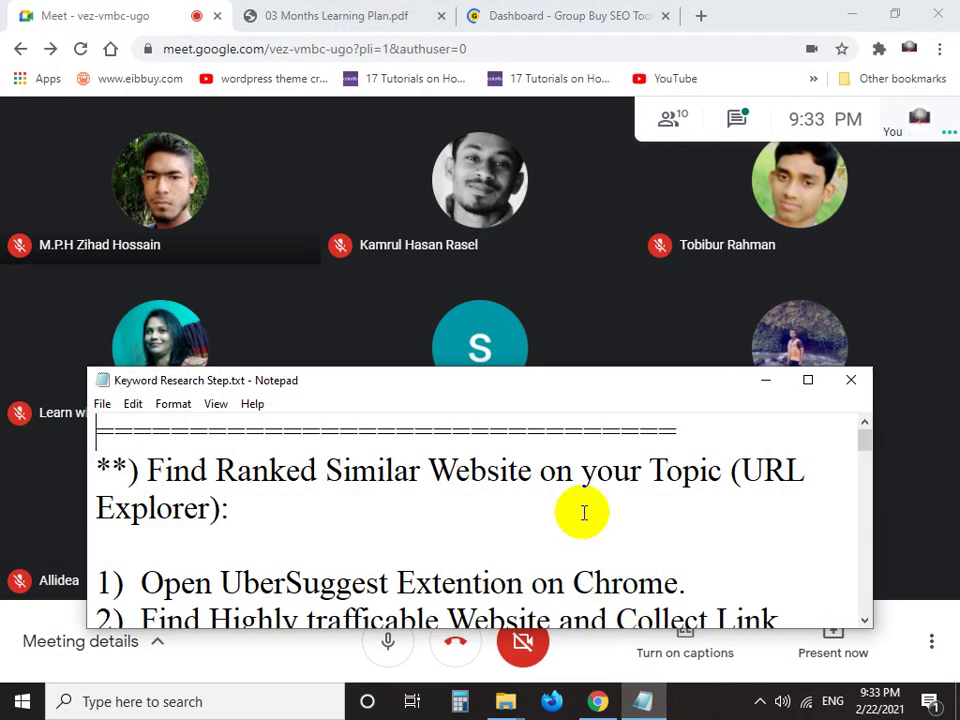
click(808, 380)
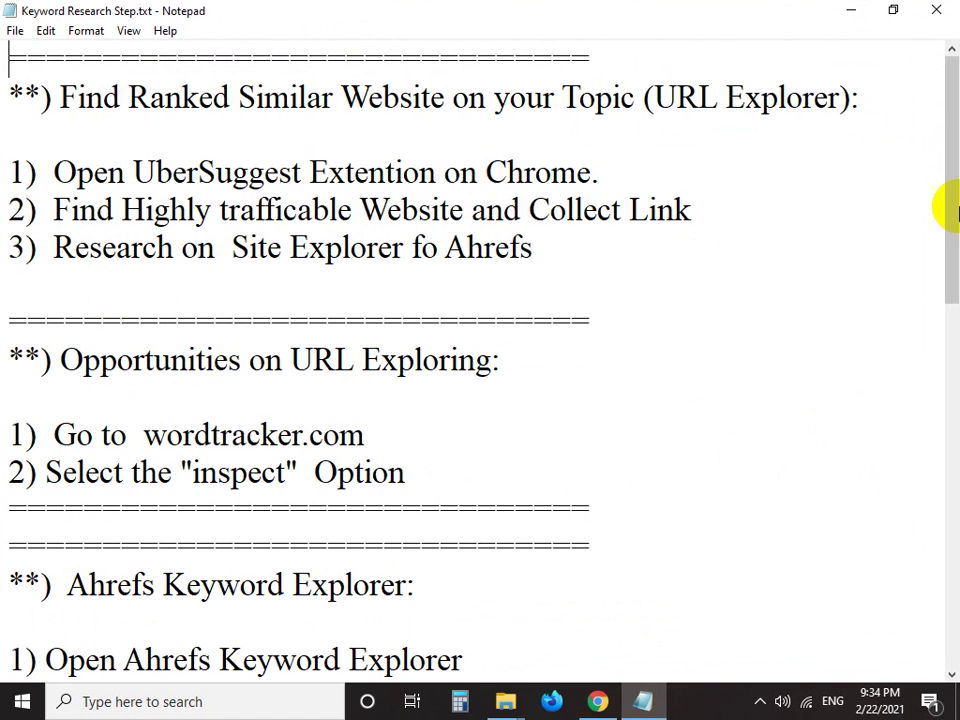
drag(946, 193, 950, 258)
scroll(950, 258, up, 2)
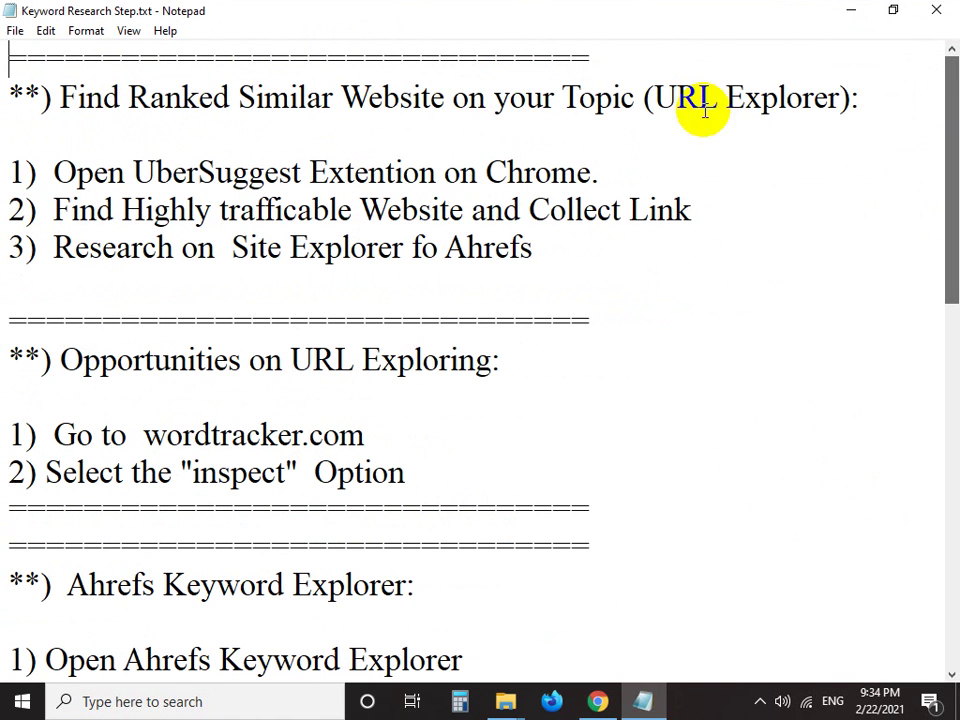
Delete the separator line above the first heading in Keyword Research Step.txt, remove the leftover blank line, and save the file
double_click(645, 58)
key(BackSpace)
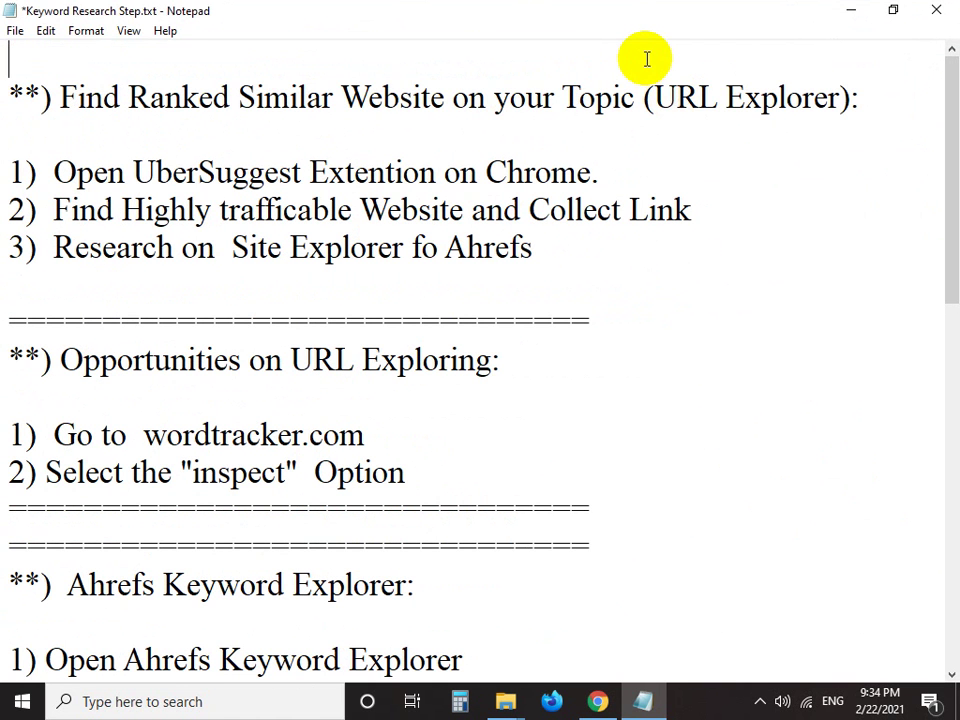
click(5, 88)
key(BackSpace)
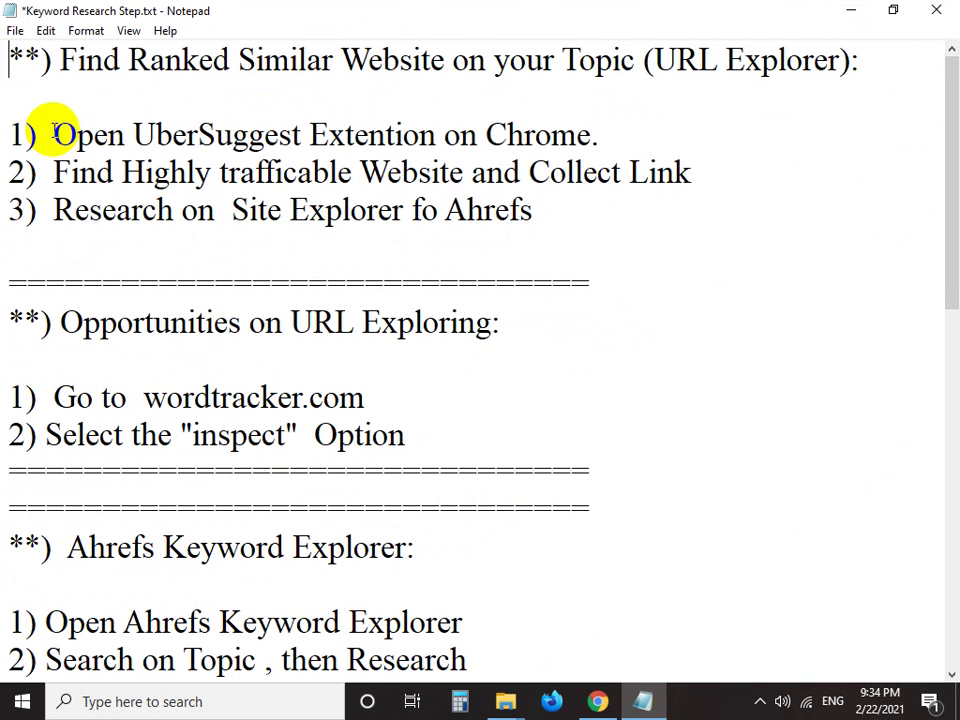
key(ctrl+s)
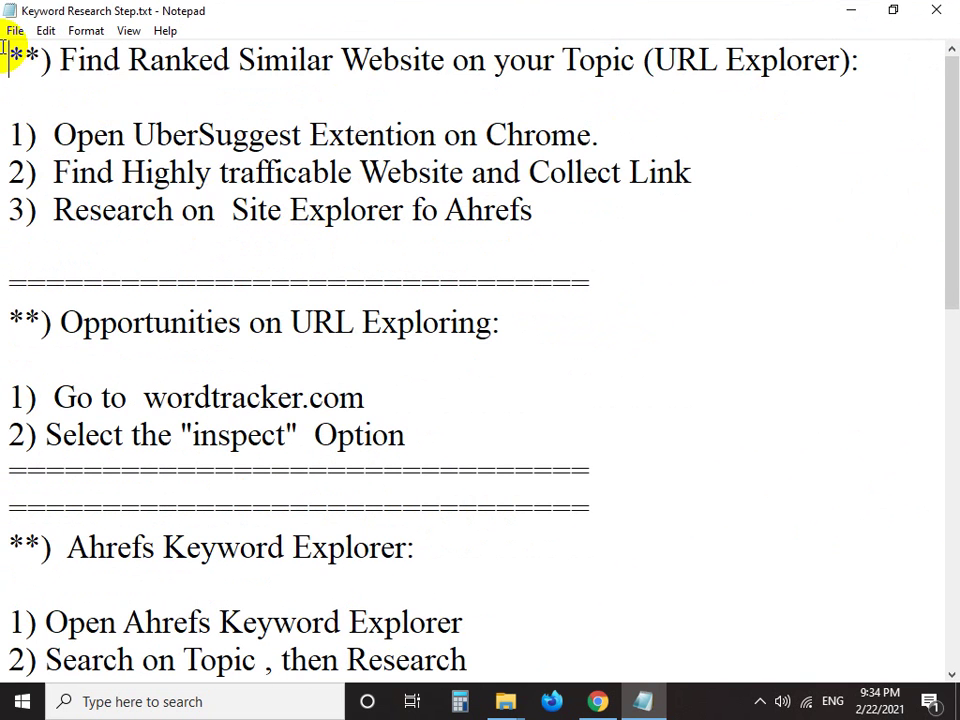
Frame the Find Ranked Similar Website and Opportunities on URL Exploring sections with a screen capture, and dismiss it
key(Print)
drag(3, 37, 921, 504)
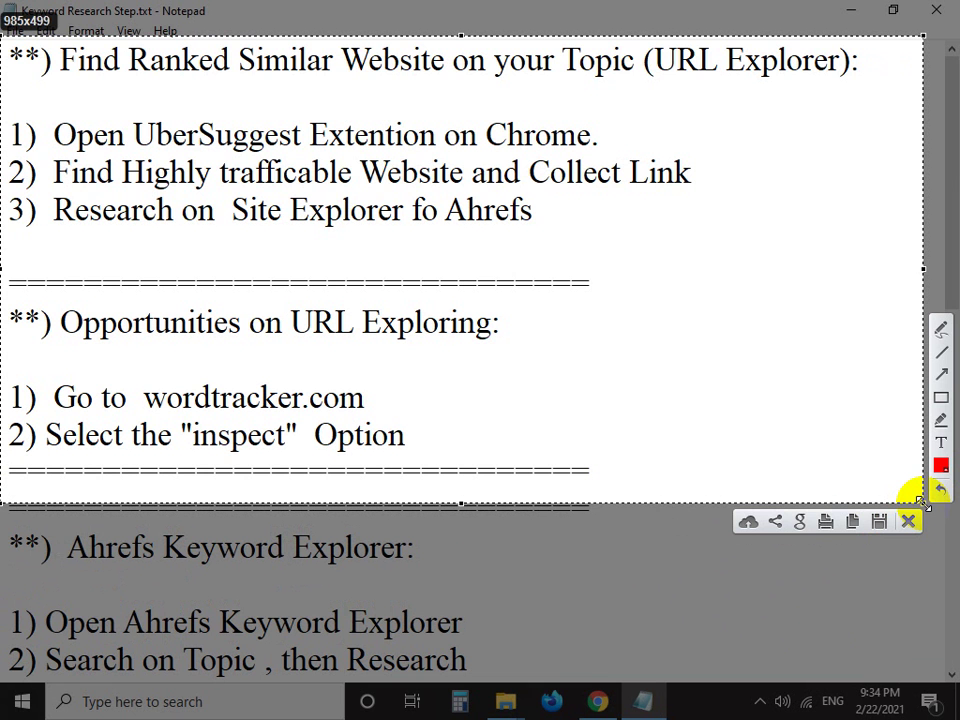
click(908, 520)
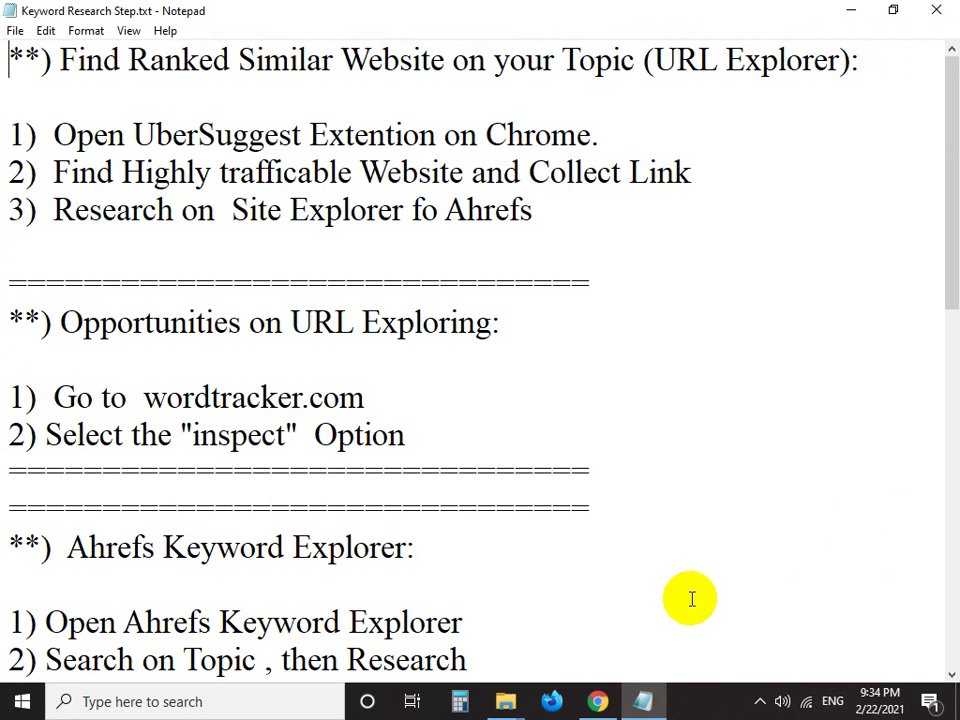
Check the SEO tools dashboard in Chrome, return to the Google Meet page, and present the entire screen to the meeting
click(593, 697)
click(594, 10)
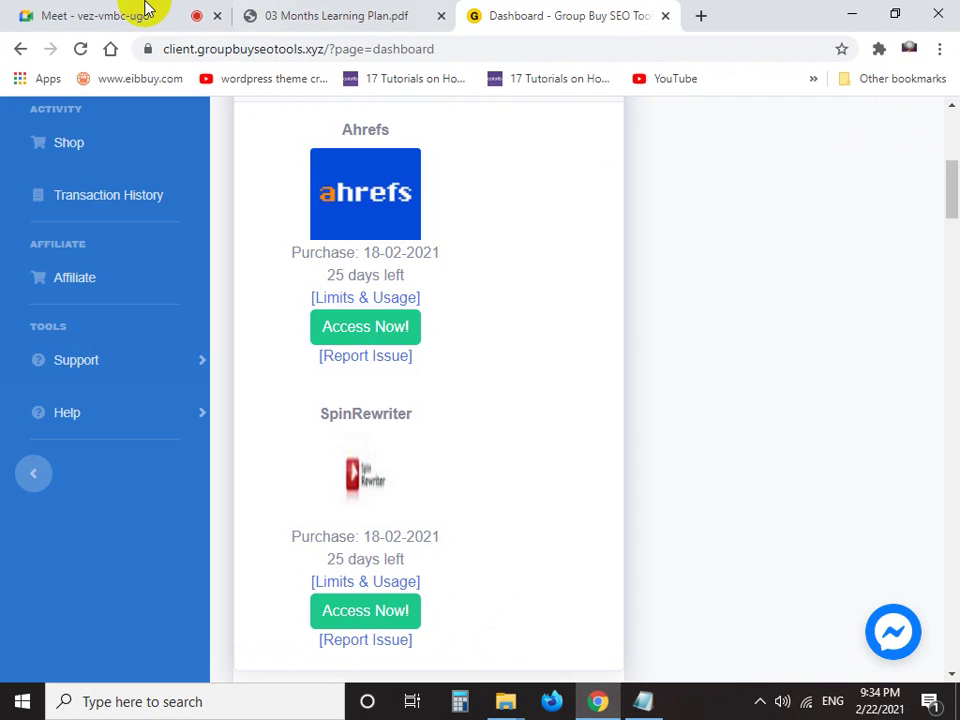
click(145, 10)
click(889, 636)
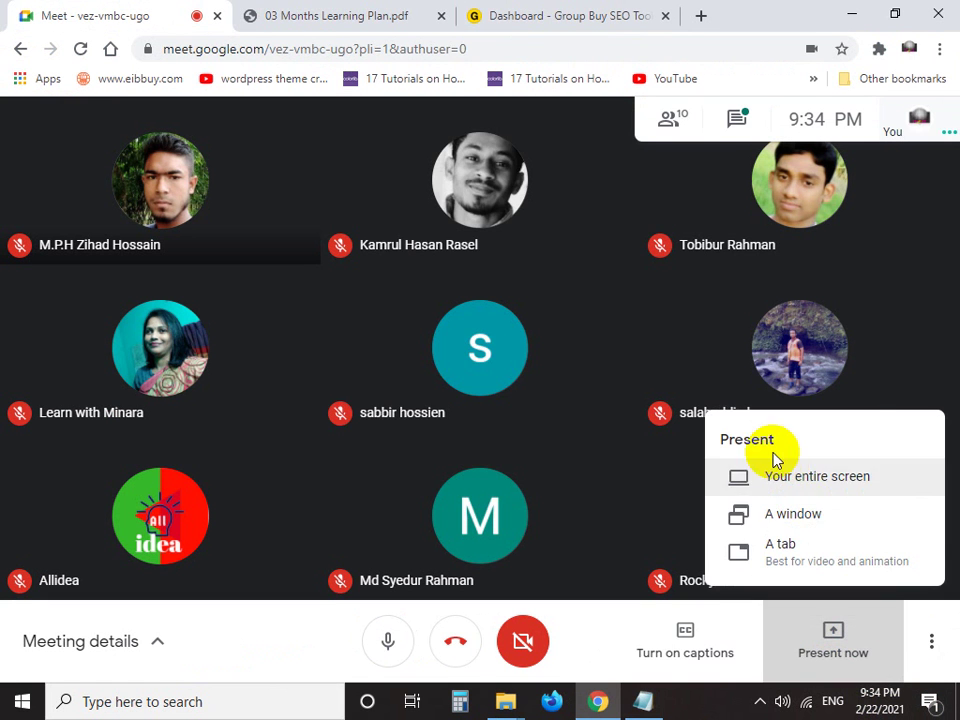
click(776, 482)
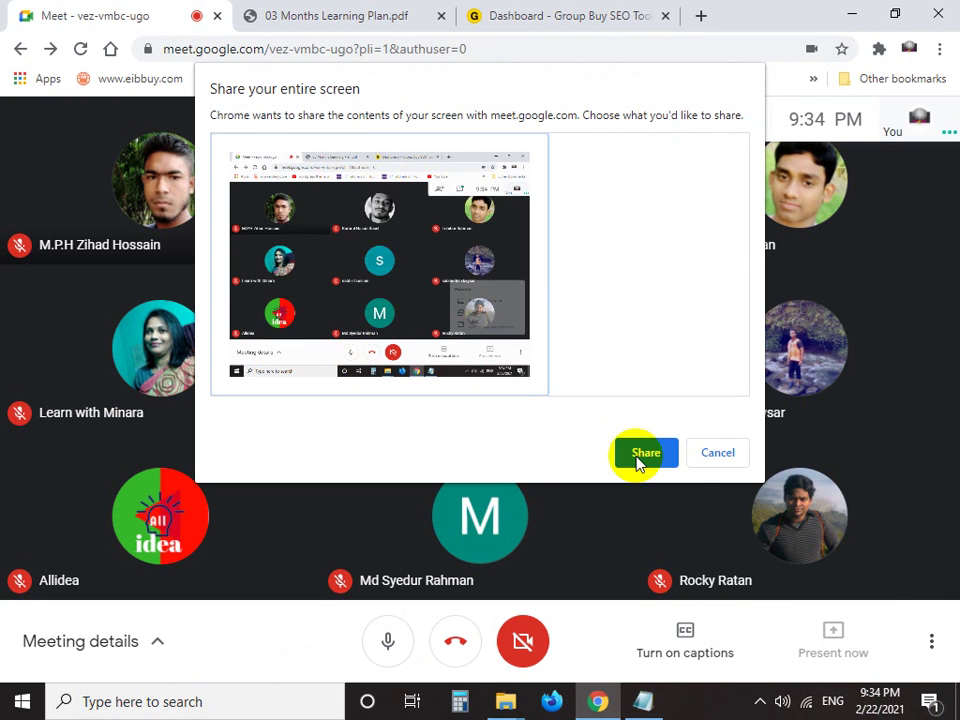
click(640, 455)
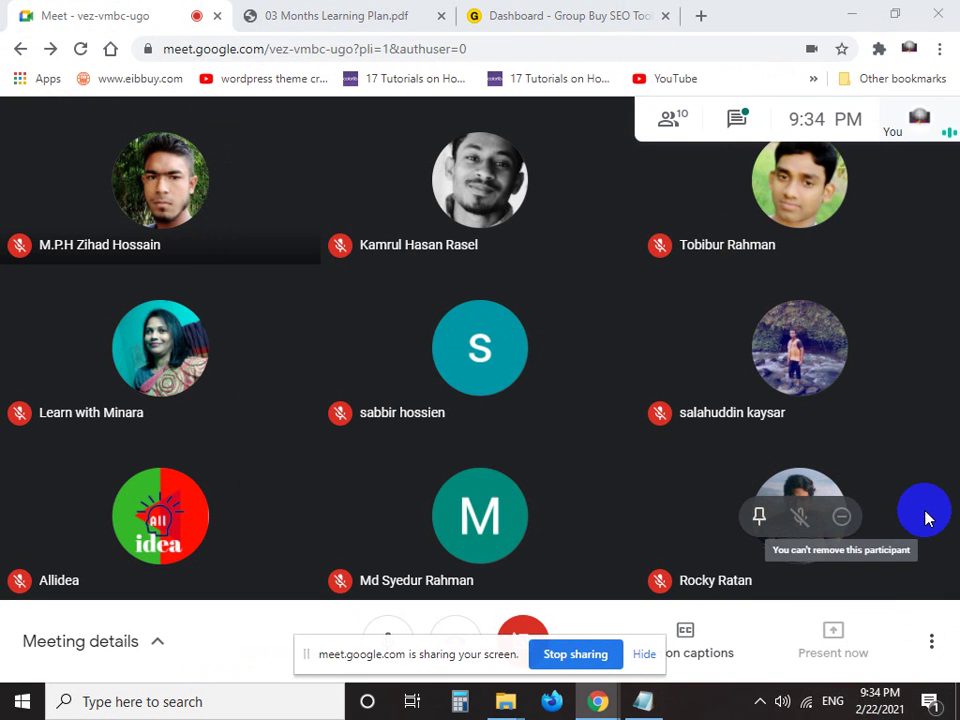
Switch to Keyword Research Step.txt, frame its URL sections and its Ahrefs Keyword Explorer and Bulk Keyword Research sections with screen captures, and dismiss them
key(alt+Tab)
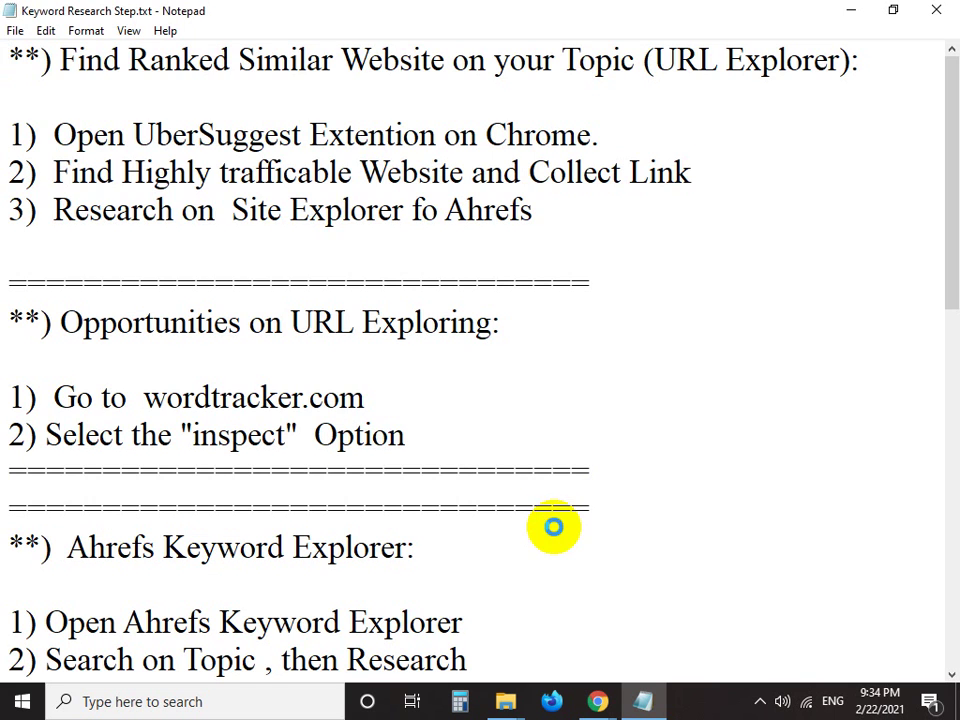
key(Print)
drag(2, 31, 650, 550)
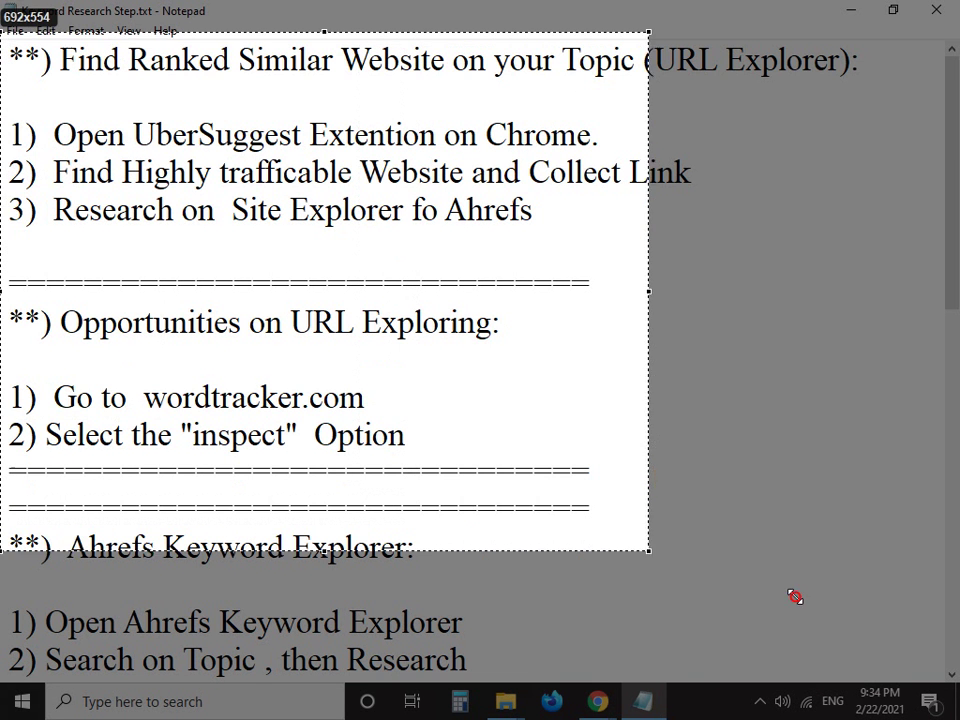
drag(795, 597, 955, 490)
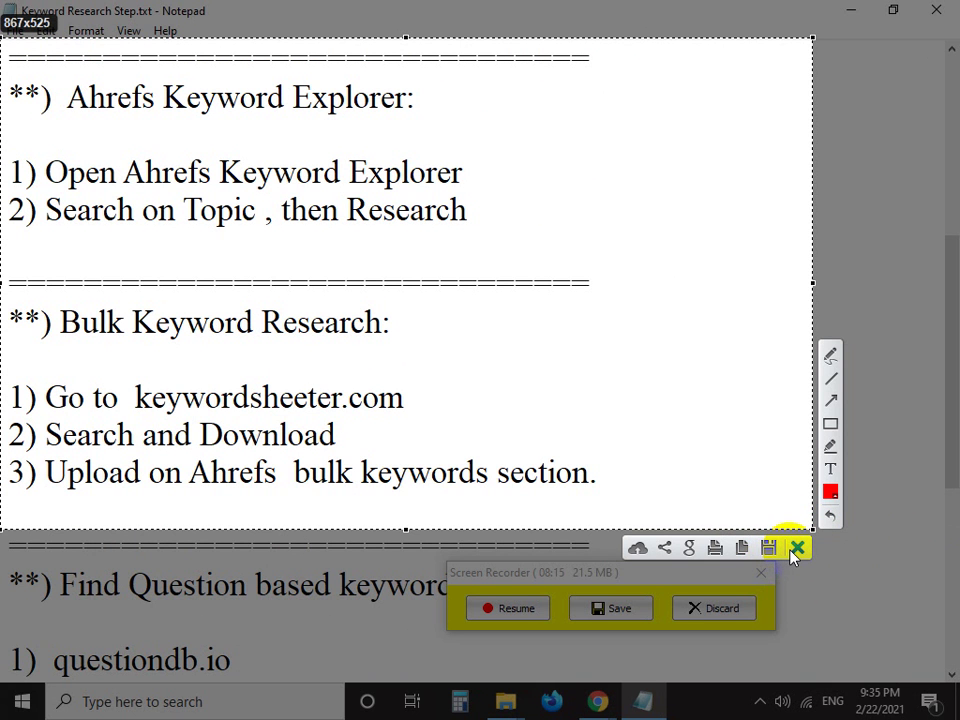
click(797, 548)
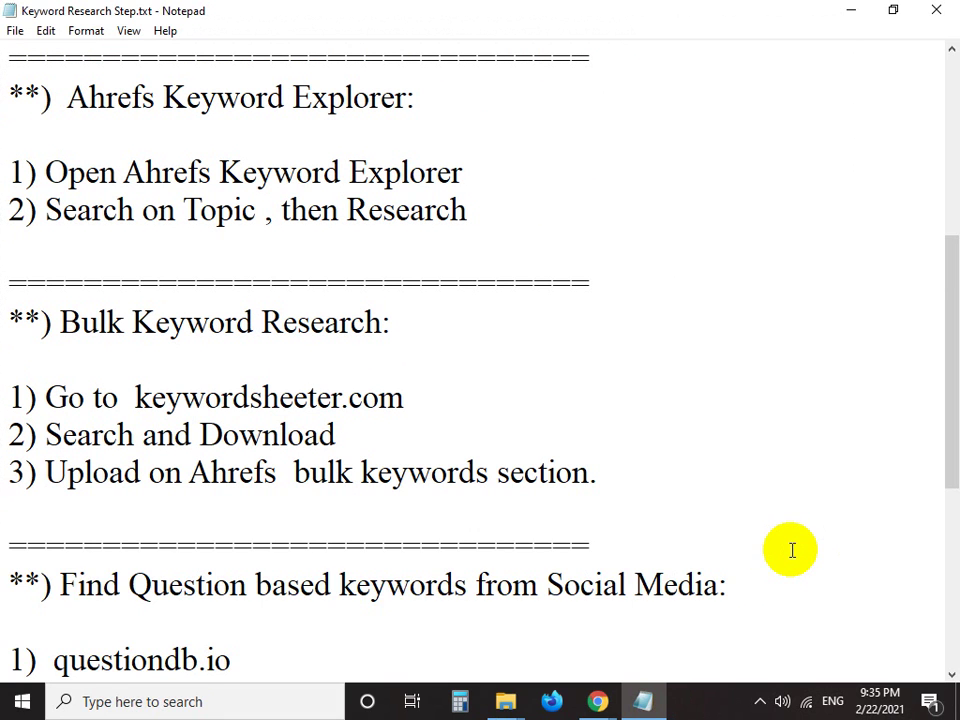
Frame the Find Question based keywords and Find Common Bulk keyword sections with a screen capture, and dismiss it
drag(943, 279, 832, 433)
key(super+shift+s)
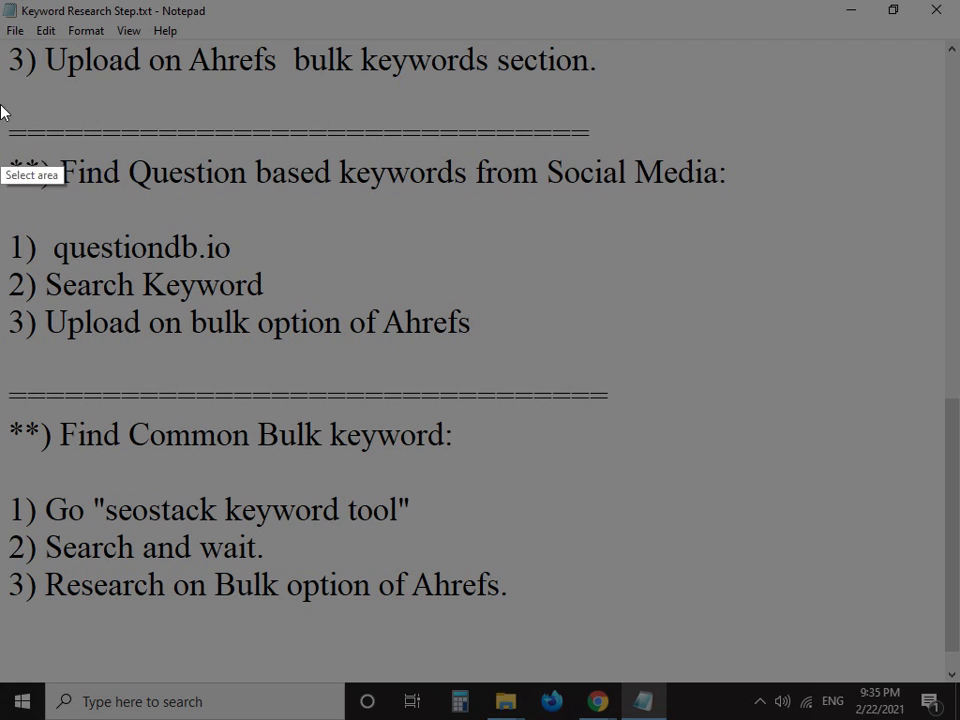
mouse_move(2, 96)
mouse_down()
mouse_move(420, 566)
mouse_move(830, 626)
mouse_up()
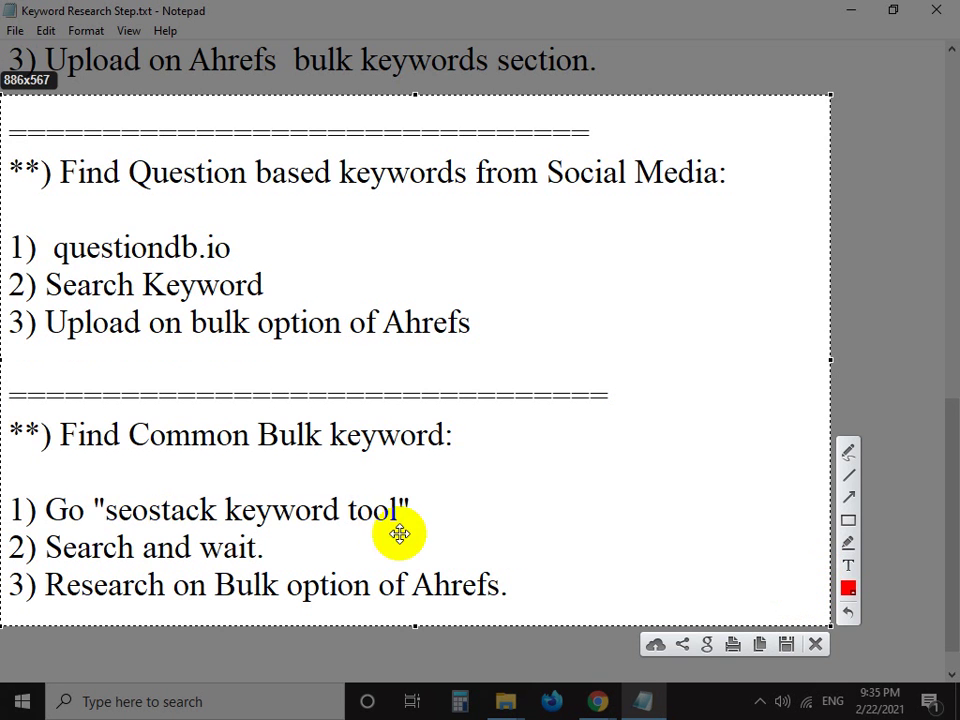
click(816, 645)
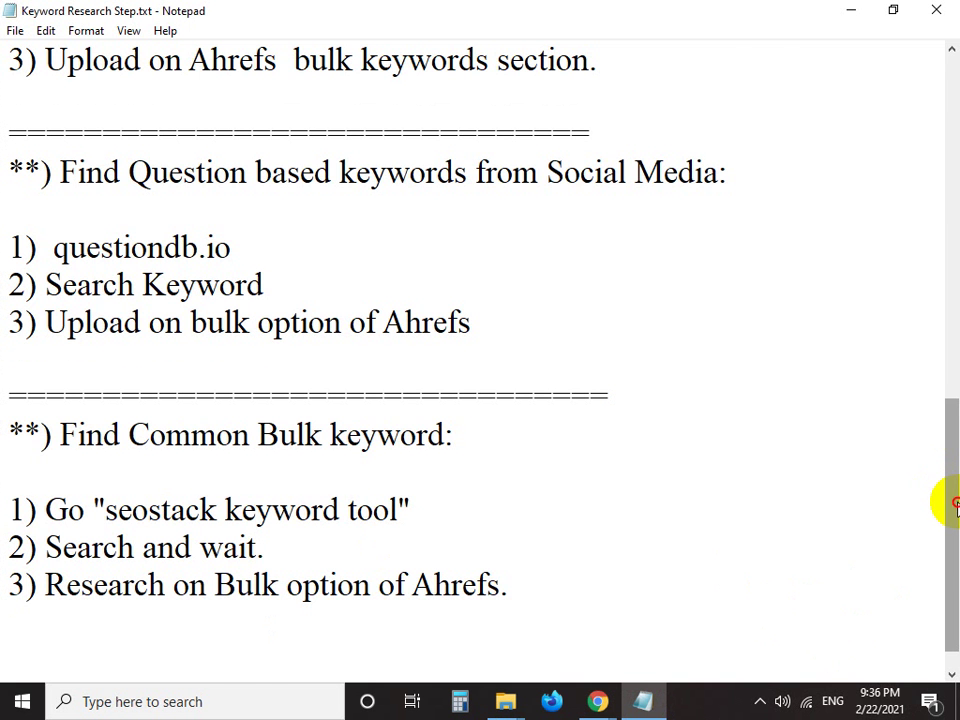
Return to the beginning of Keyword Research Step.txt and frame its first two sections with a new screen capture
drag(945, 500, 950, 97)
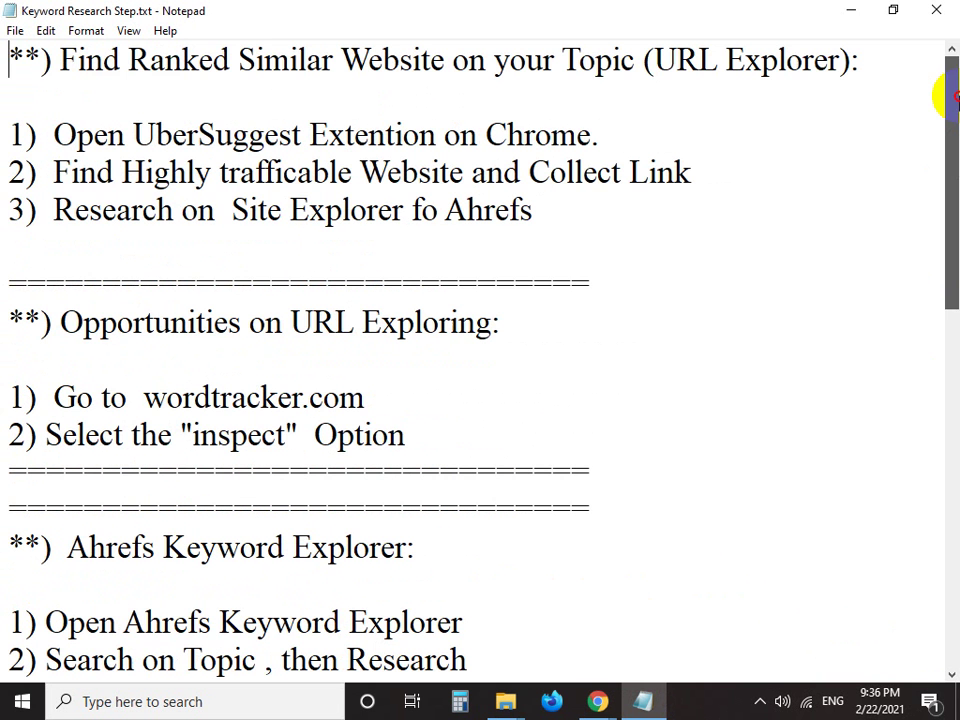
click(6, 60)
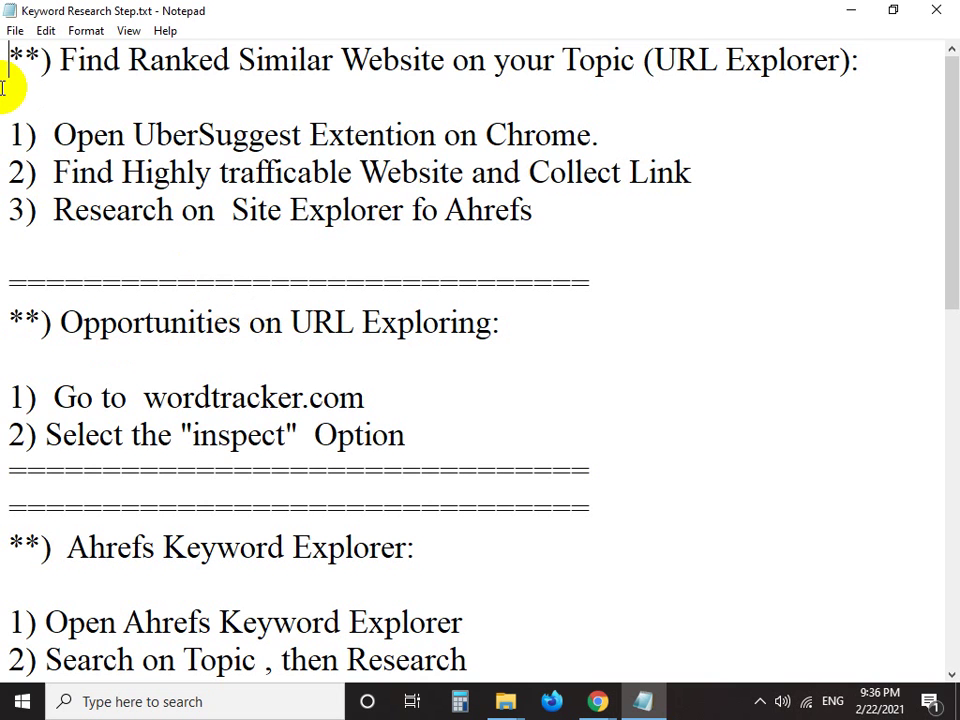
key(Print)
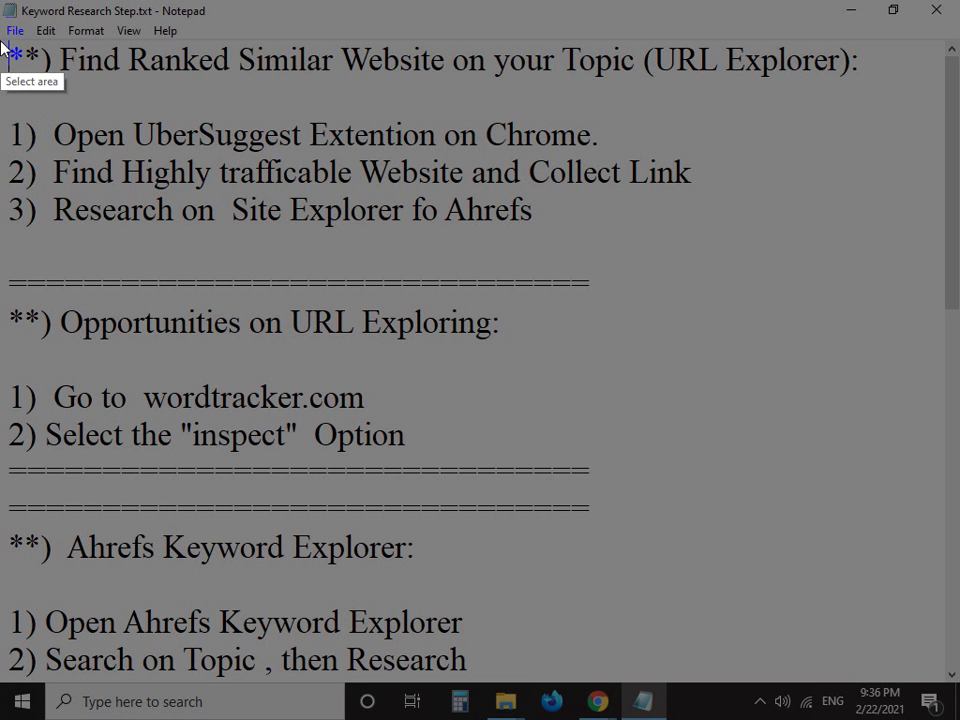
drag(3, 40, 946, 499)
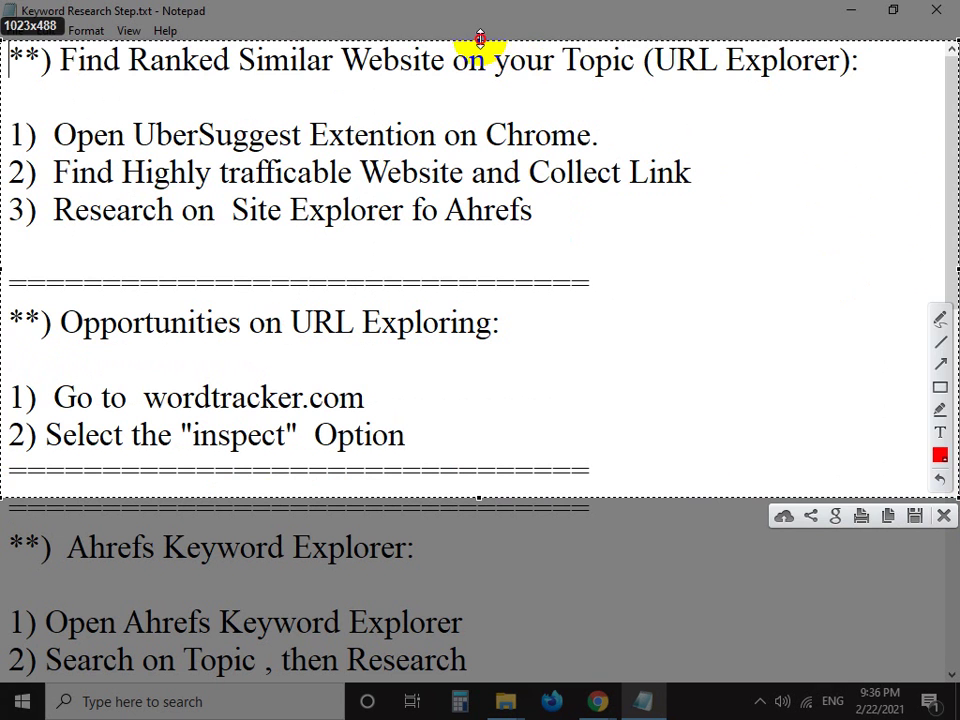
Extend the capture frame upward, draw a large 1 with a dark red marker beside the first two sections, and dismiss the capture
drag(480, 38, 480, 31)
click(940, 412)
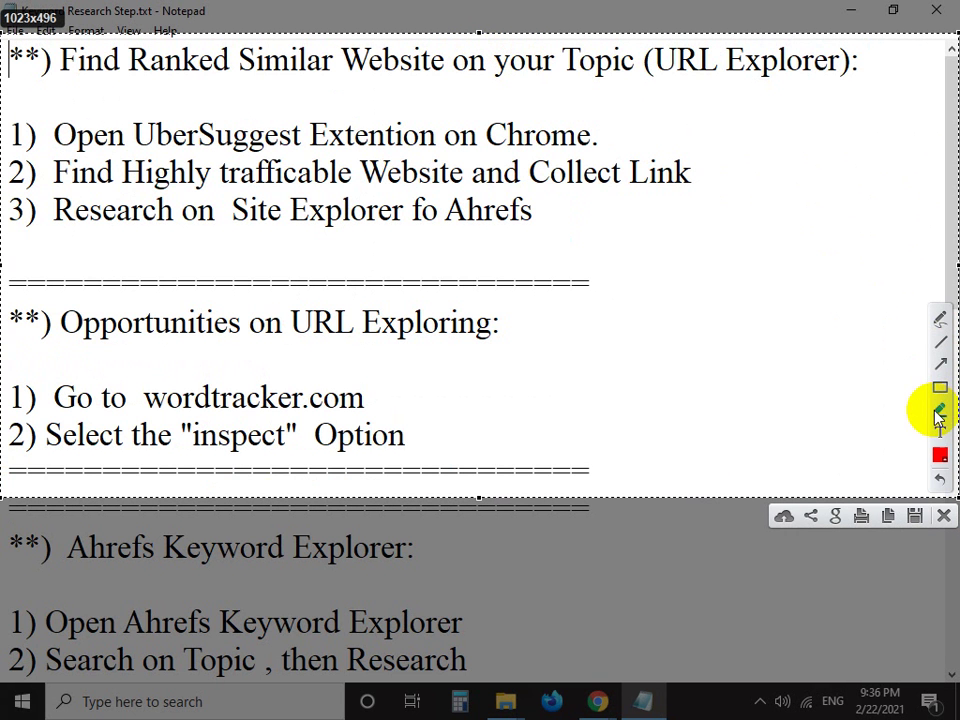
click(940, 457)
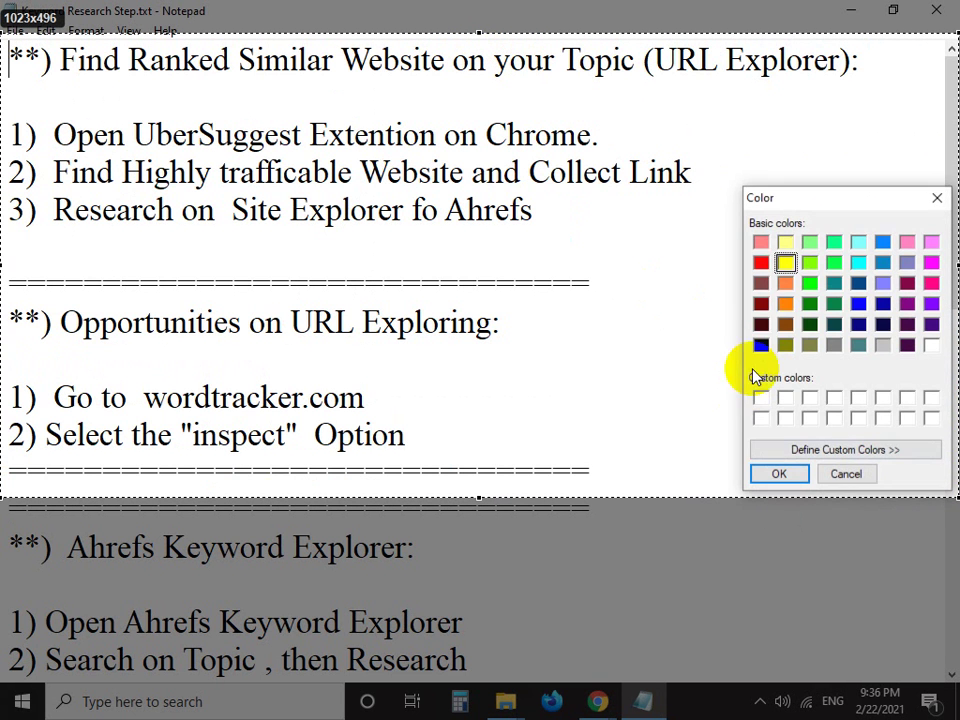
click(761, 303)
click(770, 472)
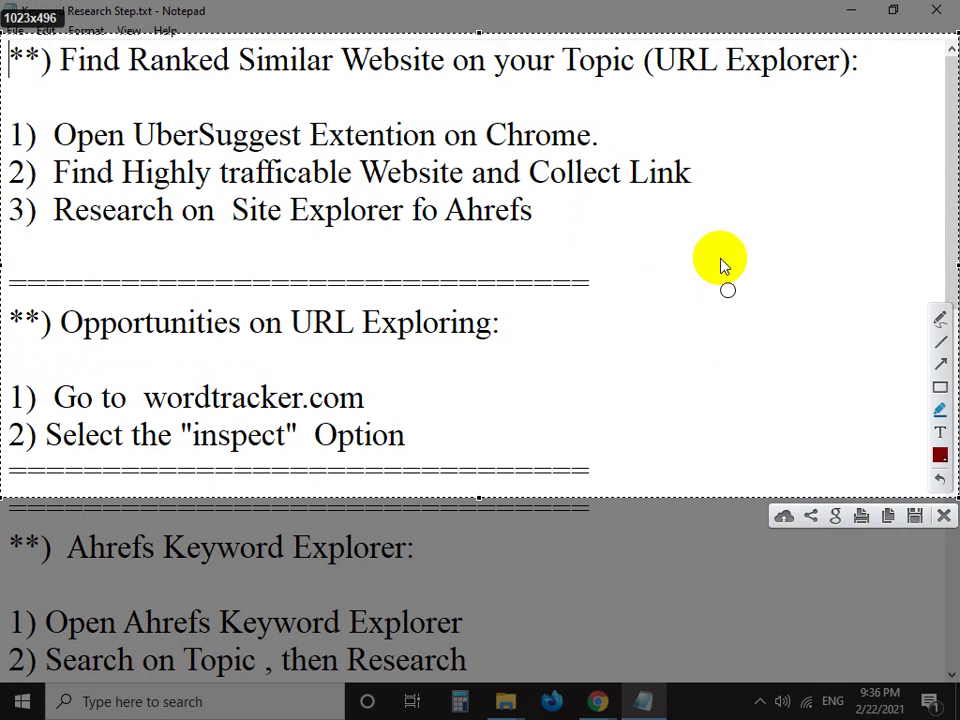
drag(718, 231, 746, 418)
drag(722, 240, 664, 346)
drag(708, 423, 781, 408)
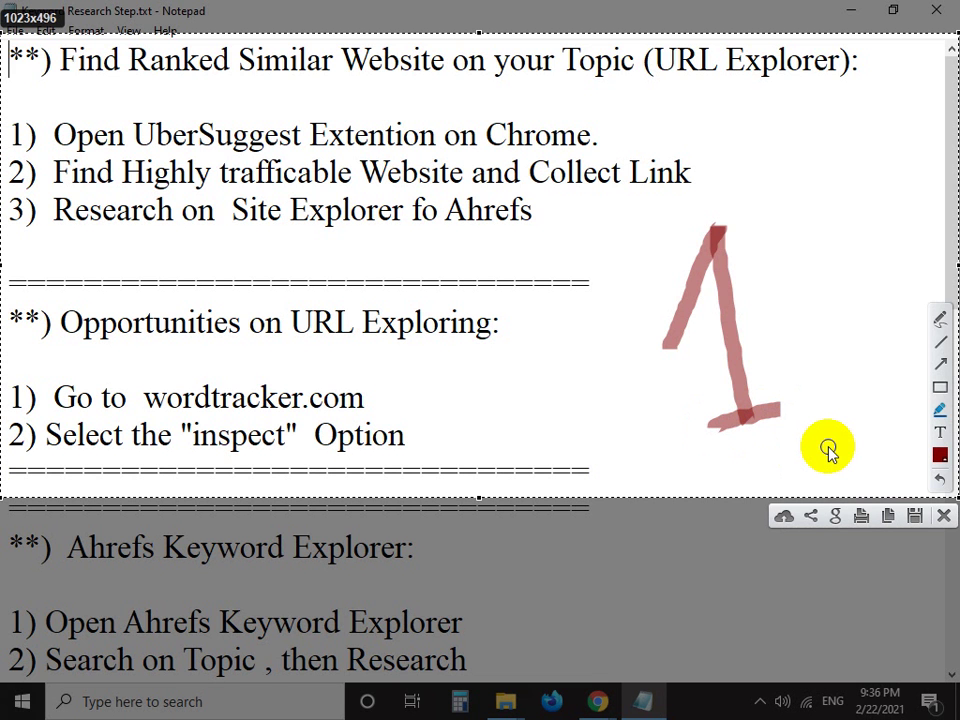
click(944, 516)
Frame the Ahrefs Keyword Explorer and Bulk Keyword Research sections with a capture, draw a large 2 beside them with the marker, and dismiss it
mouse_move(943, 210)
mouse_down()
mouse_move(947, 374)
mouse_move(943, 353)
mouse_up()
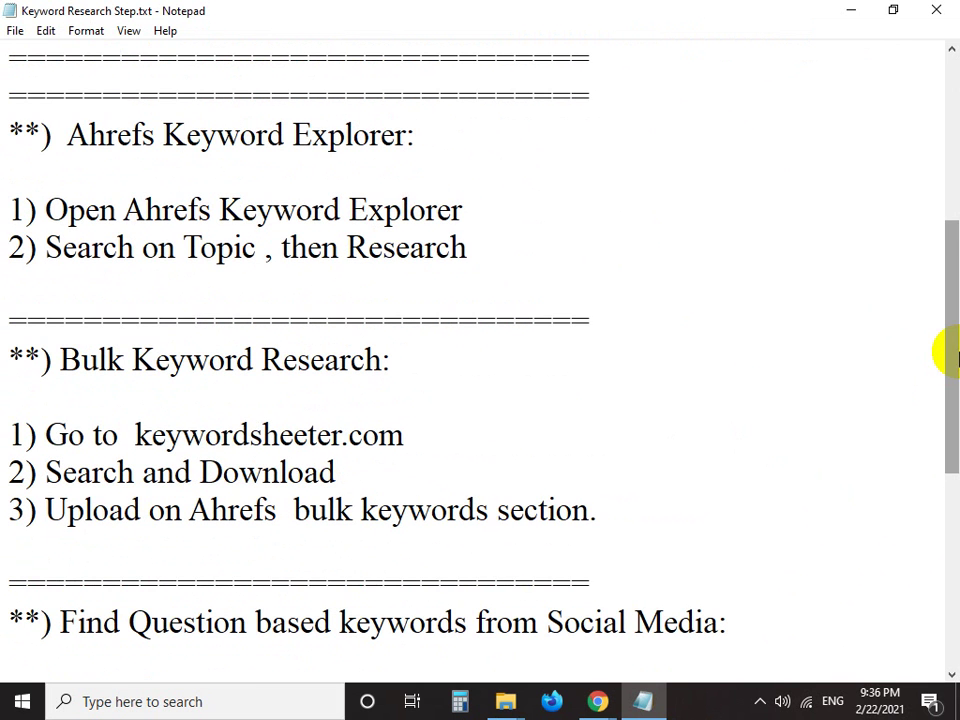
key(Print)
mouse_move(2, 56)
mouse_down()
mouse_move(75, 400)
mouse_move(943, 486)
mouse_move(951, 555)
mouse_up()
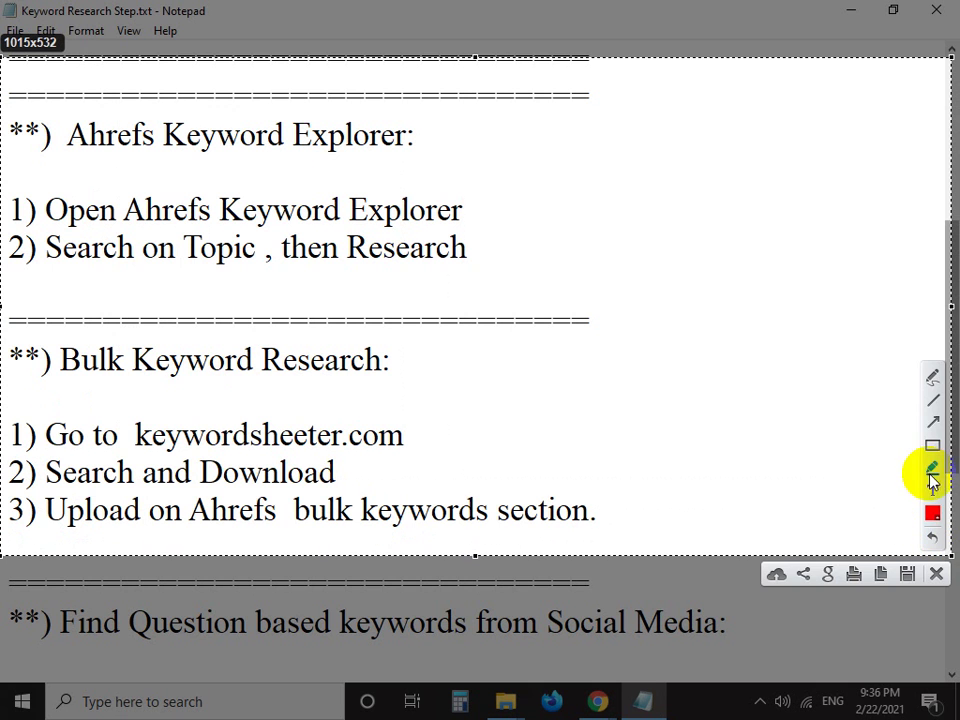
mouse_move(614, 252)
mouse_down()
mouse_move(731, 317)
mouse_move(662, 381)
mouse_move(907, 390)
mouse_up()
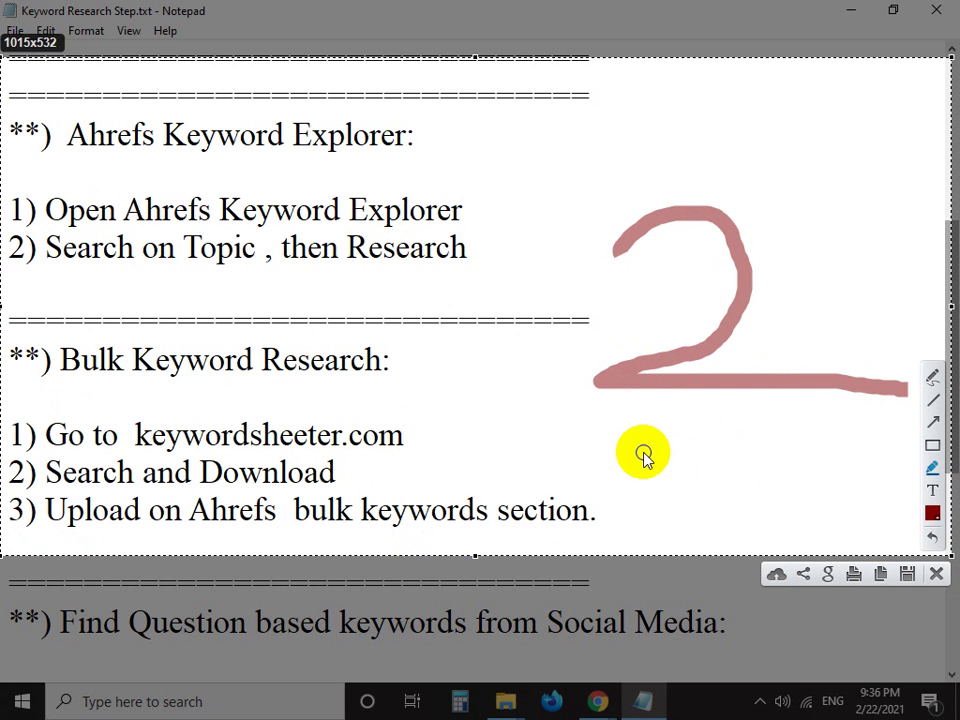
click(936, 575)
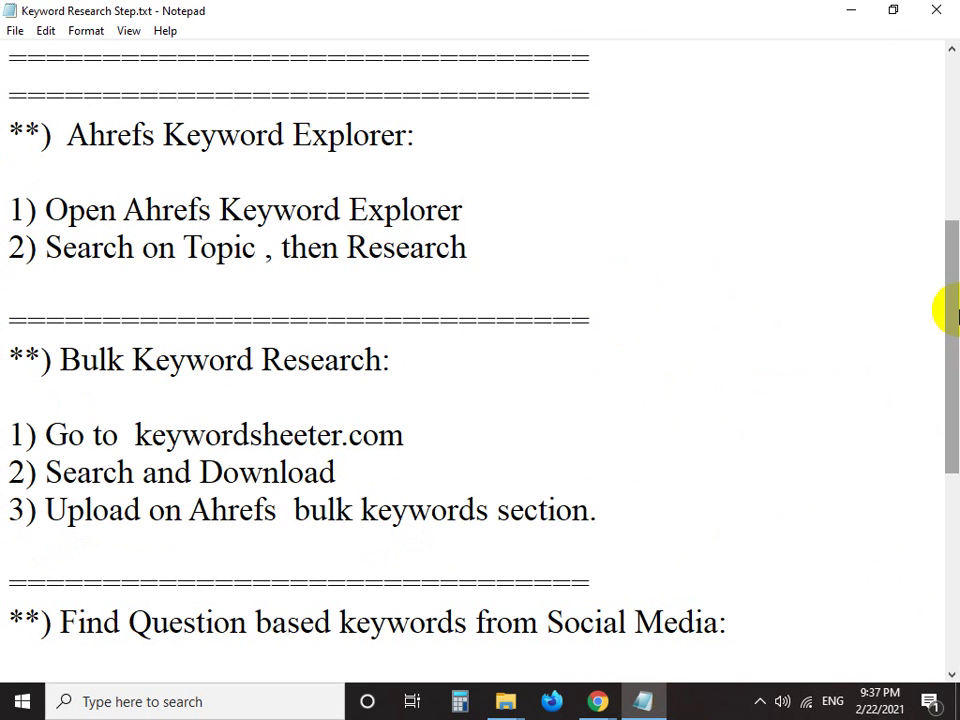
Frame the Find Question based keywords and Find Common Bulk keyword sections with a capture, mark them with a large 3, and dismiss it
drag(946, 313, 950, 518)
key(Print)
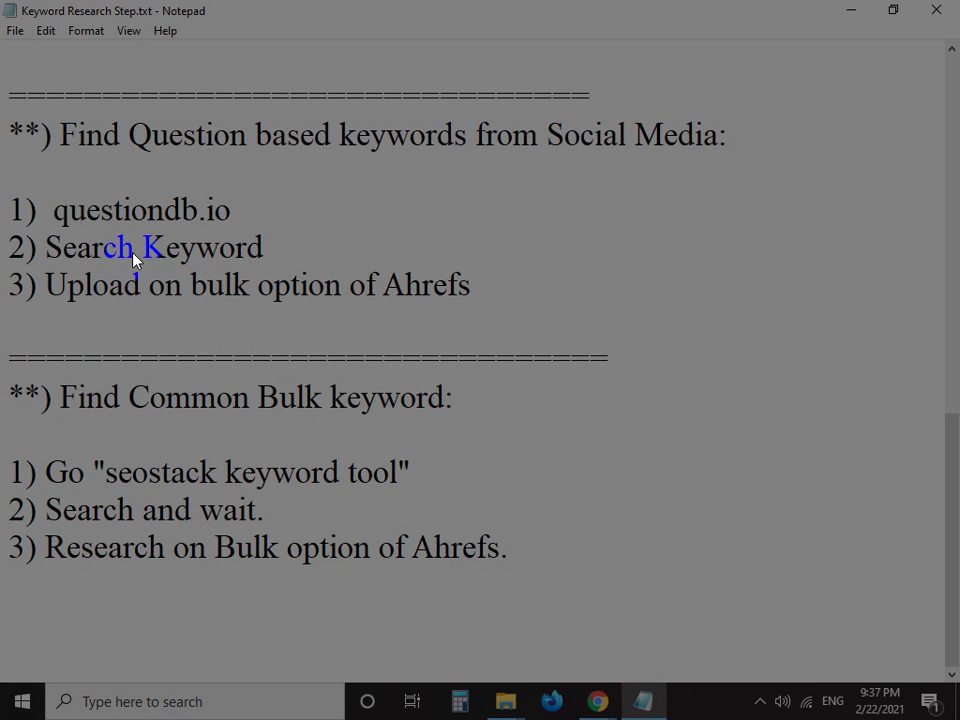
drag(0, 143, 1, 78)
mouse_move(7, 372)
mouse_down()
mouse_move(799, 594)
mouse_move(821, 591)
mouse_up()
click(838, 512)
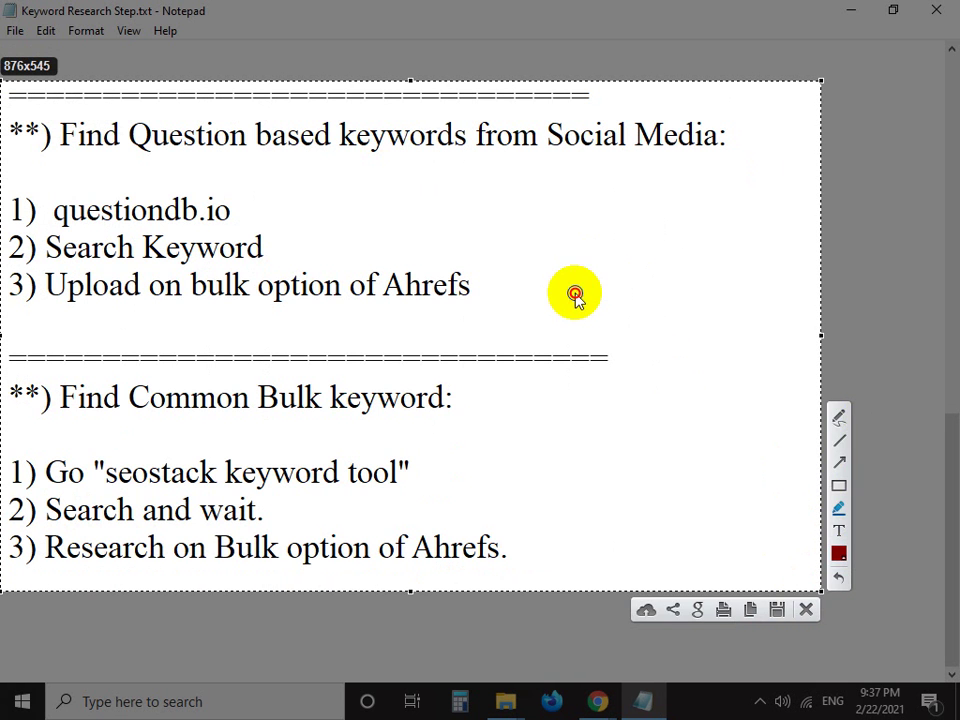
mouse_move(570, 290)
mouse_down()
mouse_move(677, 289)
mouse_move(660, 320)
mouse_move(662, 388)
mouse_up()
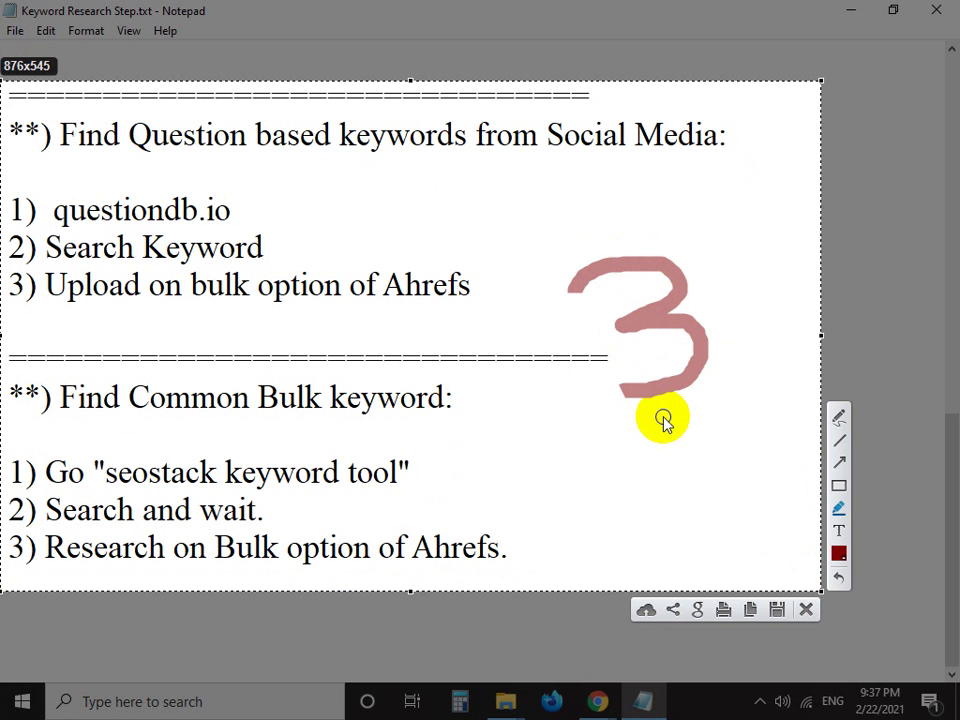
click(807, 610)
Capture the Find Ranked Similar Website section at the file's beginning, draw red arrows to its three numbered steps, and dismiss the capture
drag(950, 570, 943, 182)
click(860, 52)
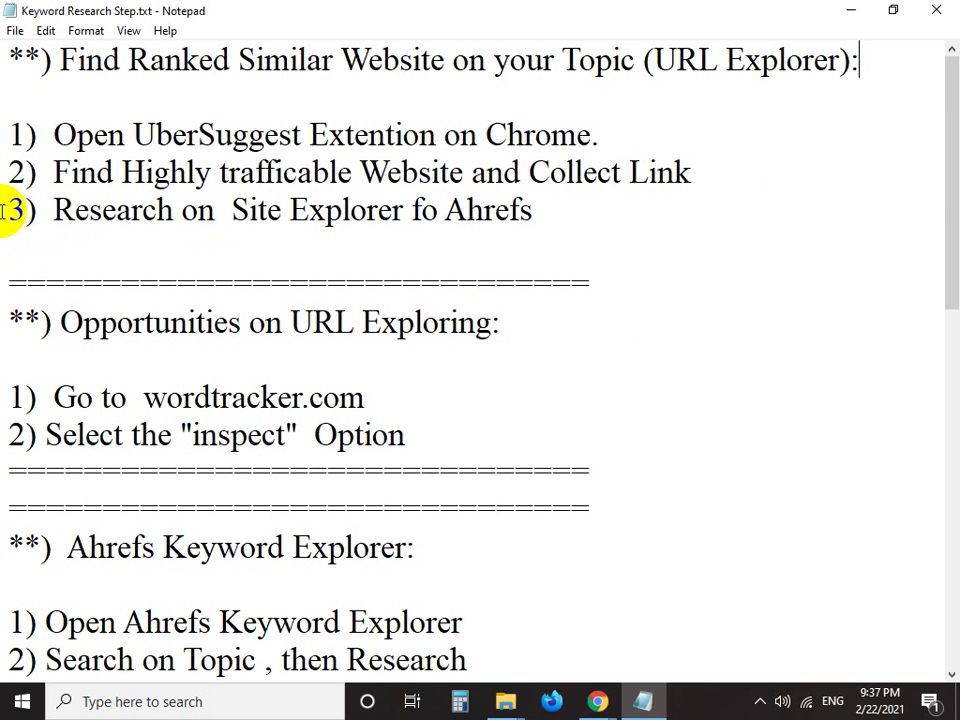
click(7, 138)
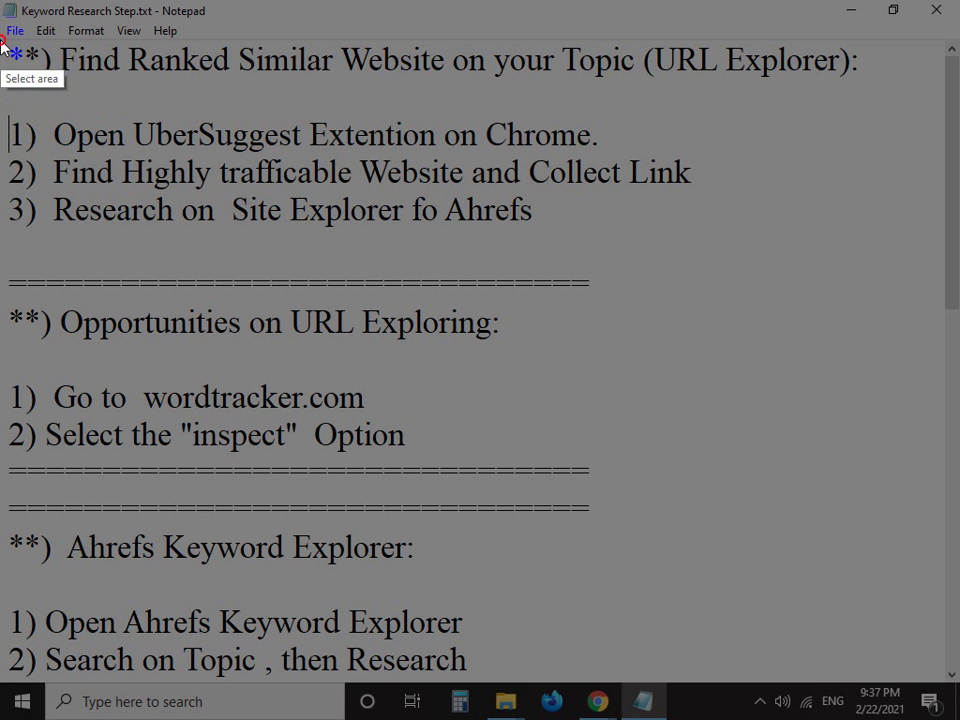
drag(1, 40, 923, 264)
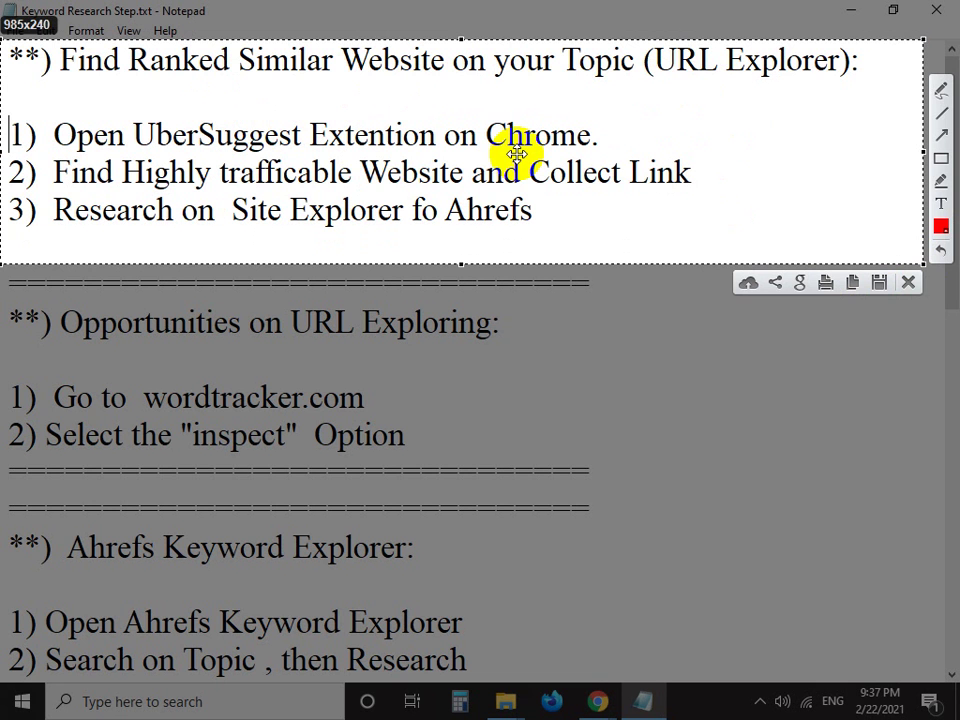
click(941, 134)
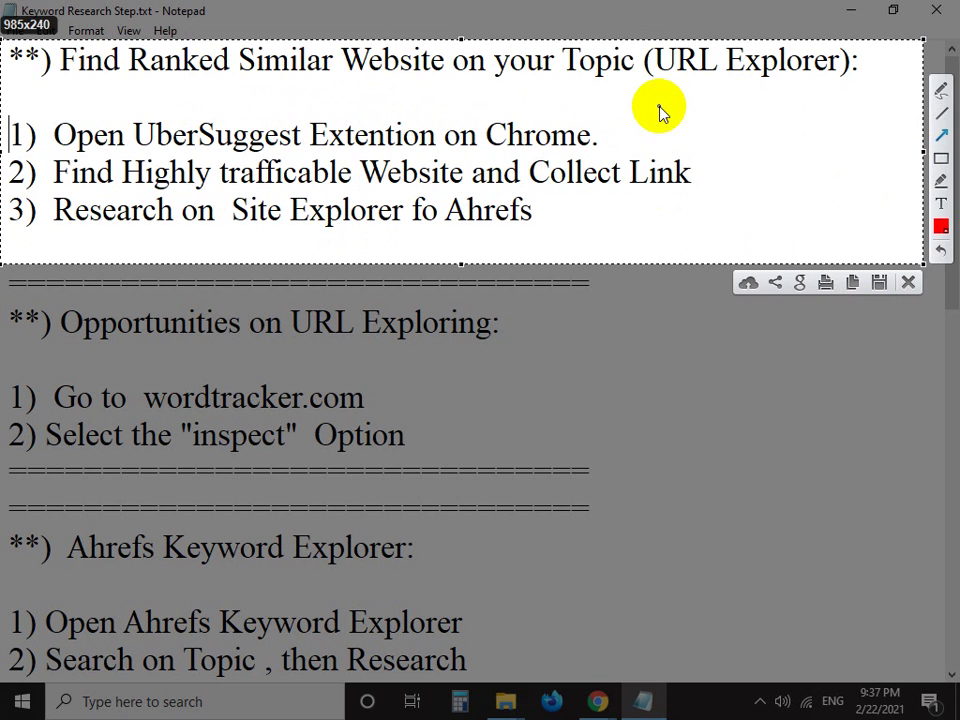
mouse_move(623, 18)
mouse_down()
mouse_move(553, 90)
mouse_move(445, 113)
mouse_up()
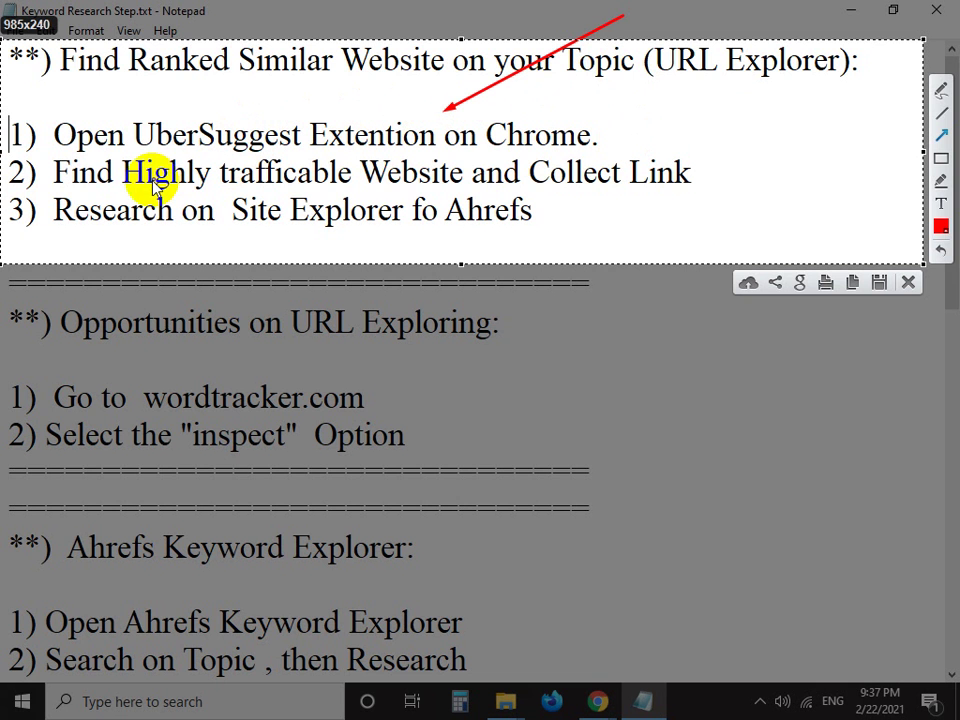
drag(807, 198, 661, 185)
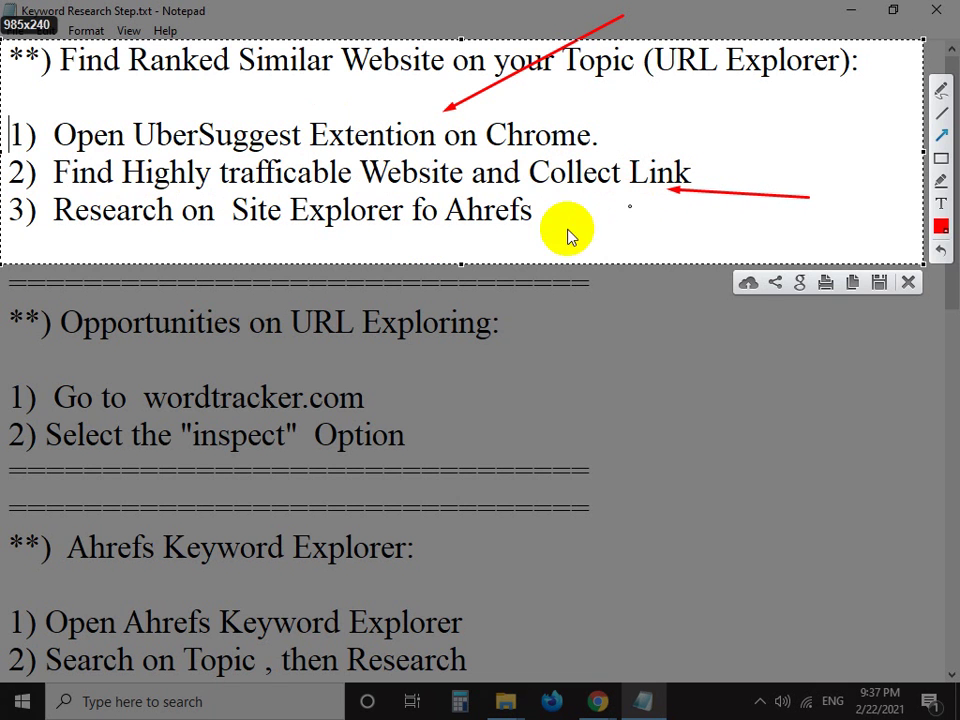
drag(685, 315, 307, 248)
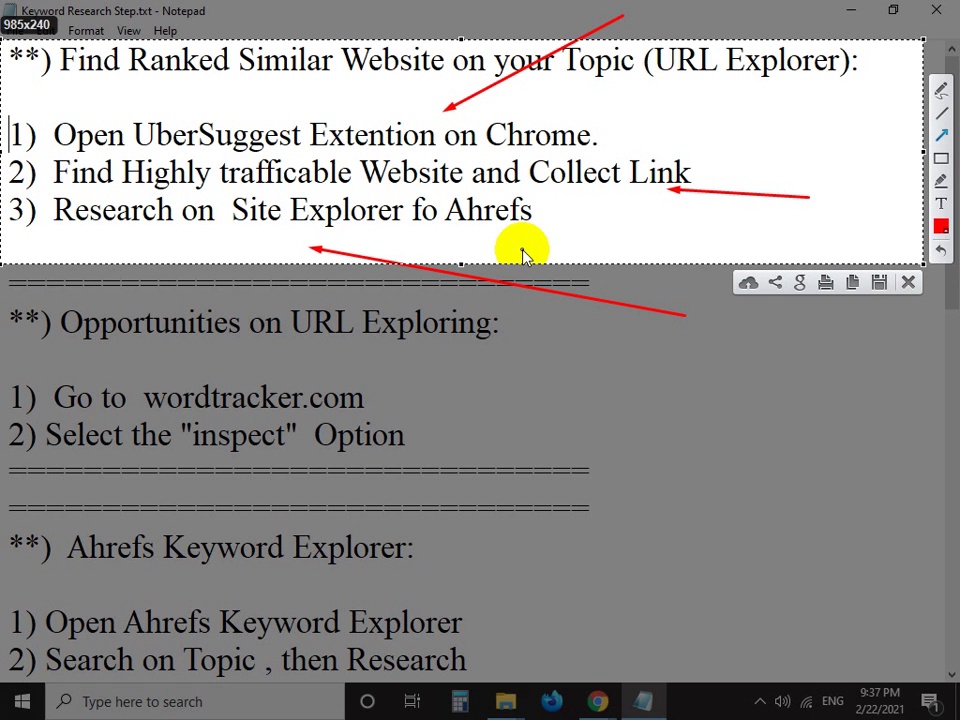
click(907, 283)
Switch to Chrome, search the Chrome Web Store for ubersuggest in a new tab, view the Ubersuggest extension's page, and close it
mouse_move(598, 700)
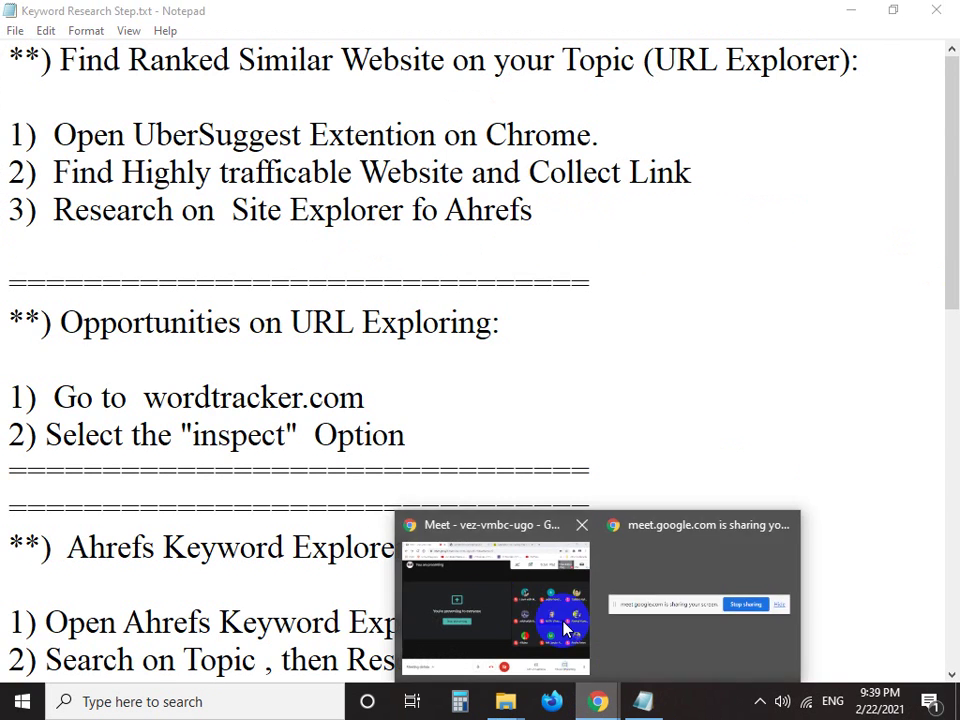
click(490, 600)
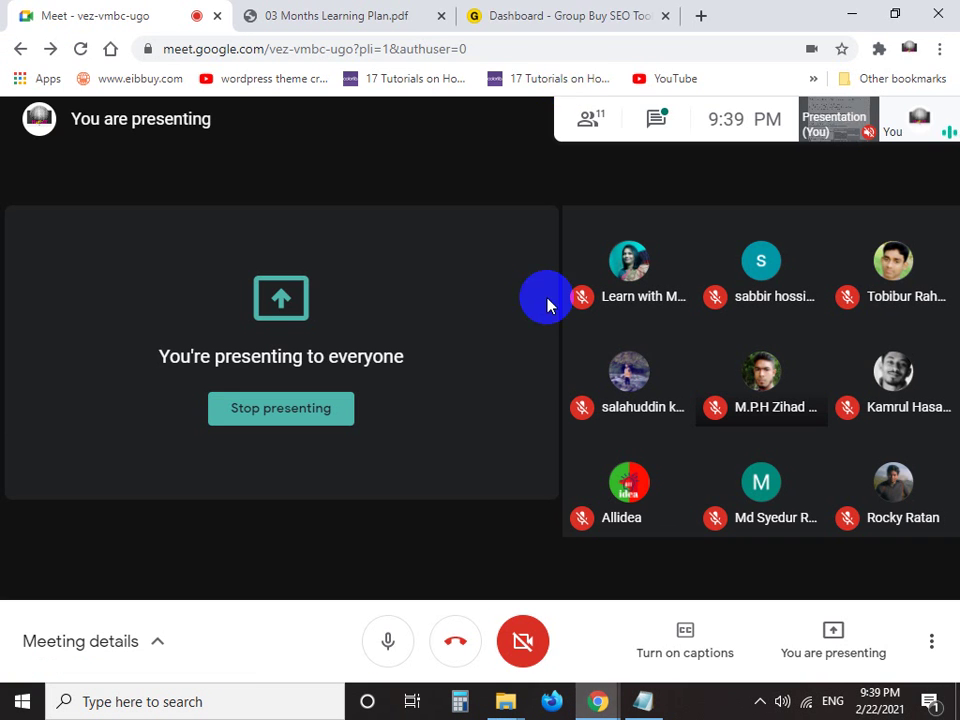
click(698, 17)
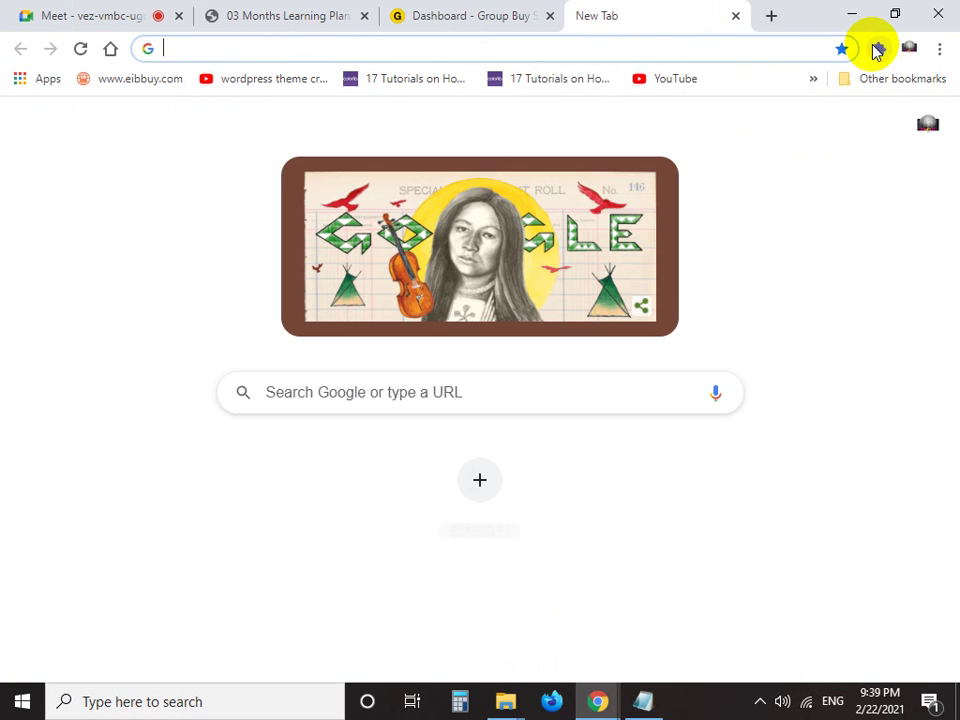
click(38, 82)
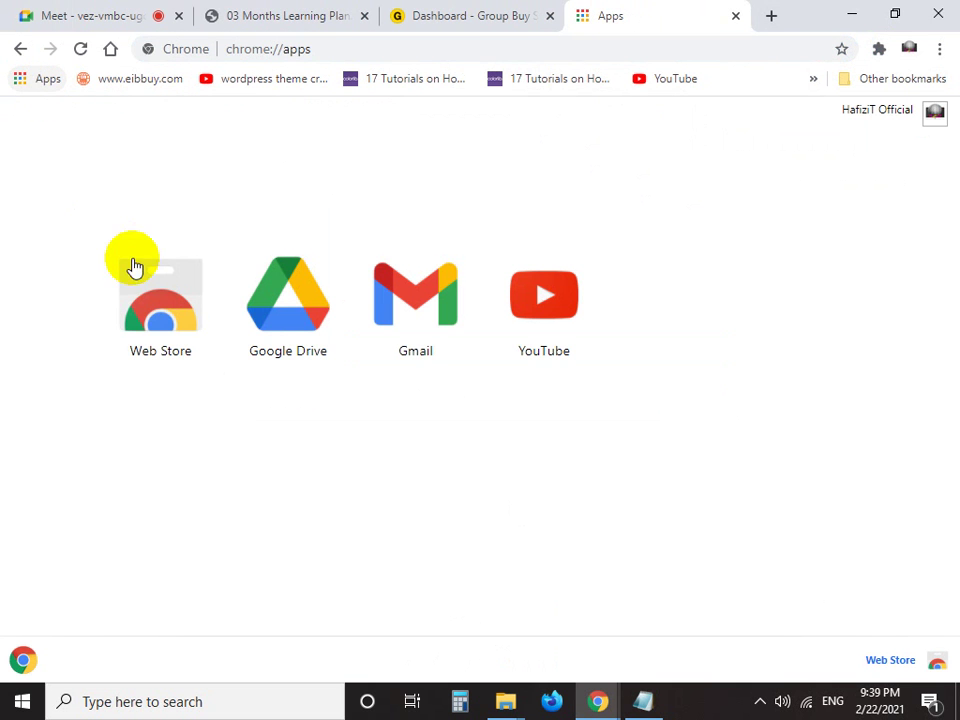
click(130, 292)
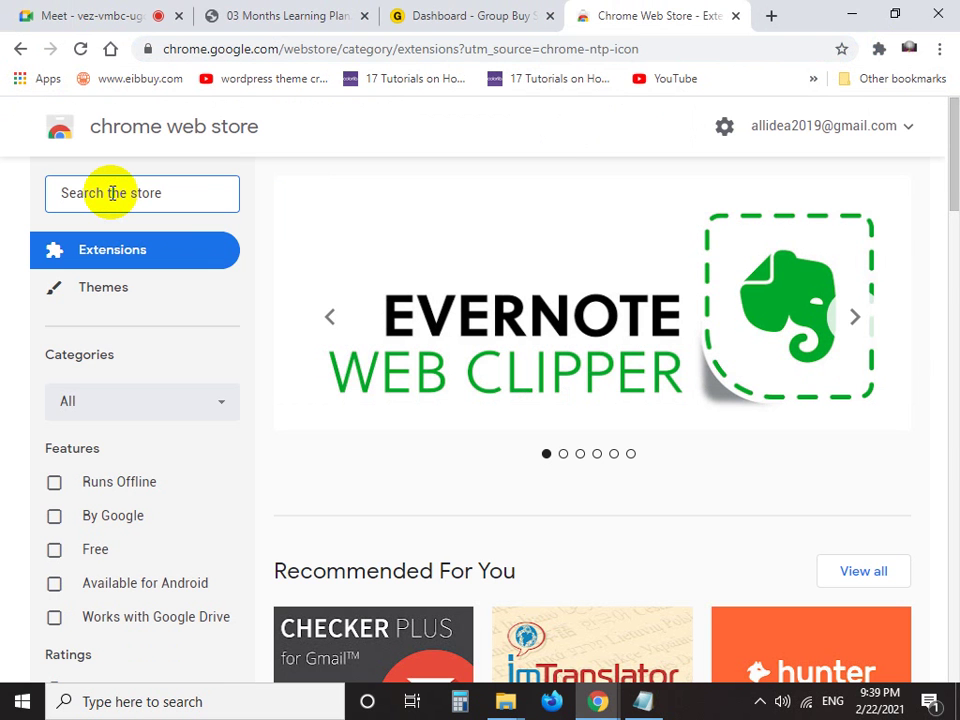
click(112, 193)
text(uber)
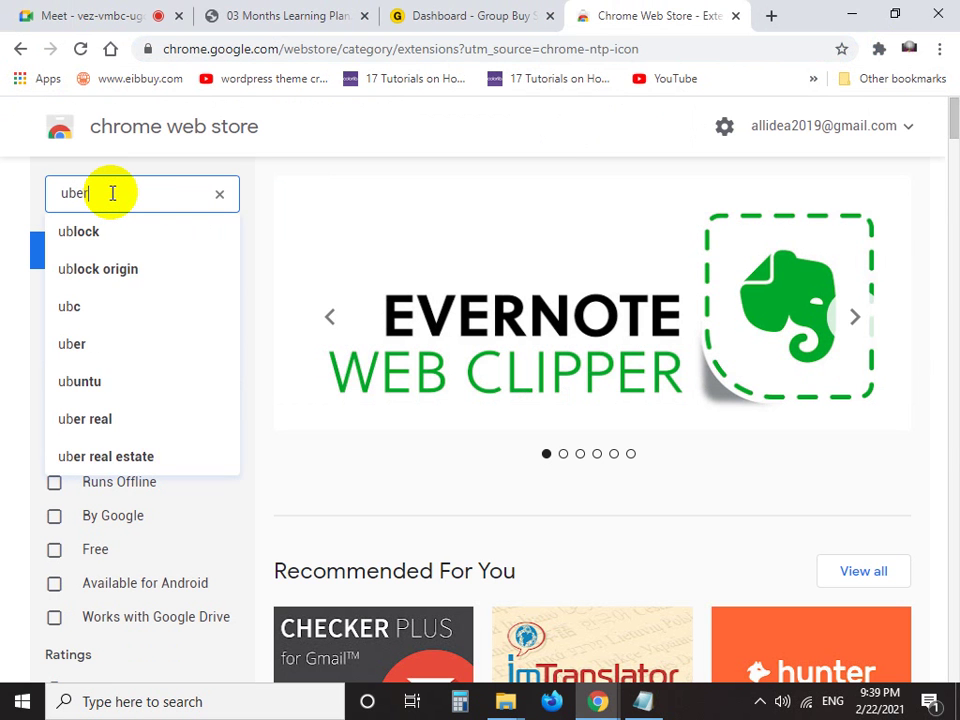
text(su)
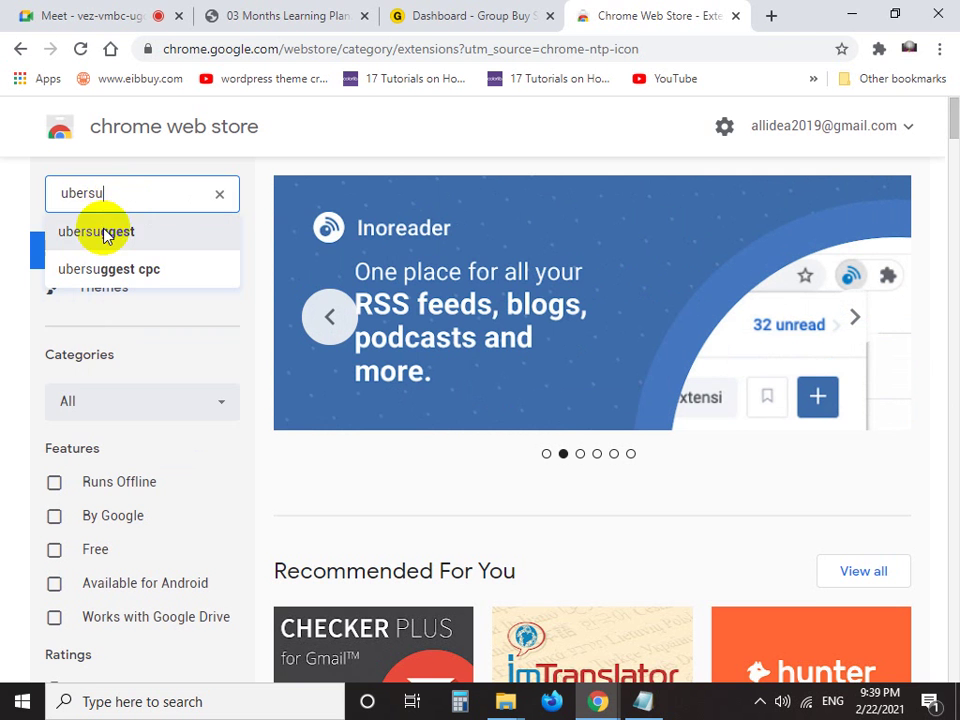
click(100, 231)
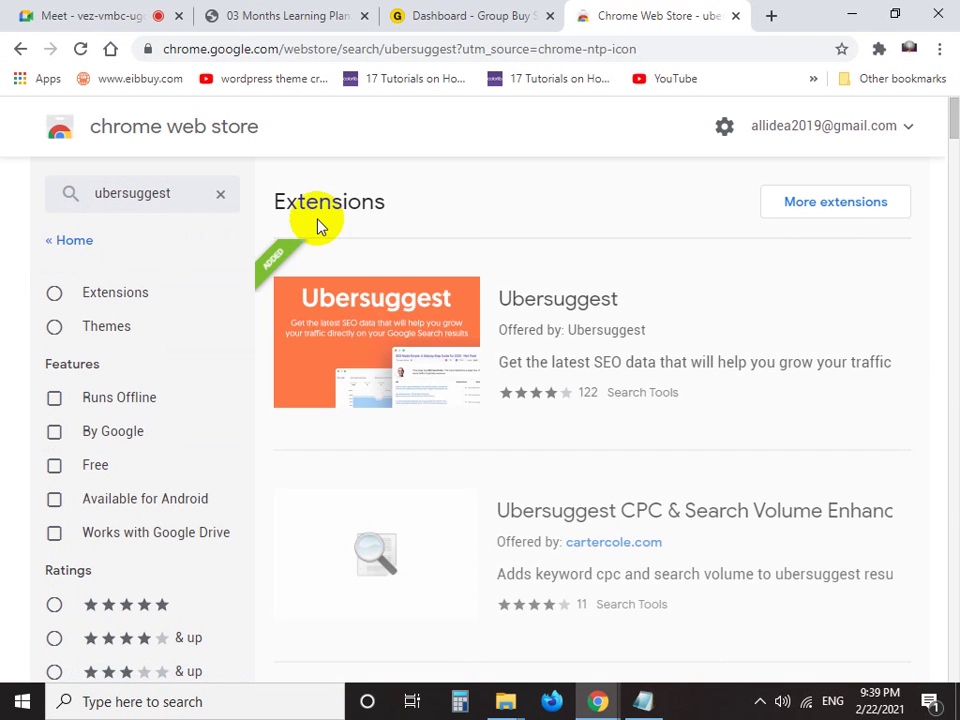
click(589, 320)
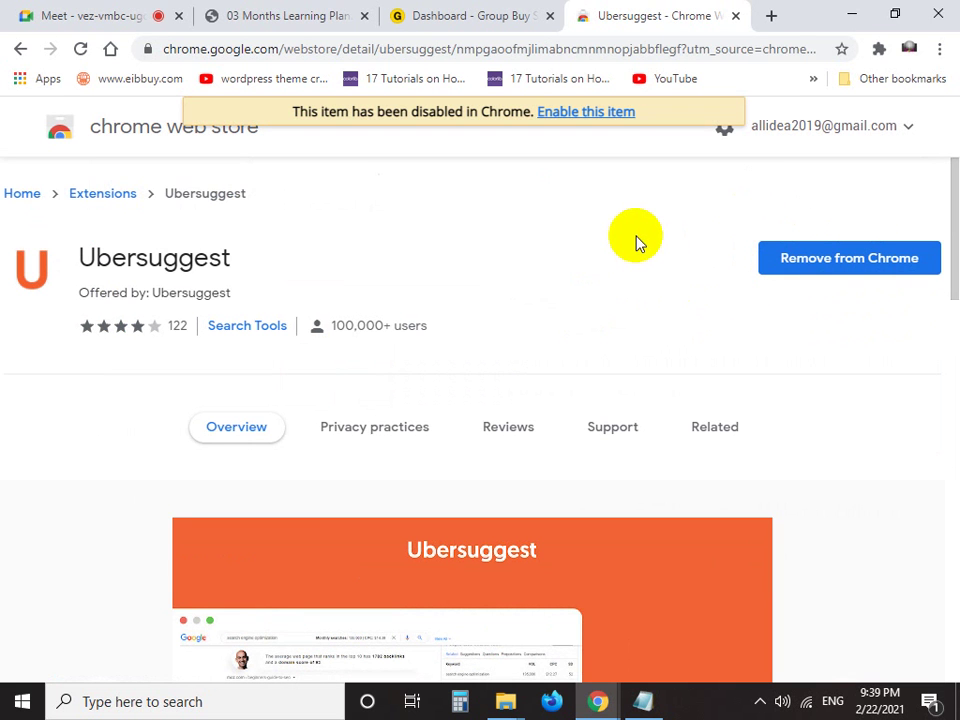
click(735, 16)
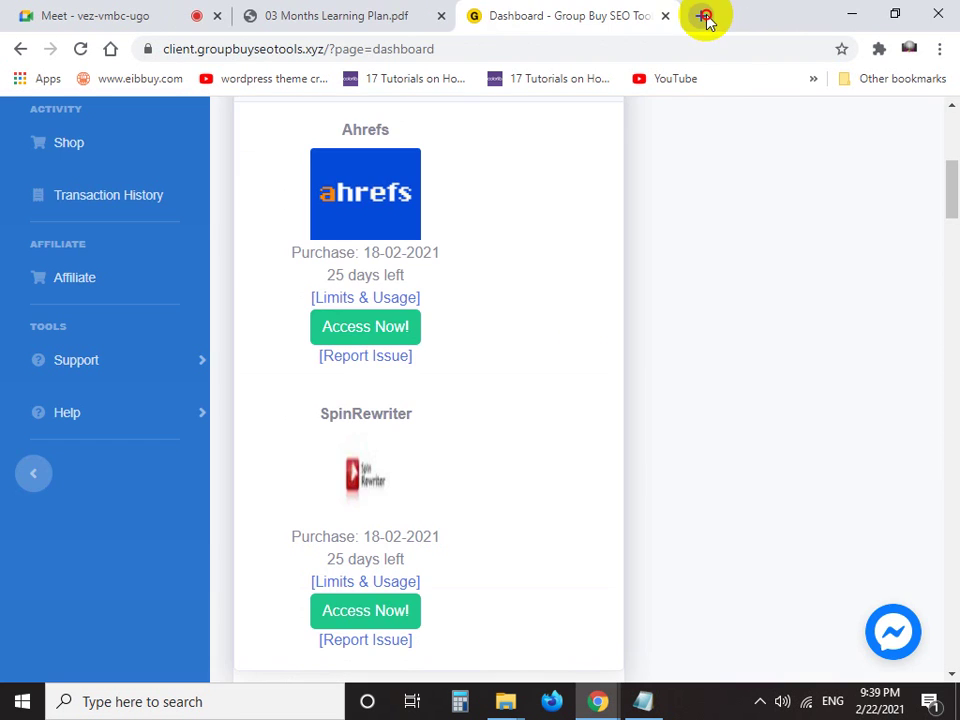
Enable the installed Ubersuggest extension on Chrome's extension management page, close that page, and open a new blank tab
click(708, 17)
click(877, 52)
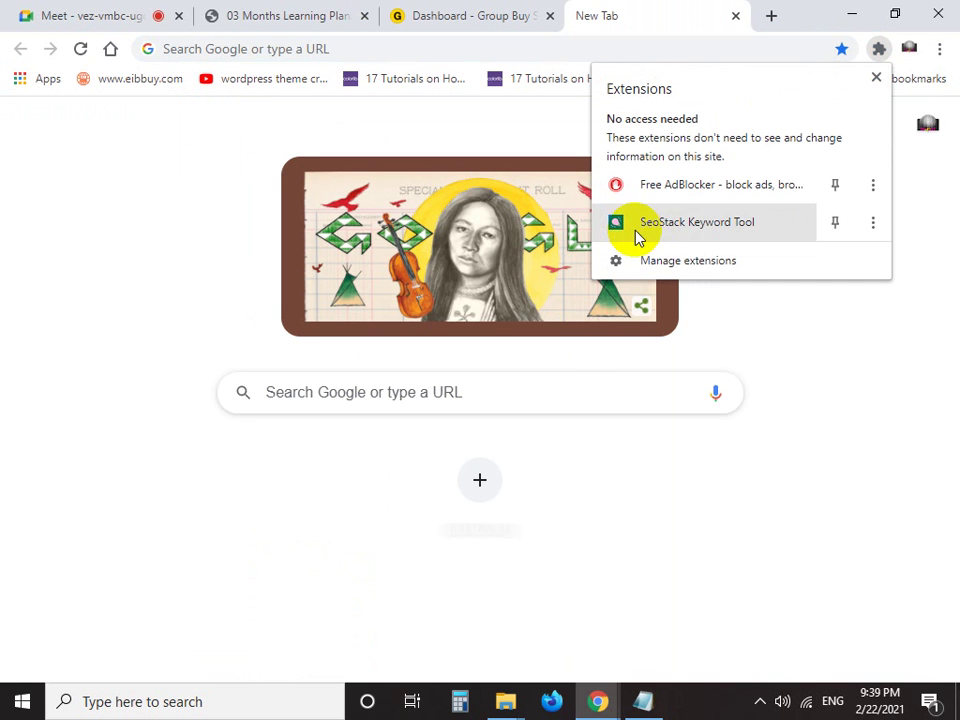
click(670, 264)
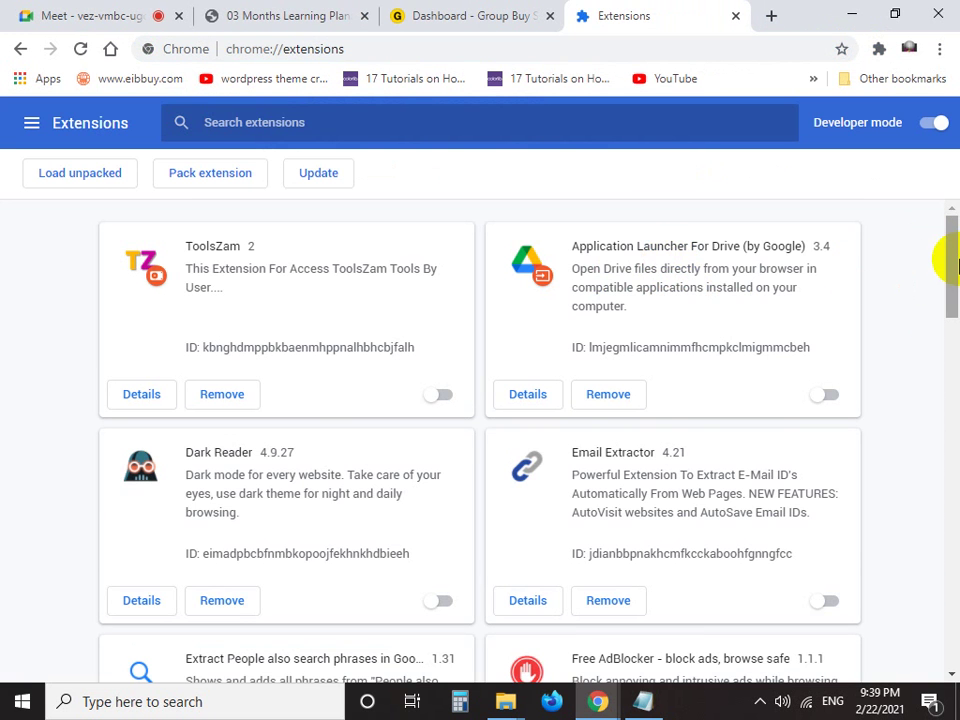
drag(945, 257, 945, 614)
click(822, 470)
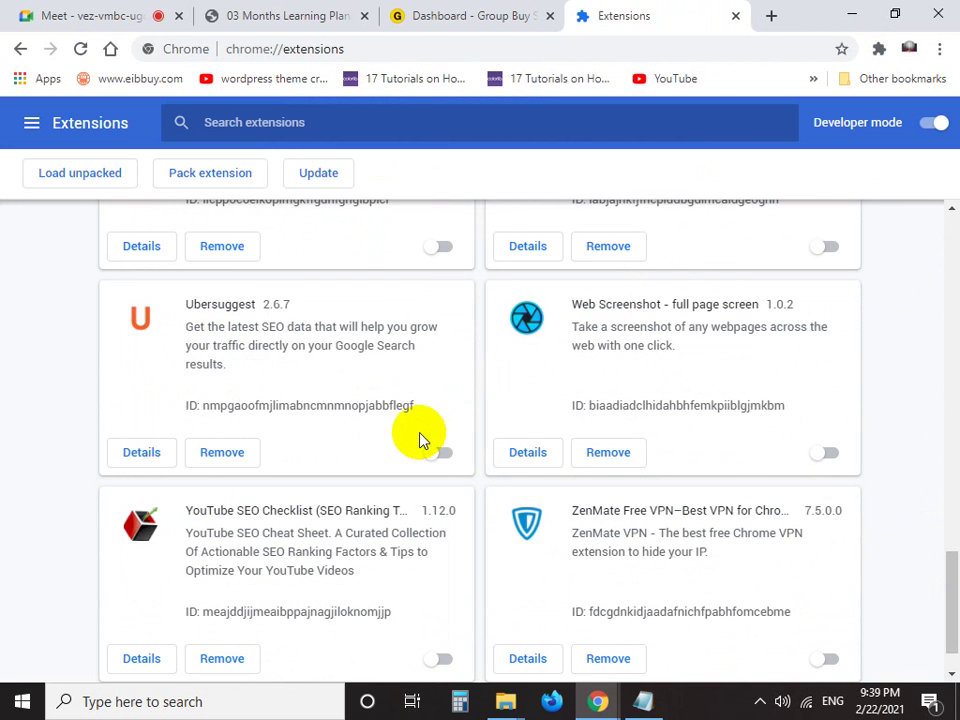
click(442, 452)
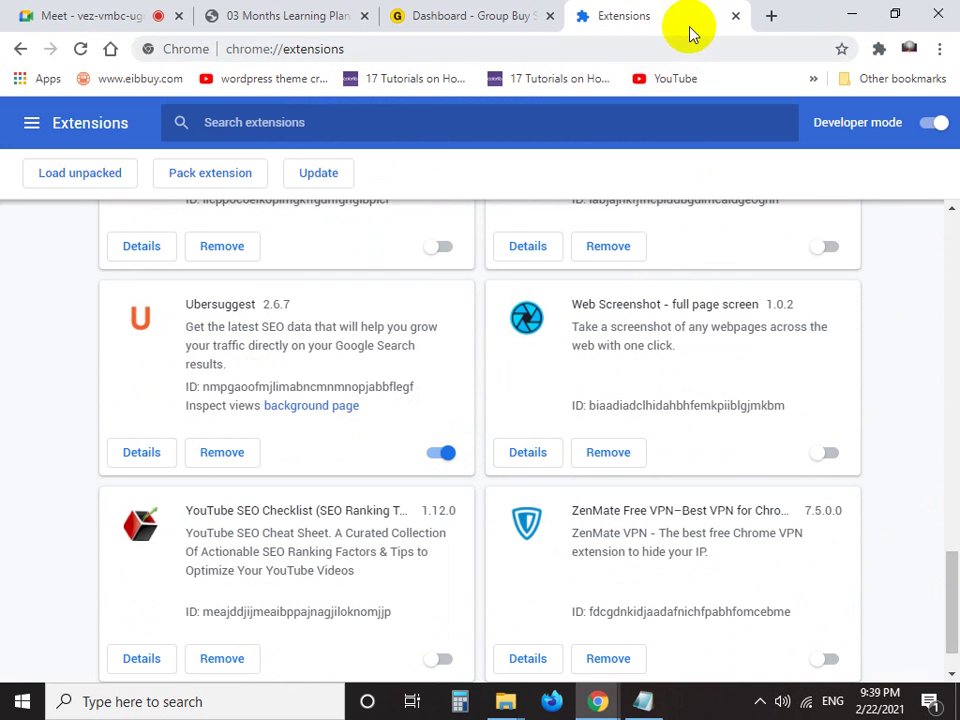
click(735, 16)
click(700, 16)
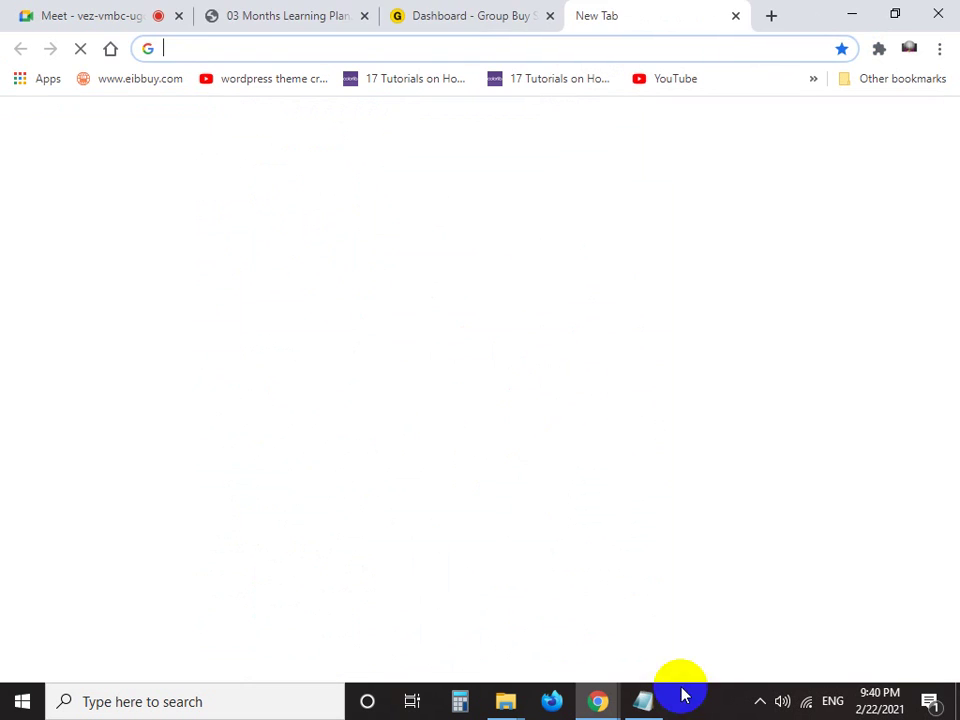
Switch to the keyword research notes, capture the Find Ranked Similar Website section, draw red arrows to steps 1 and 2, and dismiss the capture
click(645, 698)
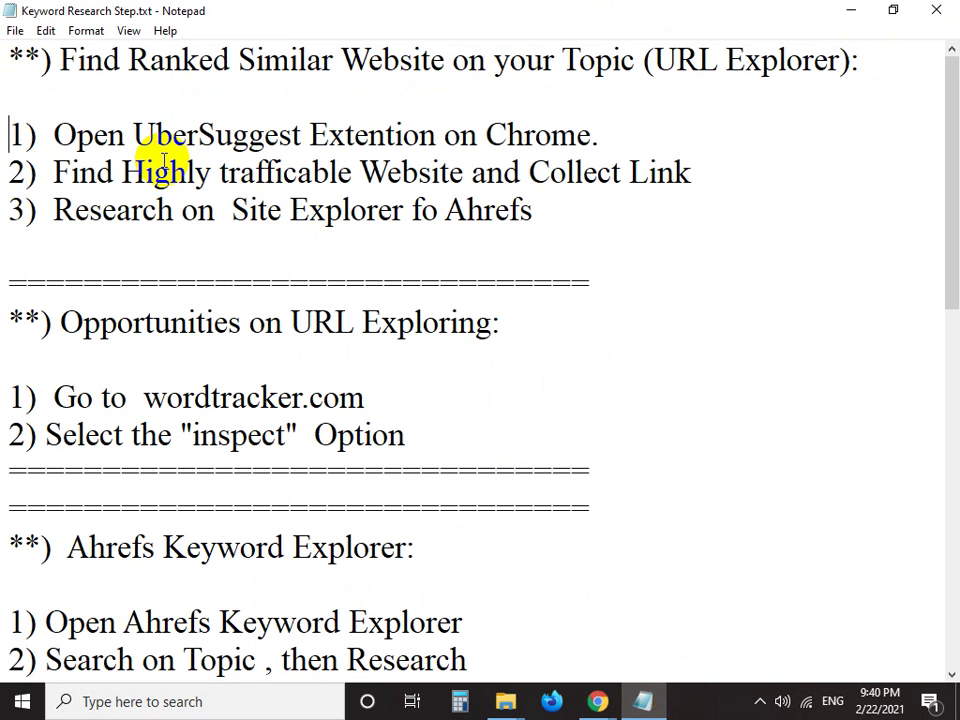
key(super+shift+s)
drag(3, 38, 952, 231)
click(933, 97)
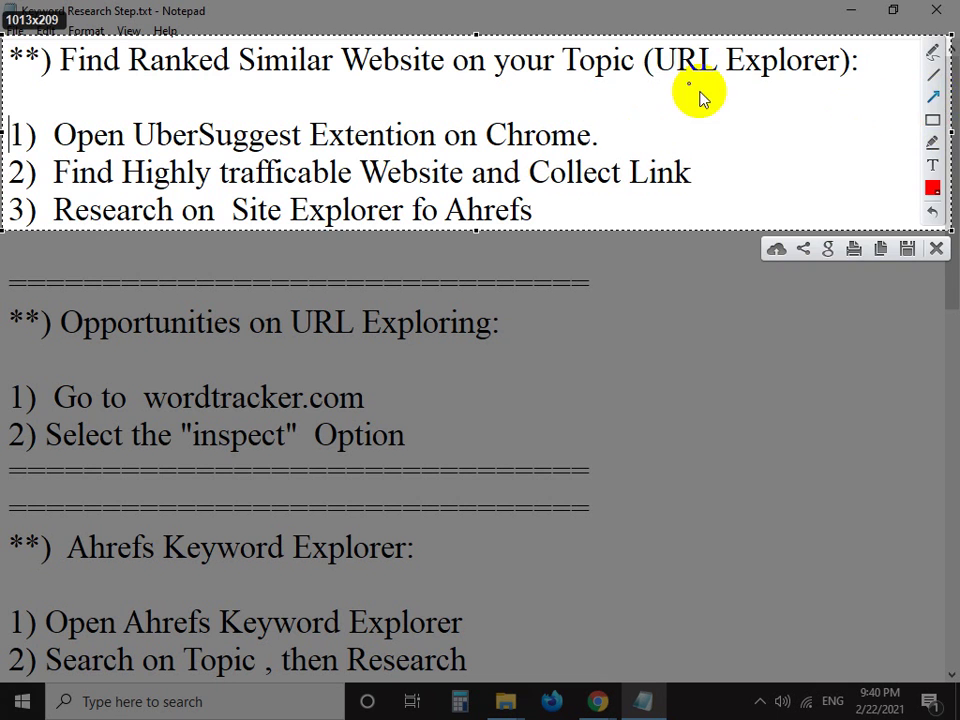
drag(763, 97, 598, 134)
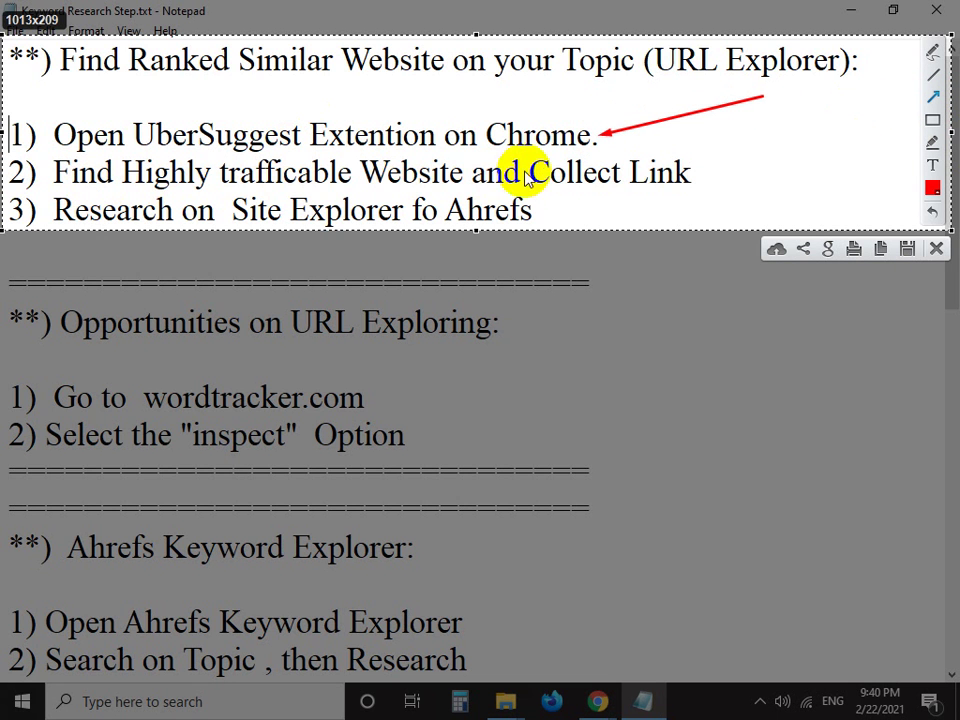
drag(841, 187, 712, 183)
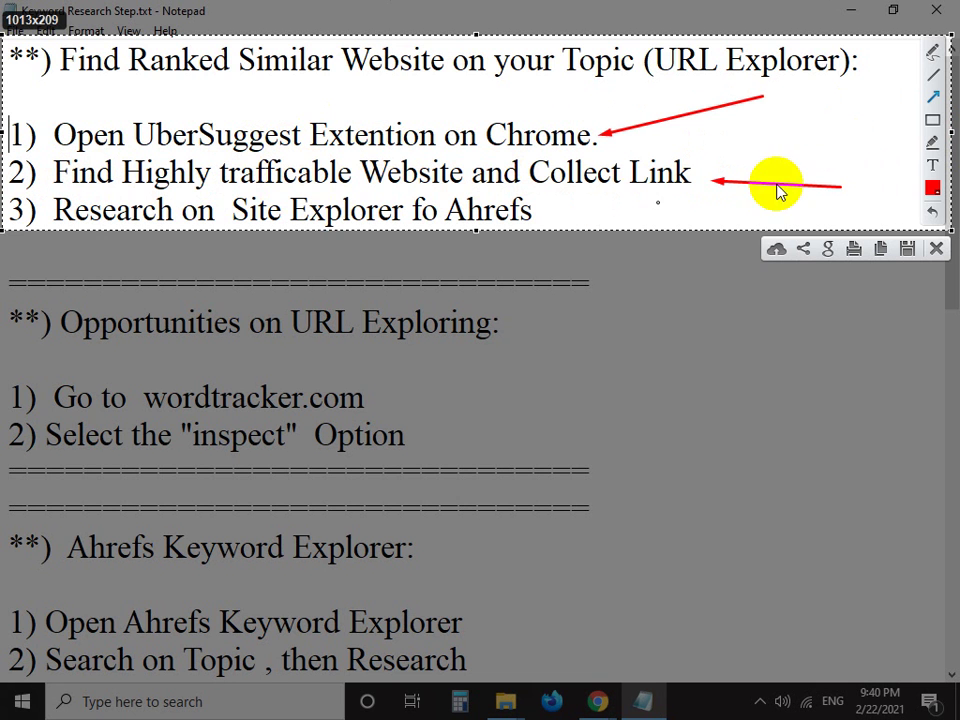
click(936, 252)
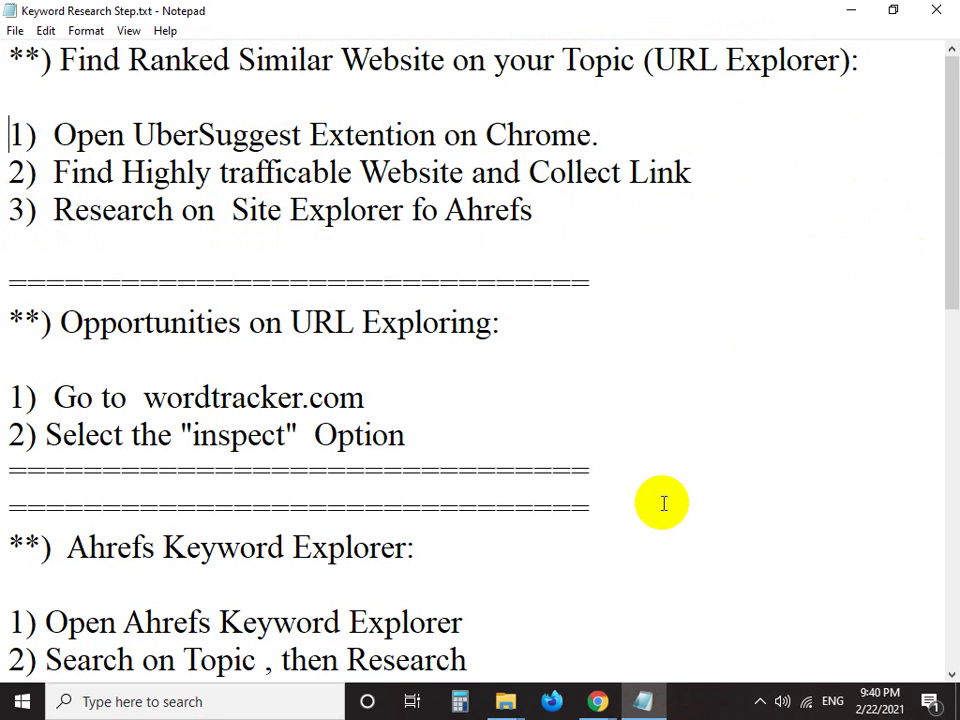
Switch to Chrome, open newsros.com in the blank tab, and look over the homepage down to its footer
mouse_move(600, 703)
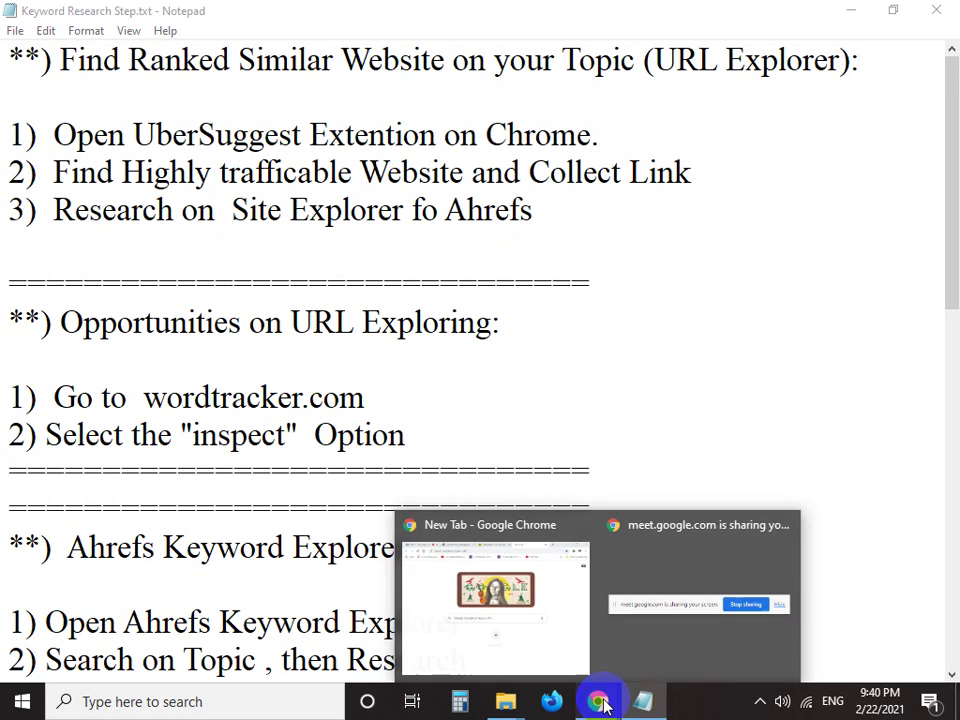
click(527, 609)
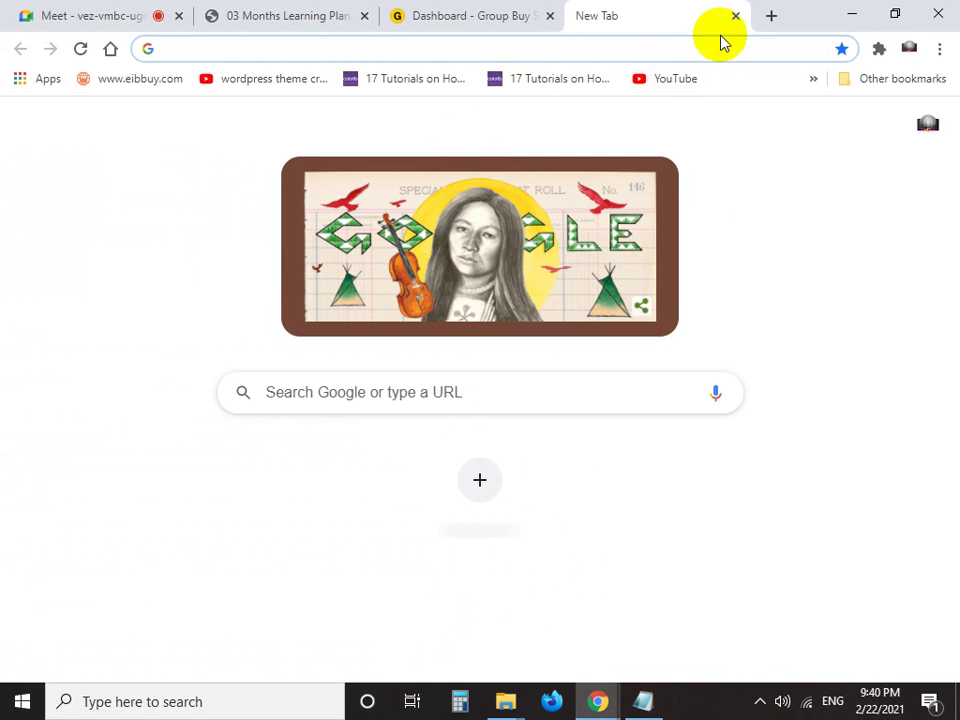
text(ne)
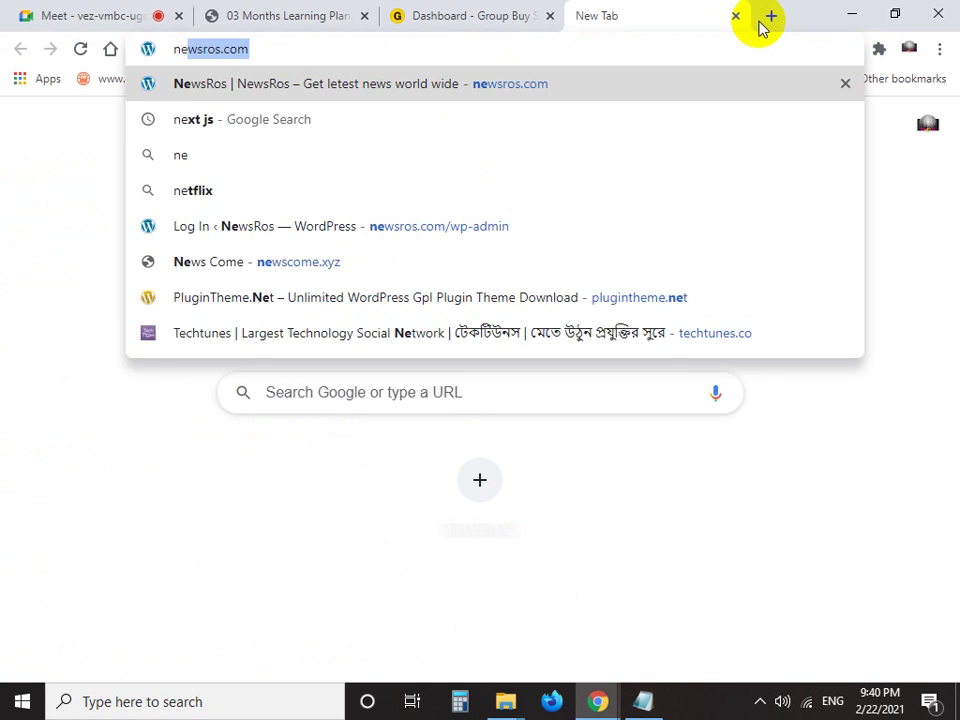
key(Return)
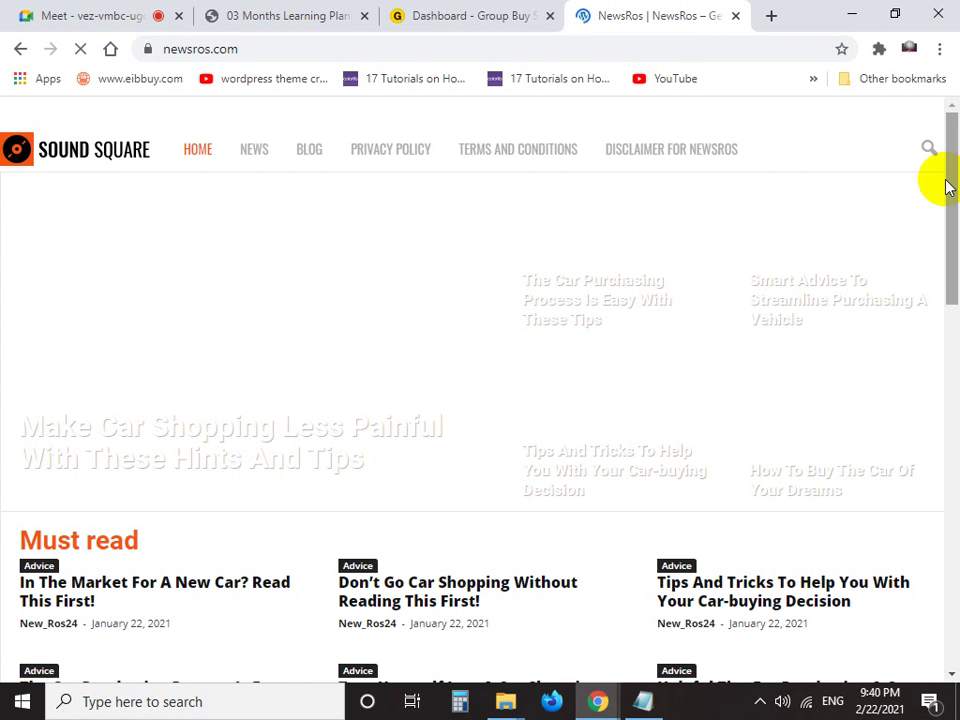
drag(952, 186, 951, 621)
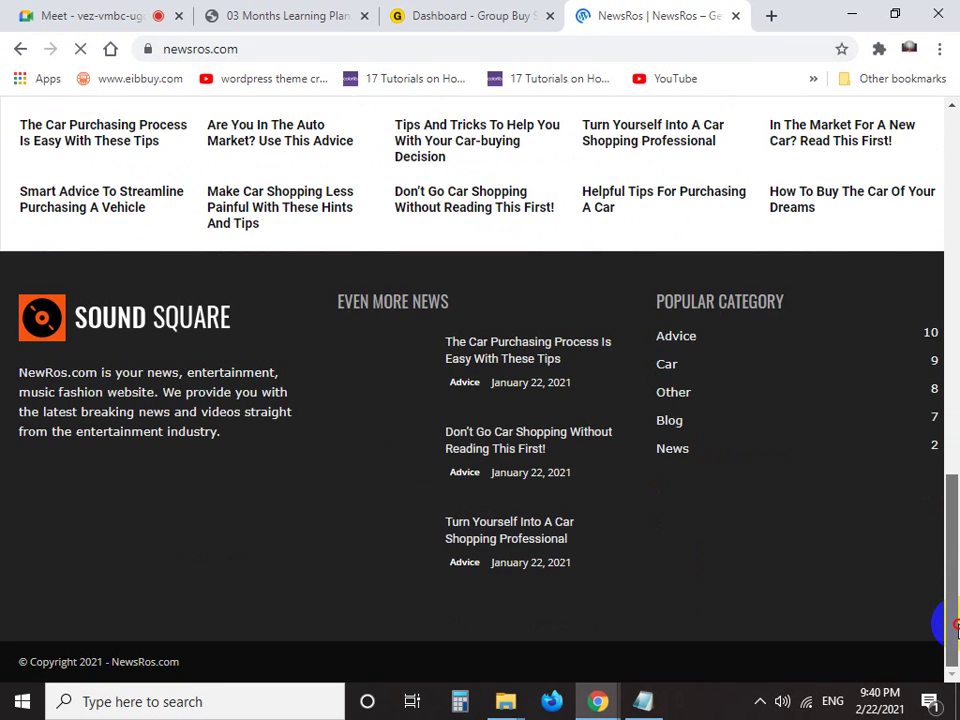
drag(951, 482, 950, 140)
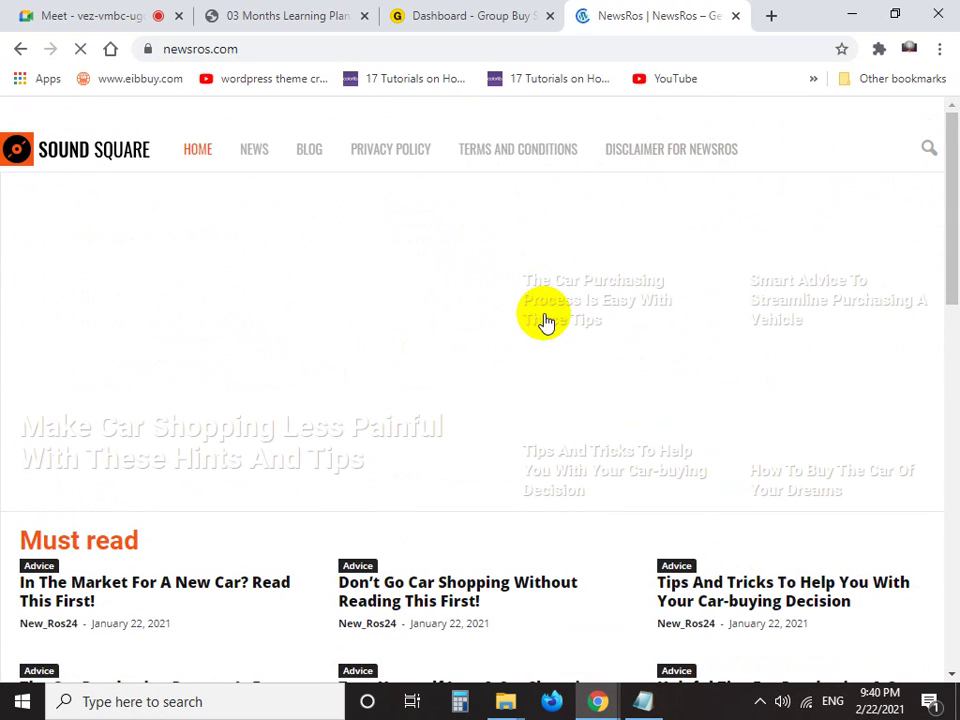
scroll(588, 348, down, 15)
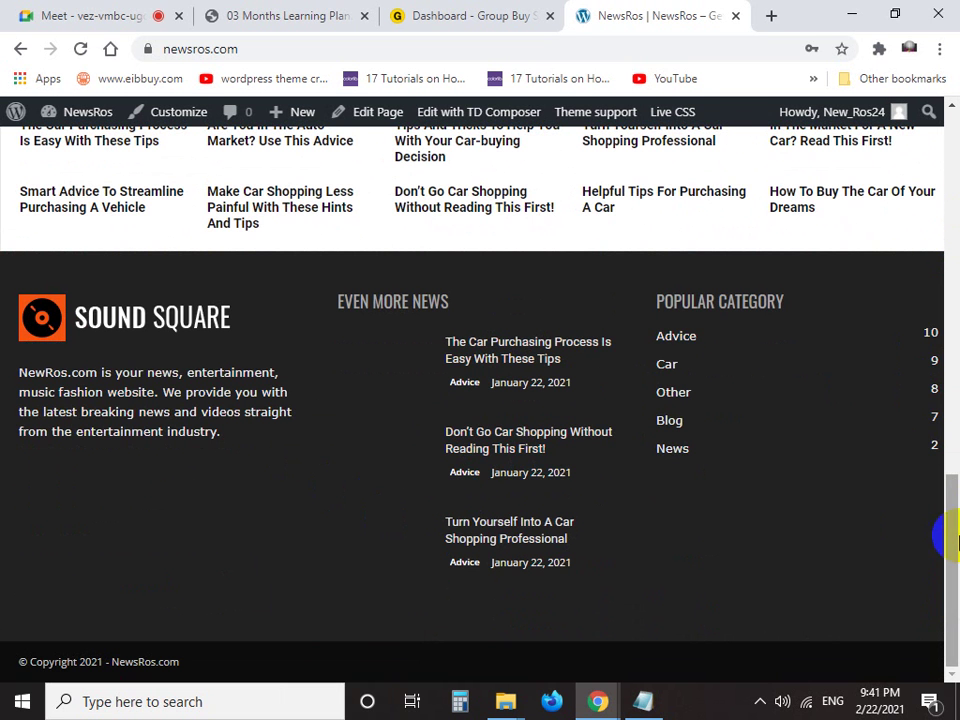
drag(949, 525, 950, 145)
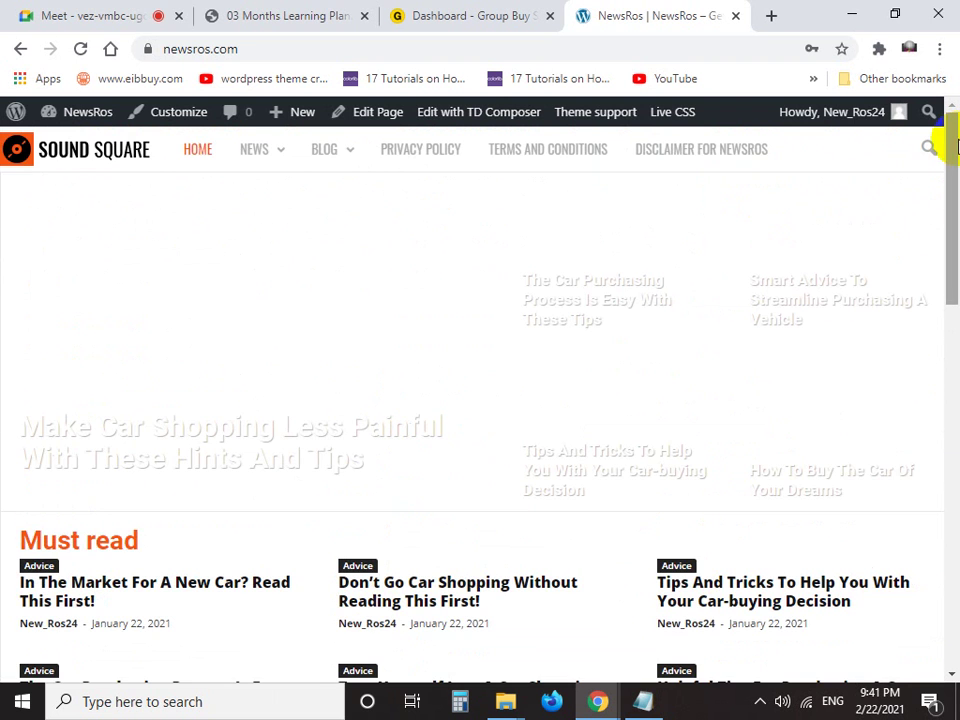
Check the Meet call, examine the NewsRos homepage's News menu and article sections, and return to the call
click(94, 14)
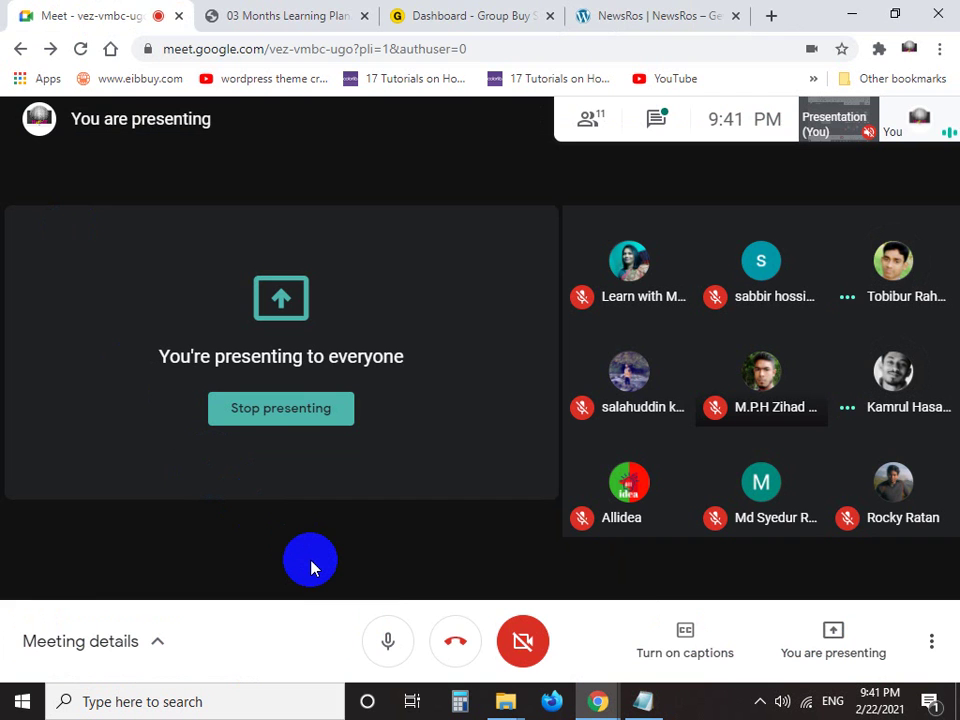
click(595, 10)
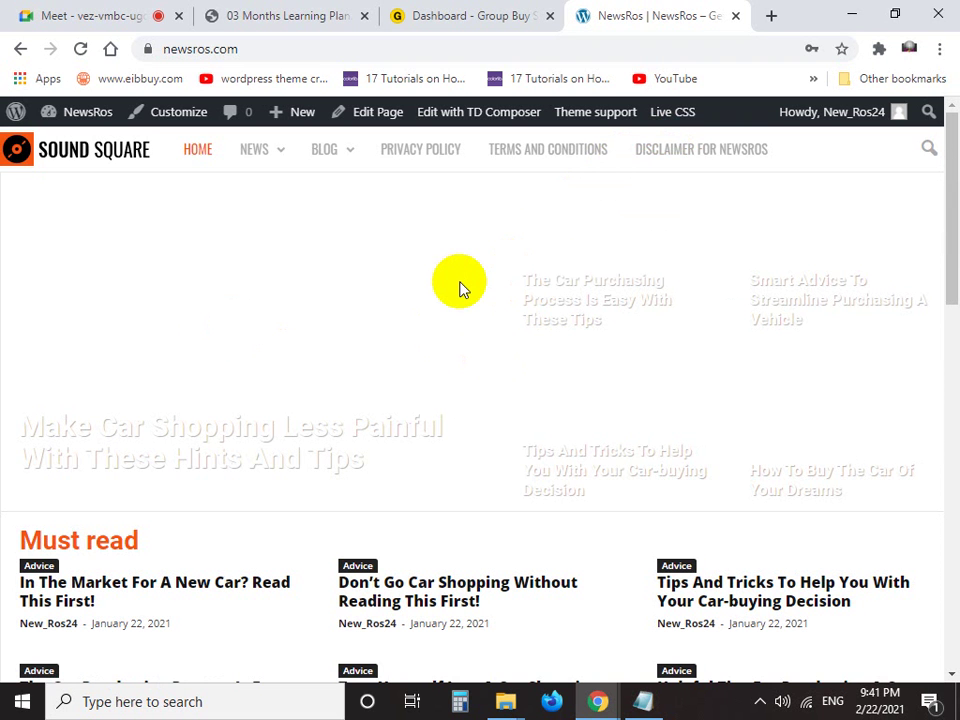
scroll(460, 288, down, 2)
scroll(461, 289, up, 2)
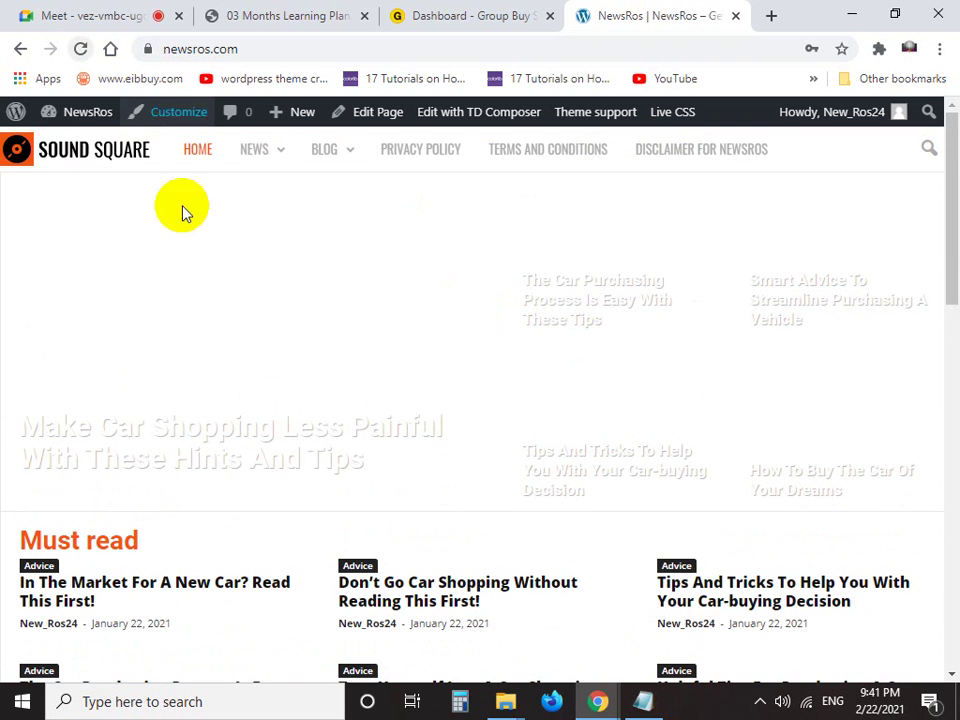
mouse_move(258, 152)
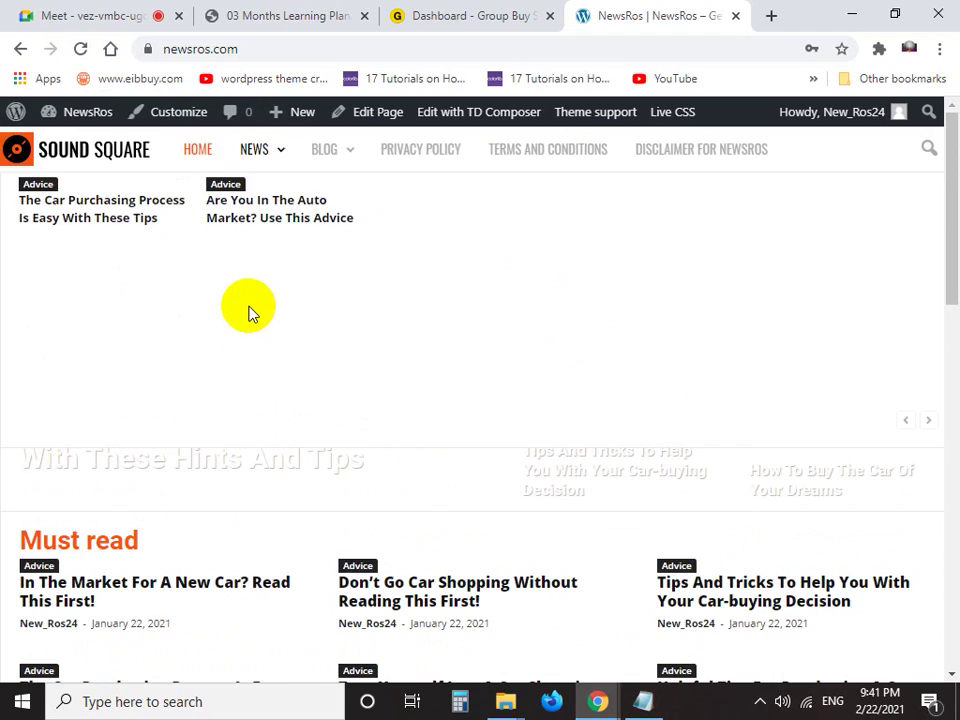
scroll(250, 313, down, 5)
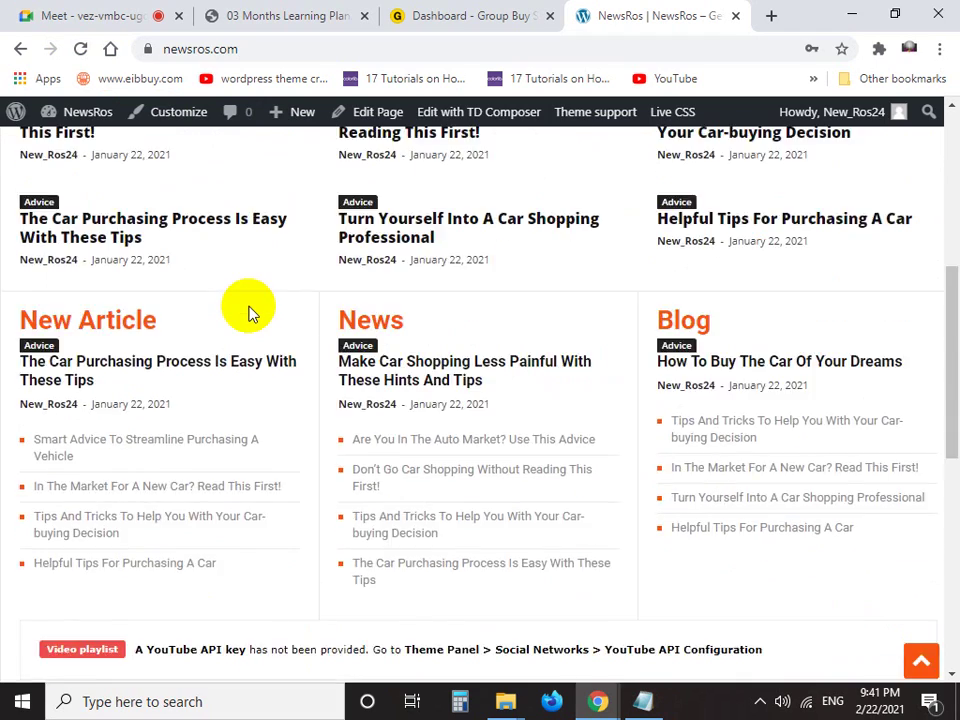
scroll(250, 313, down, 6)
scroll(250, 314, up, 6)
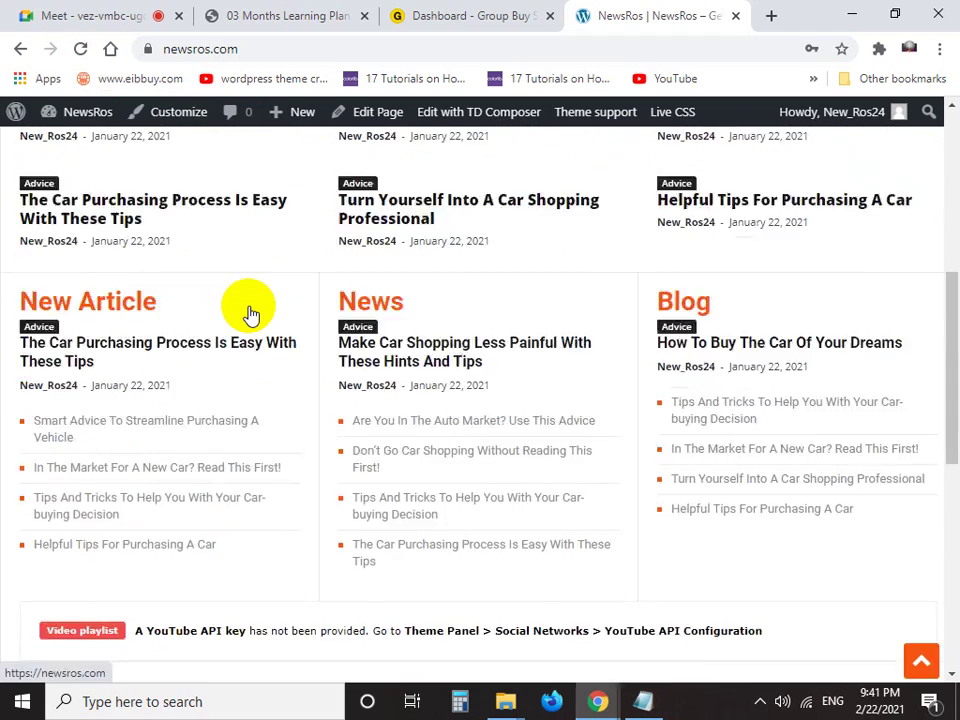
scroll(250, 313, up, 5)
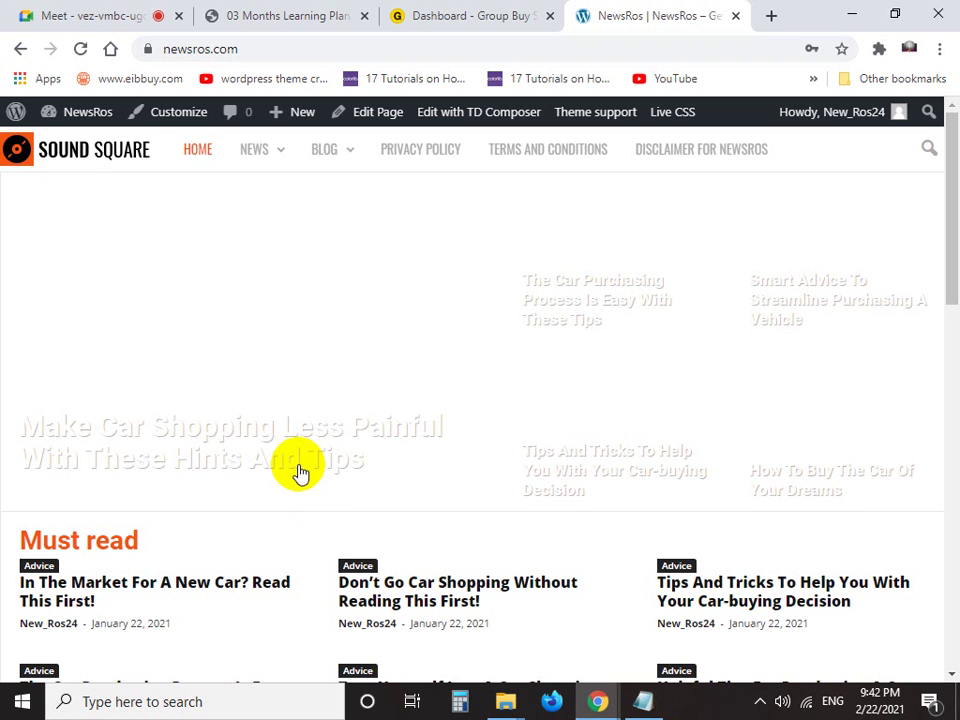
click(71, 12)
Bring up the Leaning Plan folder in File Explorer and open the Topic Selestion.txt file
mouse_move(598, 699)
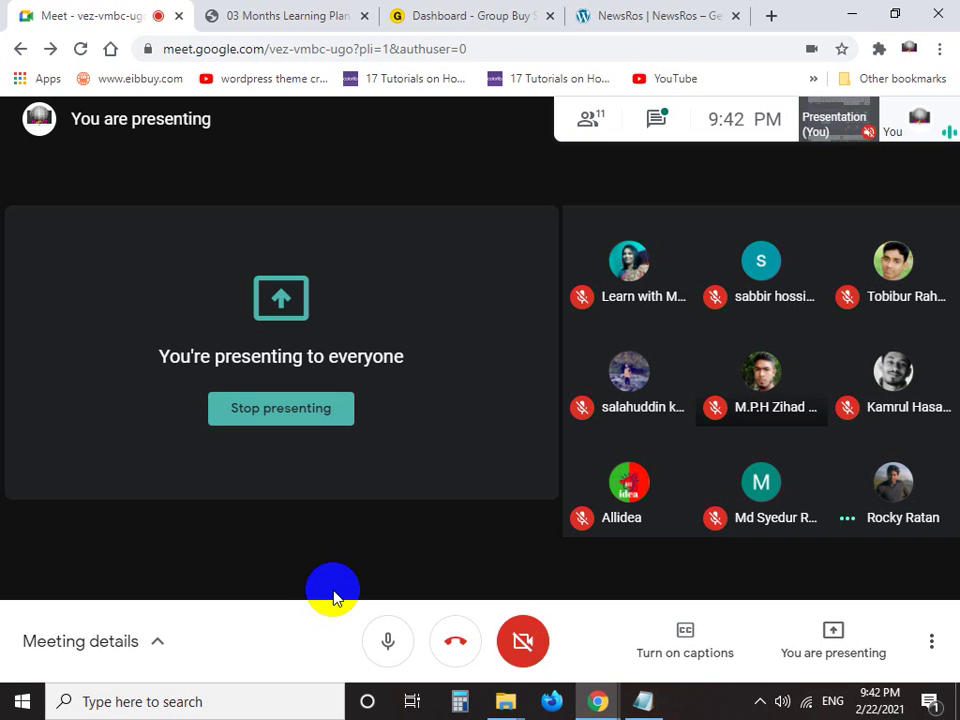
mouse_move(506, 700)
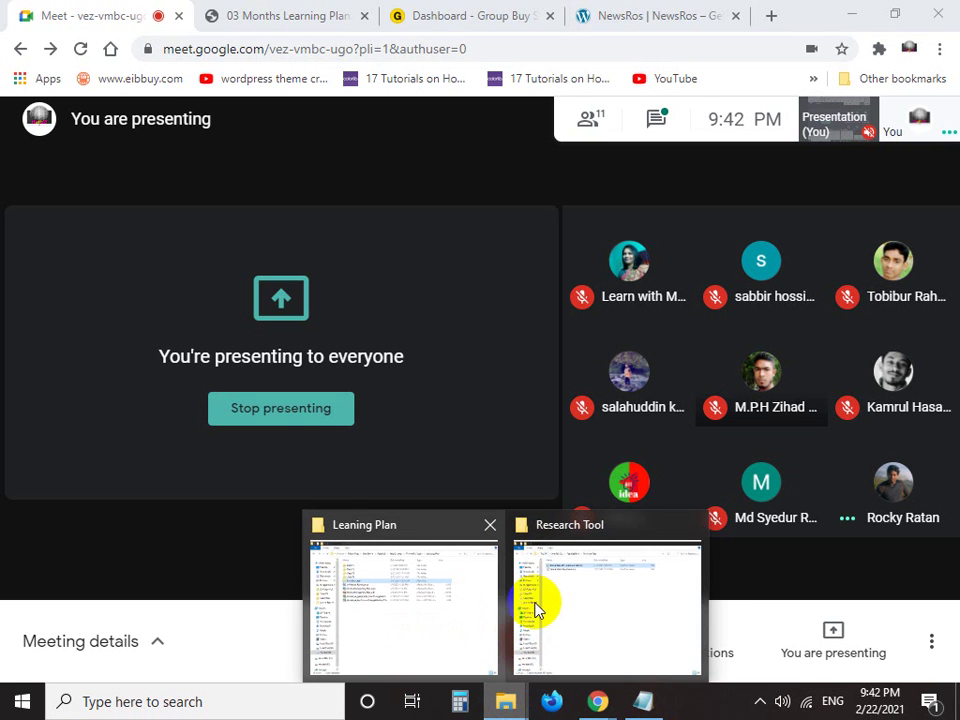
click(437, 574)
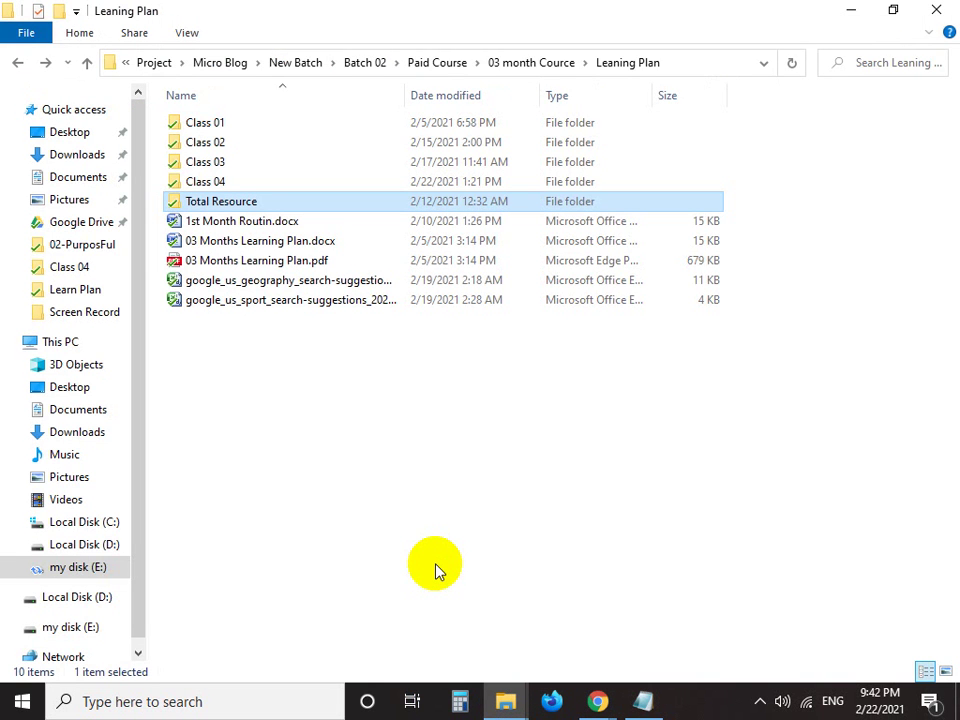
key(super+e)
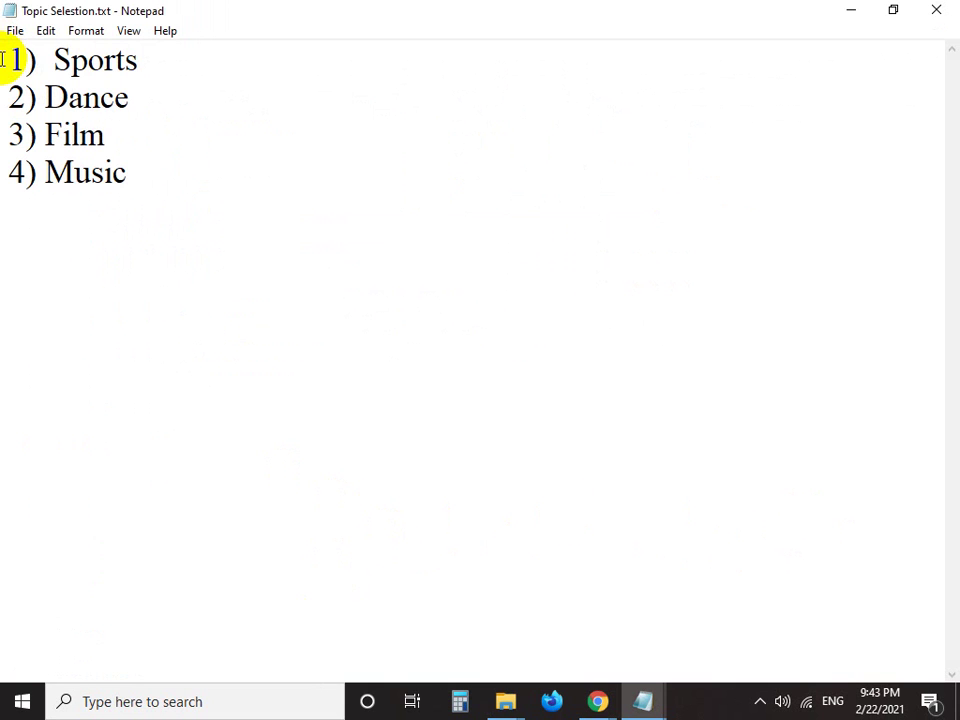
Capture the topic list, draw red arrows to Sports, Dance, Film and Music, and dismiss the capture
key(Print)
drag(0, 32, 678, 285)
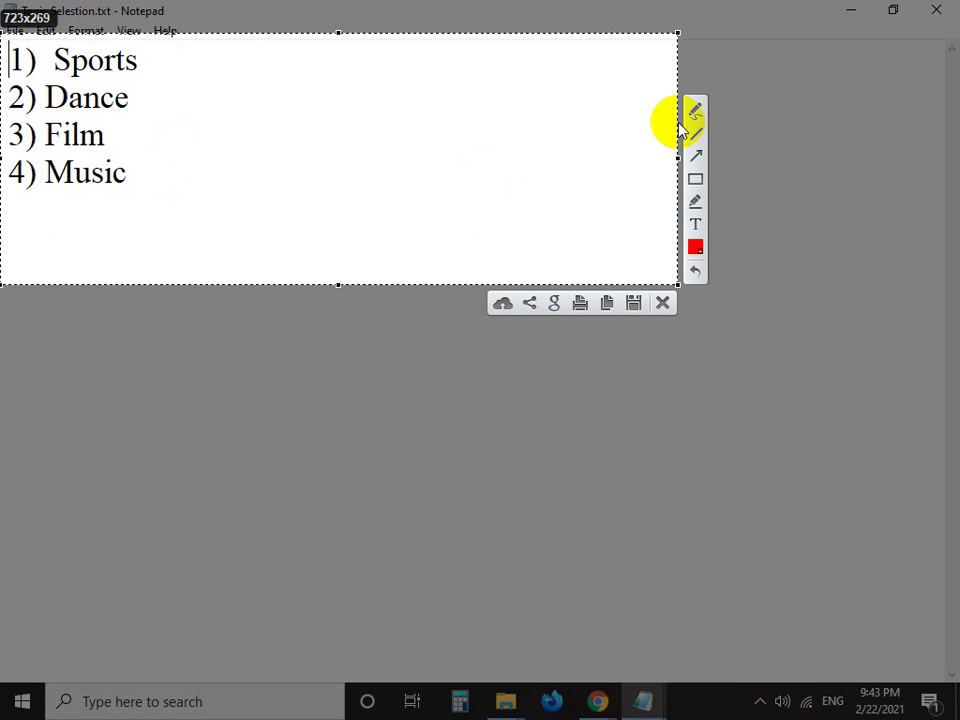
click(696, 155)
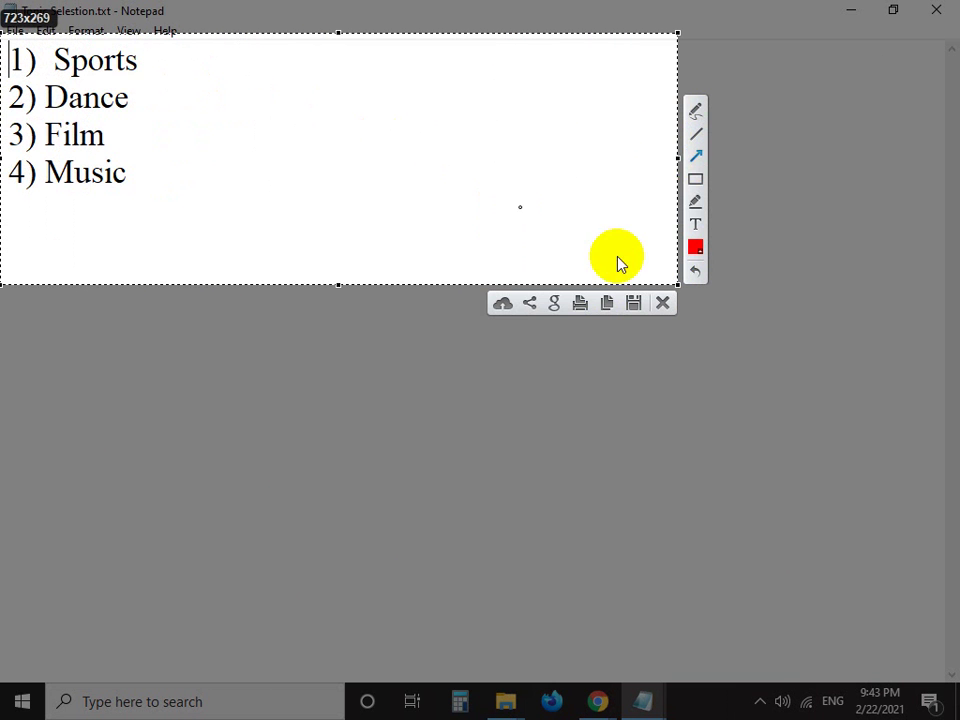
click(507, 137)
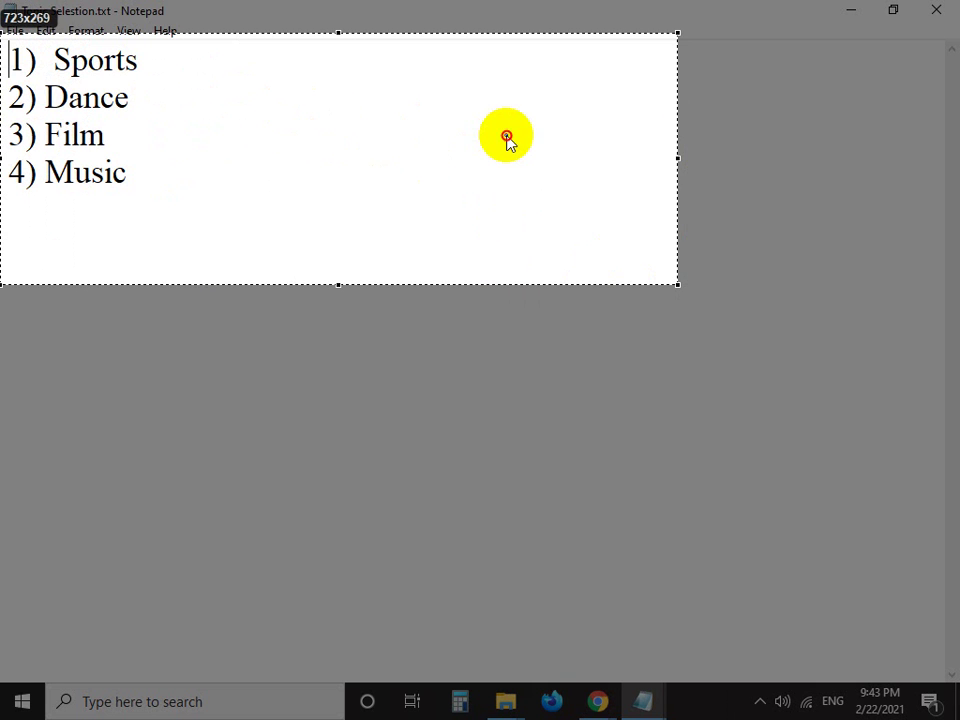
mouse_move(507, 137)
mouse_down()
mouse_move(257, 101)
mouse_move(190, 73)
mouse_up()
drag(369, 189, 167, 113)
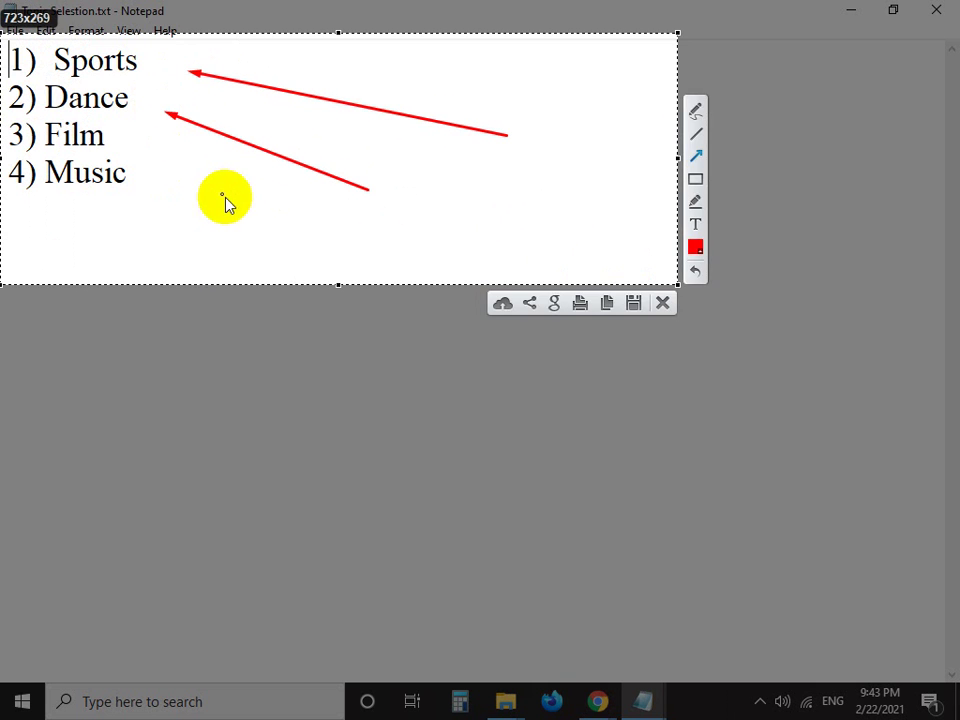
drag(224, 198, 80, 140)
drag(174, 236, 131, 195)
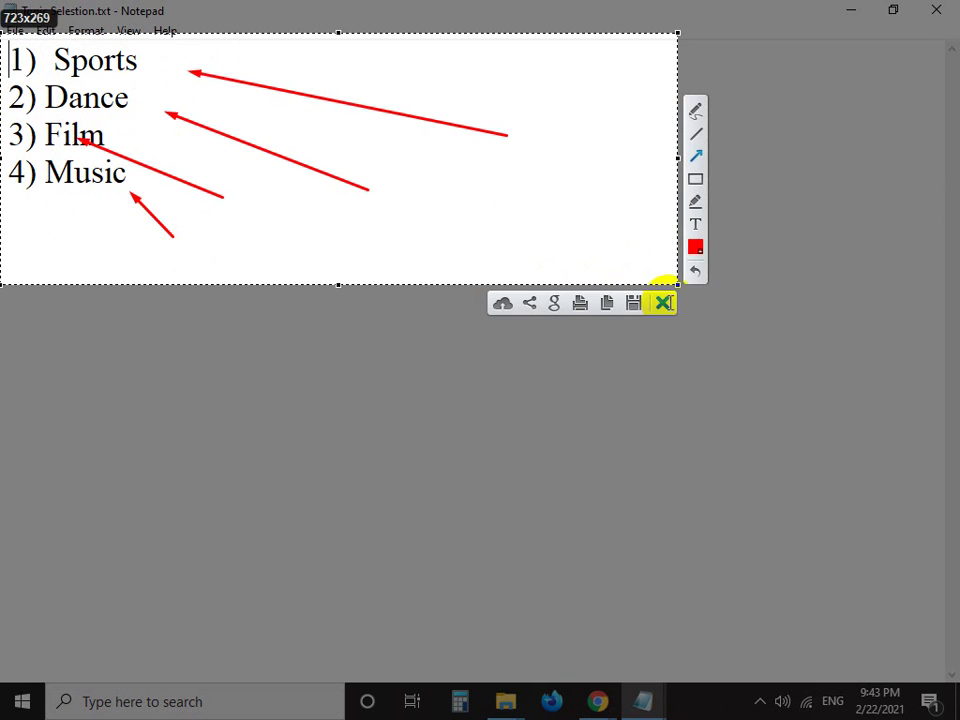
click(663, 302)
Switch back to the Meet call in Chrome and show the NewsRos homepage
mouse_move(597, 702)
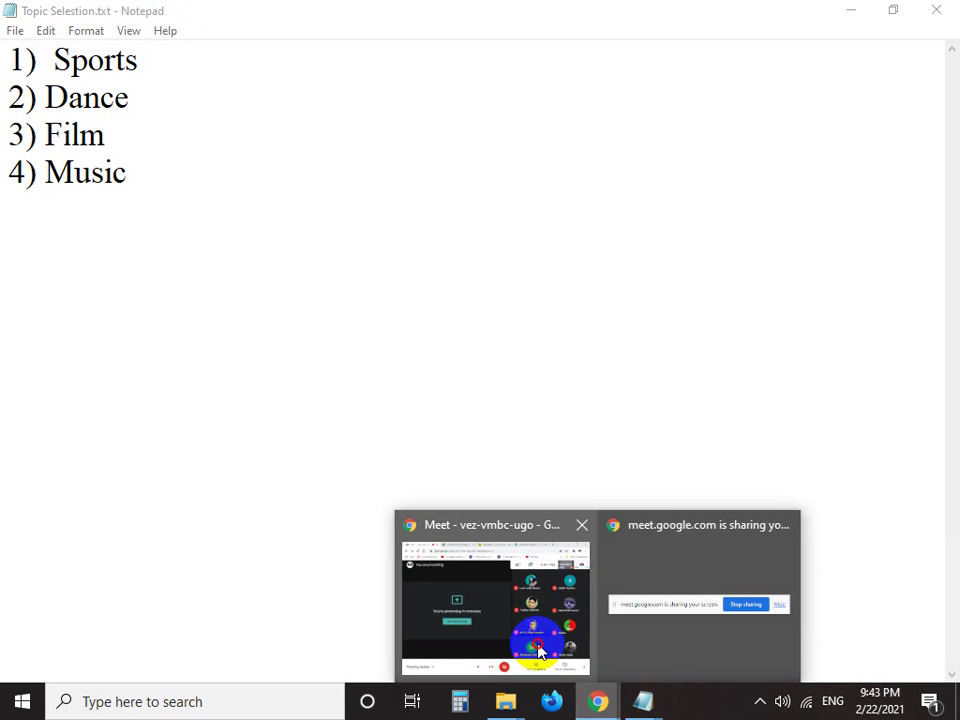
click(538, 650)
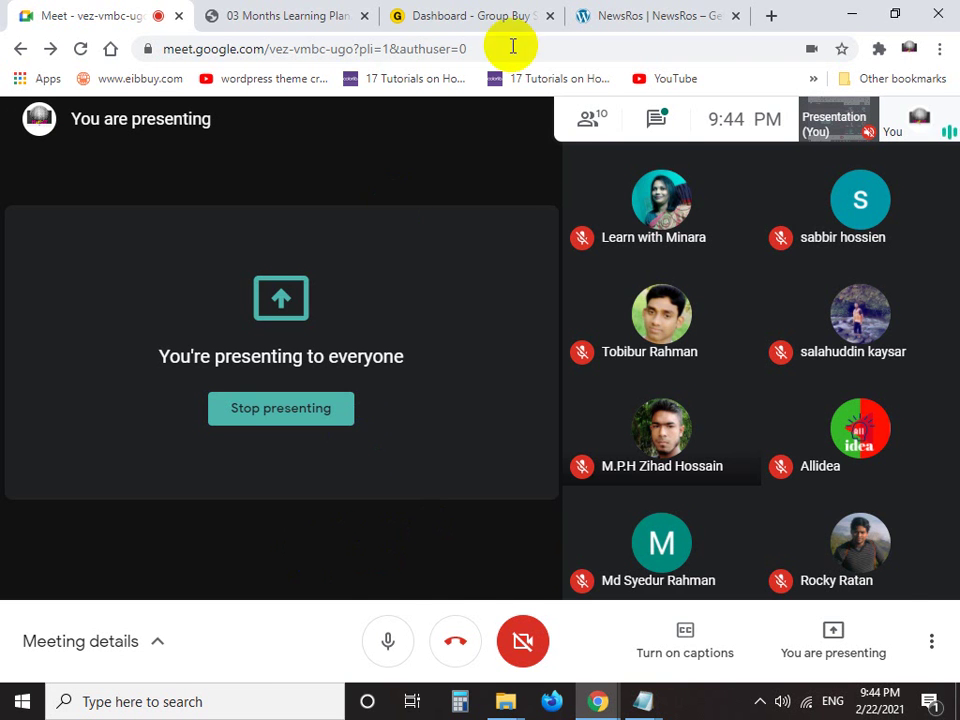
click(672, 13)
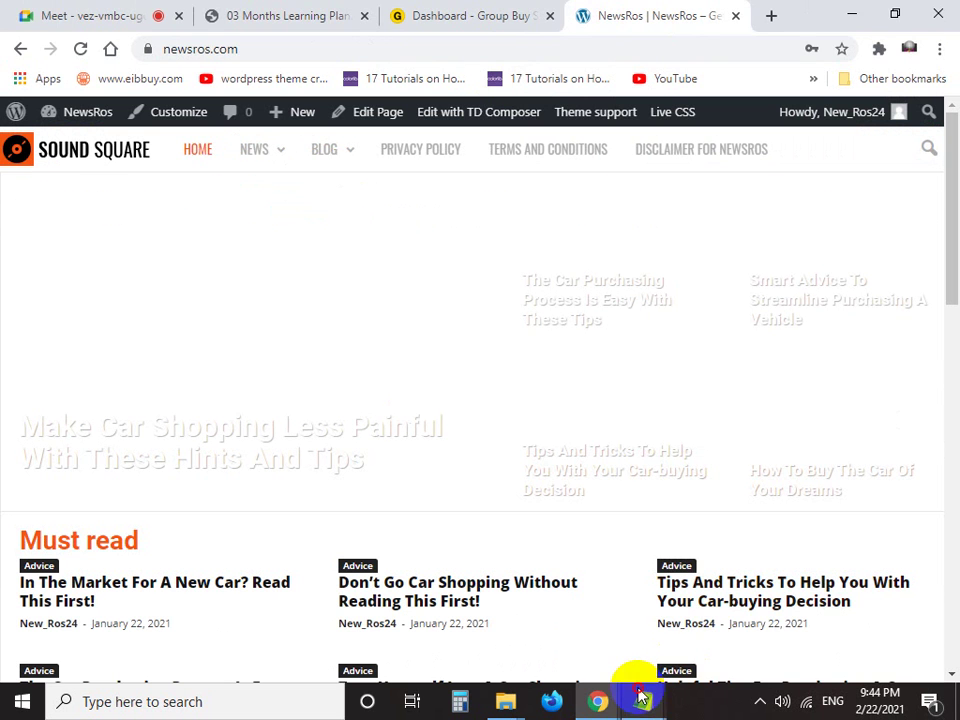
Switch to Topic Selestion.txt, highlight the Music entry, and close the file
mouse_move(643, 697)
click(696, 621)
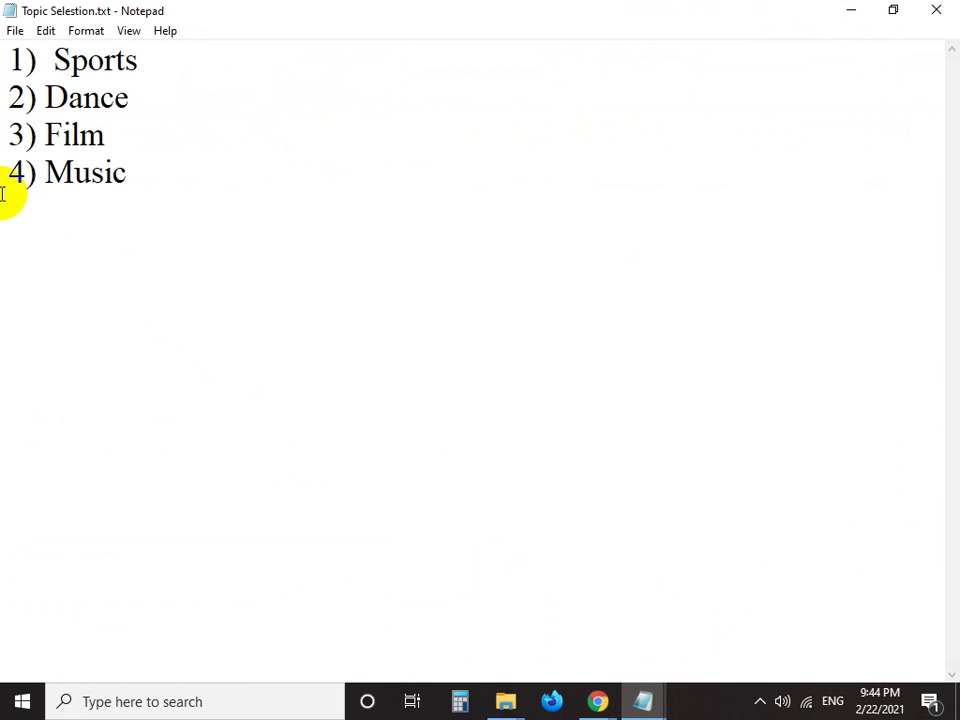
drag(4, 190, 117, 174)
click(459, 636)
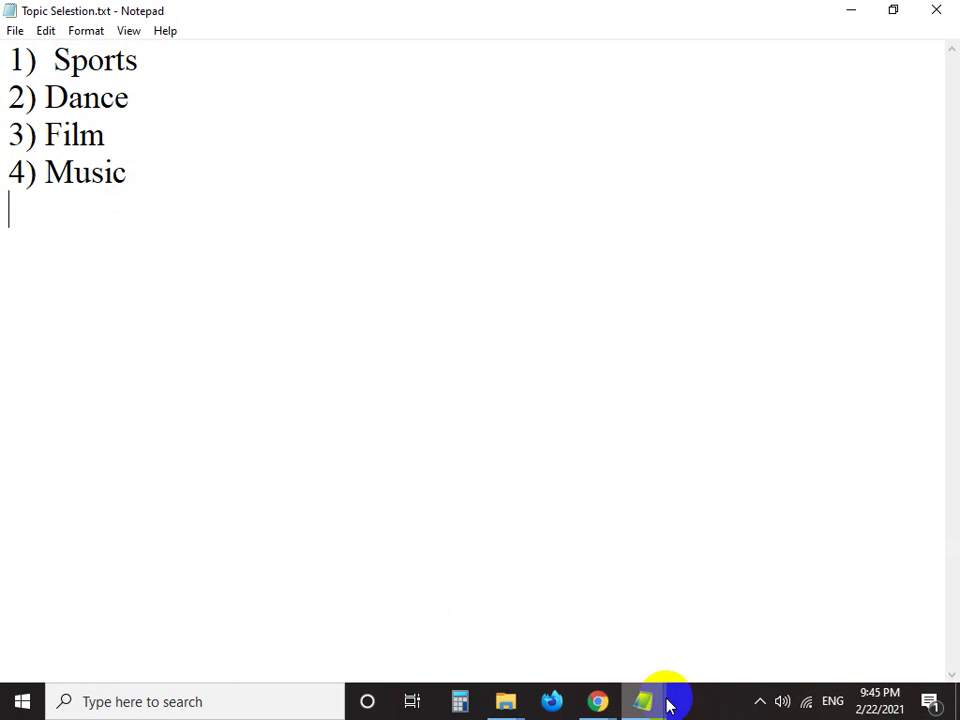
click(936, 9)
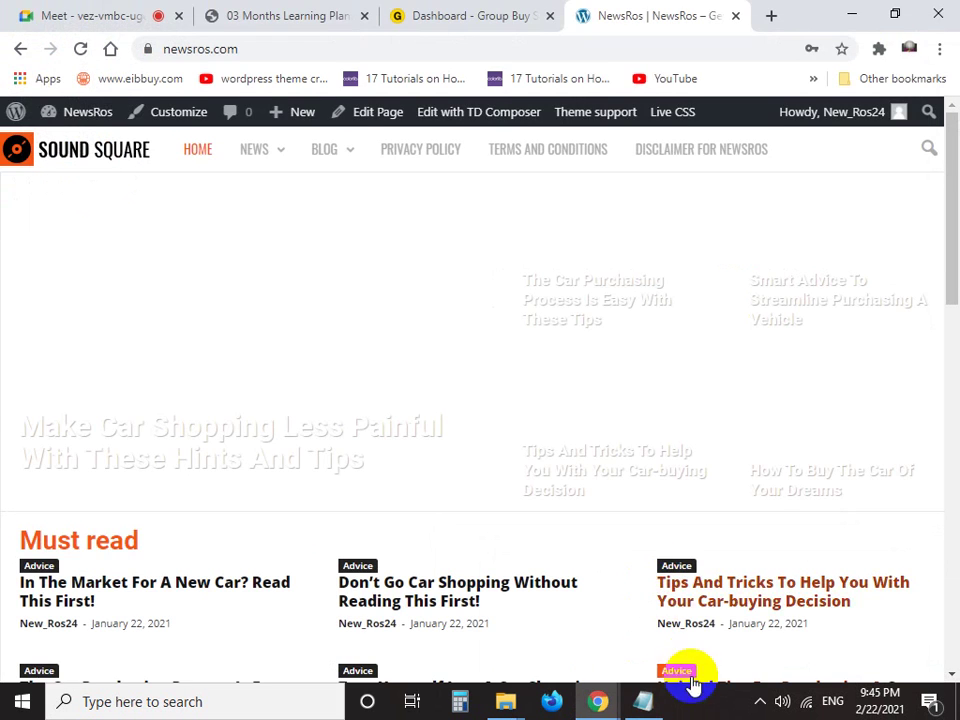
Switch to Keyword Research Step.txt, capture the URL Explorer steps section, and dismiss the capture
click(652, 702)
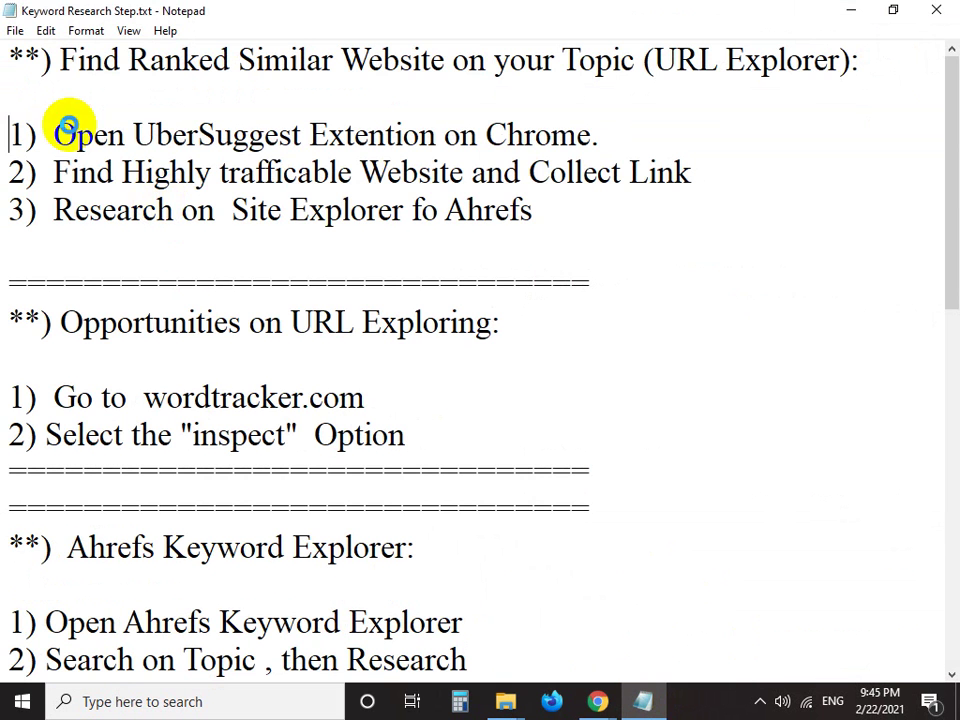
key(Print)
drag(1, 1, 959, 348)
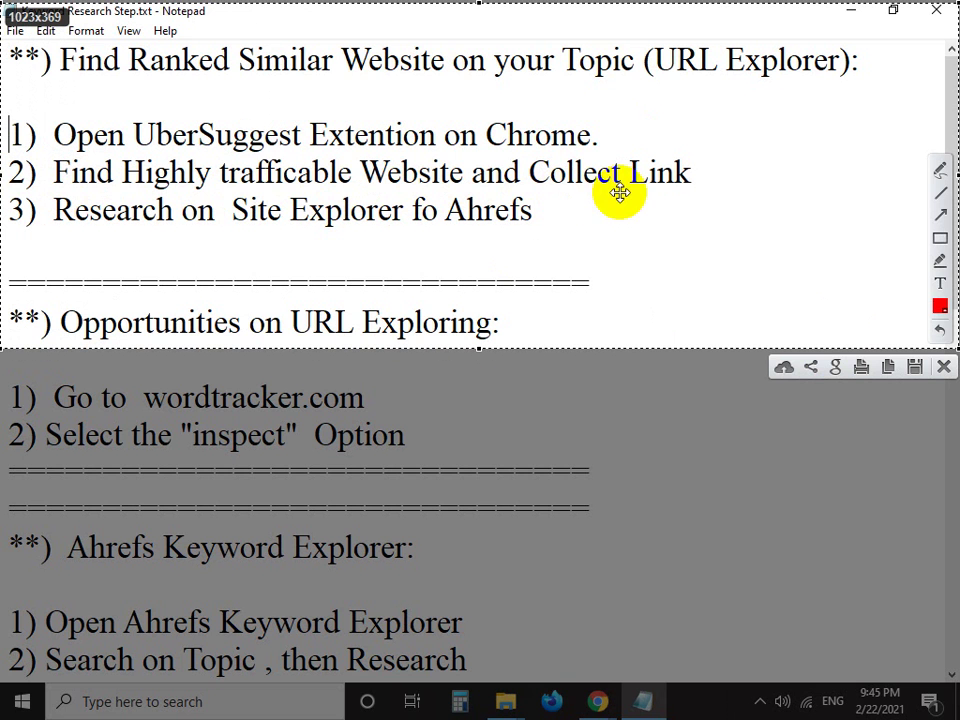
click(943, 366)
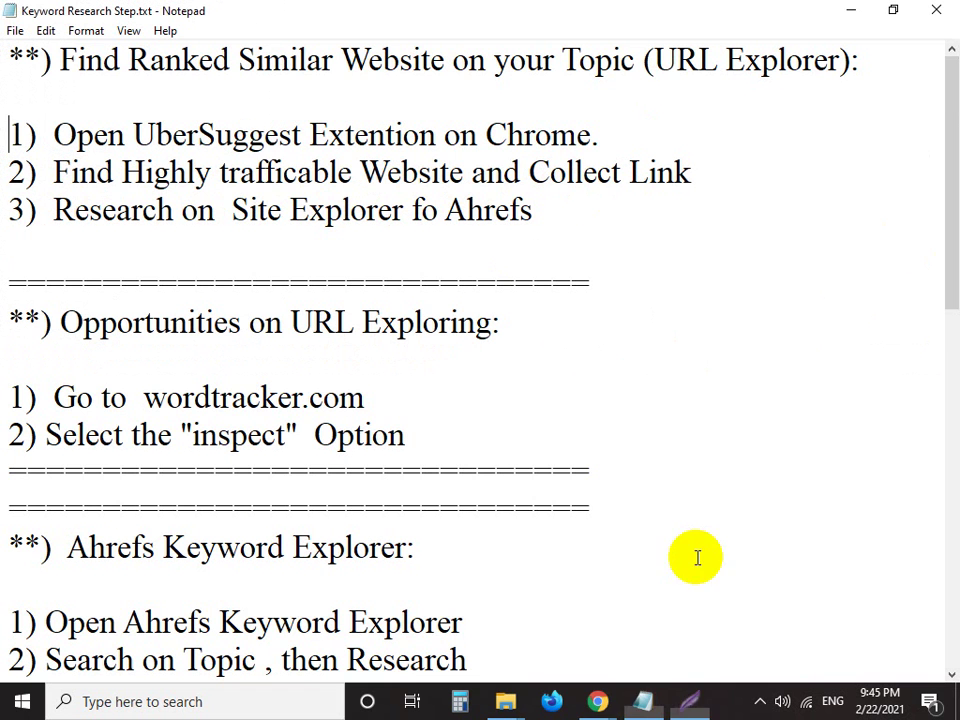
Switch back to the NewsRos window in Chrome and search Google for "music" in a new tab
mouse_move(598, 700)
click(525, 574)
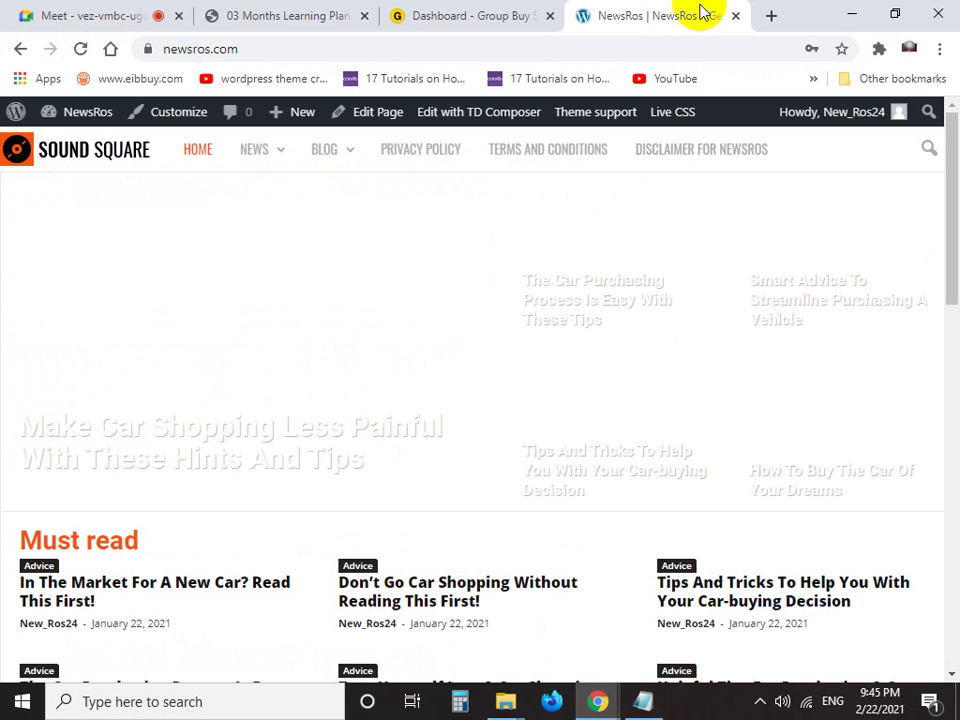
click(773, 17)
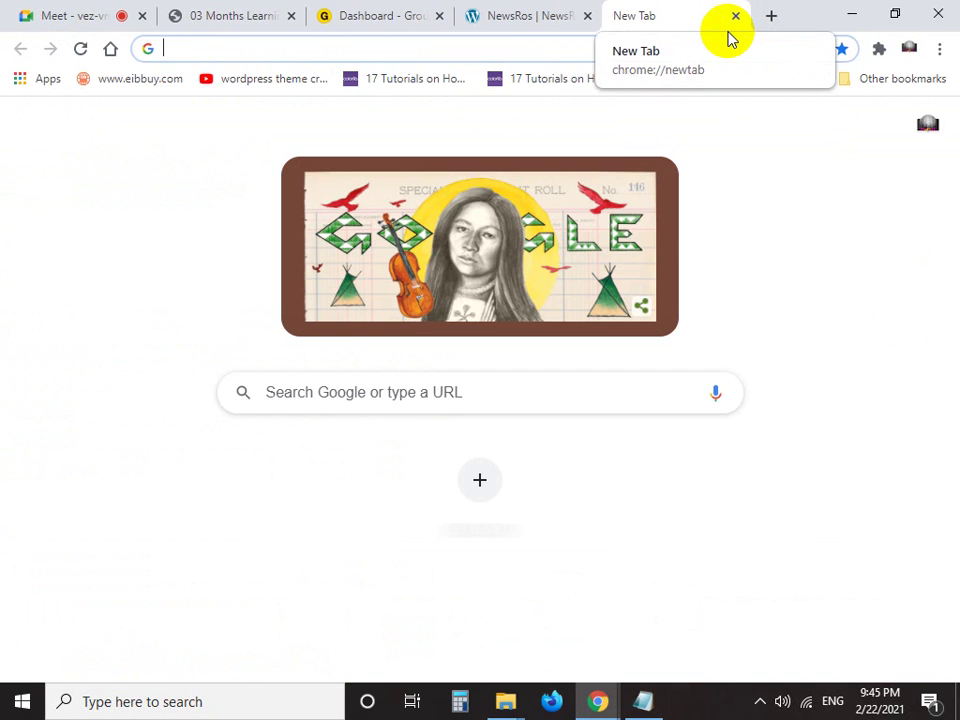
text(music)
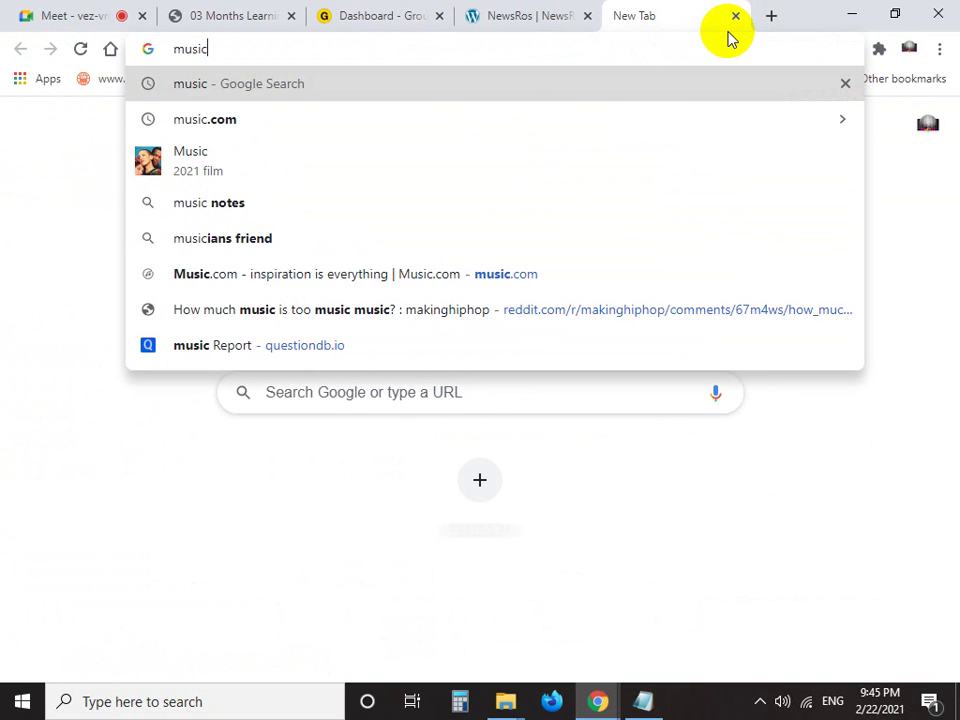
key(Return)
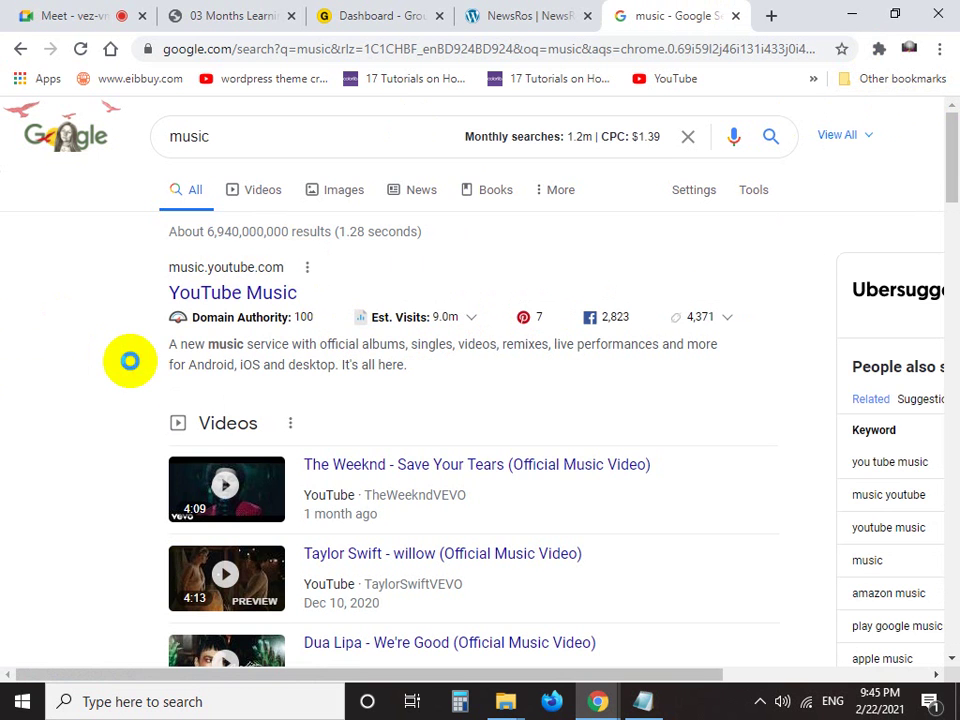
Capture the YouTube Music result, draw red arrows to its domain authority, visits, Pinterest, Facebook and backlink metrics, and dismiss the capture
key(Print)
drag(120, 218, 689, 469)
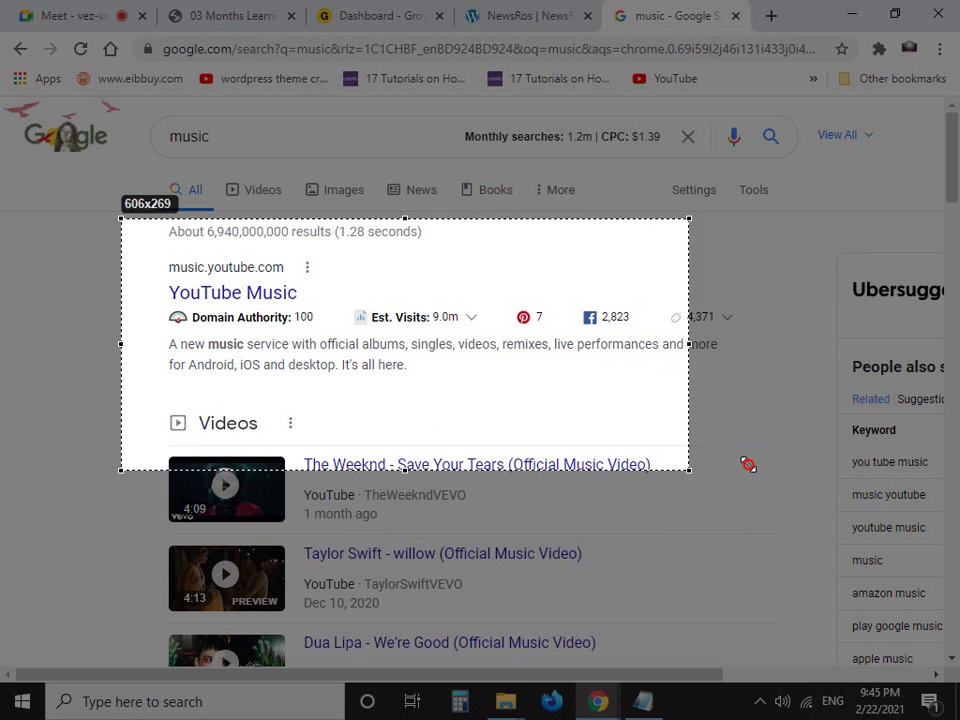
drag(748, 464, 880, 433)
click(899, 305)
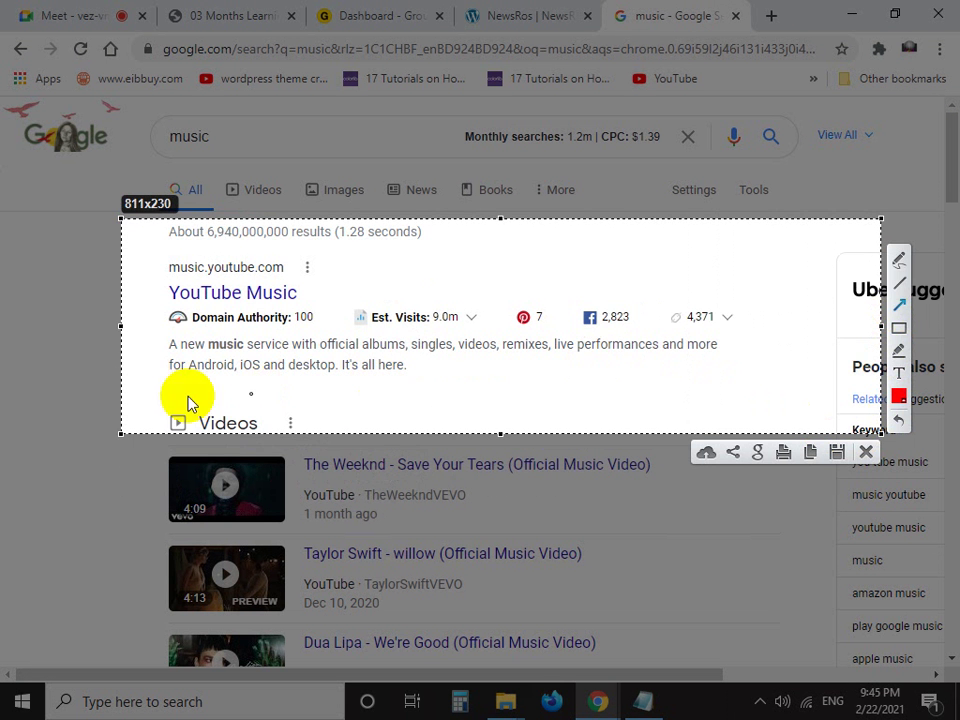
mouse_move(3, 607)
mouse_down()
mouse_move(321, 418)
mouse_move(403, 326)
mouse_move(400, 313)
mouse_up()
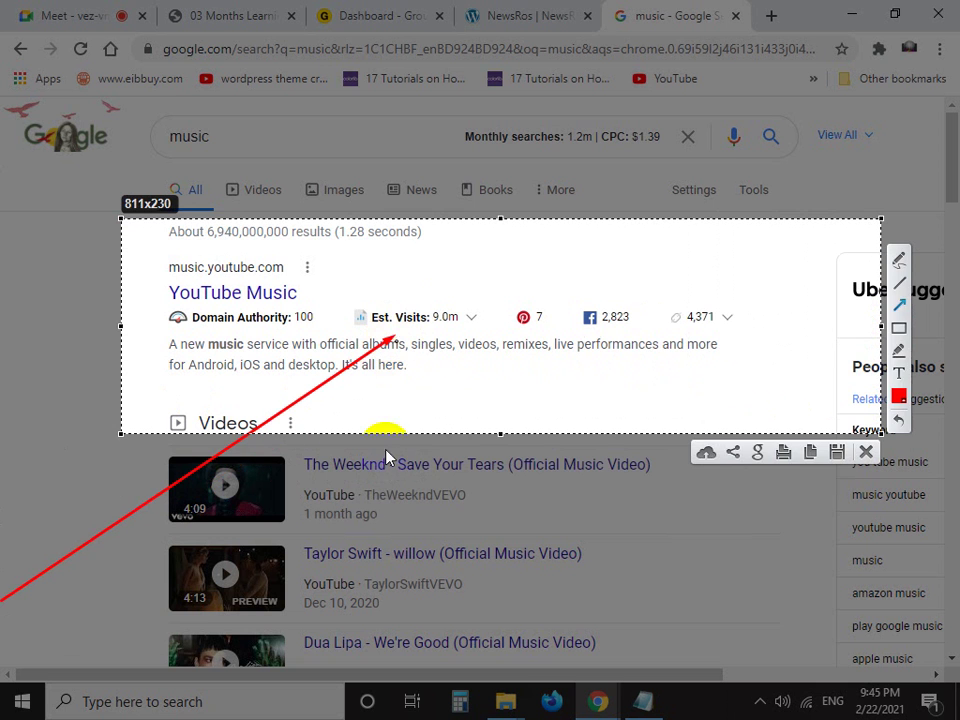
drag(569, 471, 519, 334)
drag(619, 406, 609, 350)
drag(671, 380, 701, 322)
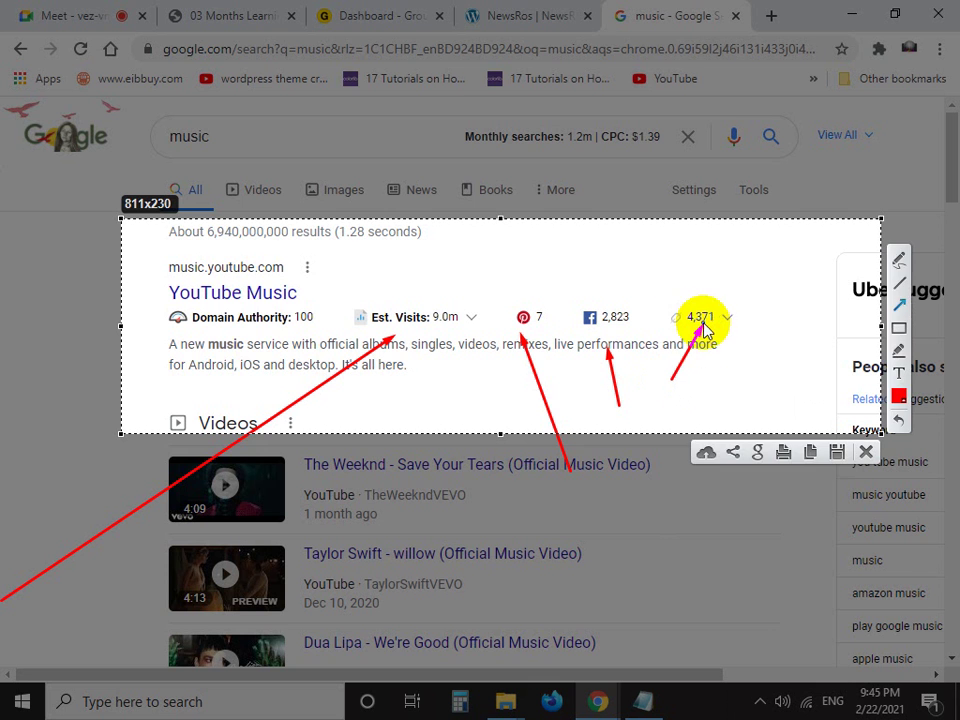
mouse_move(150, 386)
mouse_down()
mouse_move(242, 354)
mouse_move(262, 331)
mouse_up()
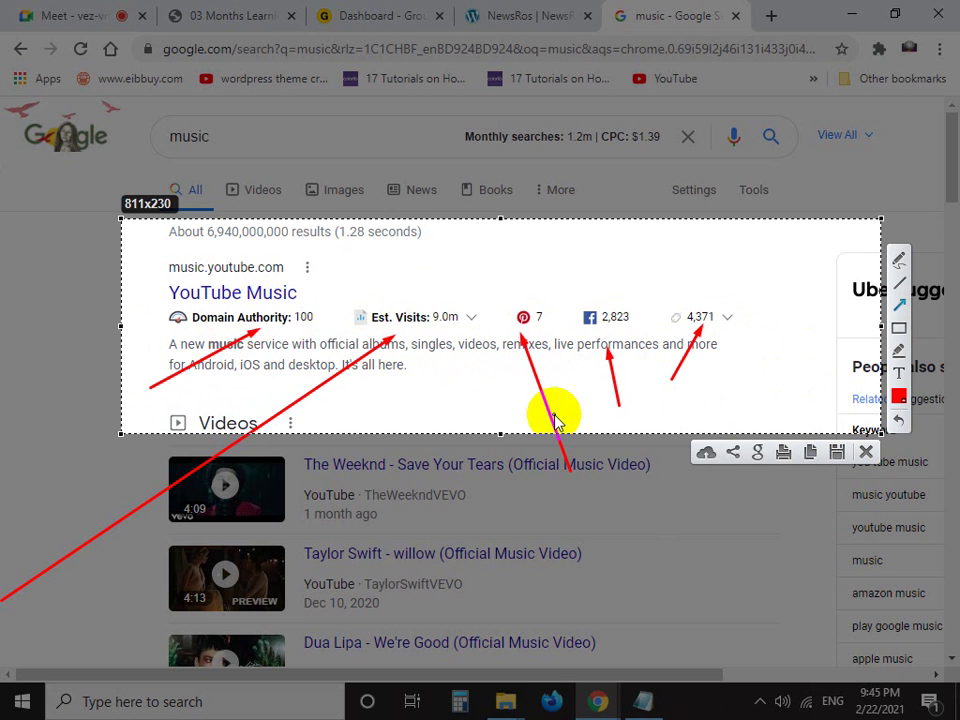
click(865, 452)
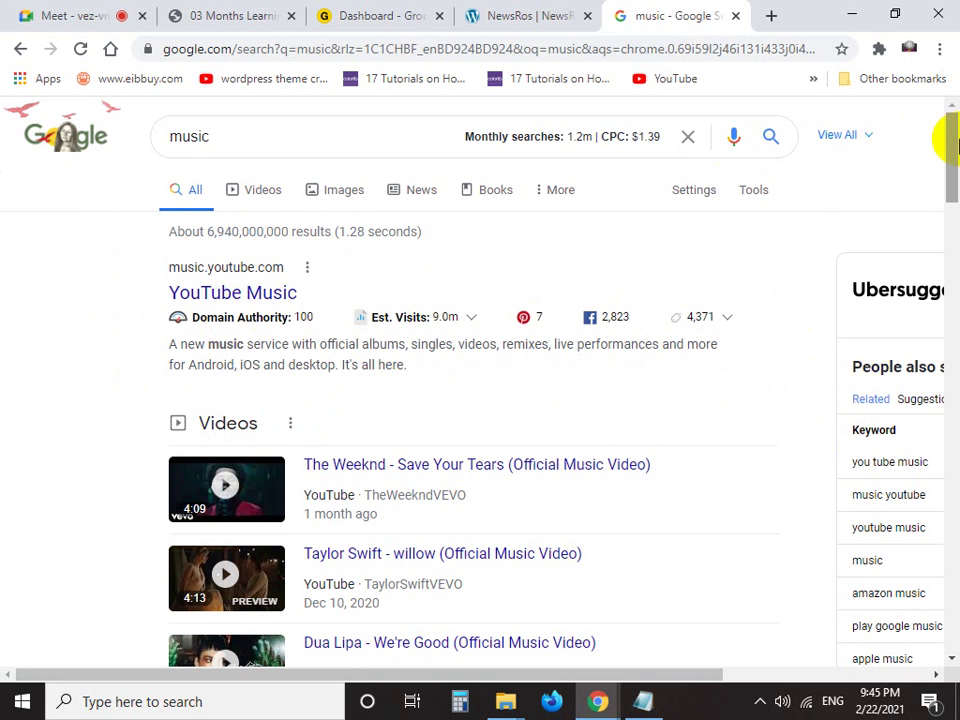
Capture the Google search bar, draw a red arrow to the monthly searches figure, and dismiss the capture
key(Print)
drag(146, 108, 284, 152)
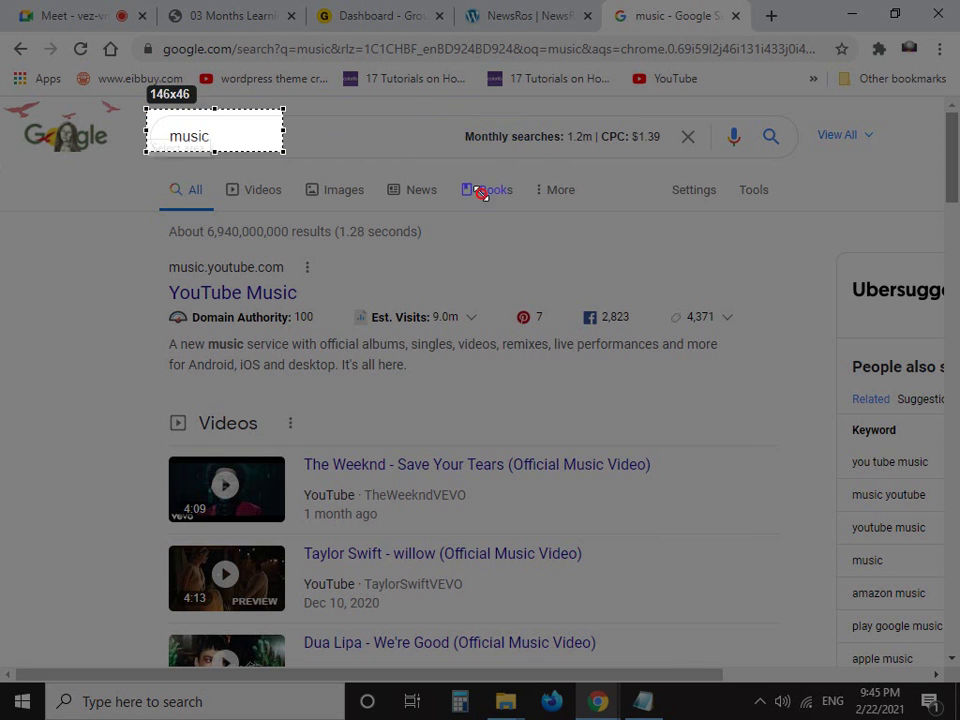
drag(481, 193, 903, 160)
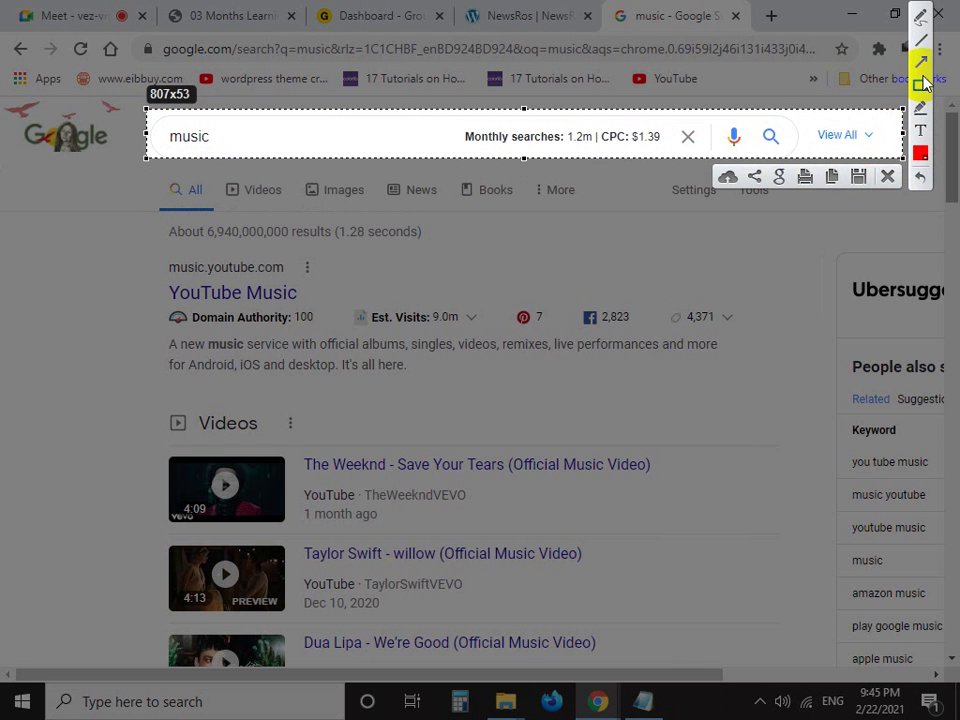
drag(683, 289, 557, 157)
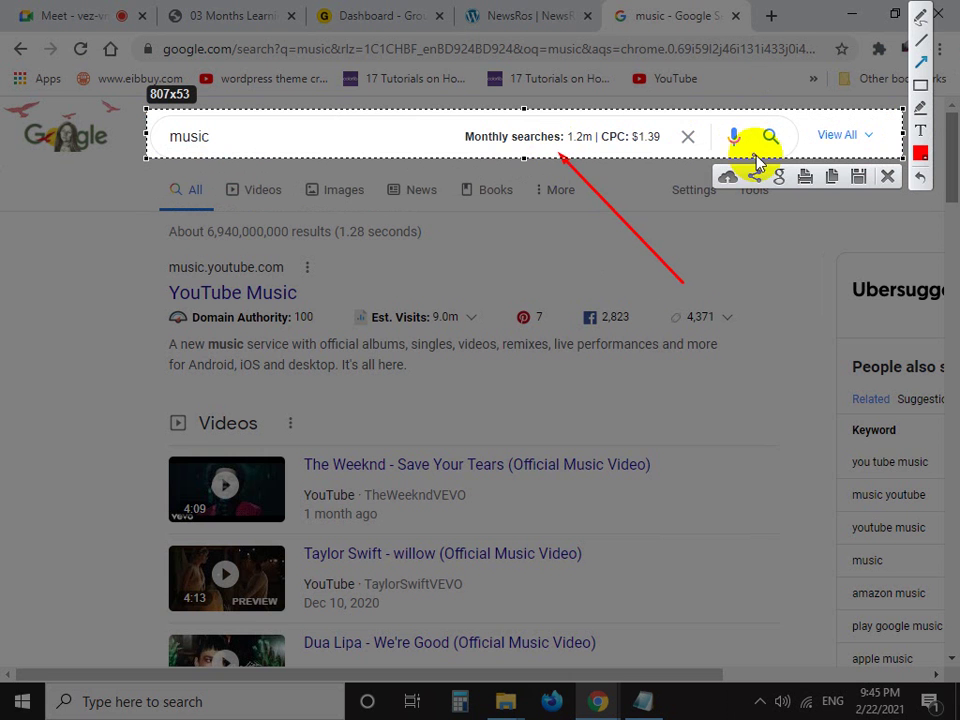
click(886, 176)
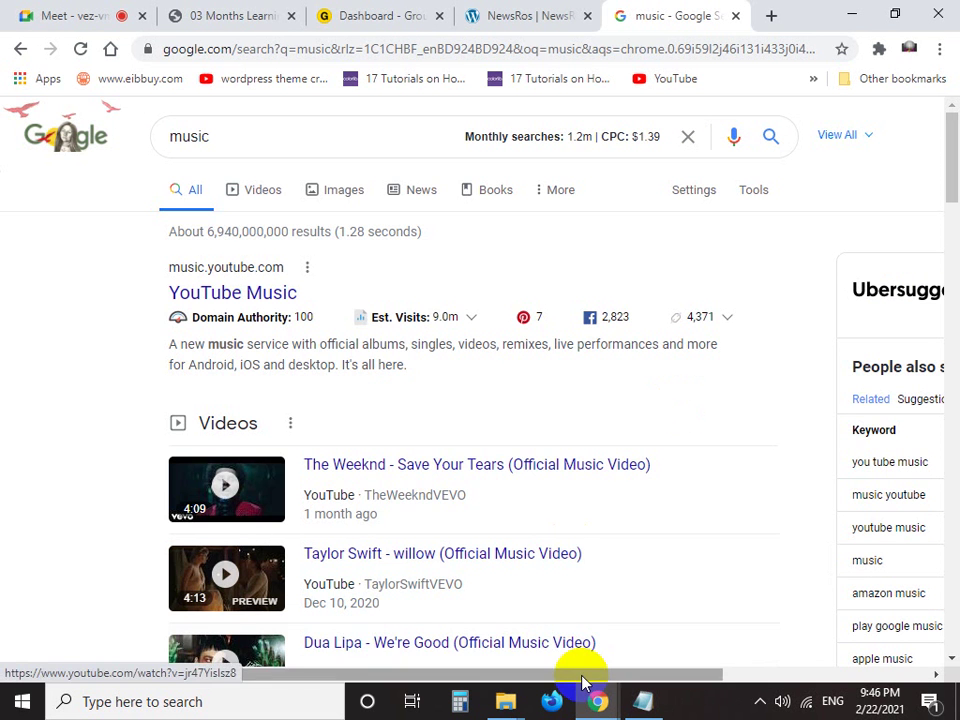
Capture the search bar again, draw red arrows to both the monthly searches and CPC values, and dismiss the capture
drag(583, 676, 808, 674)
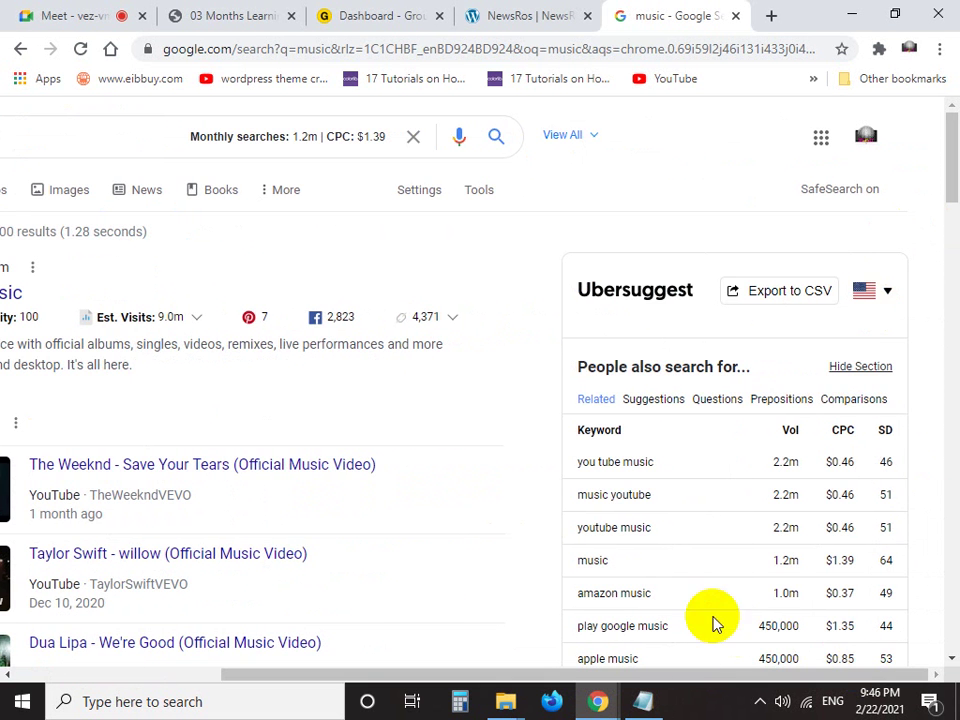
drag(686, 678, 146, 615)
key(Print)
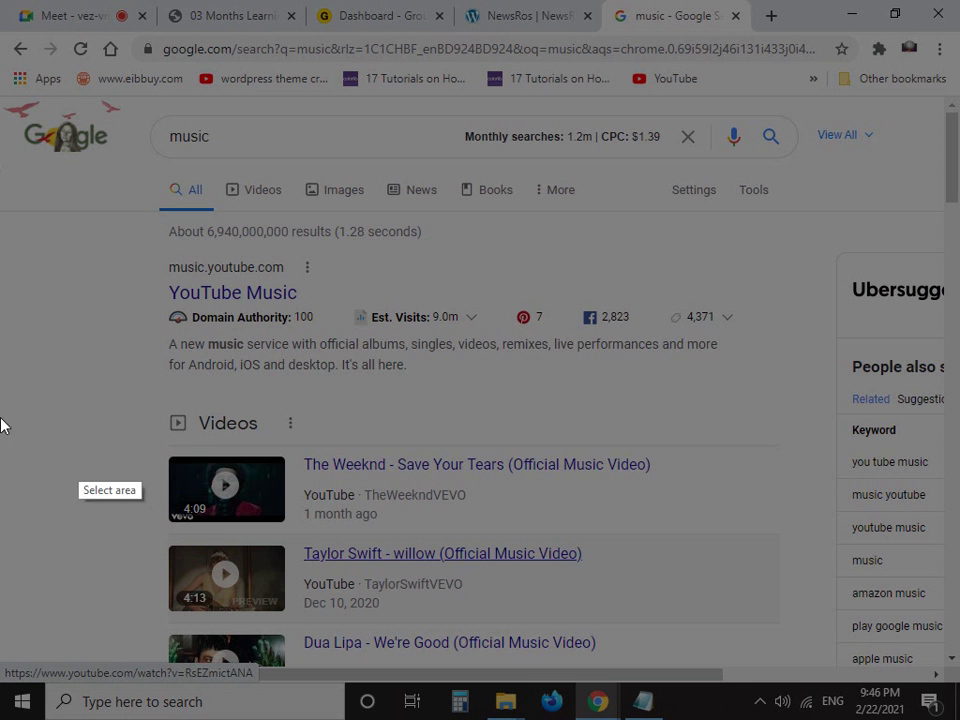
drag(110, 98, 923, 169)
click(941, 64)
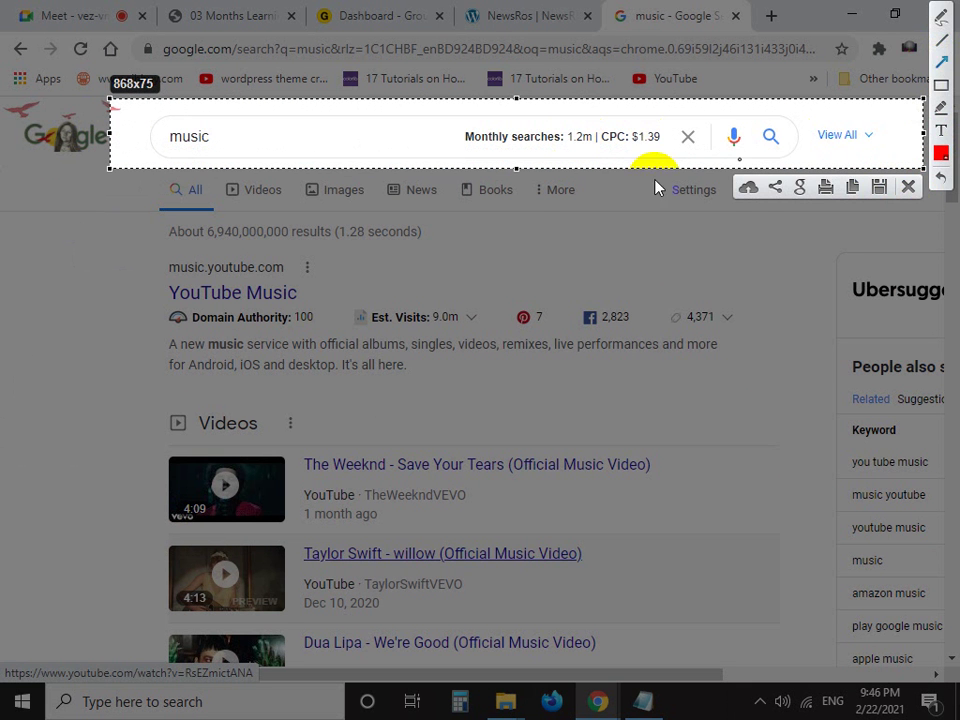
drag(579, 255, 568, 152)
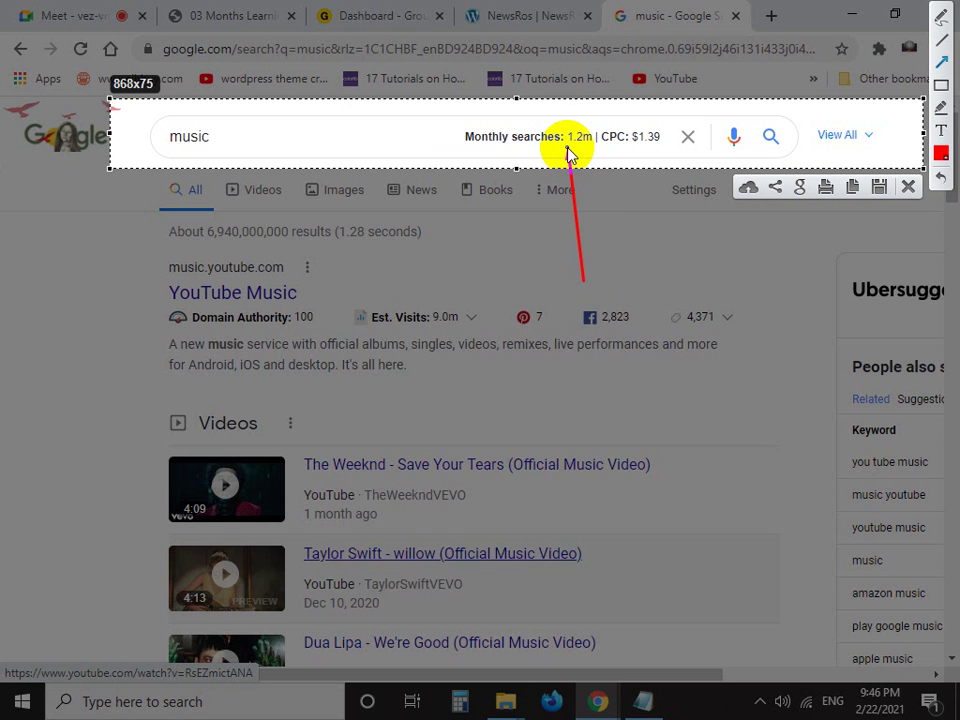
drag(659, 277, 648, 152)
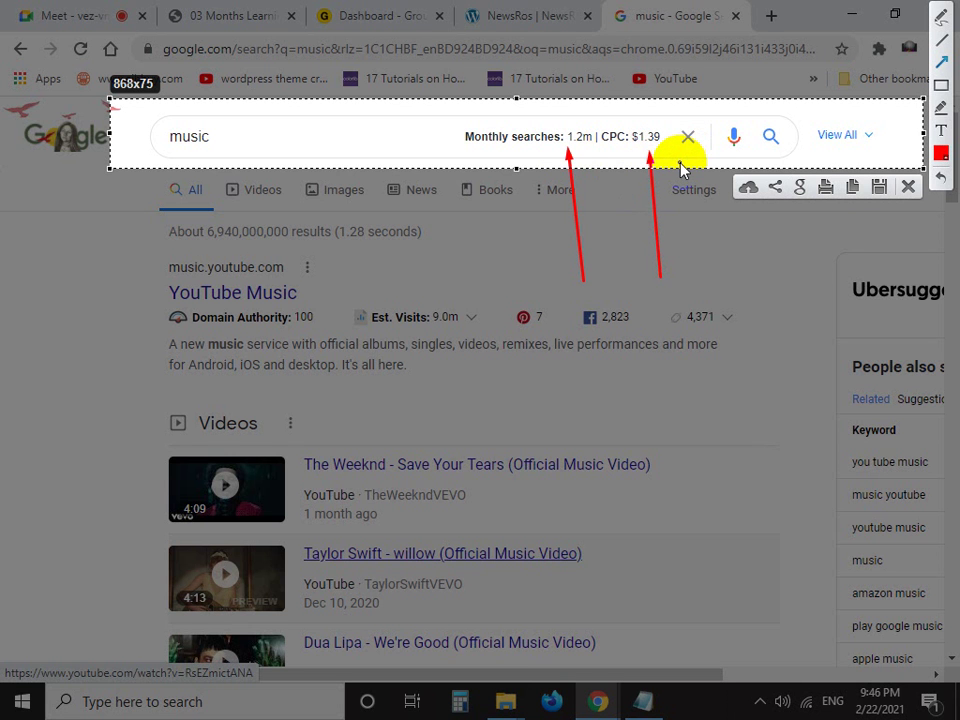
click(908, 188)
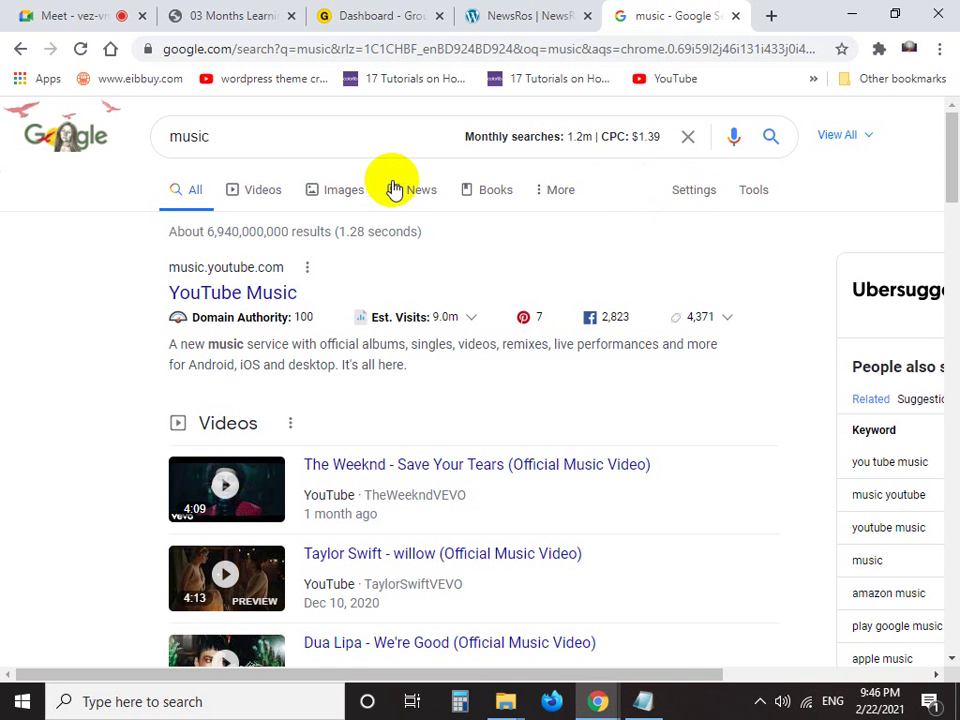
Set Google Search to 20 results per page, expand the region list, and save the search settings
mouse_move(948, 122)
mouse_down()
mouse_move(928, 362)
mouse_move(887, 489)
mouse_move(887, 529)
mouse_move(928, 620)
mouse_move(954, 289)
mouse_move(943, 118)
mouse_up()
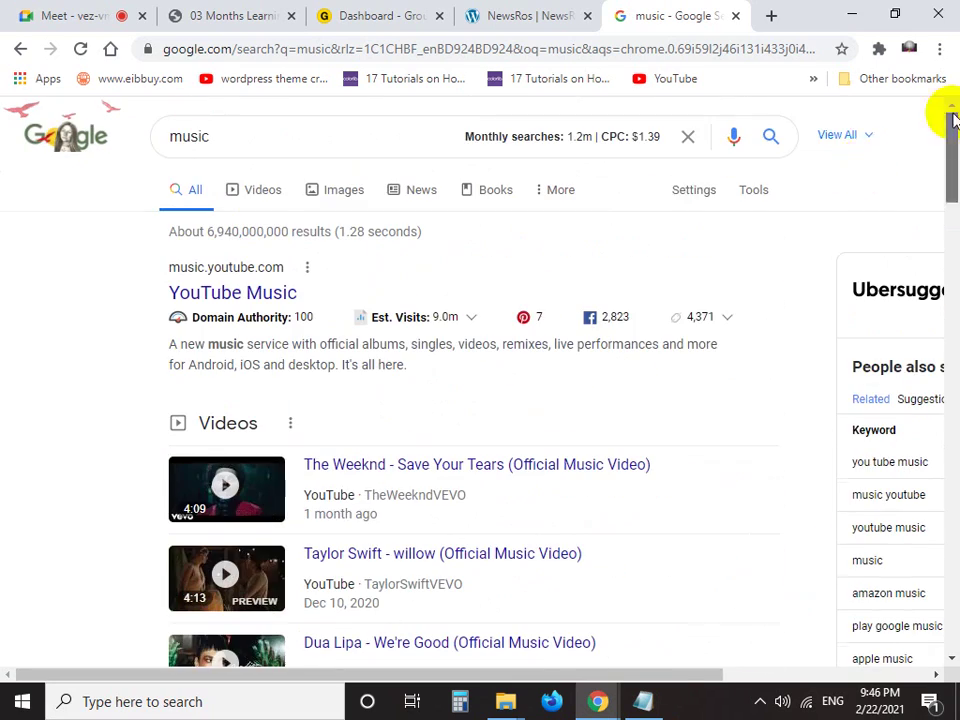
click(687, 198)
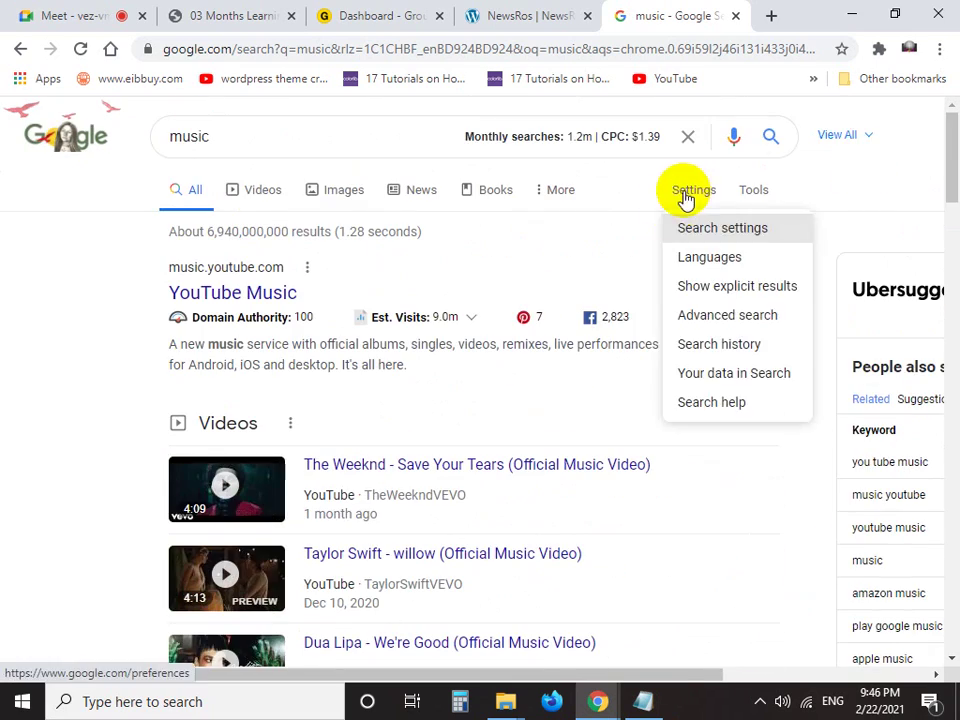
click(733, 240)
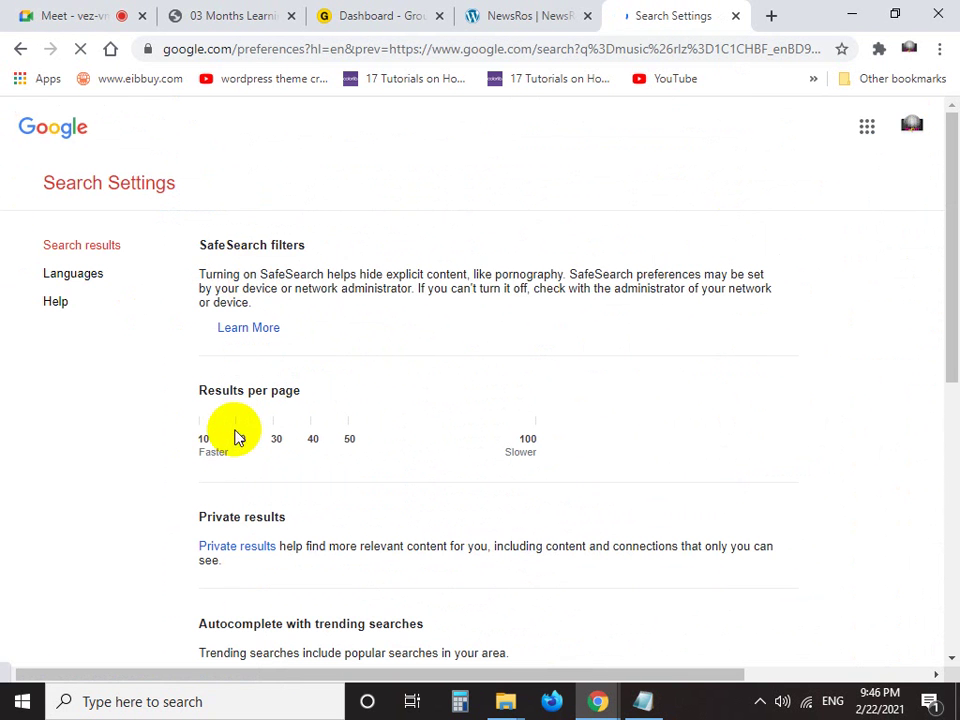
drag(208, 423, 246, 422)
scroll(835, 515, down, 3)
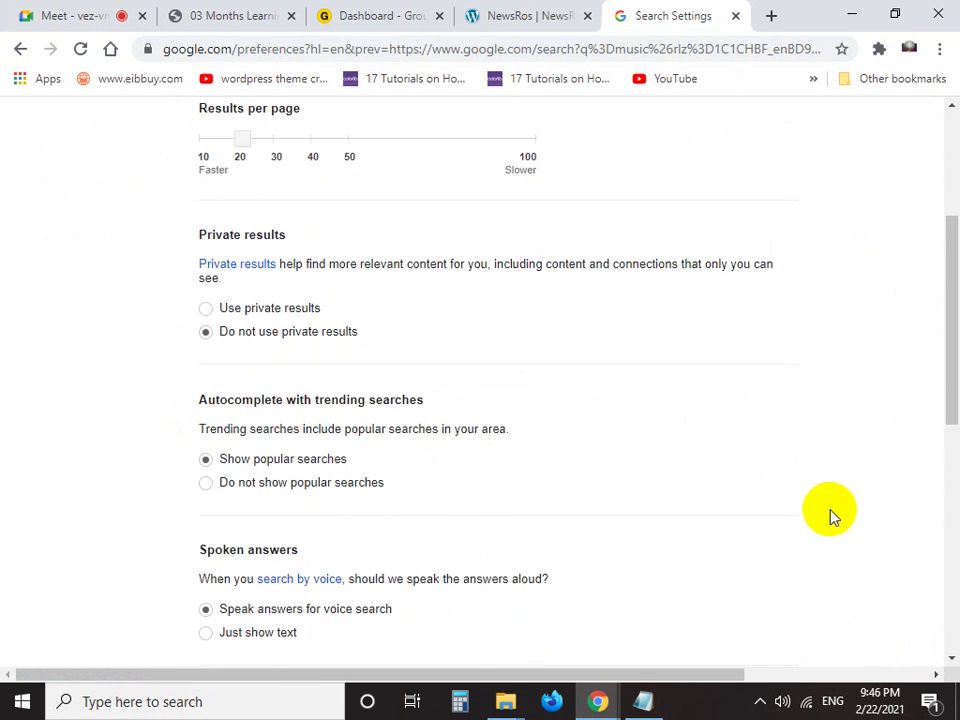
scroll(835, 515, down, 6)
click(250, 400)
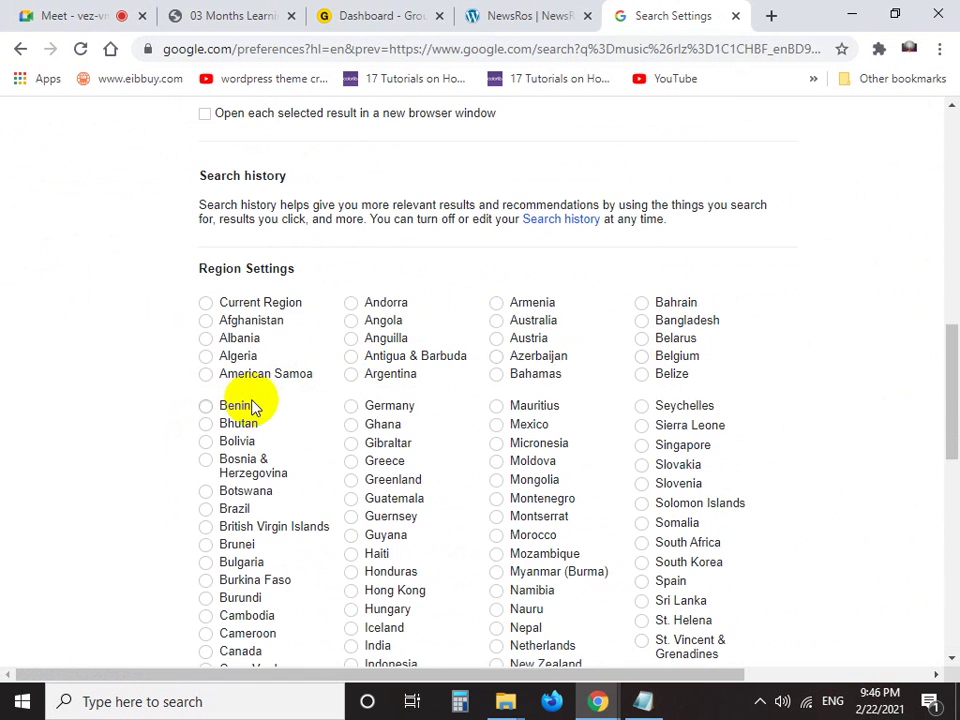
scroll(400, 400, down, 8)
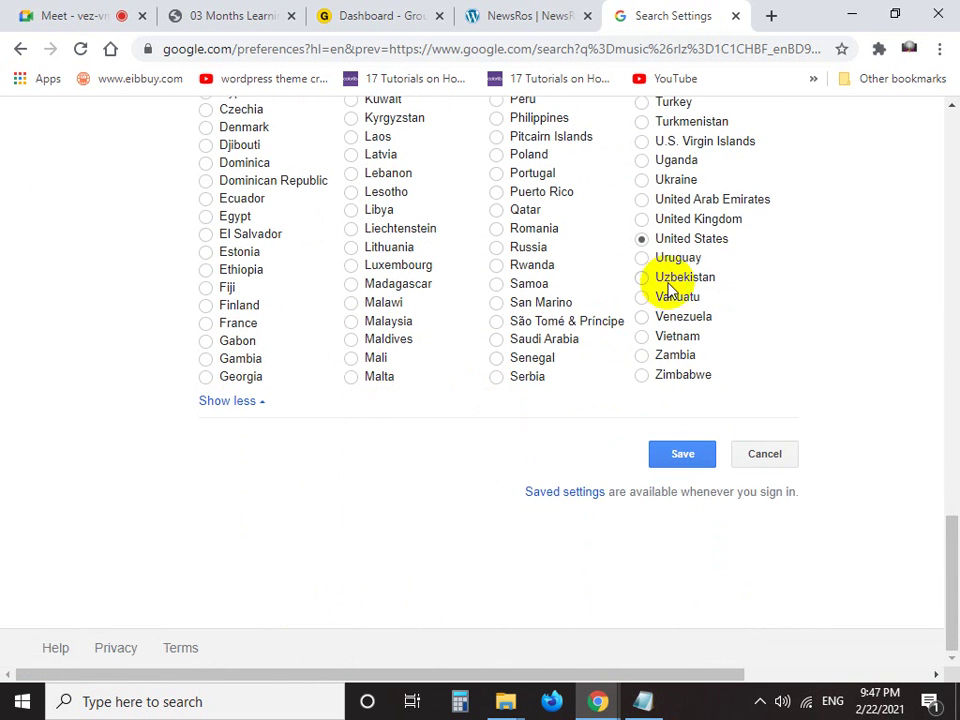
click(667, 466)
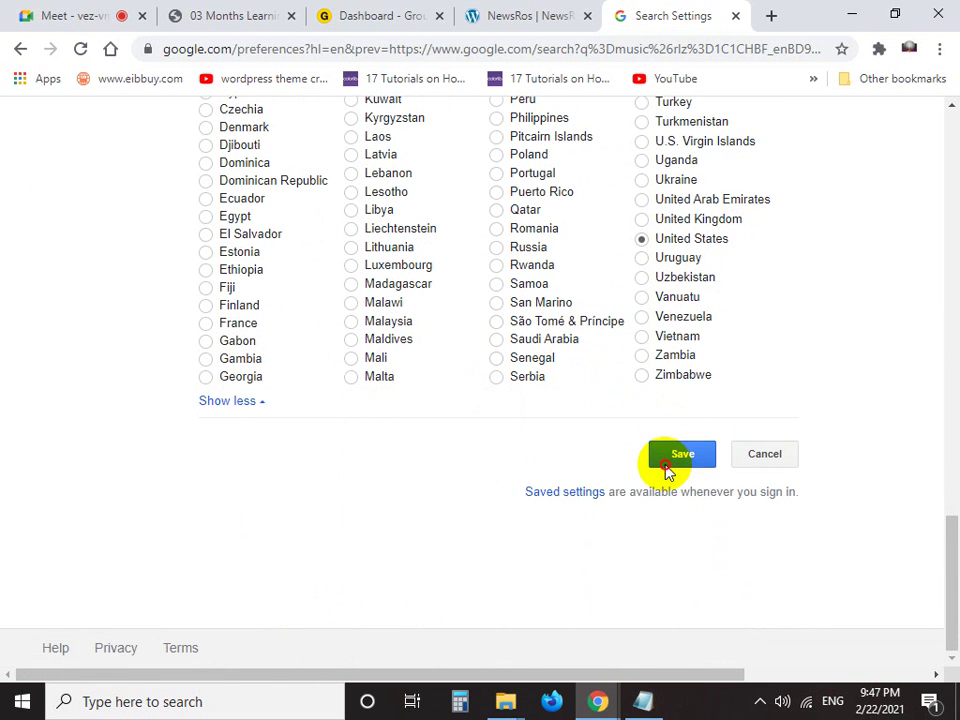
click(638, 154)
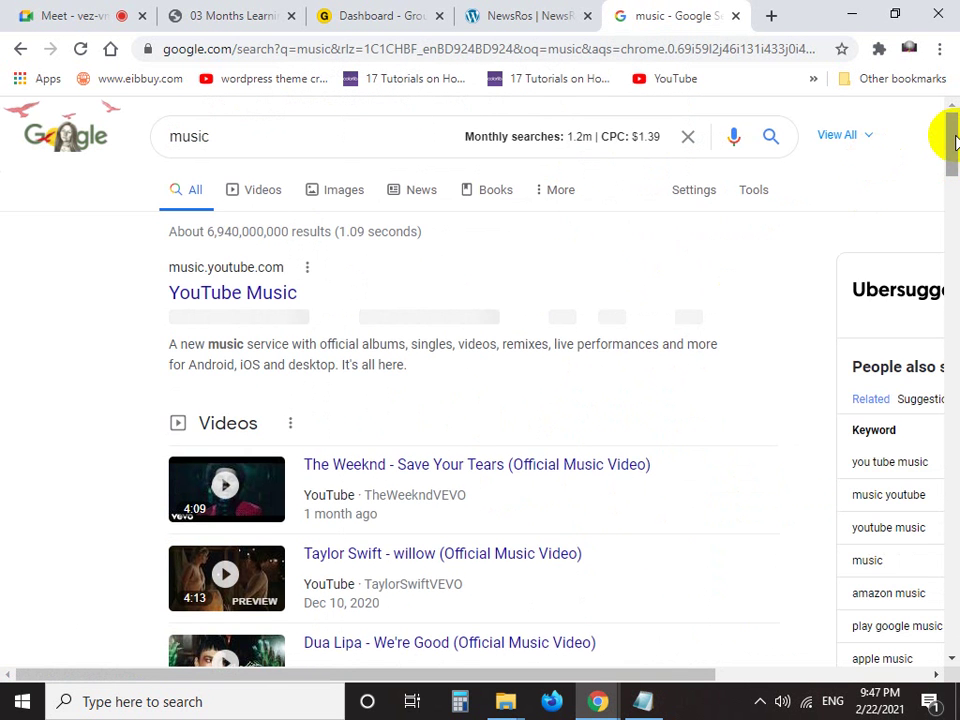
Capture the Ubersuggest related keywords table beside the music results, draw a red arrow up its SD column, and dismiss the capture
drag(953, 140, 950, 611)
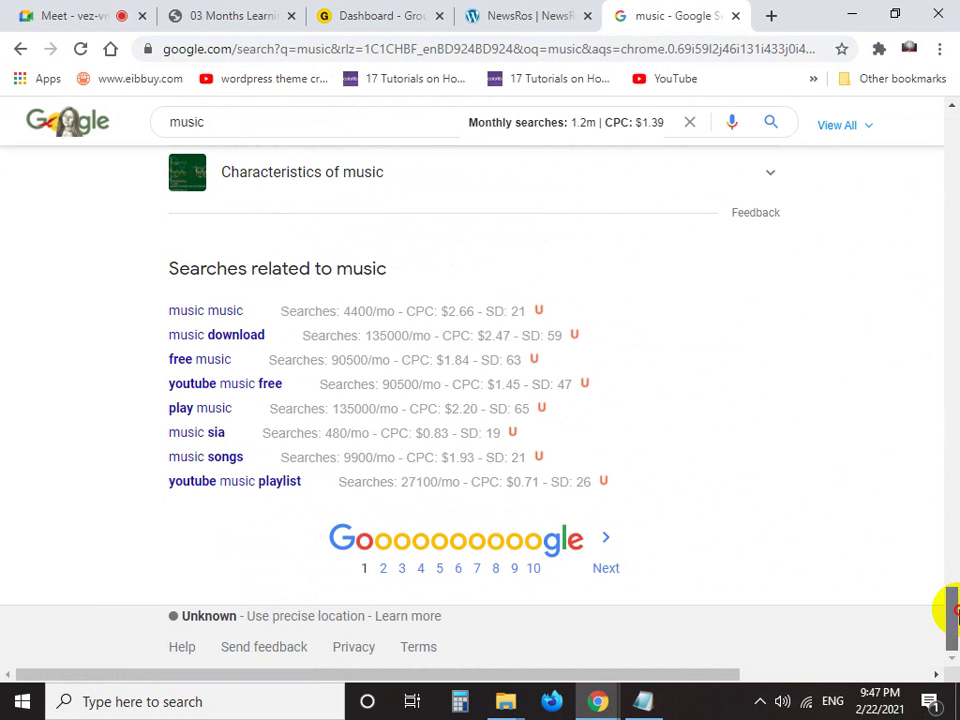
drag(955, 610, 952, 118)
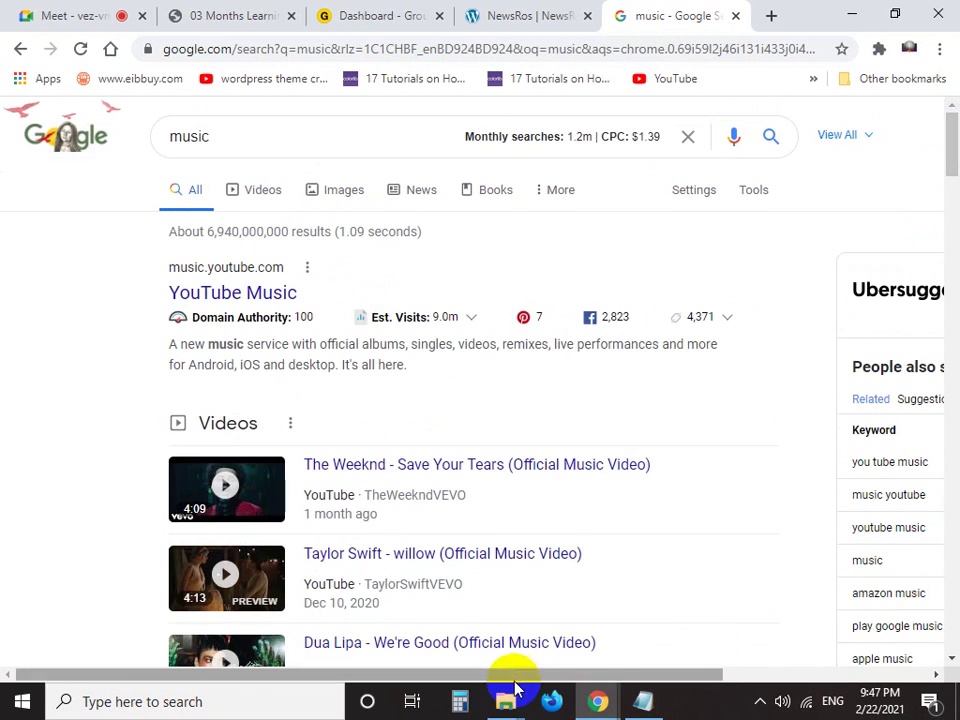
drag(514, 678, 943, 221)
drag(952, 150, 951, 180)
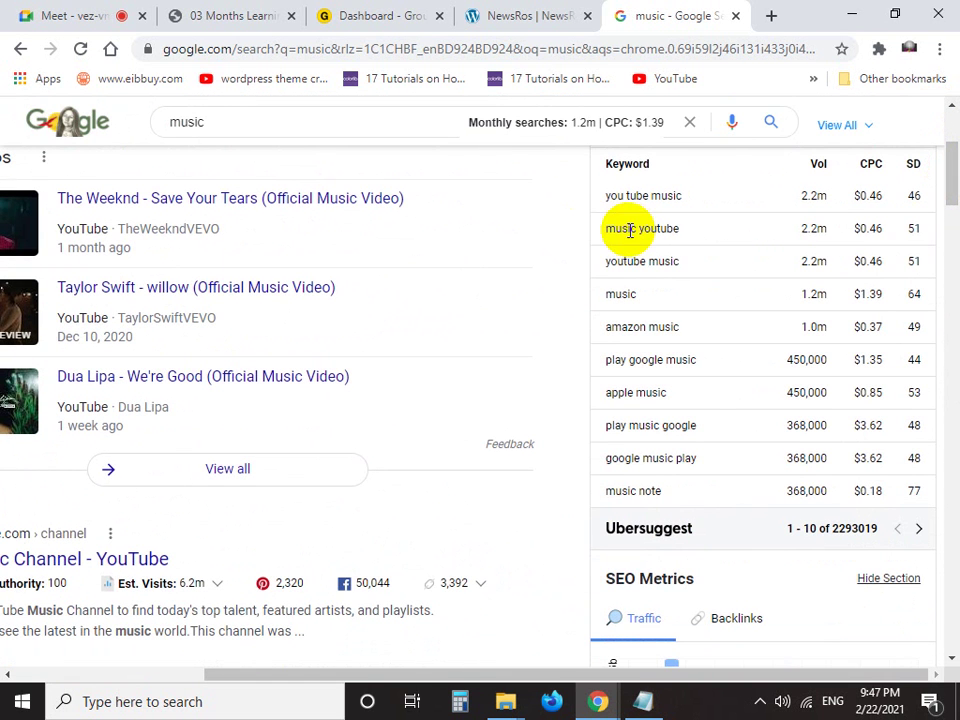
key(Print)
drag(586, 212, 958, 532)
drag(770, 215, 771, 166)
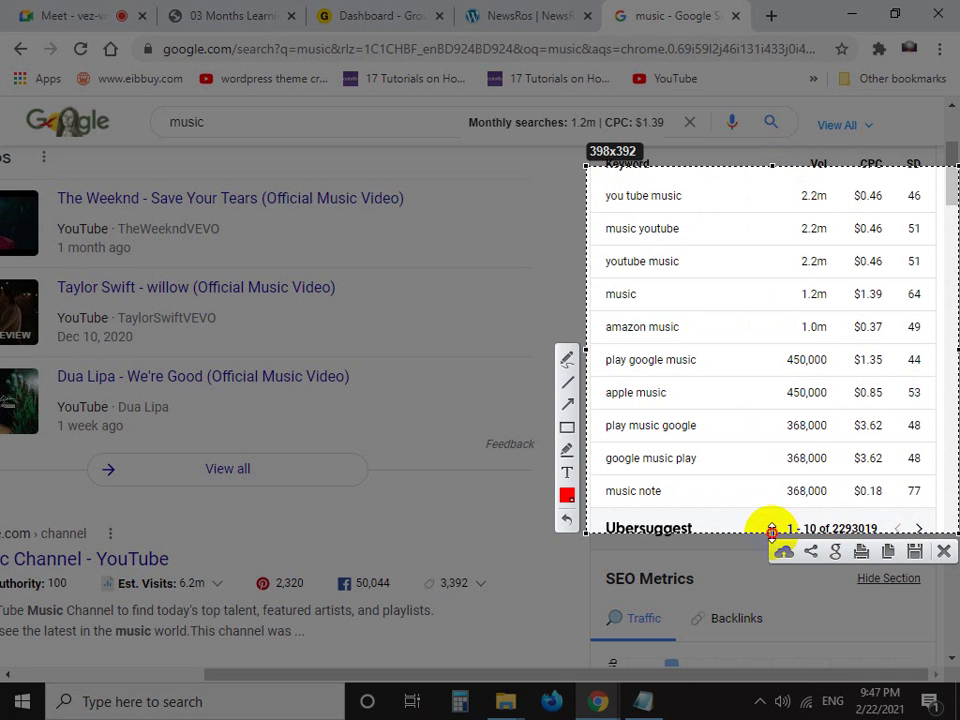
drag(771, 530, 754, 619)
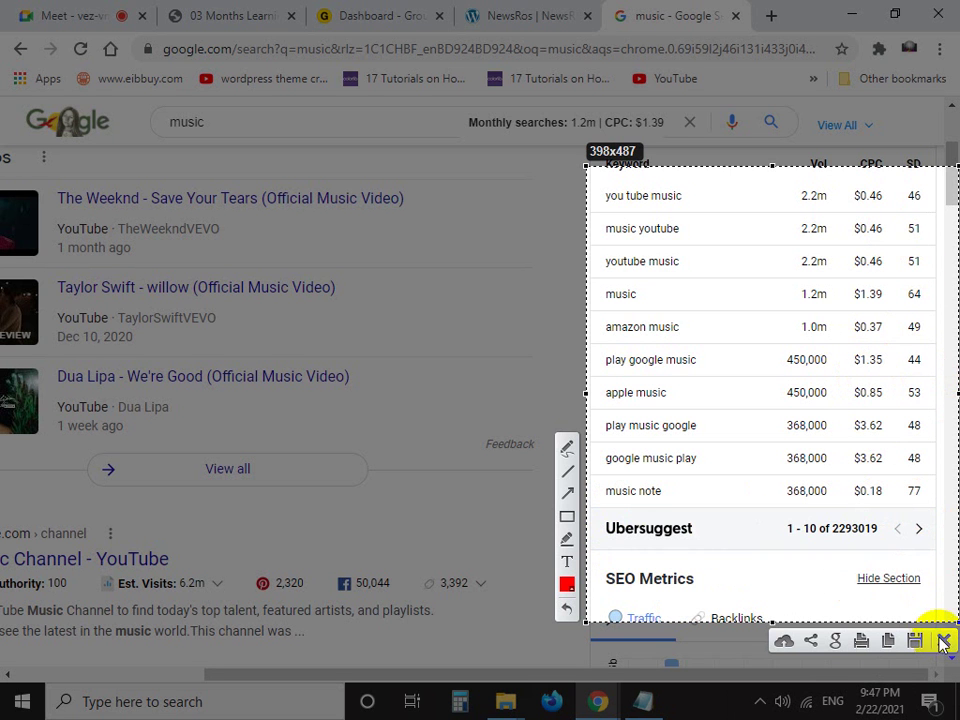
click(567, 493)
mouse_move(915, 528)
mouse_down()
mouse_move(900, 197)
mouse_move(901, 208)
mouse_up()
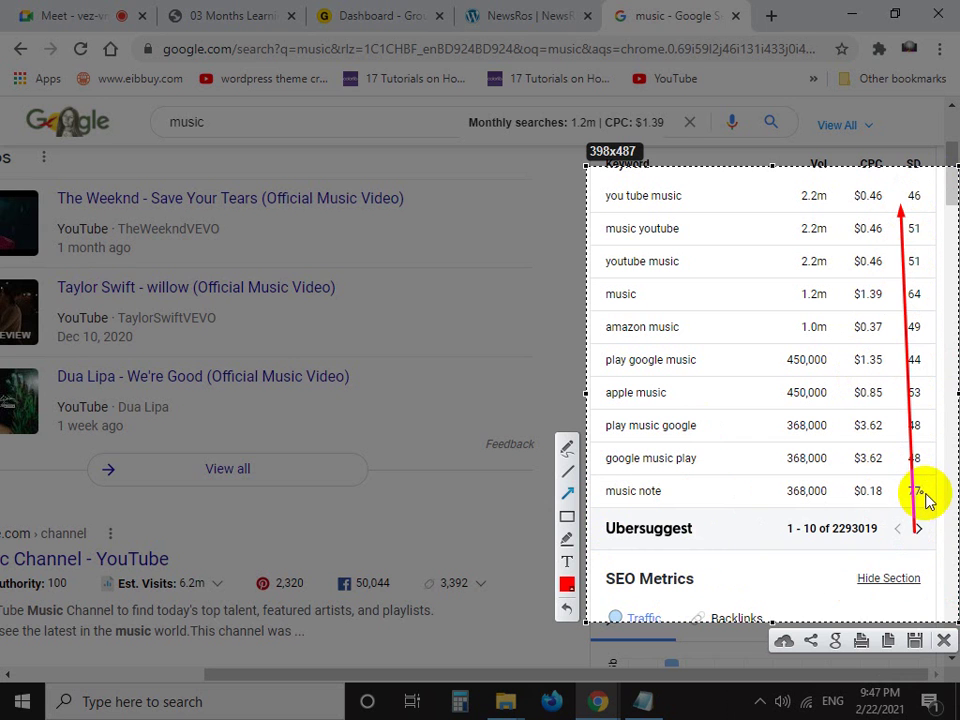
click(943, 641)
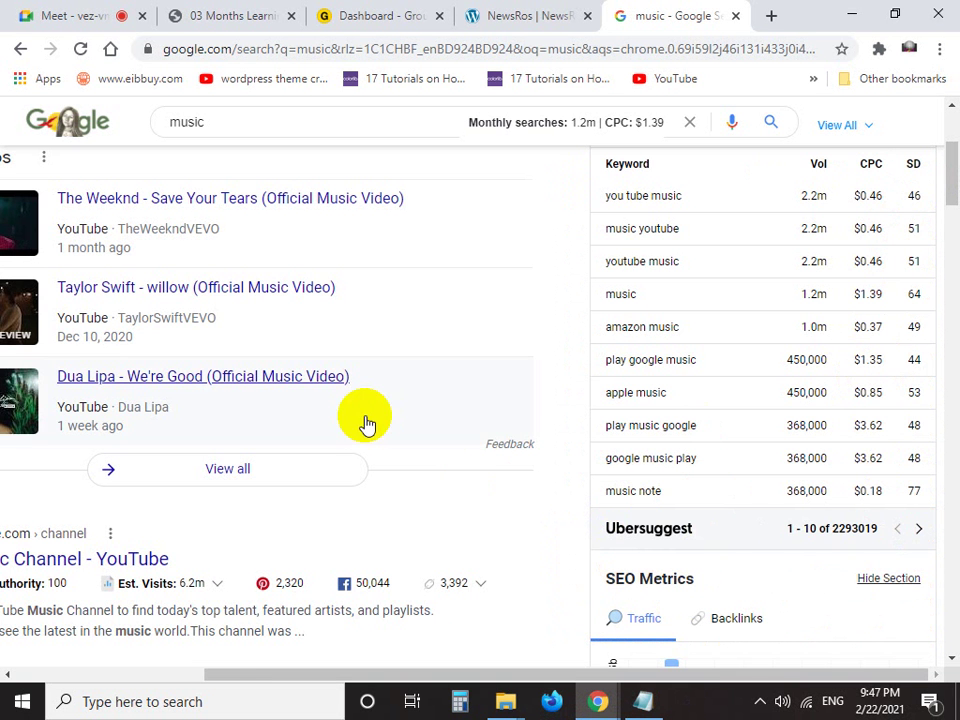
Capture the "People also search for..." section, draw a red arrow to the SD value of "you tube music", and dismiss the capture
scroll(611, 489, up, 3)
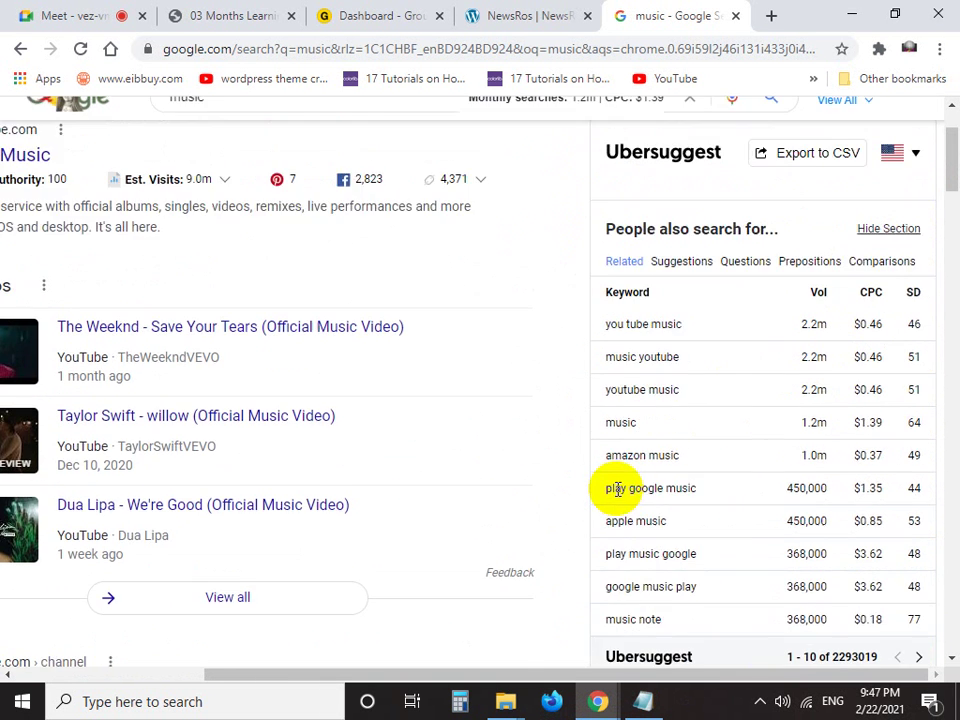
scroll(611, 489, down, 2)
key(Print)
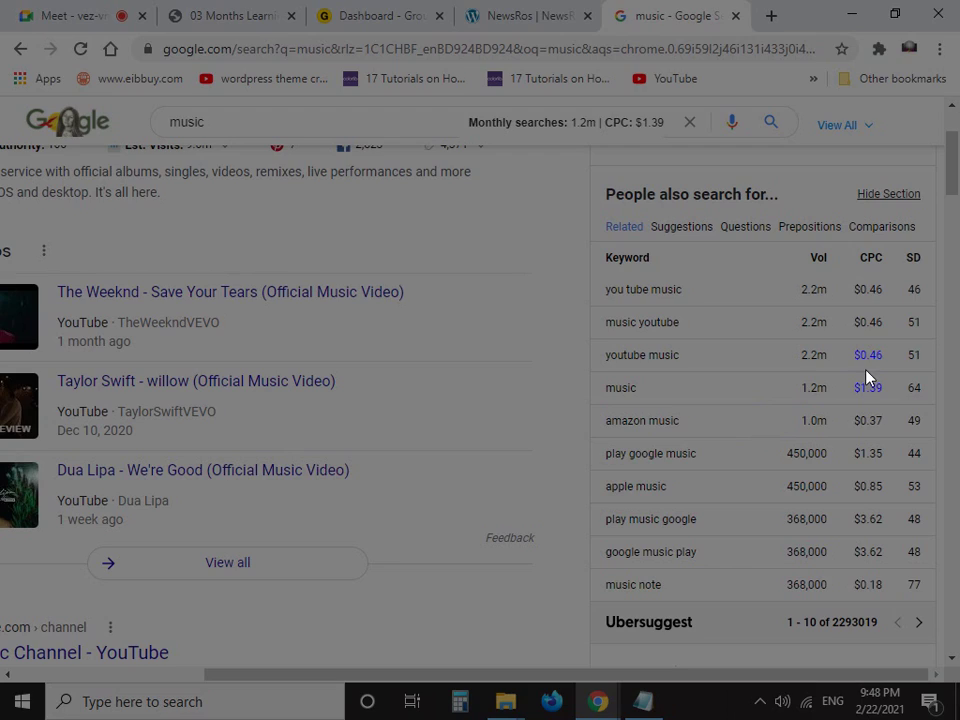
drag(538, 186, 952, 490)
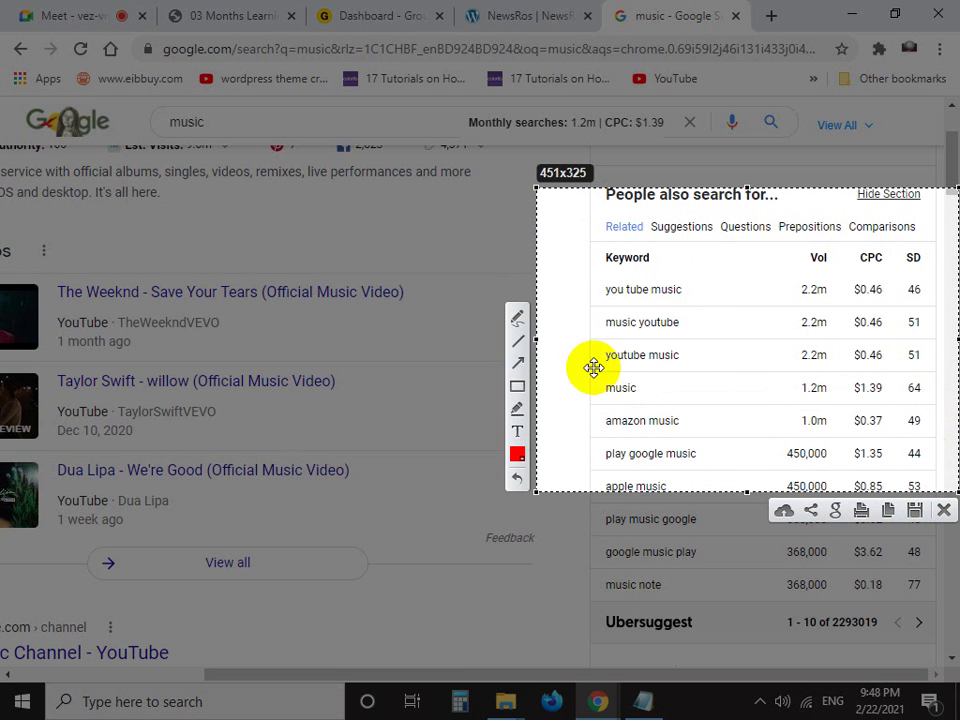
click(517, 363)
drag(754, 369, 898, 285)
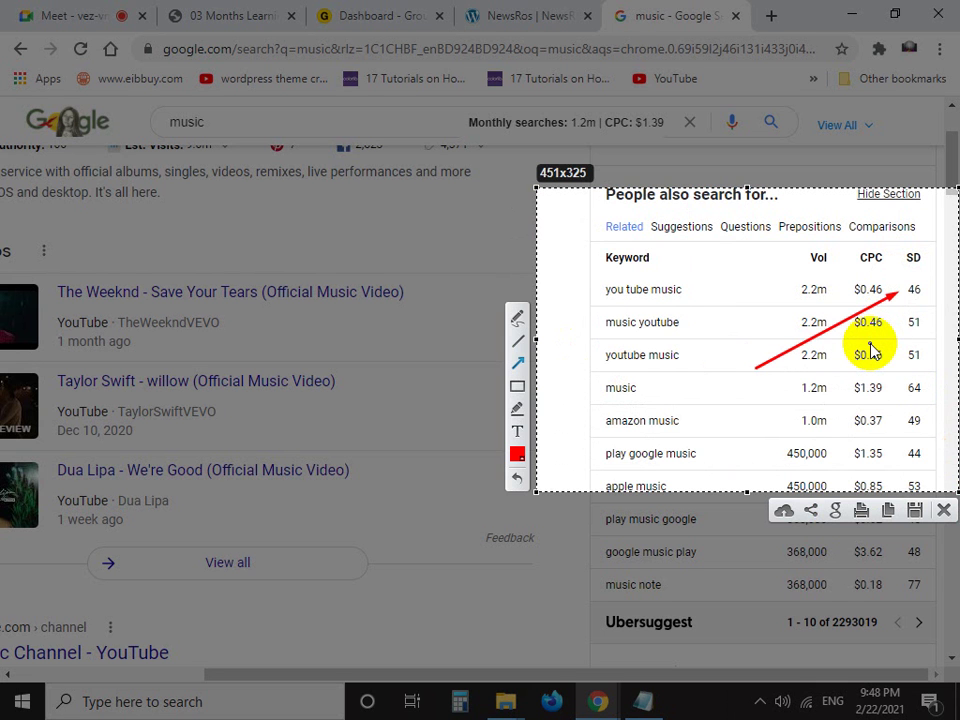
click(943, 510)
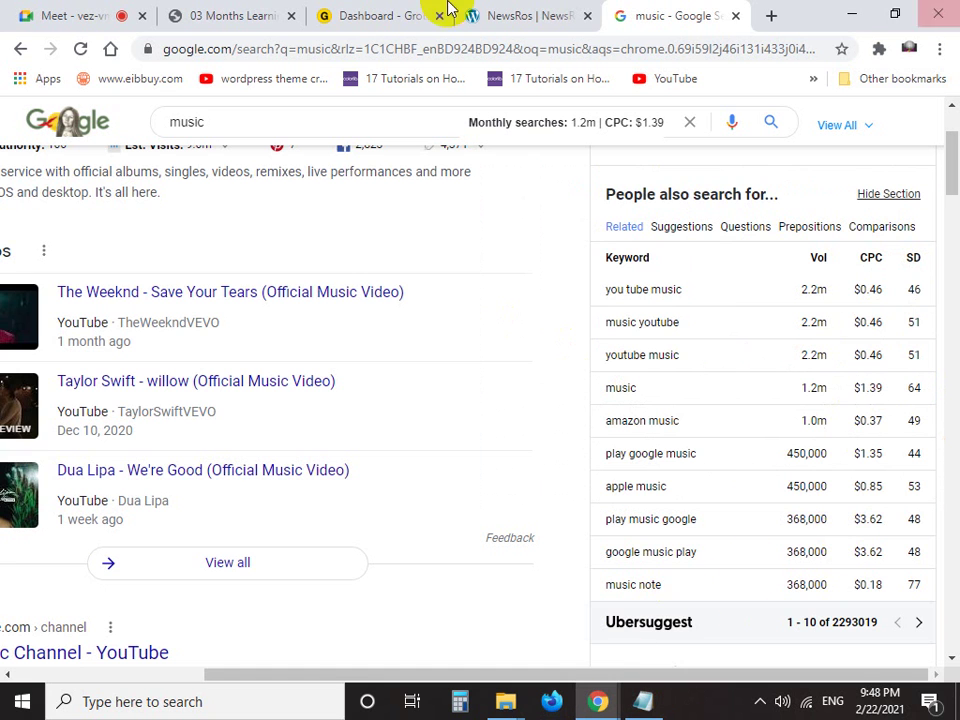
Examine the Google results for music, from the YouTube Music listing and videos down to the People also ask section
drag(456, 673, 71, 671)
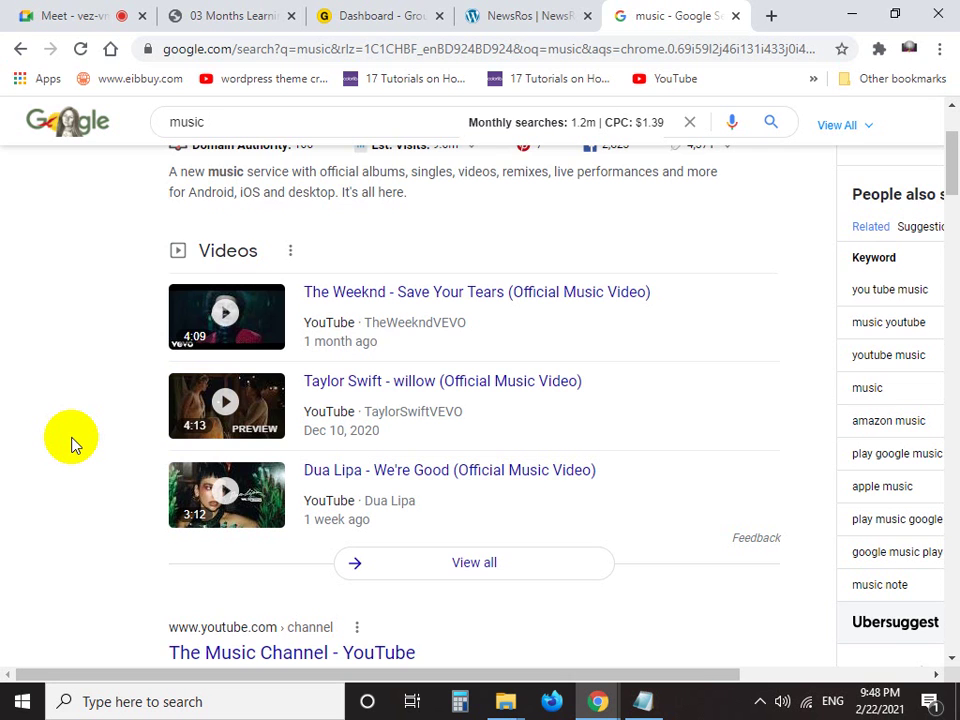
scroll(71, 440, up, 2)
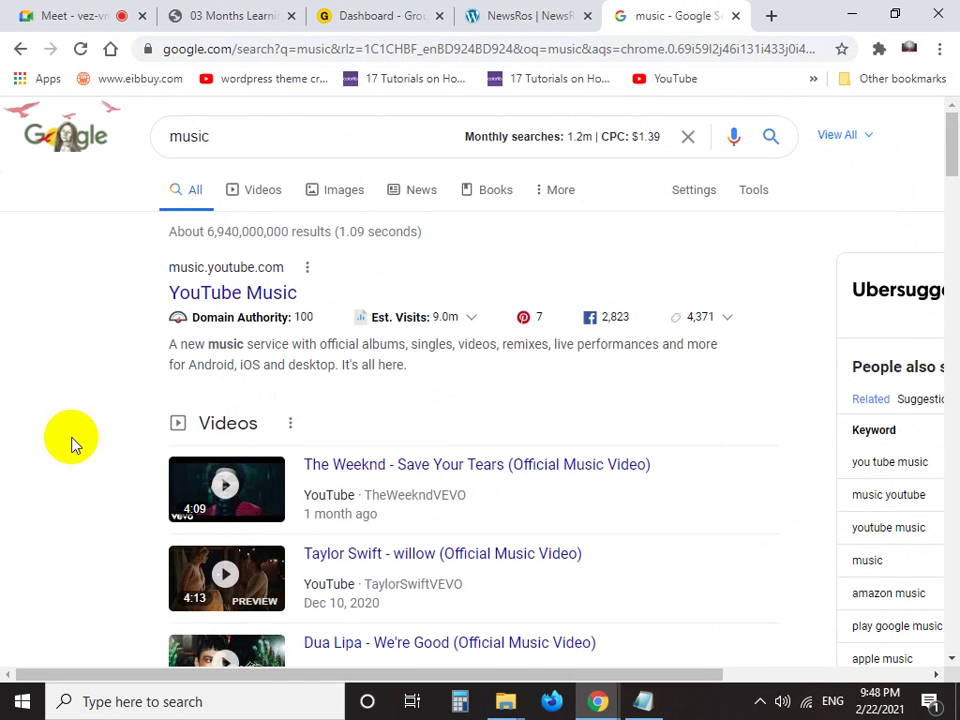
scroll(71, 445, down, 5)
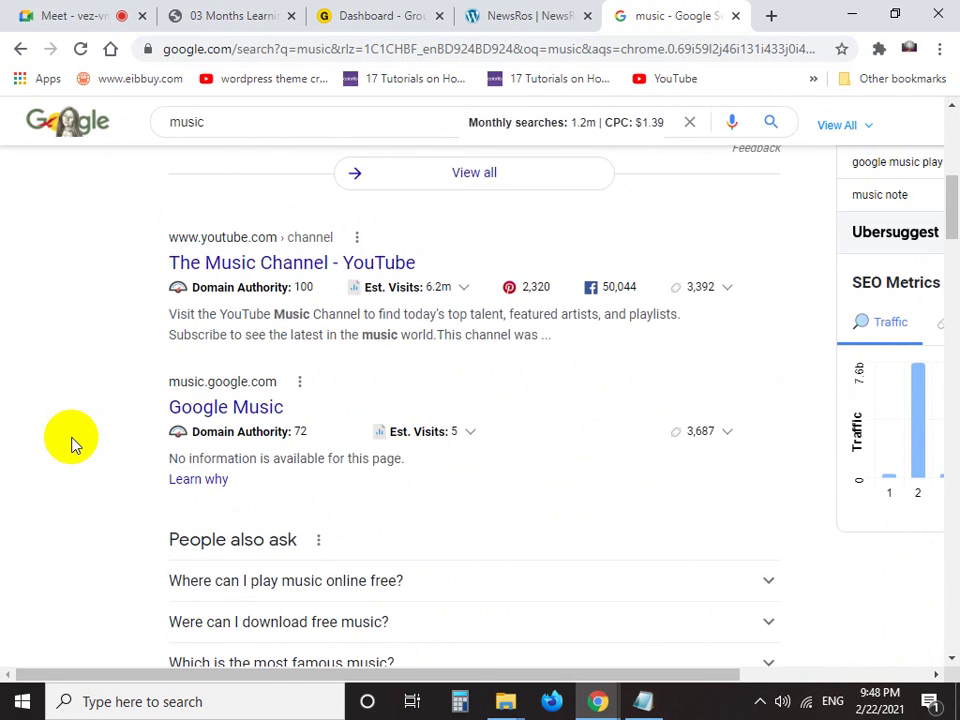
scroll(71, 445, up, 1)
scroll(71, 443, up, 5)
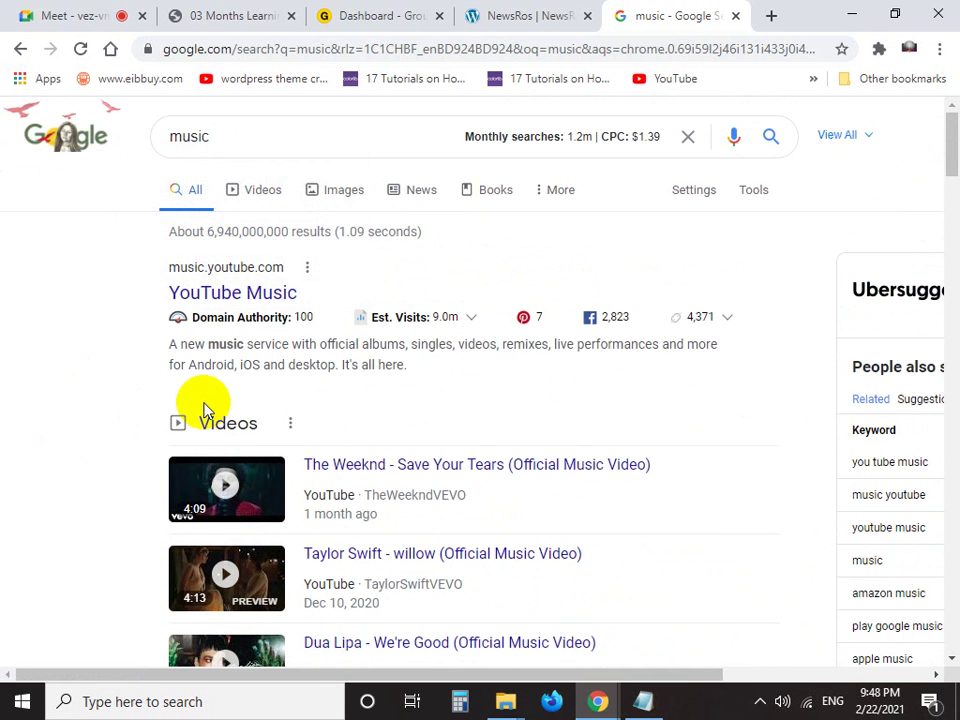
scroll(152, 459, down, 2)
scroll(75, 435, up, 2)
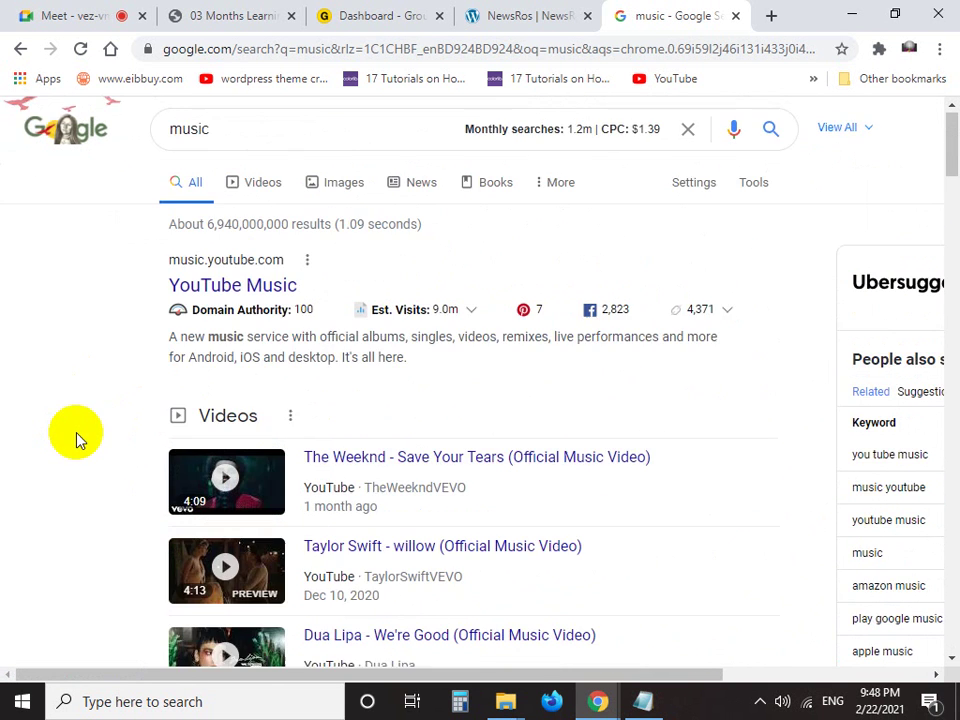
scroll(113, 414, down, 2)
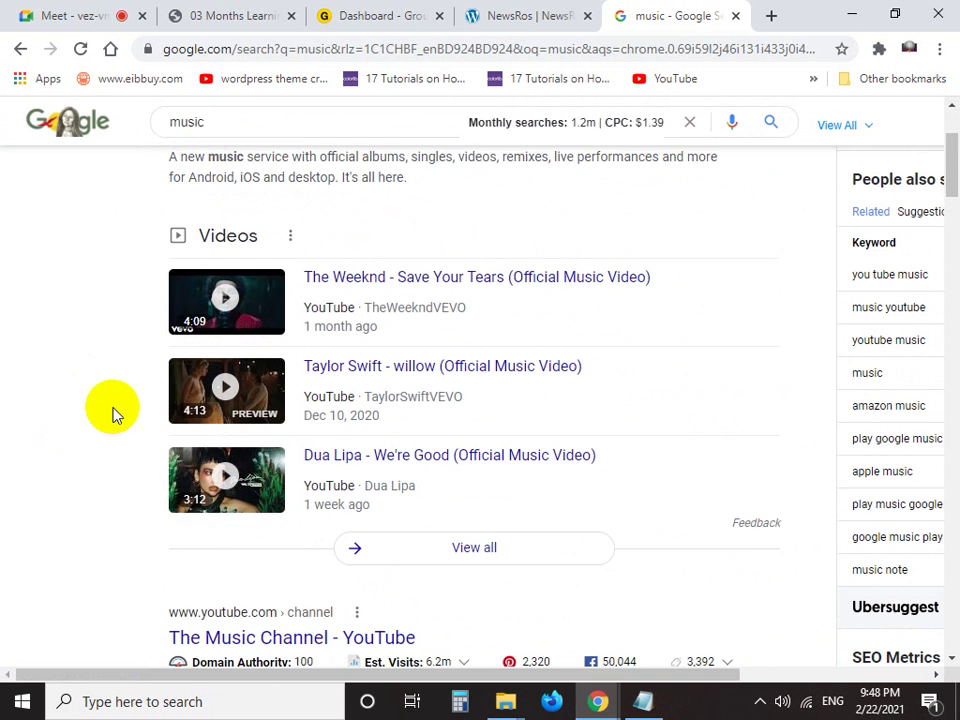
scroll(113, 414, down, 5)
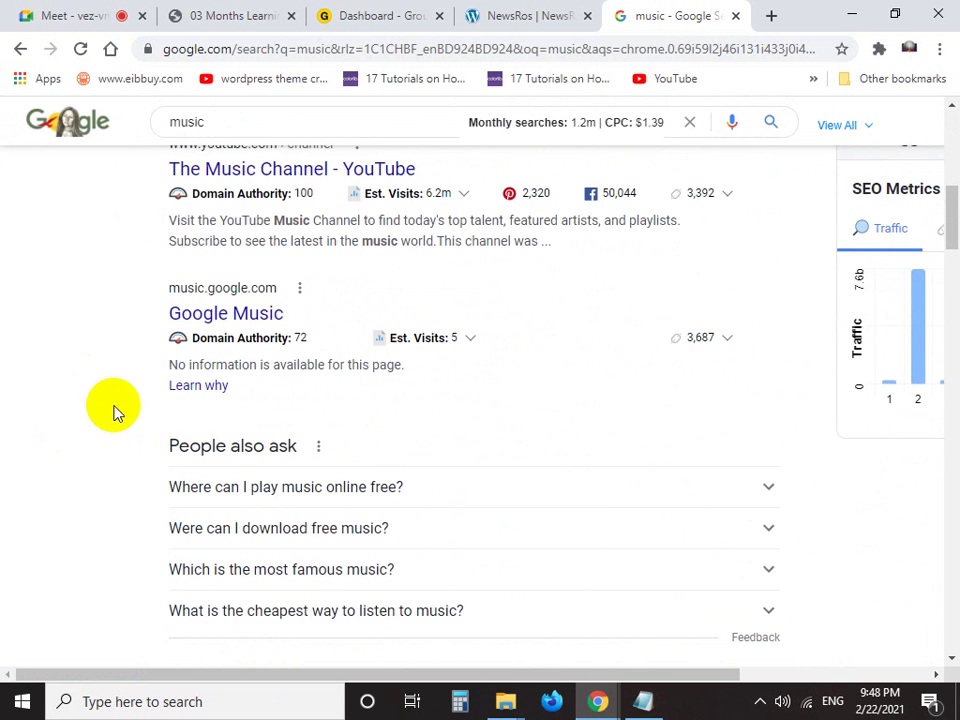
scroll(115, 412, down, 2)
scroll(113, 414, up, 8)
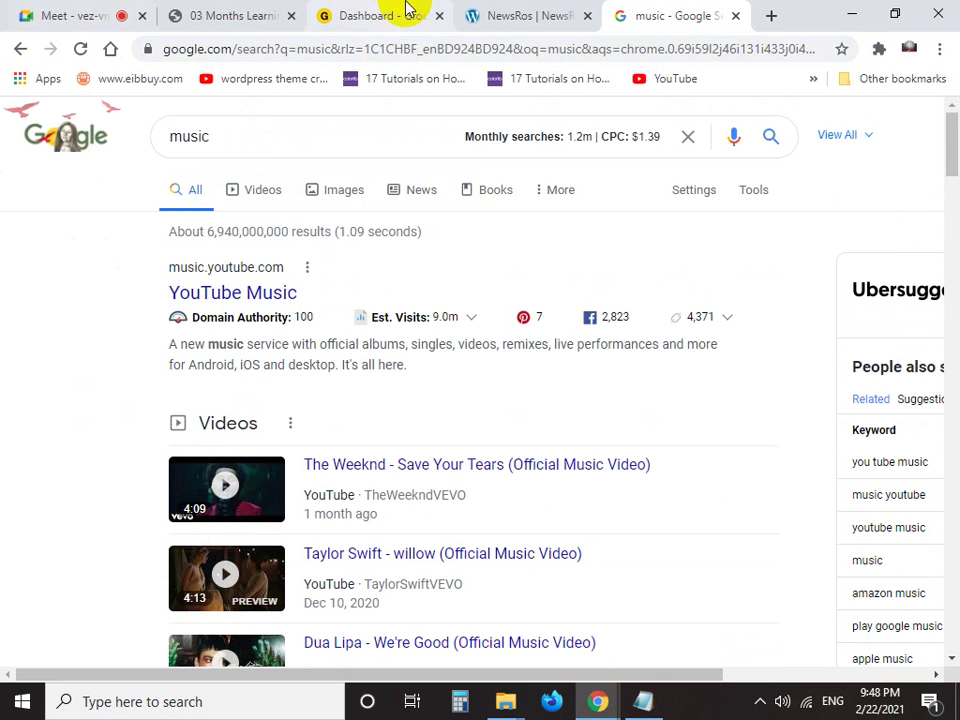
Review the day-by-day topics in the 03 Months Learning Plan PDF and return to the music search results
click(210, 12)
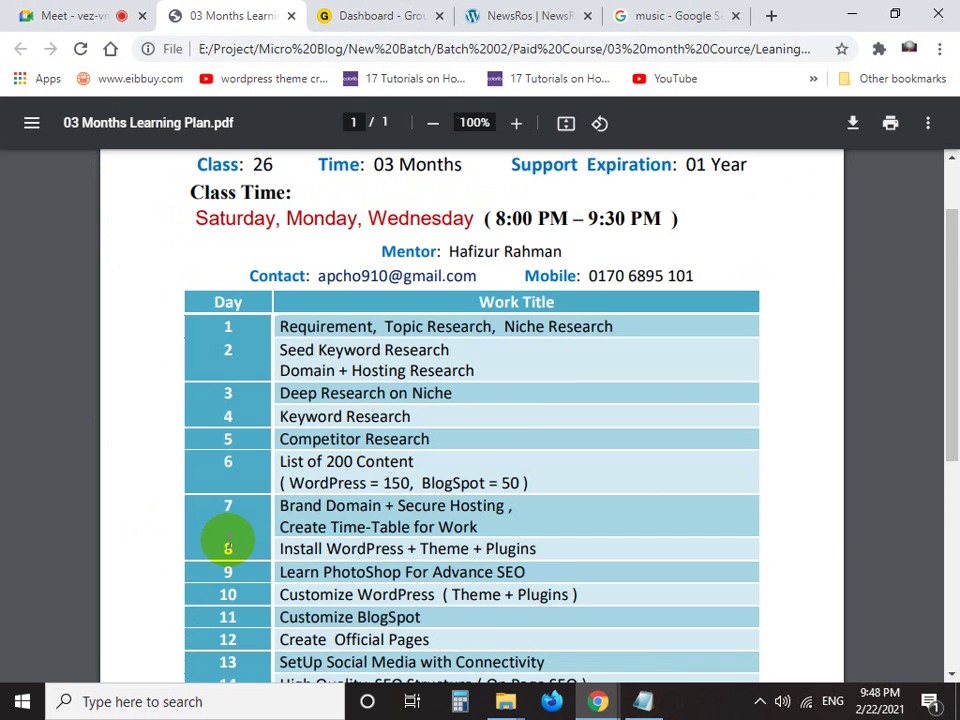
scroll(228, 543, down, 1)
scroll(228, 543, up, 2)
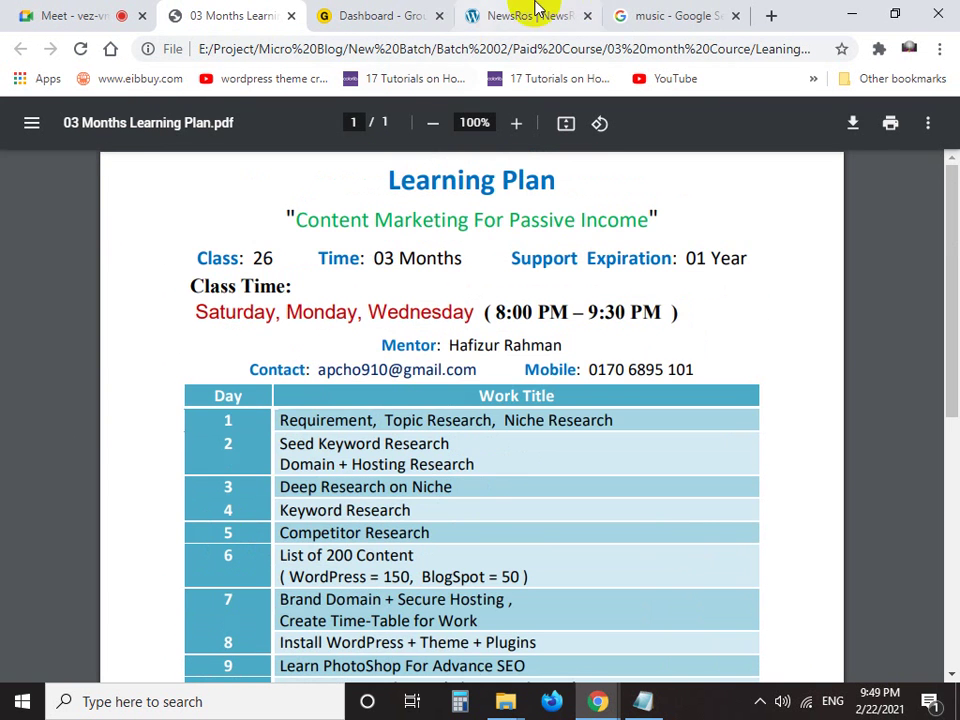
click(671, 13)
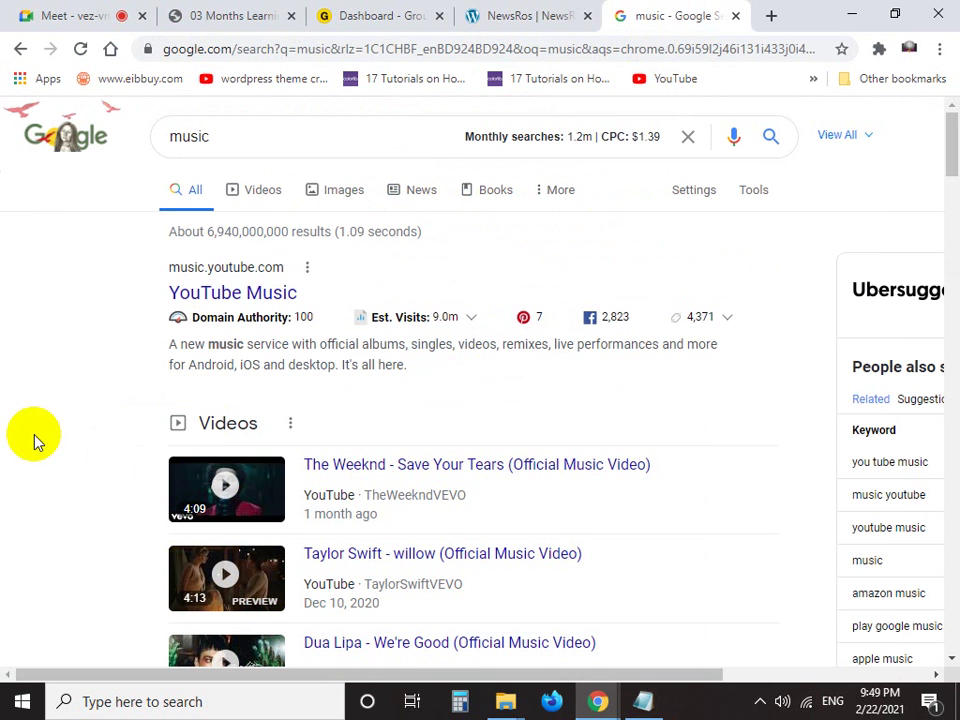
Switch to Keyword Research Step.txt in Notepad and add a block of blank lines at the end of the notes
click(658, 701)
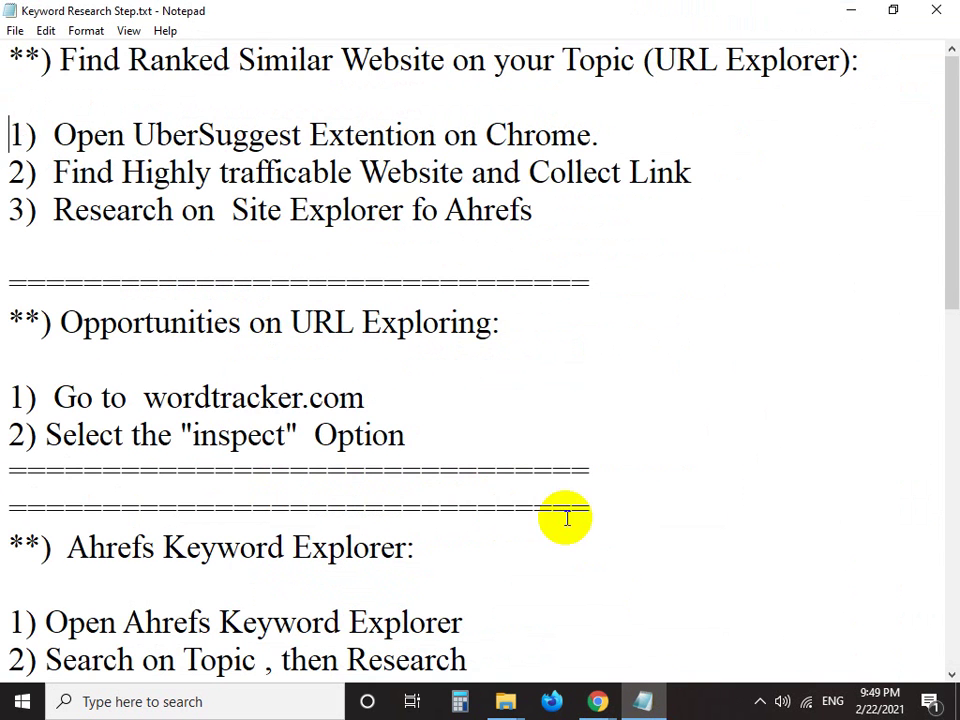
drag(943, 208, 945, 664)
click(303, 630)
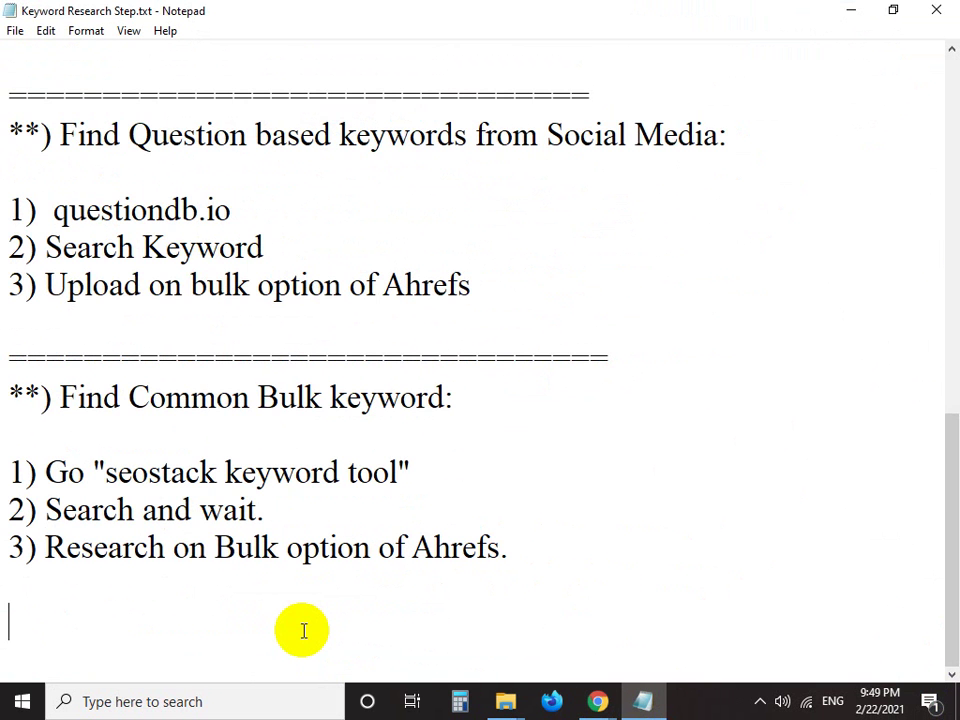
key(Return)
key(Return)
key(Return)
key(Return)
key(Return)
key(Return)
key(Return)
key(Return)
key(Return)
key(Return)
key(Return)
key(Return)
key(Return)
key(Return)
key(Return)
key(Return)
key(Return)
key(Return)
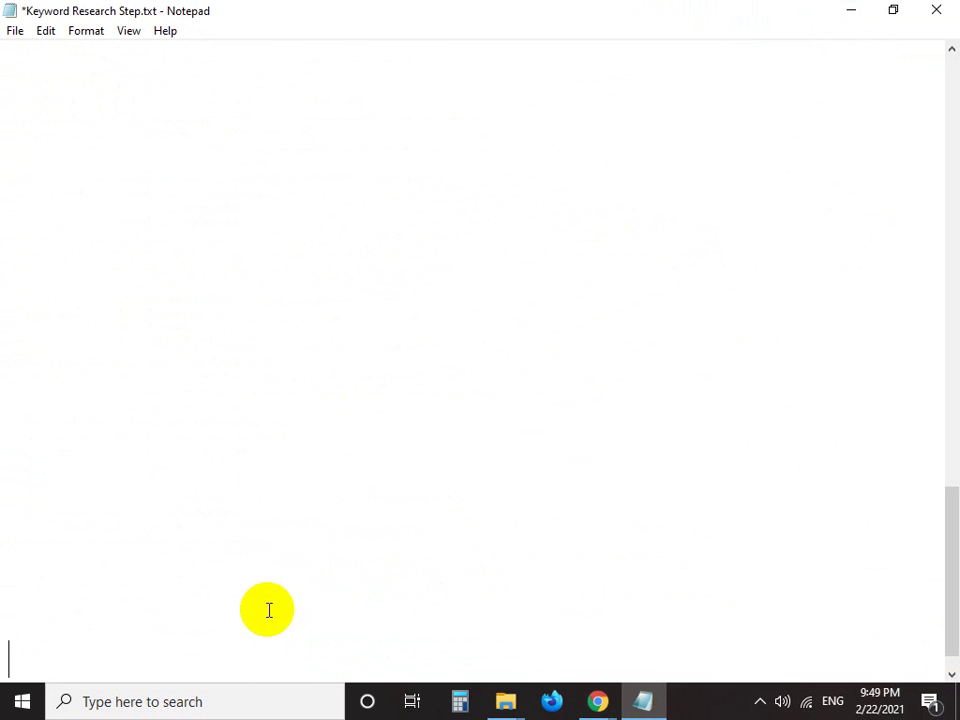
Write YouTube, Facebook, Dailymotion and Pinterest on separate lines in the blank area and save the file
click(121, 205)
text(Yo)
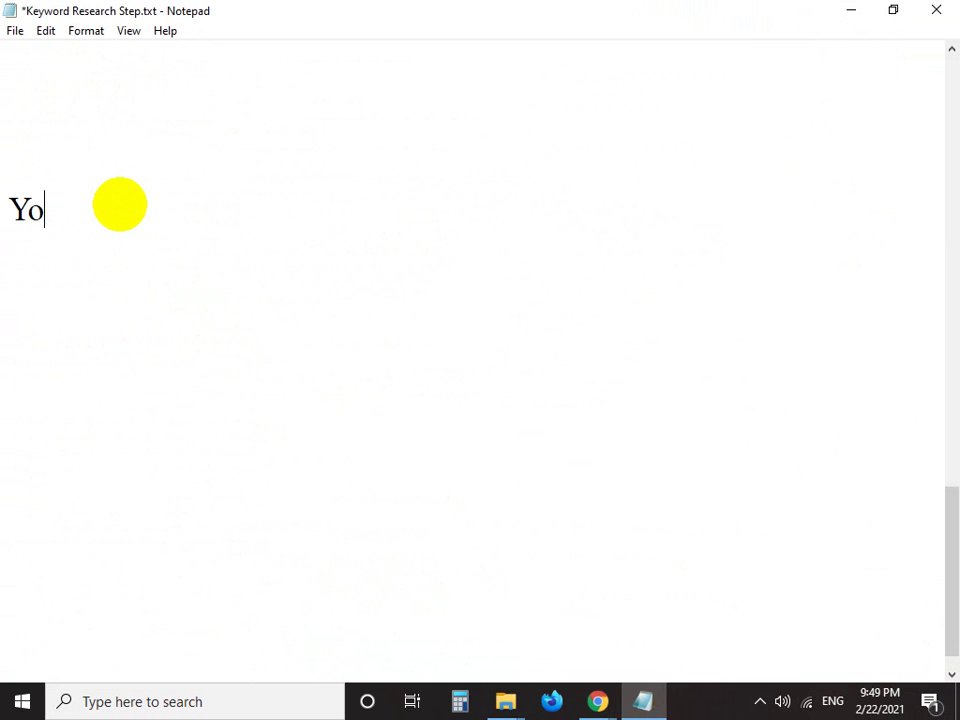
text(uTube)
key(shift+Left)
key(shift+Left)
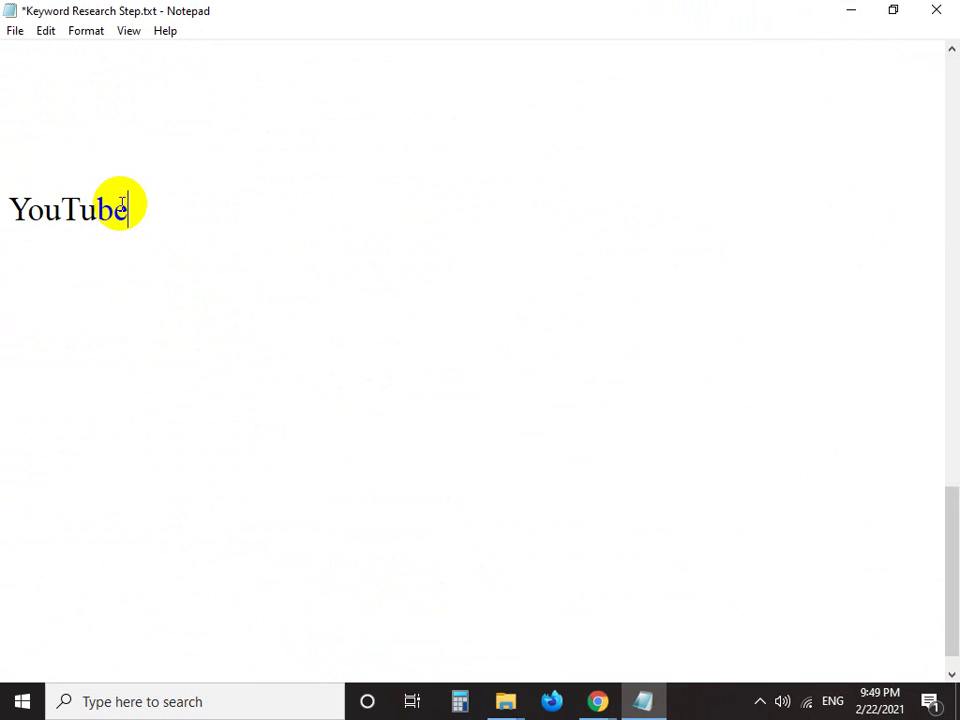
key(Return)
text(Facebo)
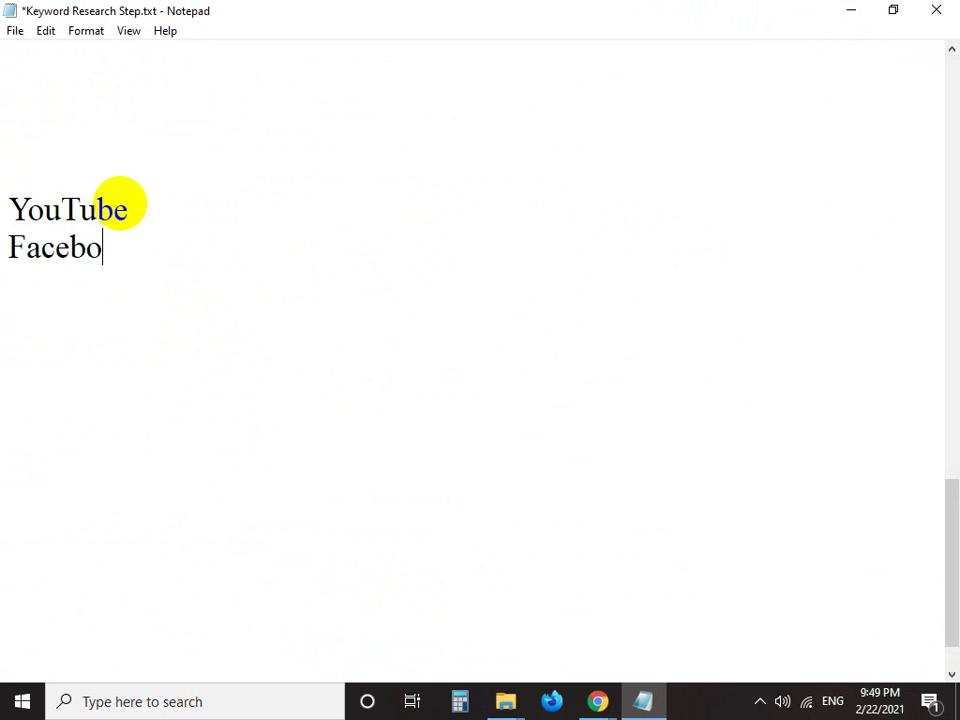
text(ok)
key(Return)
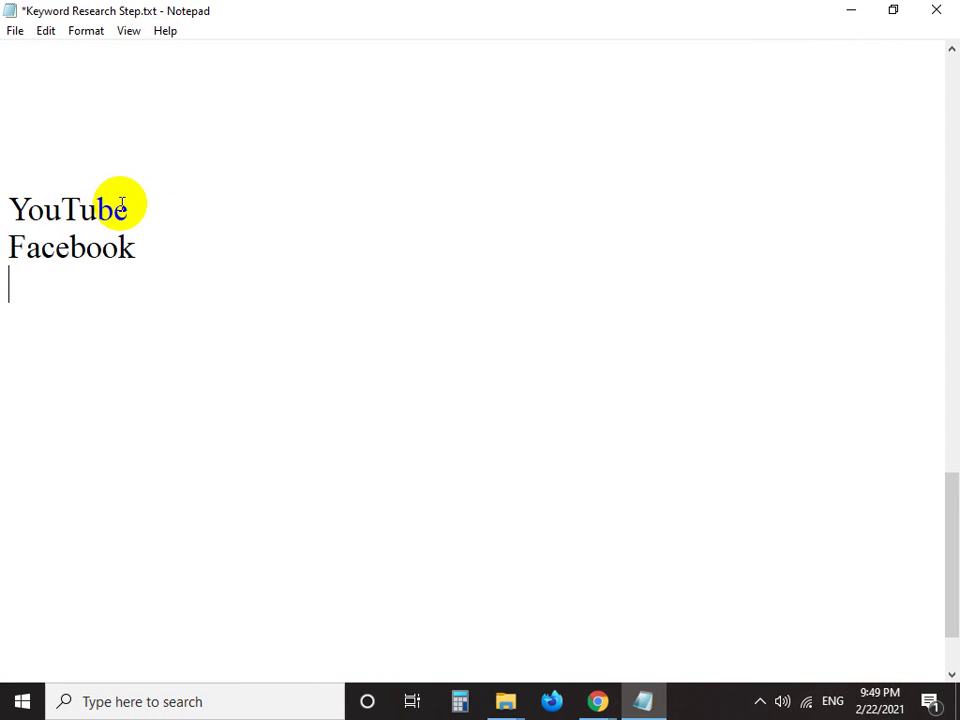
text(Dail)
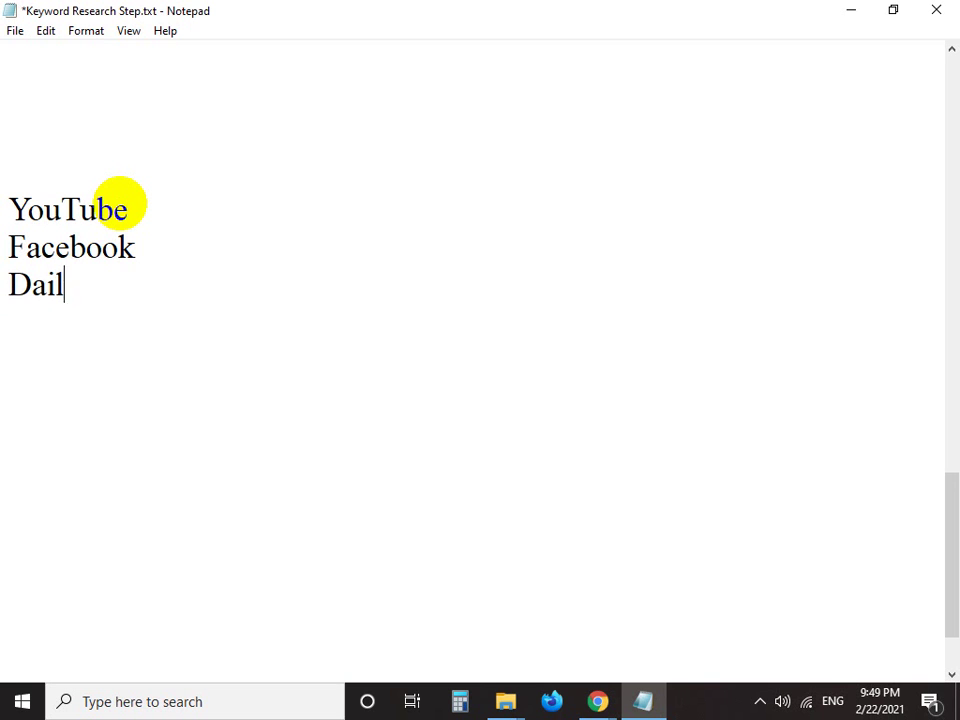
text(ymotion)
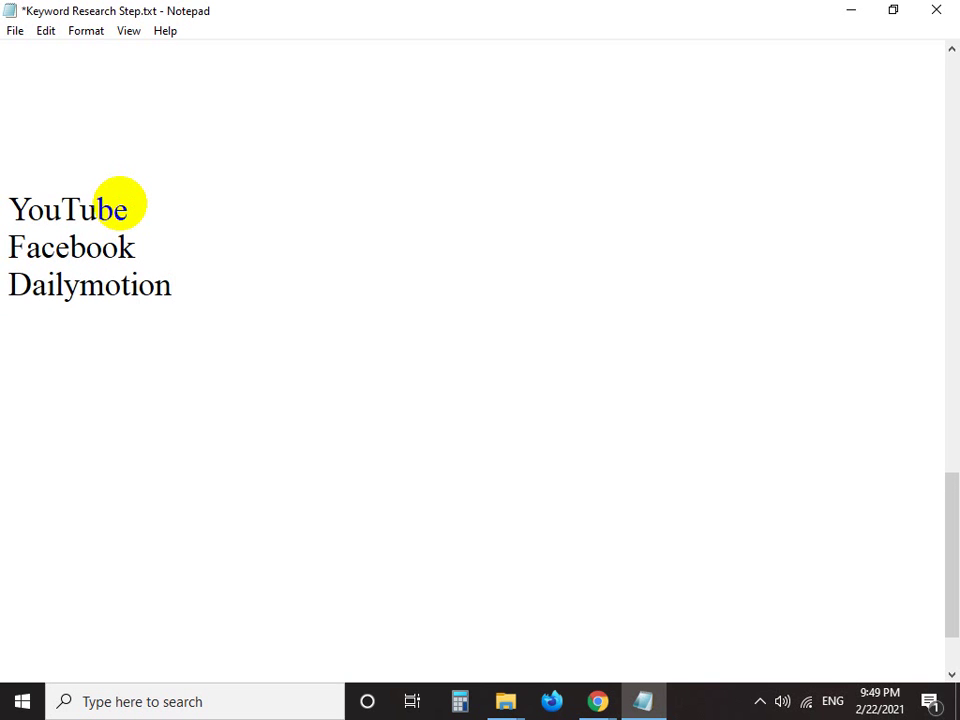
key(Return)
text(Pinterest)
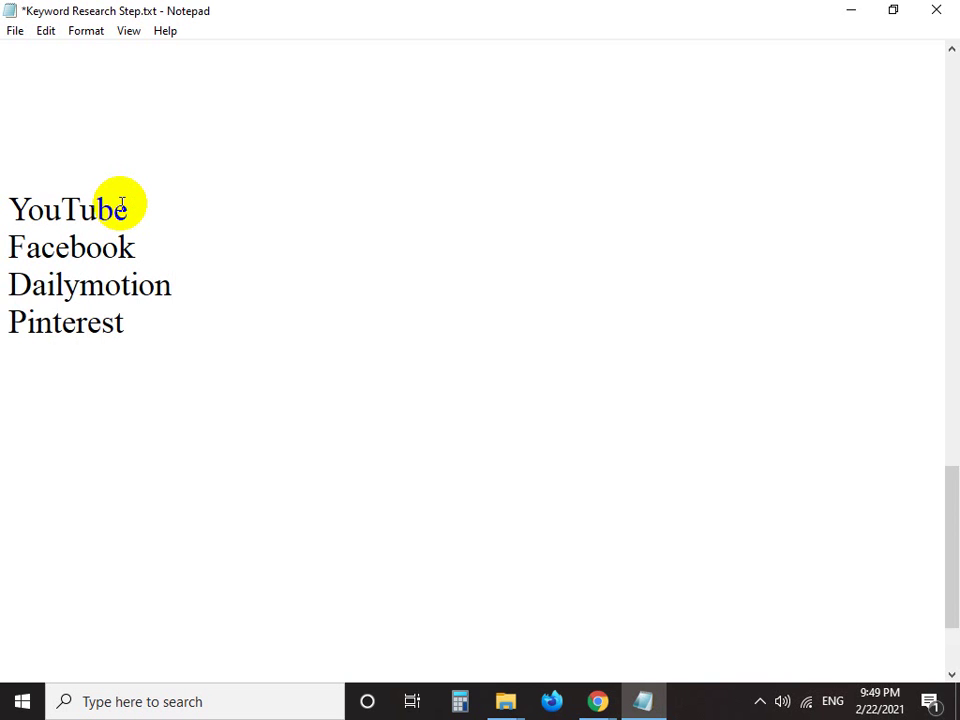
key(ctrl+s)
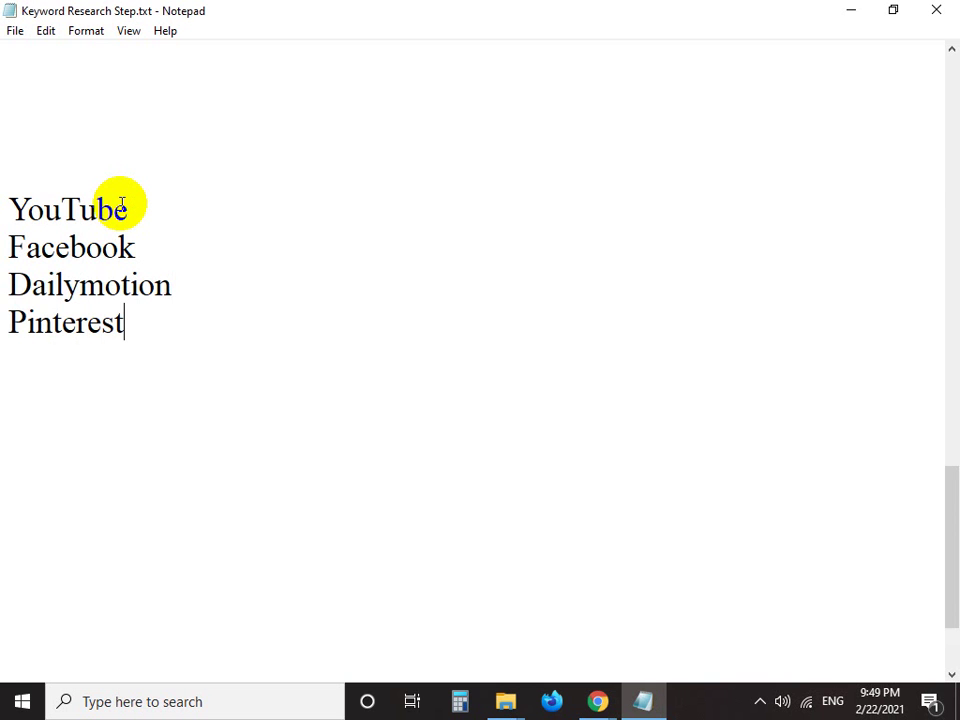
Frame the four platform names in a screen capture, draw a red arrow below Pinterest, and close the capture
key(Print)
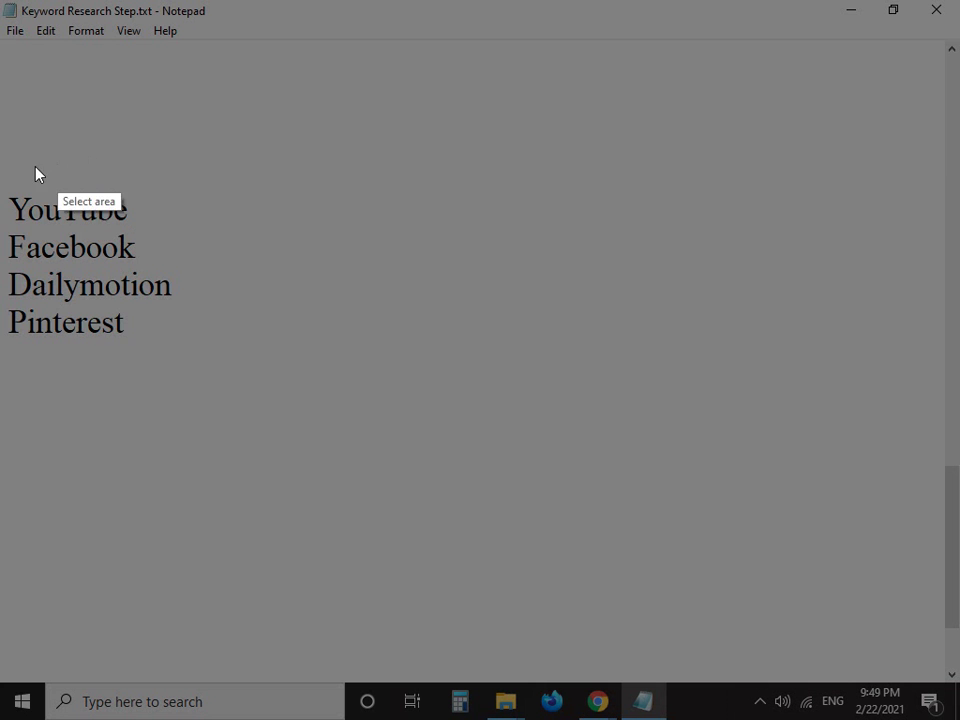
mouse_move(1, 171)
mouse_down()
mouse_move(127, 417)
mouse_move(320, 422)
mouse_up()
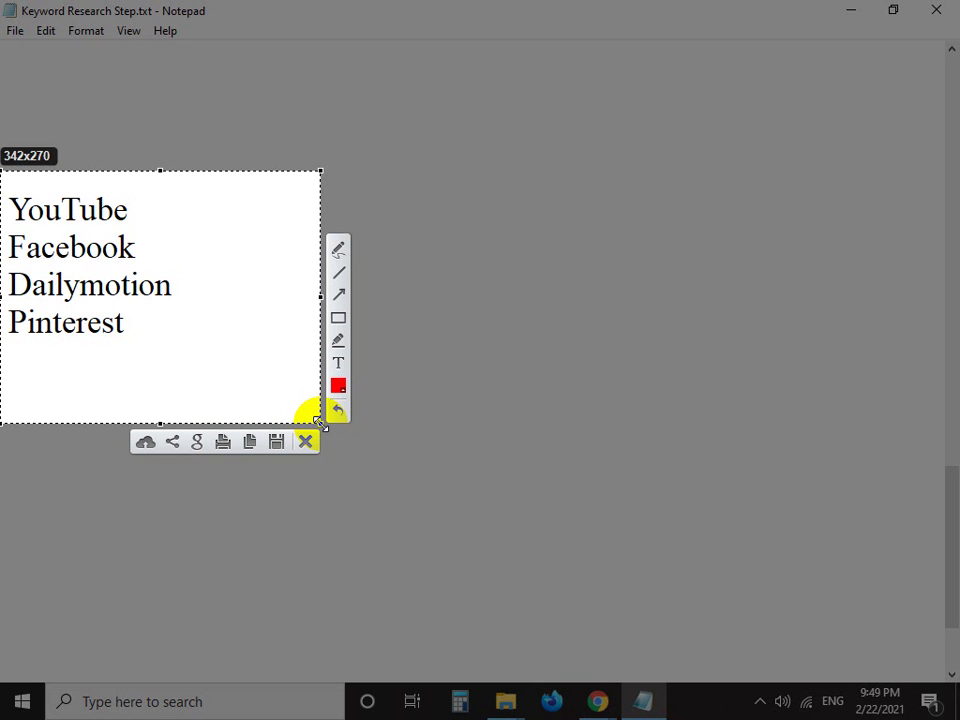
click(338, 294)
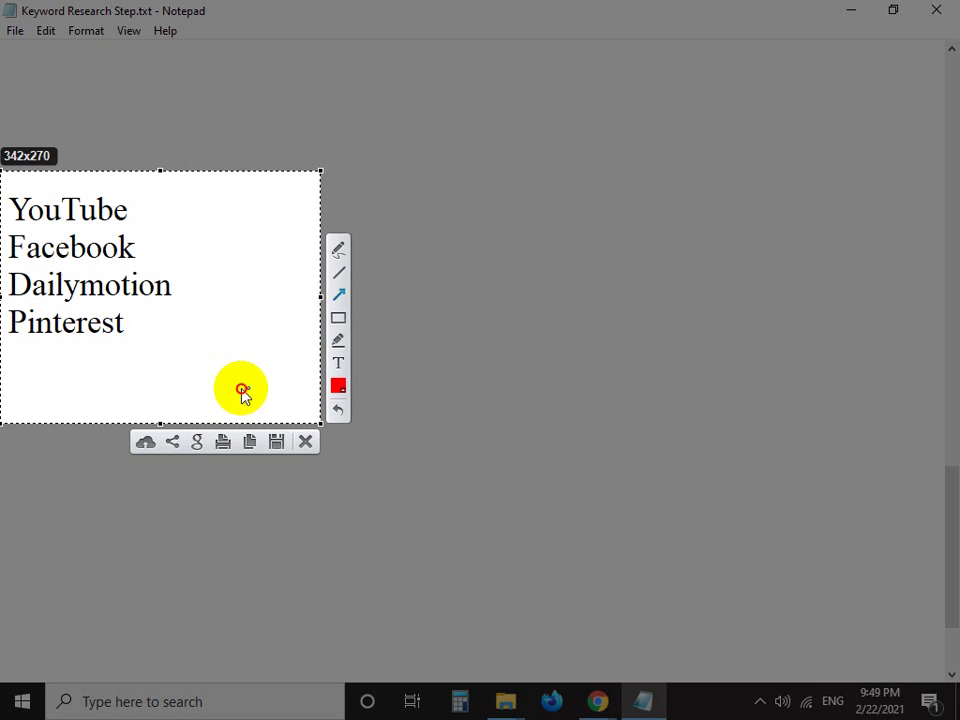
drag(243, 389, 118, 385)
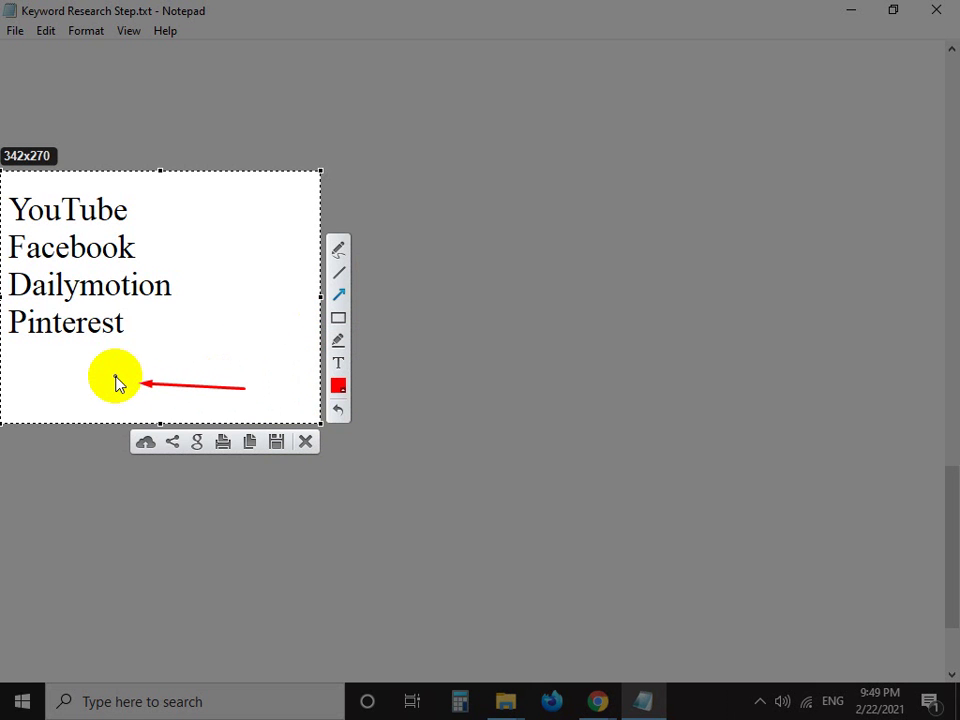
click(306, 443)
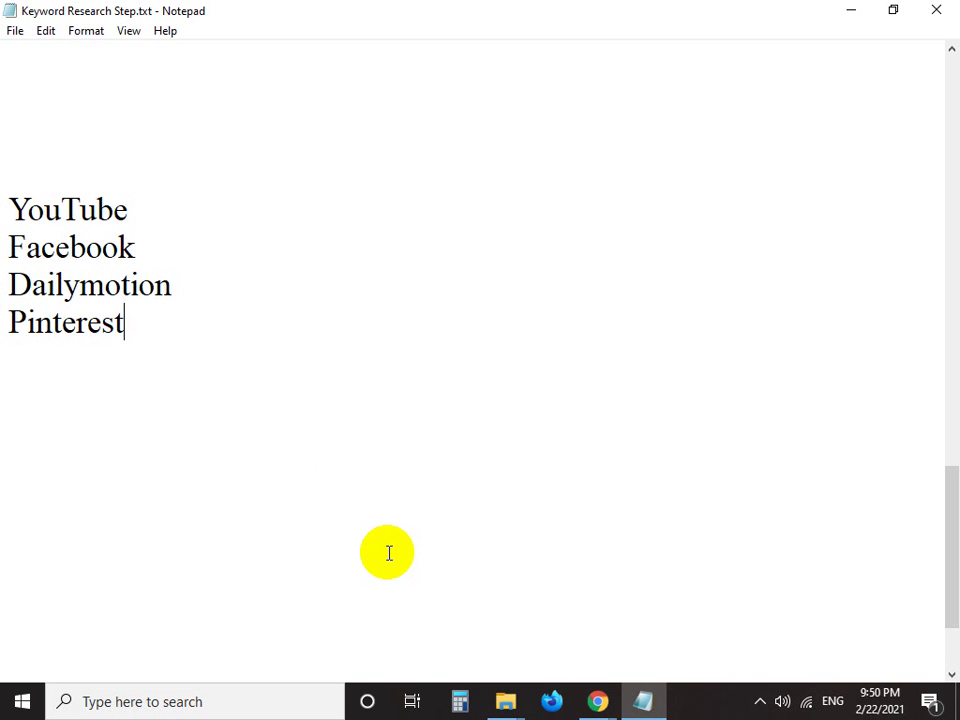
Frame the list from YouTube to Pinterest in another screen capture to discuss it, and dismiss the capture unsaved
key(super+shift+s)
drag(2, 168, 75, 303)
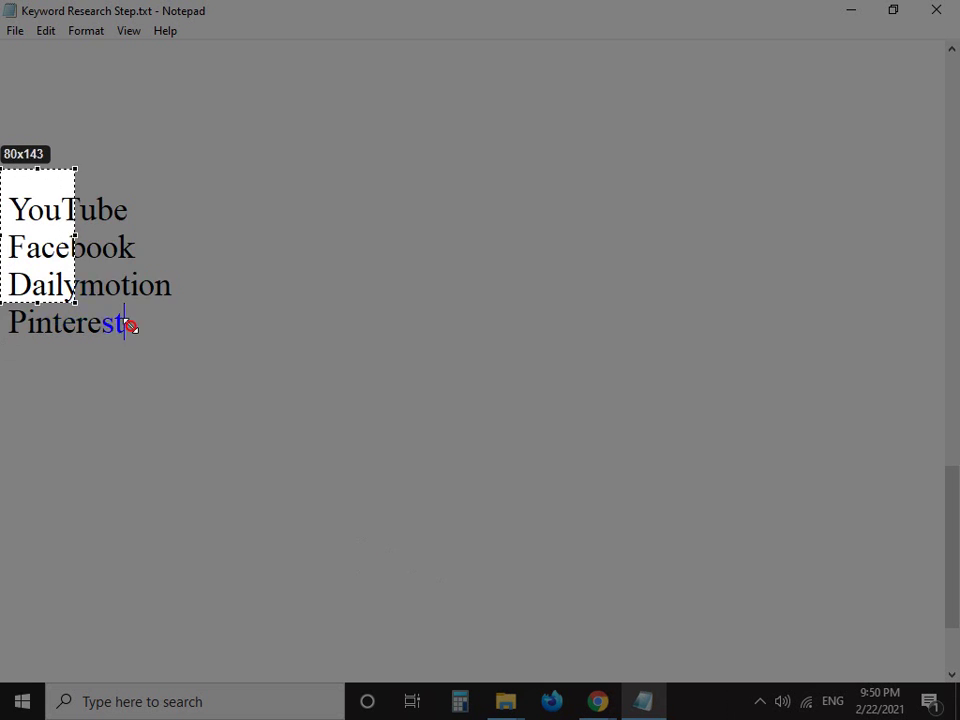
drag(130, 325, 282, 373)
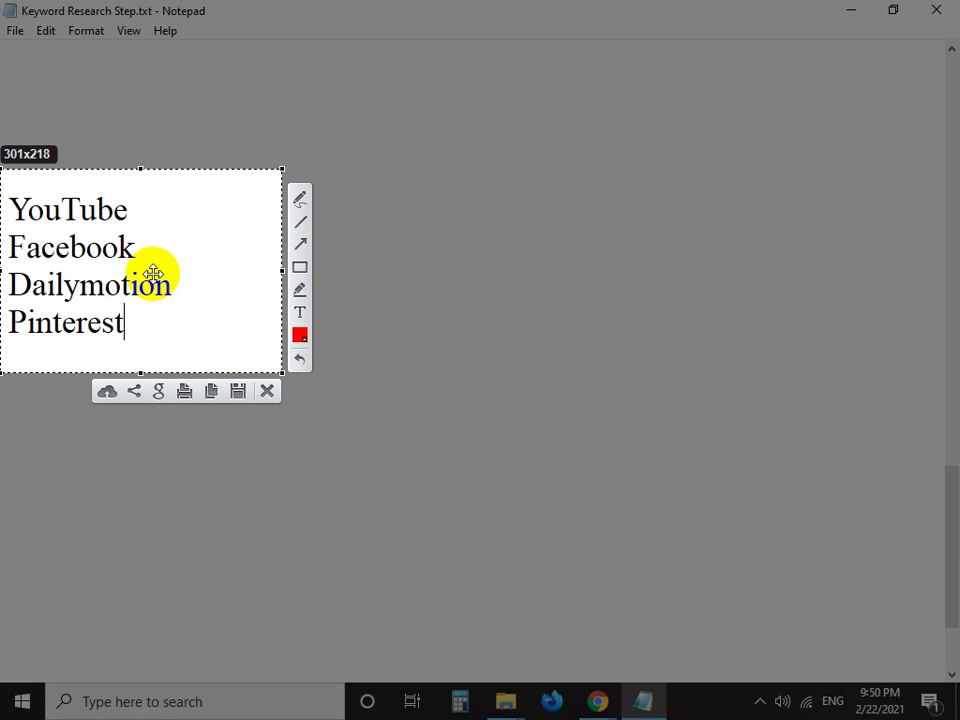
click(268, 391)
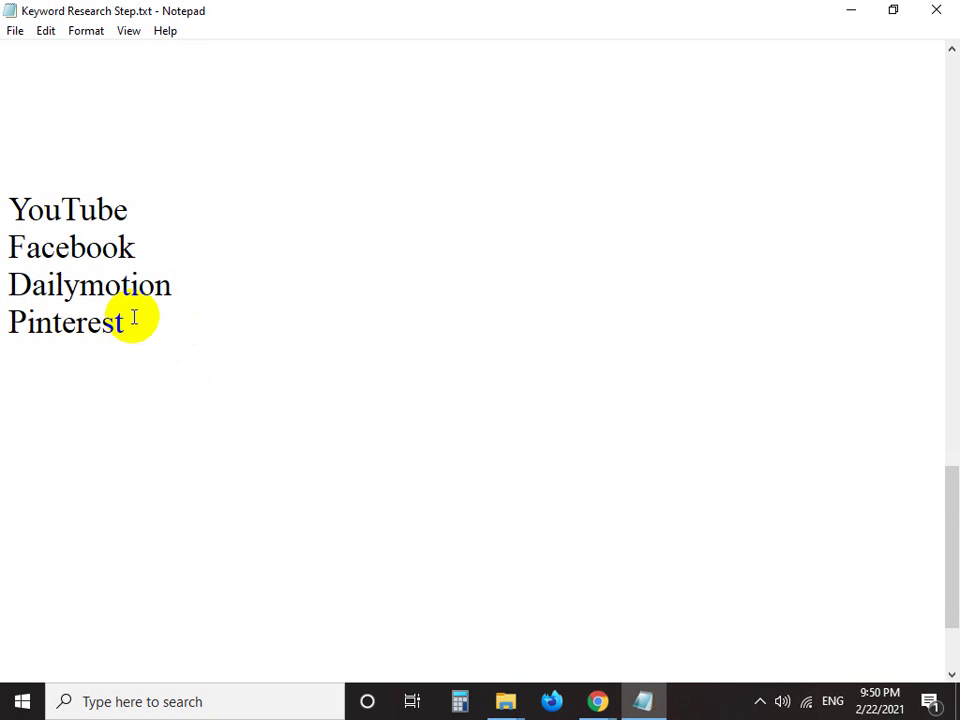
Add Twitter on a new line below Pinterest in the platform list
key(Return)
text(Twi)
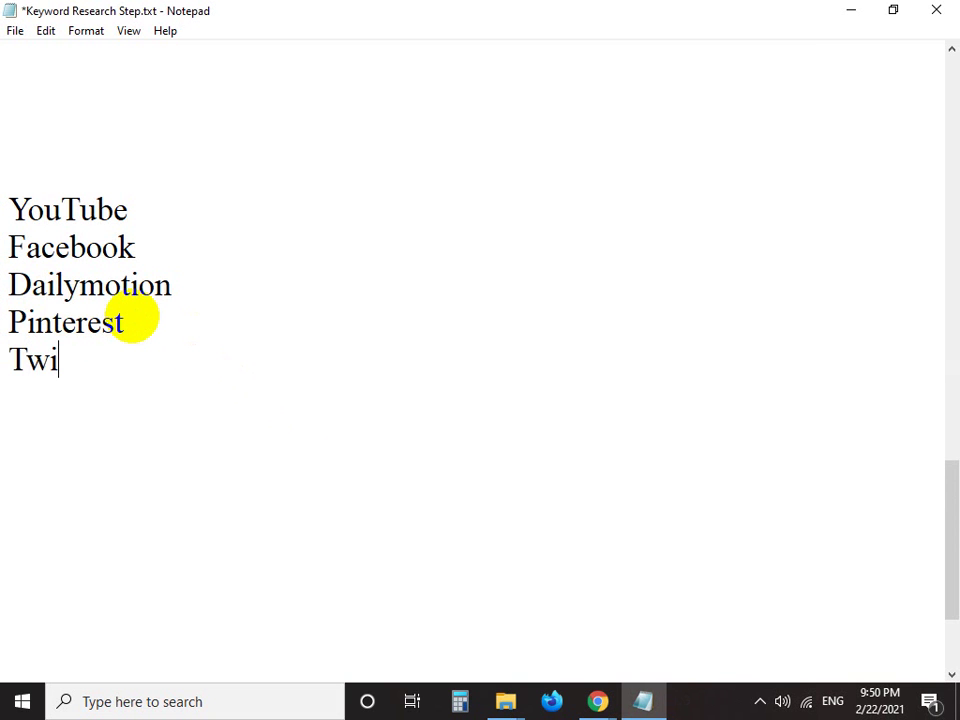
text(tter,)
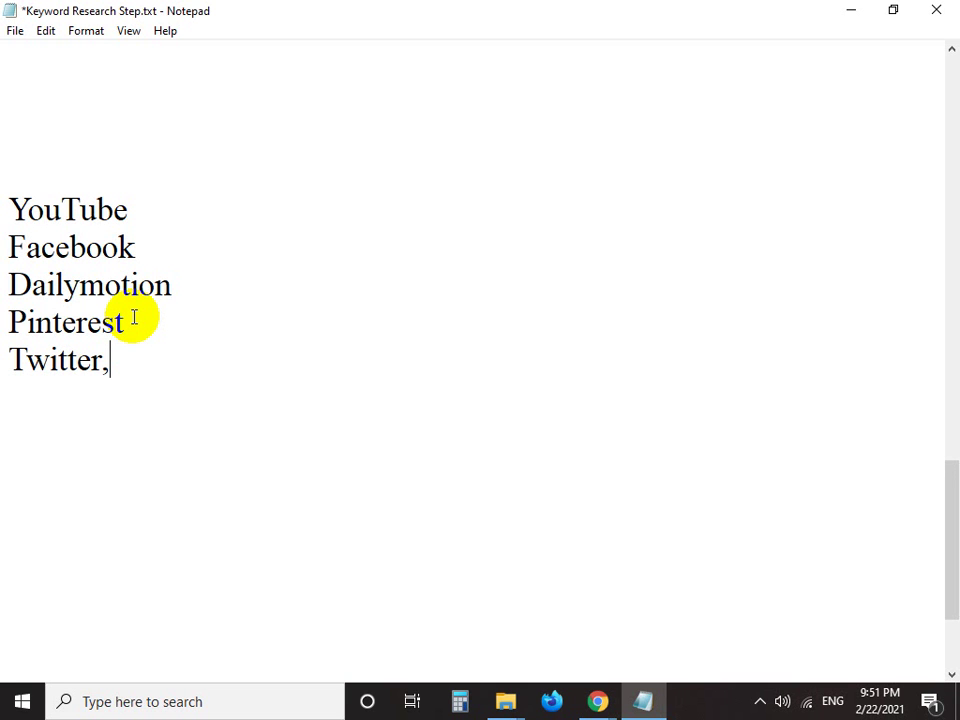
key(BackSpace)
key(BackSpace)
text(r)
key(Return)
key(Return)
text(Text Dc)
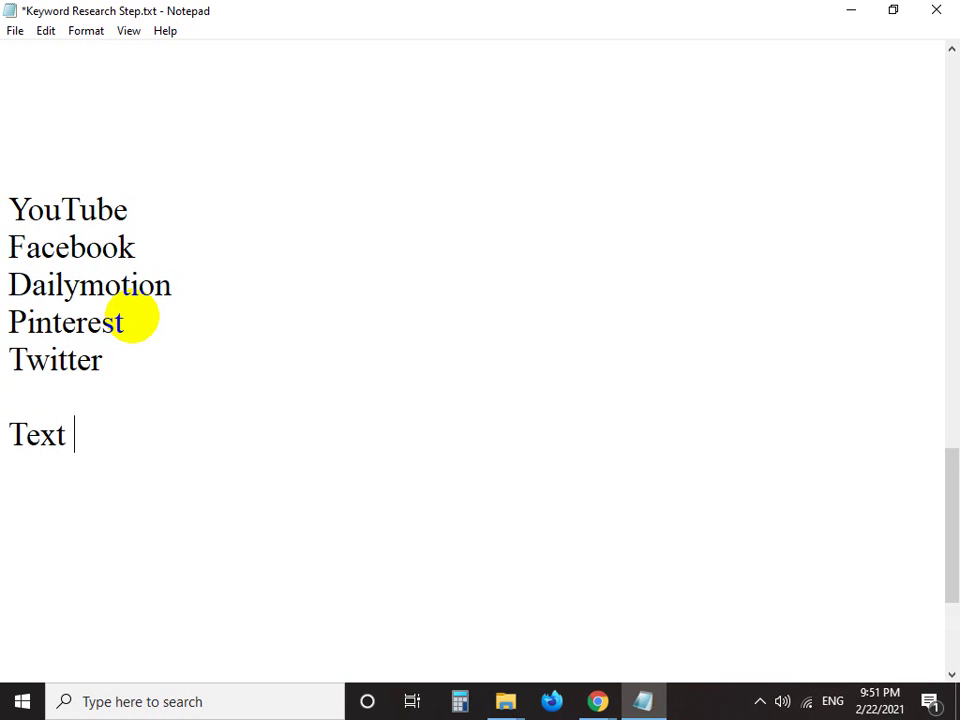
key(BackSpace)
key(BackSpace)
key(BackSpace)
key(BackSpace)
key(BackSpace)
key(BackSpace)
key(BackSpace)
key(BackSpace)
key(BackSpace)
Delete the whole platform list from YouTube to Twitter and save the notes file
key(ctrl+s)
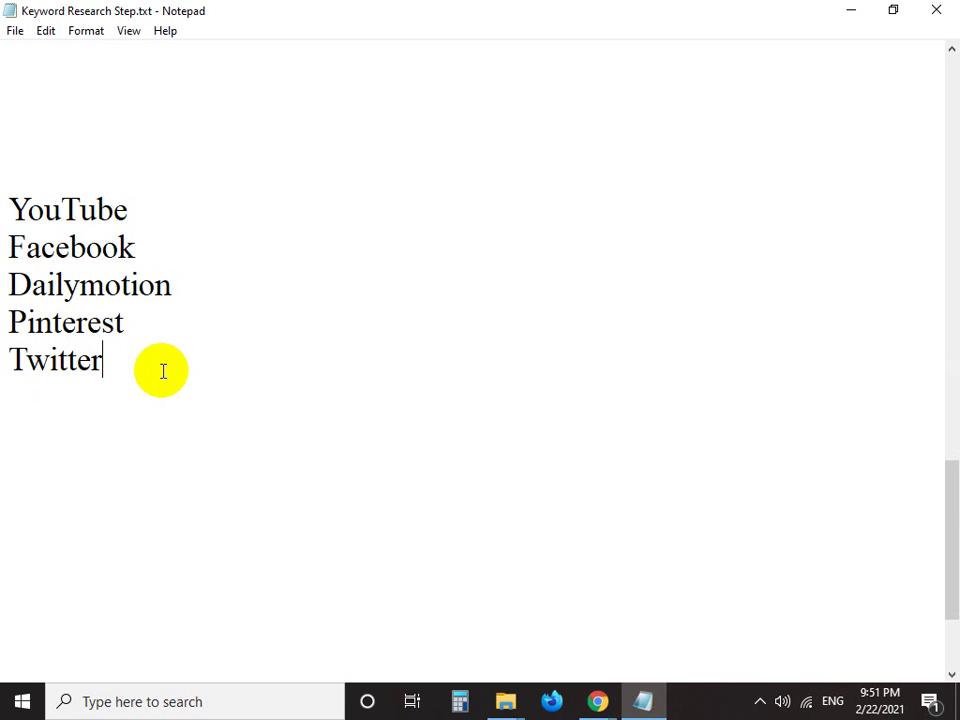
drag(9, 204, 154, 351)
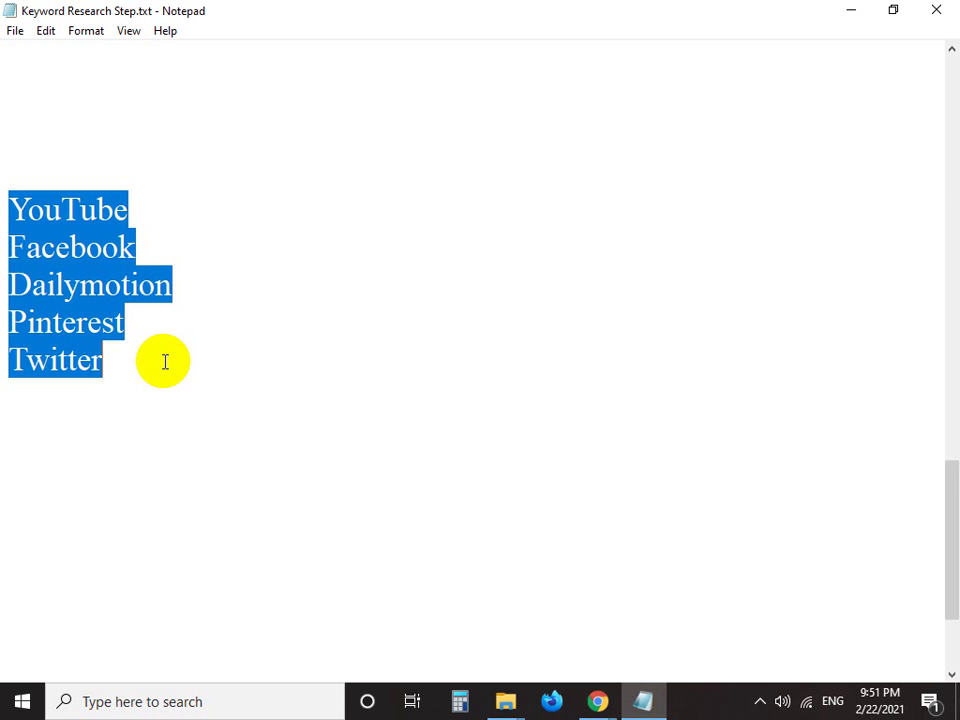
key(BackSpace)
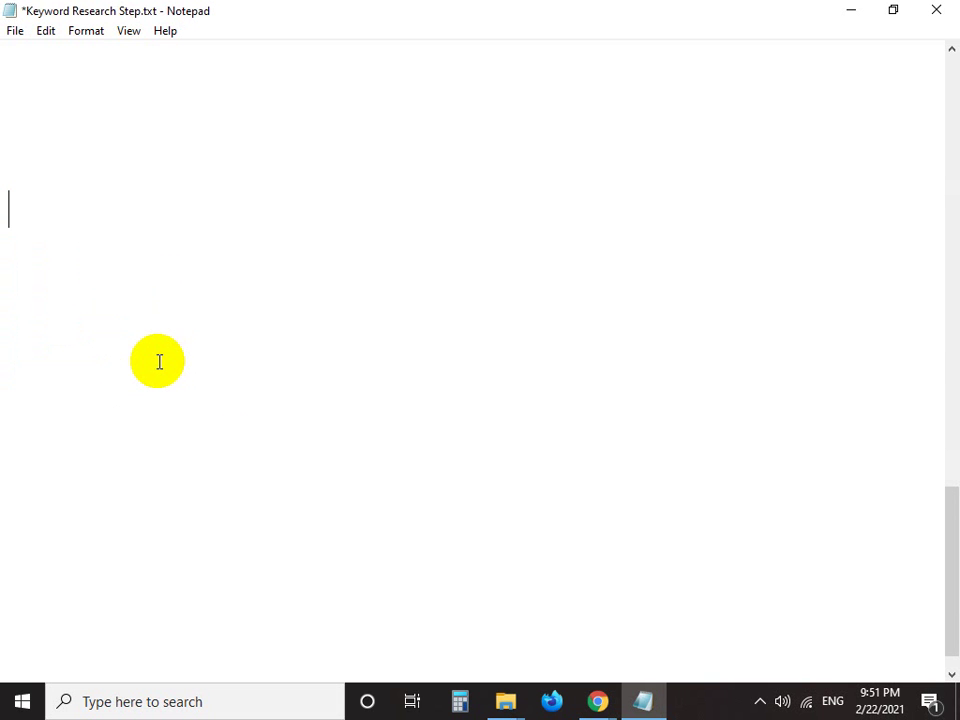
key(ctrl+s)
Switch to the music search results in Chrome and open the Apple Music - Apple listing in a new tab
mouse_move(597, 701)
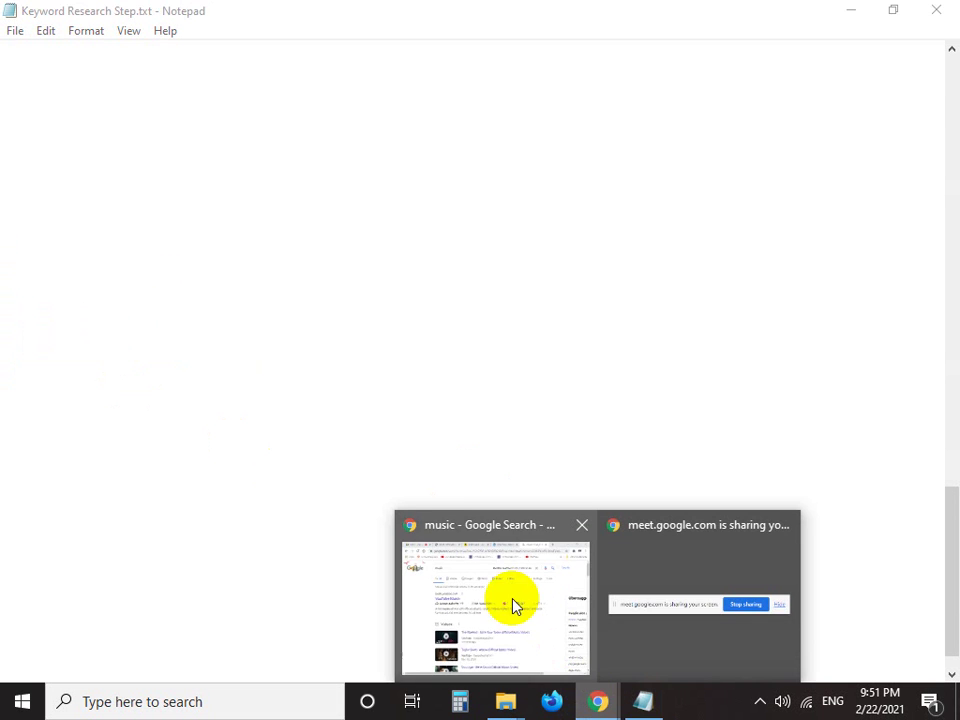
click(505, 598)
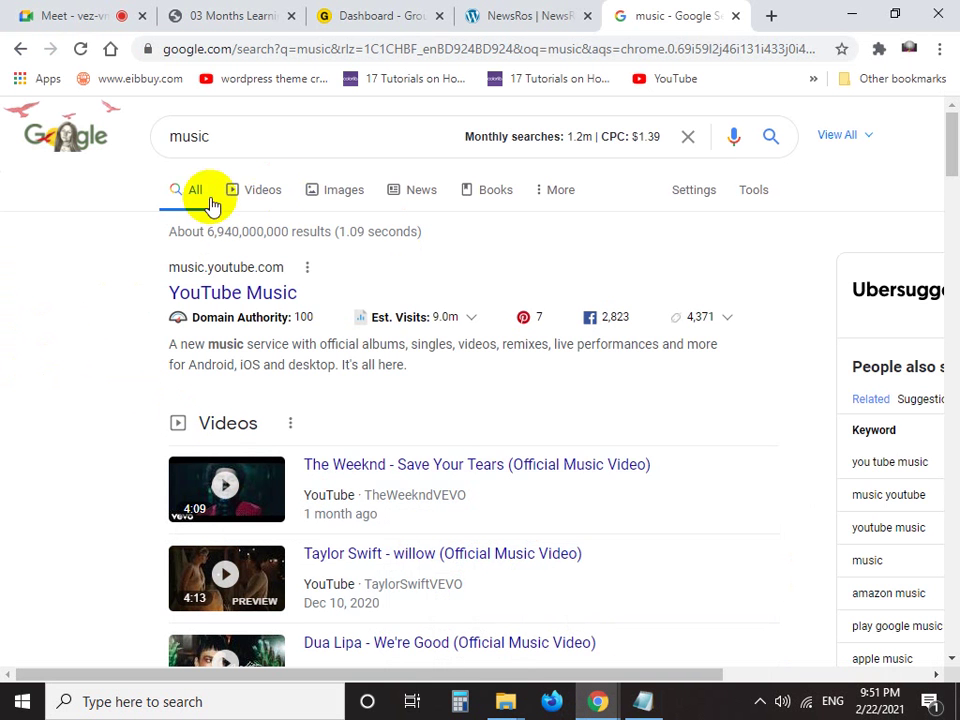
scroll(368, 300, down, 5)
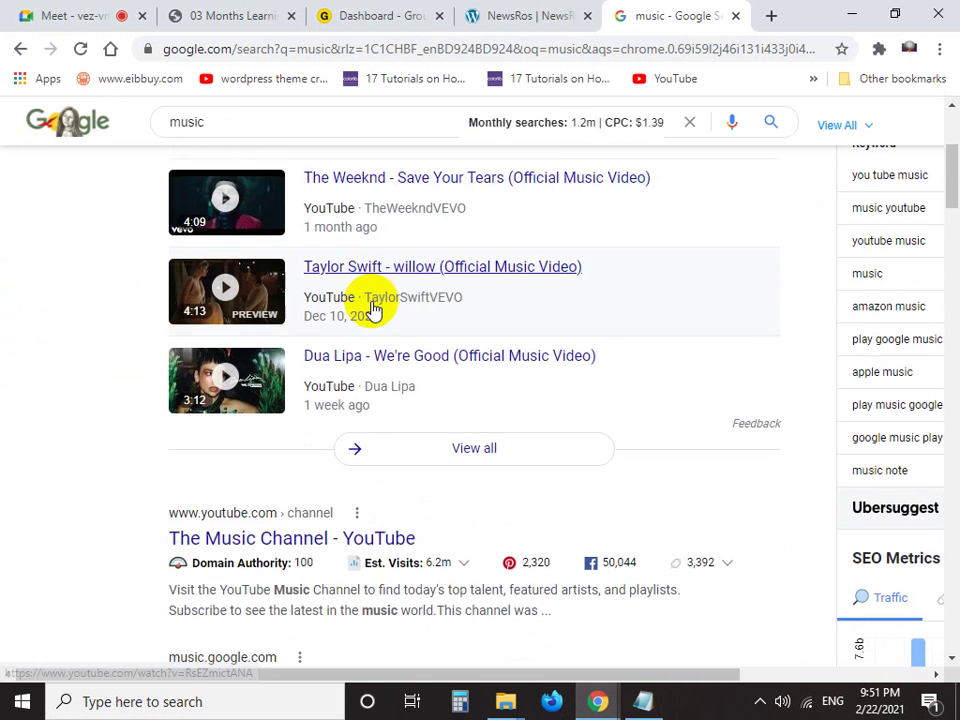
scroll(510, 312, down, 1)
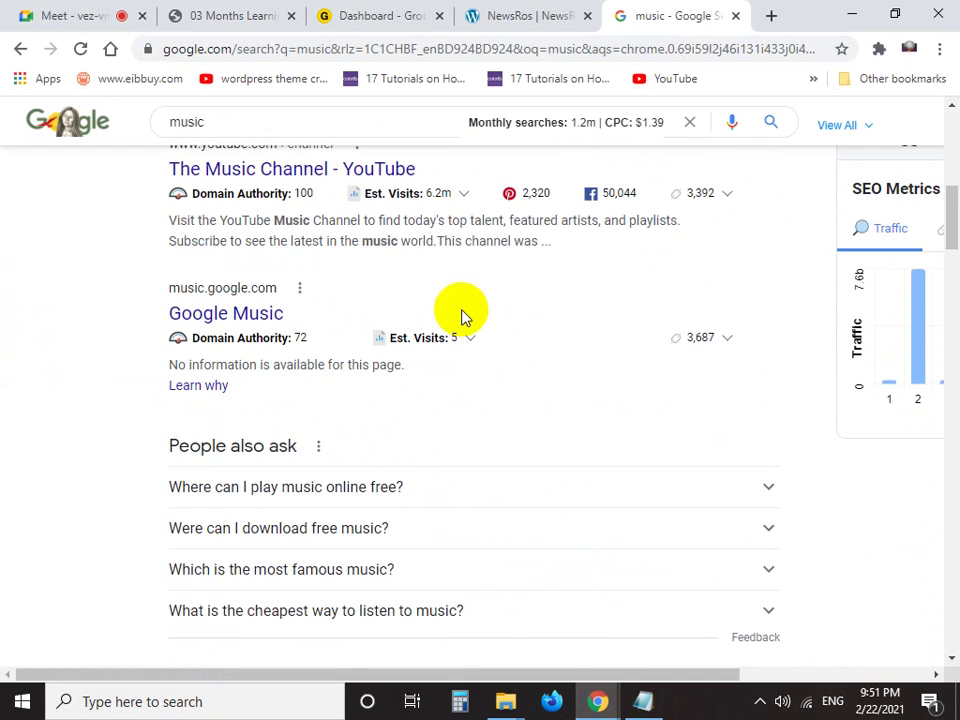
mouse_move(220, 340)
scroll(230, 340, down, 2)
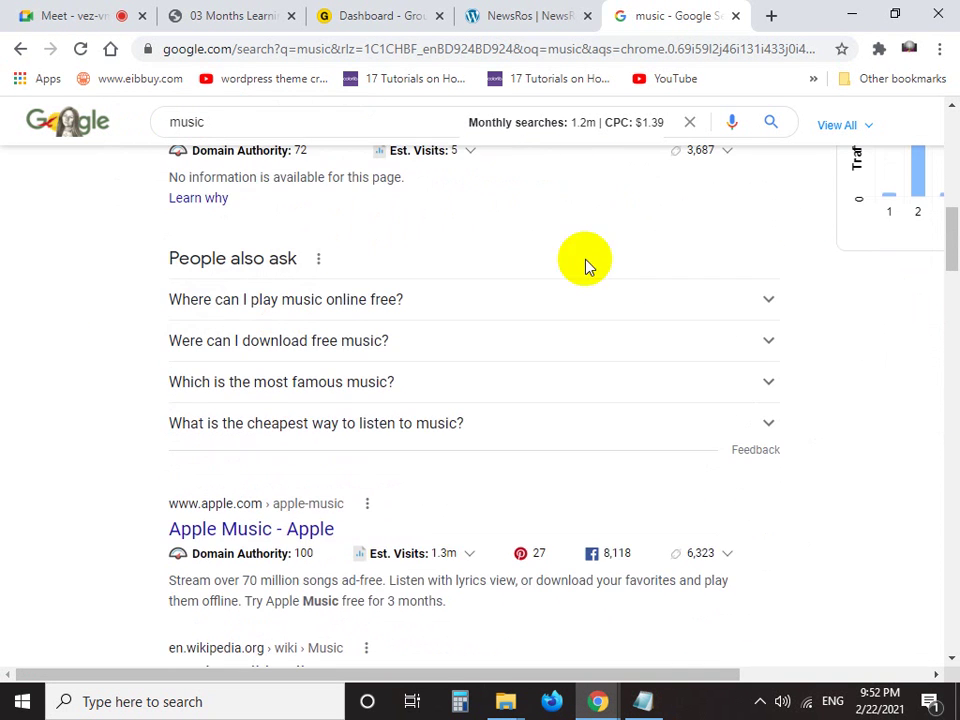
scroll(840, 188, down, 3)
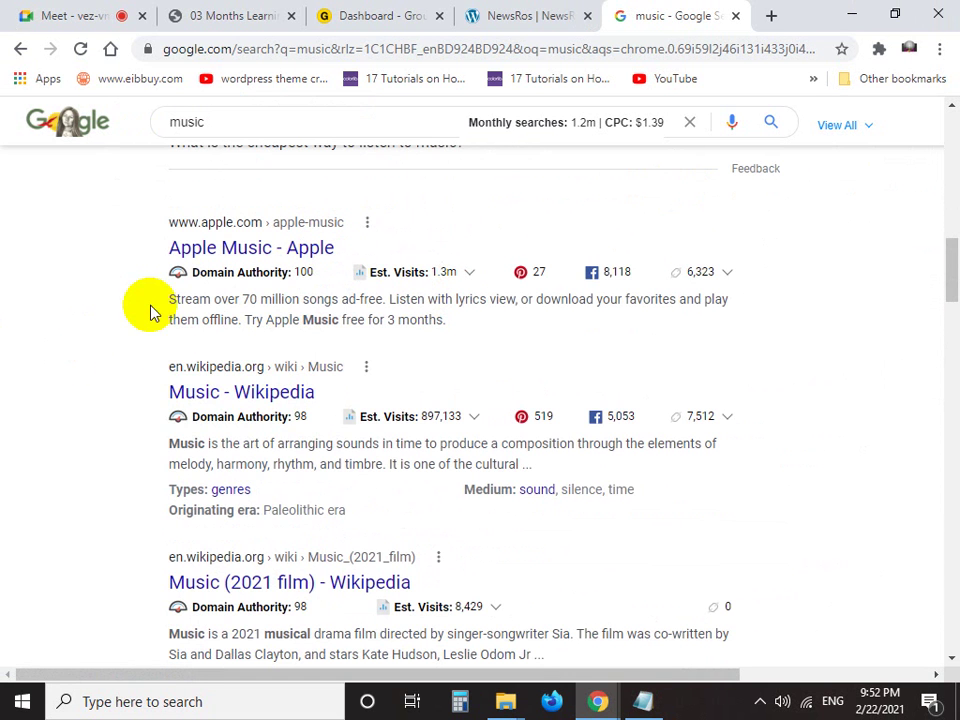
right_click(276, 258)
click(305, 268)
click(675, 12)
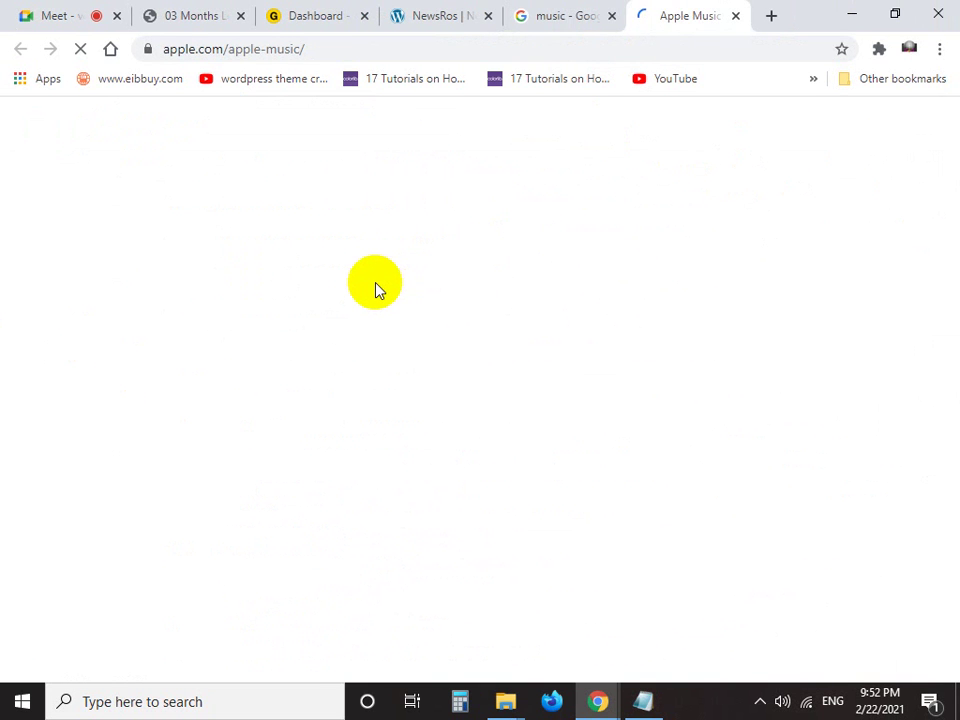
Return to the start of the Notepad notes, highlight the UberSuggest and Collect Link steps in a screen capture, and close it
click(632, 706)
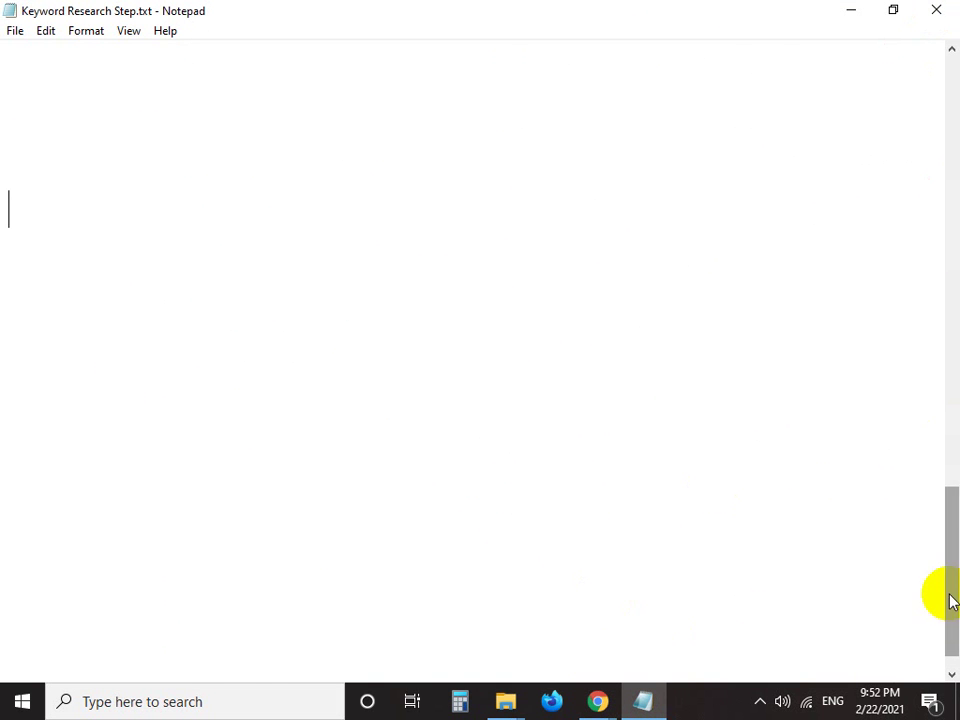
drag(949, 600, 940, 129)
key(Print)
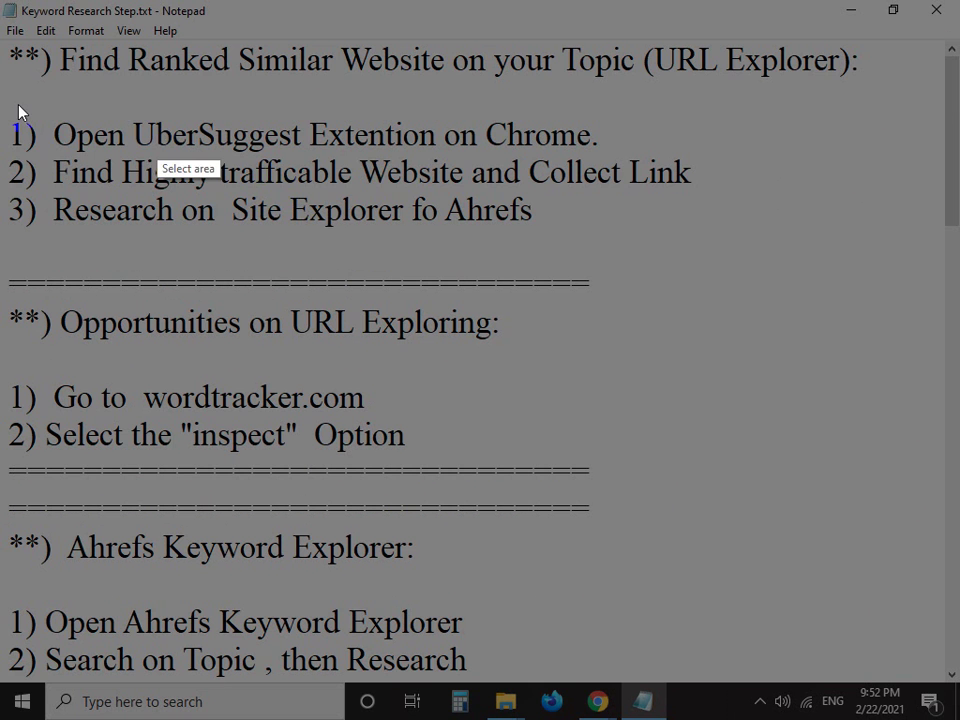
drag(2, 97, 940, 200)
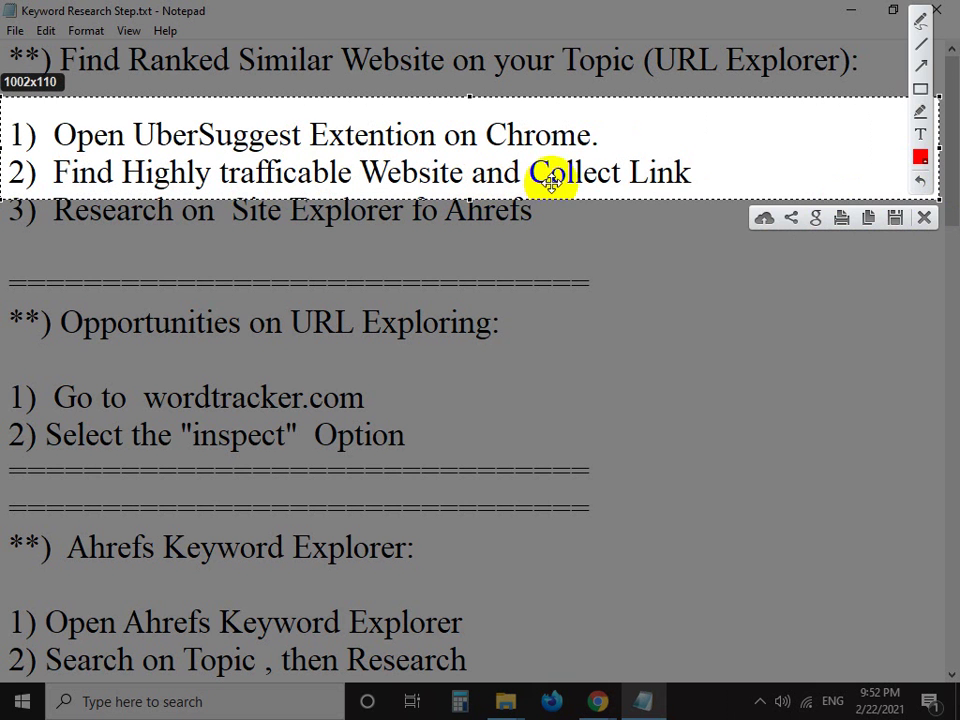
click(924, 217)
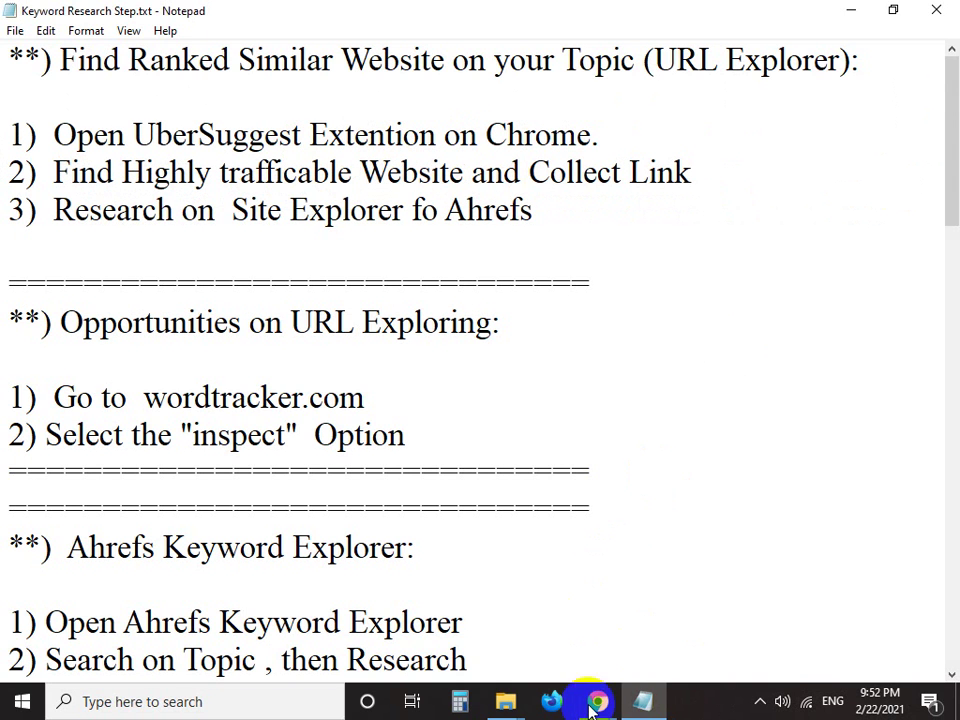
Switch back to Chrome and look over the opening section of the Apple Music page
mouse_move(568, 671)
click(530, 600)
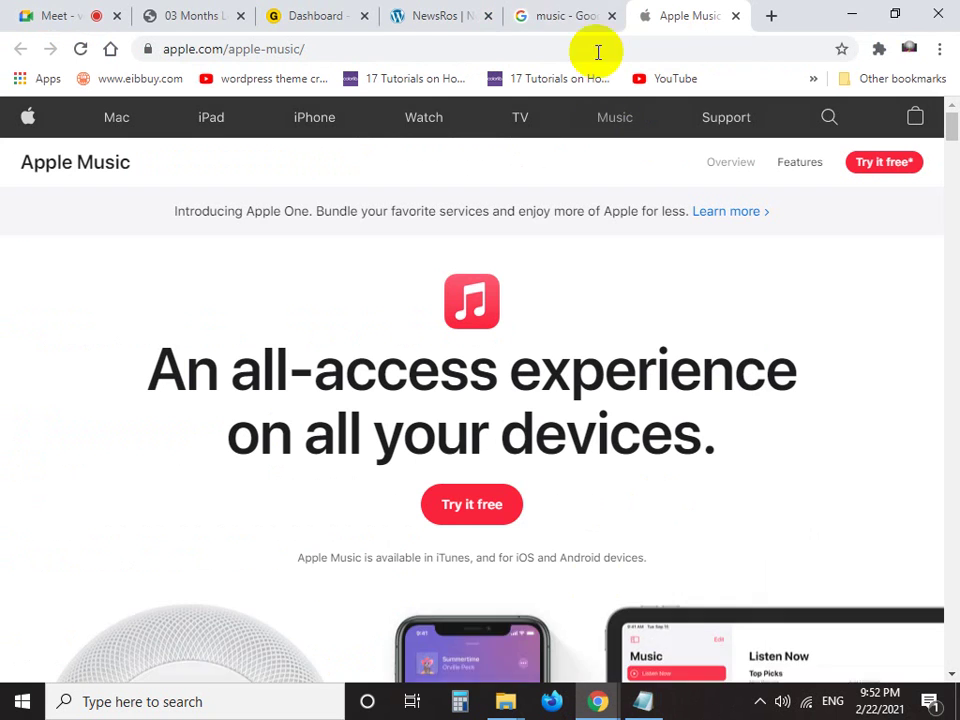
drag(953, 153, 950, 112)
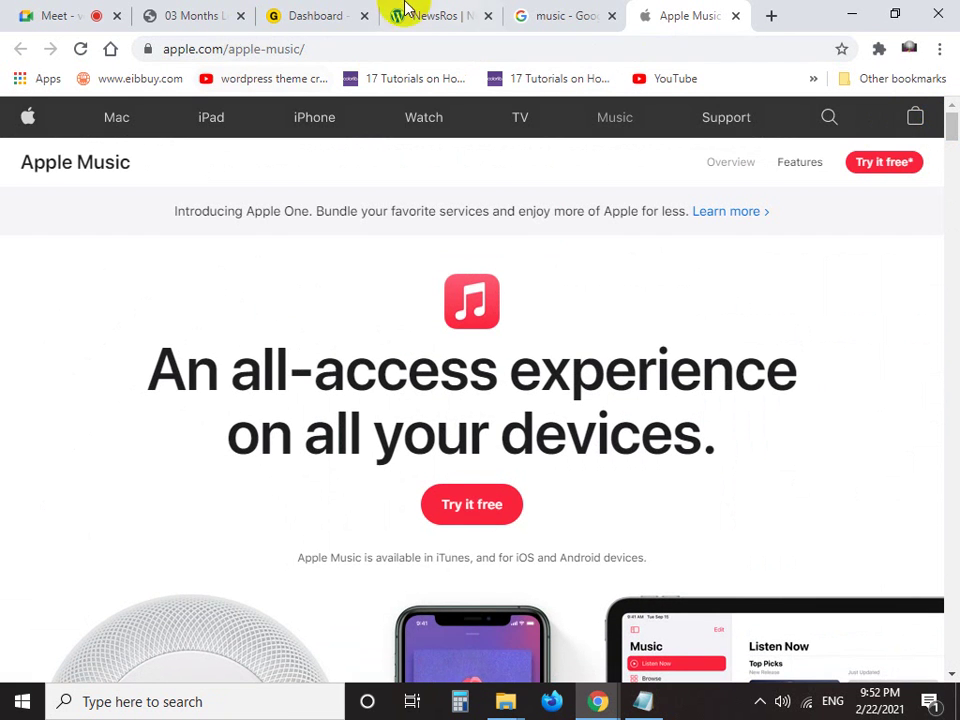
Capture the Apple Music listing in the music results, point two red arrows at its Est. Visits metric, and close the capture
click(545, 15)
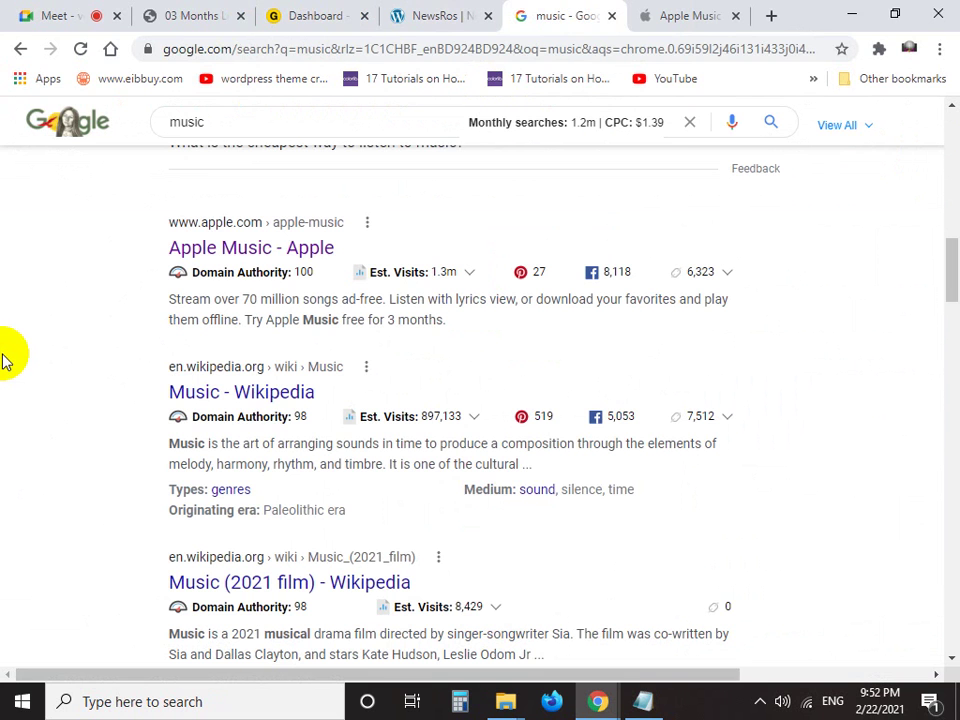
key(Print)
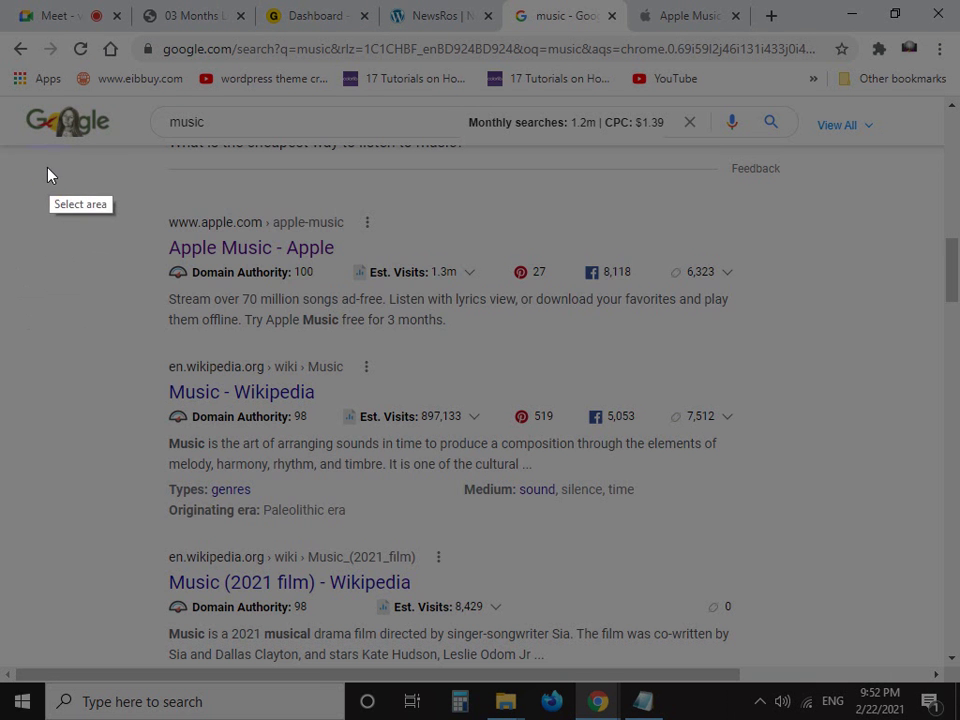
drag(46, 166, 958, 302)
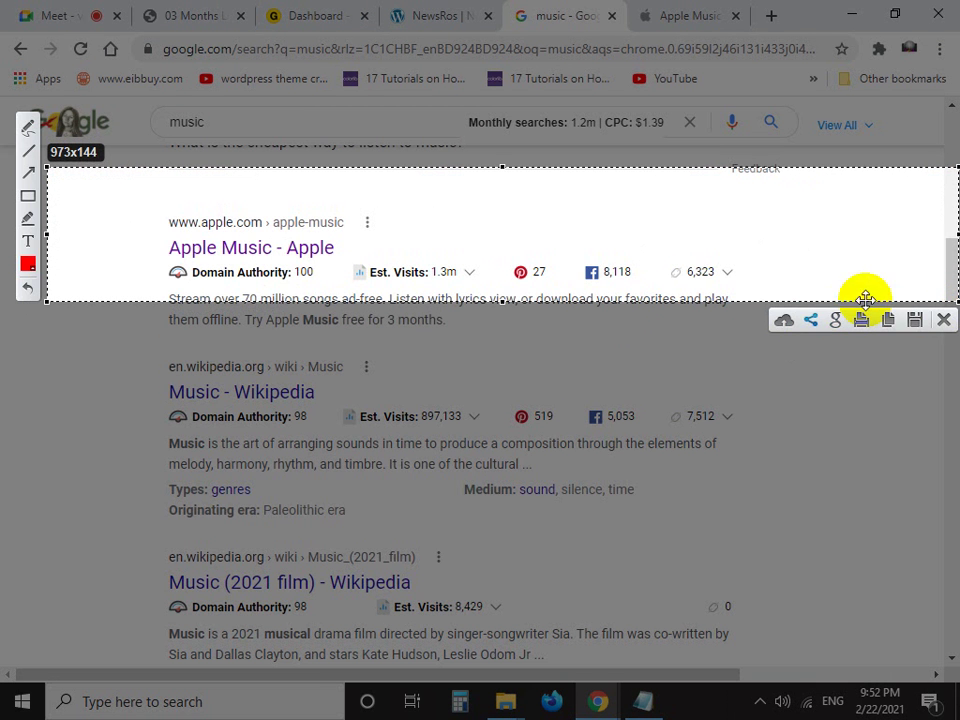
click(28, 172)
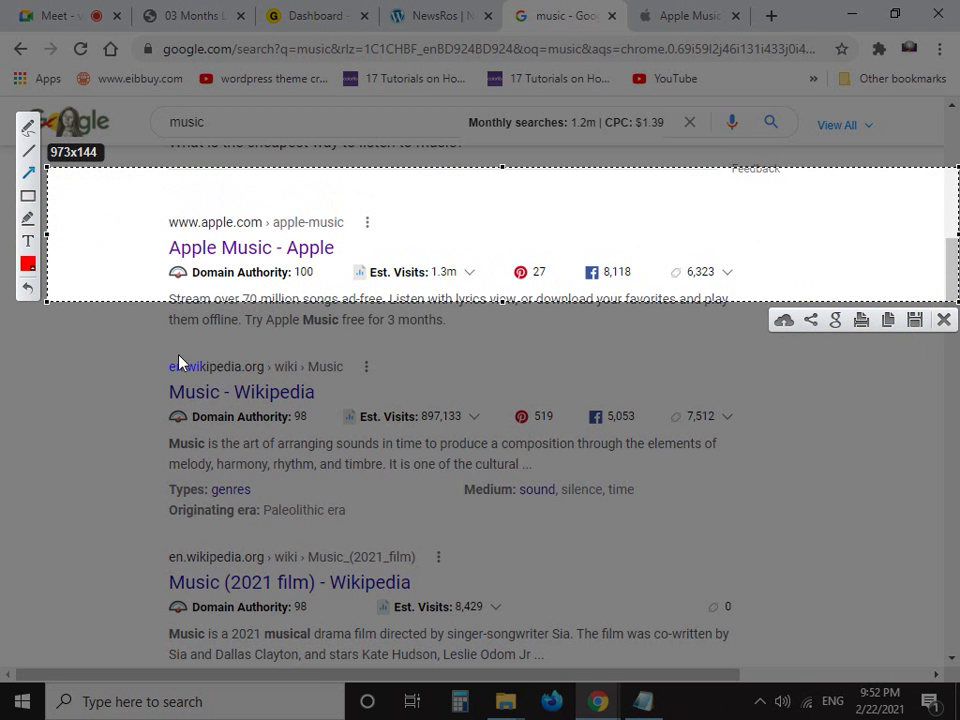
mouse_move(443, 492)
mouse_down()
mouse_move(403, 371)
mouse_move(392, 289)
mouse_up()
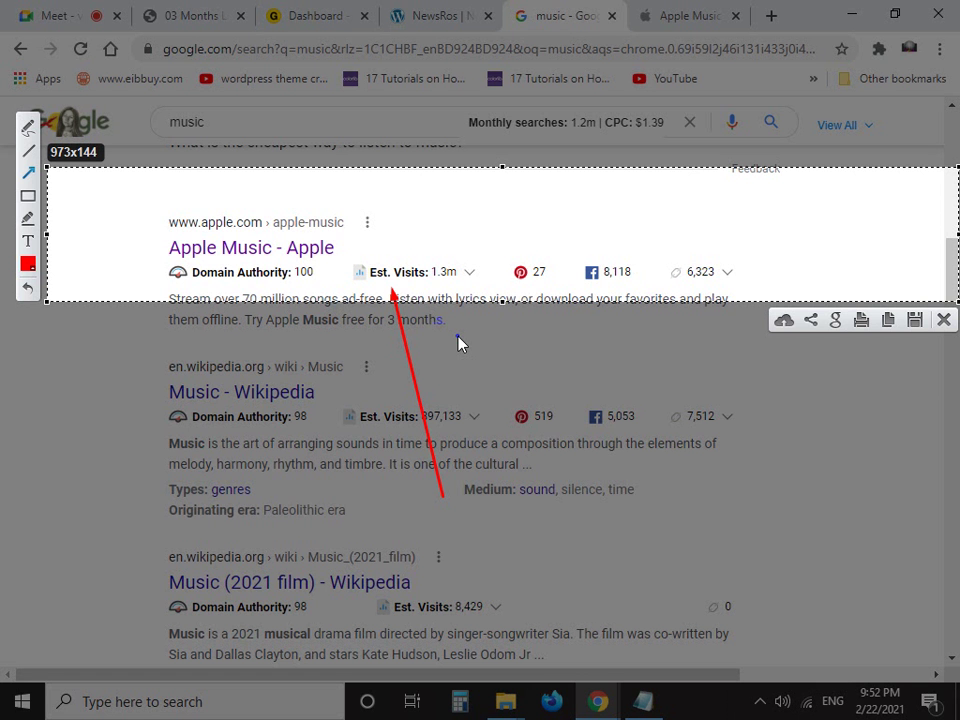
drag(467, 407, 413, 285)
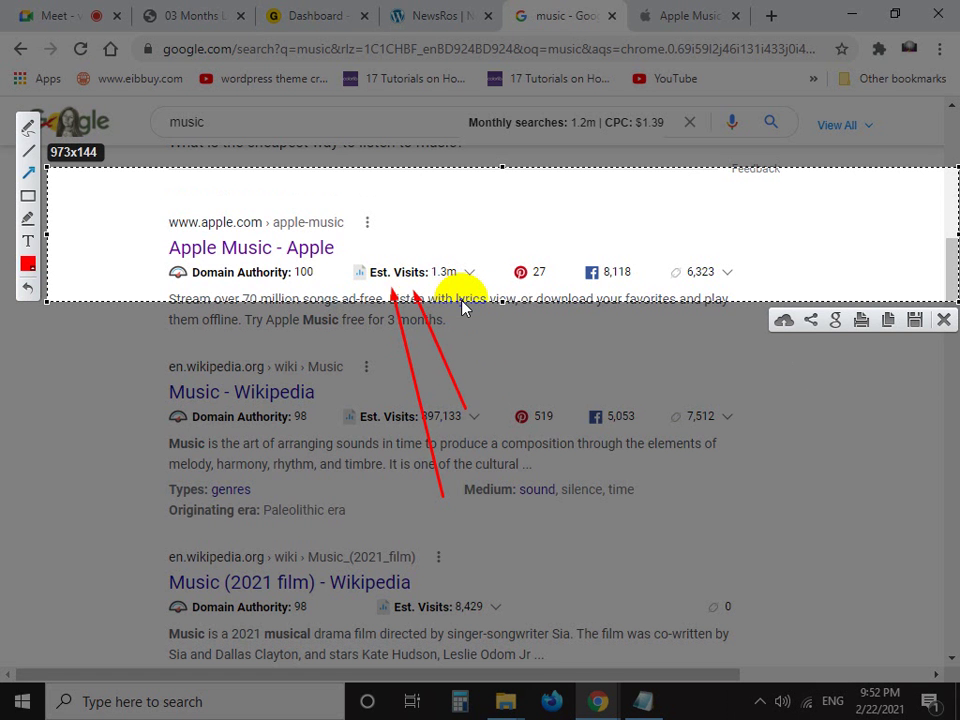
click(943, 319)
Switch to the Apple Music page and copy its web address
click(650, 18)
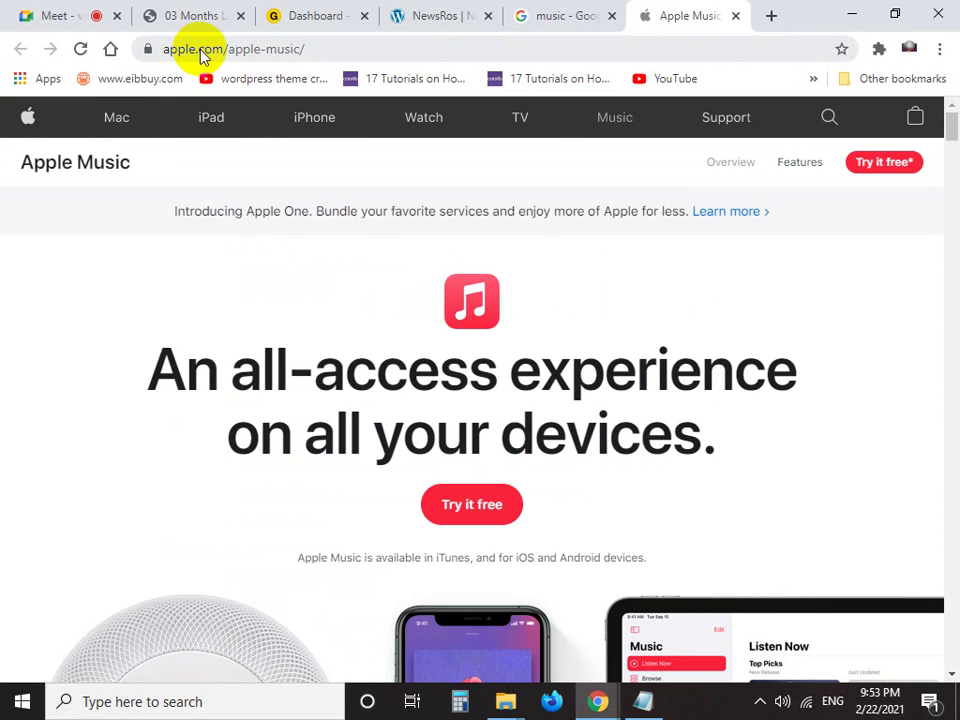
click(204, 51)
right_click(204, 52)
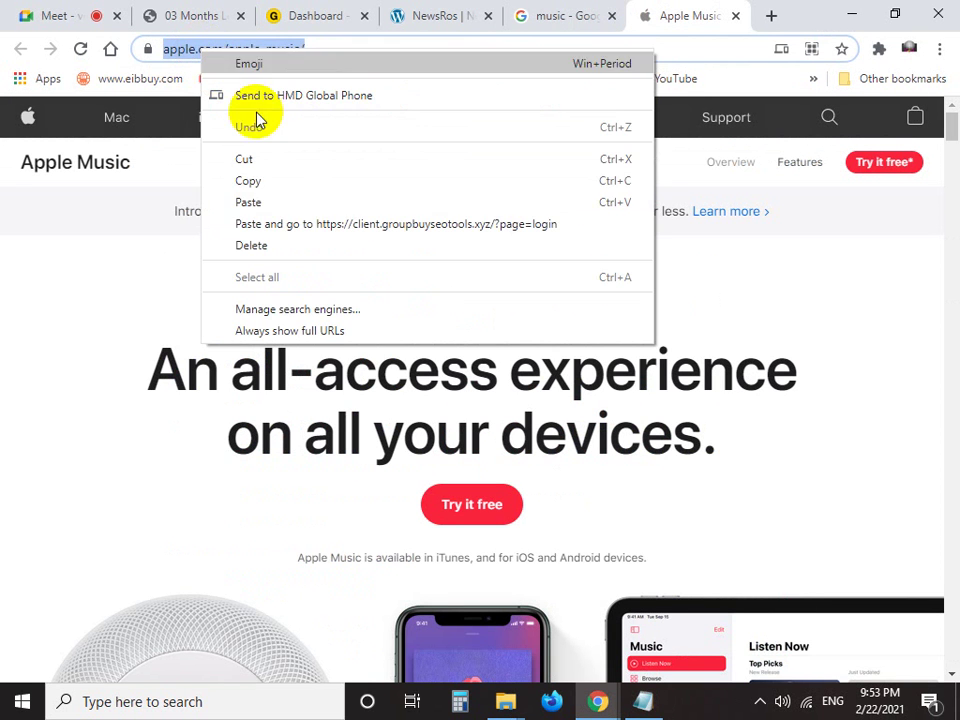
click(262, 182)
click(293, 49)
right_click(296, 49)
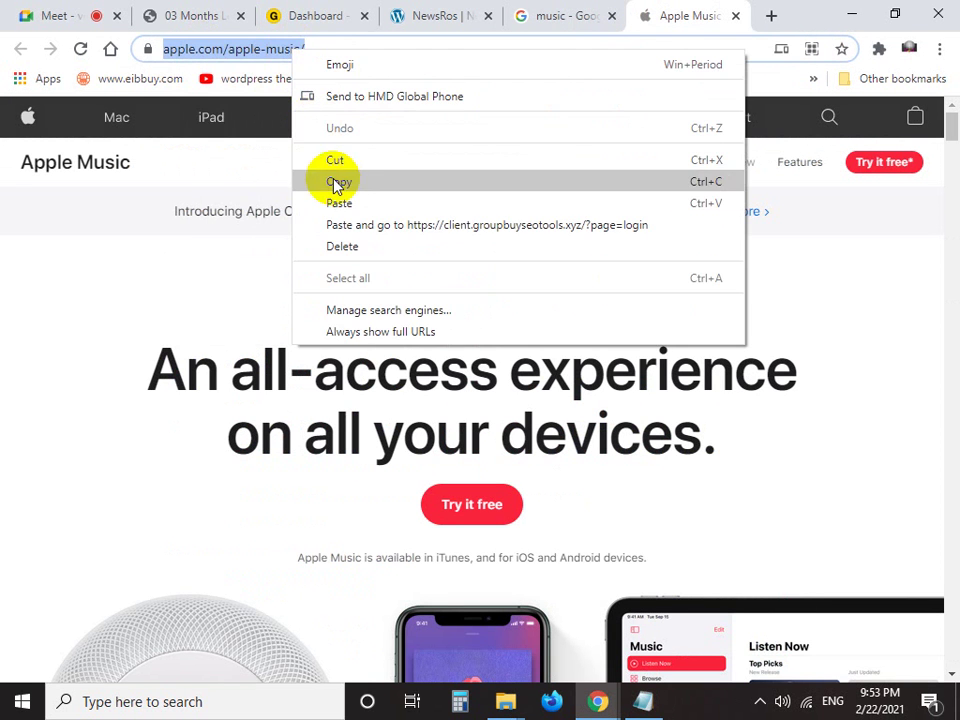
click(336, 183)
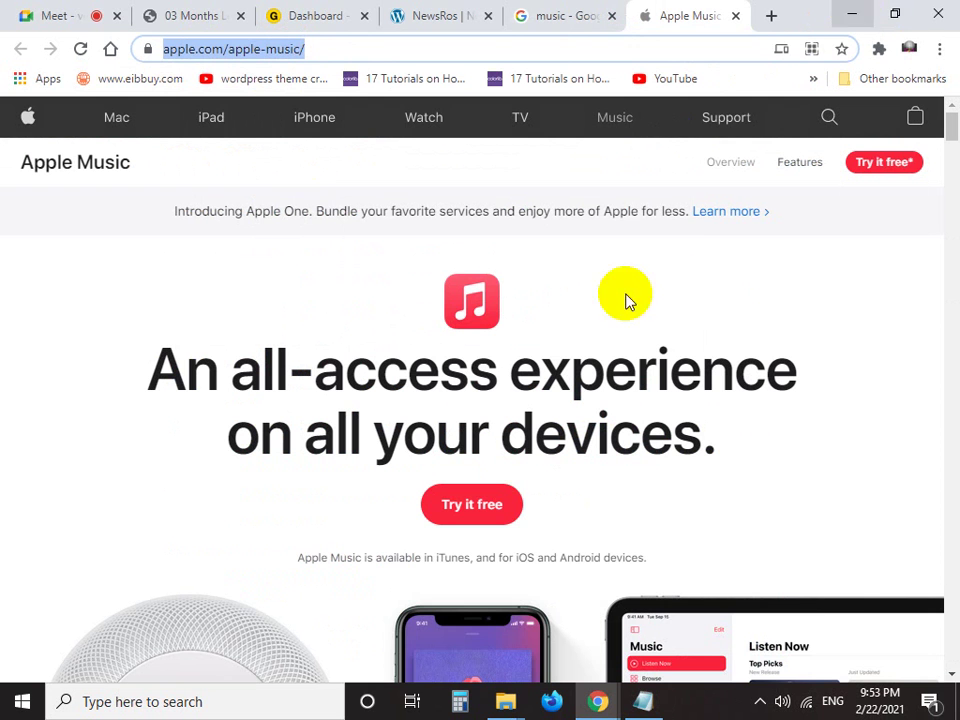
Switch to the NewsRos folder in File Explorer, create a new folder named Keyword in it, and open that folder
mouse_move(508, 703)
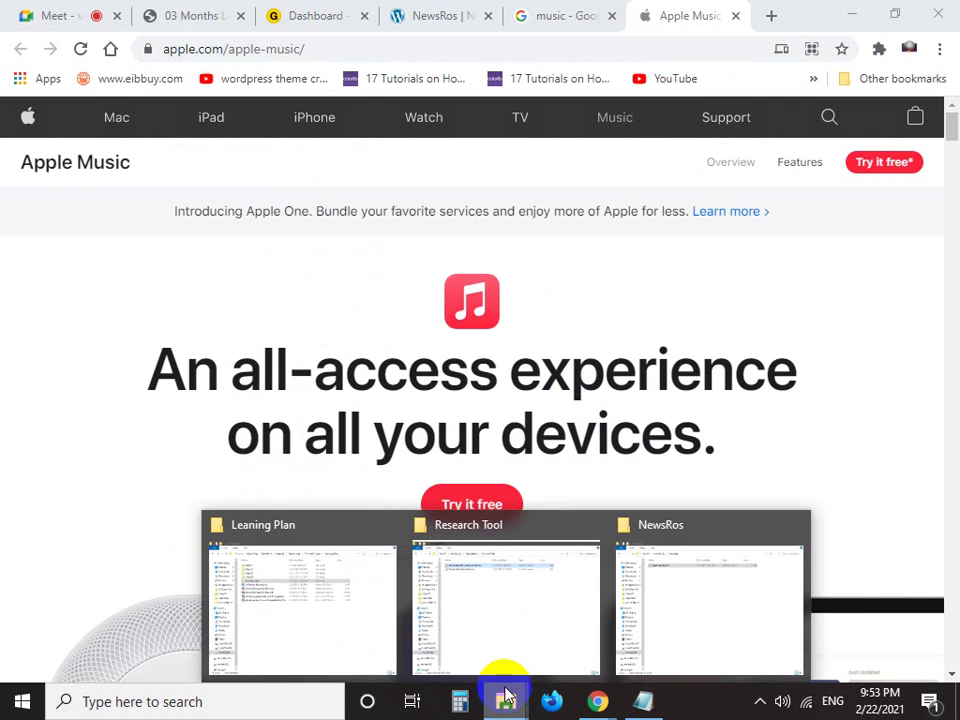
click(639, 626)
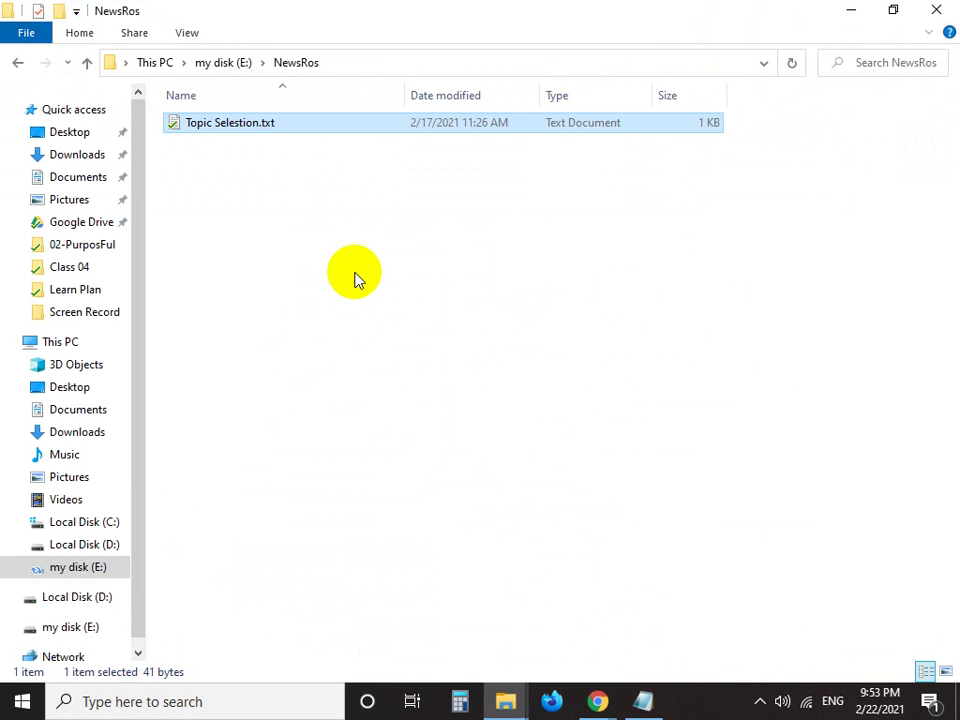
key(ctrl+shift+n)
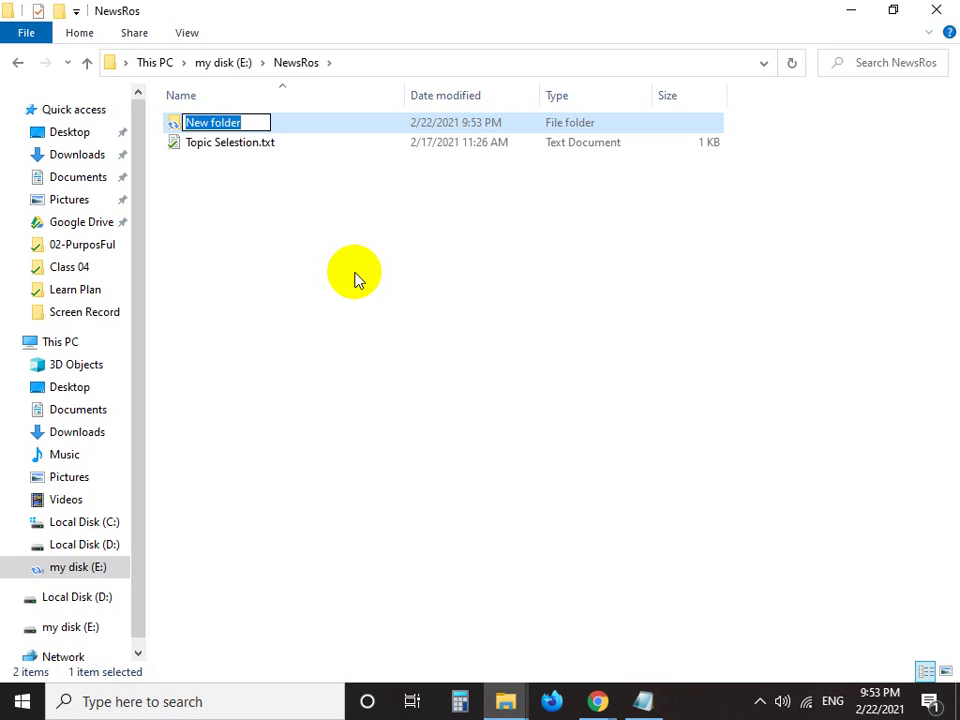
text(Keyword)
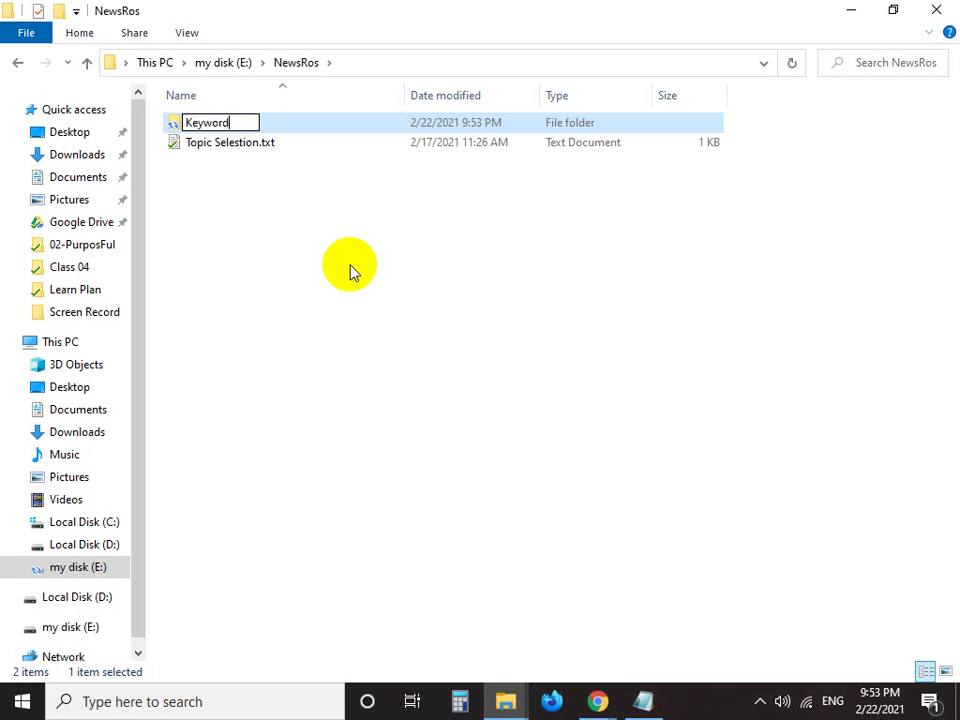
key(Return)
double_click(330, 130)
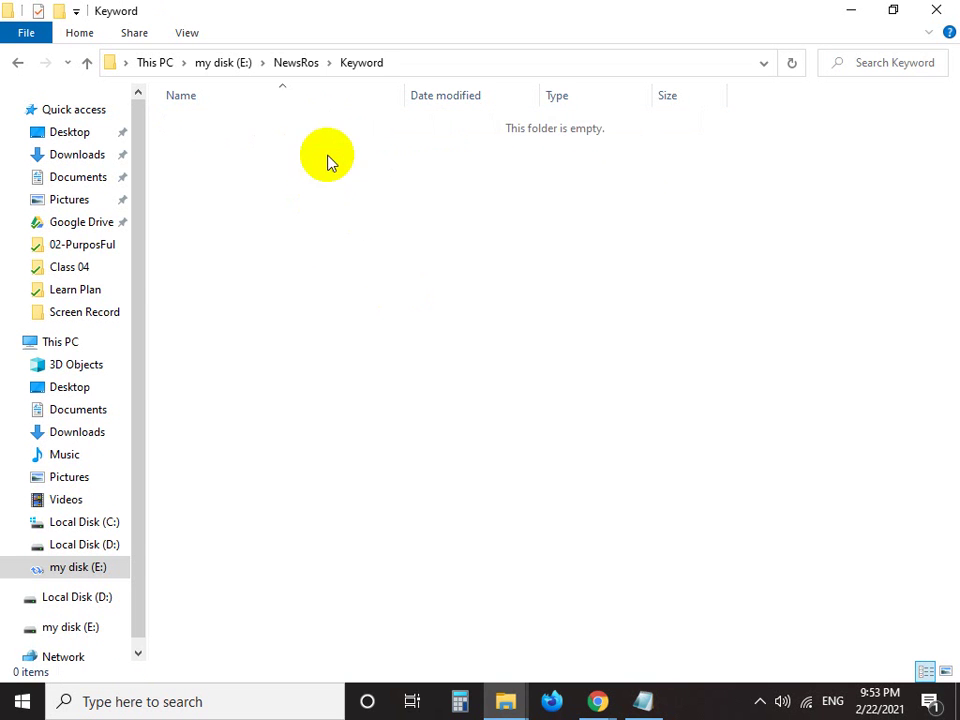
Create a text document named Link.txt in the Keyword folder and open it in Notepad
right_click(318, 209)
mouse_move(365, 517)
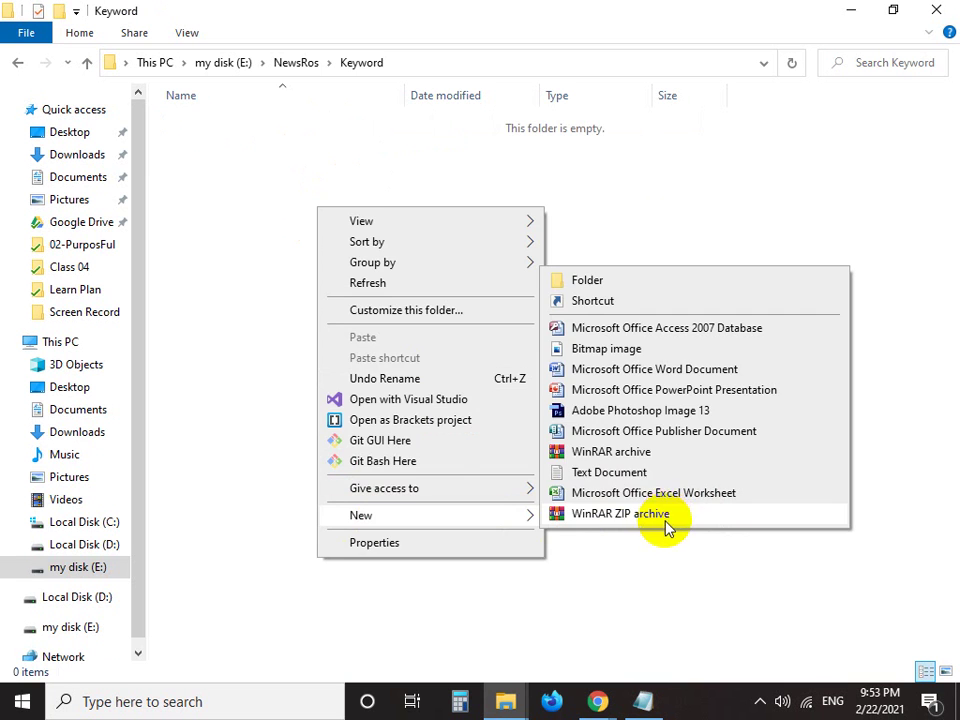
click(592, 473)
text(Link)
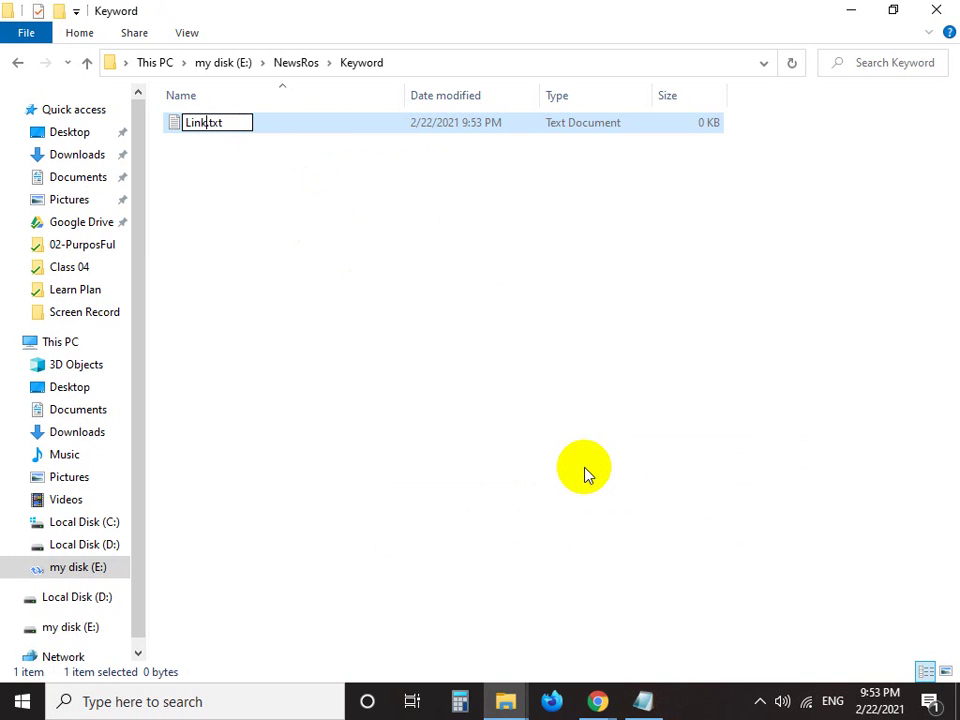
key(Return)
click(277, 126)
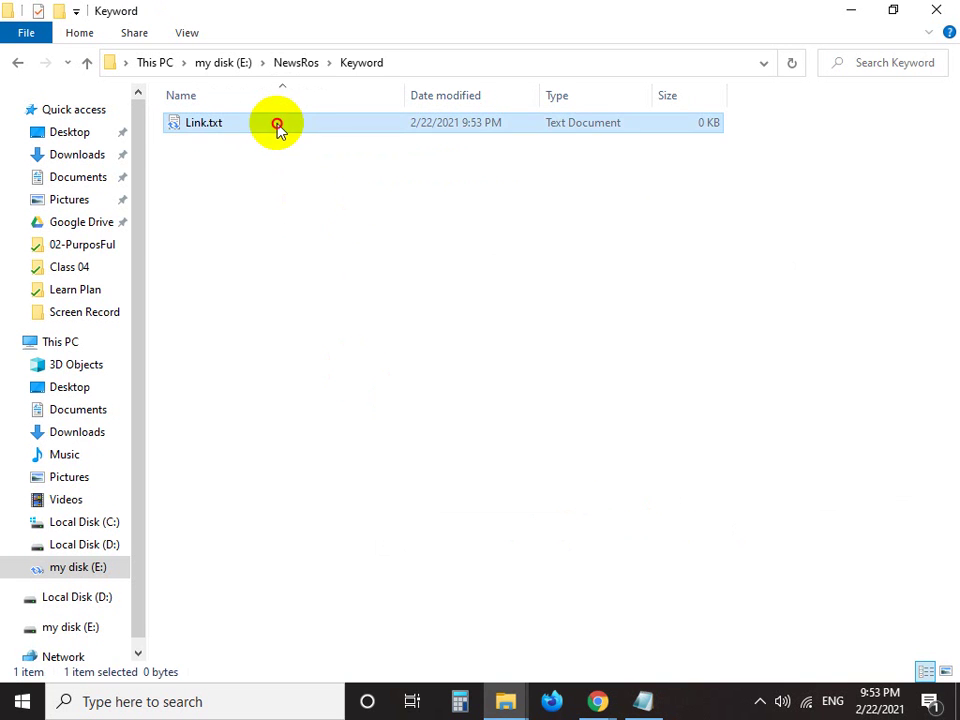
double_click(277, 126)
click(800, 379)
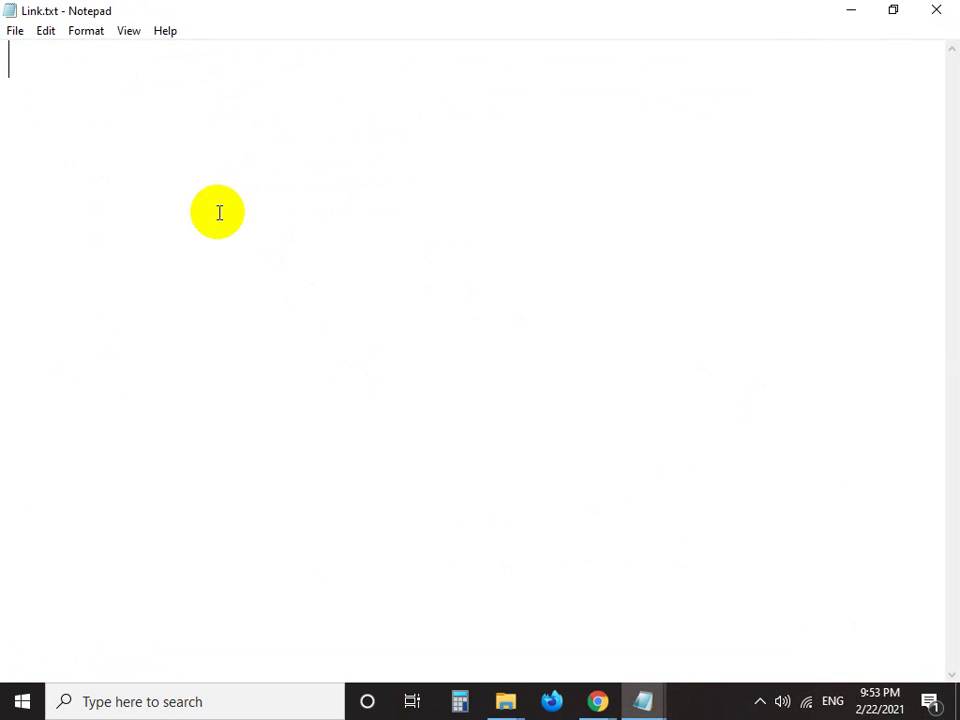
Paste the copied Apple Music link into Link.txt, leave a blank line below it, and save the file
key(ctrl+v)
key(Return)
key(Return)
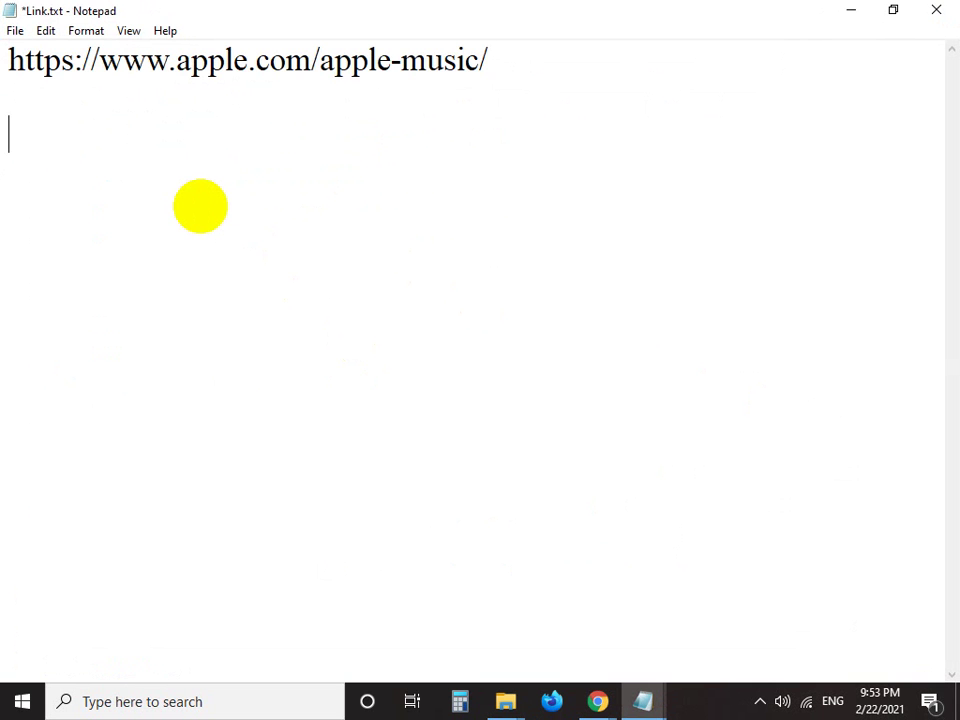
key(ctrl+s)
Return to the music search results in Chrome and open the "inspiration is everything | Music.com" listing in a new tab
click(598, 703)
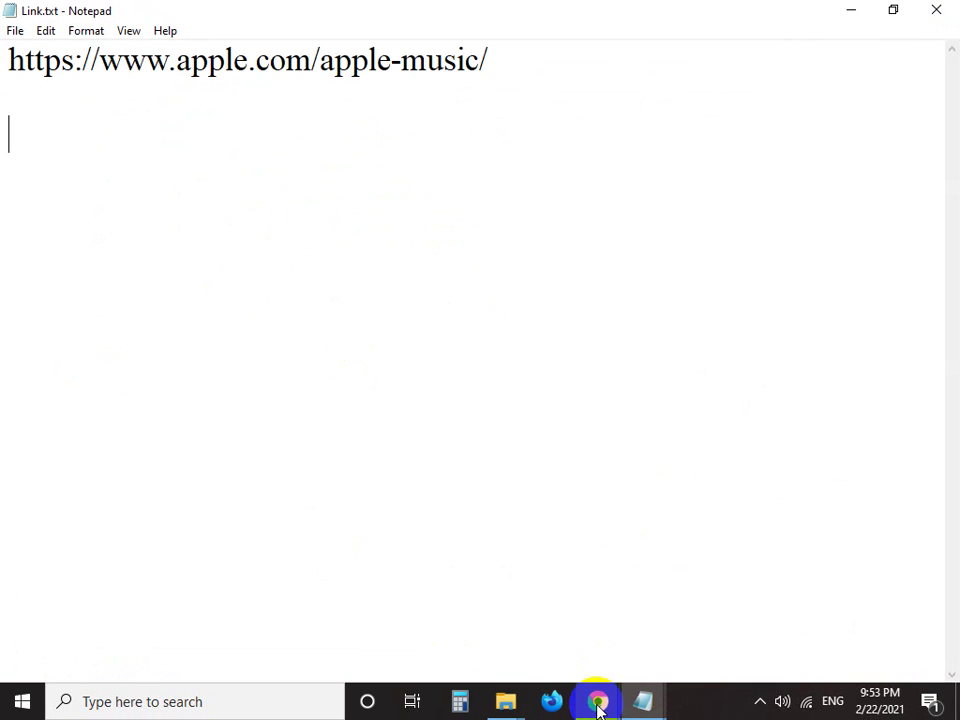
click(514, 640)
click(595, 12)
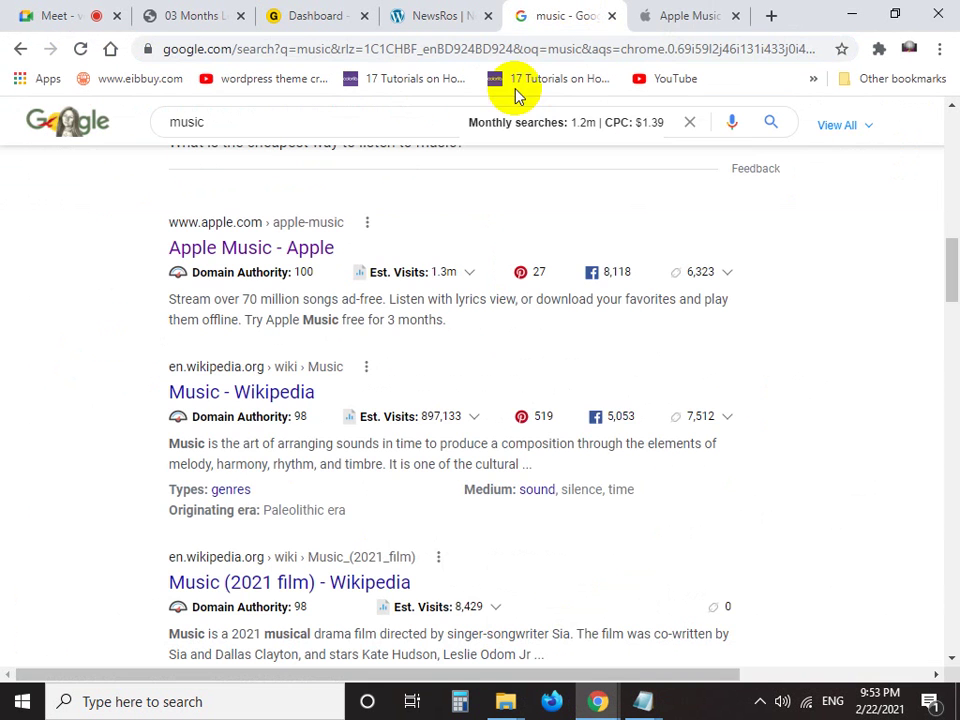
scroll(100, 450, down, 2)
mouse_move(150, 338)
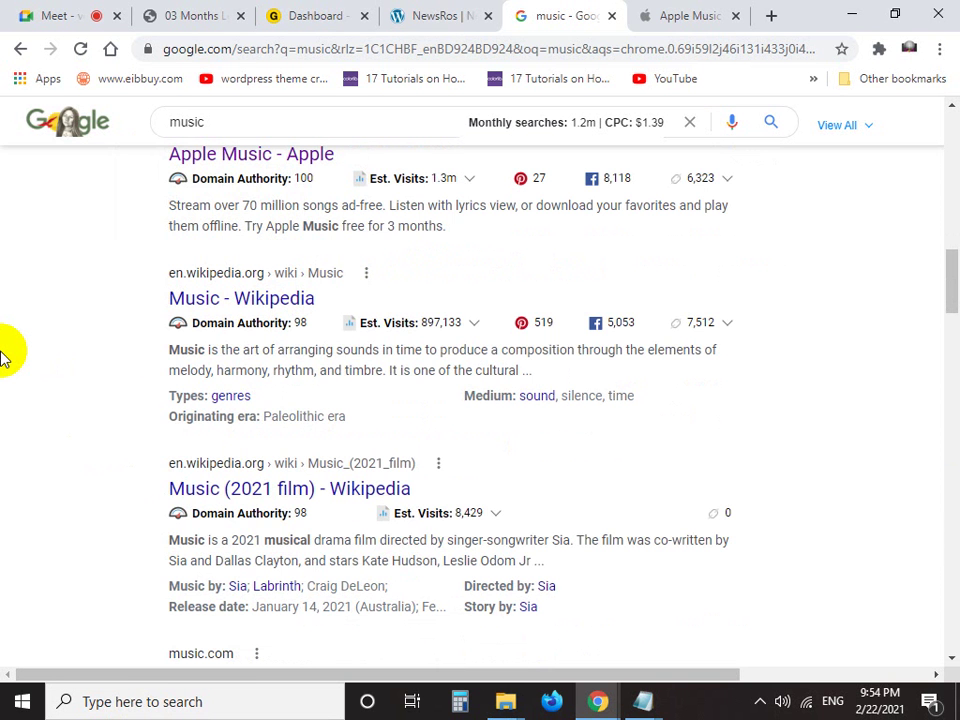
scroll(3, 355, down, 2)
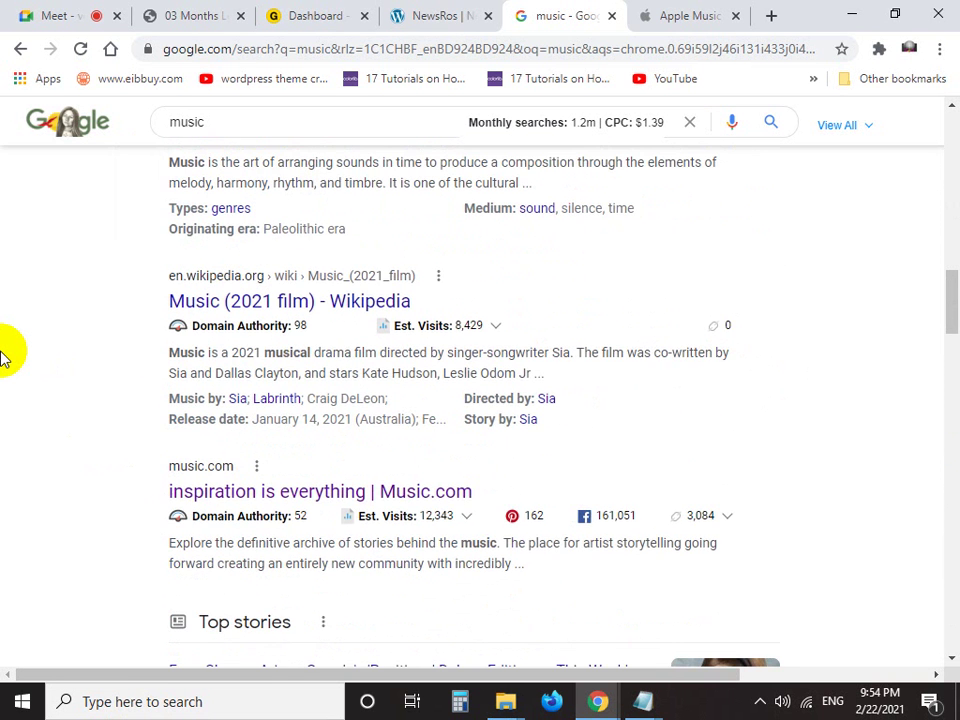
scroll(3, 355, down, 2)
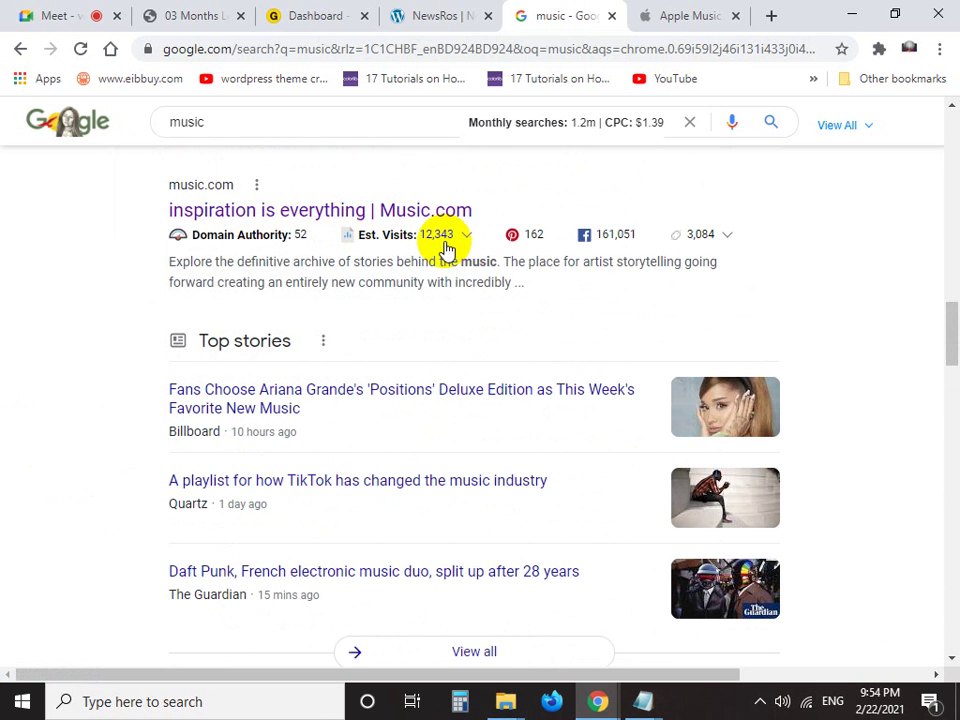
scroll(437, 248, up, 1)
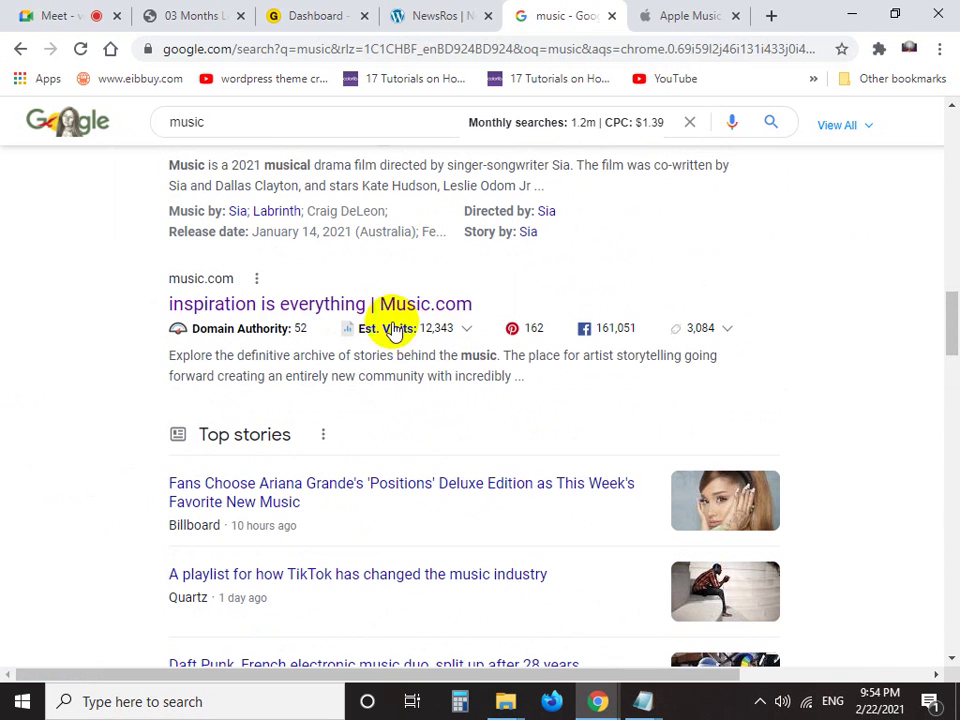
right_click(360, 303)
click(400, 315)
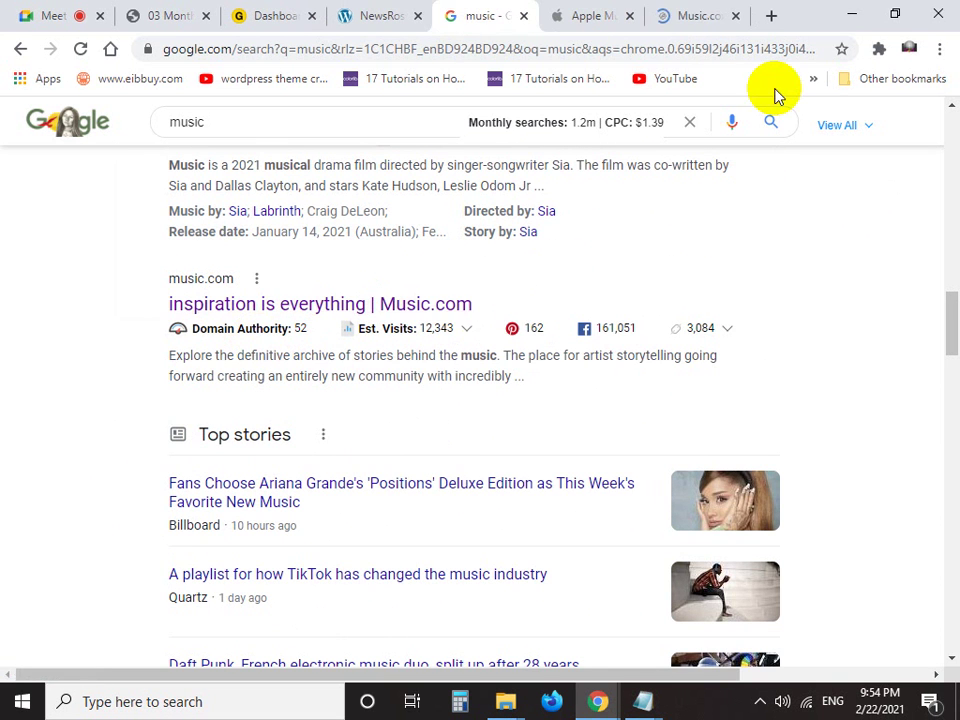
Copy the Music.com page's web address and close its tab
click(683, 12)
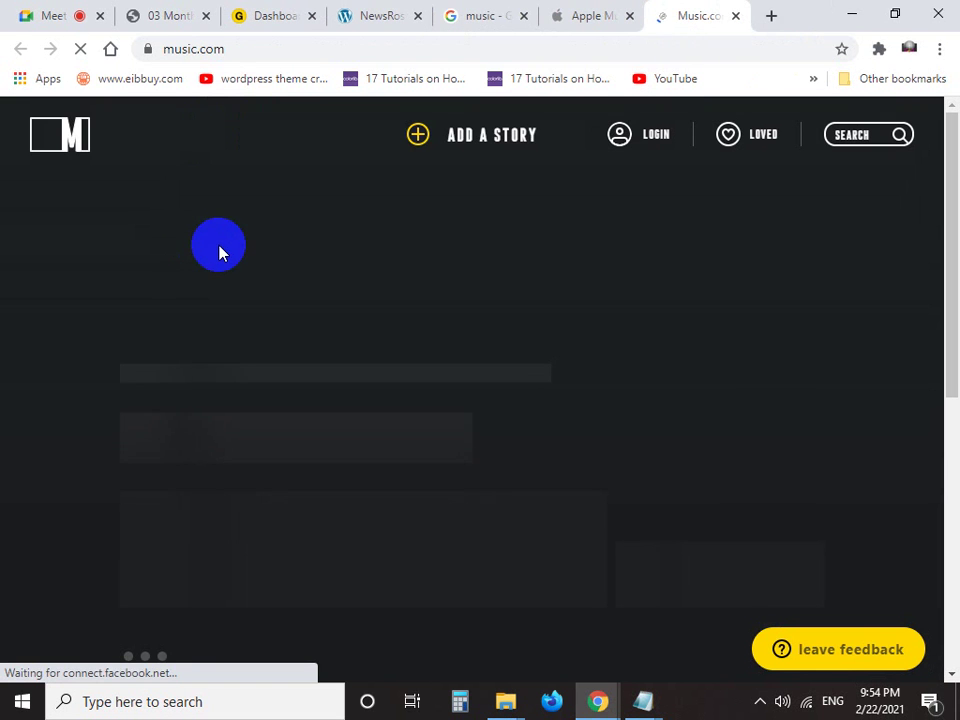
click(178, 48)
right_click(189, 52)
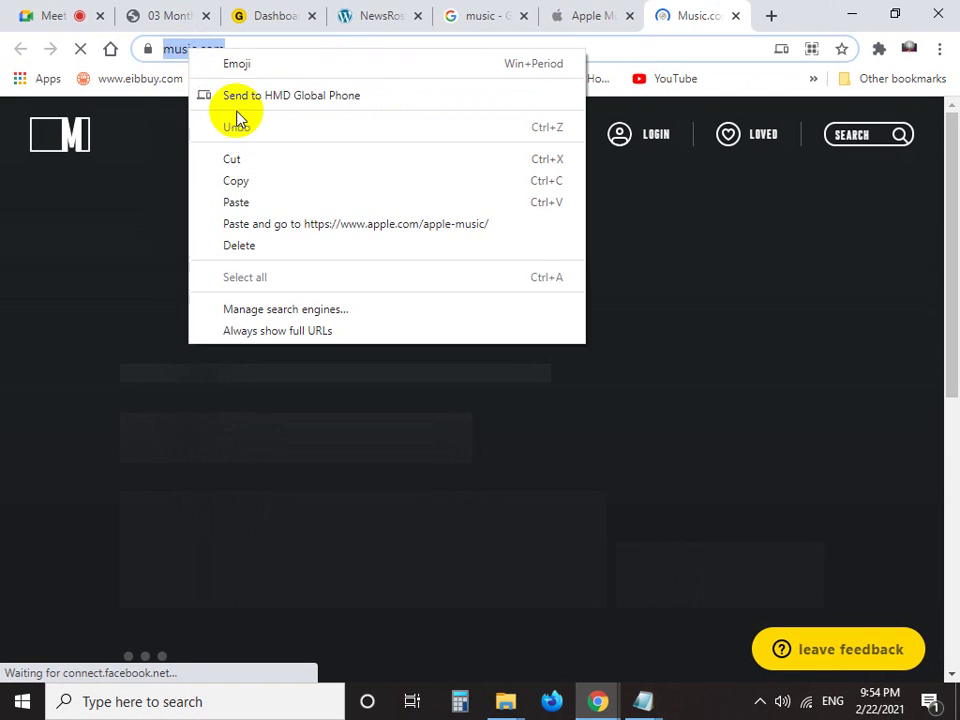
click(285, 183)
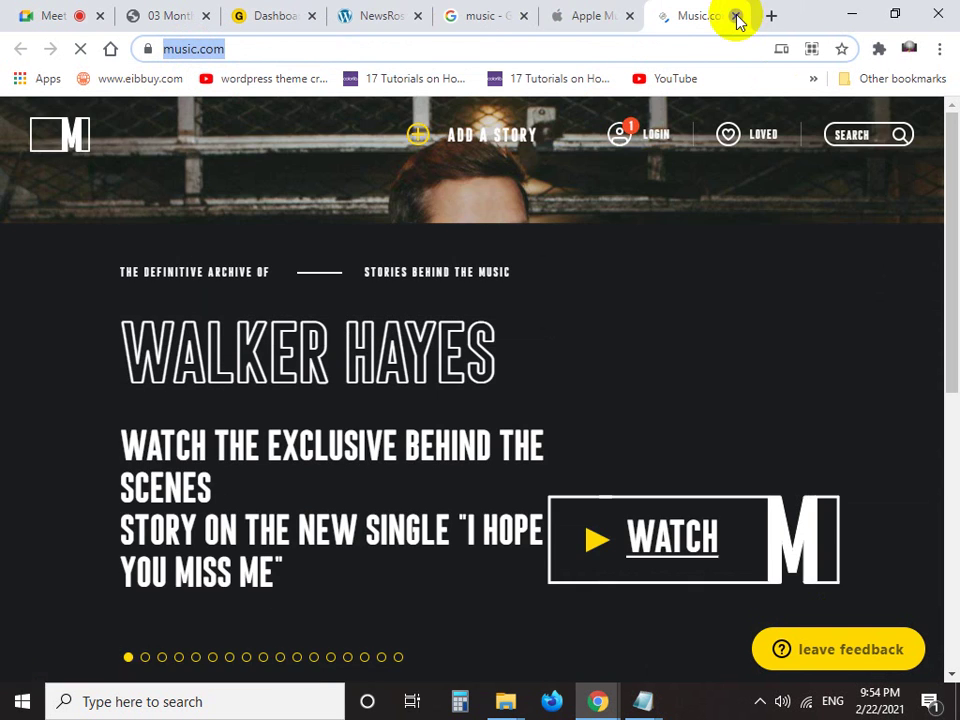
click(736, 16)
Switch to Link.txt in Notepad, paste the Music.com link below the Apple Music one, and save the file
mouse_move(643, 700)
click(677, 643)
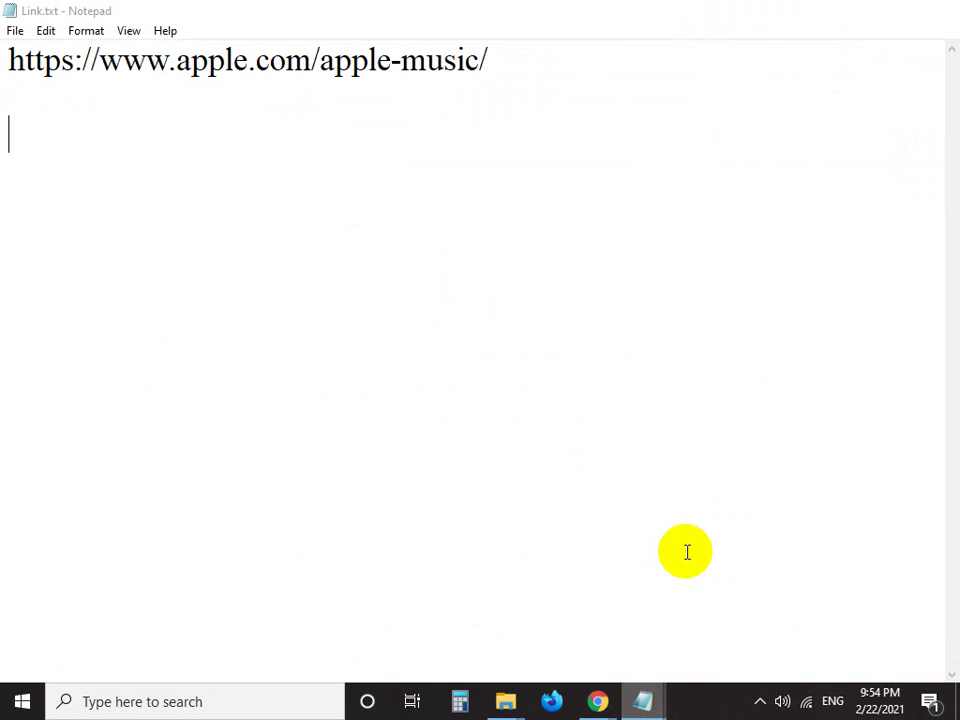
key(ctrl+v)
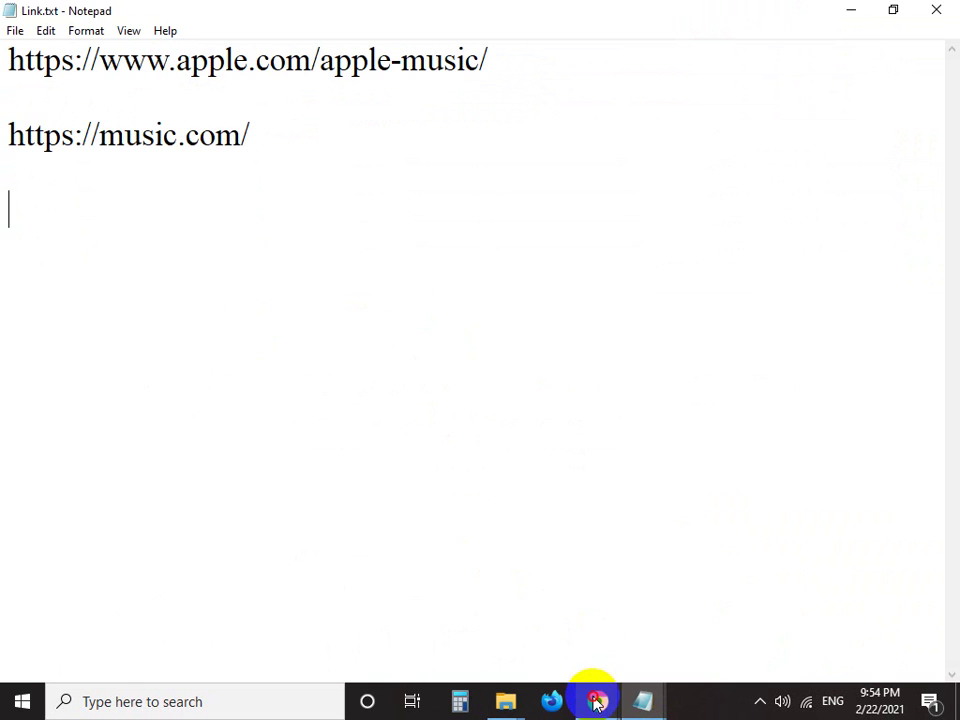
Switch back to Chrome and close the Apple Music tab
mouse_move(594, 690)
click(506, 614)
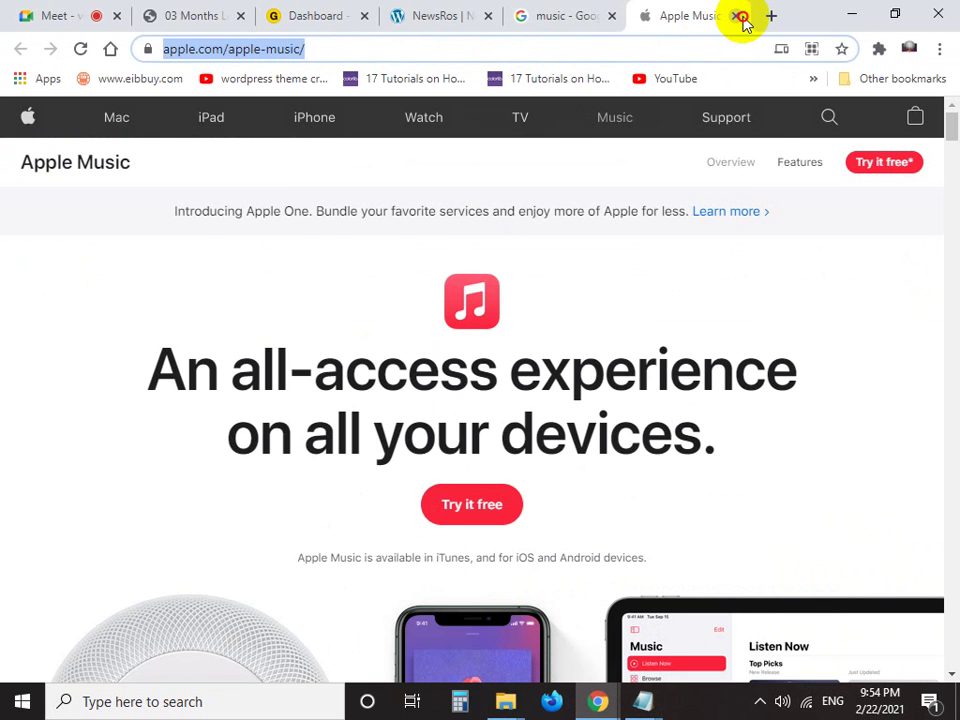
click(736, 16)
Open the "Google Play Music - Apps on Google Play" result in a new tab and switch to it
scroll(160, 478, down, 4)
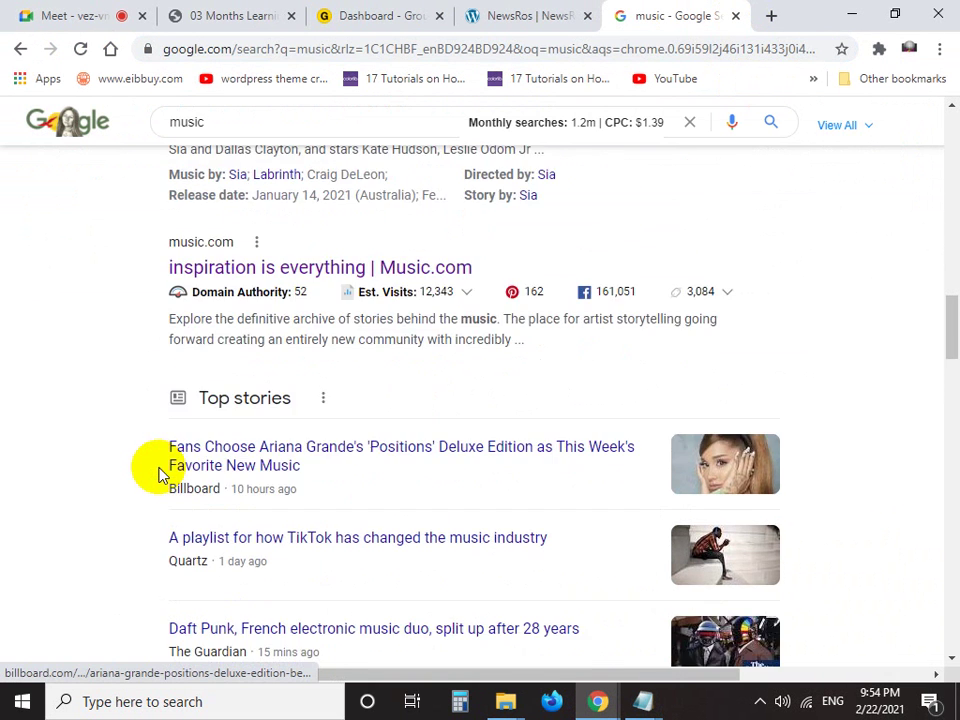
scroll(157, 478, down, 1)
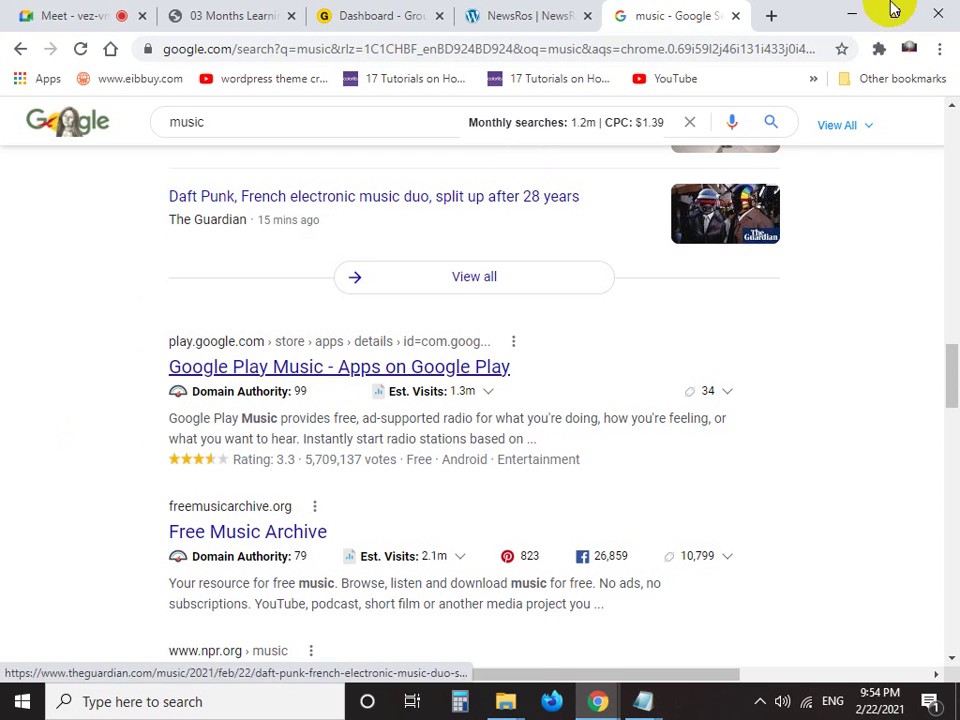
right_click(330, 370)
click(369, 384)
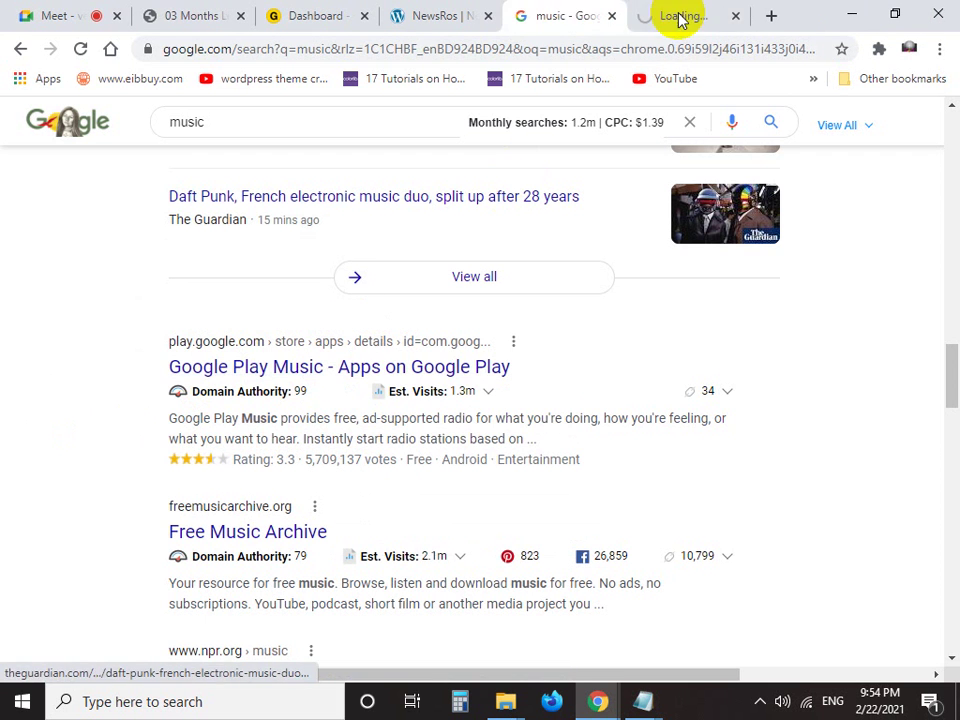
click(681, 16)
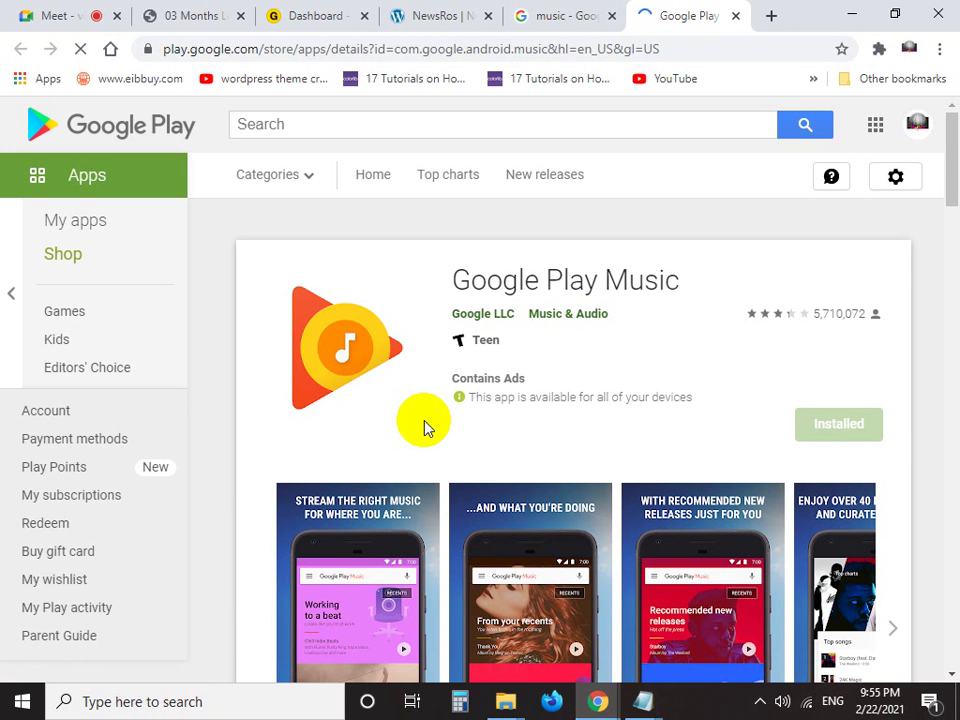
Look over the Google Play Music app page, including its screenshots and description
scroll(424, 428, down, 5)
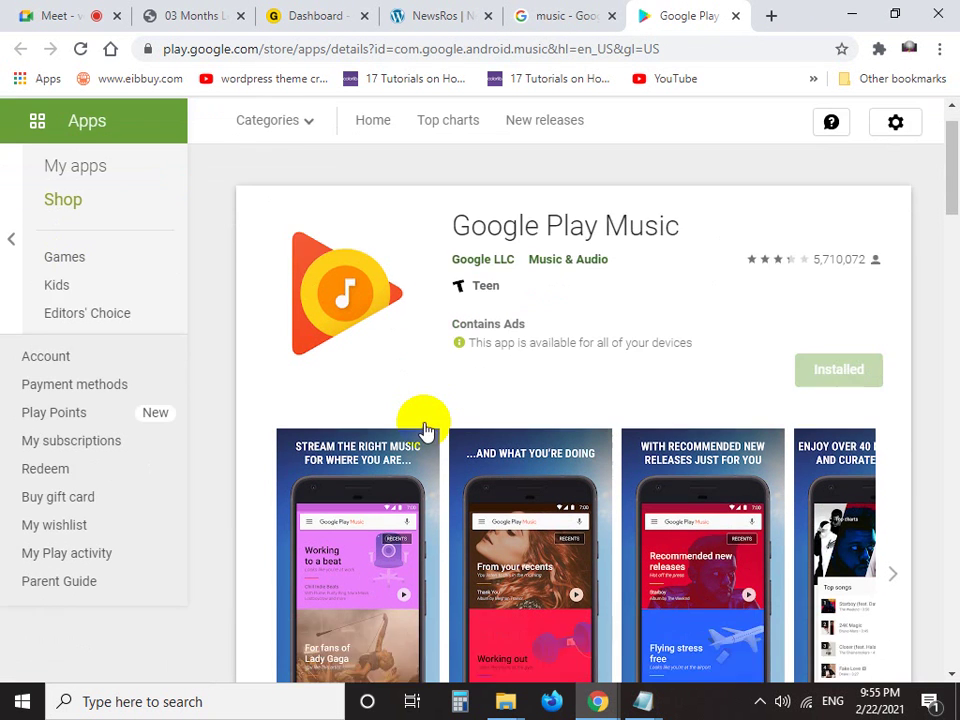
scroll(424, 440, up, 1)
scroll(420, 440, up, 4)
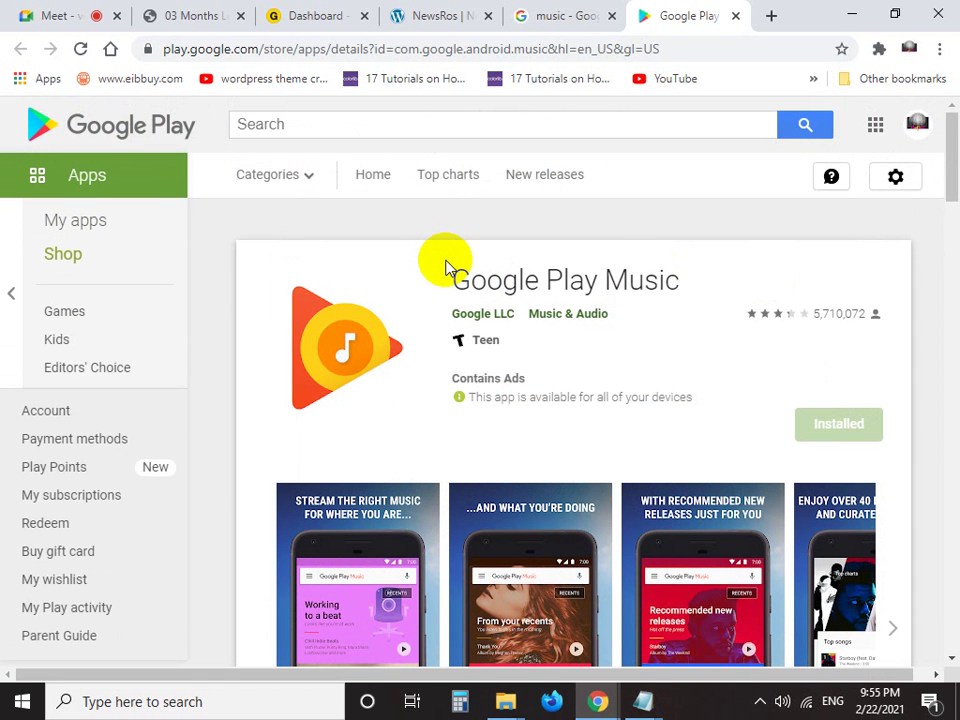
scroll(446, 266, down, 4)
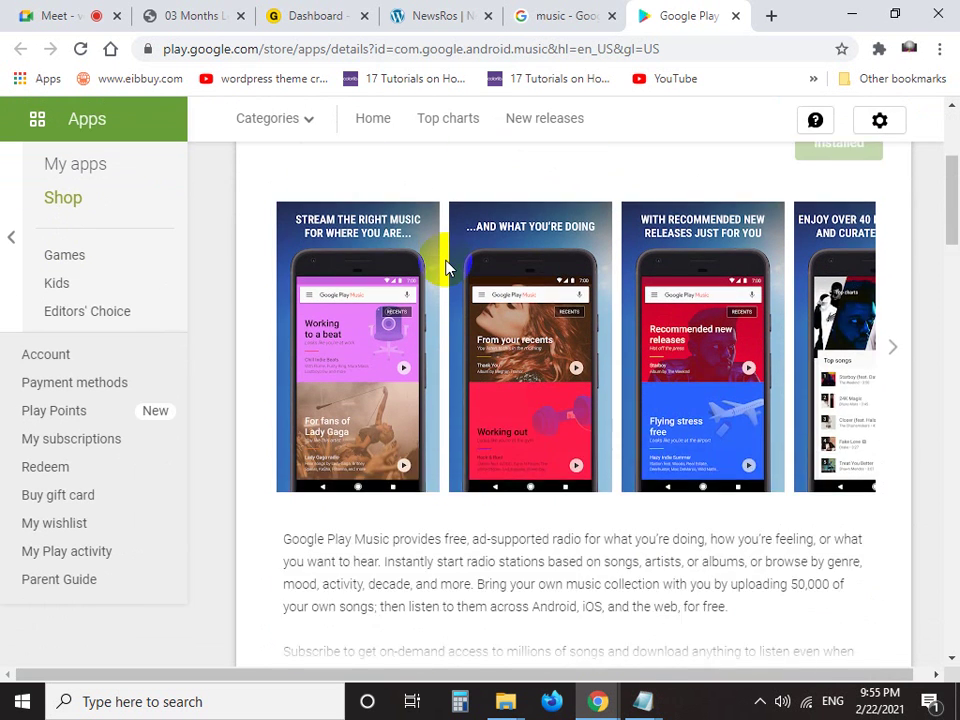
scroll(499, 317, up, 4)
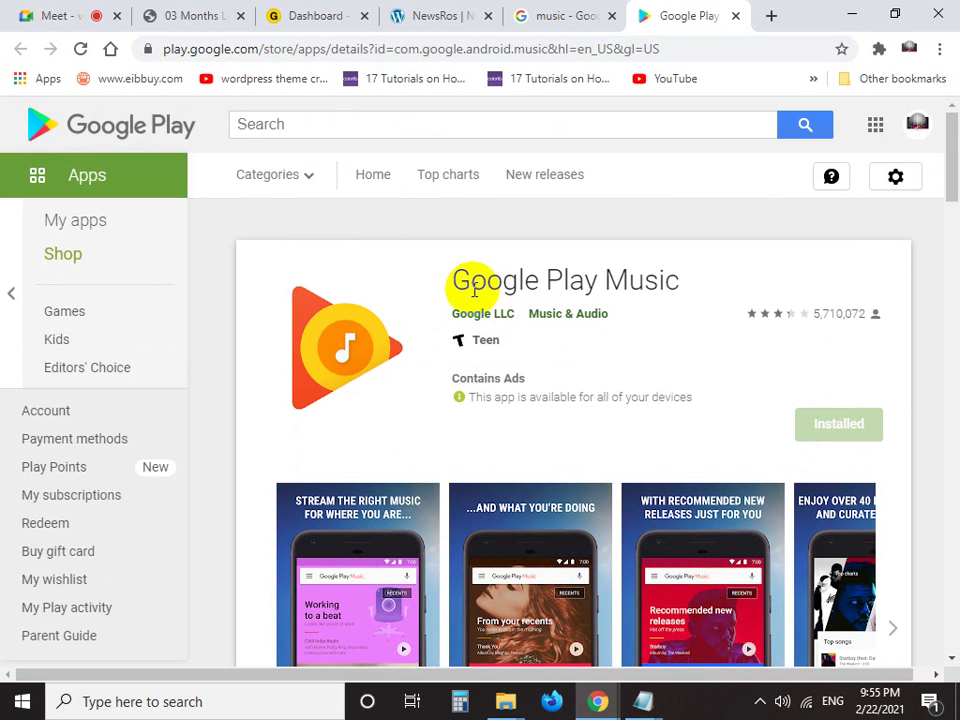
Expand the full Google Play Music description and read its free and subscription-only feature lists
drag(470, 289, 643, 283)
click(752, 364)
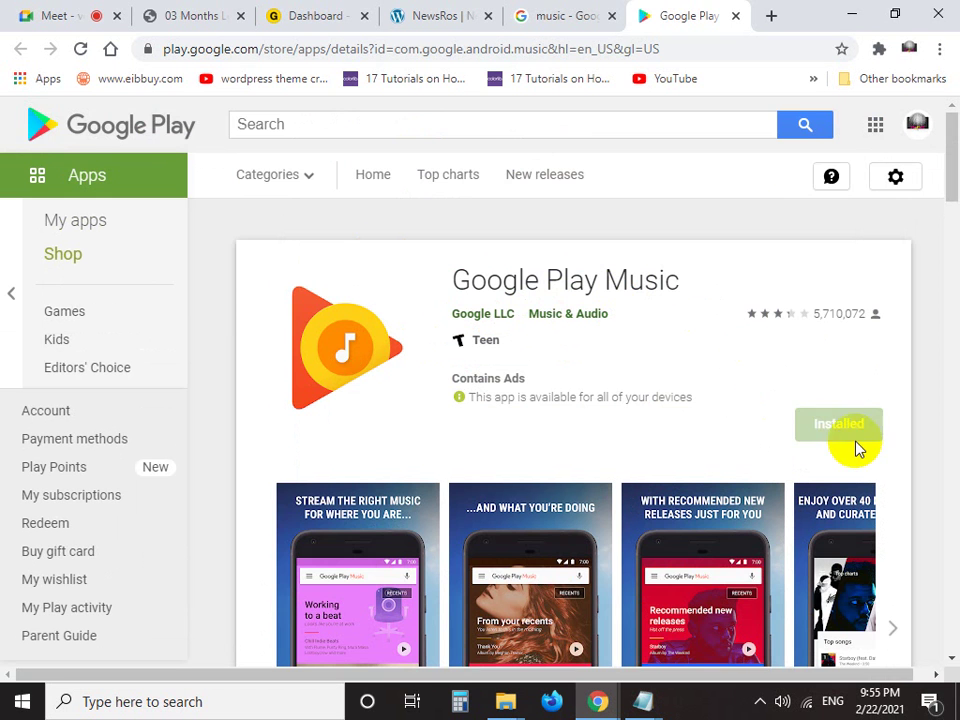
scroll(853, 444, down, 5)
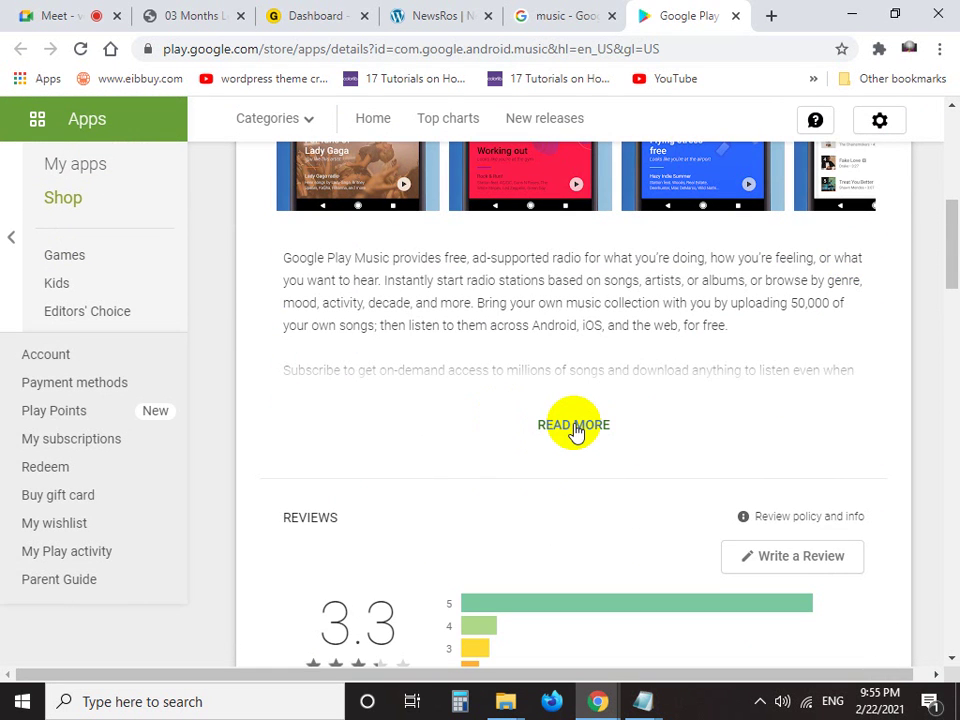
click(573, 425)
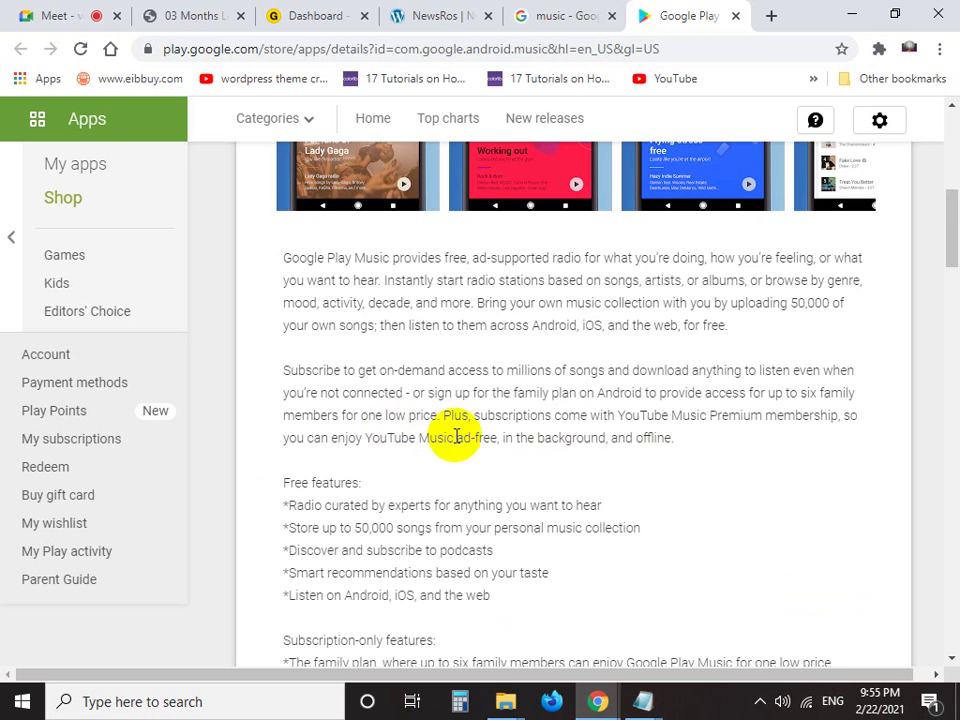
scroll(456, 437, down, 3)
scroll(456, 440, down, 2)
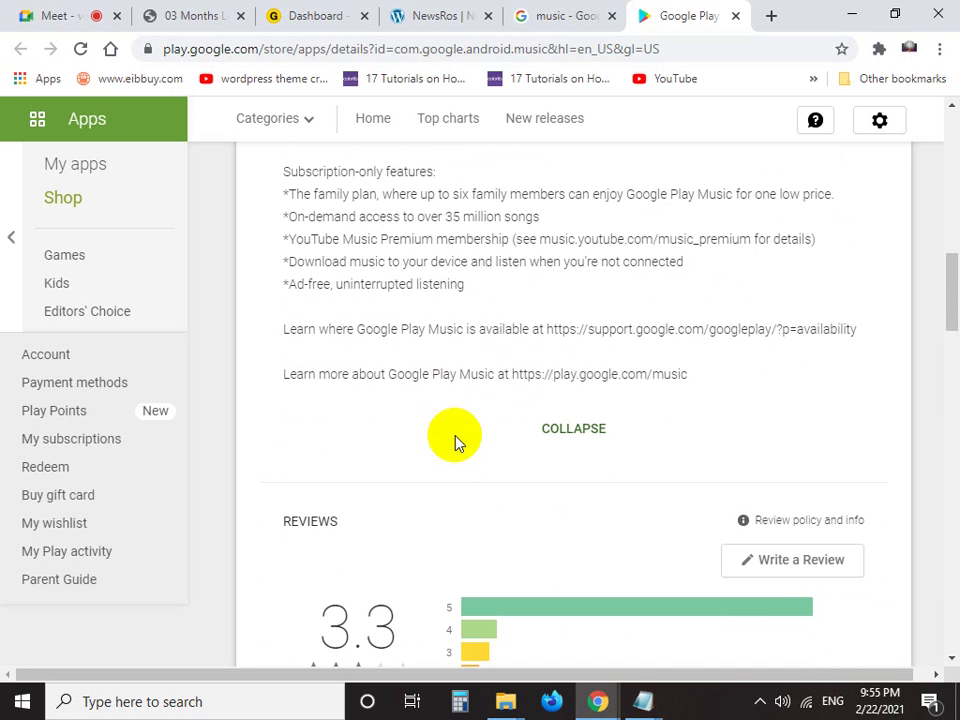
scroll(455, 442, down, 2)
scroll(455, 442, up, 4)
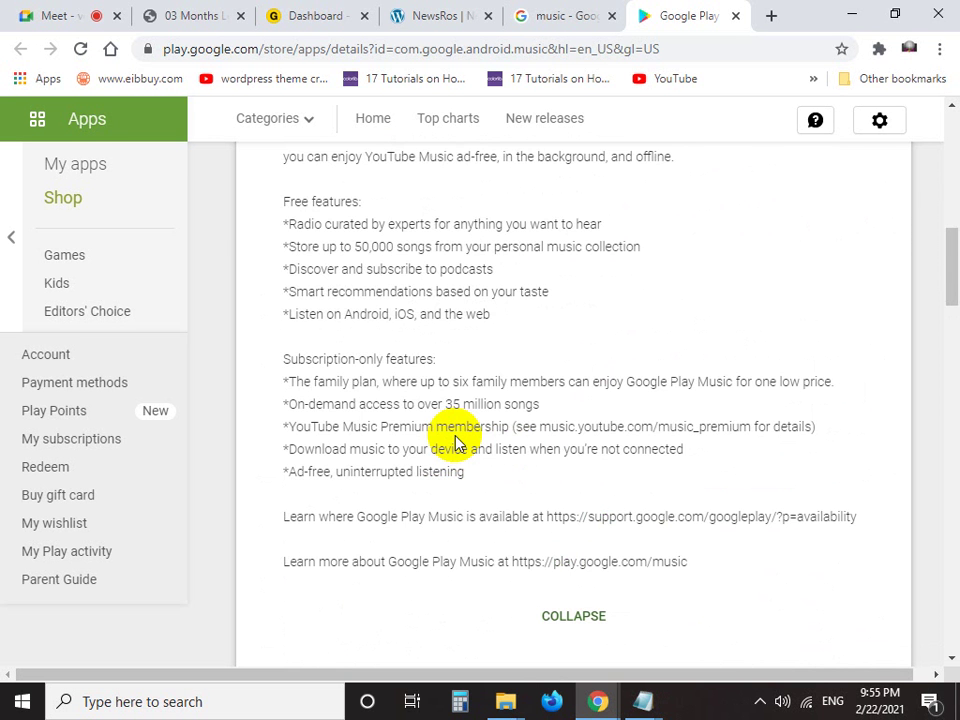
scroll(455, 440, up, 8)
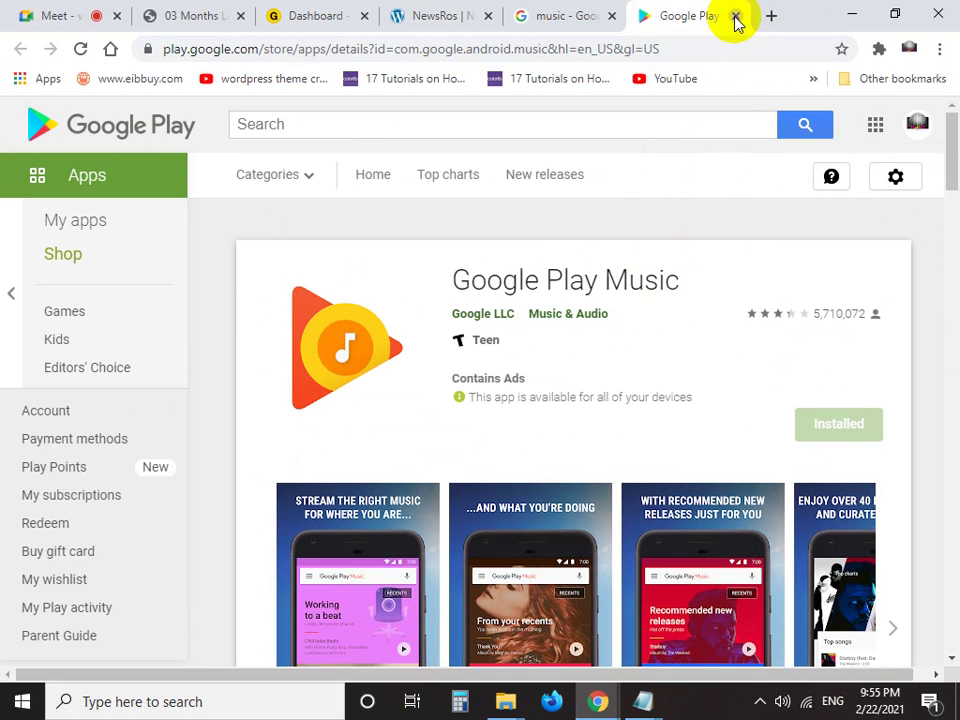
Look through the Google Play Music reviews, developer details and similar apps further down the page
scroll(658, 386, down, 15)
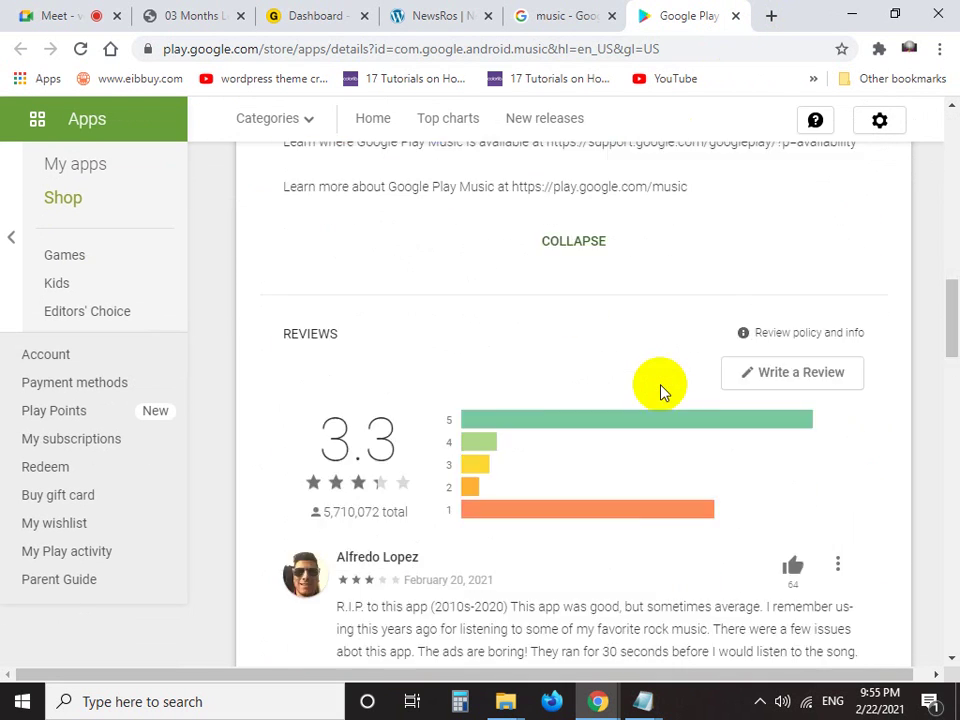
scroll(660, 390, down, 20)
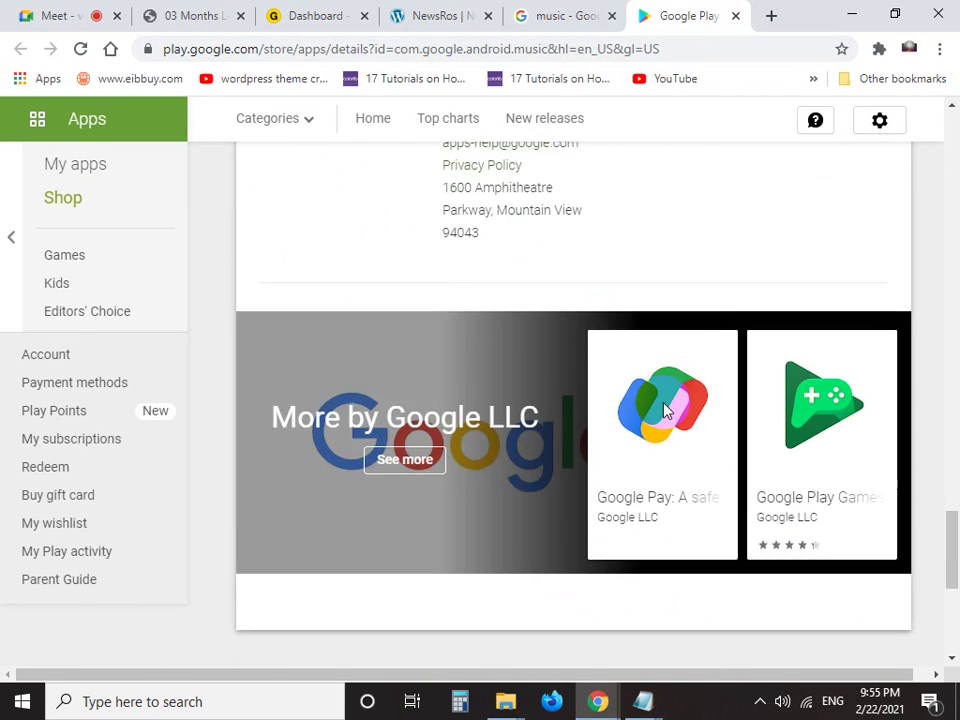
scroll(667, 410, down, 3)
scroll(665, 410, down, 2)
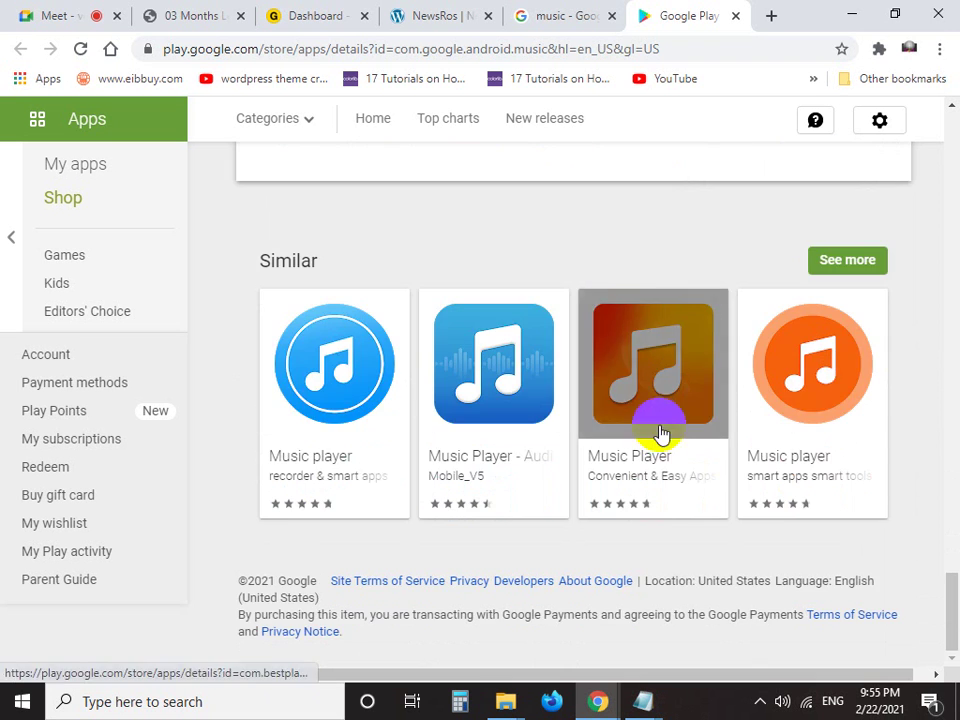
scroll(610, 405, up, 4)
scroll(617, 236, up, 15)
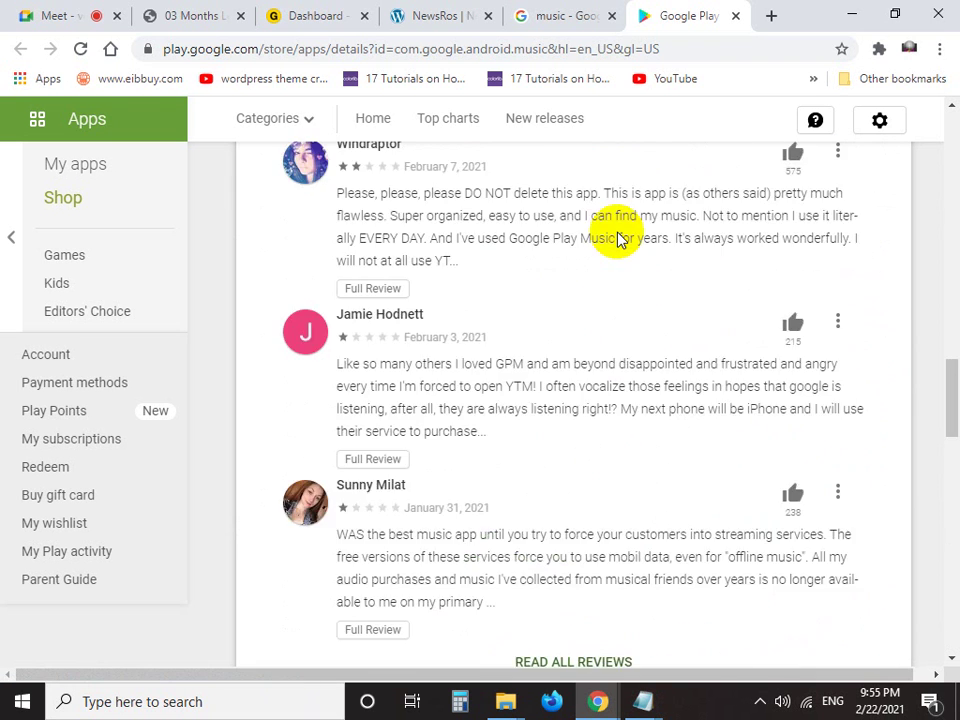
scroll(620, 235, up, 5)
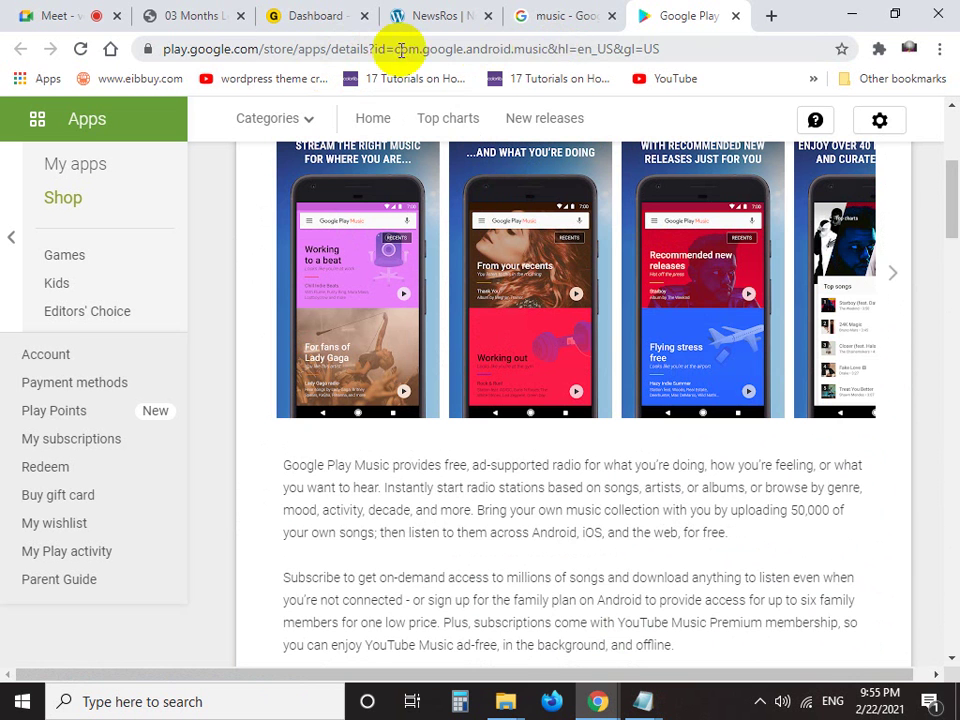
Close the Google Play Music tab, then open the Free Music Archive result in a new tab and switch to it
click(318, 48)
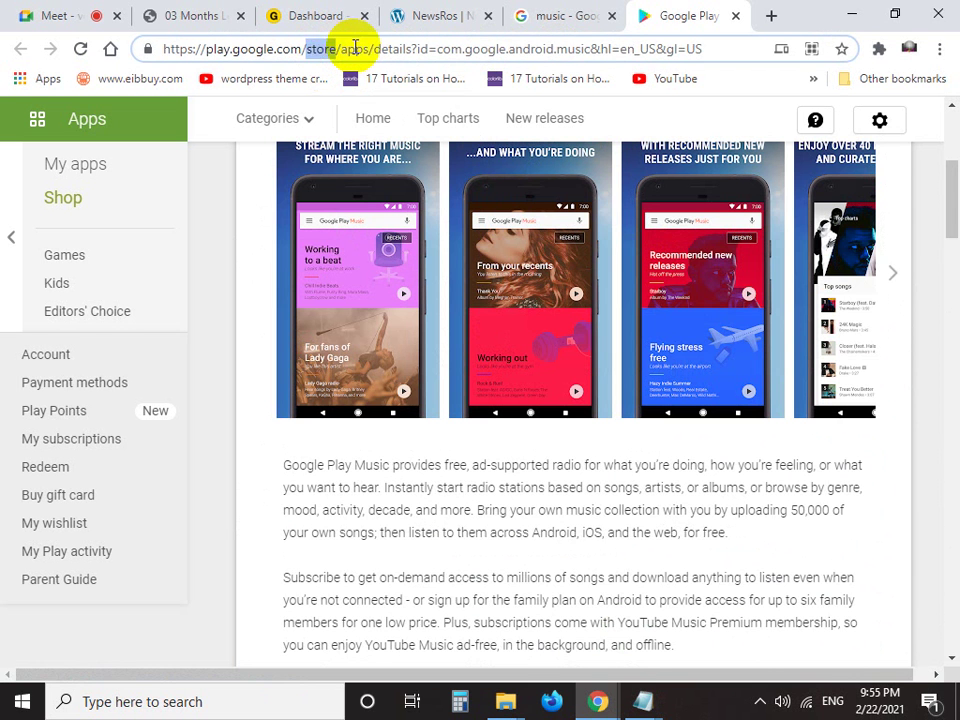
click(737, 16)
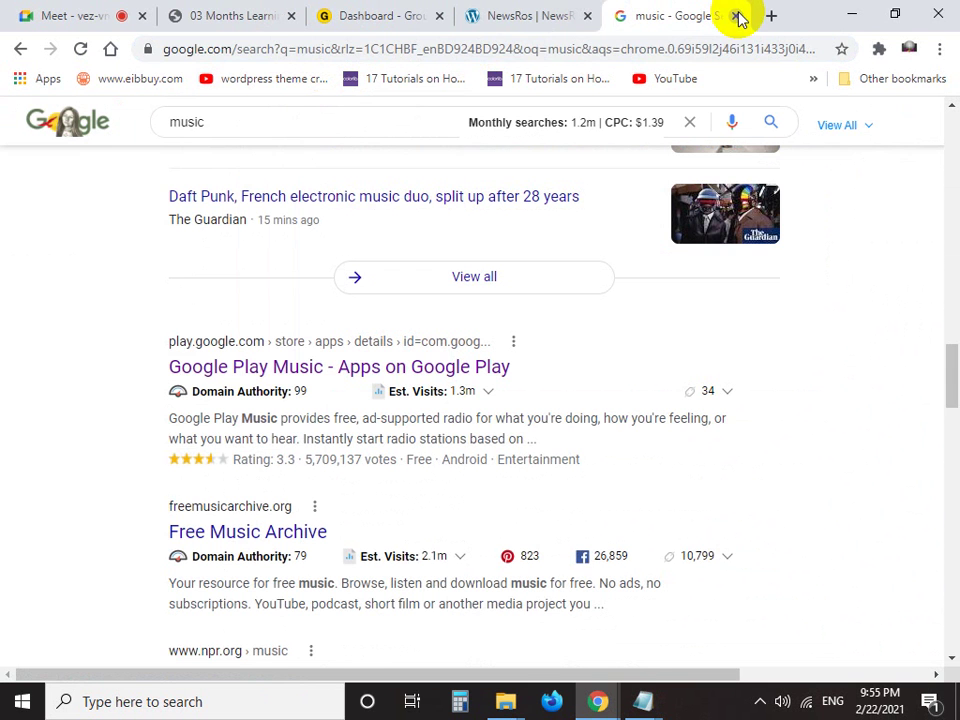
scroll(77, 259, down, 3)
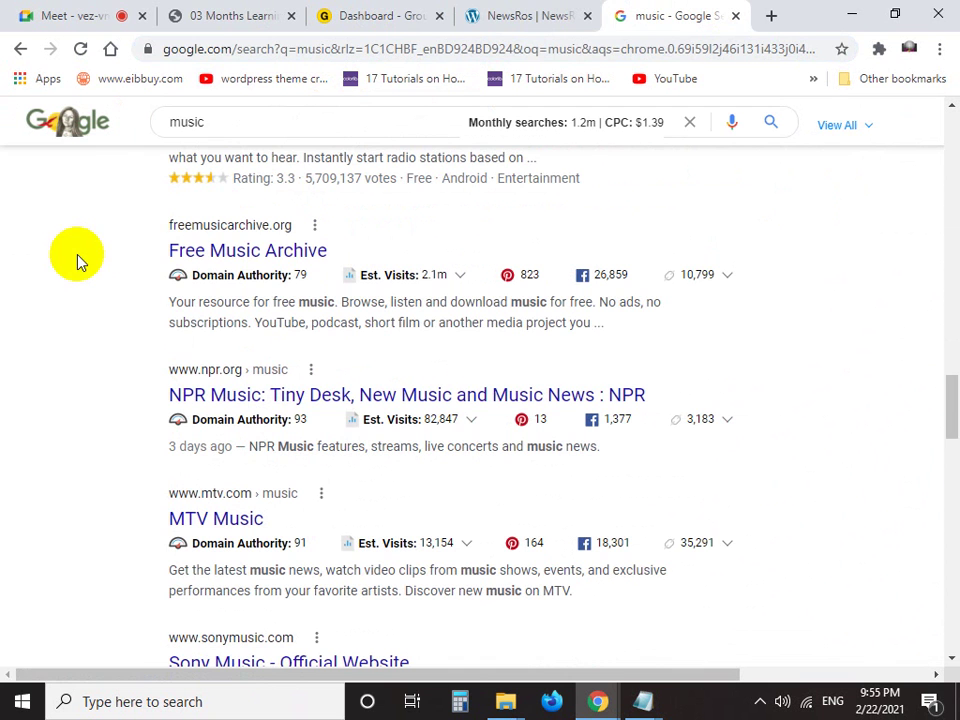
right_click(268, 258)
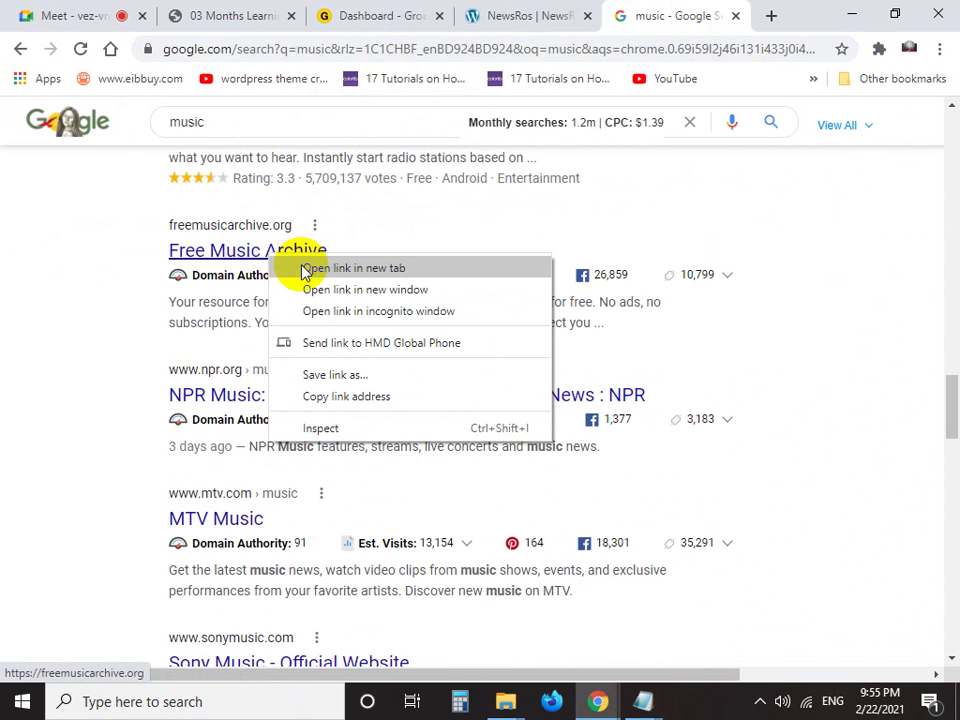
click(306, 268)
click(672, 12)
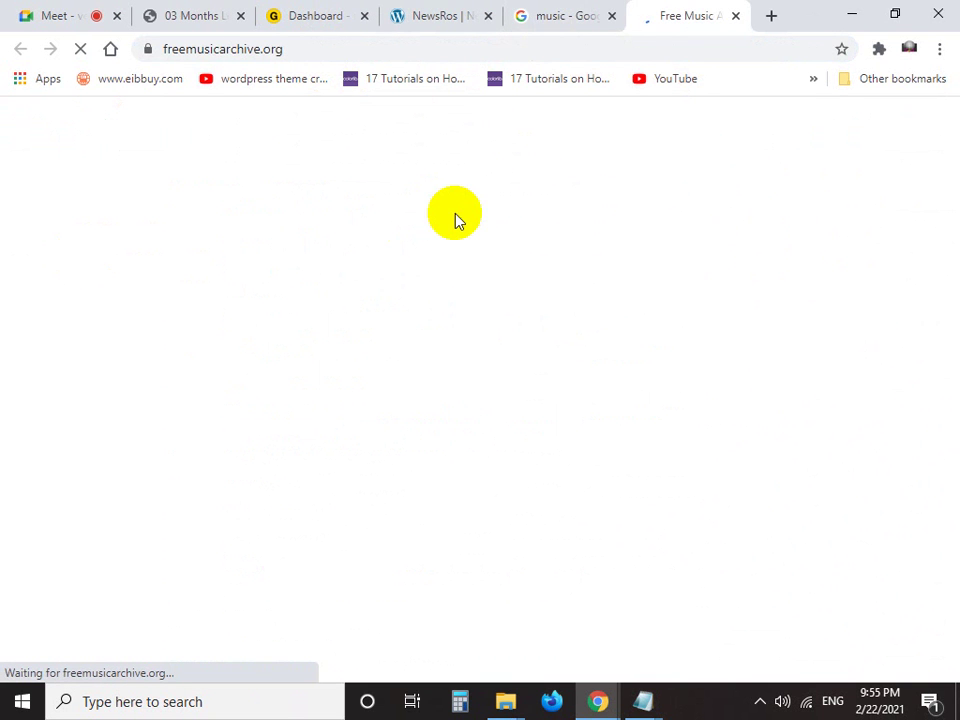
Return to the Google music results and compare the estimated visits of the NPR, MTV, Sony Music and Guardian entries
click(555, 14)
scroll(113, 379, down, 1)
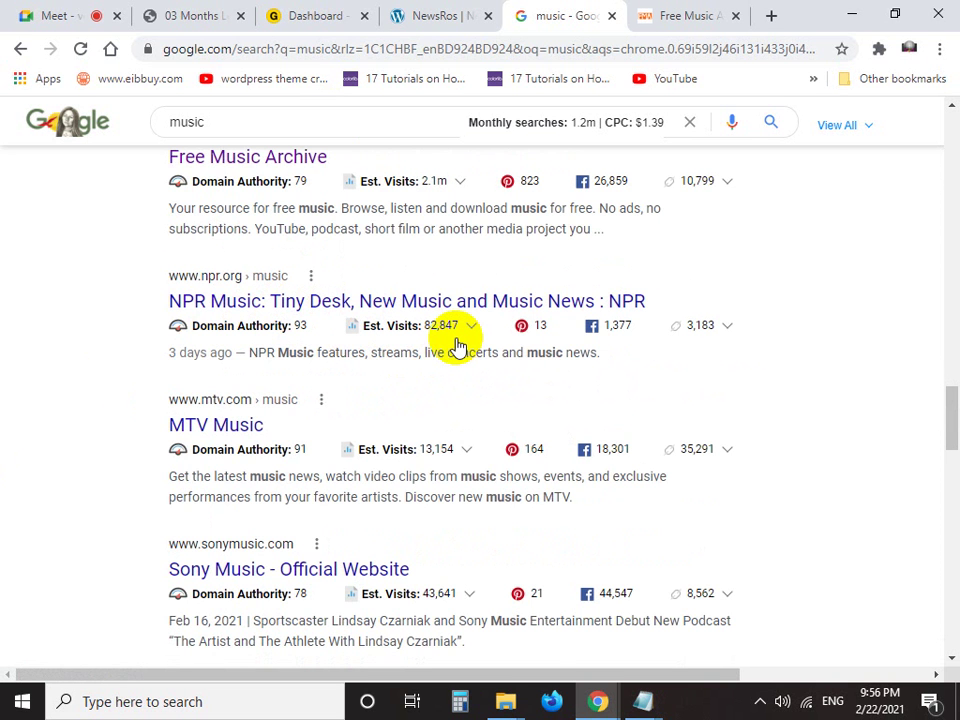
scroll(456, 346, up, 1)
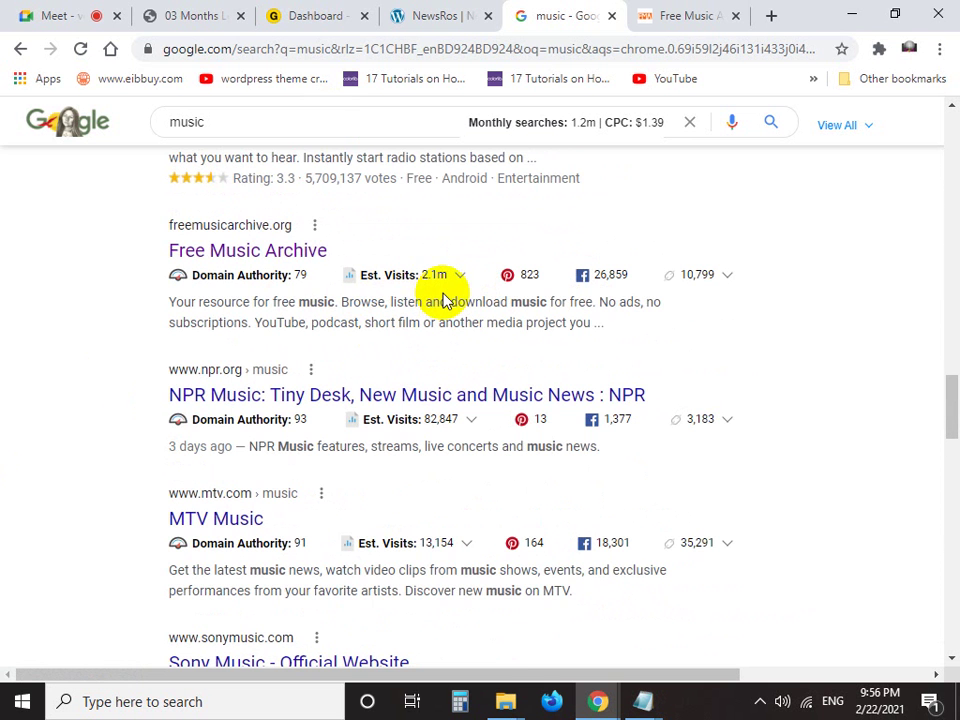
scroll(445, 297, down, 3)
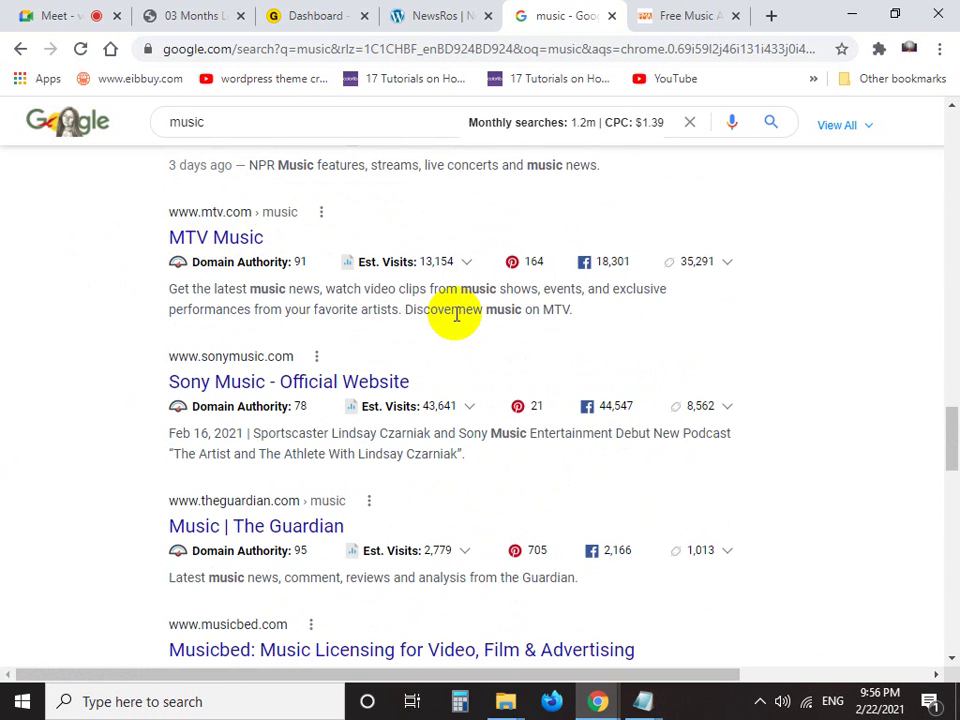
scroll(456, 313, down, 1)
scroll(375, 336, down, 1)
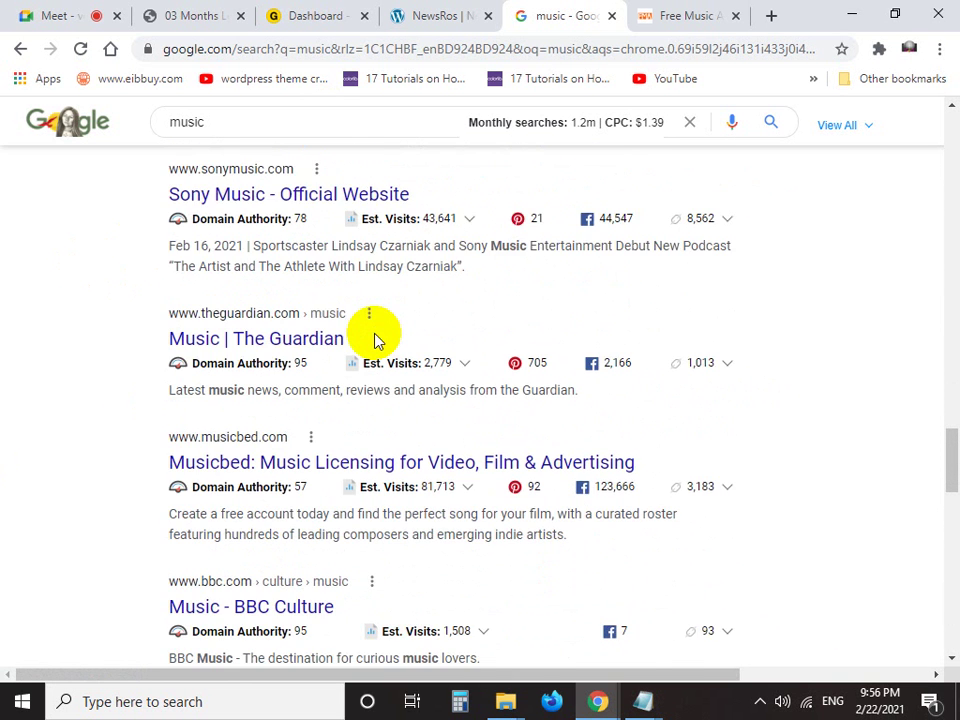
scroll(375, 341, up, 1)
scroll(375, 336, up, 1)
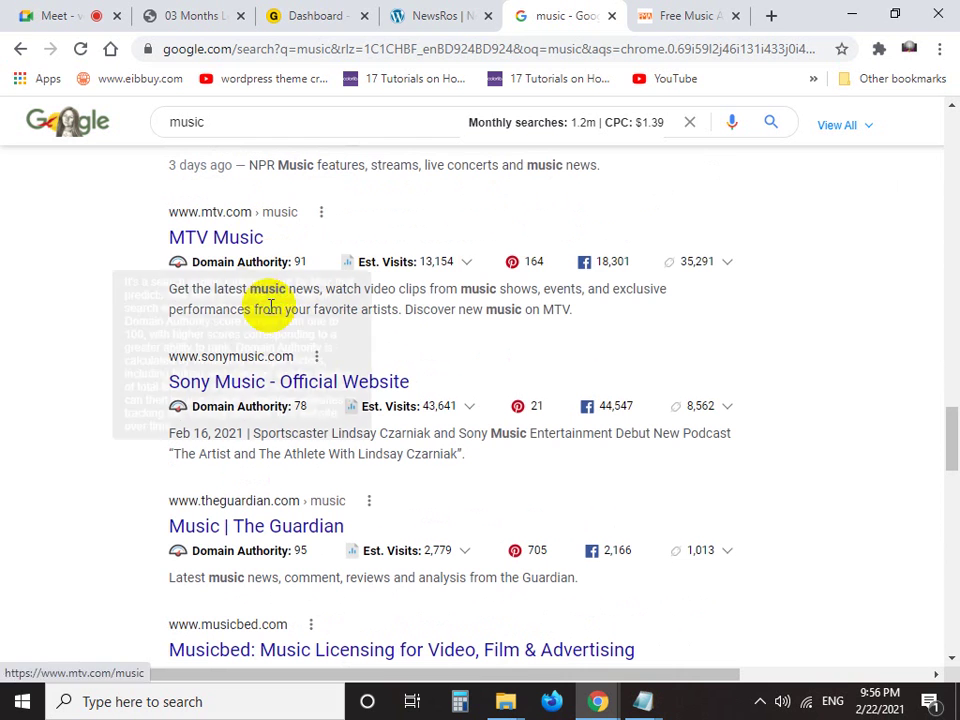
Frame the MTV Music result in a screen capture, draw a red arrow toward its estimated visits, and discard the capture
key(Print)
mouse_move(106, 180)
mouse_down()
mouse_move(231, 339)
mouse_move(904, 362)
mouse_up()
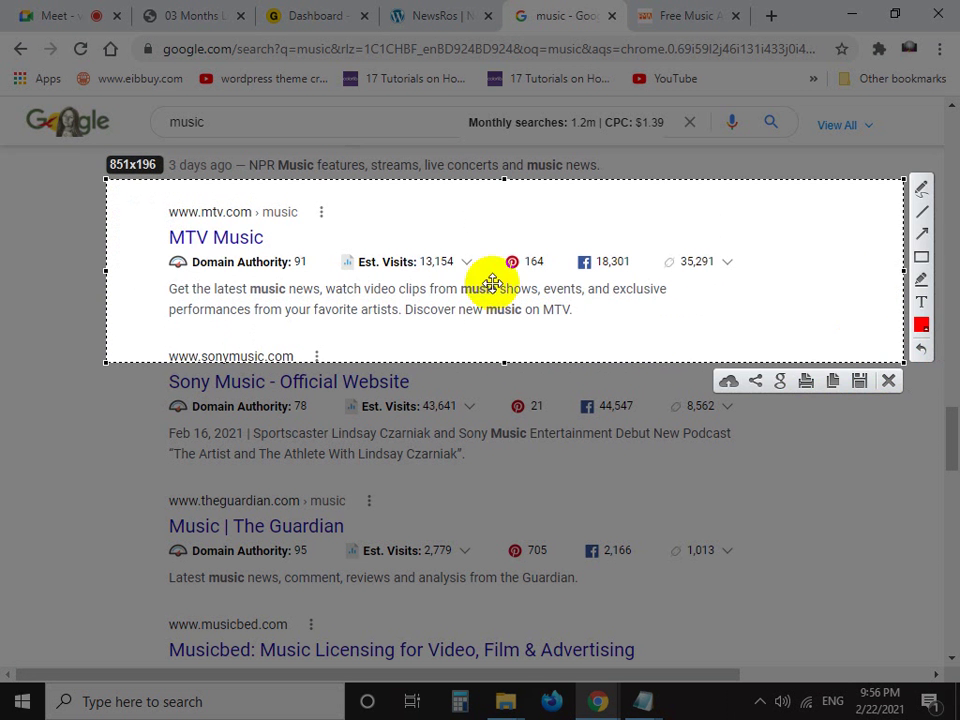
click(922, 233)
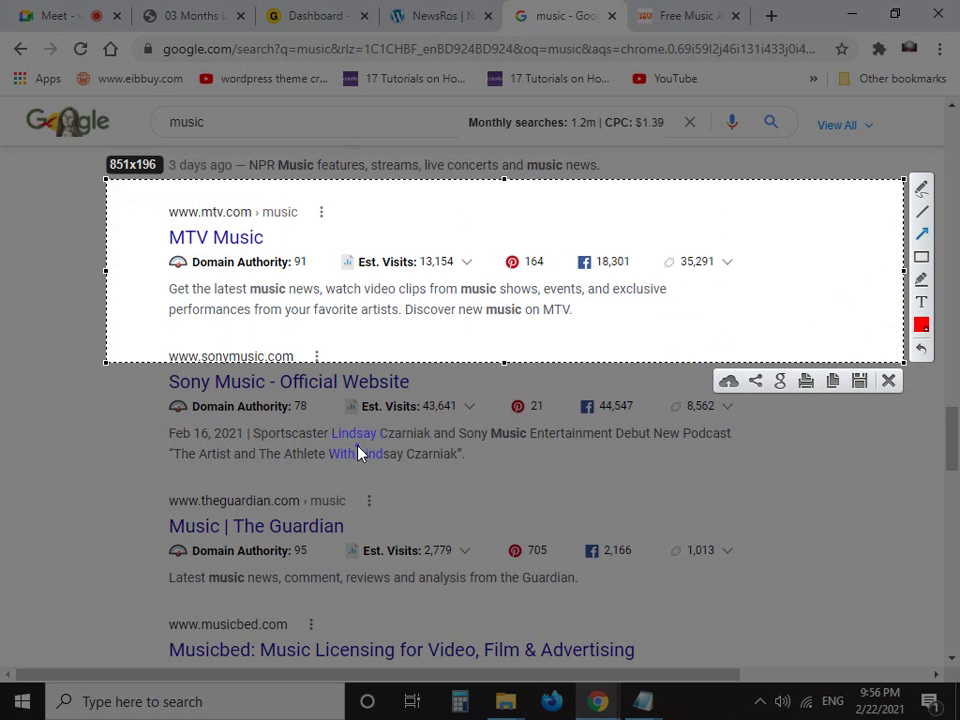
drag(358, 446, 420, 289)
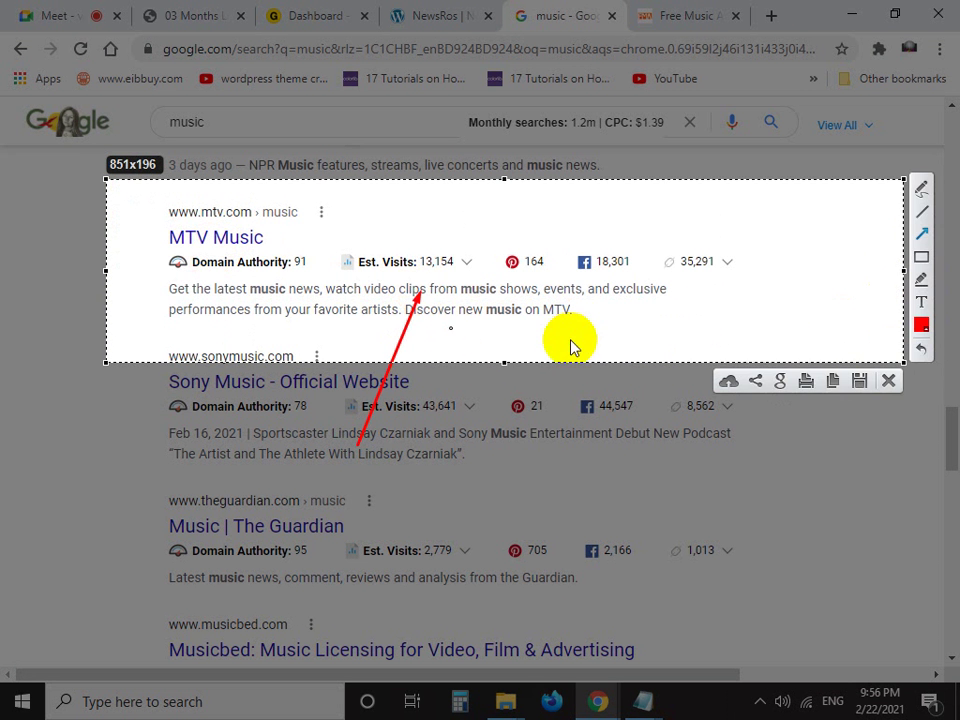
click(886, 383)
Open the MTV Music result in a new tab in the background
right_click(218, 232)
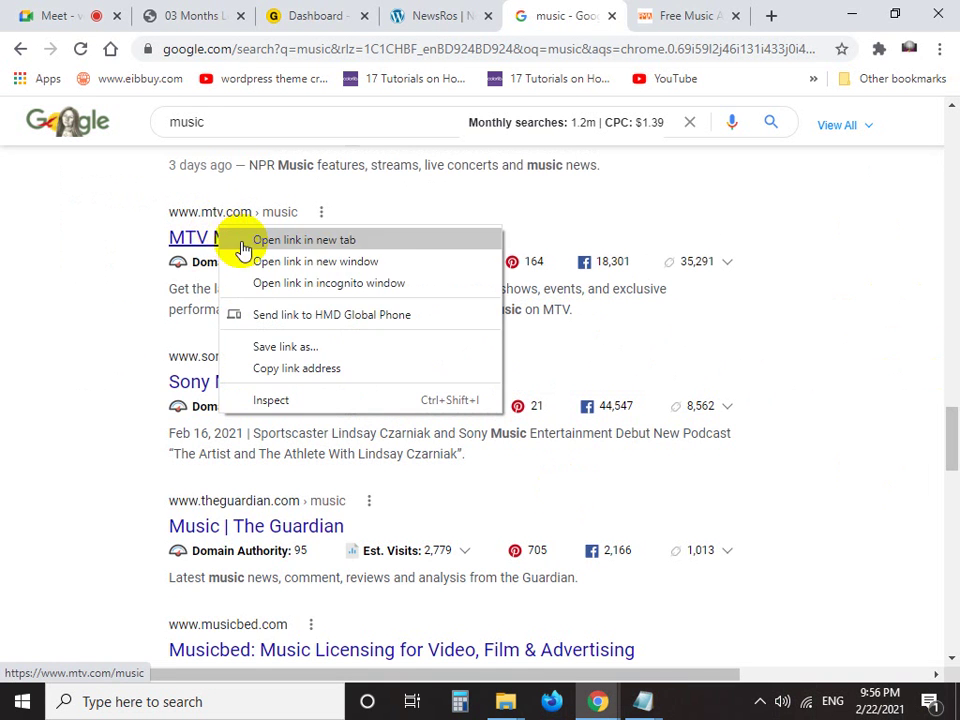
click(243, 245)
Frame the Sony Music - Official Website result in a screen capture to highlight it, and discard the capture
scroll(124, 380, down, 1)
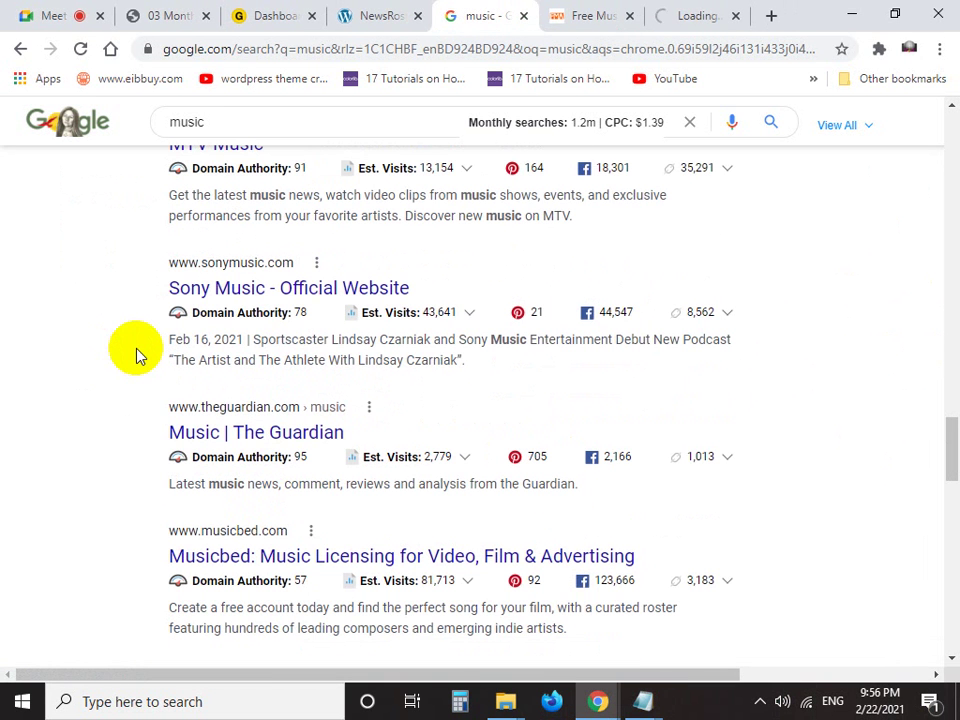
key(Print)
drag(134, 240, 906, 357)
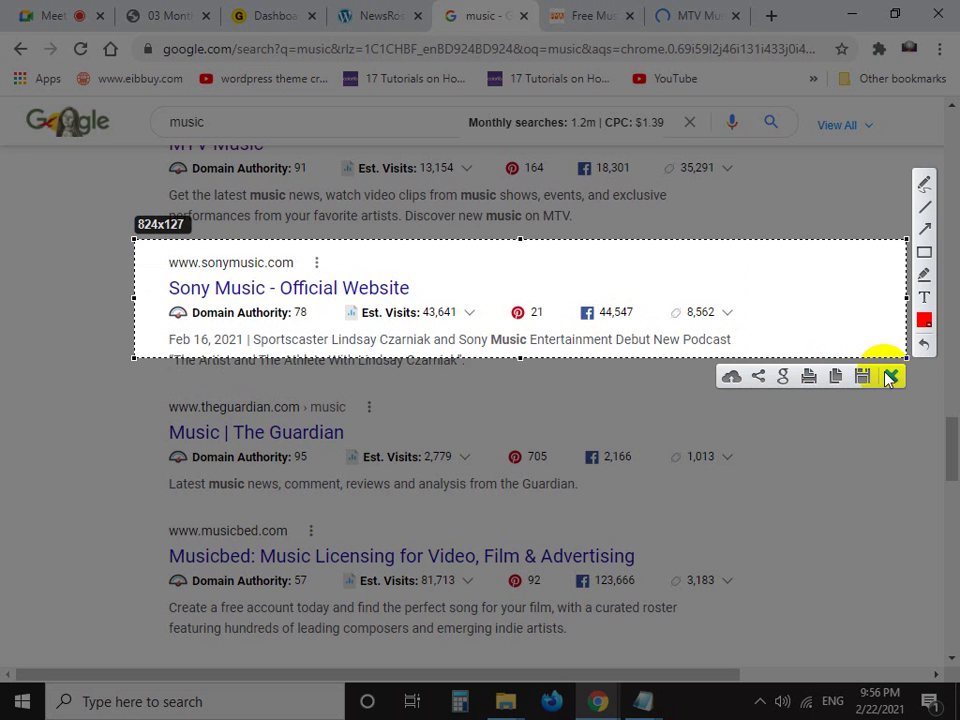
click(889, 376)
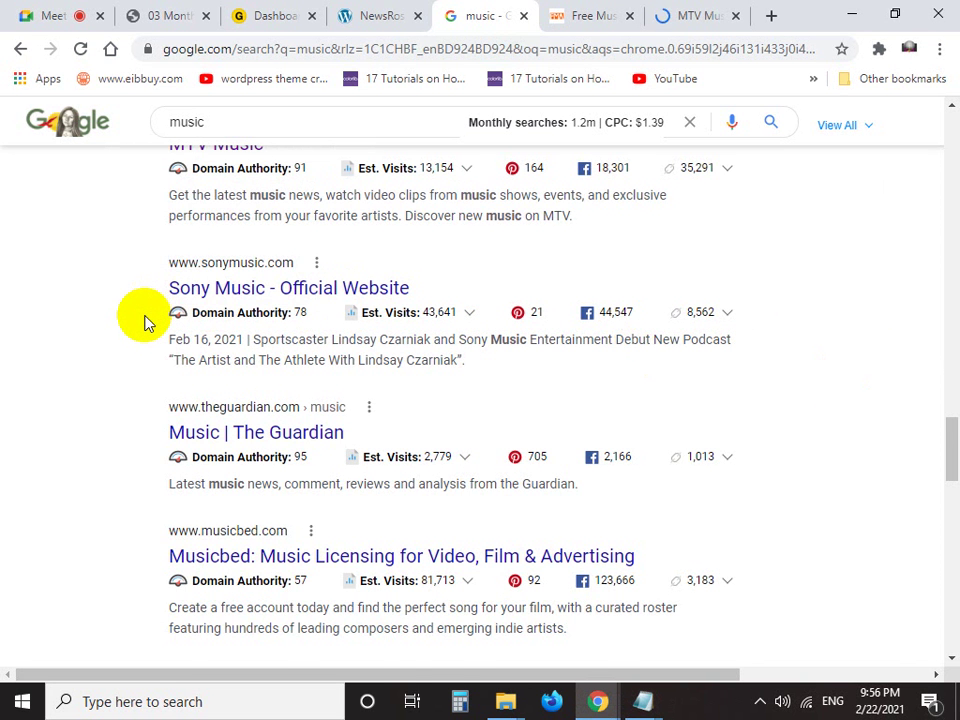
Frame the Musicbed result with its full row of metrics in a screen capture, and discard the capture
scroll(145, 322, down, 2)
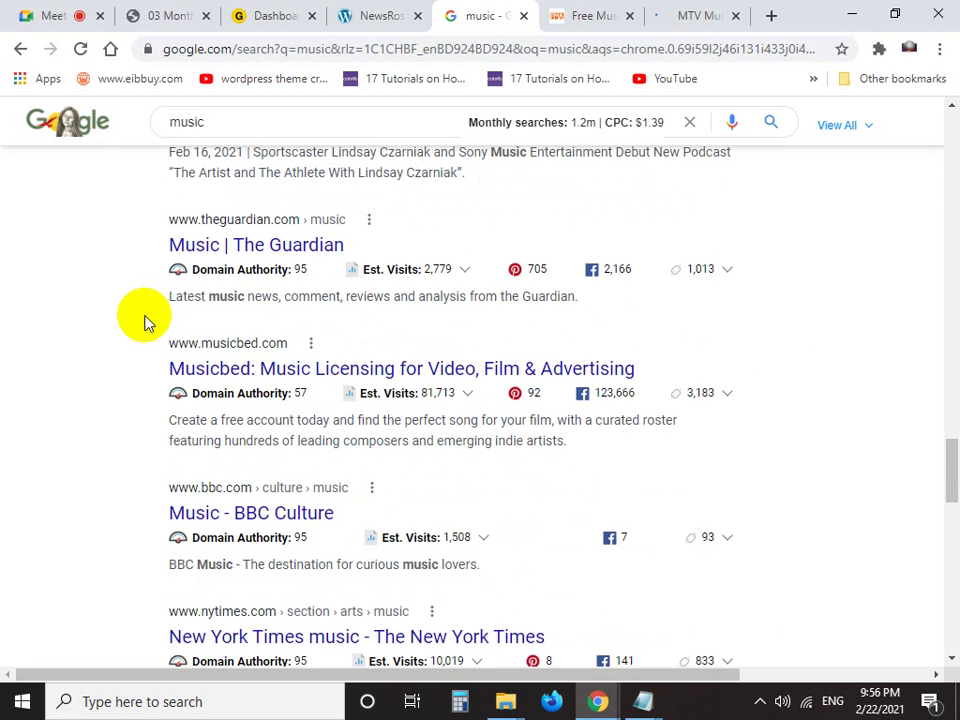
scroll(145, 322, down, 2)
scroll(145, 322, up, 1)
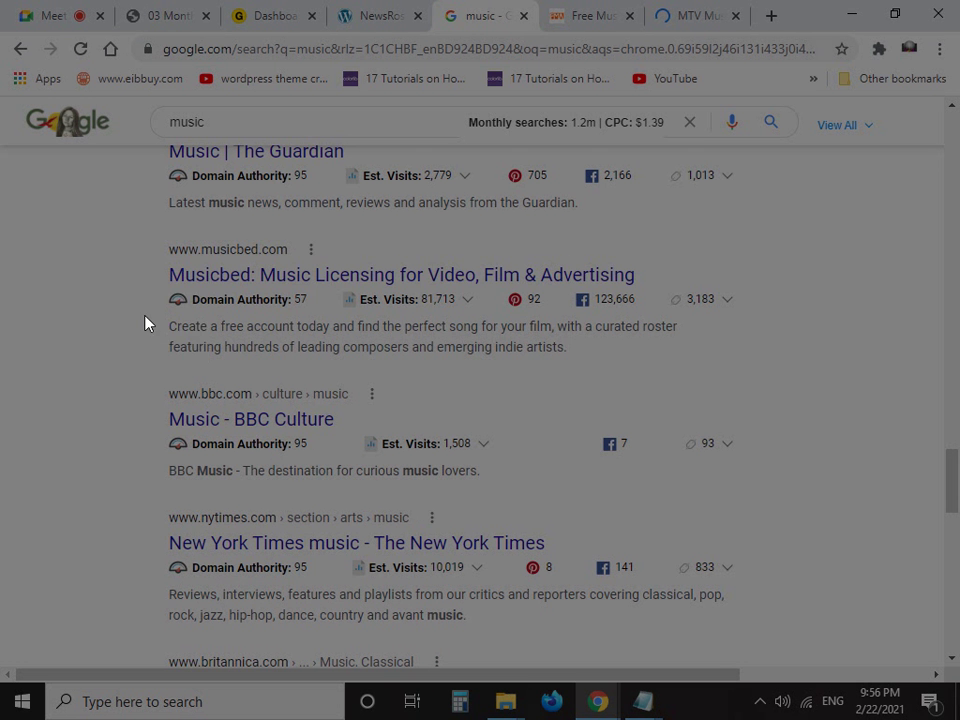
drag(141, 242, 668, 330)
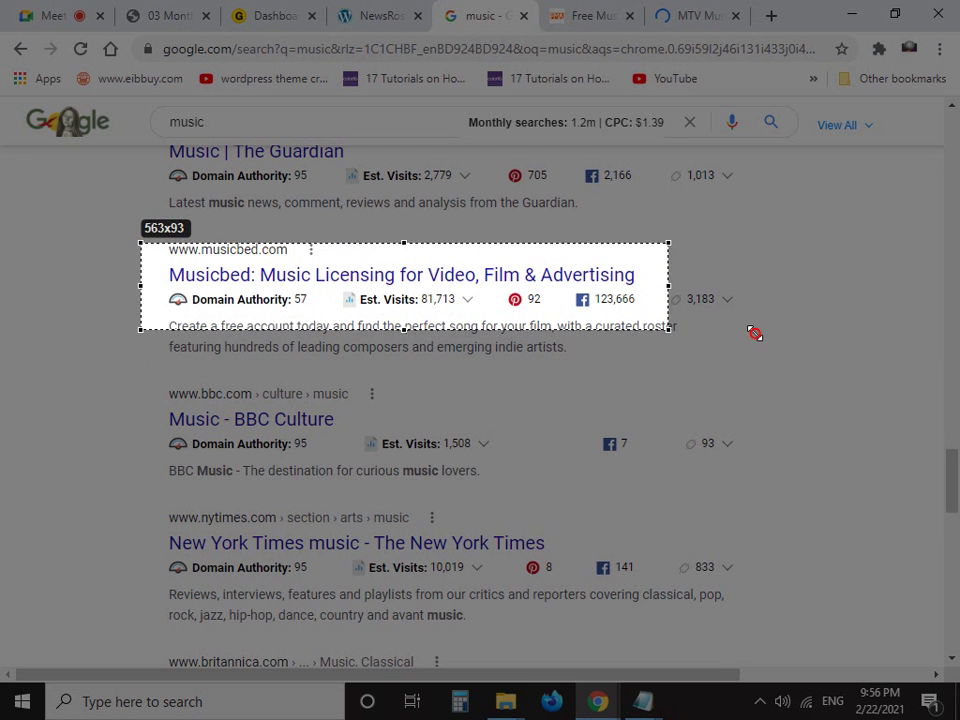
drag(755, 333, 793, 333)
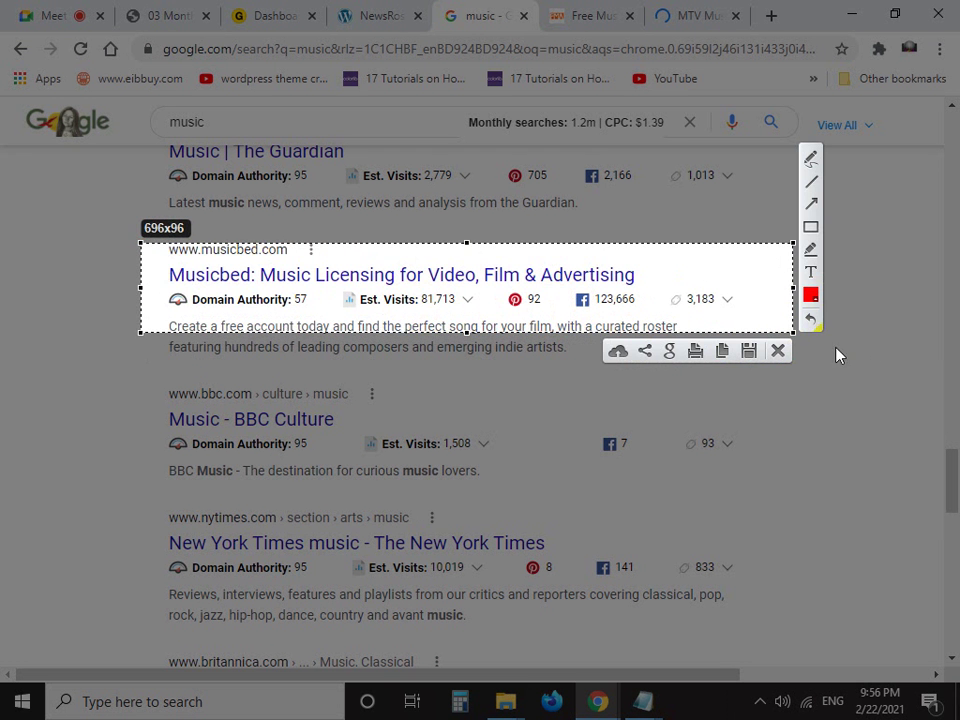
click(778, 350)
Open the "Musicbed: Music Licensing for Video, Film & Advertising" result in a new tab in the background
right_click(316, 276)
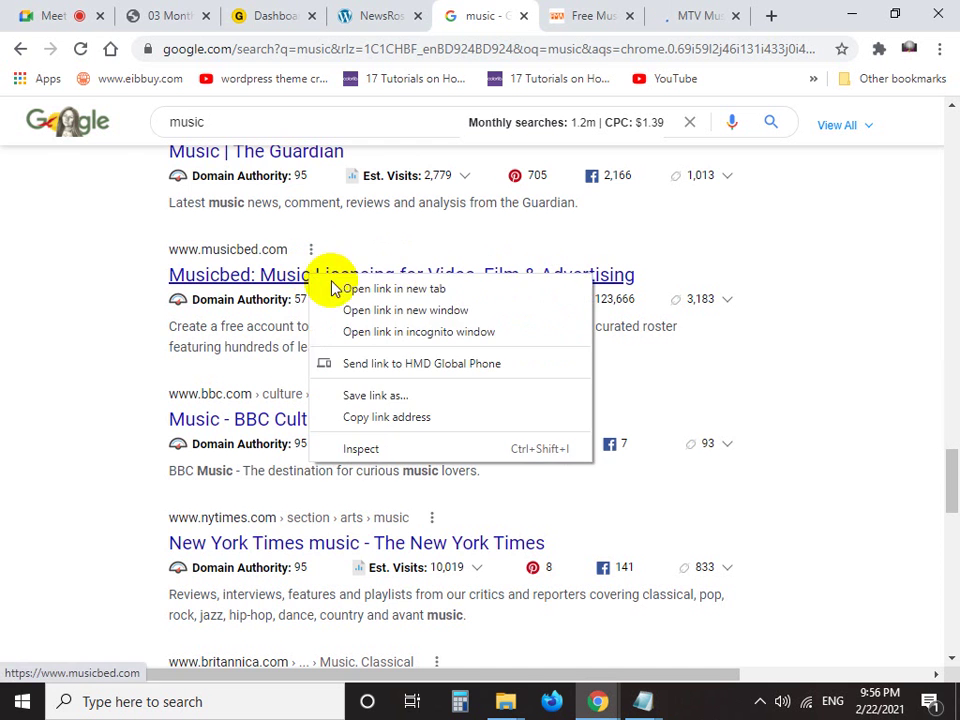
click(394, 289)
scroll(250, 330, down, 1)
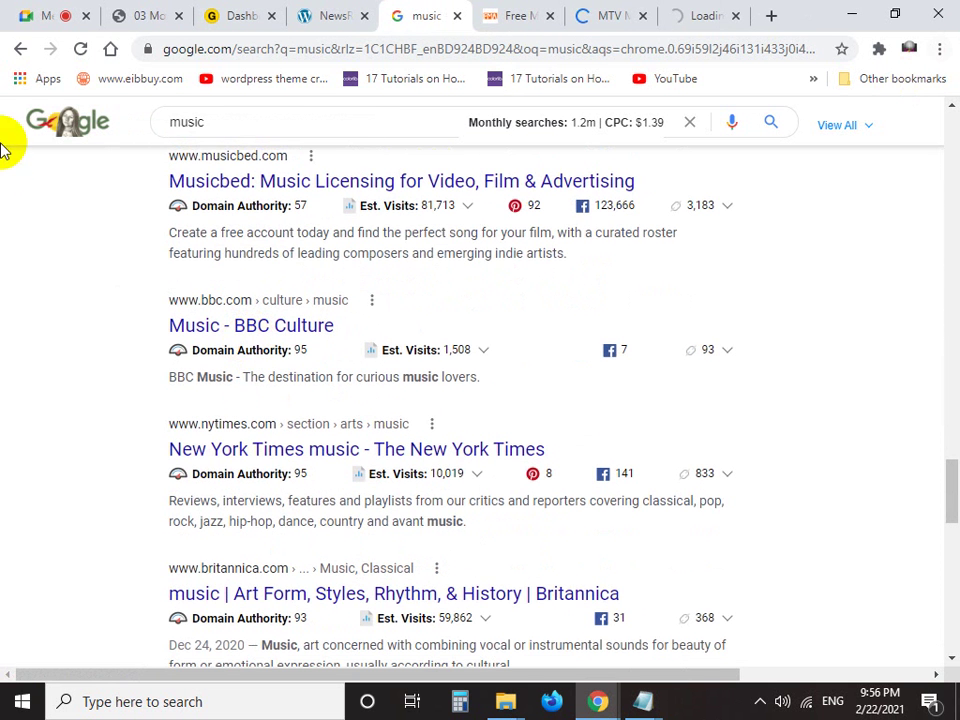
scroll(5, 238, down, 1)
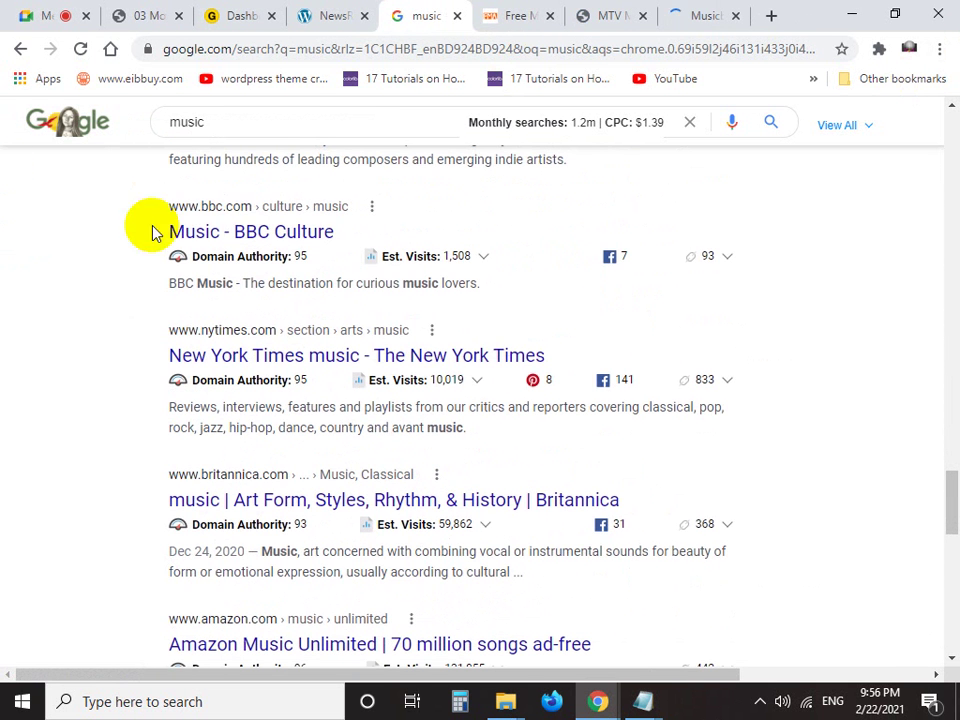
Open the Britannica music and Amazon Music Unlimited results in new tabs in the background
scroll(5, 367, down, 1)
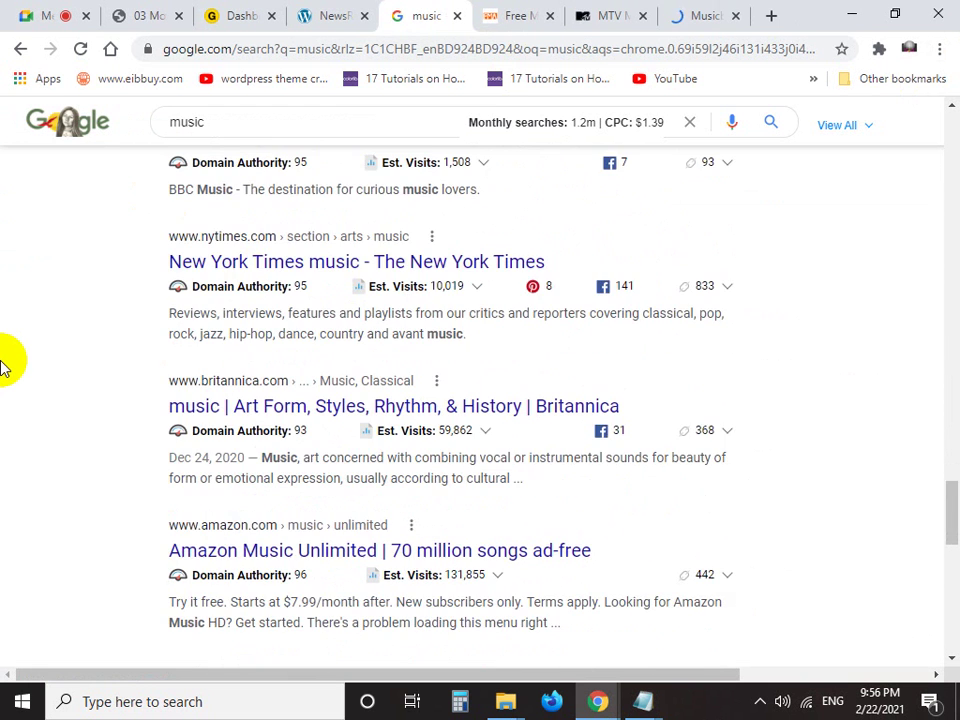
scroll(5, 367, up, 2)
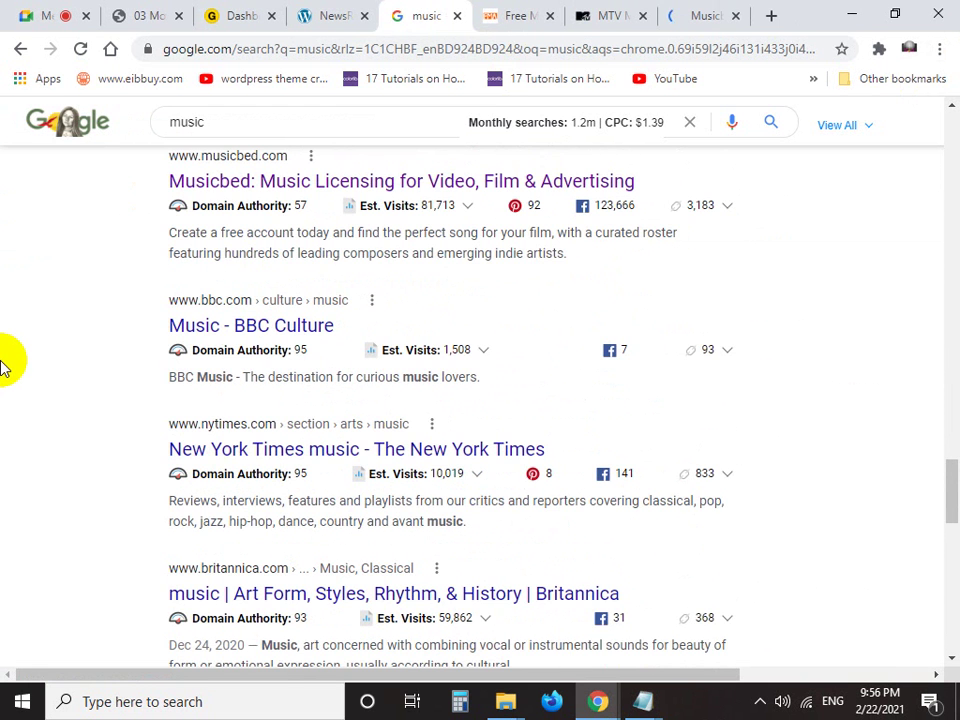
scroll(5, 367, down, 2)
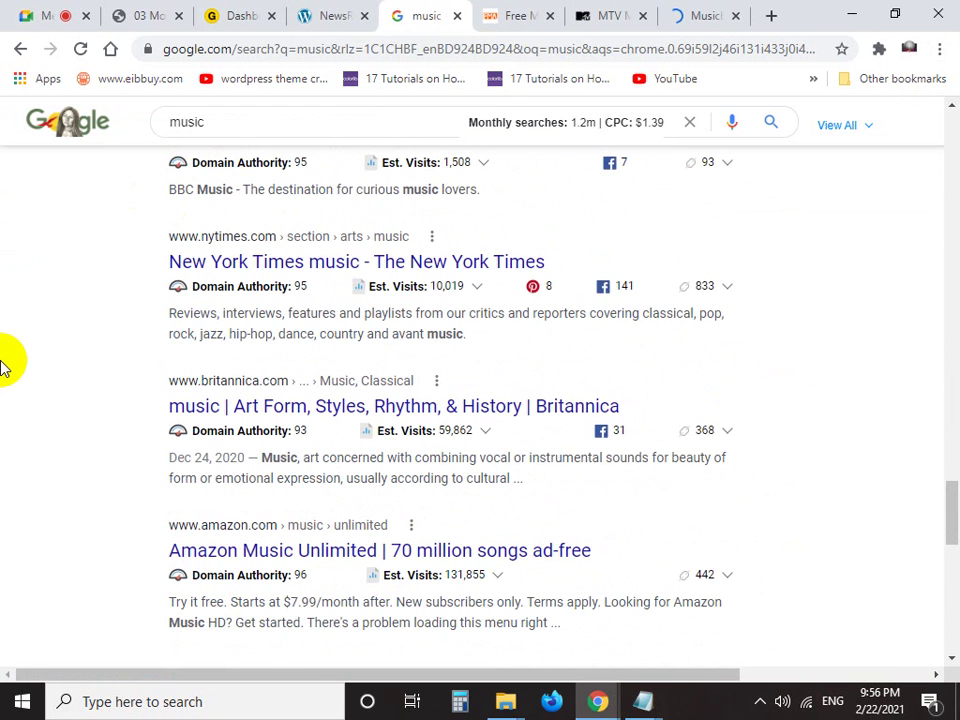
scroll(5, 367, down, 2)
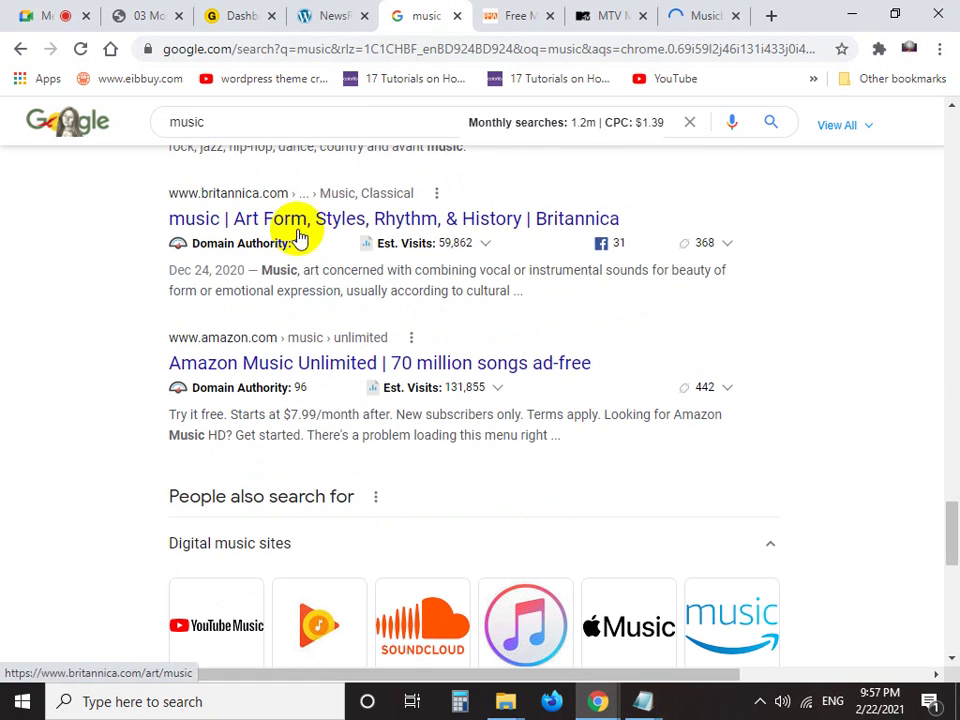
right_click(324, 224)
click(345, 238)
scroll(24, 338, down, 1)
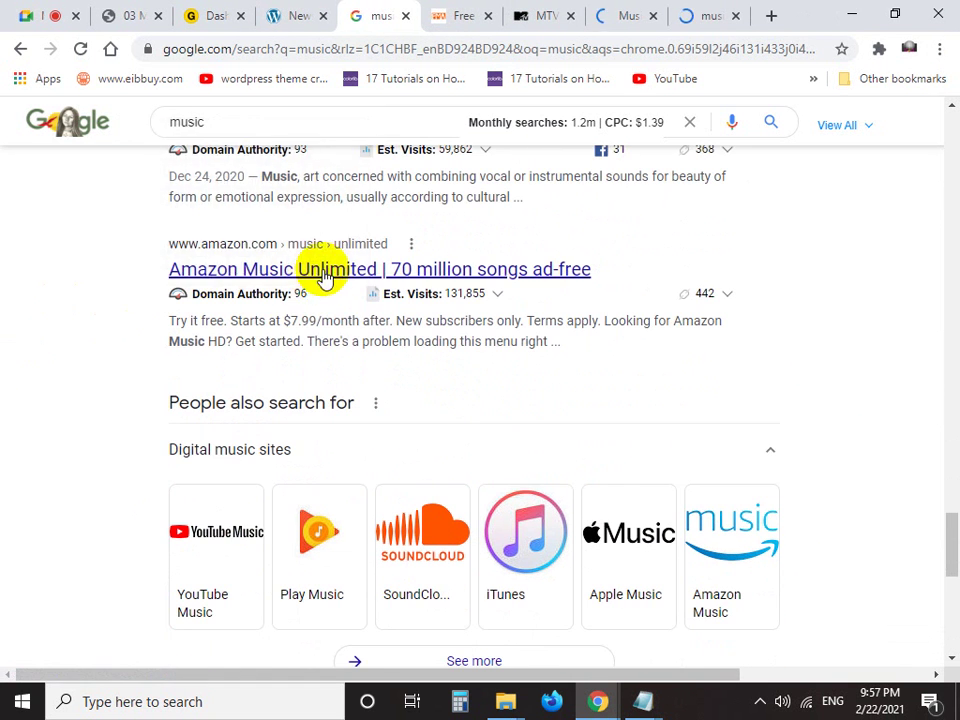
right_click(324, 275)
click(338, 282)
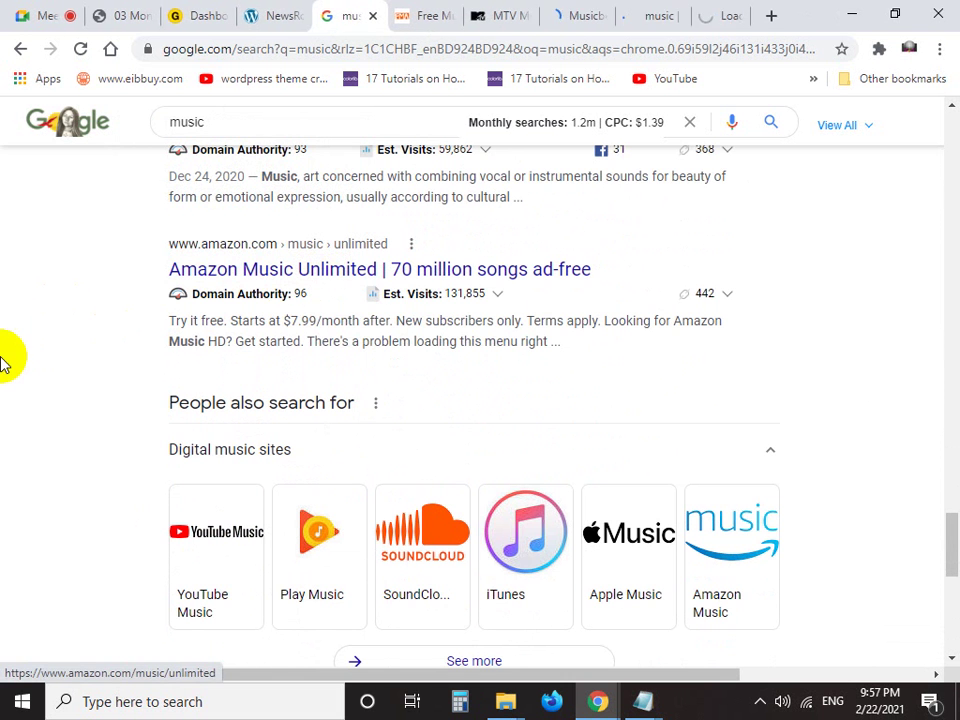
Go to page 2 of the Google results for music
scroll(122, 452, down, 3)
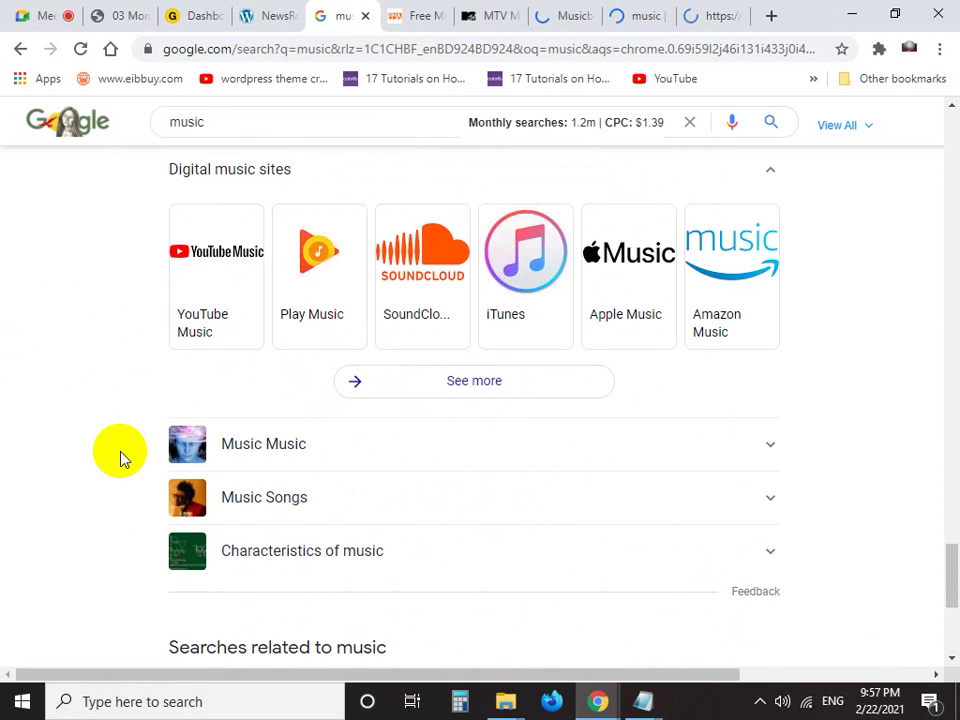
scroll(120, 456, down, 4)
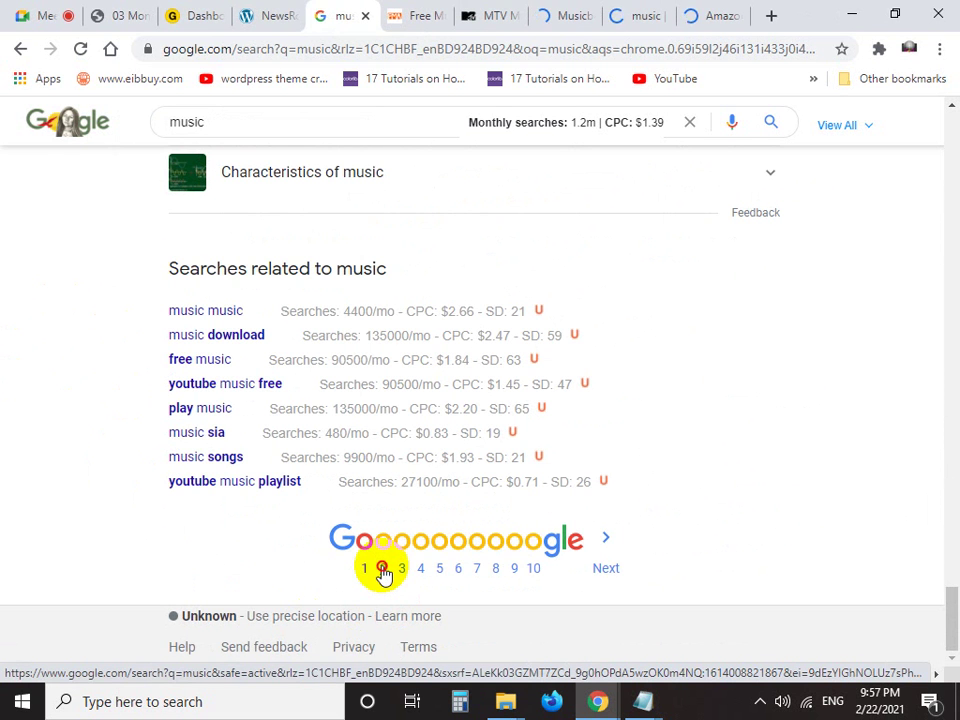
click(382, 569)
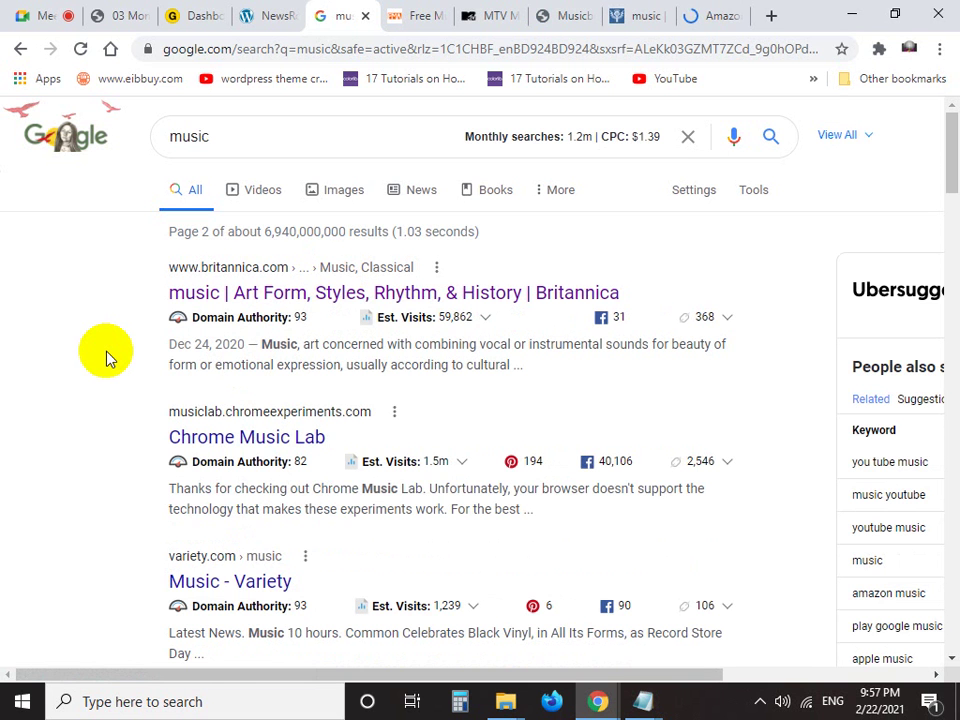
Frame the Britannica result and the Chrome Music Lab result in separate screen captures to highlight them, discarding each capture
key(Print)
drag(132, 231, 707, 328)
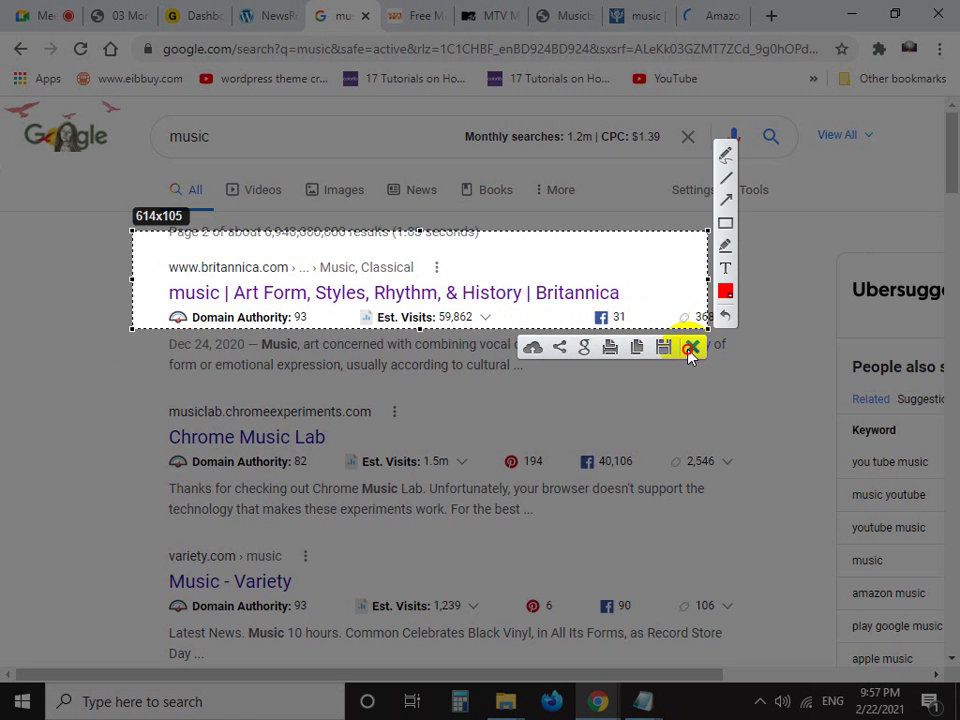
click(691, 347)
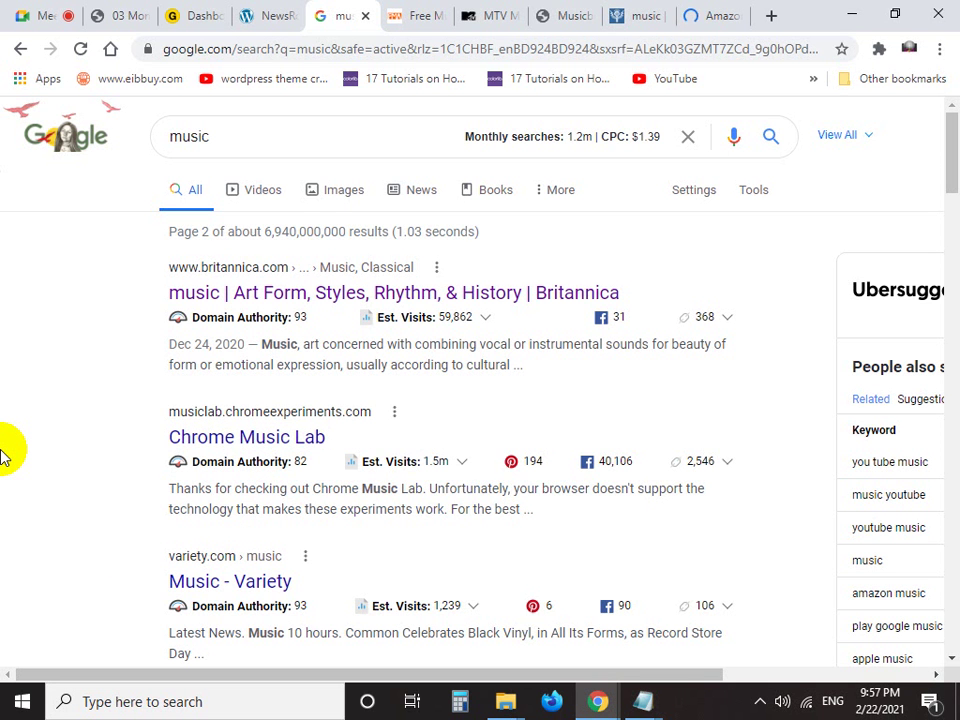
scroll(3, 455, down, 1)
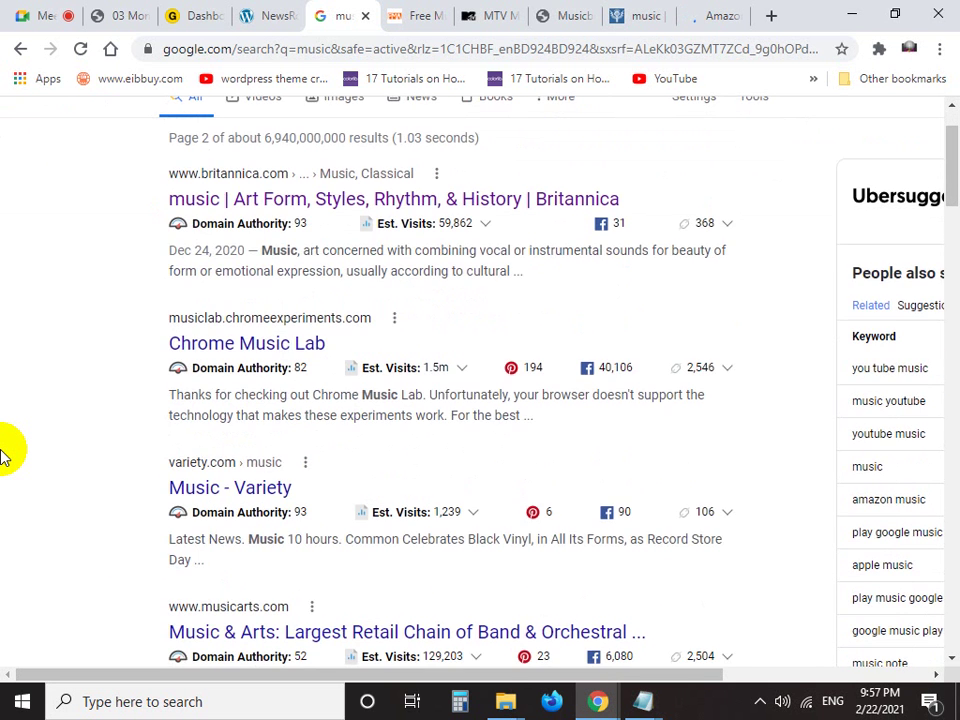
key(Print)
drag(114, 281, 679, 400)
click(662, 418)
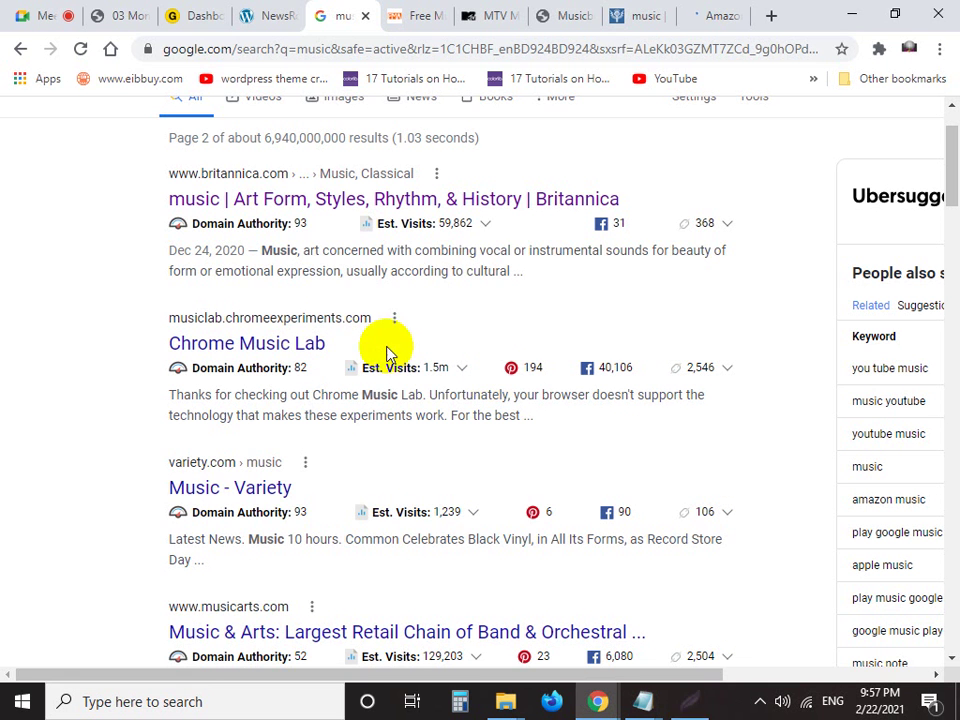
Open the Chrome Music Lab, Music & Arts and Music - Rolling Stone results in new tabs in the background
right_click(285, 350)
click(330, 358)
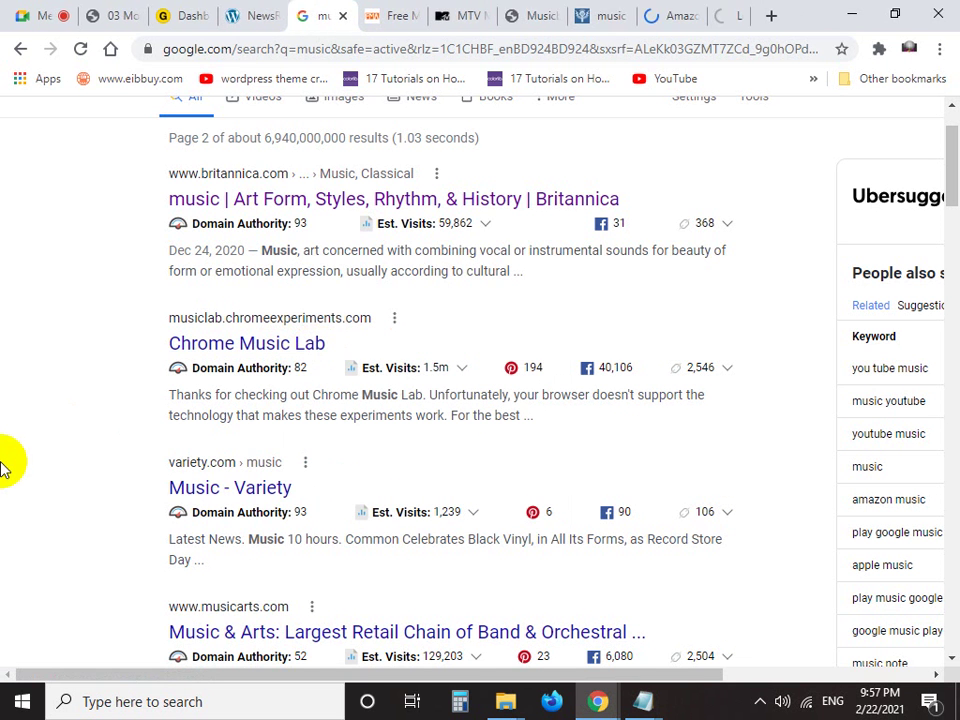
scroll(2, 470, down, 3)
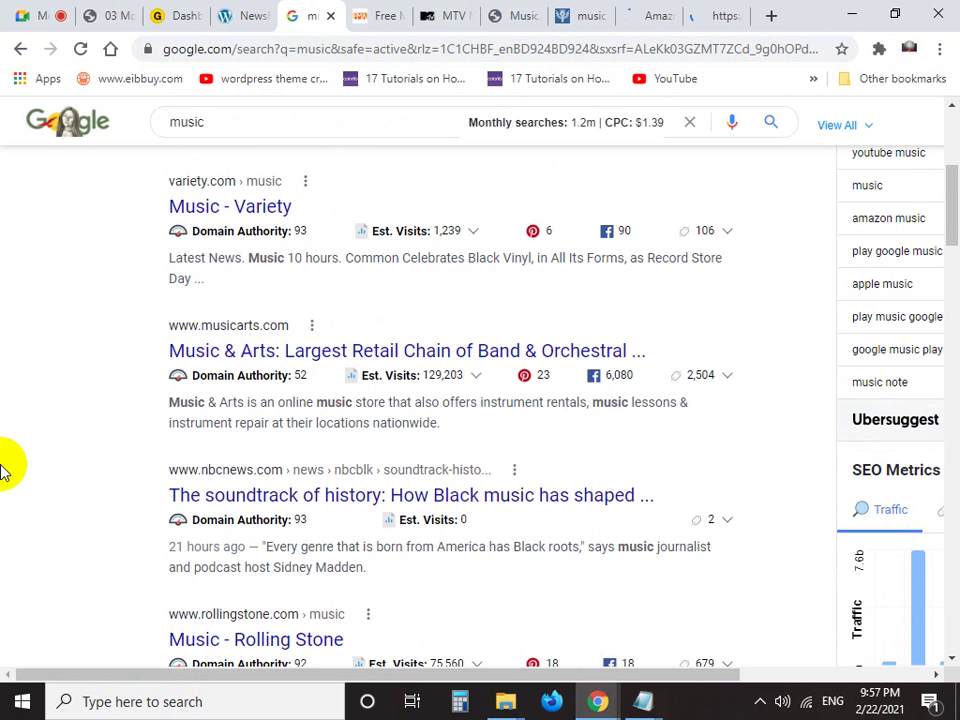
right_click(289, 356)
click(325, 372)
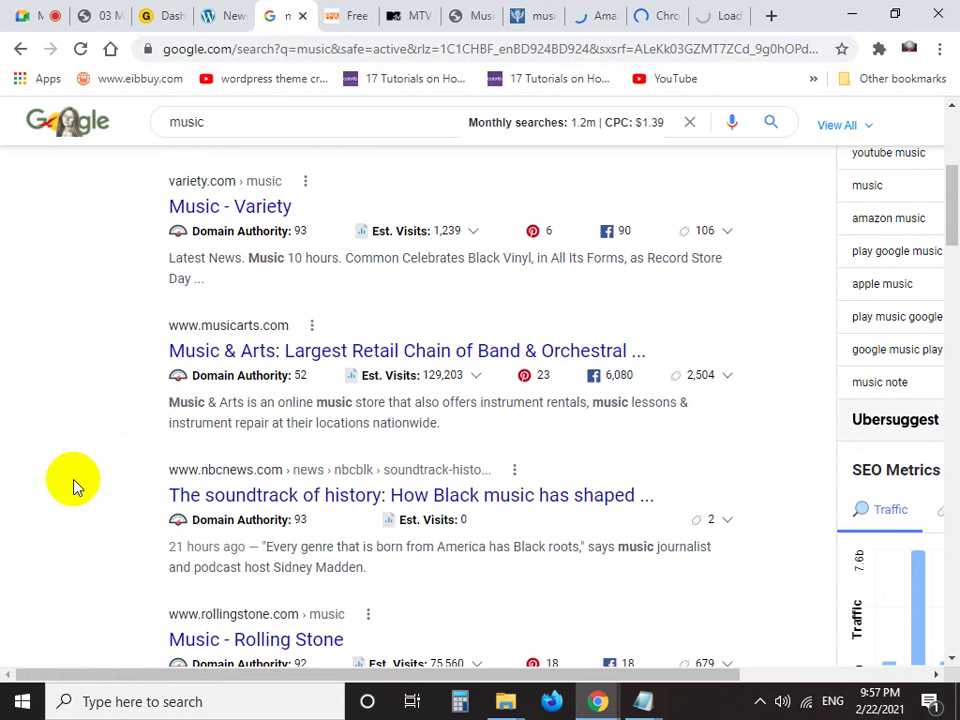
scroll(73, 486, down, 3)
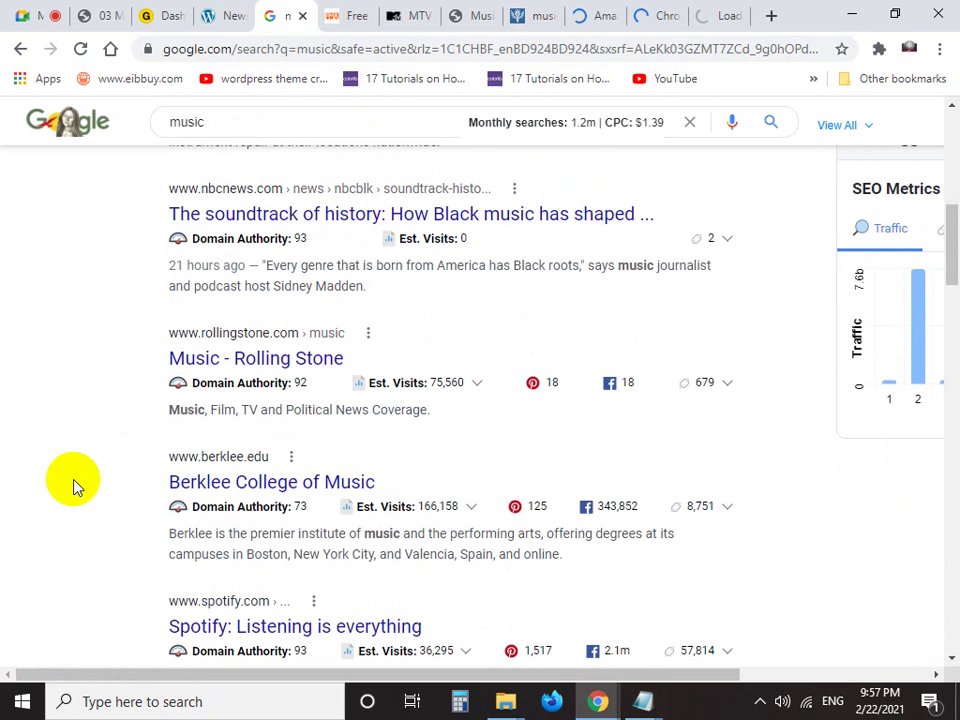
right_click(288, 366)
click(328, 373)
Examine the domain authority and estimated visits of the remaining page 2 results, down to the related searches
scroll(128, 450, down, 1)
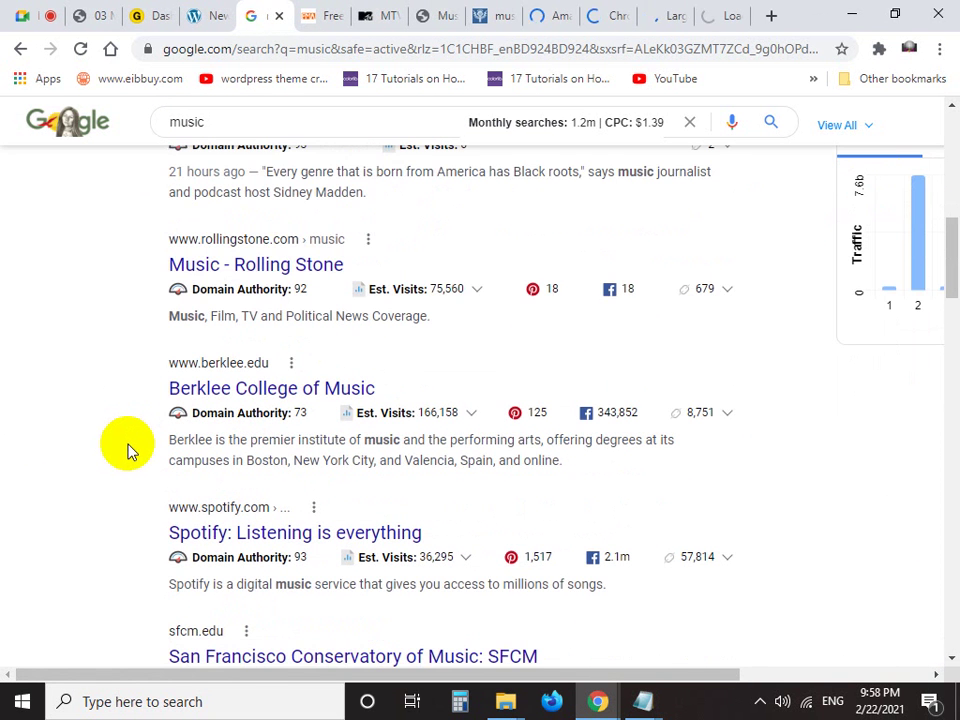
scroll(128, 450, down, 3)
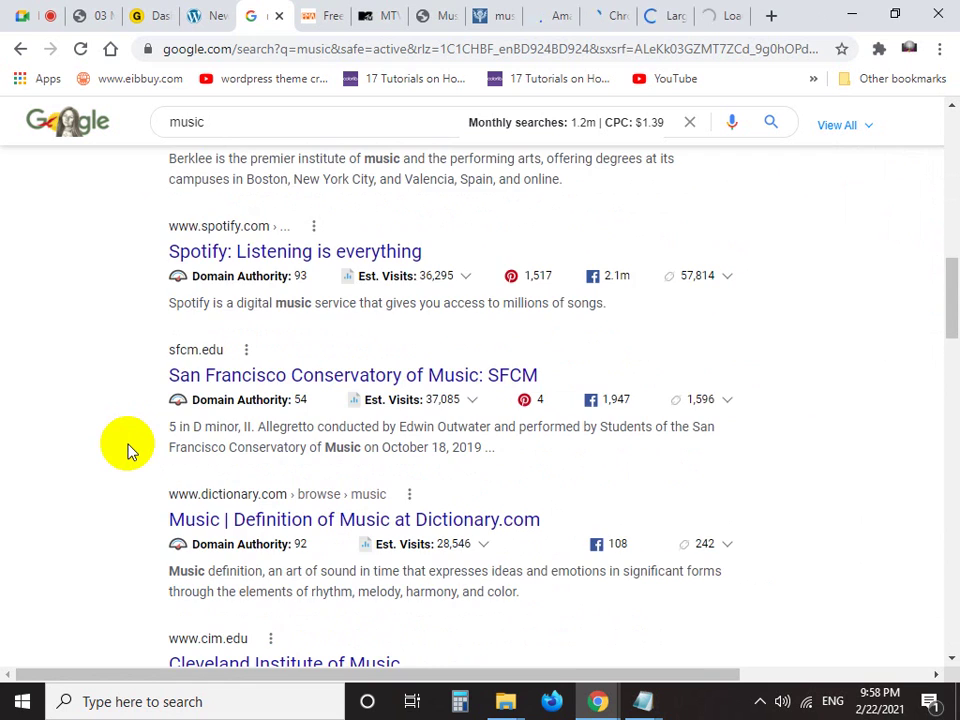
scroll(128, 450, down, 7)
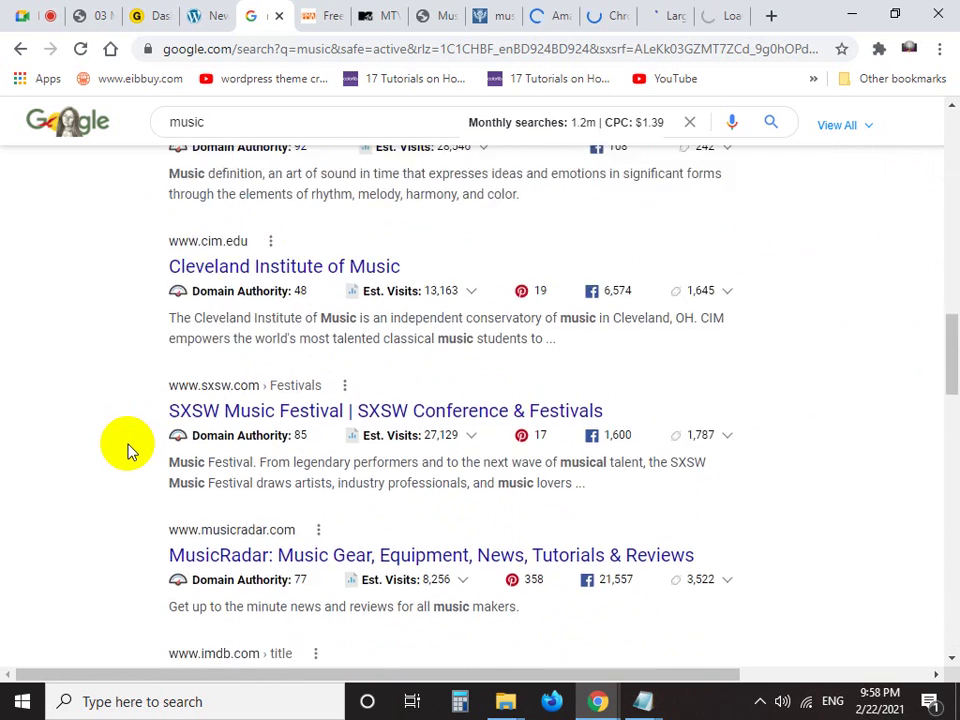
scroll(128, 450, down, 7)
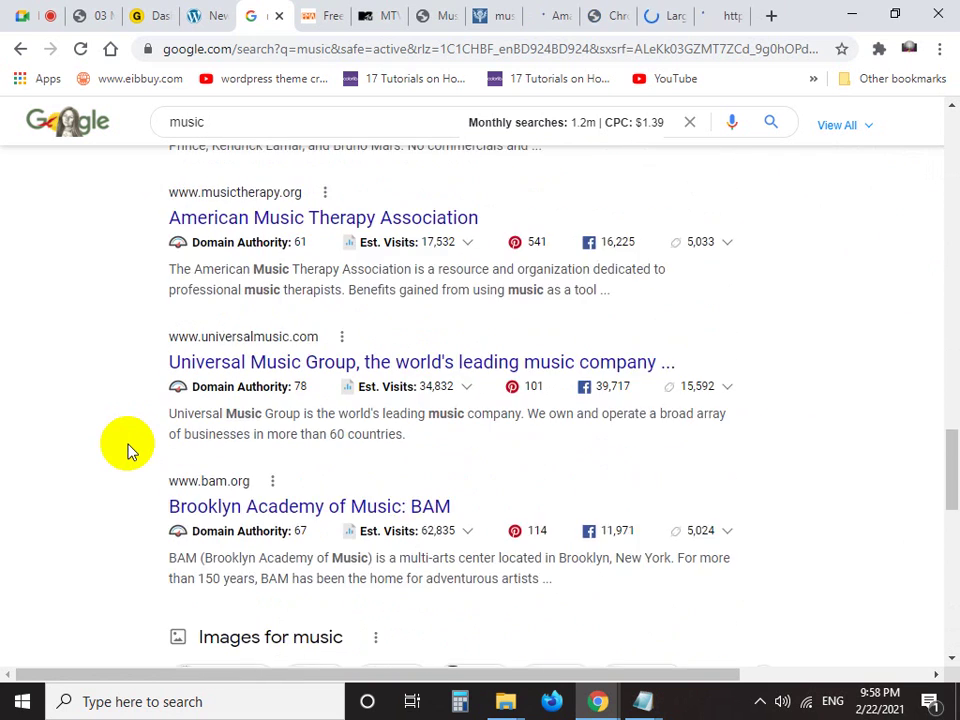
scroll(128, 450, down, 1)
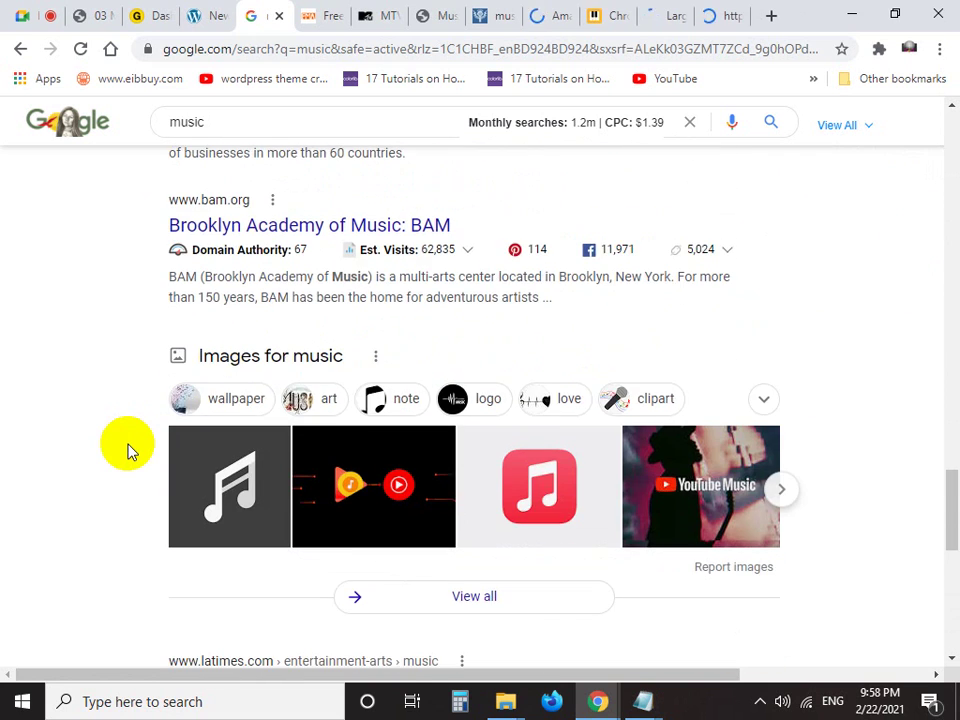
scroll(95, 385, down, 2)
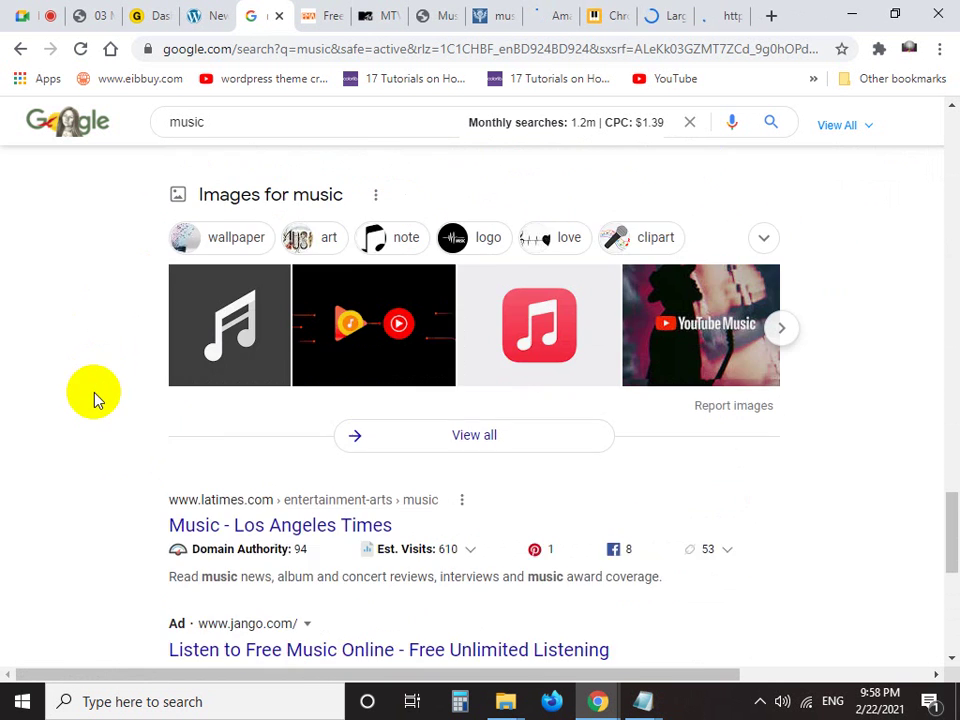
scroll(95, 398, down, 5)
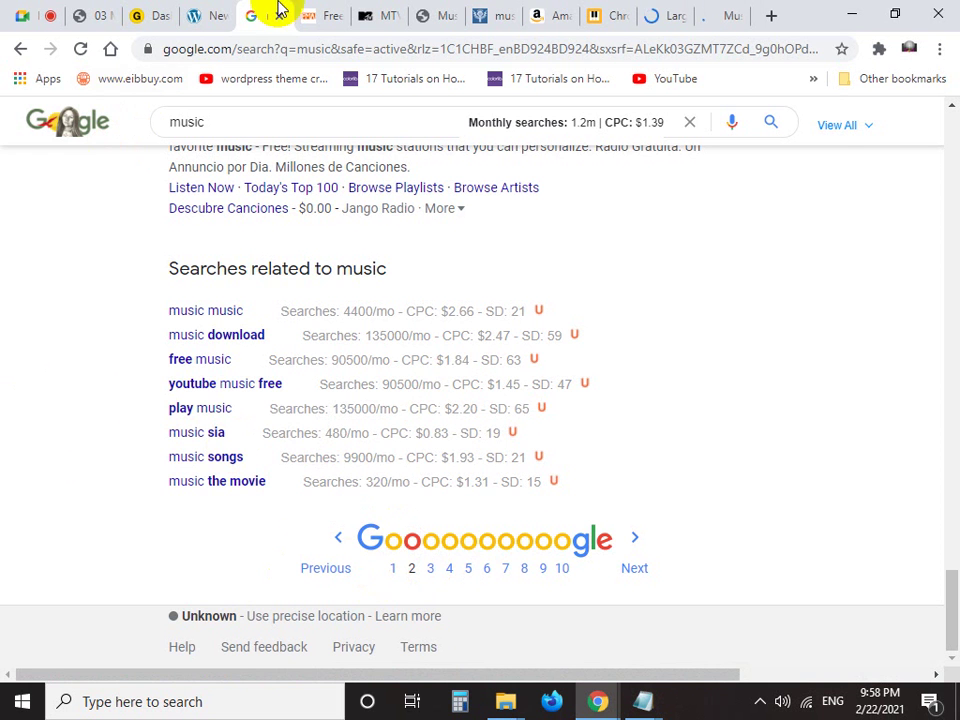
Copy the web address of the opened Free Music Archive site and close its tab
click(331, 14)
right_click(258, 52)
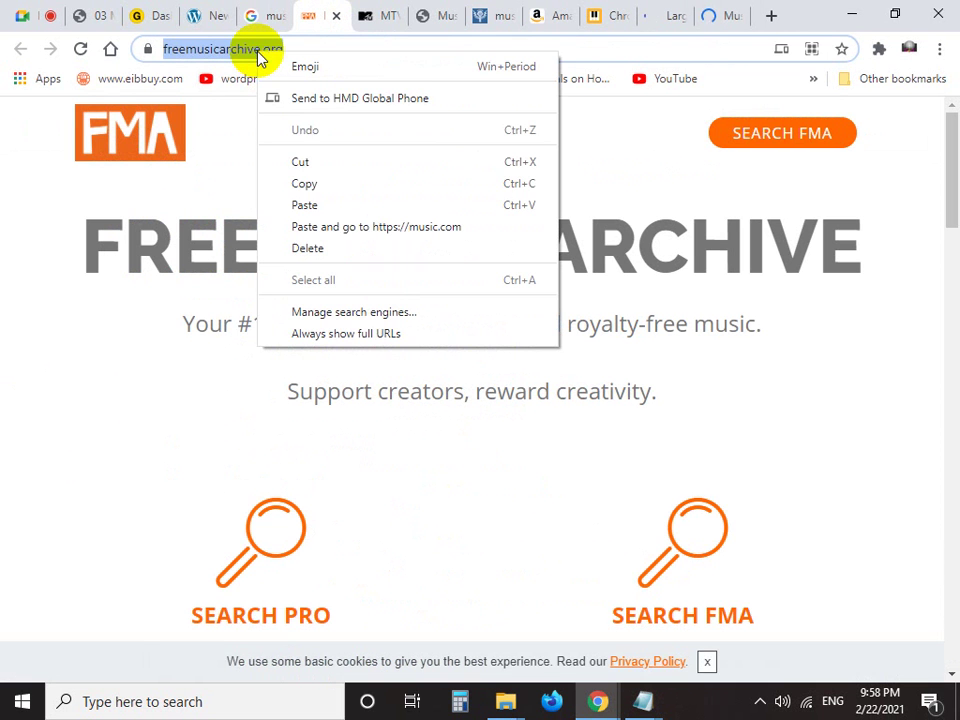
click(338, 186)
drag(955, 180, 943, 146)
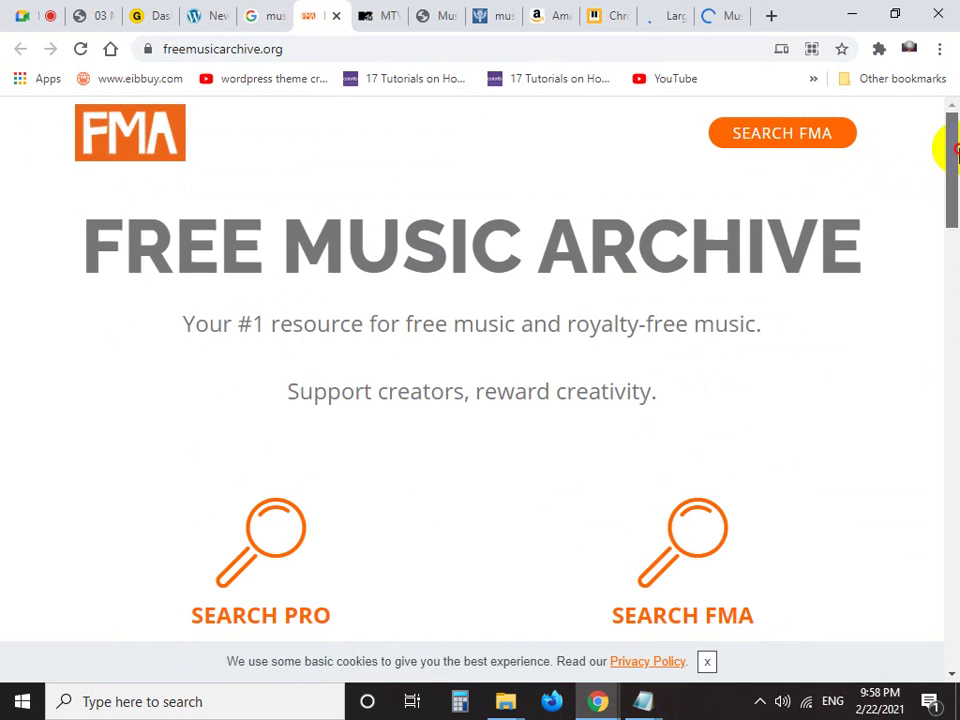
click(336, 22)
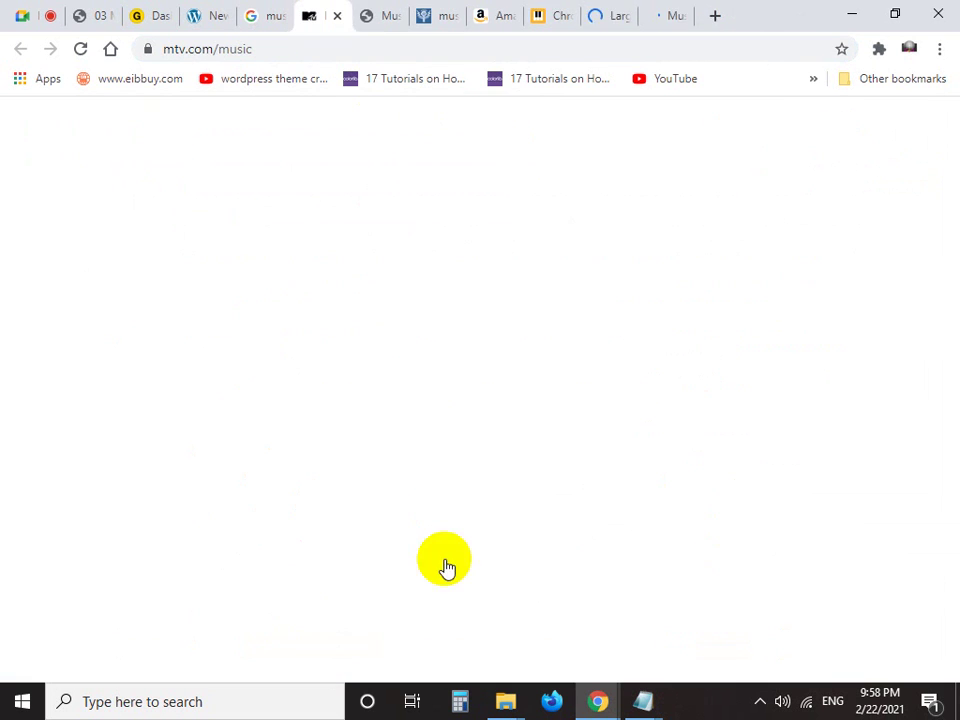
mouse_move(643, 690)
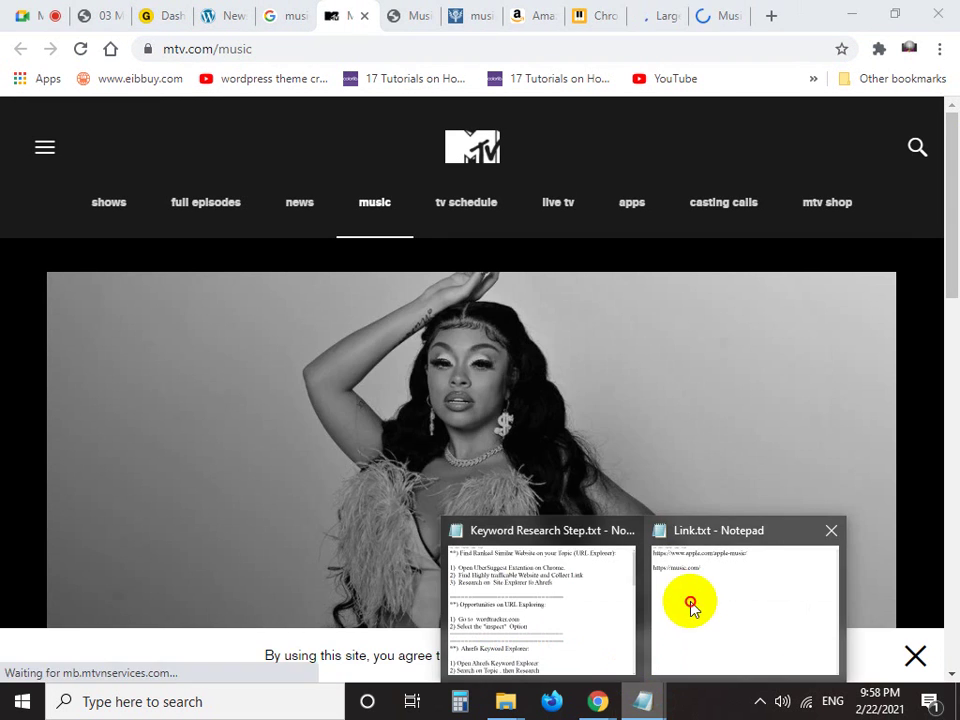
click(690, 604)
key(ctrl+v)
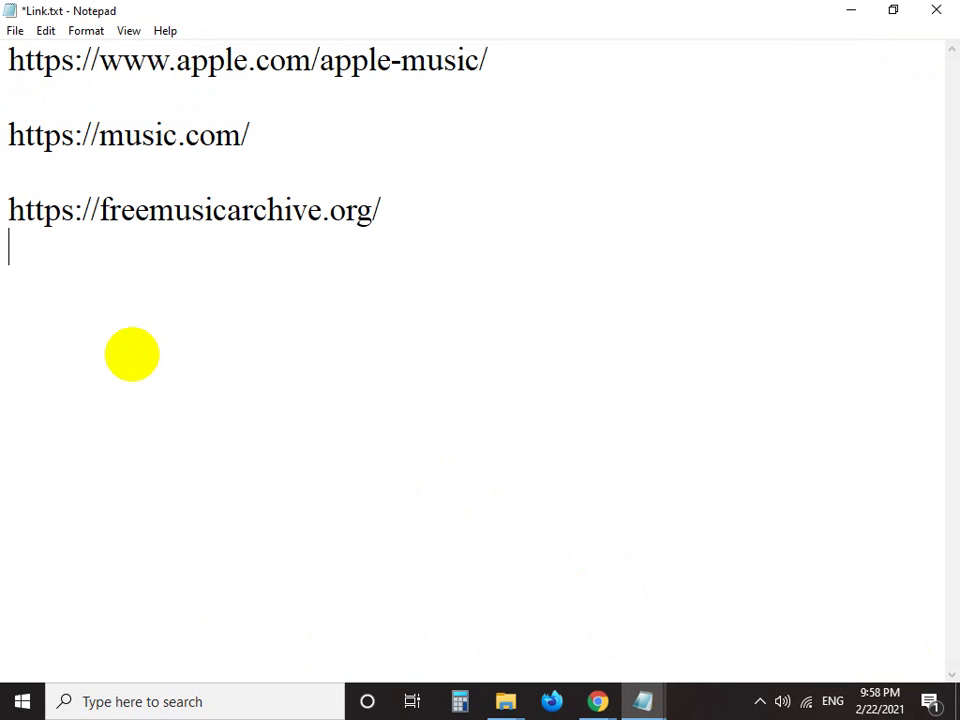
key(ctrl+s)
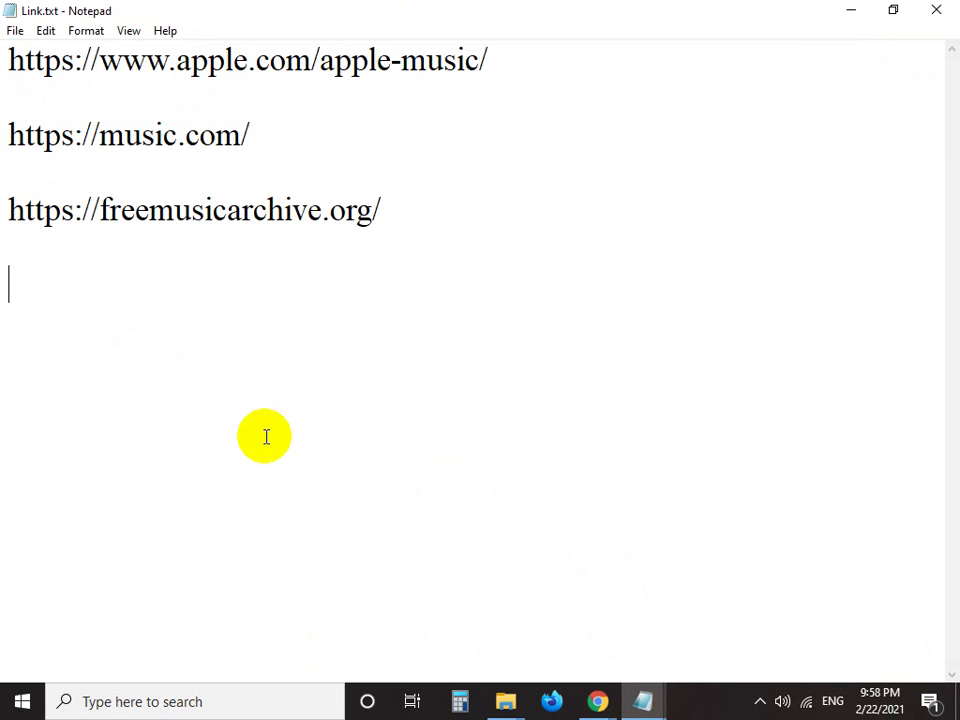
Return to Chrome and close the MTV music tab
click(598, 701)
click(572, 574)
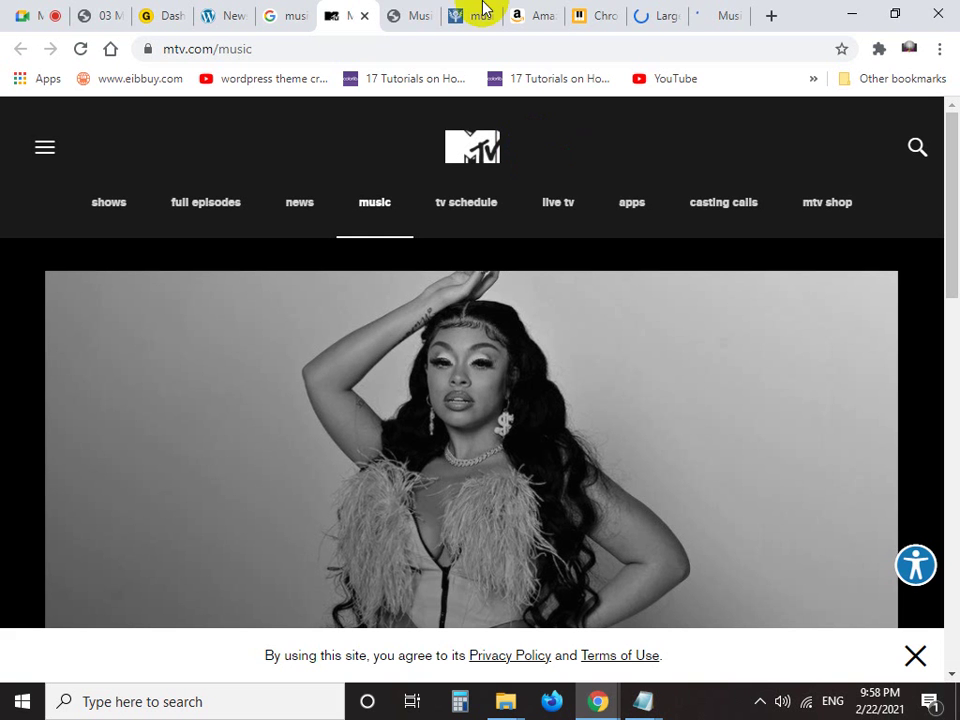
click(367, 17)
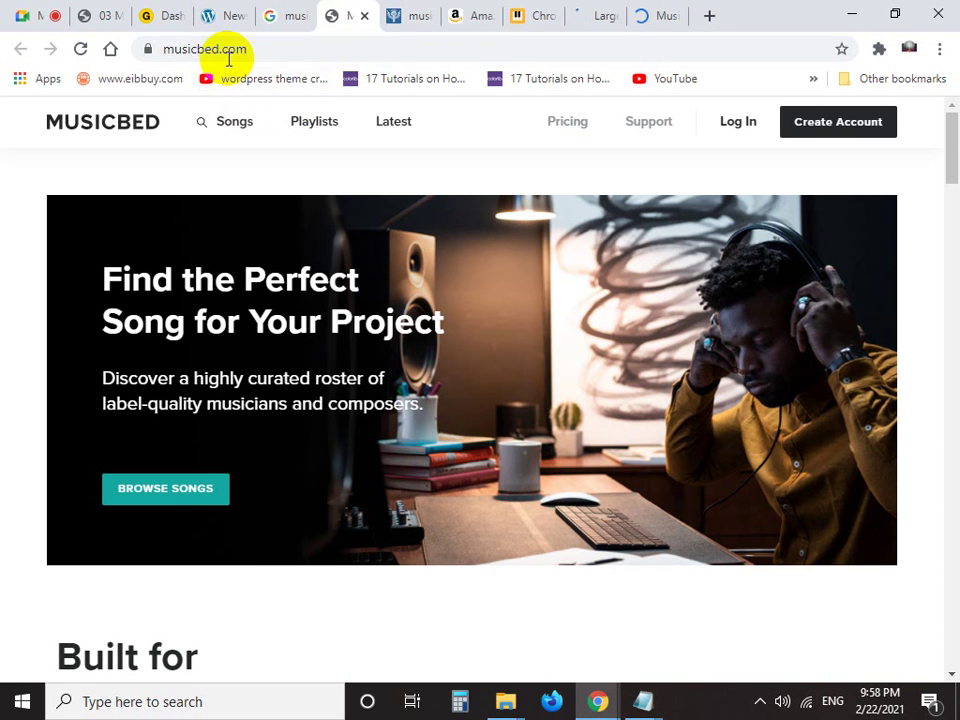
click(236, 48)
right_click(229, 60)
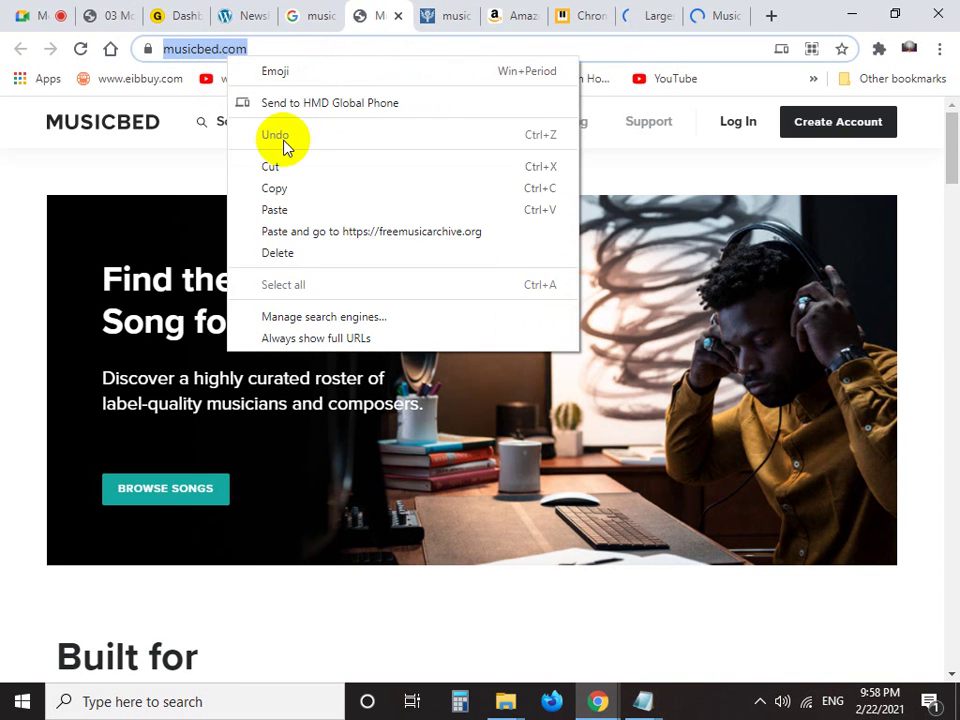
click(326, 188)
drag(945, 253, 945, 658)
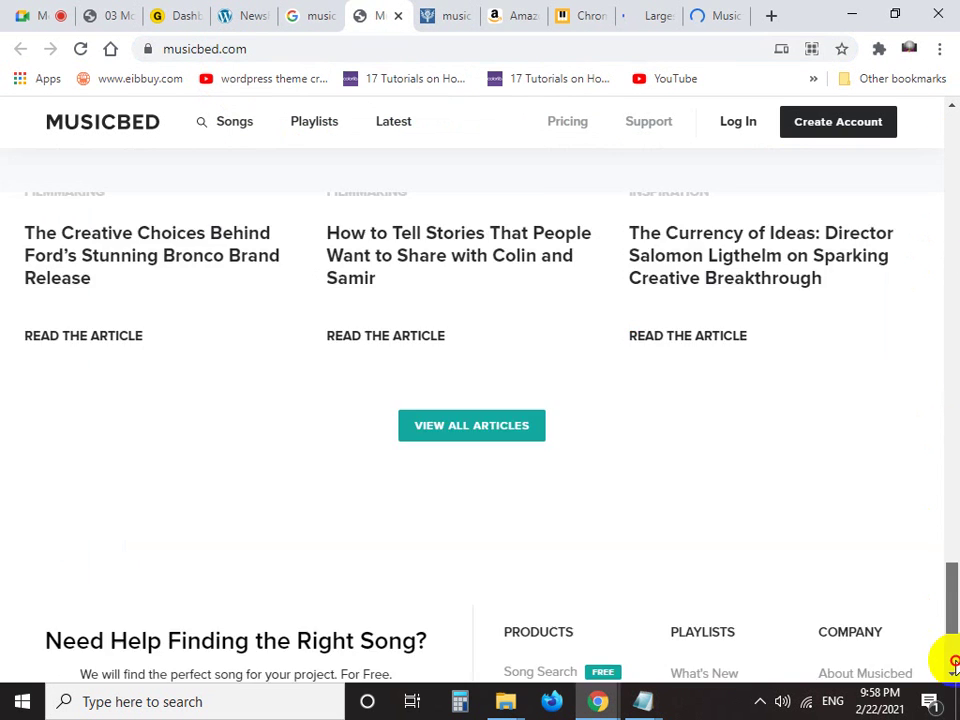
click(650, 695)
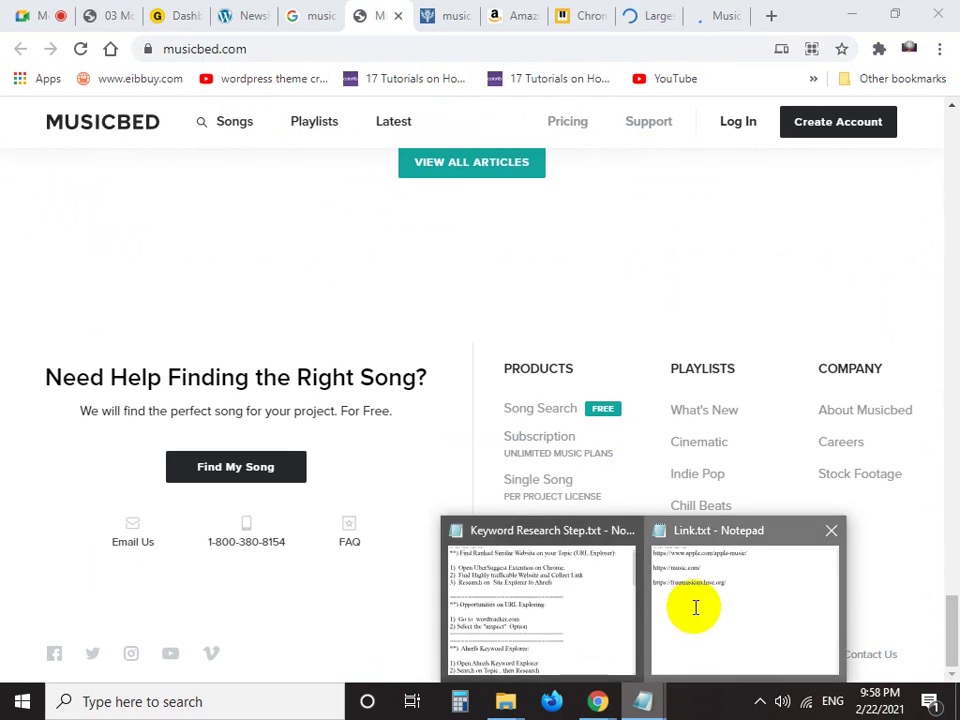
click(696, 609)
key(ctrl+v)
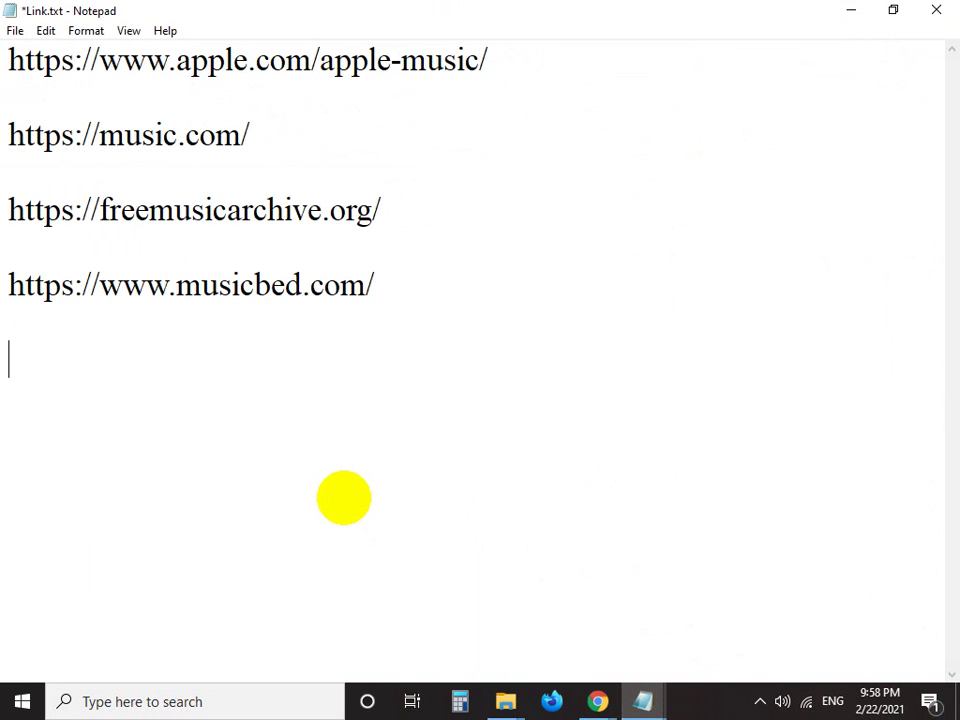
Return to Chrome and close the Musicbed tab
click(592, 695)
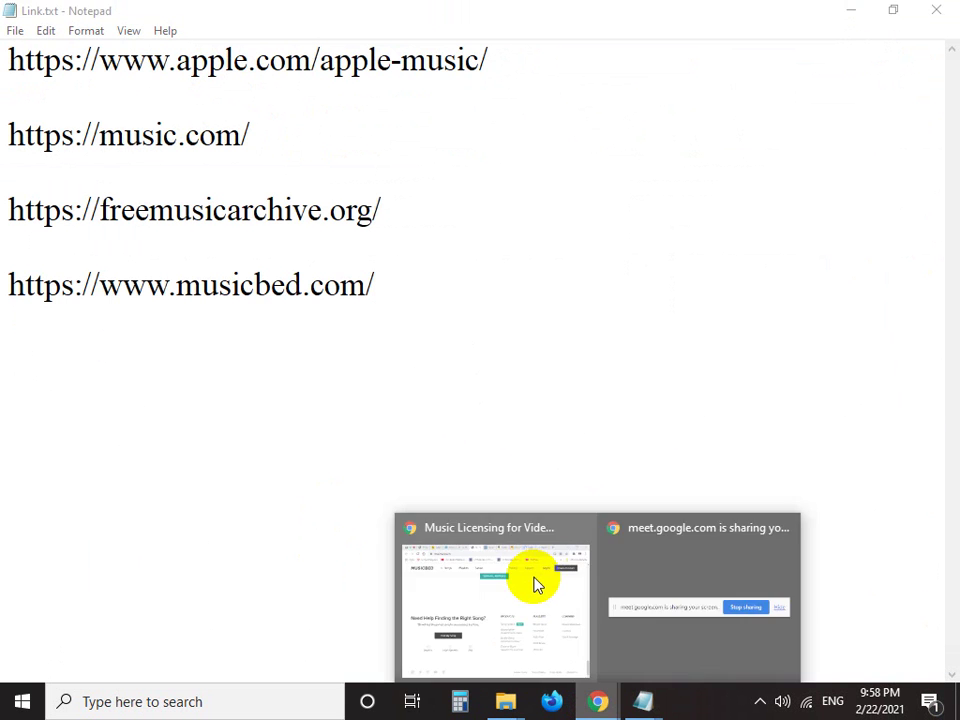
click(536, 579)
click(398, 16)
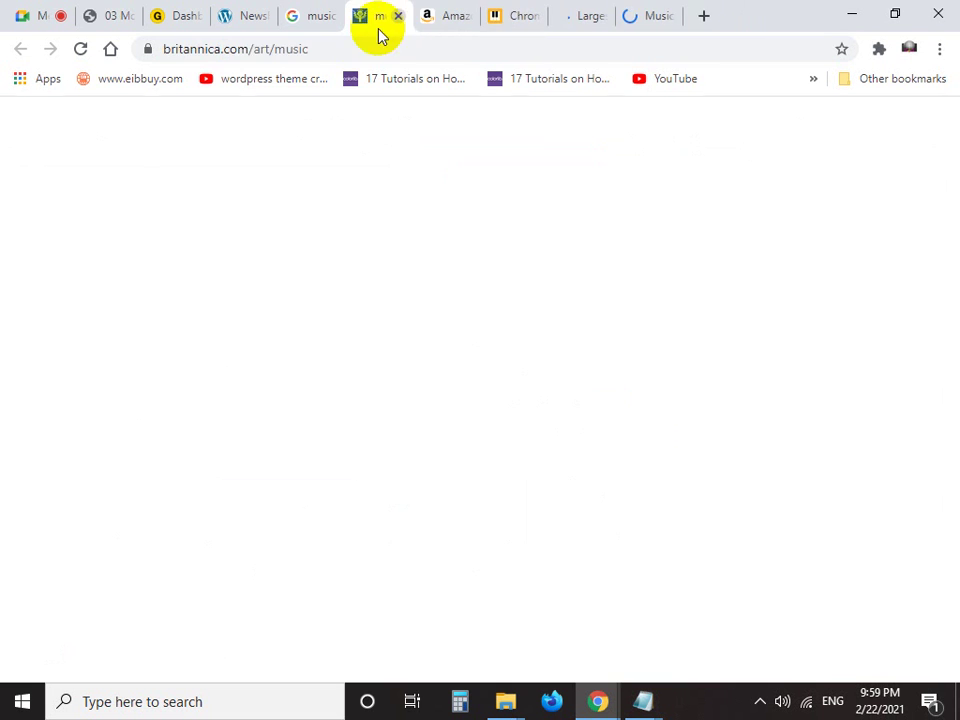
Look over the Britannica music page, copy its web address and close its tab
drag(952, 222, 955, 402)
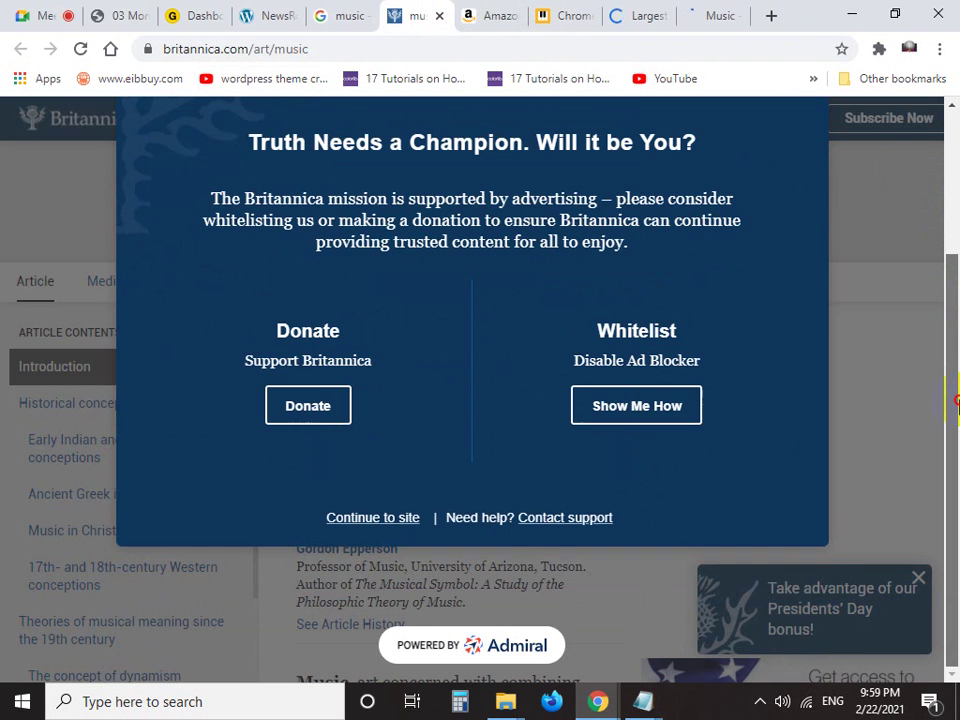
drag(956, 285, 950, 138)
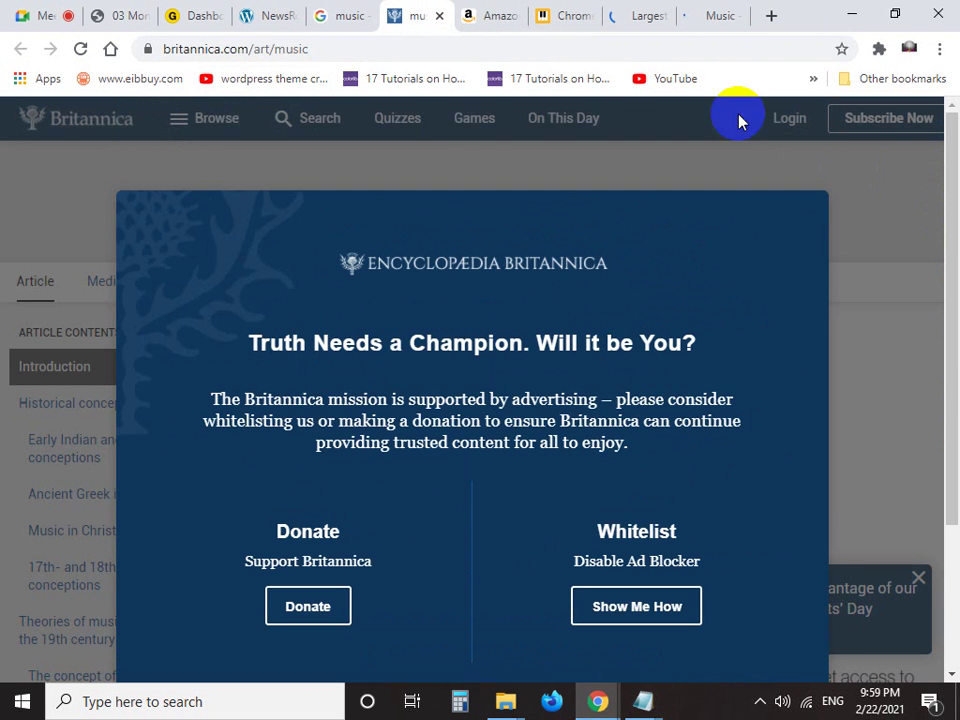
right_click(261, 46)
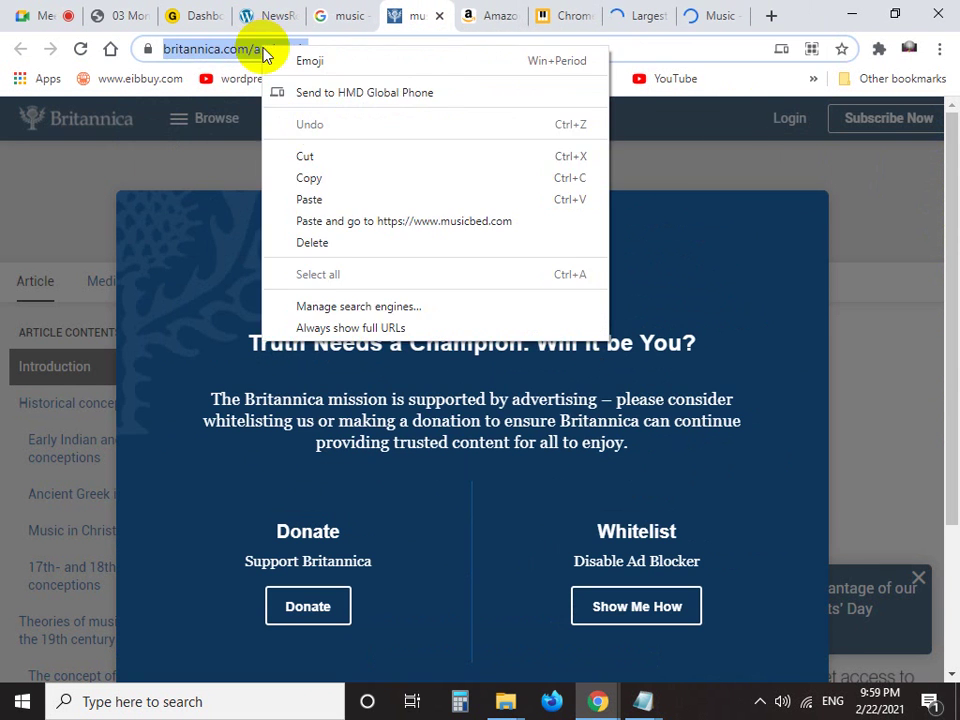
click(360, 174)
click(439, 17)
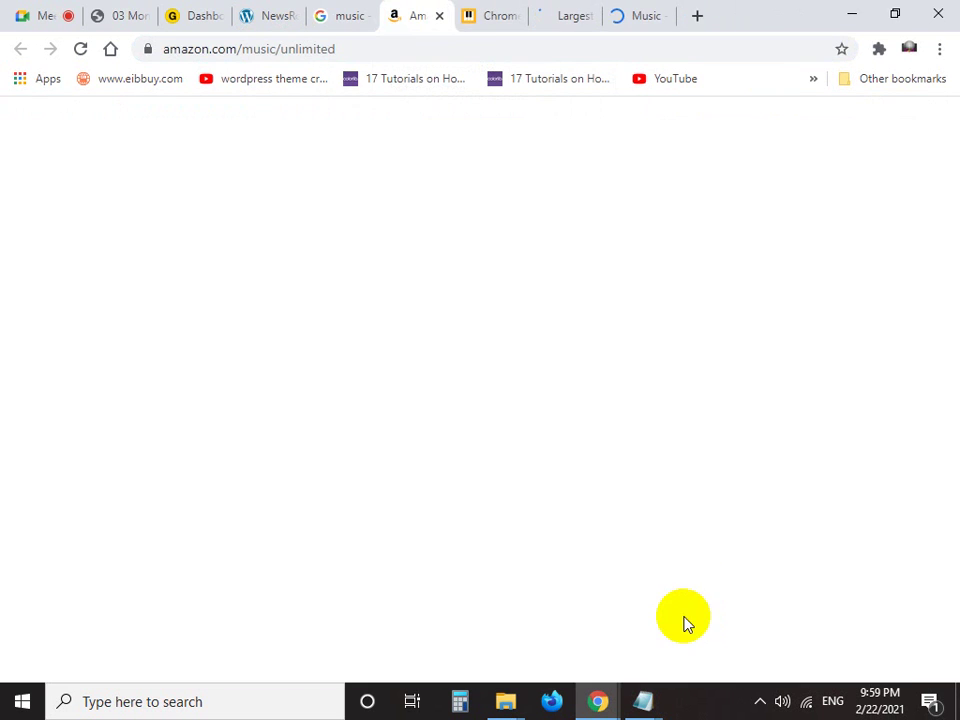
mouse_move(643, 699)
click(716, 628)
key(ctrl+v)
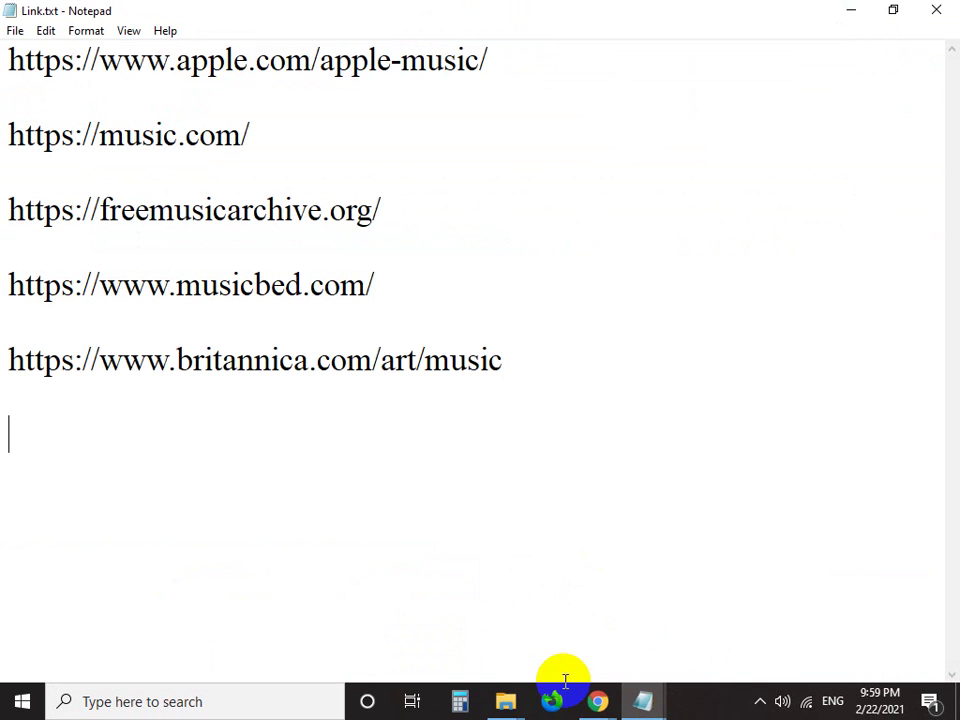
Return to Chrome and copy the web address of the Amazon Music Unlimited page
click(595, 698)
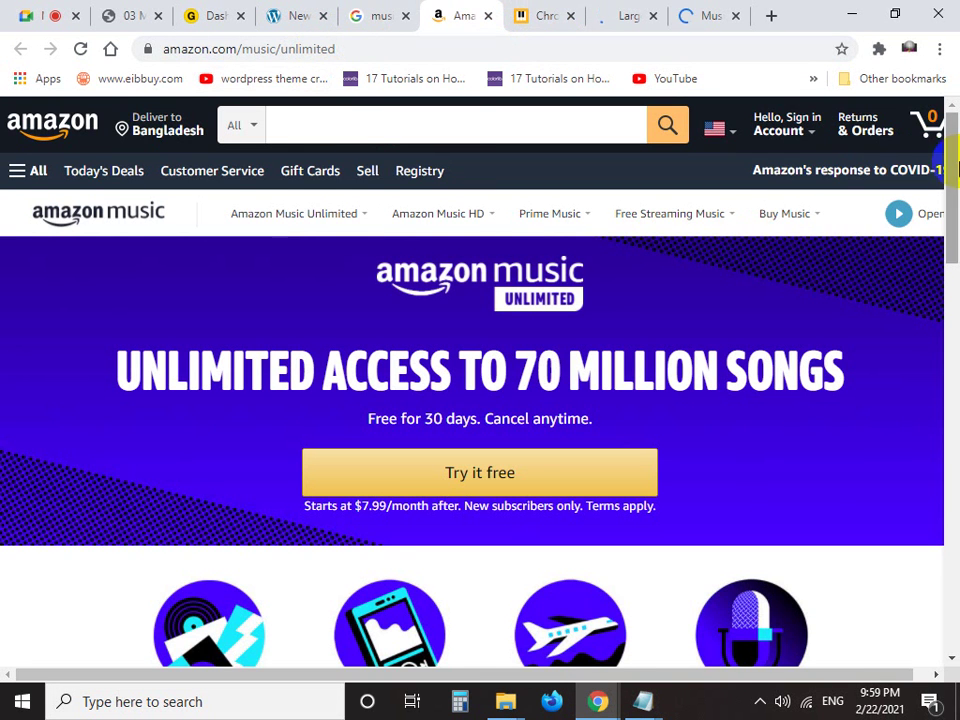
drag(953, 176, 949, 10)
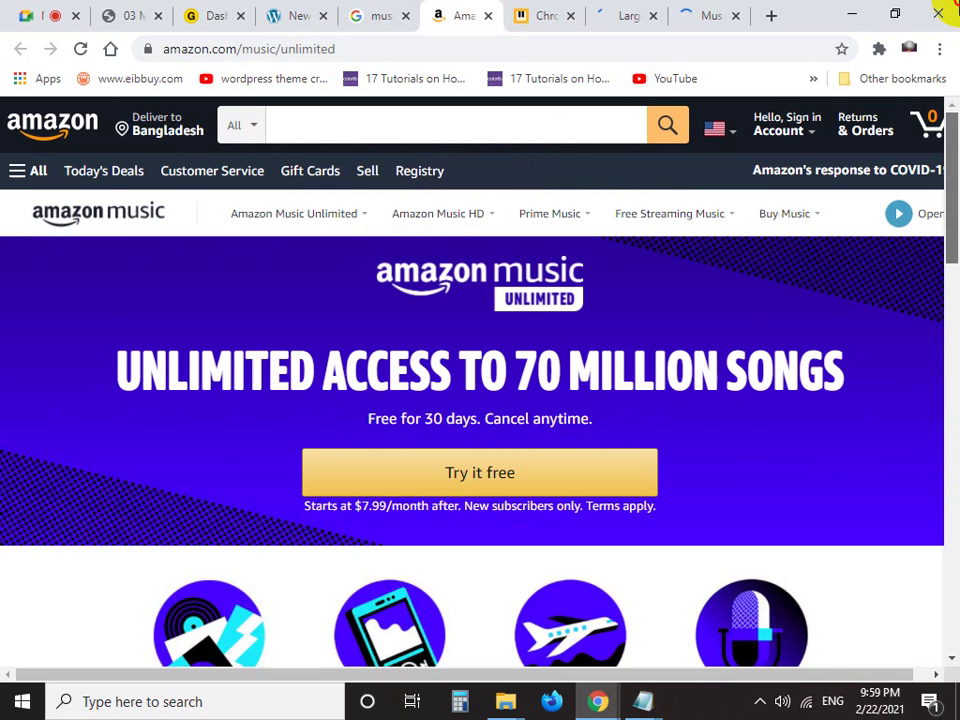
right_click(281, 54)
click(327, 184)
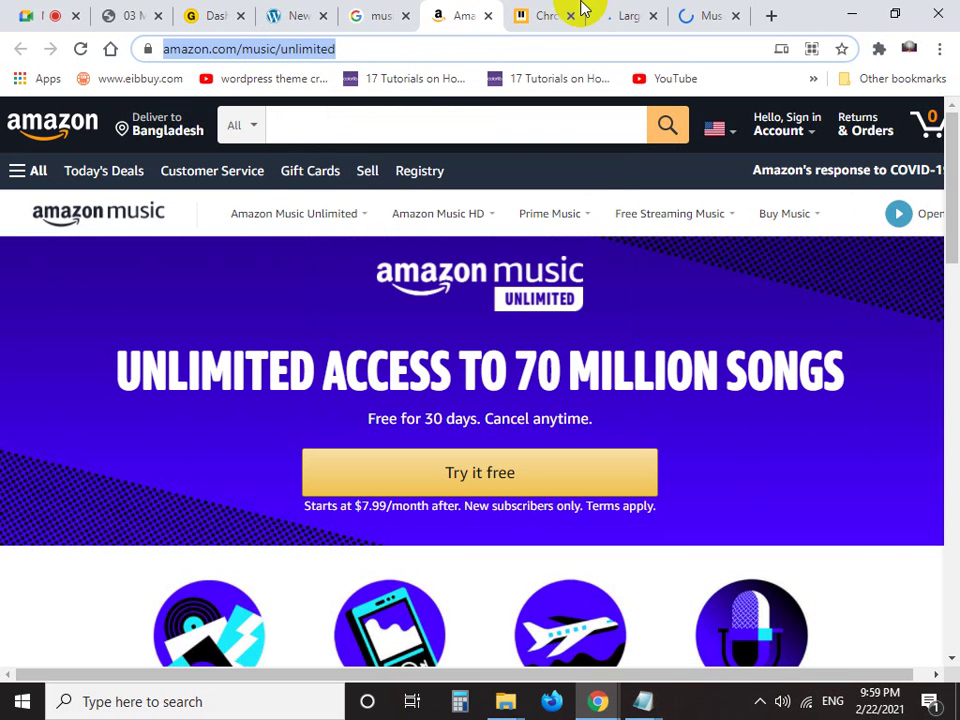
mouse_move(643, 701)
click(752, 607)
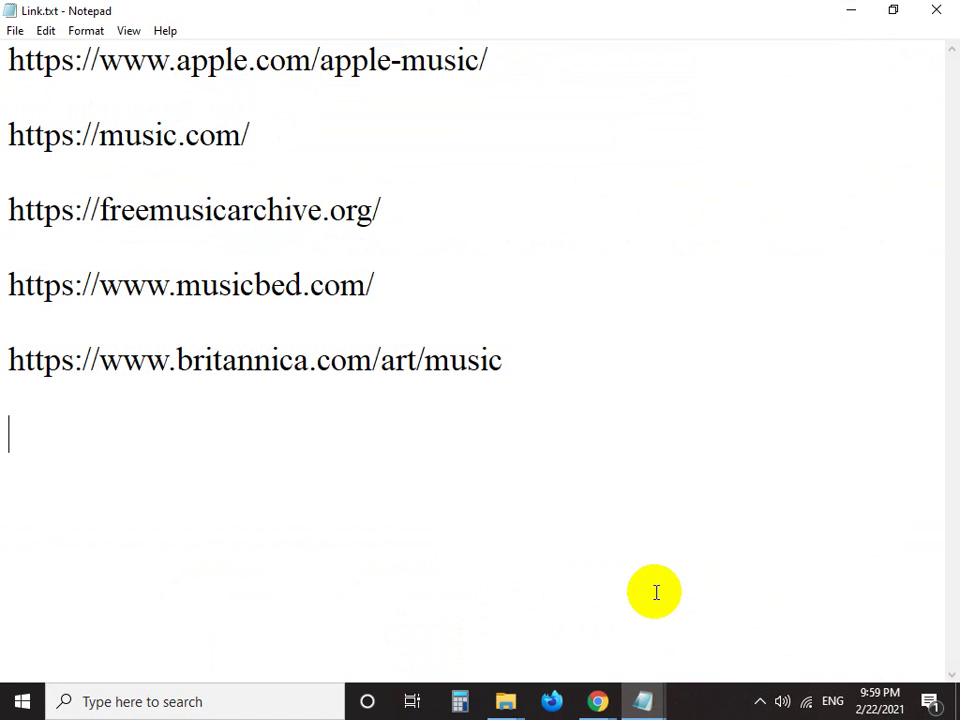
key(ctrl+v)
key(ctrl+s)
Return to Chrome and close the Amazon Music tab and the two tabs after it, through Music & Arts
mouse_move(607, 703)
click(495, 600)
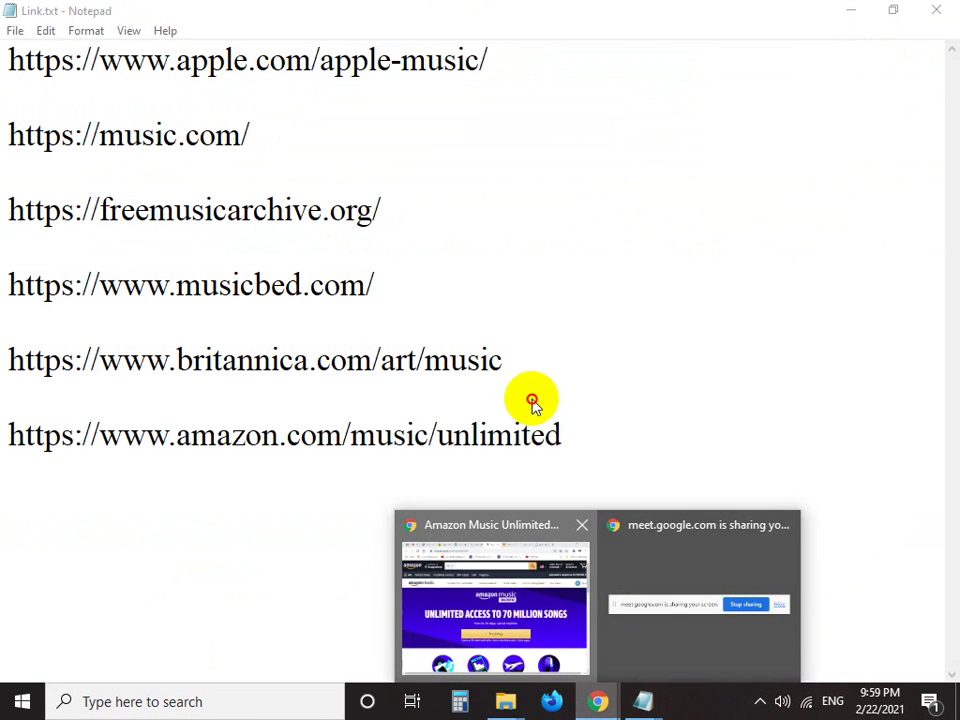
click(490, 17)
click(490, 17)
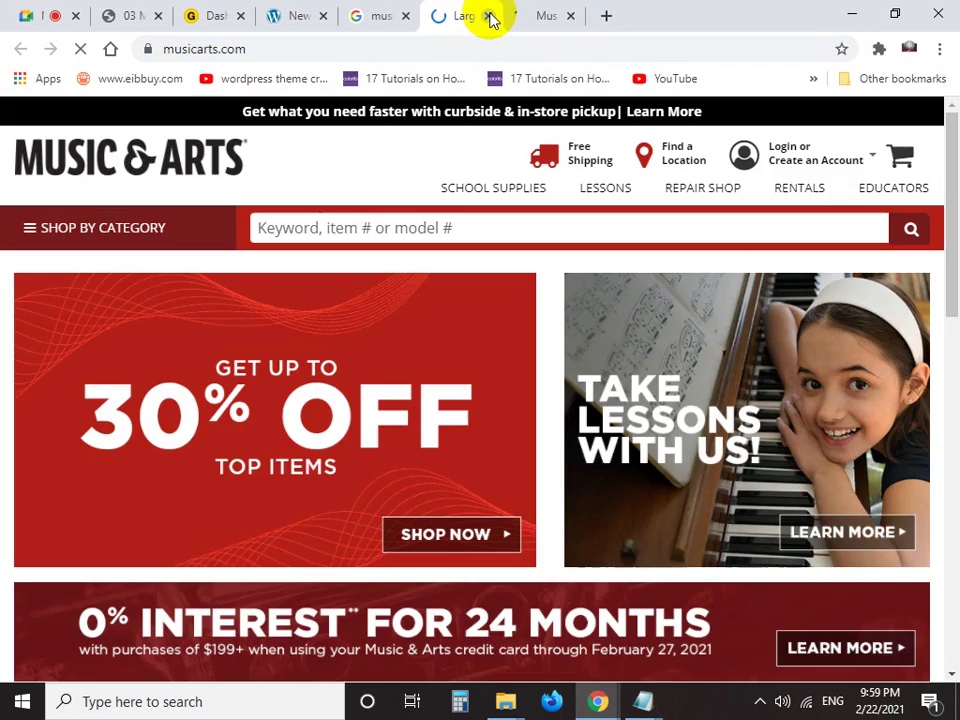
click(490, 17)
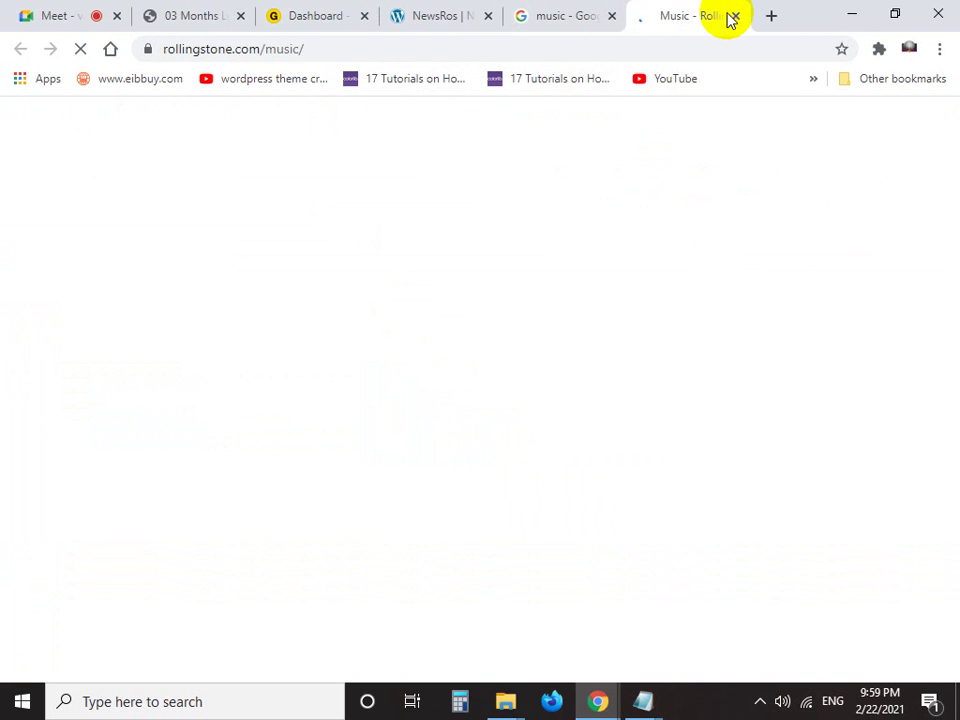
Copy the web address of the Rolling Stone music page and close its tab
right_click(297, 54)
click(398, 187)
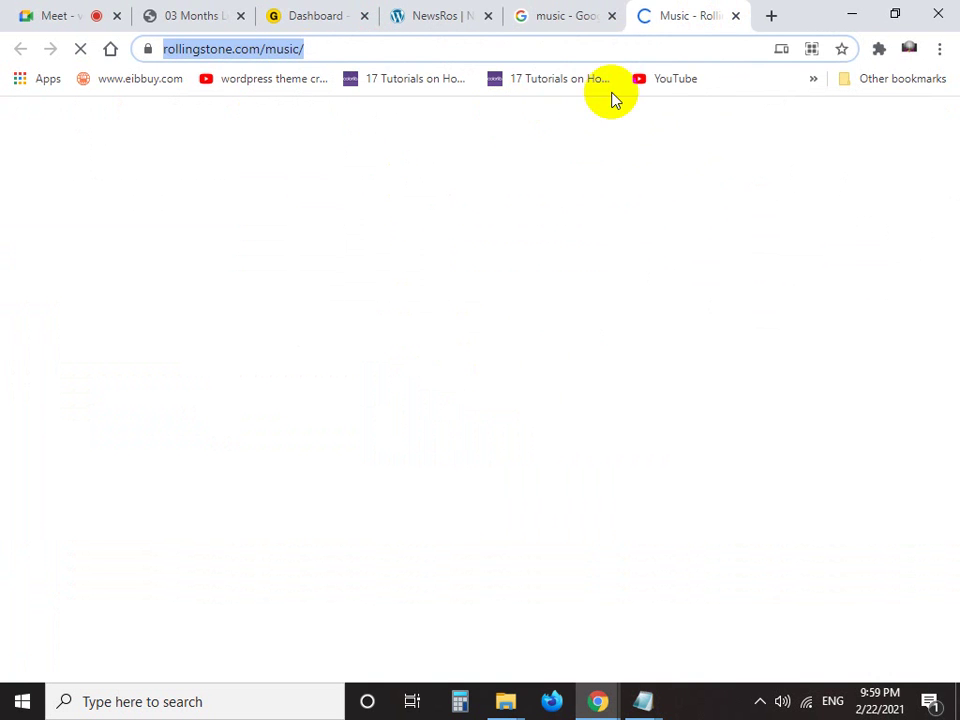
click(735, 16)
click(657, 708)
click(703, 606)
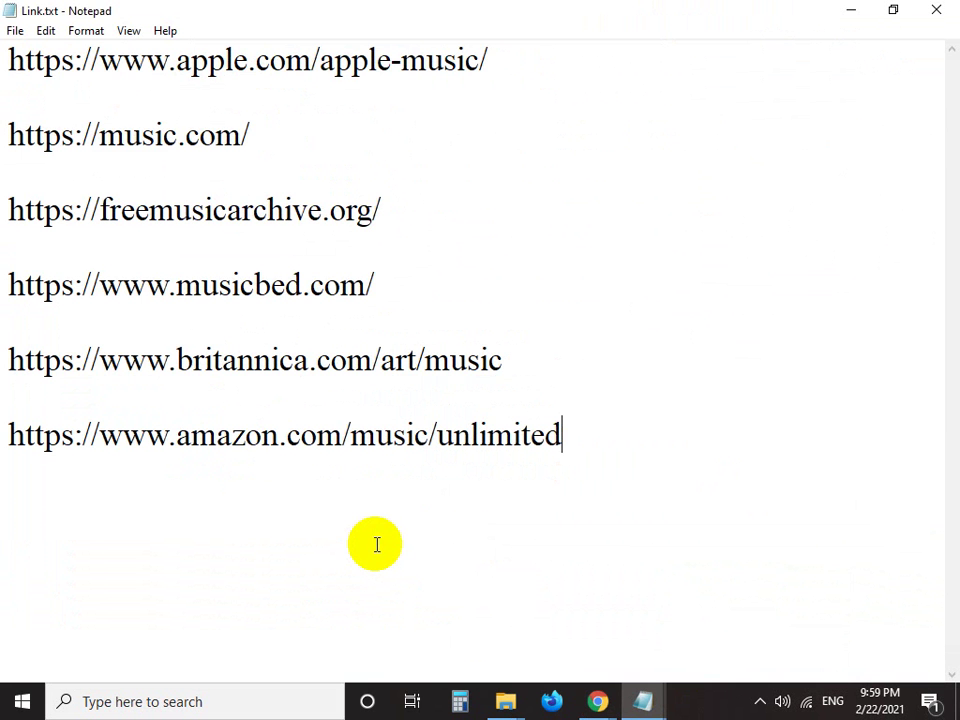
key(ctrl+v)
key(ctrl+a)
key(Delete)
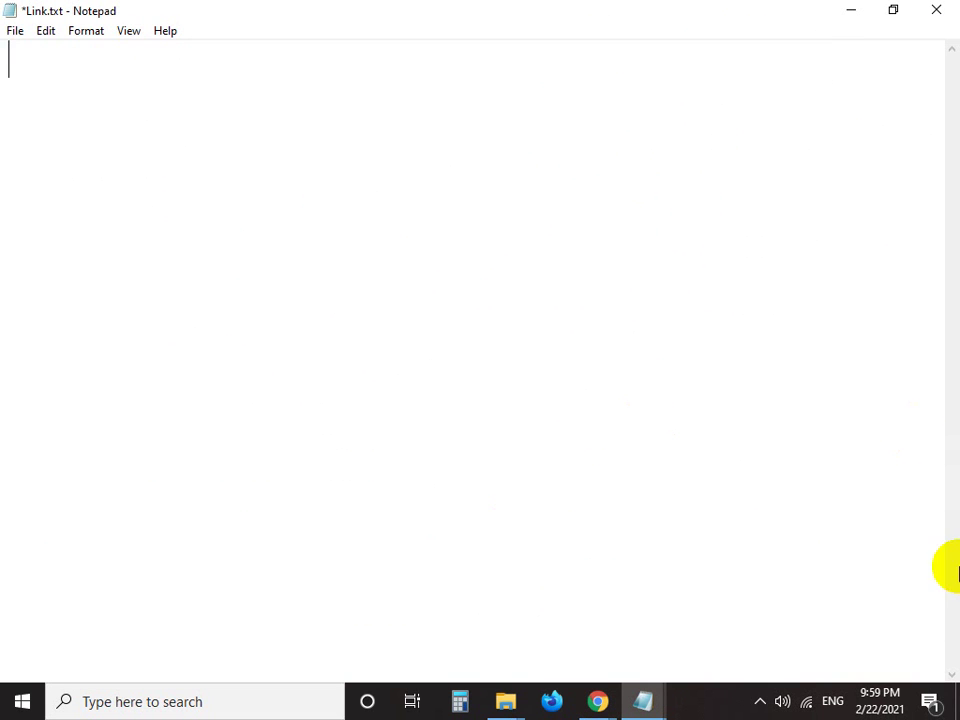
key(ctrl+z)
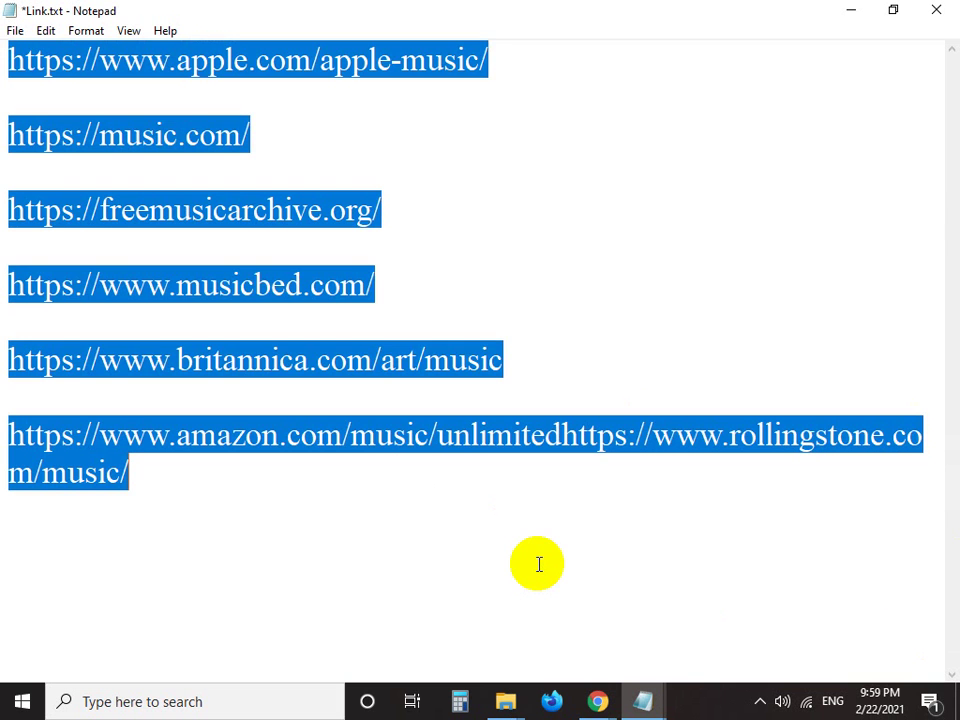
Move the Rolling Stone link onto its own line, two blank lines below the Amazon link, and save Link.txt
click(580, 495)
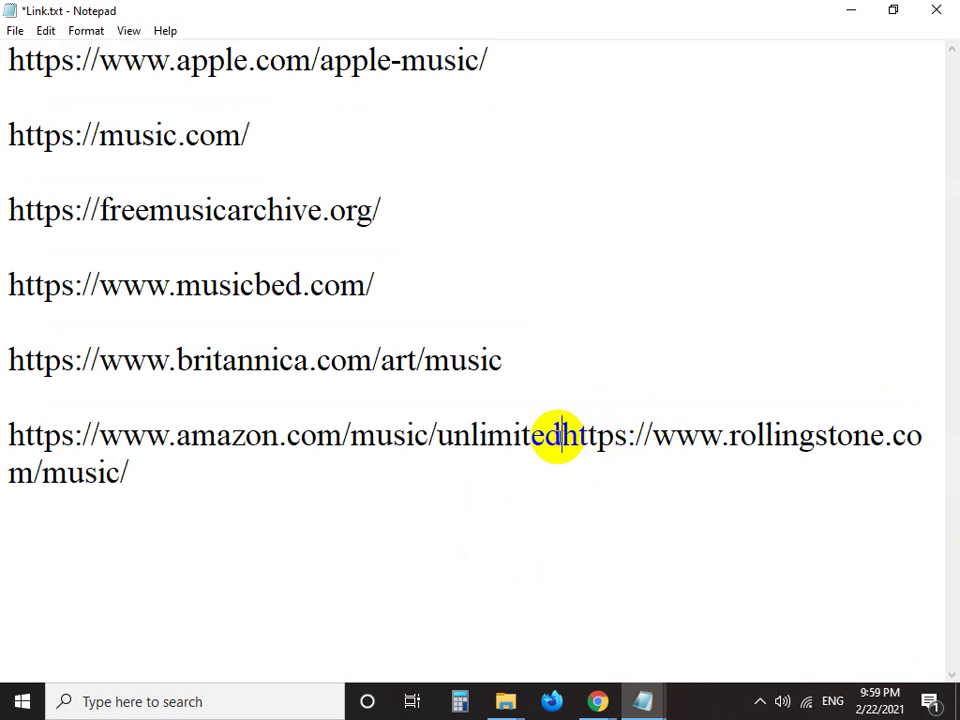
key(Return)
key(Return)
key(Return)
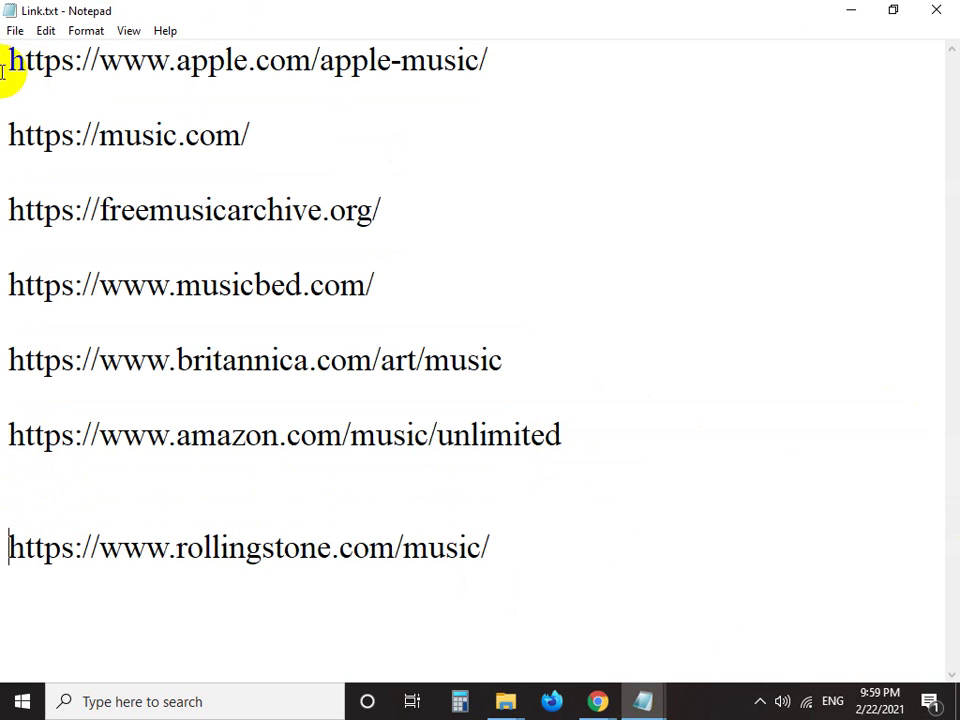
drag(4, 58, 551, 60)
click(552, 61)
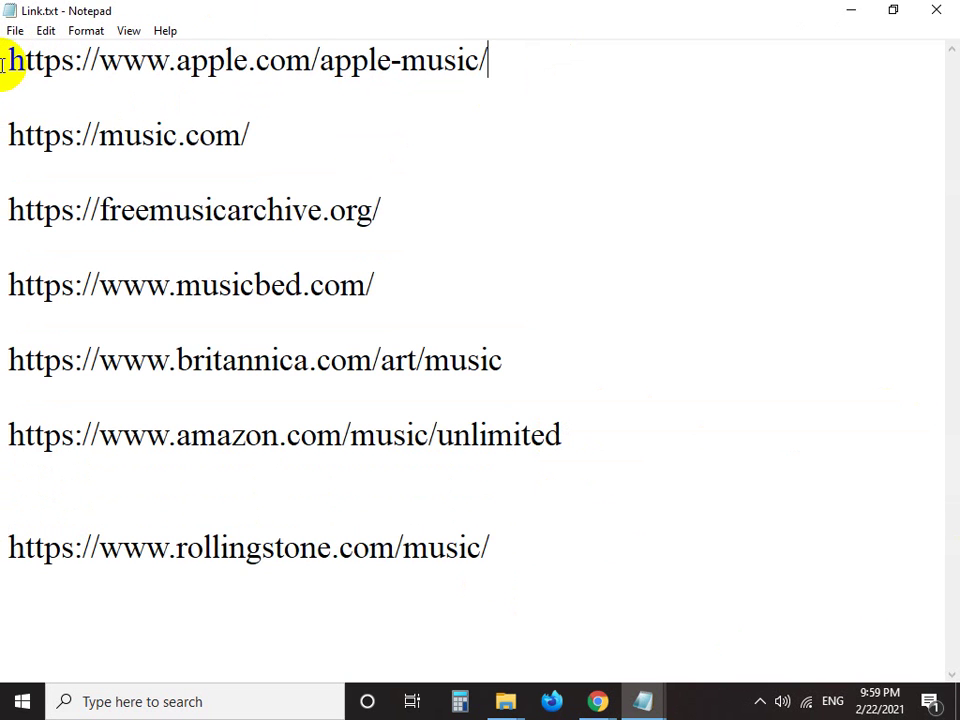
drag(5, 62, 549, 64)
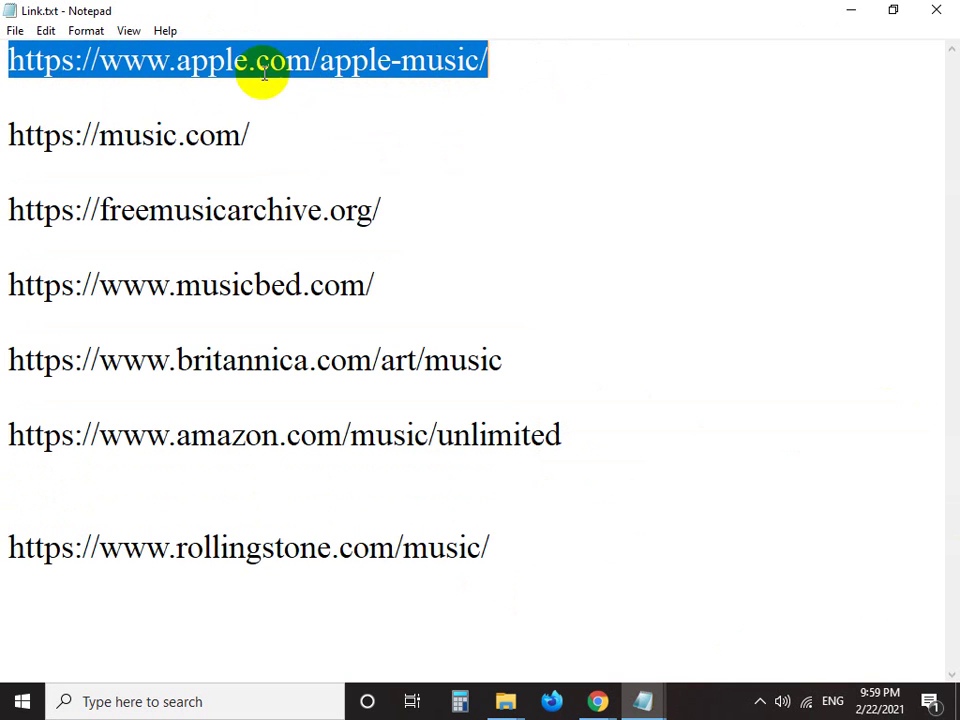
click(101, 137)
drag(6, 135, 210, 135)
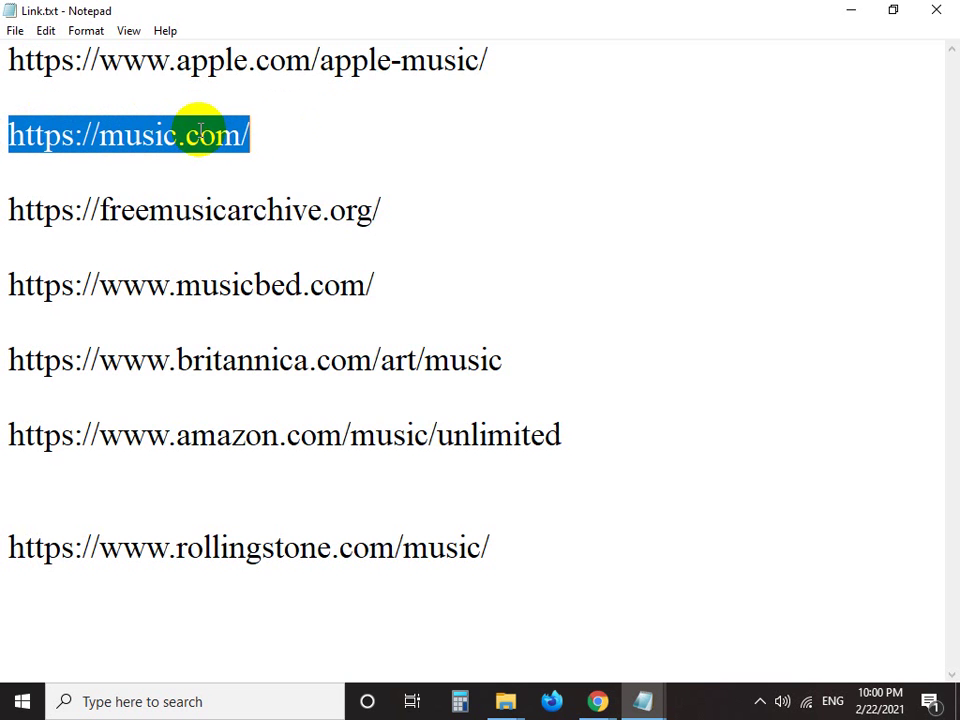
right_click(201, 133)
click(274, 190)
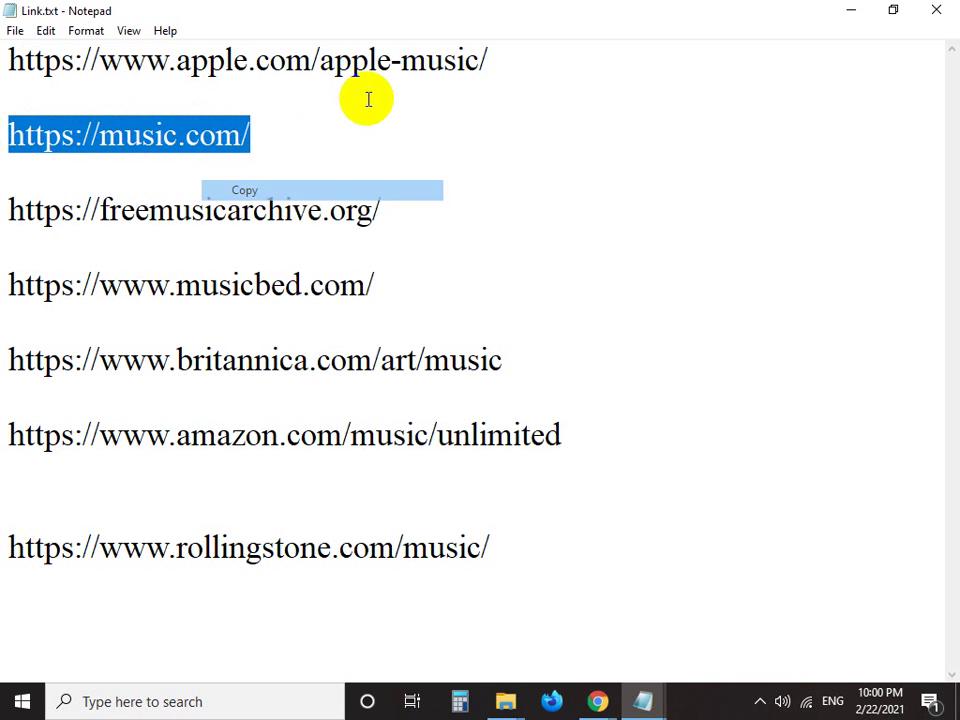
Return to Chrome, close the Google music results tab and open a new tab
mouse_move(597, 701)
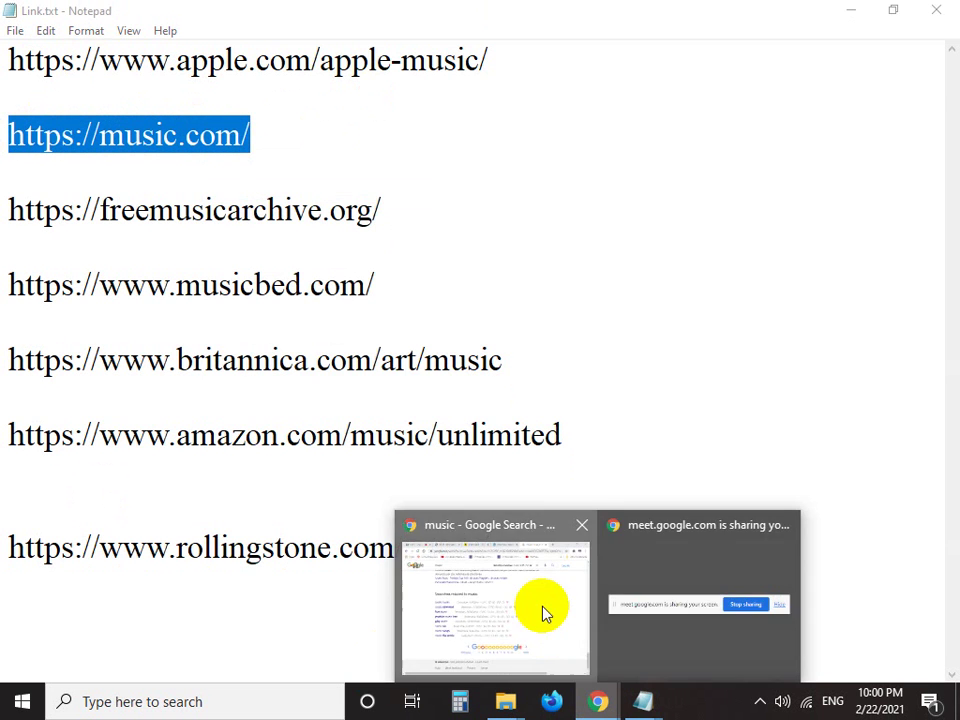
click(544, 615)
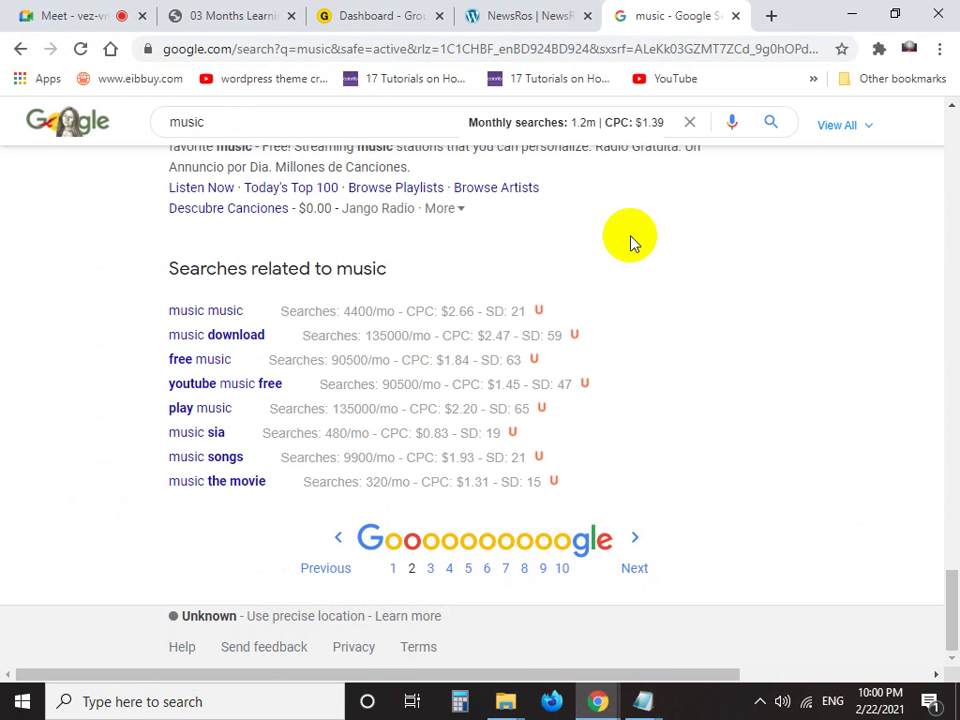
click(735, 16)
click(769, 17)
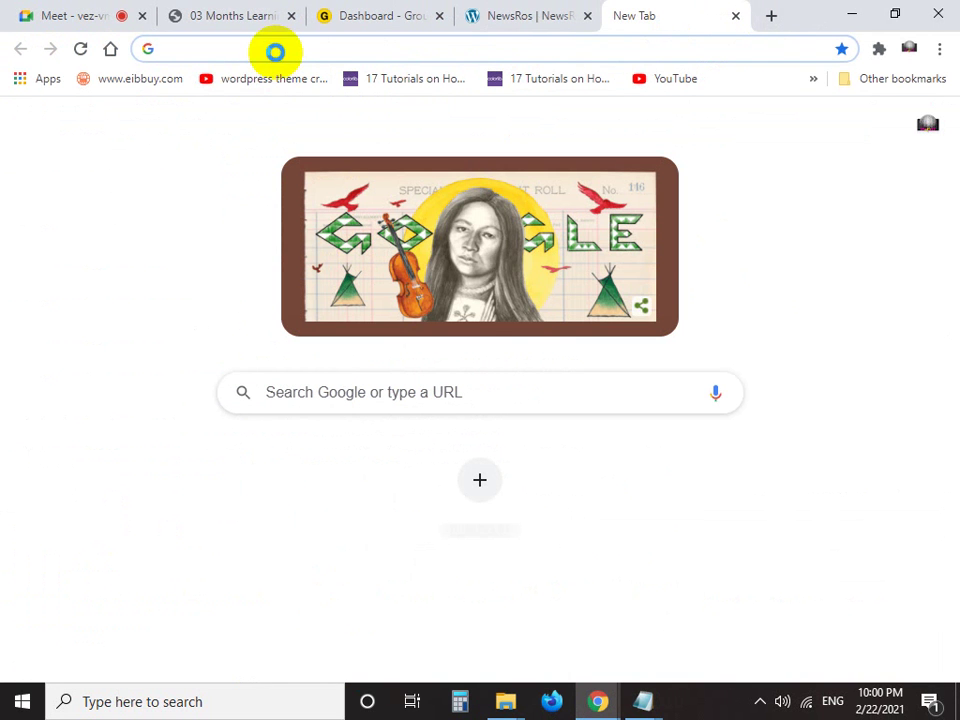
Capture the new tab page, draw red arrows towards the address bar and Google search box, and discard the capture
key(Print)
drag(4, 17, 958, 553)
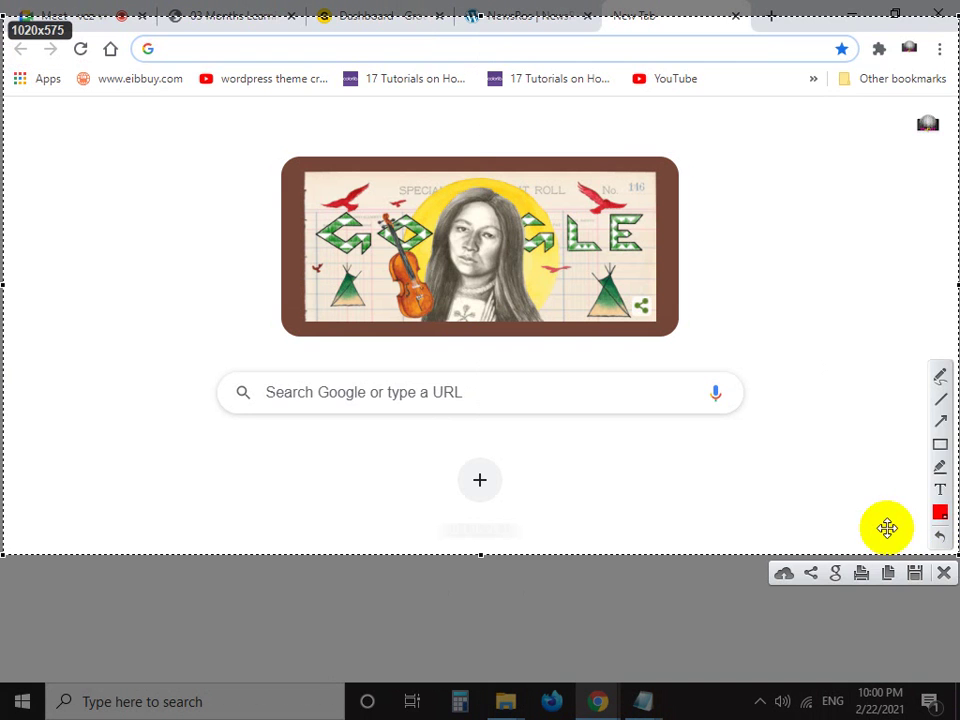
click(940, 421)
drag(857, 303, 557, 63)
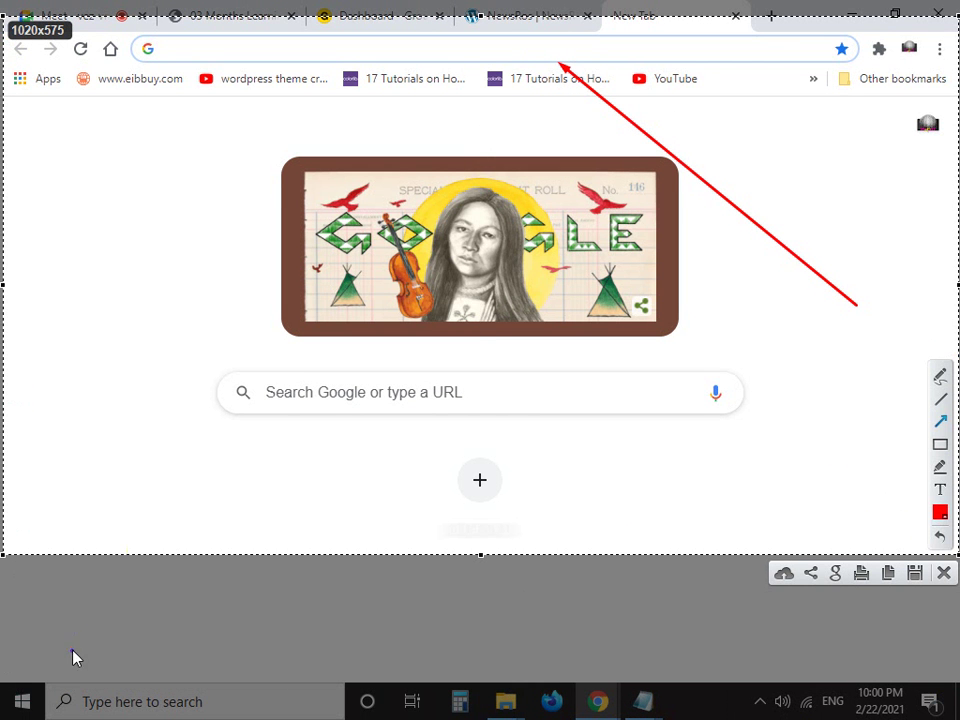
drag(72, 651, 318, 457)
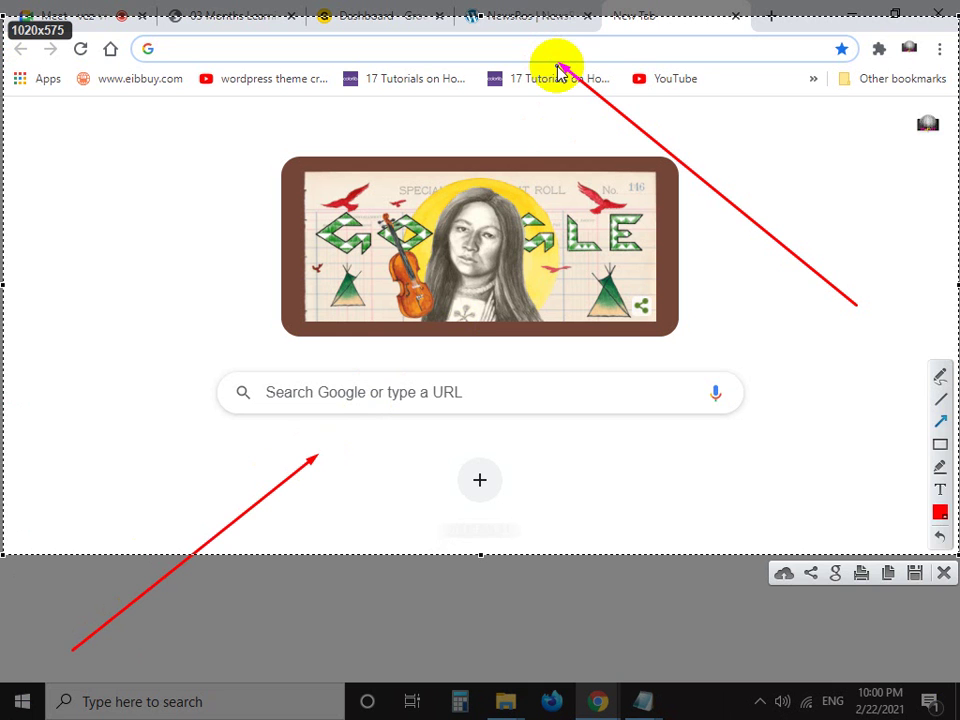
drag(662, 530, 483, 413)
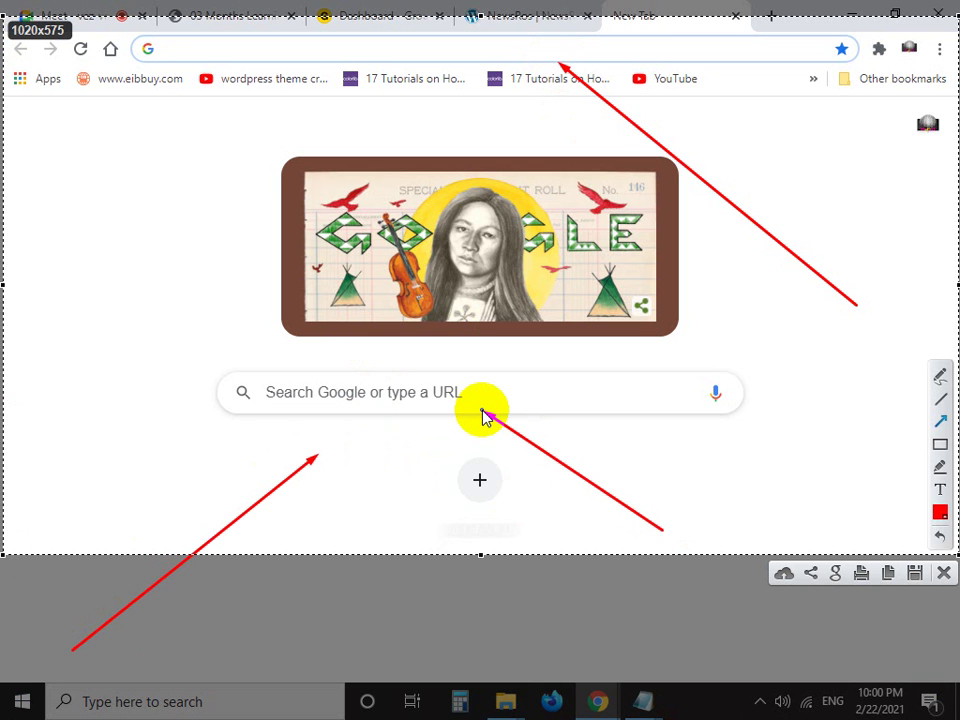
click(943, 574)
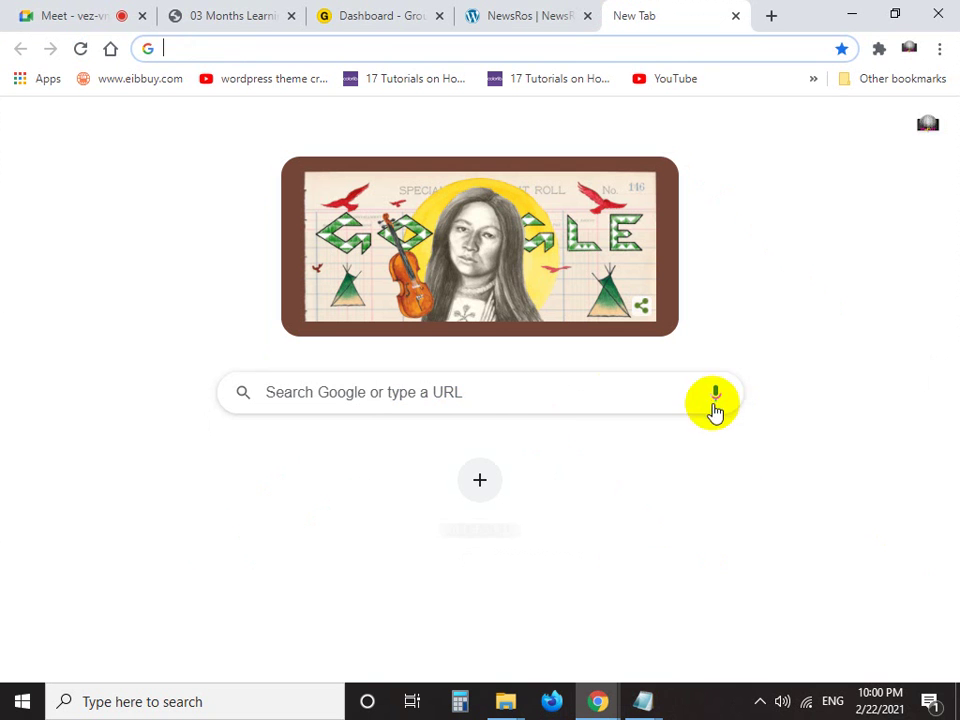
click(551, 414)
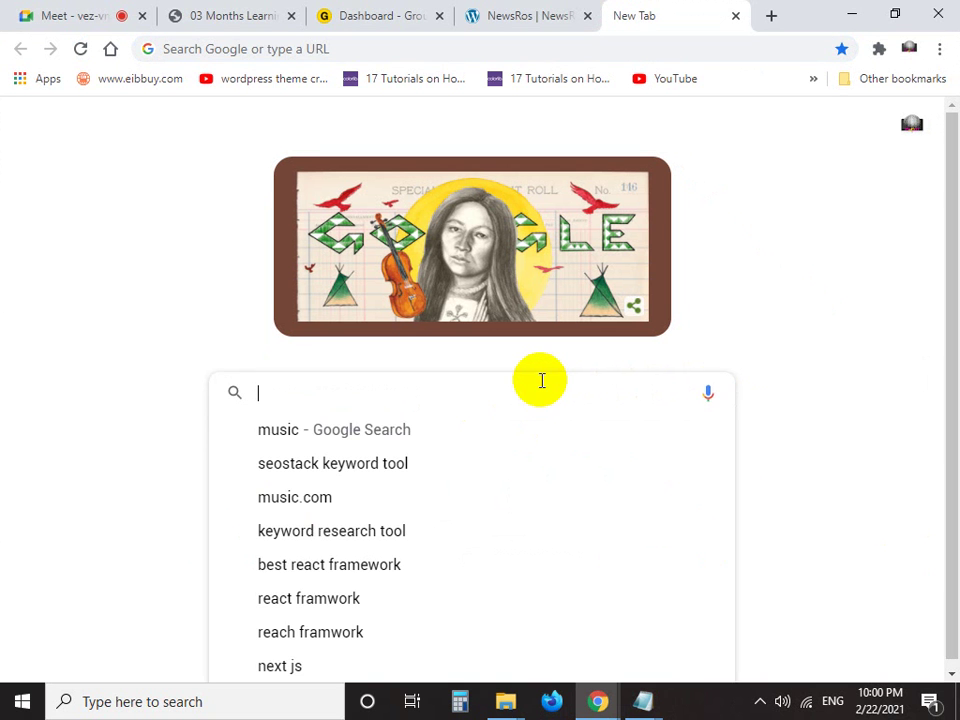
right_click(540, 388)
click(588, 528)
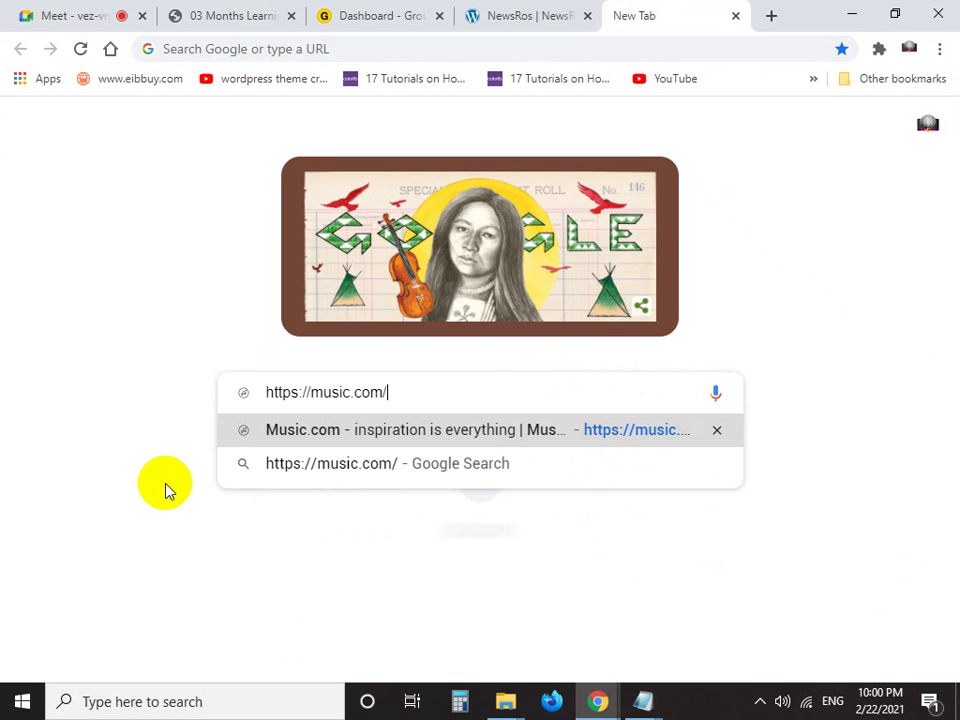
key(Return)
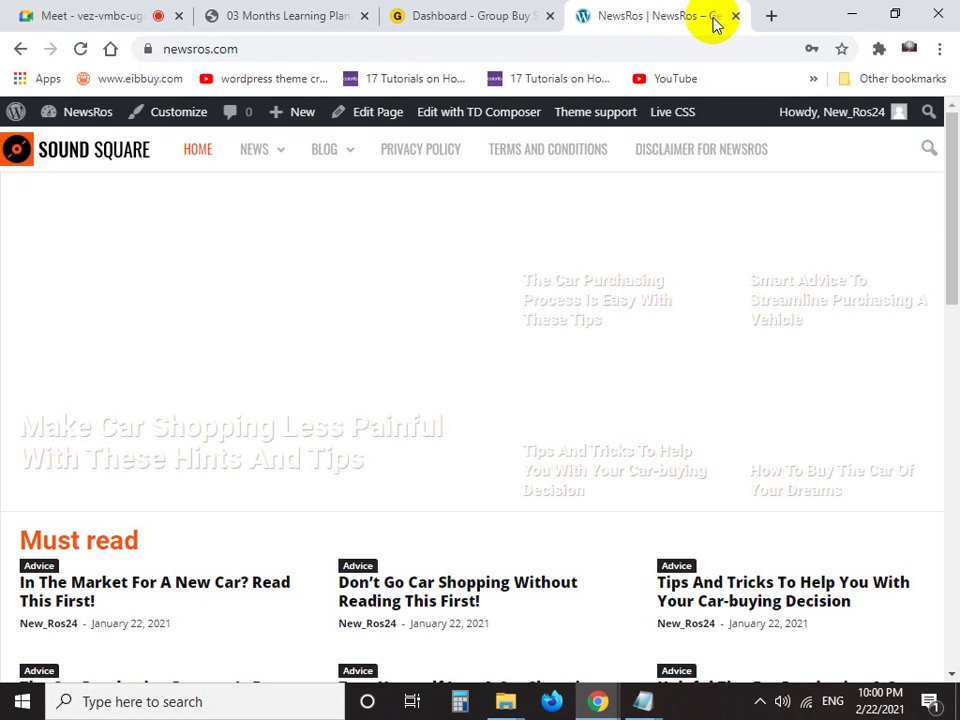
Open a new tab and start entering a search that begins with "make m"
click(771, 15)
text(make money online paypal)
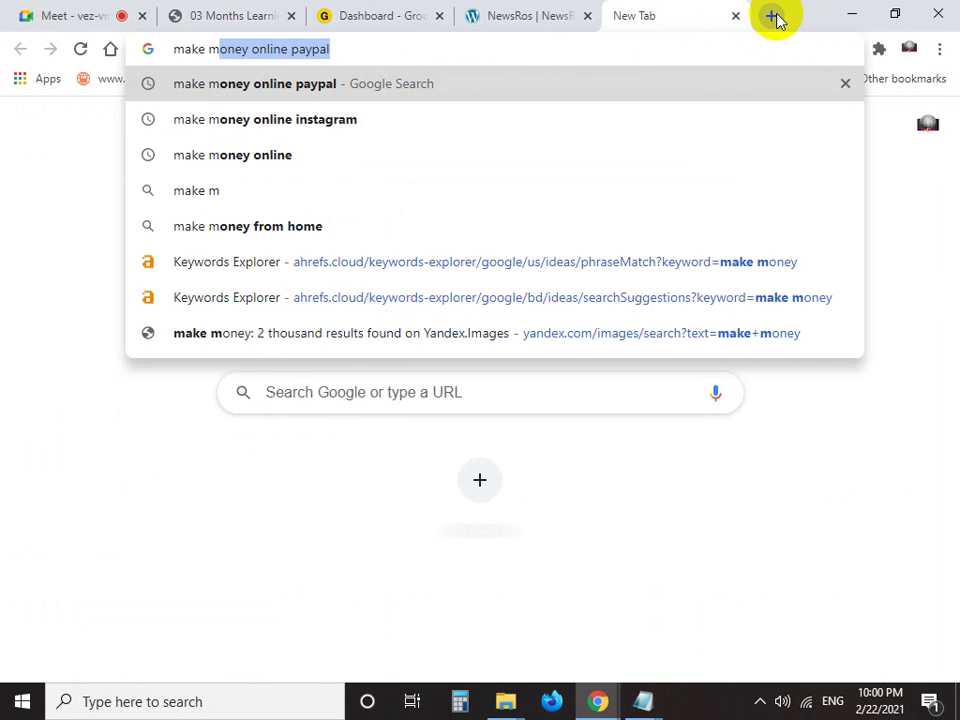
Search Google for "make money online paypal" and frame the search bar area in a temporary screenshot selection
key(Return)
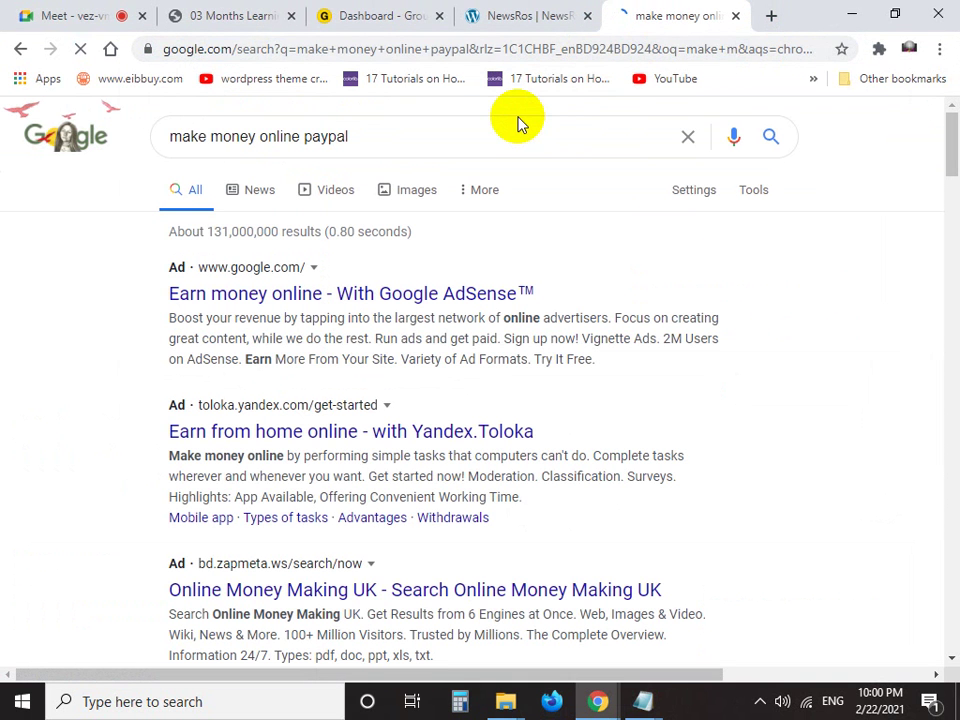
key(Print)
drag(21, 87, 953, 191)
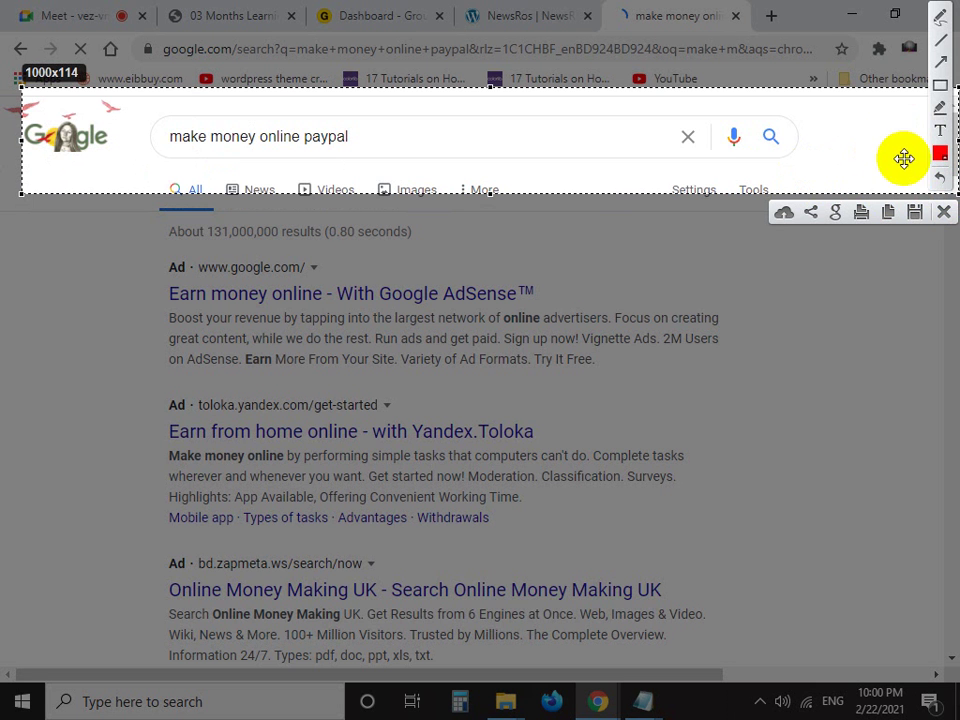
click(943, 211)
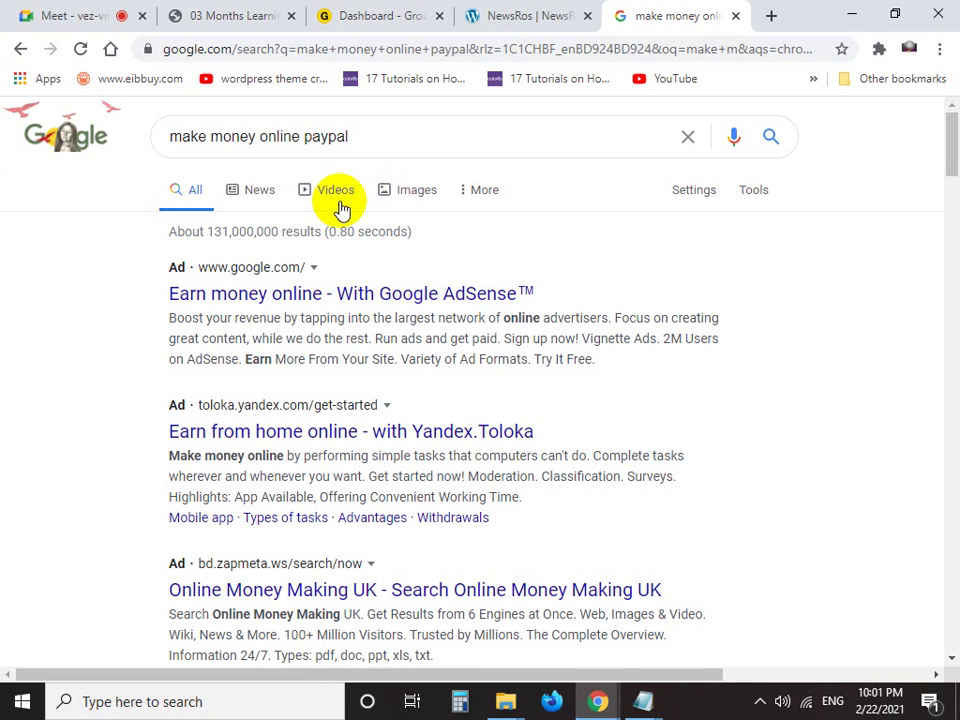
triple_click(373, 144)
text(https://music.com/)
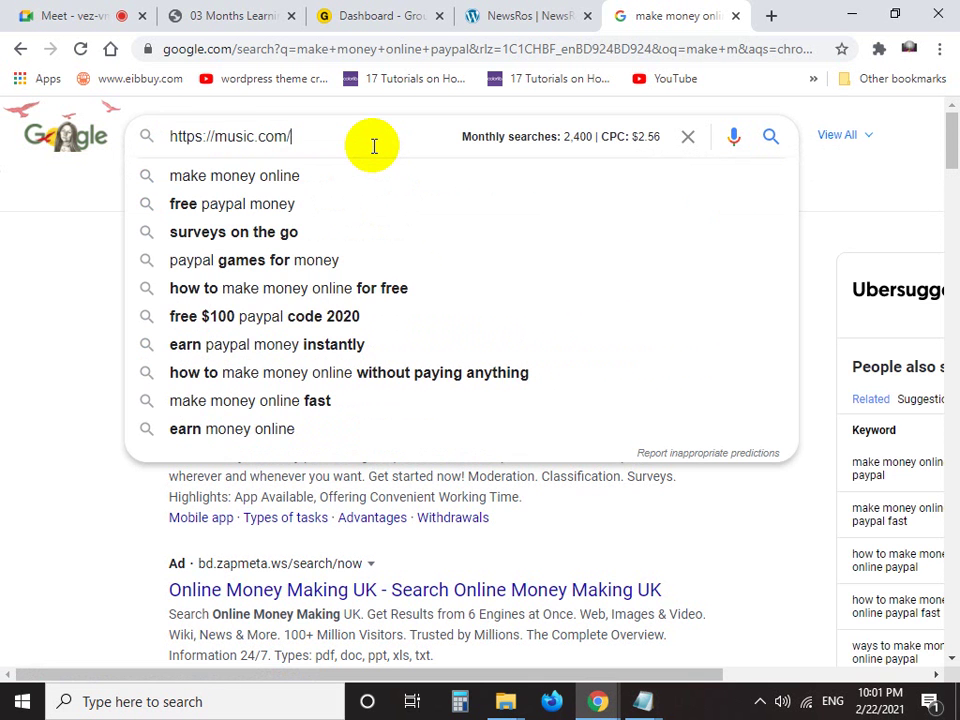
click(287, 172)
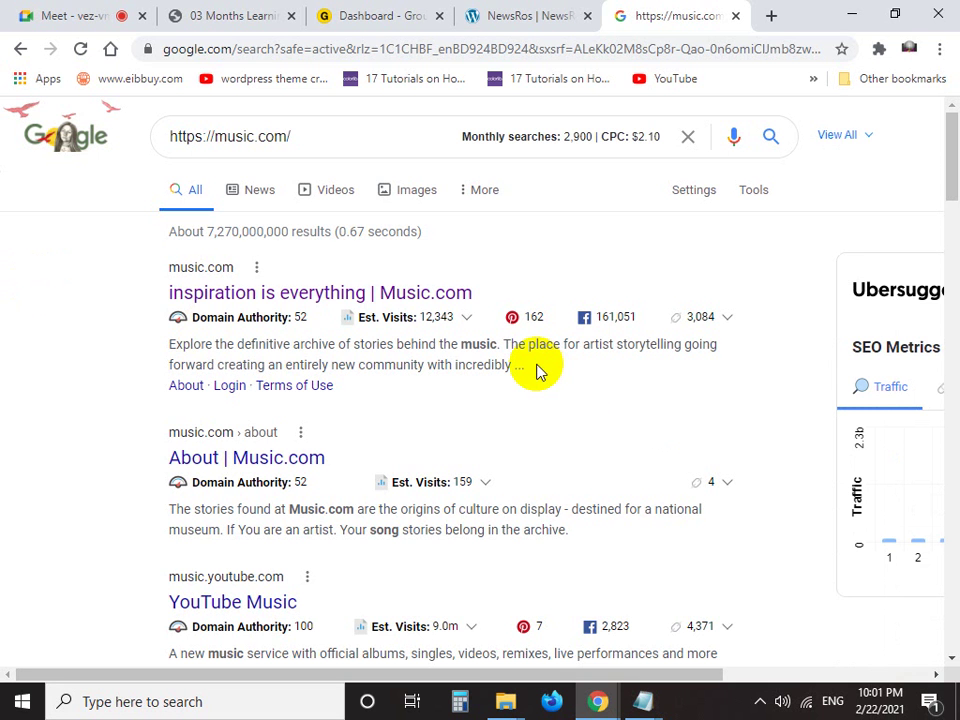
key(Print)
drag(143, 236, 662, 341)
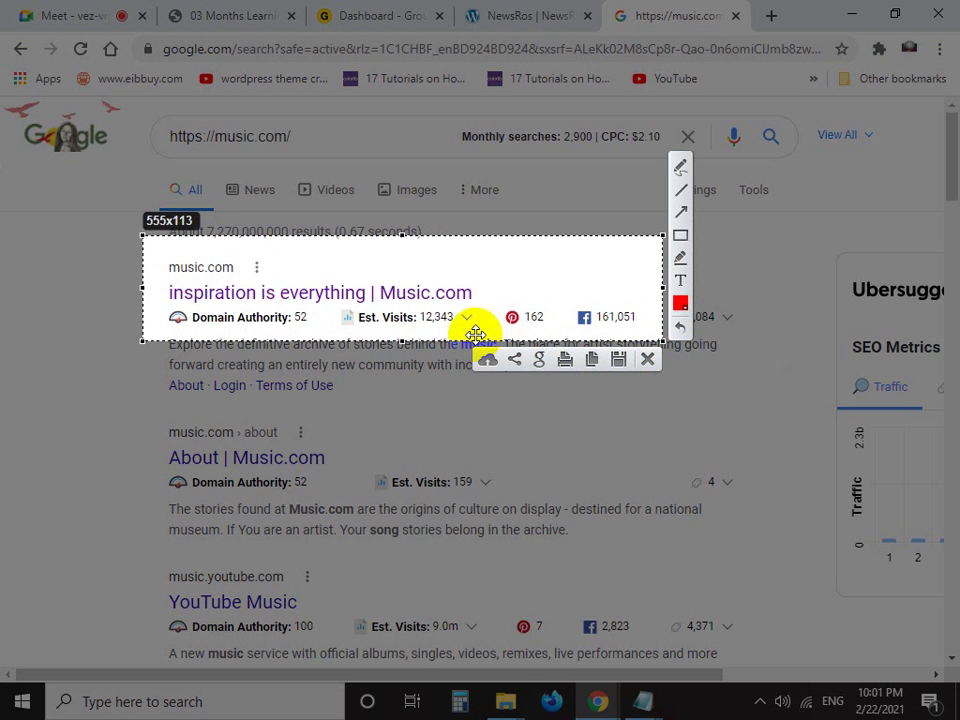
click(646, 359)
mouse_move(644, 700)
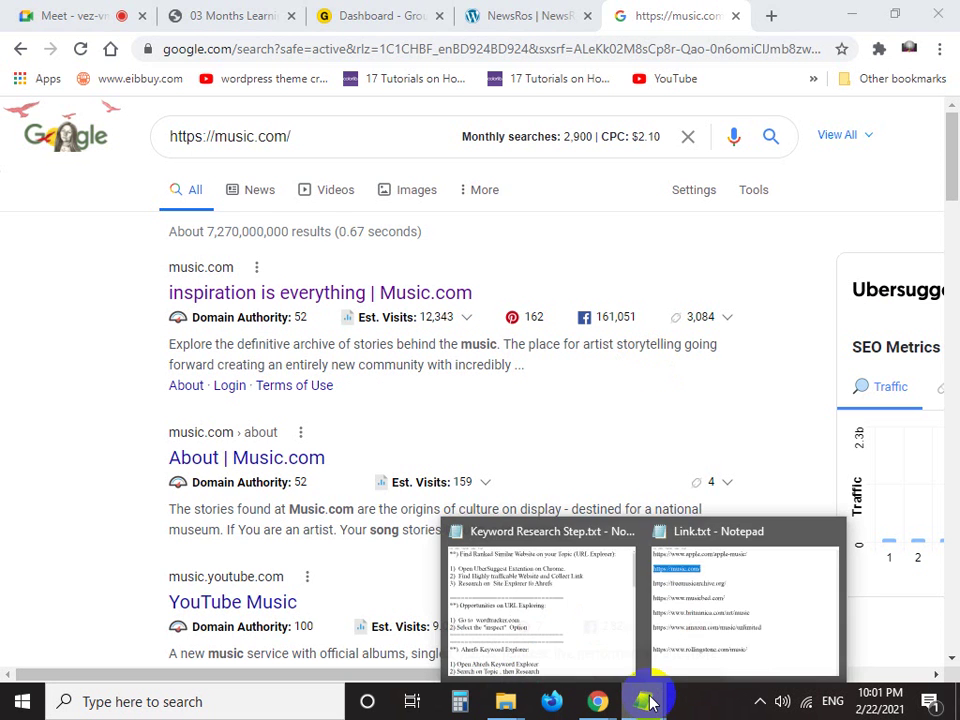
click(698, 636)
click(148, 133)
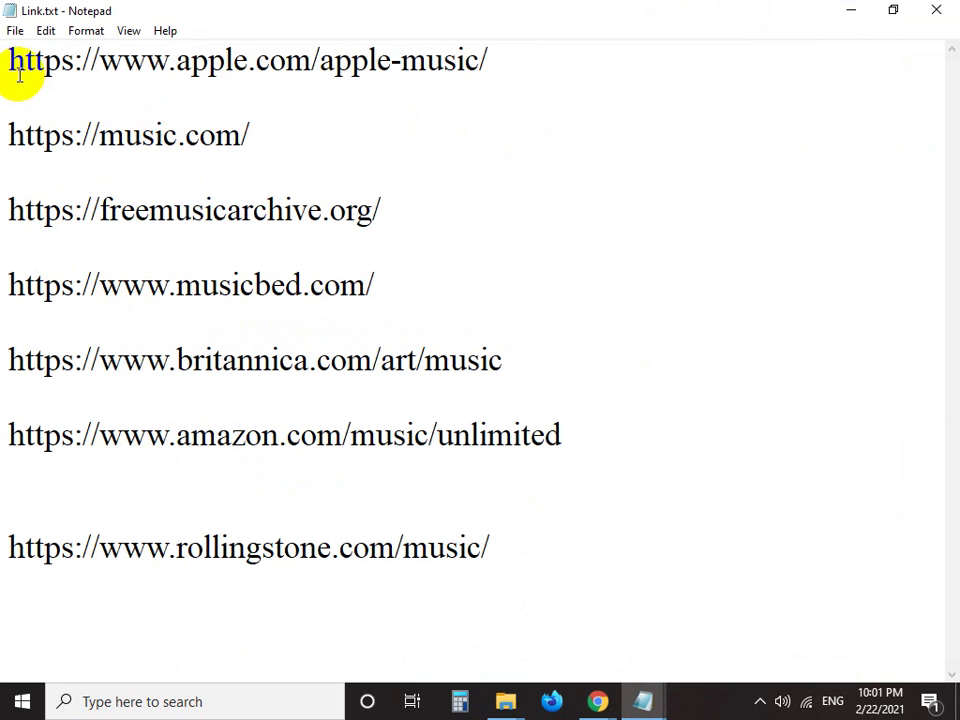
drag(4, 58, 634, 72)
right_click(422, 64)
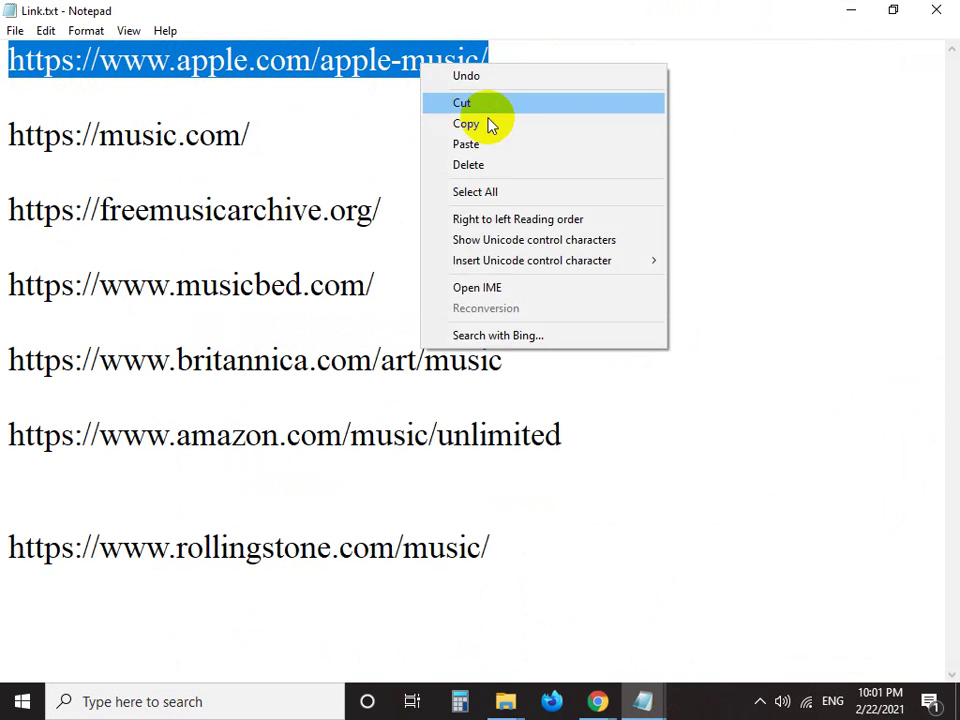
click(489, 124)
mouse_move(598, 704)
click(514, 621)
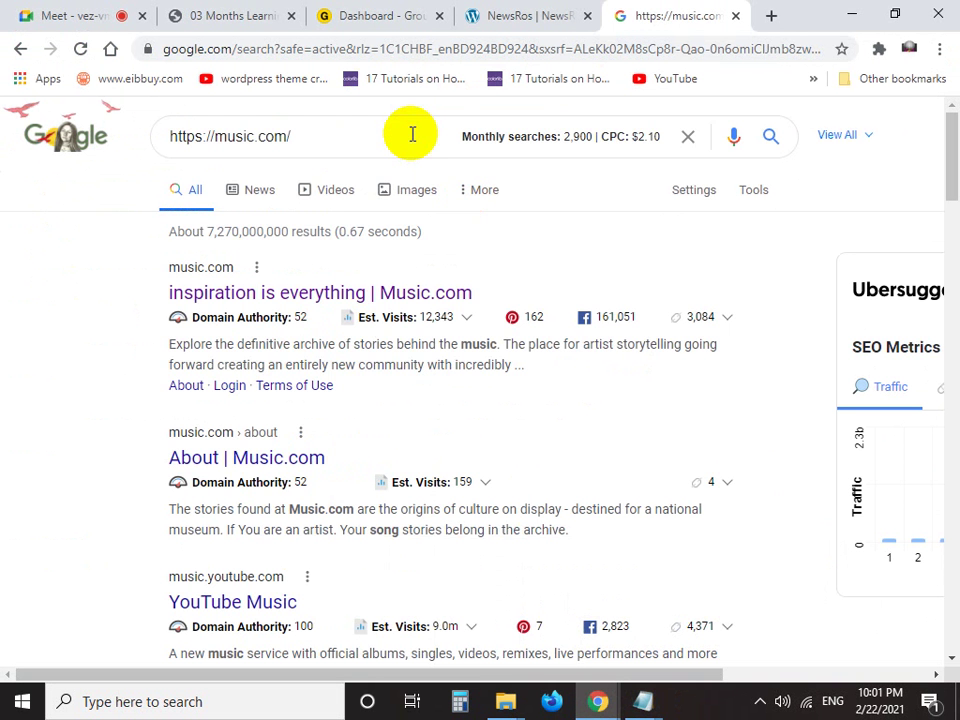
click(349, 135)
key(ctrl+a)
key(ctrl+v)
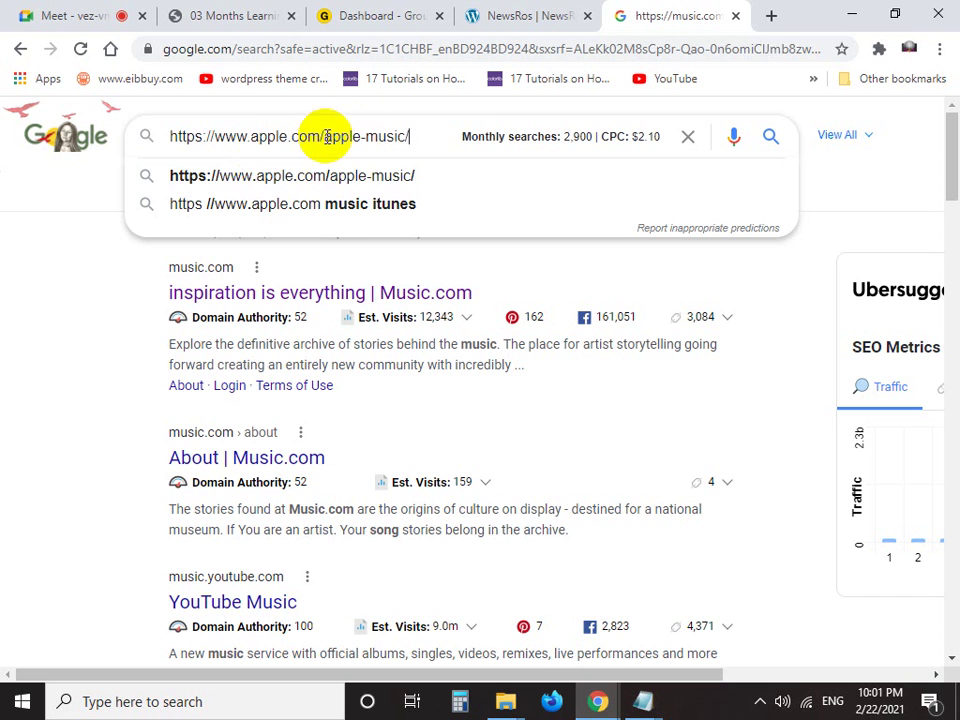
drag(326, 135, 484, 143)
key(BackSpace)
key(Return)
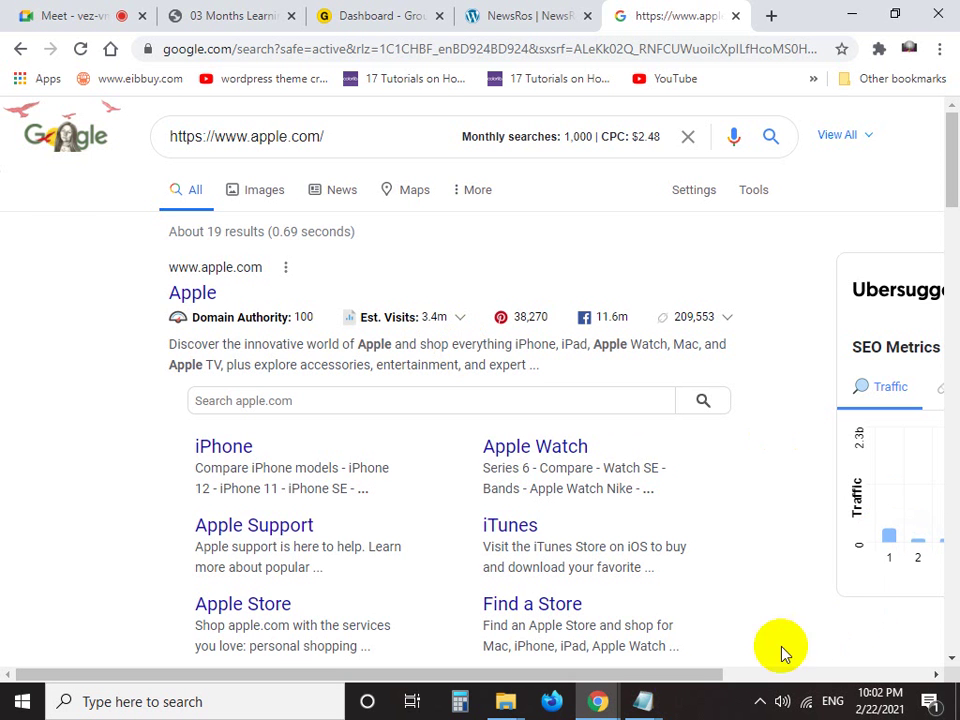
In Link.txt, capture the Apple Music link, draw arrows to "apple" and "music", and discard the capture
mouse_move(645, 705)
click(678, 672)
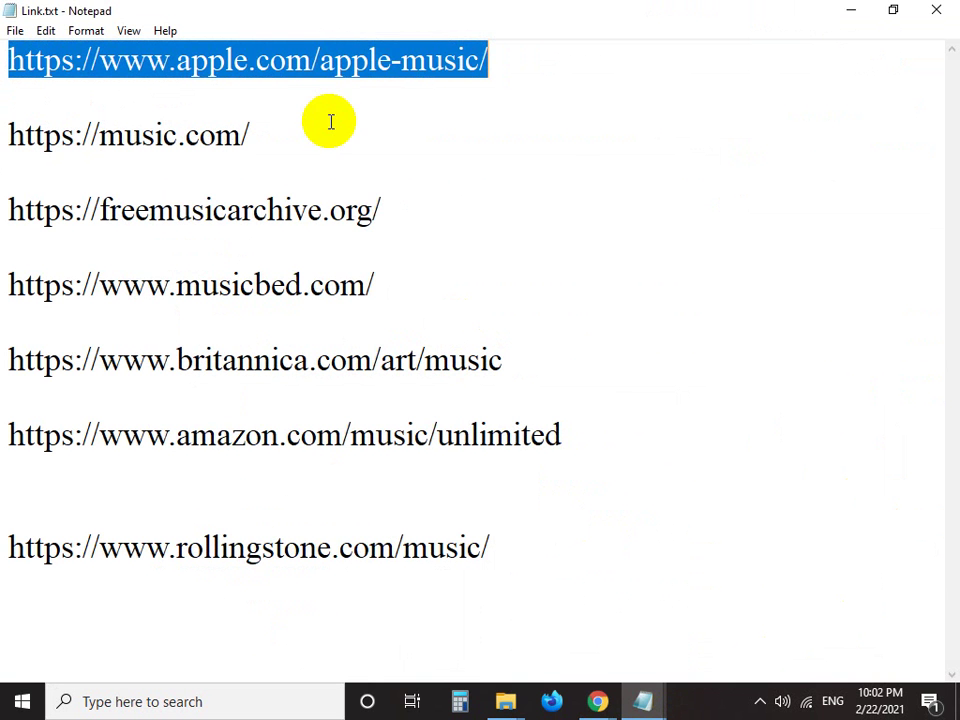
click(321, 60)
key(Print)
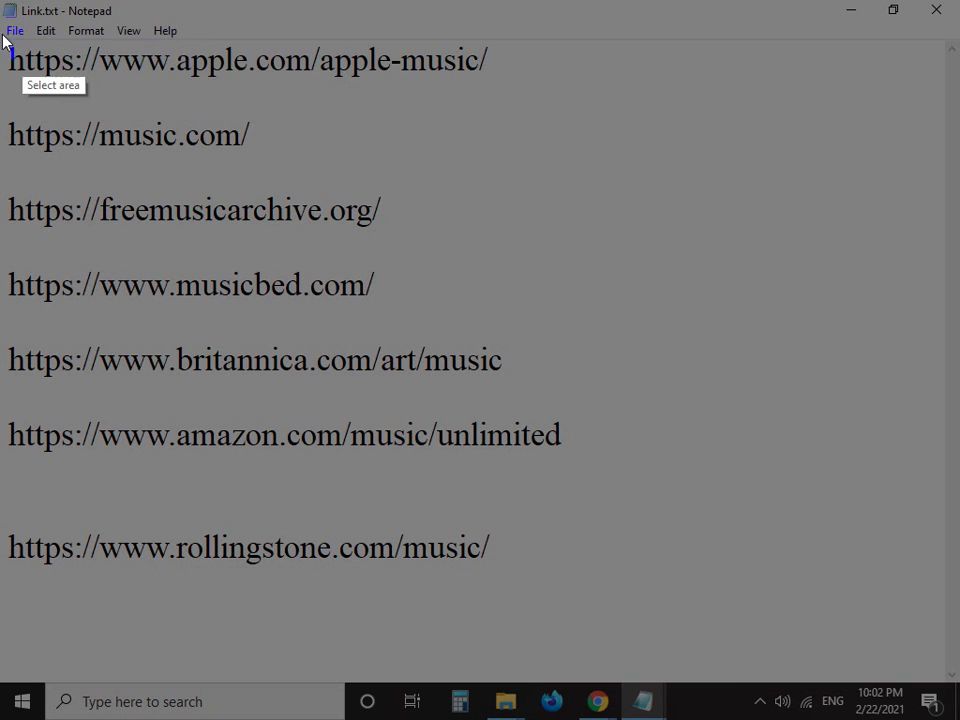
drag(2, 23, 955, 103)
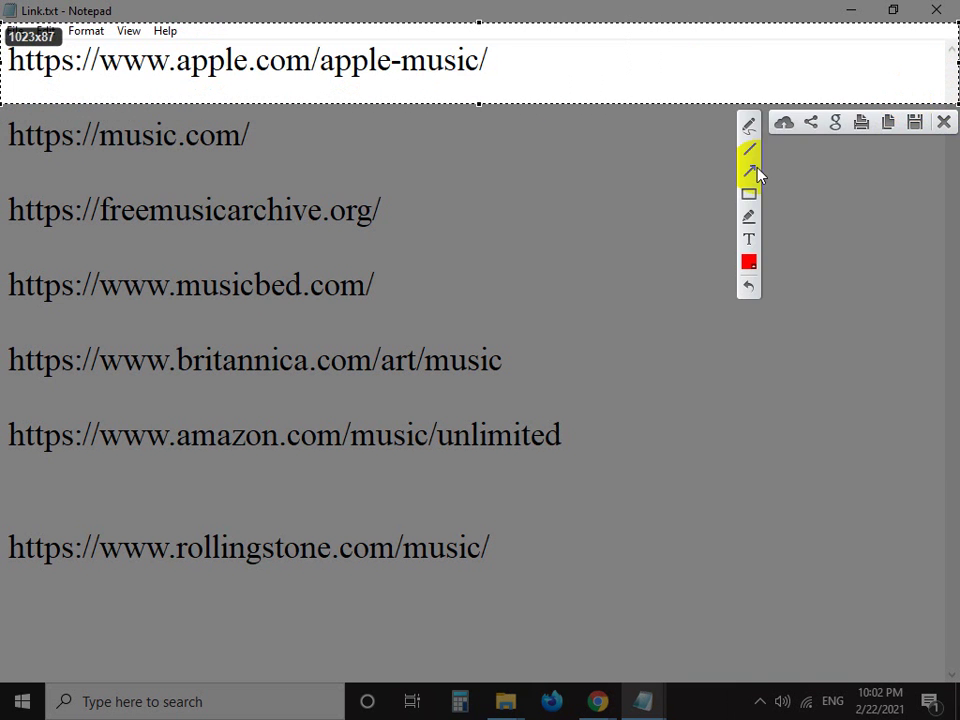
mouse_move(328, 198)
mouse_down()
mouse_move(248, 124)
mouse_move(190, 45)
mouse_move(200, 73)
mouse_up()
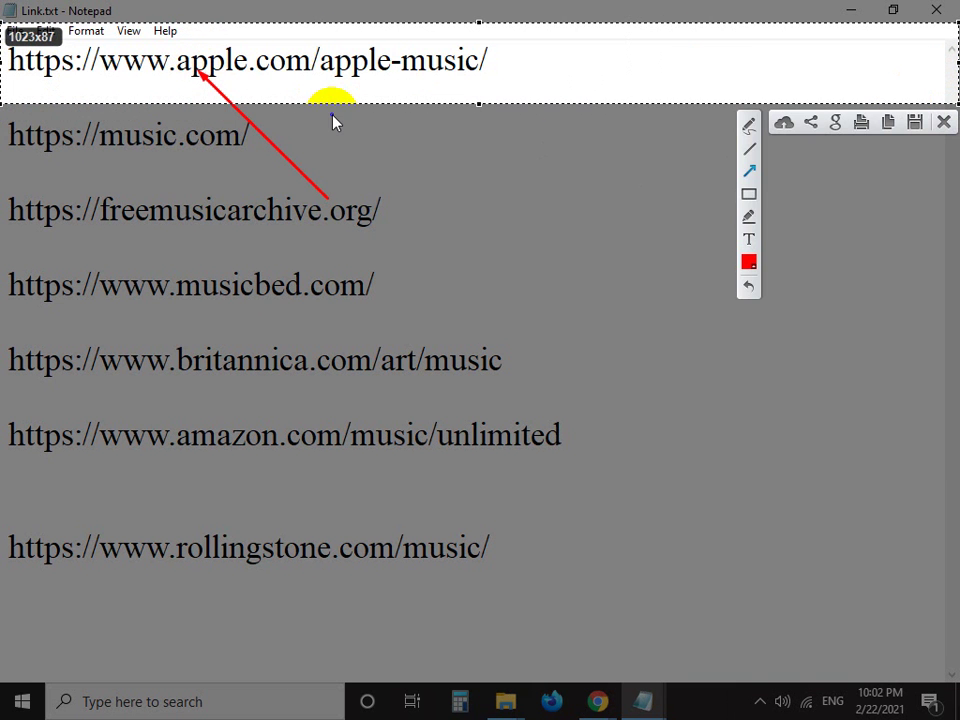
drag(364, 214, 413, 80)
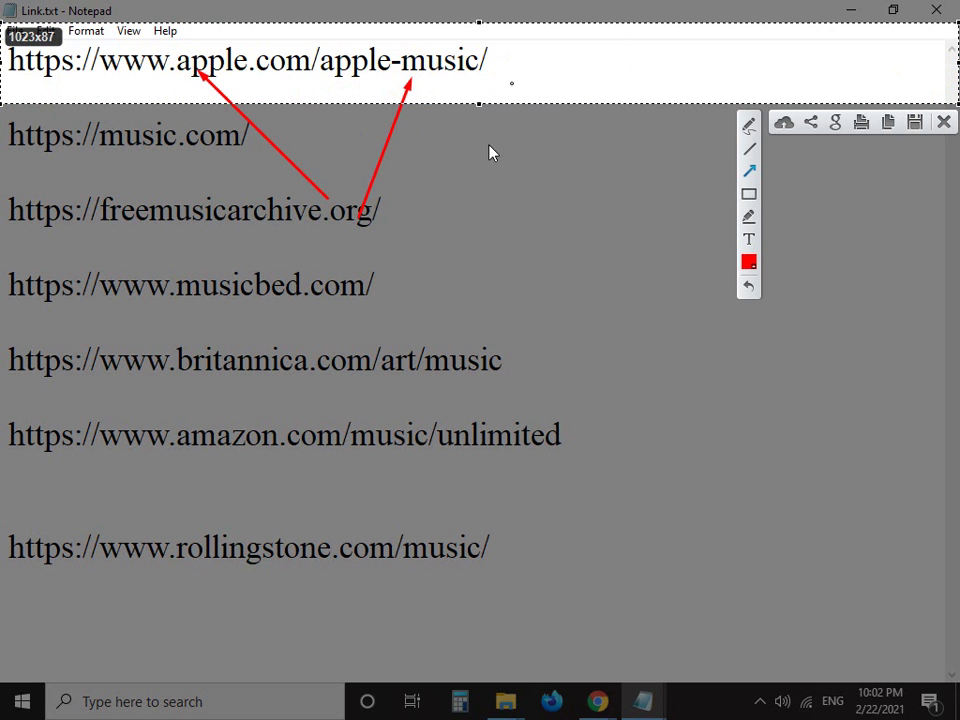
click(943, 122)
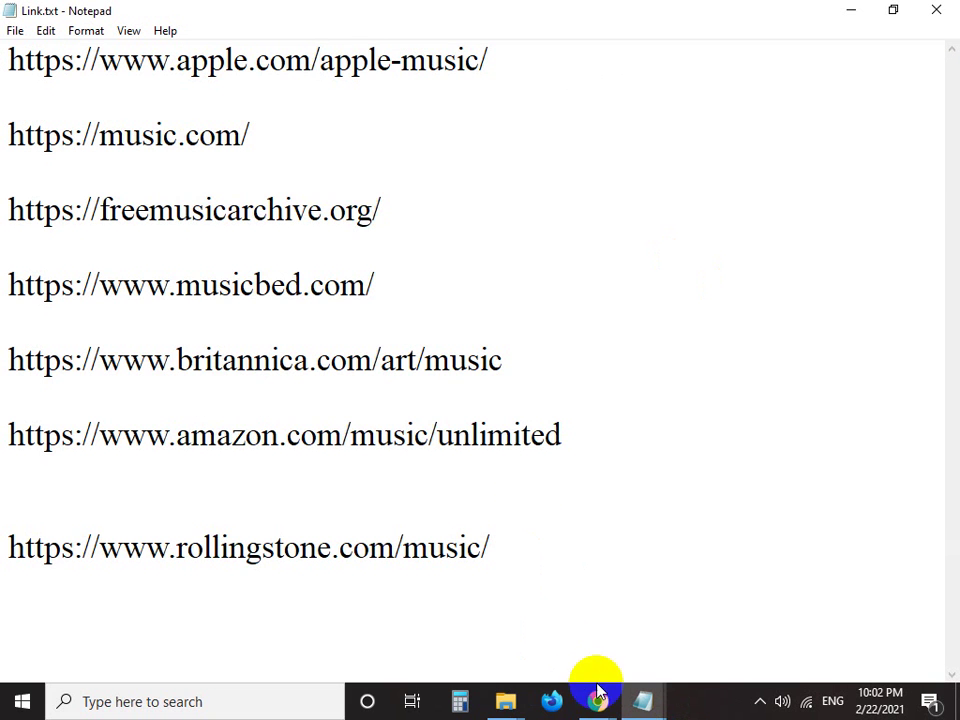
drag(6, 208, 510, 205)
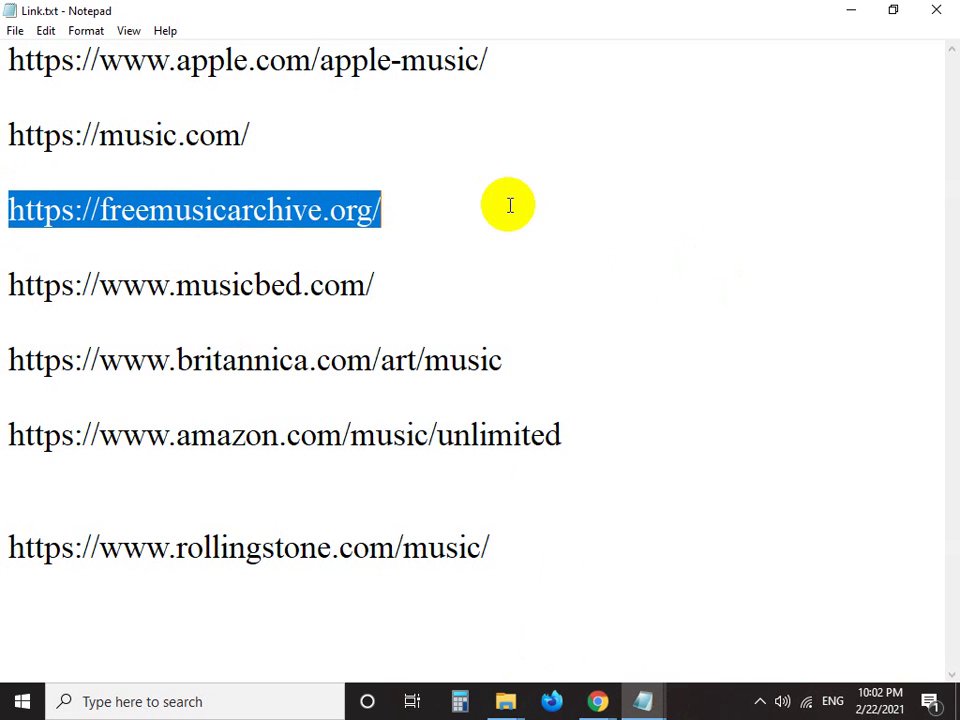
mouse_move(598, 700)
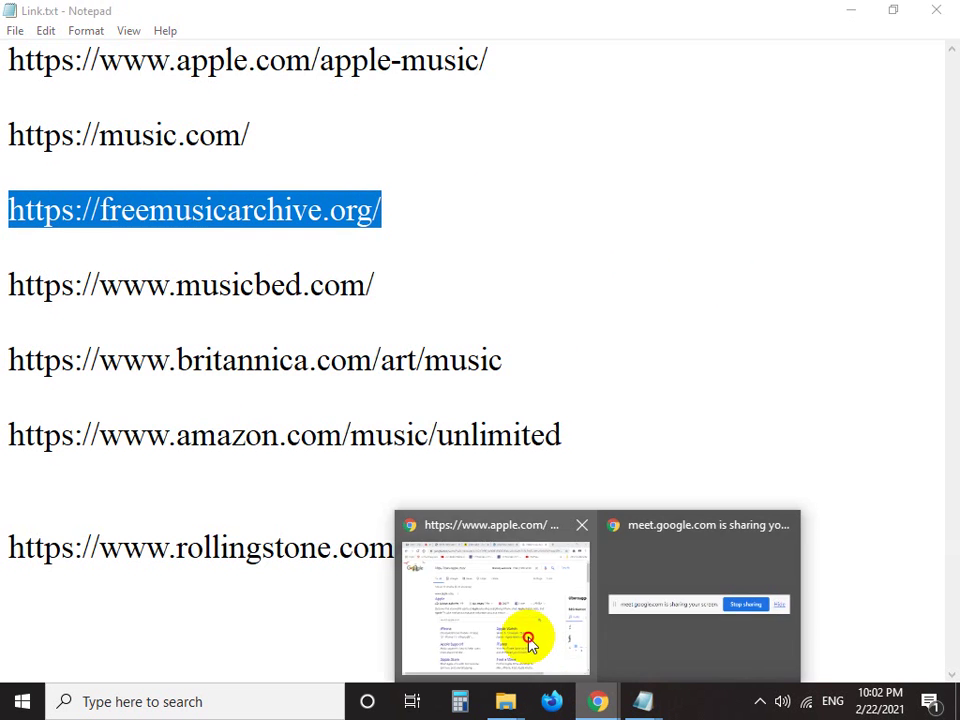
click(525, 636)
click(303, 122)
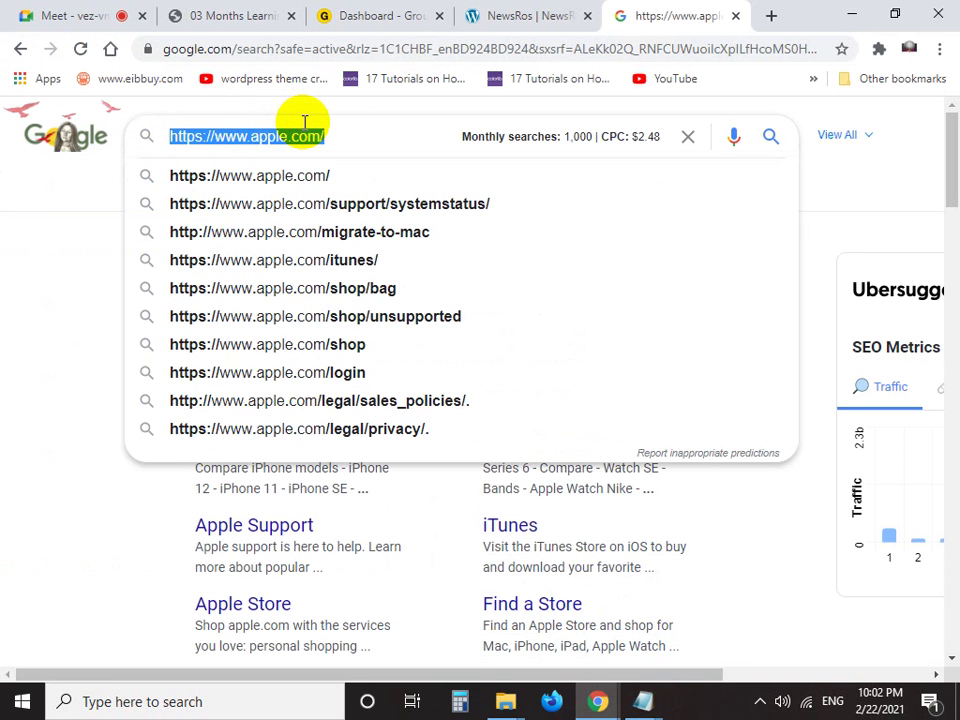
key(BackSpace)
key(ctrl+v)
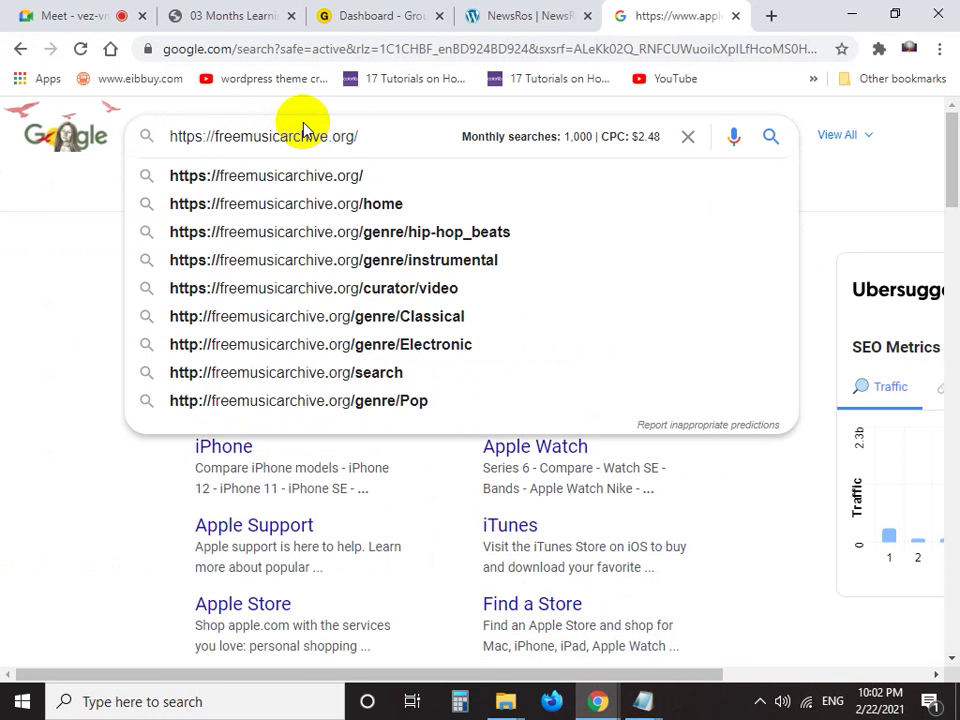
key(Return)
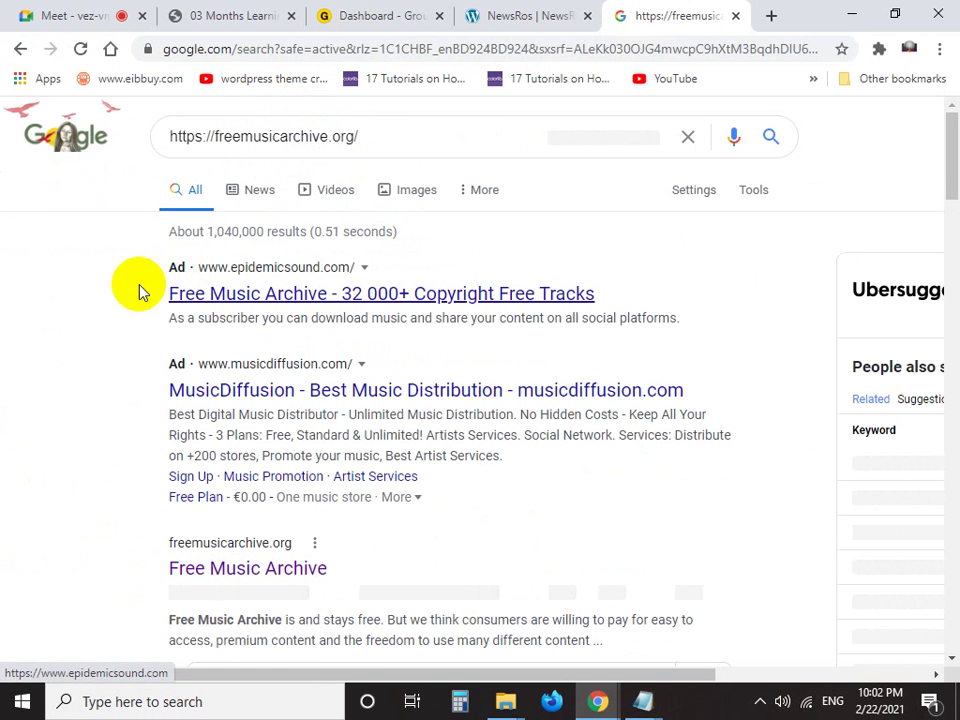
scroll(137, 383, down, 3)
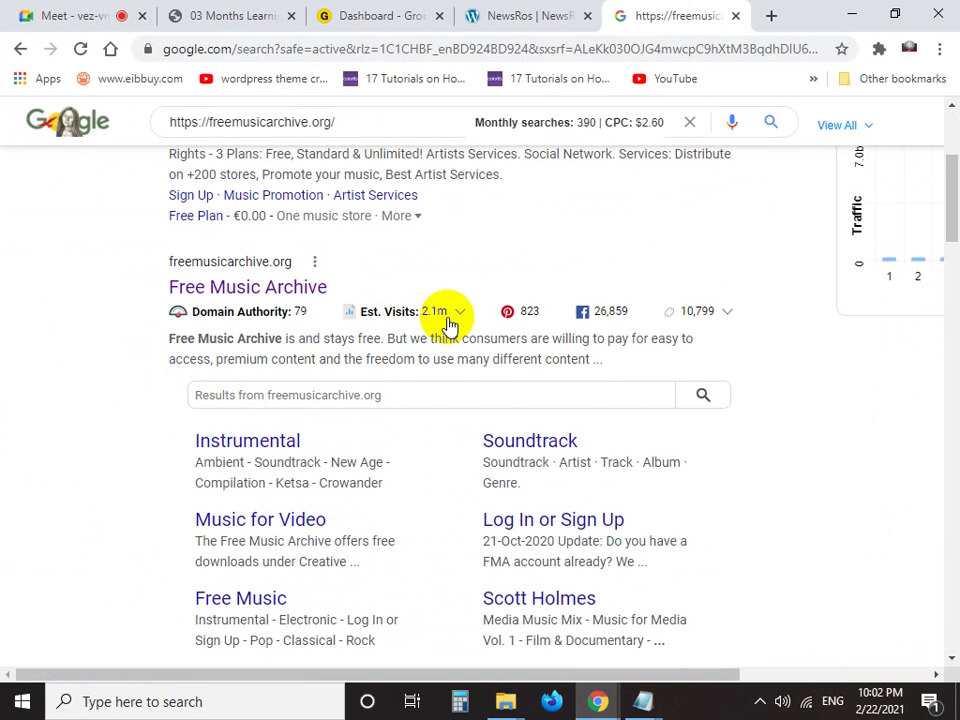
scroll(450, 325, up, 3)
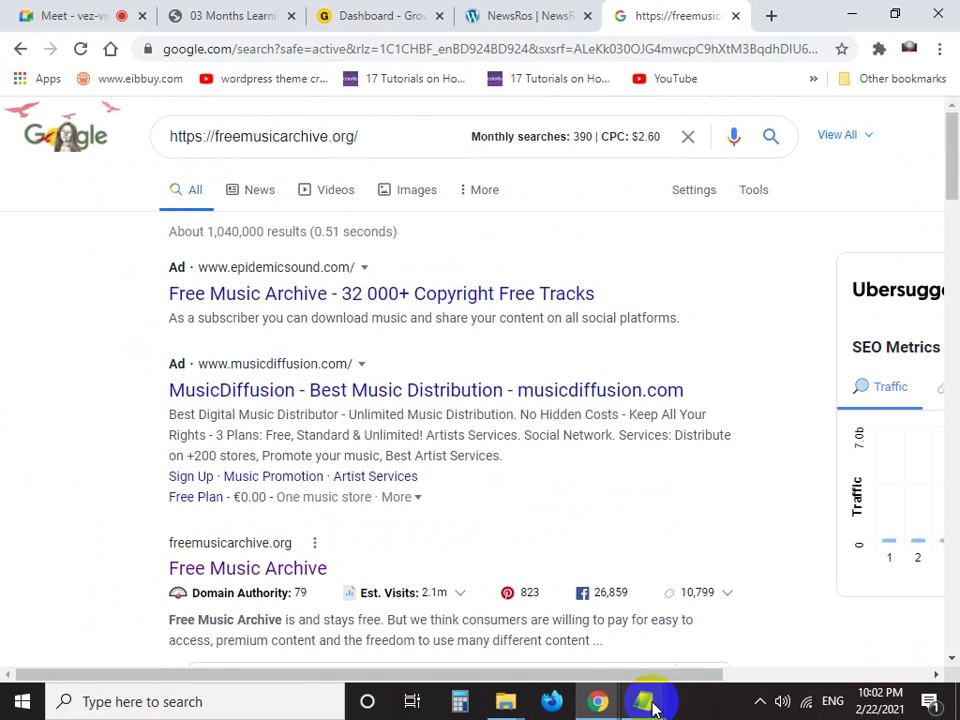
mouse_move(643, 701)
click(703, 592)
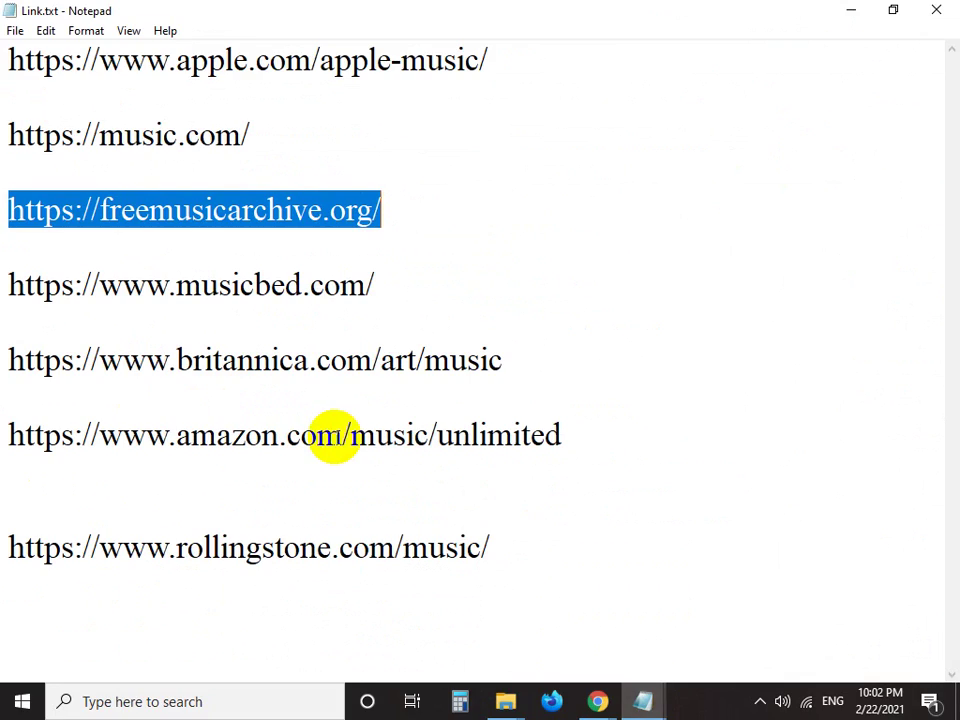
click(390, 262)
click(8, 305)
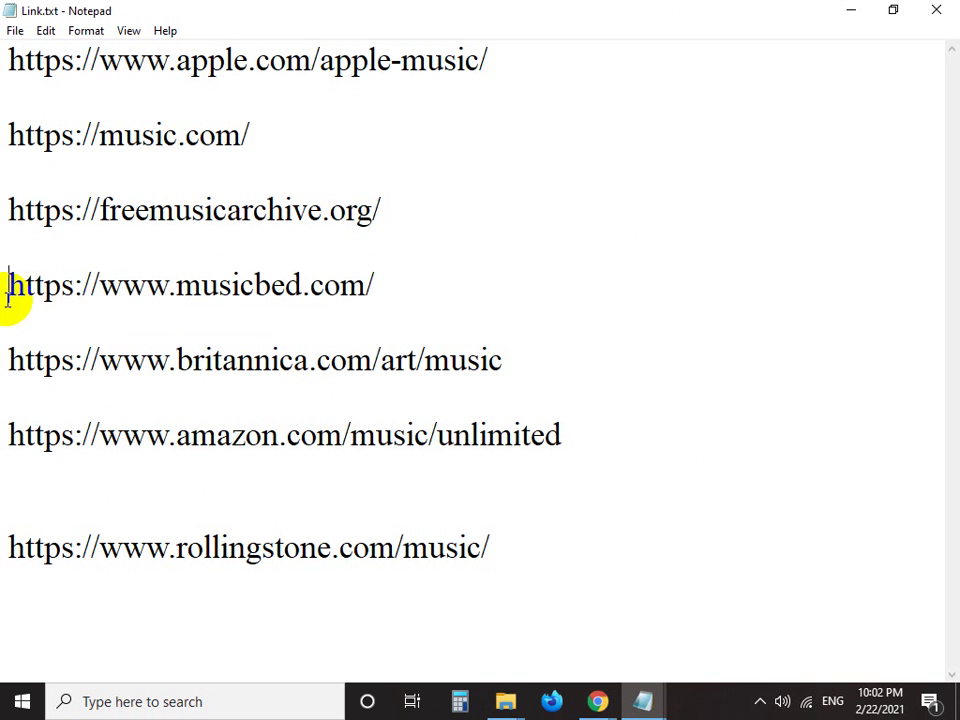
click(453, 256)
double_click(435, 272)
key(ctrl+c)
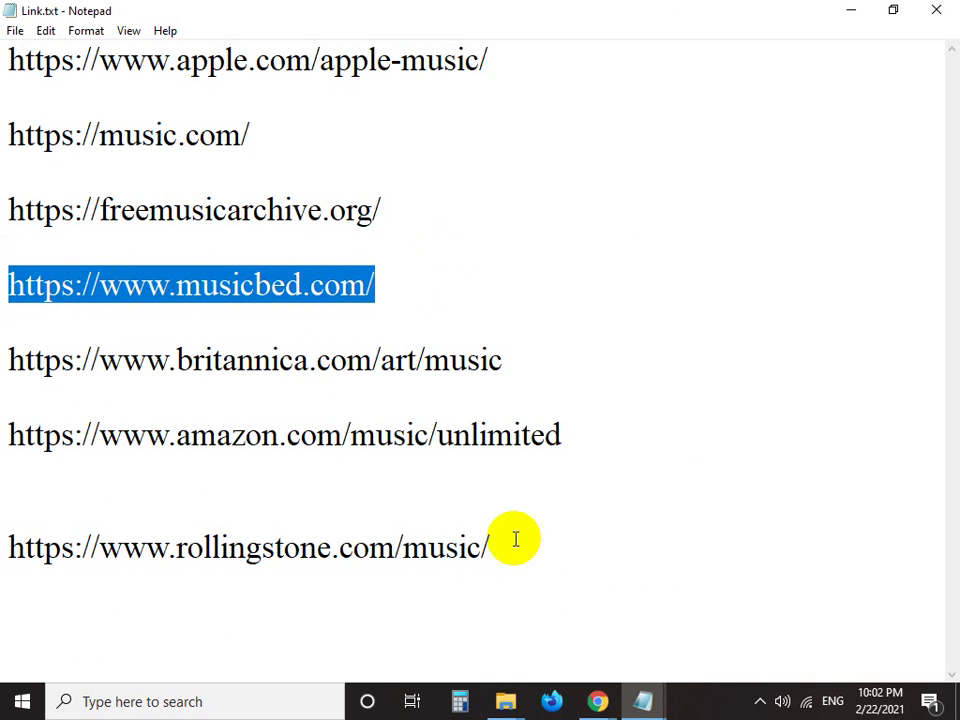
mouse_move(605, 697)
click(551, 606)
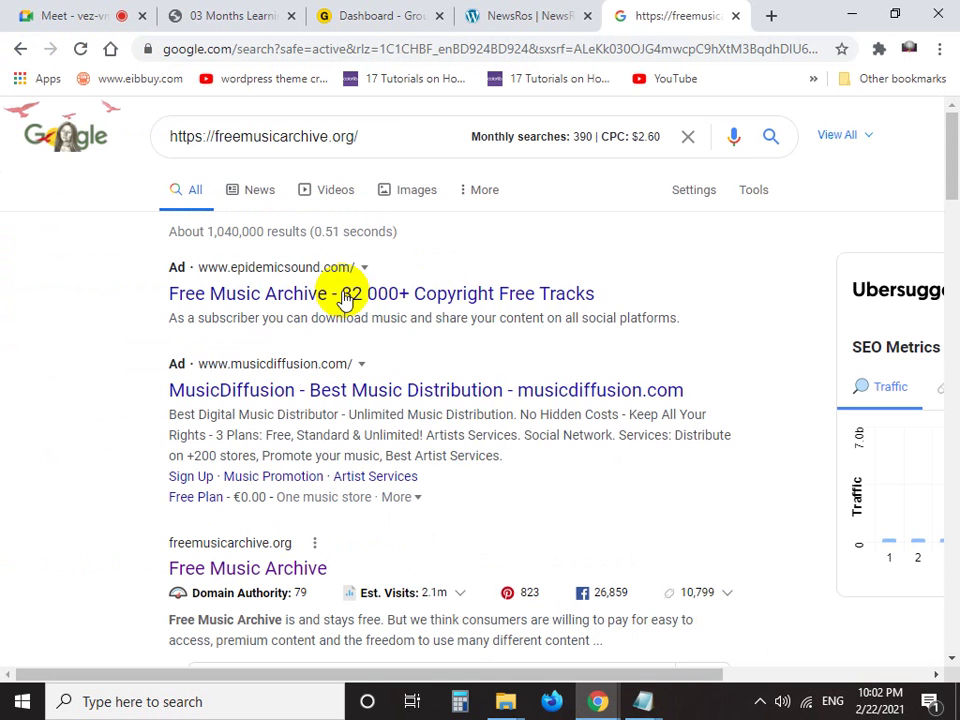
click(397, 136)
key(ctrl+v)
key(Return)
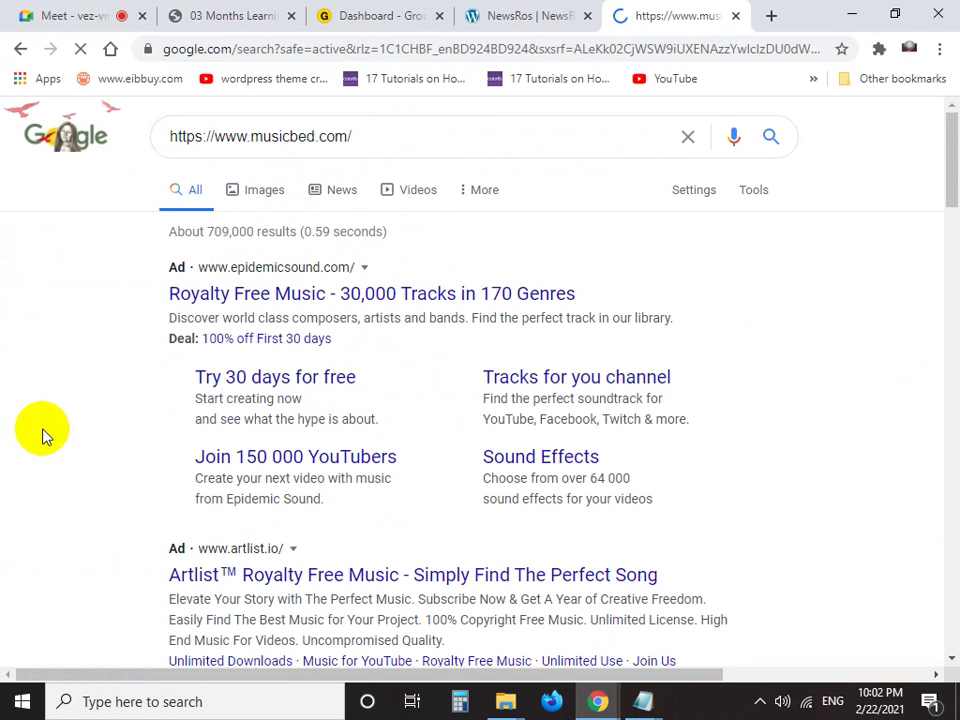
scroll(43, 435, down, 4)
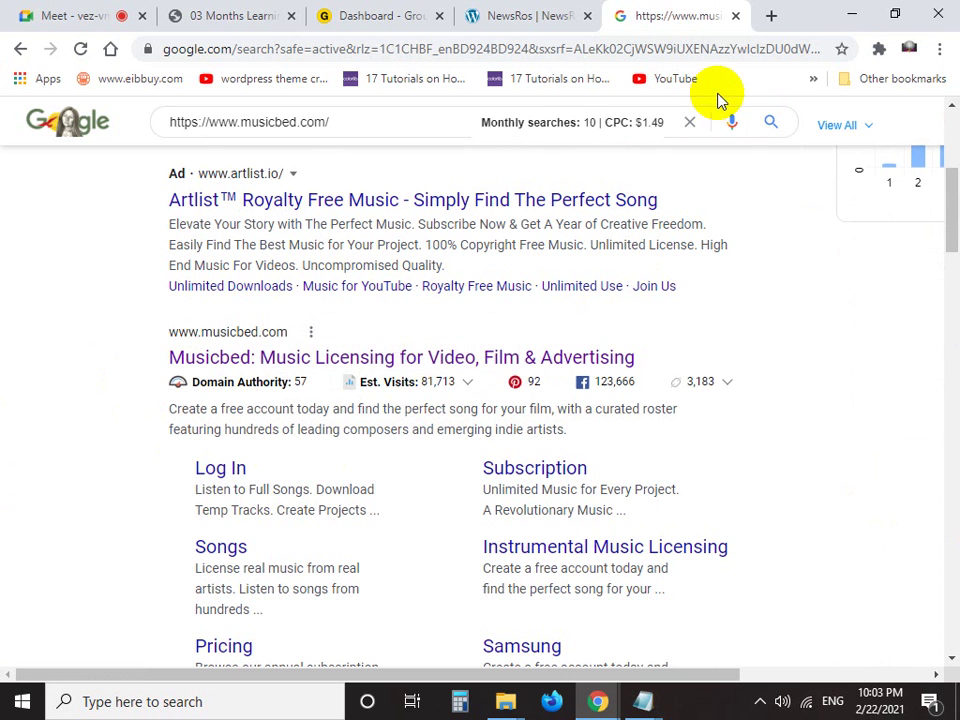
Delete the britannica.com, amazon.com and rollingstone.com links from Link.txt in Notepad and save the file
mouse_move(643, 701)
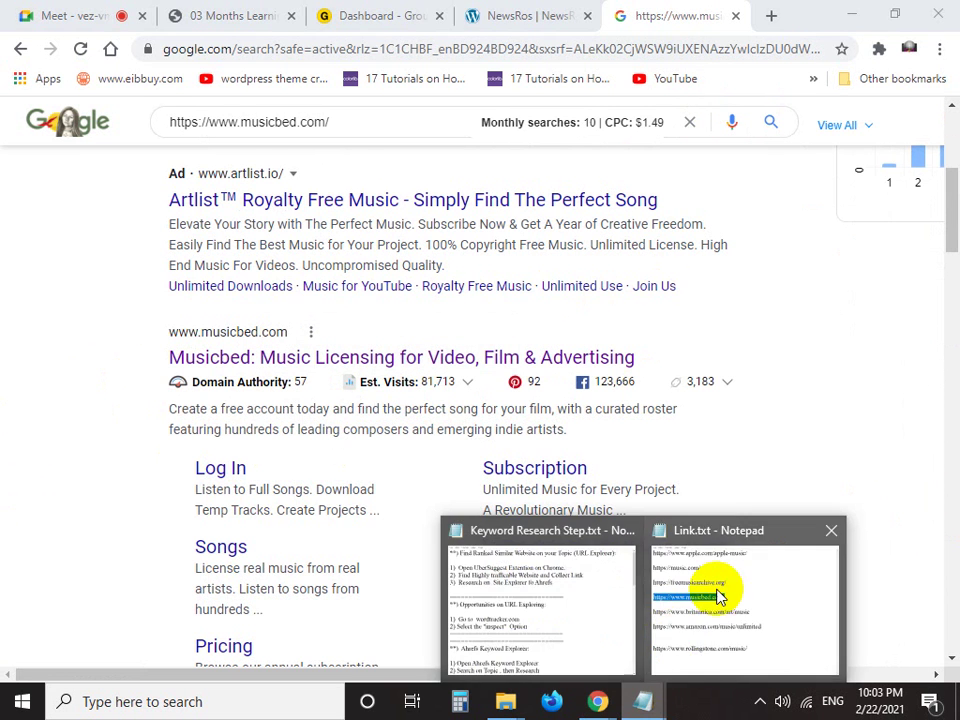
click(718, 589)
click(433, 288)
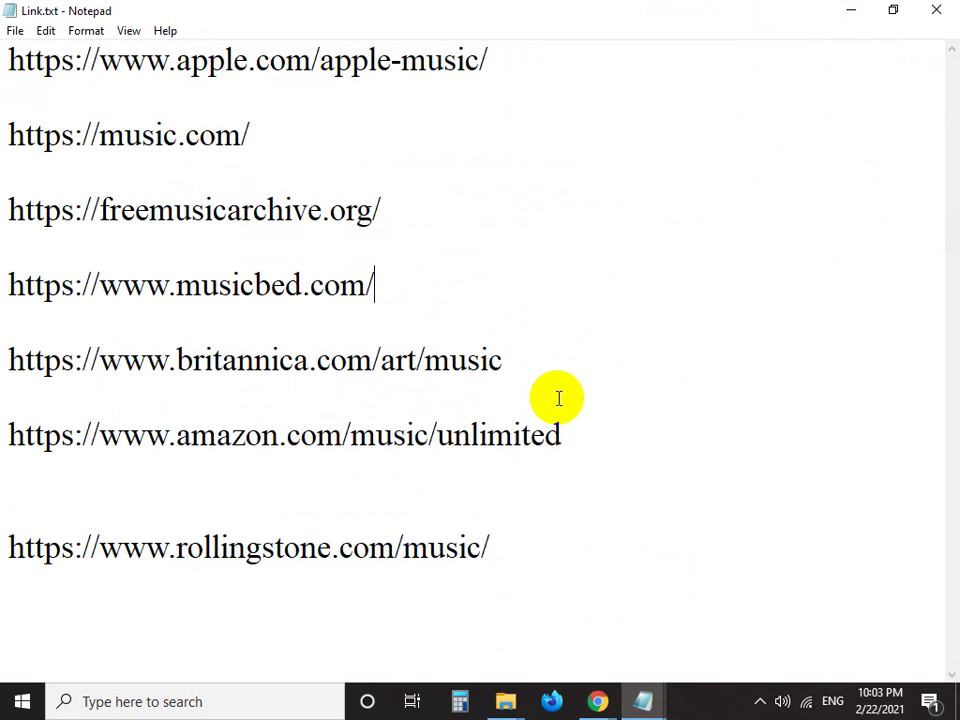
shift+click(529, 552)
key(Delete)
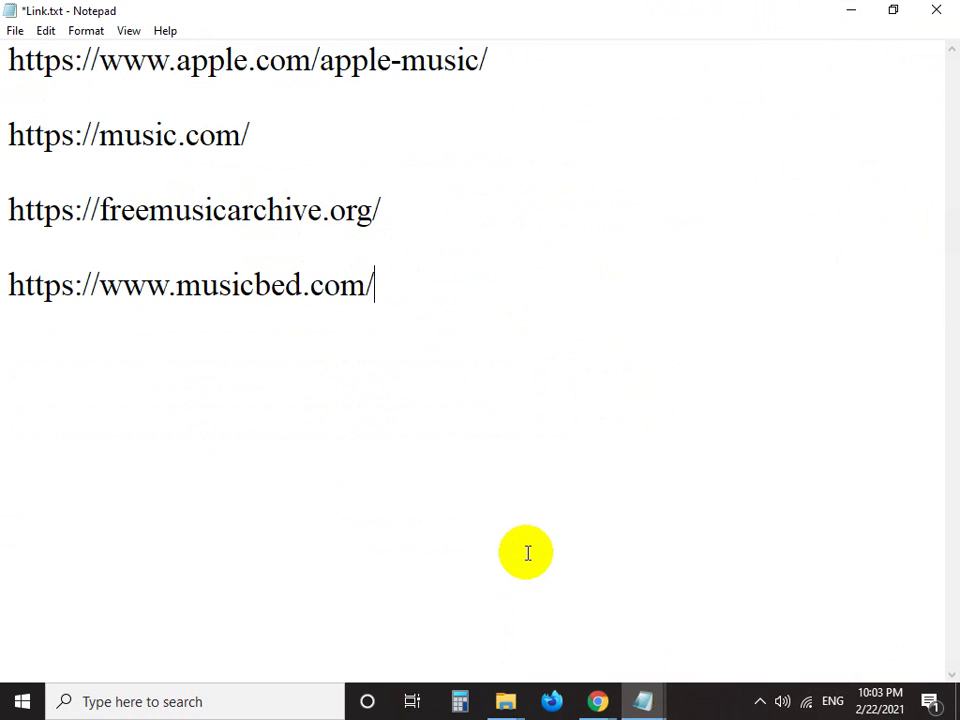
key(ctrl+s)
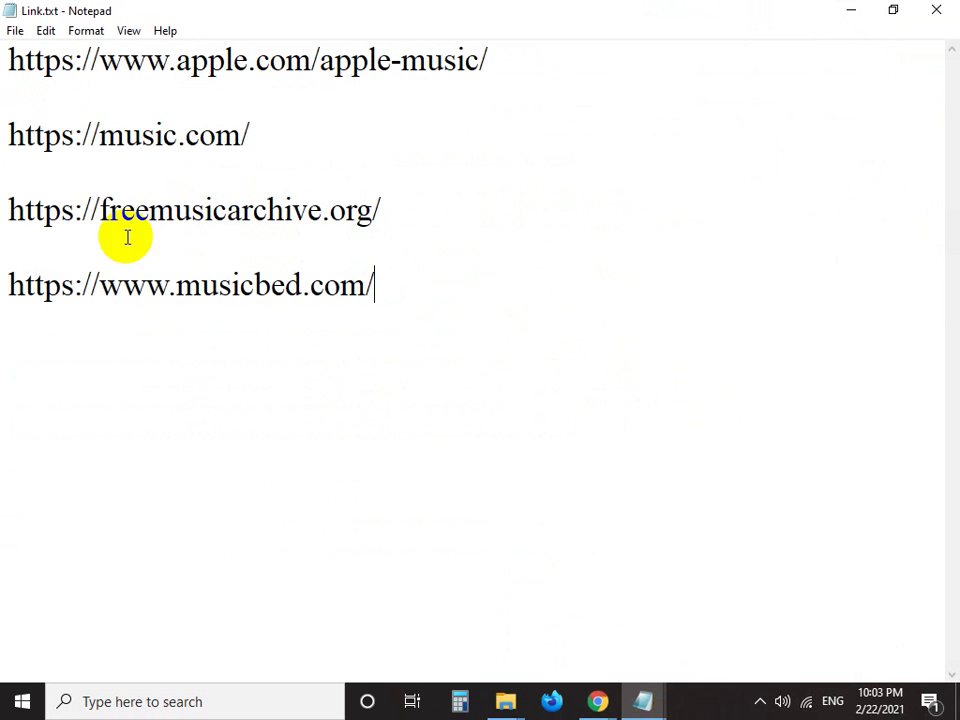
click(3, 143)
drag(6, 60, 467, 300)
click(468, 296)
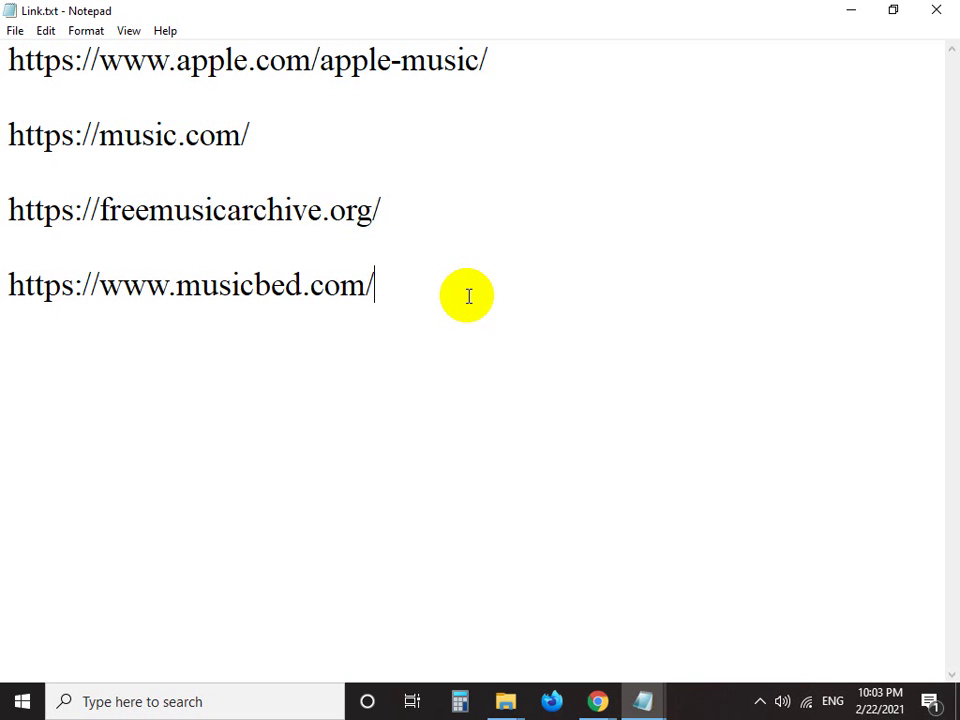
Switch to Chrome and look through the course topics in 03 Months Learning Plan.pdf
mouse_move(597, 700)
click(493, 598)
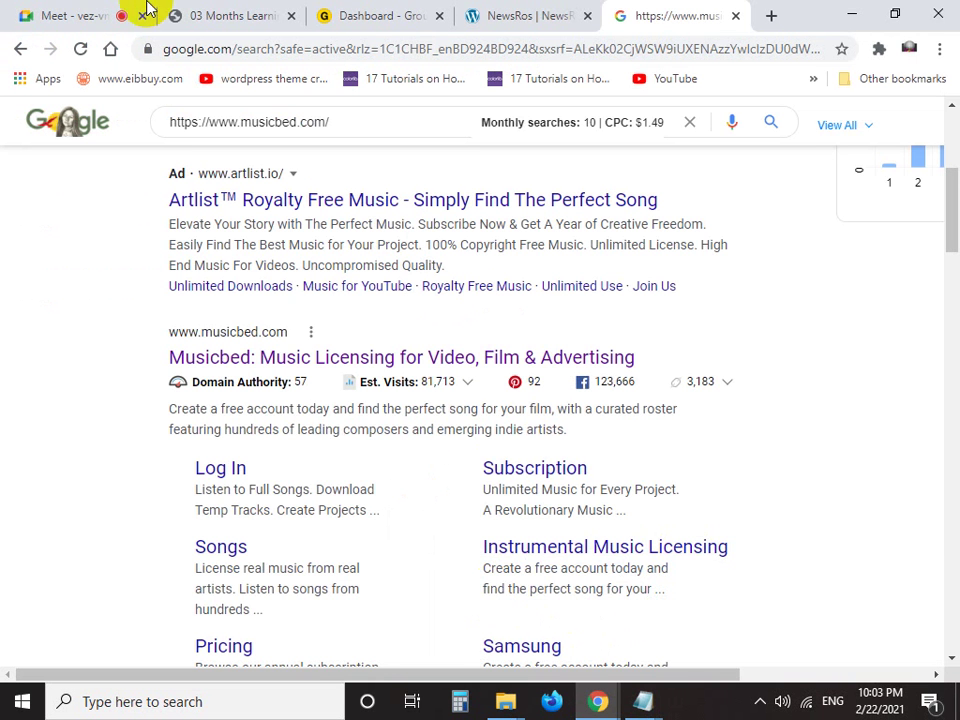
click(199, 13)
scroll(122, 476, down, 3)
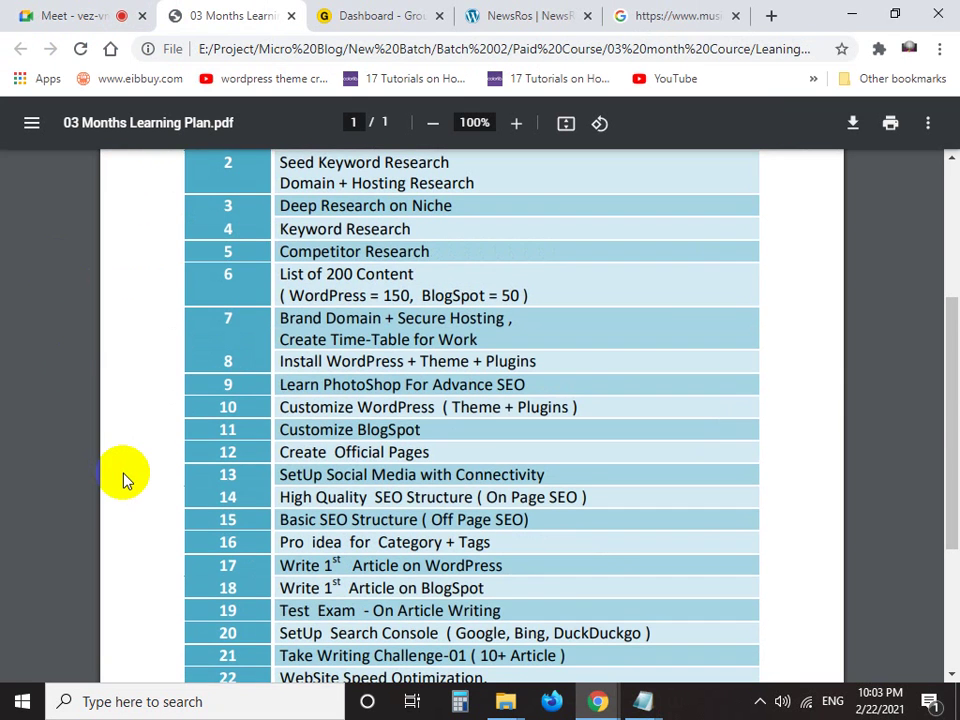
Capture rows 3 to 7 of the learning plan, mark the 200-content, domain and hosting items with red arrows, and copy the capture
key(Print)
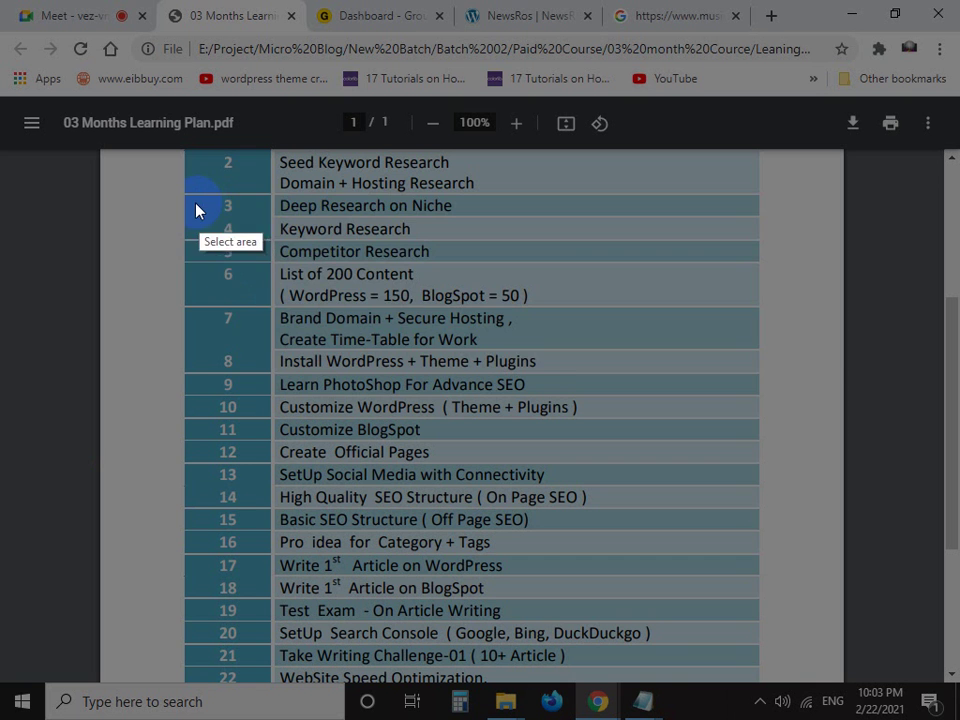
drag(195, 204, 840, 358)
click(860, 232)
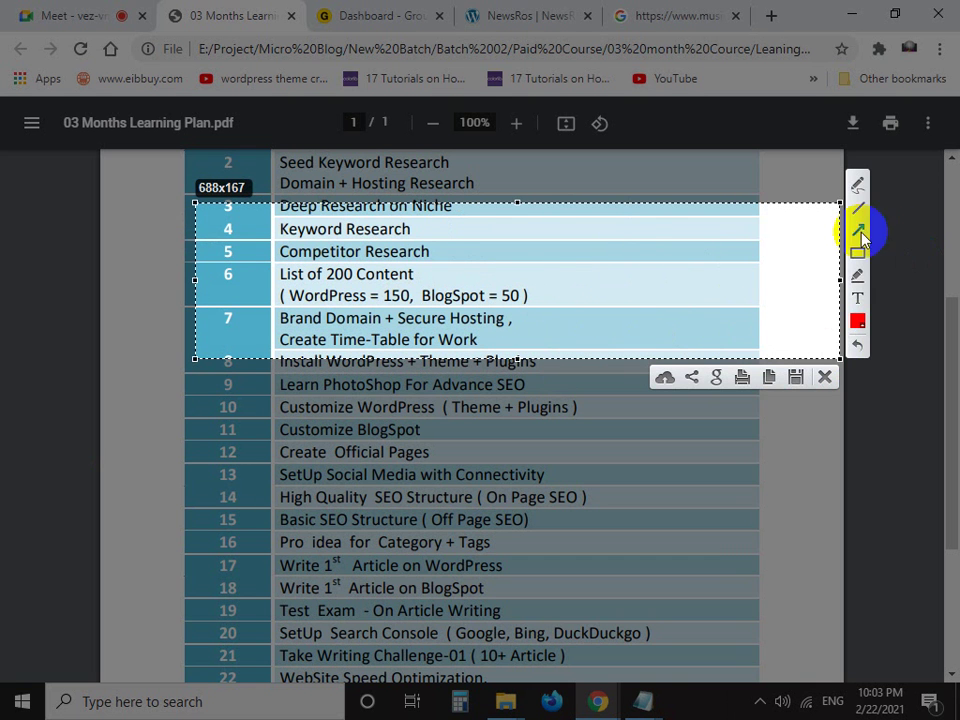
drag(692, 282, 443, 277)
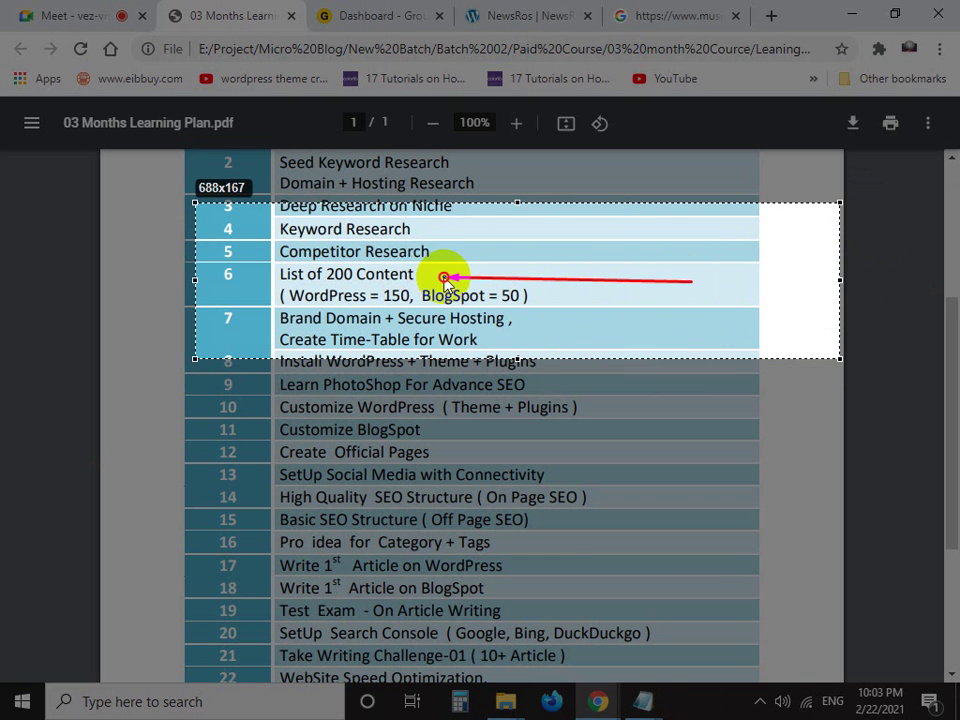
drag(197, 392, 340, 327)
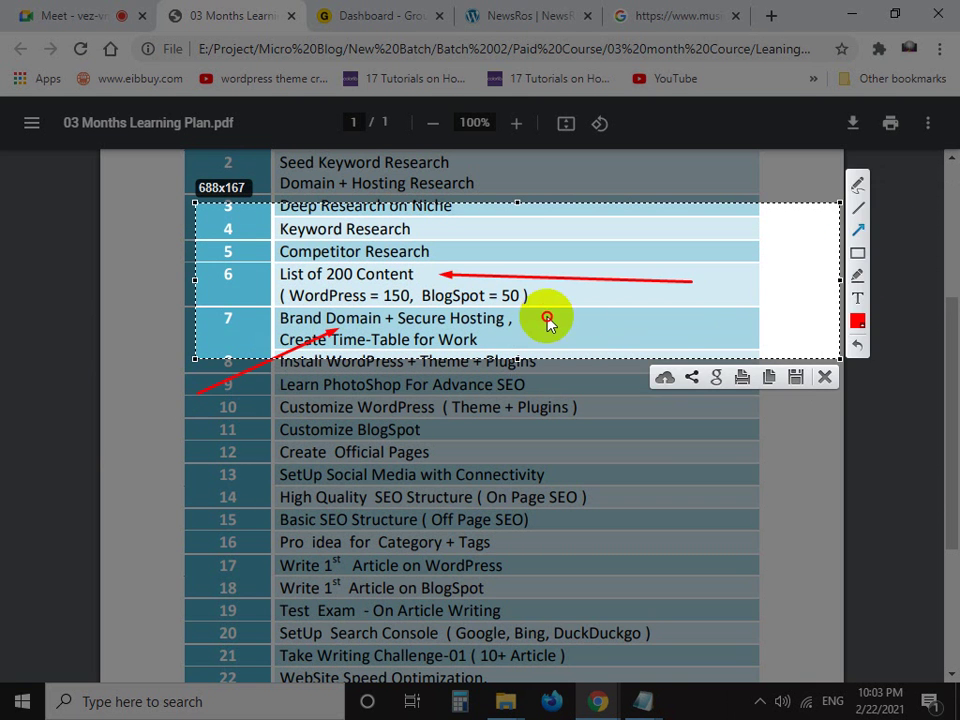
drag(696, 340, 490, 305)
key(ctrl+c)
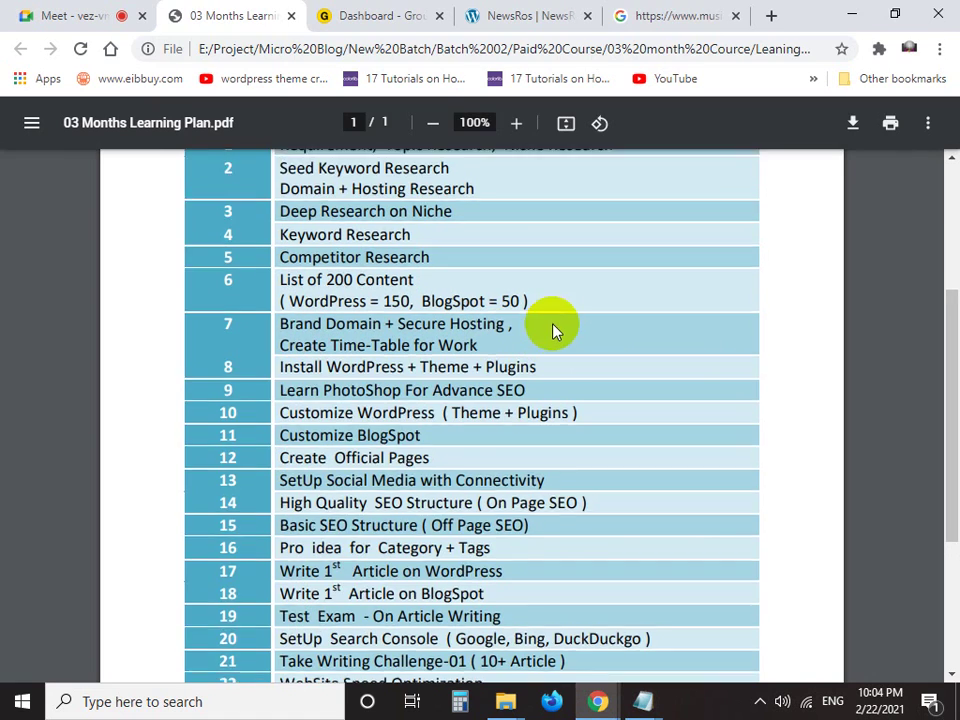
scroll(553, 328, up, 3)
click(654, 15)
scroll(285, 386, up, 5)
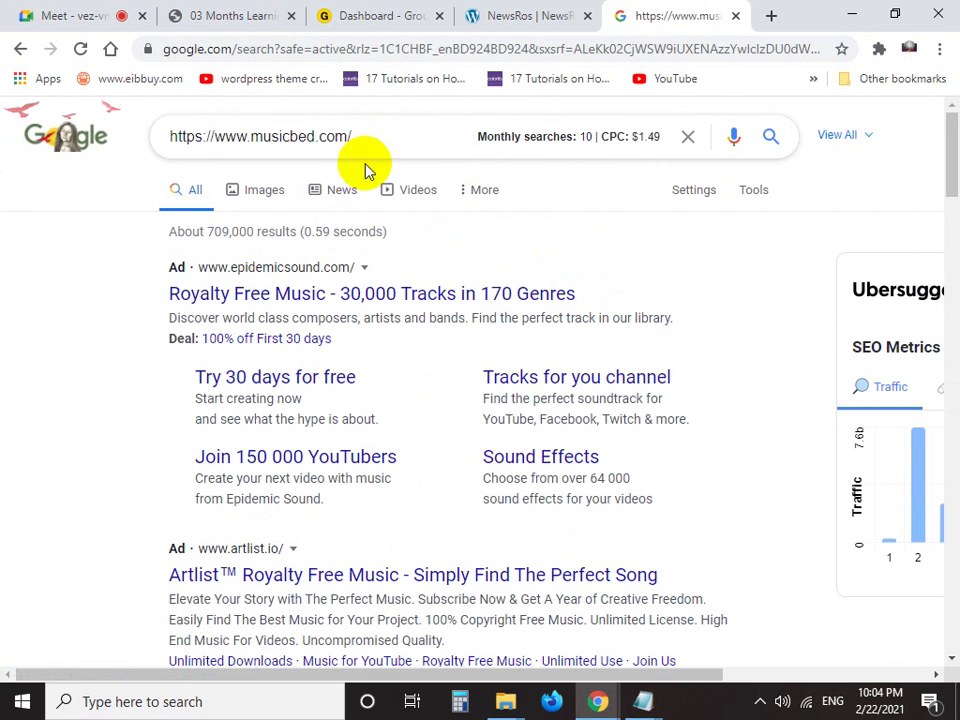
mouse_move(642, 700)
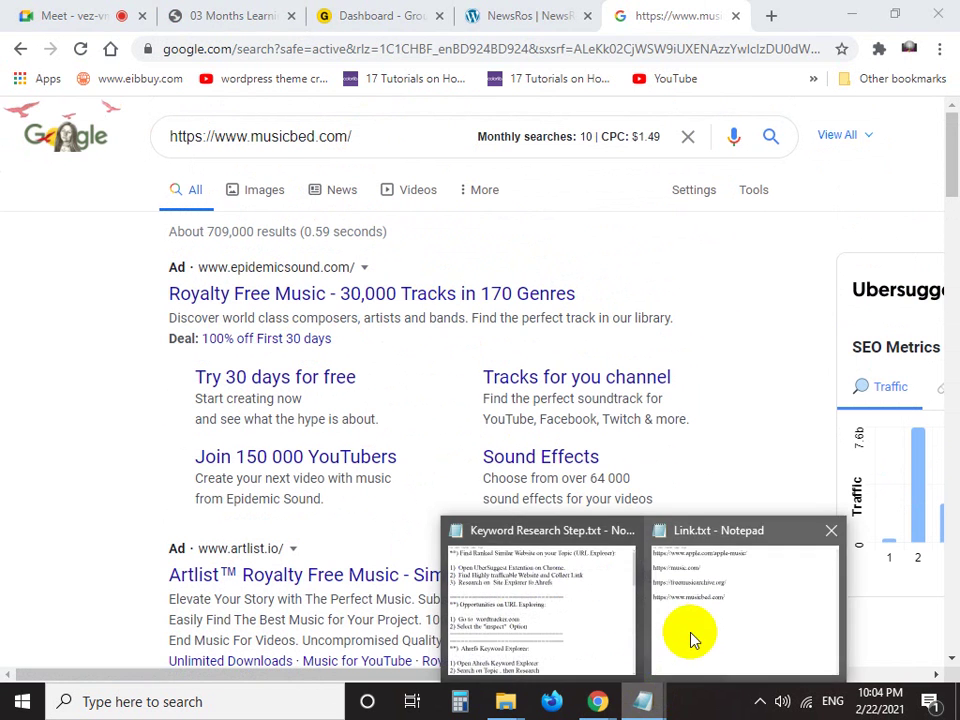
click(690, 639)
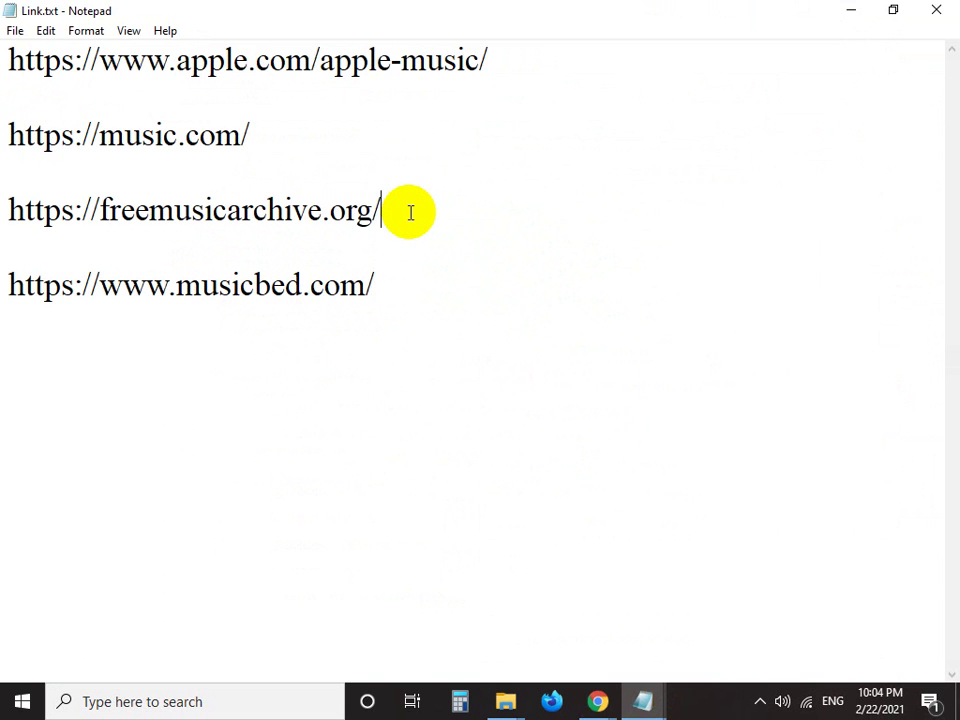
drag(5, 59, 518, 73)
Open Keyword Research Step.txt, capture its URL Explorer section, point red arrows at the three steps, and discard the capture
mouse_move(643, 700)
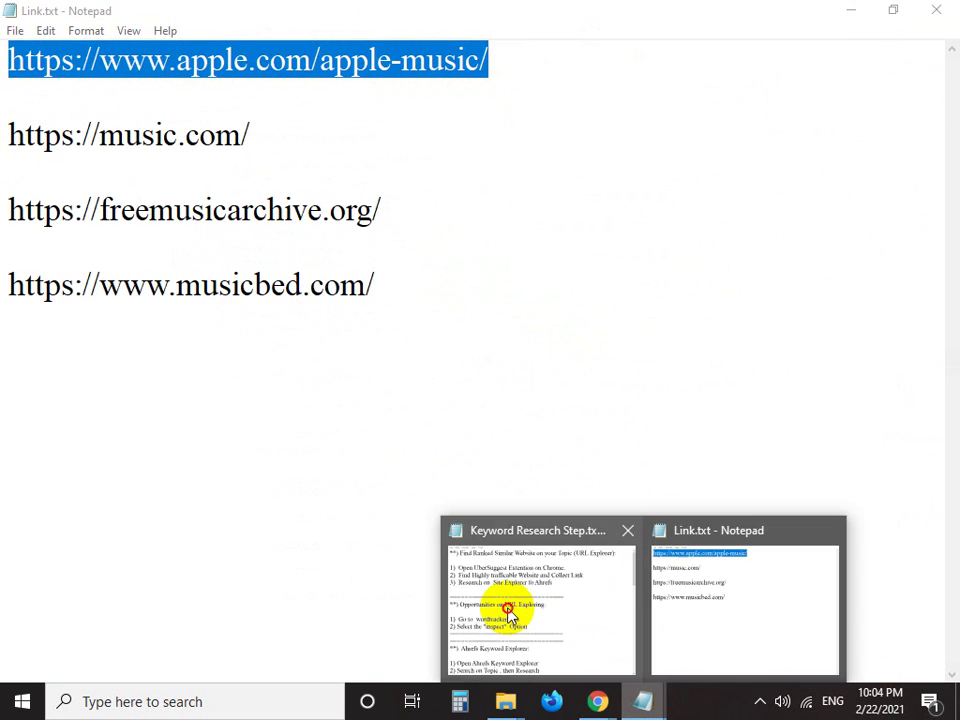
click(508, 611)
key(Print)
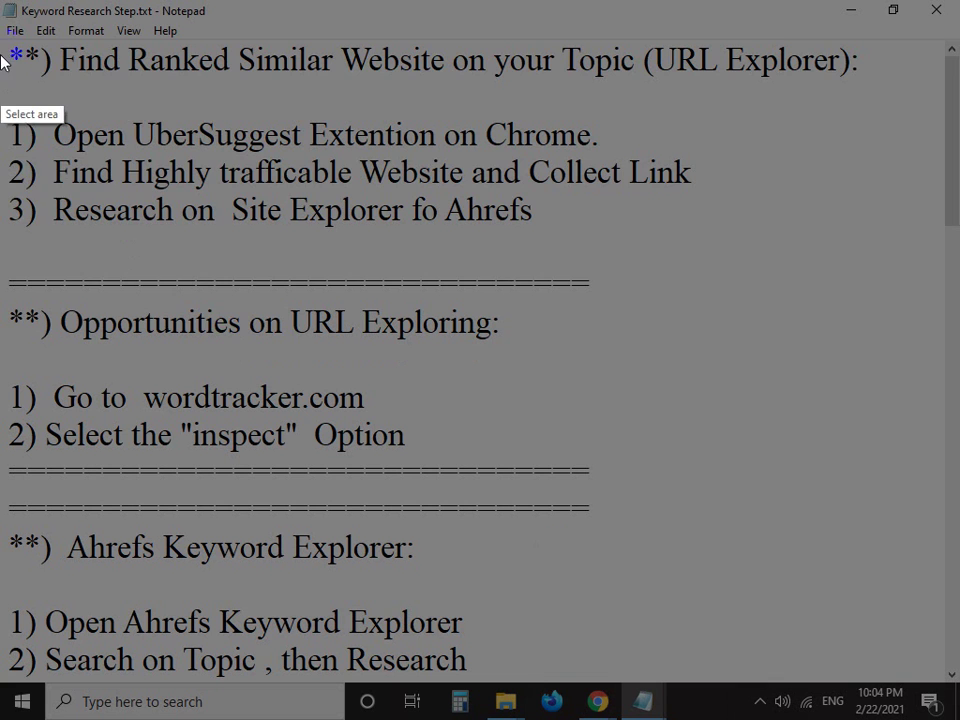
drag(1, 44, 955, 300)
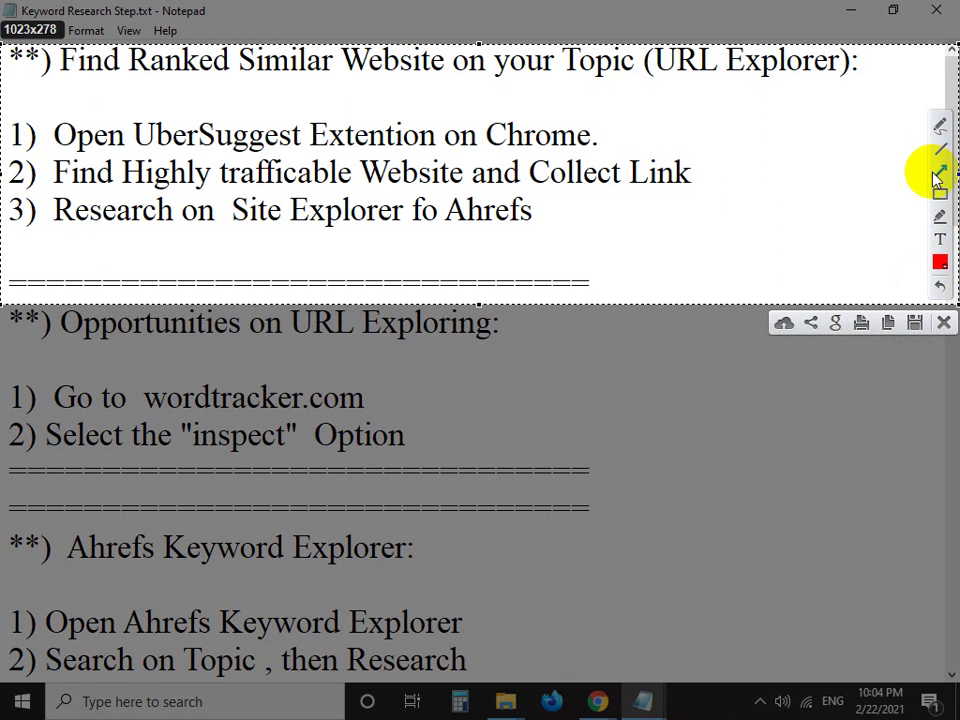
mouse_move(843, 130)
mouse_down()
mouse_move(606, 156)
mouse_move(597, 148)
mouse_up()
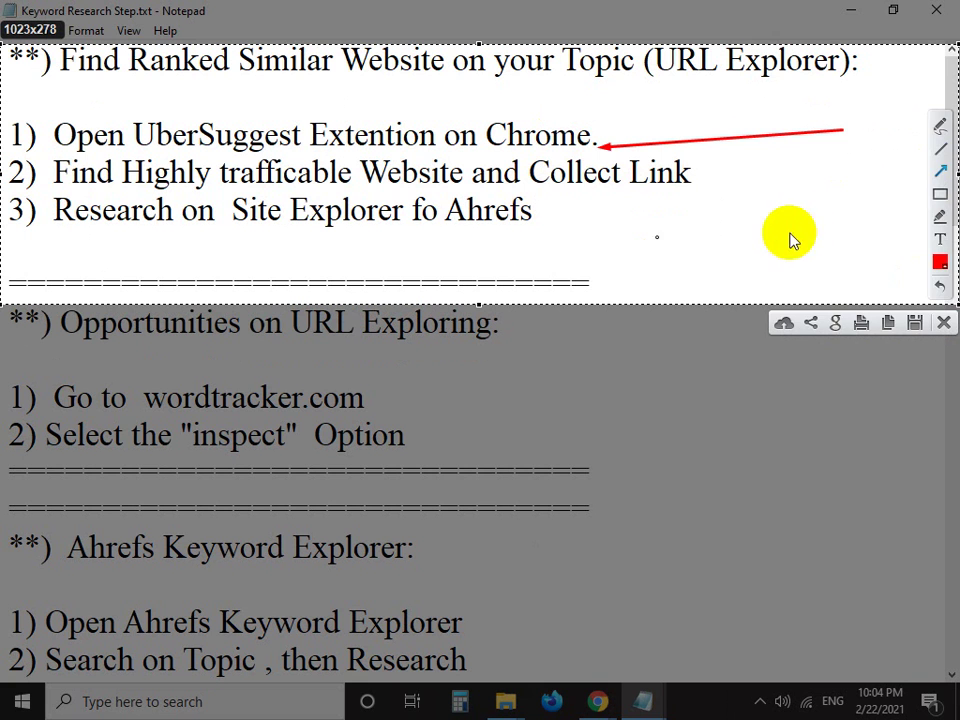
mouse_move(825, 238)
mouse_down()
mouse_move(574, 200)
mouse_move(556, 188)
mouse_up()
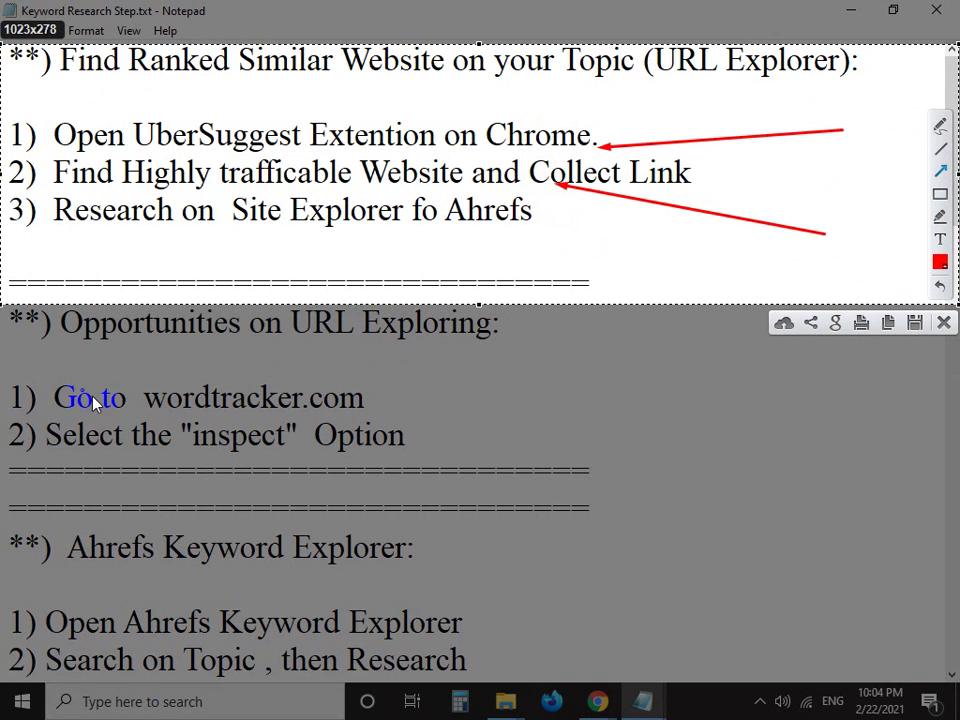
mouse_move(3, 350)
mouse_down()
mouse_move(62, 294)
mouse_move(145, 240)
mouse_up()
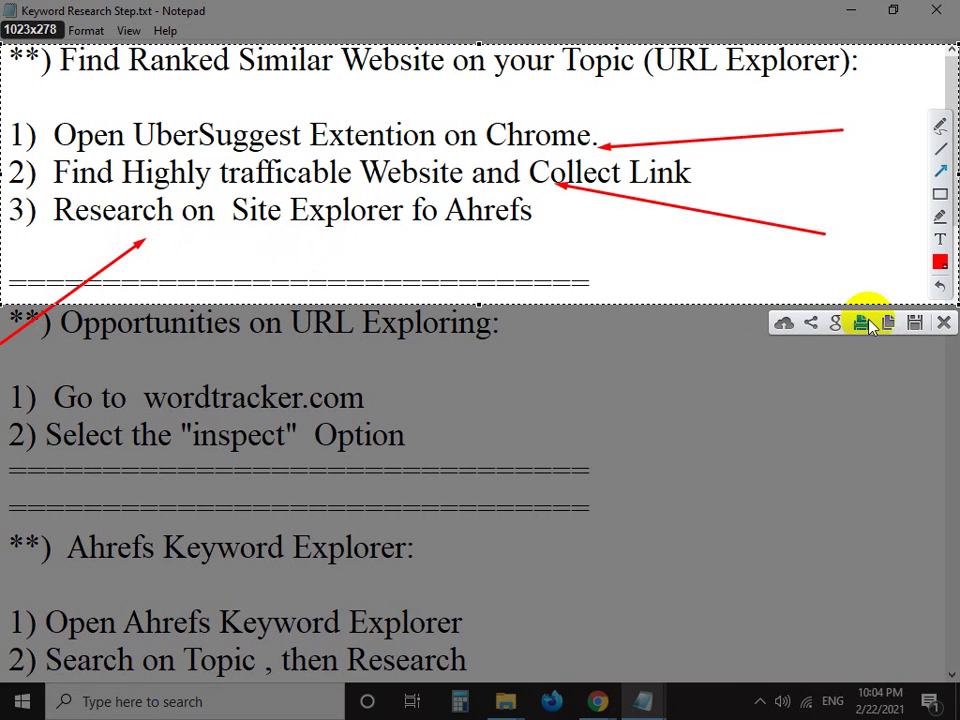
click(944, 322)
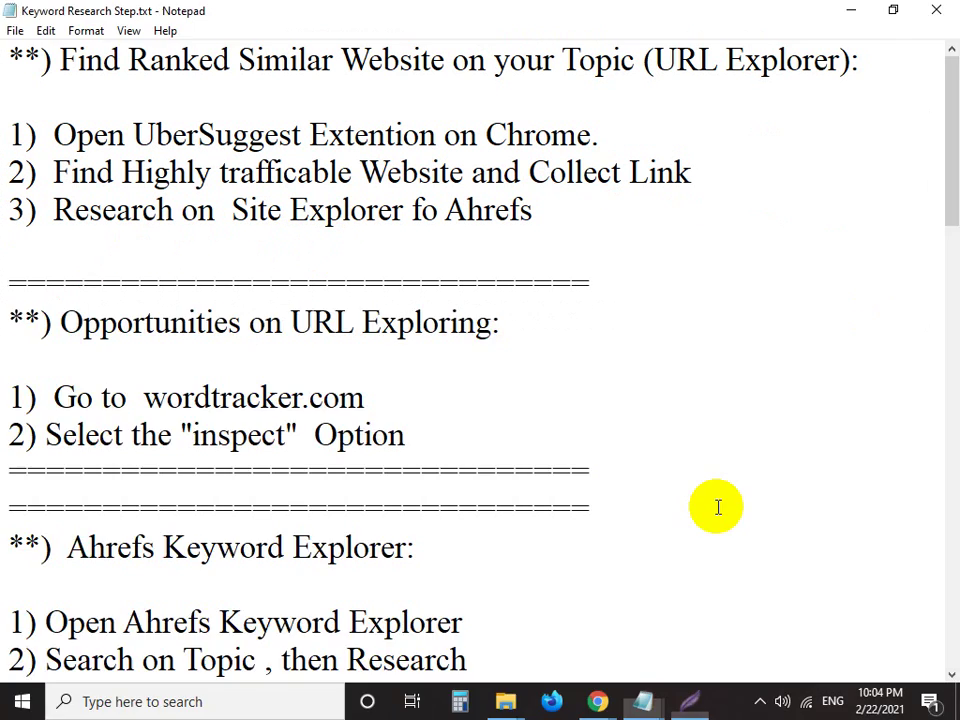
Switch to Chrome, reload the Group Buy SEO Tools dashboard and log in again with the saved credentials
click(585, 693)
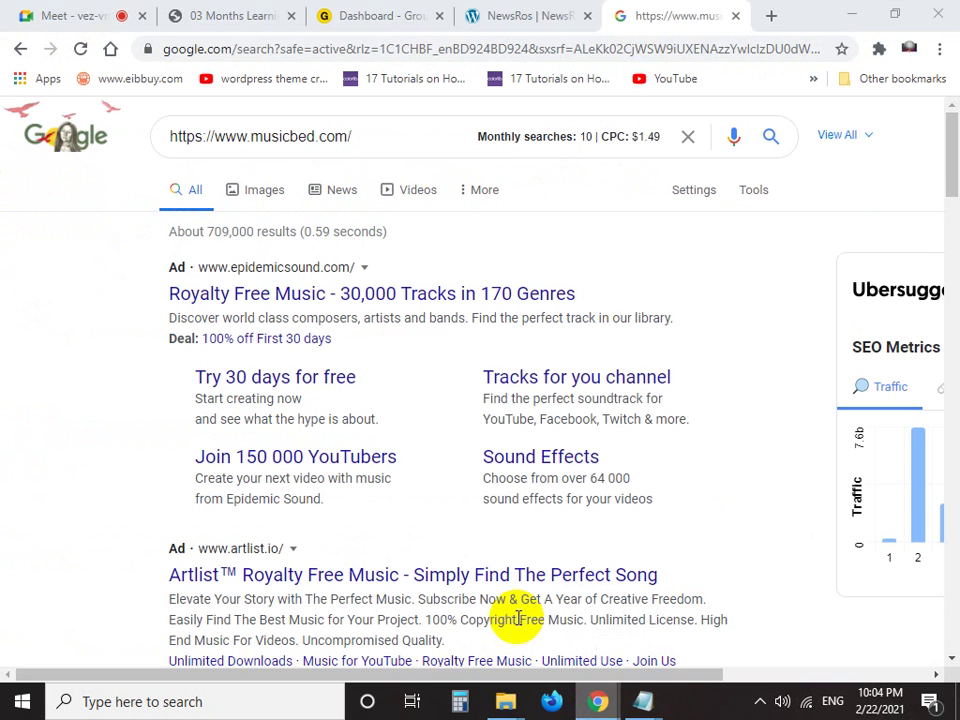
click(333, 8)
scroll(446, 390, up, 1)
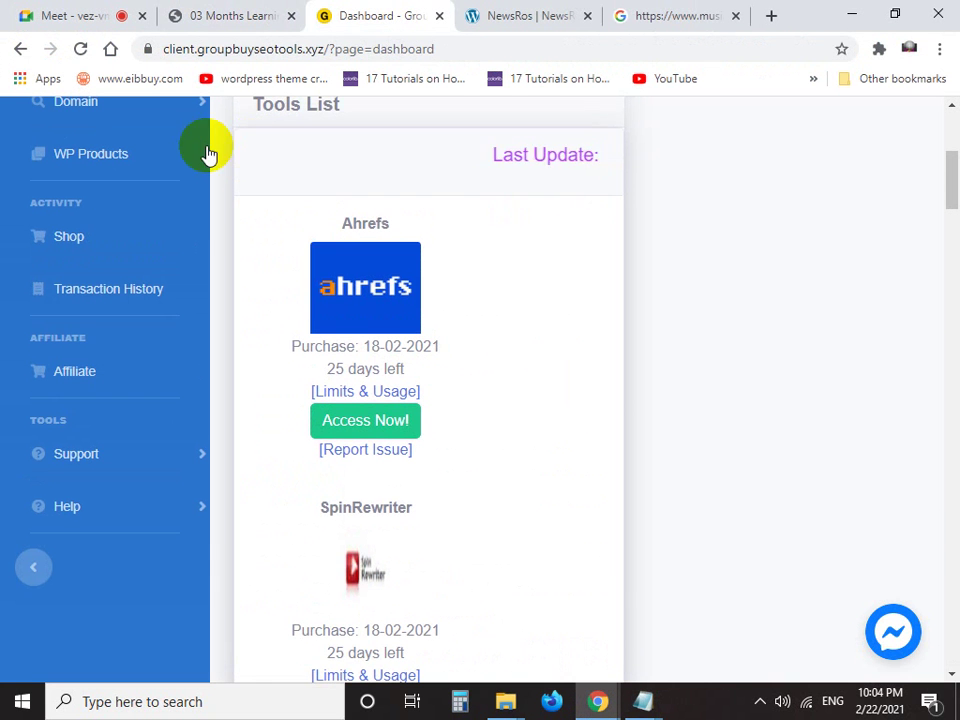
click(80, 48)
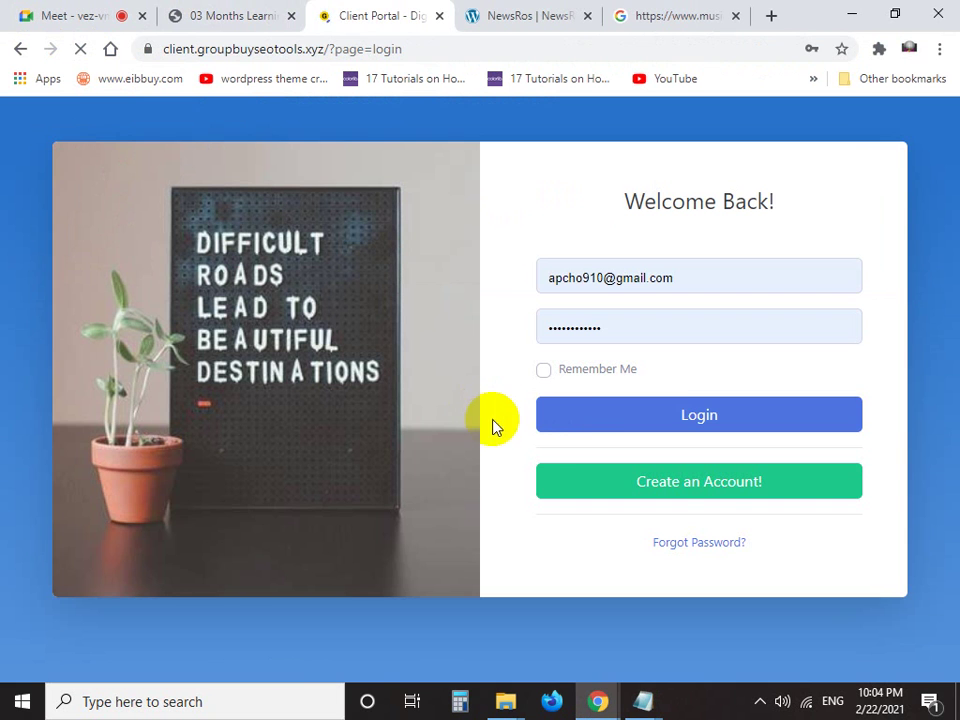
click(673, 423)
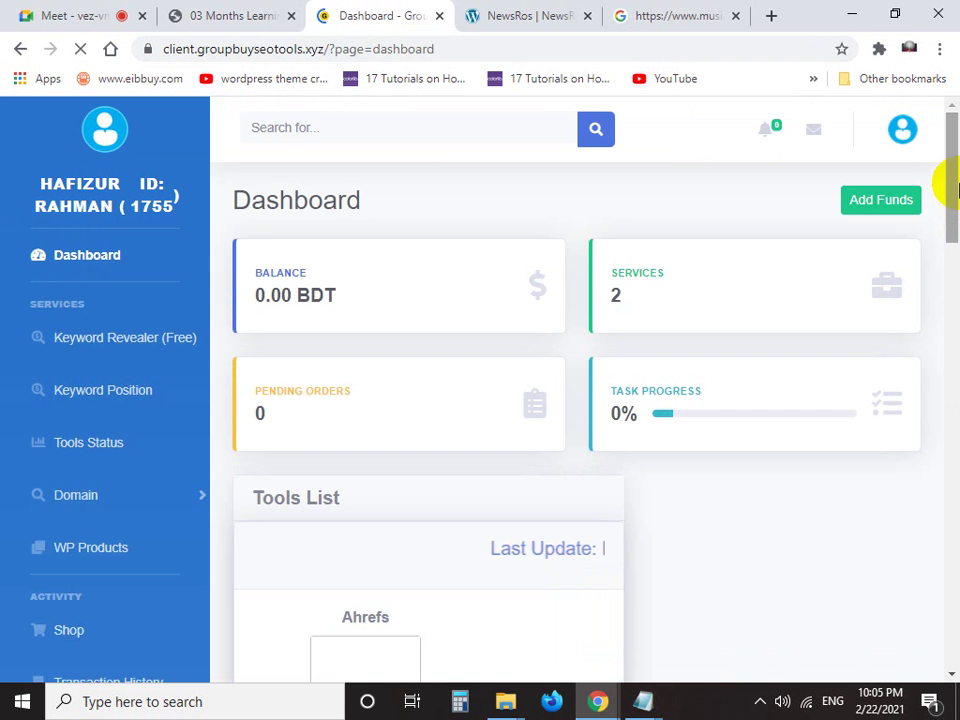
Launch Ahrefs from the dashboard's Tools List and bring its new tab into view
drag(945, 200, 952, 252)
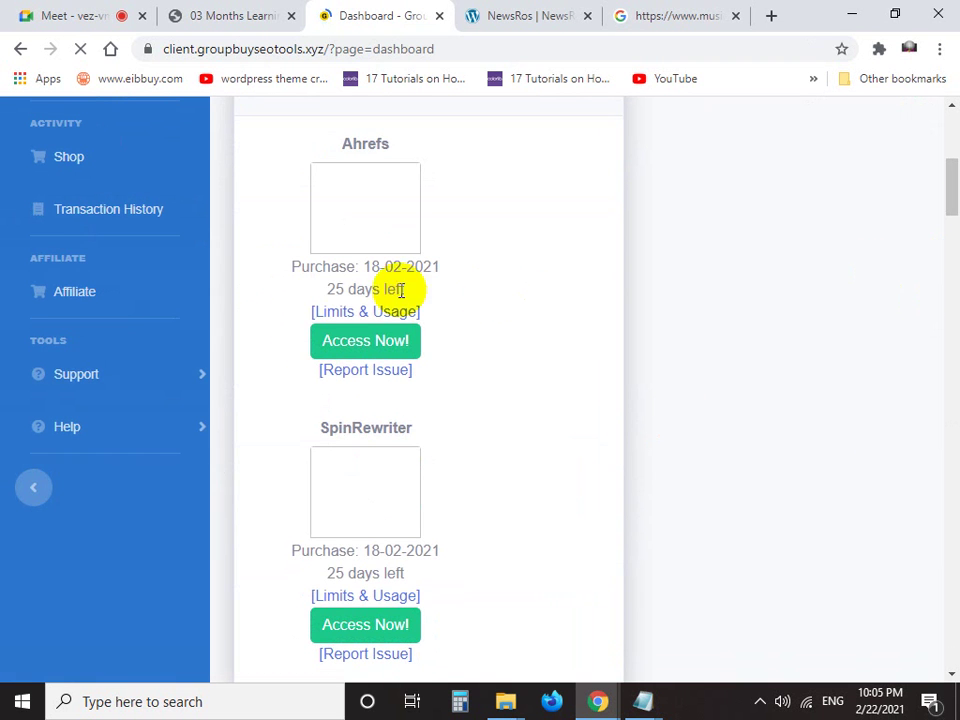
scroll(530, 313, up, 1)
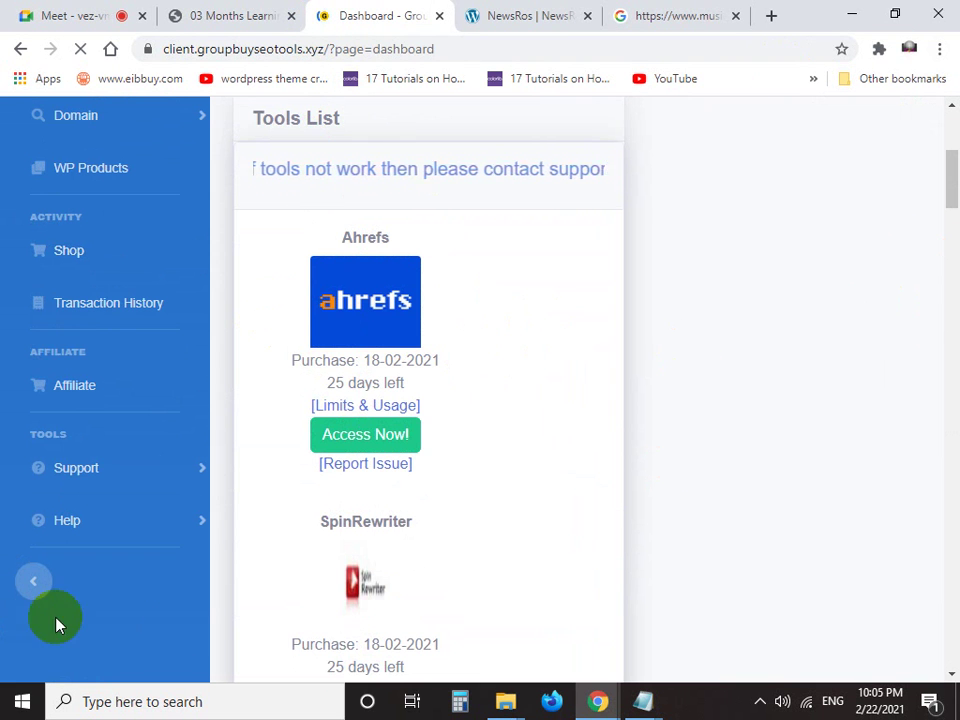
click(354, 436)
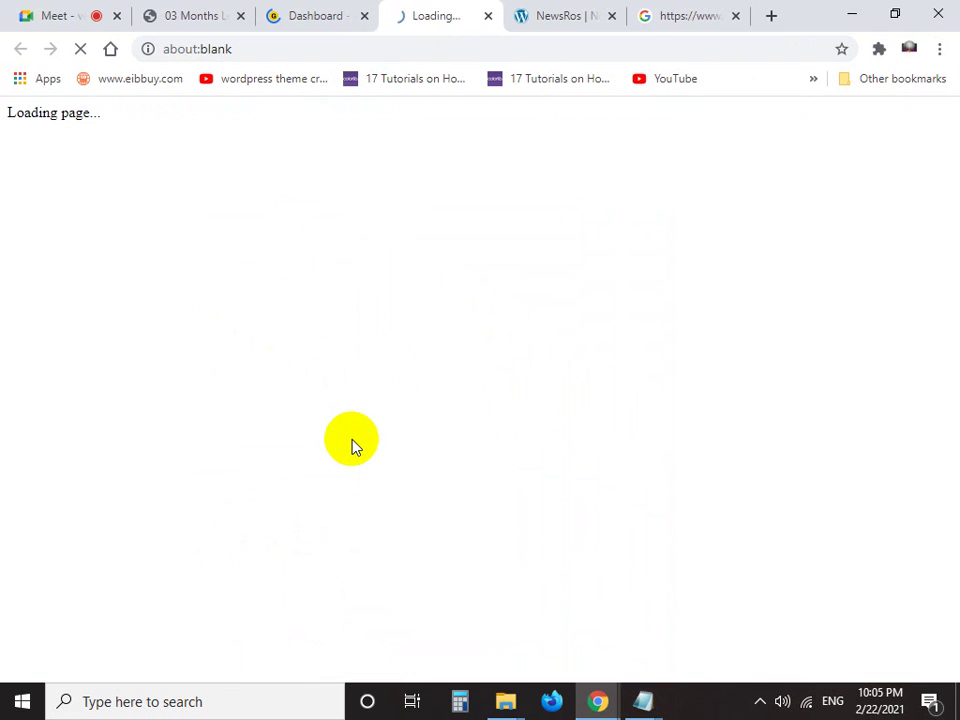
click(300, 10)
click(400, 14)
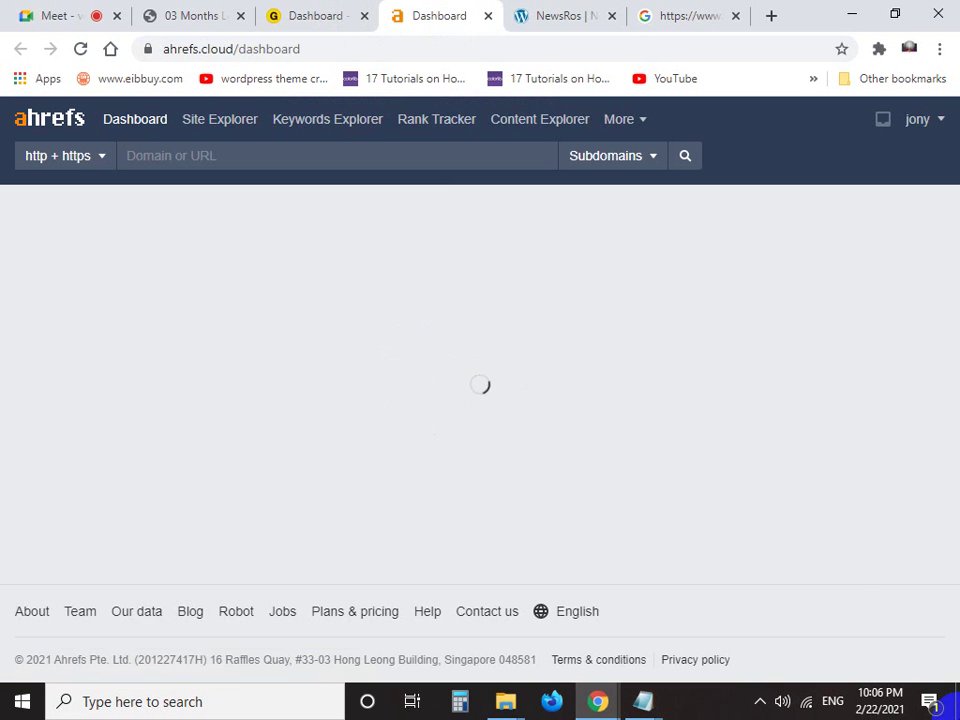
Capture the Ahrefs header, point red arrows at each navigation item from Dashboard to More, and discard the capture
key(Print)
drag(1, 92, 793, 181)
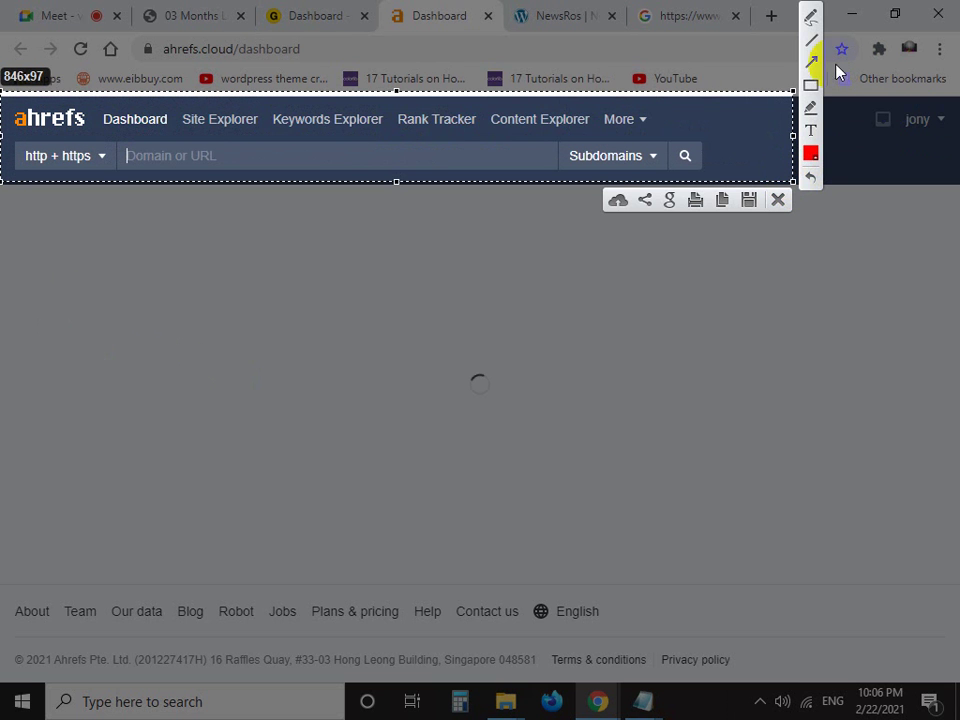
mouse_move(19, 355)
mouse_down()
mouse_move(60, 225)
mouse_move(128, 140)
mouse_up()
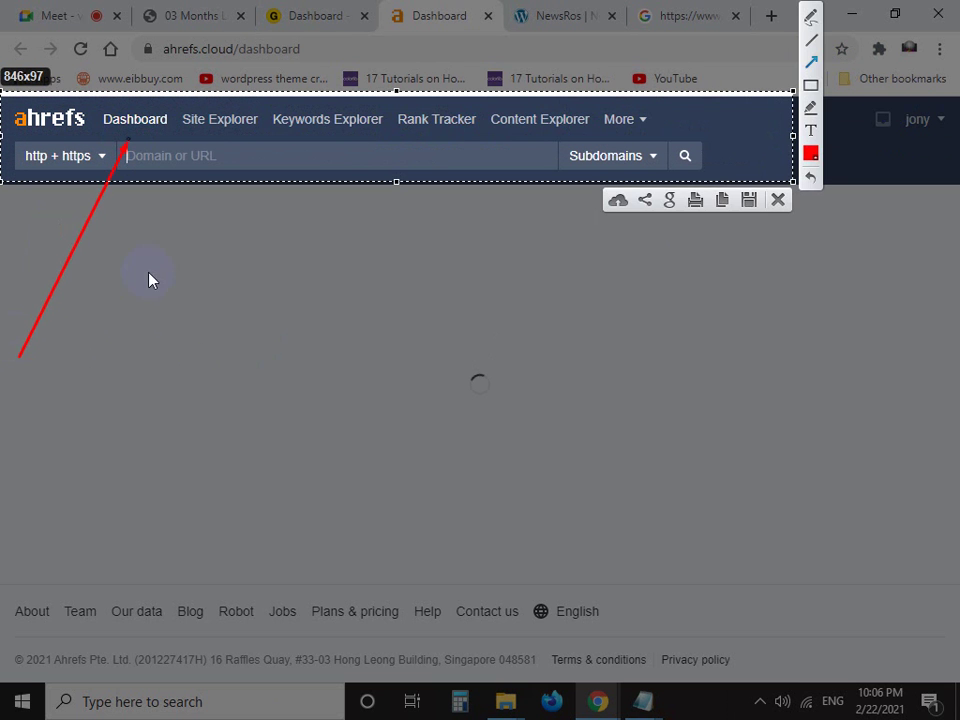
mouse_move(244, 321)
mouse_down()
mouse_move(242, 150)
mouse_move(226, 126)
mouse_up()
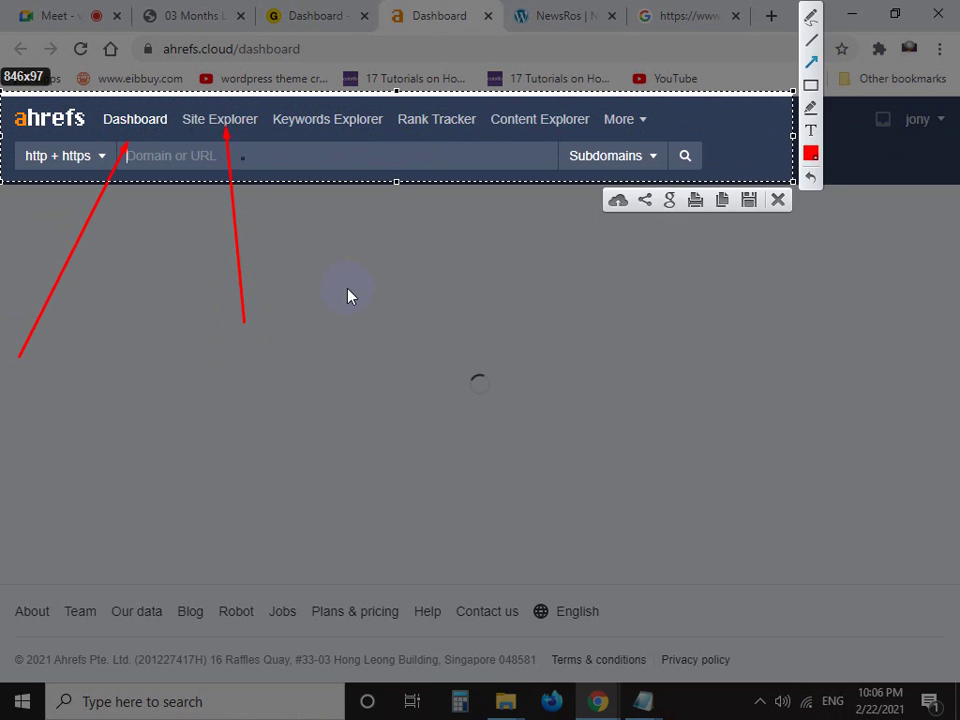
drag(370, 310, 340, 130)
drag(482, 297, 447, 128)
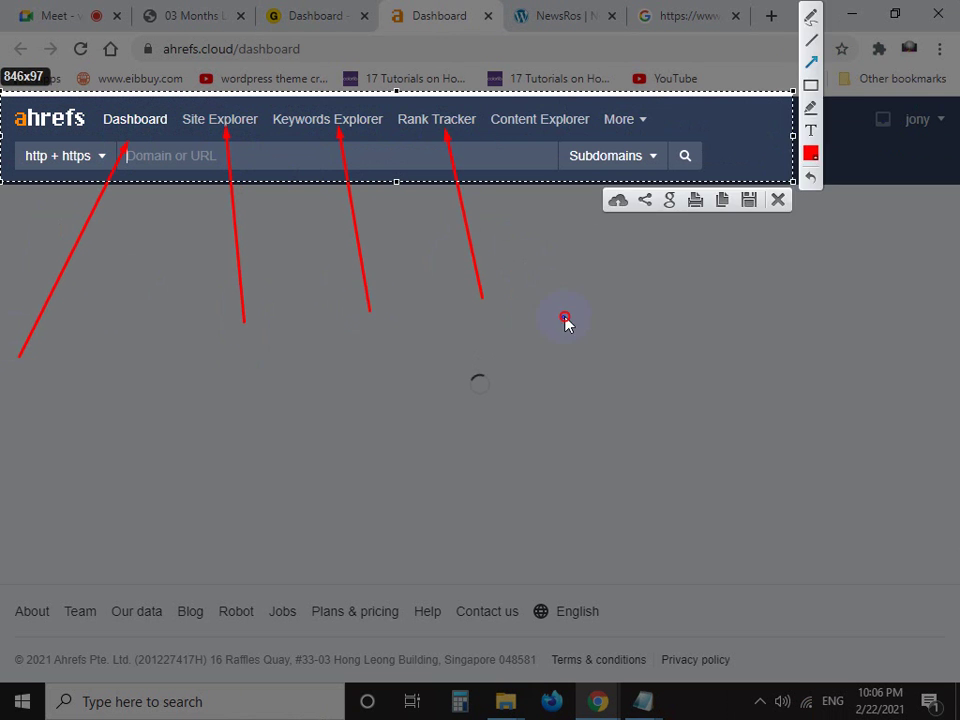
drag(565, 318, 582, 130)
drag(650, 303, 660, 125)
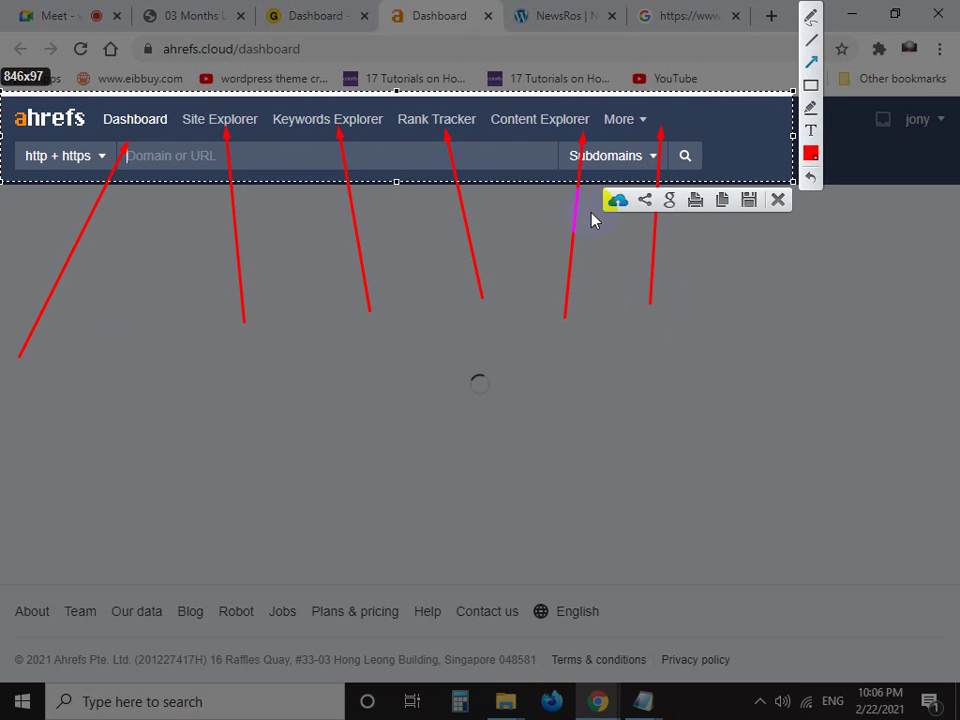
click(778, 200)
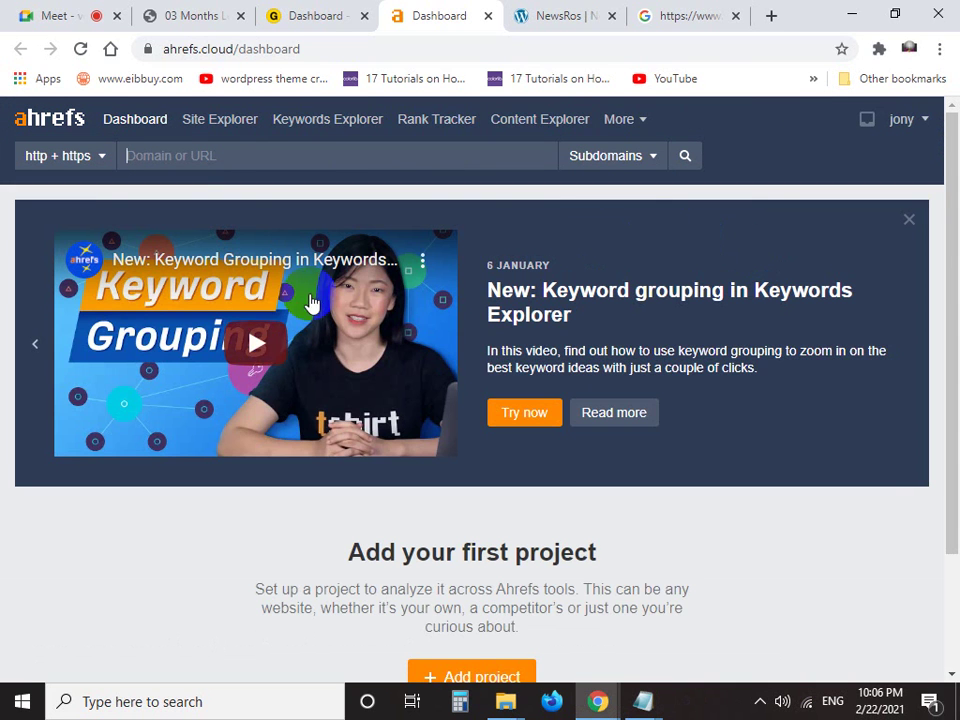
Capture the Ahrefs header, point red arrows at each navigation item from Site Explorer to More, and discard the capture
key(Print)
drag(1, 75, 821, 259)
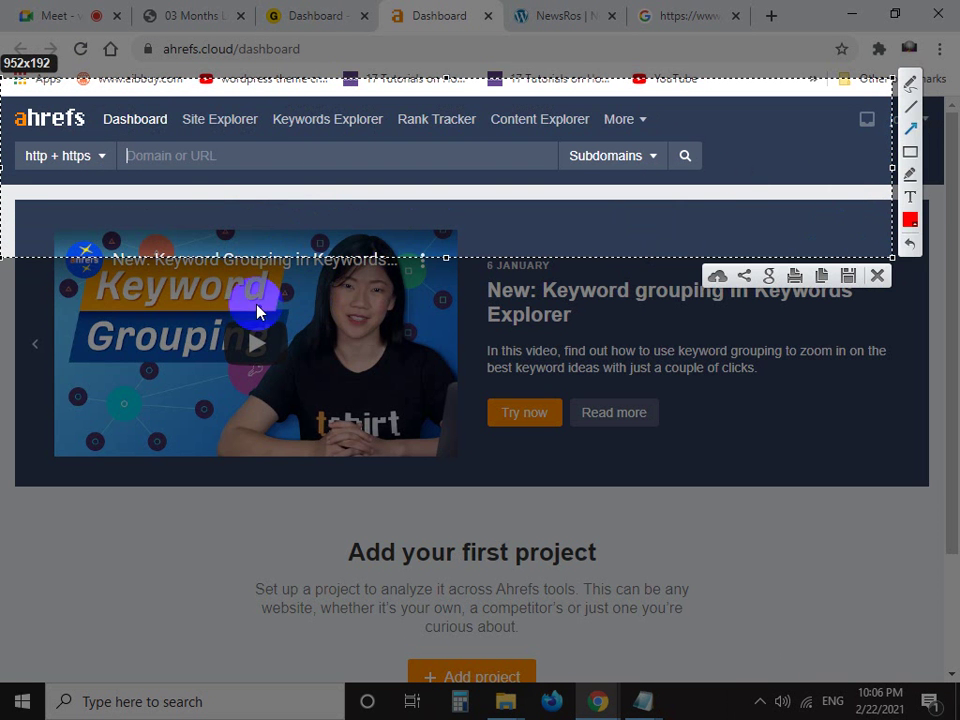
drag(257, 305, 204, 129)
drag(319, 306, 326, 133)
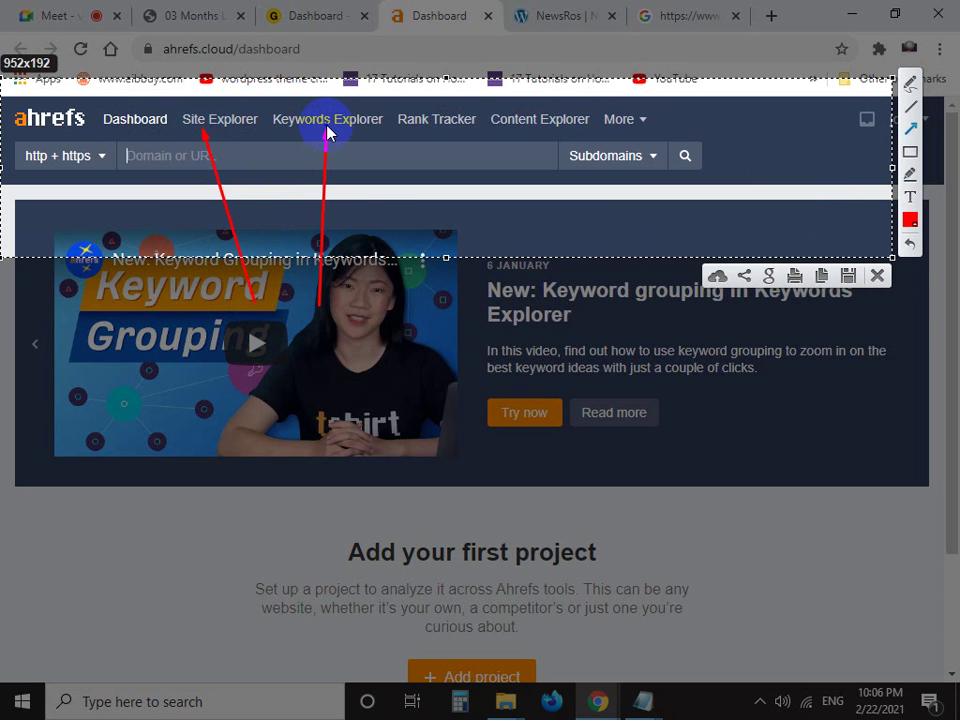
drag(401, 306, 428, 152)
drag(505, 265, 529, 143)
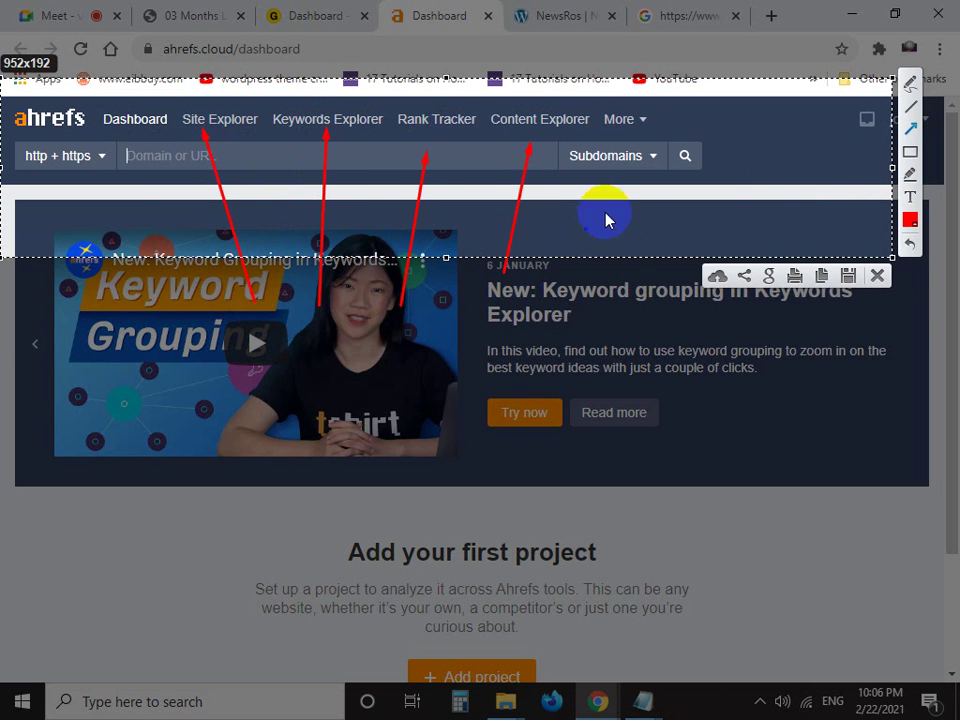
drag(573, 337, 622, 128)
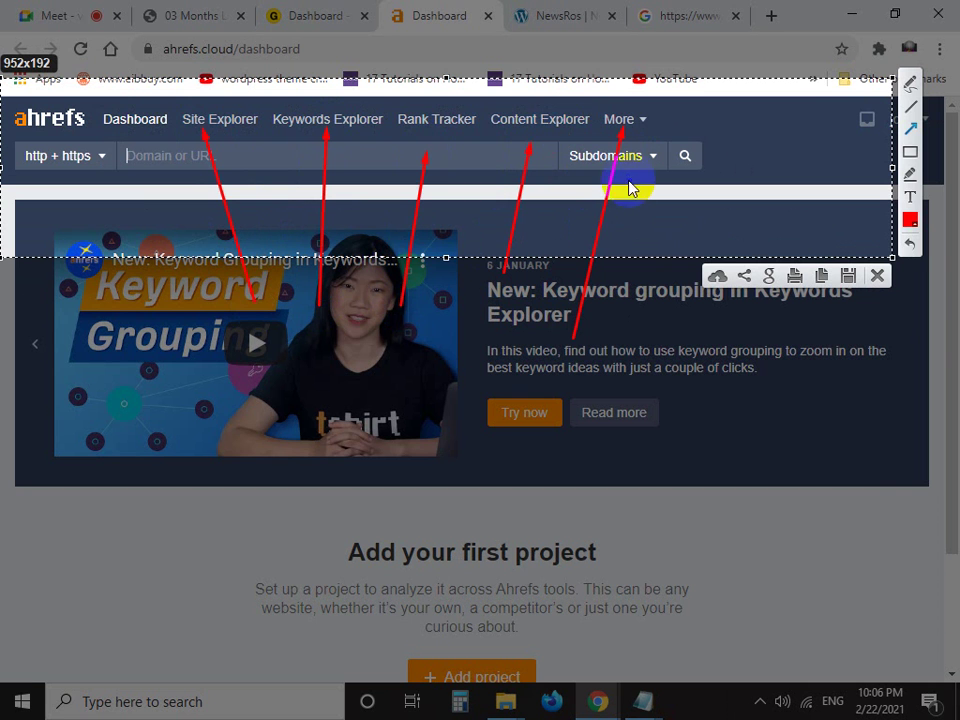
click(877, 276)
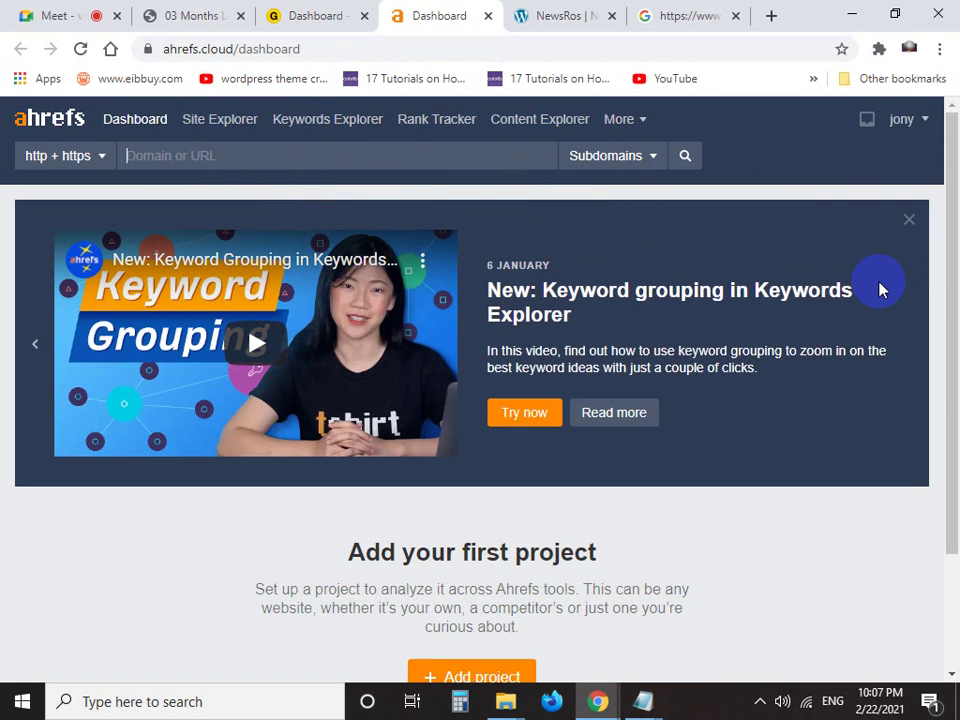
Capture the Ahrefs header again, point red arrows at only Site Explorer and Keywords Explorer, and discard the capture
key(Print)
drag(1, 97, 916, 274)
click(931, 145)
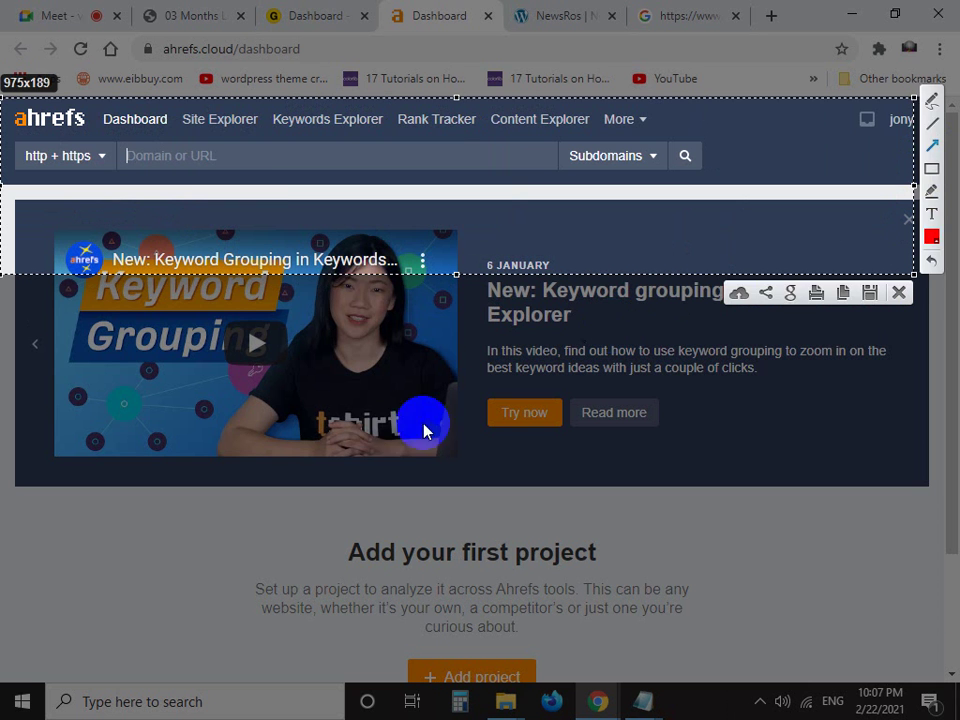
drag(386, 438, 234, 140)
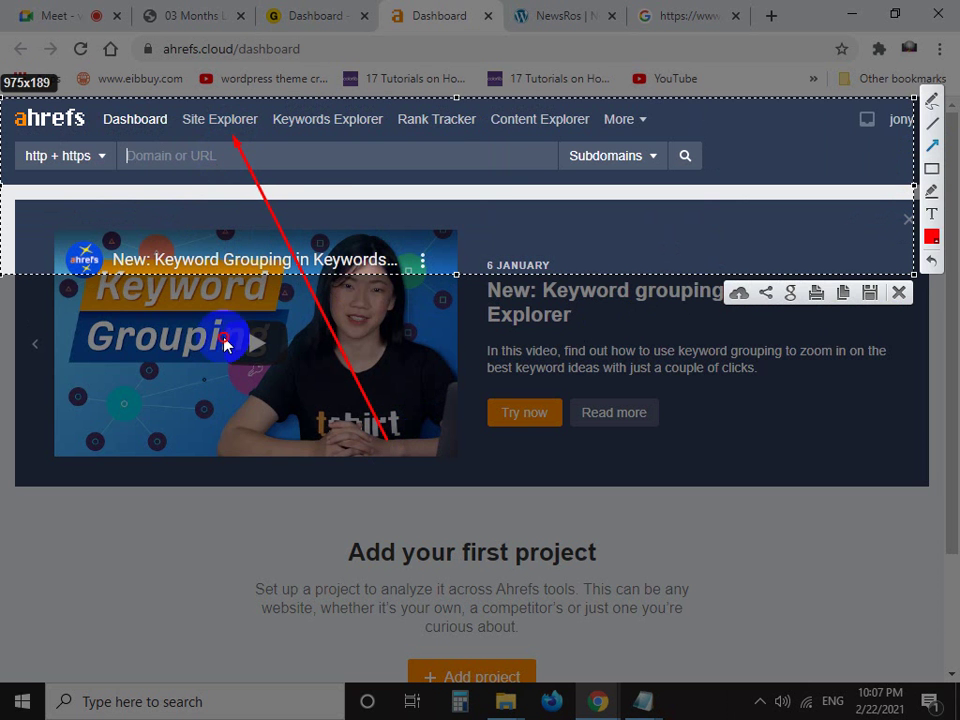
drag(225, 345, 357, 134)
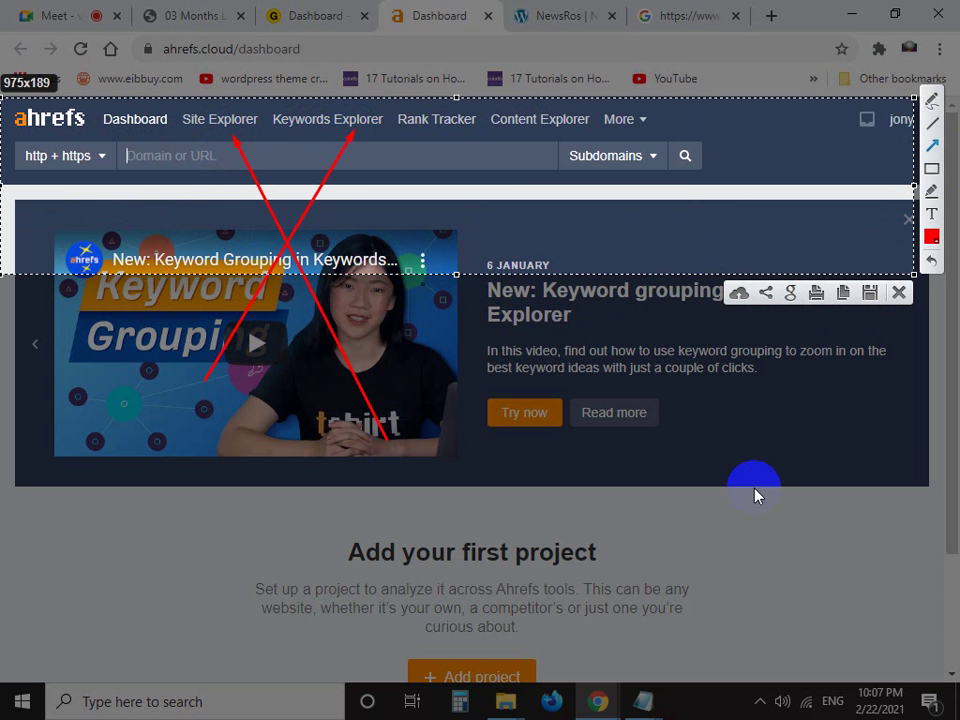
click(896, 293)
Bring up Keyword Research Step.txt, capture its three URL Explorer steps, and discard the capture
click(643, 701)
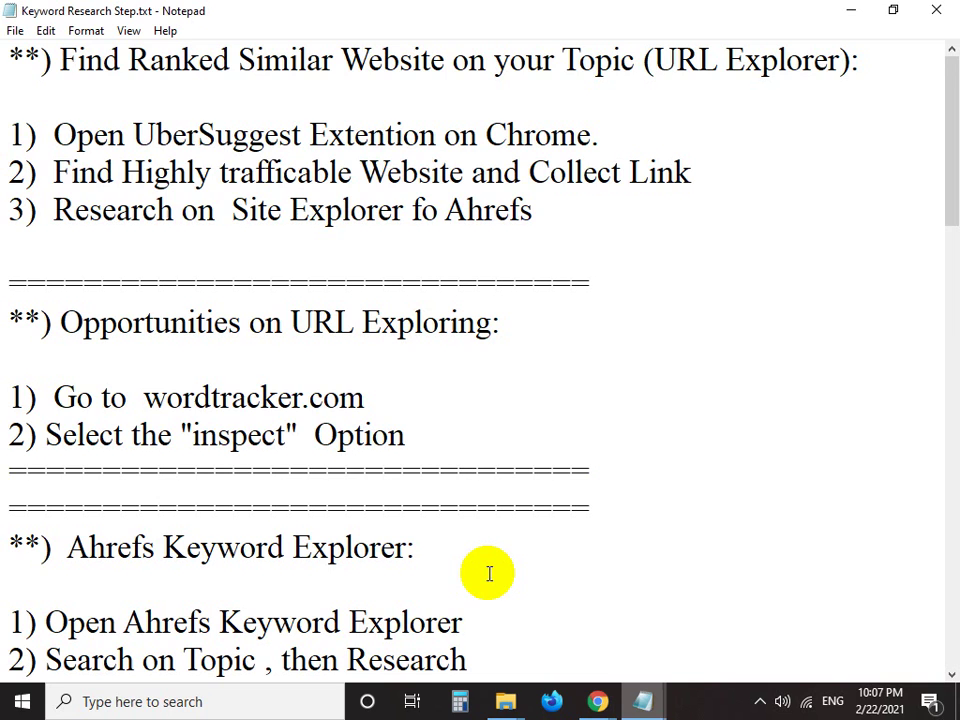
key(Print)
drag(1, 94, 746, 257)
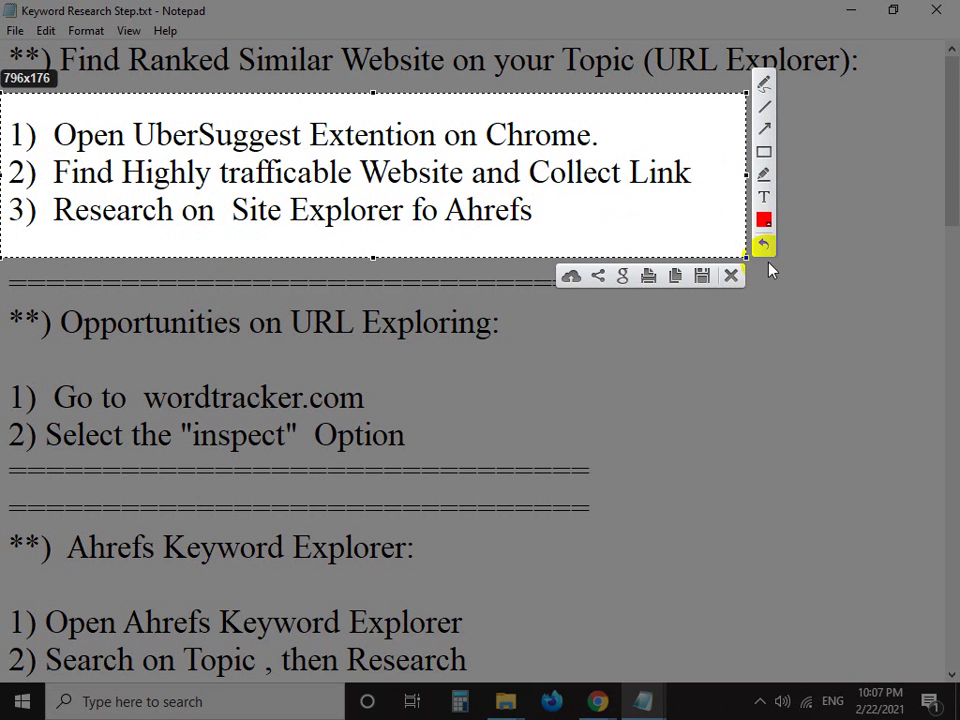
click(731, 276)
mouse_move(598, 699)
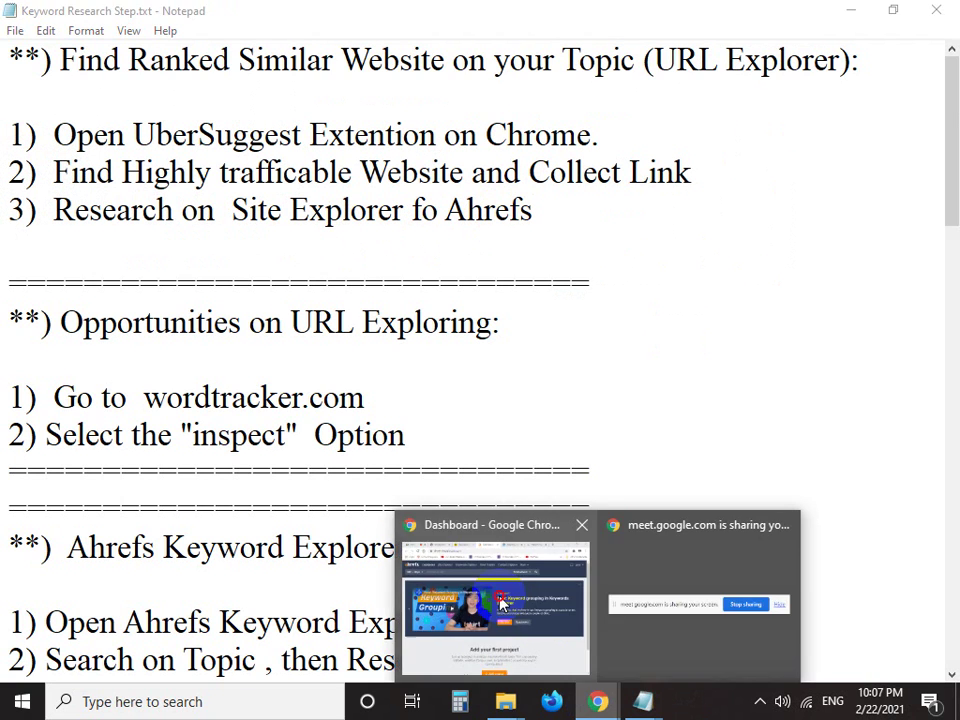
click(493, 621)
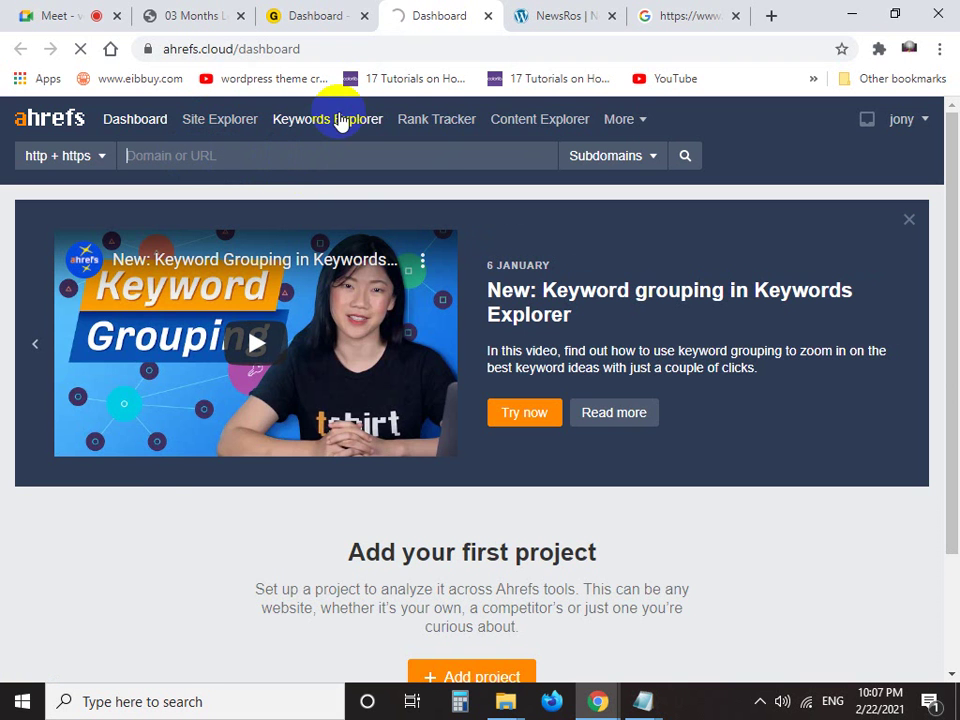
mouse_move(641, 703)
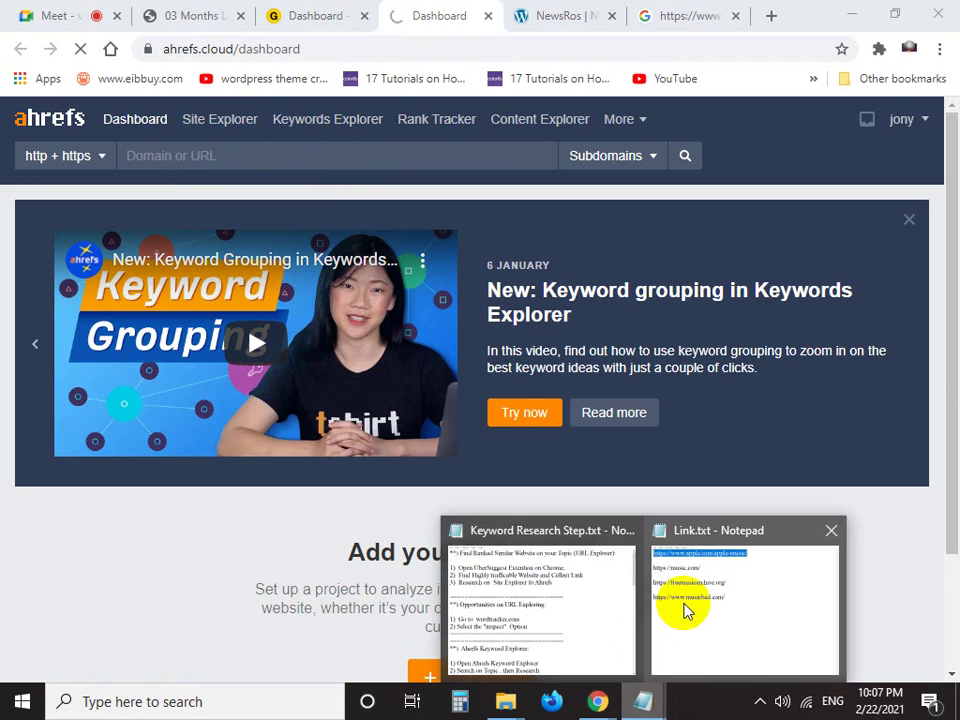
click(686, 611)
right_click(175, 62)
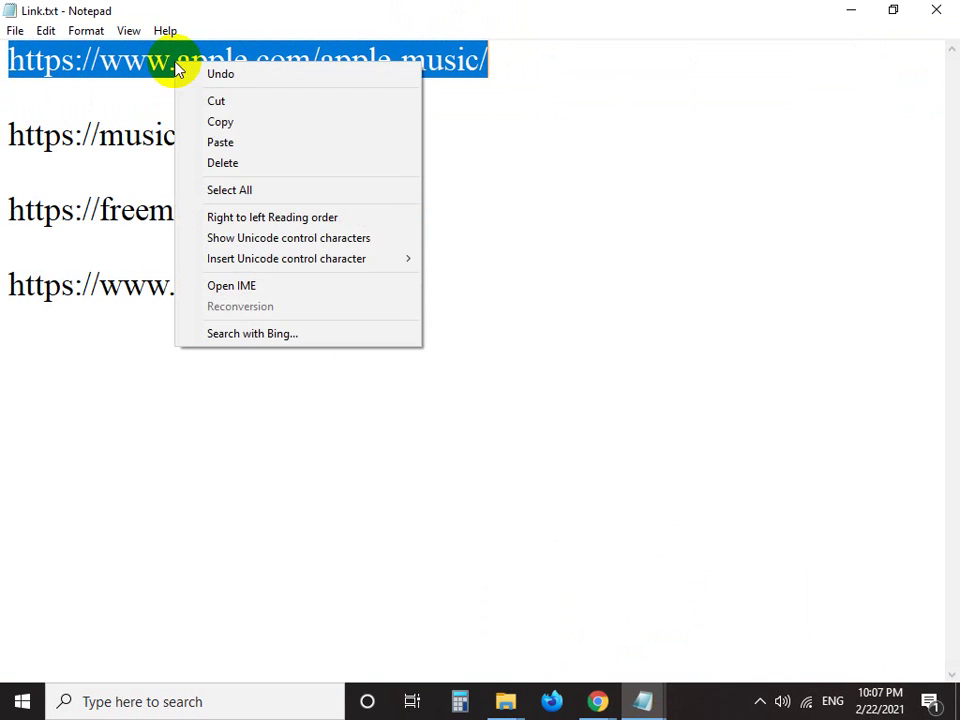
click(246, 123)
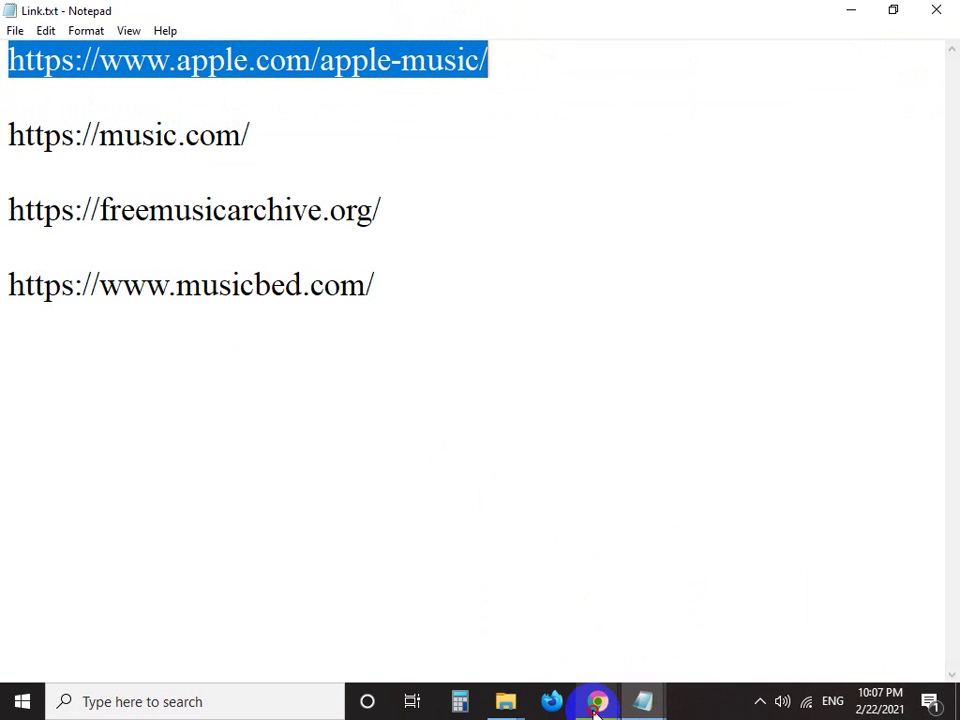
mouse_move(597, 701)
click(538, 622)
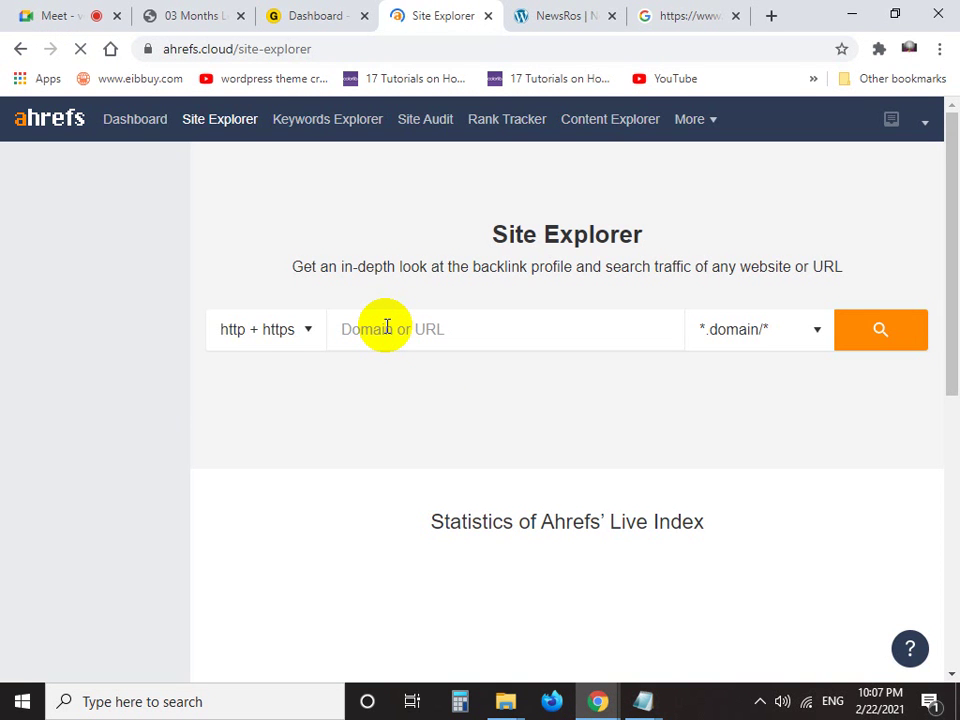
Capture the Site Explorer search form, point a red arrow at its Domain or URL field, and discard the capture
key(Print)
drag(208, 213, 928, 408)
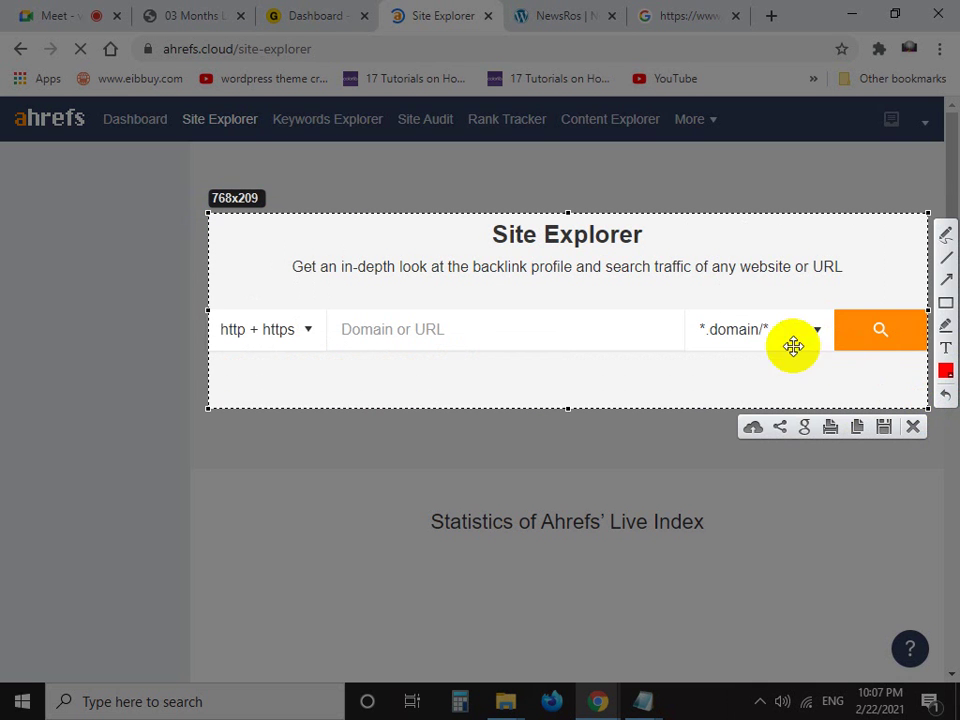
click(946, 285)
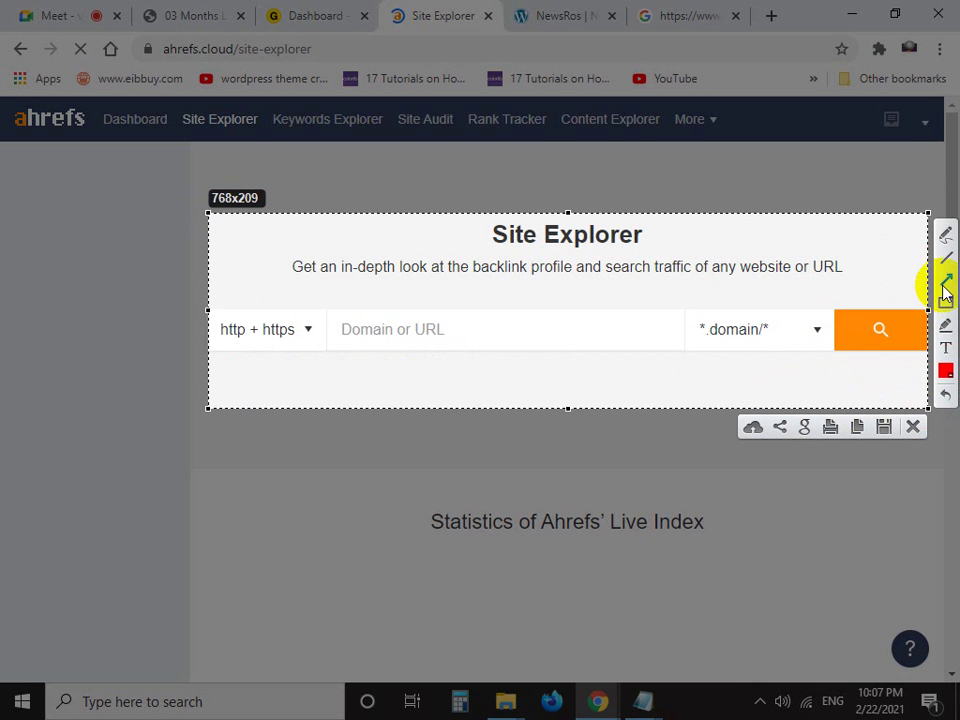
drag(445, 503, 480, 320)
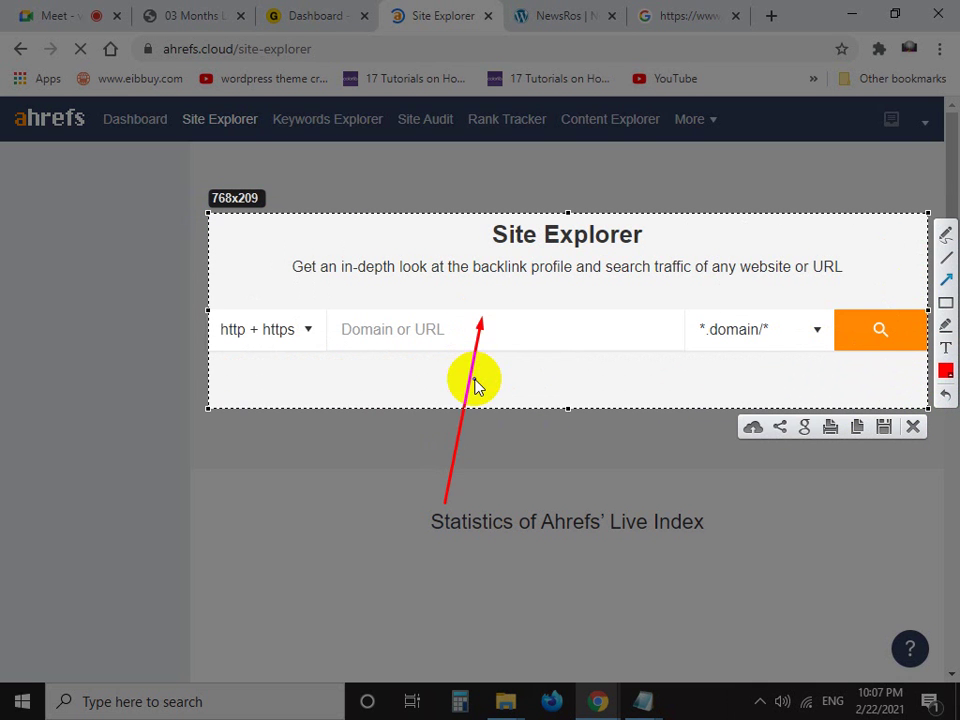
click(914, 428)
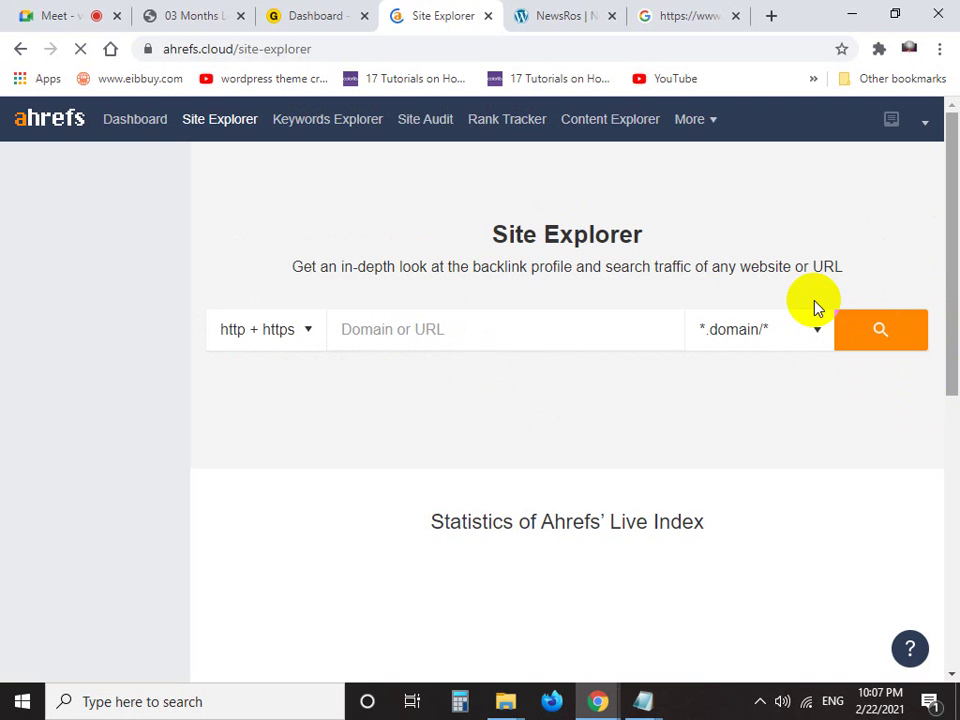
right_click(479, 324)
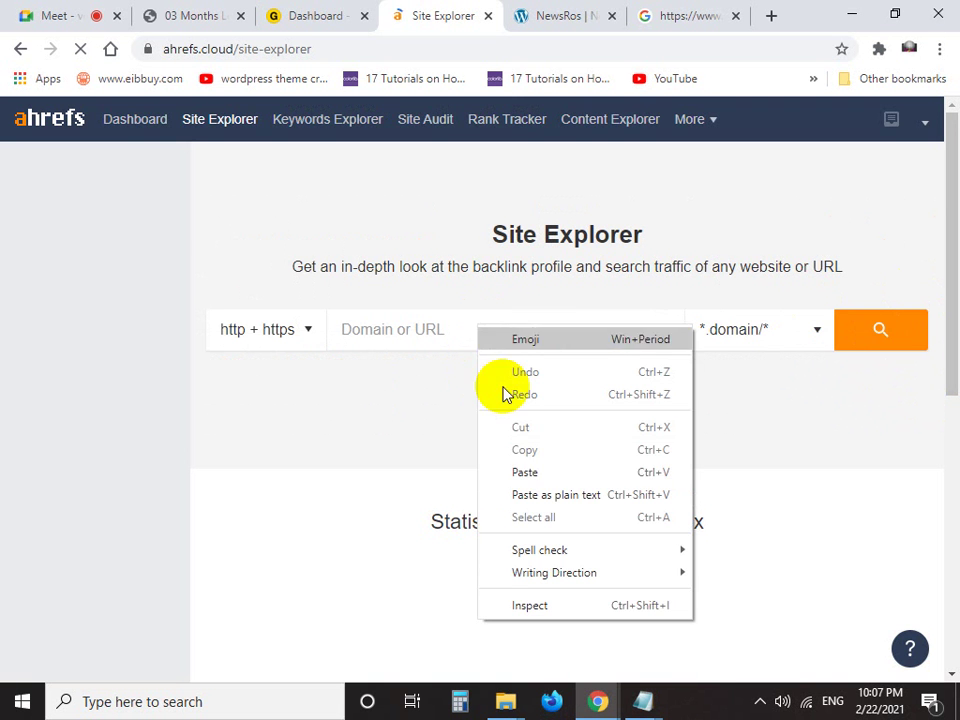
click(536, 471)
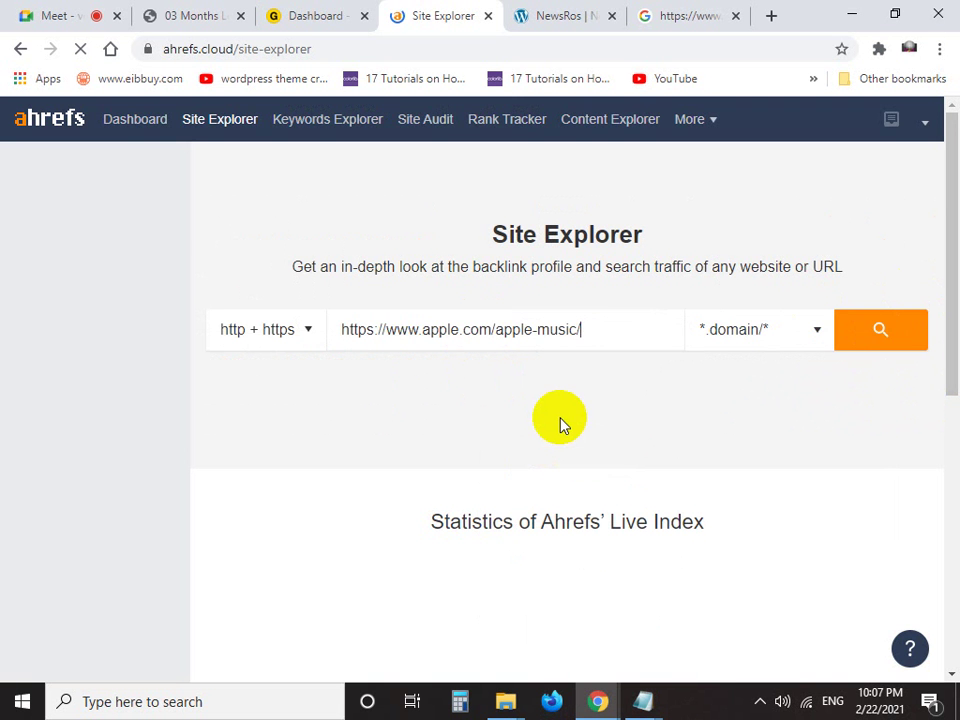
click(425, 330)
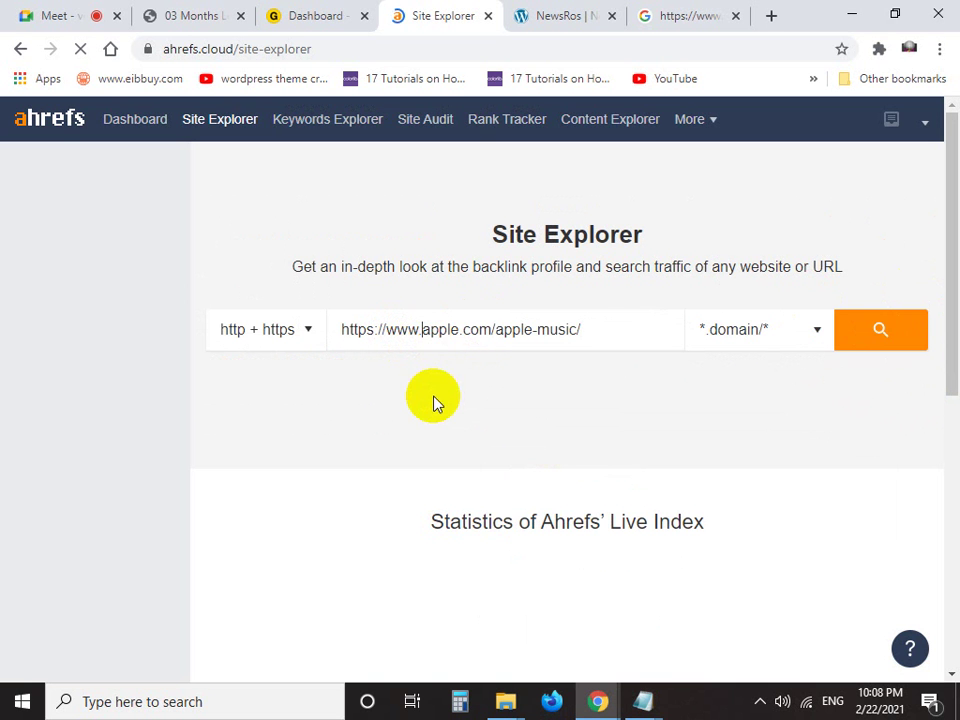
key(BackSpace)
key(BackSpace)
key(BackSpace)
key(BackSpace)
key(BackSpace)
key(BackSpace)
key(BackSpace)
key(BackSpace)
key(BackSpace)
key(BackSpace)
key(BackSpace)
key(BackSpace)
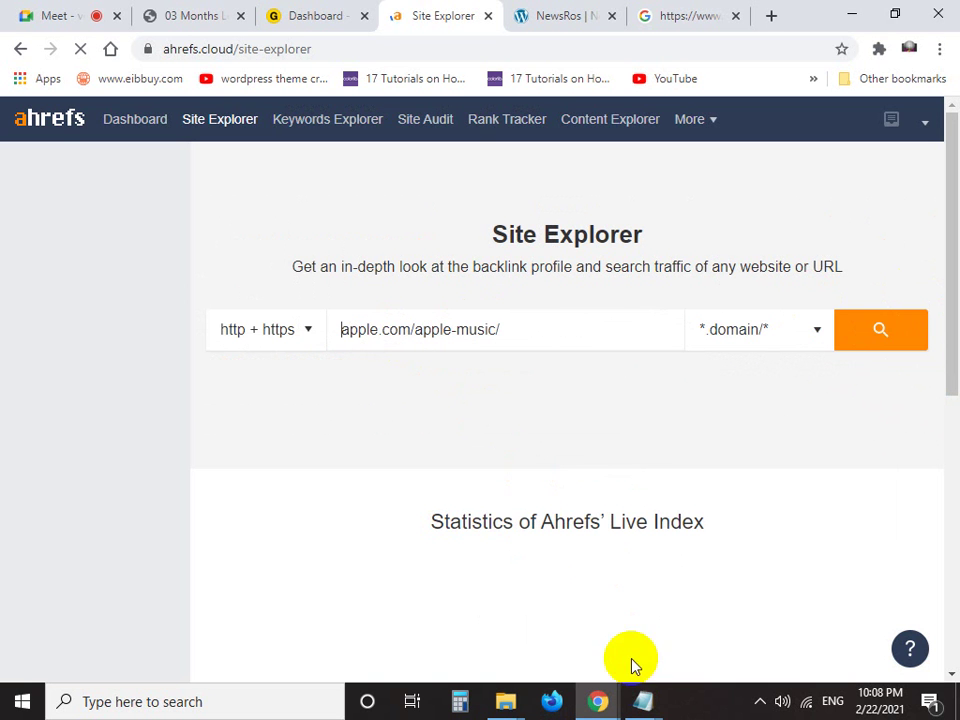
mouse_move(632, 690)
click(754, 574)
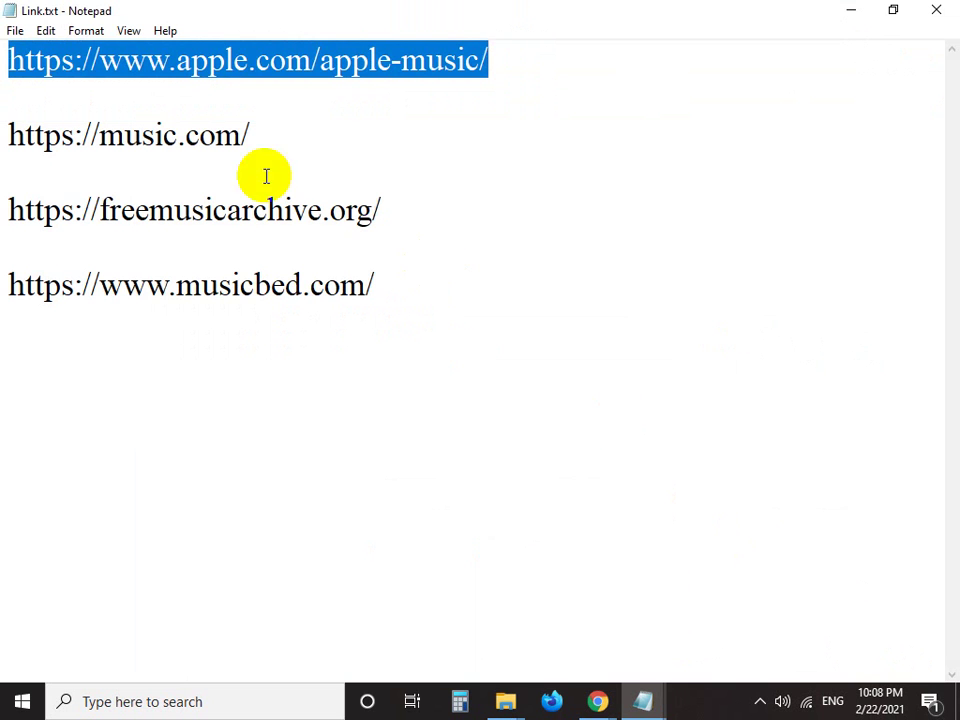
click(176, 60)
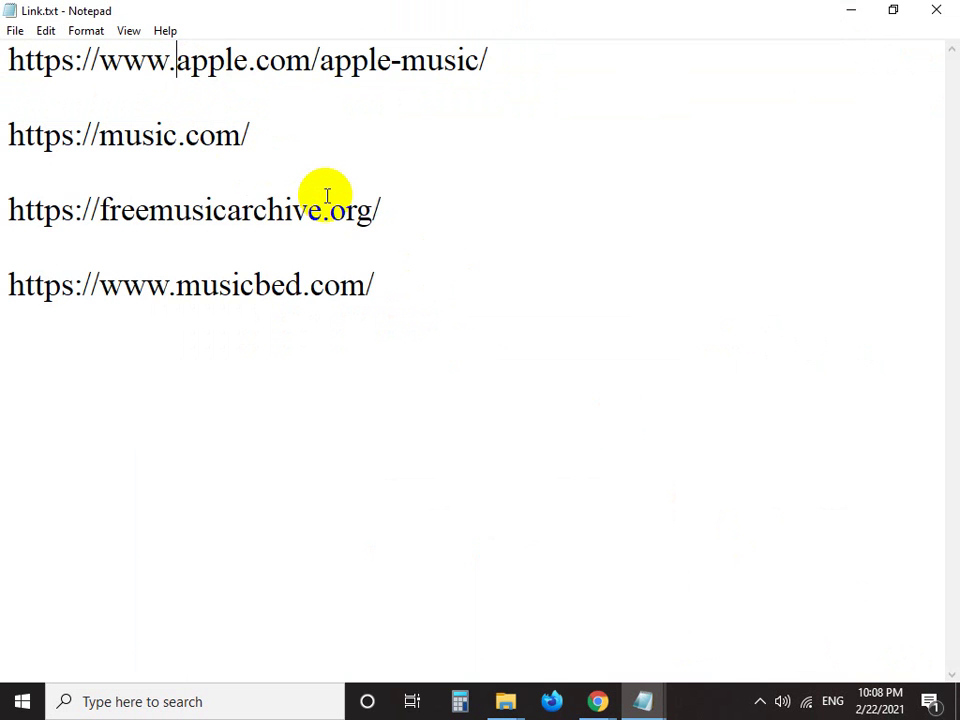
key(BackSpace)
key(BackSpace)
key(BackSpace)
key(BackSpace)
key(BackSpace)
key(BackSpace)
key(BackSpace)
key(BackSpace)
key(BackSpace)
key(BackSpace)
key(BackSpace)
key(BackSpace)
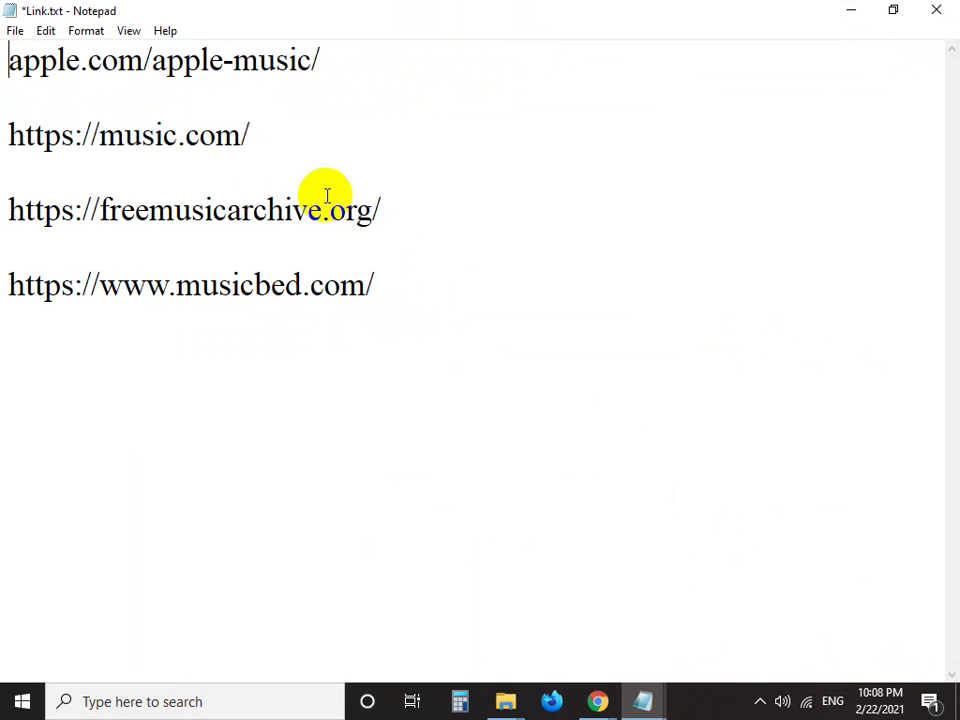
shift+click(337, 62)
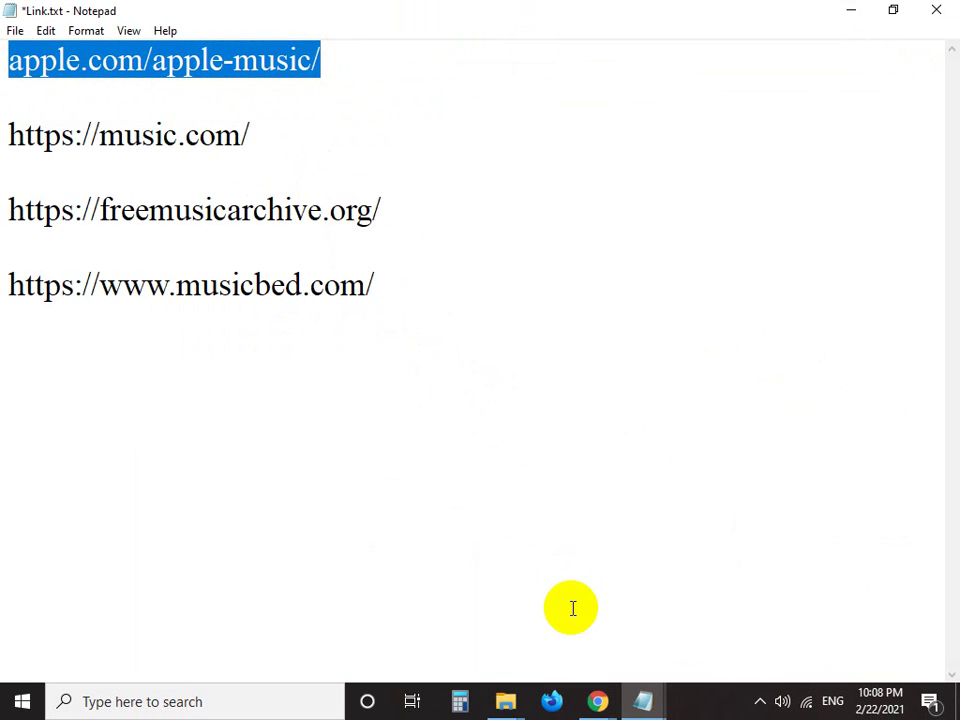
Return to Chrome and set the Site Explorer target to apple.com/apple-music
mouse_move(598, 703)
click(527, 623)
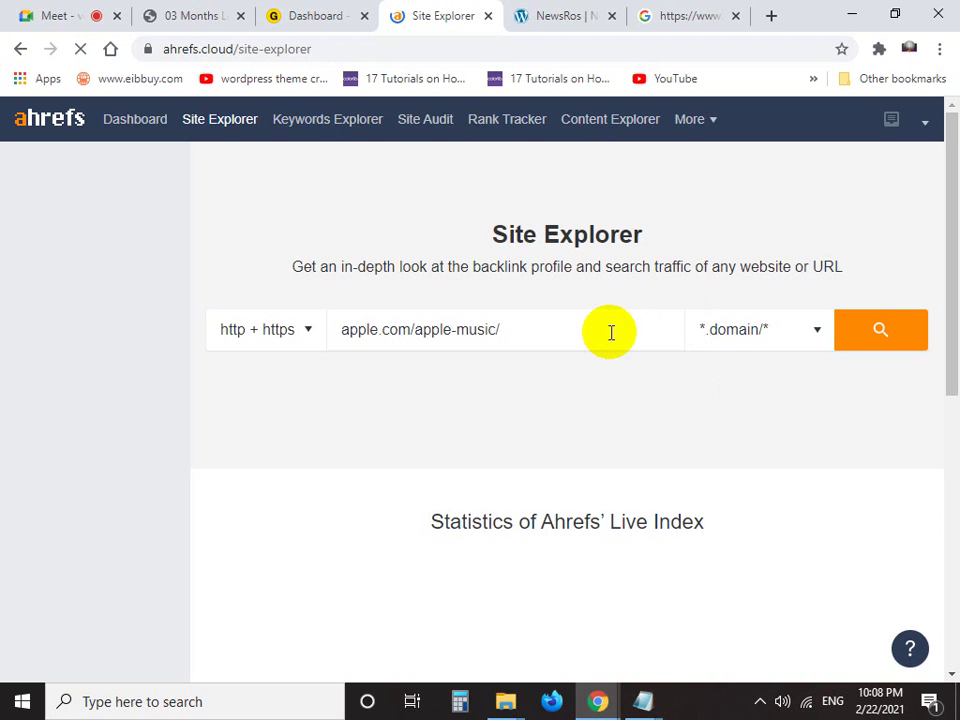
key(ctrl+a)
key(ctrl+v)
Capture the expanded search mode options, point red arrows at URL, Prefix and *.domain/*, and discard the capture
click(803, 332)
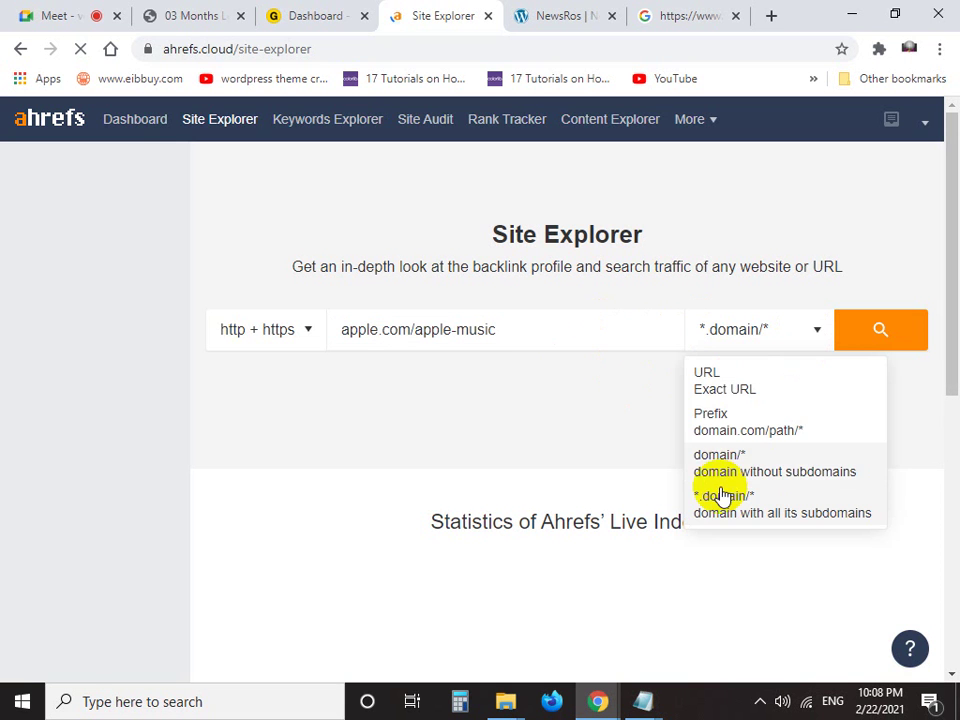
key(Print)
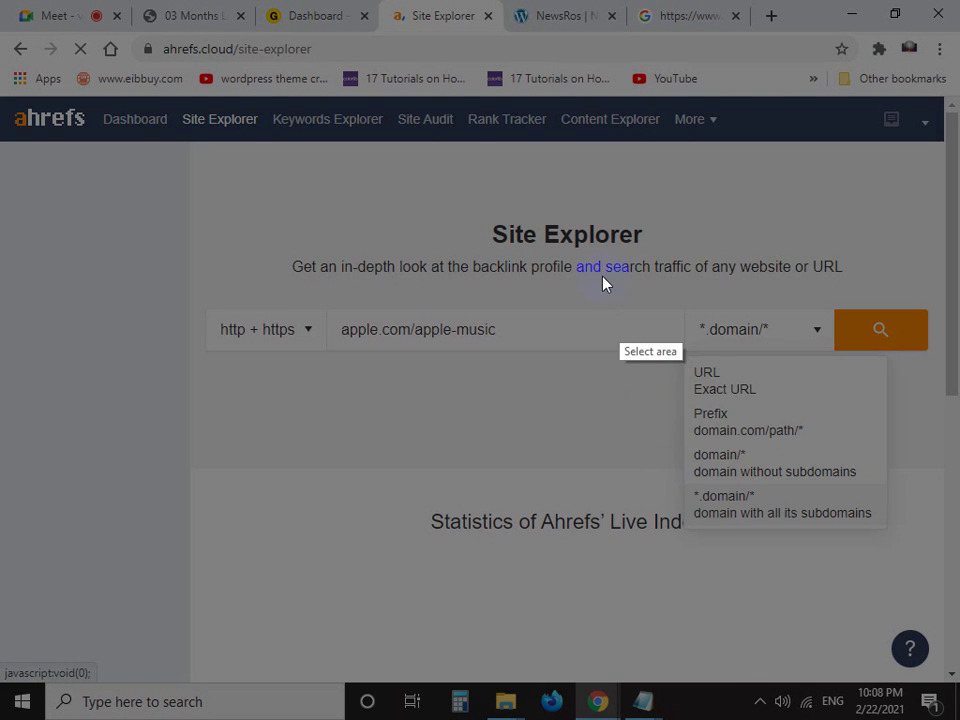
drag(598, 270, 915, 571)
click(932, 441)
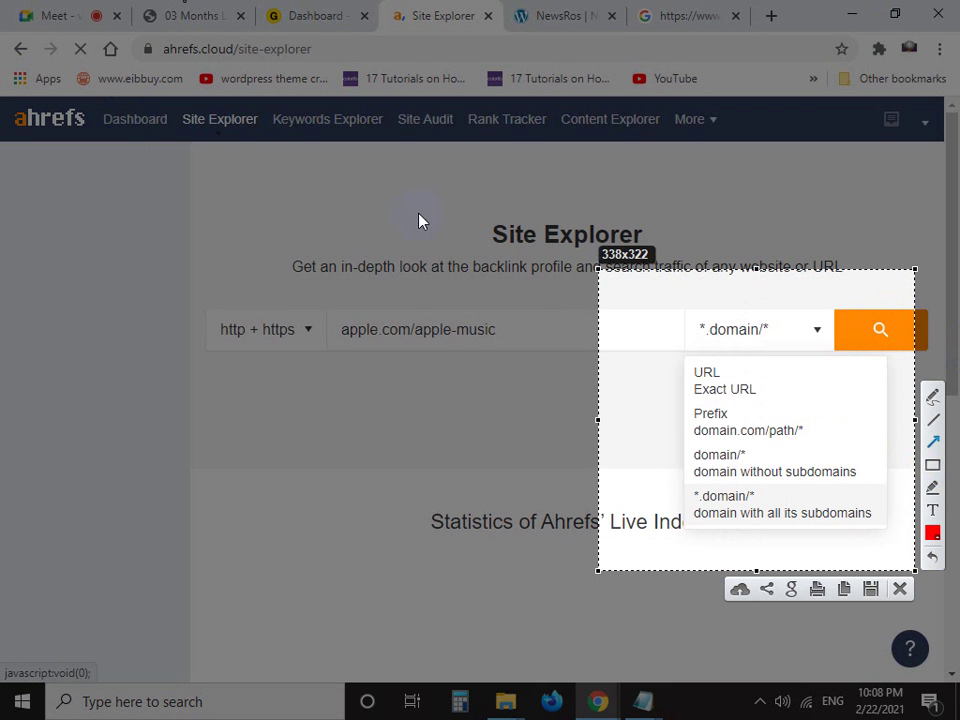
mouse_move(437, 441)
mouse_down()
mouse_move(683, 399)
mouse_move(684, 390)
mouse_up()
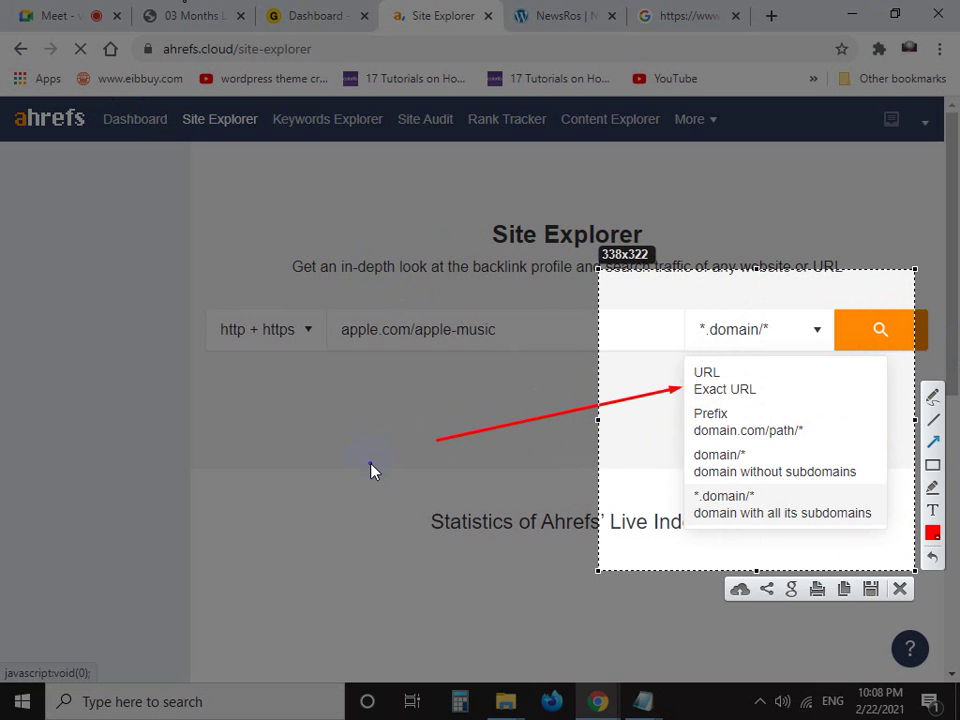
mouse_move(384, 476)
mouse_down()
mouse_move(596, 452)
mouse_move(673, 422)
mouse_up()
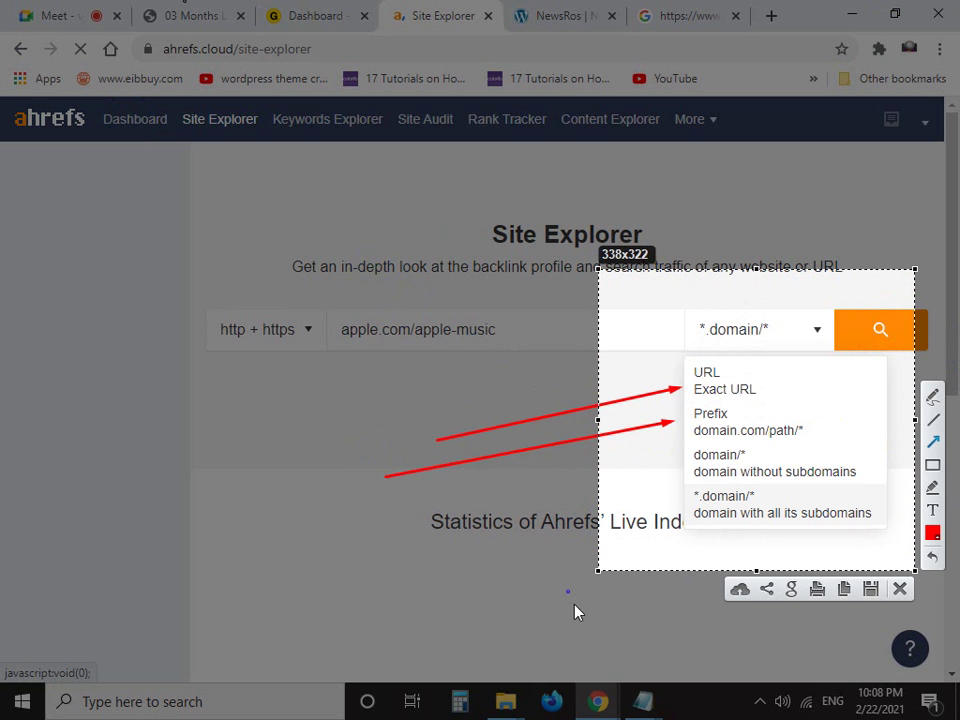
drag(614, 664, 718, 532)
drag(722, 532, 722, 532)
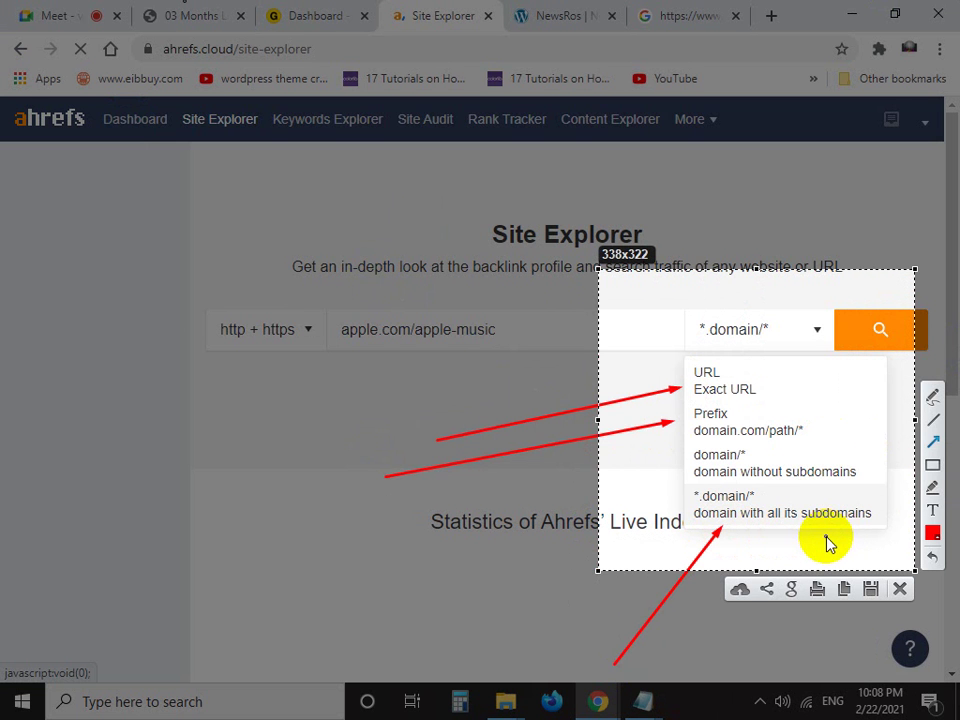
click(900, 589)
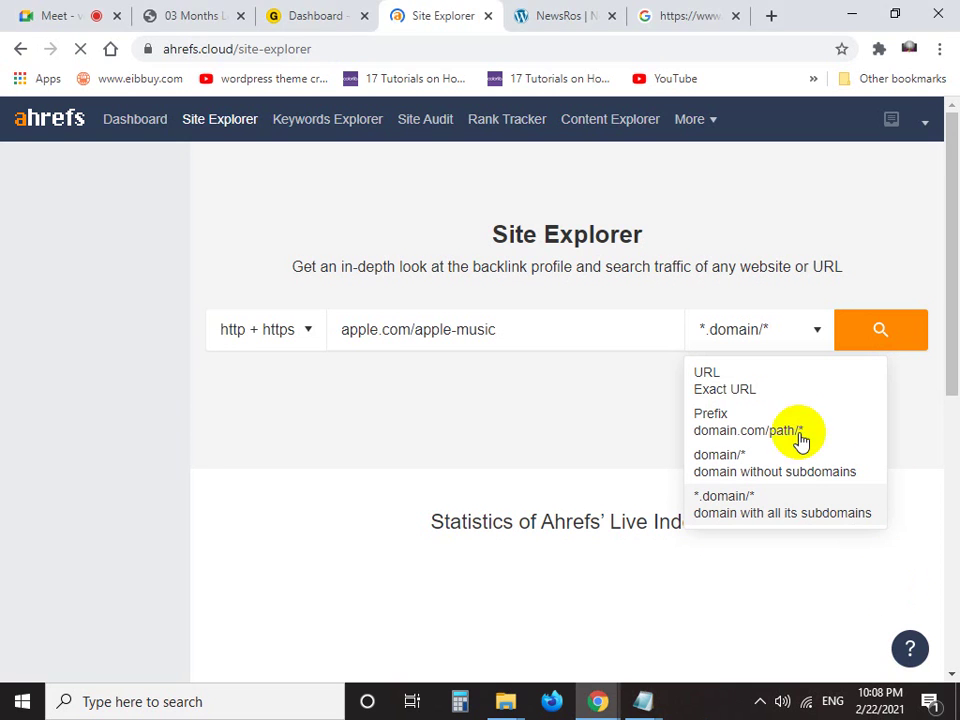
Keep the *.domain/* mode and run the Site Explorer search for apple.com/apple-music
click(777, 512)
click(882, 328)
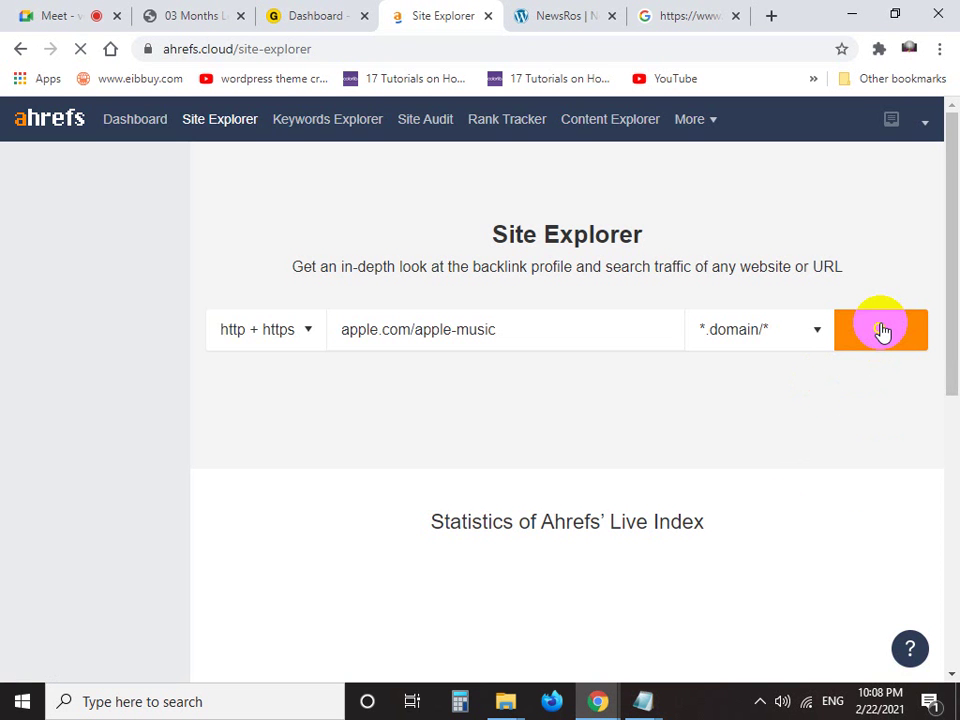
Check the support reply in the Group Buy SEO Tools chat and close the chat window
key(ctrl+shift+Tab)
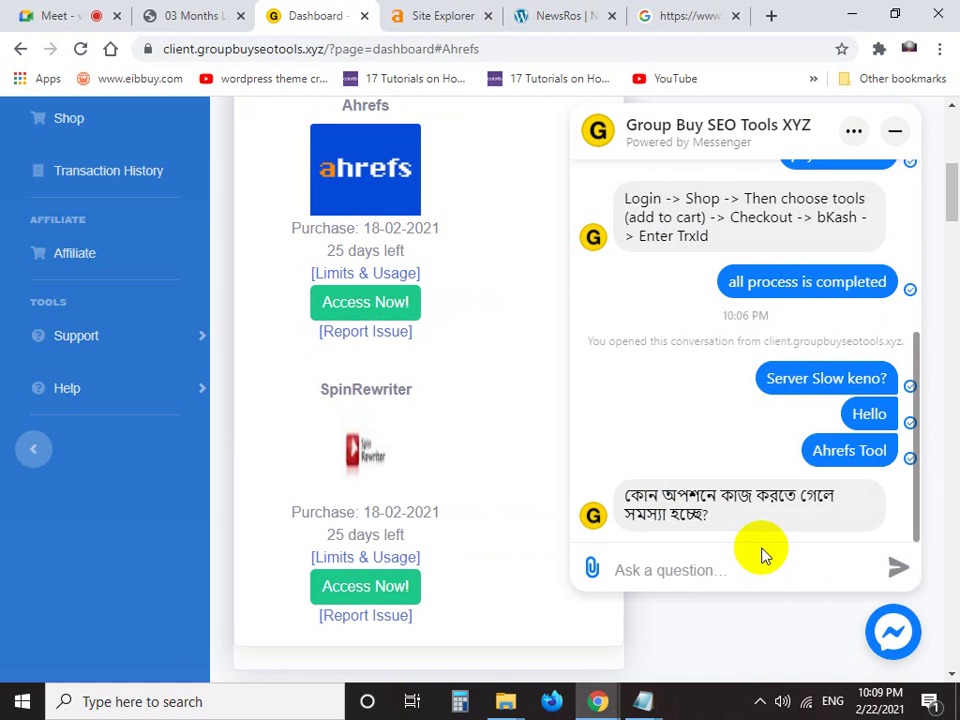
scroll(861, 471, up, 1)
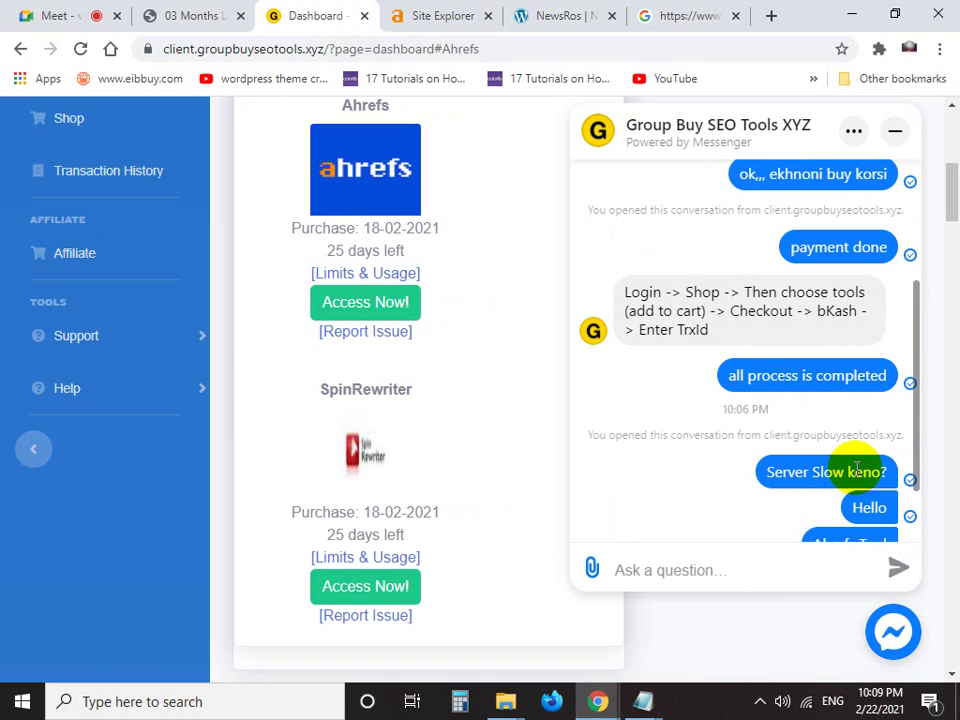
scroll(800, 500, down, 1)
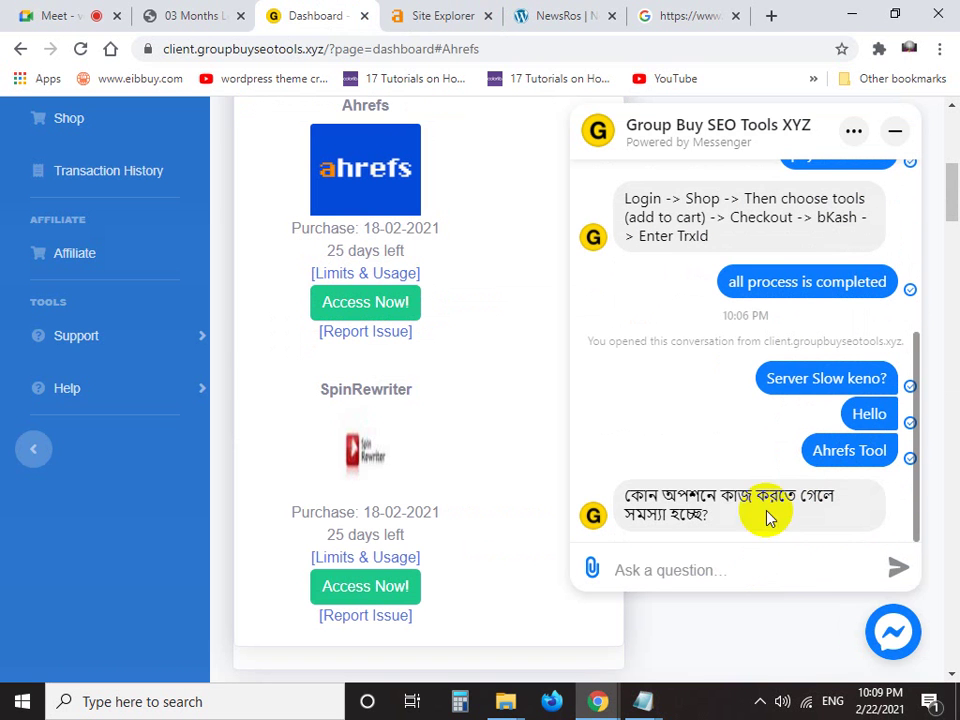
click(665, 568)
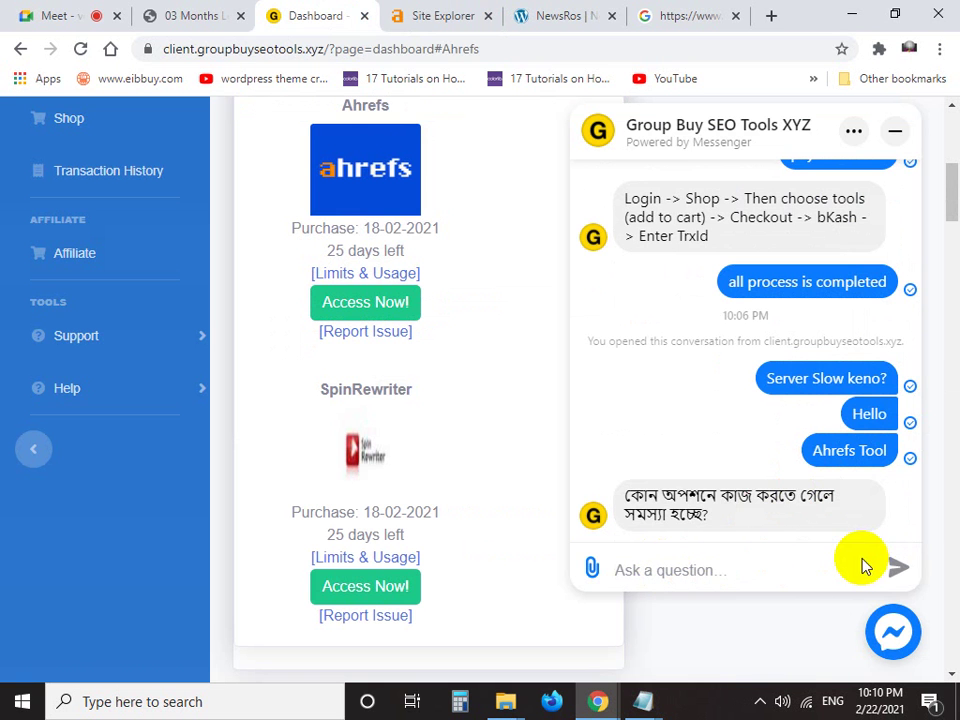
click(887, 633)
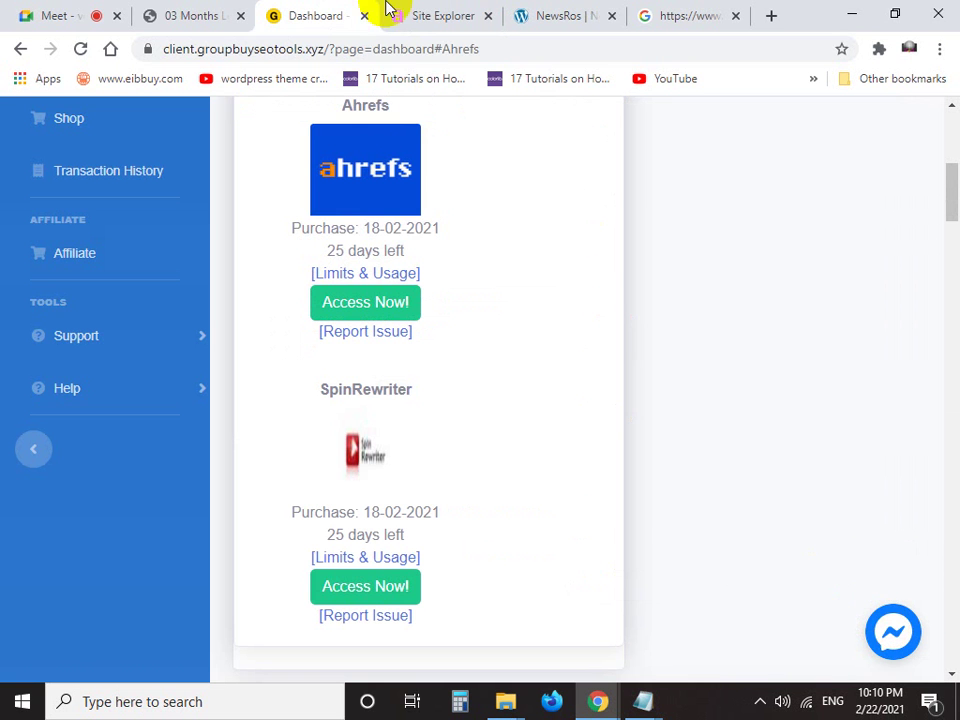
Return to Site Explorer and search for apple.com/apple-music/ in *.domain/* mode
click(415, 15)
scroll(583, 322, down, 4)
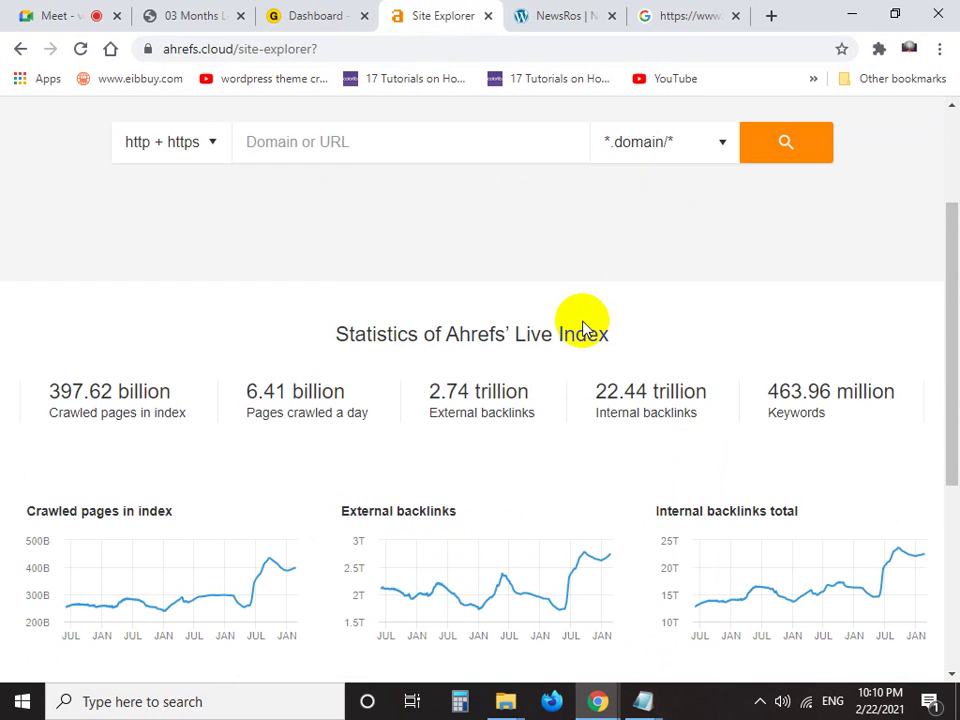
scroll(585, 328, up, 2)
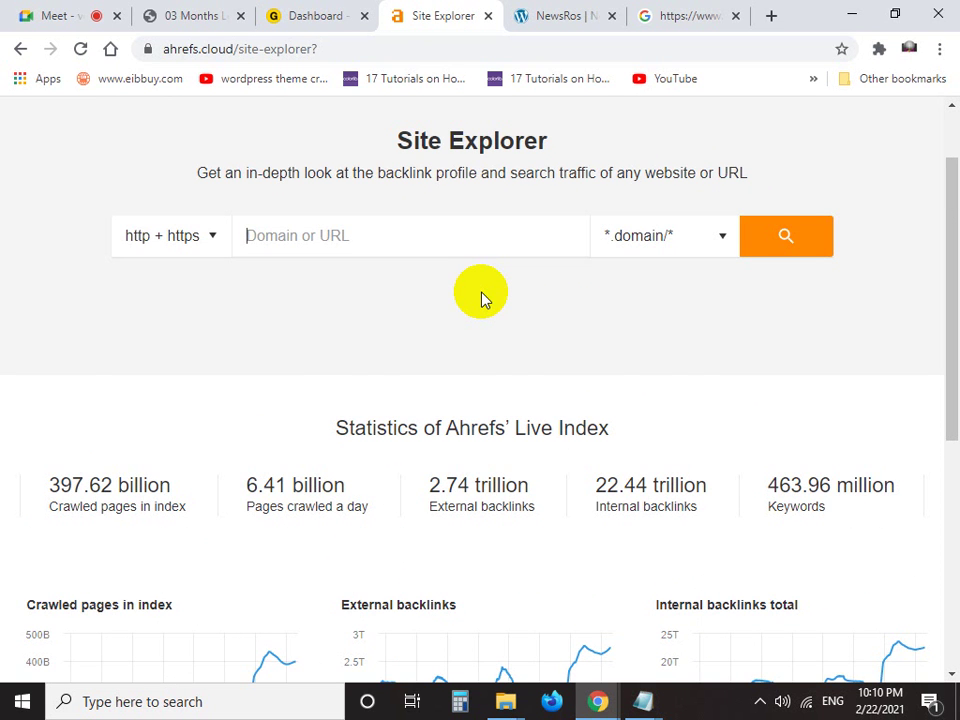
scroll(480, 298, down, 2)
scroll(480, 298, up, 4)
click(450, 334)
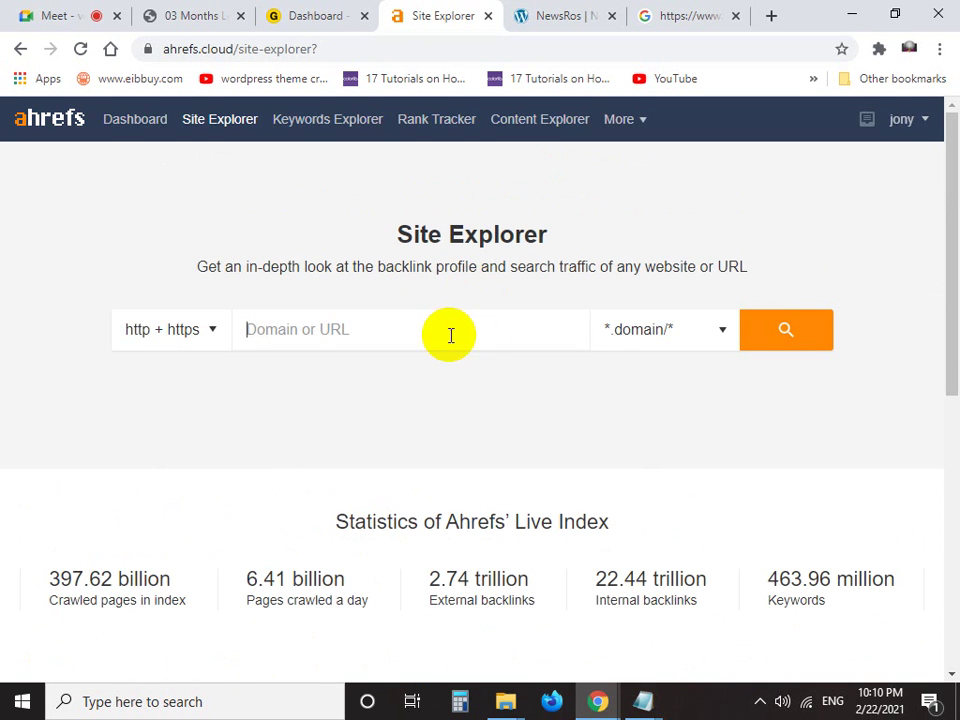
text(apple.com/apple-music/)
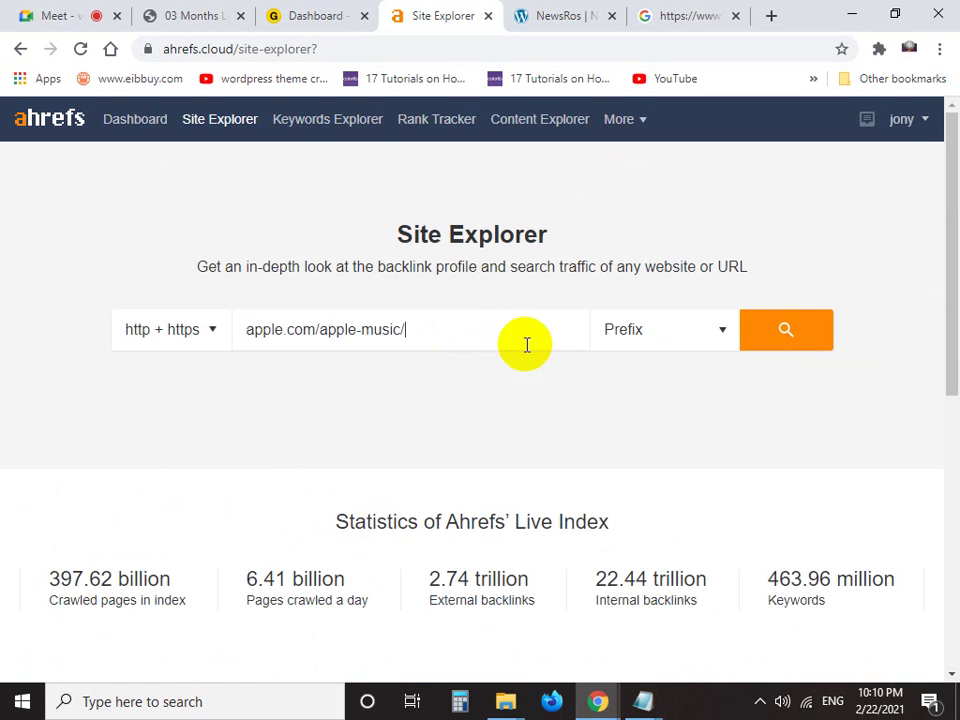
click(679, 346)
click(665, 515)
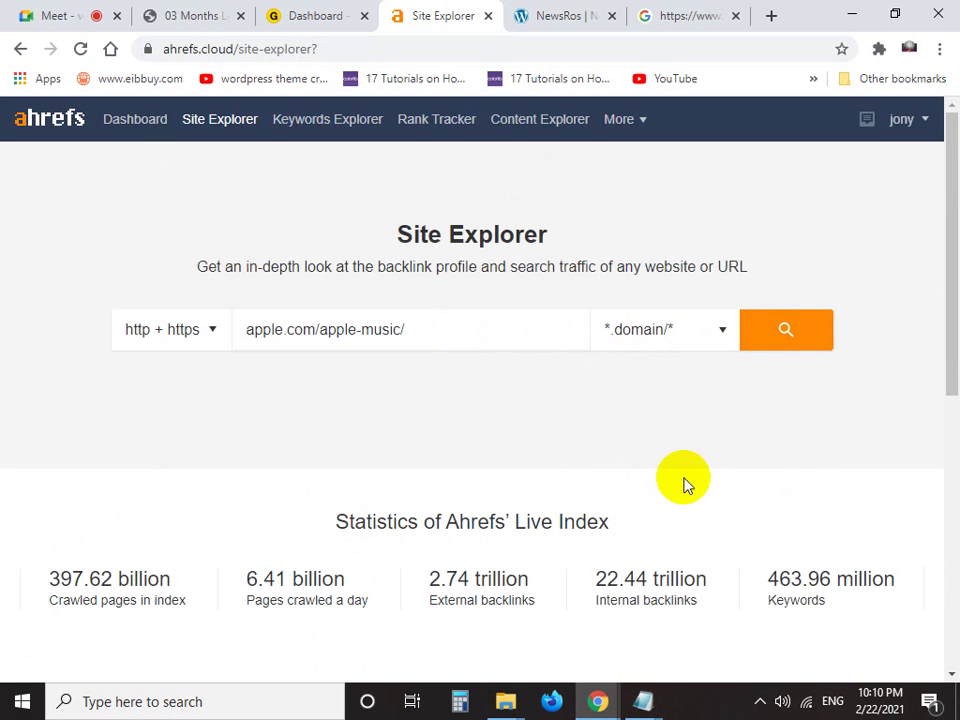
click(776, 334)
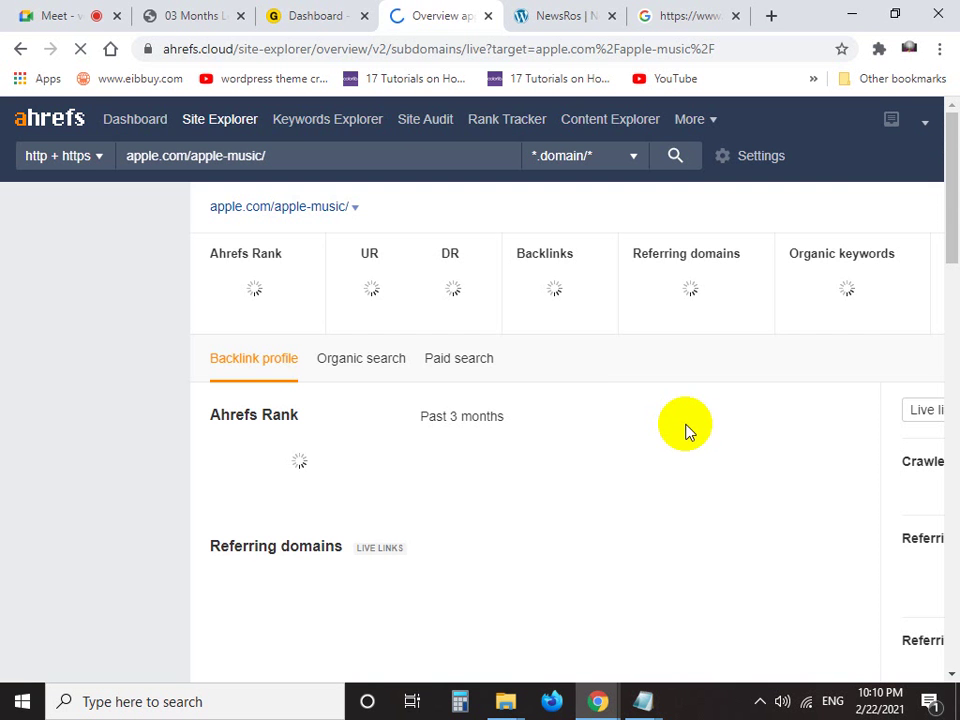
Look over the collected links in Link.txt and return to the apple.com/apple-music/ overview in Chrome
mouse_move(643, 705)
click(679, 634)
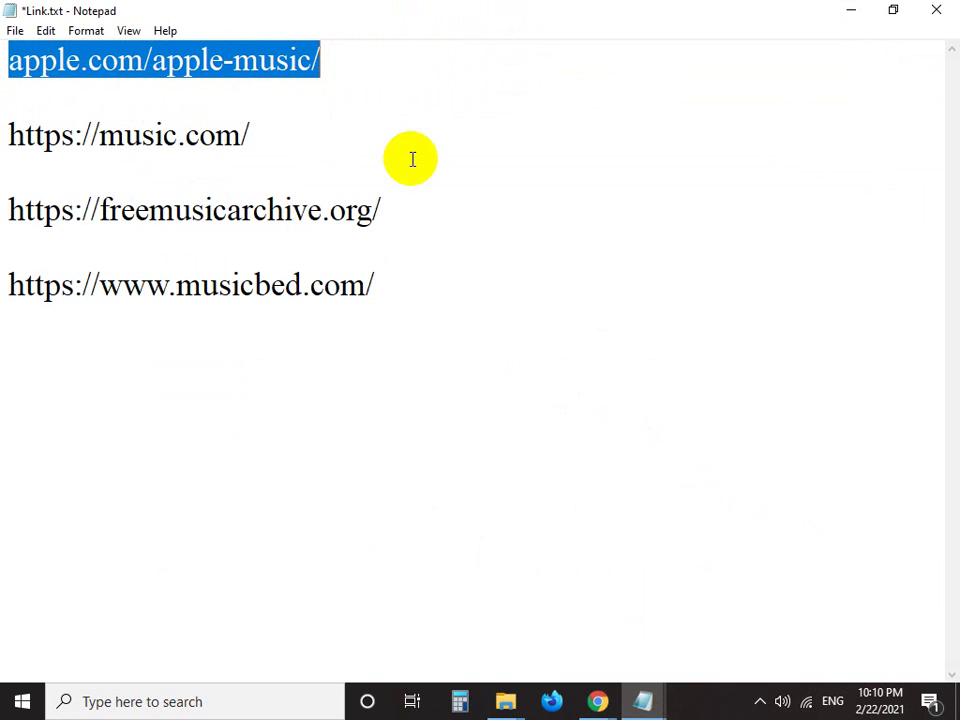
mouse_move(598, 703)
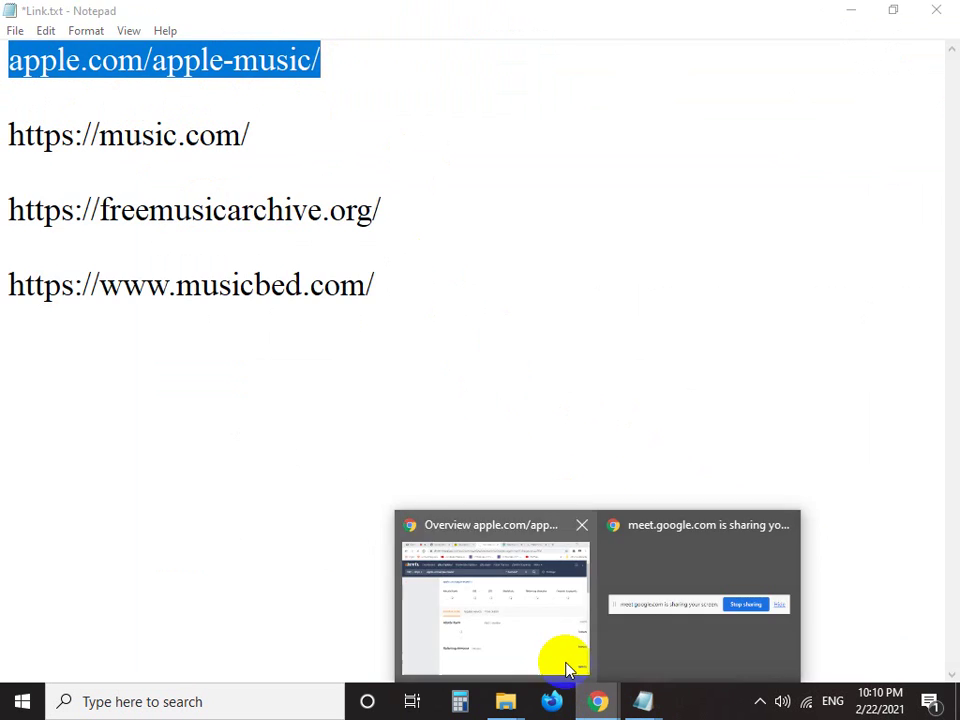
click(560, 650)
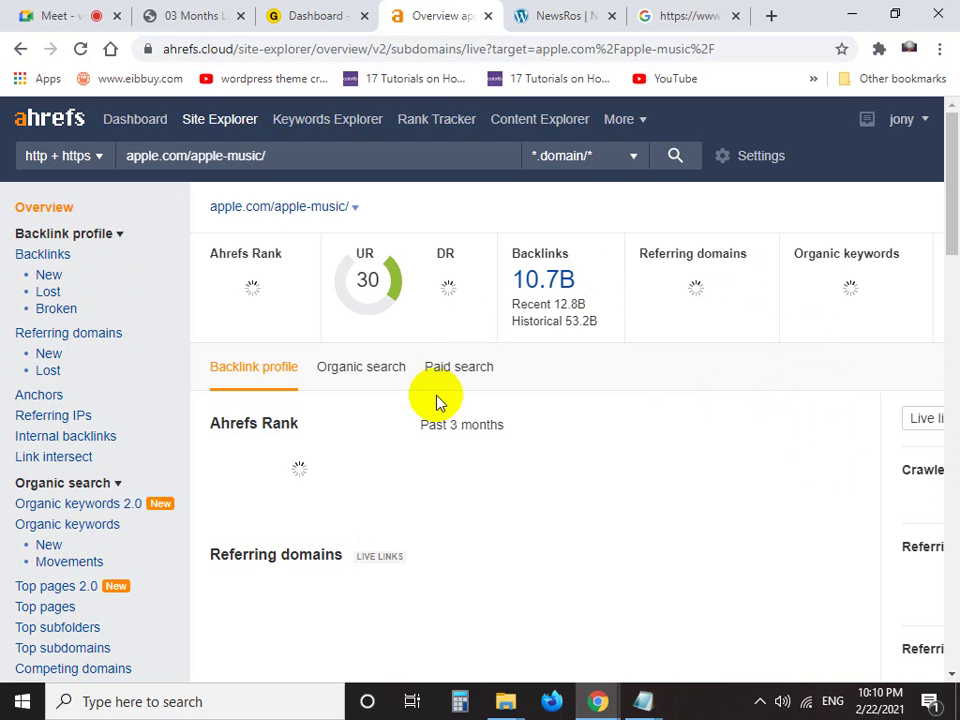
Capture the overview's report list and mark Organic keywords with a red arrow and a marker outline
scroll(594, 337, down, 1)
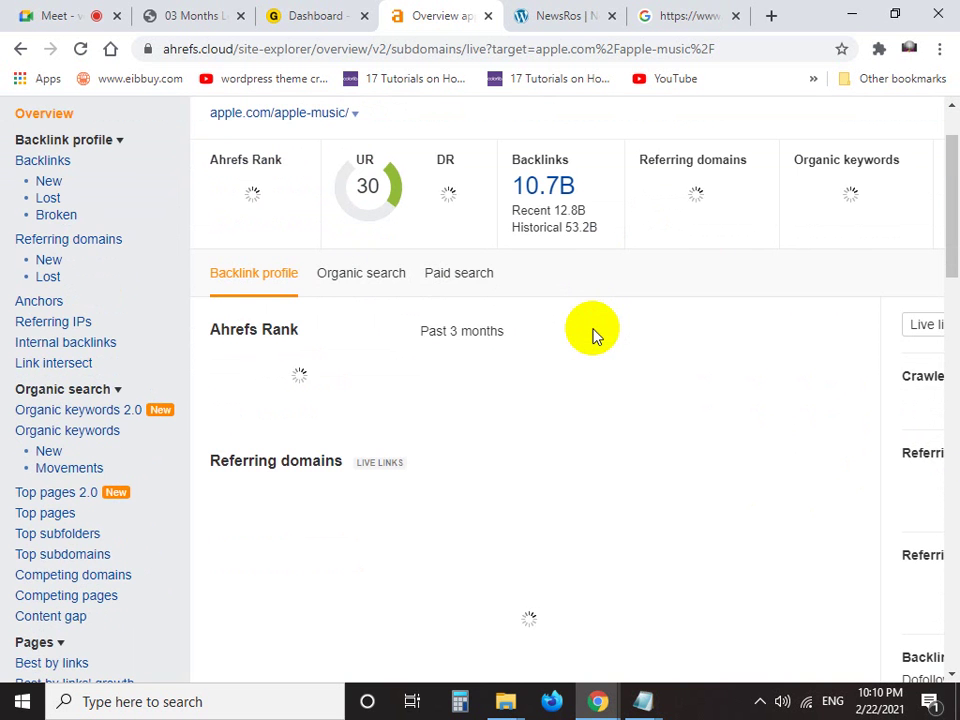
key(Print)
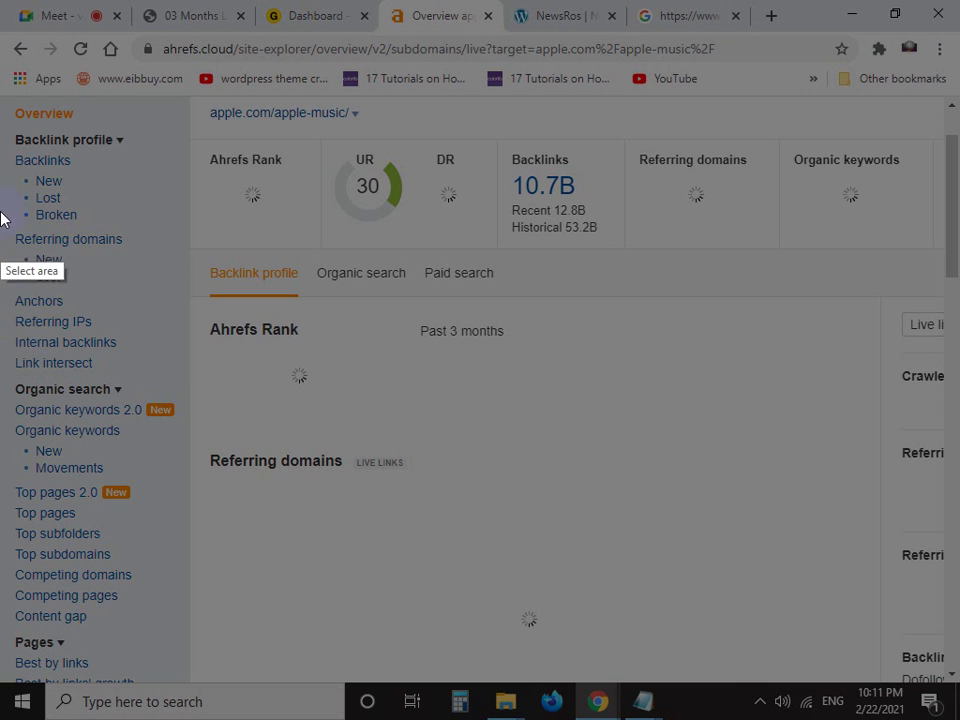
mouse_move(2, 139)
mouse_down()
mouse_move(158, 420)
mouse_move(316, 468)
mouse_up()
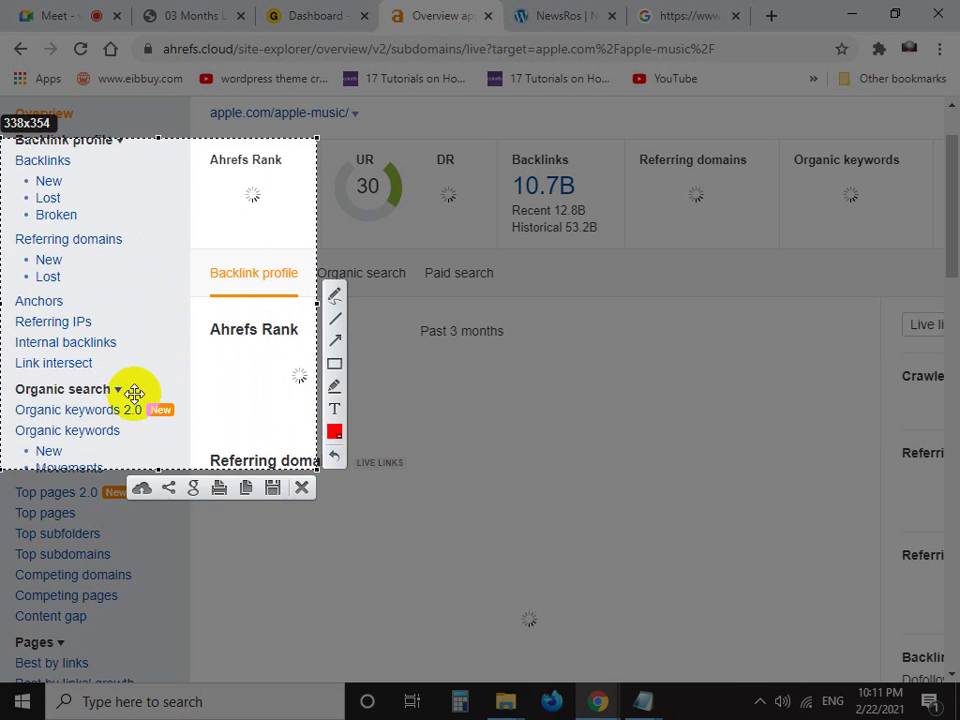
click(335, 339)
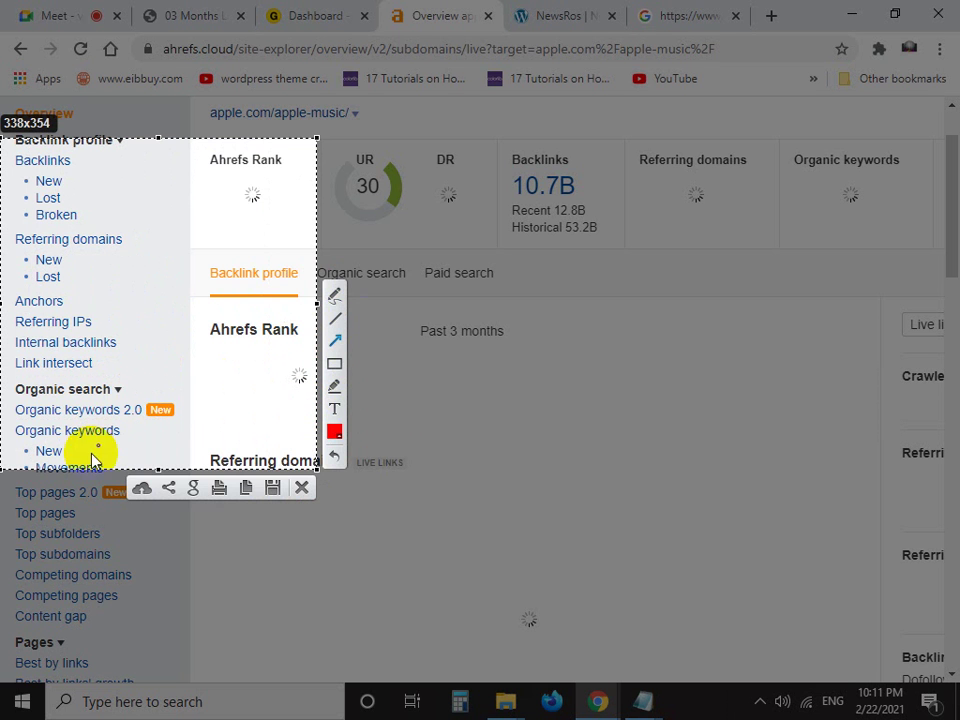
drag(131, 544, 86, 450)
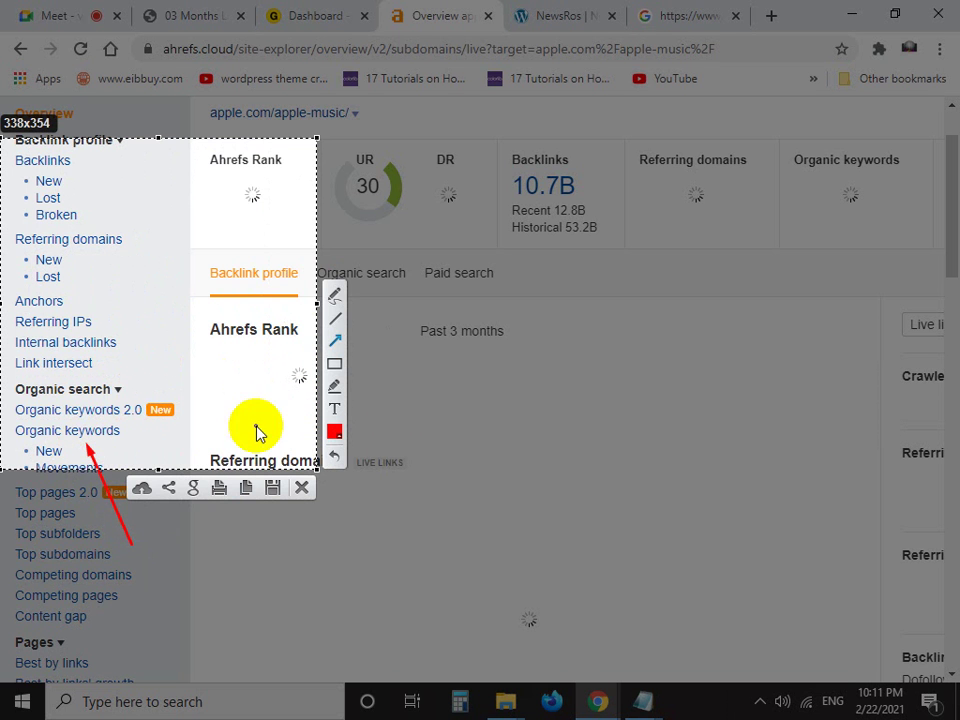
click(334, 385)
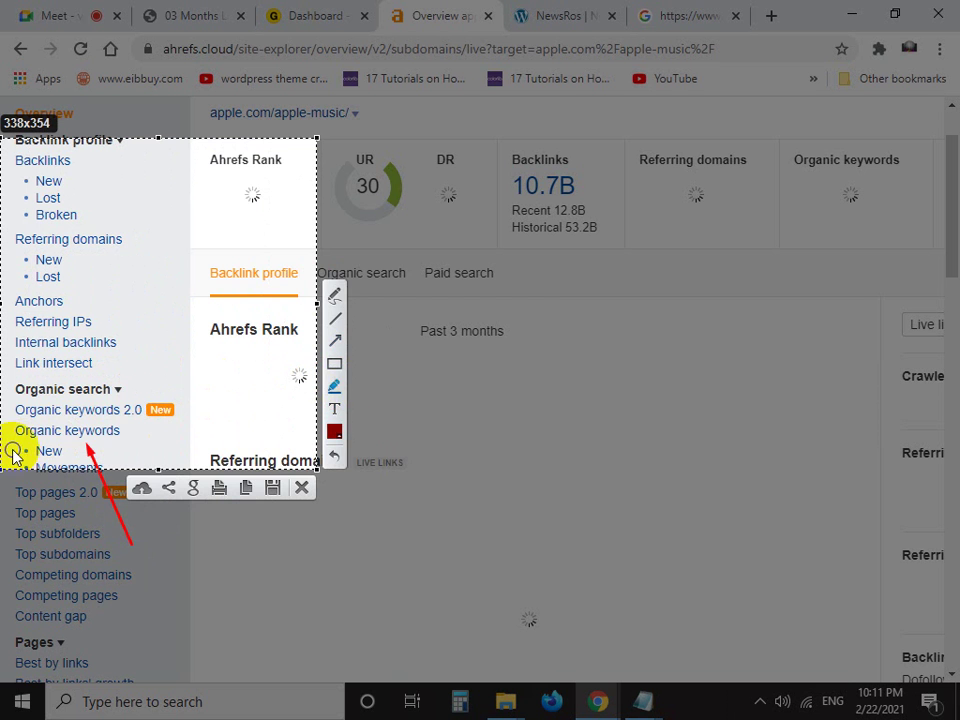
mouse_move(13, 446)
mouse_down()
mouse_move(139, 446)
mouse_move(84, 410)
mouse_move(3, 428)
mouse_up()
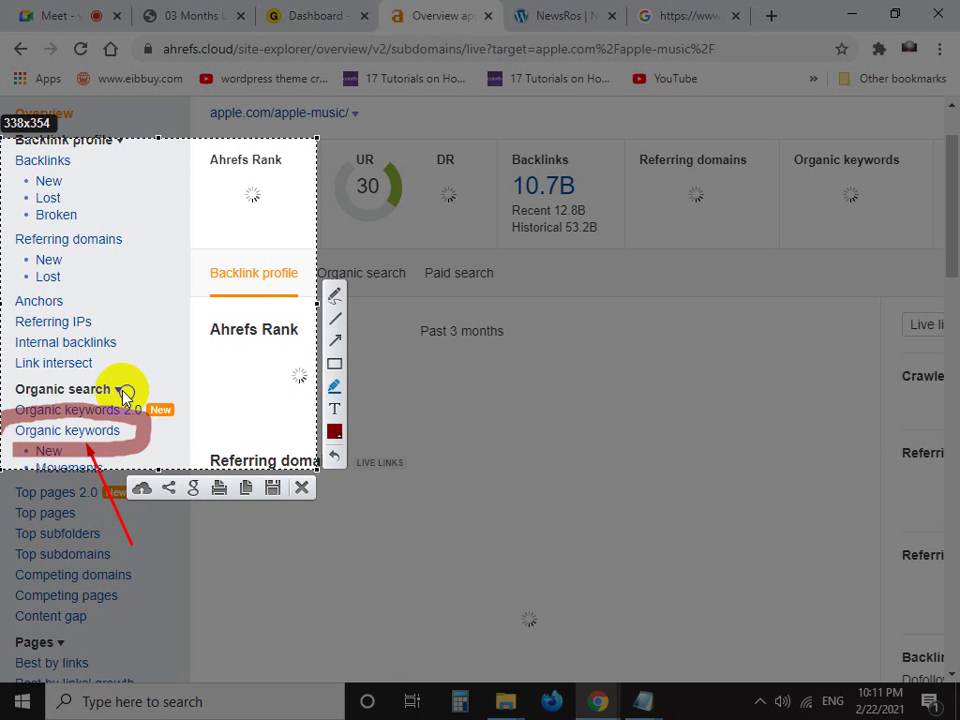
Leave the capture and open the Organic keywords report for apple.com/apple-music/
click(272, 487)
click(91, 437)
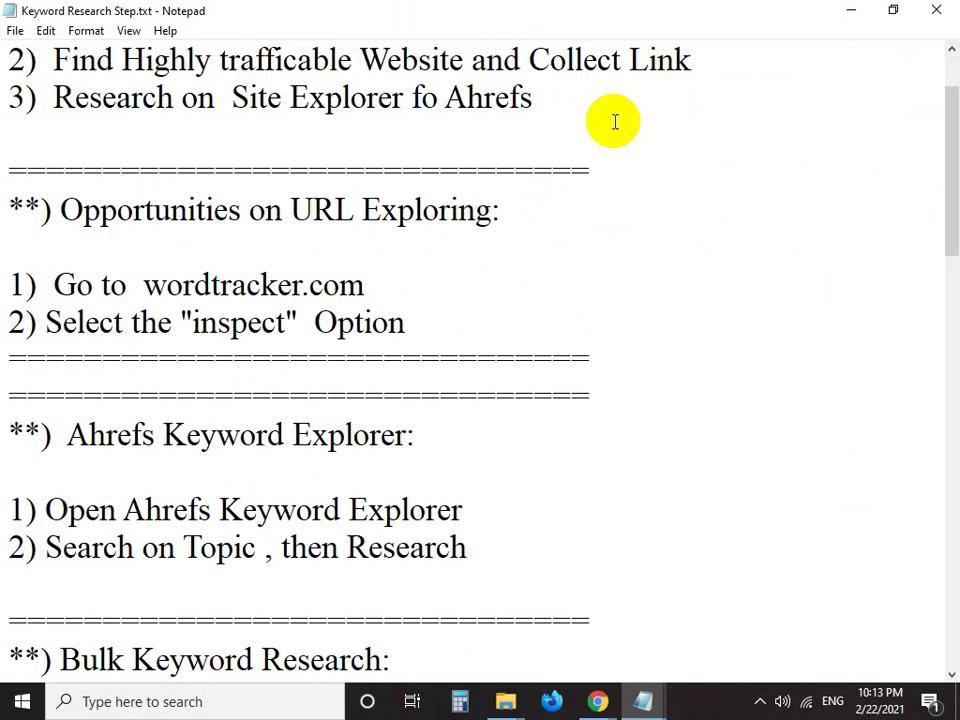
Capture the notes' "Opportunities on URL Exploring" section, mark the wordtracker.com and "inspect" lines with red arrows, and discard the capture
scroll(615, 120, up, 1)
scroll(615, 120, down, 1)
scroll(615, 122, down, 1)
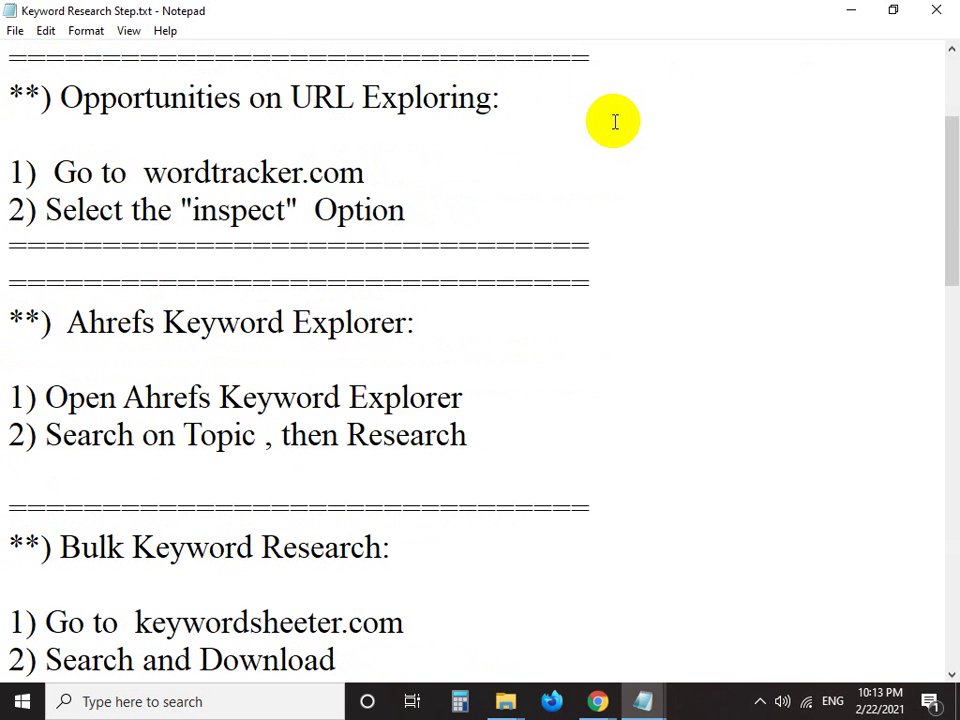
scroll(615, 122, up, 1)
key(Print)
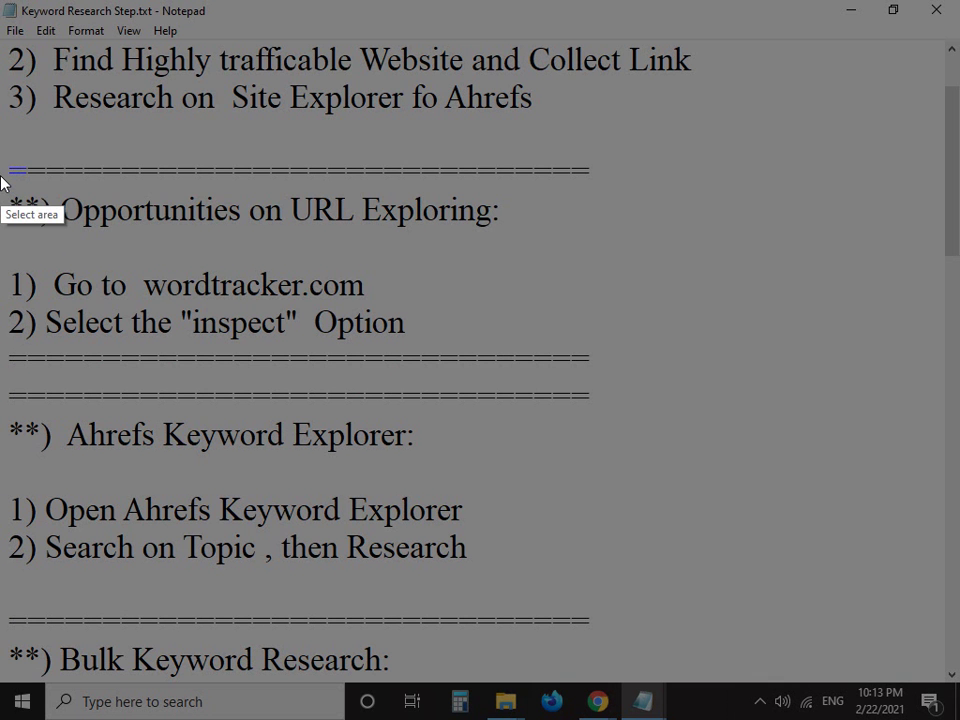
drag(2, 176, 817, 350)
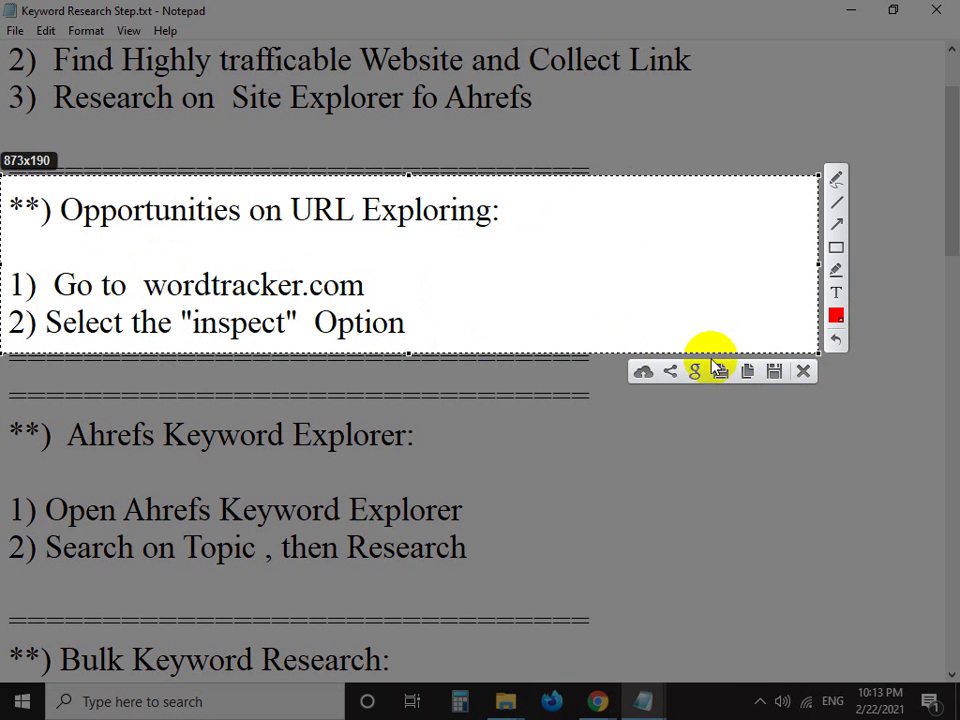
click(836, 226)
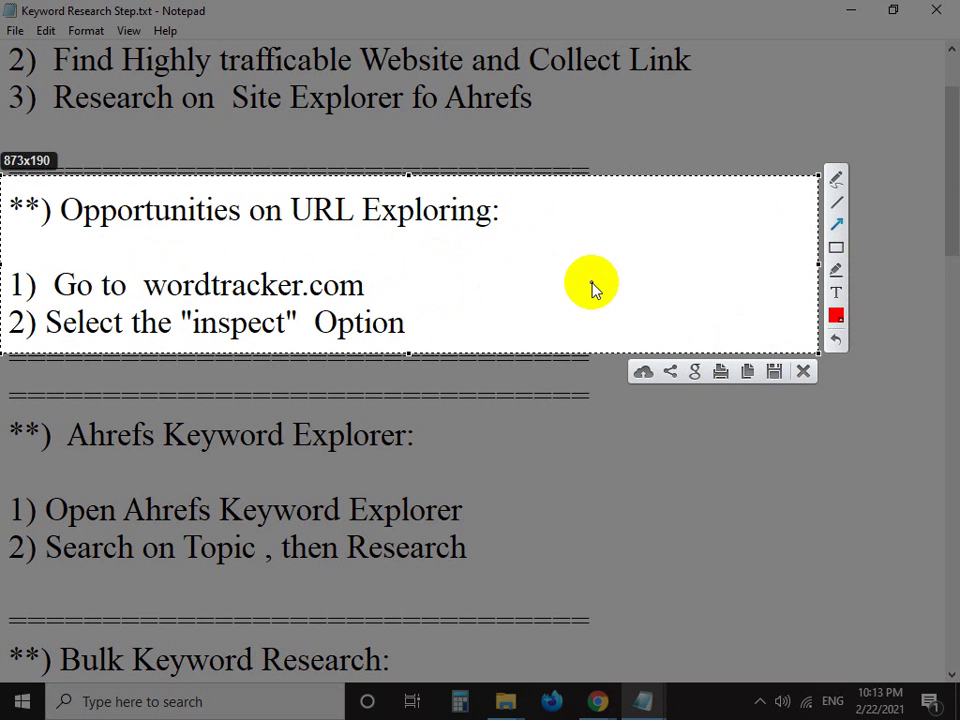
drag(739, 283, 385, 292)
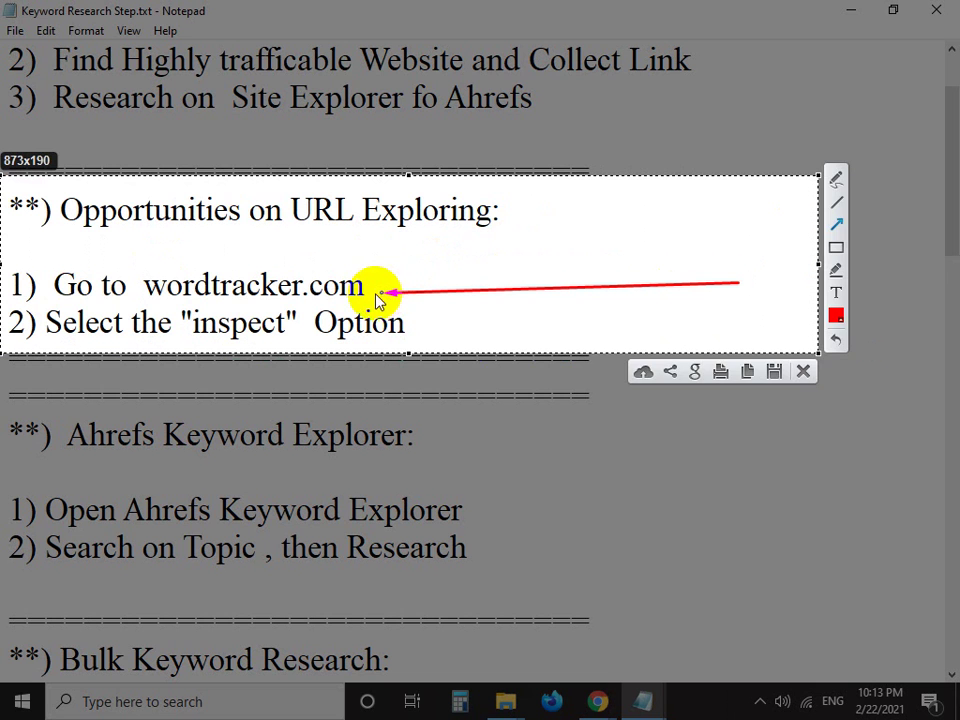
drag(514, 337, 414, 340)
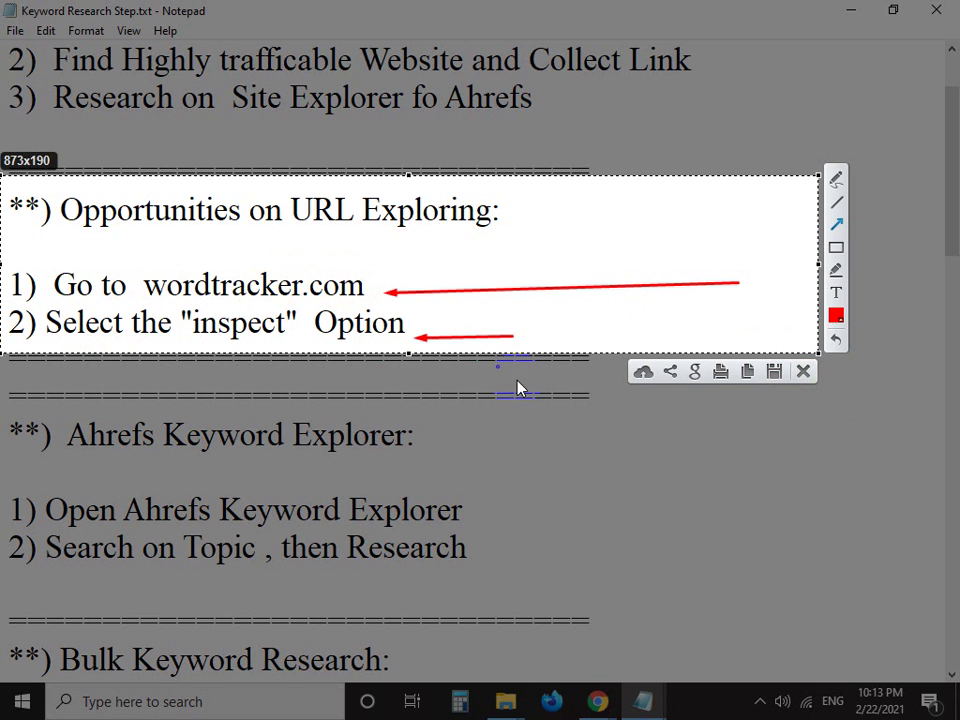
drag(530, 387, 380, 342)
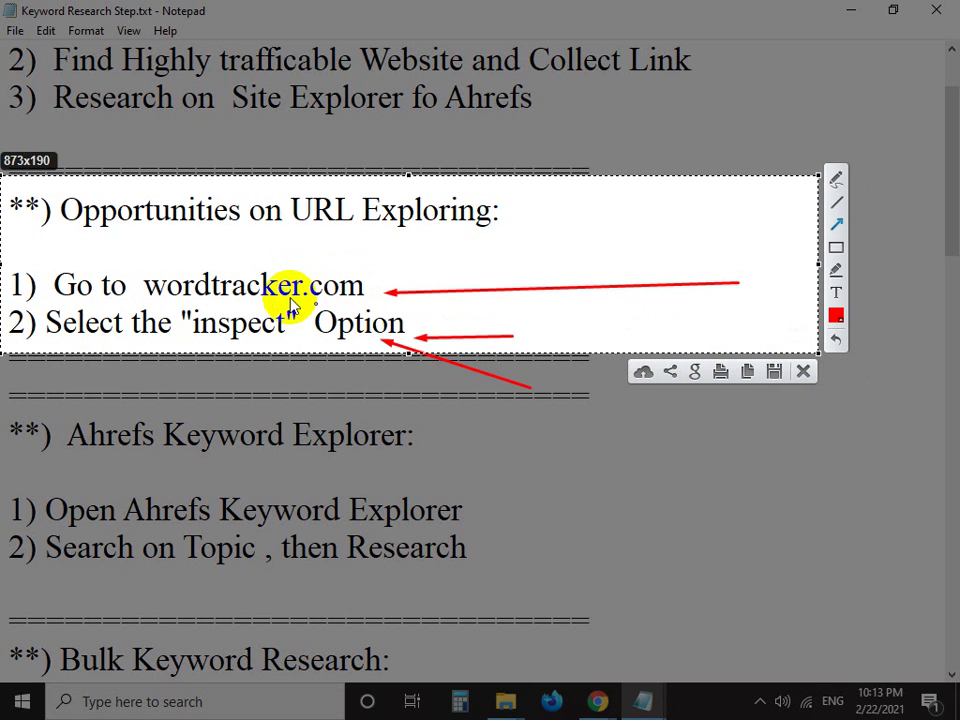
click(803, 371)
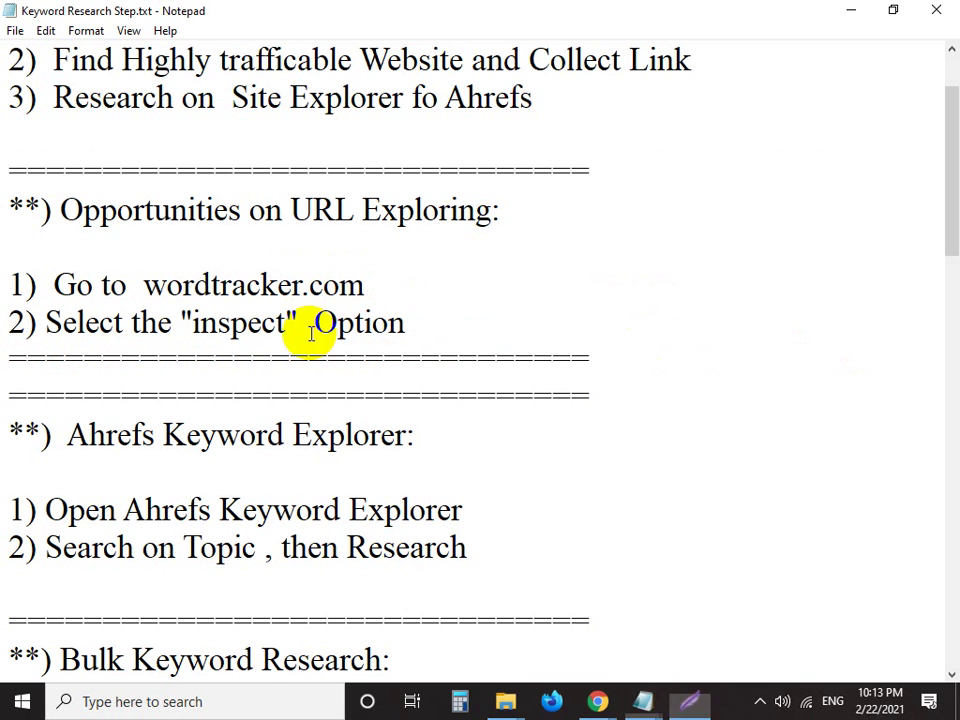
Copy wordtracker.com from the research notes and open it in a new Chrome tab
drag(143, 287, 381, 290)
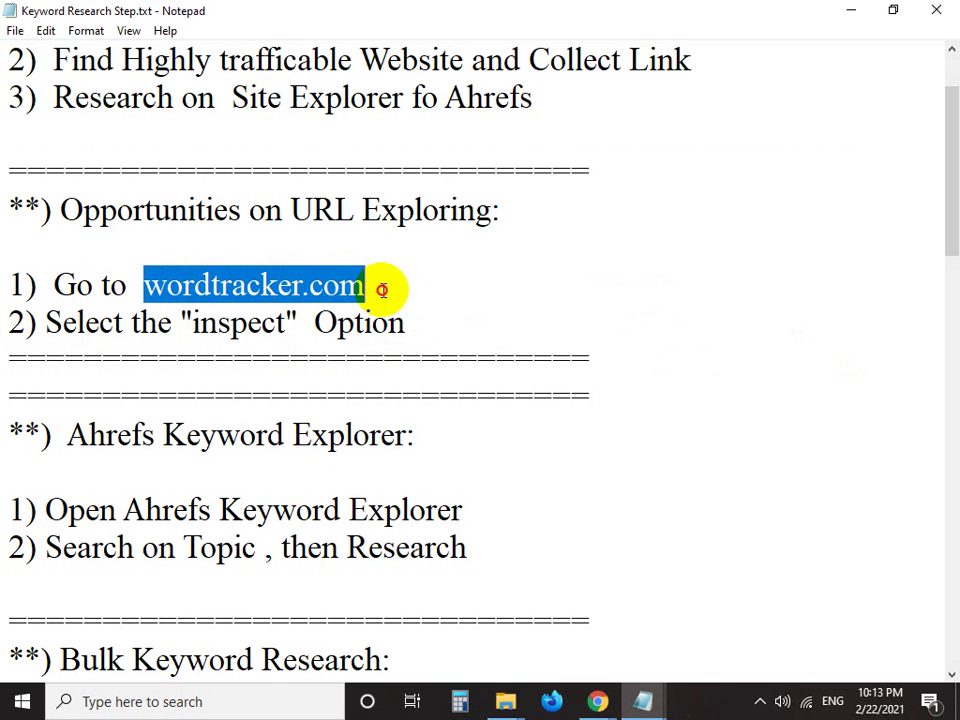
right_click(322, 292)
click(399, 349)
mouse_move(598, 701)
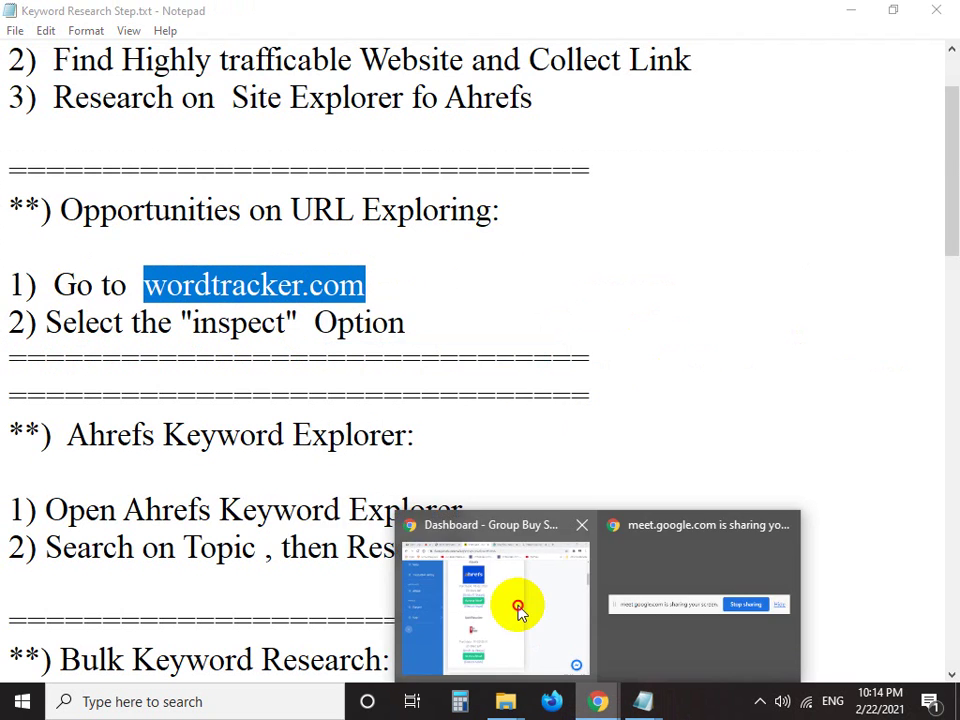
click(521, 606)
click(770, 17)
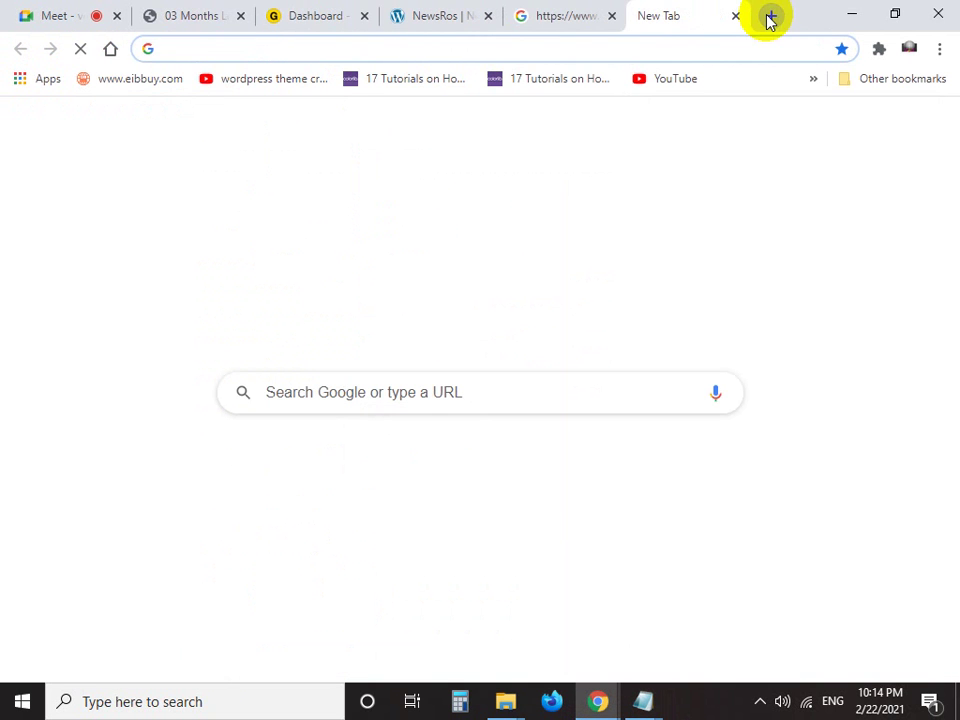
key(ctrl+v)
key(Return)
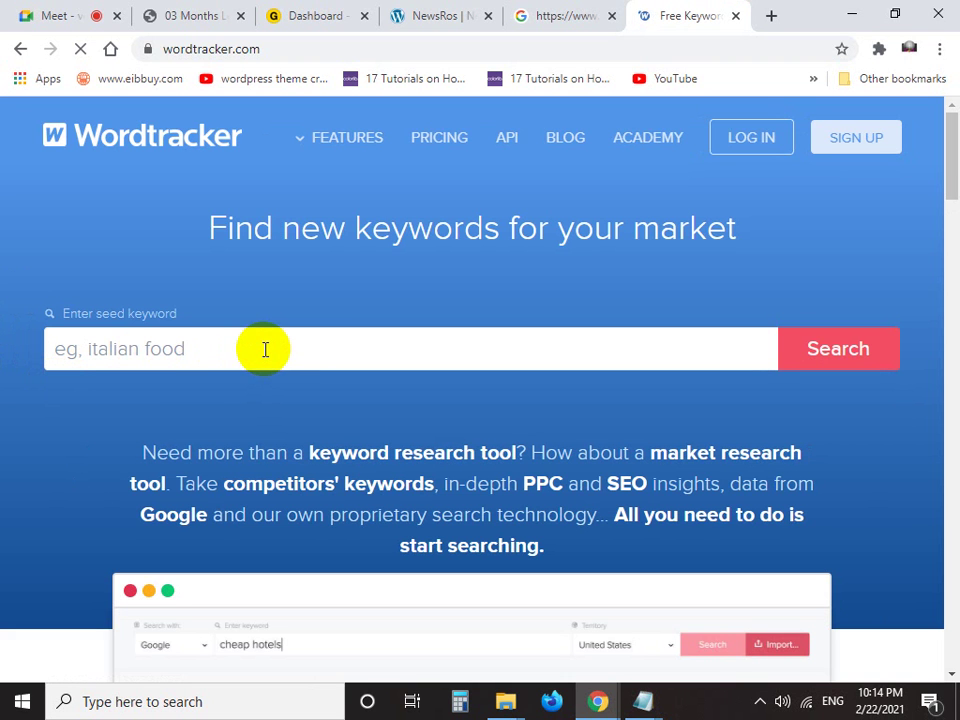
Open Wordtracker's Inspect tool and inspect apple.com/apple-music/, copied from Link.txt
click(332, 140)
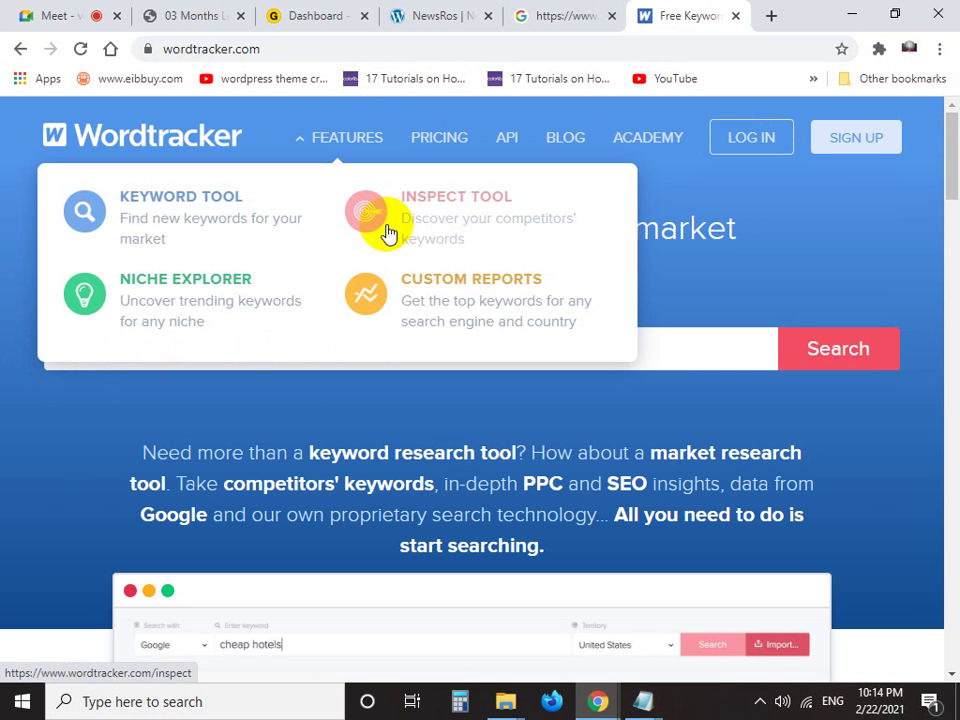
click(457, 208)
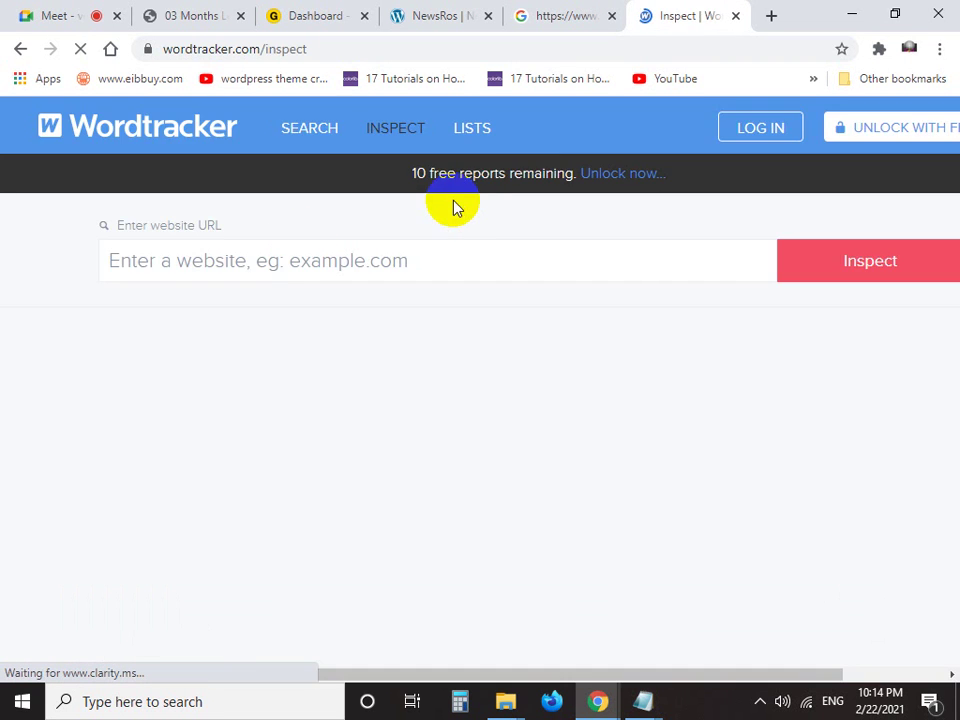
click(645, 698)
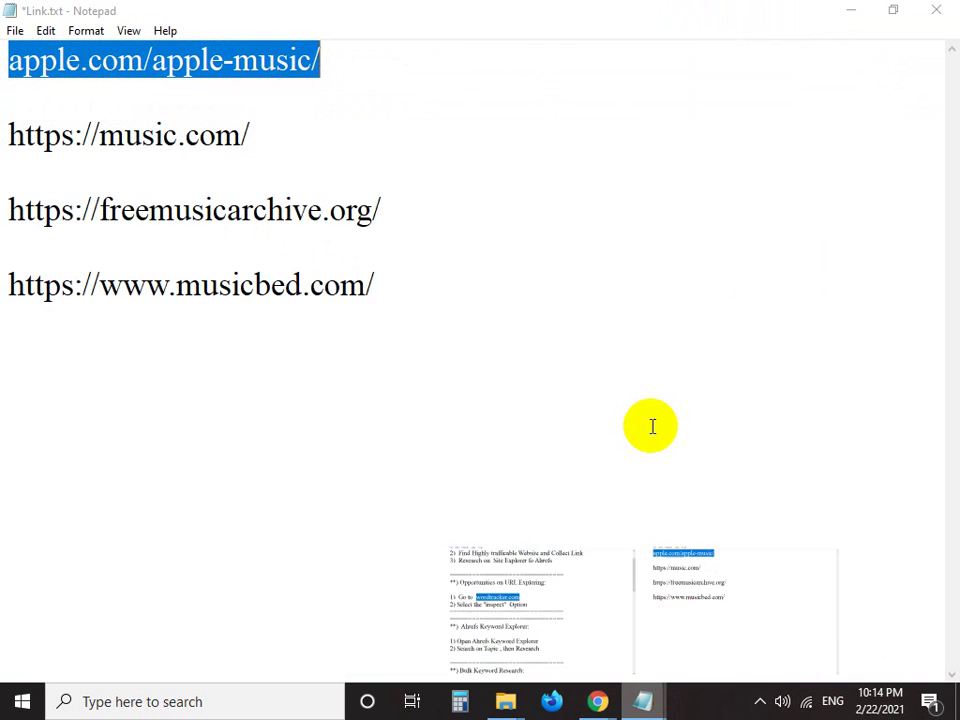
right_click(200, 82)
click(285, 138)
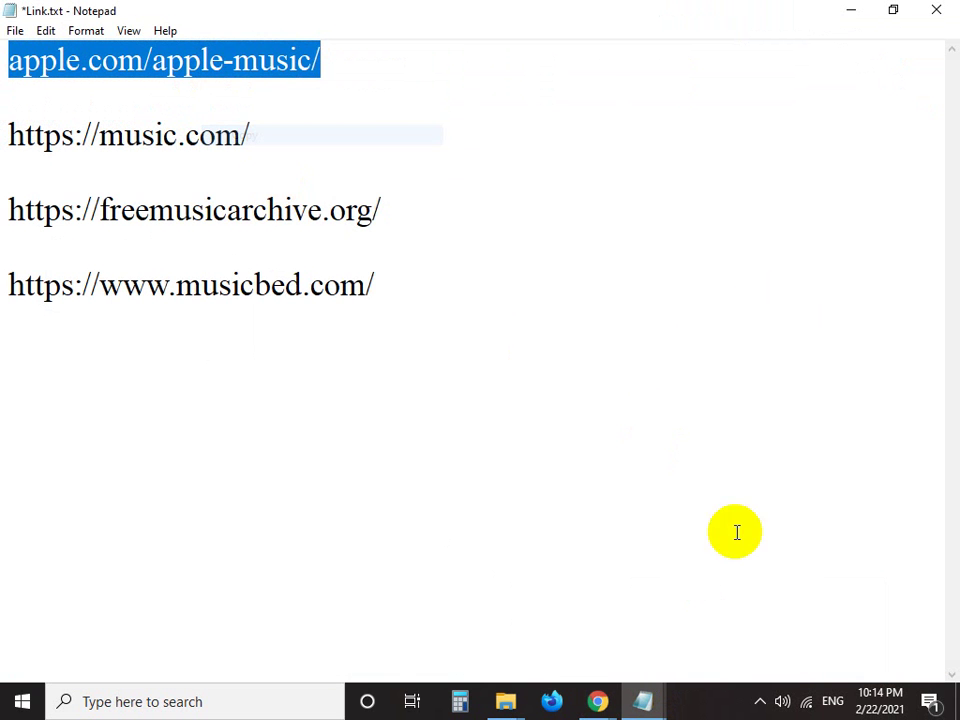
mouse_move(597, 703)
click(506, 621)
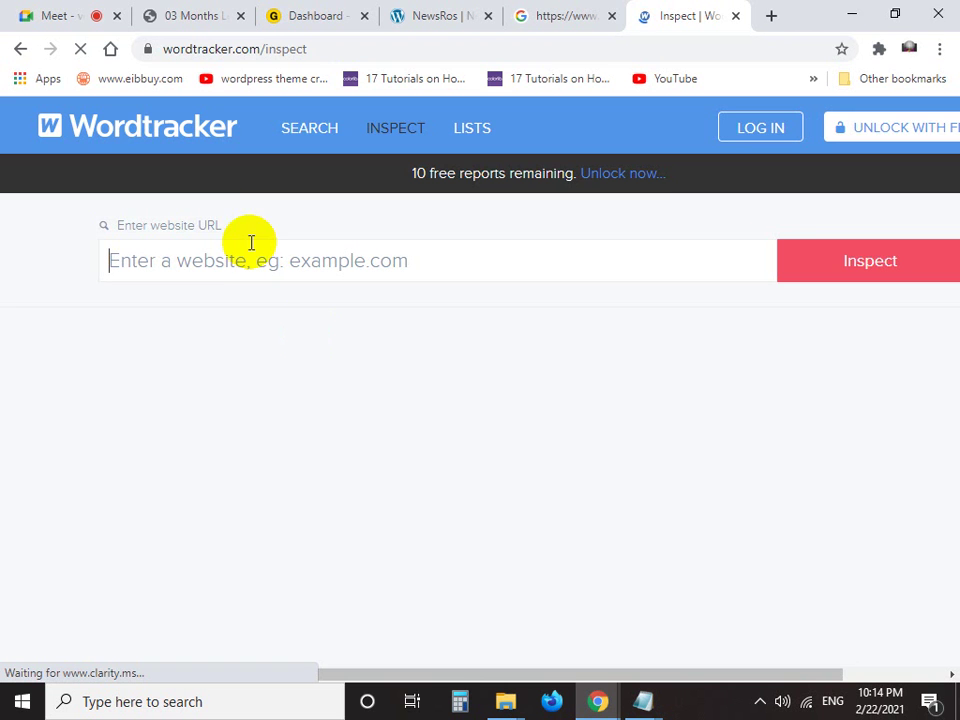
right_click(220, 257)
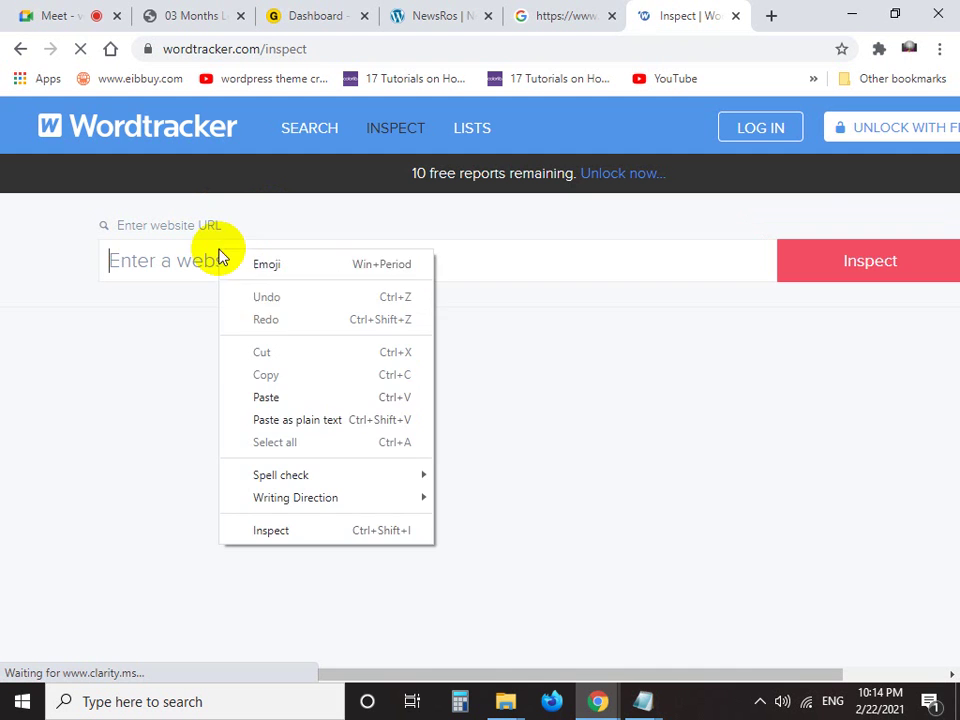
click(313, 396)
click(866, 272)
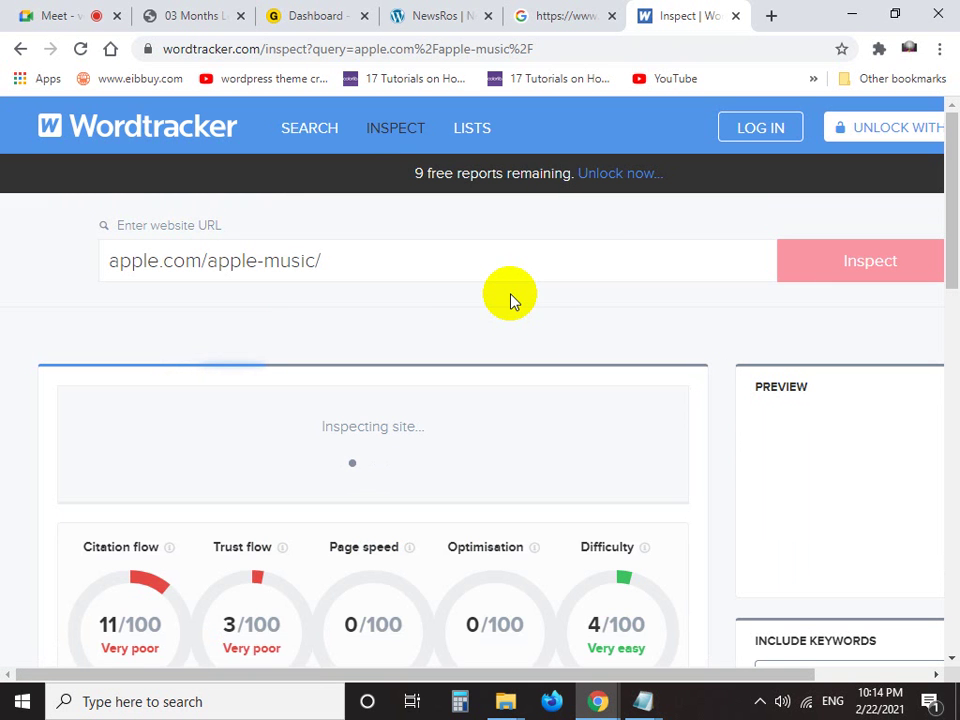
Capture the inspection's score gauges, mark Difficulty with a red arrow and a marker outline, and discard the capture
scroll(510, 300, down, 1)
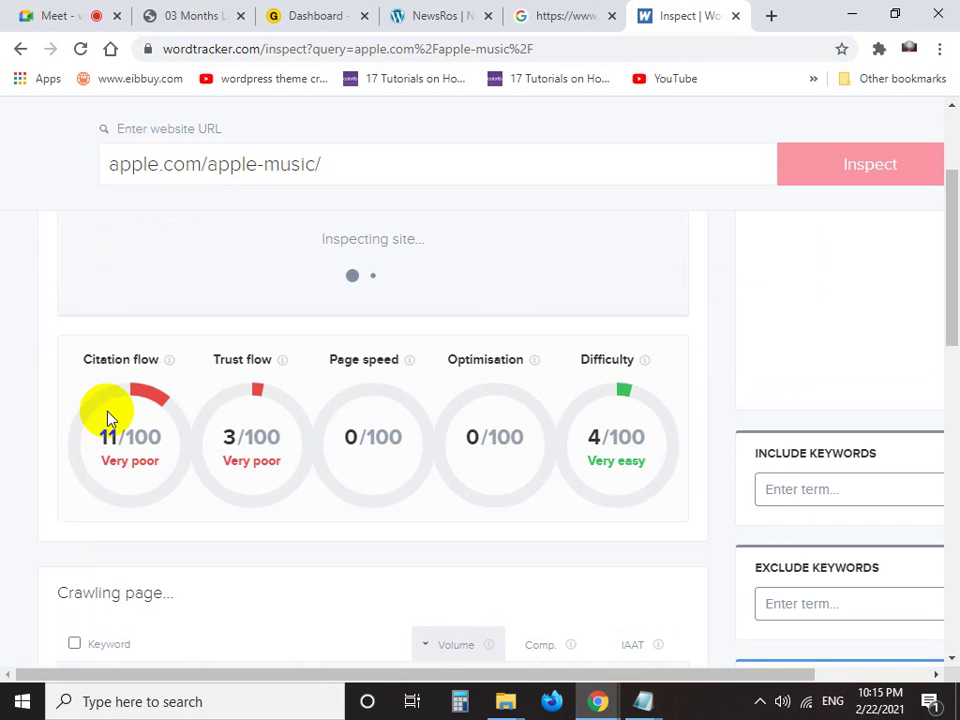
key(Print)
drag(15, 284, 742, 522)
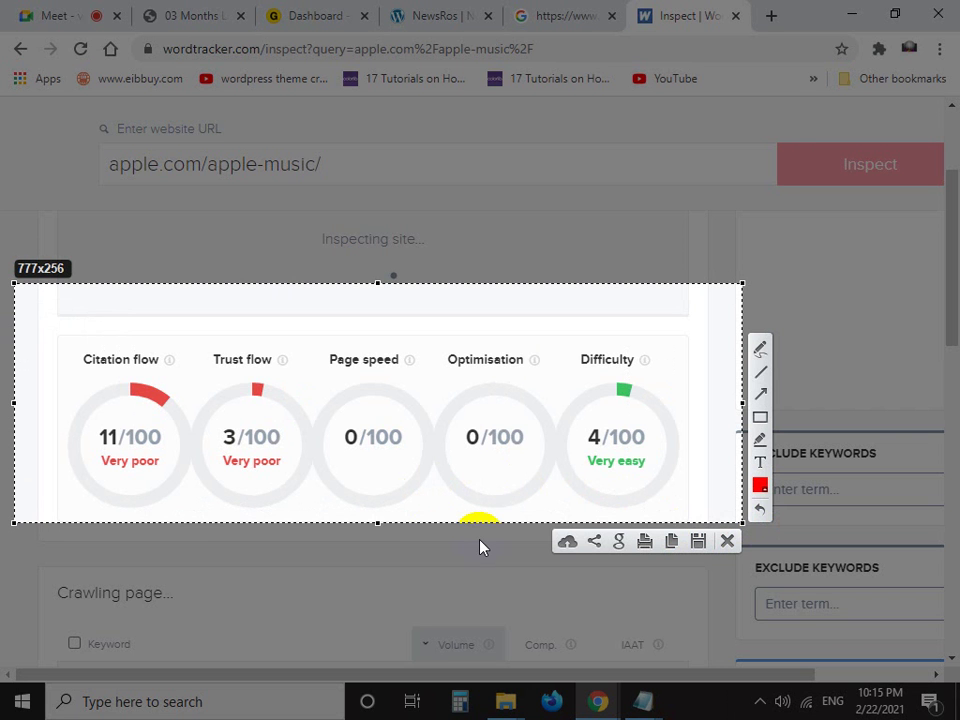
click(762, 396)
drag(430, 585, 603, 490)
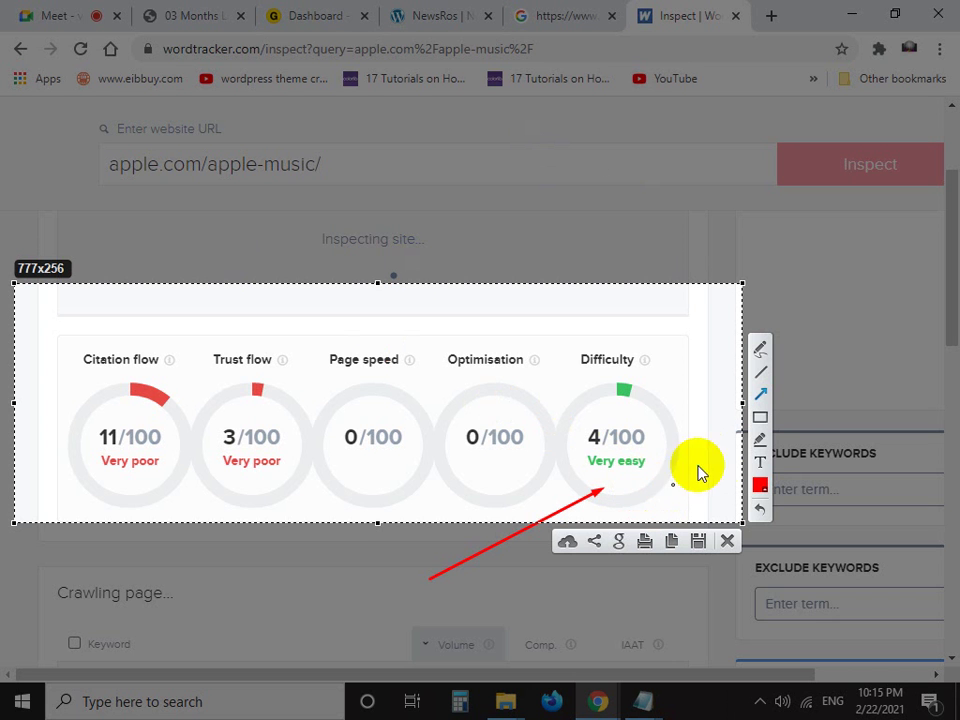
click(760, 439)
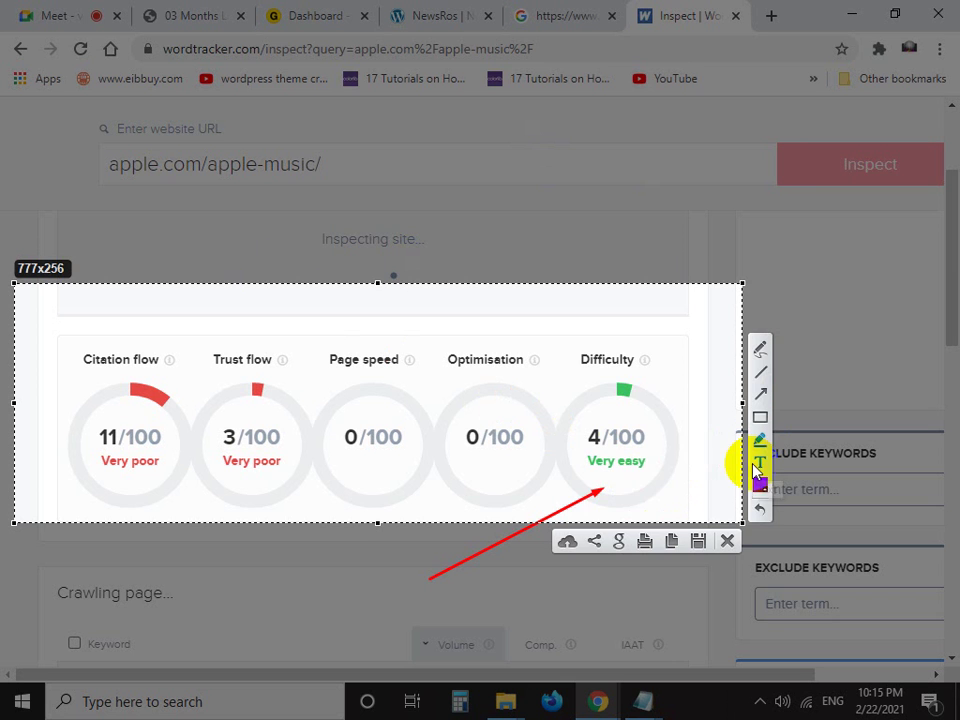
mouse_move(589, 497)
mouse_down()
mouse_move(739, 414)
mouse_move(574, 386)
mouse_move(568, 474)
mouse_move(598, 501)
mouse_up()
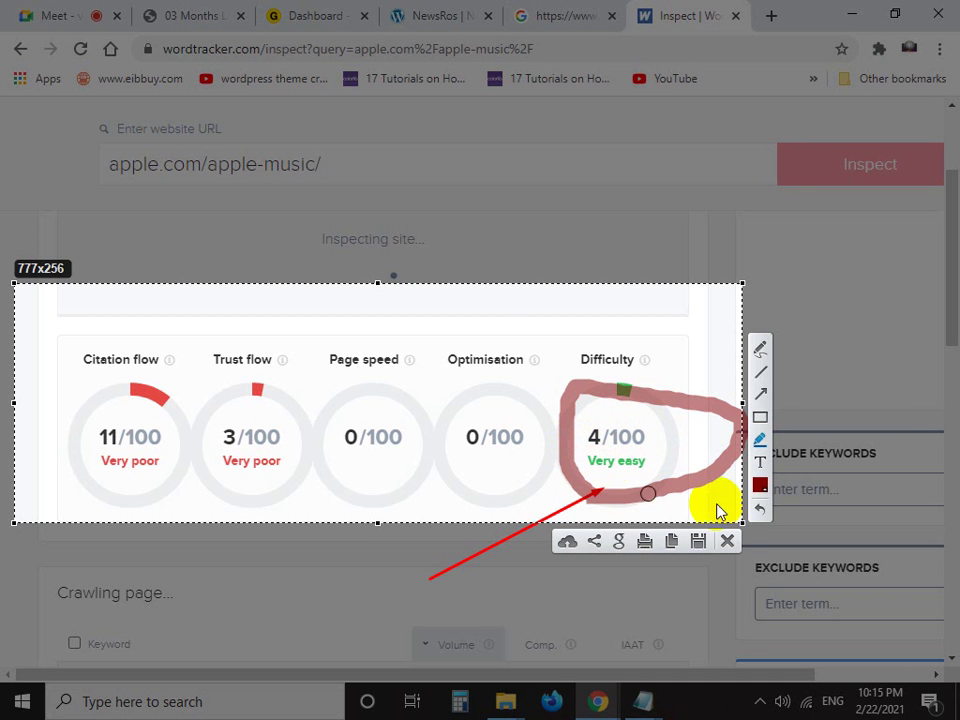
drag(718, 508, 615, 489)
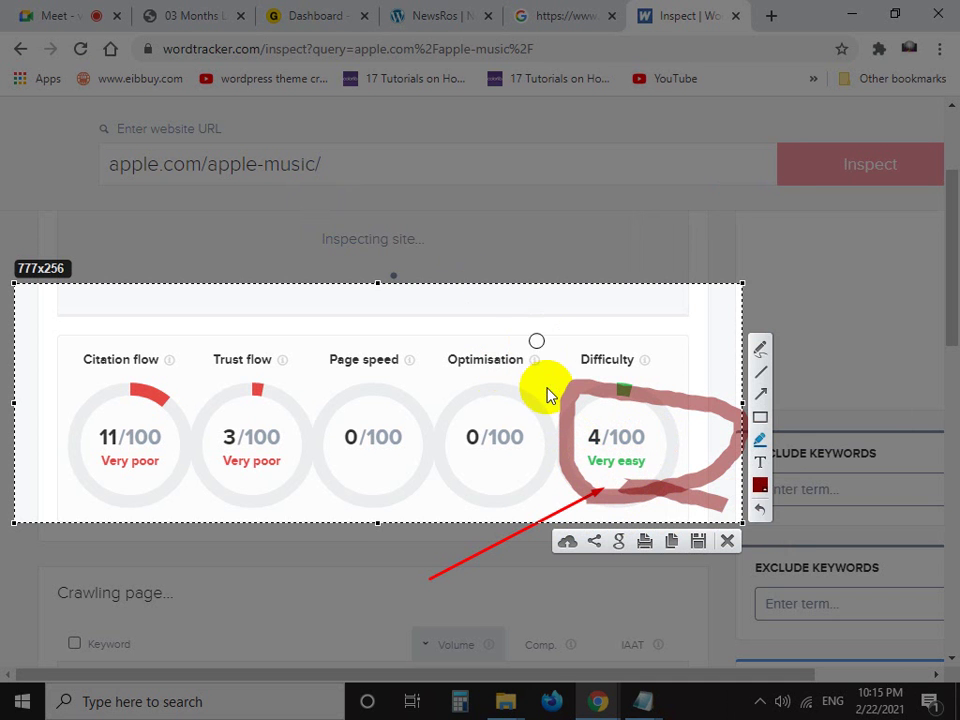
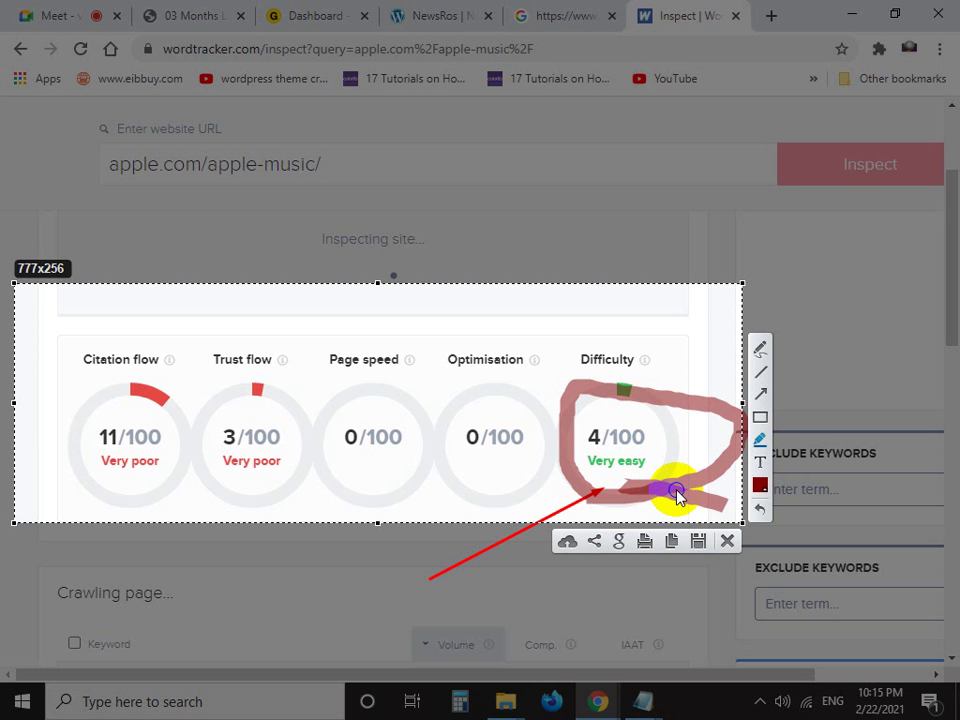
click(727, 540)
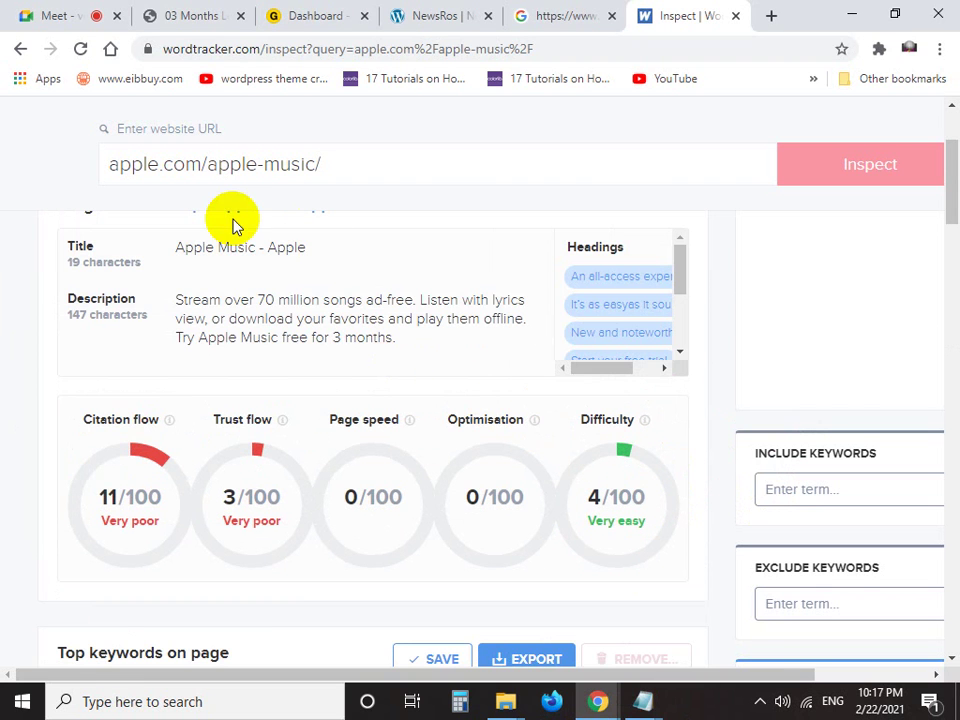
Check the upcoming methods in Keyword Research Step.txt and reload the Group Buy SEO Tools dashboard in Chrome
click(344, 163)
click(330, 14)
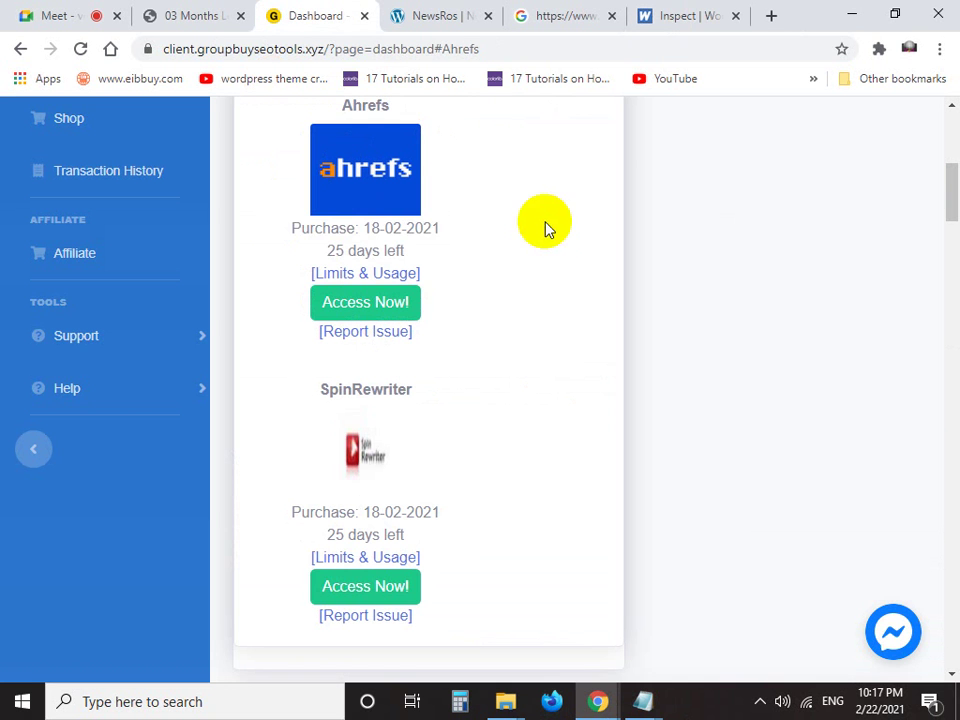
mouse_move(643, 701)
click(594, 652)
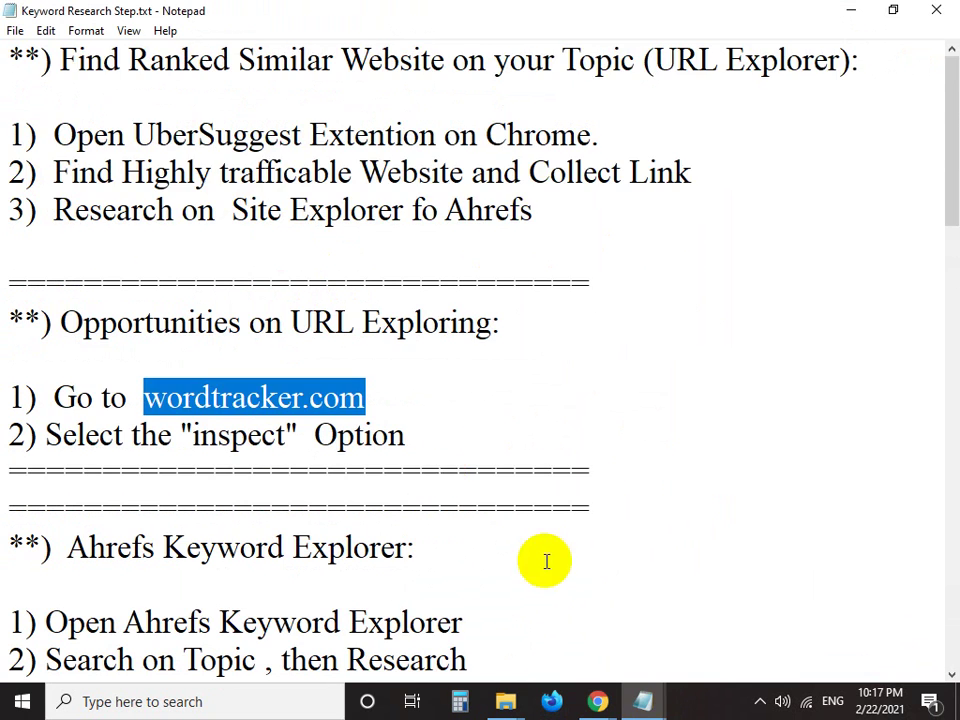
scroll(546, 561, down, 2)
mouse_move(602, 700)
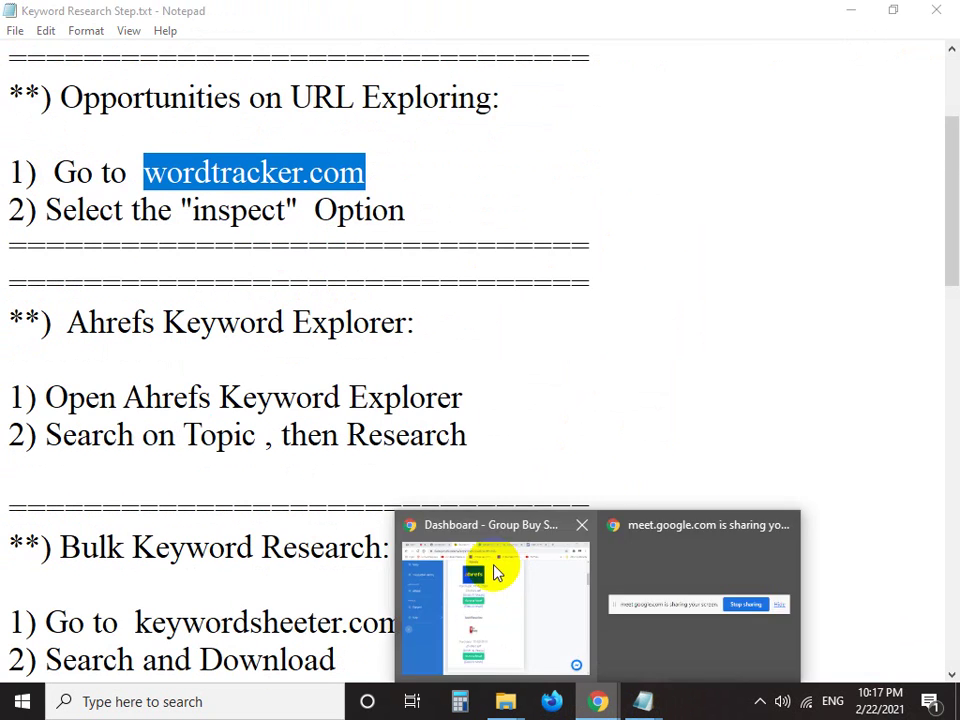
click(497, 572)
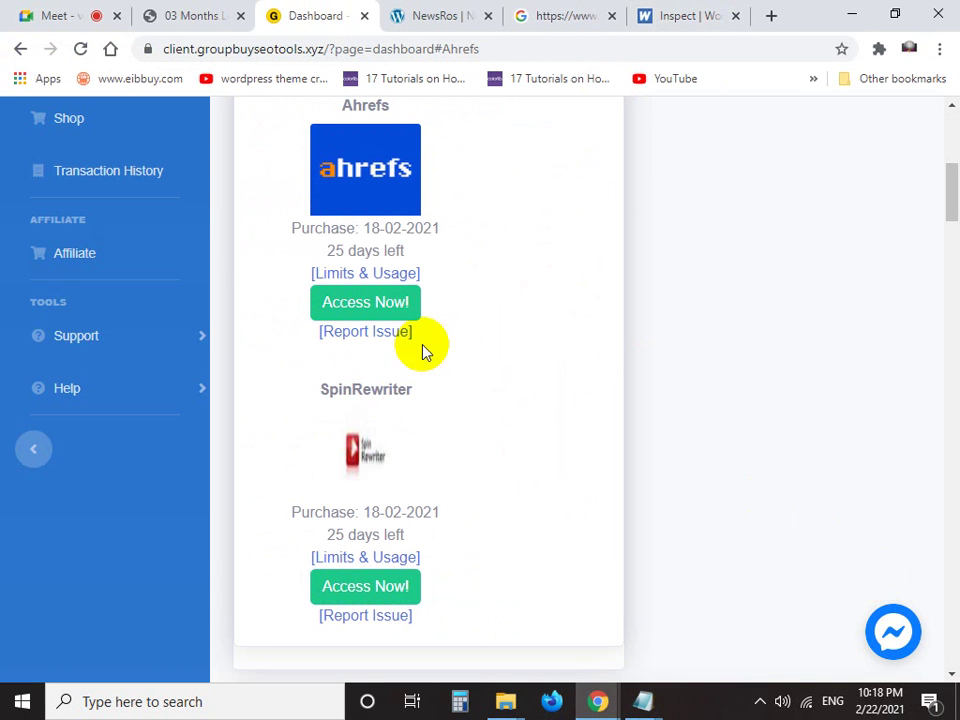
click(80, 48)
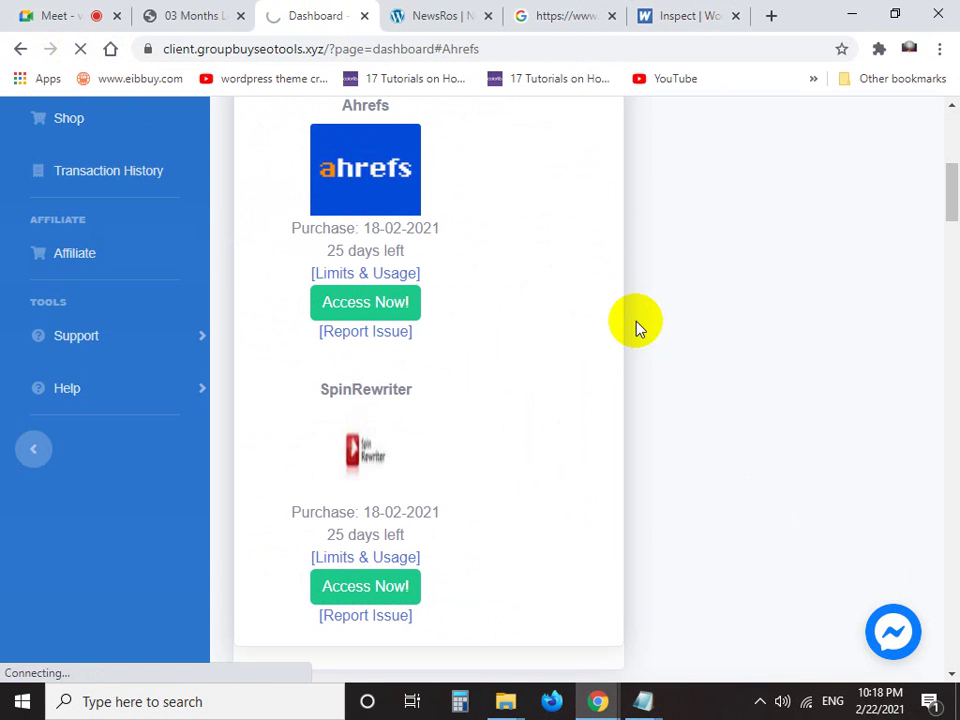
Return to the Wordtracker inspection of apple.com/apple-music/ and capture the "Top keywords on page" table
click(735, 10)
scroll(568, 489, down, 2)
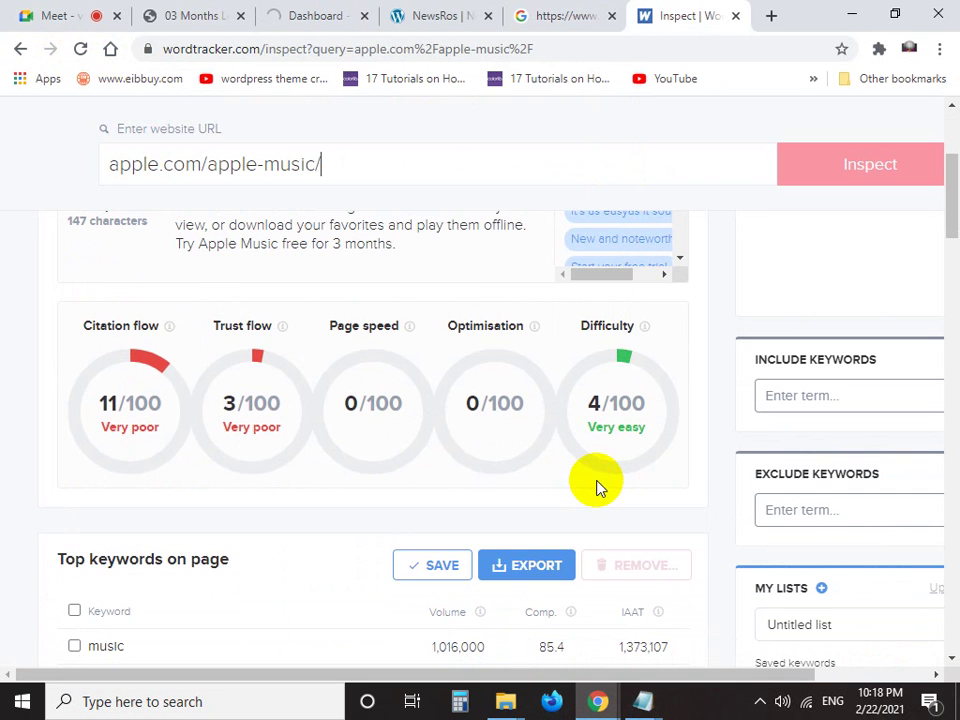
scroll(597, 487, down, 4)
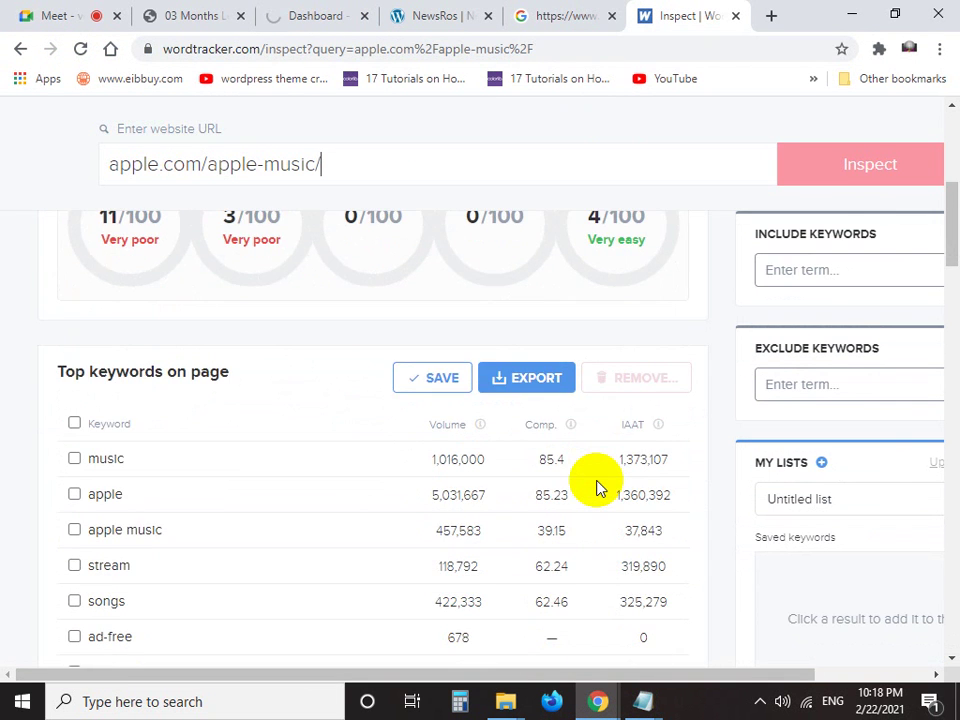
scroll(597, 487, down, 2)
key(Print)
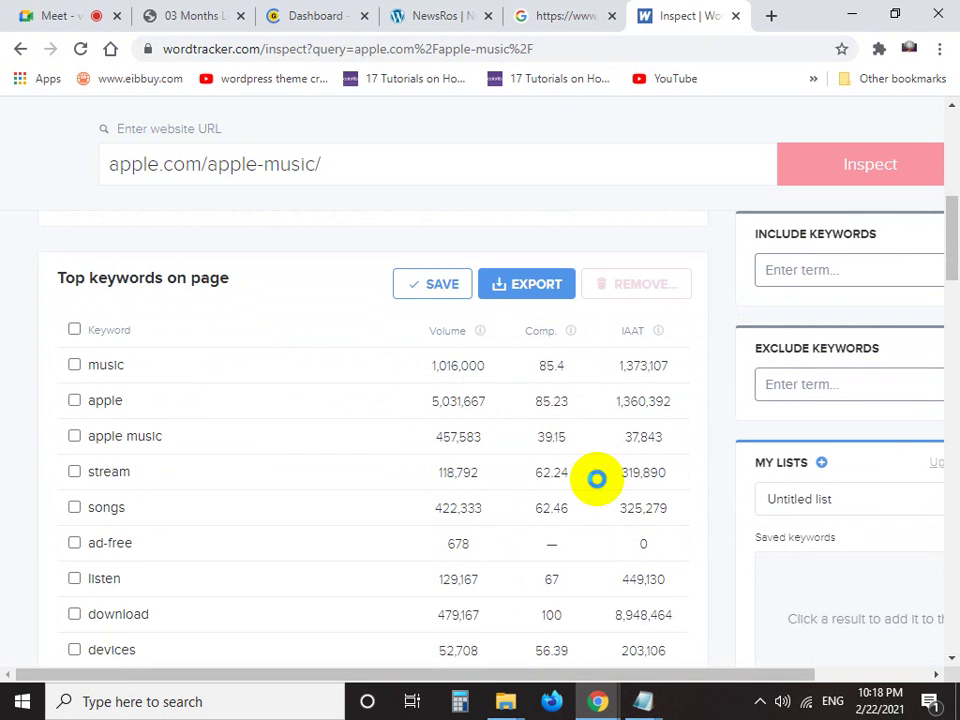
drag(35, 241, 736, 689)
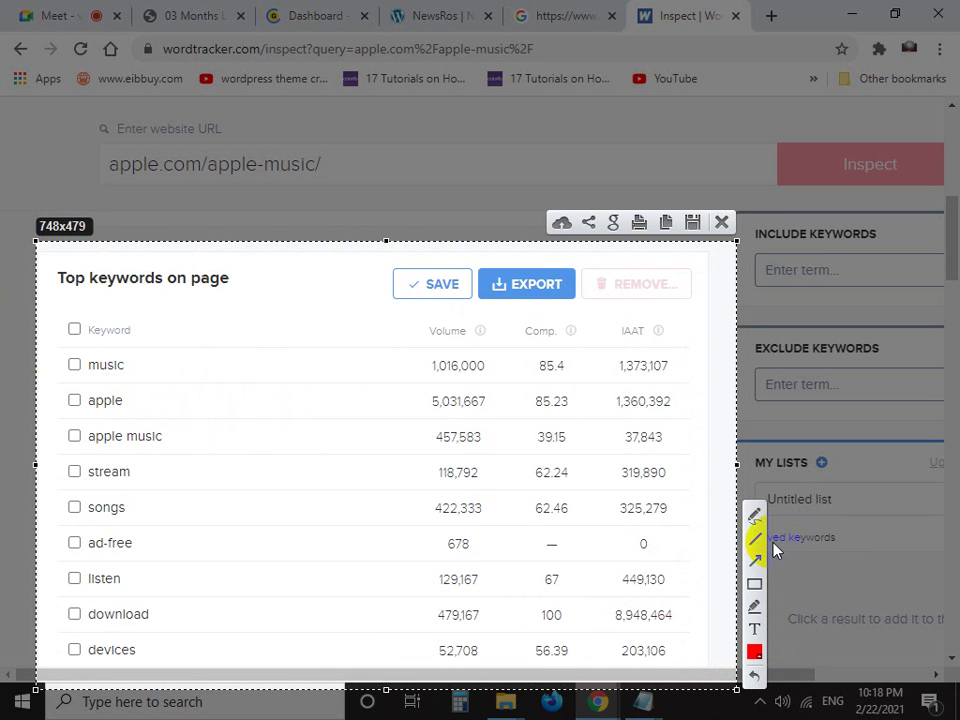
Mark the table's heading and the "music" row's keyword, volume and IAAT with red arrows, and discard the capture
click(755, 560)
drag(2, 355, 92, 307)
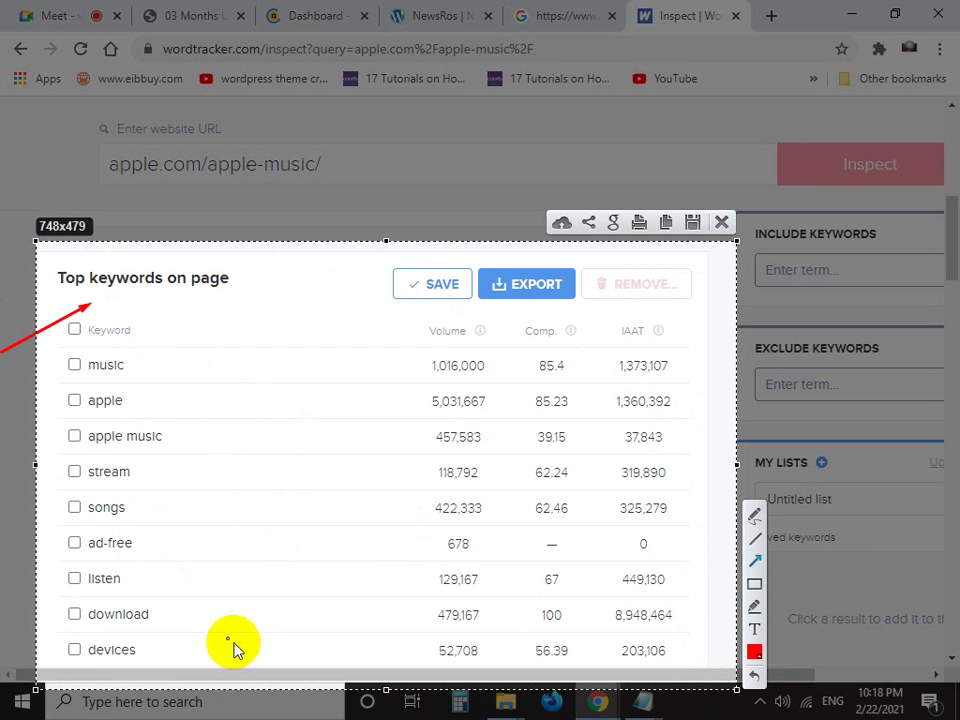
drag(266, 676, 268, 670)
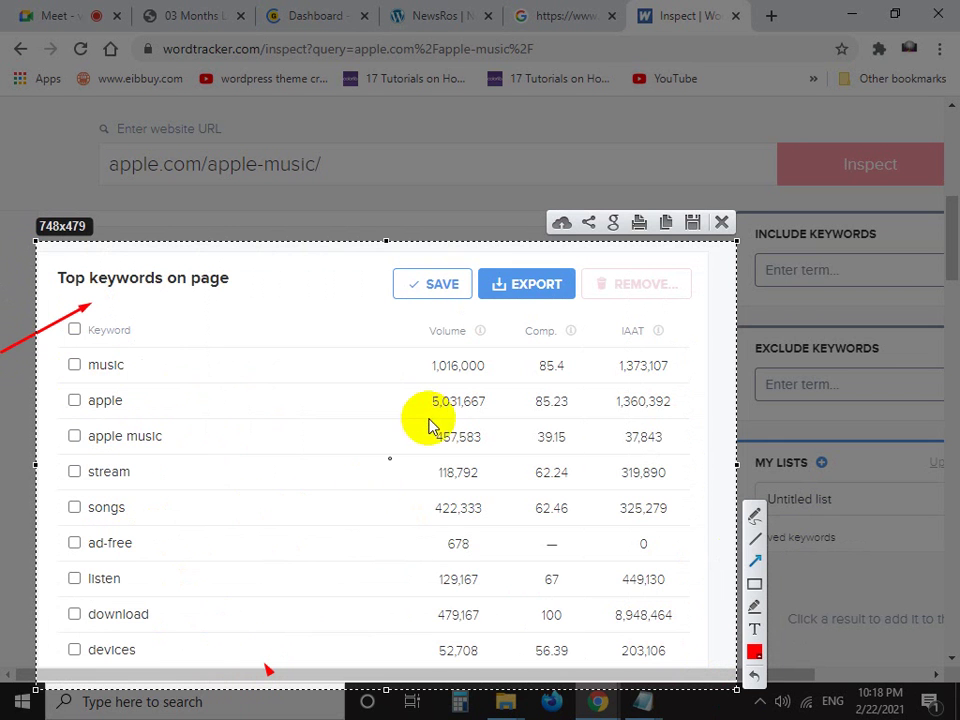
drag(318, 432, 465, 381)
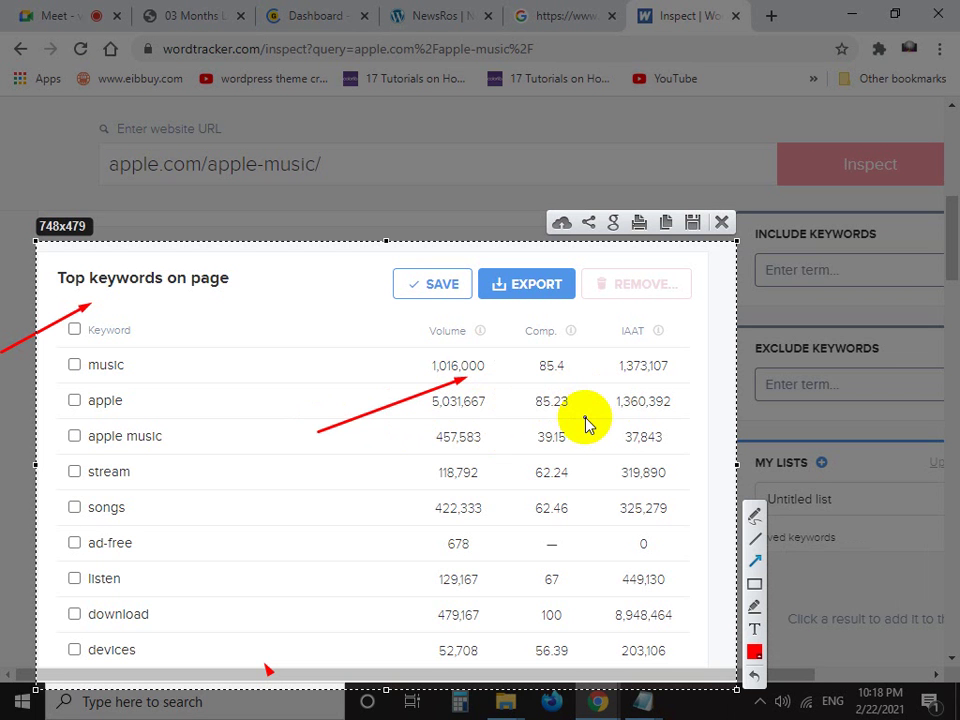
drag(155, 374, 117, 373)
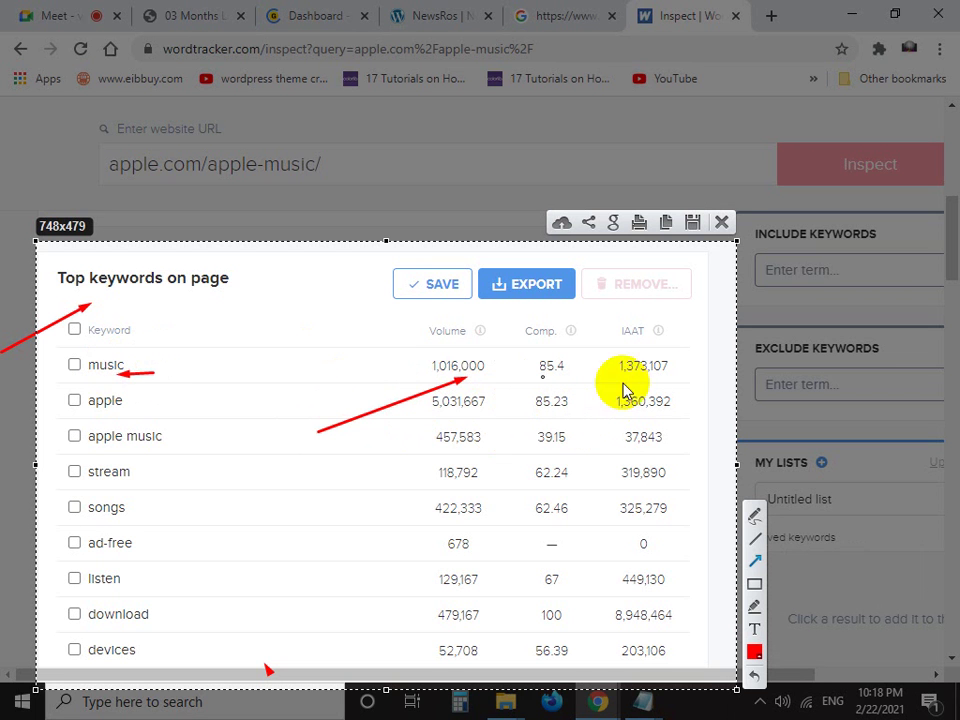
drag(686, 381, 672, 383)
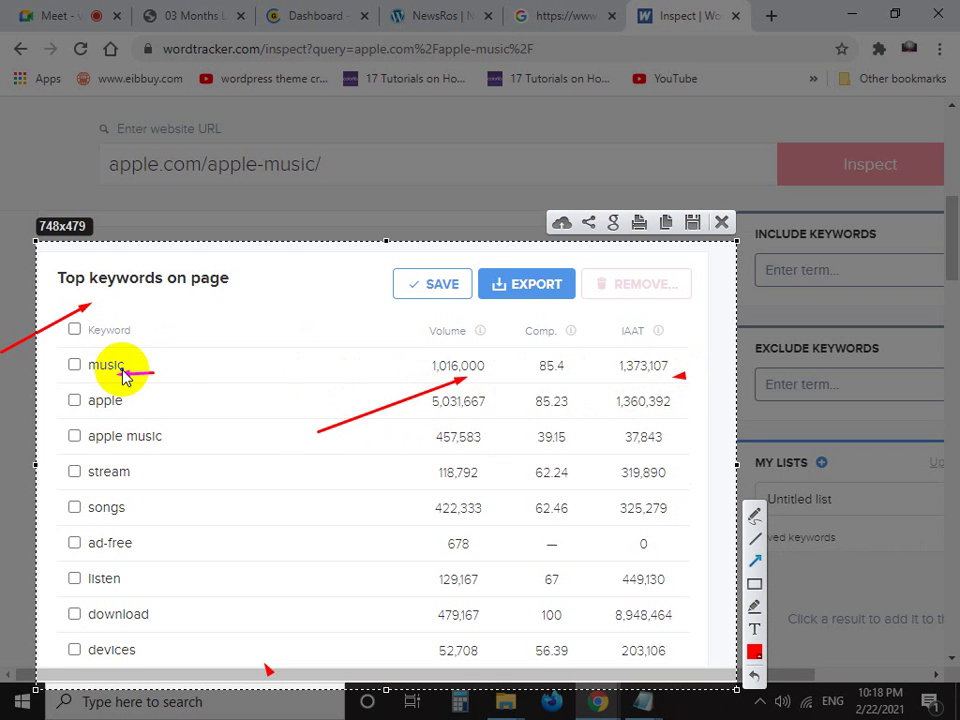
drag(124, 376, 120, 375)
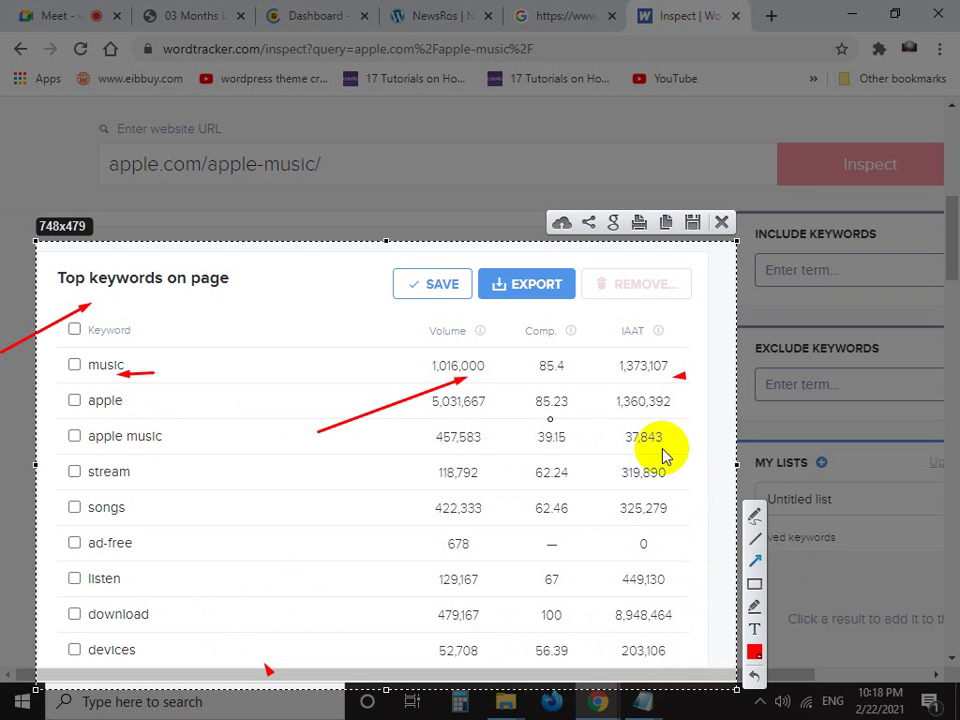
click(722, 222)
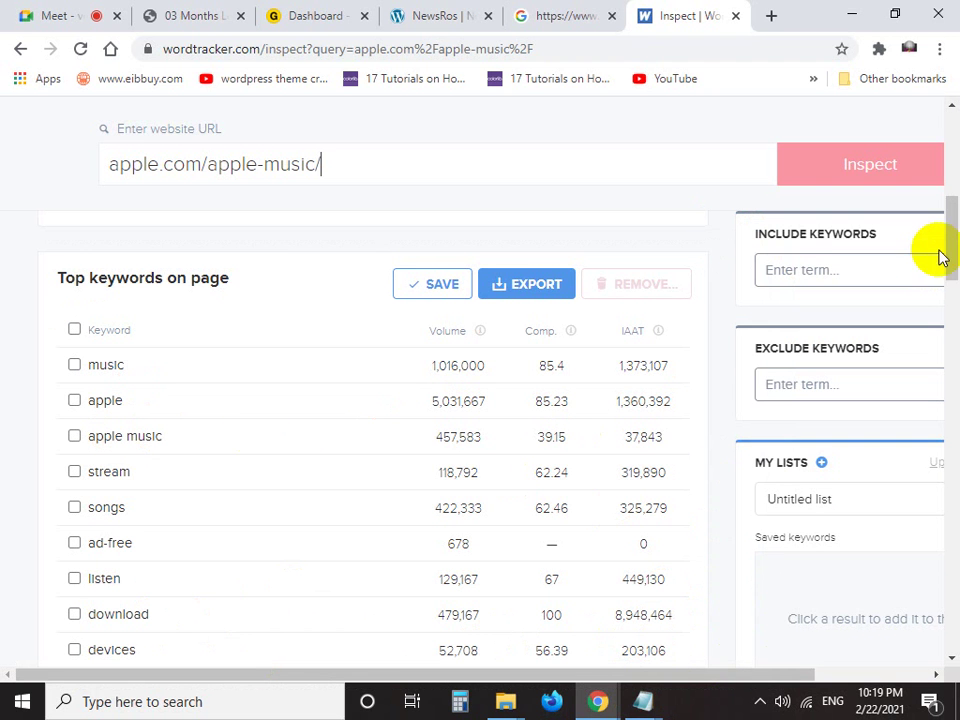
Capture the "Keywords opportunities not on page" table, mark its heading and the "apple music replay" IAAT with red arrows, and discard the capture
drag(945, 236, 945, 369)
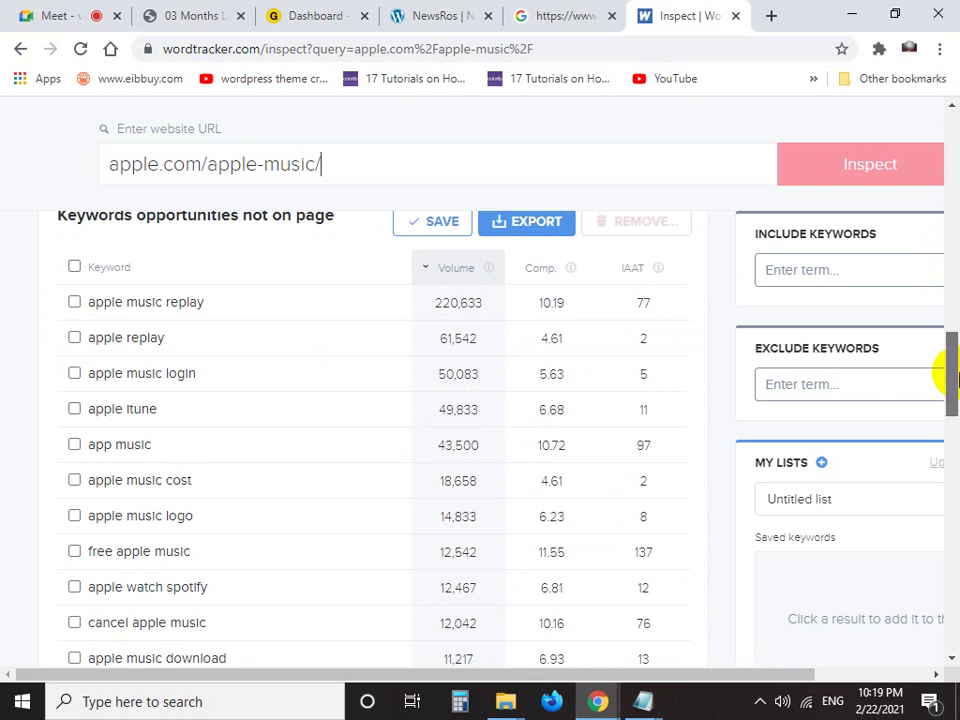
scroll(12, 290, up, 1)
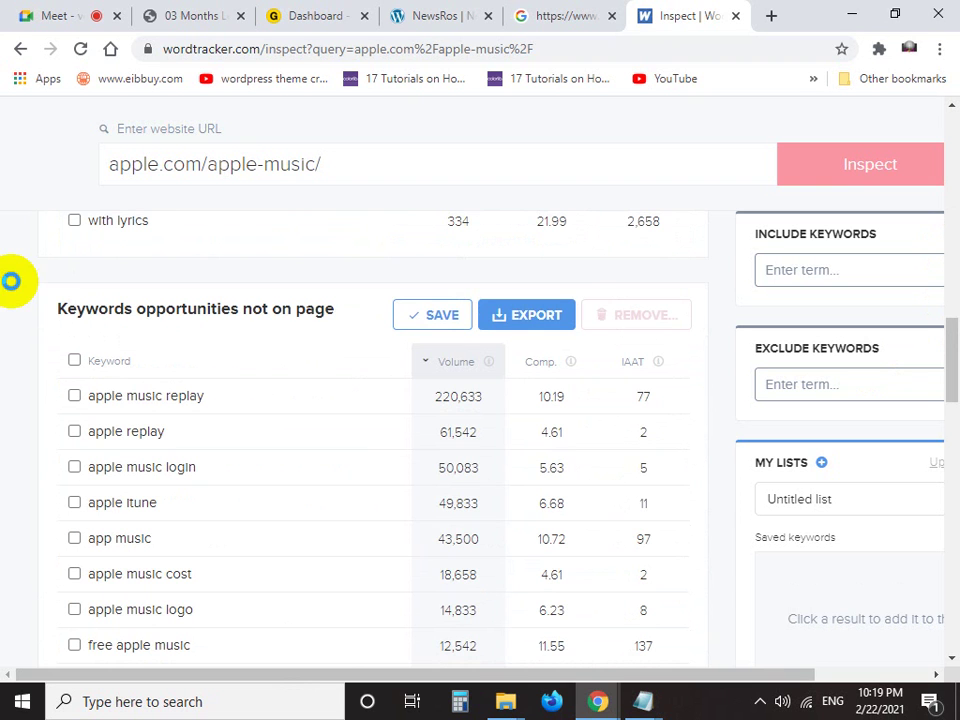
key(Print)
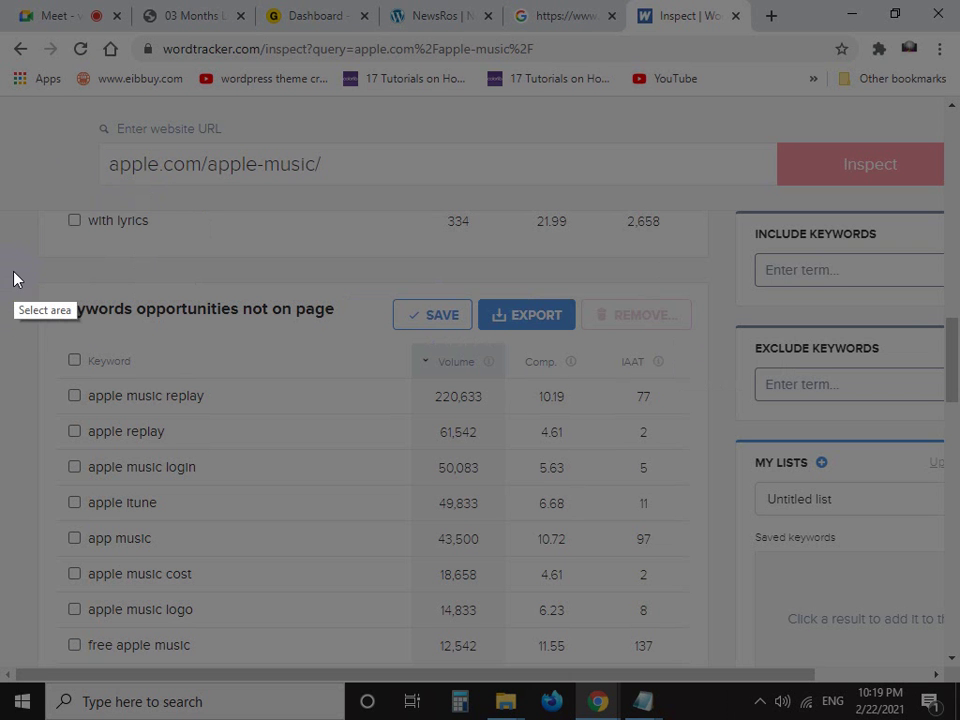
mouse_move(13, 271)
mouse_down()
mouse_move(551, 454)
mouse_move(706, 534)
mouse_move(707, 636)
mouse_move(739, 643)
mouse_up()
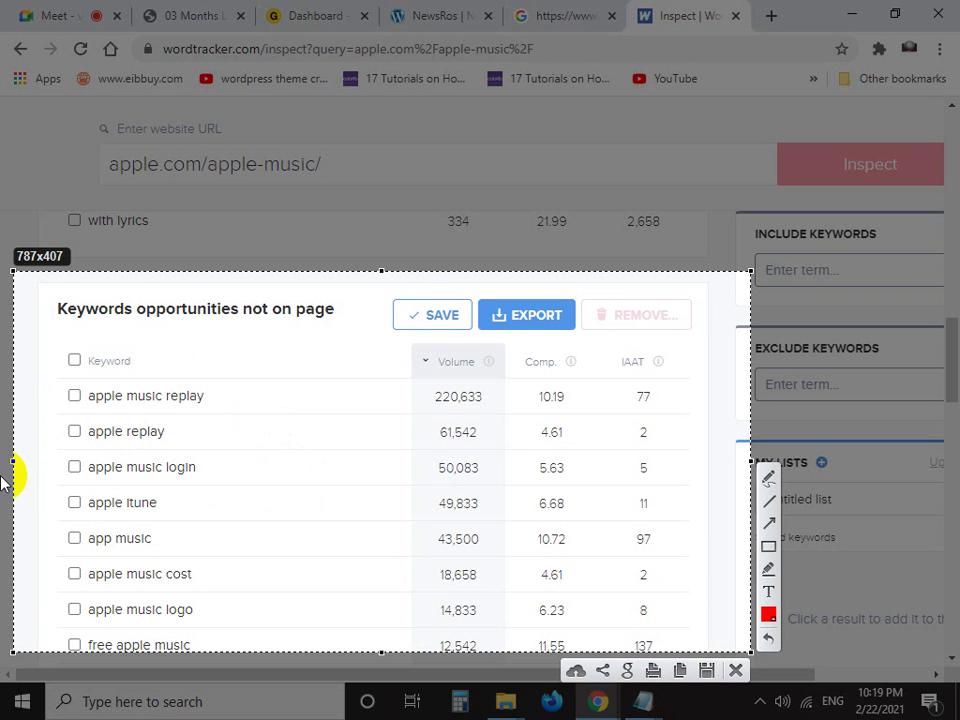
click(766, 528)
mouse_move(6, 497)
mouse_down()
mouse_move(122, 349)
mouse_move(61, 343)
mouse_up()
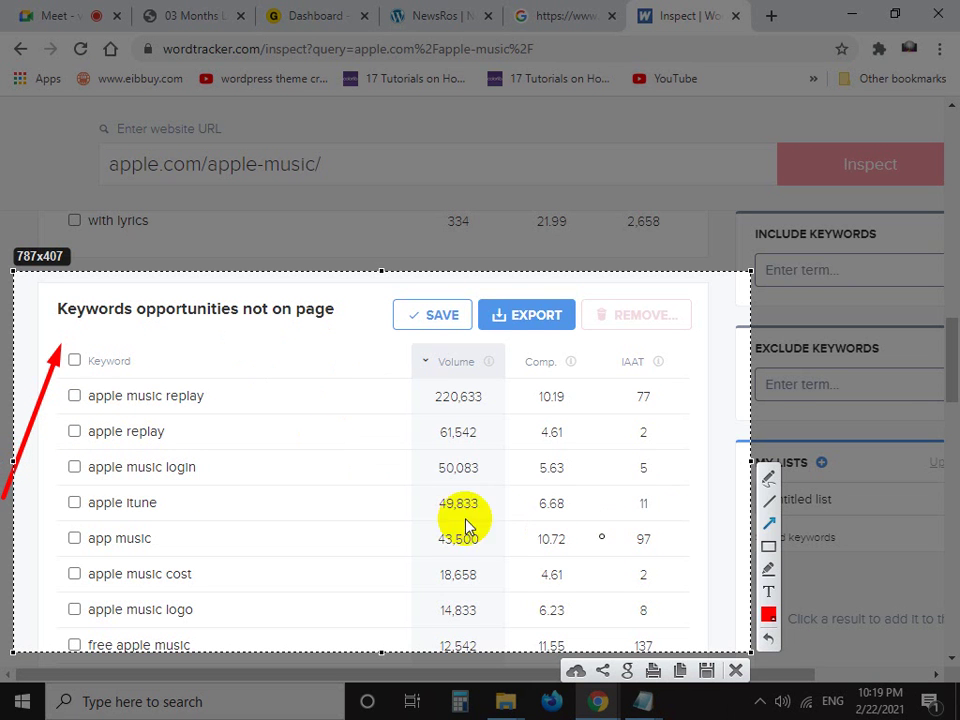
drag(735, 292, 665, 391)
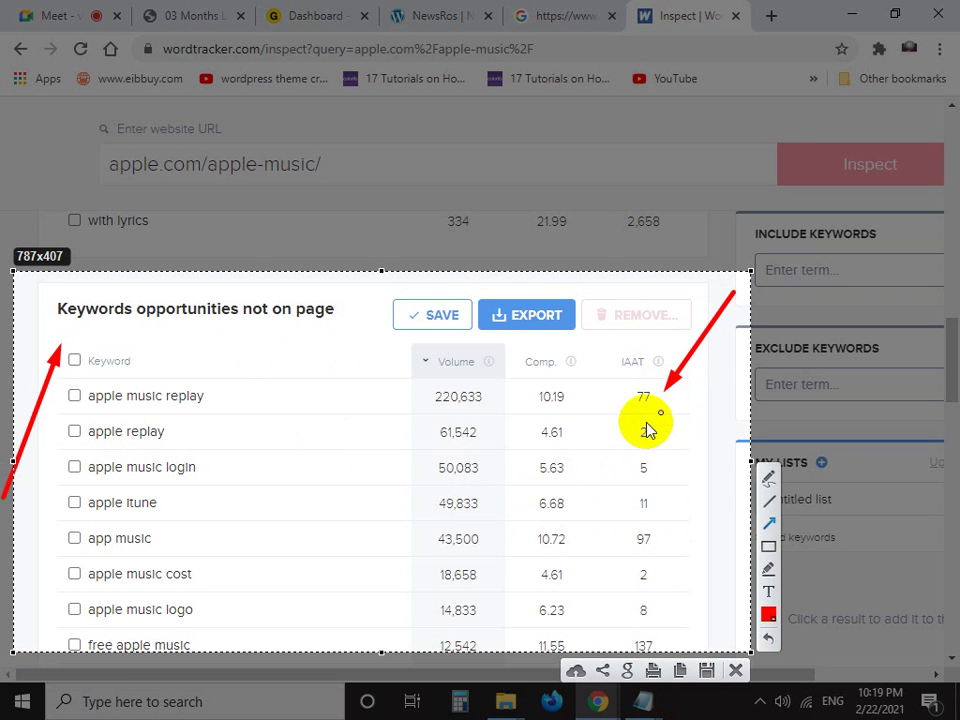
click(706, 487)
click(634, 536)
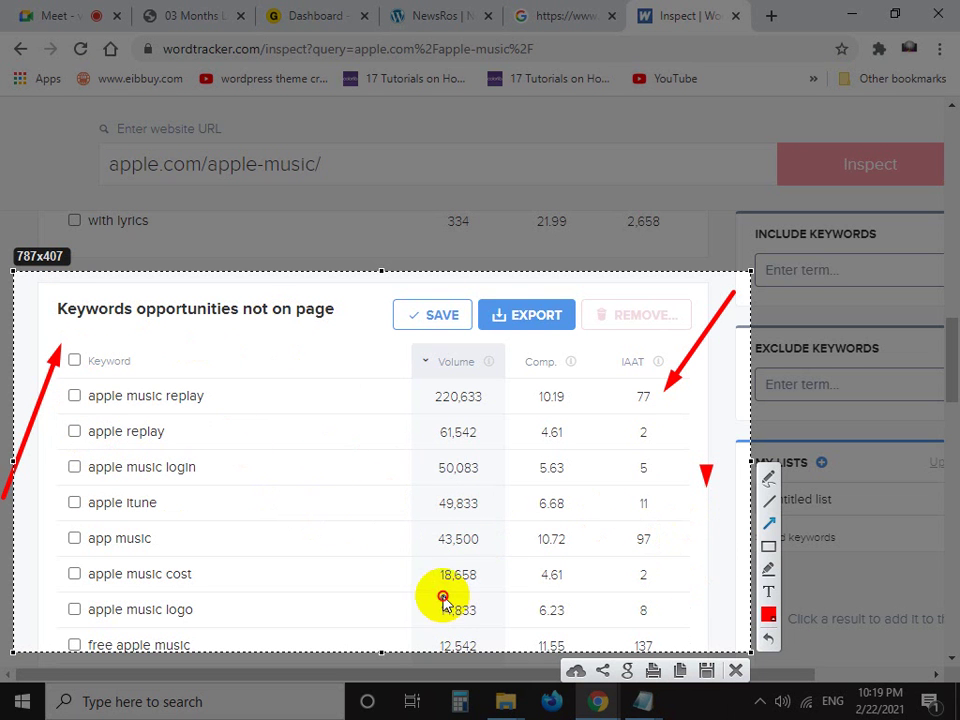
drag(443, 598, 240, 461)
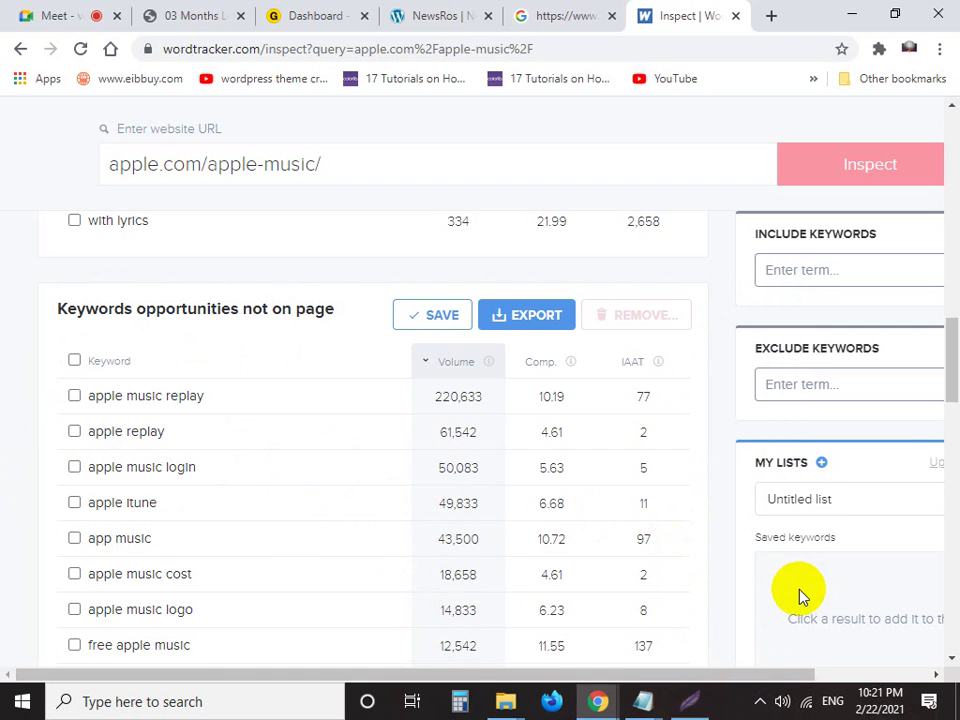
Capture the score gauges above the keyword tables, point a red arrow at the Difficulty gauge, and discard the capture
drag(951, 369, 957, 187)
key(Print)
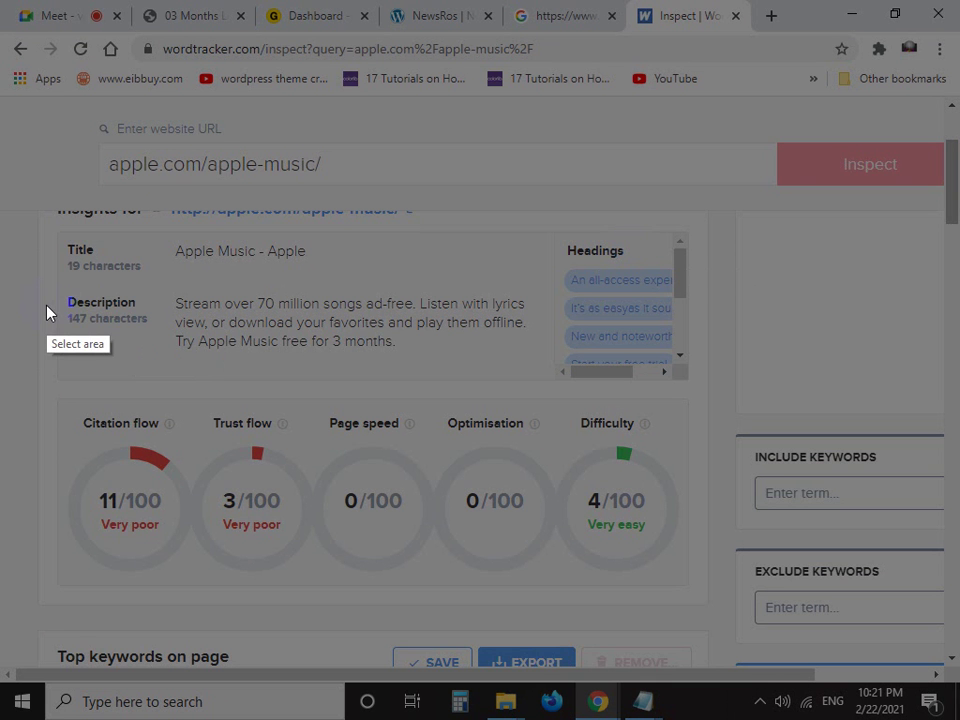
drag(35, 308, 46, 387)
drag(73, 449, 698, 618)
click(716, 489)
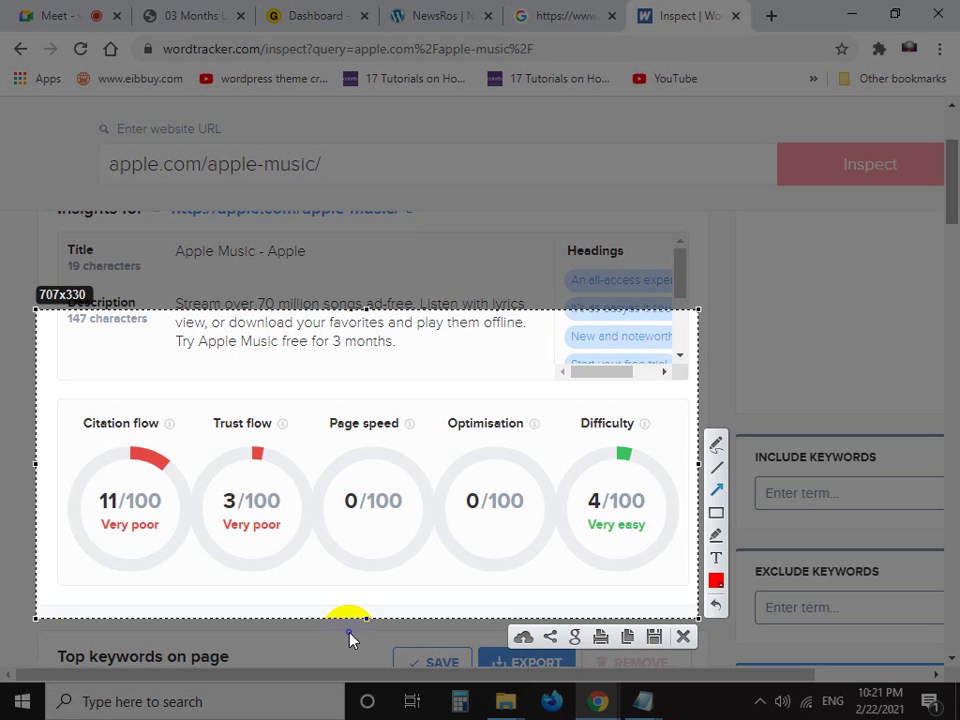
drag(350, 632, 565, 543)
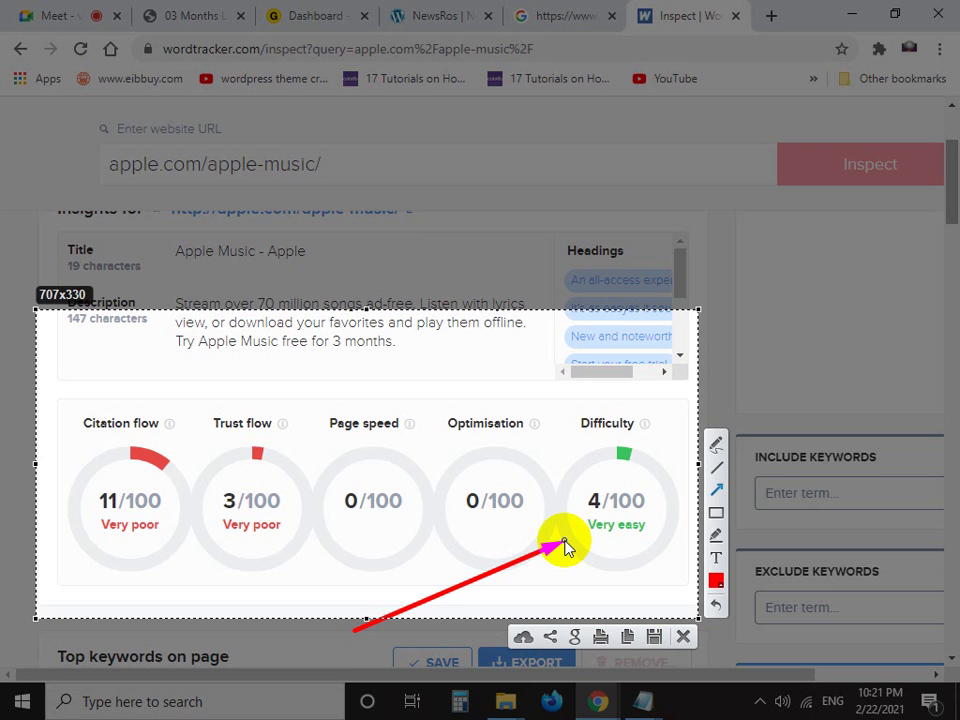
click(683, 636)
Launch Ahrefs from the Group Buy SEO Tools dashboard and switch to Keyword Research Step.txt in Notepad
click(327, 12)
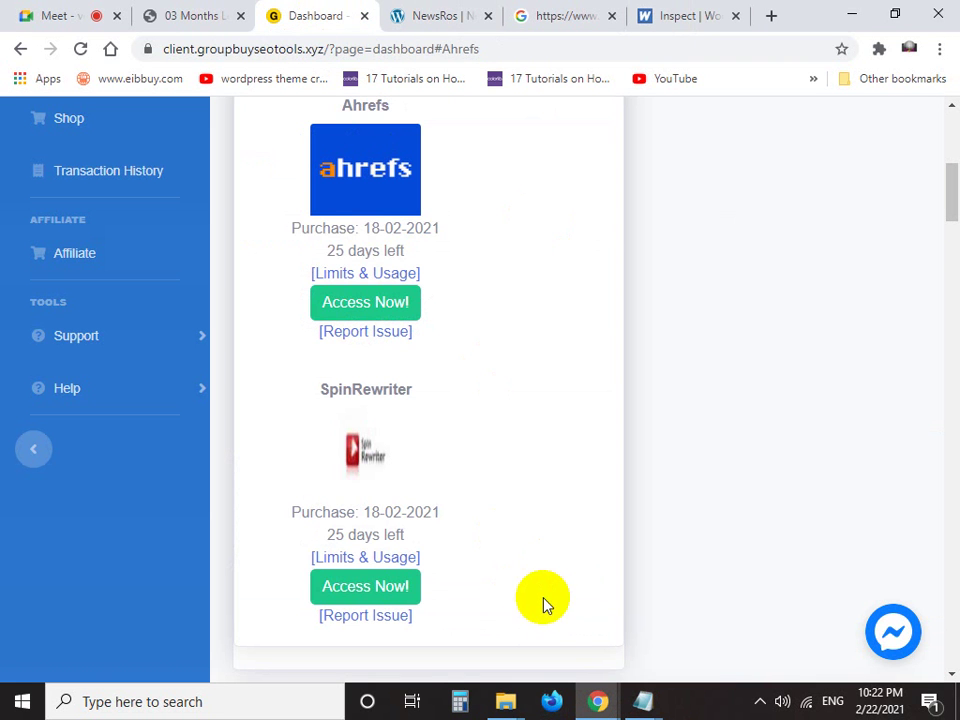
click(362, 306)
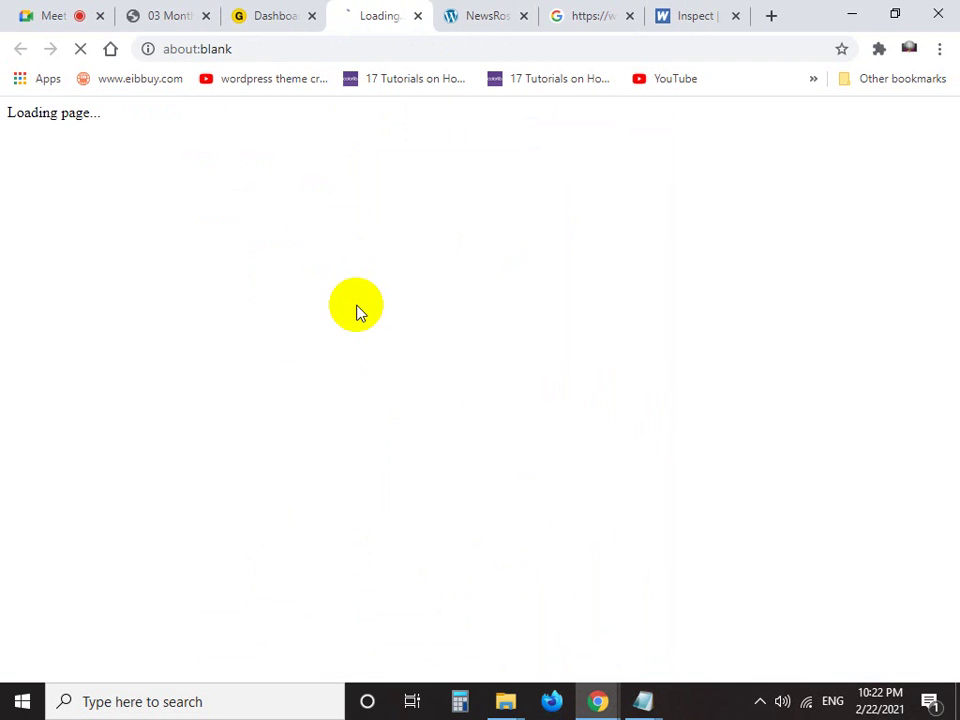
mouse_move(645, 702)
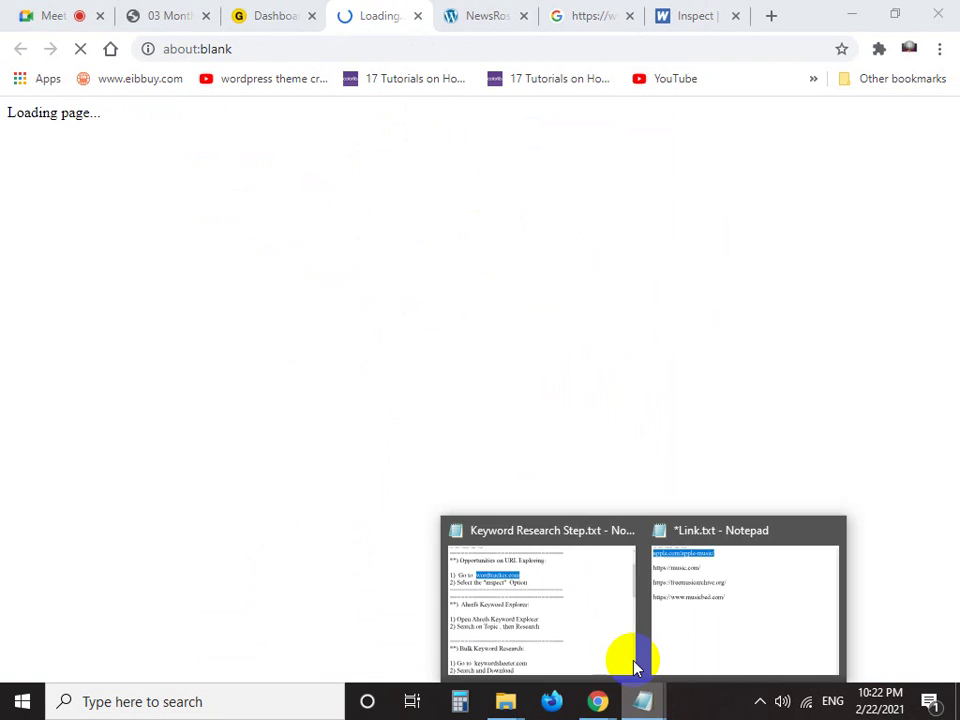
click(604, 619)
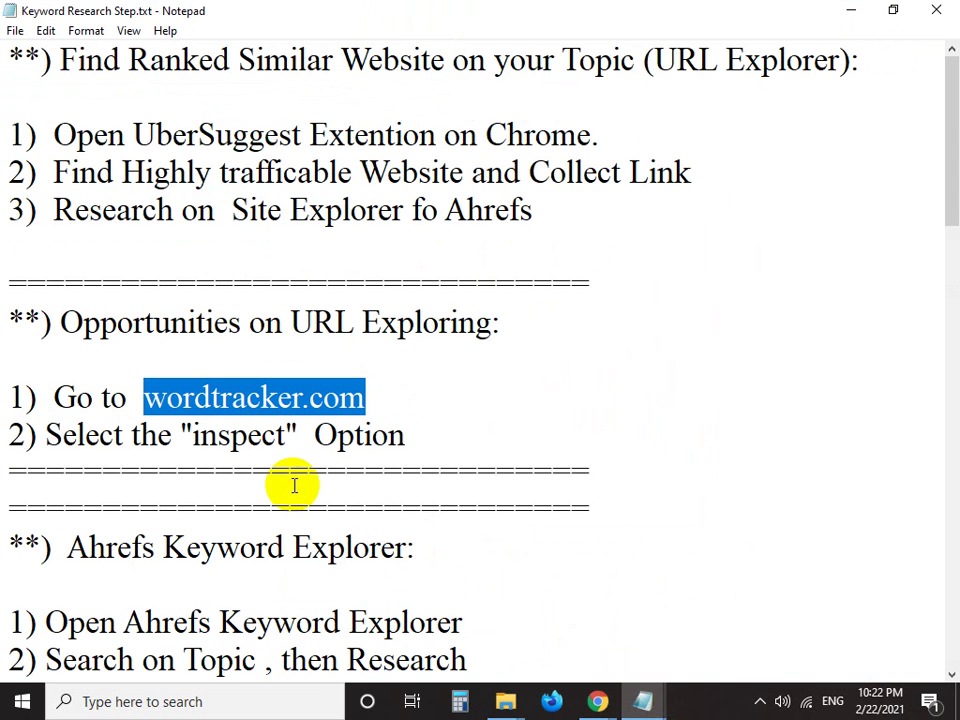
key(Print)
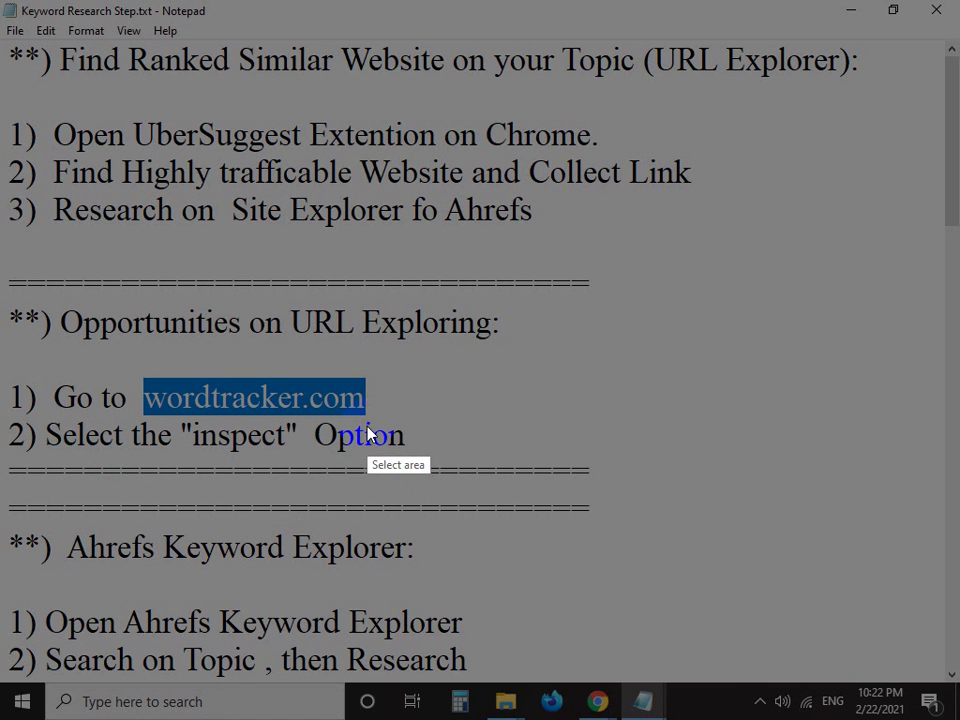
drag(422, 460, 598, 533)
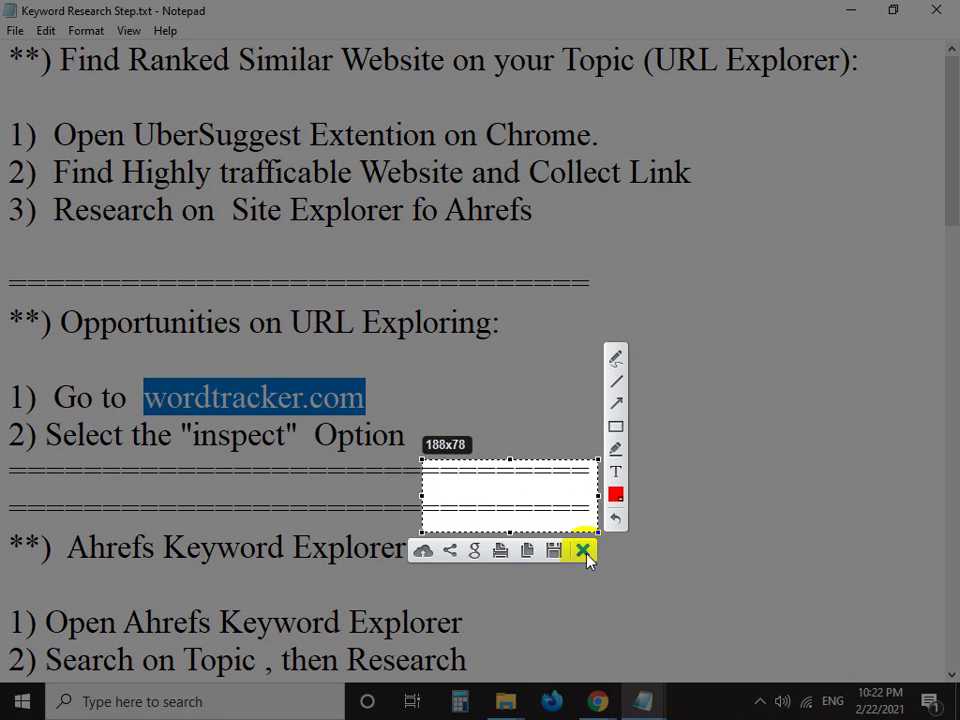
click(583, 551)
click(546, 430)
Capture the "Opportunities on URL Exploring" notes, mark the wordtracker.com and "inspect" lines with red arrows, and discard the capture
key(Print)
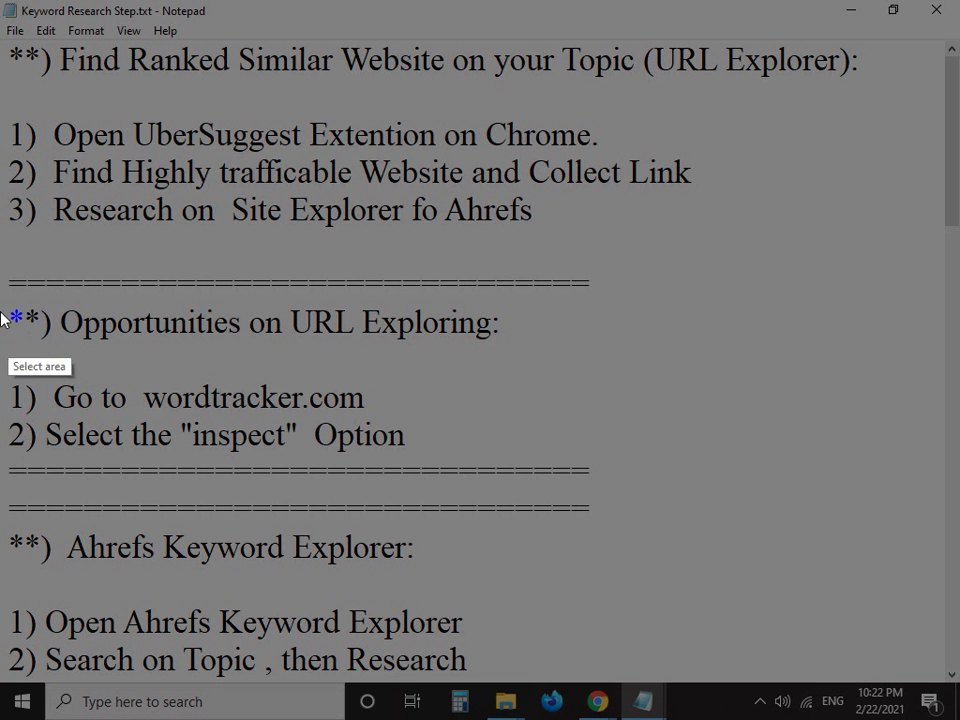
drag(2, 277, 798, 490)
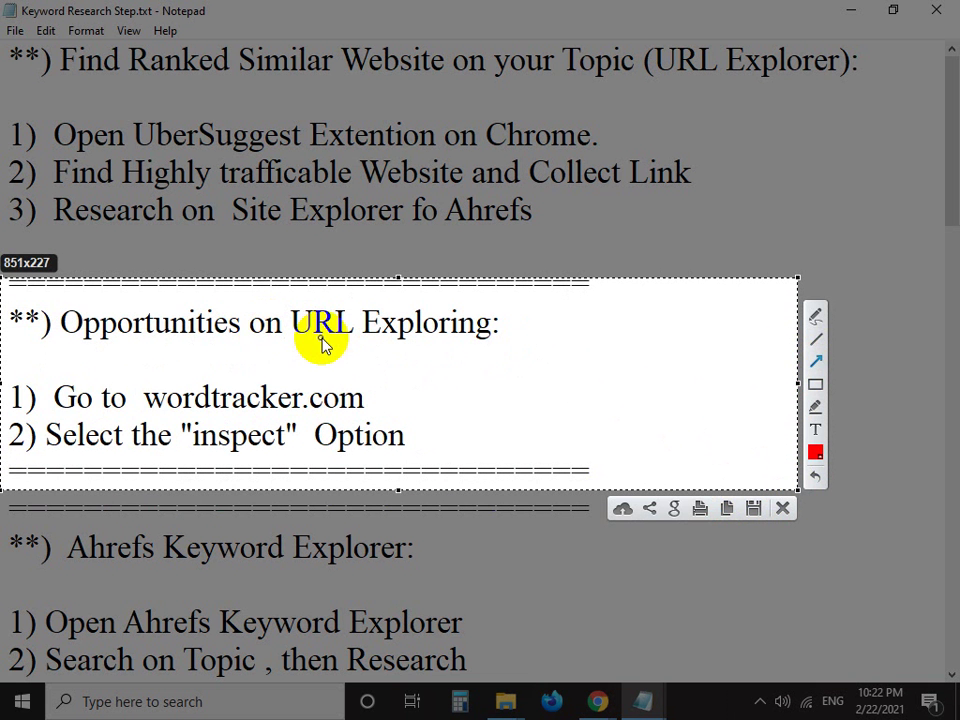
drag(690, 420, 470, 392)
mouse_move(480, 476)
mouse_down()
mouse_move(422, 456)
mouse_move(398, 460)
mouse_up()
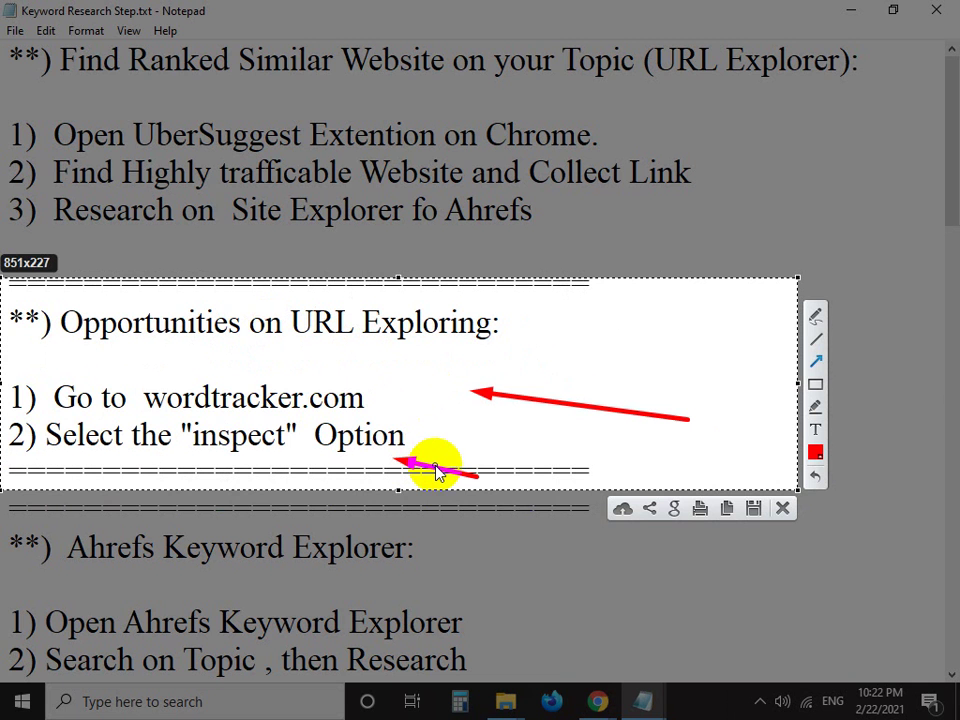
click(785, 508)
Switch back to Wordtracker in Chrome and review the keyword opportunities not on the apple.com/apple-music/ page
mouse_move(597, 703)
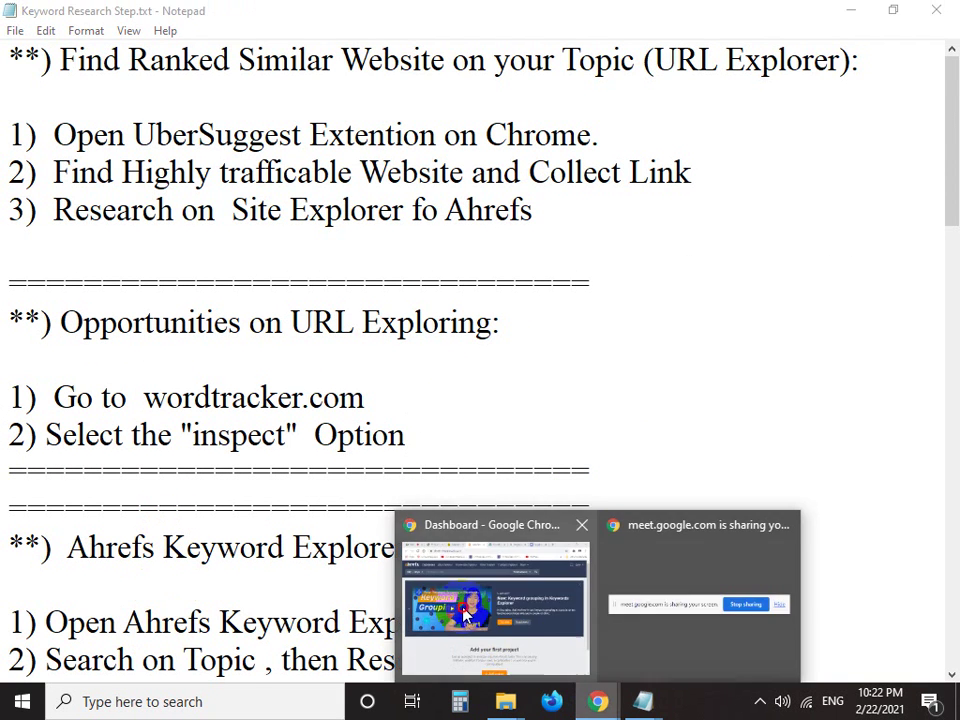
click(465, 615)
click(680, 14)
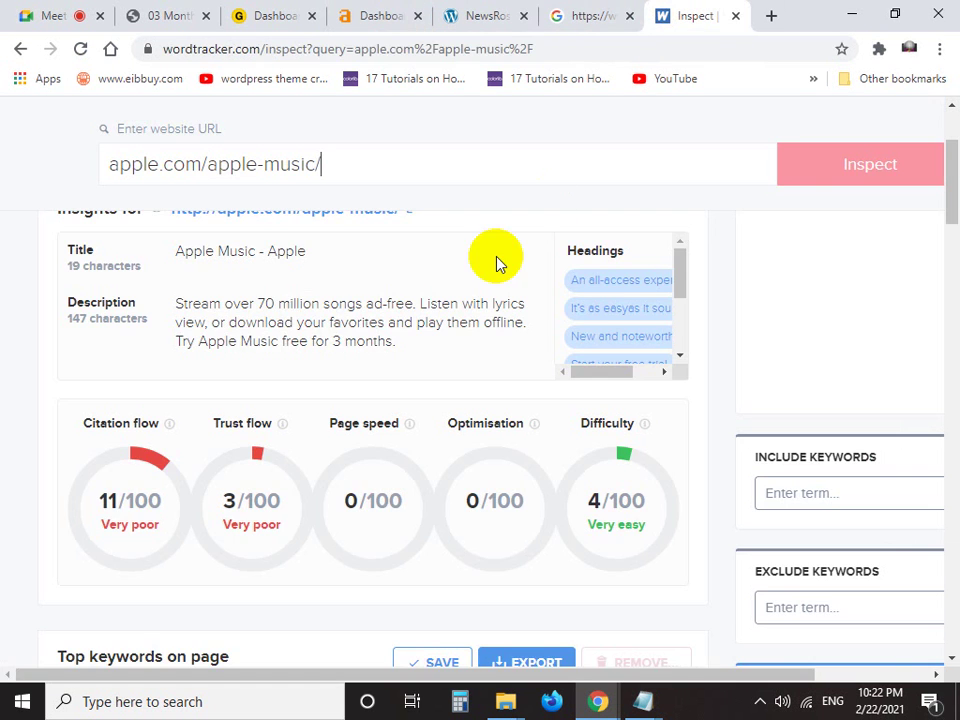
scroll(497, 261, down, 10)
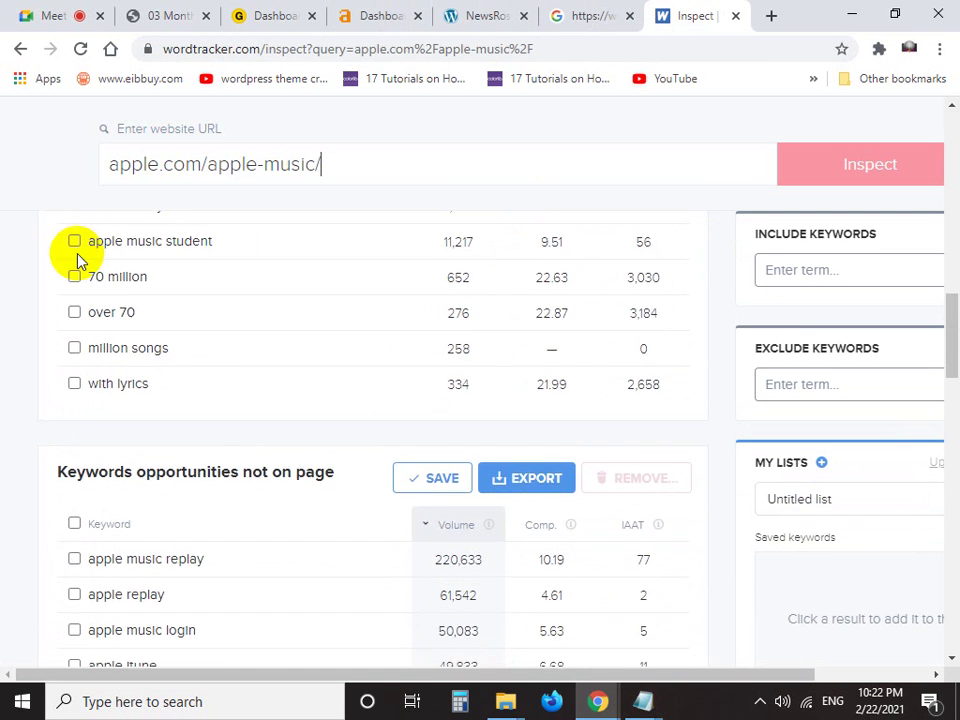
scroll(80, 259, down, 3)
scroll(43, 264, down, 2)
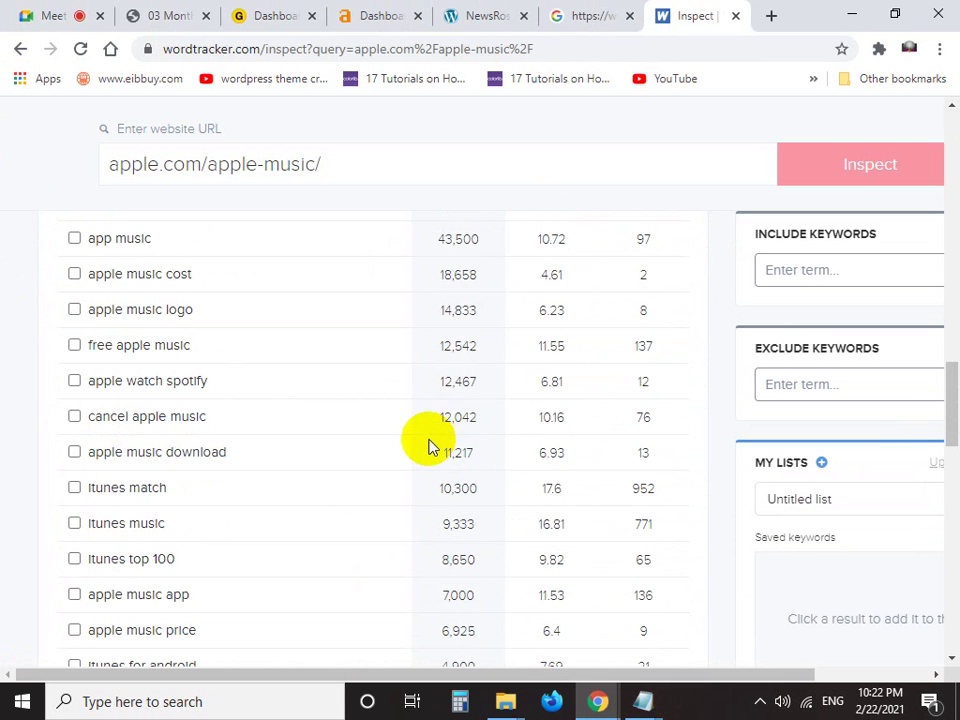
Review the Wordtracker keyword opportunities not on the page, comparing volume, competition and IAAT down to "music streaming app"
scroll(478, 458, up, 3)
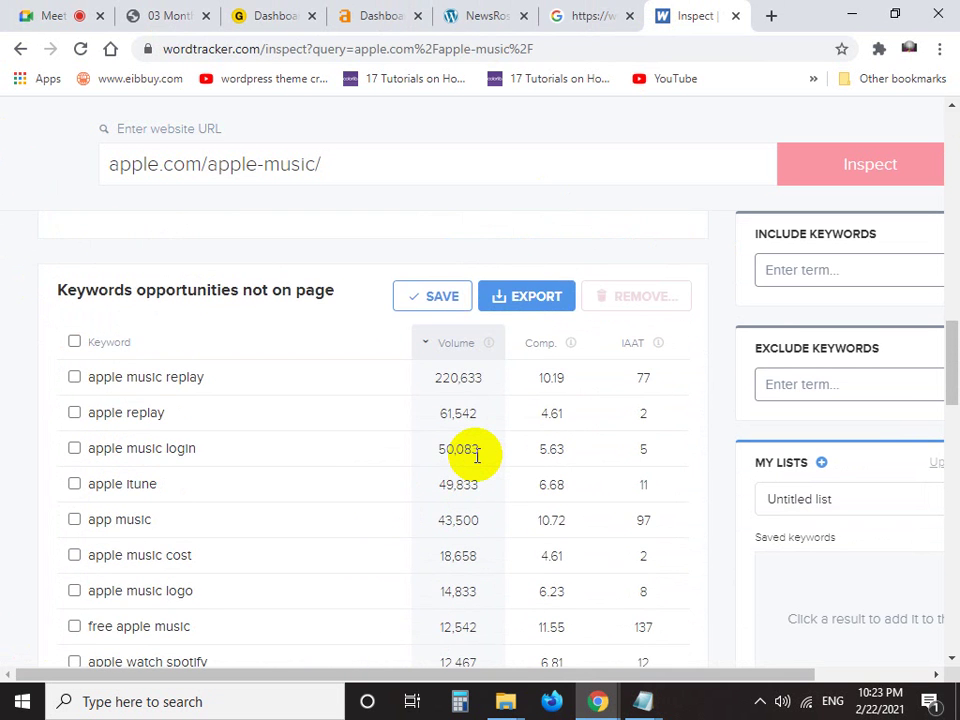
scroll(477, 456, down, 2)
scroll(477, 458, down, 3)
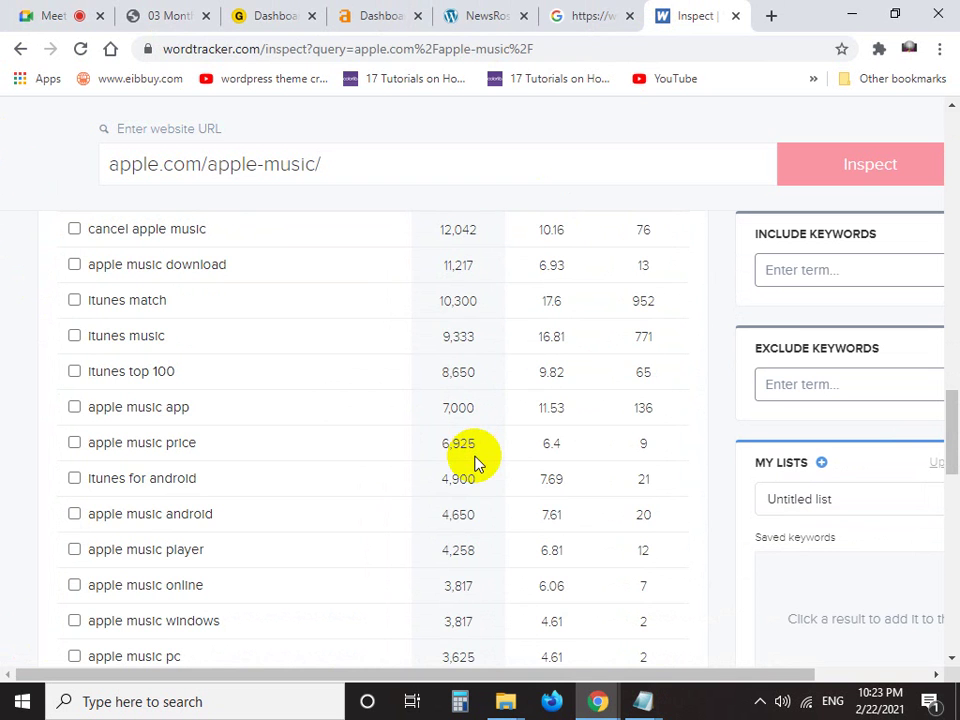
scroll(474, 460, down, 1)
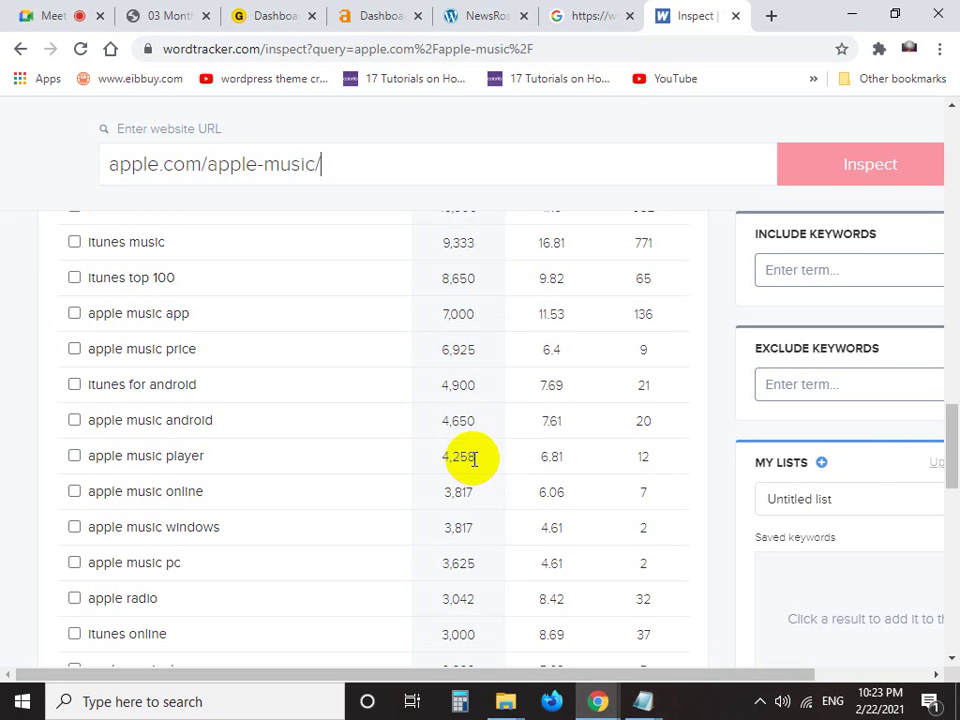
scroll(474, 458, down, 1)
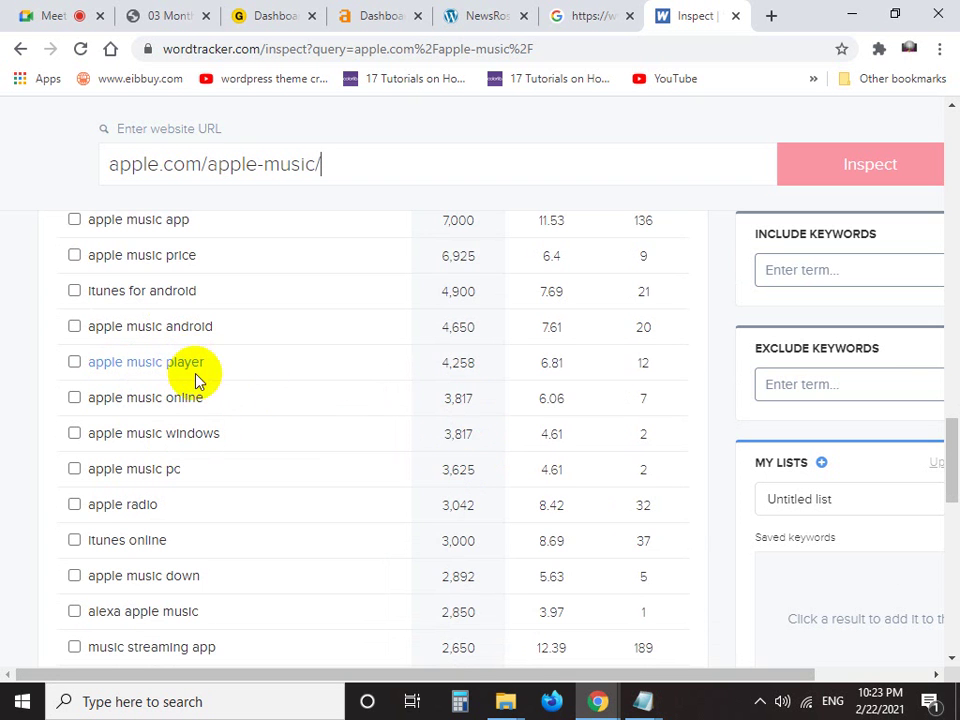
scroll(188, 437, down, 2)
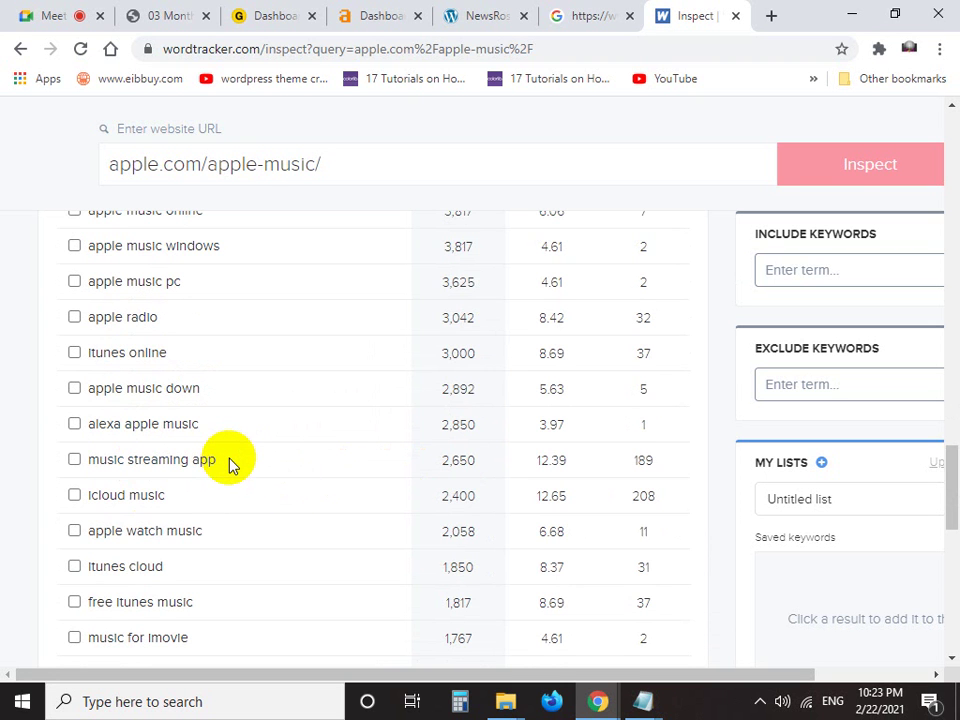
drag(229, 465, 96, 460)
click(208, 477)
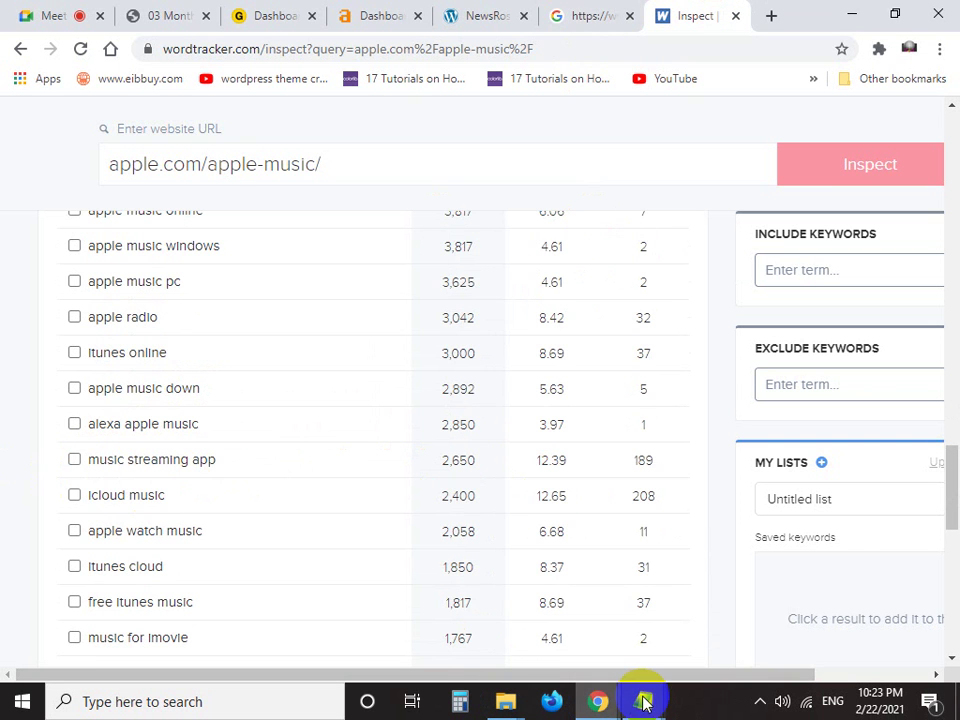
Copy apple.com/apple-music/ from Link.txt in Notepad and enter it as the target URL on the Ahrefs dashboard in Chrome
click(370, 15)
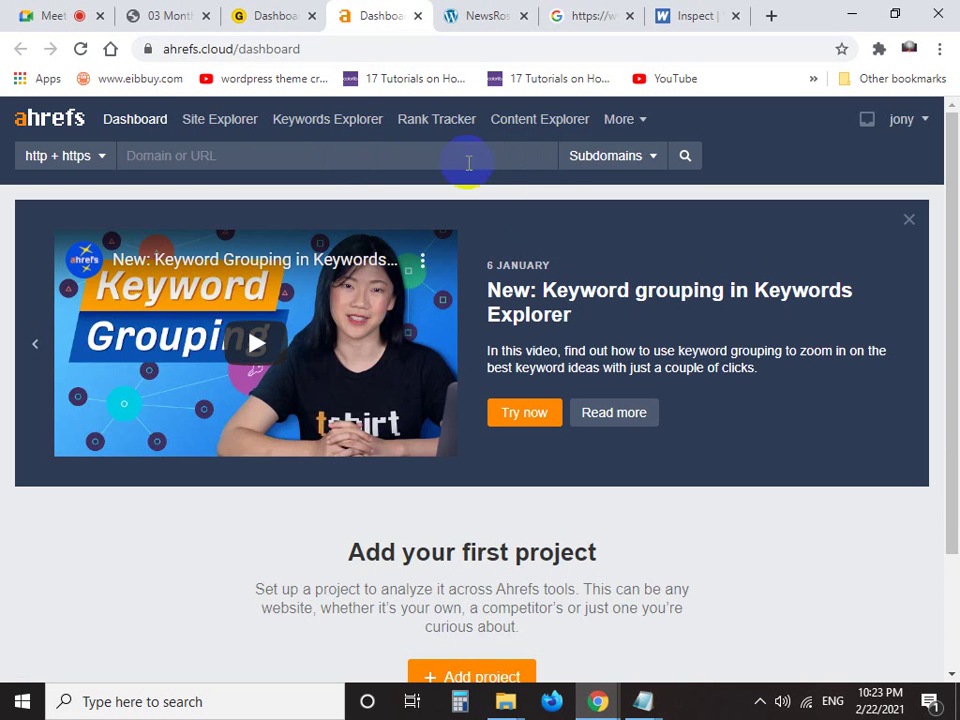
click(690, 640)
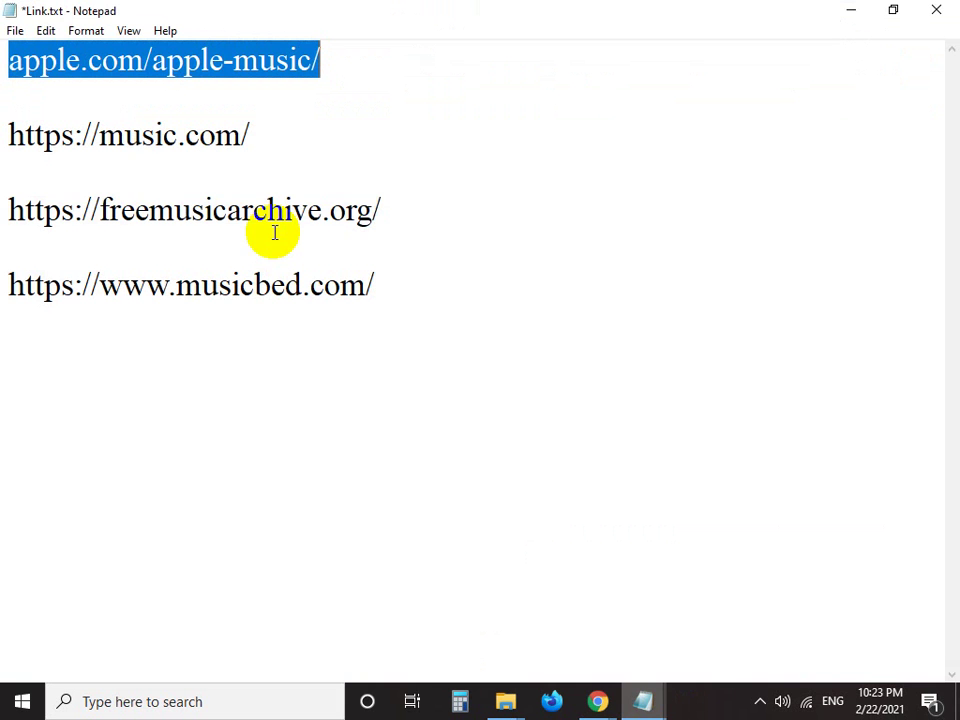
right_click(40, 60)
click(103, 116)
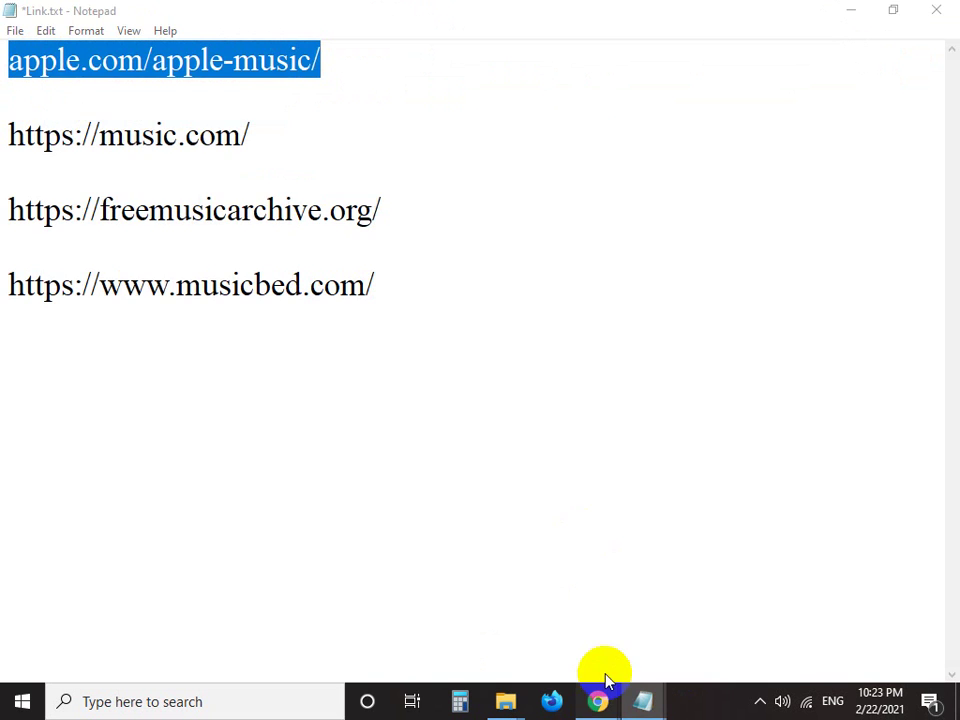
click(598, 698)
click(209, 152)
text(apple.com/apple-music/)
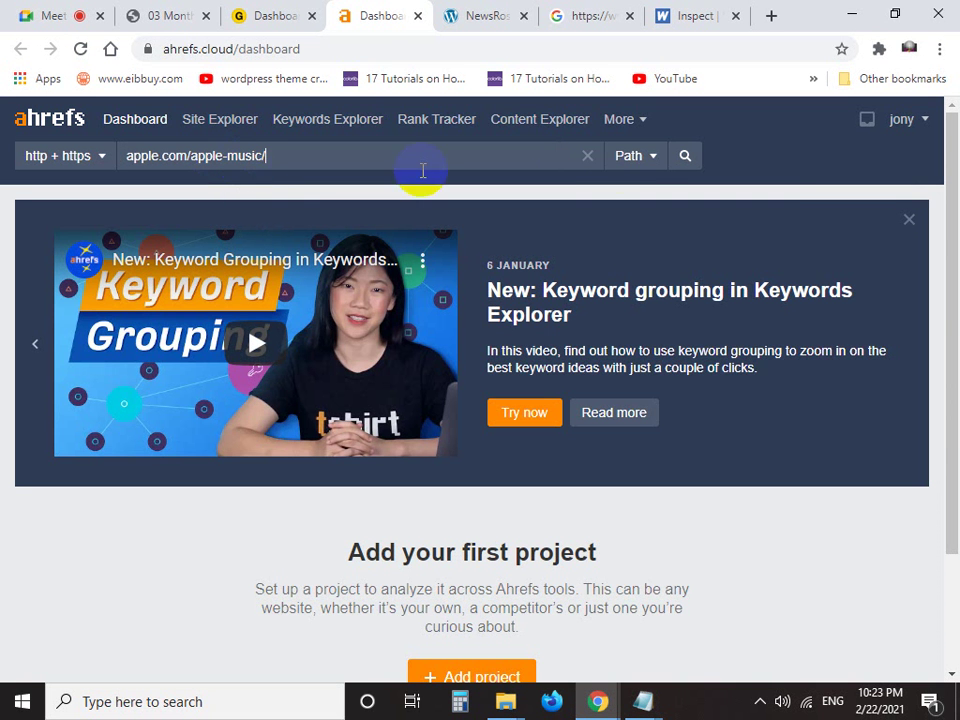
Search the target with the Subdomains scope and open its Organic keywords report in Site Explorer
click(645, 158)
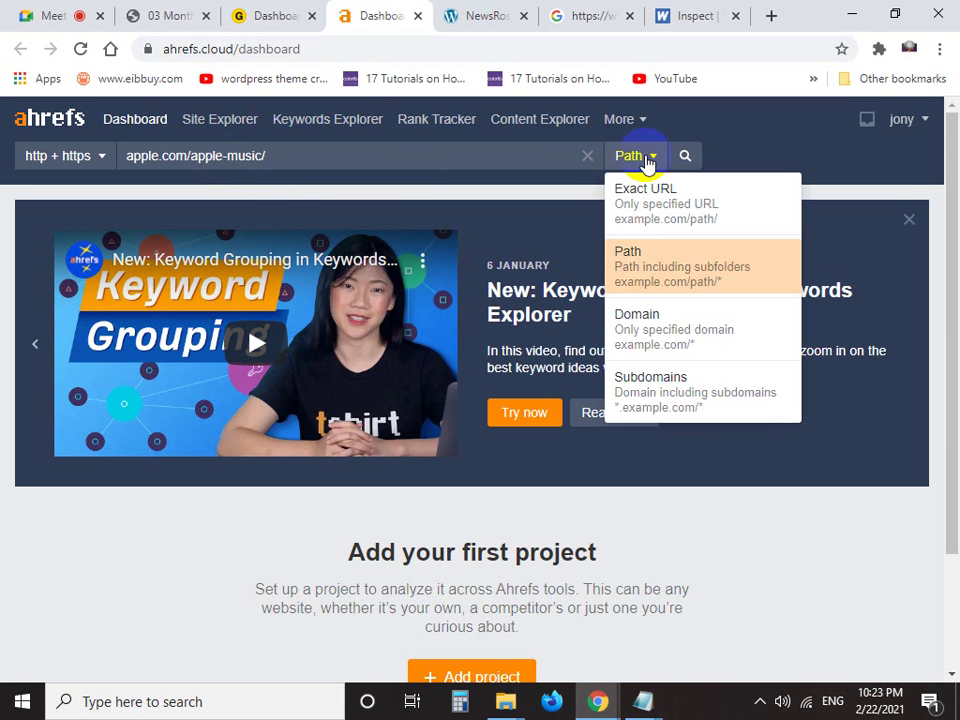
click(700, 394)
click(685, 160)
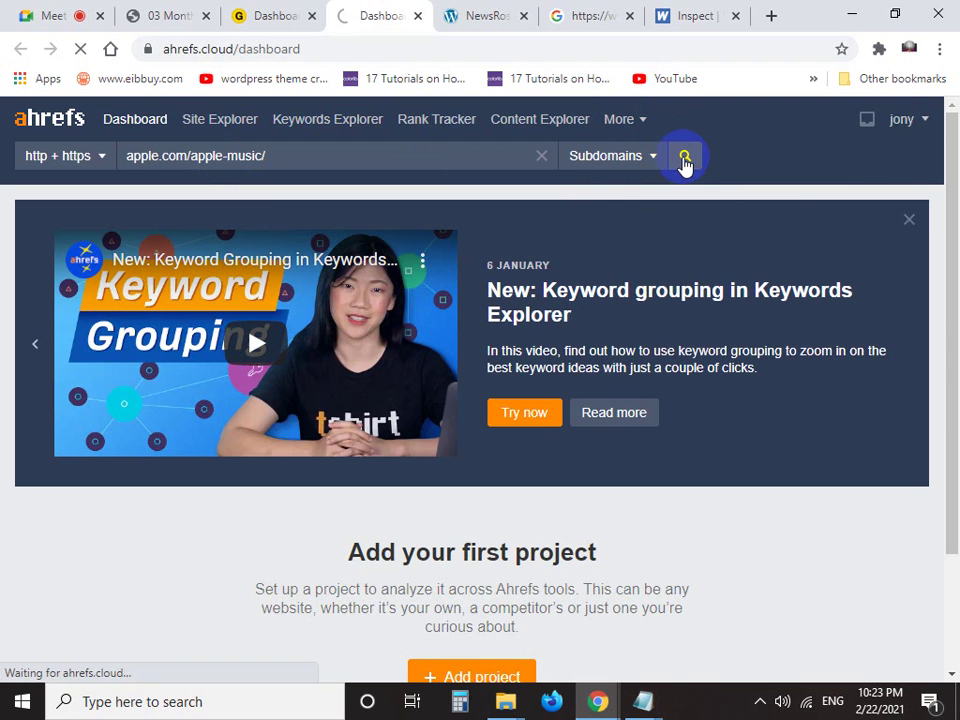
click(222, 122)
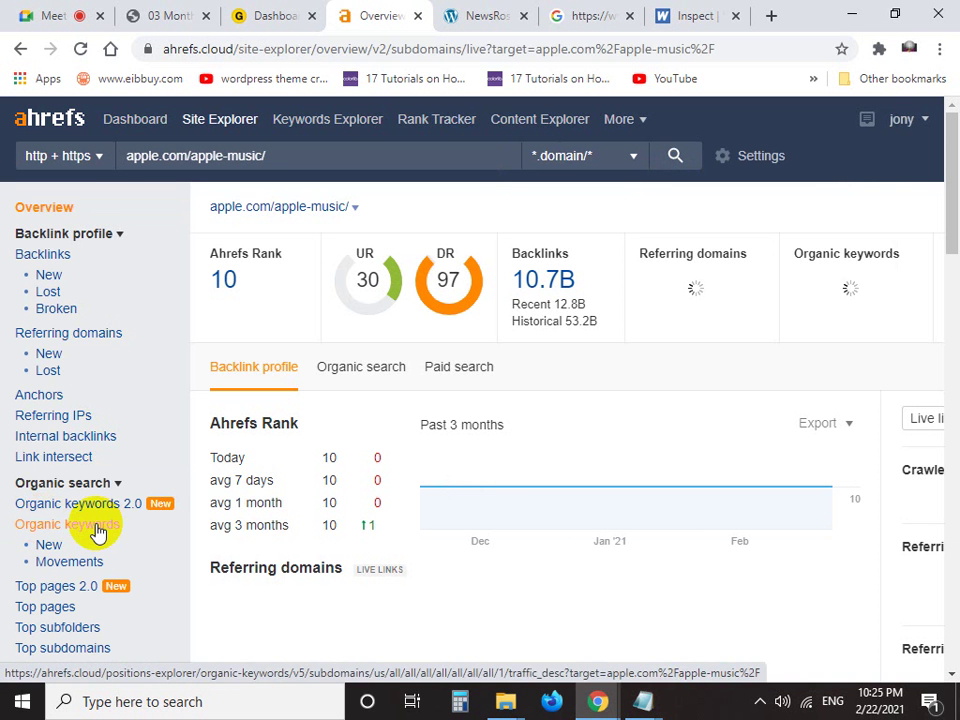
click(96, 530)
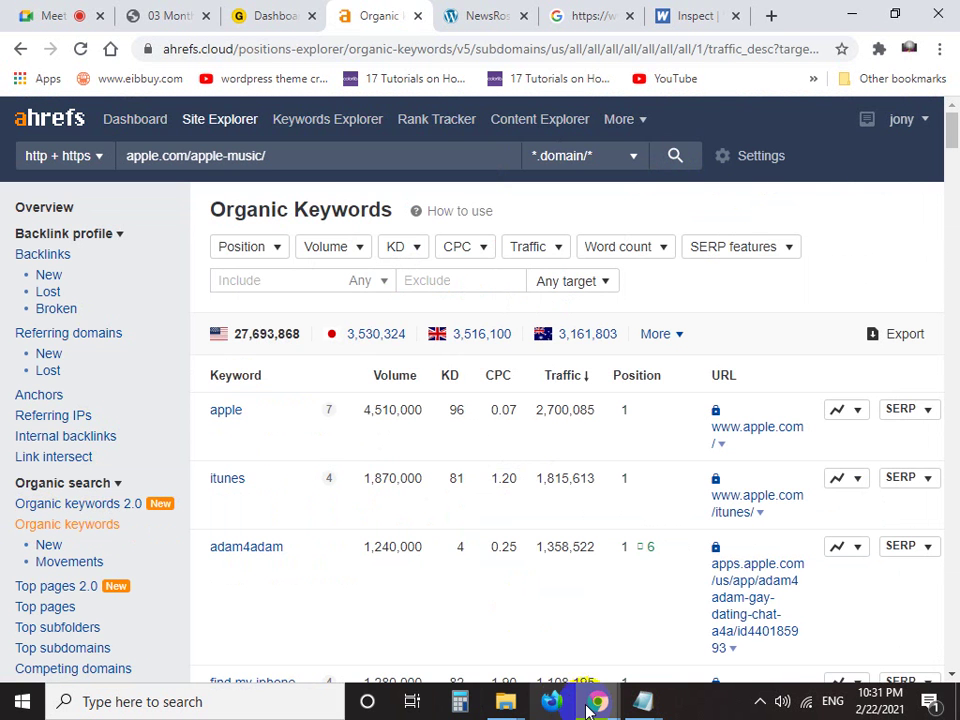
Capture the "Find Ranked Similar Website" notes in Keyword Research Step.txt, mark its three numbered lines with red arrows, and discard the capture
mouse_move(588, 708)
mouse_move(643, 697)
click(581, 632)
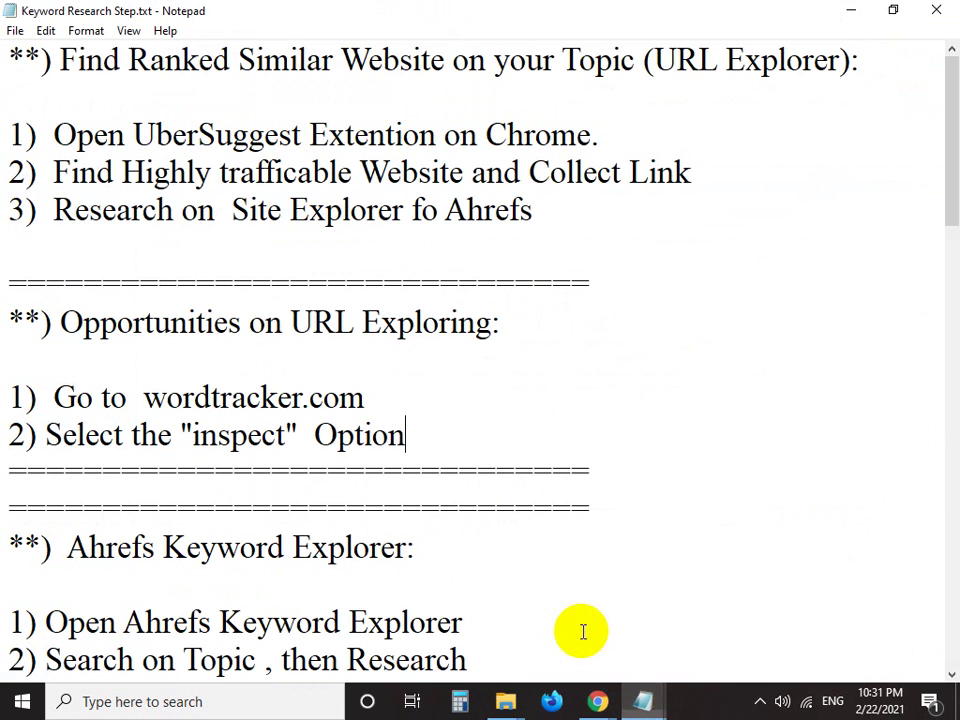
key(Print)
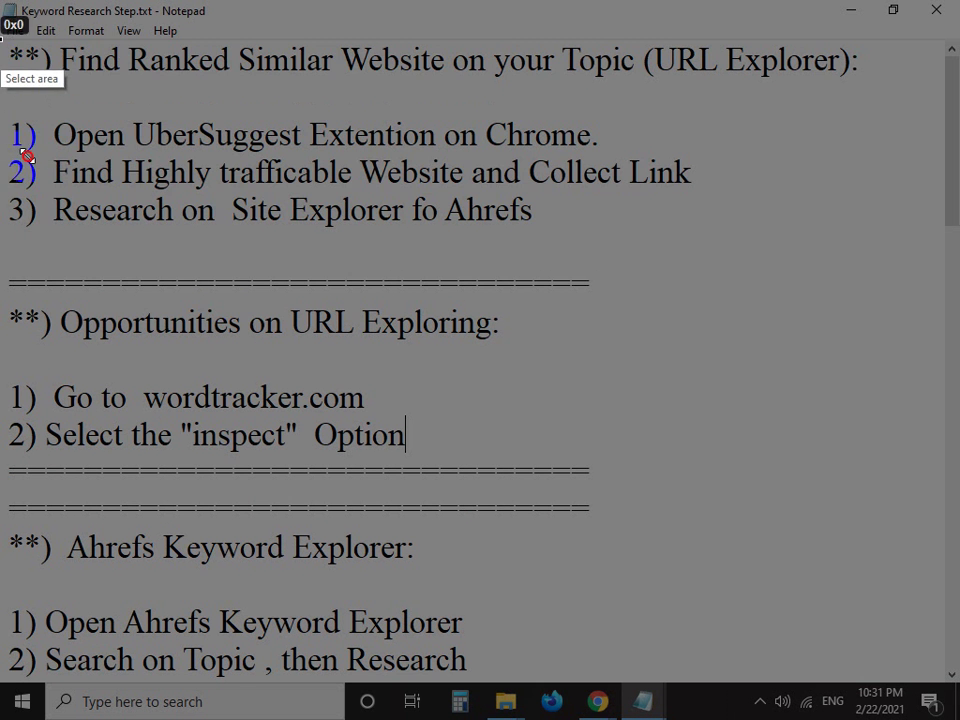
drag(1, 40, 671, 268)
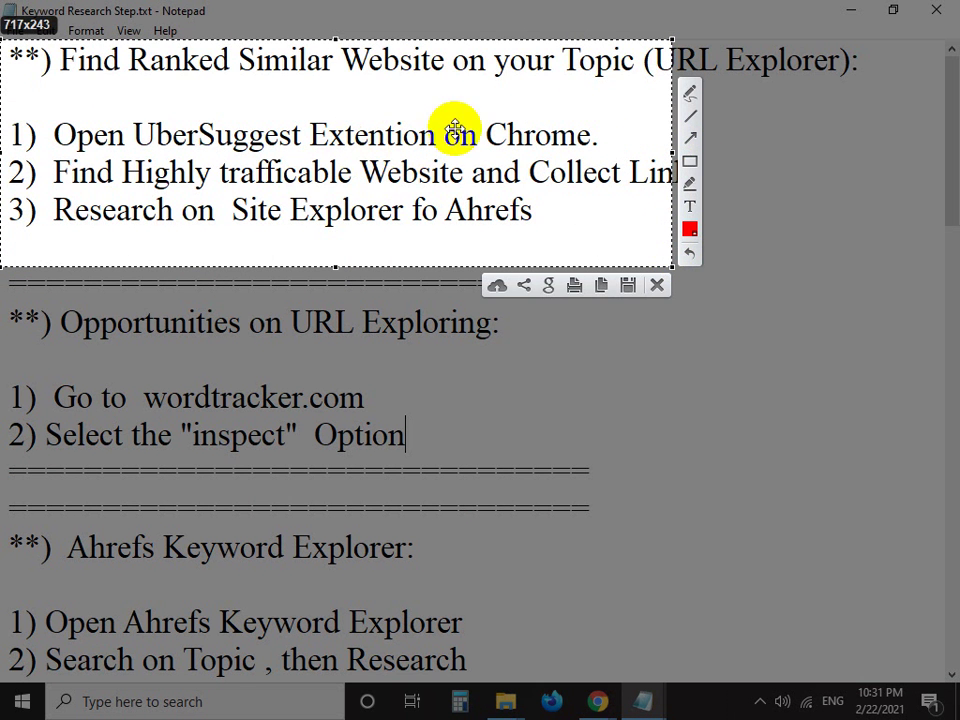
click(687, 145)
drag(572, 102, 527, 124)
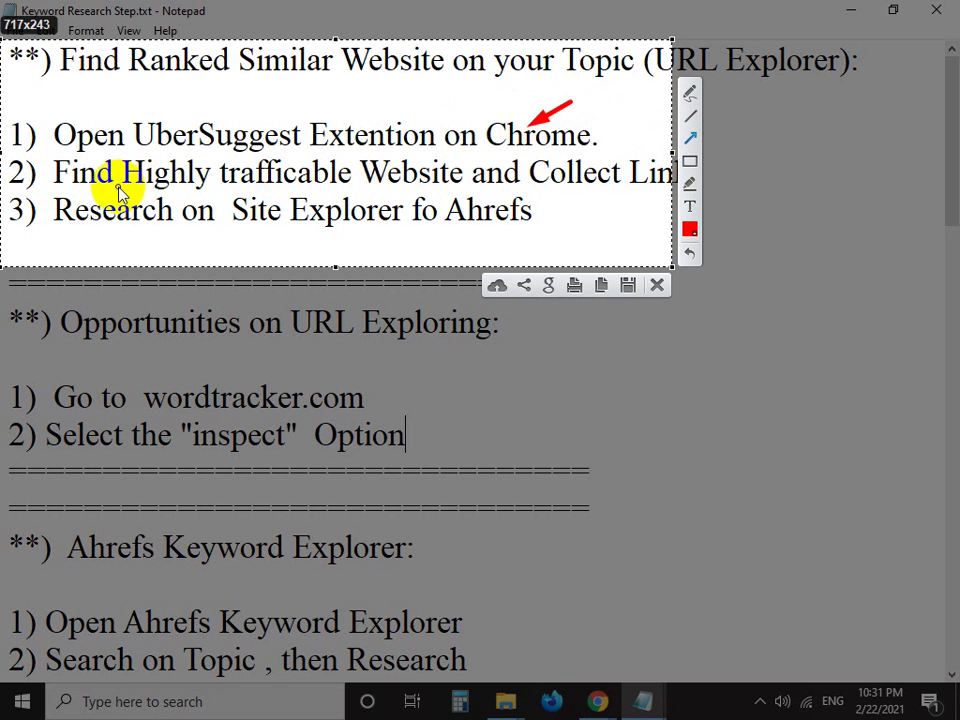
drag(120, 185, 265, 175)
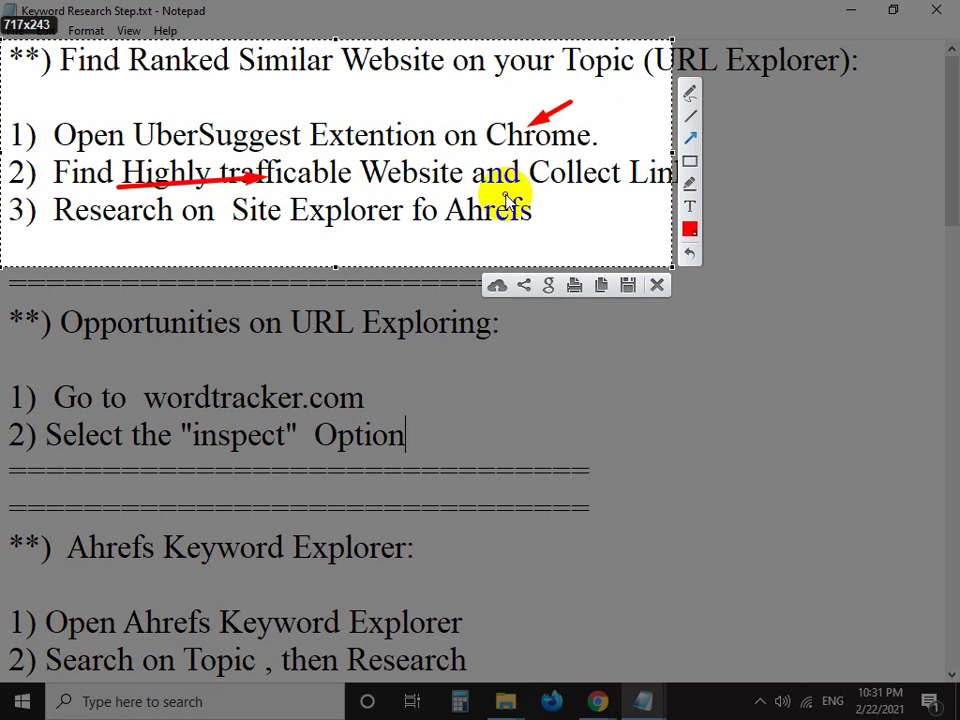
drag(225, 260, 288, 228)
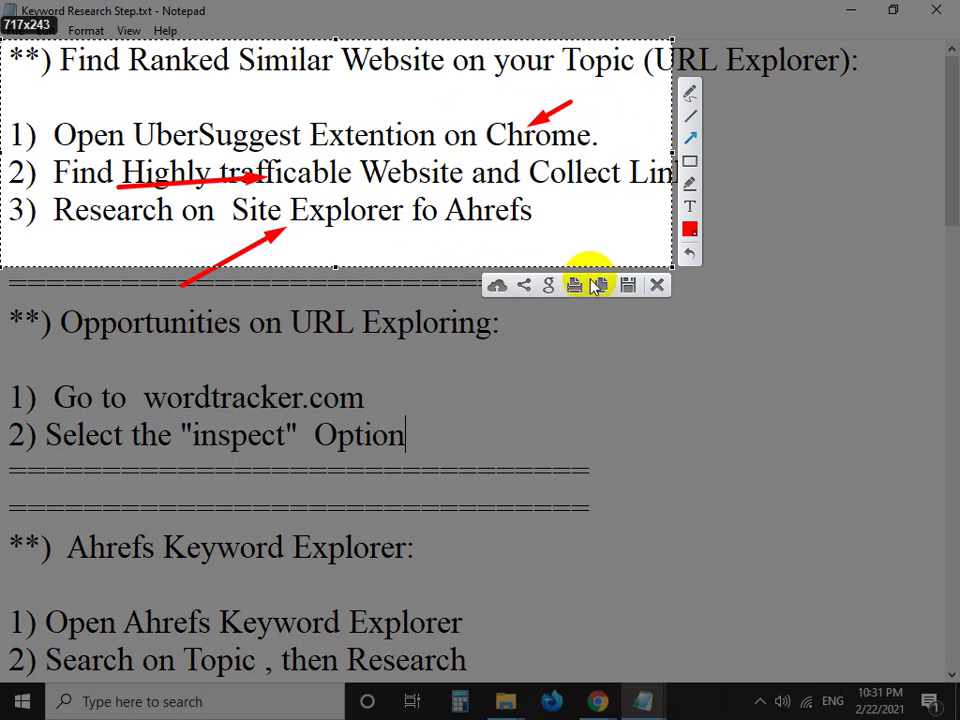
click(657, 287)
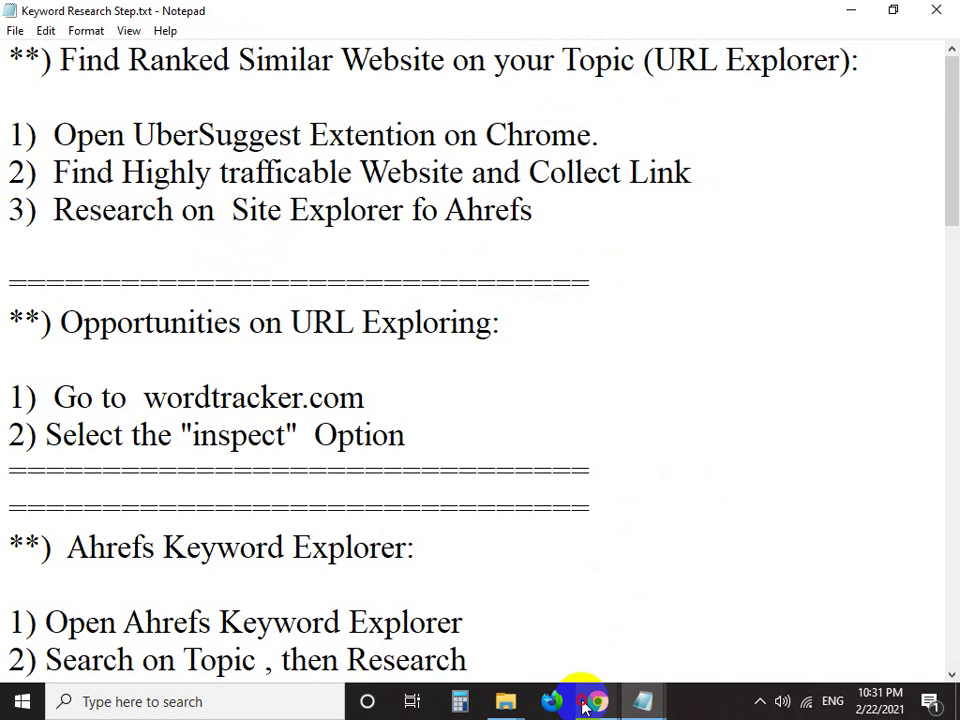
Switch back to the Organic Keywords report in Chrome and examine the target and include-match filter options
mouse_move(590, 698)
click(536, 628)
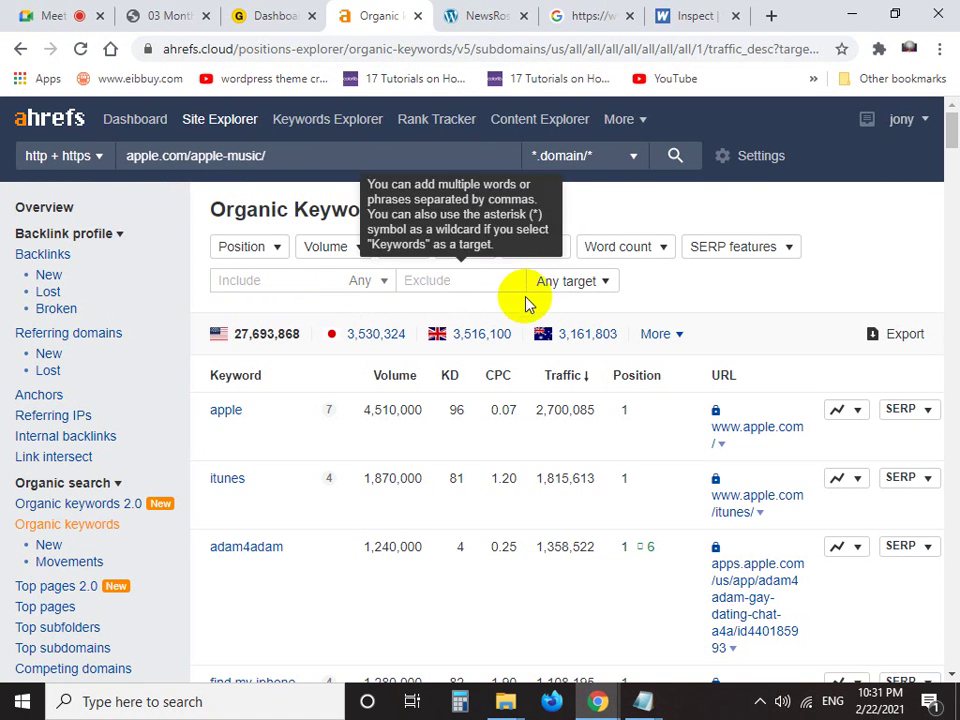
click(574, 284)
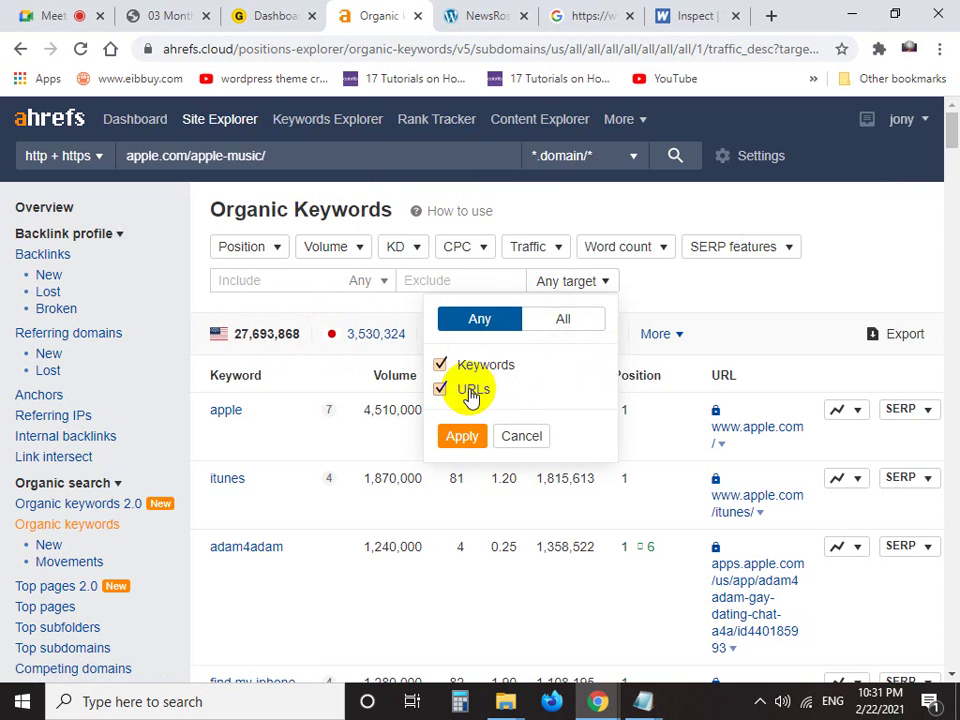
click(321, 280)
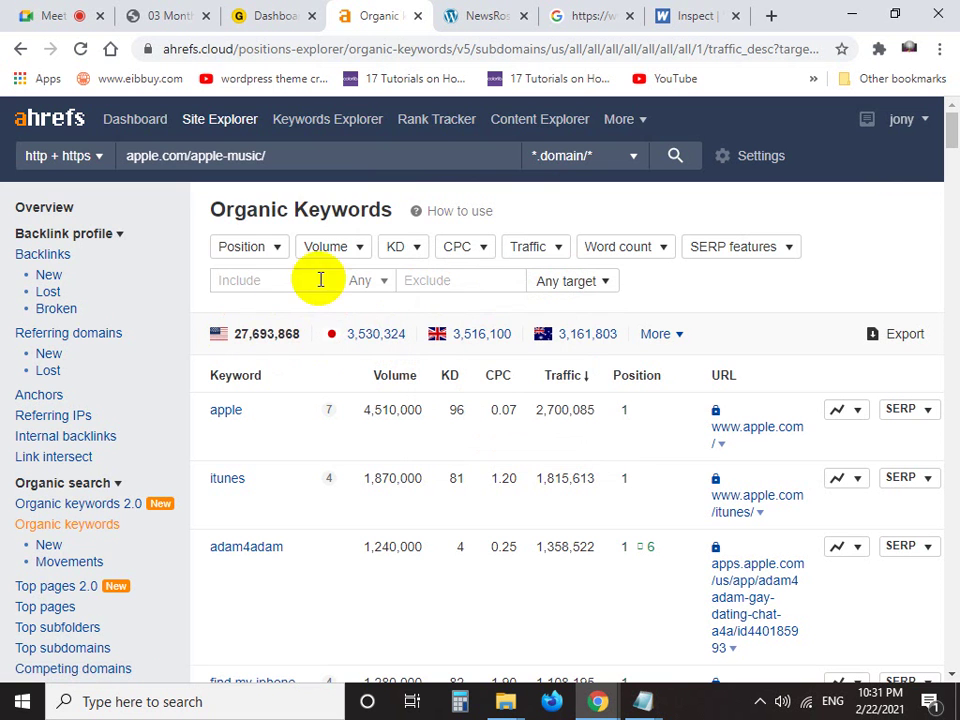
click(358, 283)
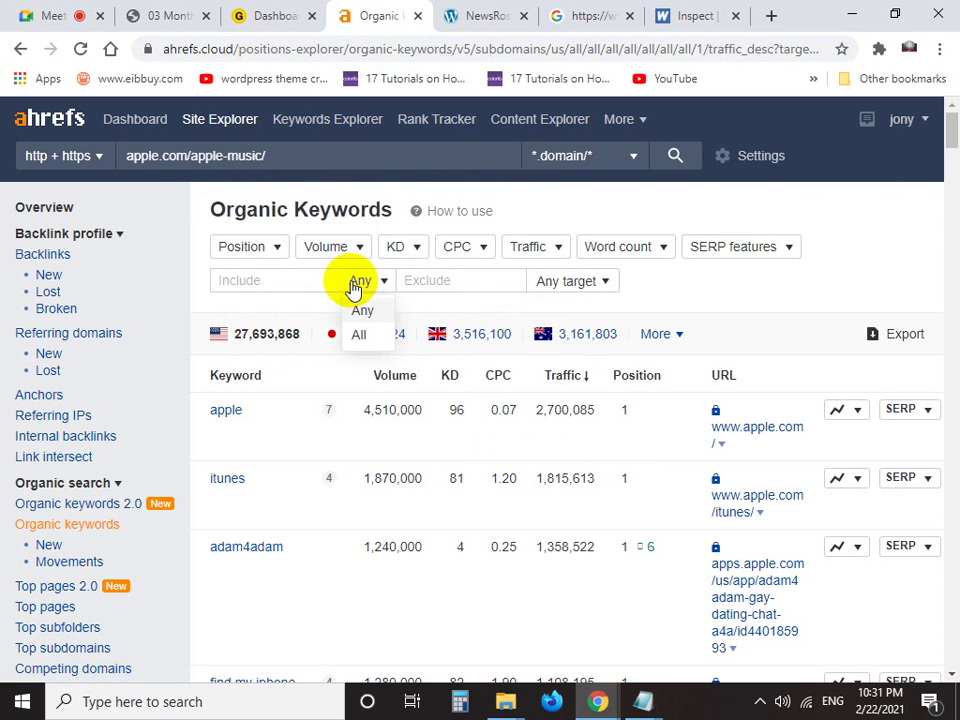
click(296, 284)
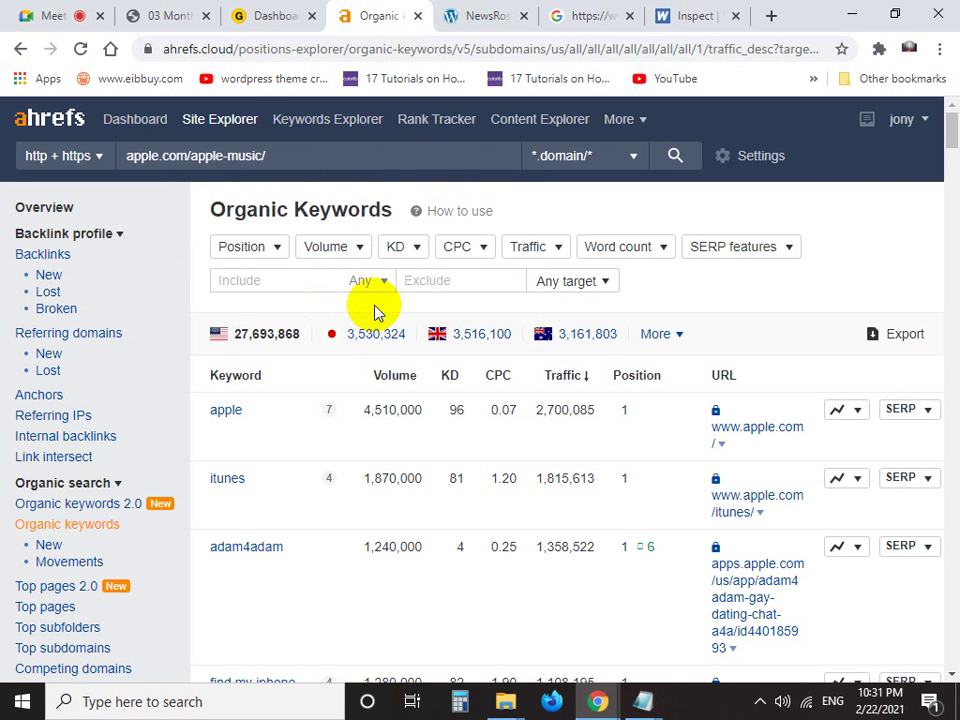
scroll(375, 318, down, 1)
scroll(379, 321, up, 1)
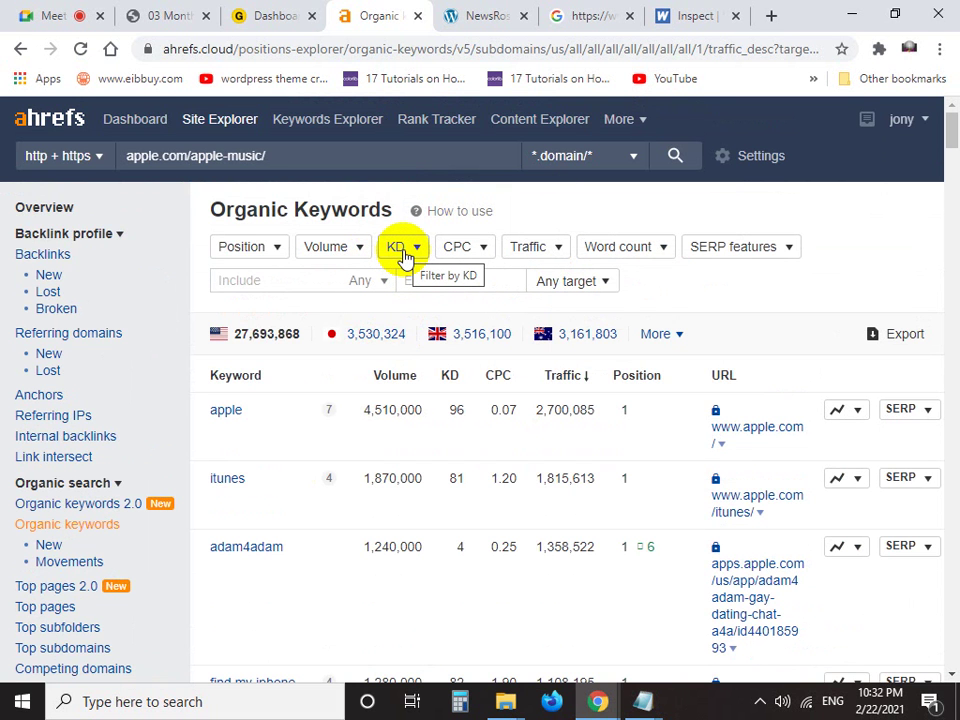
Capture the top of the organic keywords table, point a red arrow at the KD score of "apple", and discard the capture
key(Print)
drag(156, 353, 958, 550)
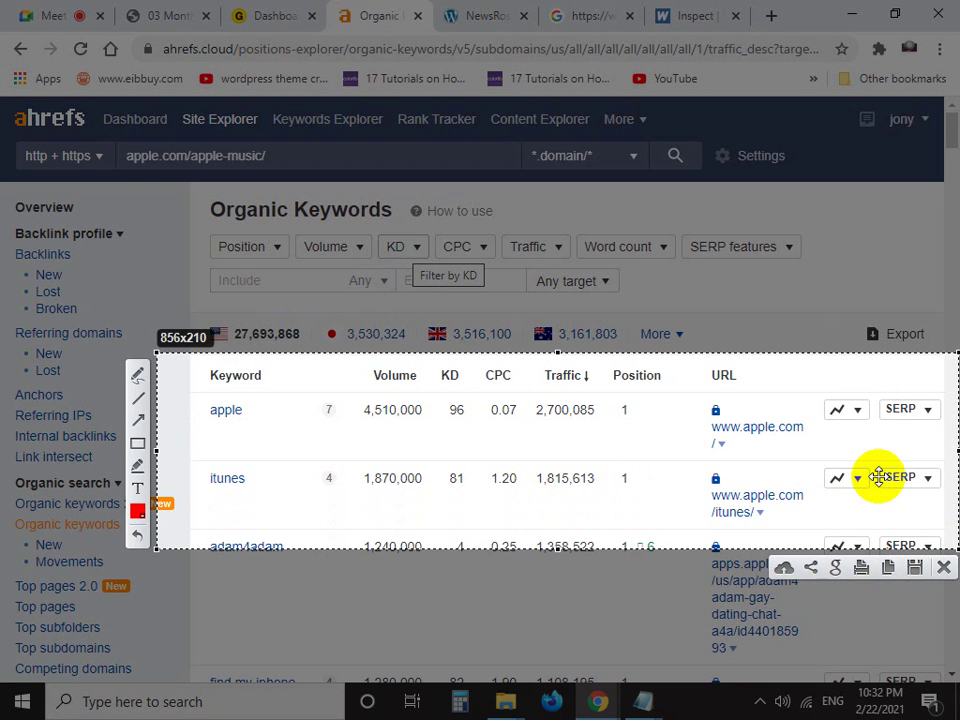
click(137, 423)
mouse_move(438, 650)
mouse_down()
mouse_move(468, 484)
mouse_move(460, 428)
mouse_up()
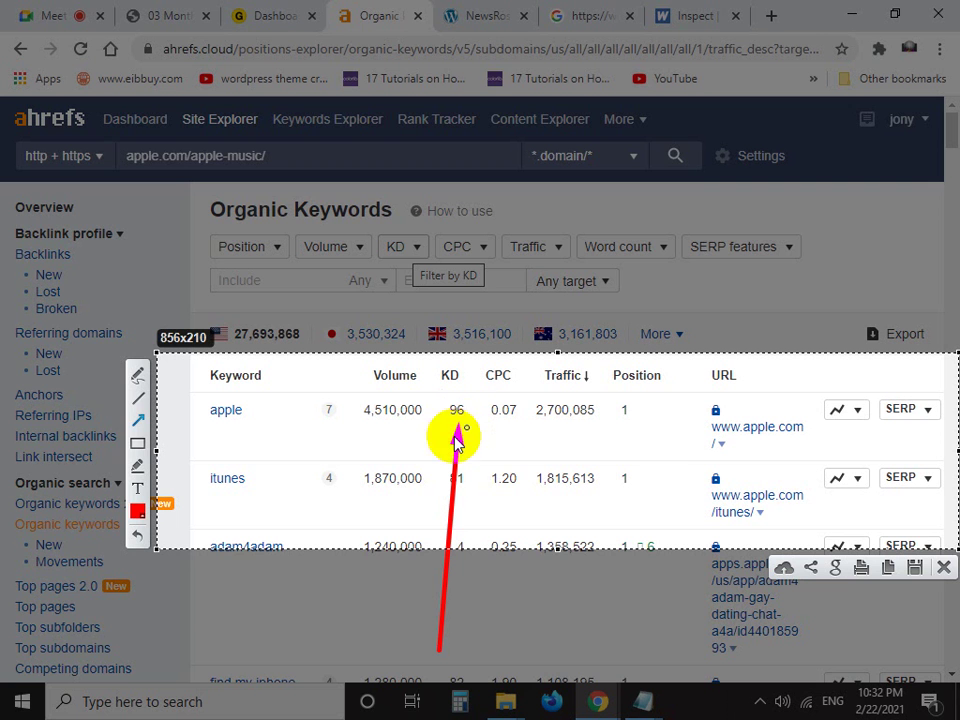
click(940, 568)
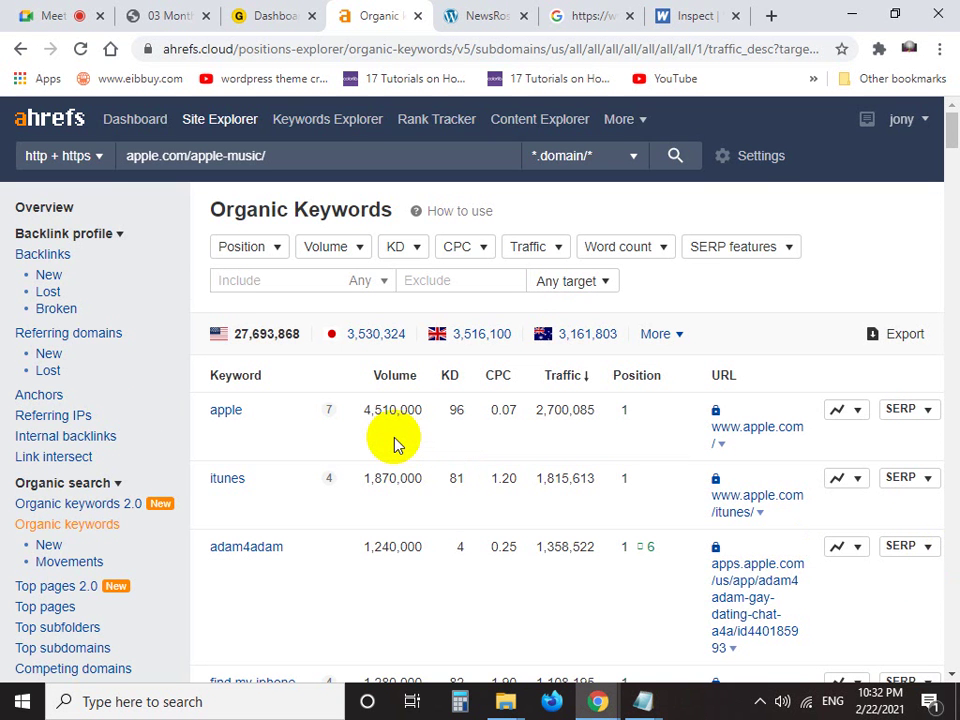
Filter the organic keywords to a keyword difficulty (KD) range of 0 to 20
scroll(392, 441, down, 2)
scroll(440, 360, up, 2)
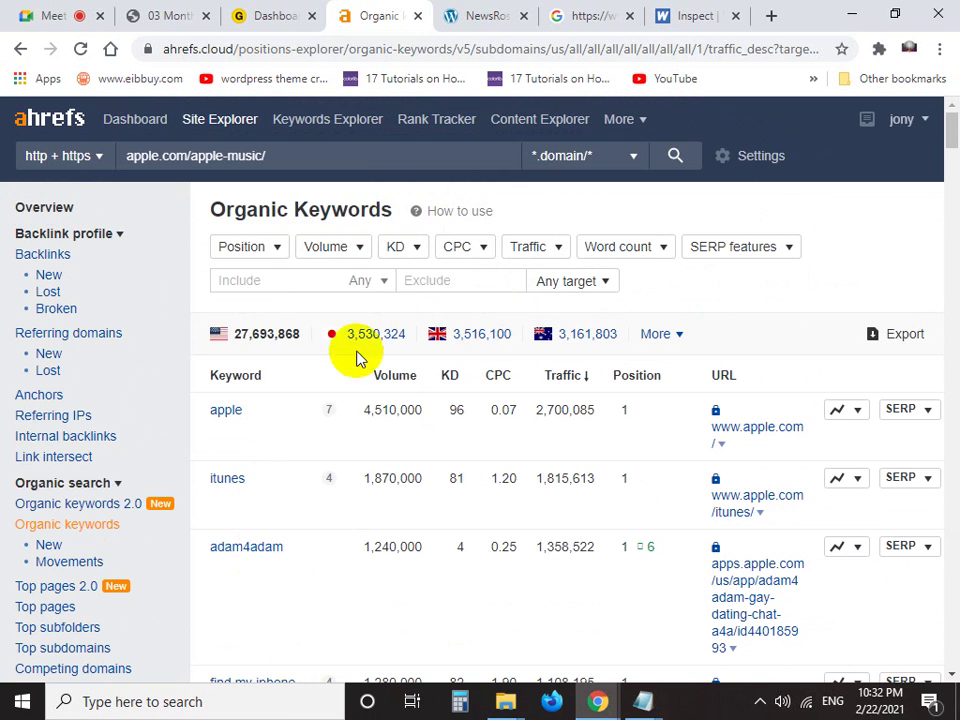
mouse_move(338, 400)
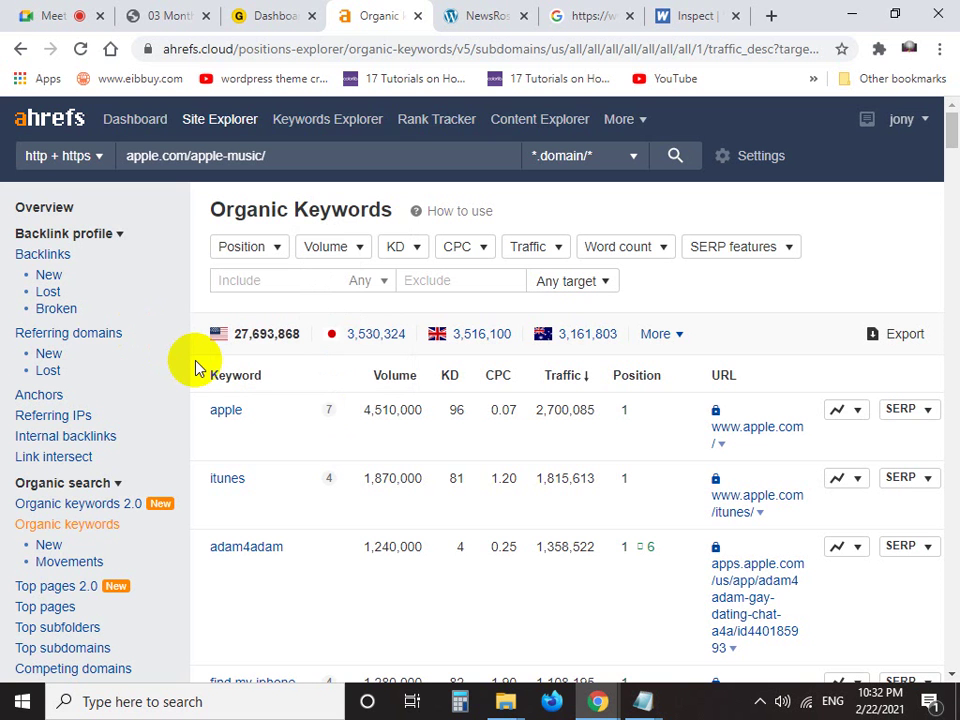
click(400, 250)
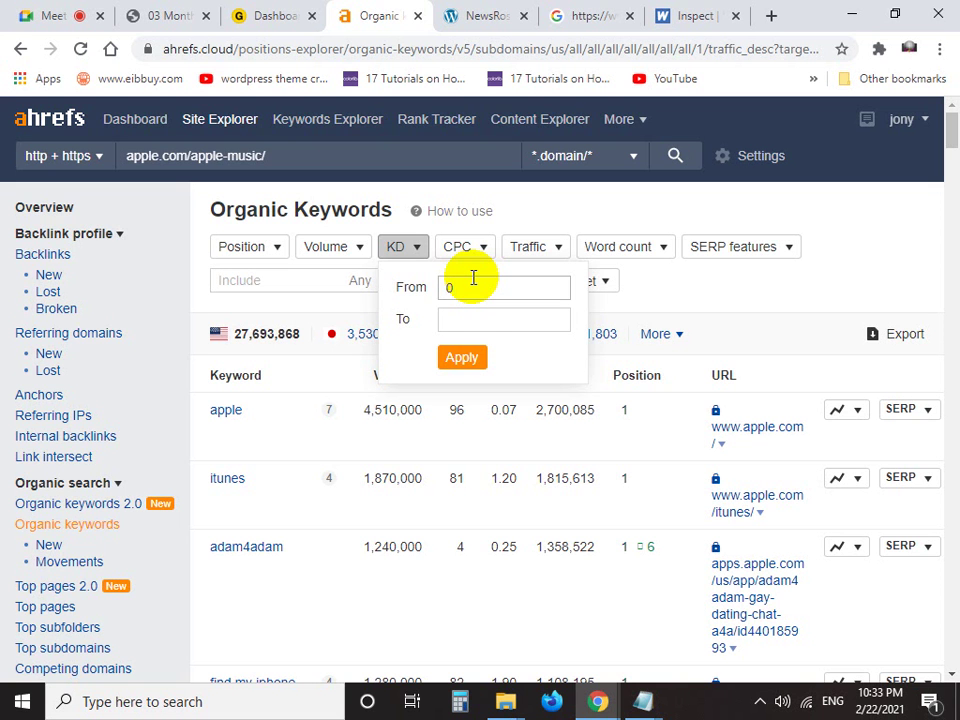
click(473, 283)
text(0)
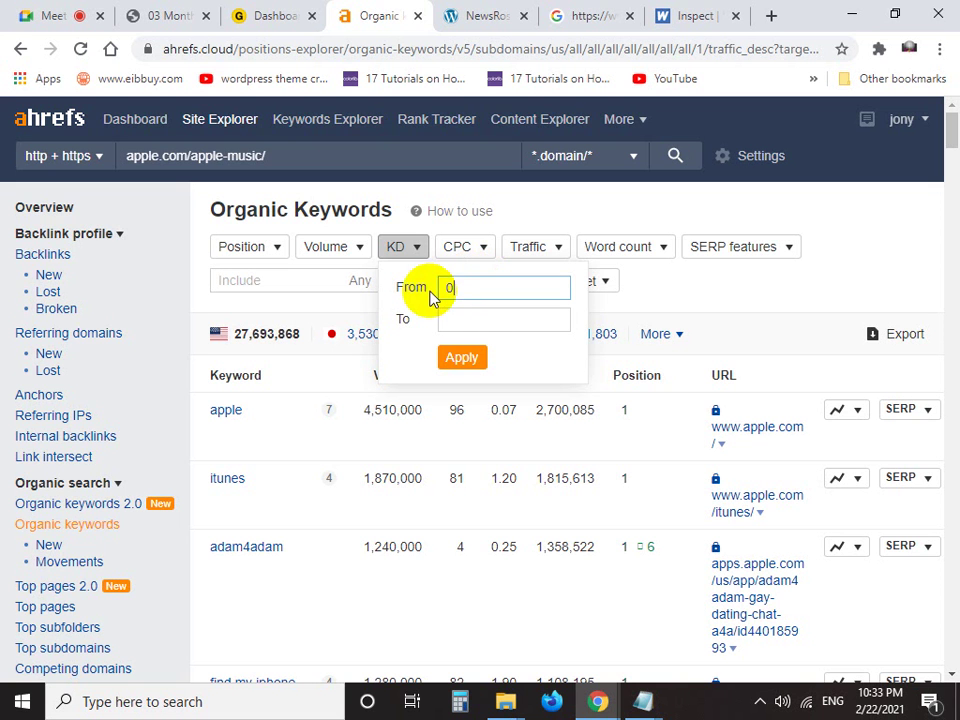
click(473, 318)
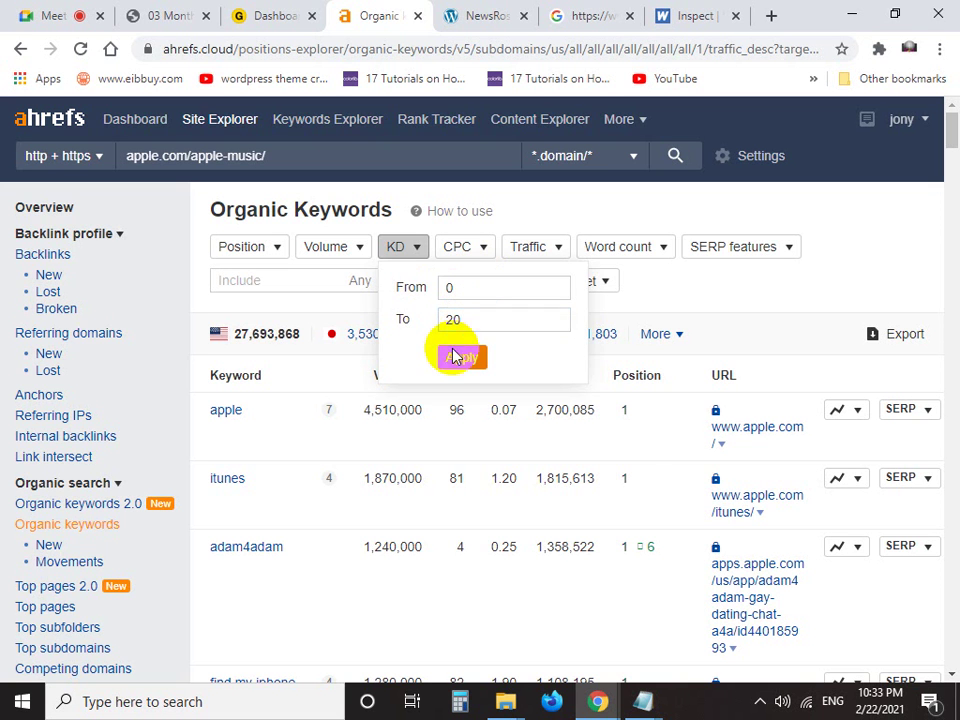
click(458, 357)
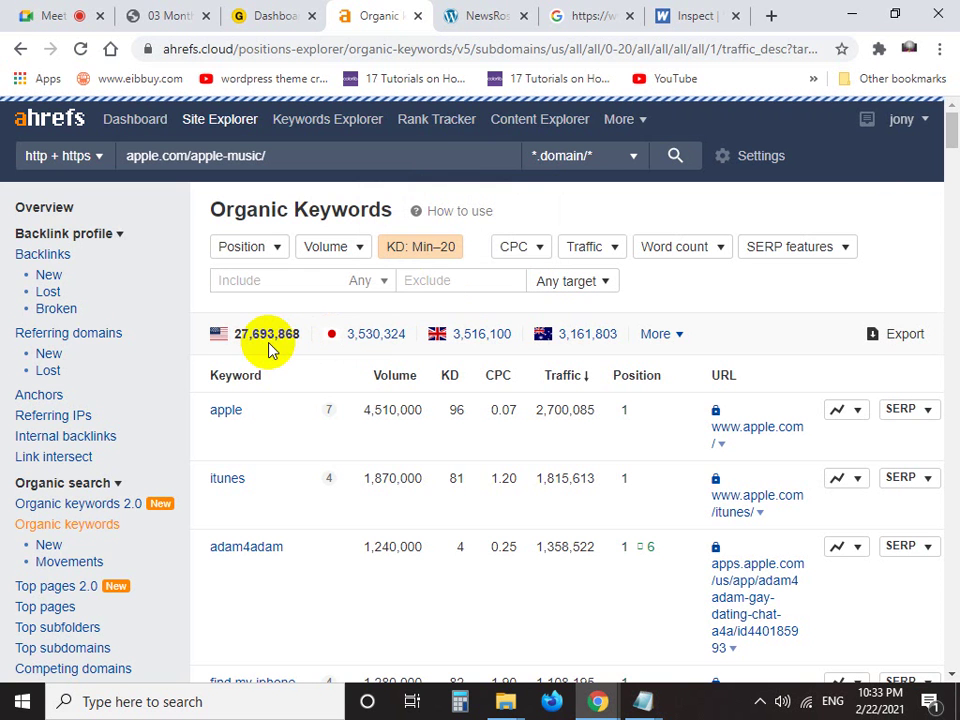
click(422, 247)
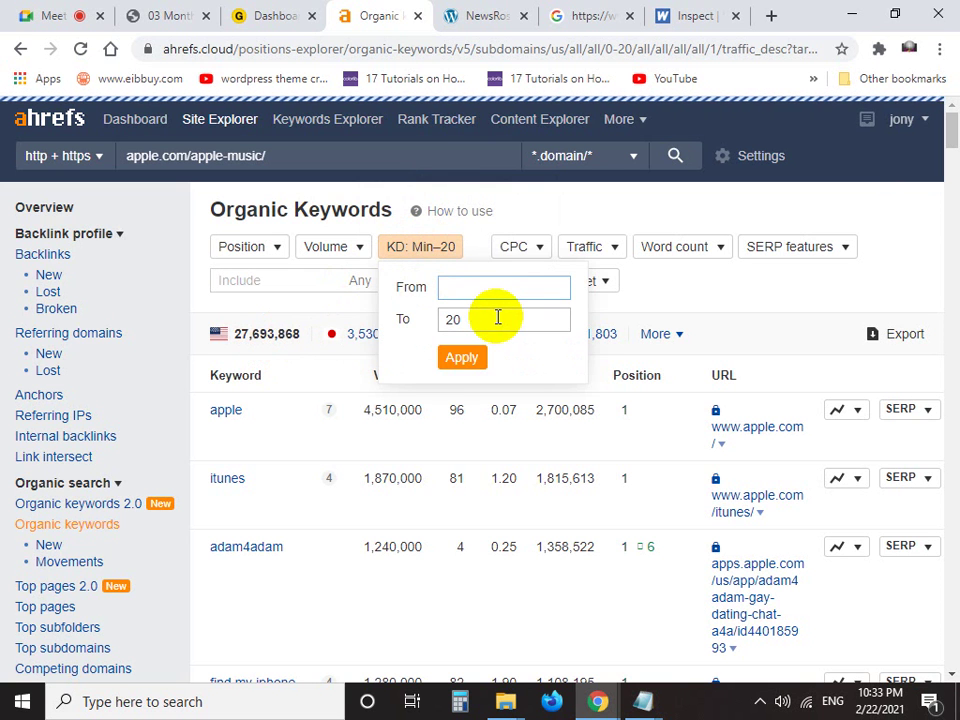
key(Return)
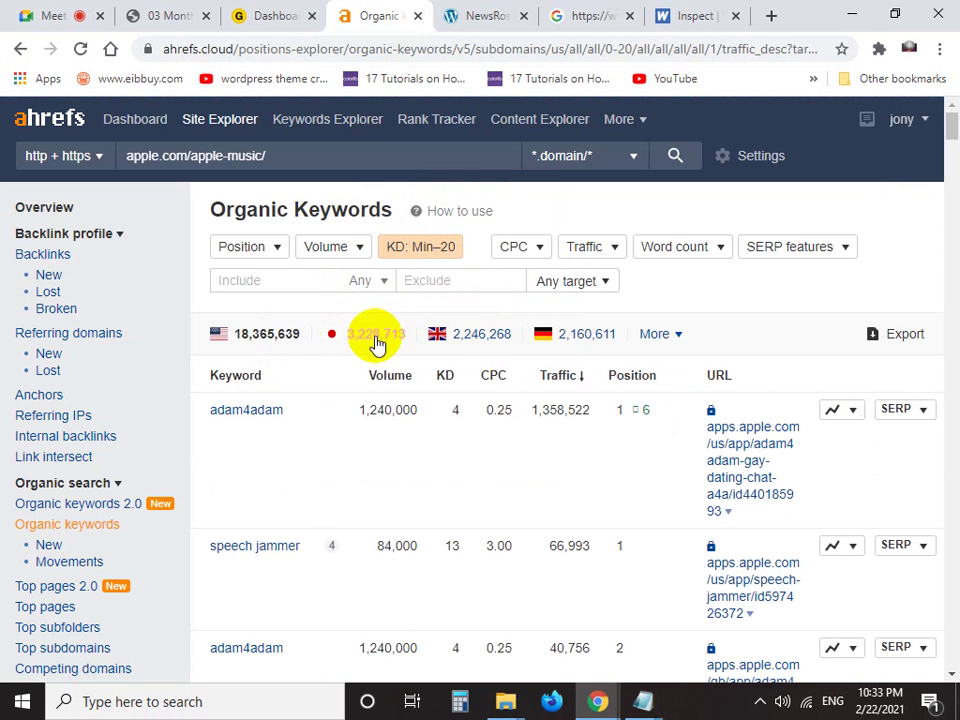
Set the KD filter range to 0 to 5 and look through the filtered keywords
click(430, 249)
click(474, 291)
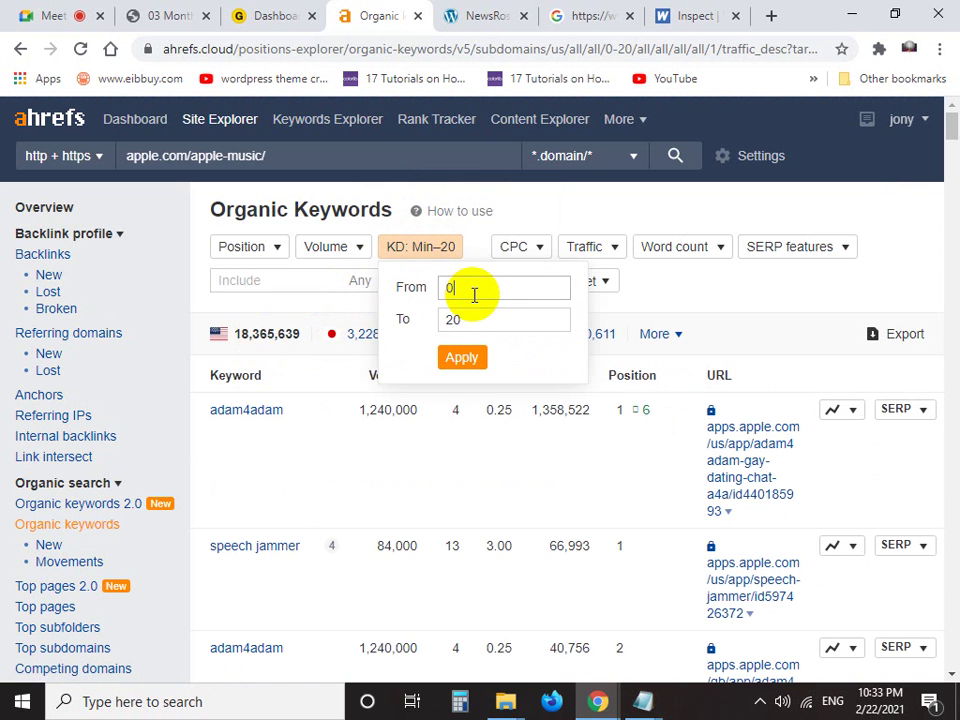
click(489, 322)
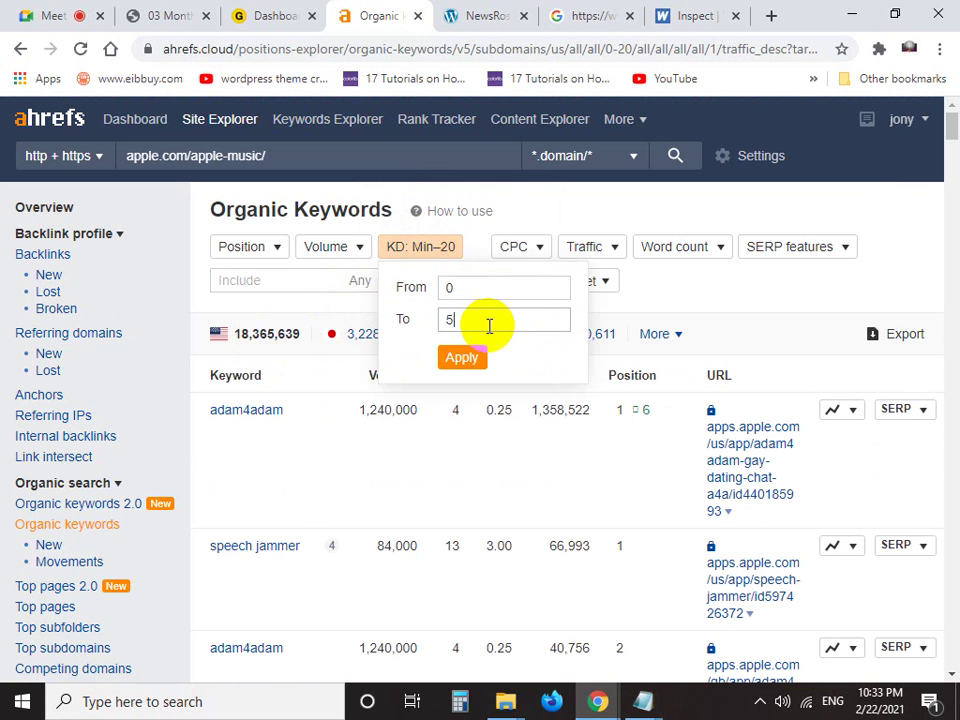
text(5)
click(461, 357)
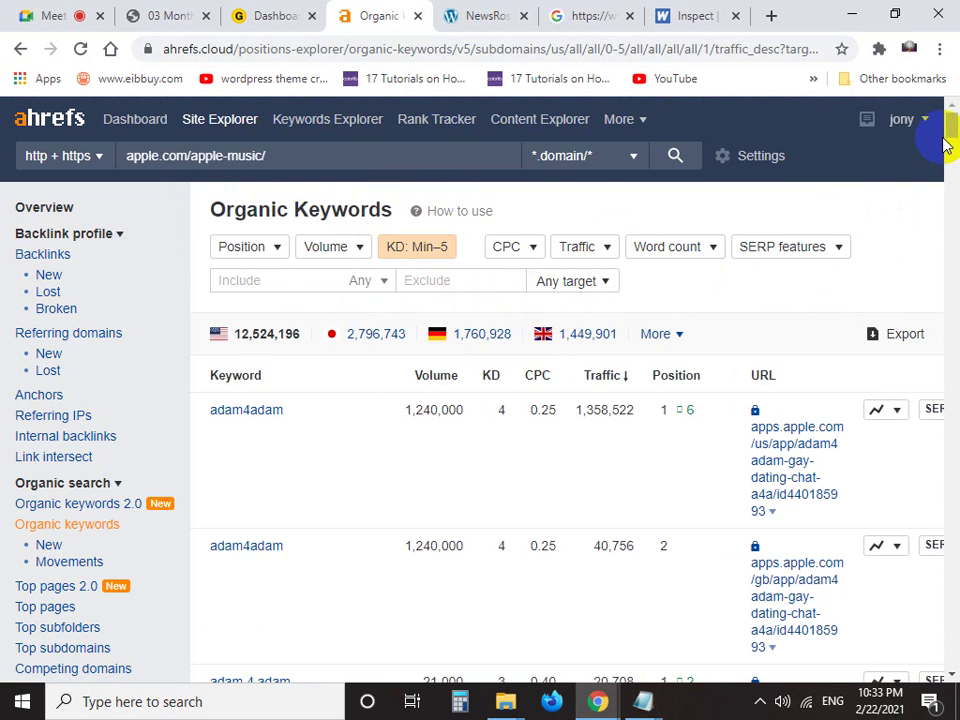
drag(948, 120, 948, 150)
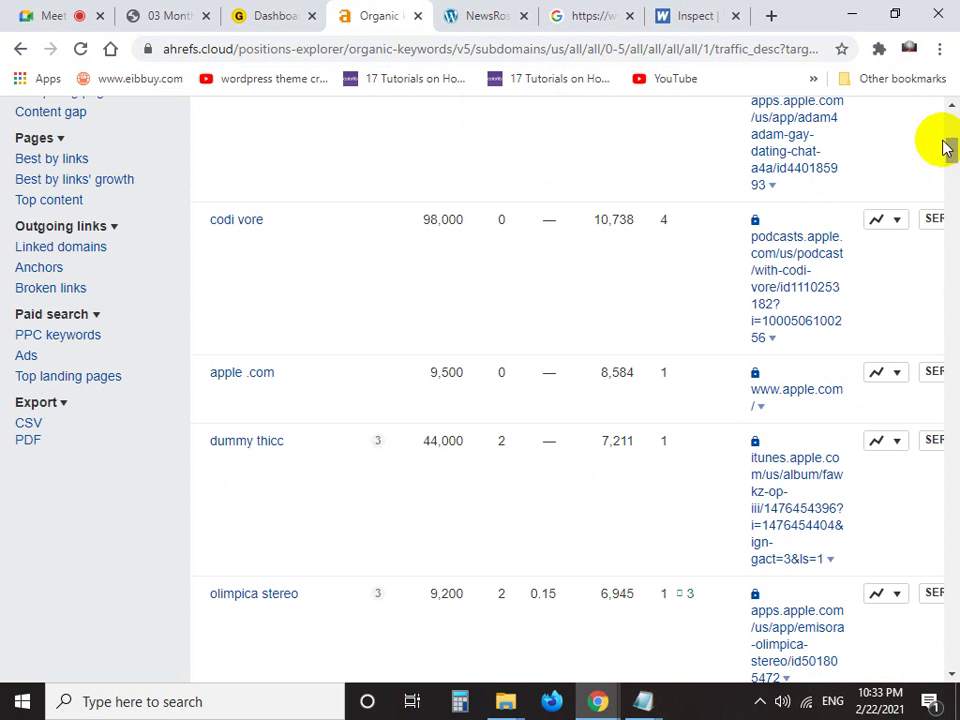
drag(949, 154, 949, 94)
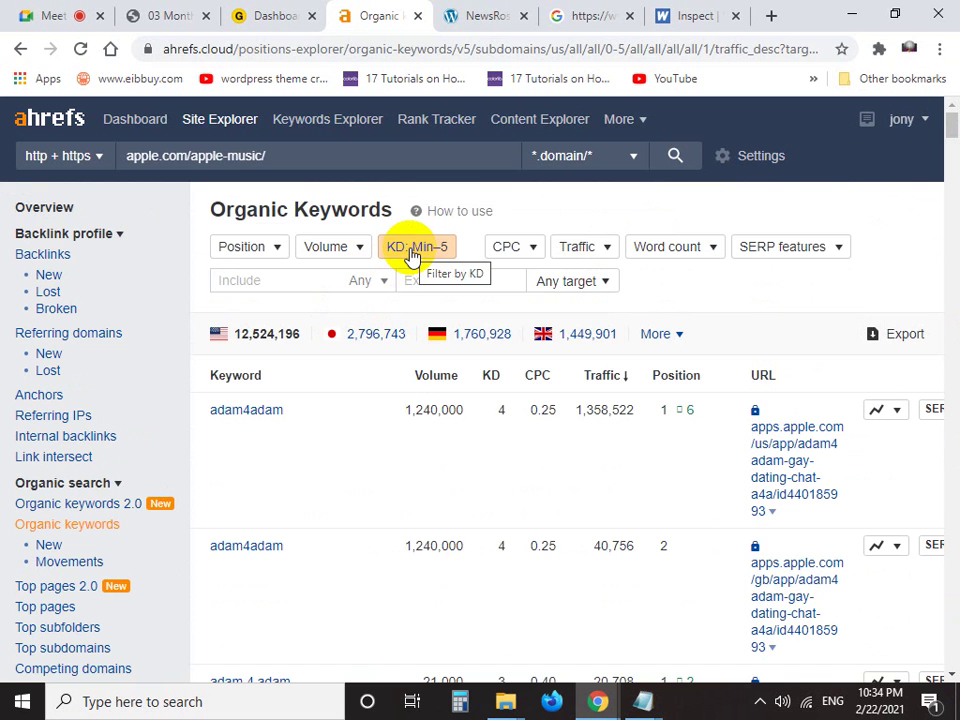
Filter the keywords to a minimum traffic of 10000 with no upper limit and review the resulting rows
click(575, 250)
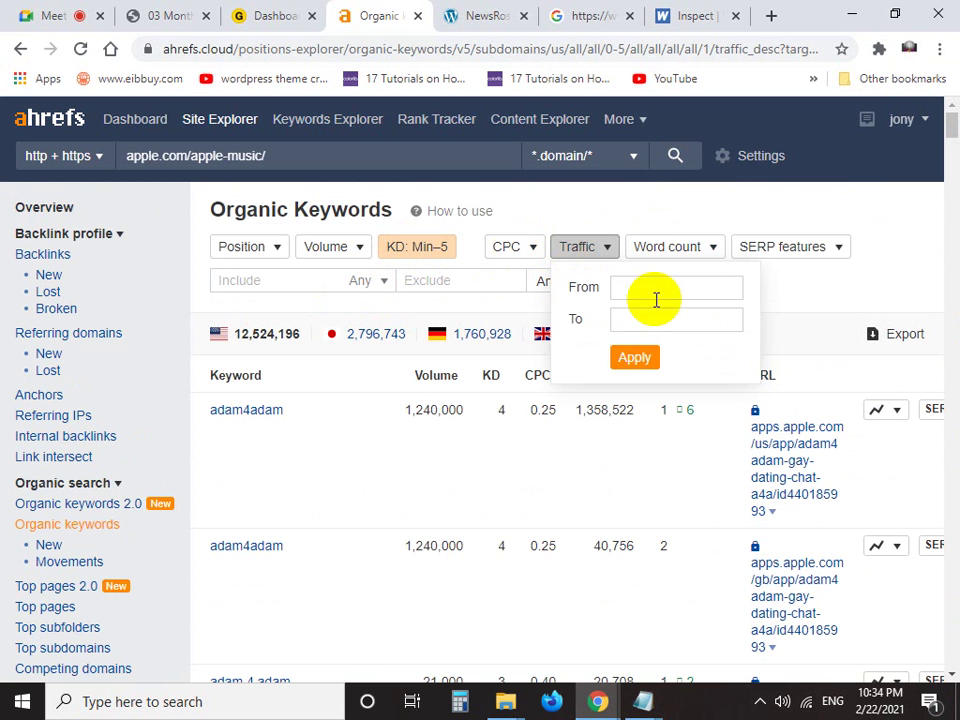
text(10000)
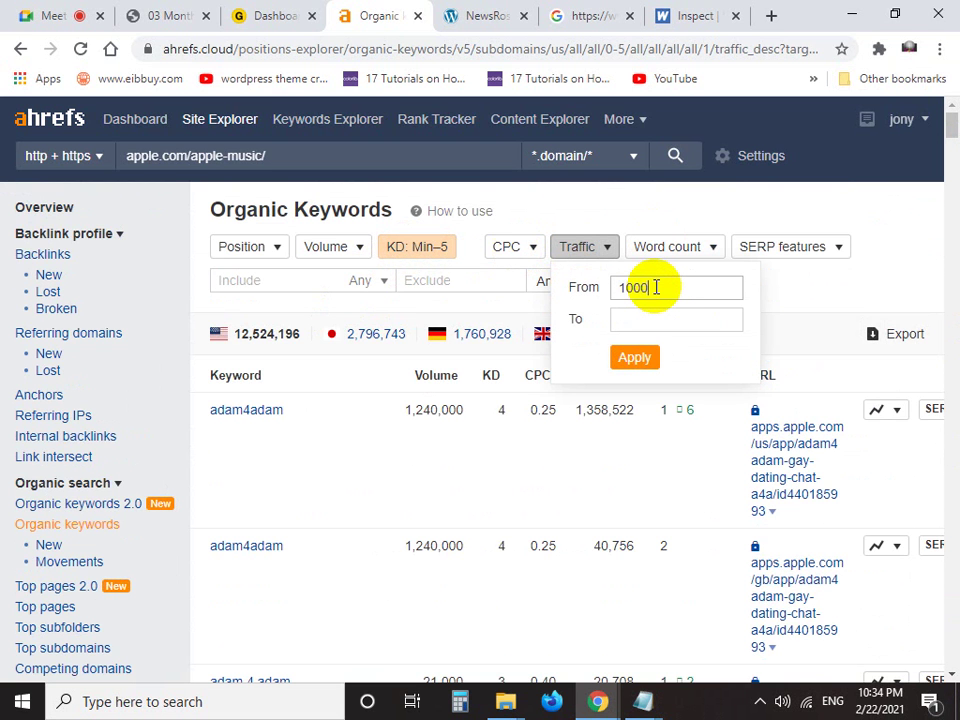
click(634, 322)
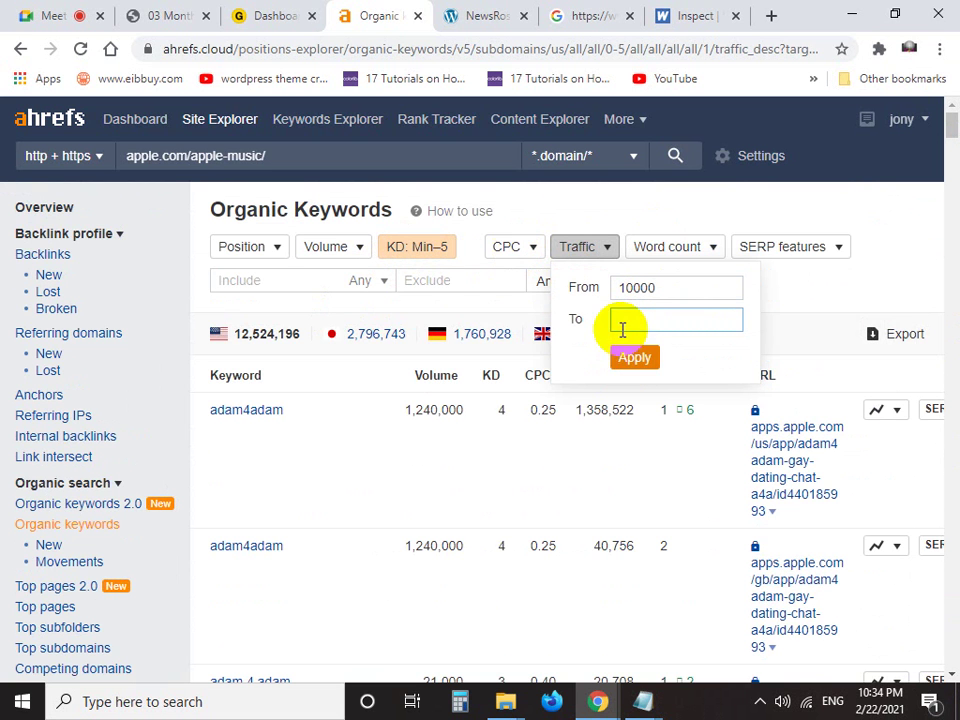
click(679, 287)
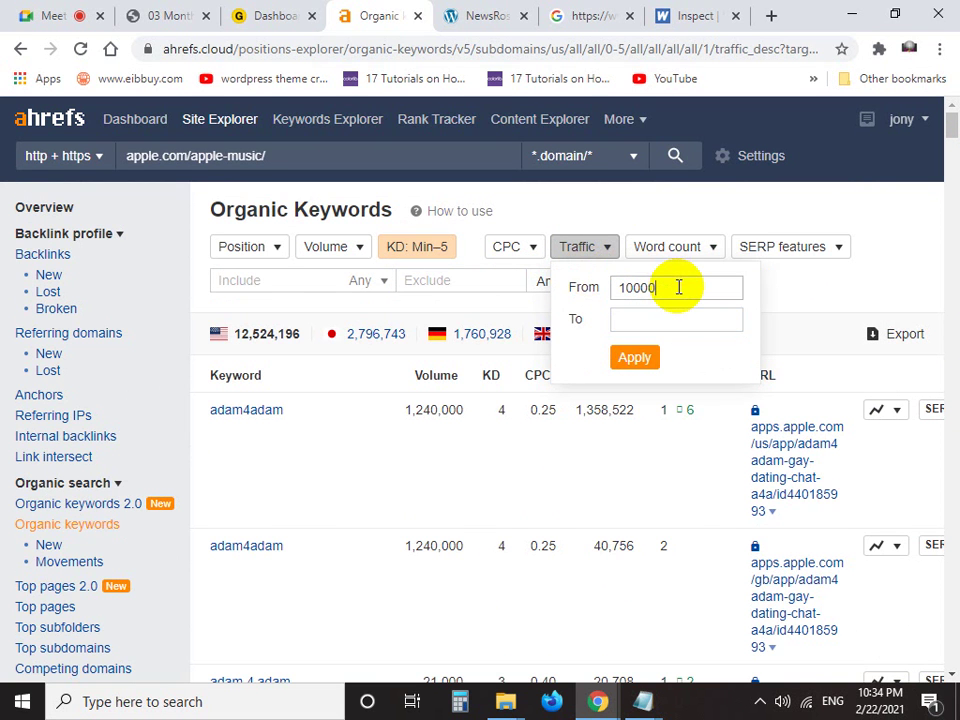
click(653, 324)
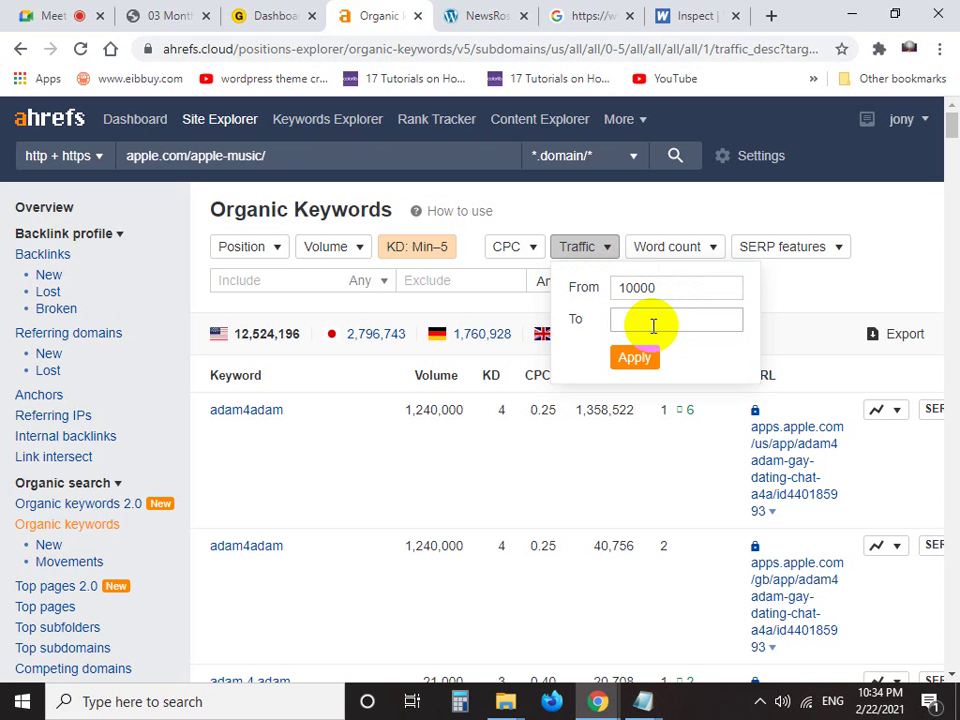
click(631, 368)
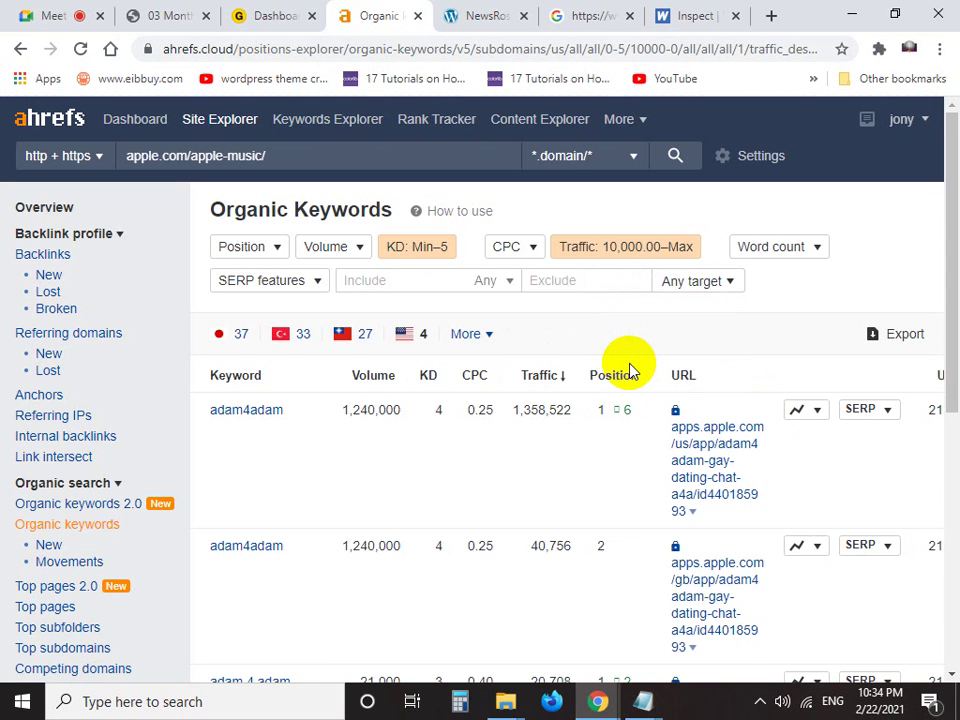
scroll(557, 435, down, 5)
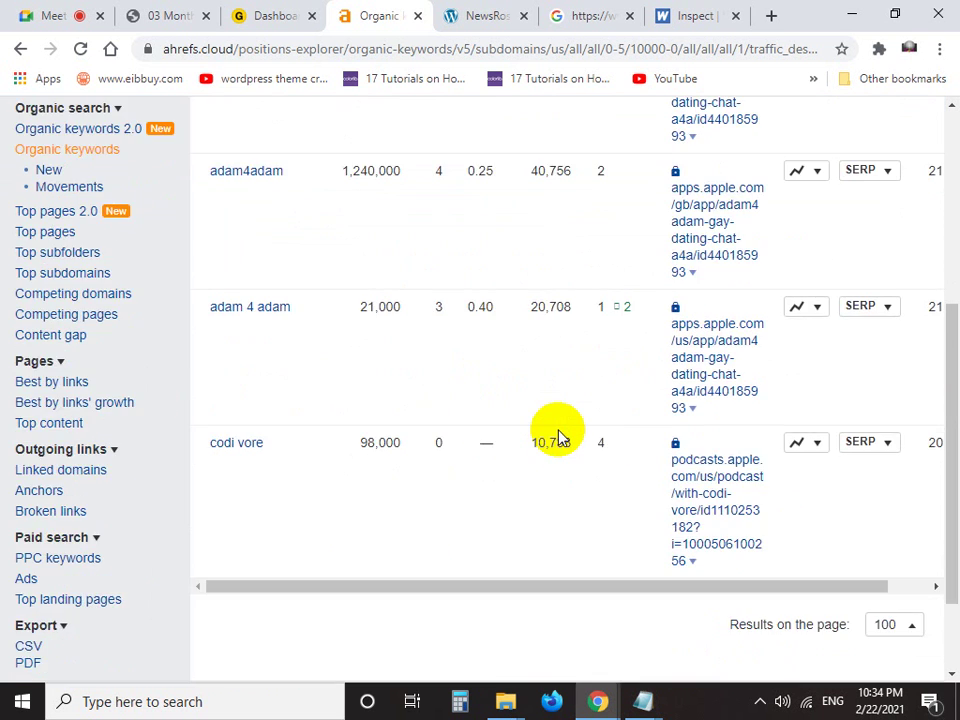
scroll(557, 435, up, 4)
scroll(557, 435, up, 1)
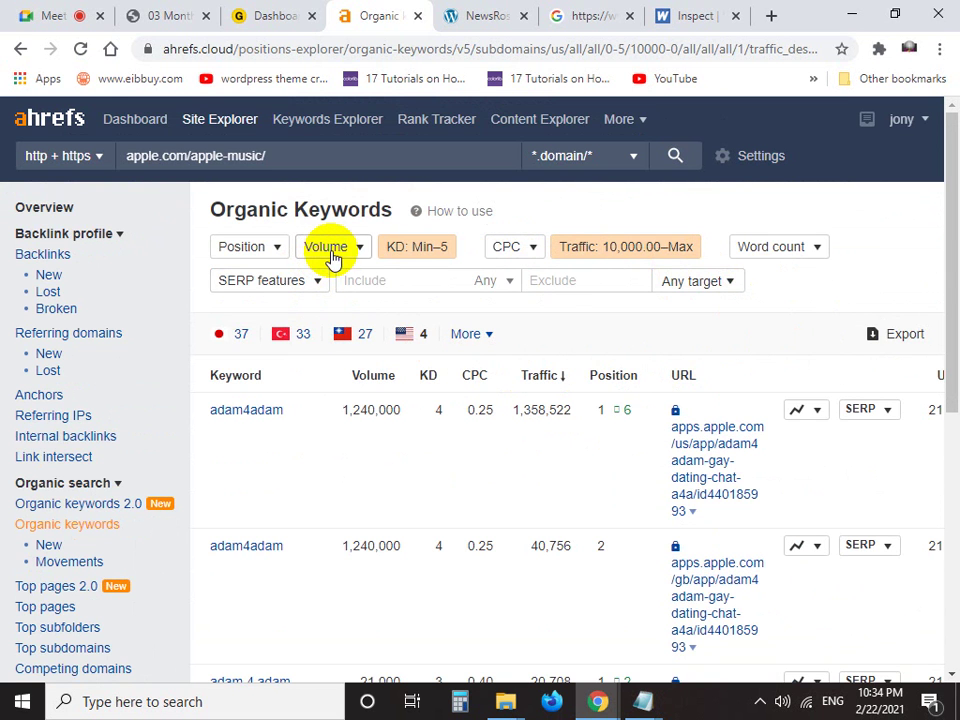
Lower the minimum of the traffic filter to 1000, leaving the maximum open
click(630, 246)
double_click(686, 293)
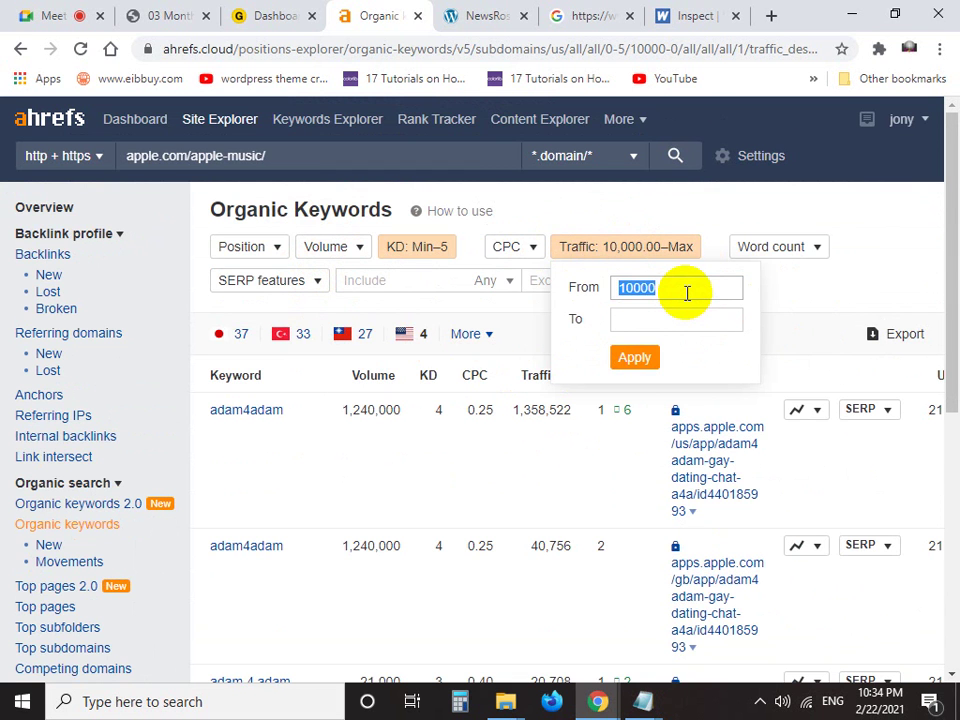
text(1000)
click(636, 362)
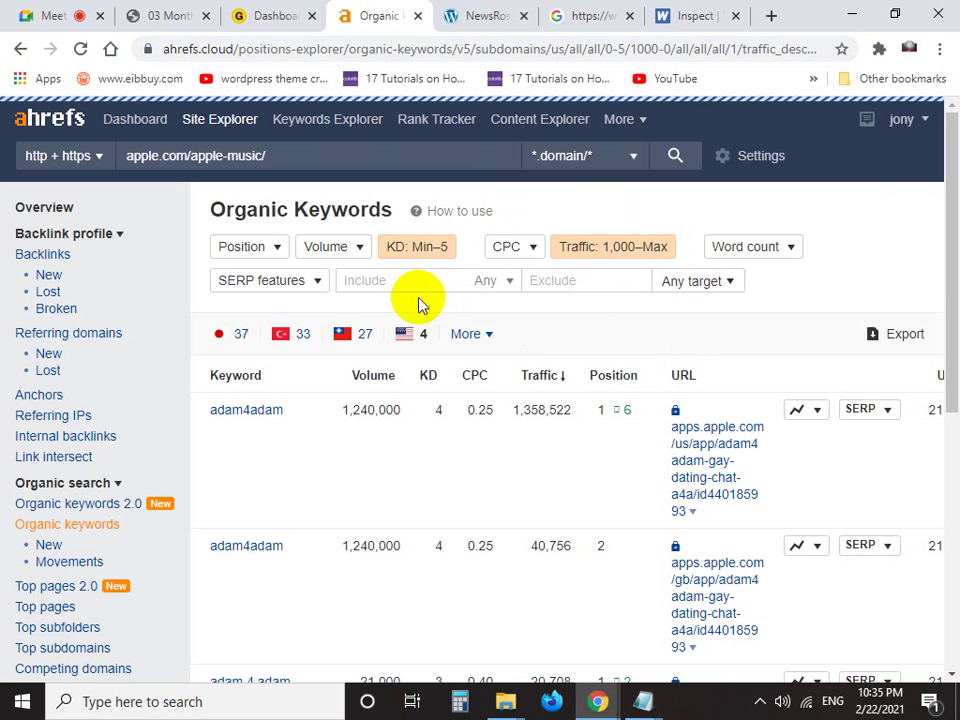
click(366, 279)
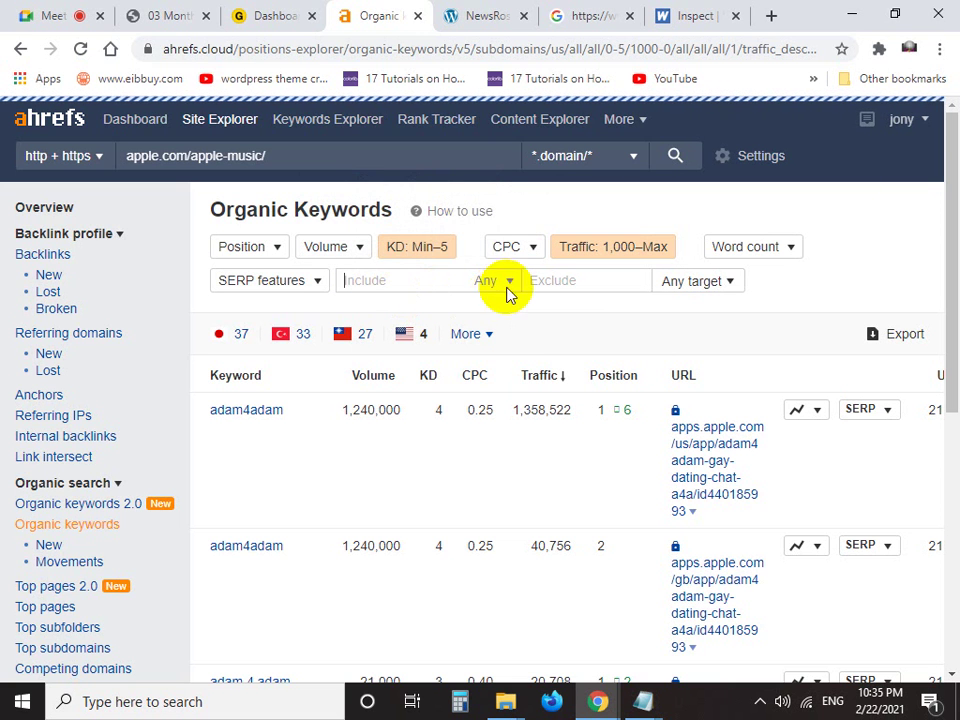
click(423, 274)
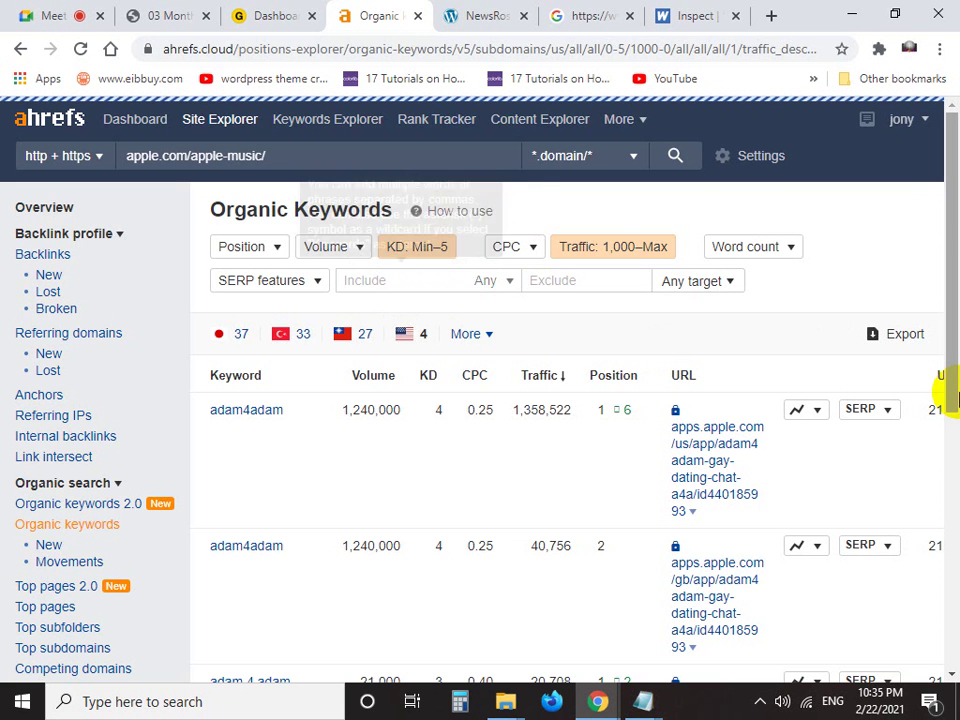
Reapply the KD range of 0 to 5 and re-enter 1000 as the minimum traffic
click(430, 250)
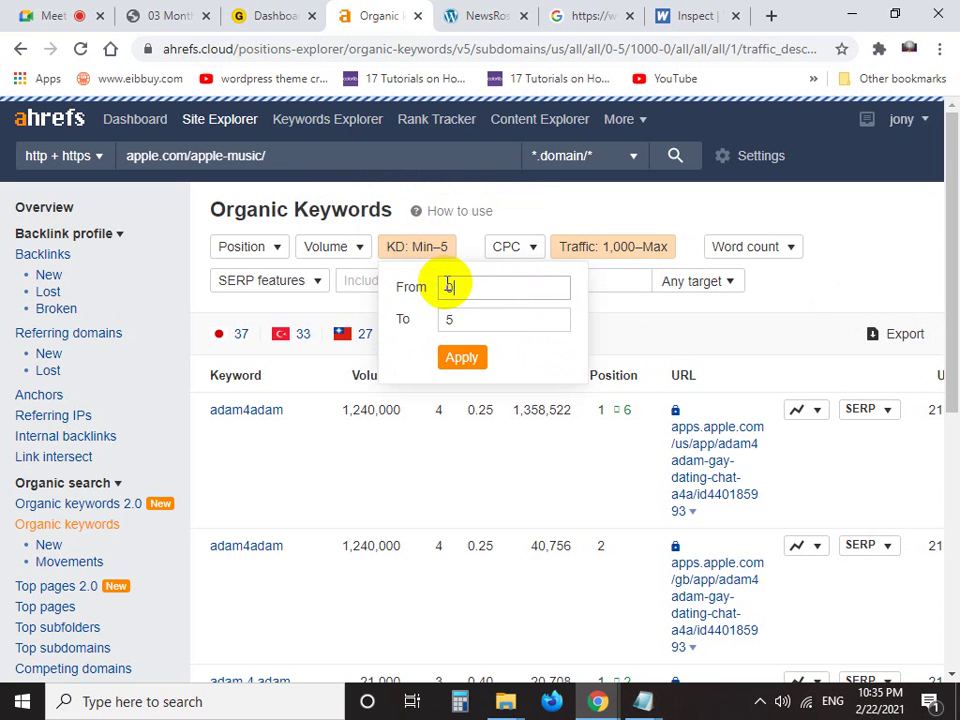
click(456, 320)
click(461, 356)
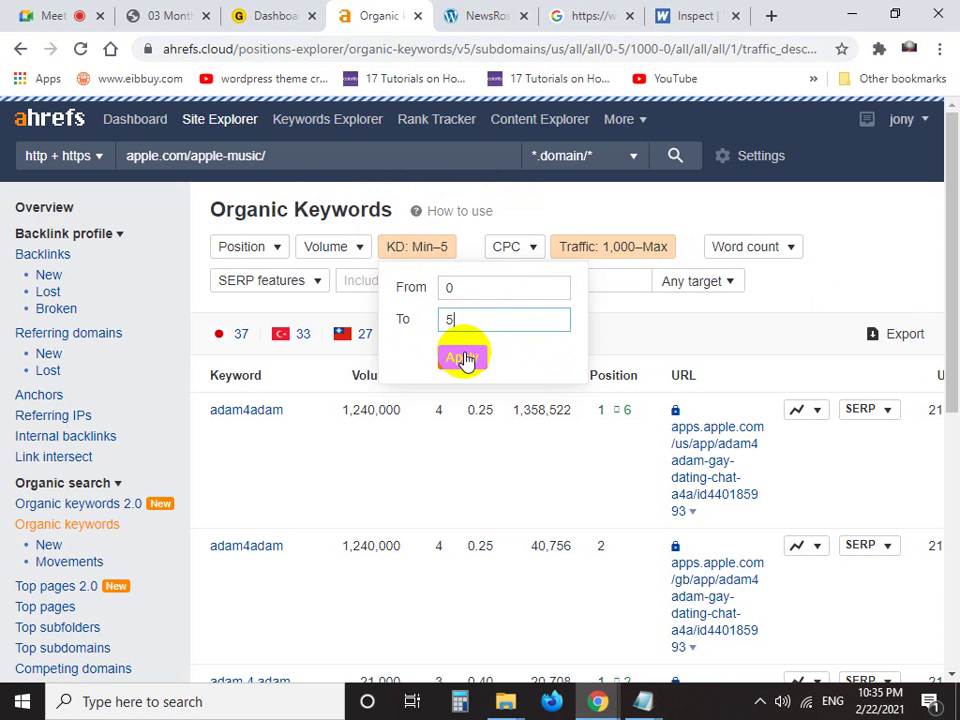
click(607, 252)
click(655, 290)
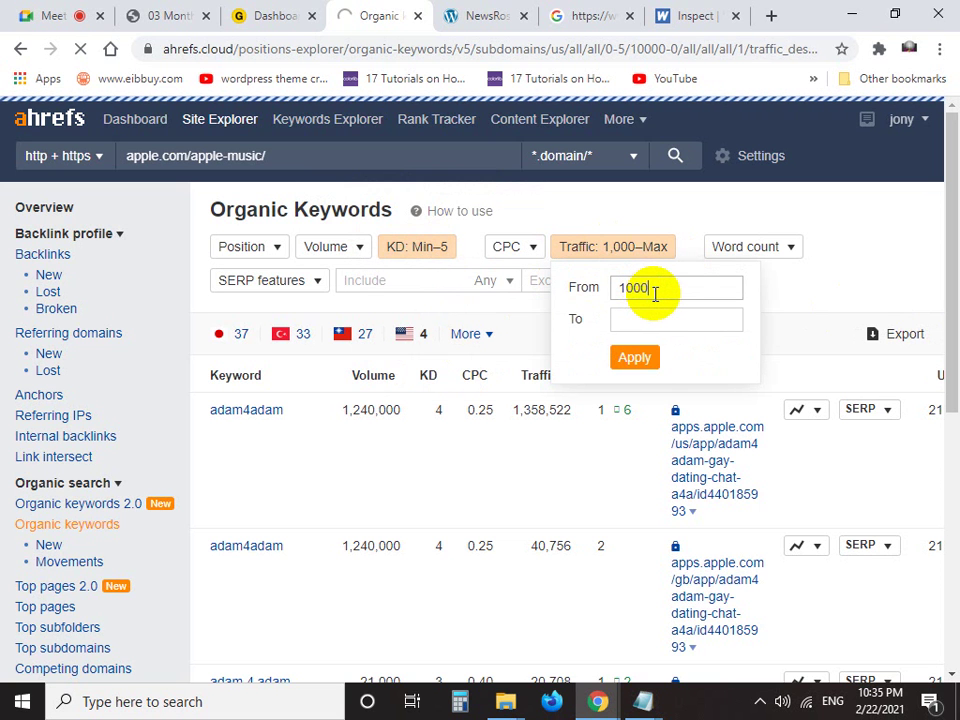
key(BackSpace)
key(BackSpace)
key(BackSpace)
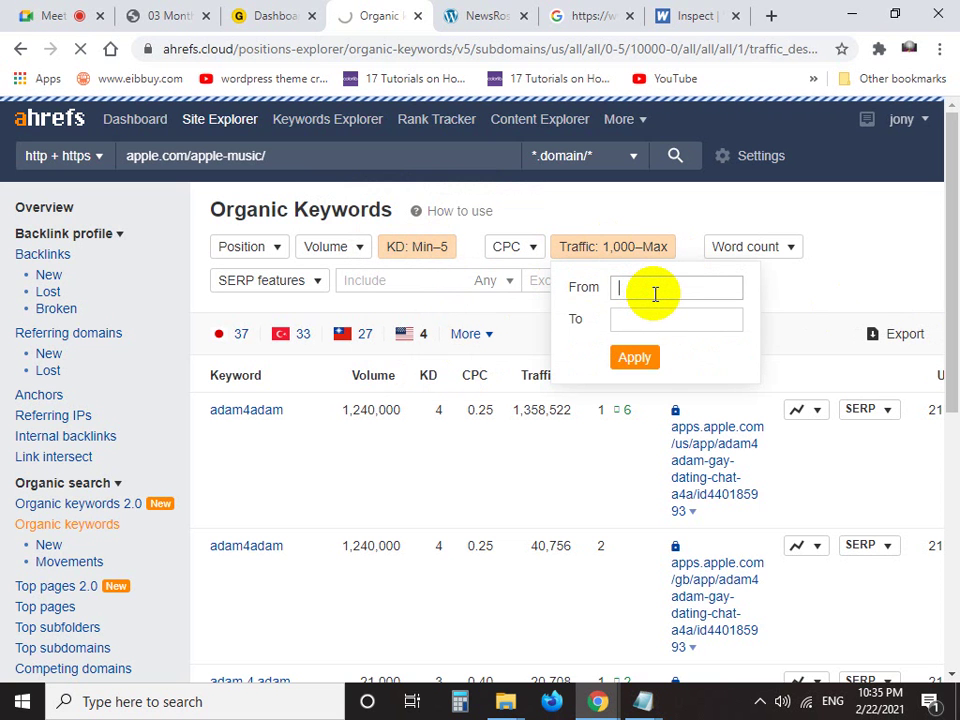
text(1000)
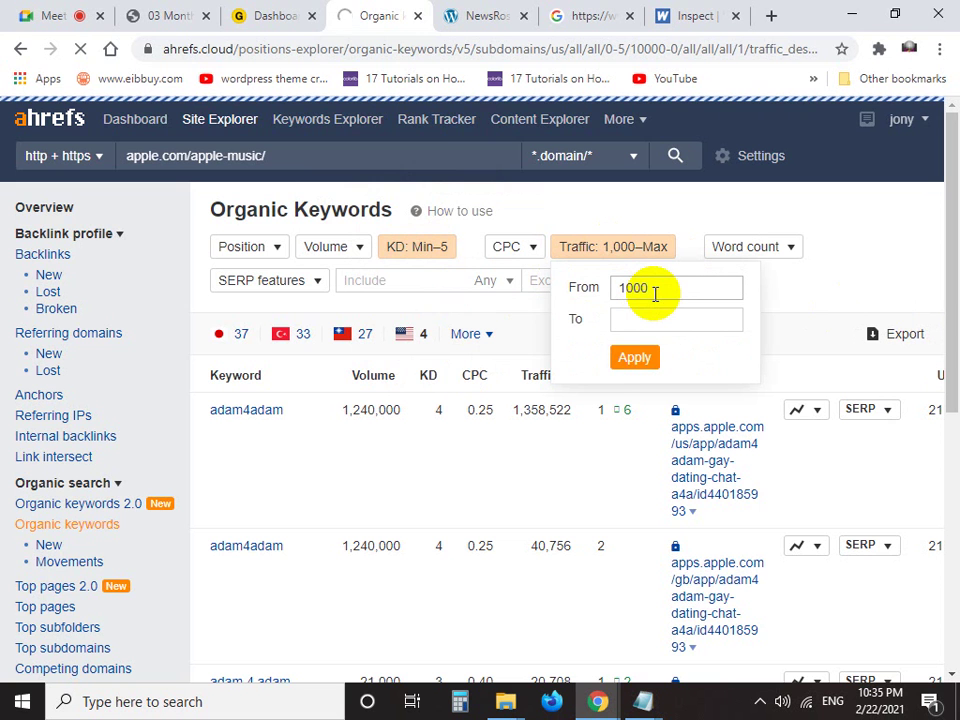
click(632, 362)
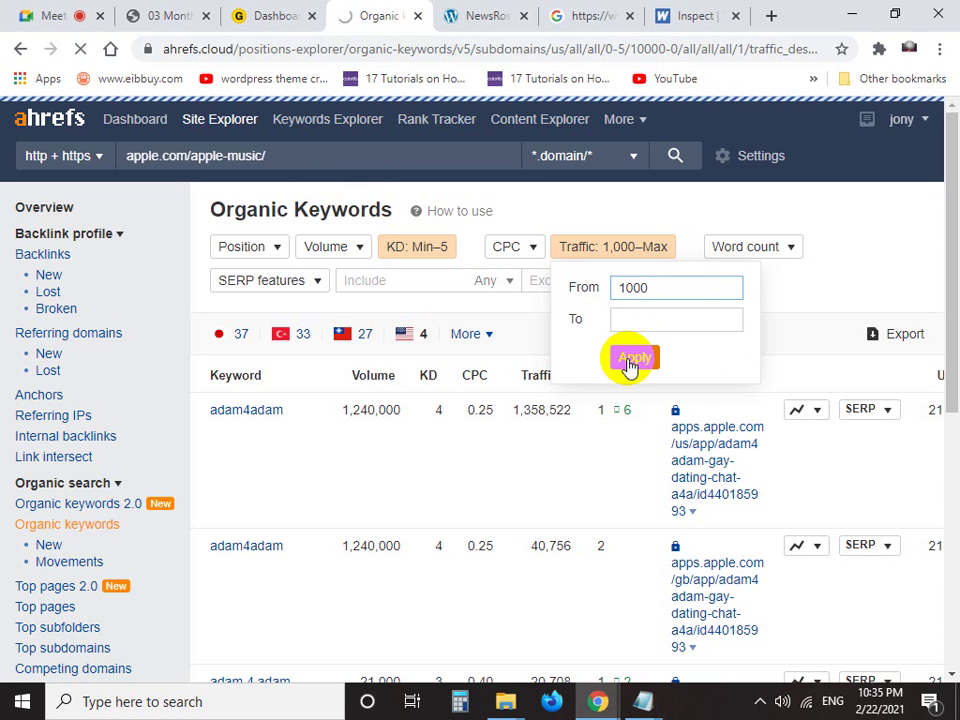
click(615, 319)
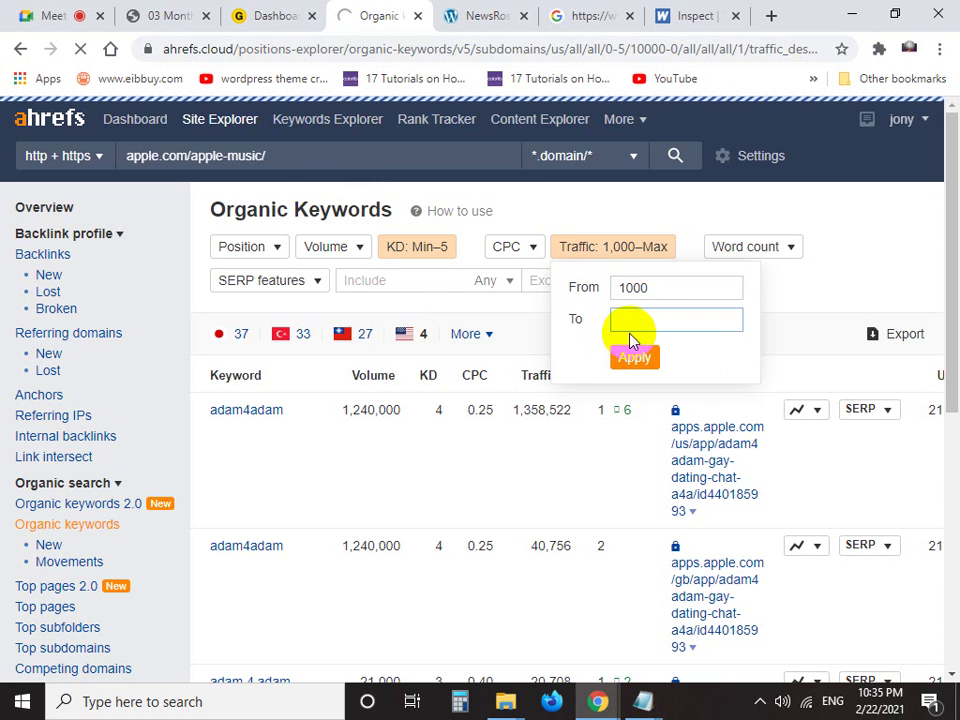
click(630, 358)
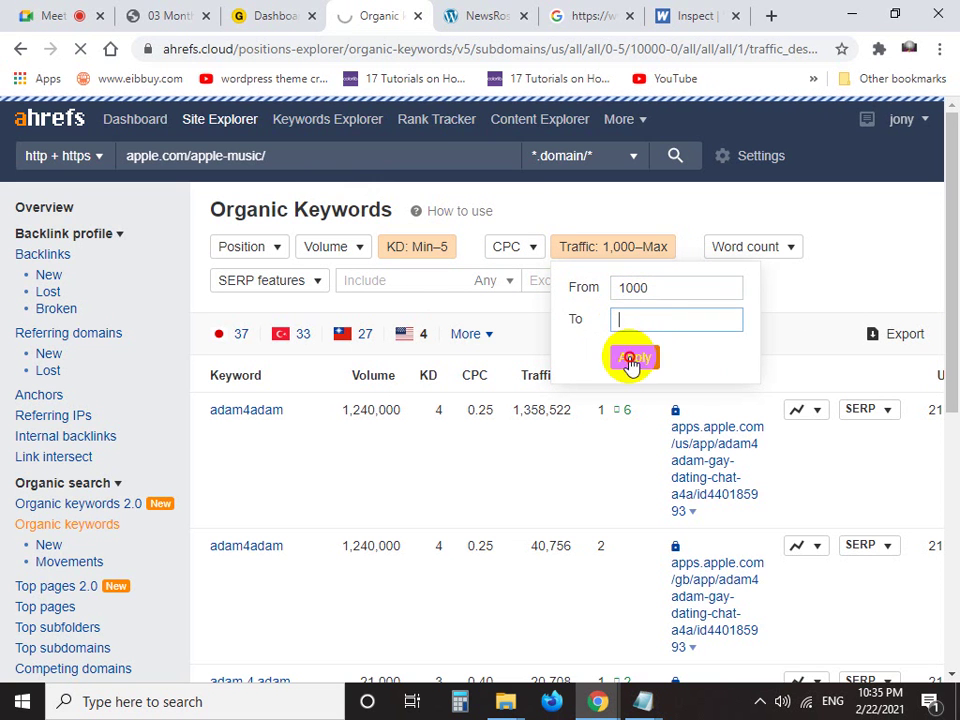
Filter the organic keywords to a minimum search volume of 10000 with no upper limit
click(326, 250)
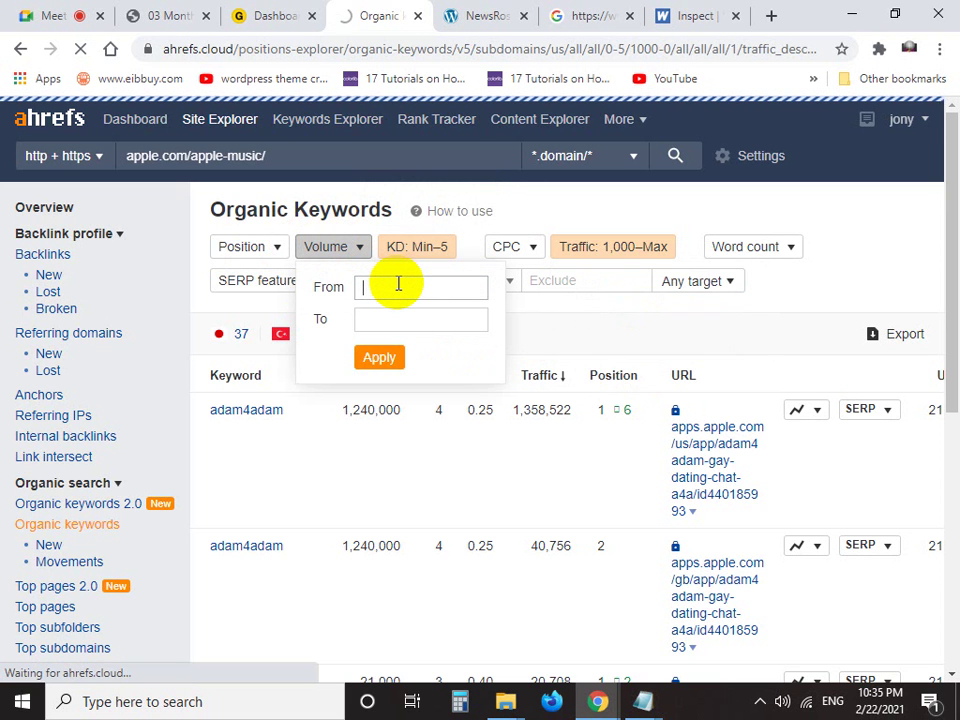
text(10000)
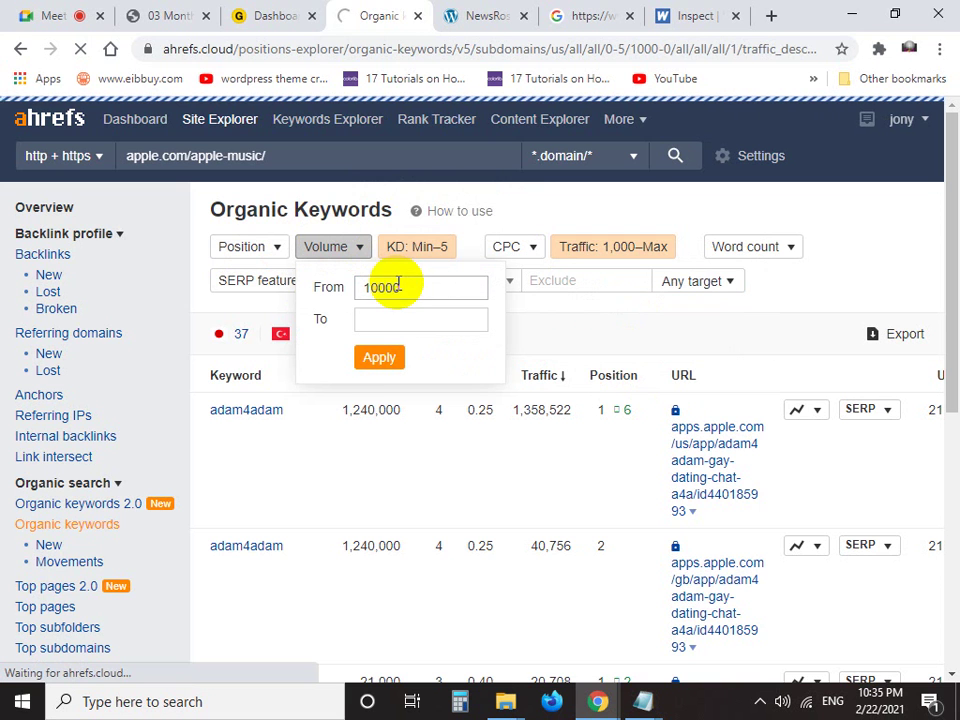
click(375, 370)
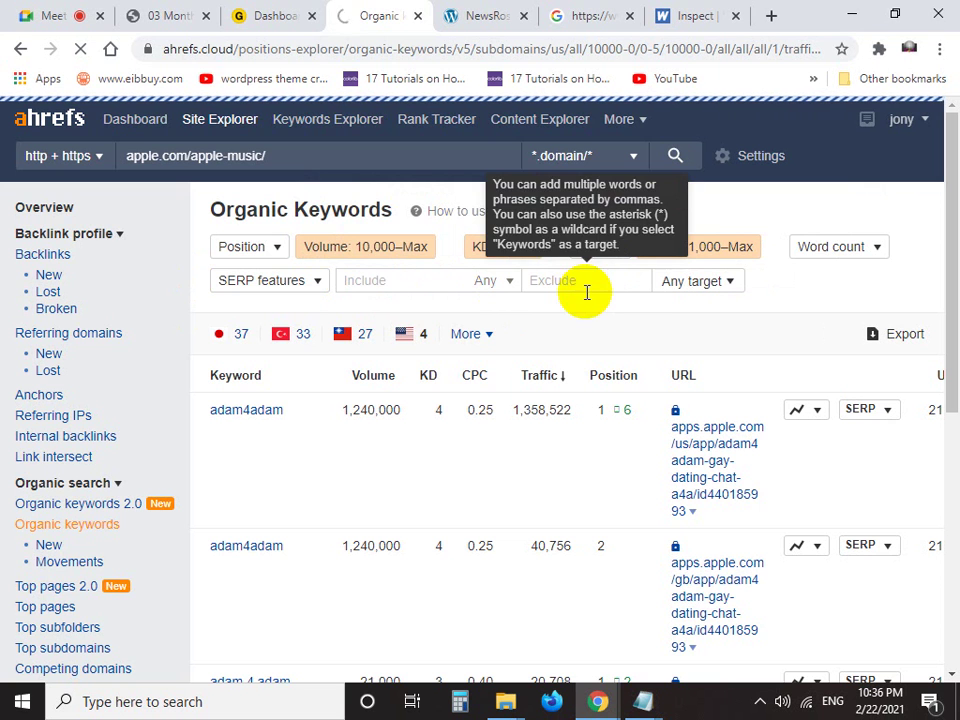
click(352, 258)
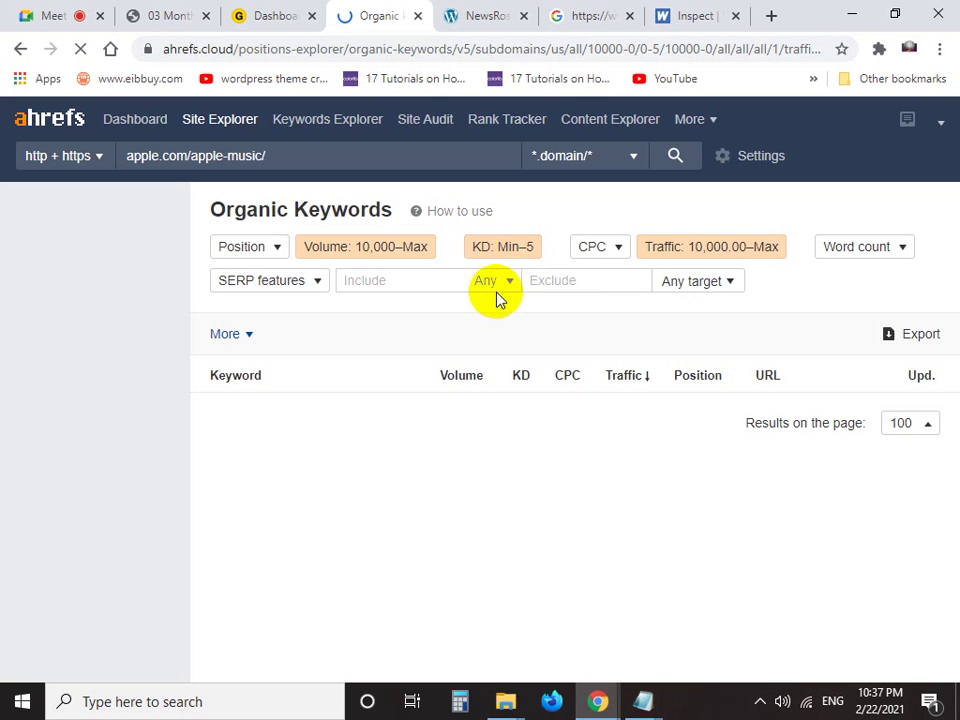
Set the minimum of the traffic filter to 1000, keep the maximum open, and apply it alongside the volume filter
click(707, 246)
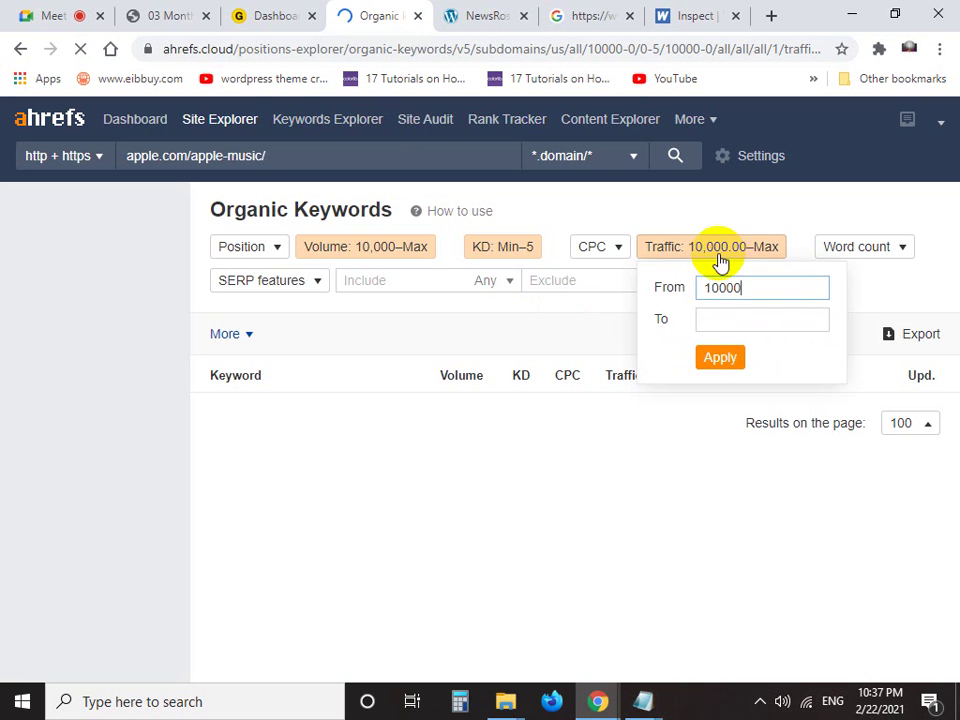
click(719, 258)
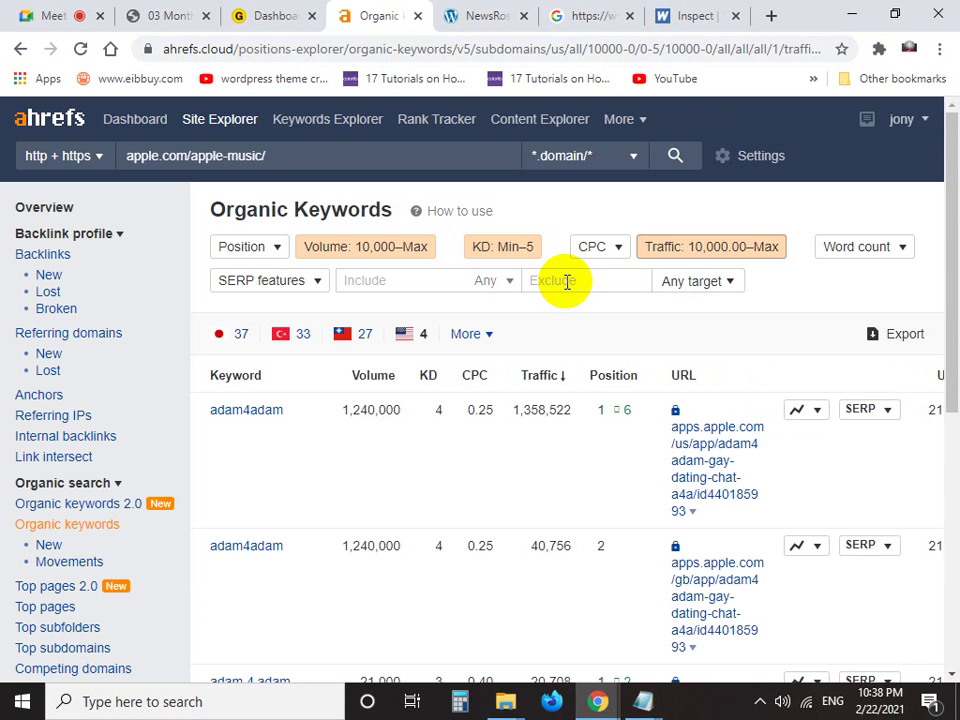
click(709, 248)
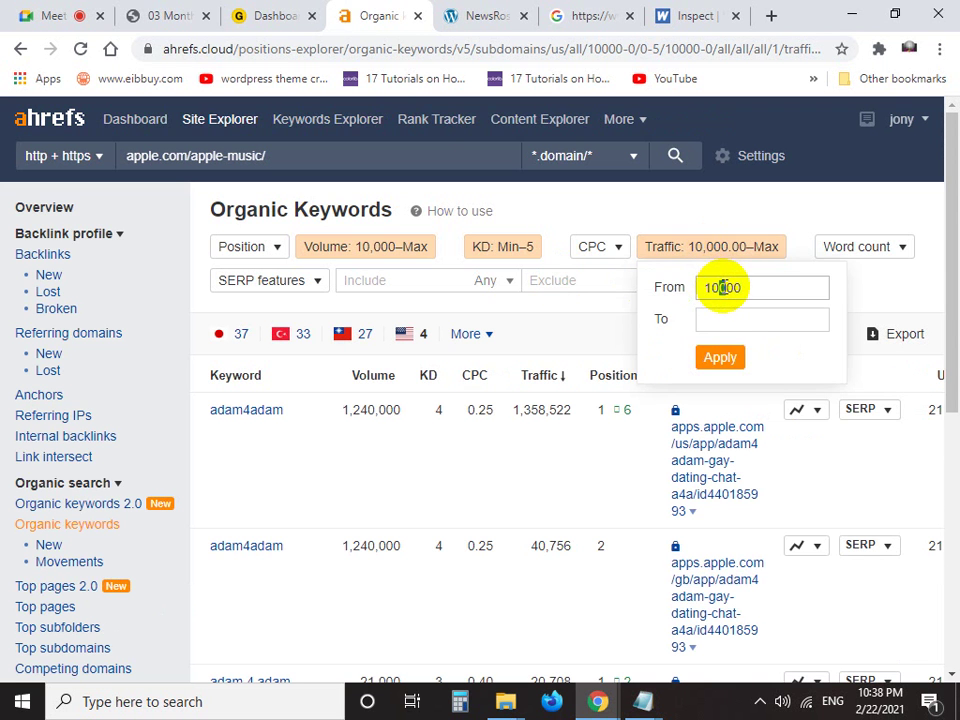
key(BackSpace)
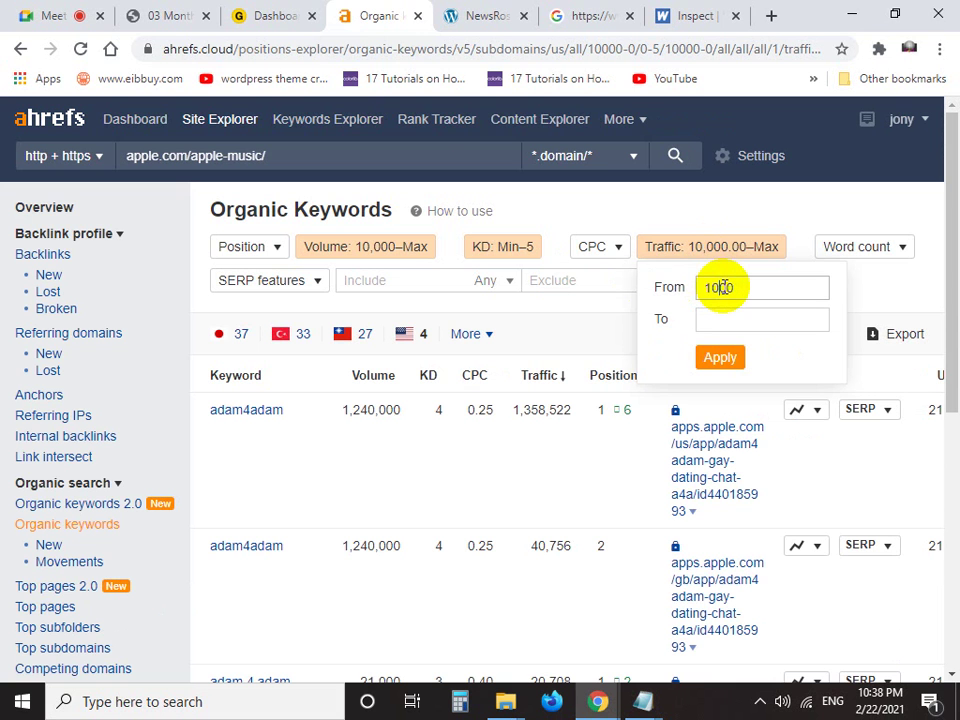
click(722, 362)
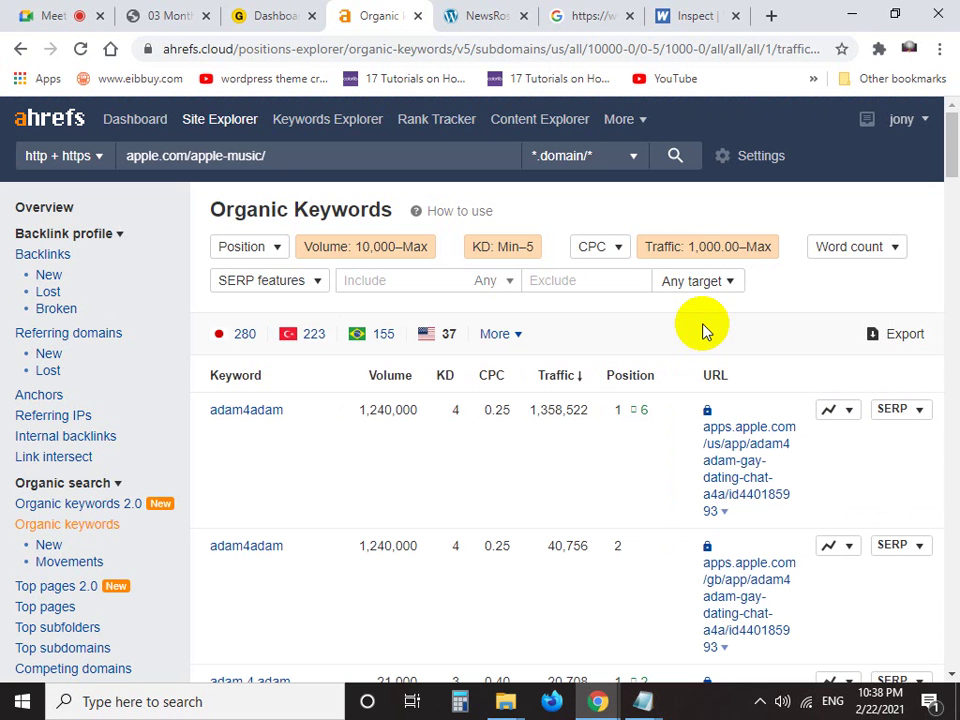
Enter 0.01 as the minimum CPC and leave the maximum empty
click(589, 252)
click(643, 286)
text(0)
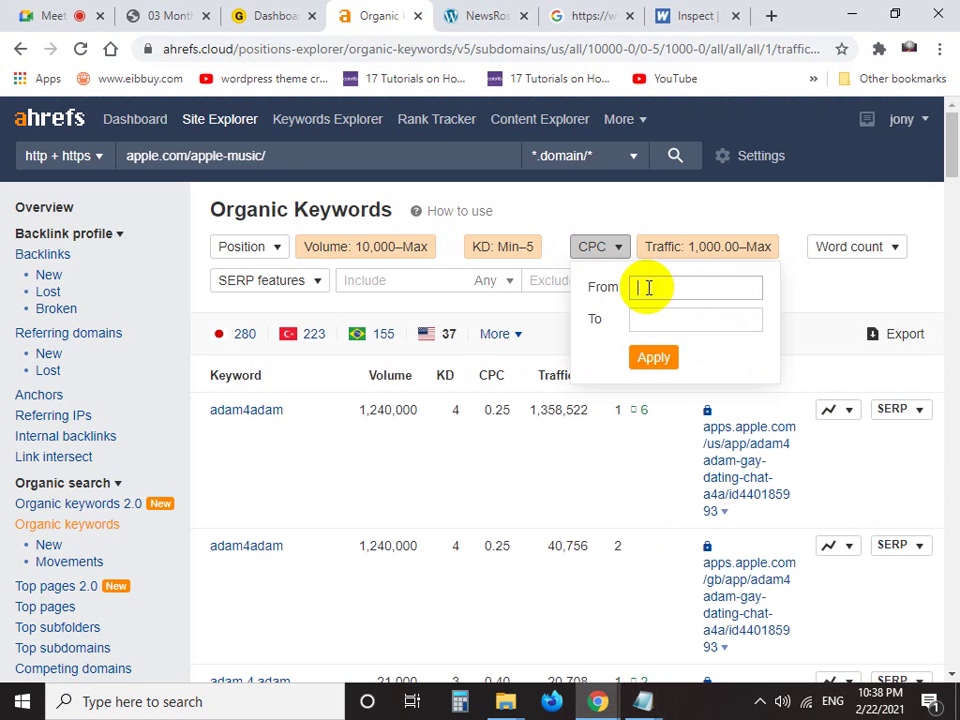
text(.01)
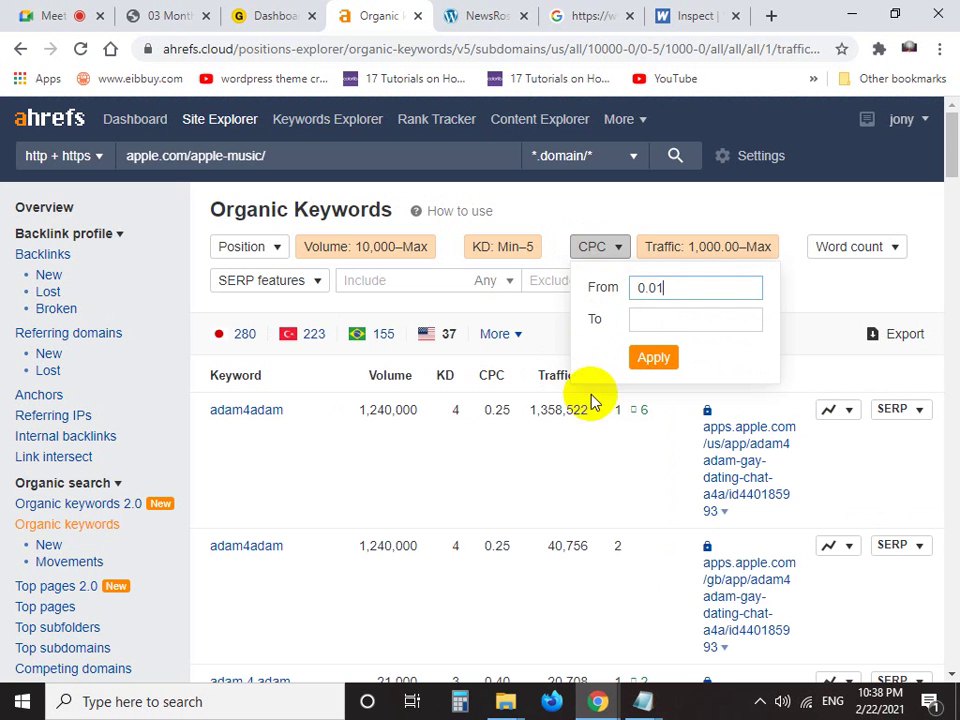
click(646, 354)
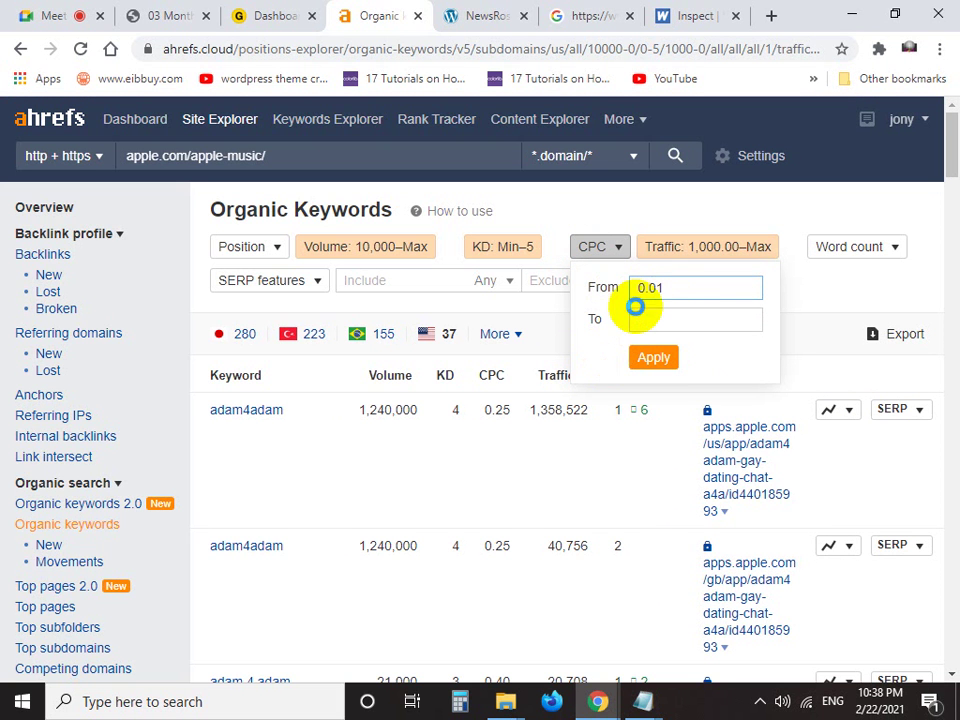
Point out the minimum CPC value with an arrow in a screen capture, discard the capture, and apply the CPC filter
key(Print)
drag(538, 229, 908, 370)
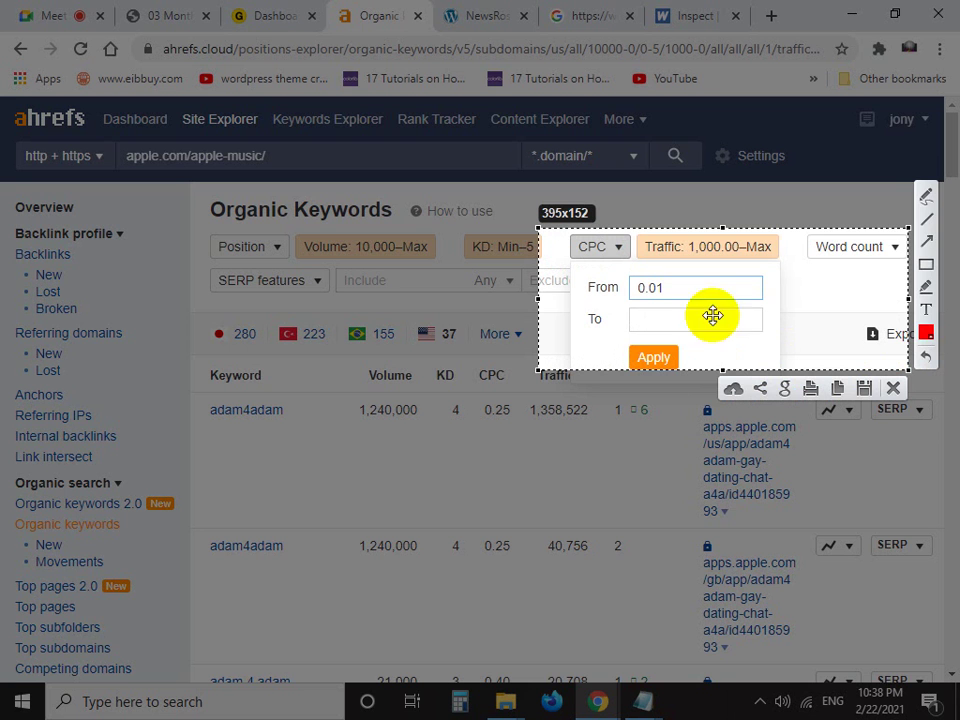
click(926, 241)
drag(462, 410, 652, 300)
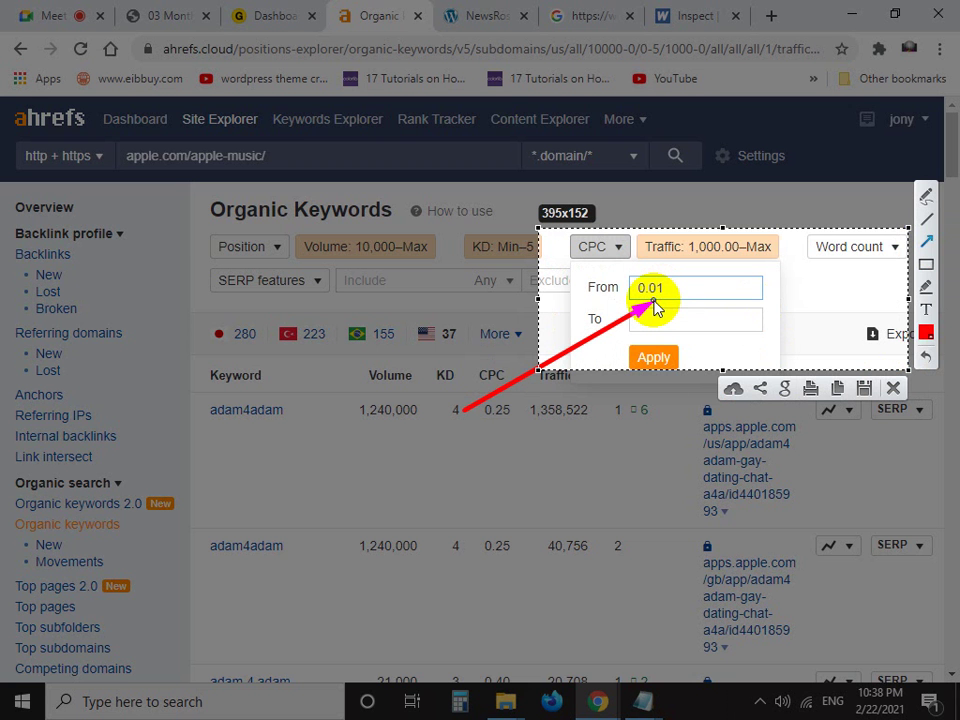
click(894, 388)
click(662, 362)
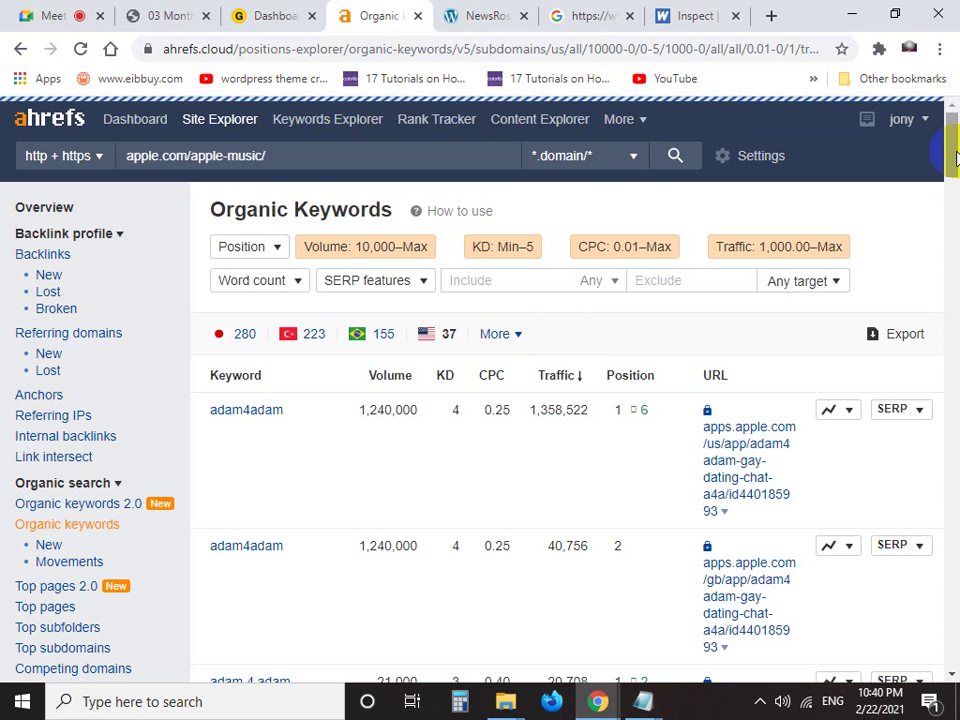
Mark the traffic and CPC values of the codi vore row with arrows in a screen capture, and discard the capture
drag(955, 155, 955, 212)
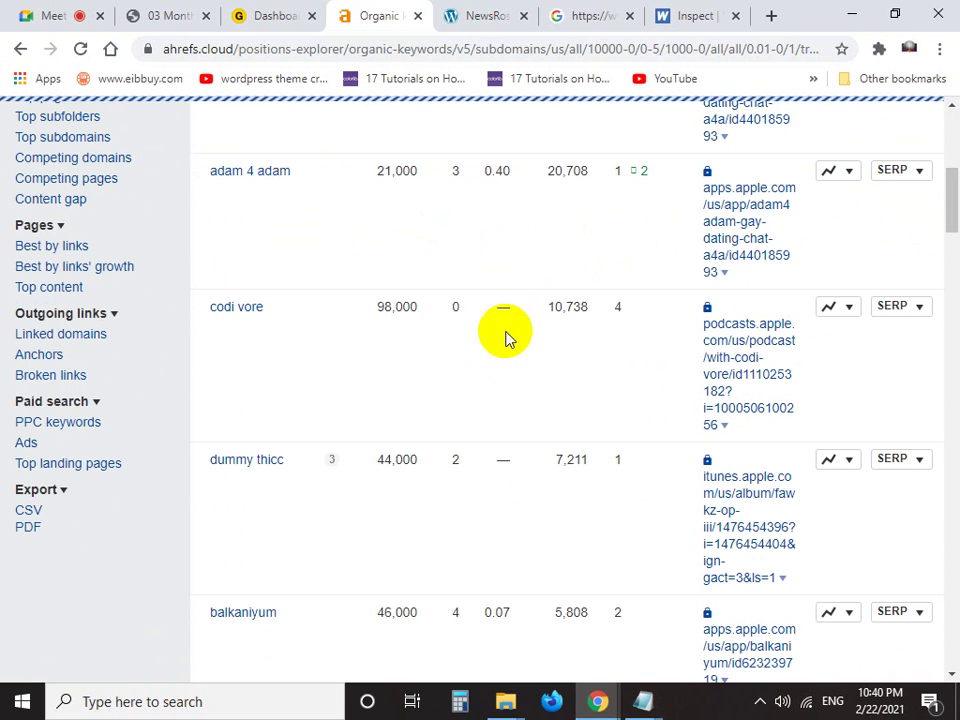
key(super+shift+s)
drag(133, 277, 888, 354)
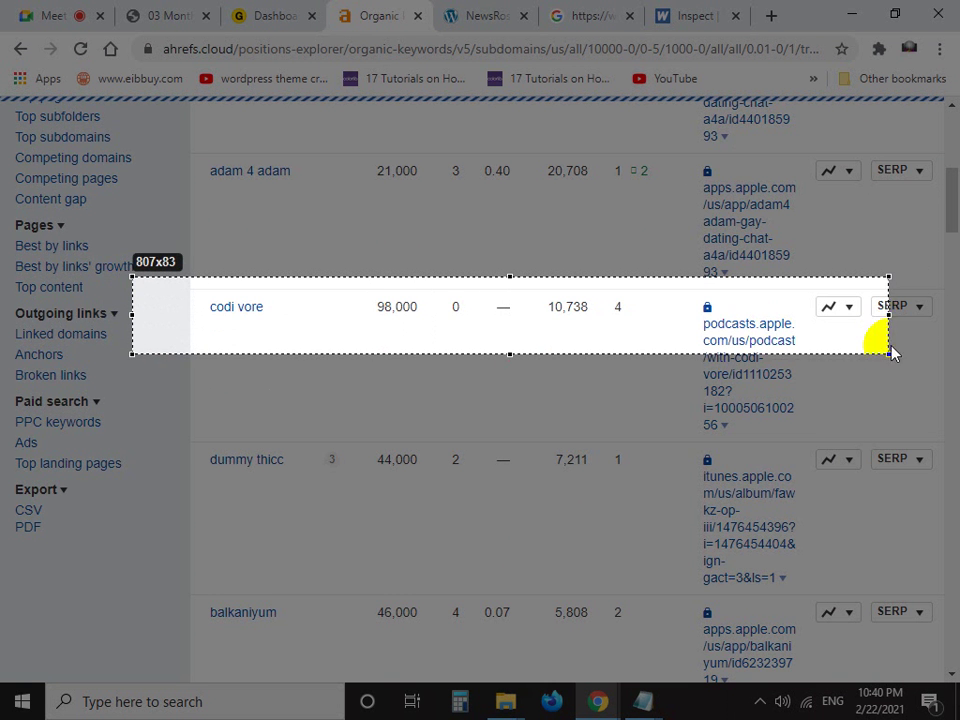
click(905, 222)
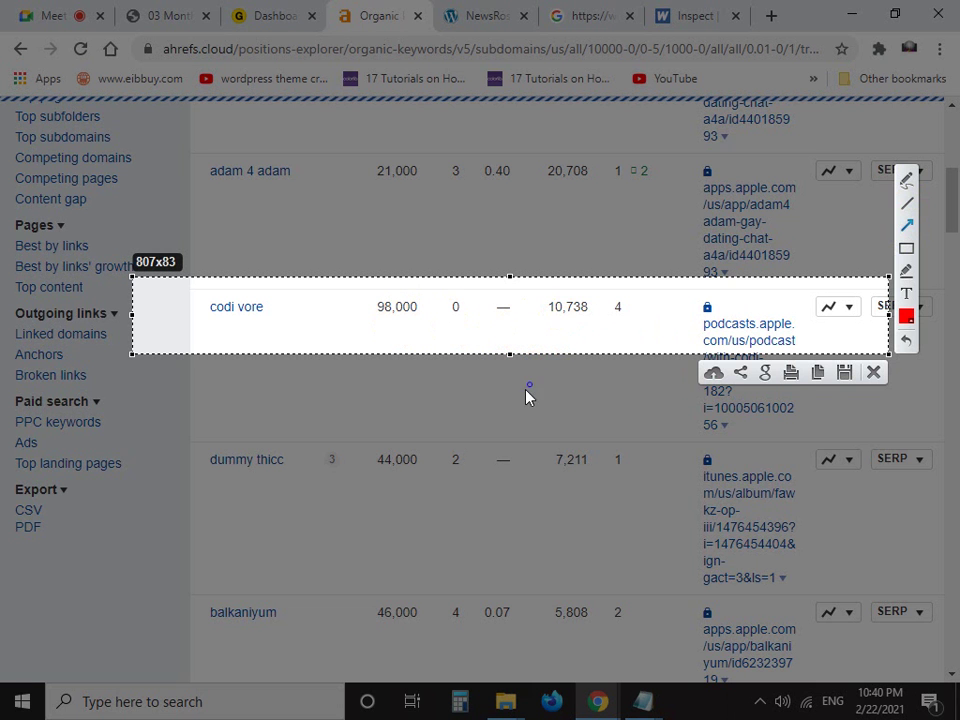
drag(507, 404, 573, 322)
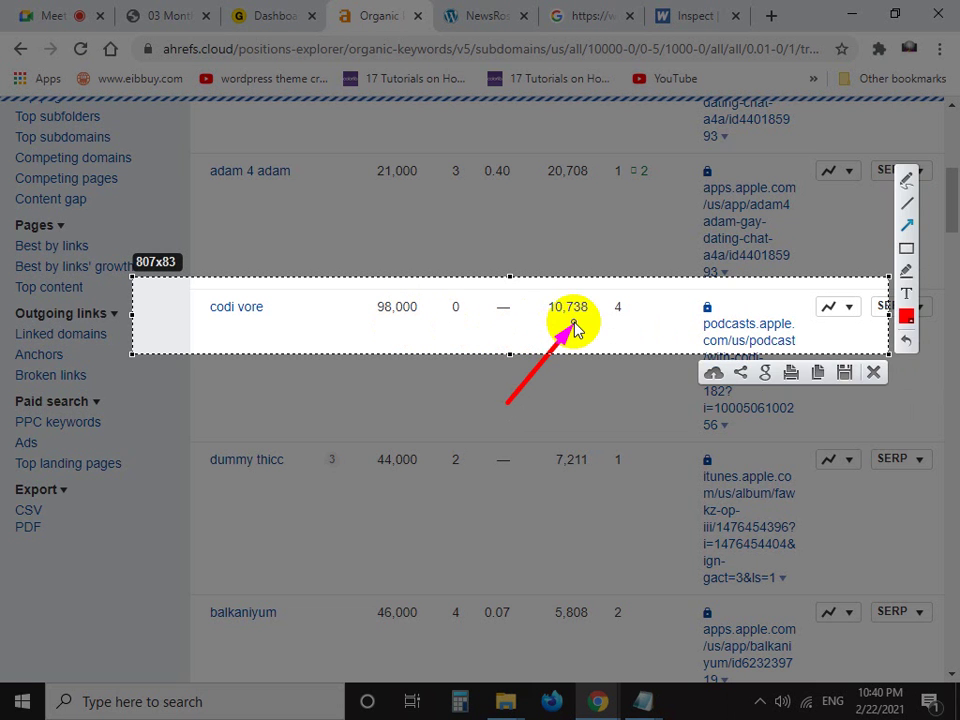
drag(470, 397, 504, 318)
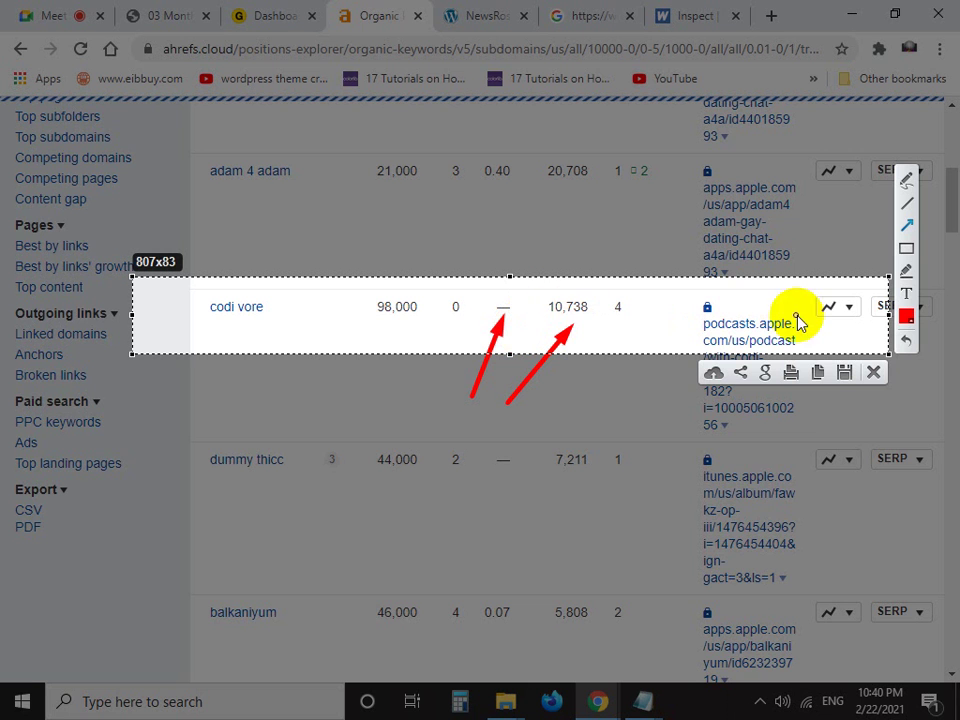
click(876, 373)
scroll(943, 208, up, 10)
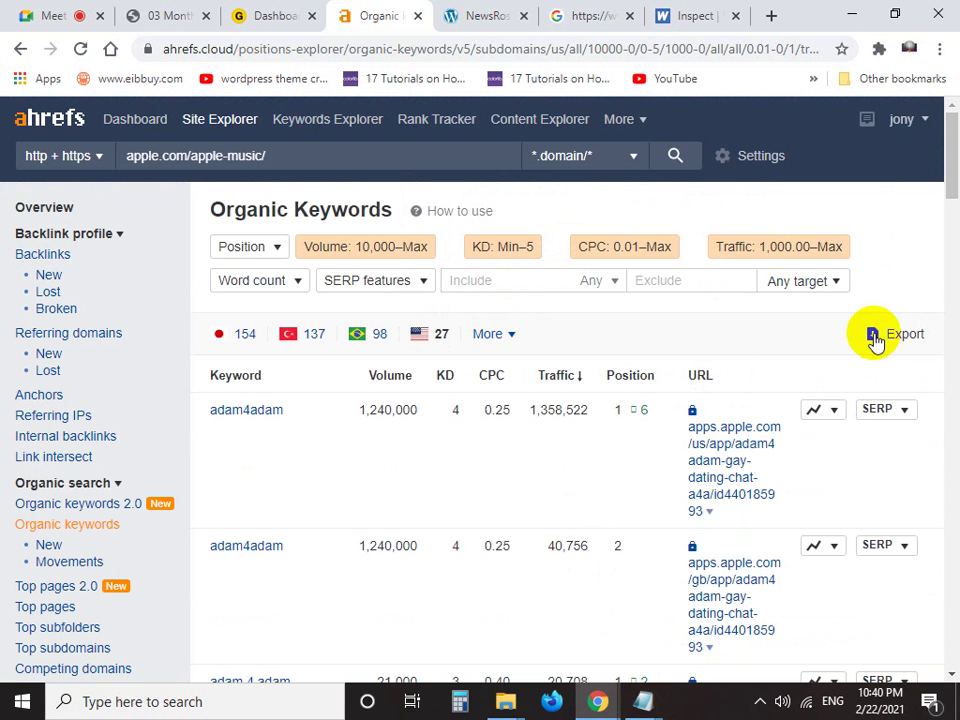
Frame the export option above the keyword table in a screen capture, and discard the capture
key(Print)
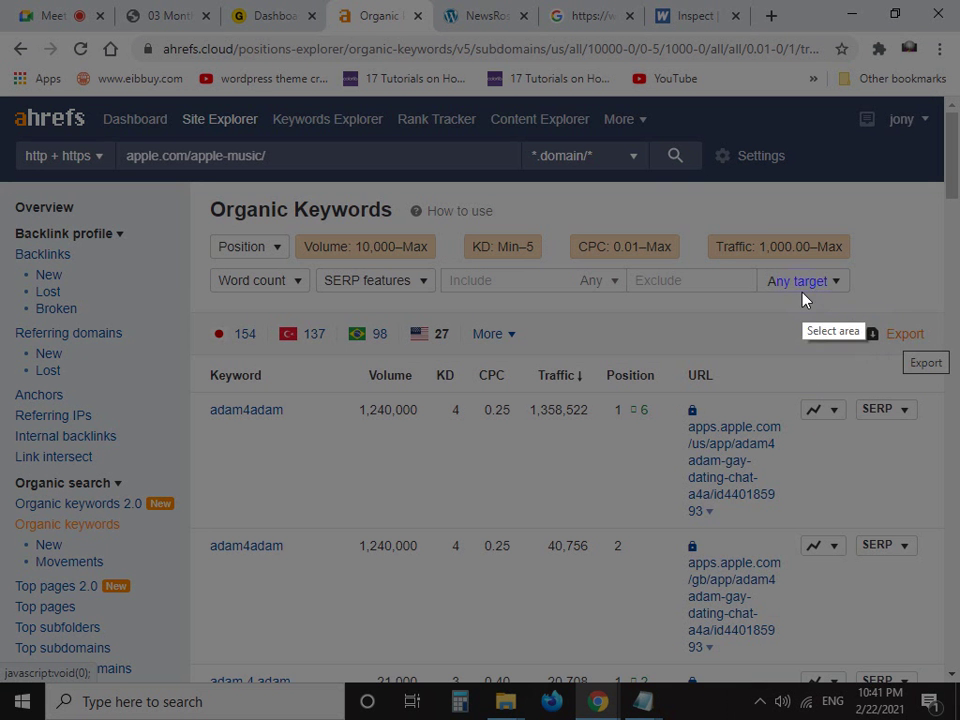
drag(801, 291, 955, 395)
click(943, 416)
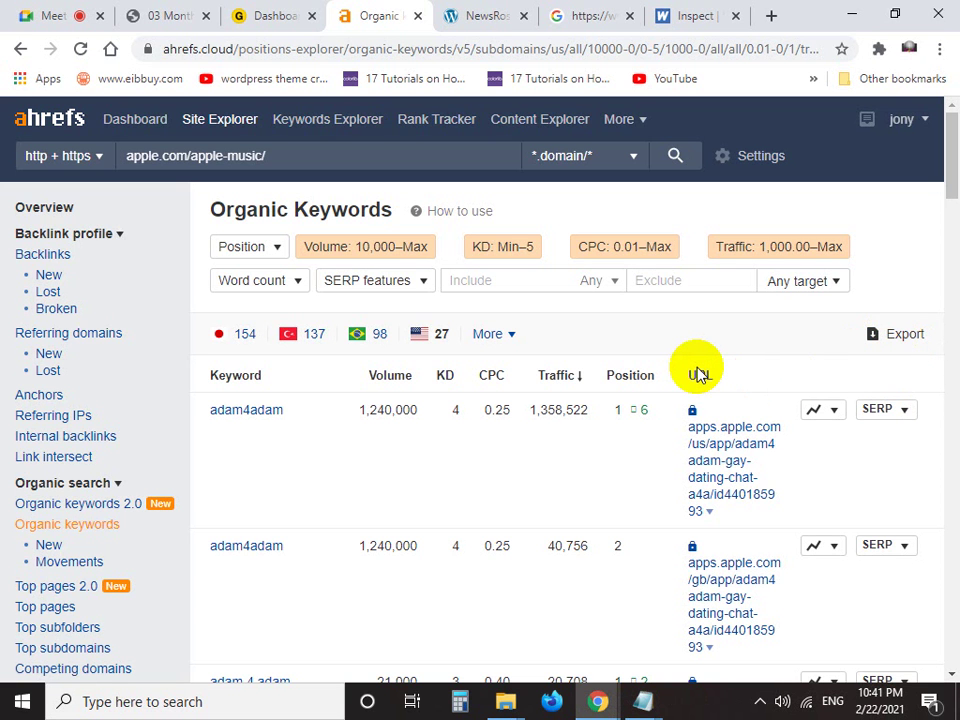
Show the CSV export options framed in a screen capture, discard the capture, and cancel the export
click(904, 337)
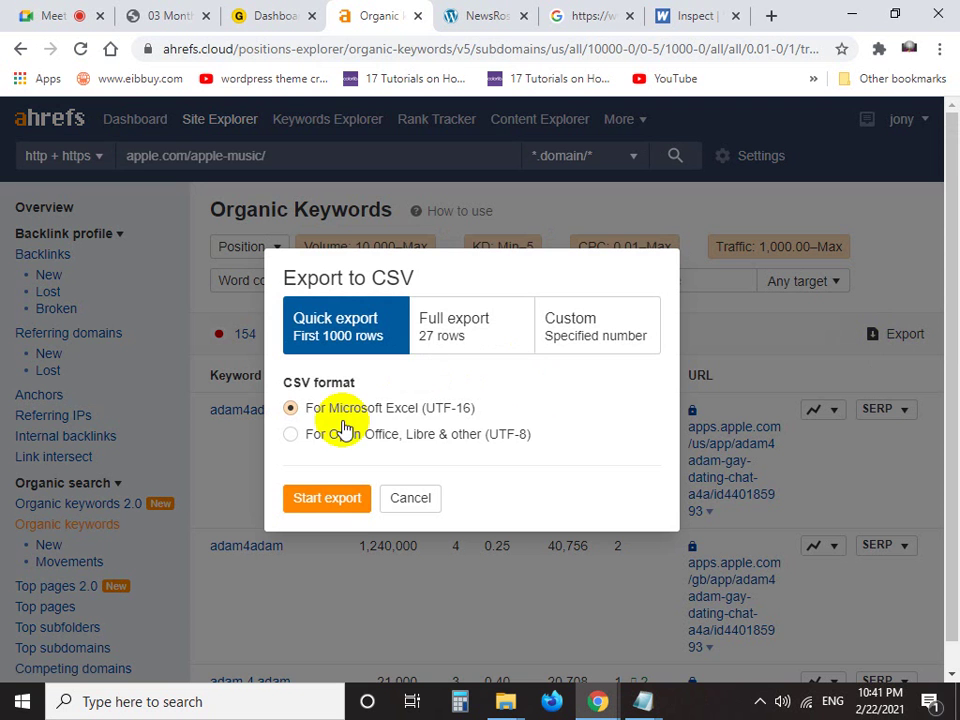
key(Print)
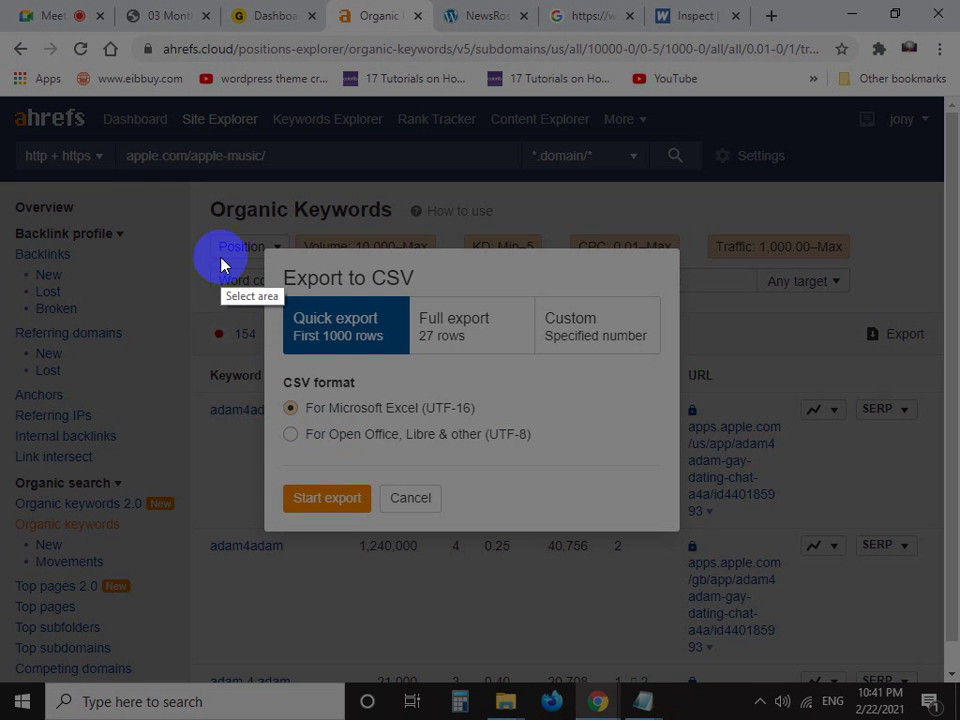
drag(220, 258, 741, 527)
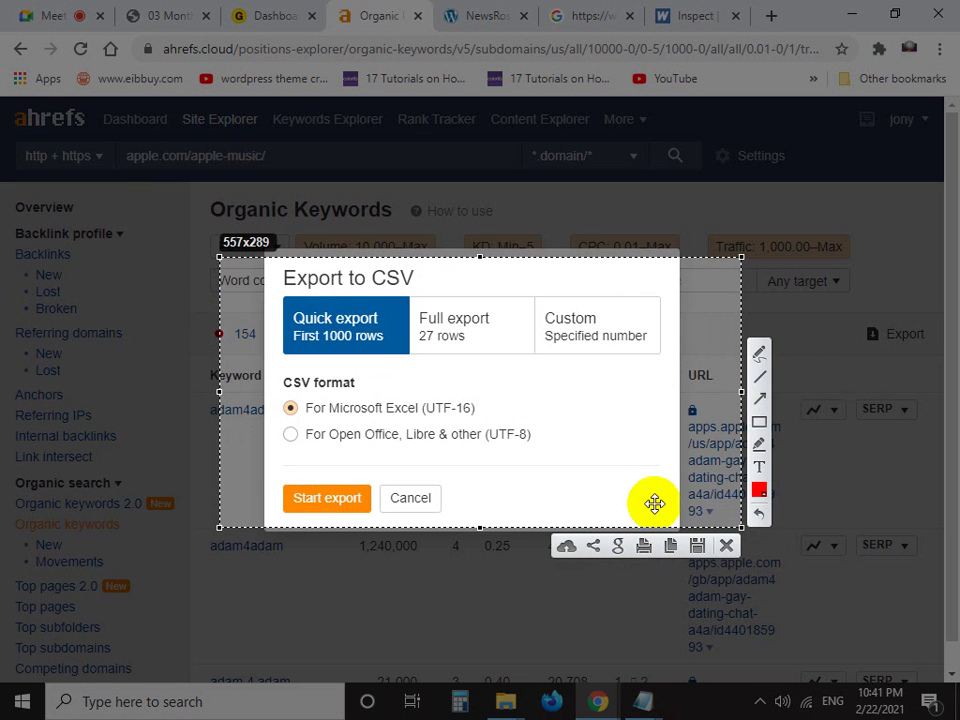
click(759, 398)
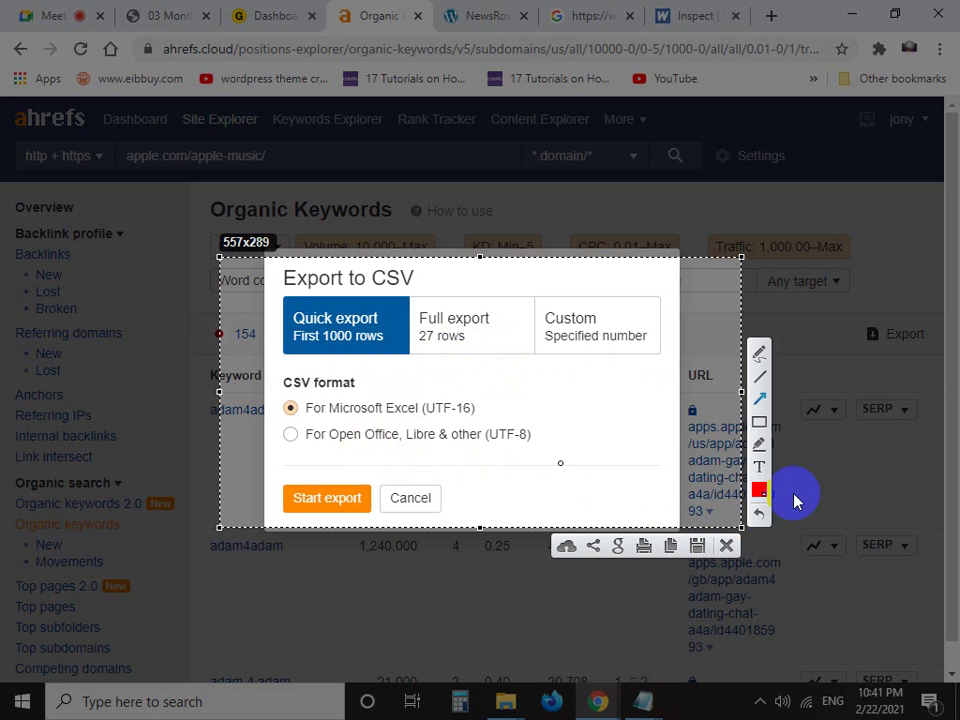
click(726, 545)
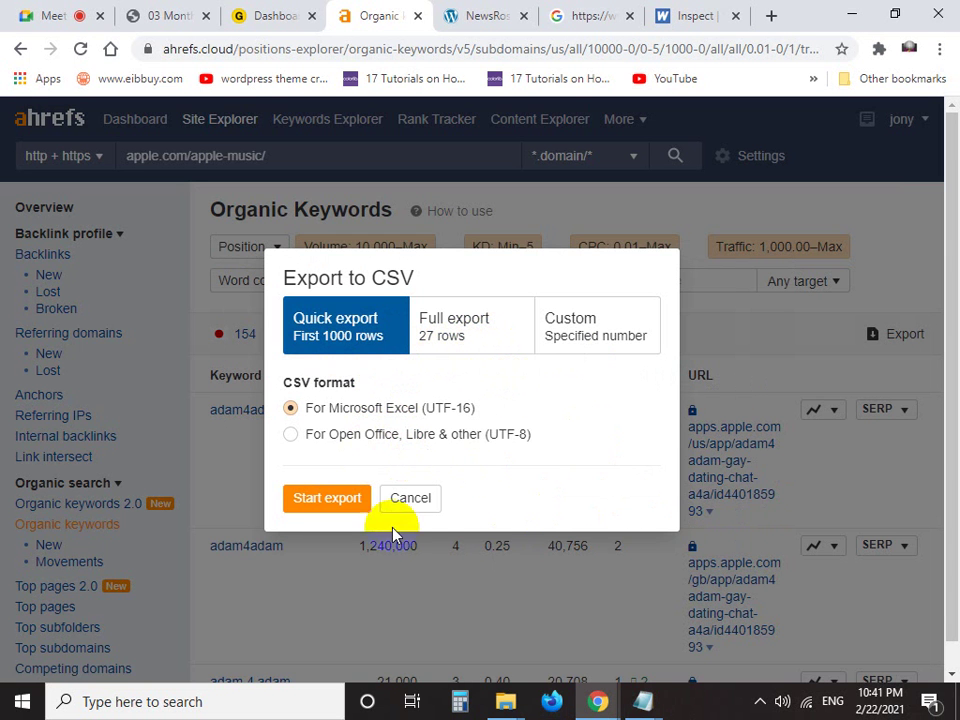
click(407, 497)
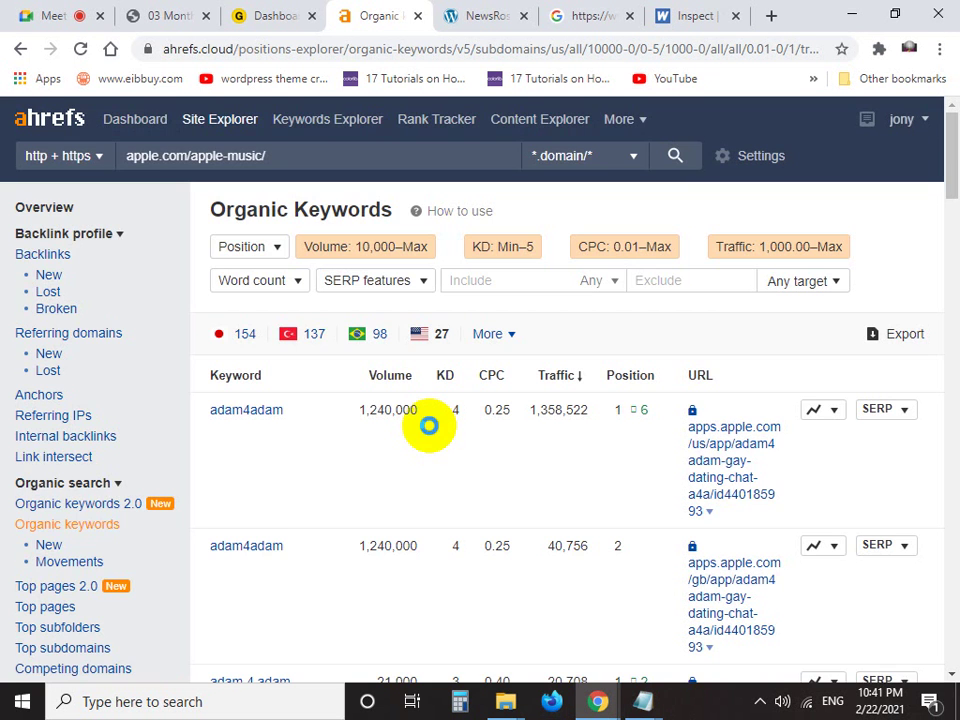
Capture the country bar above the keyword table, draw two arrows toward the United States entry, and discard the capture
key(Print)
mouse_move(168, 291)
mouse_down()
mouse_move(319, 349)
mouse_move(748, 358)
mouse_up()
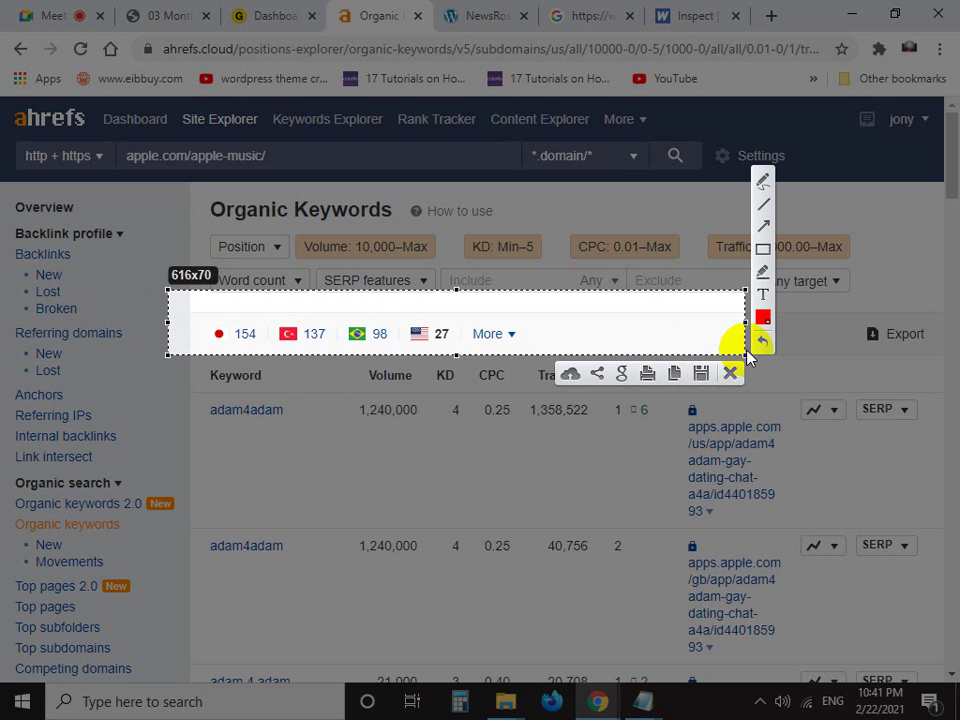
click(763, 226)
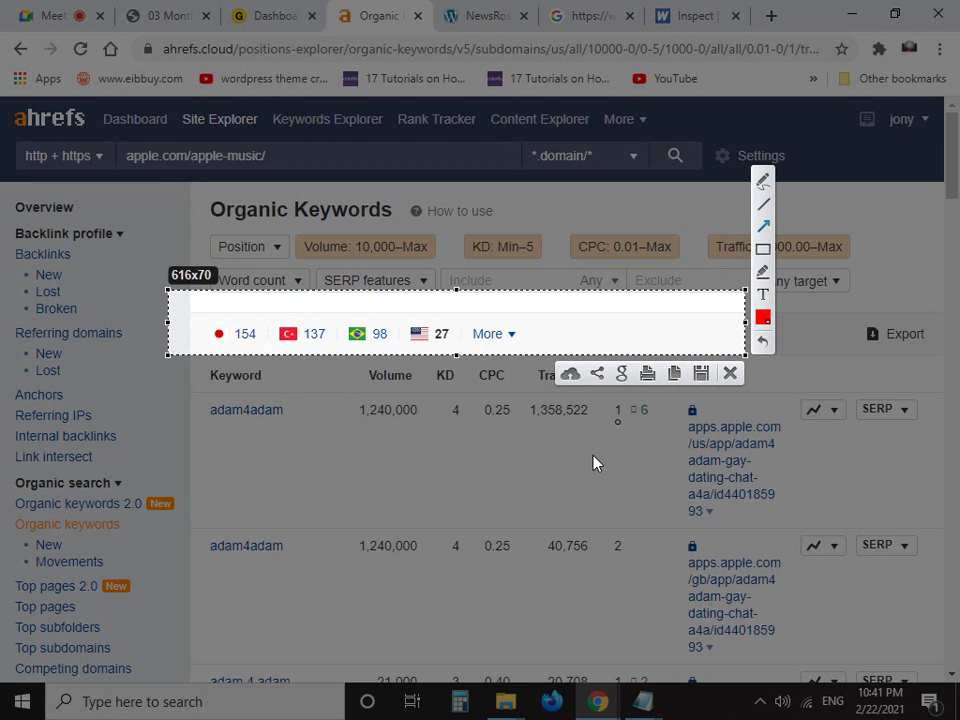
drag(590, 484, 487, 413)
mouse_move(432, 383)
mouse_down()
mouse_move(414, 322)
mouse_move(418, 356)
mouse_up()
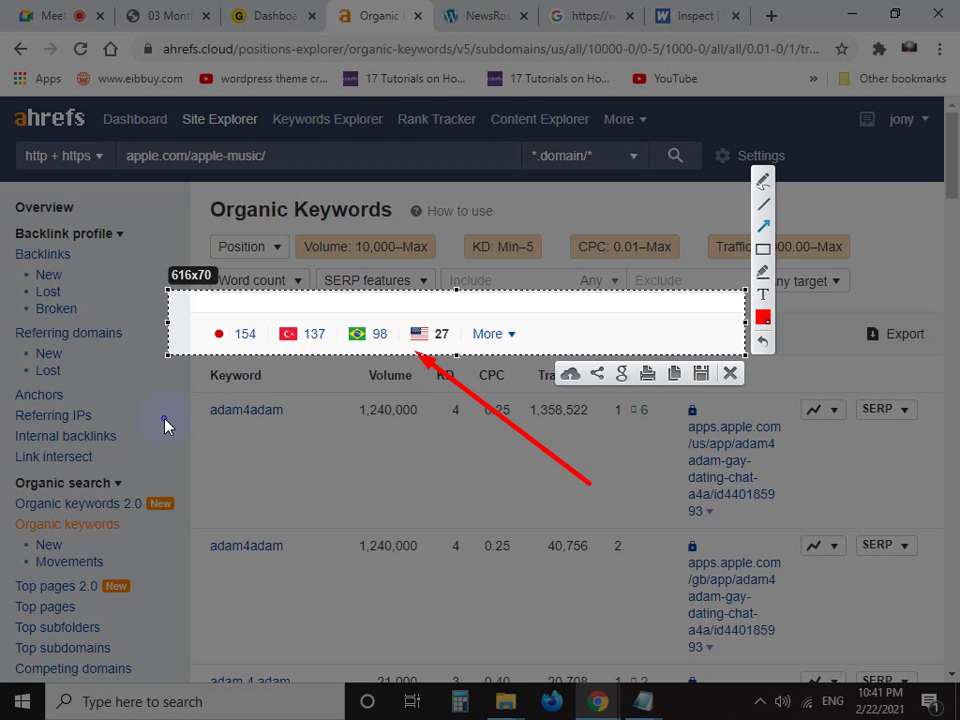
drag(352, 482, 440, 342)
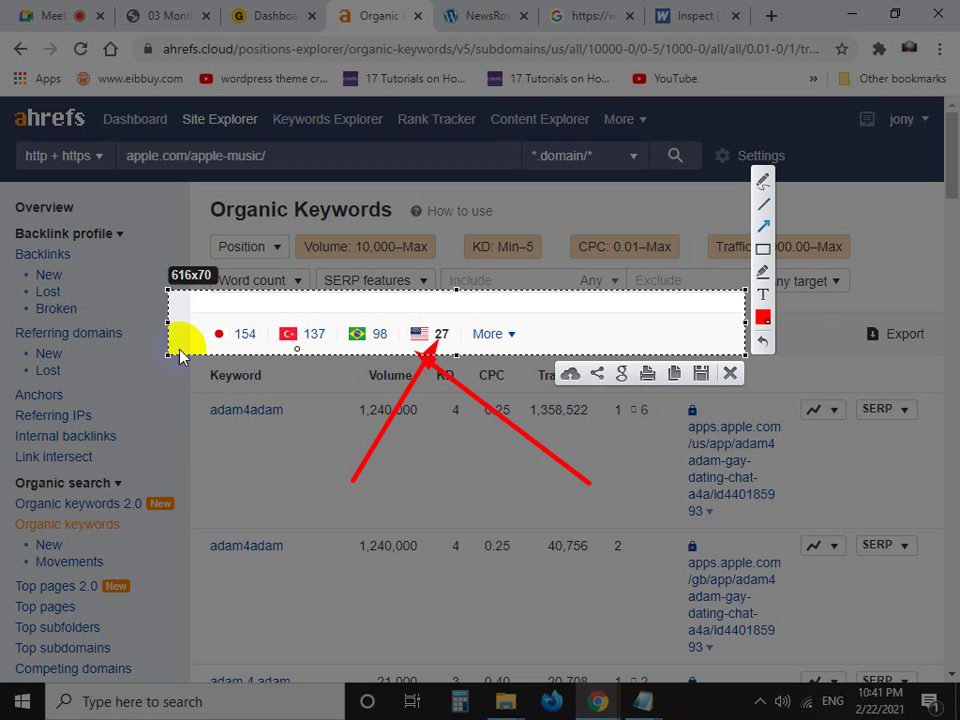
click(731, 373)
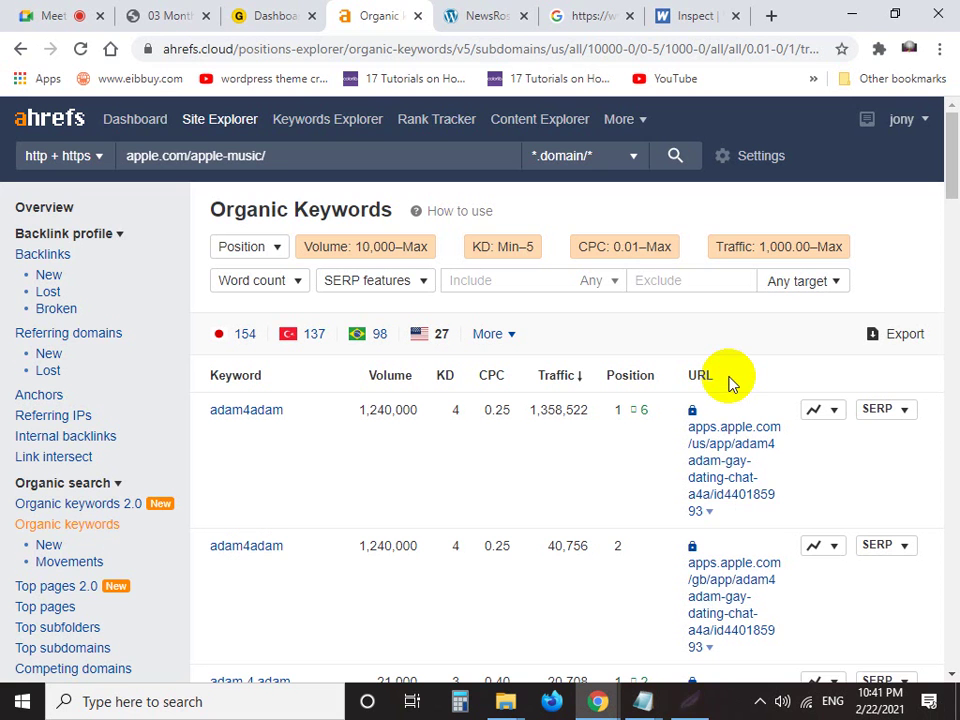
Choose the full CSV export for the keyword table, frame the CSV format options in a screen capture, and discard the capture
click(900, 339)
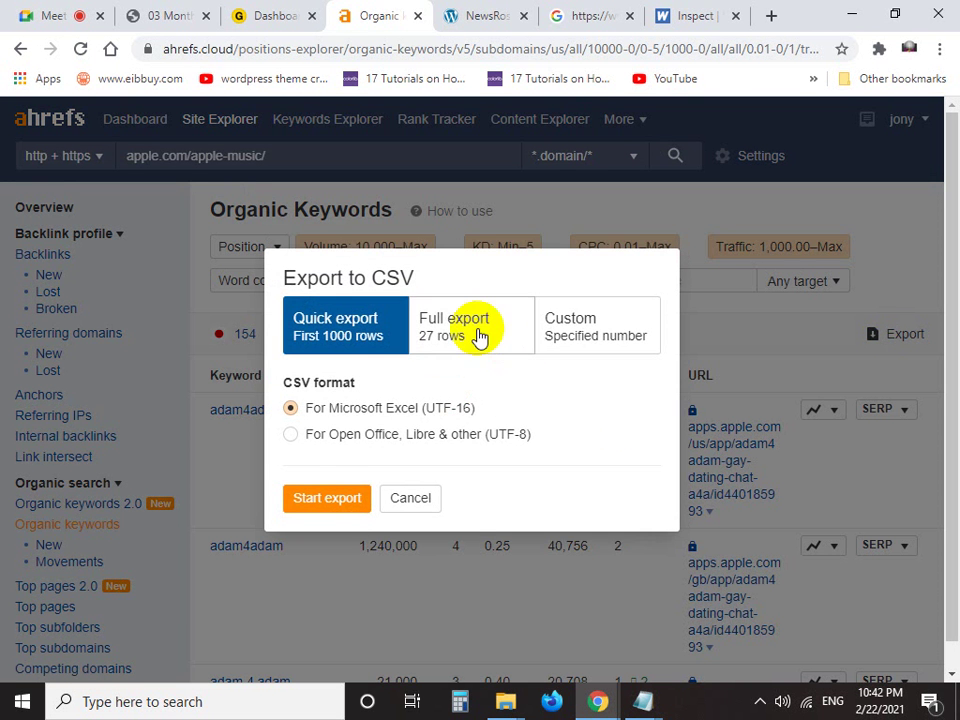
click(479, 338)
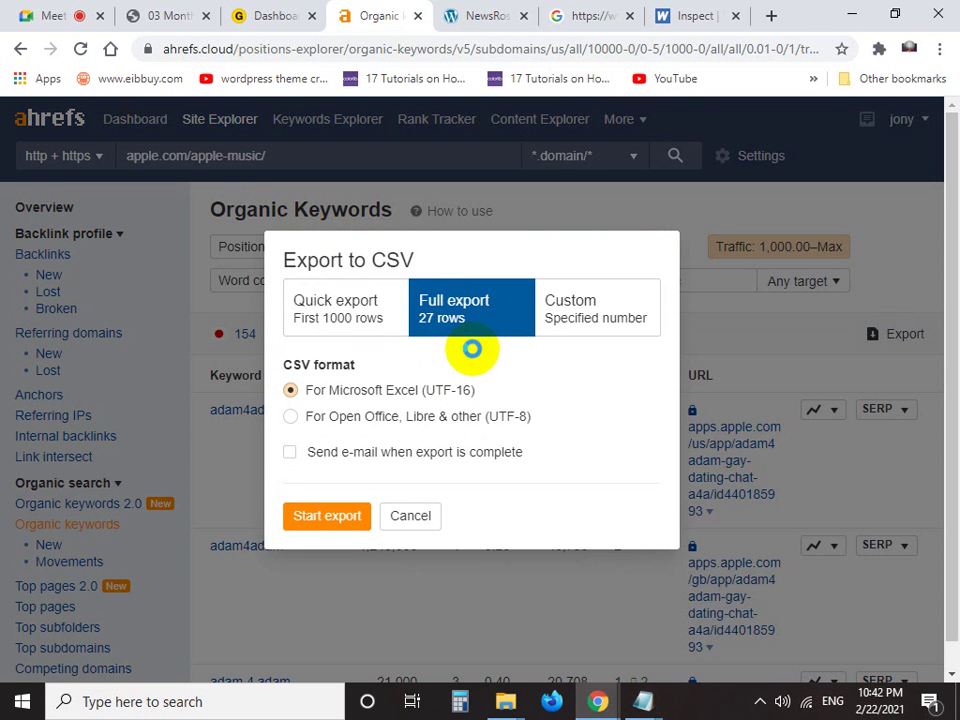
key(Print)
drag(235, 316, 521, 443)
drag(634, 469, 797, 489)
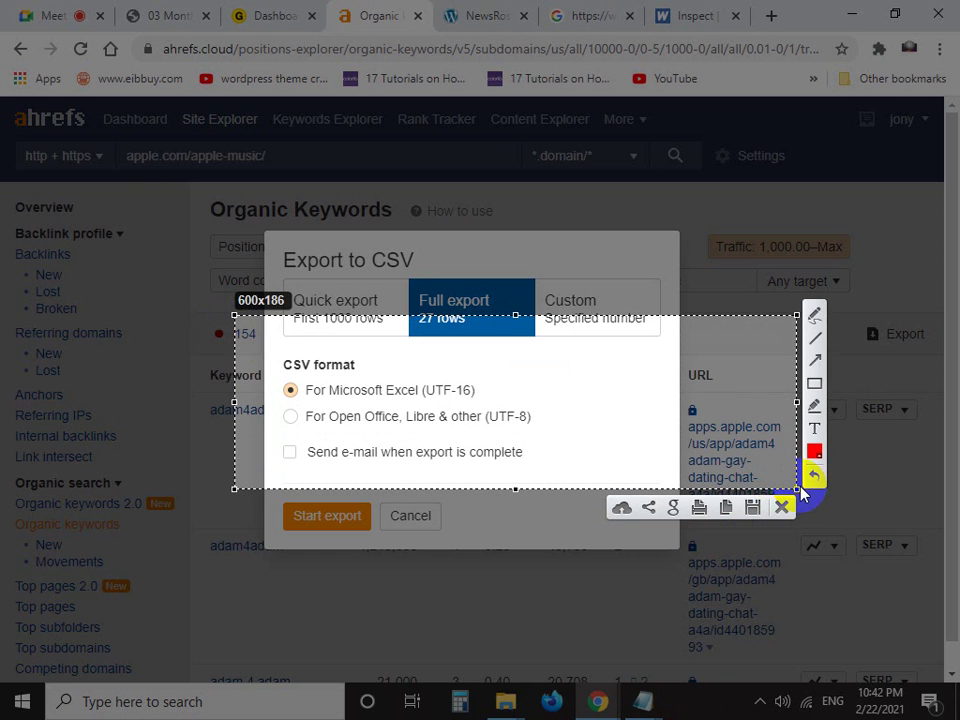
click(814, 361)
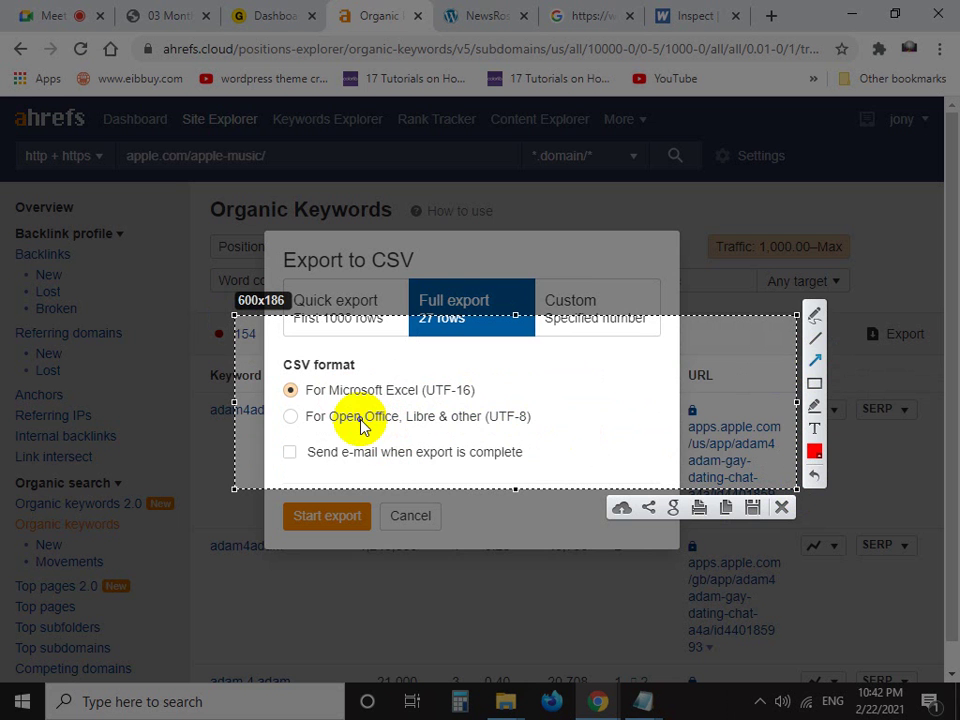
click(781, 510)
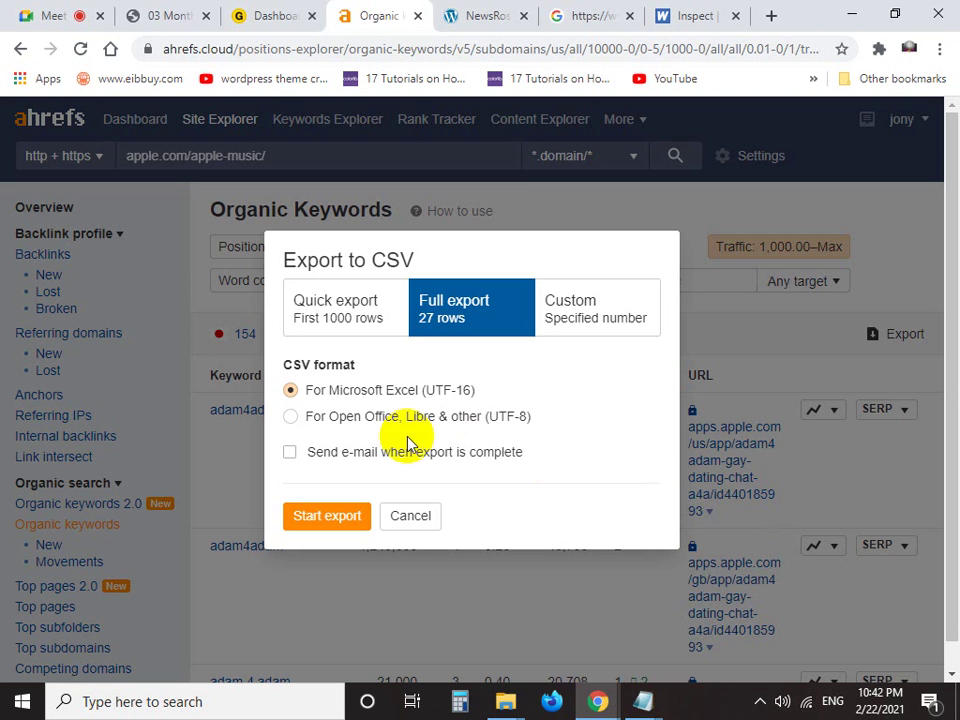
Export the keywords in the Open Office, Libre & other (UTF-8) format and save the CSV in the Desktop's sub Title folder
click(337, 420)
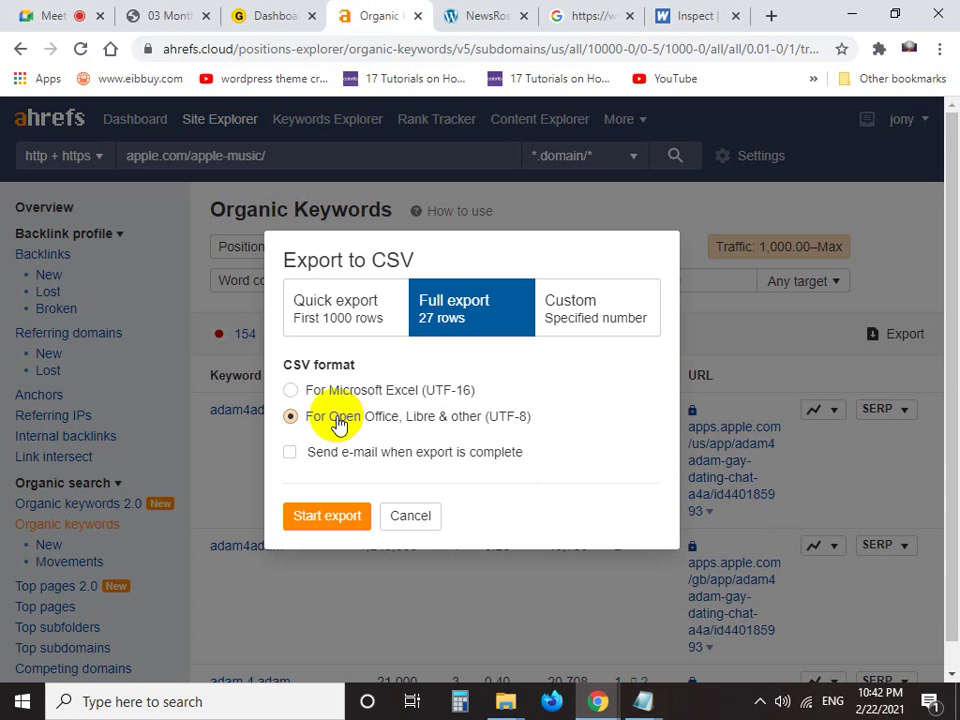
click(322, 524)
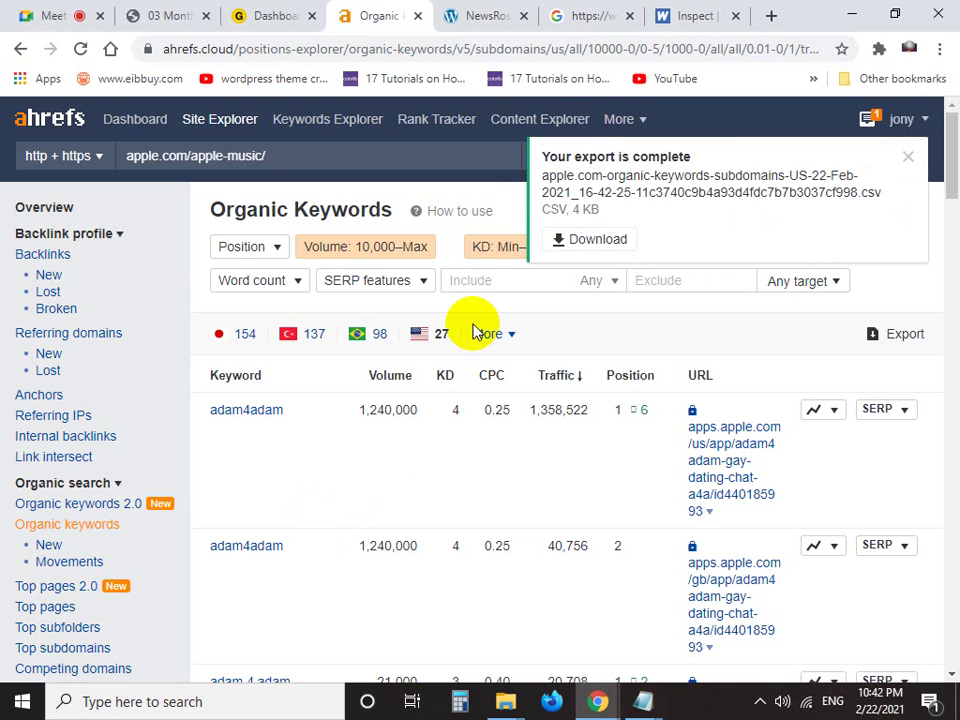
click(586, 242)
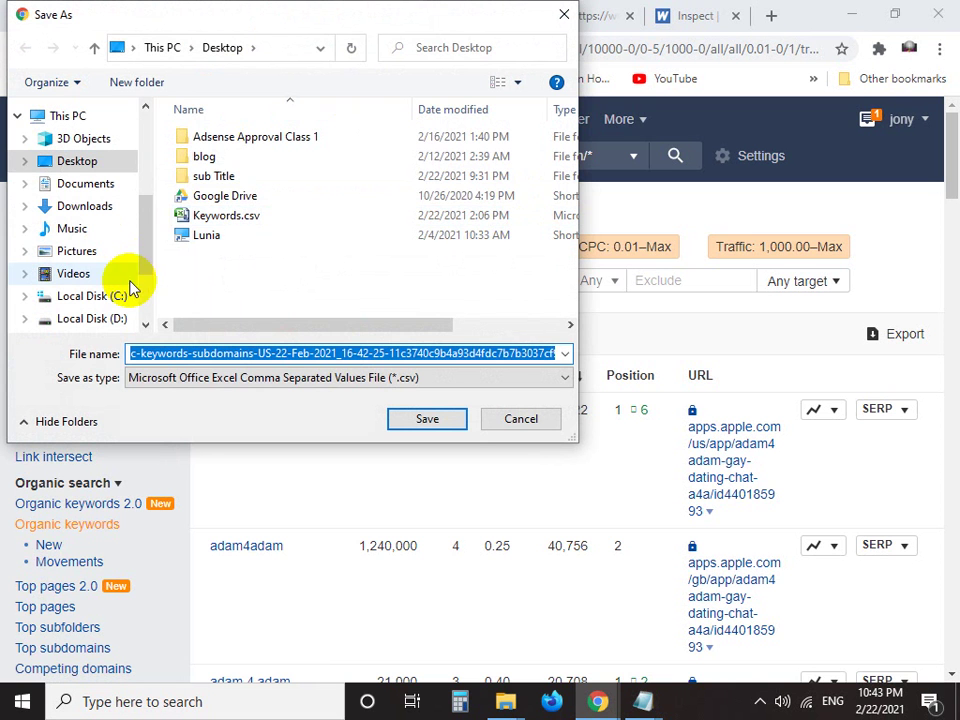
double_click(225, 157)
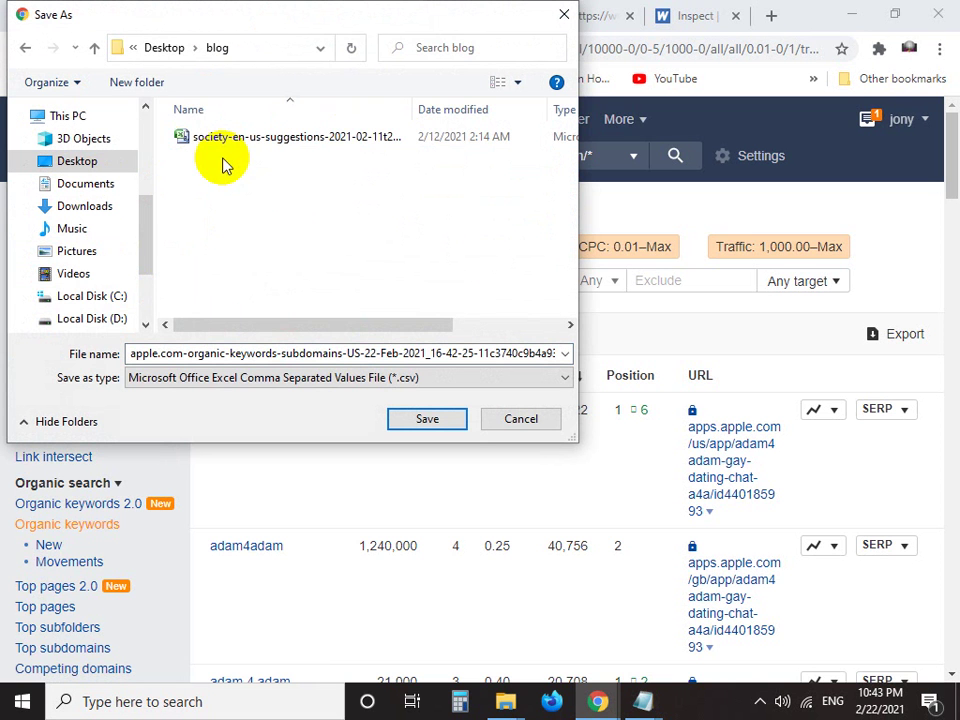
click(26, 48)
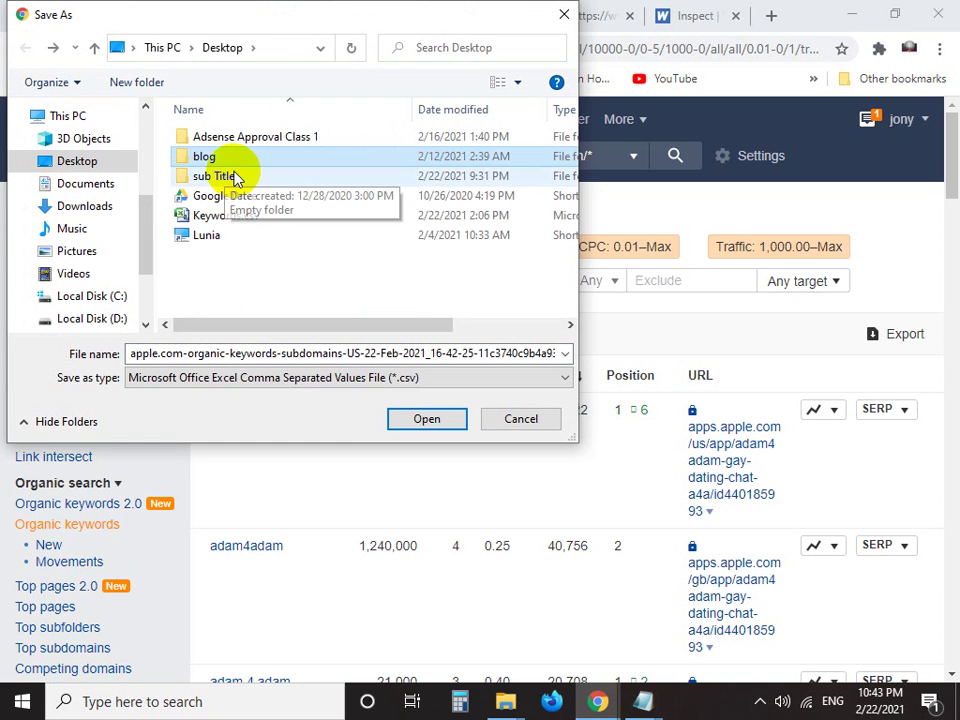
double_click(238, 172)
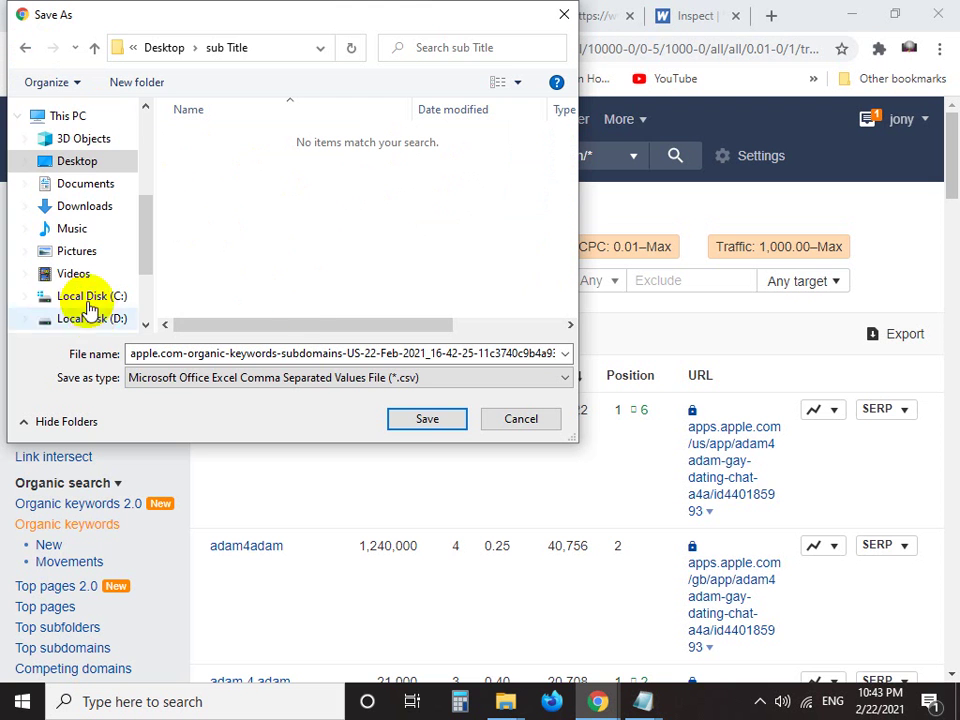
drag(141, 270, 141, 306)
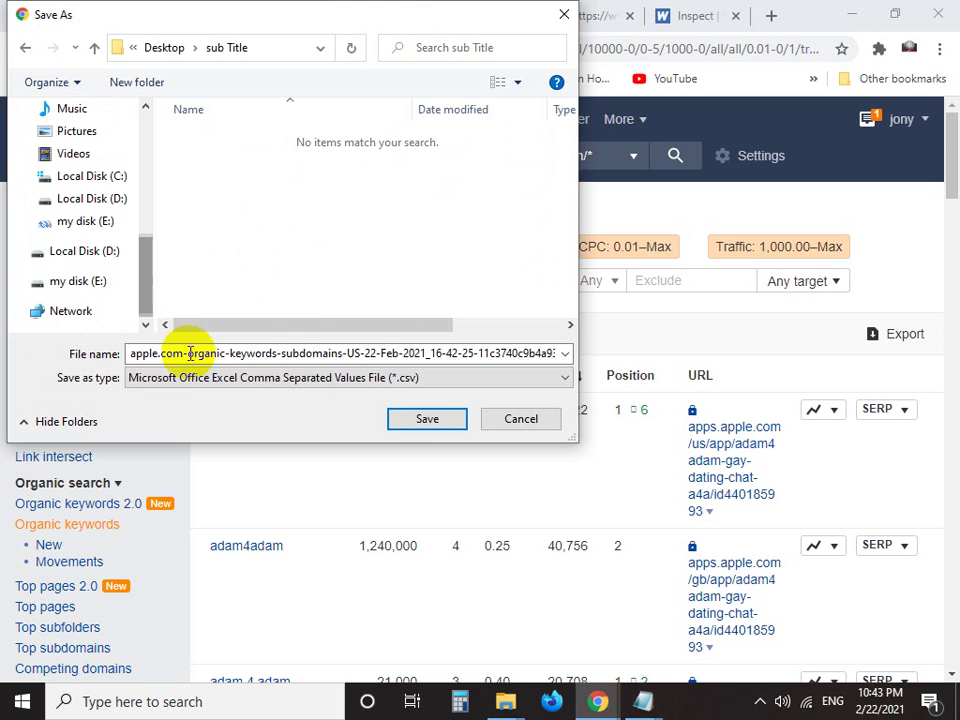
click(425, 420)
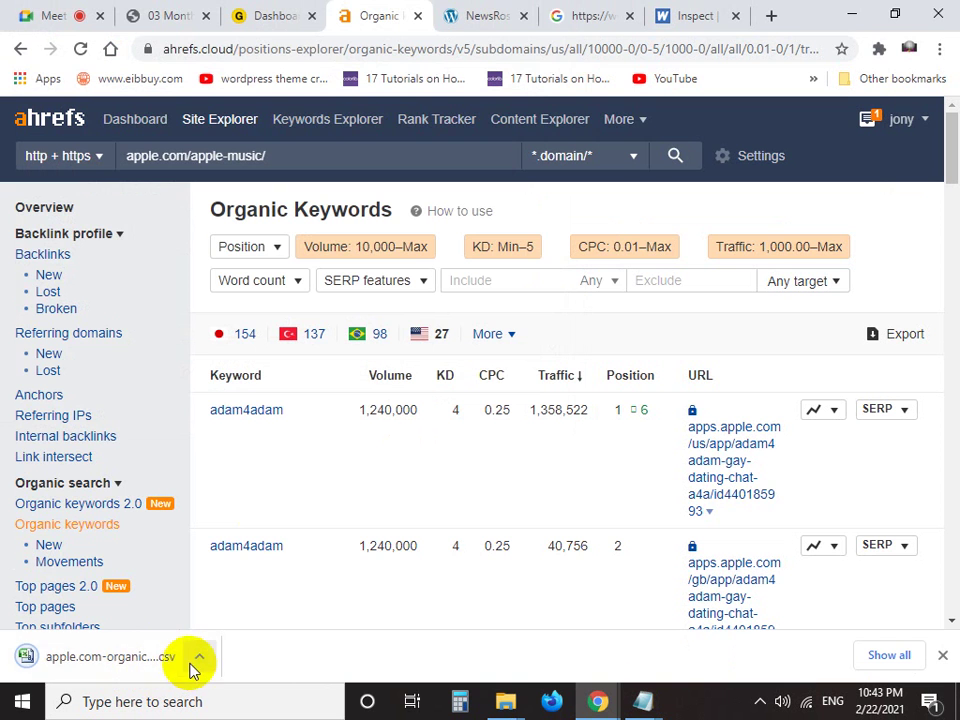
Show the downloaded keyword CSV in its folder, refresh the listing, and open the file in Excel
click(199, 656)
click(255, 597)
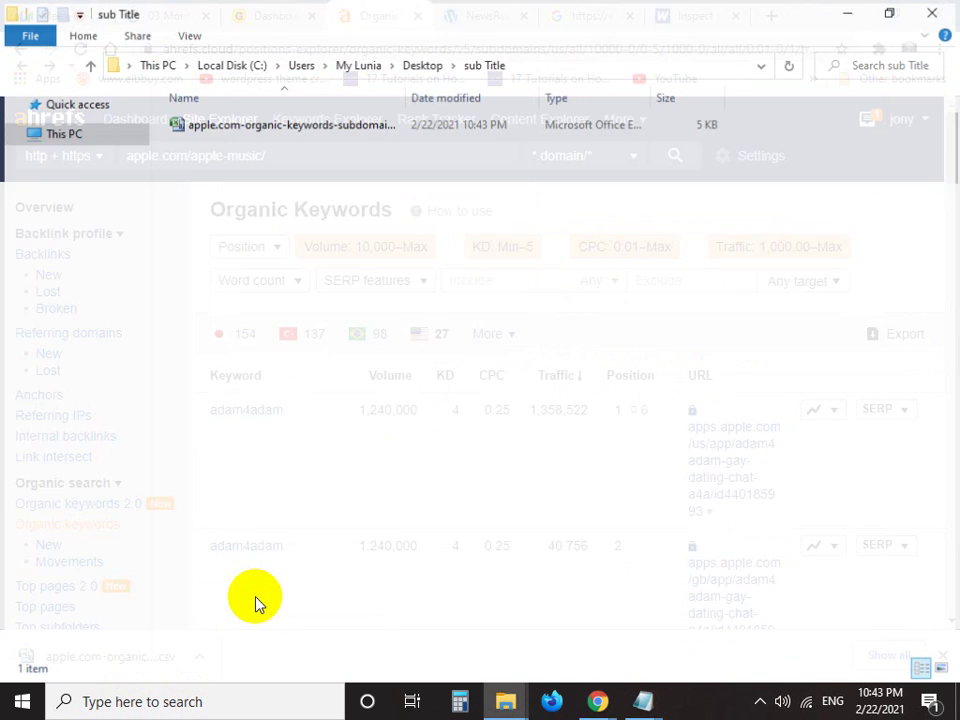
right_click(217, 218)
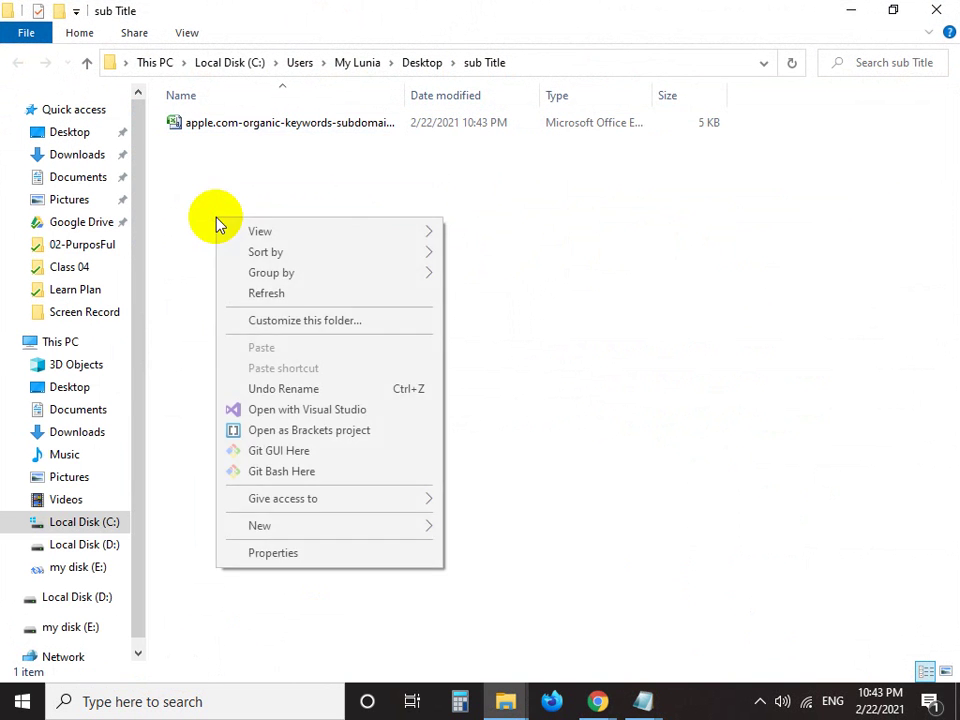
click(281, 293)
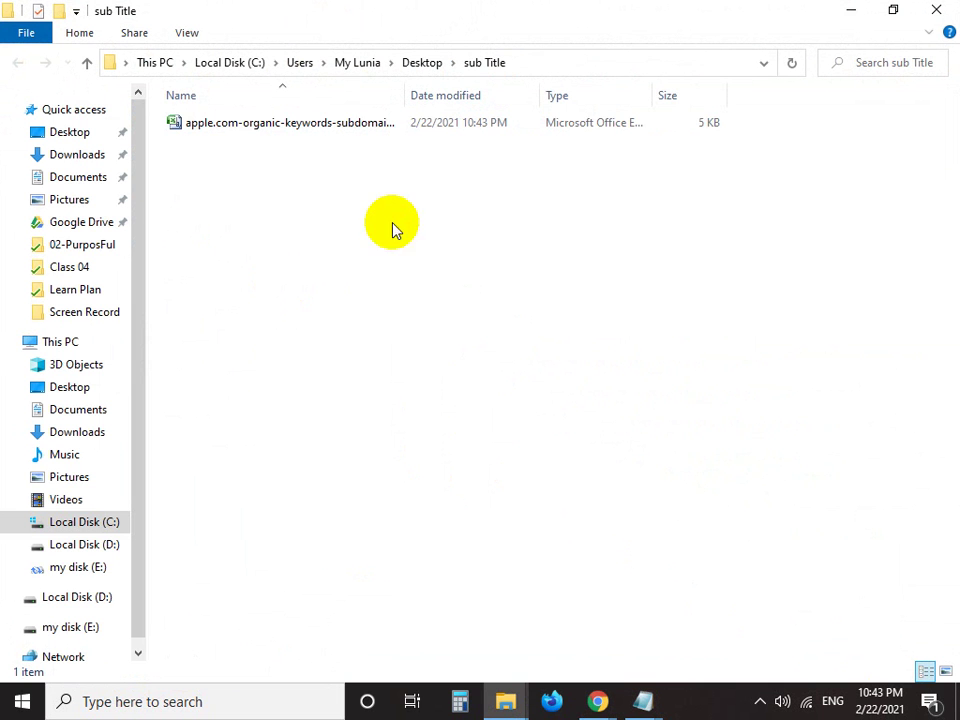
click(354, 124)
right_click(354, 124)
click(378, 135)
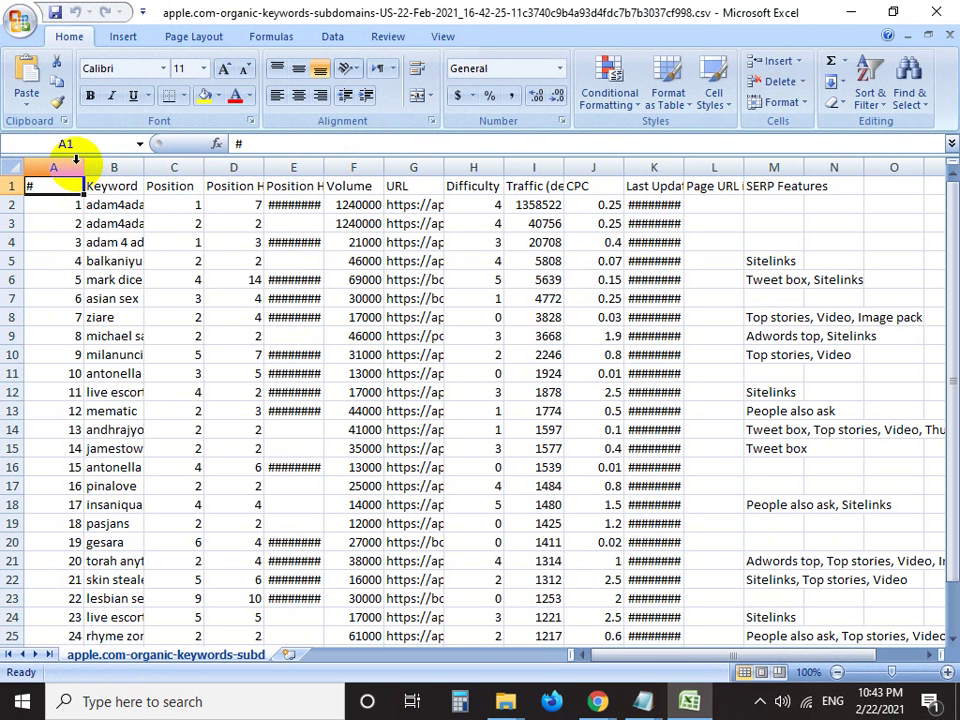
Delete the # column from the sheet and widen the Keyword column so the full keywords fit
click(75, 158)
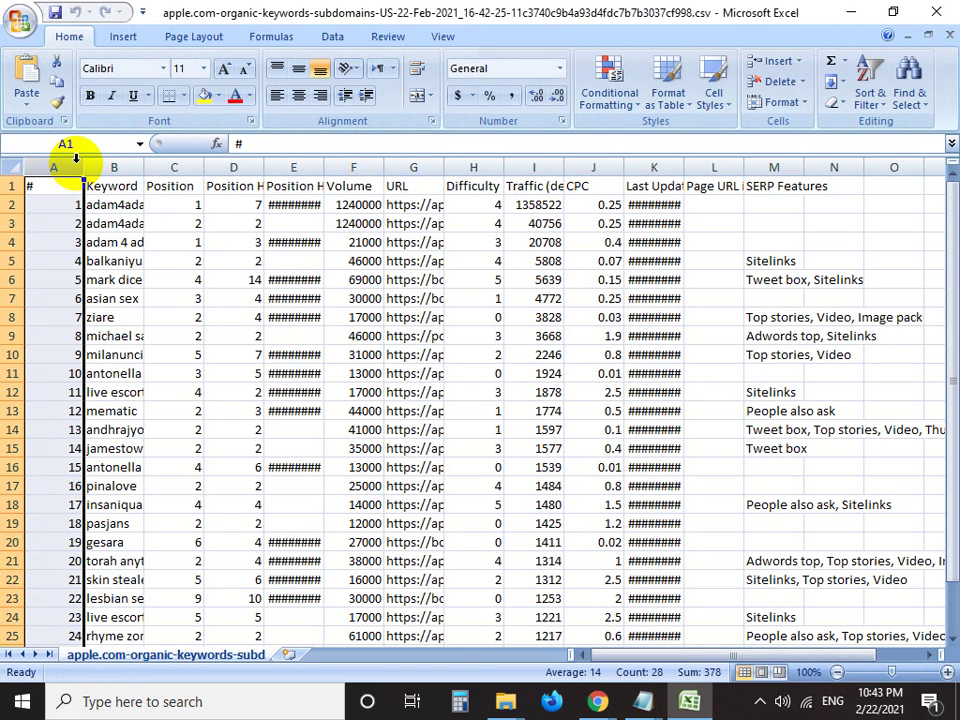
right_click(75, 160)
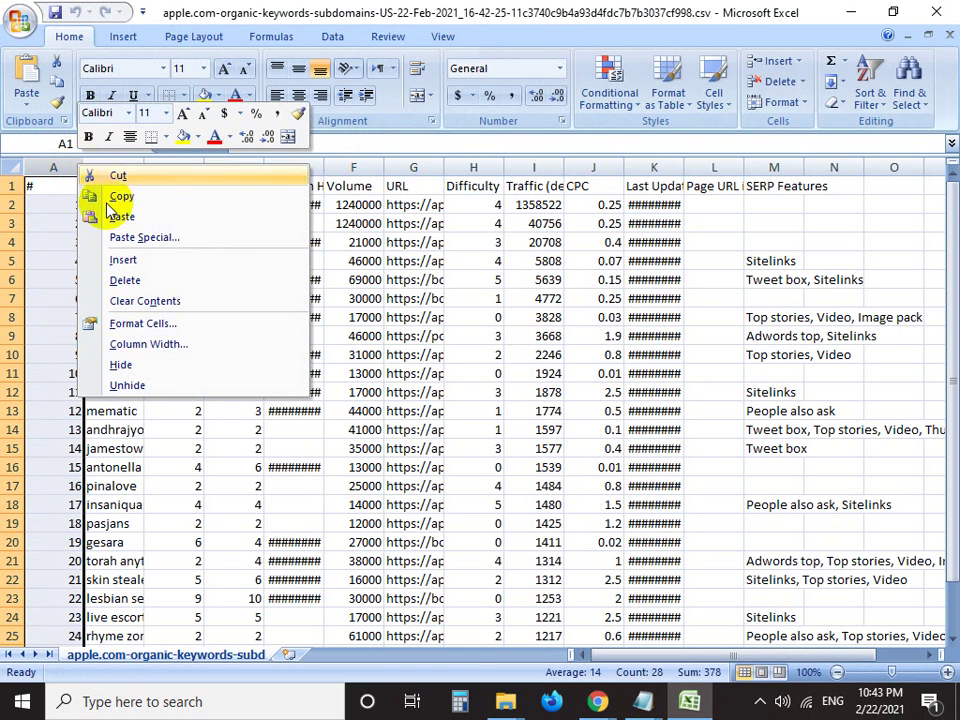
click(155, 285)
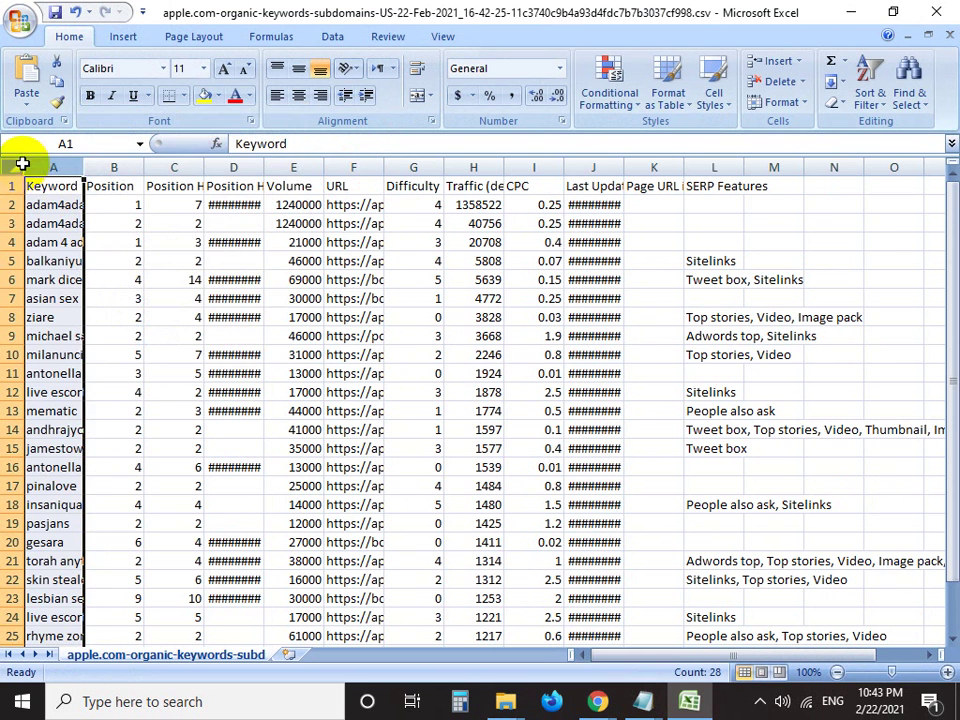
drag(82, 167, 296, 176)
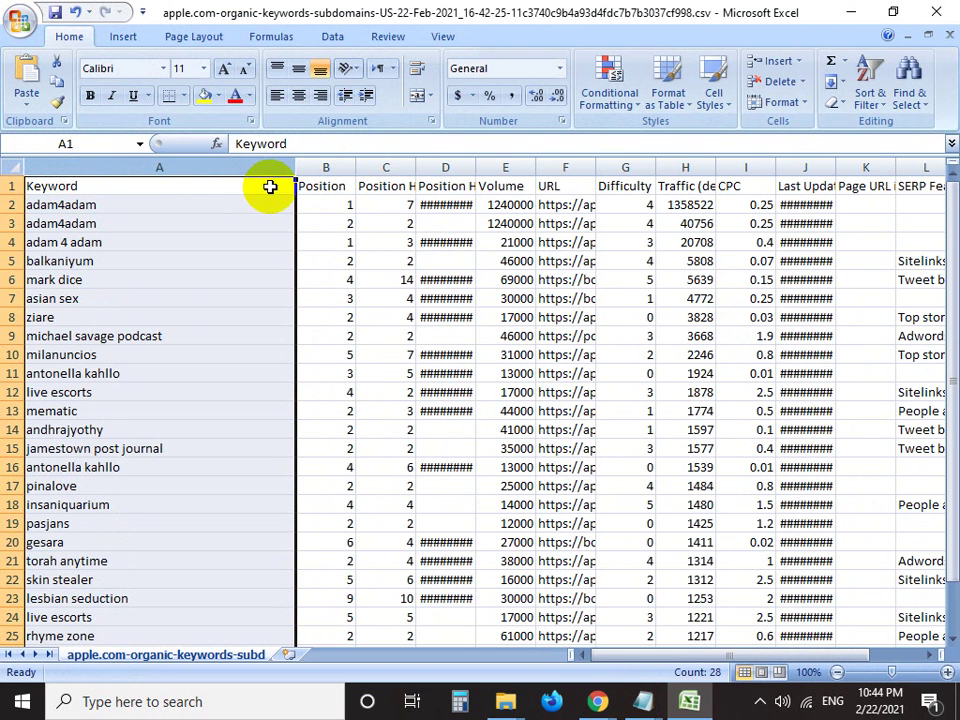
Delete the Position, Position History and Position History Date columns between the Keyword and Volume columns
click(328, 165)
scroll(344, 280, down, 1)
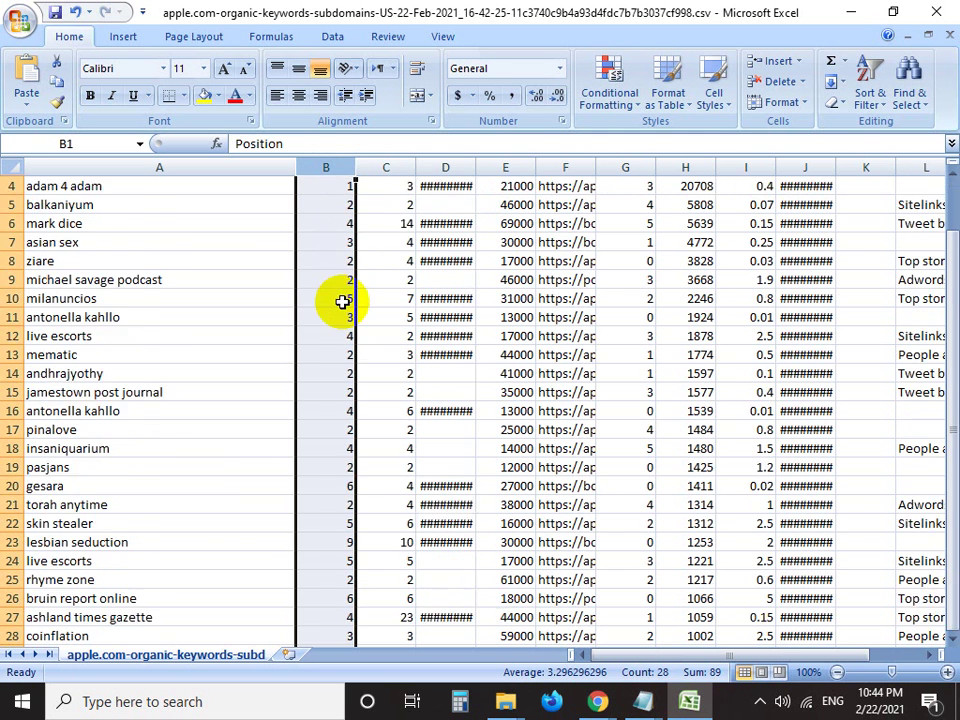
scroll(347, 289, up, 1)
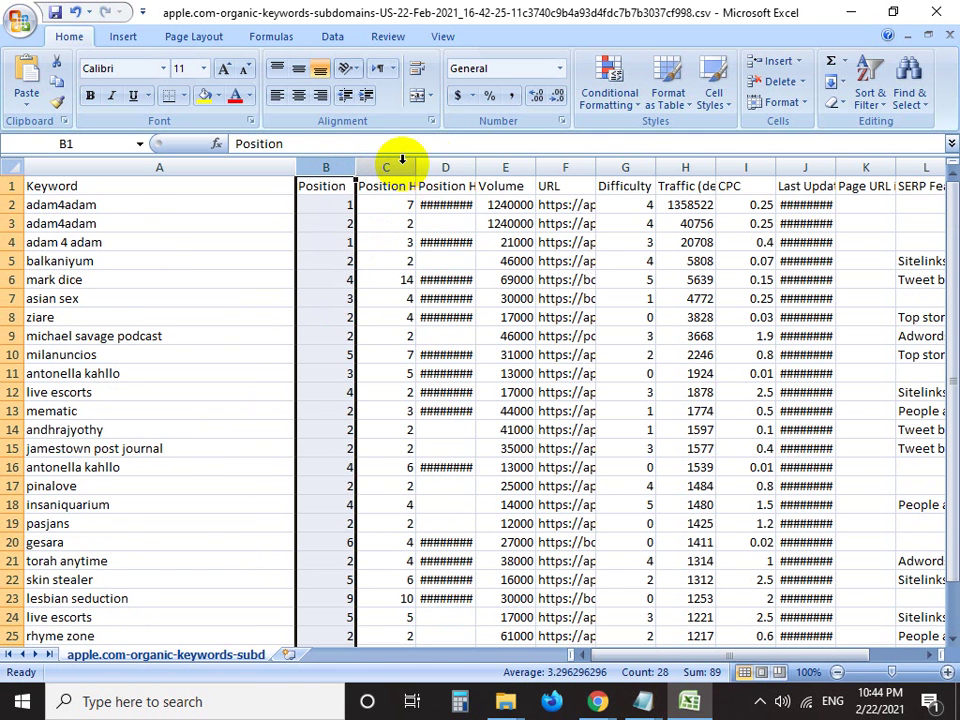
drag(478, 168, 589, 172)
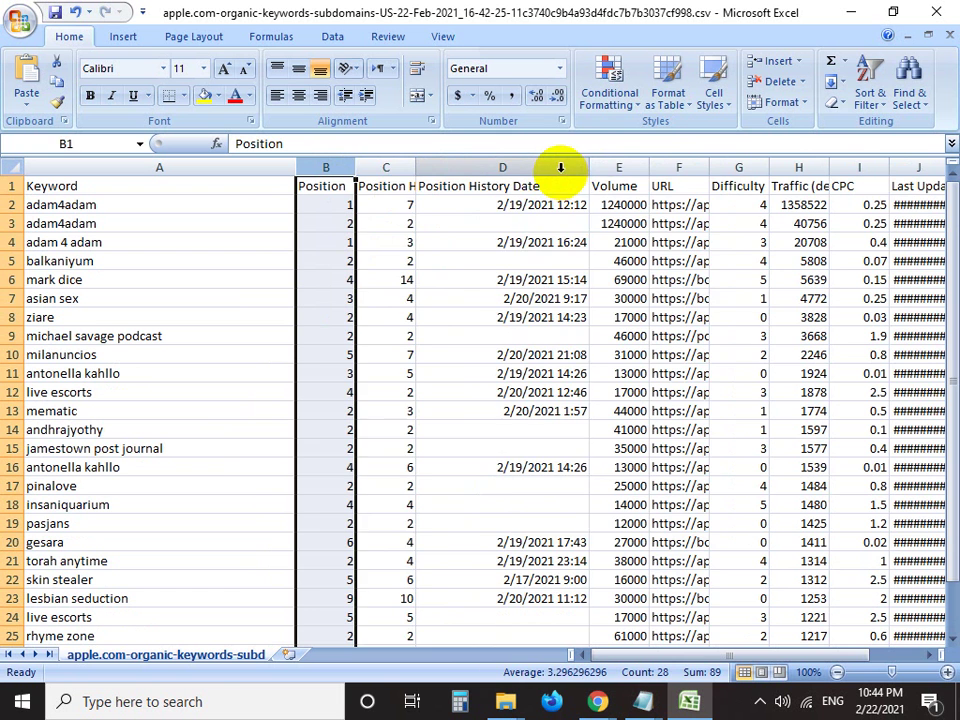
shift+click(561, 165)
right_click(561, 168)
click(612, 289)
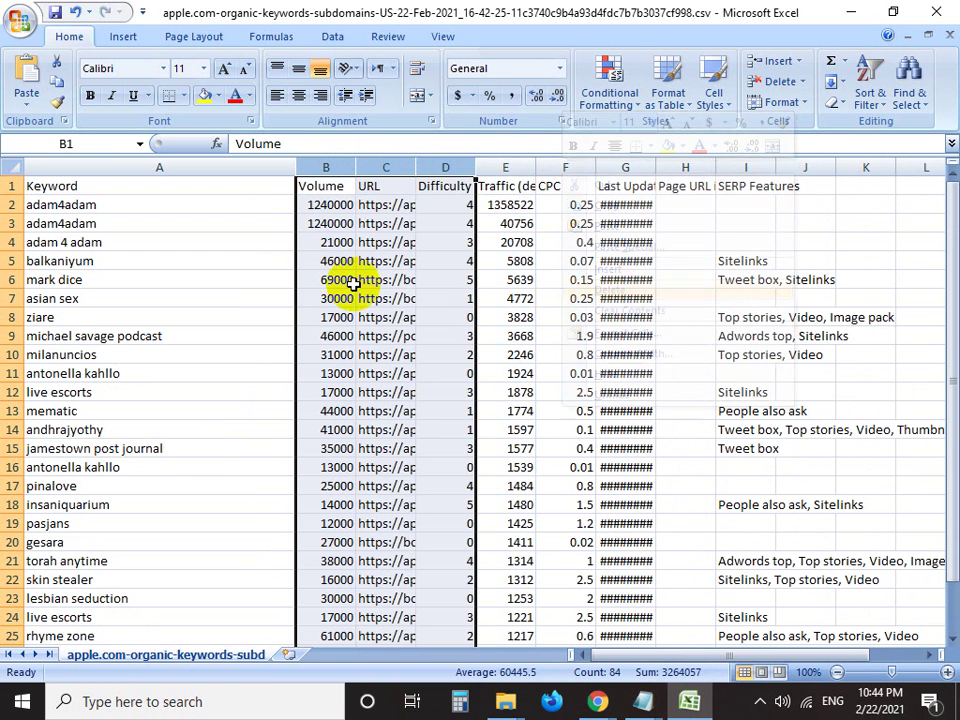
Widen the Volume column slightly and the URL column enough to read most addresses, undoing the accidental fill across neighbouring columns
click(336, 165)
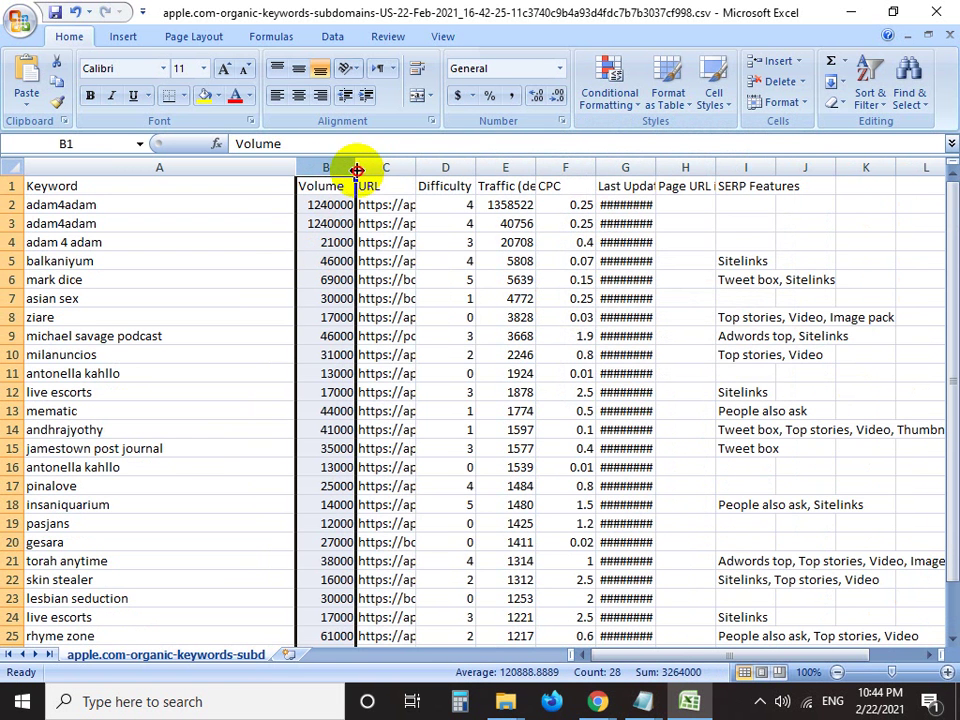
drag(356, 170, 387, 170)
click(418, 167)
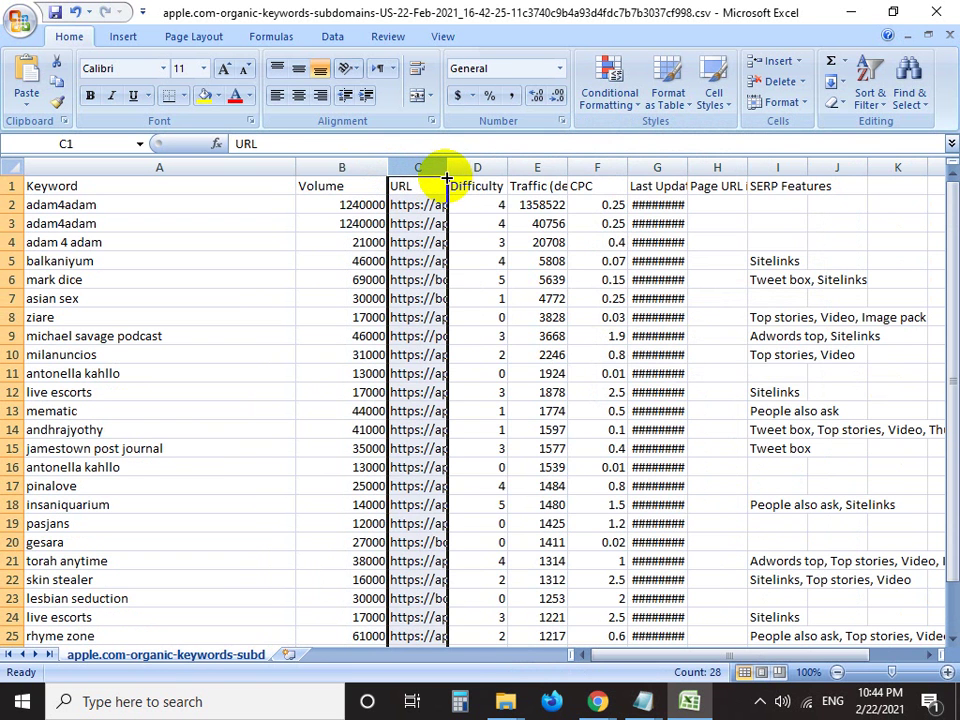
drag(446, 178, 659, 195)
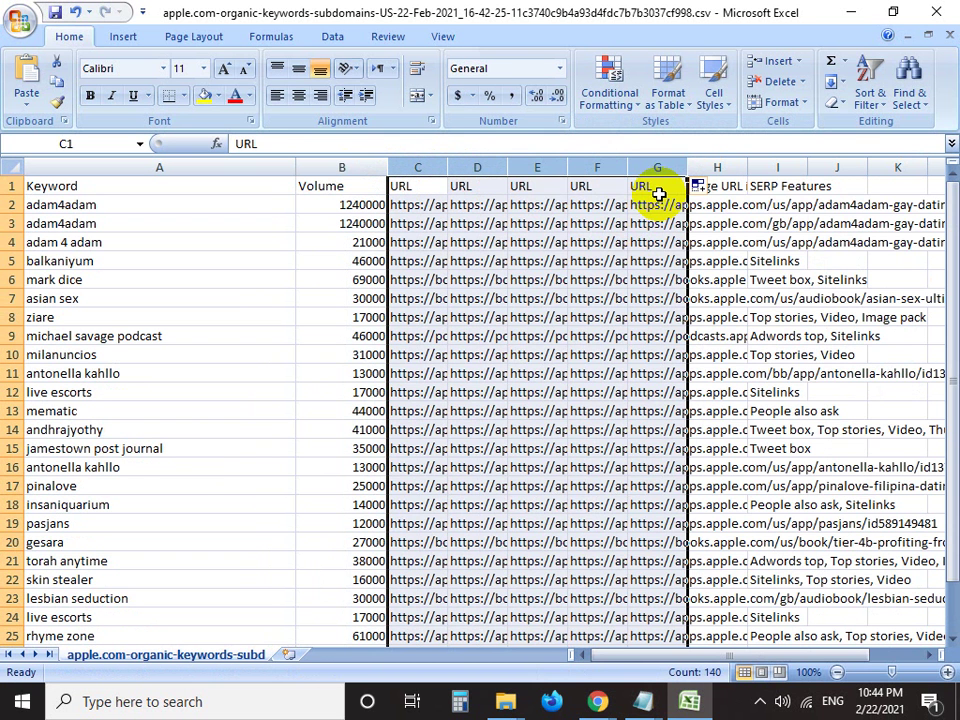
key(ctrl+z)
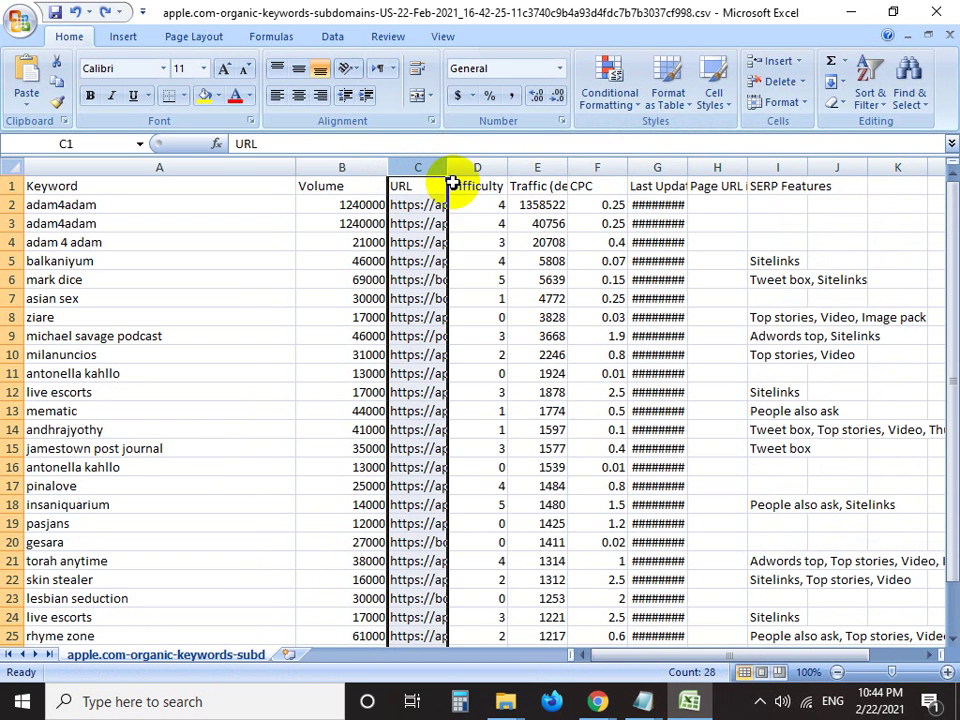
drag(448, 164, 793, 190)
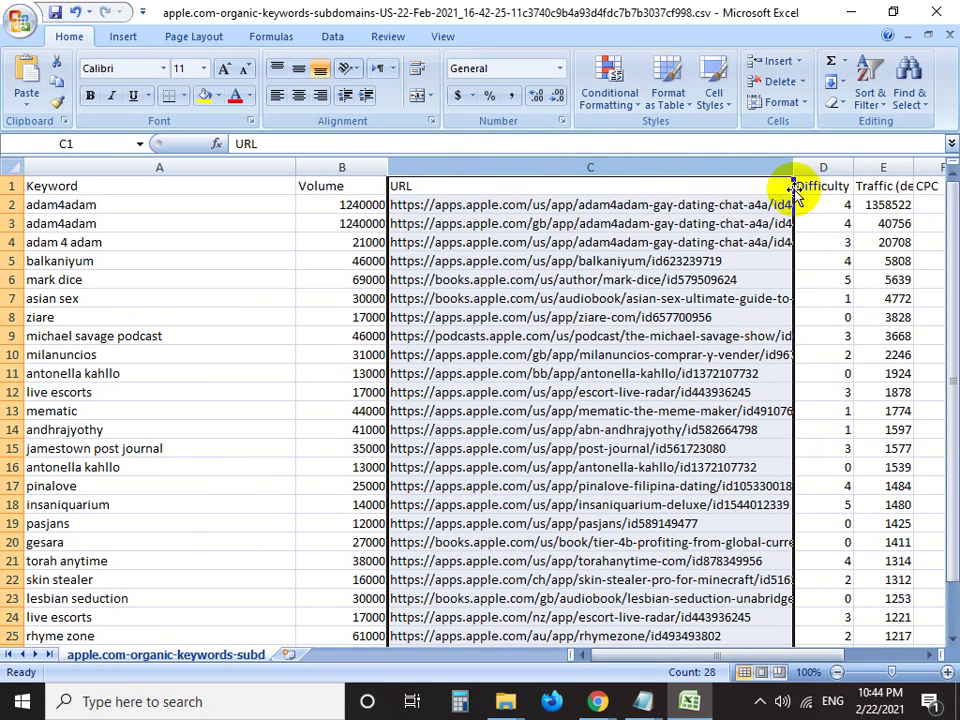
Move the URL column to directly after the SERP Features column, widen the Page URL inside column, and select the SERP Features column
right_click(570, 166)
click(619, 206)
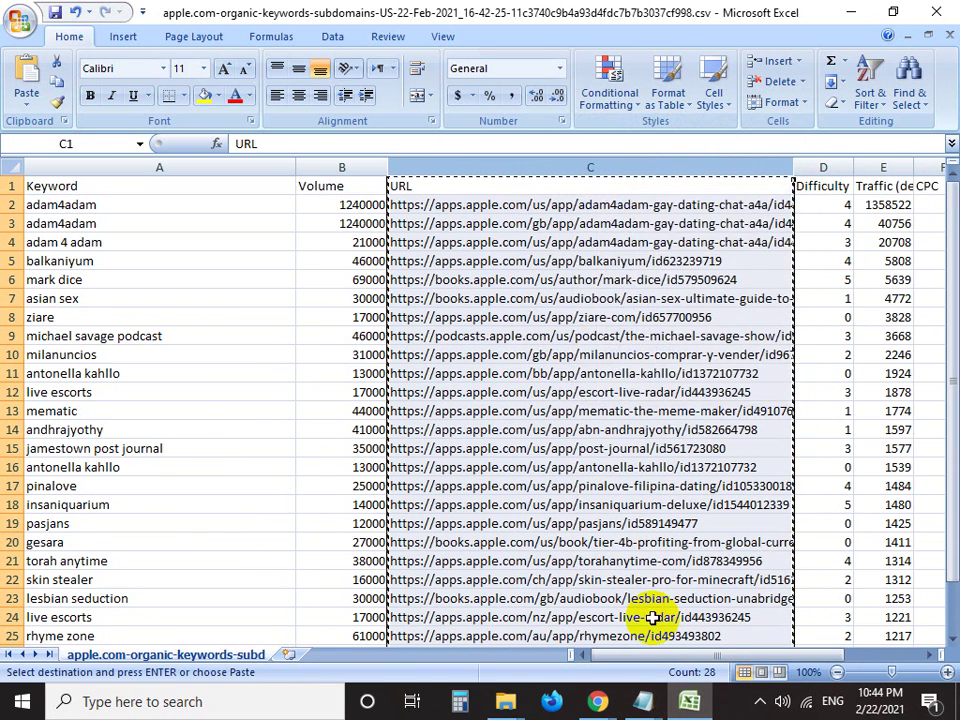
drag(681, 656, 936, 656)
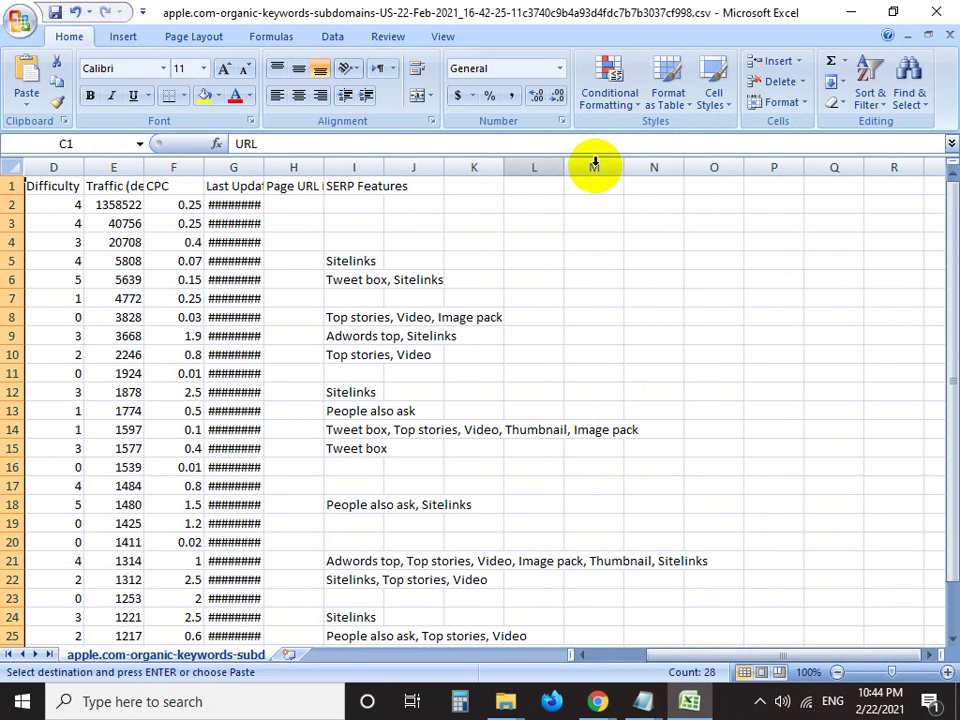
drag(327, 166, 500, 170)
click(588, 162)
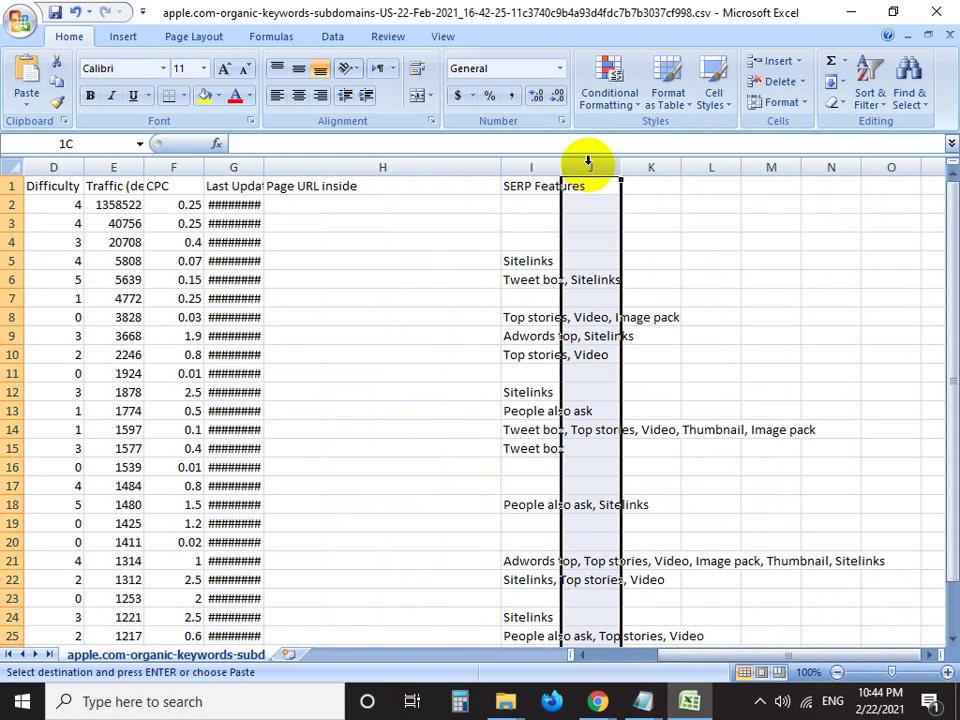
right_click(588, 172)
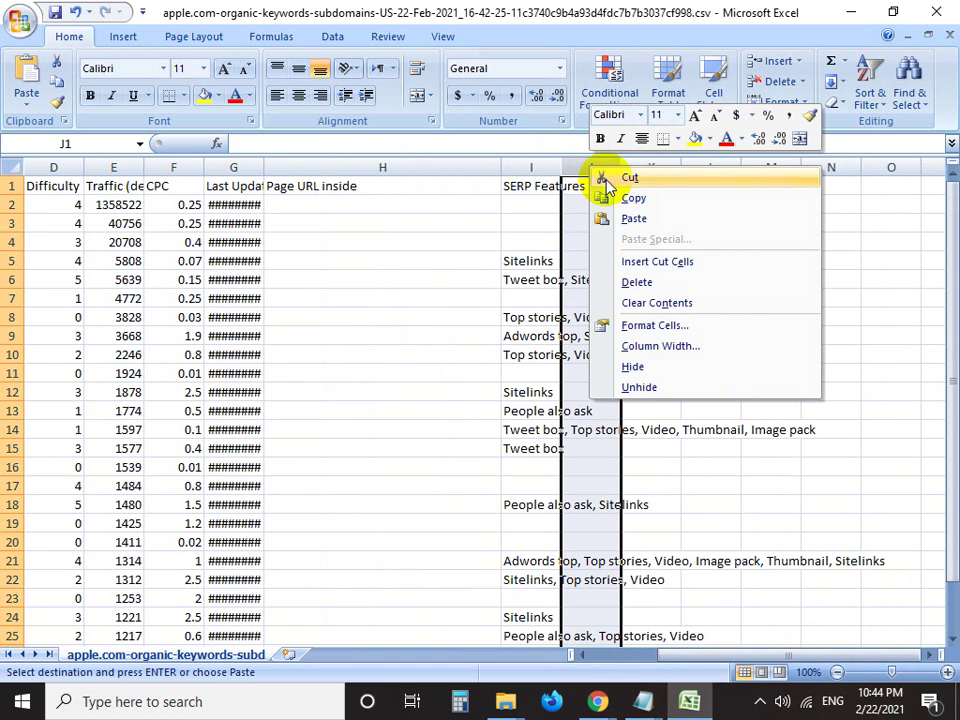
click(678, 262)
click(470, 167)
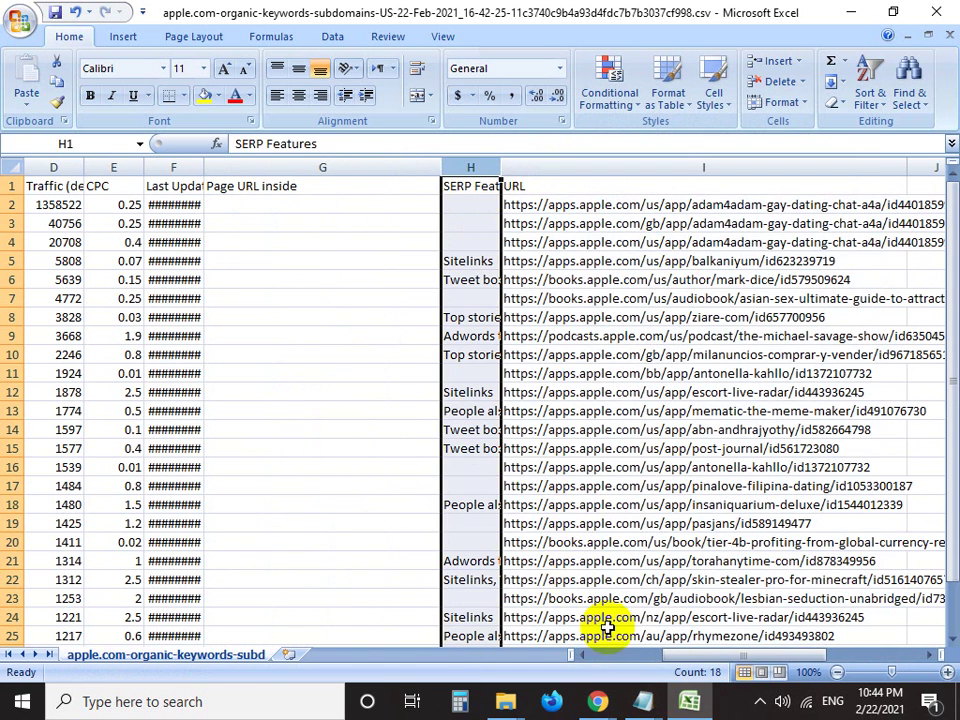
Widen the Traffic (desc) column to show its full header and the Last Update column to show its dates
drag(694, 652, 497, 671)
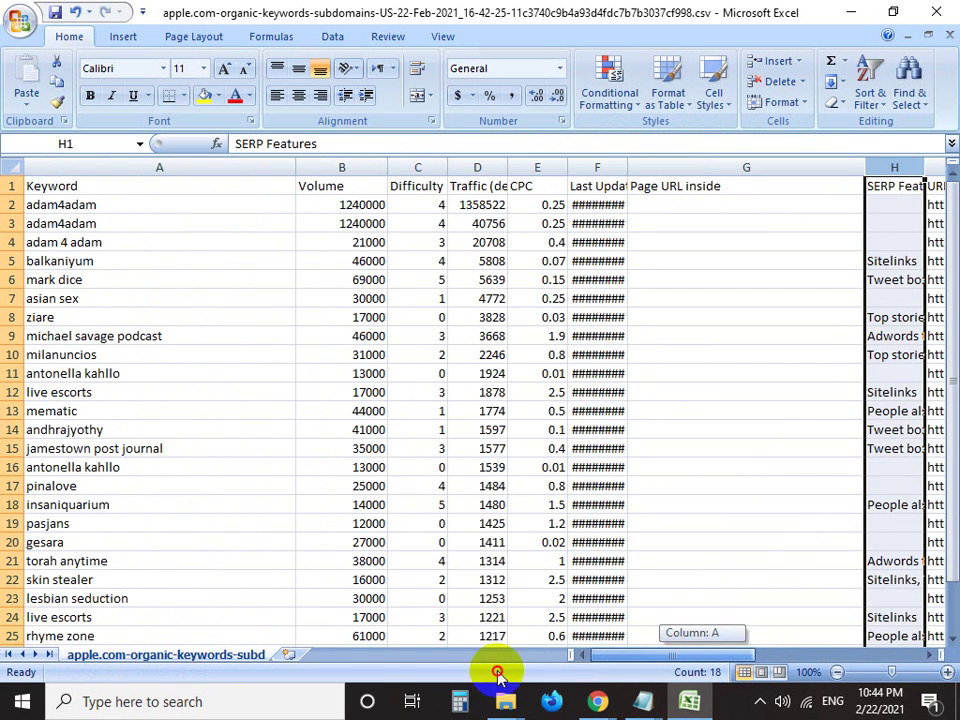
click(421, 163)
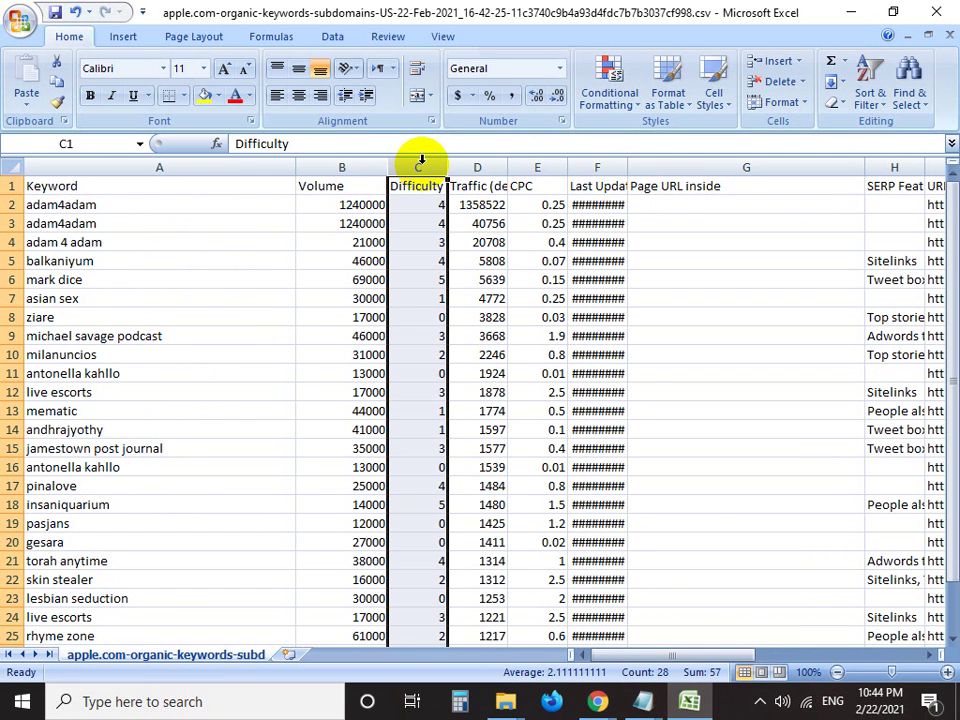
click(497, 163)
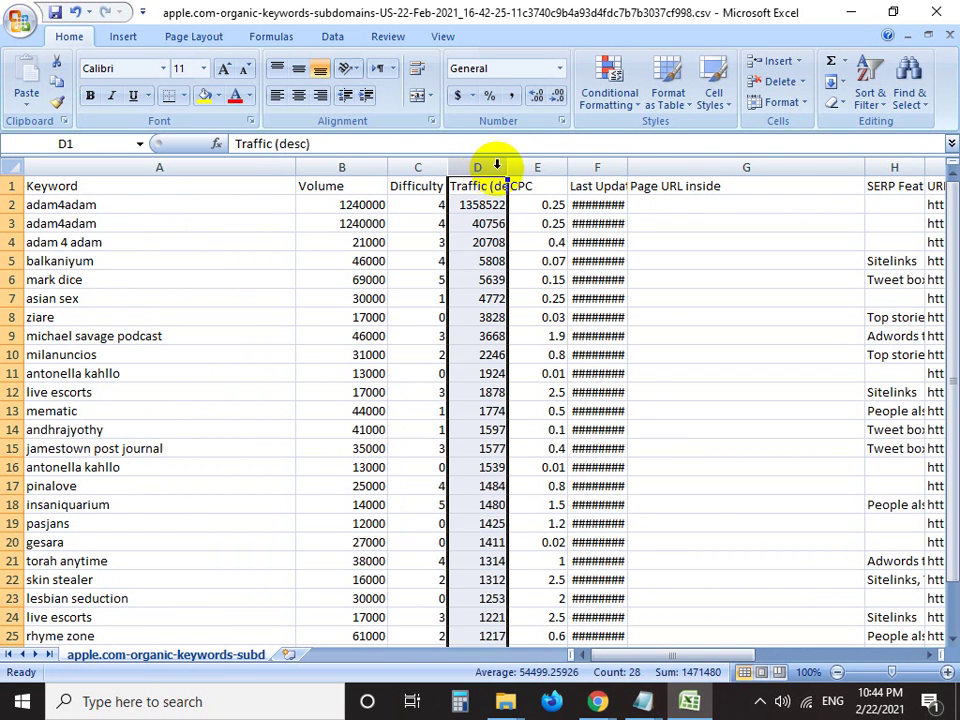
drag(507, 167, 556, 182)
click(598, 166)
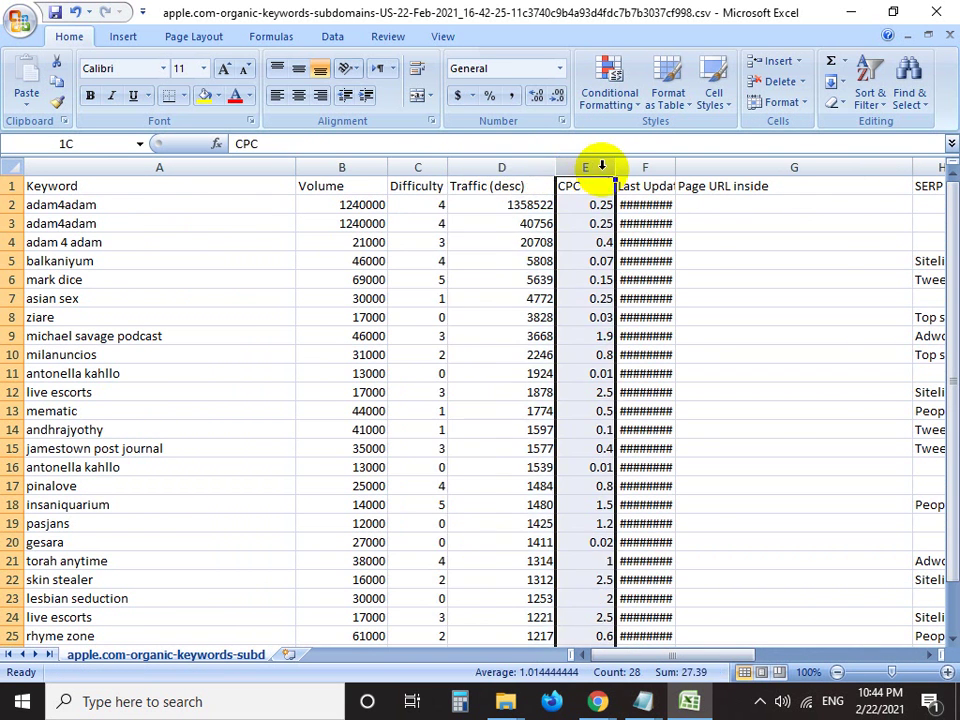
click(662, 166)
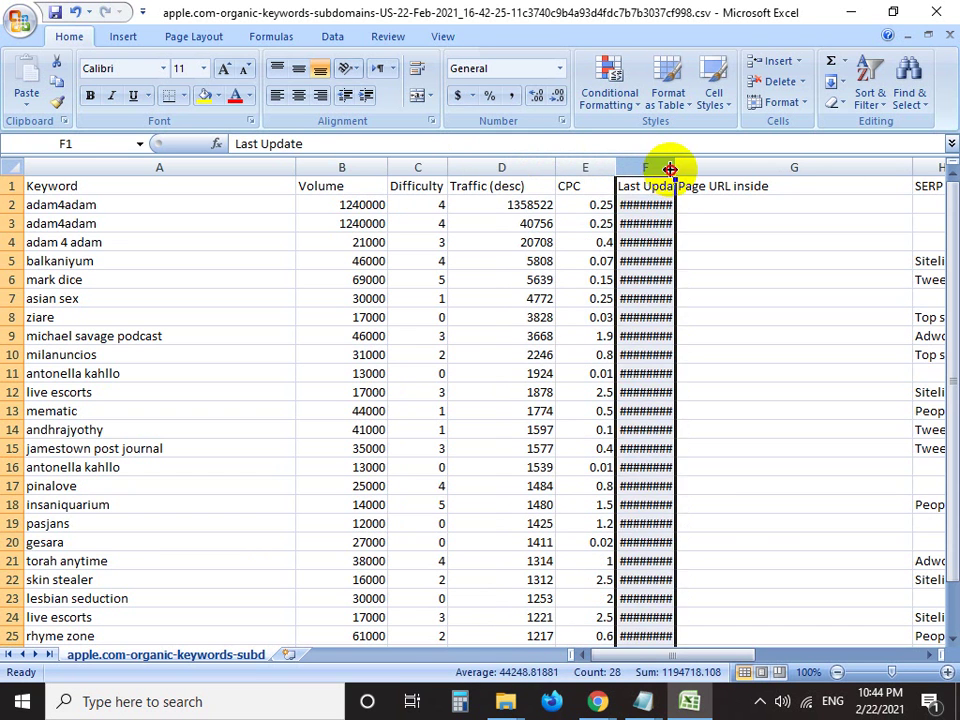
drag(670, 169, 728, 170)
Delete the empty Page URL inside column and widen the SERP Features column until its longest entries fit
click(750, 168)
right_click(752, 171)
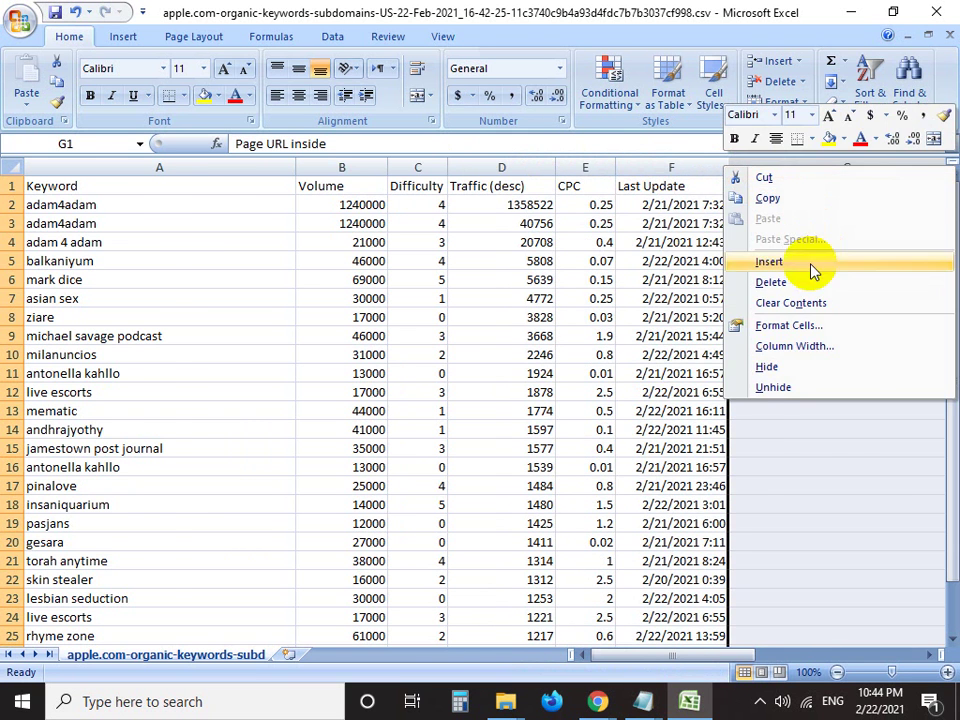
scroll(711, 454, right, 2)
click(655, 655)
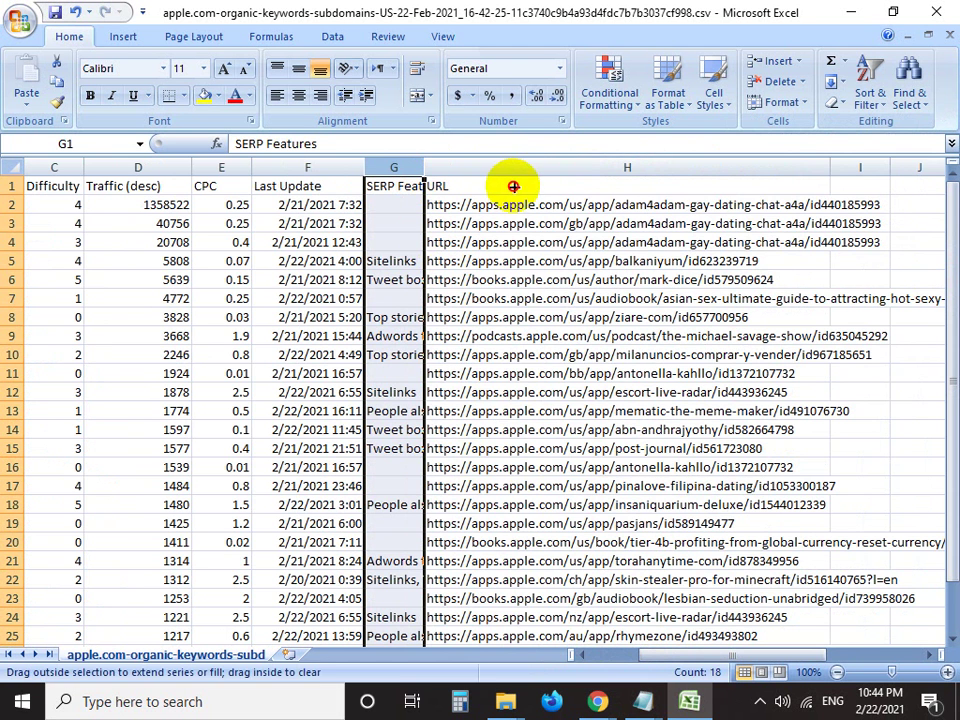
drag(423, 165, 845, 188)
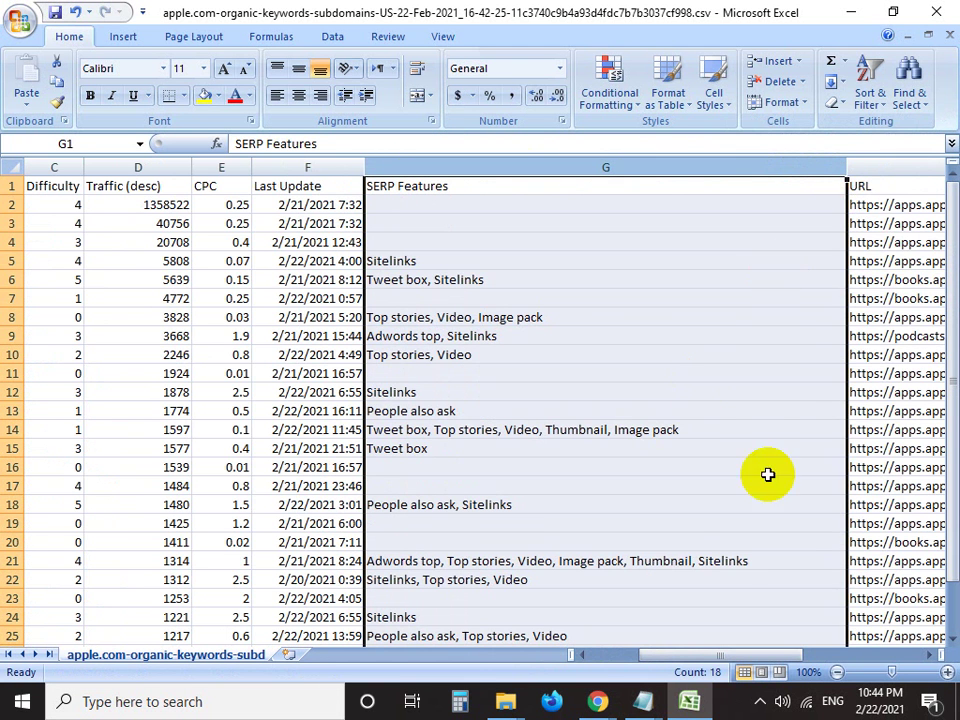
drag(681, 654, 580, 655)
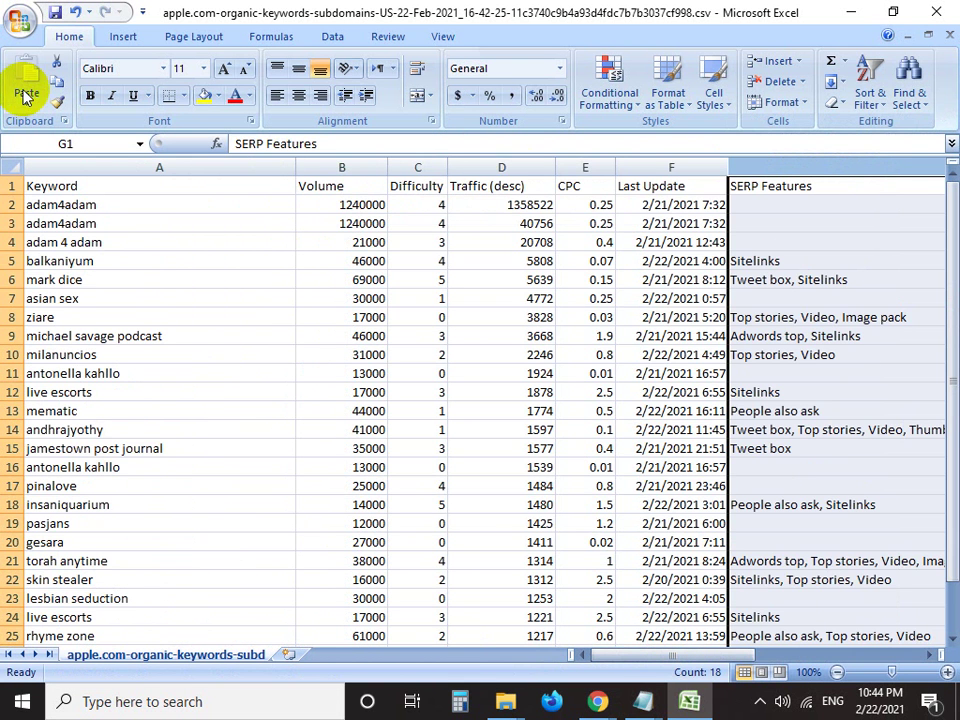
Save the sheet as an Excel Workbook (*.xlsx) in the sub Title folder under its existing name and close Excel
click(9, 27)
mouse_move(62, 200)
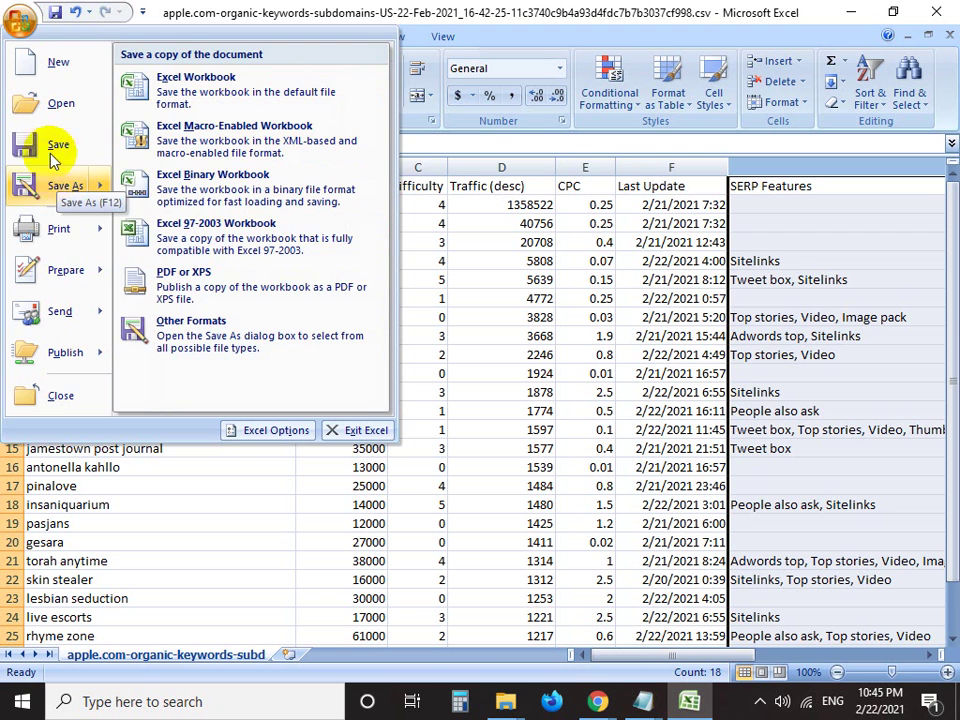
click(56, 150)
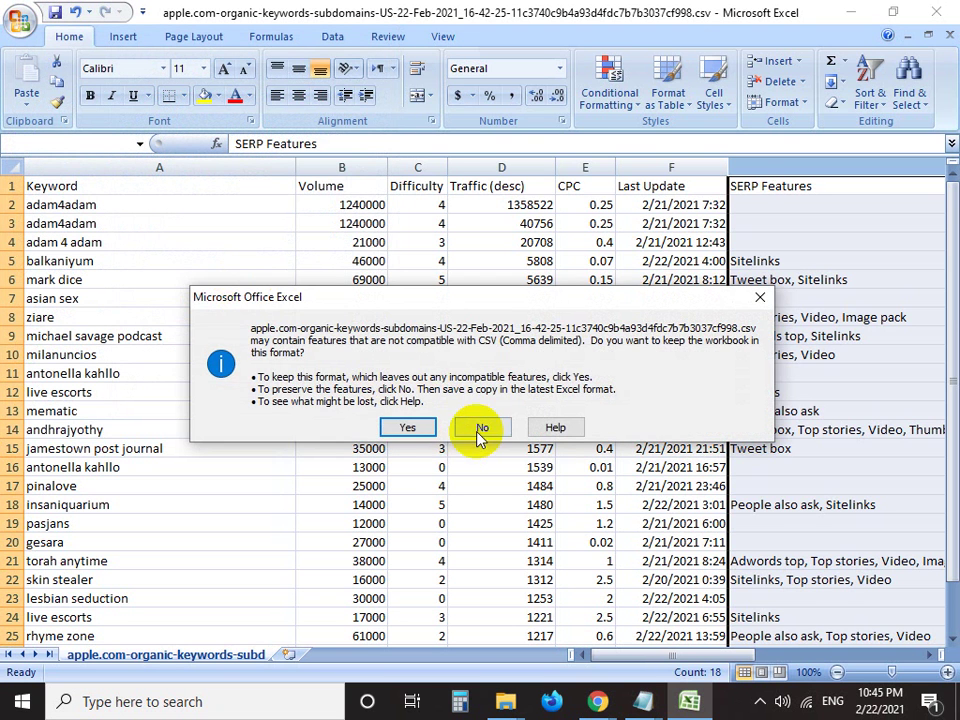
click(482, 427)
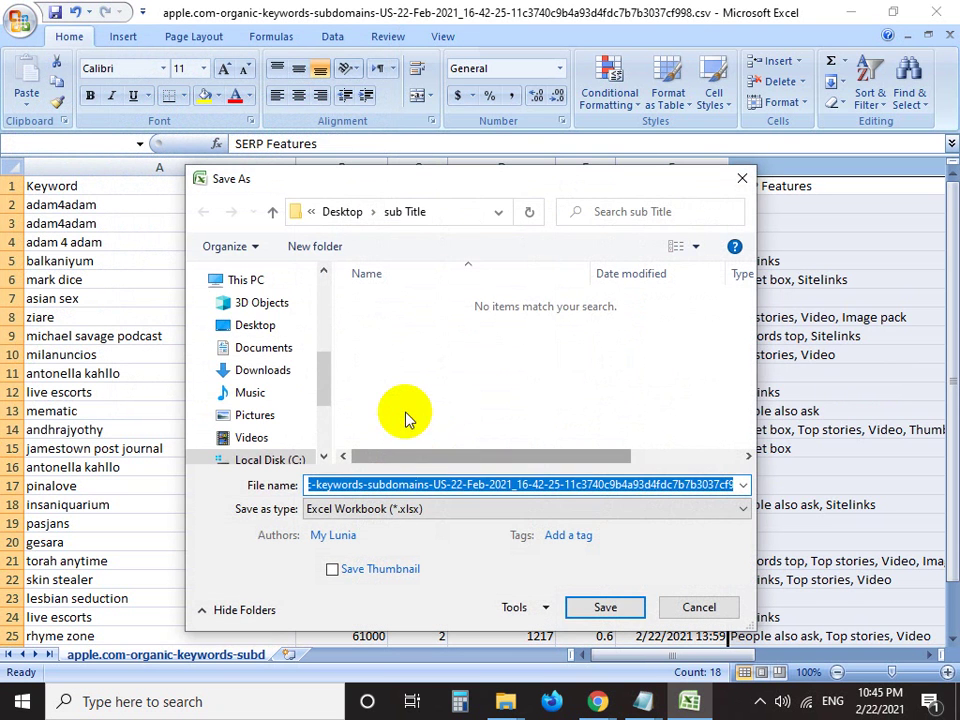
click(607, 607)
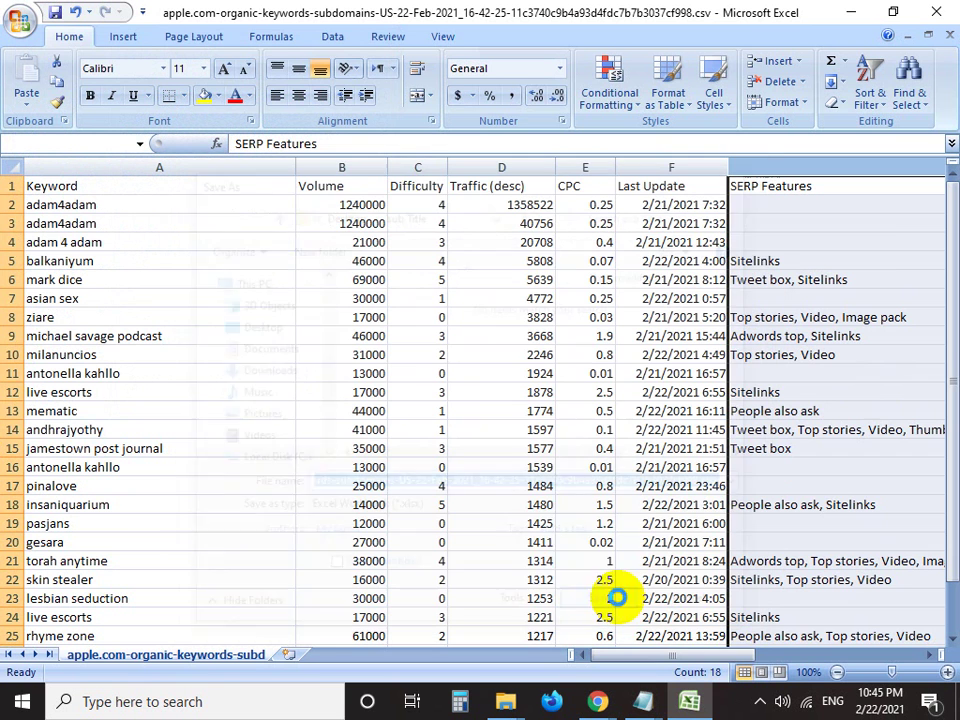
click(936, 11)
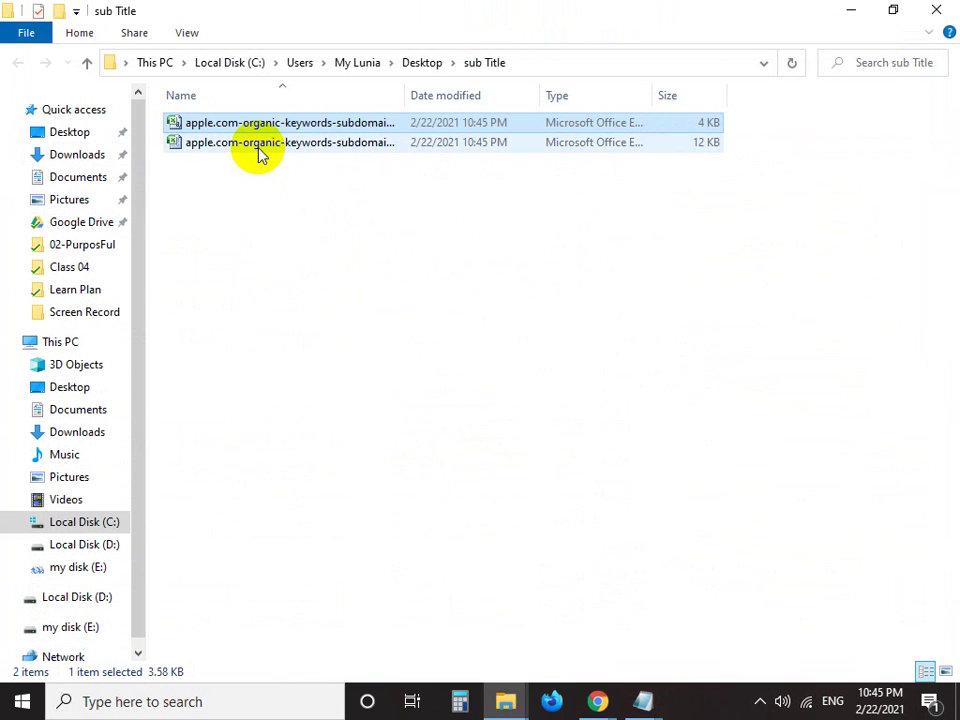
Delete the 12 KB workbook copy from the sub Title folder and reopen the 4 KB CSV file in Excel
click(260, 147)
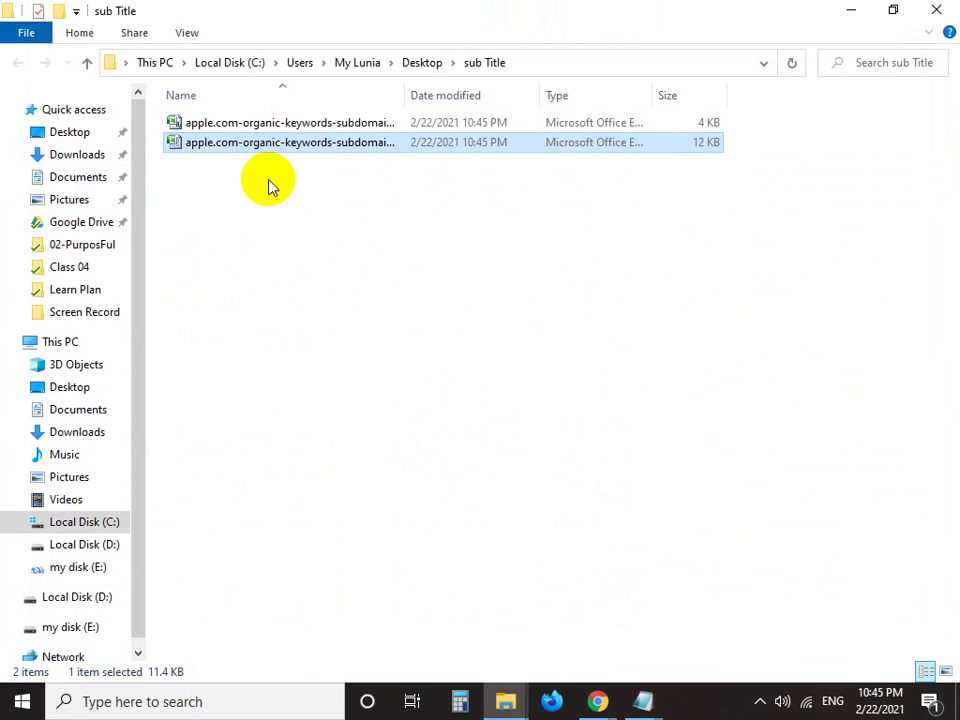
key(Delete)
click(282, 127)
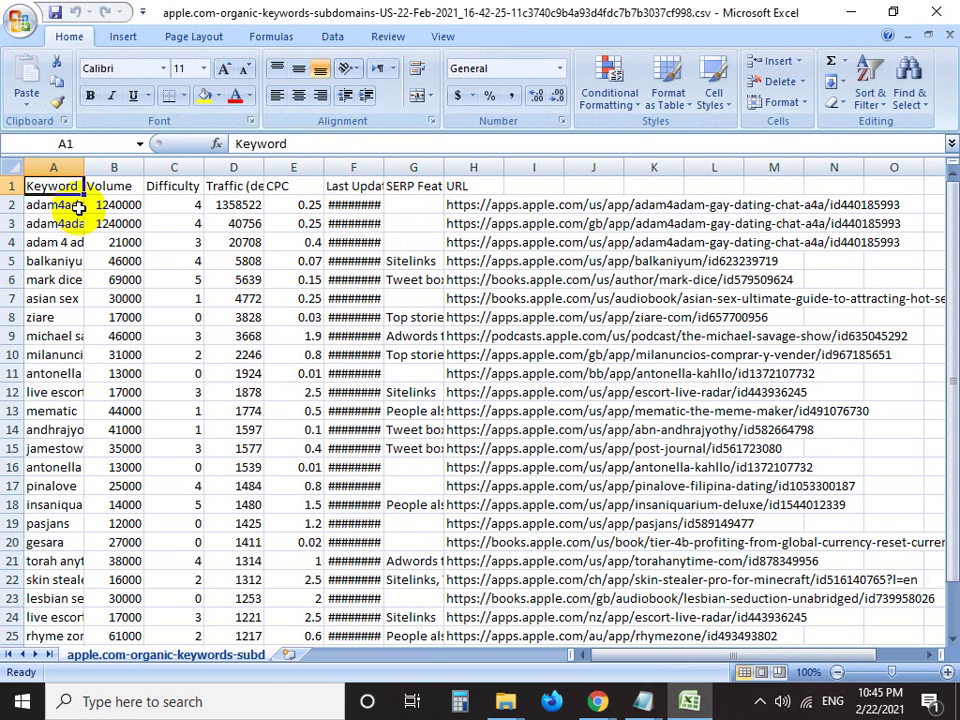
Widen the Keyword column well past its longest keyword and increase the header row's height to 30
drag(84, 176, 189, 171)
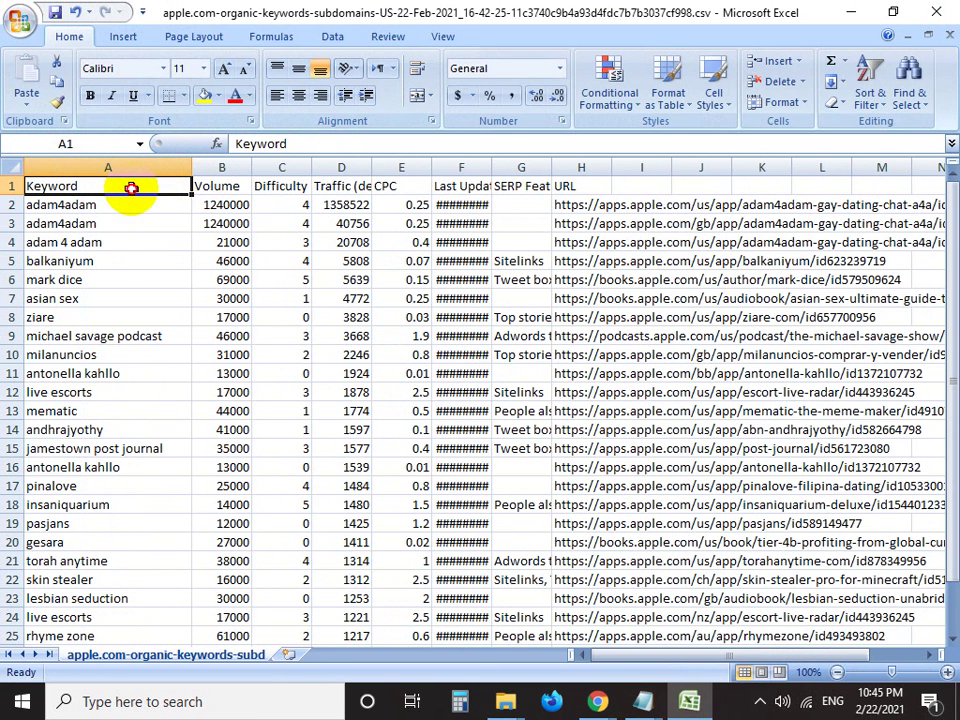
click(117, 224)
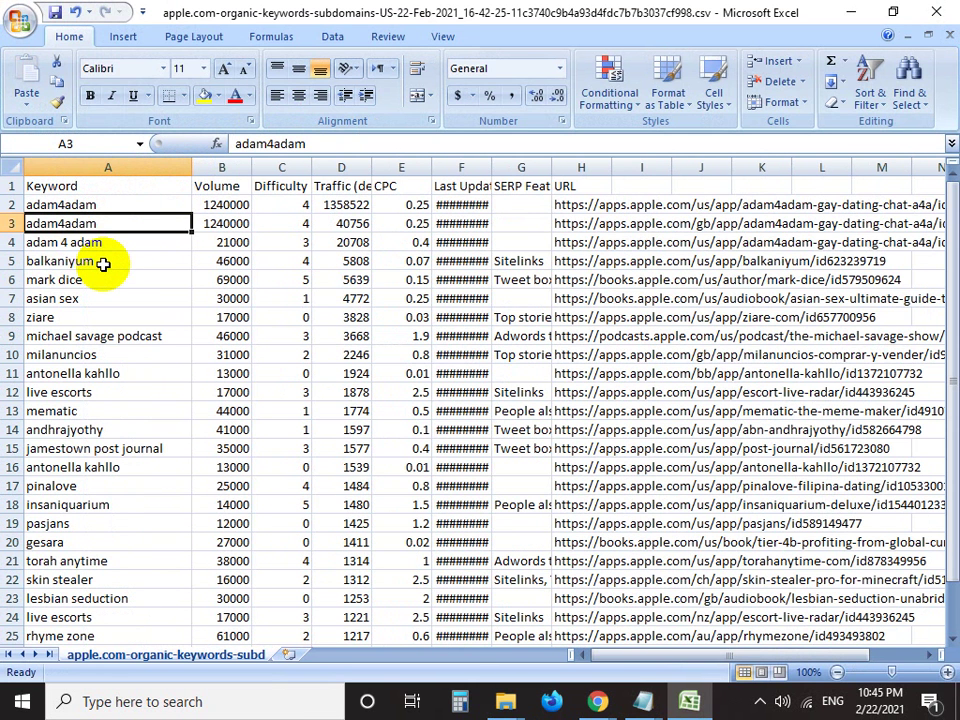
double_click(195, 169)
click(8, 186)
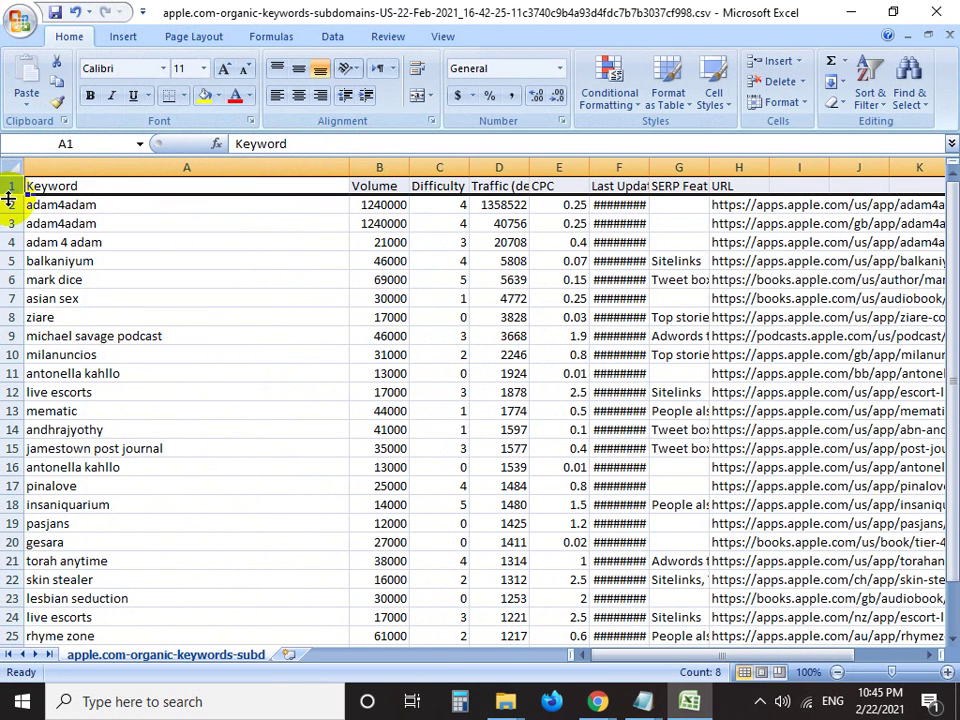
mouse_move(9, 194)
mouse_down()
mouse_move(10, 253)
mouse_move(9, 213)
mouse_up()
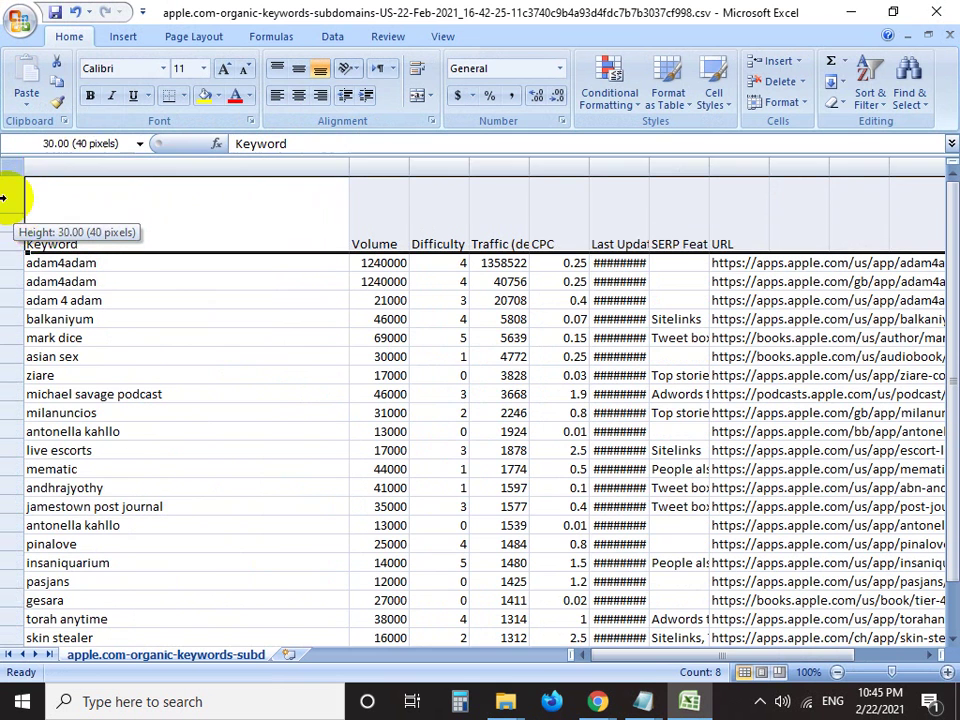
Centre the header row's labels horizontally and vertically and fill the row with green
click(295, 97)
click(298, 70)
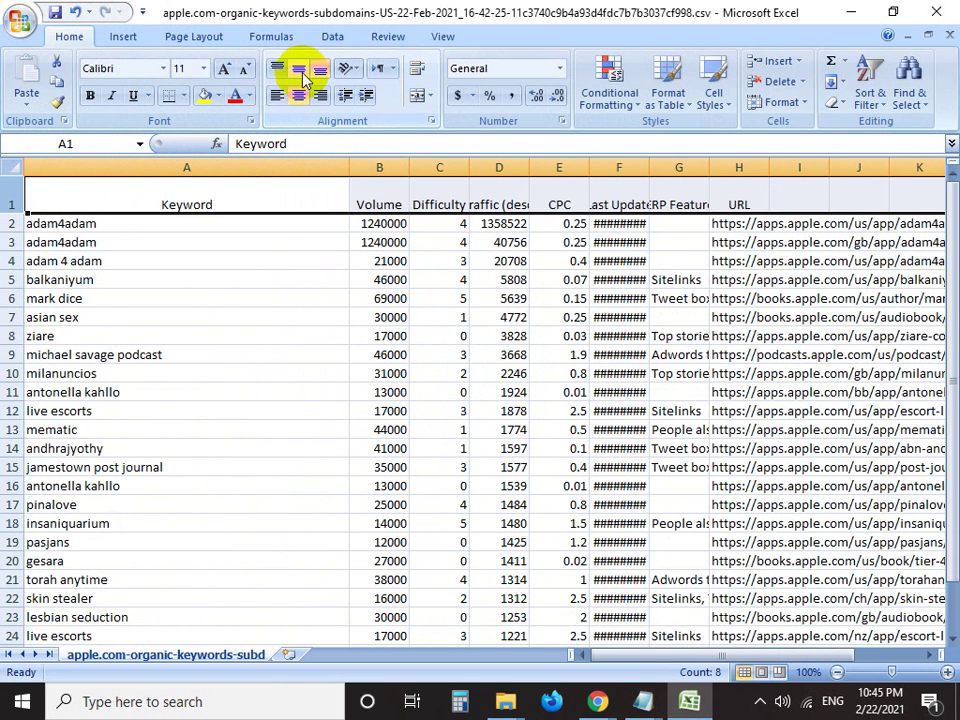
click(217, 97)
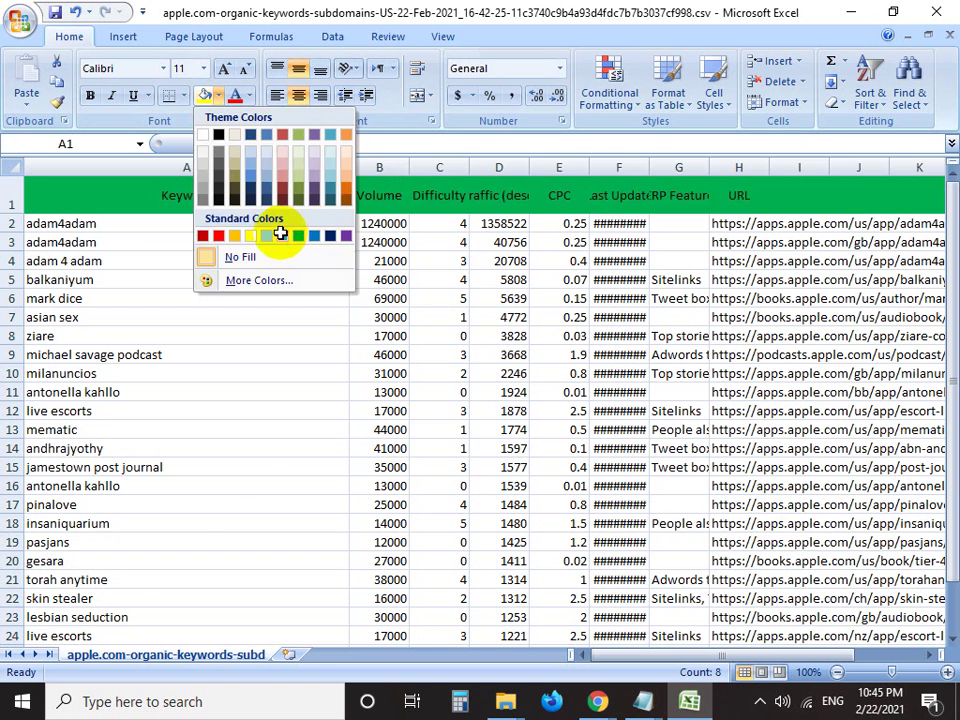
click(277, 232)
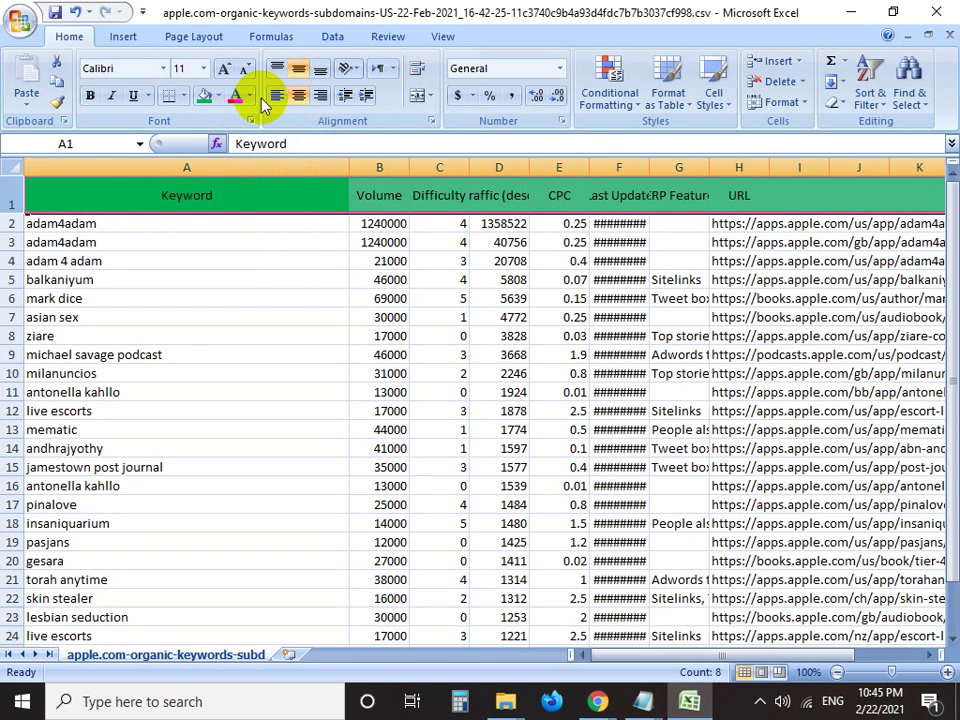
click(203, 68)
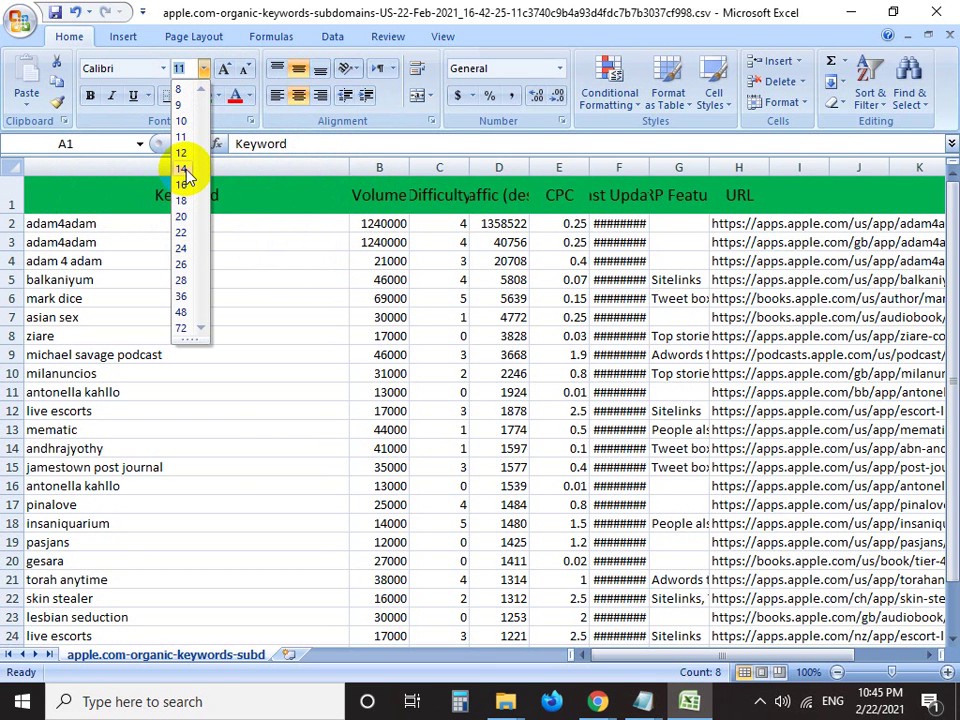
click(43, 193)
click(135, 225)
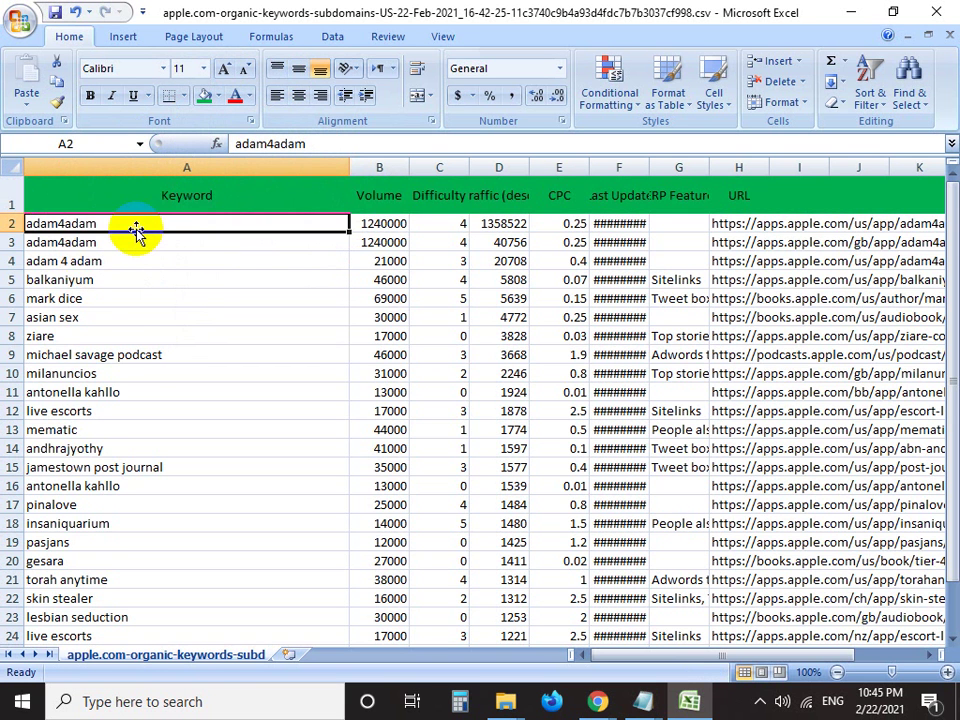
scroll(135, 229, down, 1)
scroll(135, 229, up, 1)
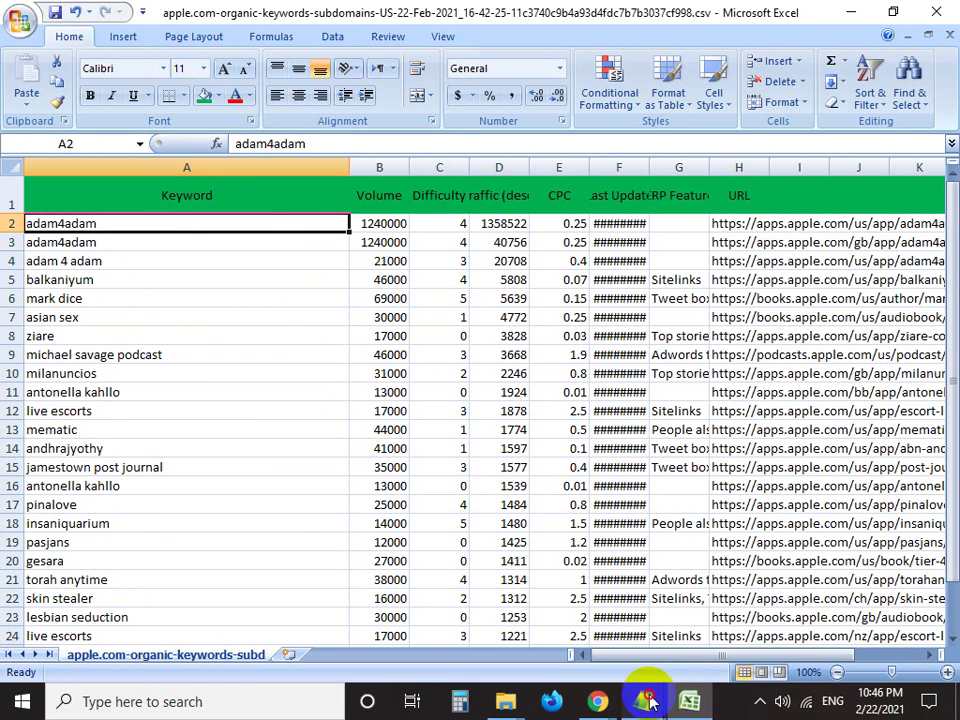
Read the Ahrefs Keyword Explorer and Bulk Keyword Research sections of Keyword Research Step.txt in Notepad and return to the Excel sheet
mouse_move(643, 695)
click(555, 603)
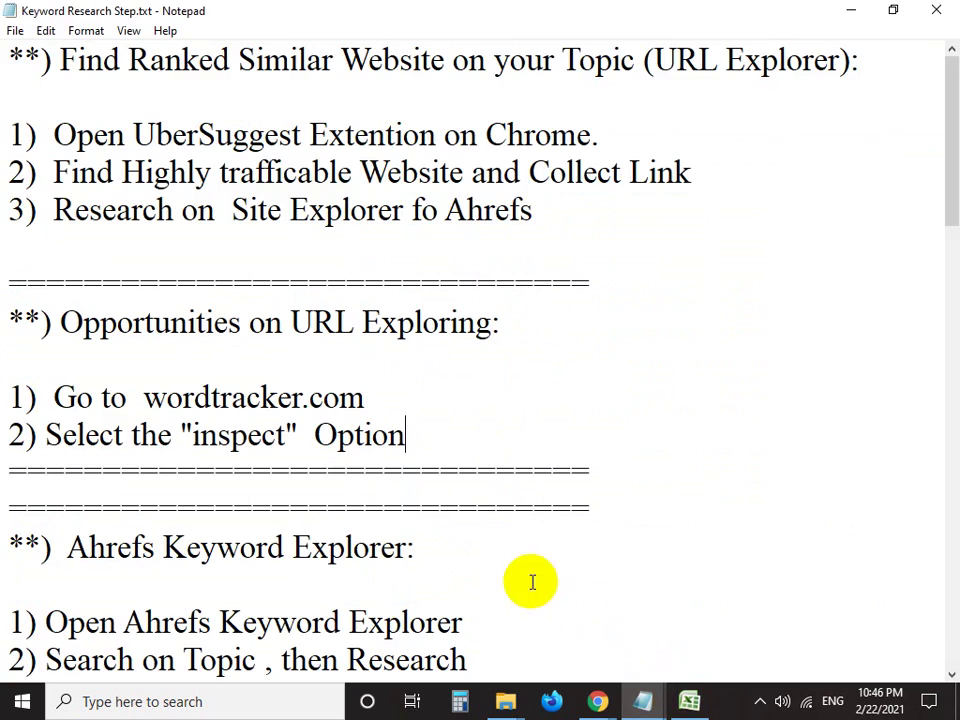
click(689, 701)
mouse_move(643, 701)
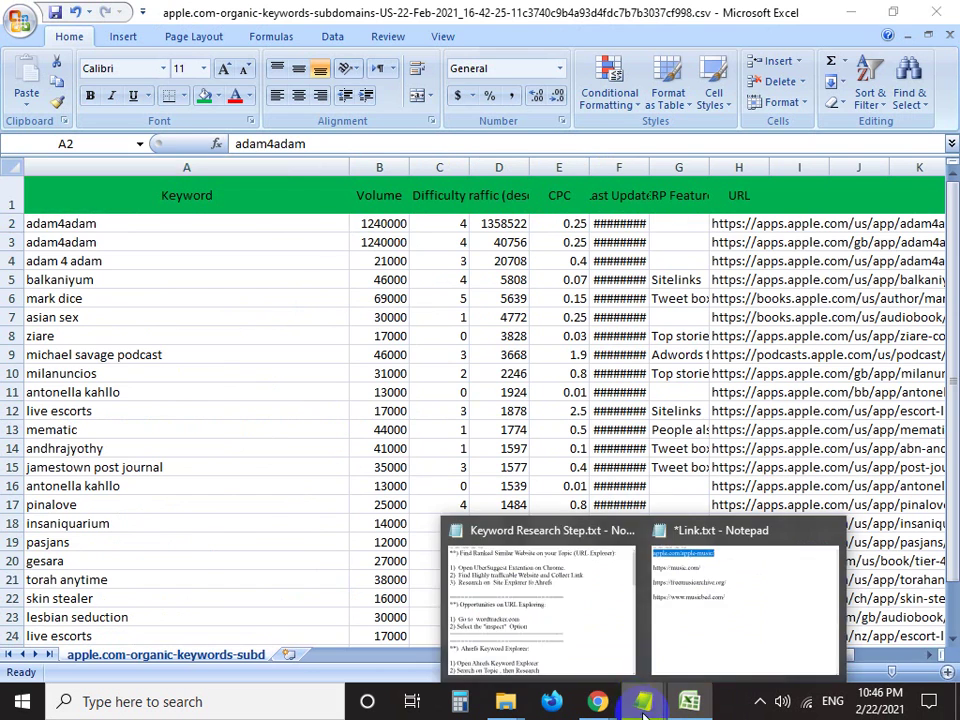
click(546, 600)
scroll(249, 511, down, 3)
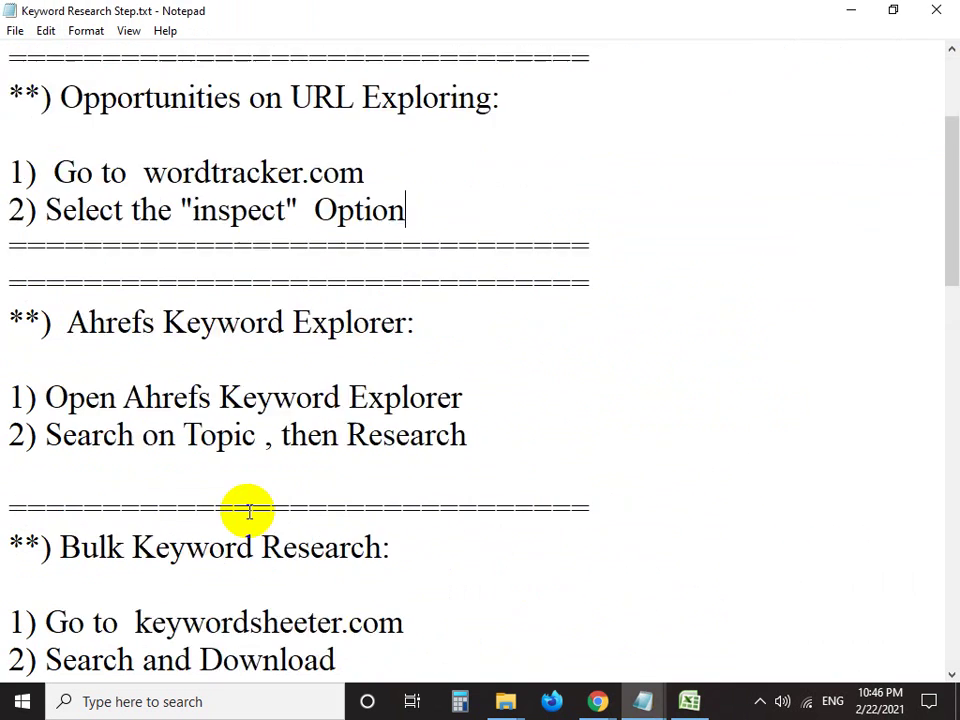
scroll(249, 511, down, 1)
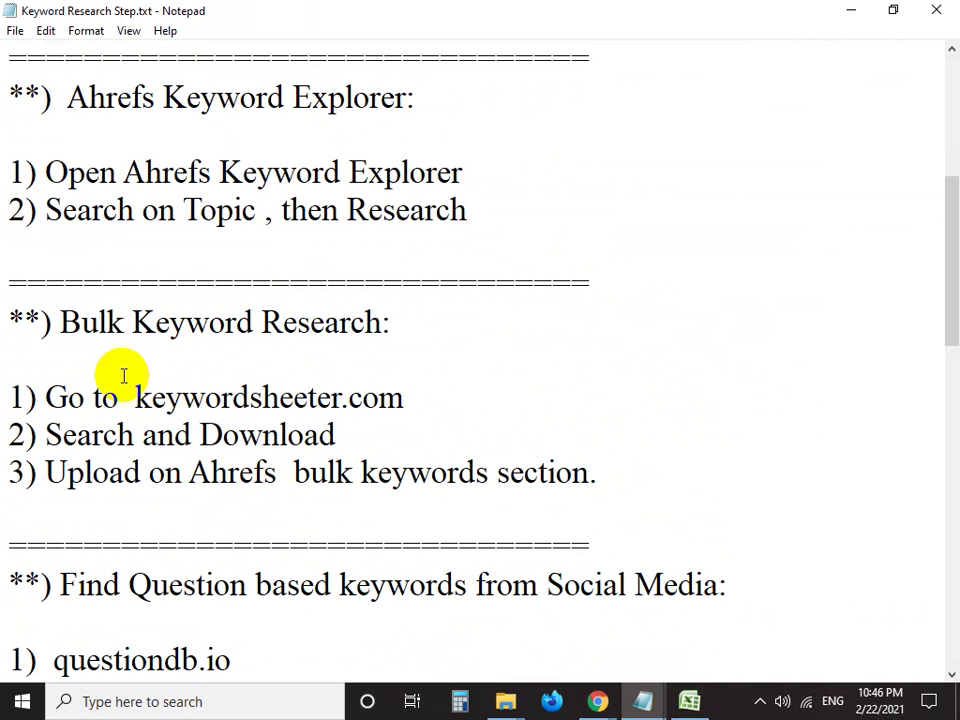
click(688, 702)
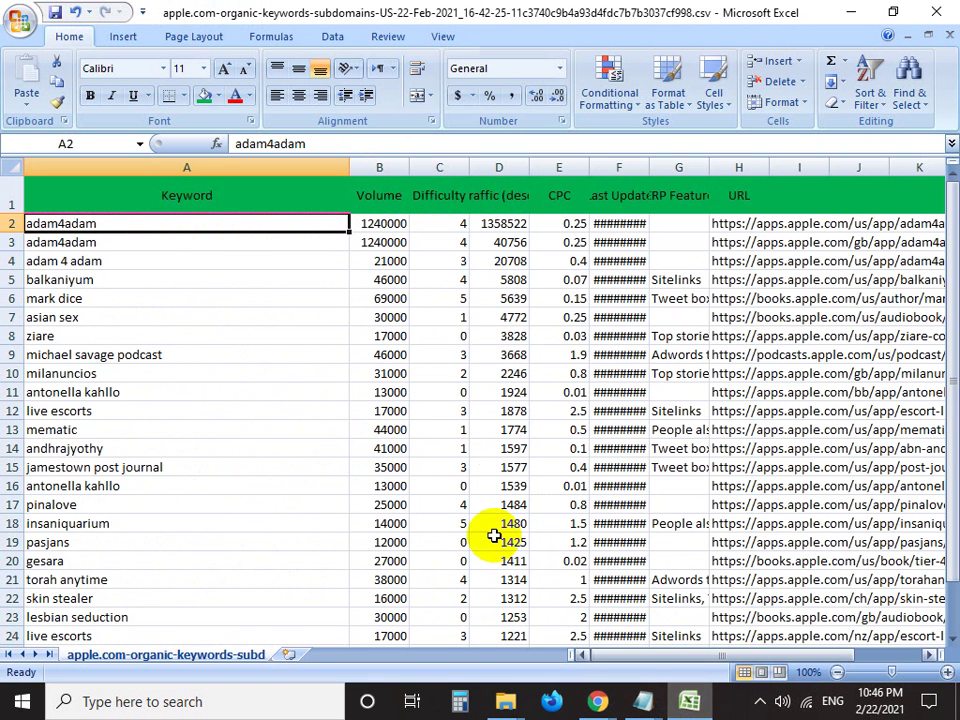
Examine the keyword in row 16 of the sheet along with its CPC, traffic, volume and difficulty values
click(103, 333)
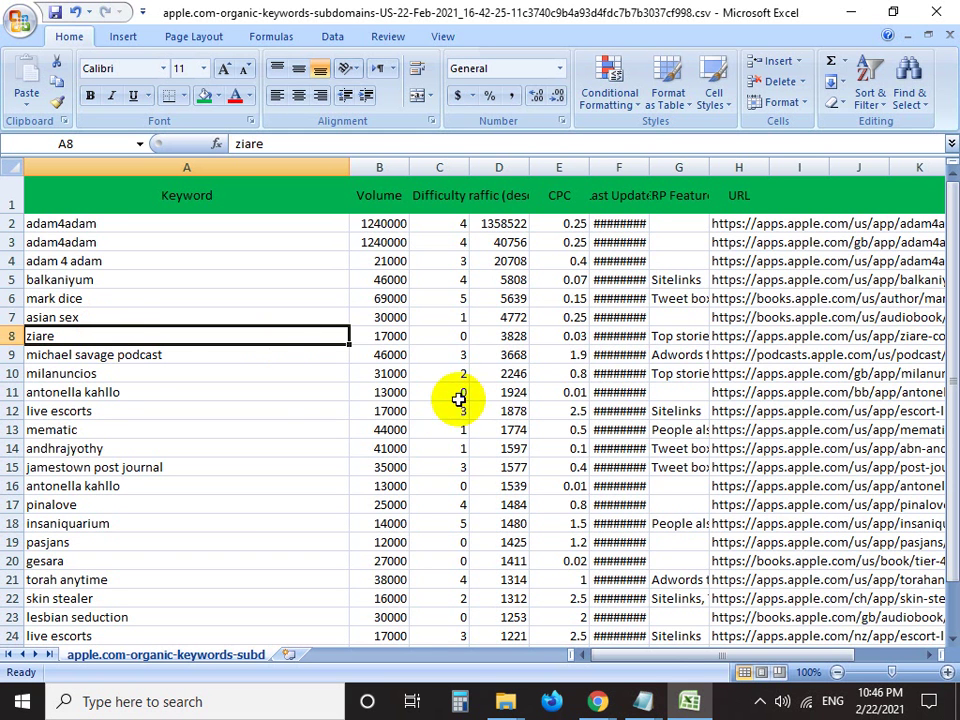
scroll(290, 371, down, 1)
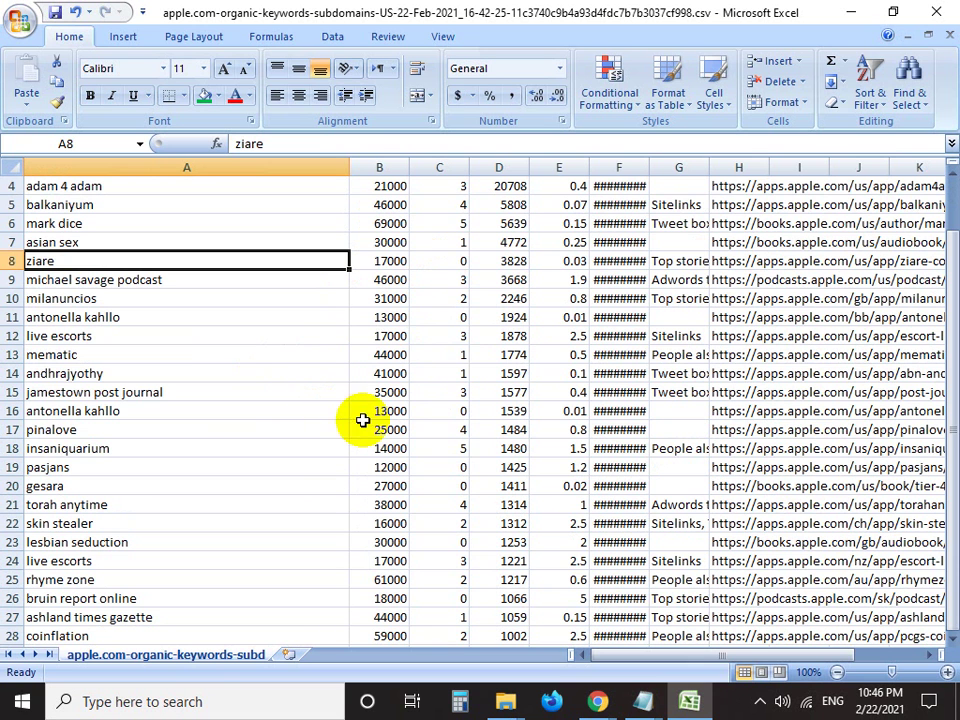
click(170, 412)
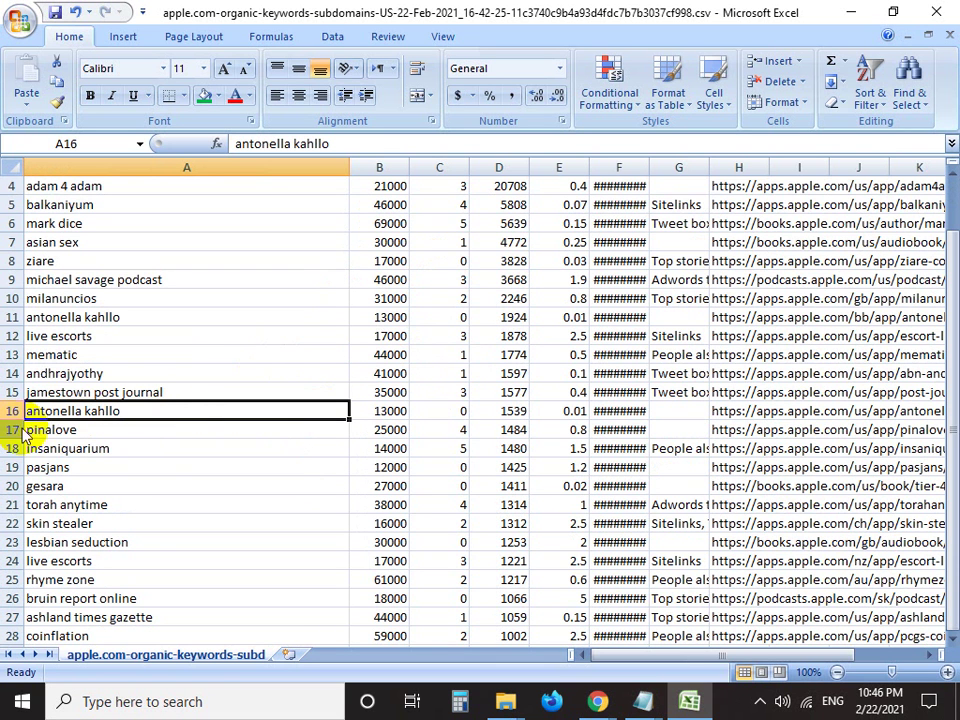
double_click(176, 410)
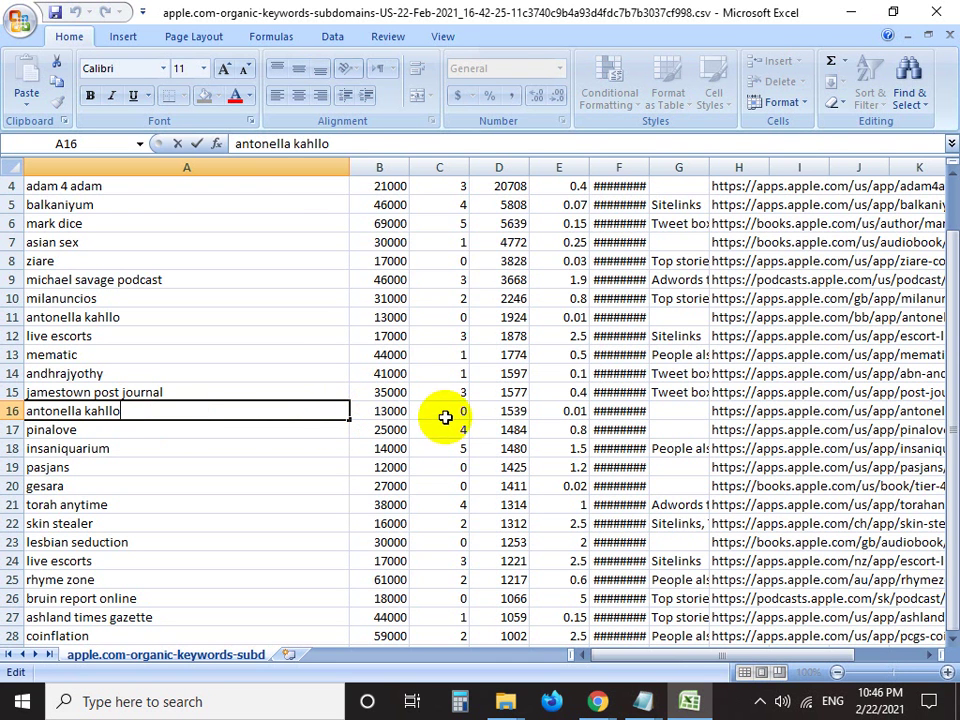
click(538, 413)
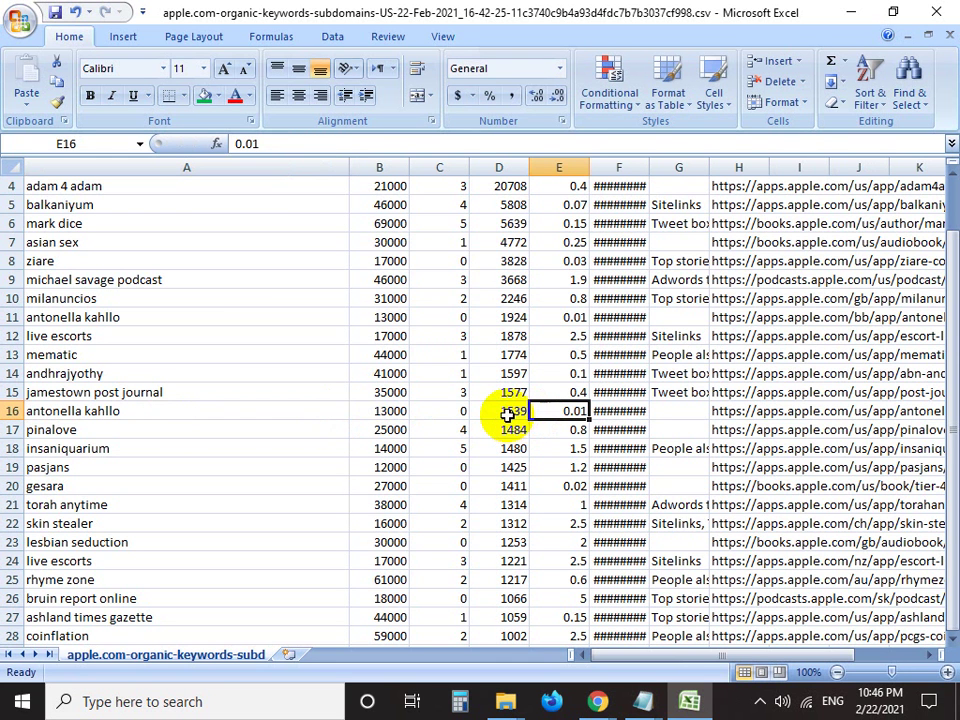
click(510, 416)
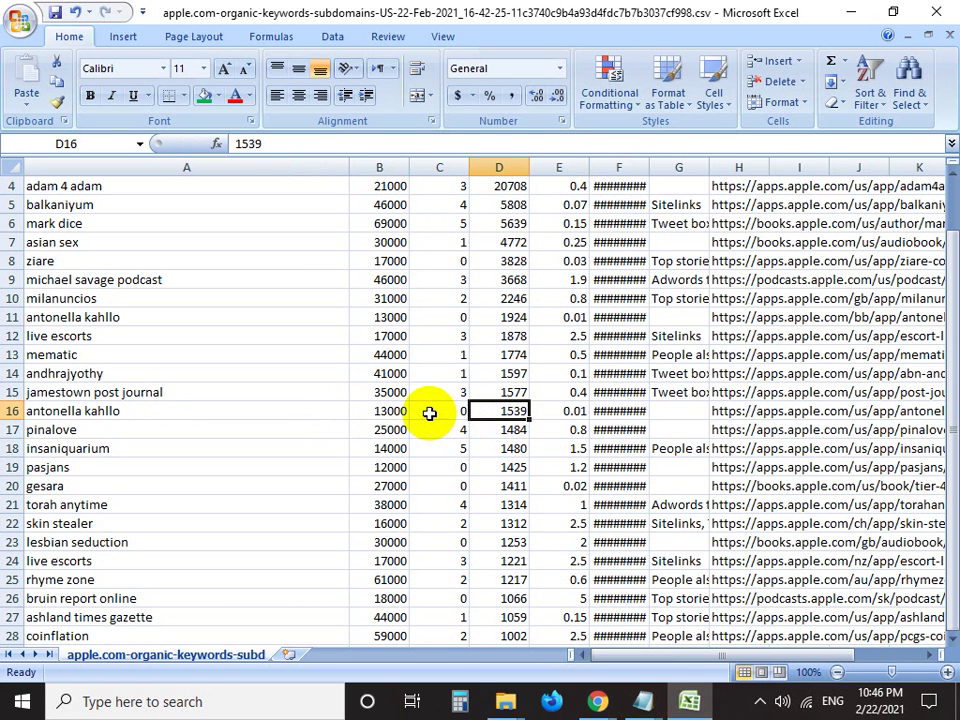
click(373, 411)
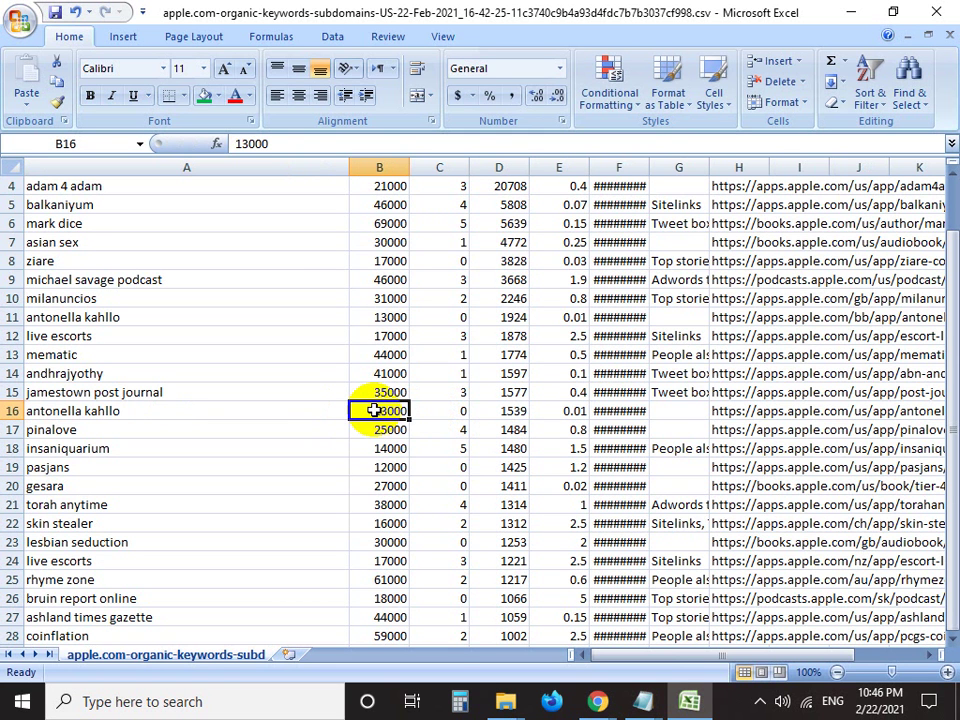
click(440, 410)
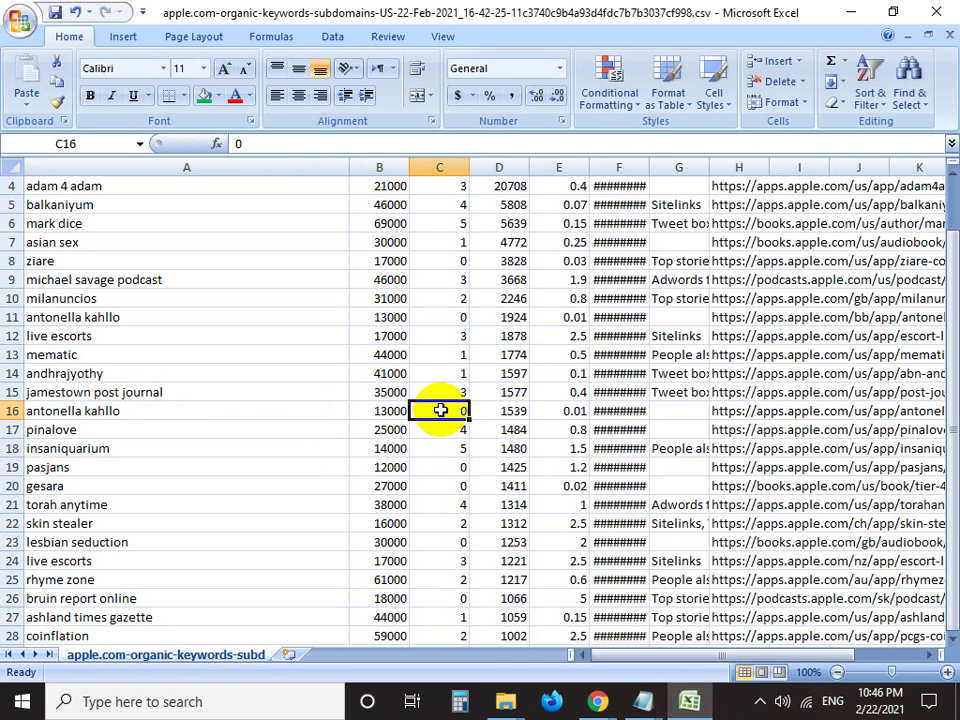
Select the whole keyword text inside cell A16 and copy it
click(245, 410)
double_click(195, 411)
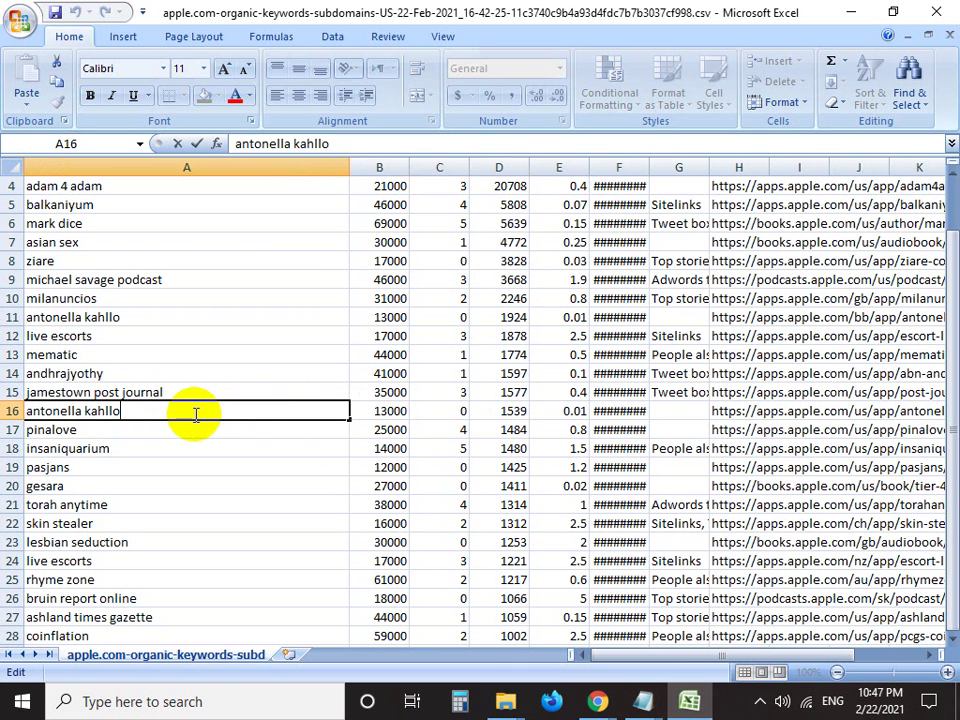
drag(195, 411, 5, 412)
right_click(40, 414)
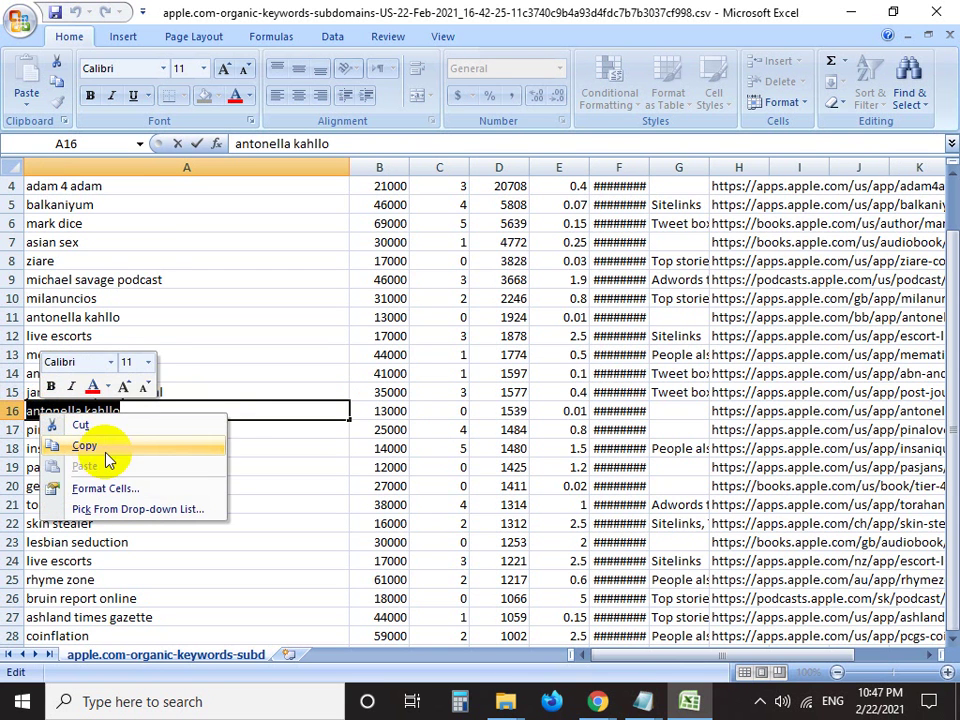
click(113, 449)
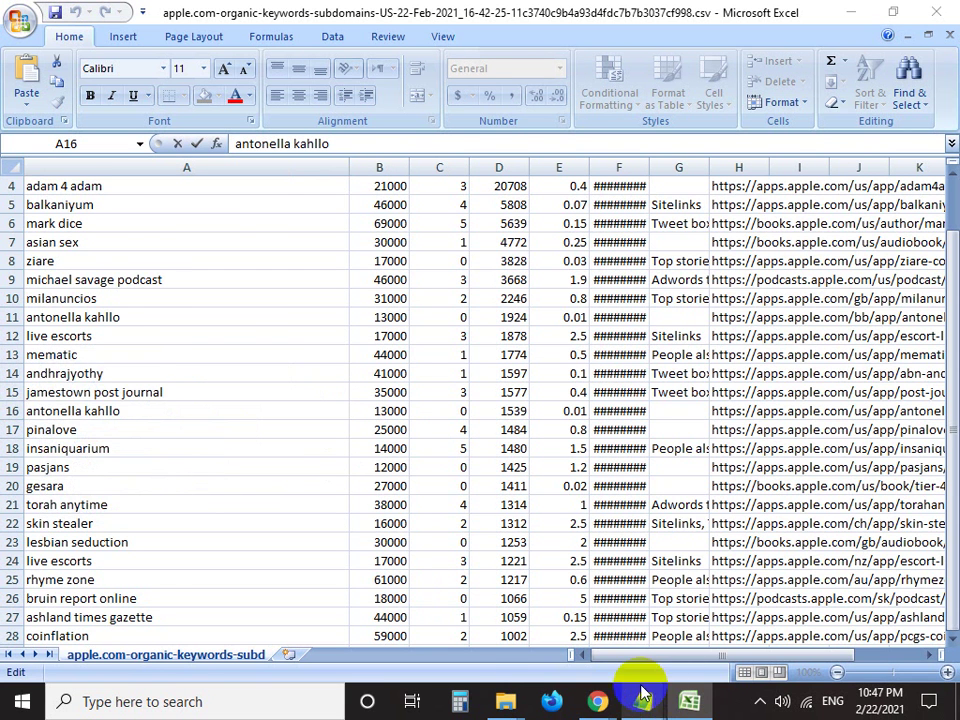
Capture the Ahrefs Keyword Explorer section of the Notepad notes, mark its two steps with red arrows, and discard the capture
mouse_move(643, 697)
click(553, 605)
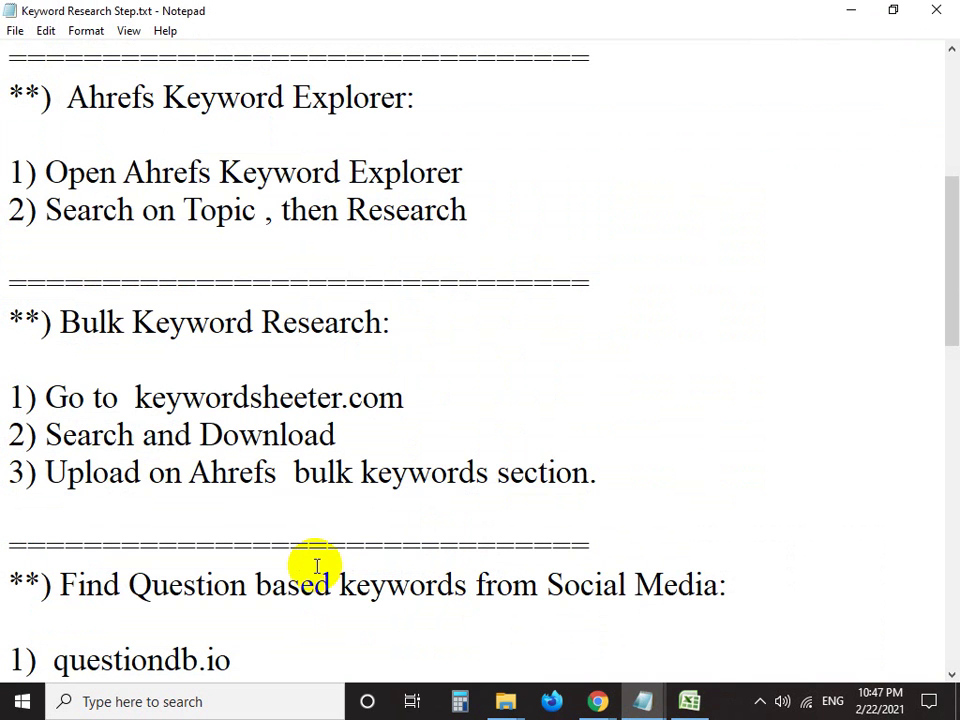
key(Print)
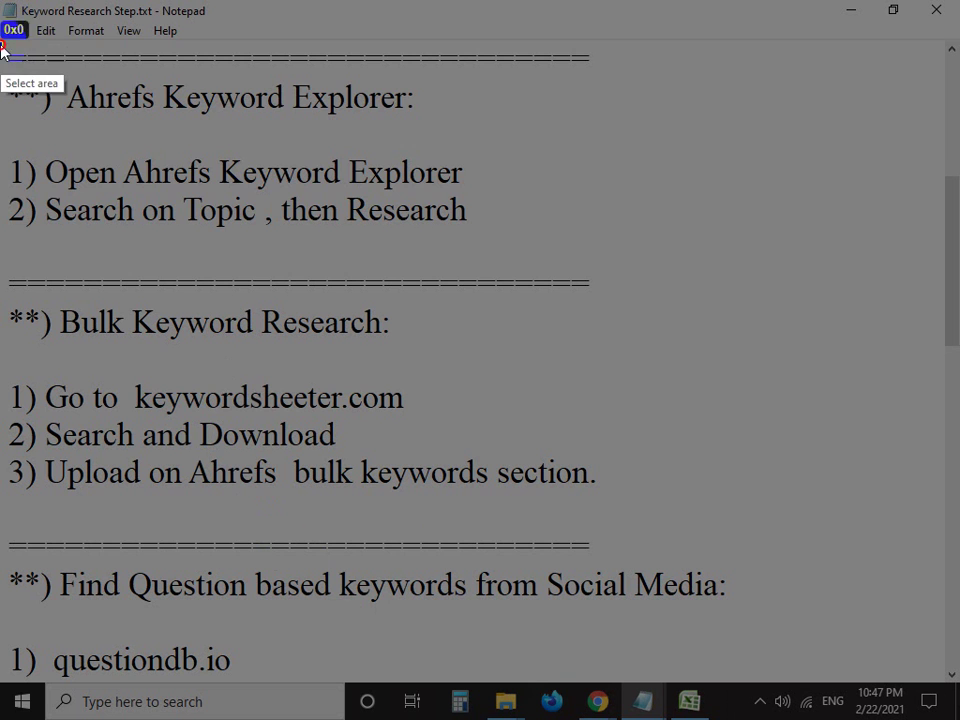
drag(1, 44, 820, 261)
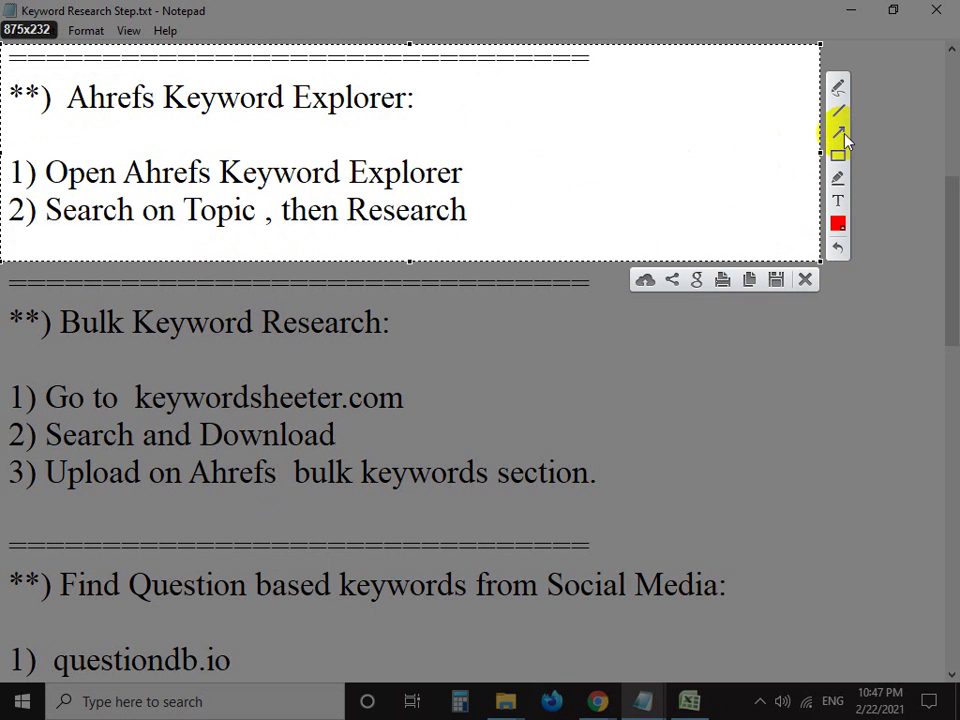
click(836, 133)
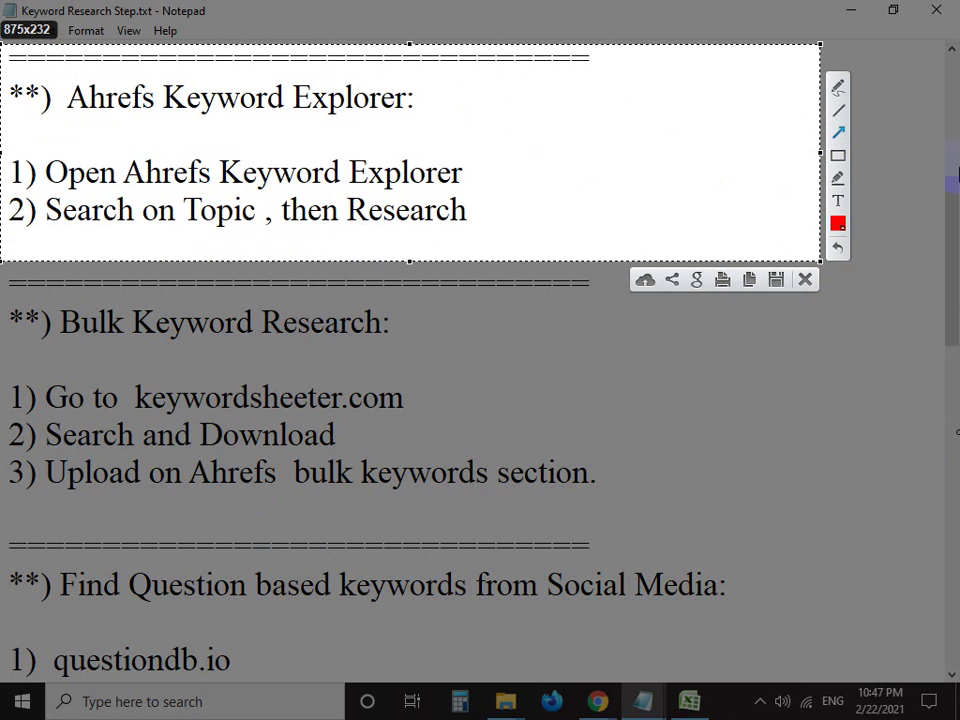
drag(690, 158, 505, 166)
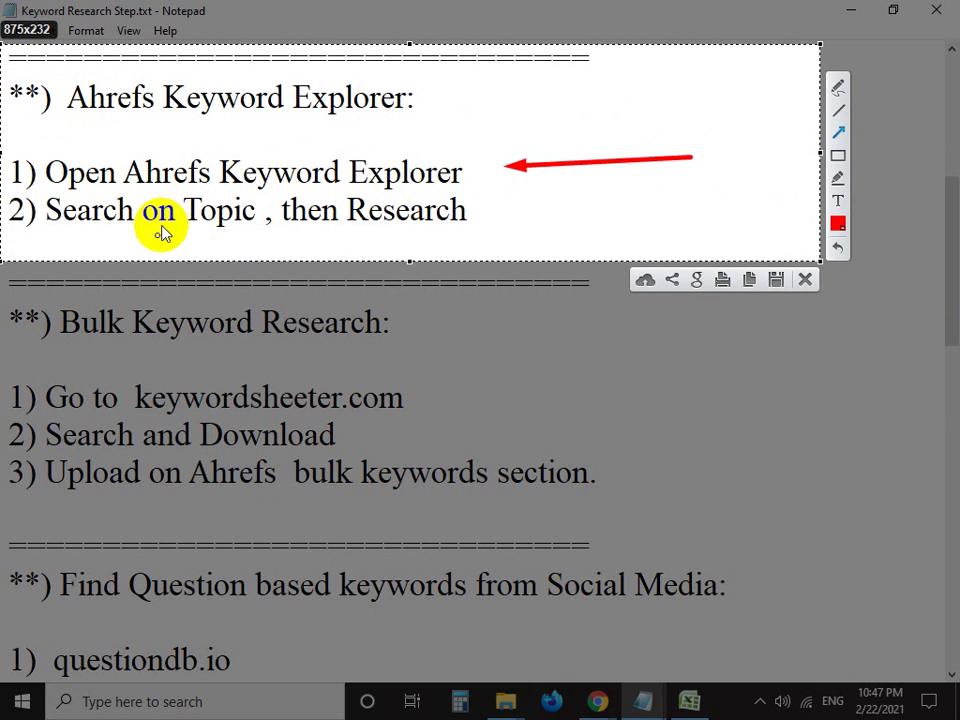
drag(555, 291, 380, 241)
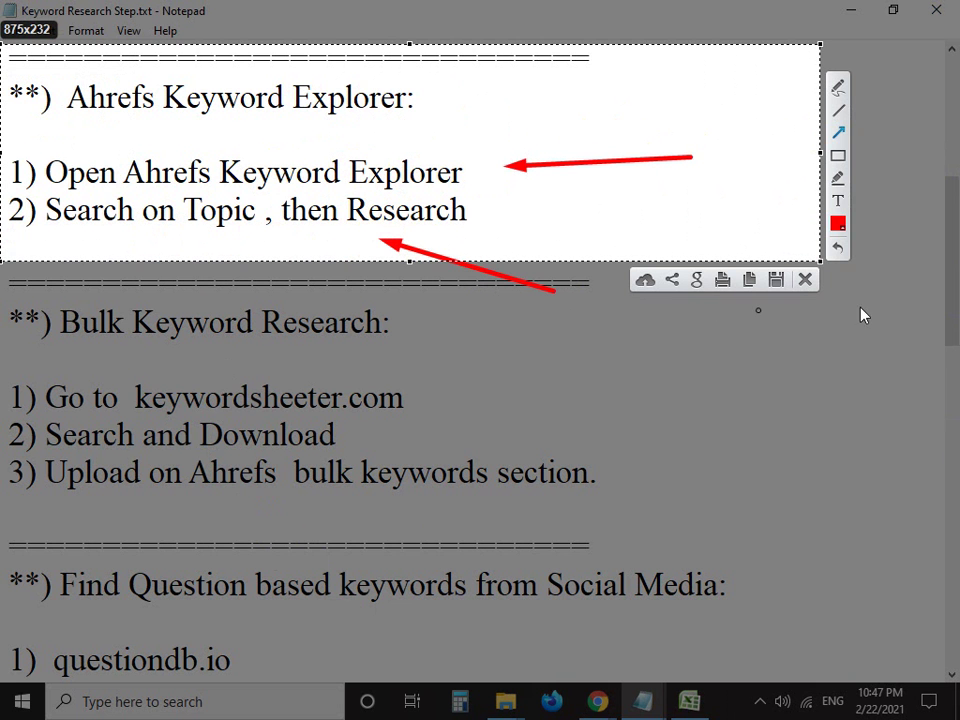
click(805, 279)
Return to the Excel sheet, copy the selected A16 keyword again, and switch to the Ahrefs Organic Keywords page in Chrome
click(690, 702)
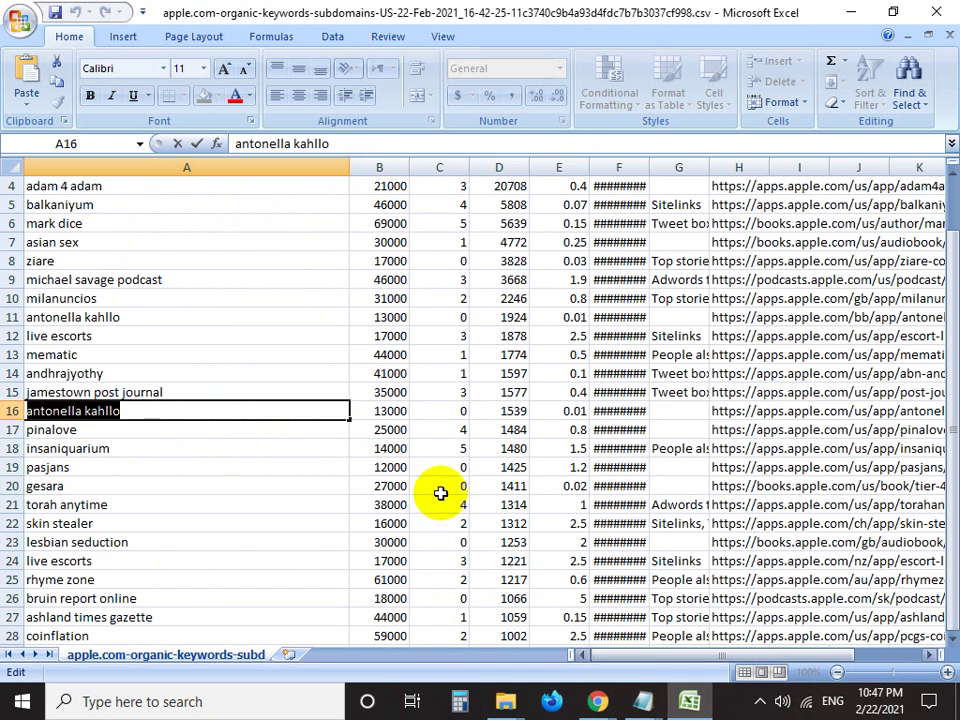
right_click(108, 409)
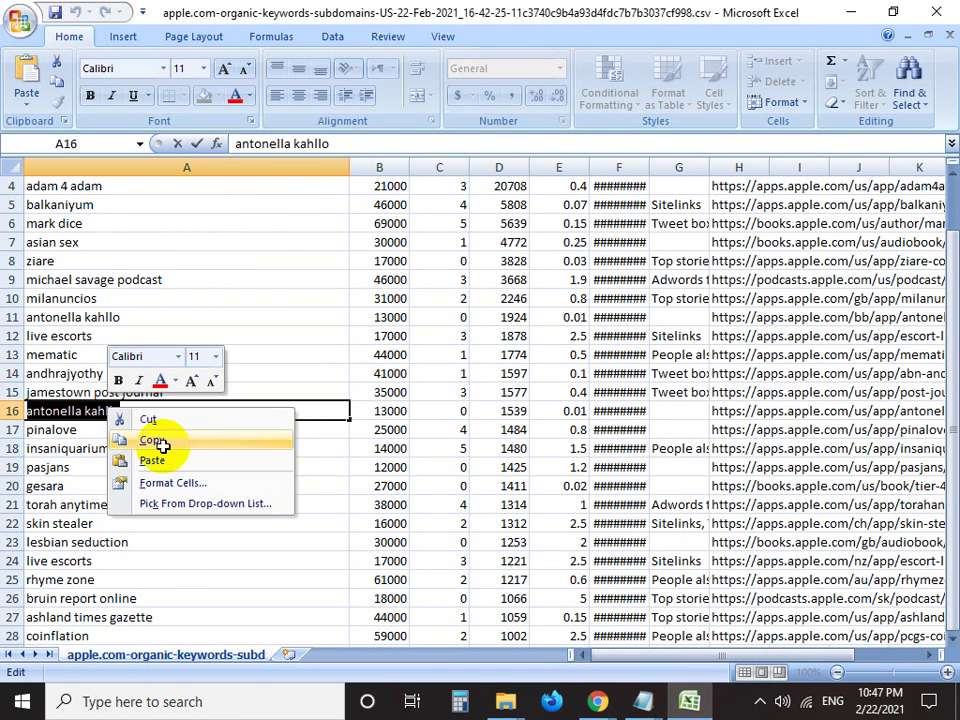
click(151, 441)
mouse_move(608, 700)
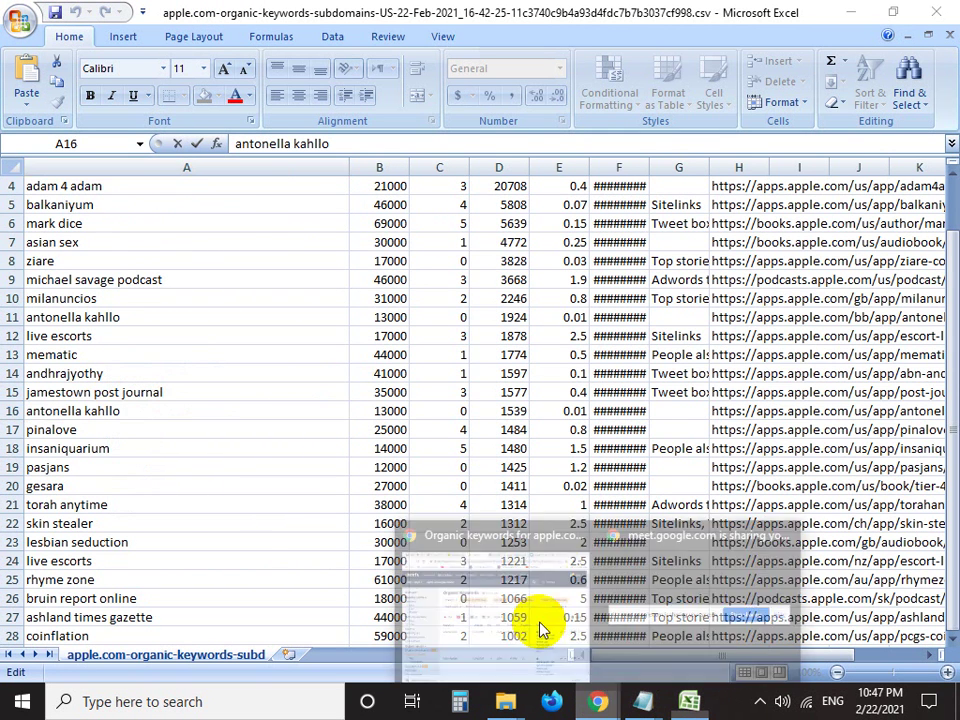
click(542, 628)
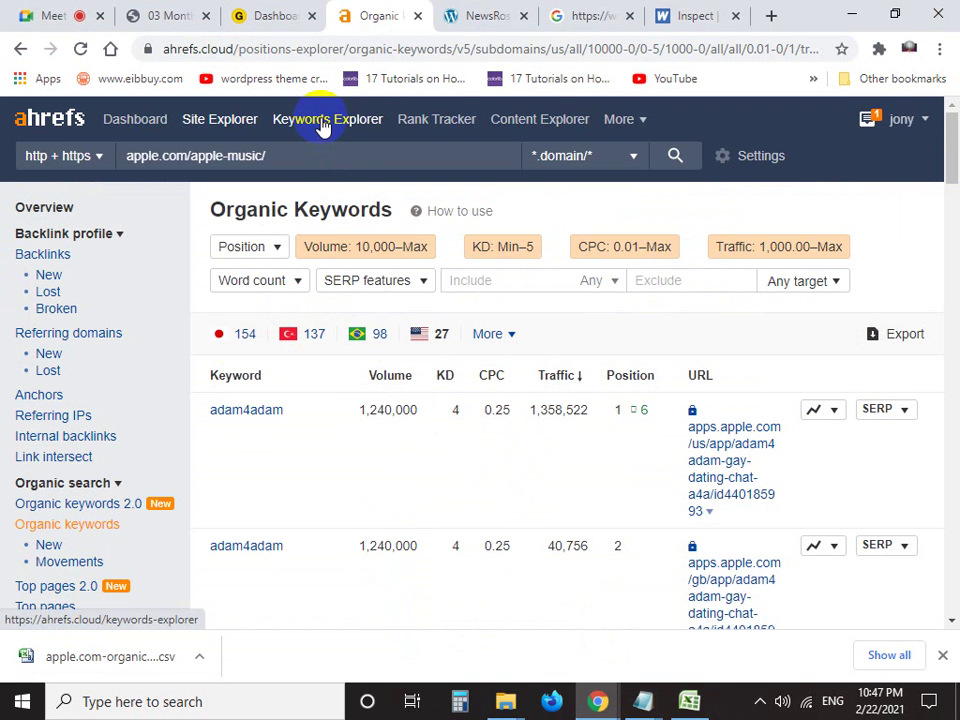
Capture the site header, draw a red arrow pointing at Keywords Explorer, and discard the capture
key(Print)
drag(3, 93, 693, 163)
click(714, 66)
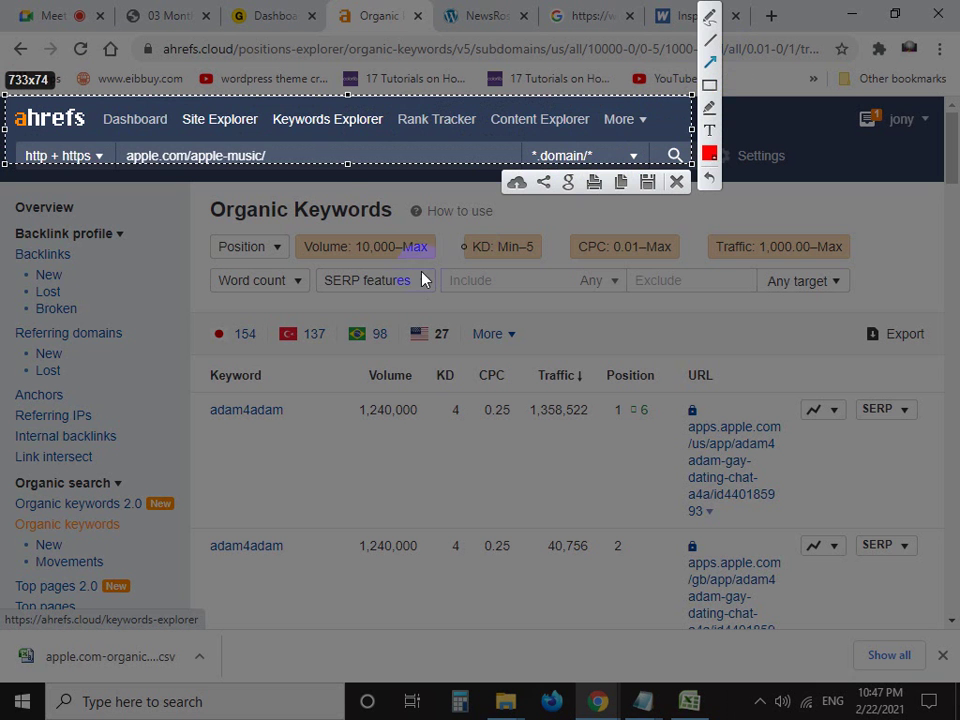
mouse_move(455, 385)
mouse_down()
mouse_move(392, 225)
mouse_move(321, 139)
mouse_move(338, 137)
mouse_up()
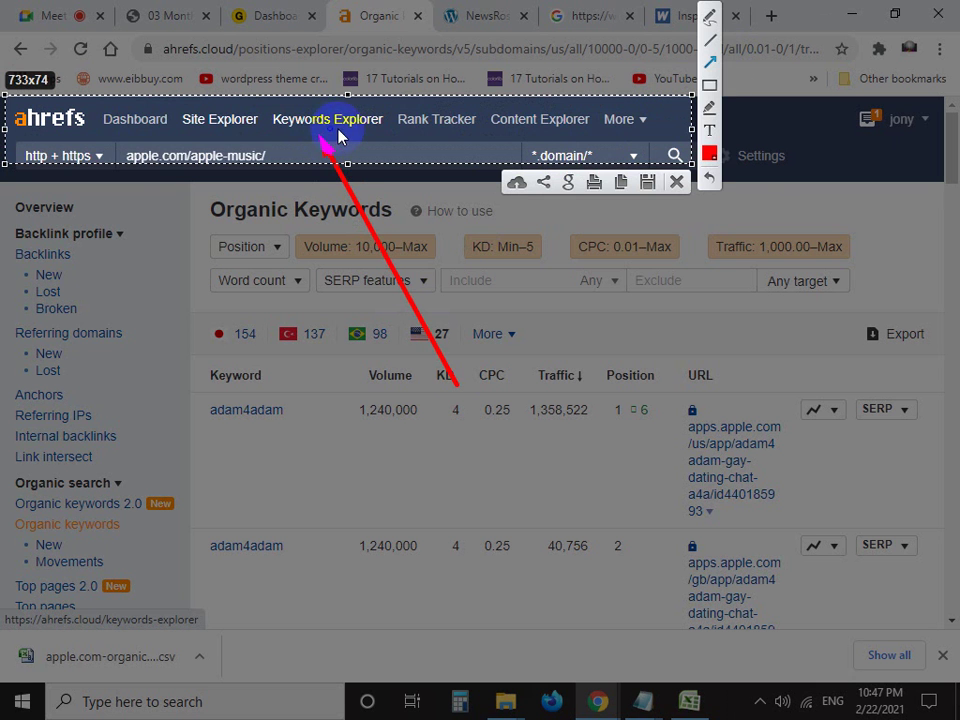
click(676, 181)
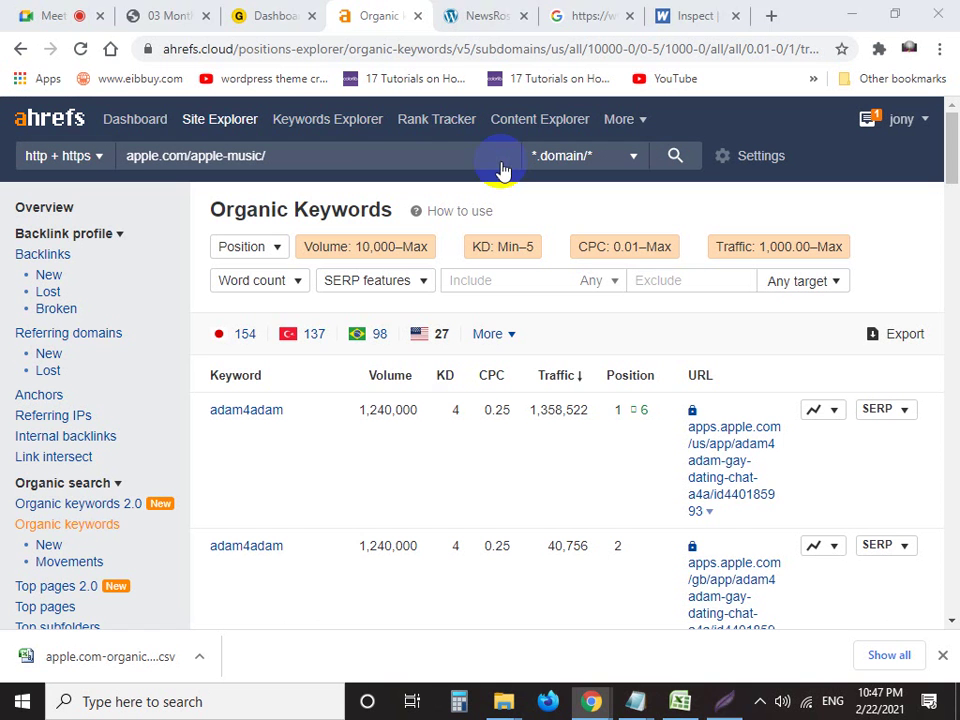
Open Keywords Explorer, and look through the exported organic keywords list in Excel
click(342, 128)
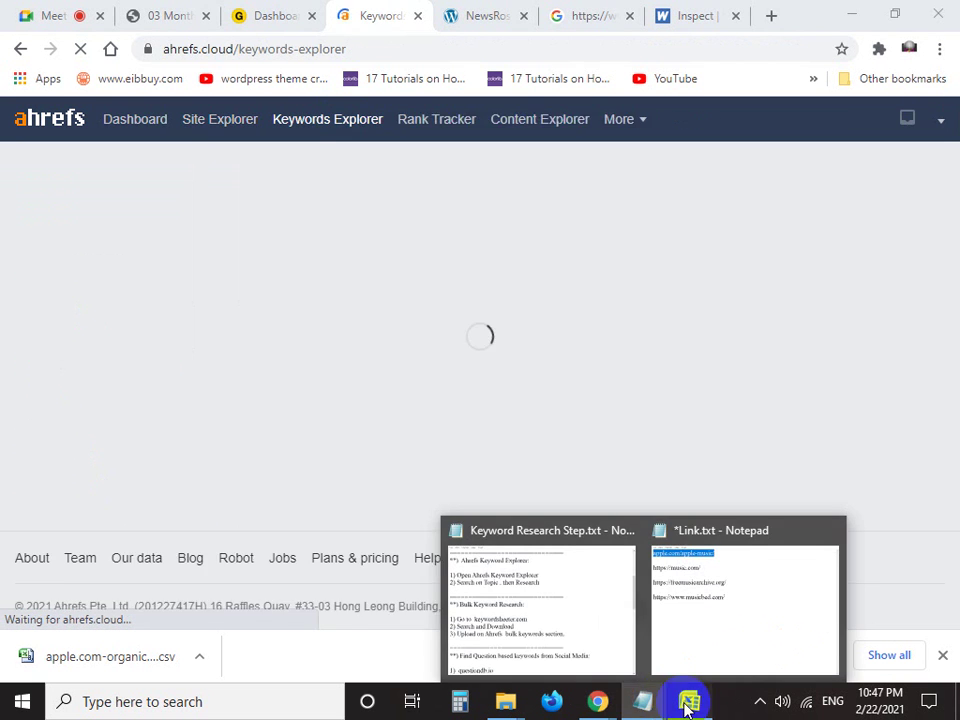
click(689, 701)
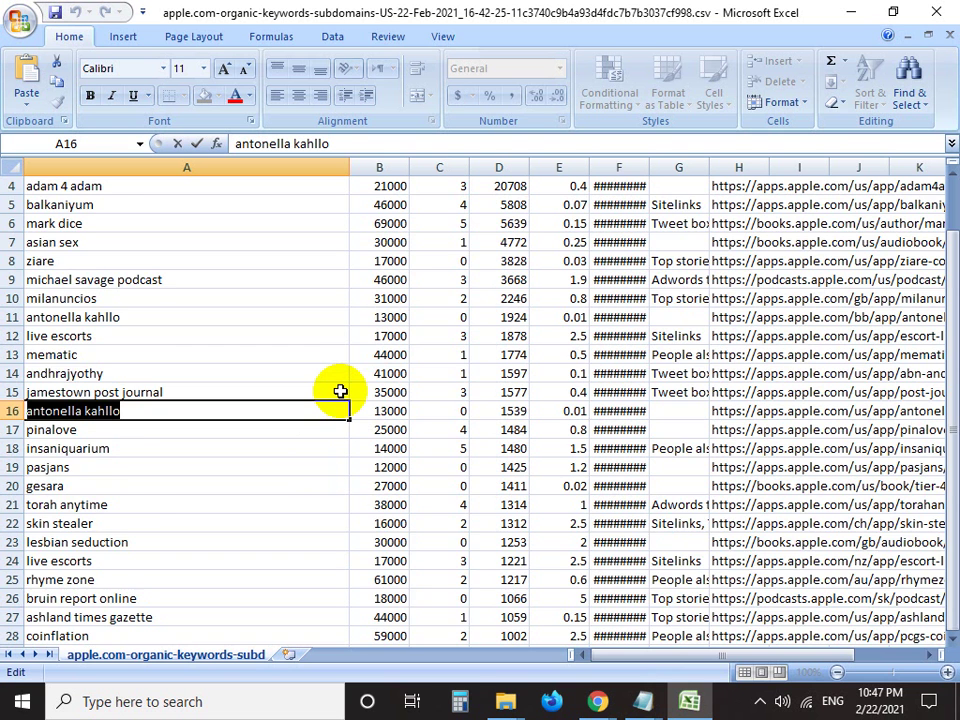
scroll(340, 391, down, 2)
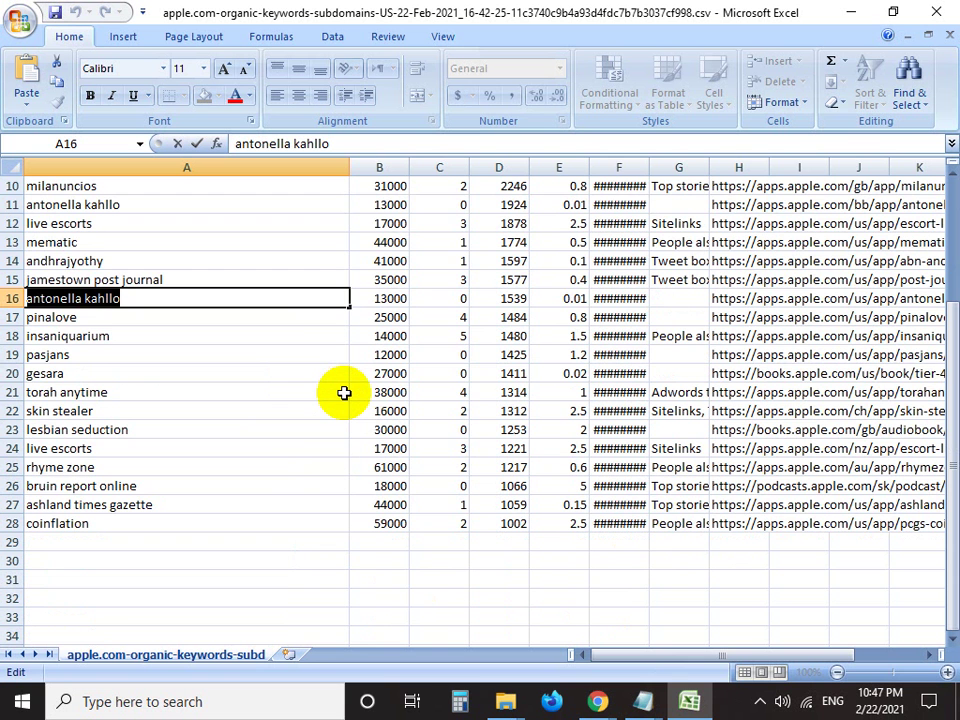
scroll(344, 392, up, 3)
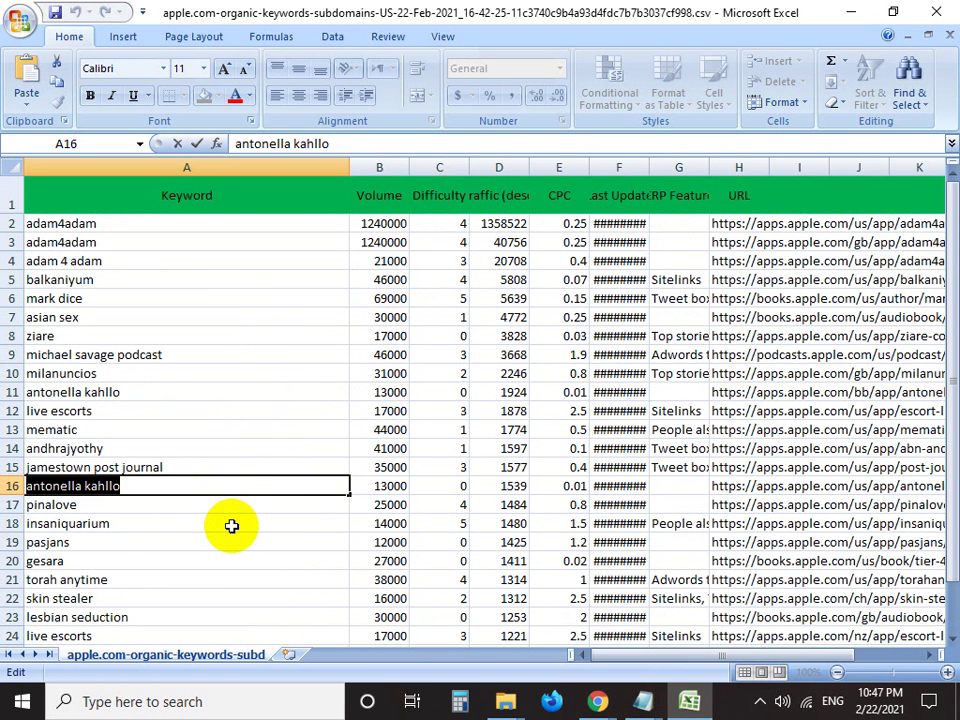
mouse_move(605, 705)
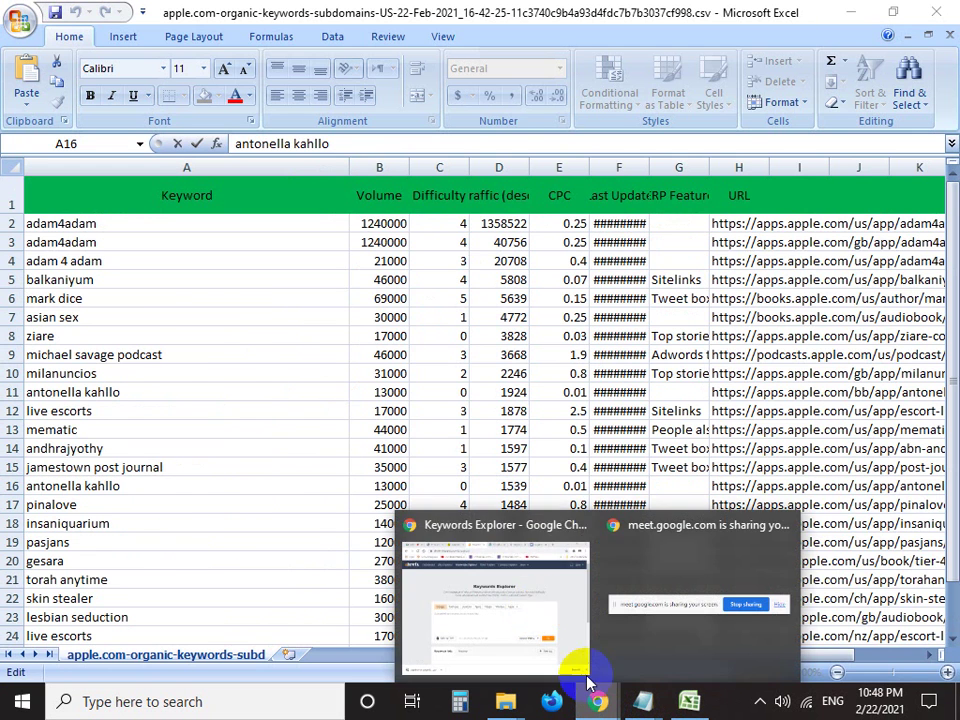
Switch to Chrome and look up the copied keyword "antonella kahllo" in Keywords Explorer for Google in the United States
click(542, 574)
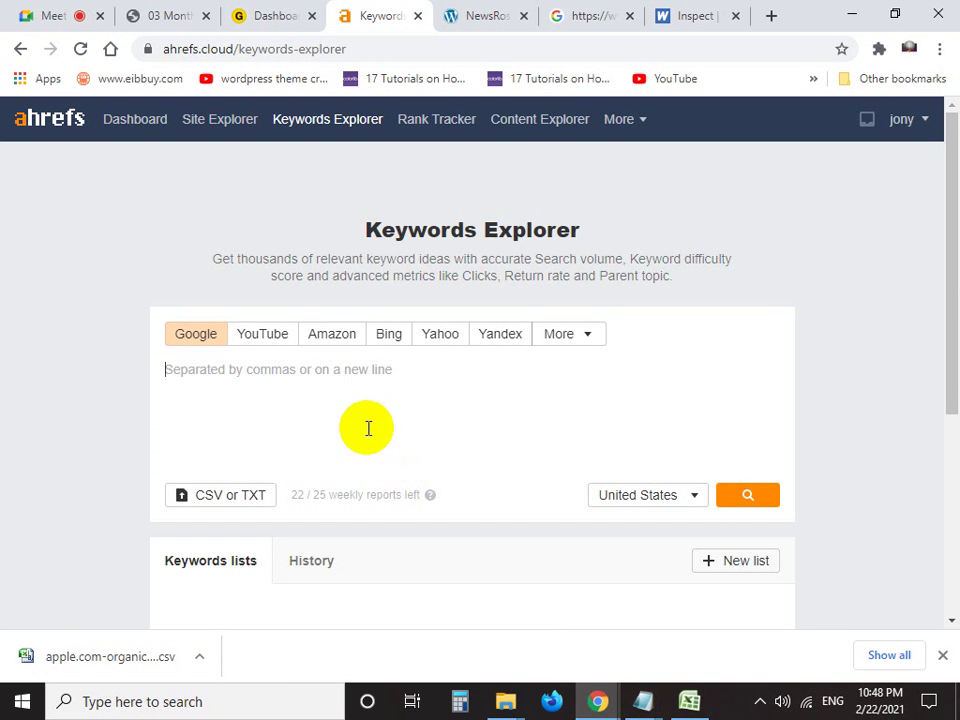
right_click(313, 376)
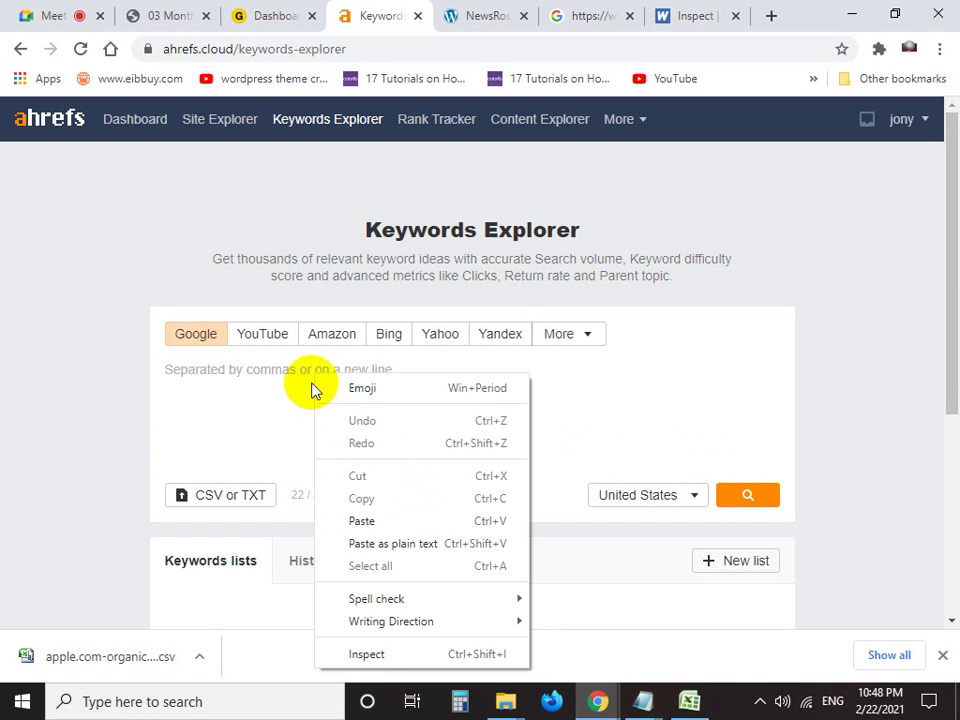
click(388, 521)
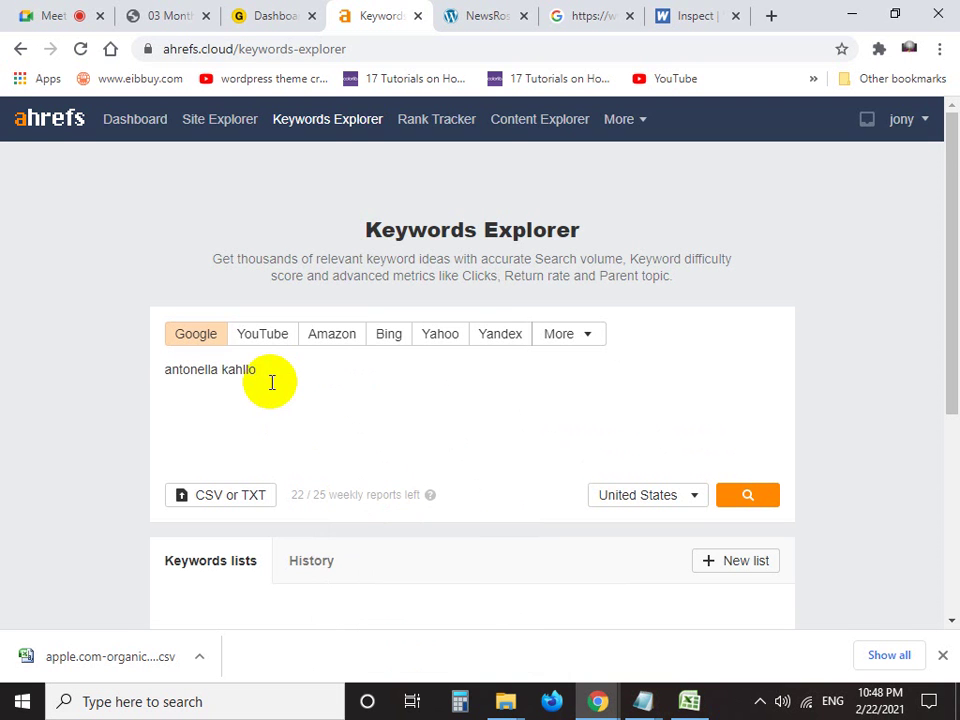
scroll(271, 382, down, 1)
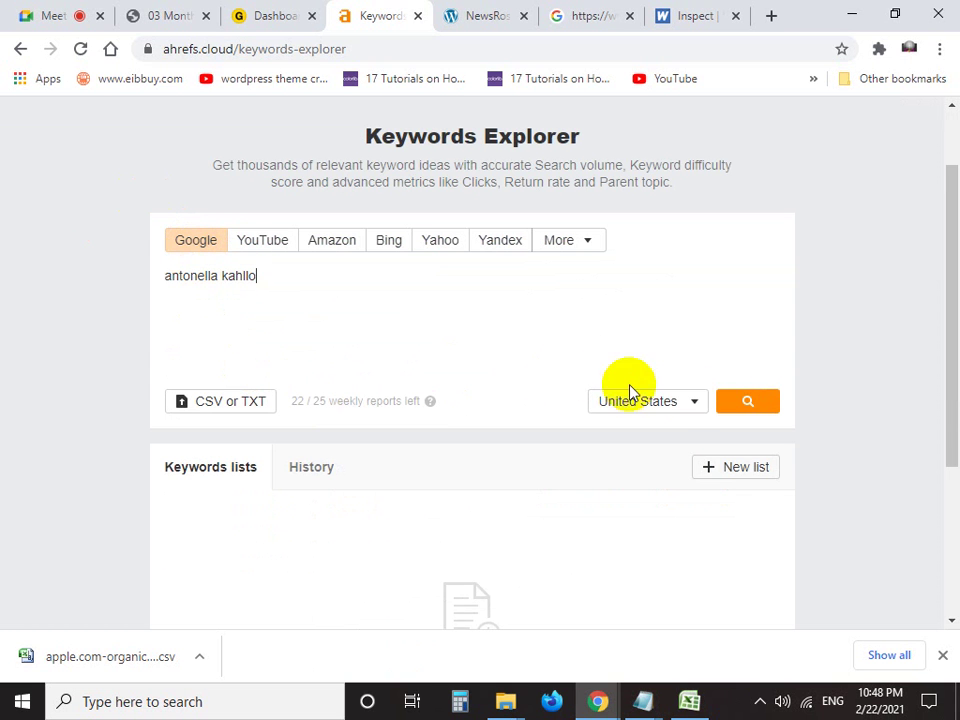
click(684, 401)
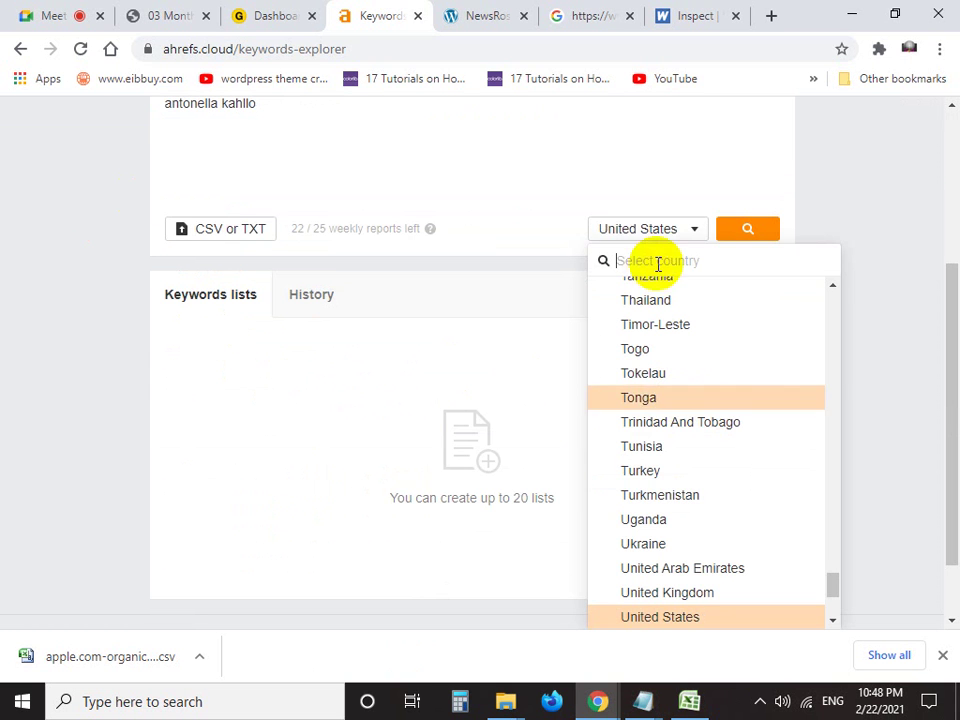
click(538, 189)
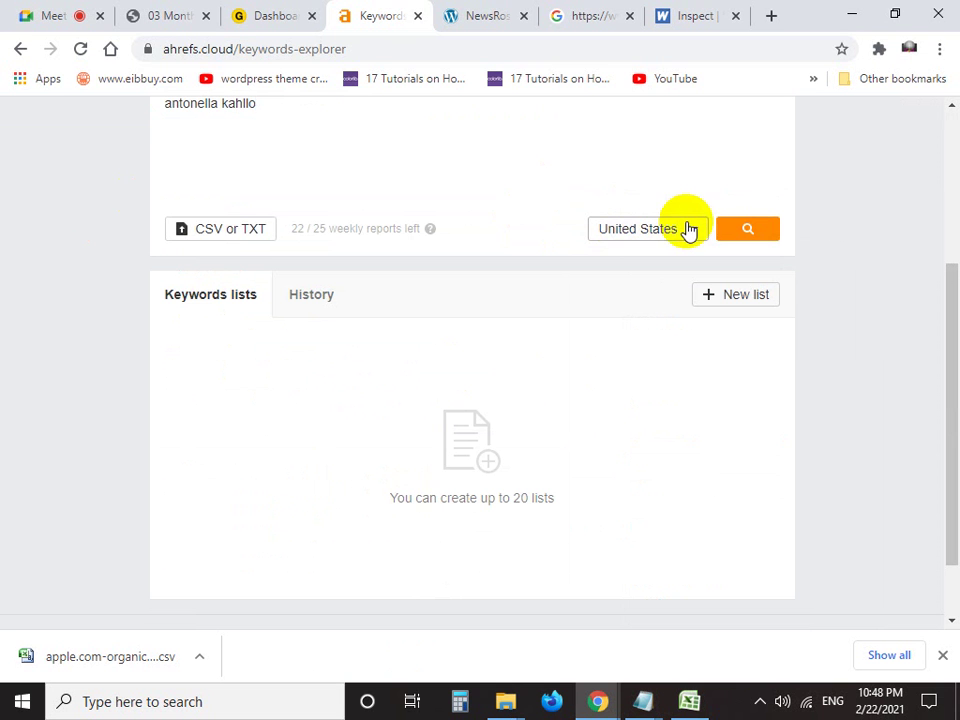
click(750, 233)
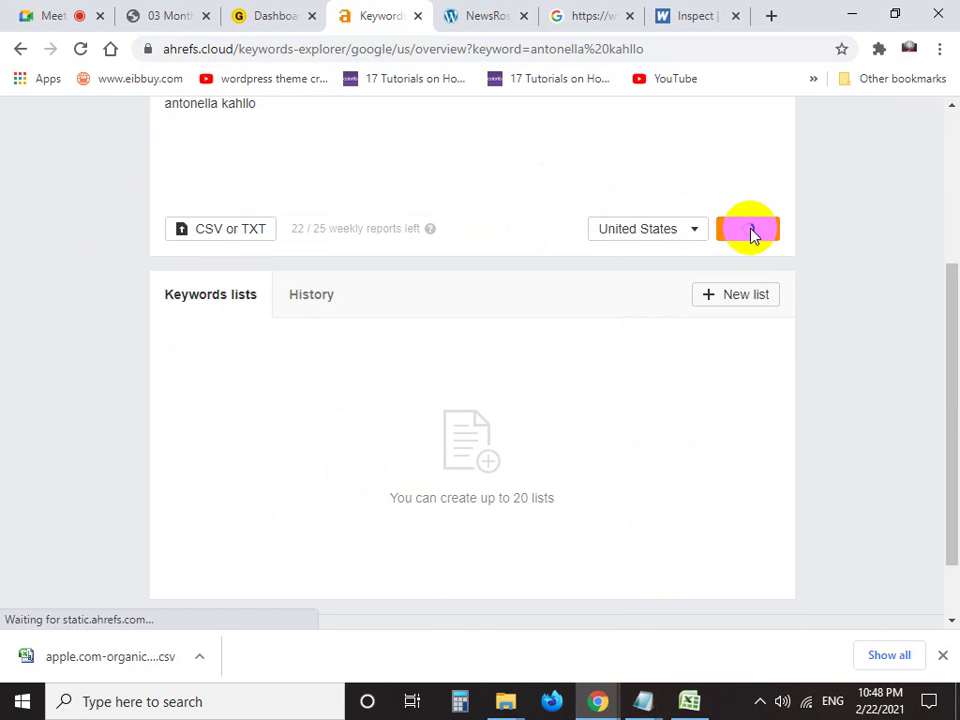
scroll(743, 260, up, 2)
scroll(743, 260, up, 2)
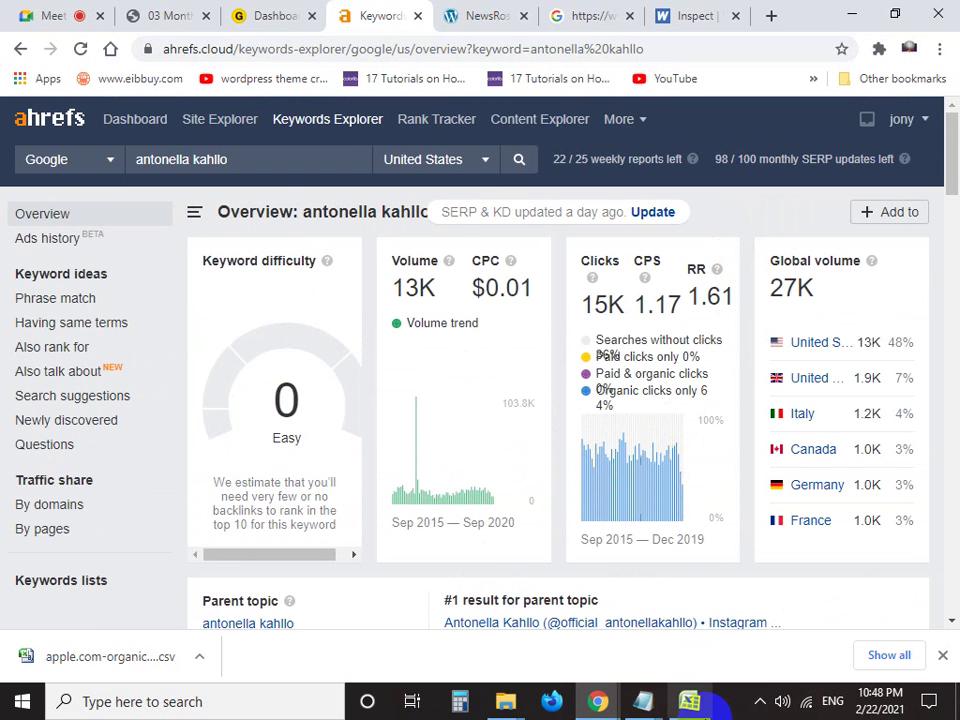
Switch to Excel and check the difficulty value of the antonella kahllo keyword in row 16
click(688, 703)
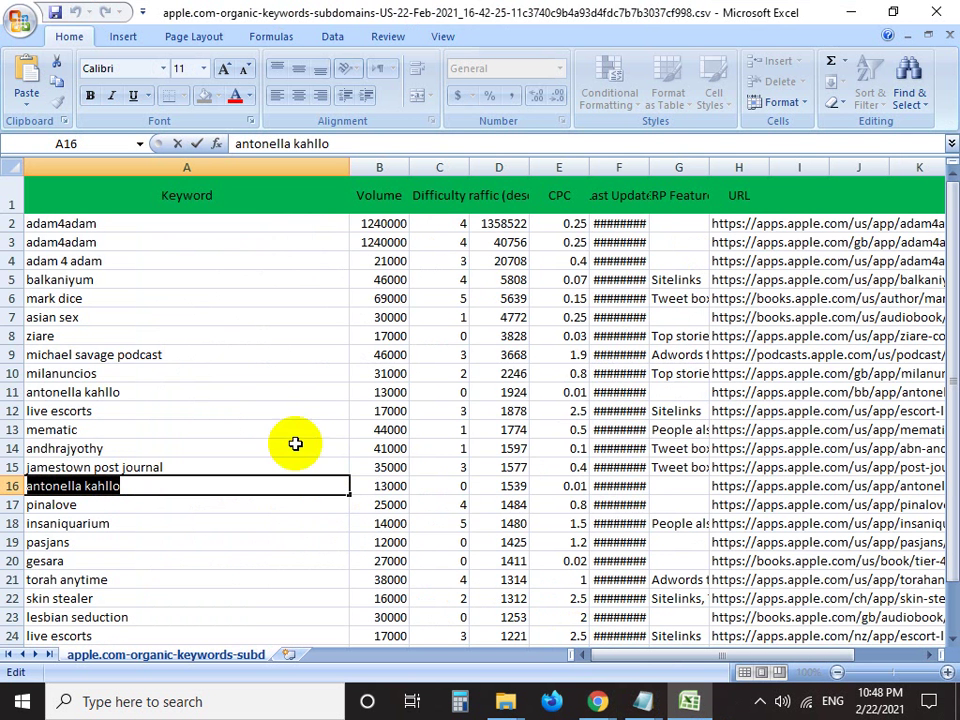
click(440, 486)
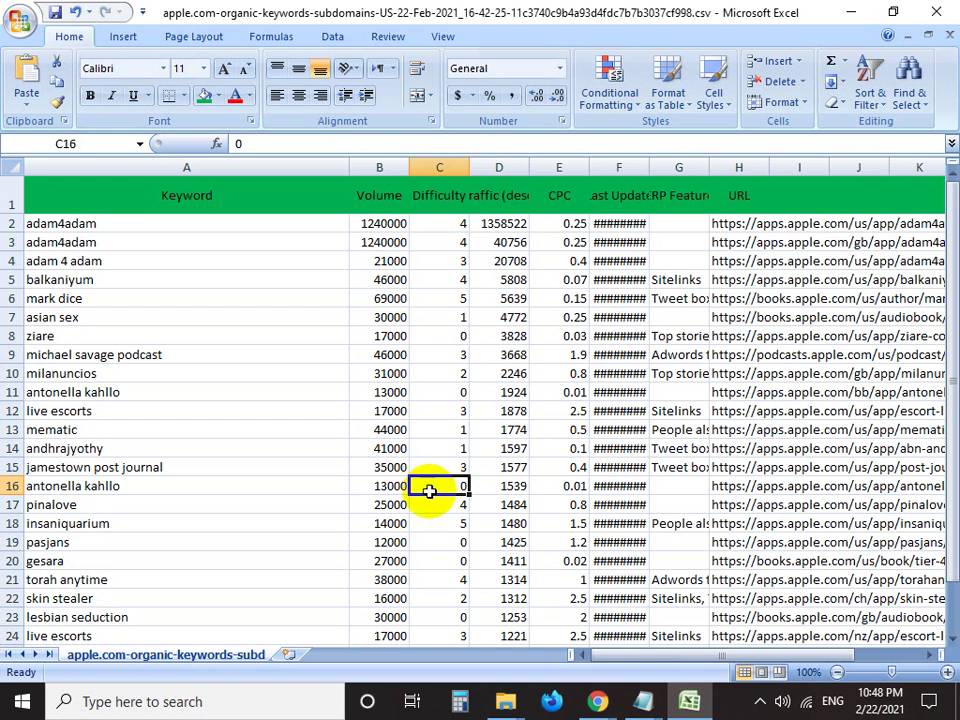
mouse_move(597, 705)
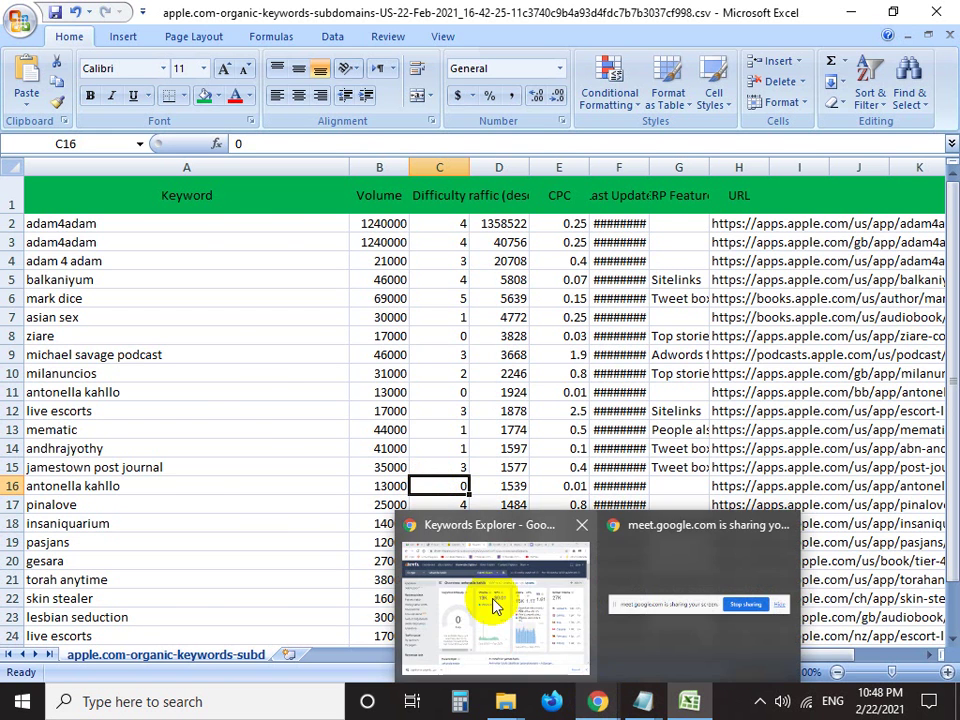
Back in Chrome, capture the keyword difficulty card, draw a red arrow pointing at its rating, and discard the capture
click(493, 604)
key(Print)
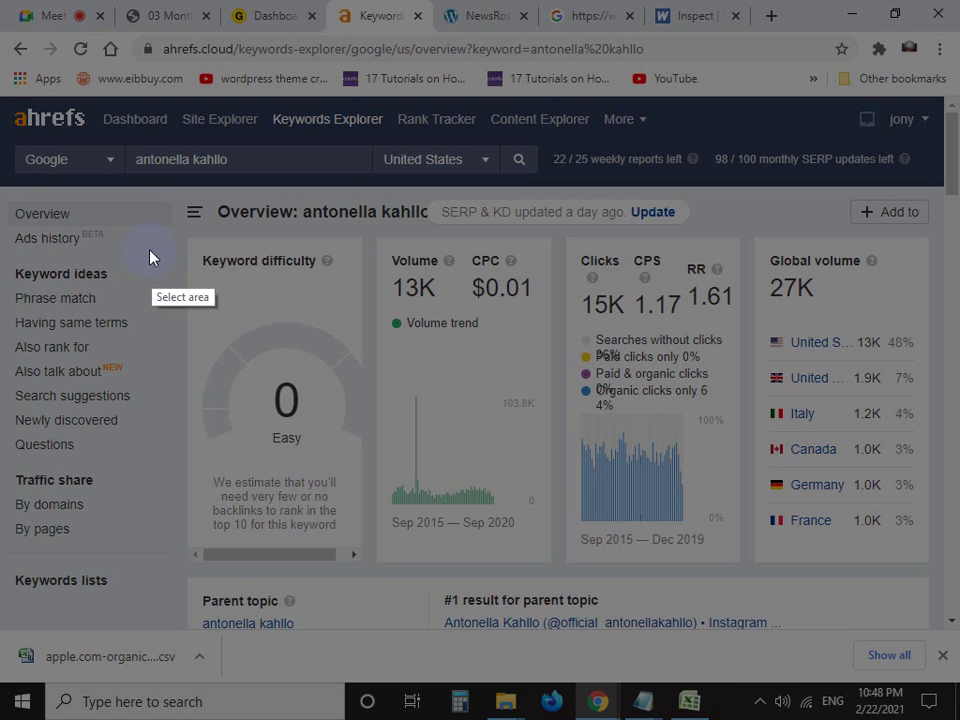
drag(162, 228, 430, 567)
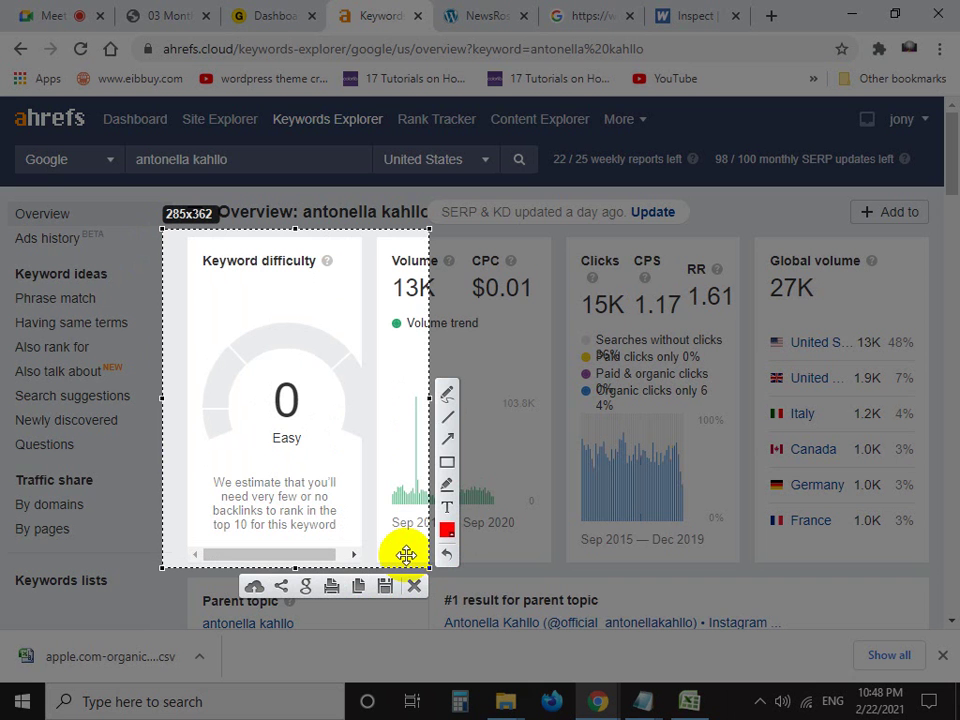
click(447, 440)
drag(194, 539, 283, 448)
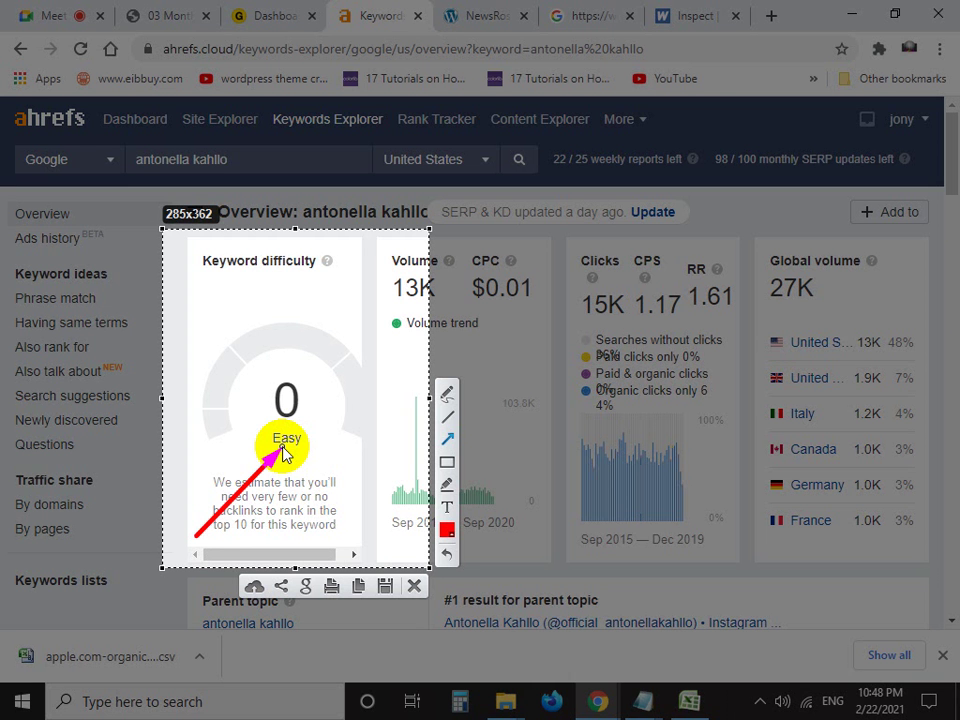
click(414, 586)
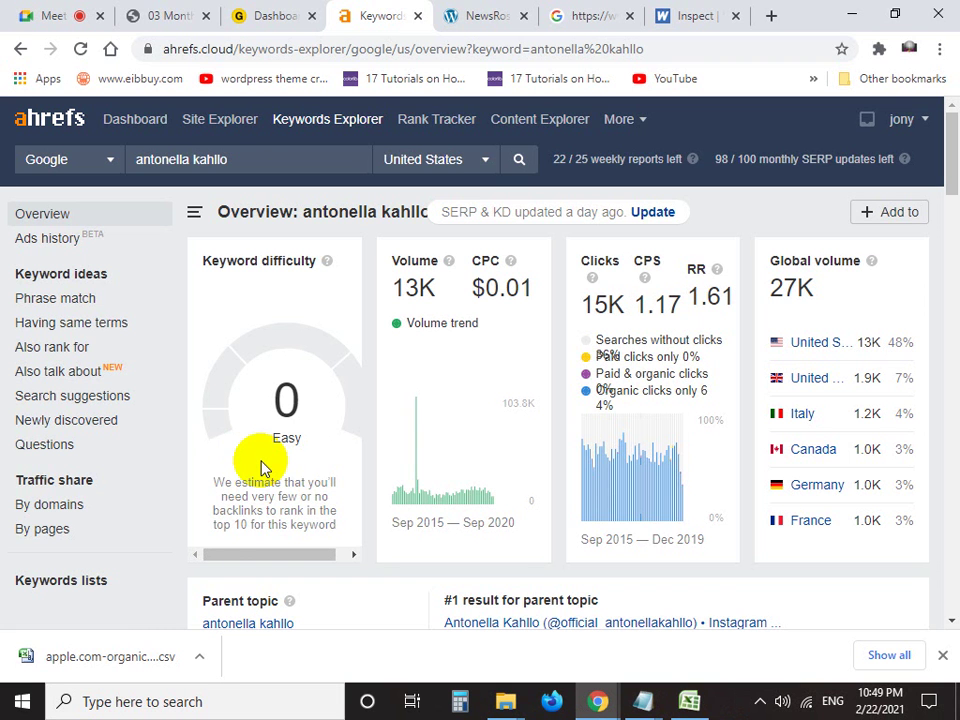
Dismiss the downloads bar, and mark Search suggestions with a red arrow on a temporary screen capture
click(942, 655)
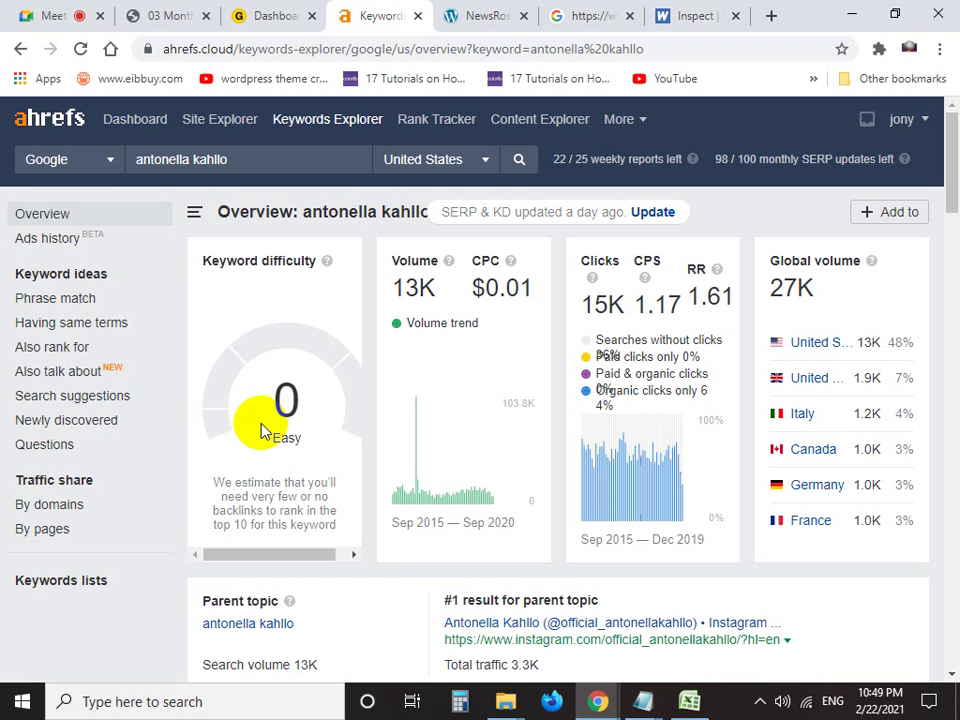
key(Print)
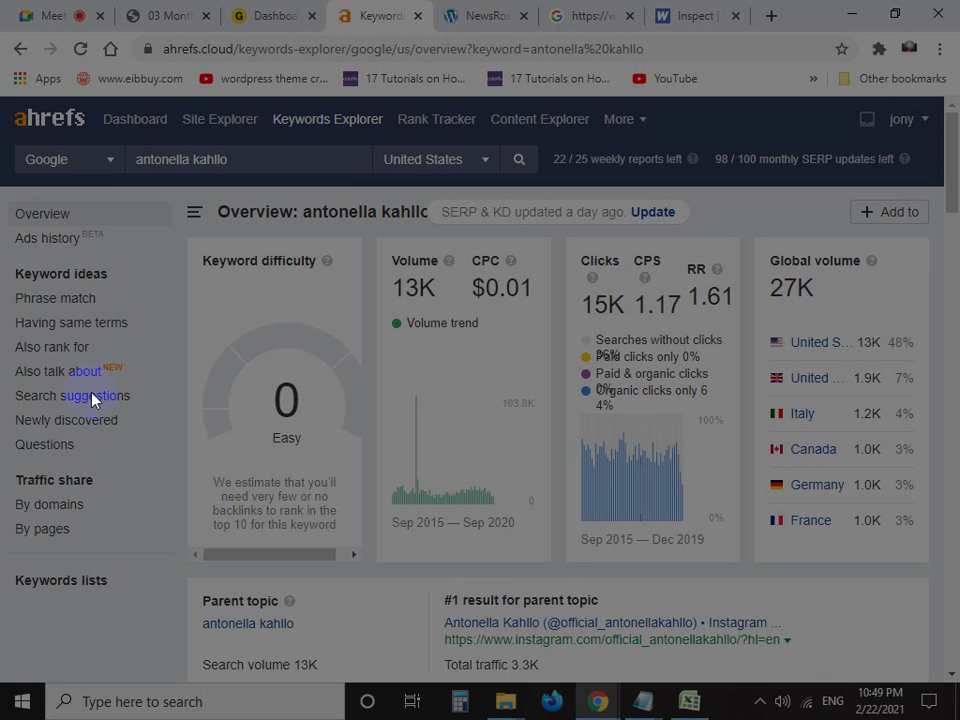
drag(1, 222, 228, 469)
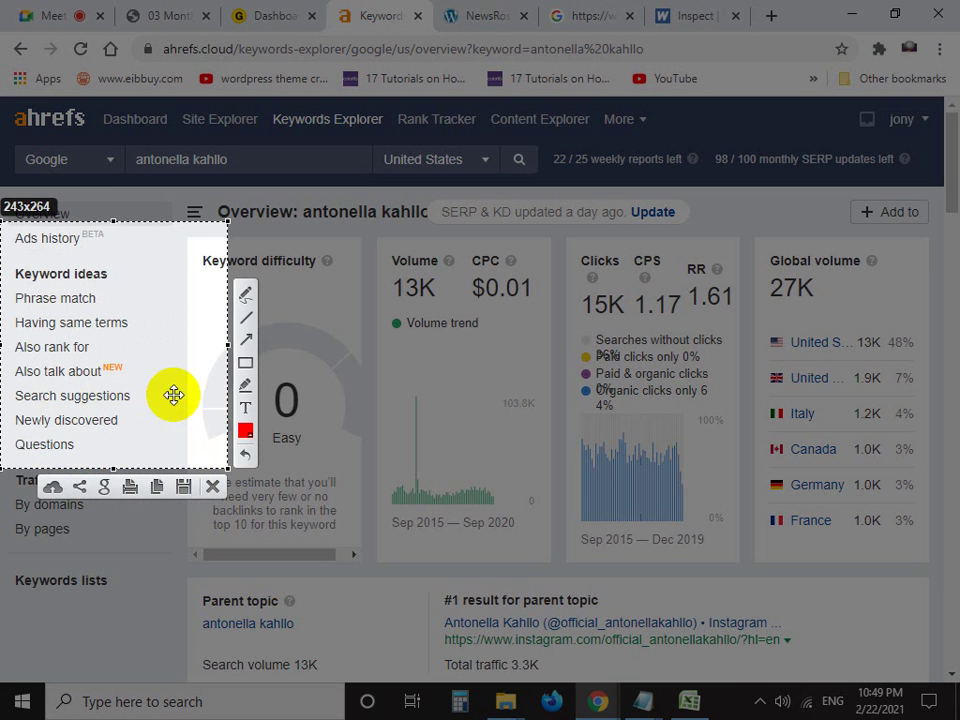
click(245, 340)
mouse_move(393, 457)
mouse_down()
mouse_move(343, 428)
mouse_move(133, 403)
mouse_up()
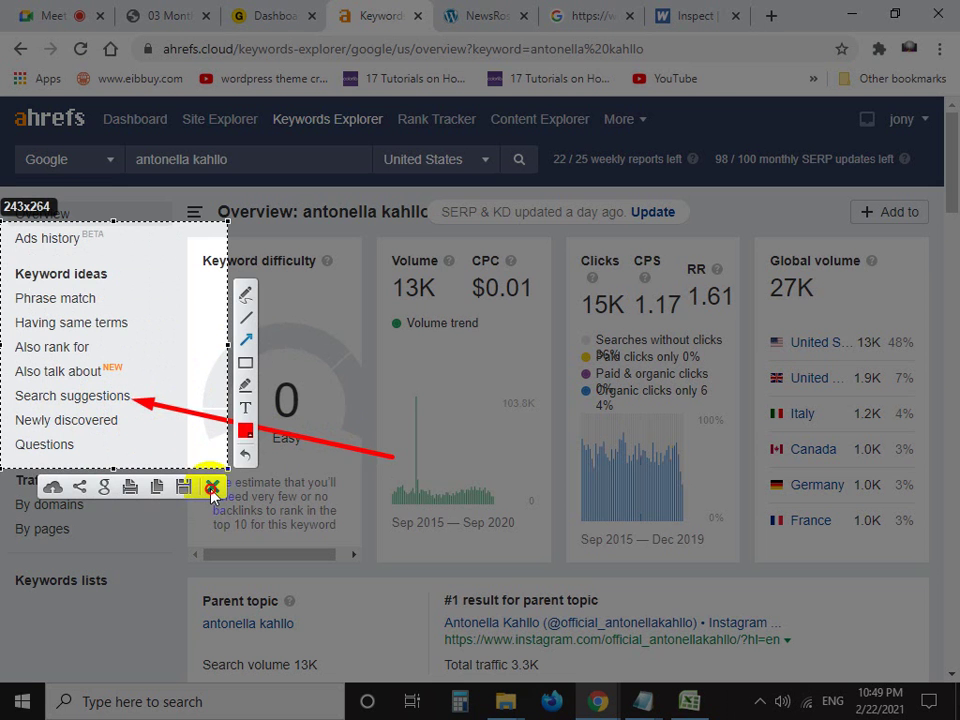
click(212, 489)
Open the Search suggestions report for the keyword antonella kahllo and examine its keyword ideas
click(82, 396)
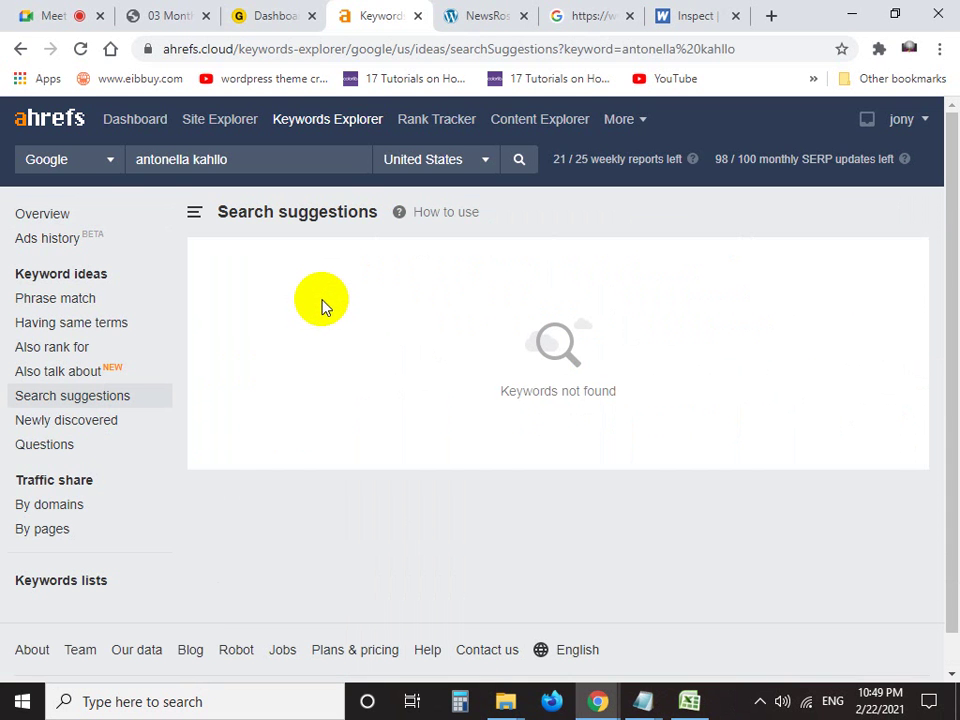
scroll(321, 305, down, 1)
scroll(321, 305, up, 1)
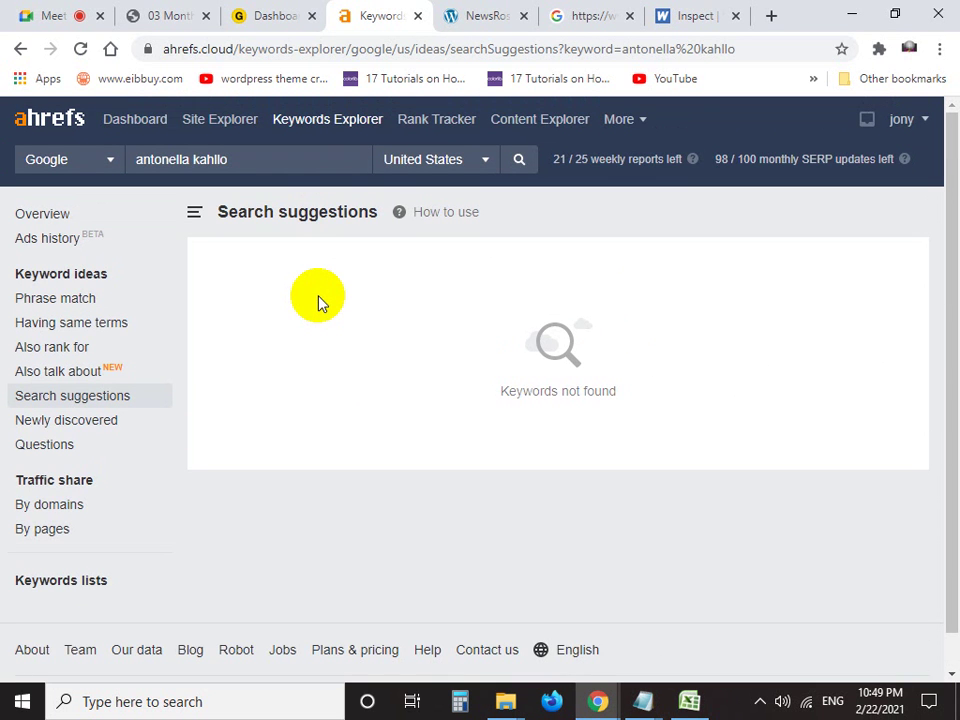
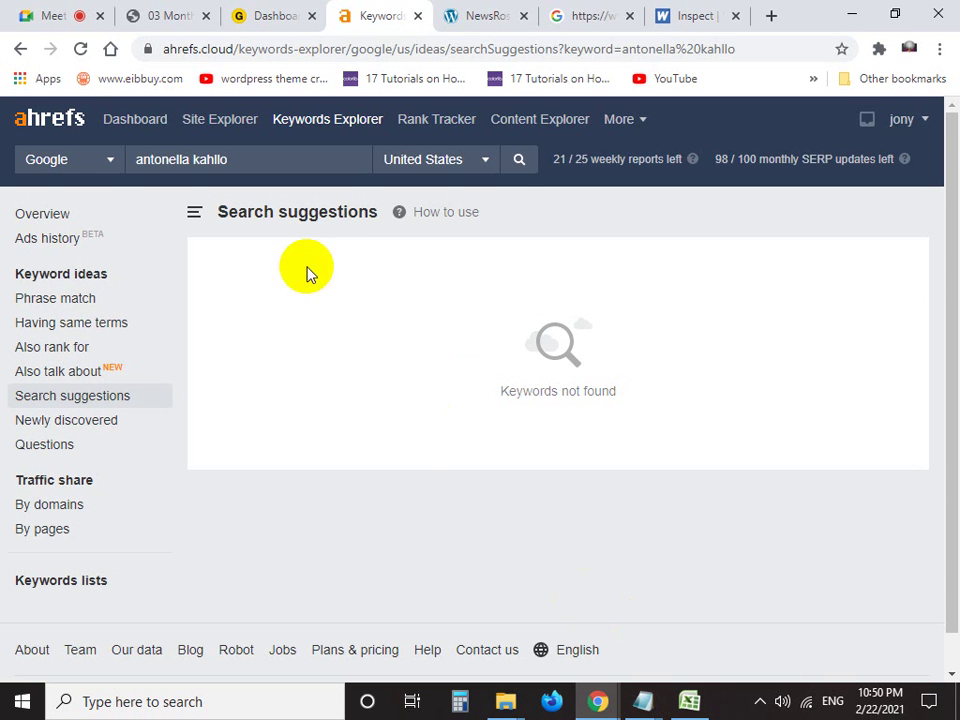
click(689, 701)
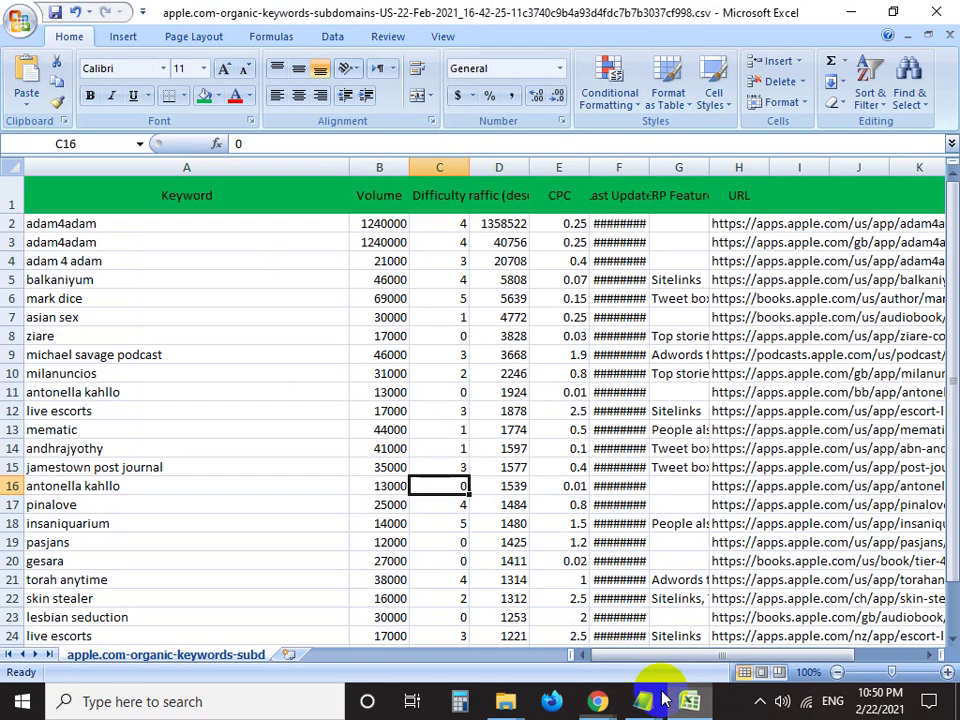
click(12, 485)
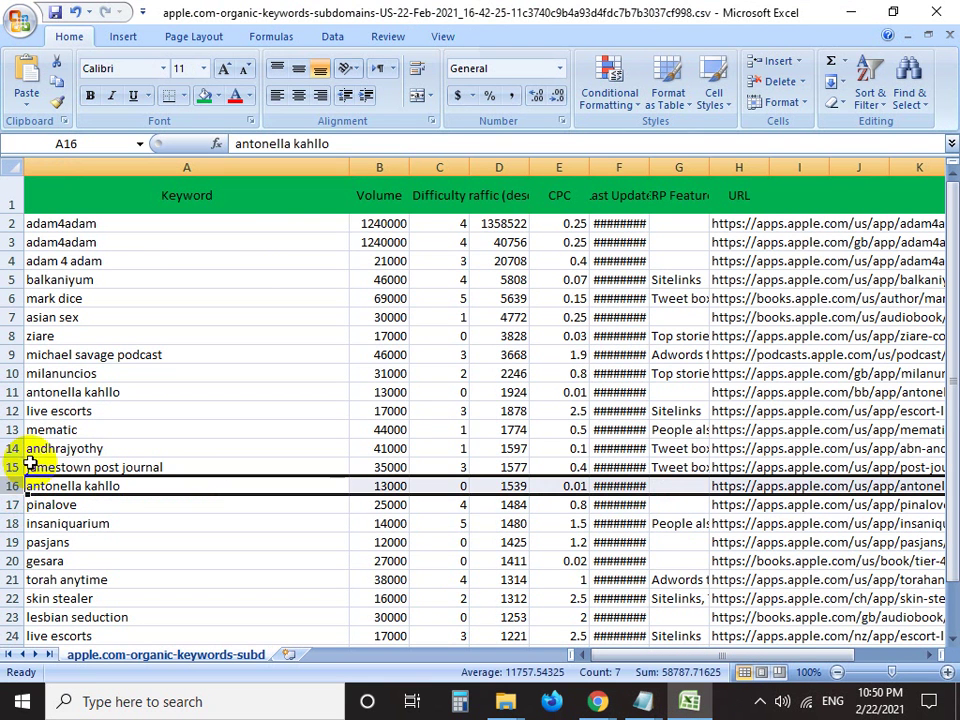
click(217, 96)
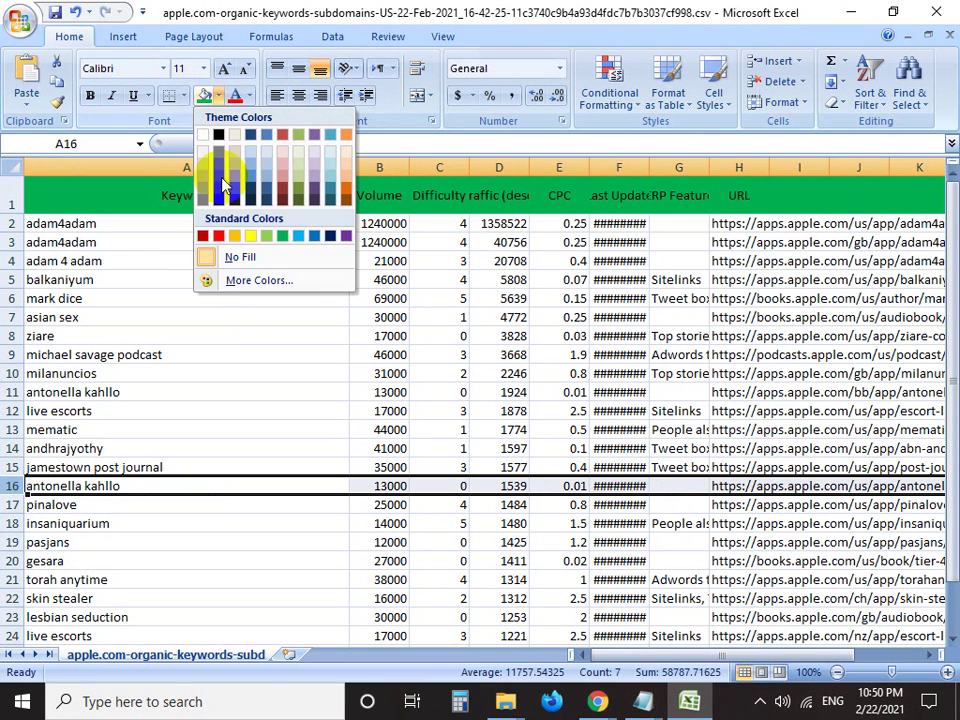
click(218, 237)
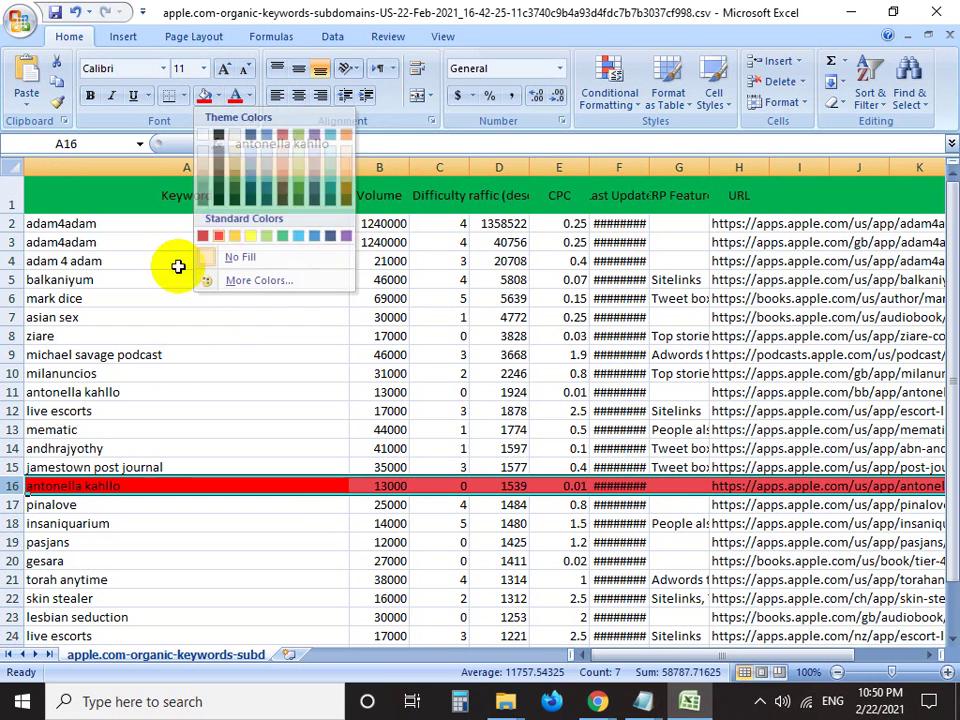
click(290, 487)
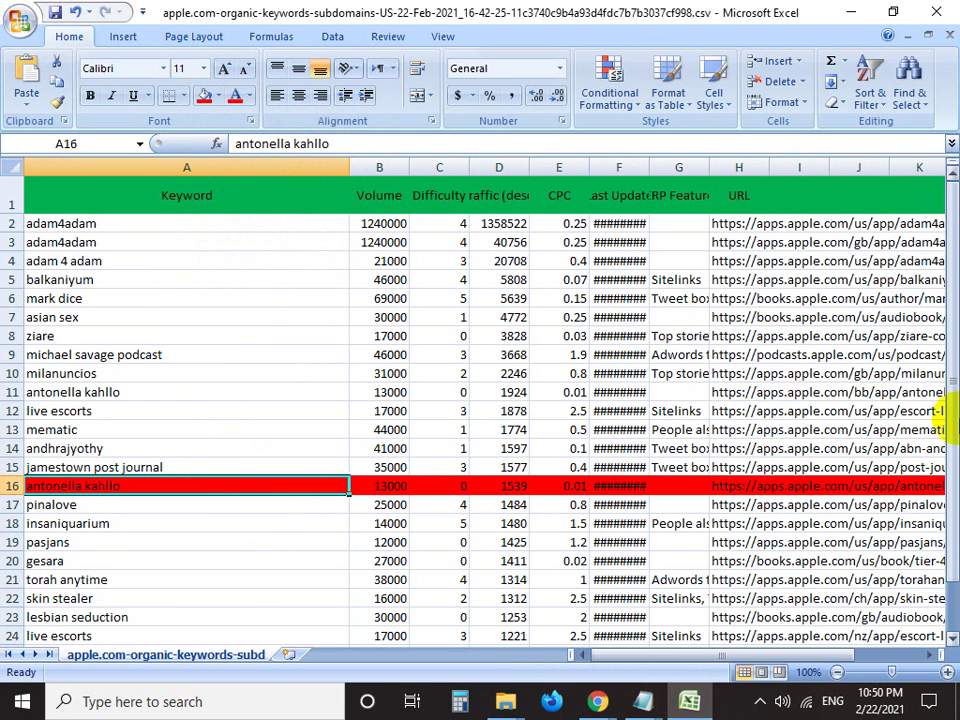
Copy the keyword text michael savage podcast from cell A9
scroll(943, 429, down, 1)
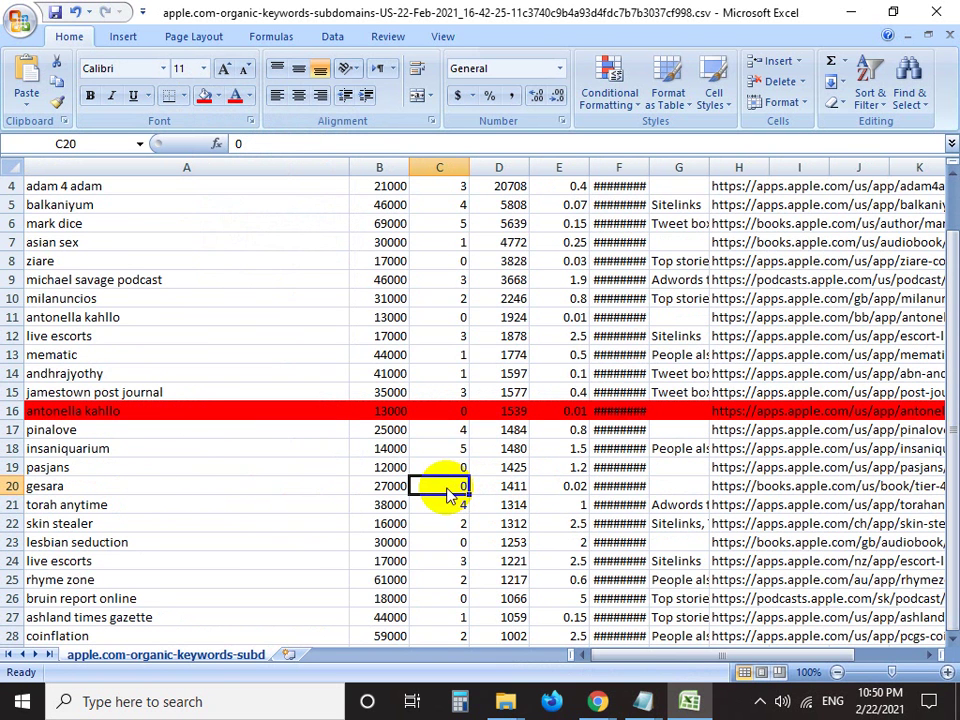
double_click(148, 330)
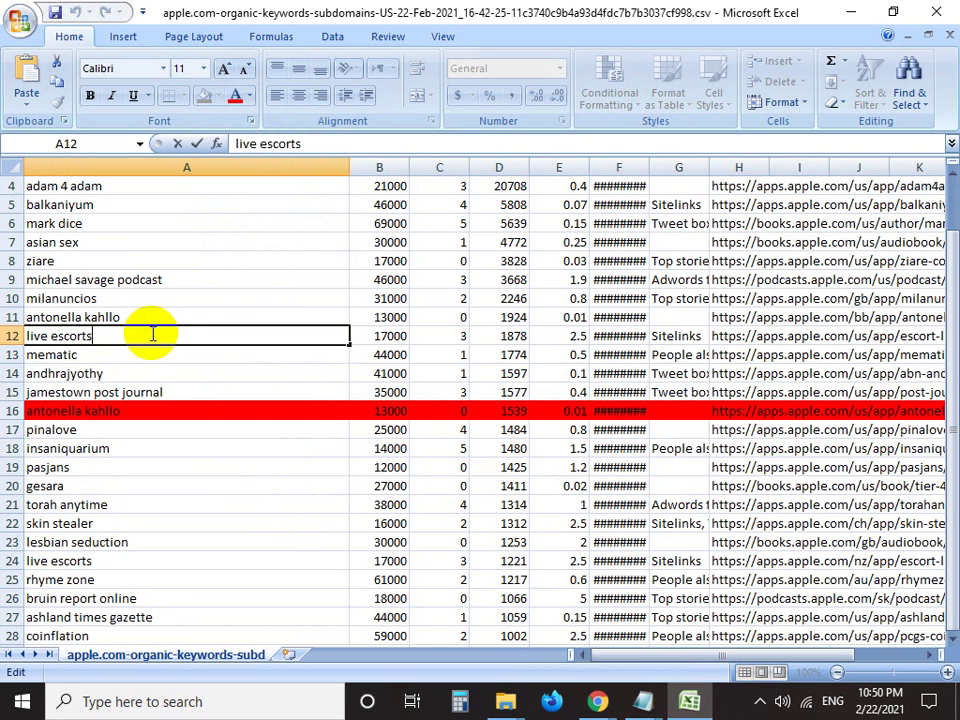
double_click(206, 280)
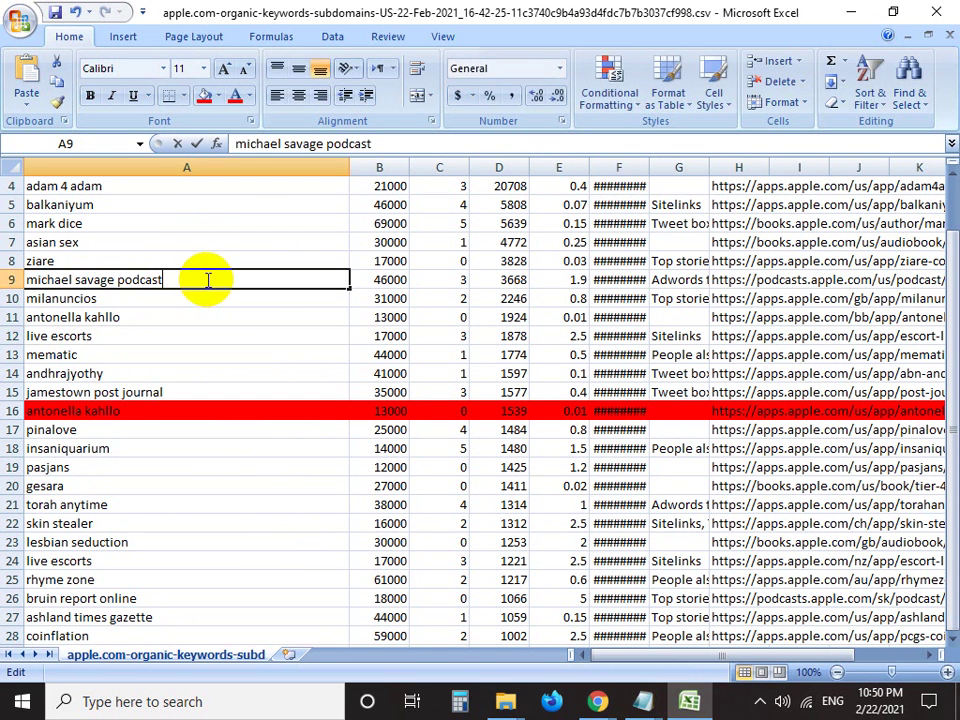
drag(225, 279, 20, 280)
double_click(140, 280)
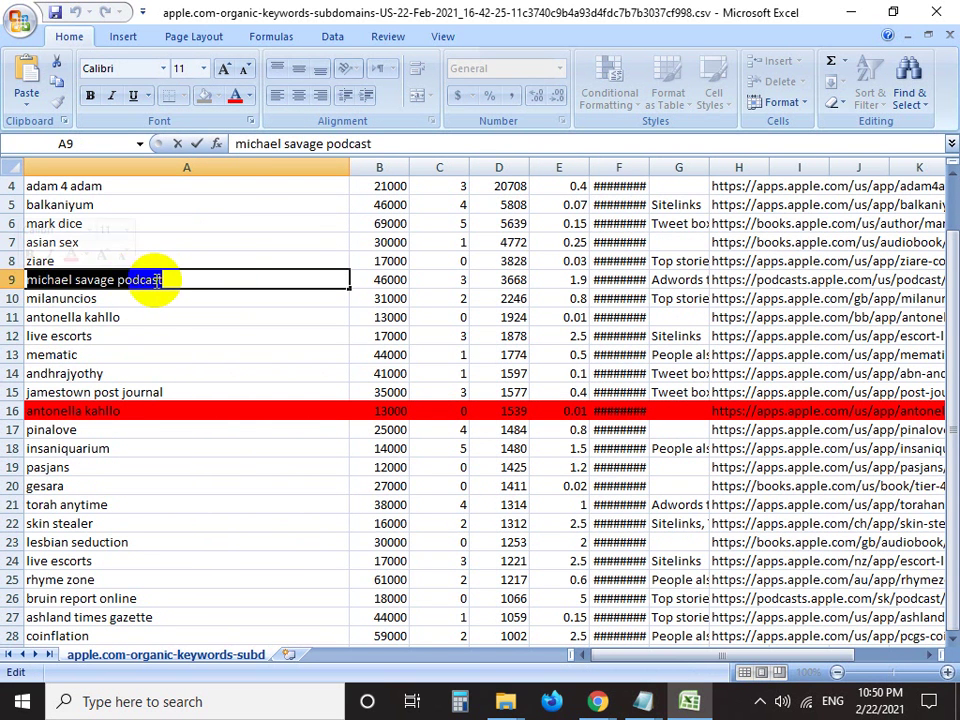
right_click(140, 280)
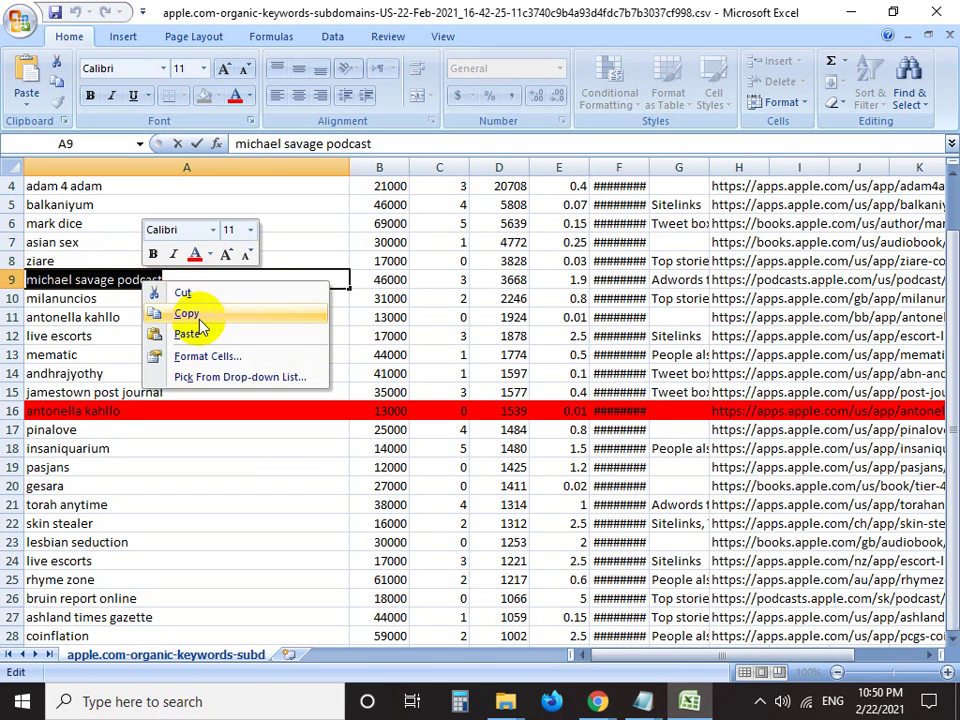
click(190, 317)
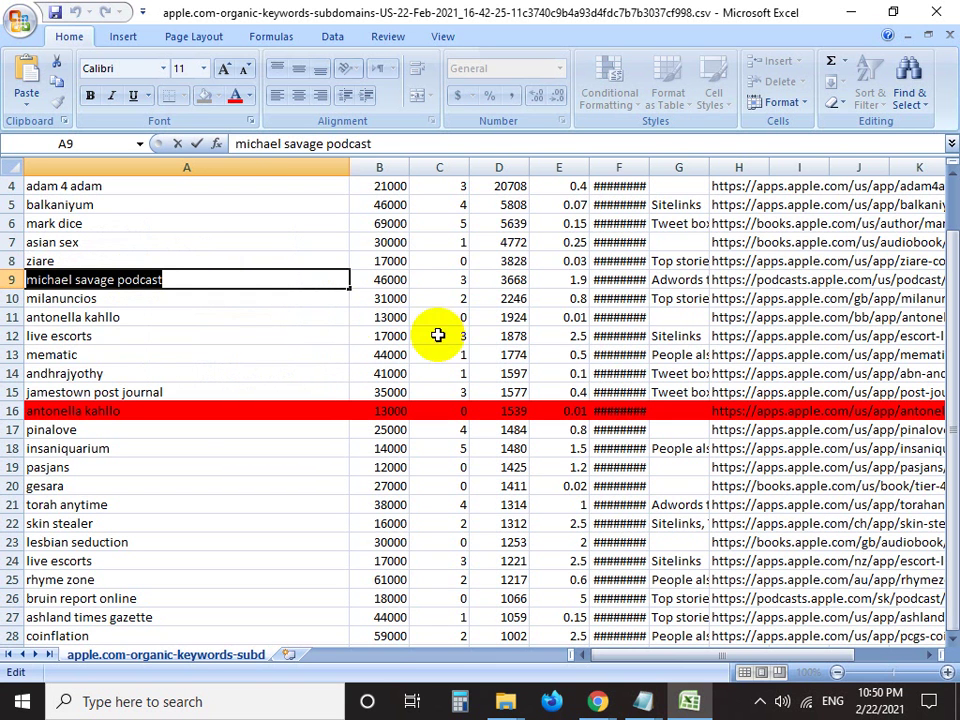
Switch to Chrome and look up the copied keyword michael savage podcast in the Search suggestions report for United States
click(597, 700)
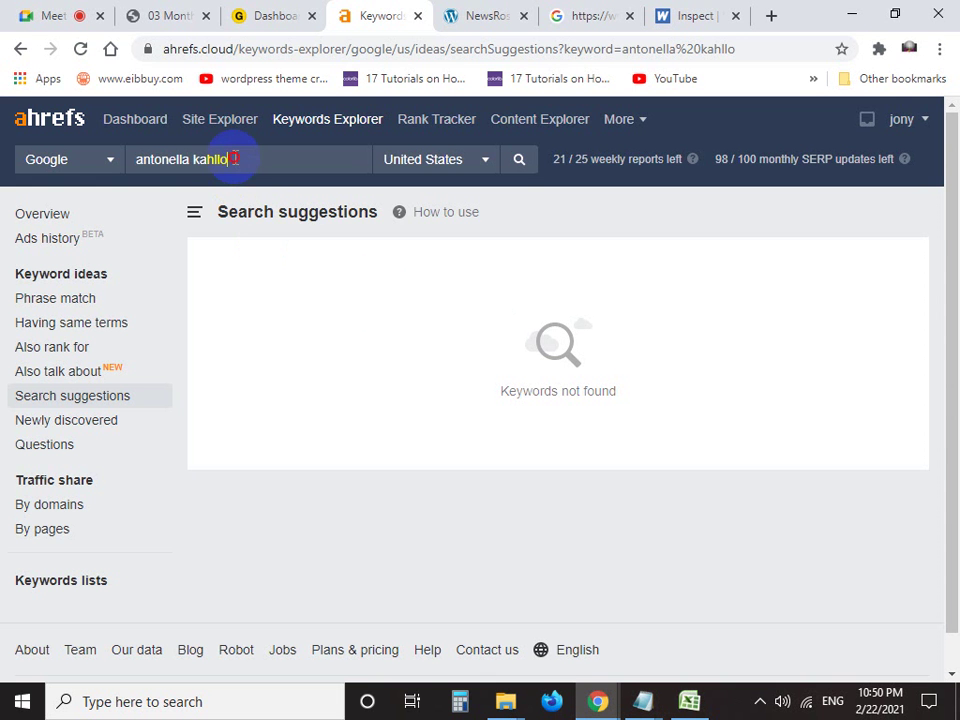
click(235, 158)
right_click(235, 158)
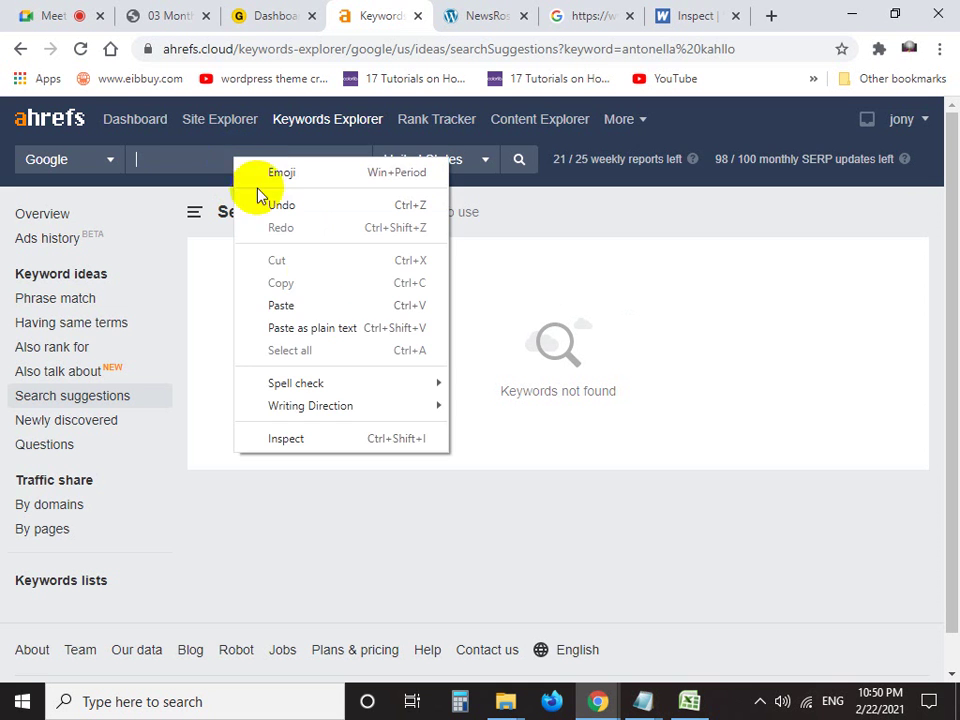
click(306, 304)
click(518, 159)
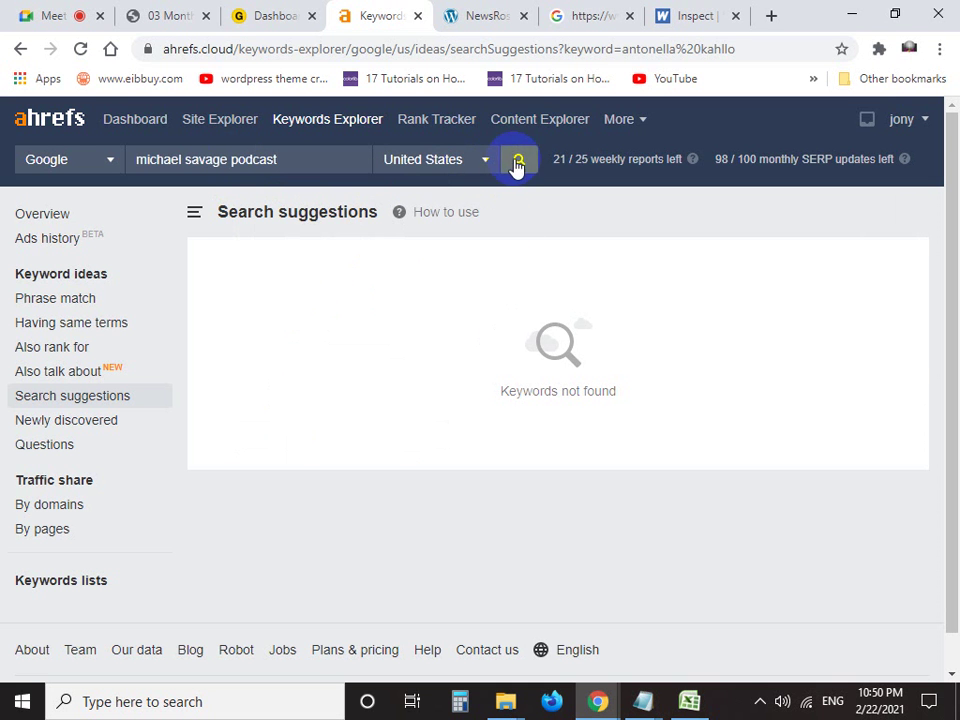
Back in Excel, leave the keyword cell's editing and select its volume in B9, and return to Chrome
click(686, 702)
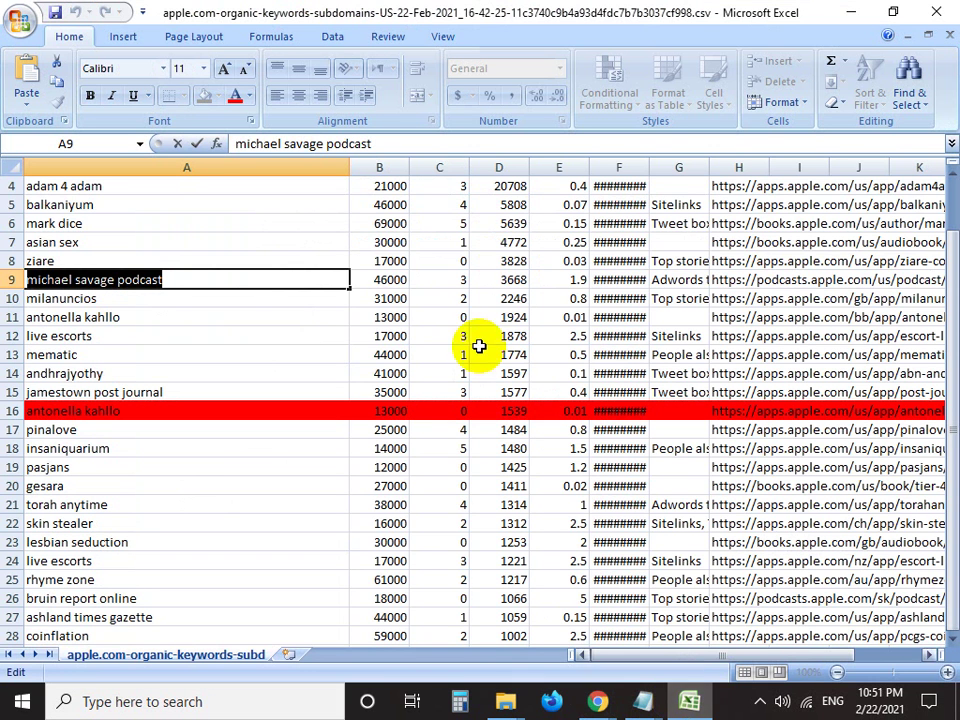
click(403, 279)
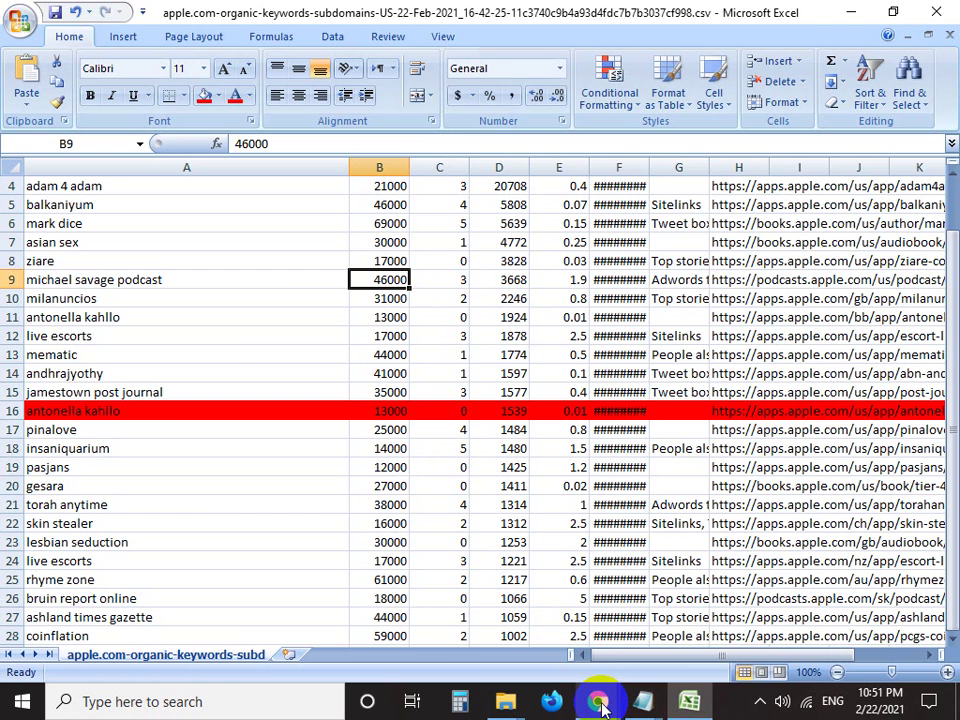
mouse_move(601, 699)
click(533, 615)
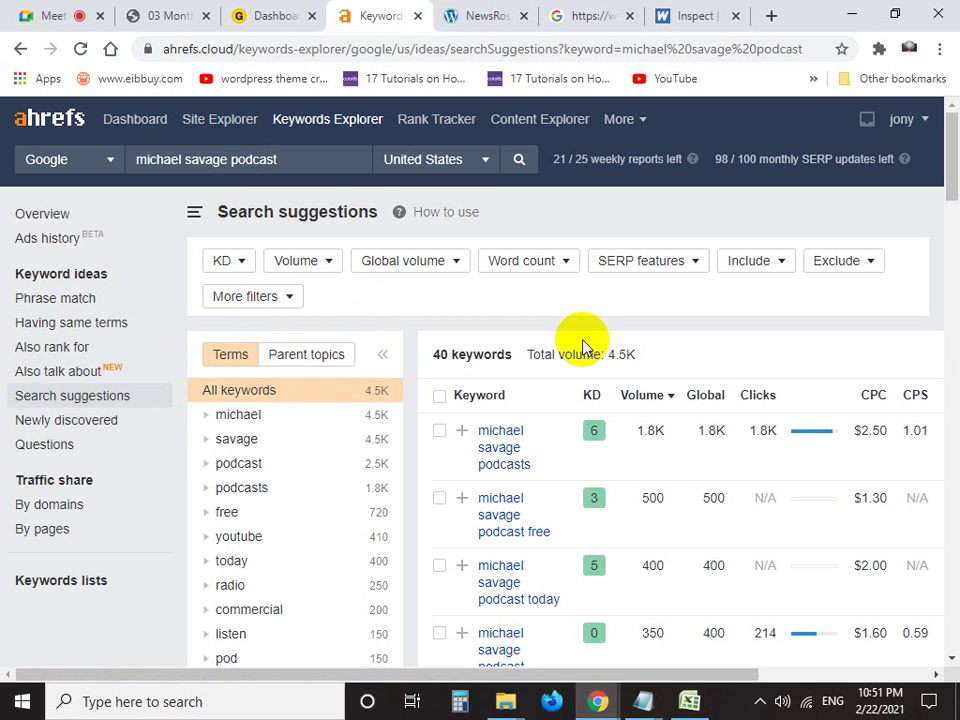
Examine the search suggestions for michael savage podcast, including their keyword difficulty and volume
scroll(585, 346, down, 1)
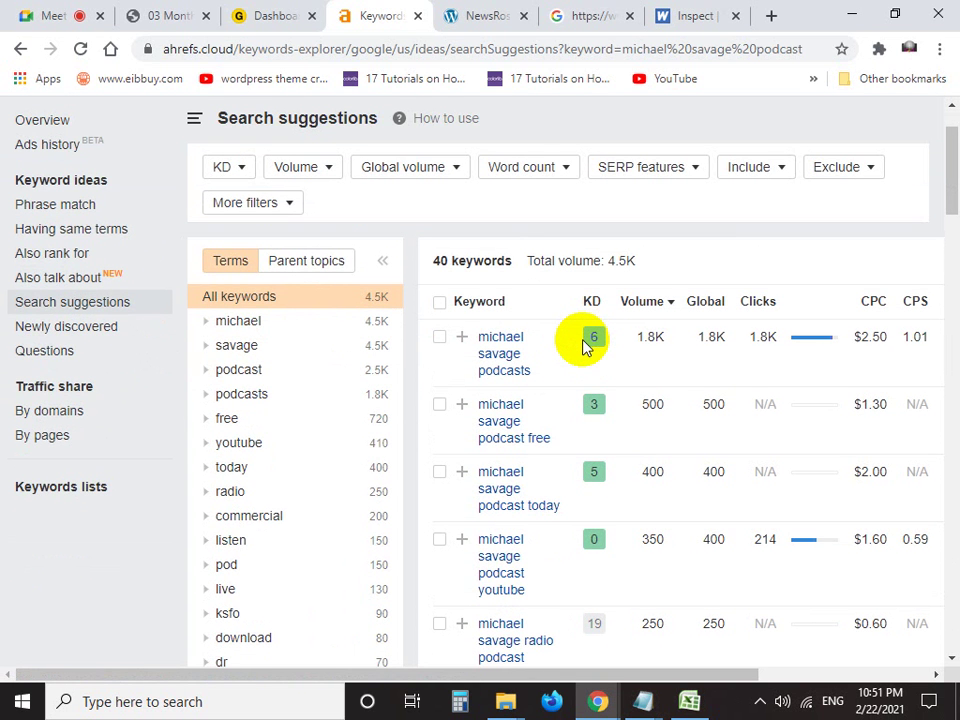
scroll(585, 346, down, 2)
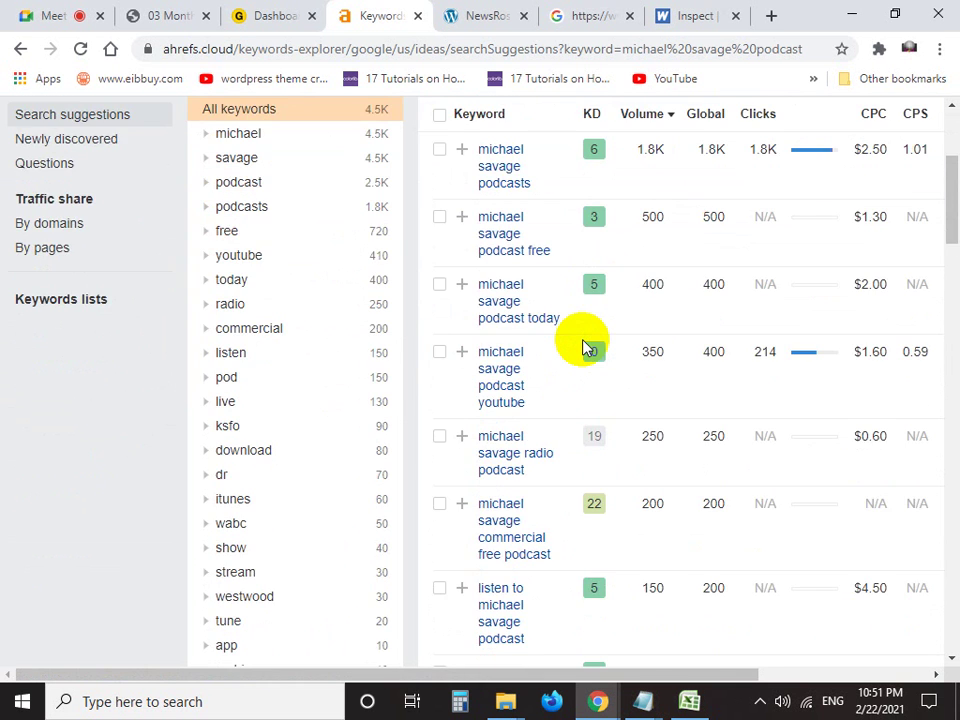
scroll(585, 346, down, 3)
scroll(585, 346, up, 3)
scroll(585, 346, up, 3)
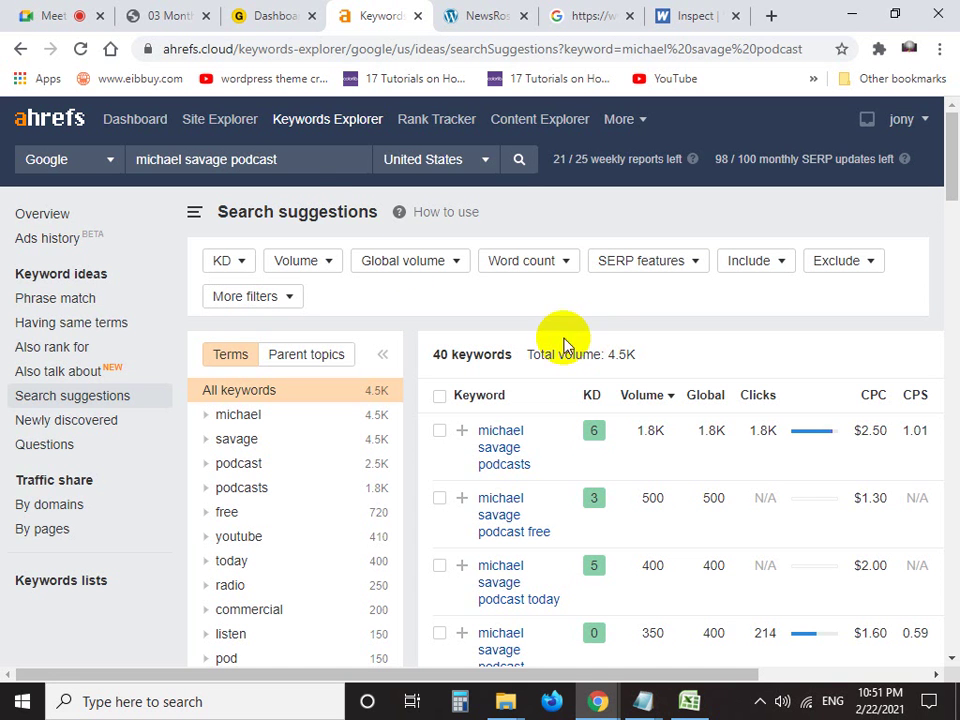
Switch to Excel and select the whole michael savage podcast row, row 9
click(295, 162)
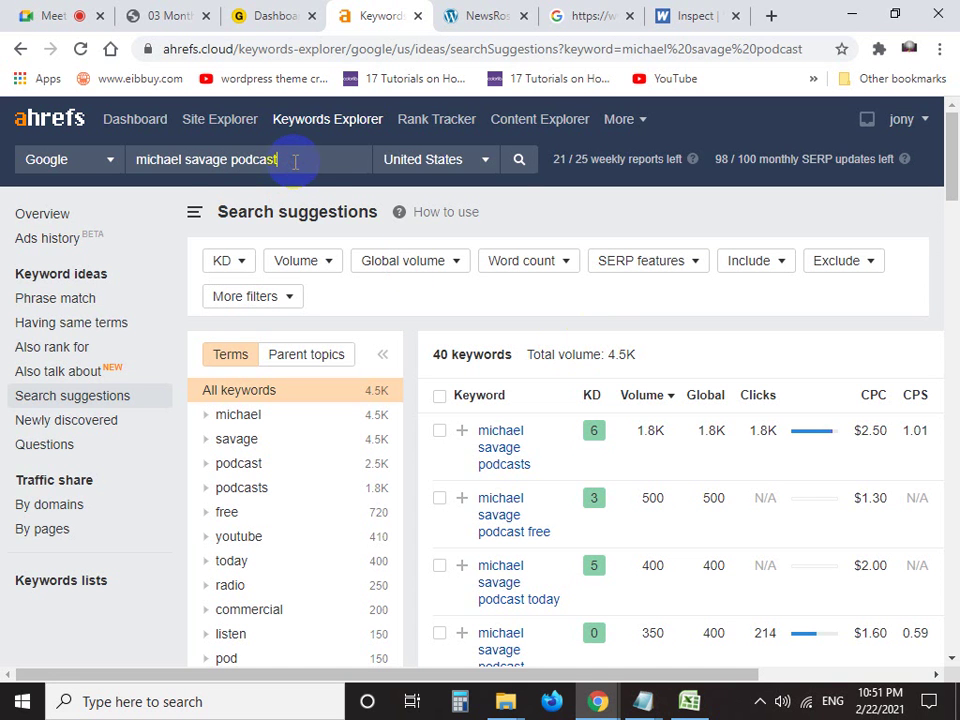
click(690, 705)
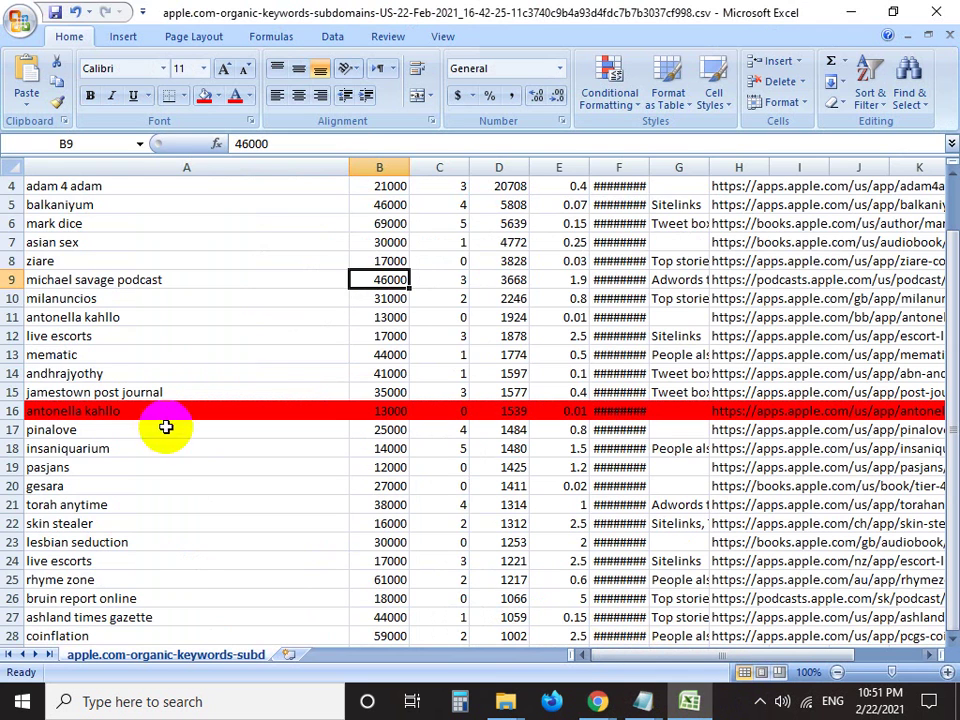
click(8, 280)
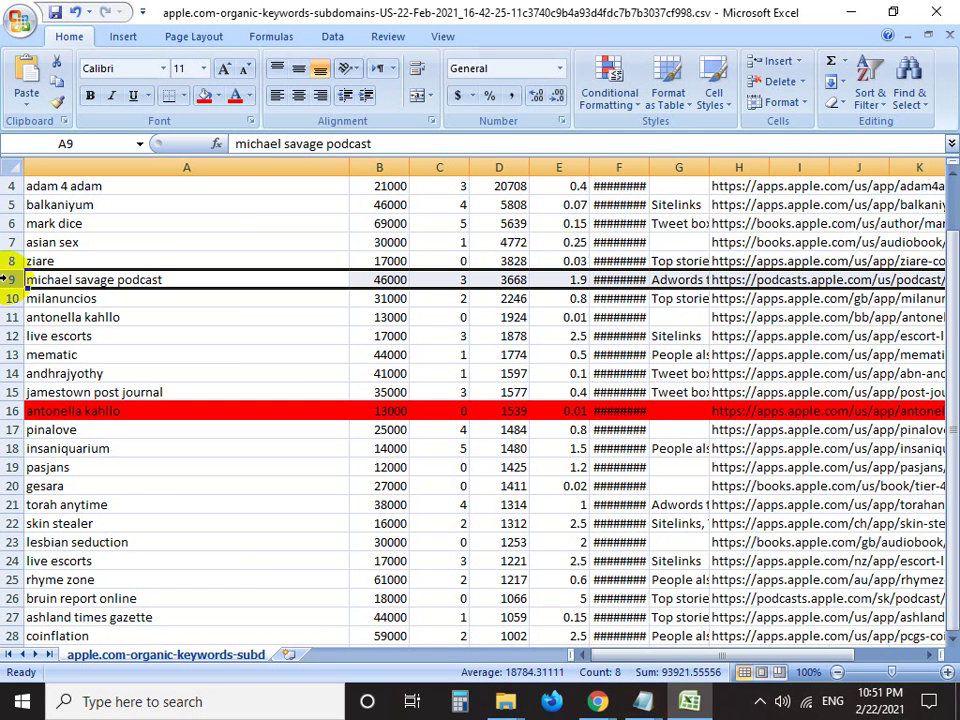
Return to Chrome and read through the suggested michael savage podcast keywords again
click(597, 701)
click(560, 655)
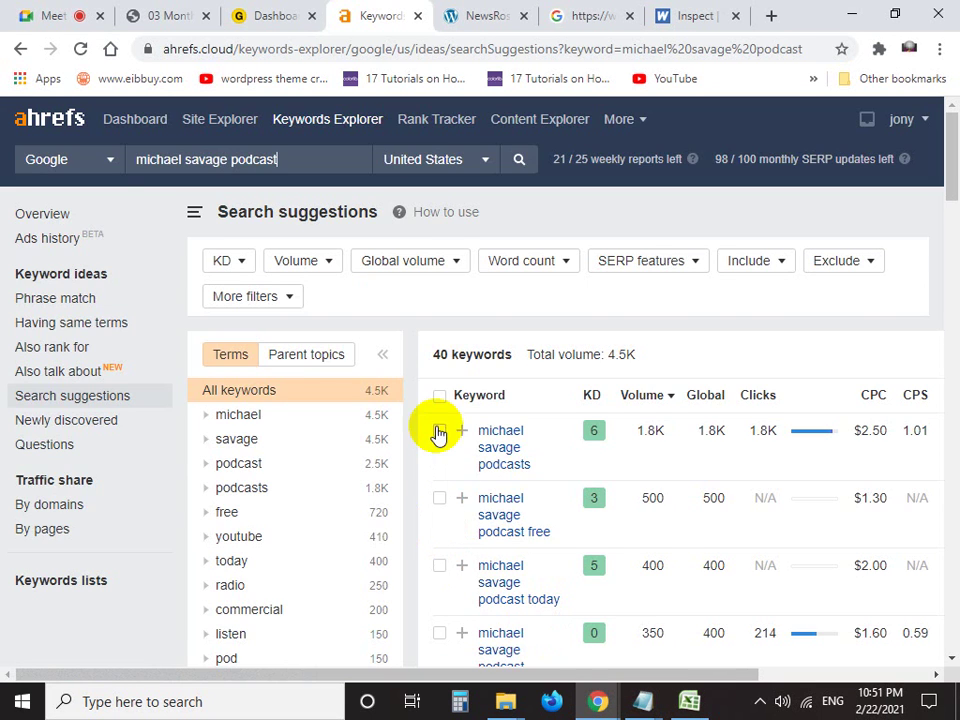
scroll(504, 414, down, 5)
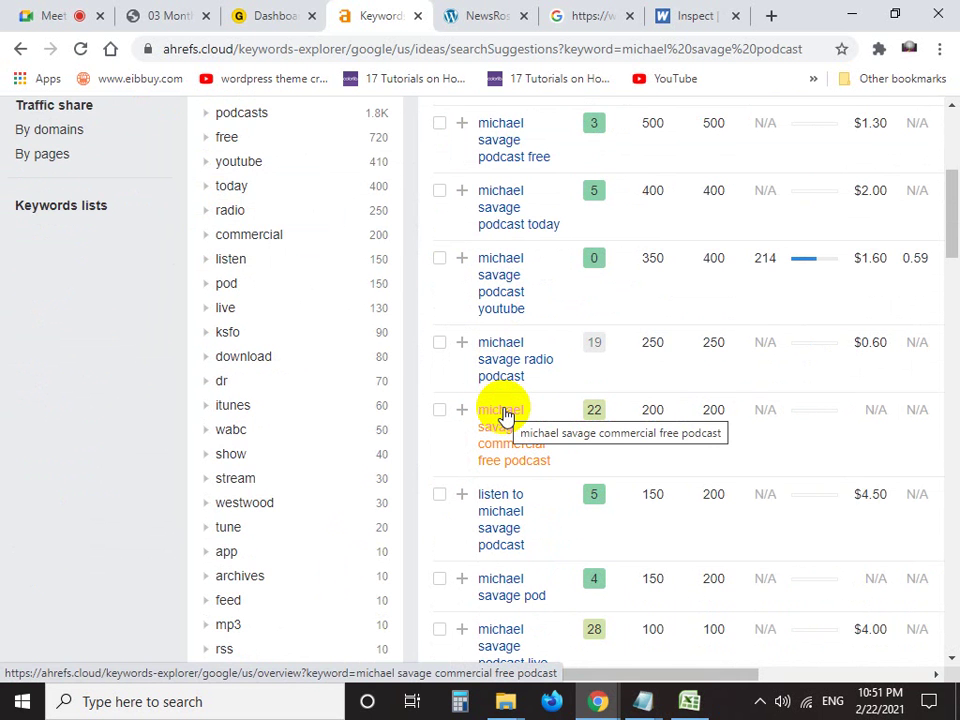
scroll(495, 412, up, 5)
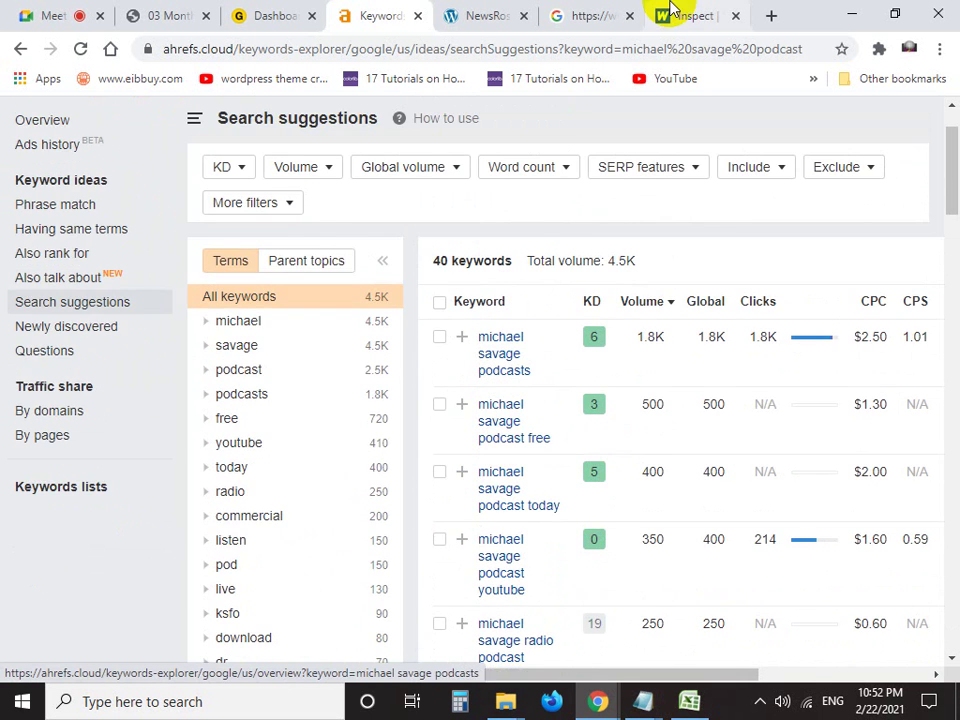
Open the Wordtracker inspection of apple.com/apple-music/ and look through its keyword lists
click(662, 15)
scroll(193, 440, up, 6)
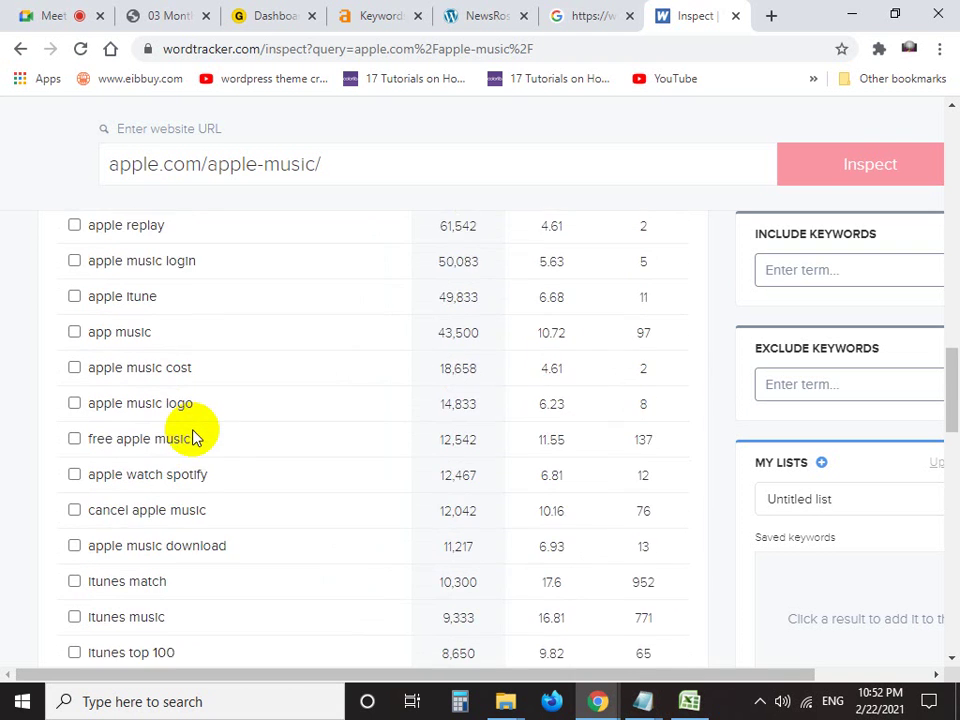
scroll(193, 437, down, 2)
scroll(154, 446, up, 1)
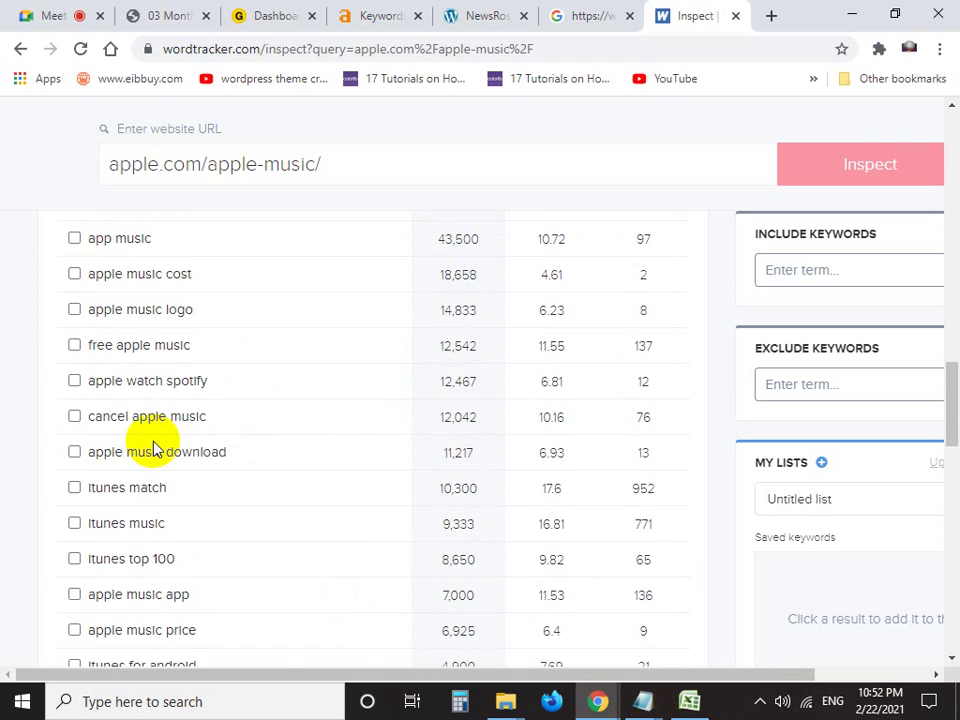
scroll(154, 450, down, 5)
scroll(154, 450, down, 4)
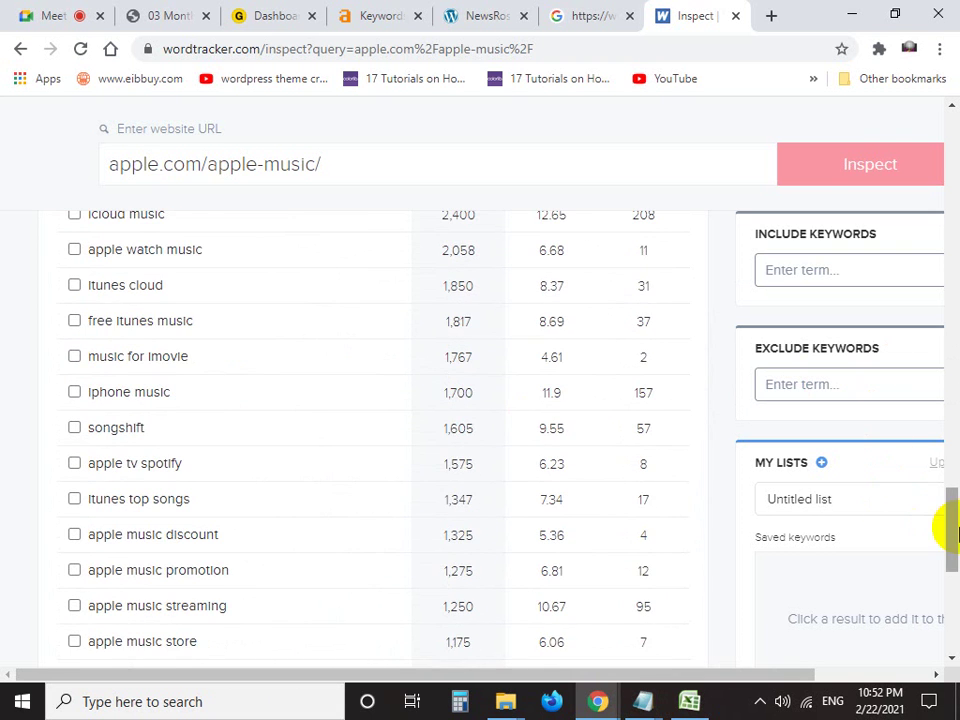
drag(943, 521, 945, 268)
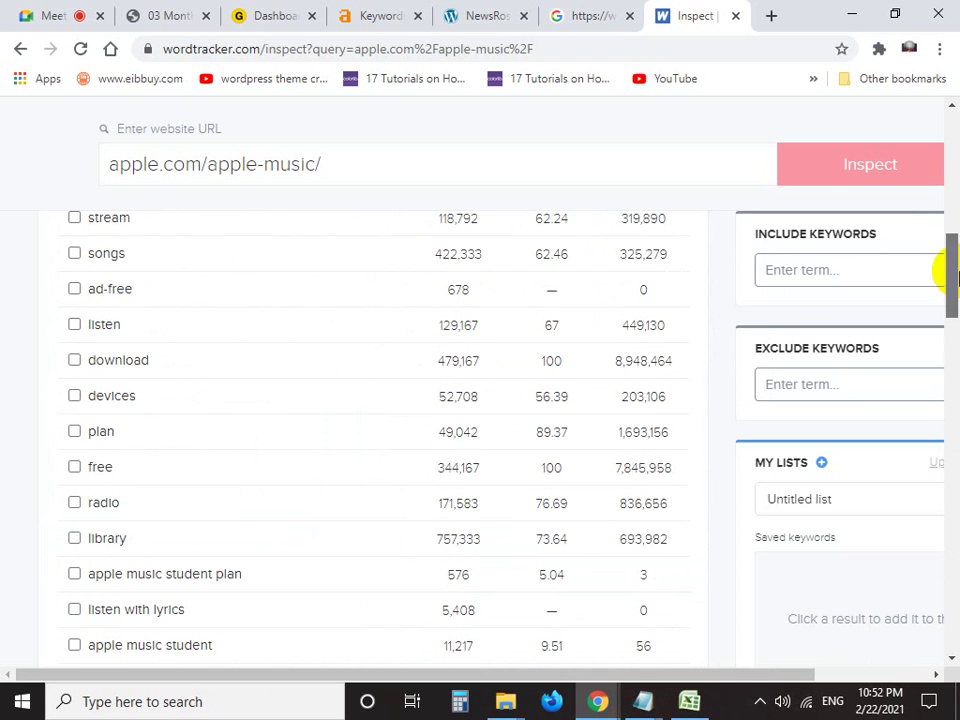
Compare the Ahrefs suggestions with the Keywords opportunities not on page list in Wordtracker
click(343, 12)
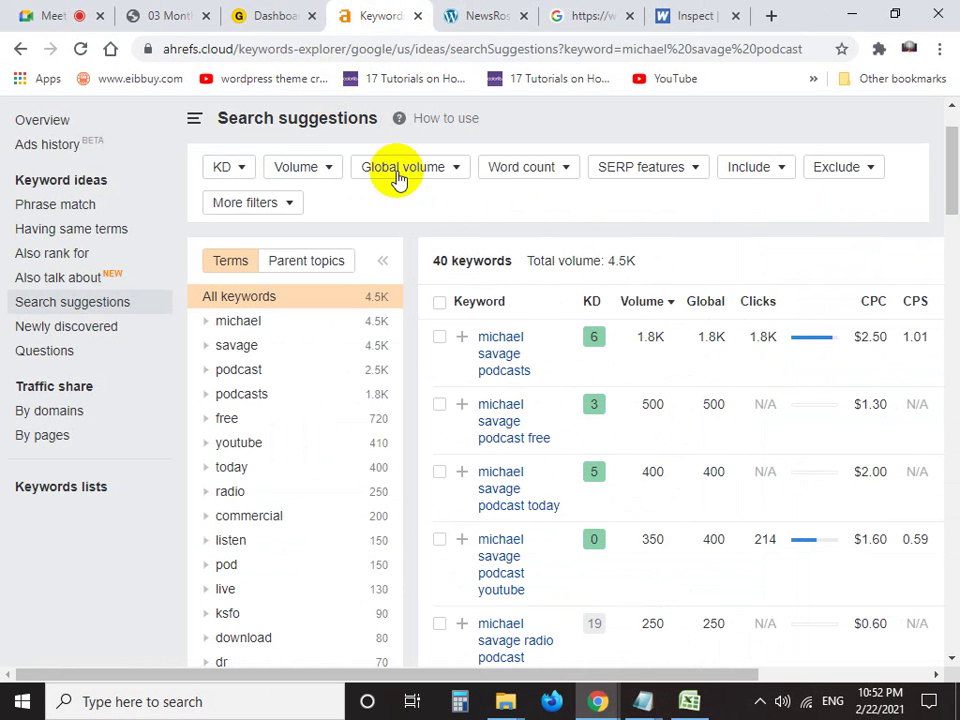
click(665, 12)
drag(943, 274, 950, 380)
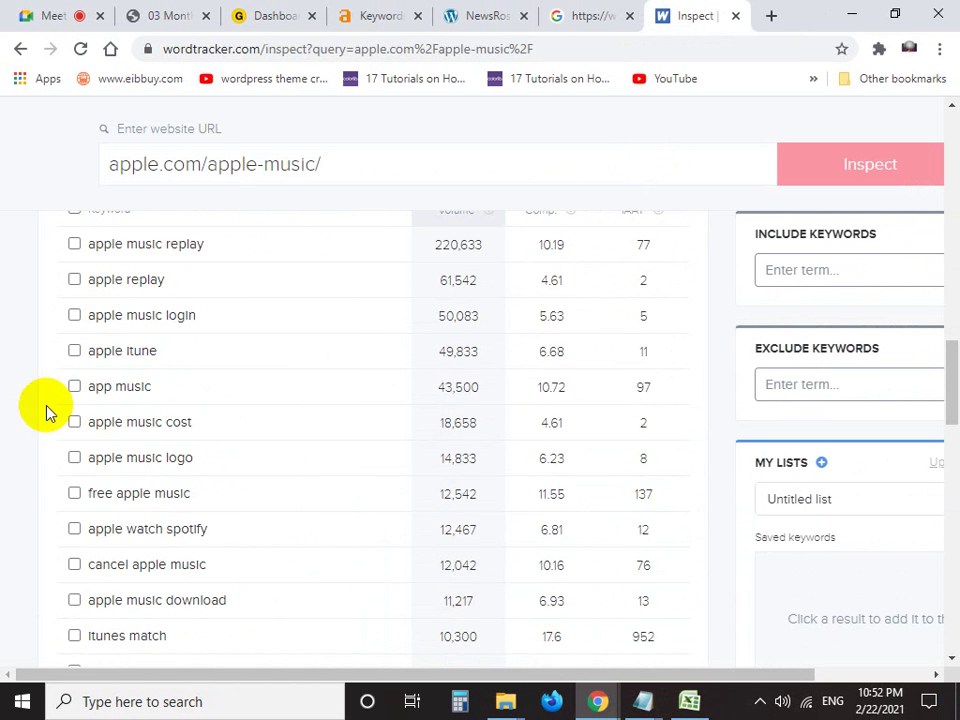
scroll(48, 410, up, 4)
scroll(50, 415, down, 2)
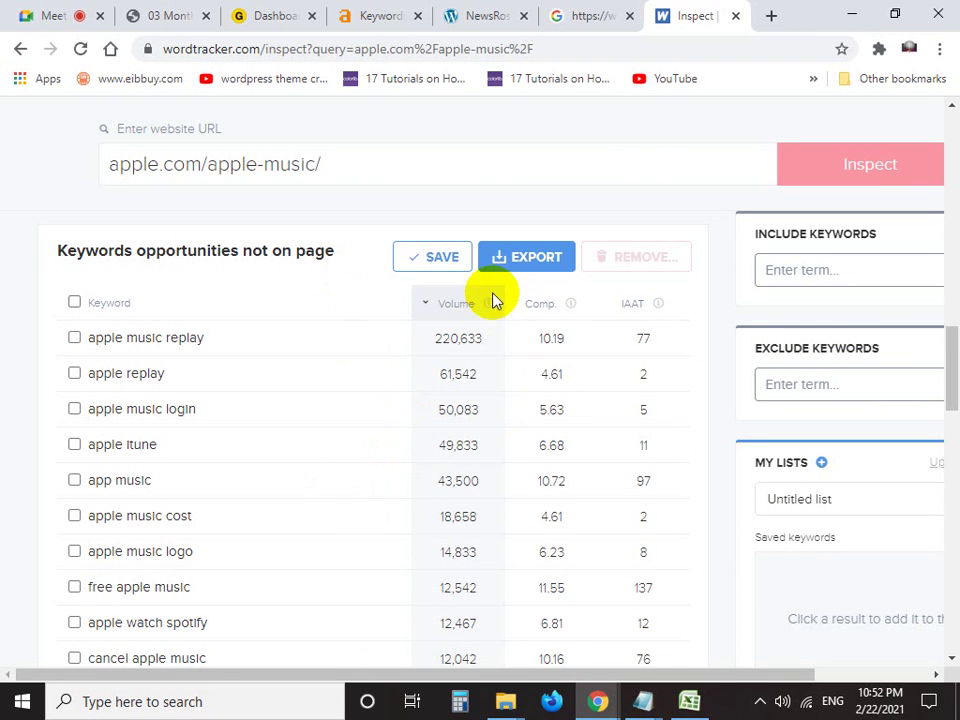
scroll(200, 468, down, 2)
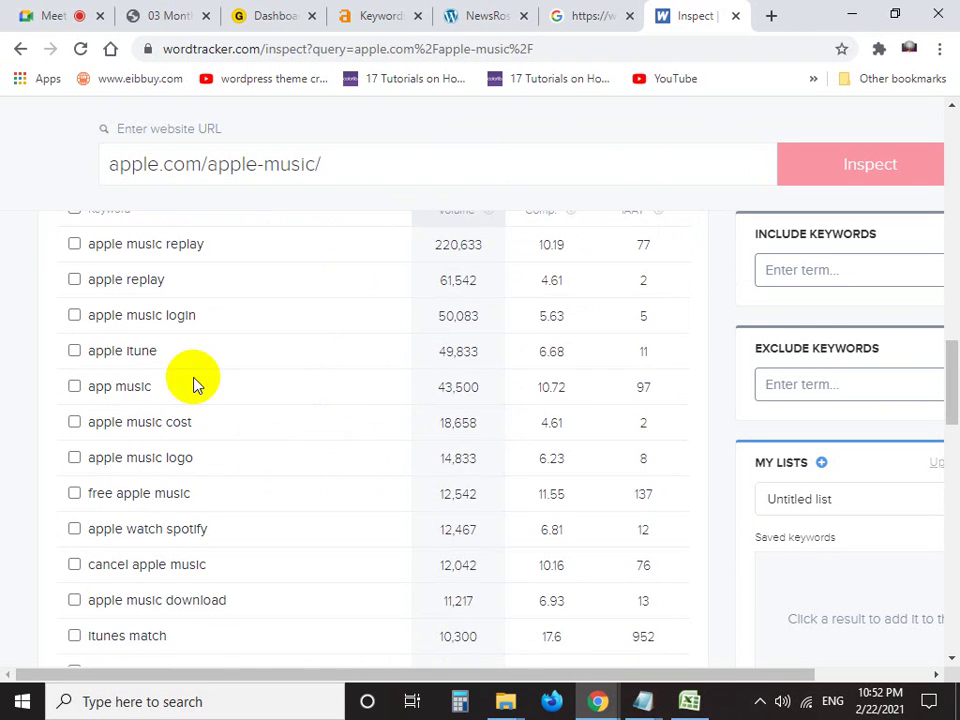
Return to the Ahrefs search suggestions, highlight the keyword count above the table, and examine the first suggested keywords
click(381, 15)
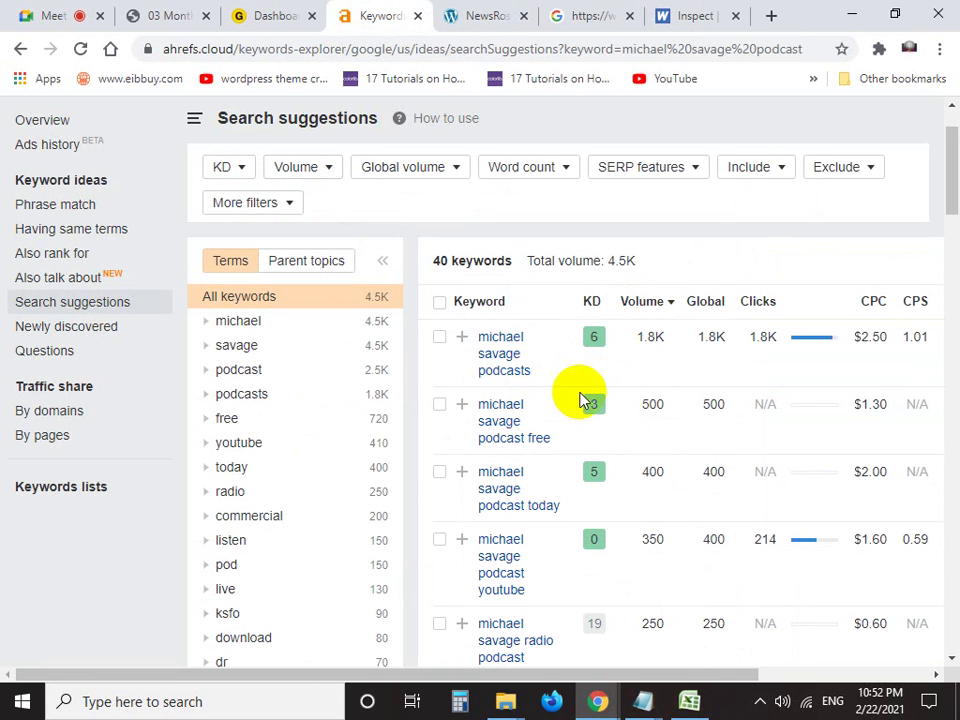
scroll(580, 392, up, 1)
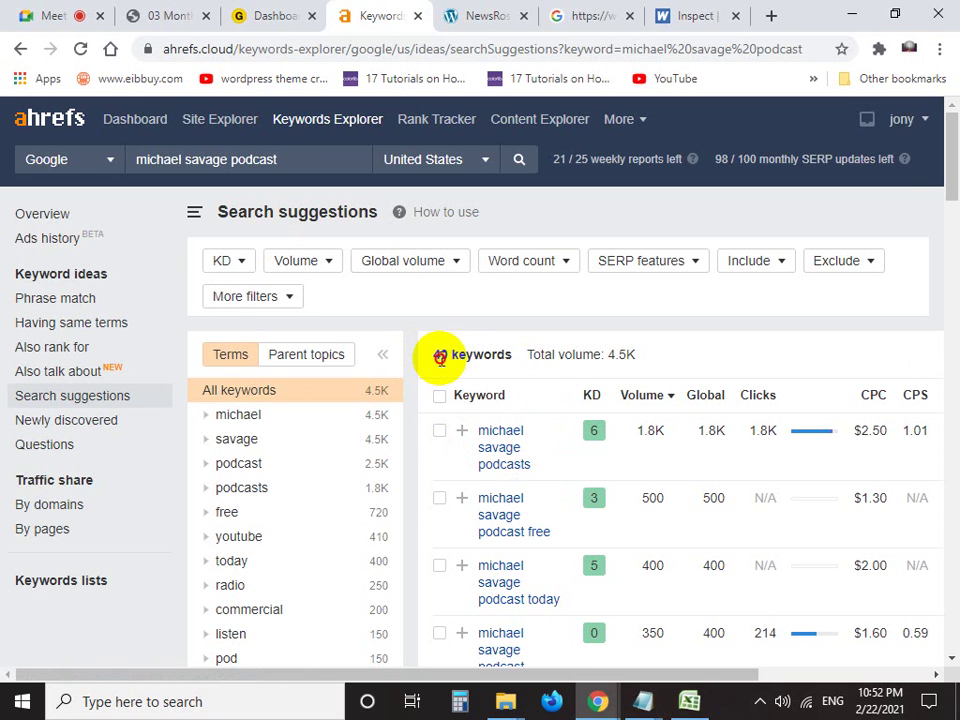
drag(437, 358, 531, 366)
click(527, 366)
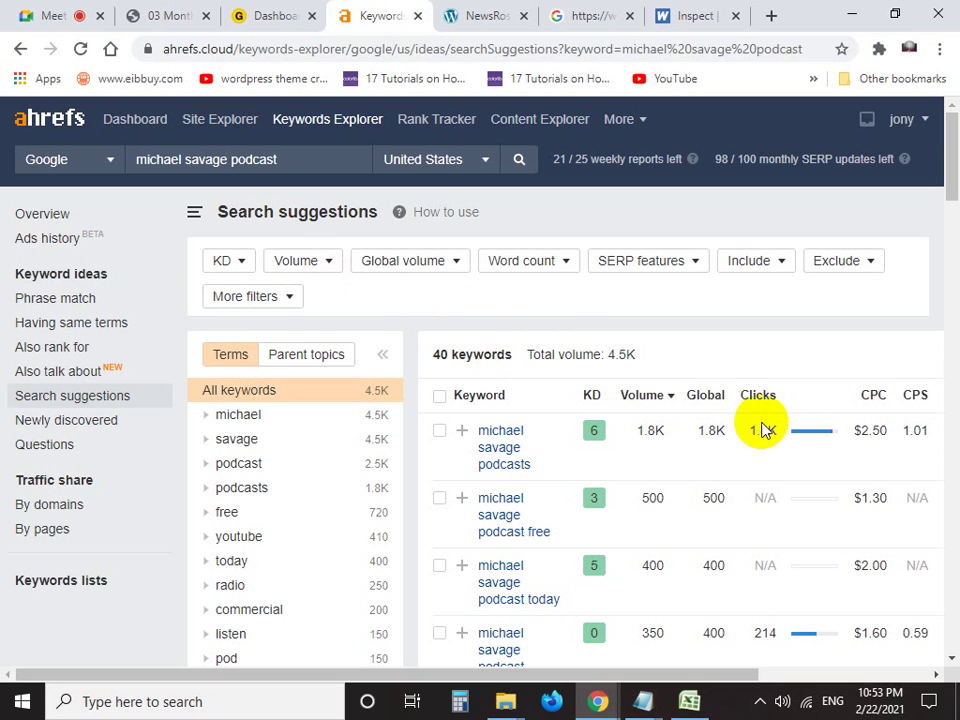
scroll(755, 466, down, 1)
scroll(724, 514, up, 1)
scroll(724, 514, down, 1)
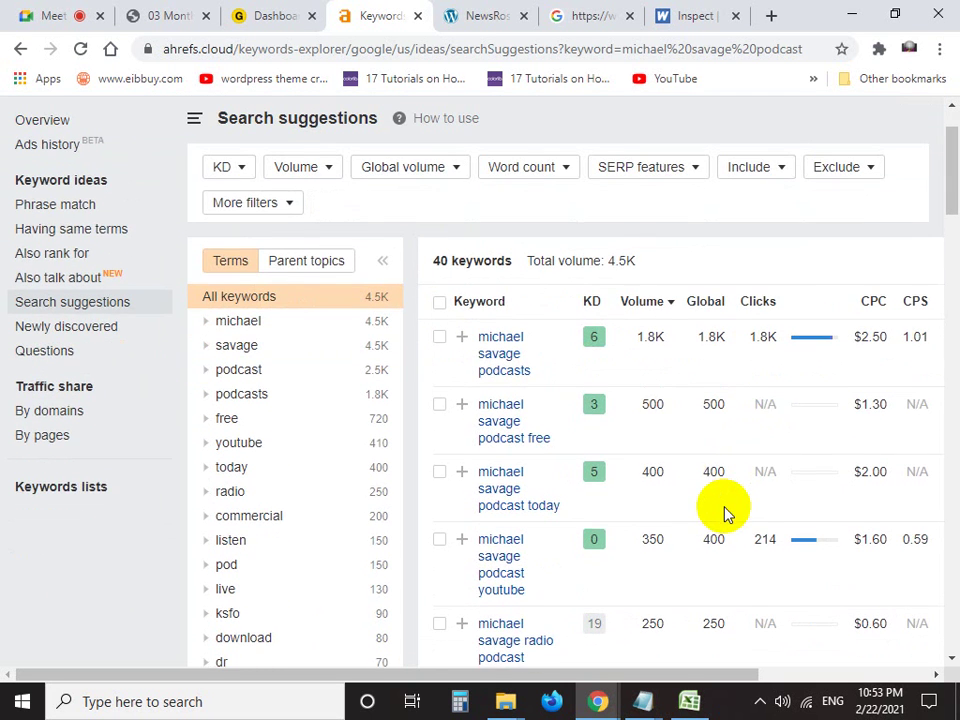
Point out the missing clicks value of the michael savage podcast free suggestion with an arrow on a temporary screen capture
key(Print)
drag(416, 373, 908, 488)
click(926, 359)
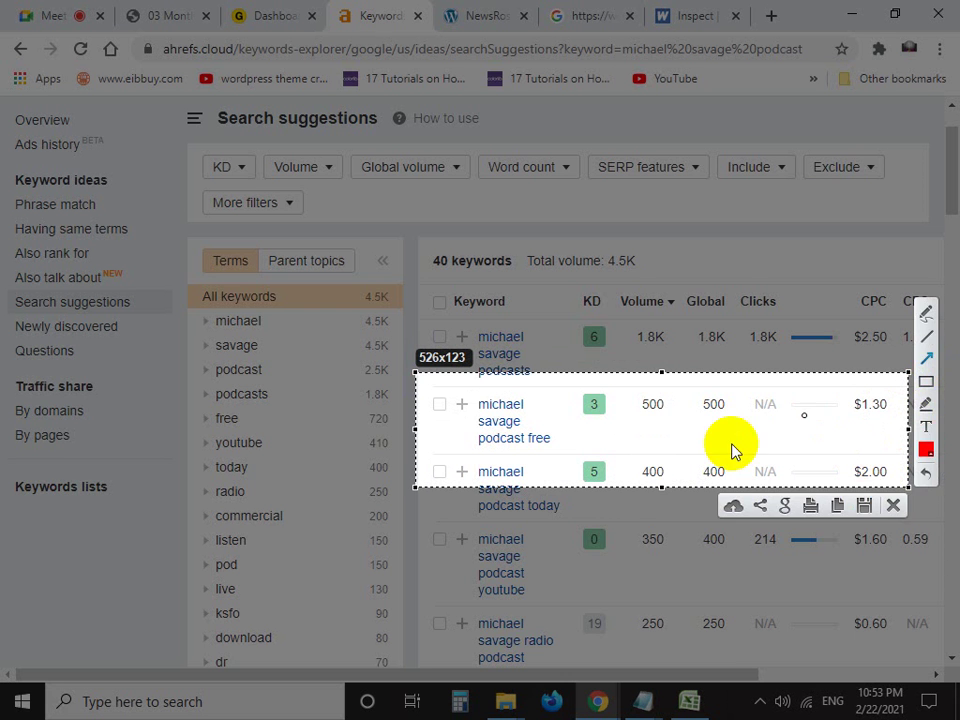
drag(612, 535, 771, 411)
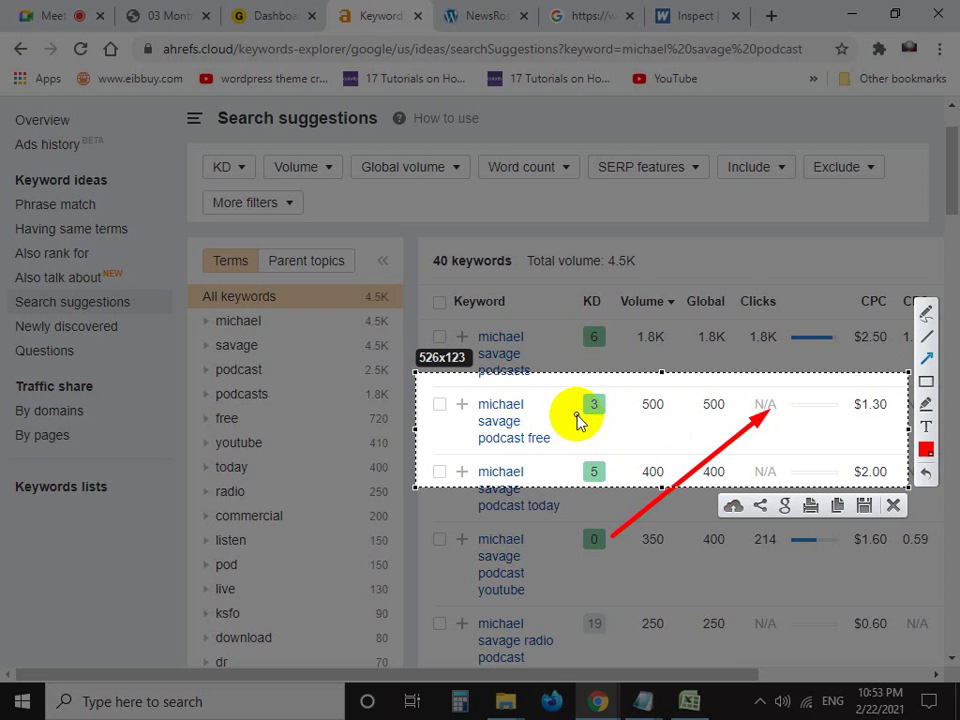
click(894, 505)
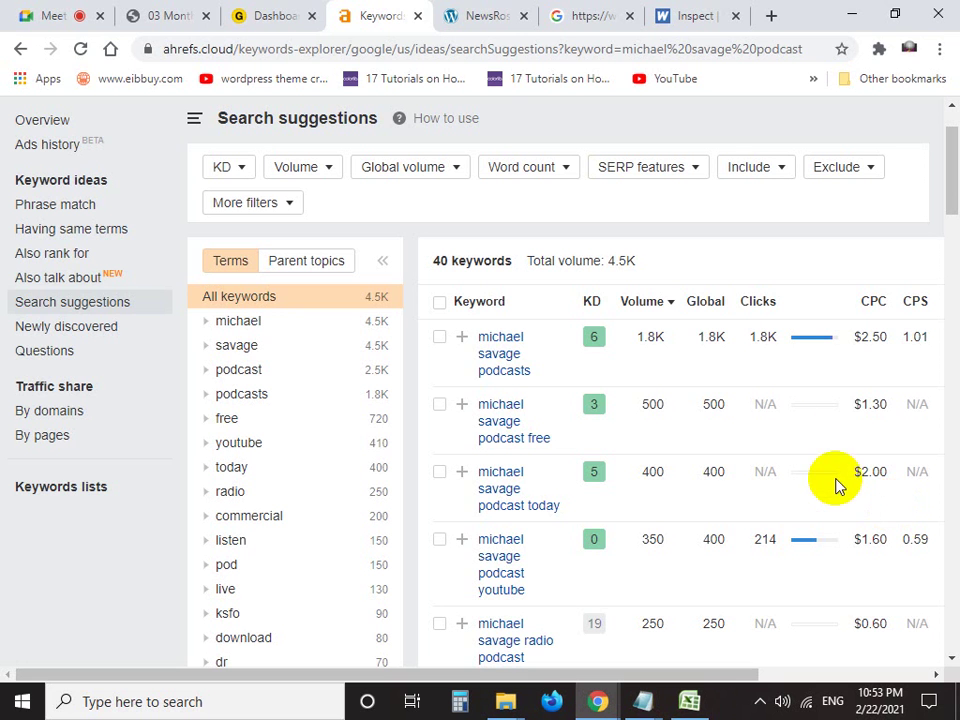
Filter the search suggestions to keywords with a minimum of 100 clicks
scroll(716, 408, up, 2)
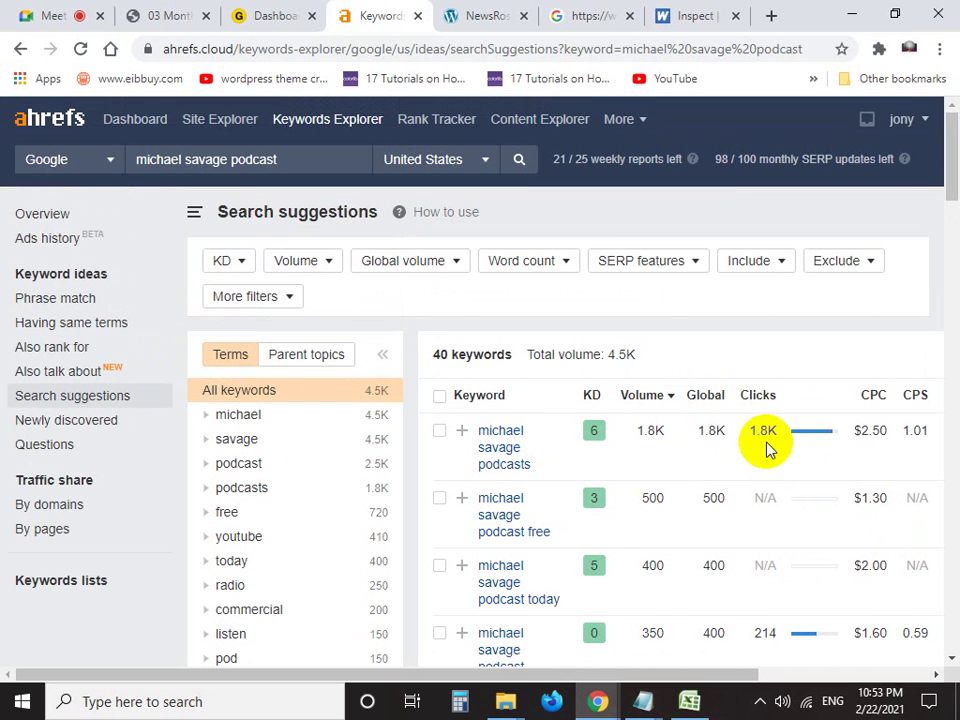
click(281, 310)
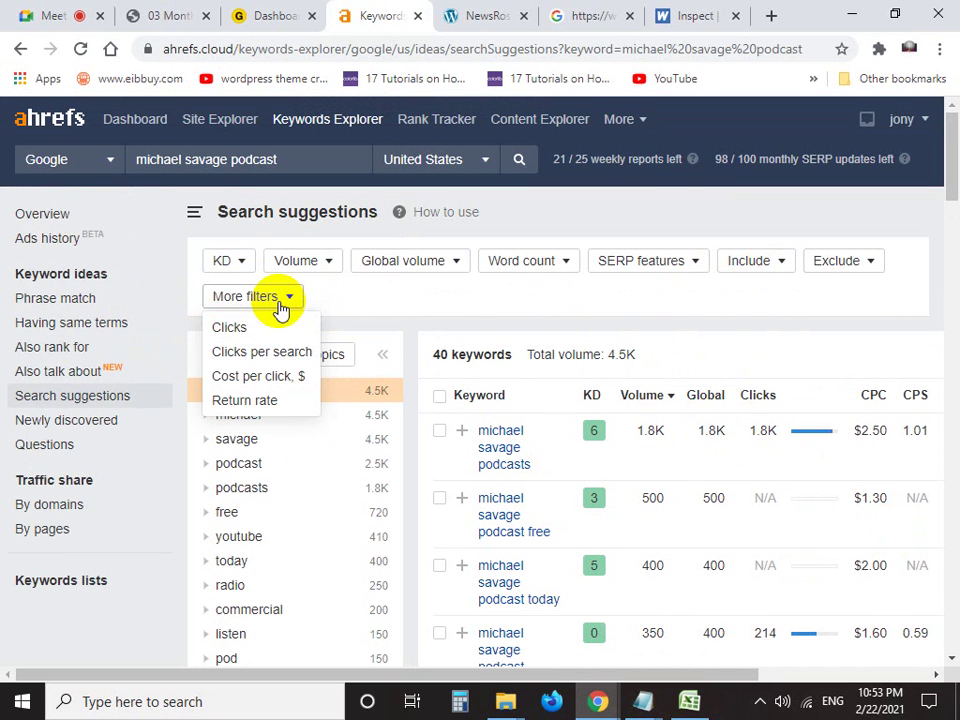
click(245, 330)
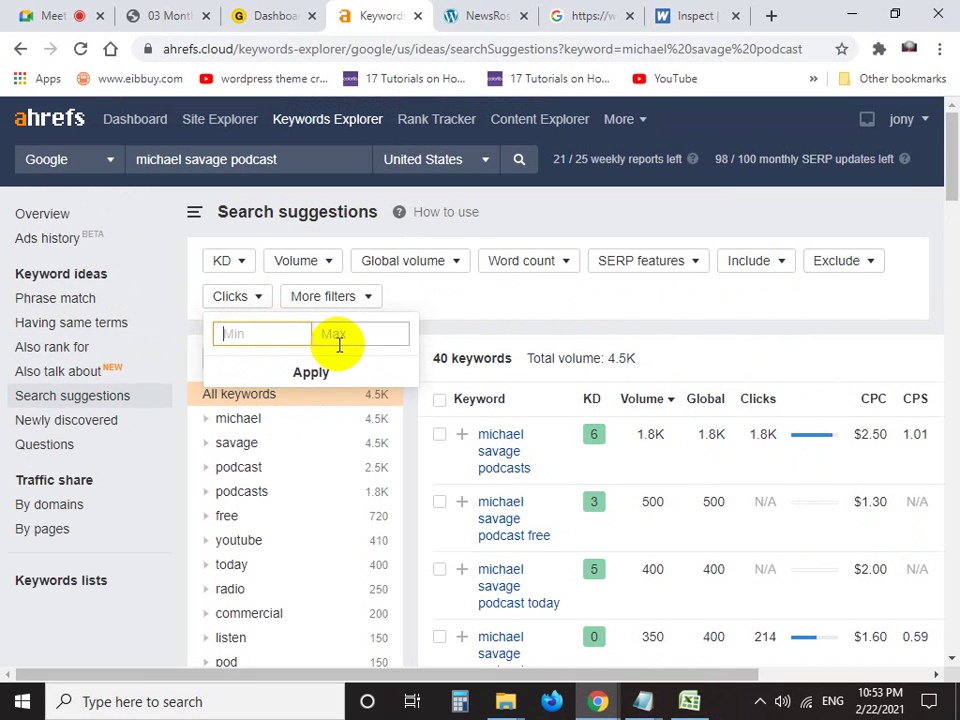
text(100)
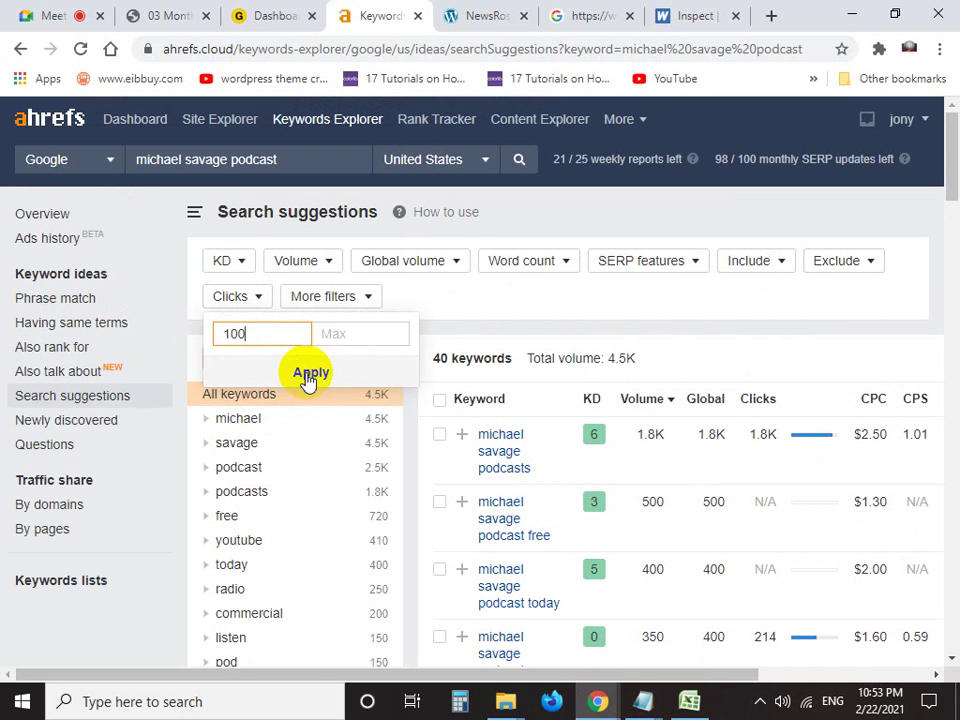
click(311, 375)
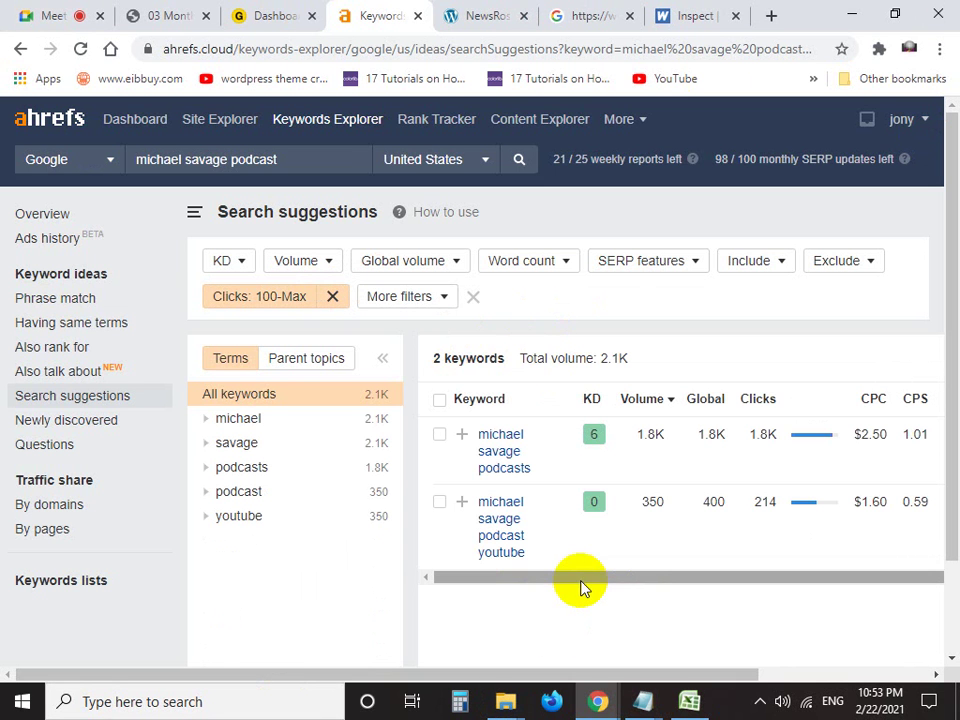
Point out the difficulty, volume and clicks of the filtered keywords with arrows on a temporary screen capture, and discard it
key(Print)
drag(420, 351, 938, 570)
click(401, 445)
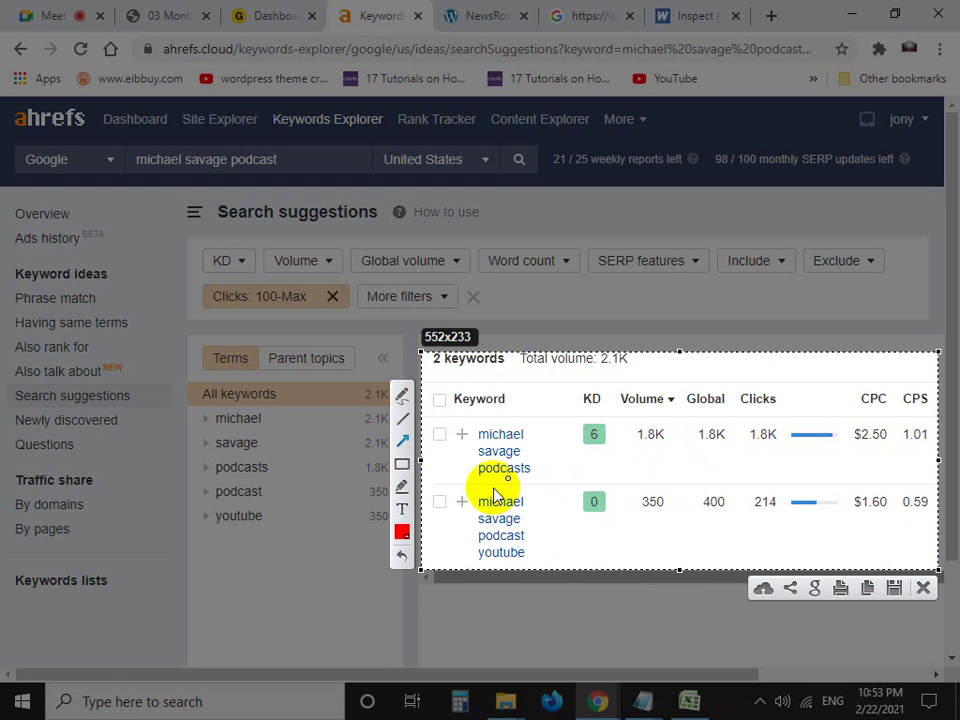
drag(686, 592, 606, 458)
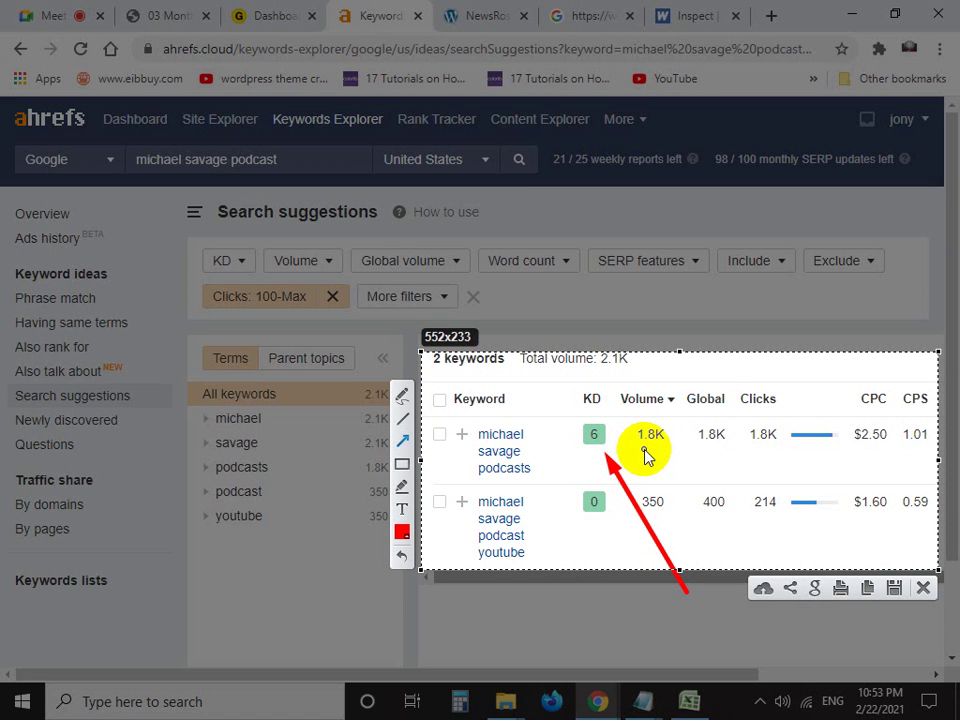
drag(885, 459, 767, 450)
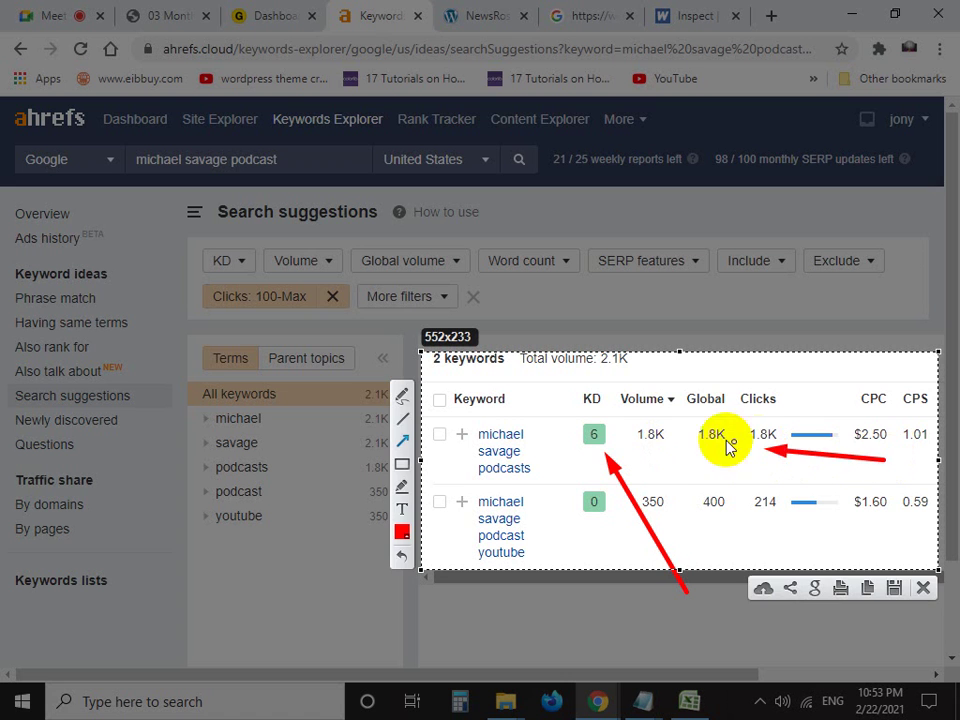
drag(690, 462, 652, 450)
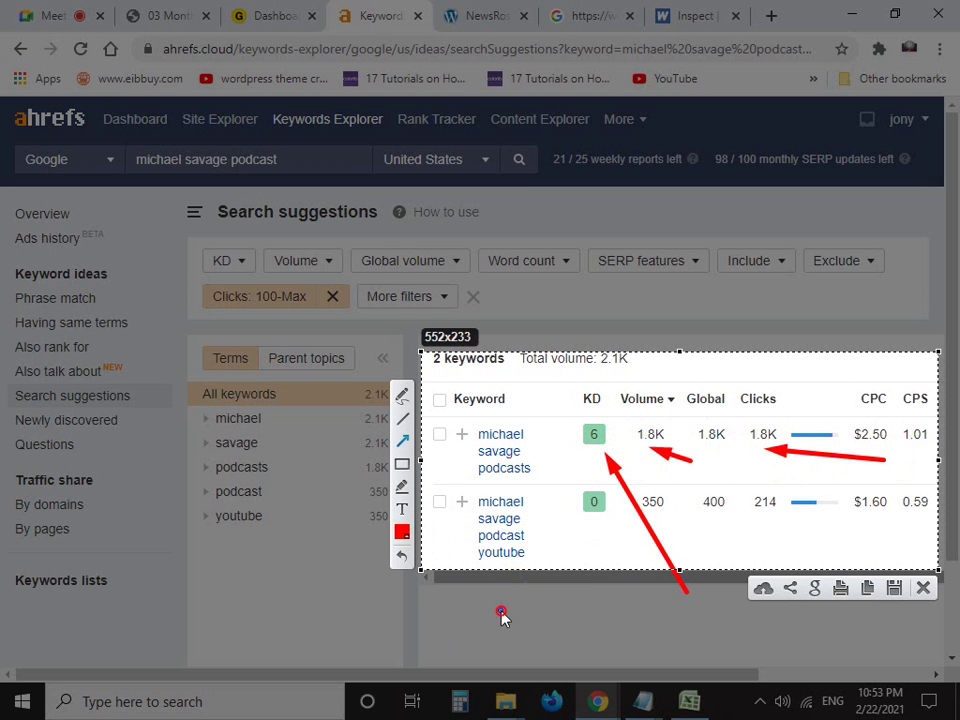
drag(501, 617, 650, 517)
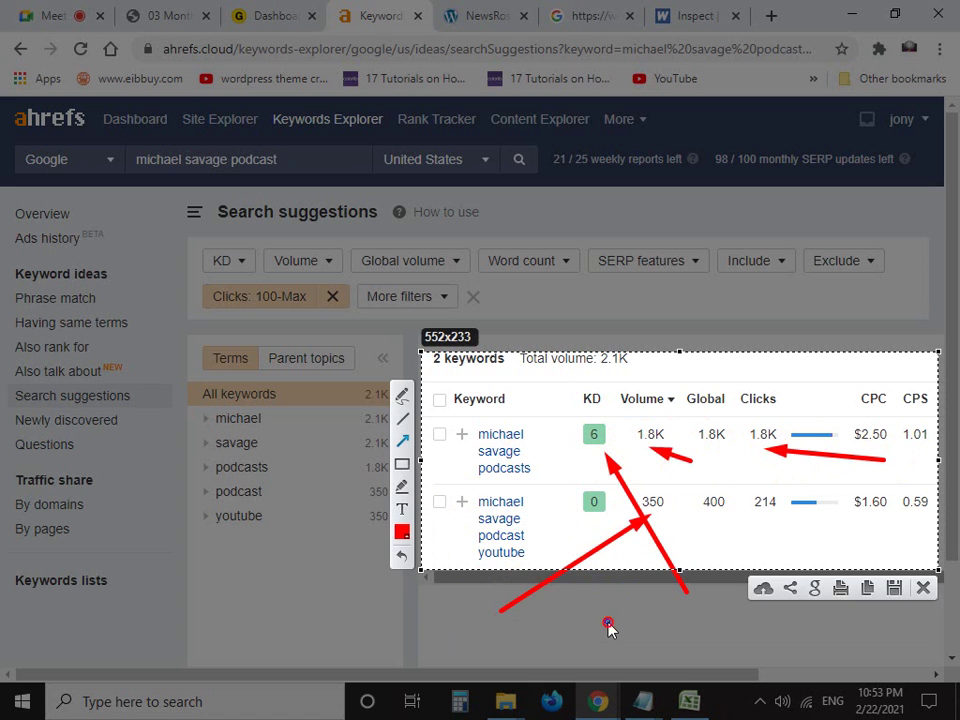
drag(608, 625, 593, 523)
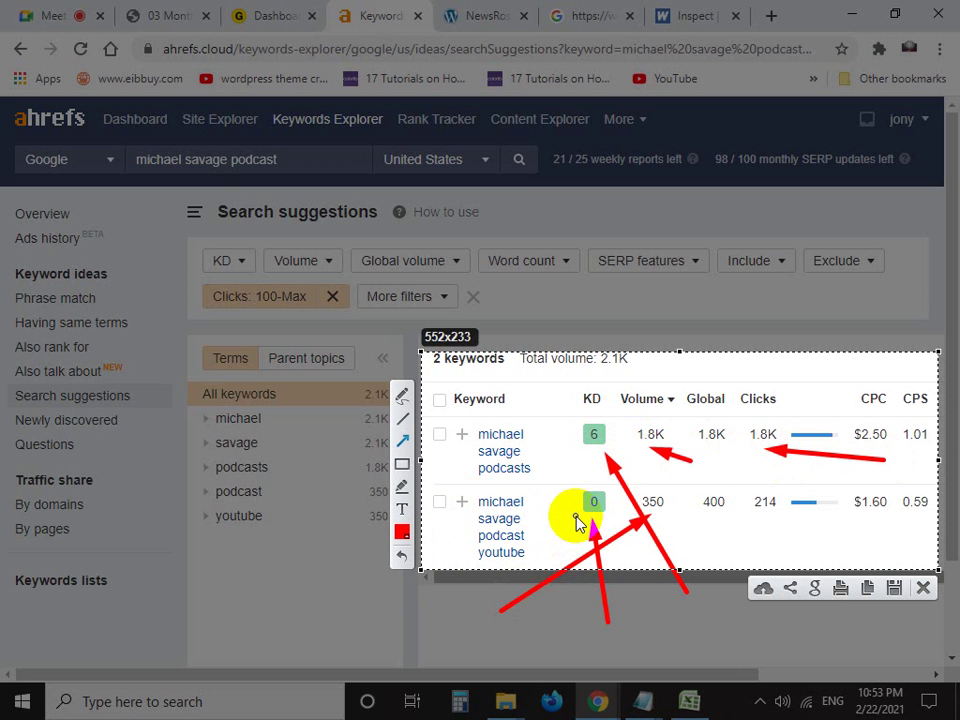
click(923, 588)
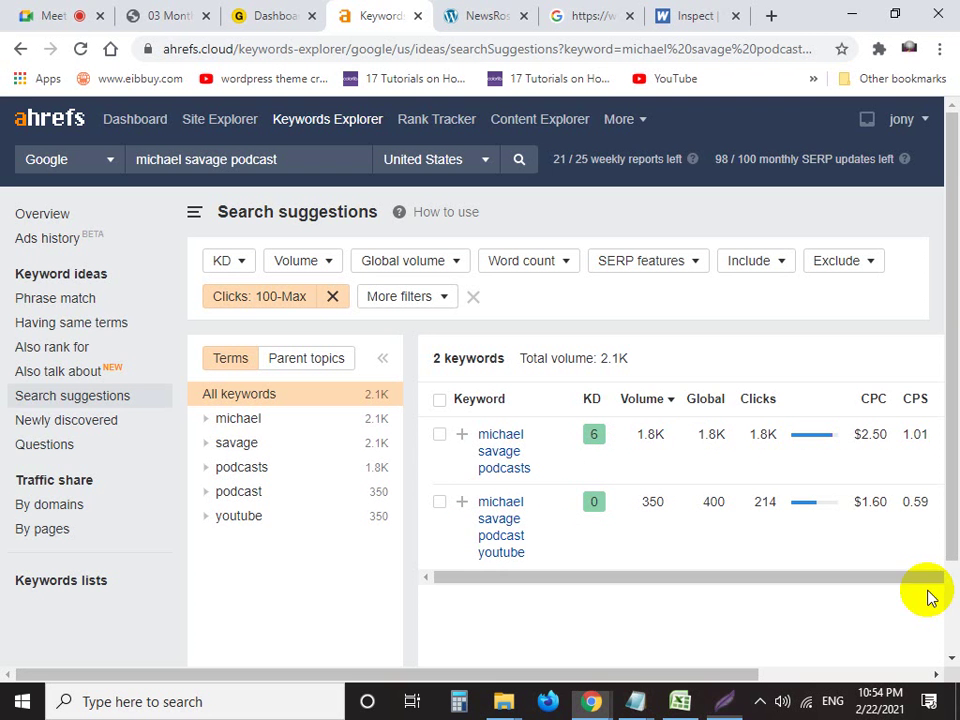
Export all rows of the filtered suggestions to CSV without SERPs, using the UTF-8 encoding
drag(714, 675, 917, 675)
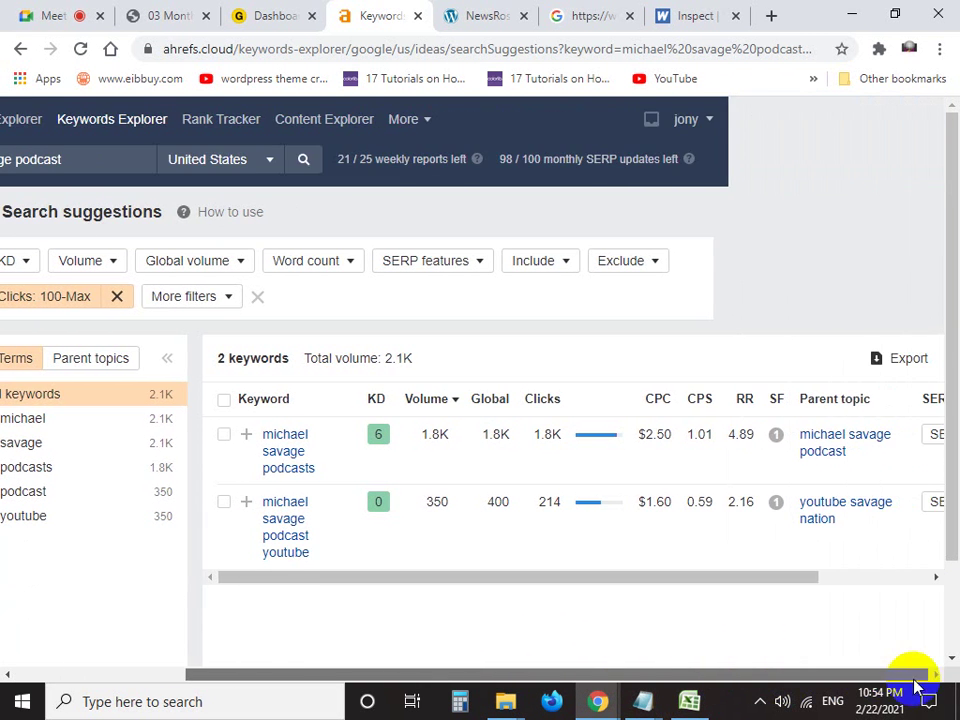
click(902, 359)
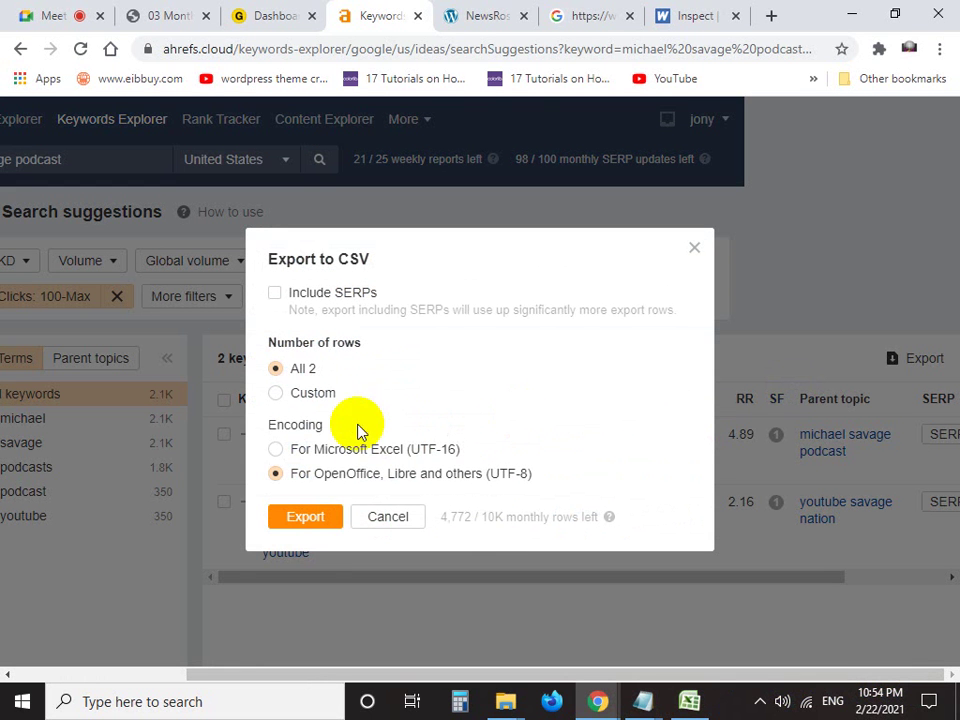
click(276, 394)
click(276, 366)
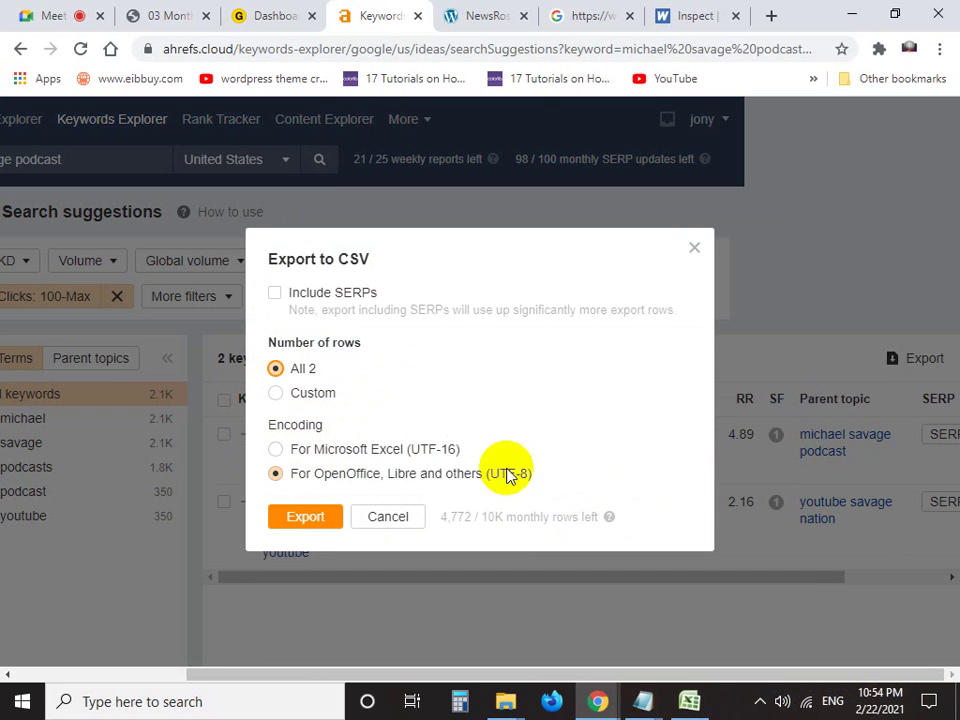
click(311, 518)
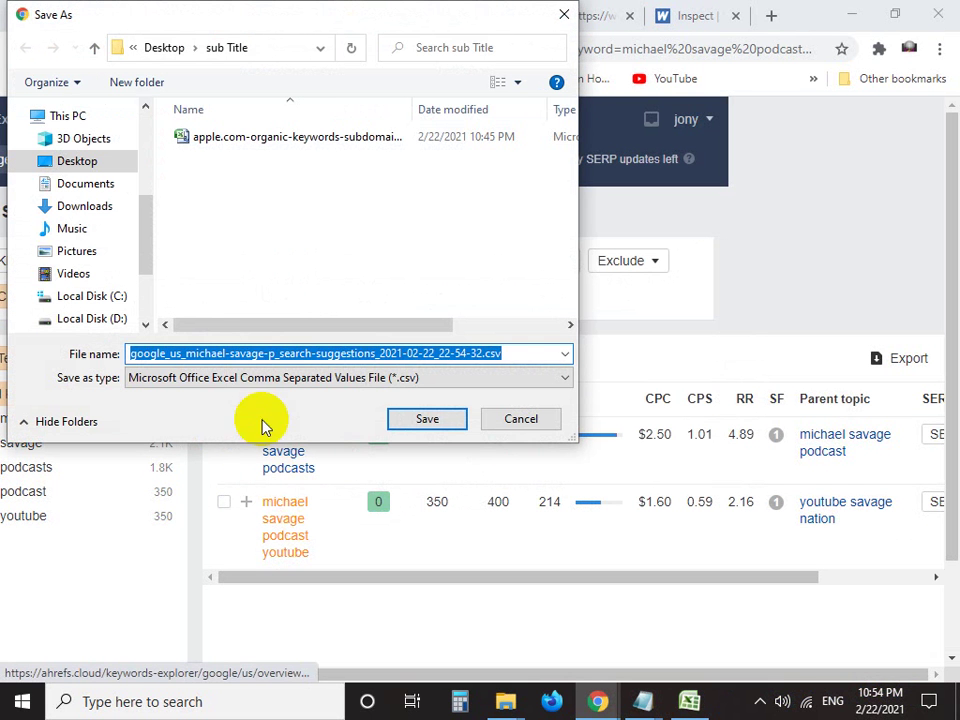
Check the source keyword in the Excel sheet and save the export as michael savage podcast in the sub Title folder
text(michael savage podcast)
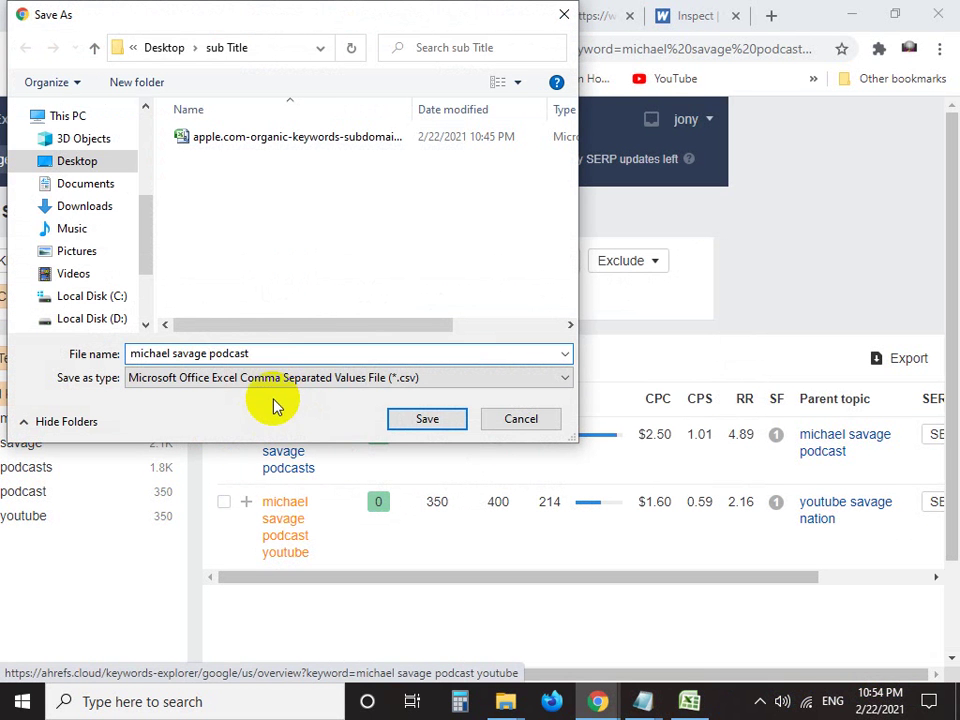
click(650, 702)
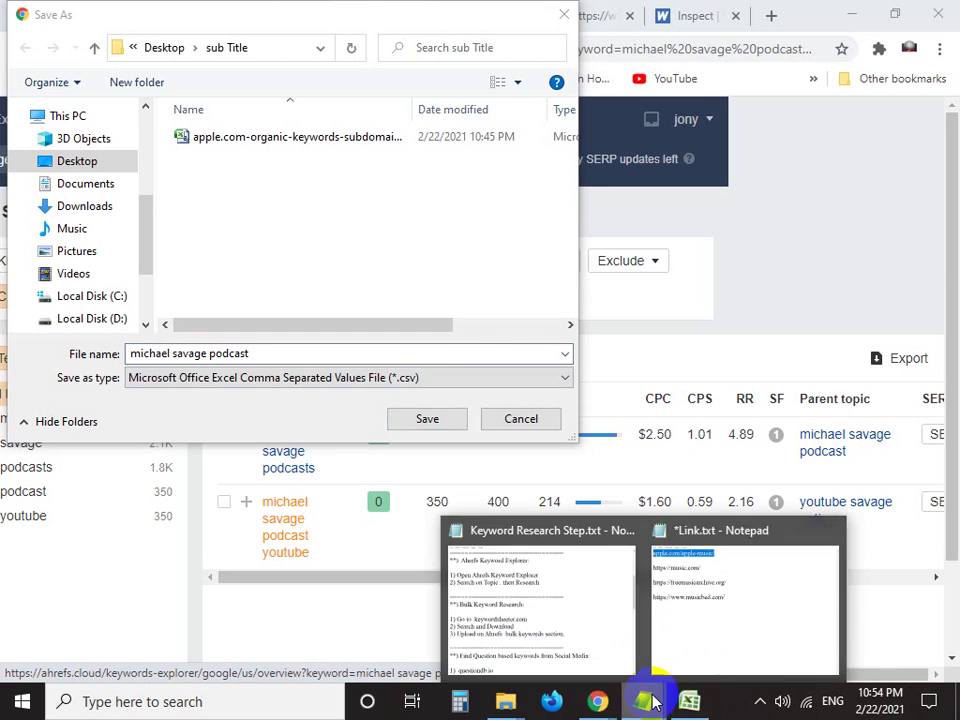
click(690, 701)
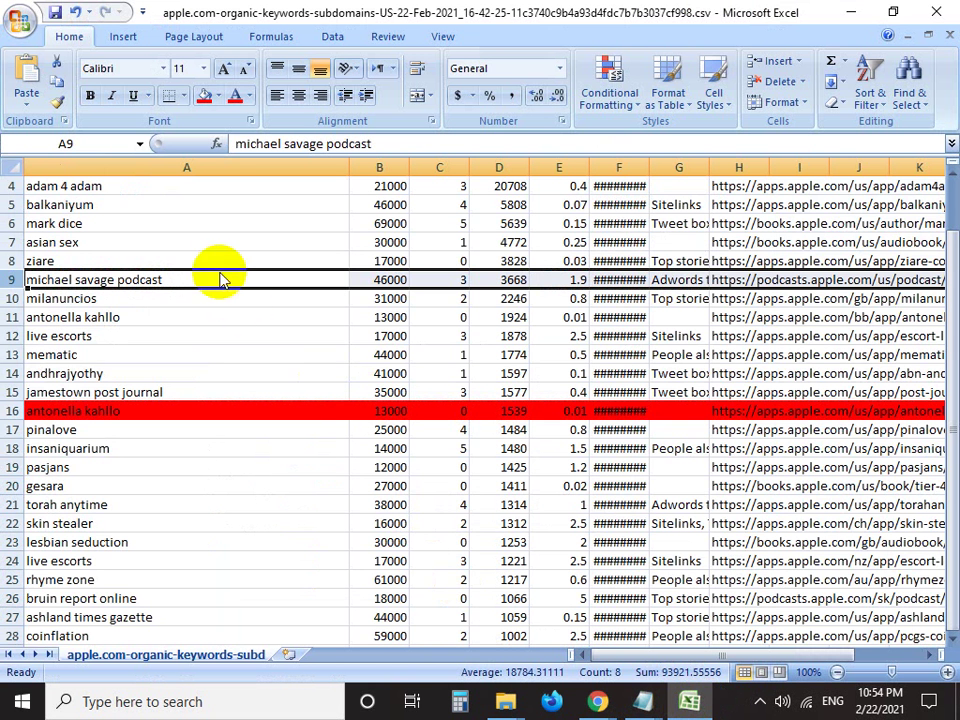
click(598, 701)
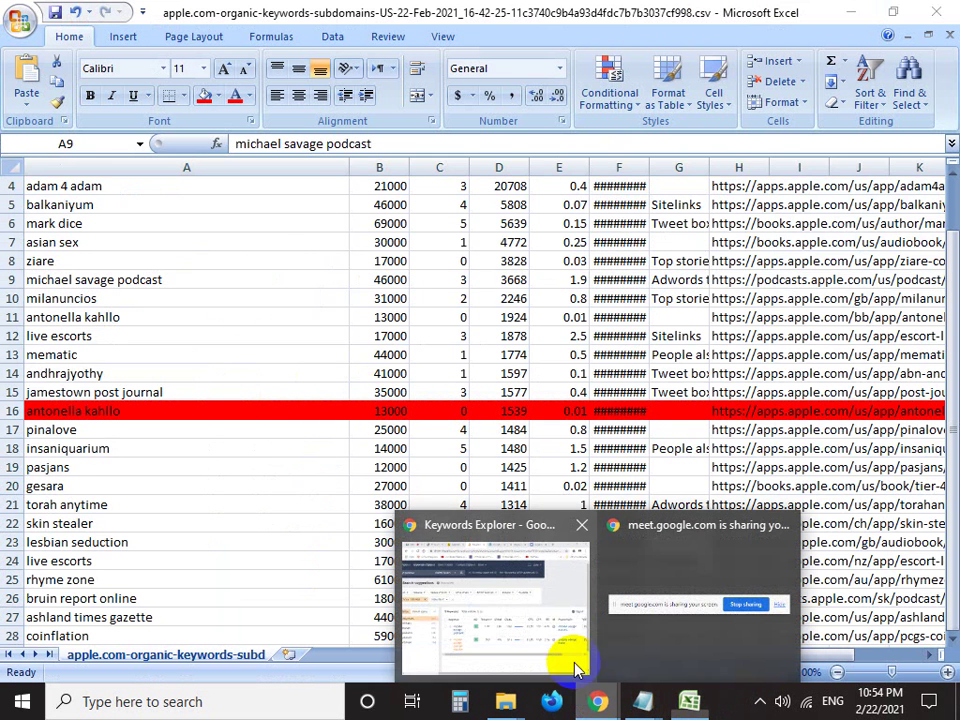
click(577, 668)
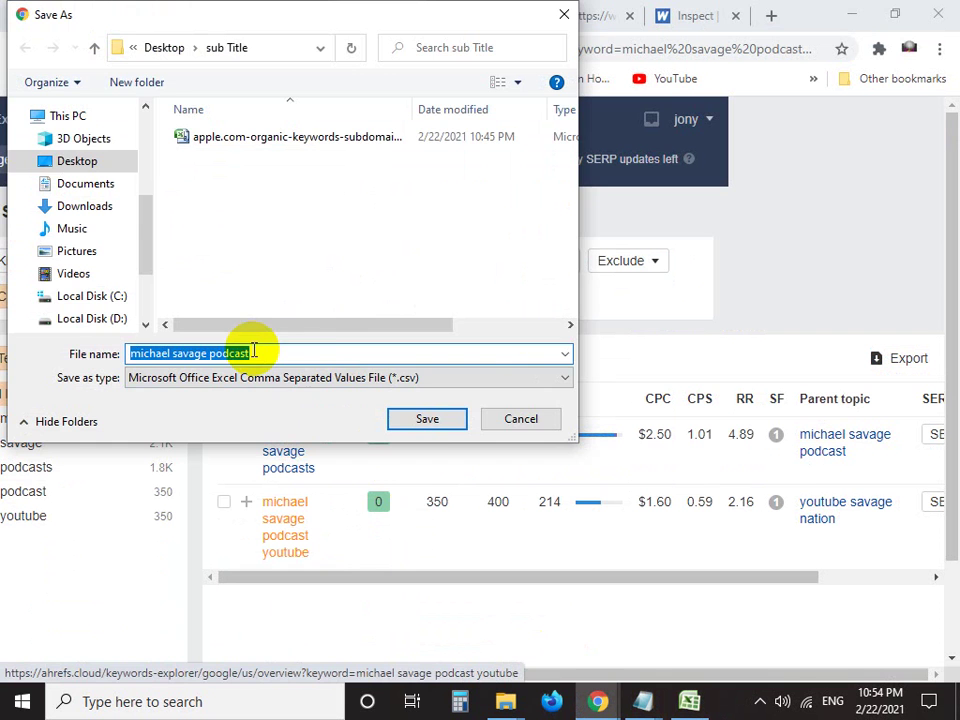
click(429, 420)
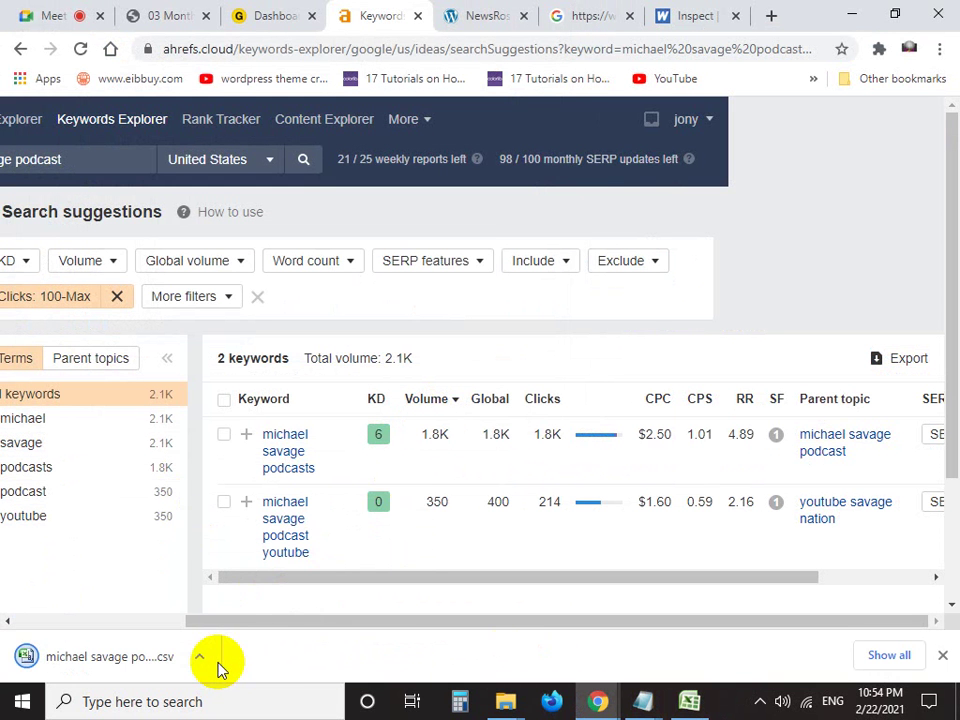
Switch to the sub Title folder in File Explorer, refresh it and open michael savage podcast.csv in Excel
mouse_move(505, 705)
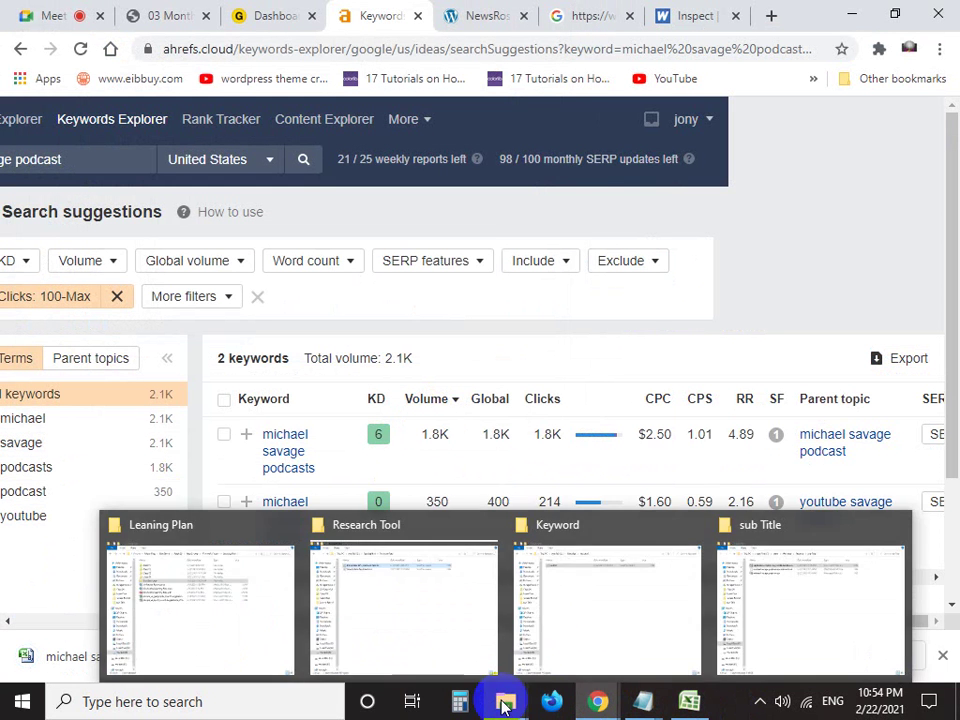
click(725, 595)
right_click(313, 222)
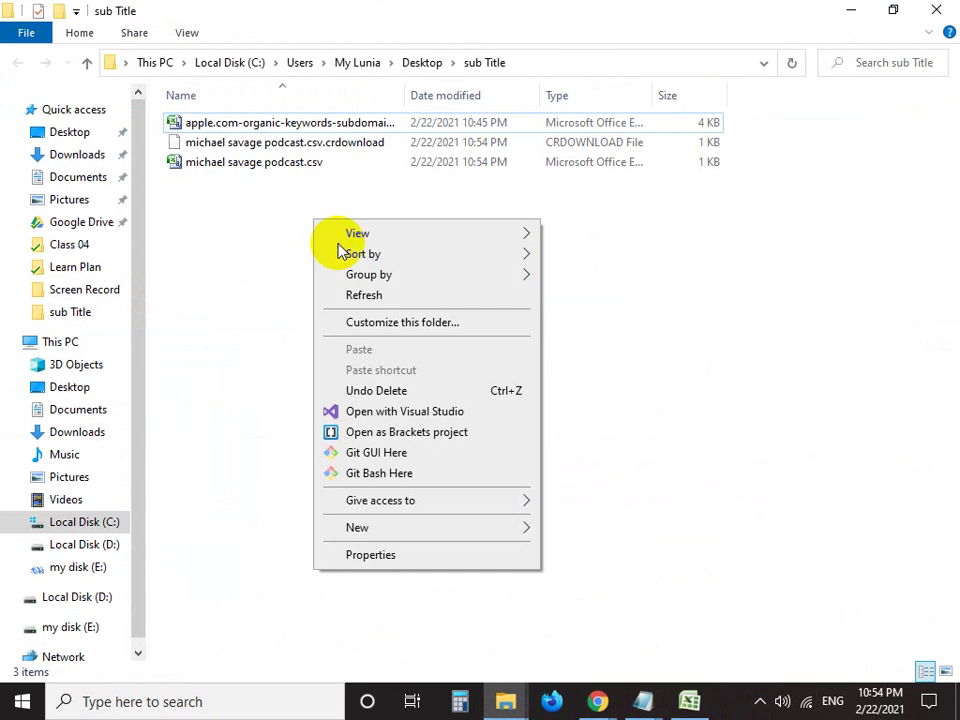
click(369, 297)
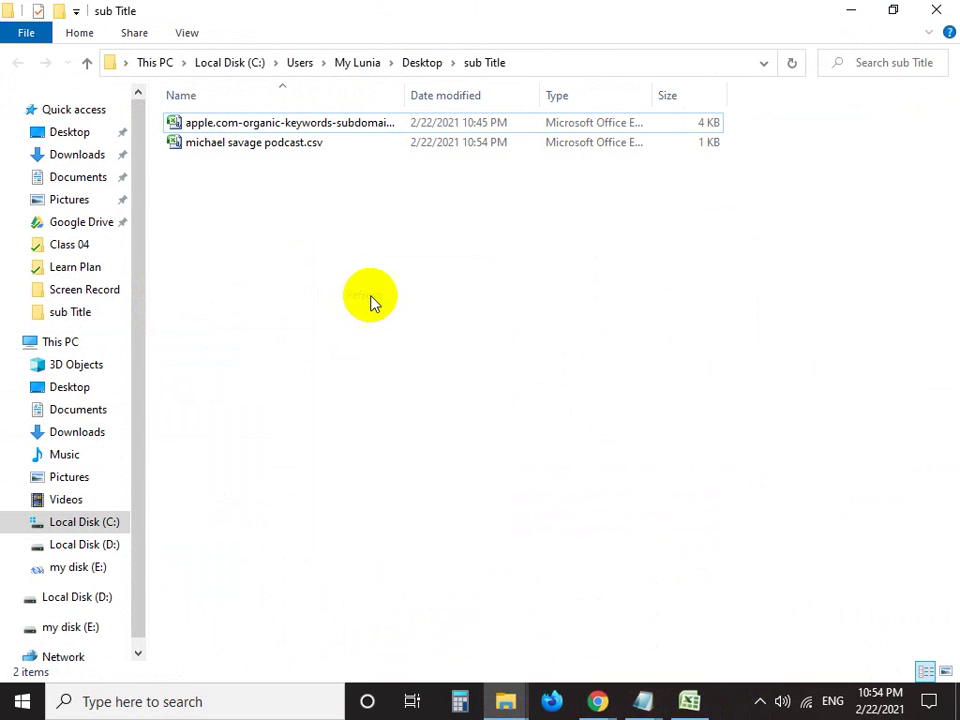
click(296, 149)
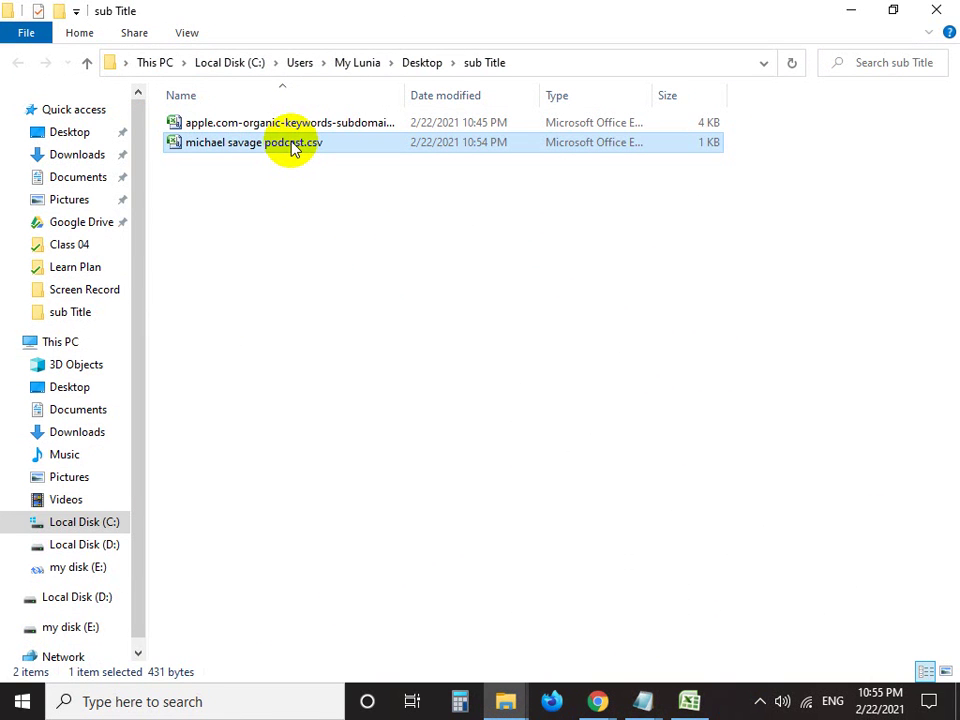
double_click(293, 147)
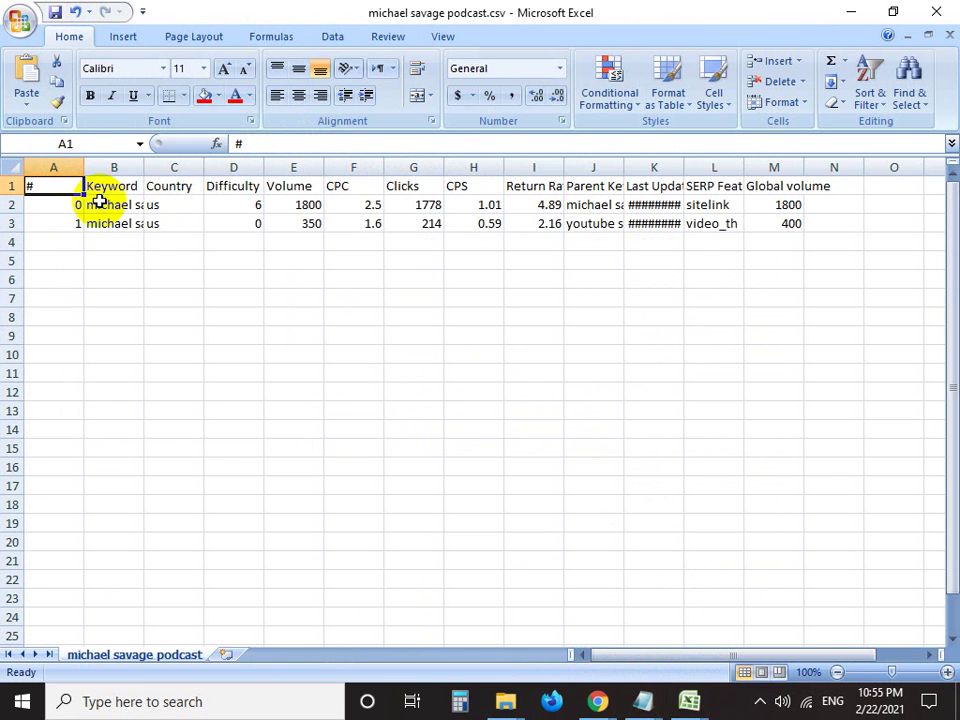
Delete the # column and widen the Keyword column until the full keywords fit
right_click(58, 167)
click(136, 283)
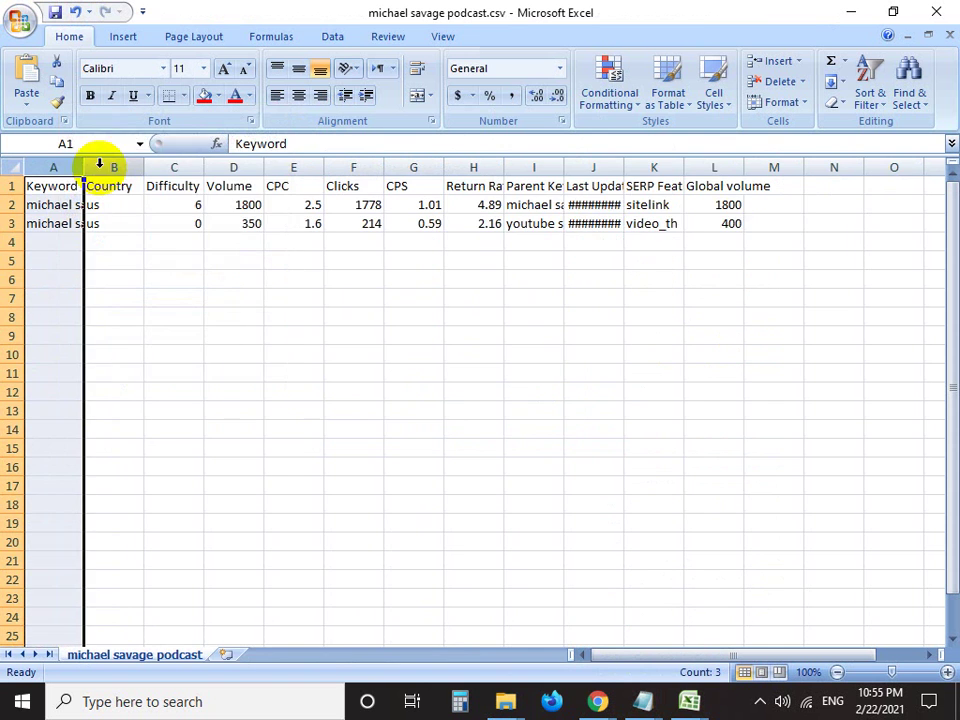
drag(81, 166, 343, 190)
click(165, 207)
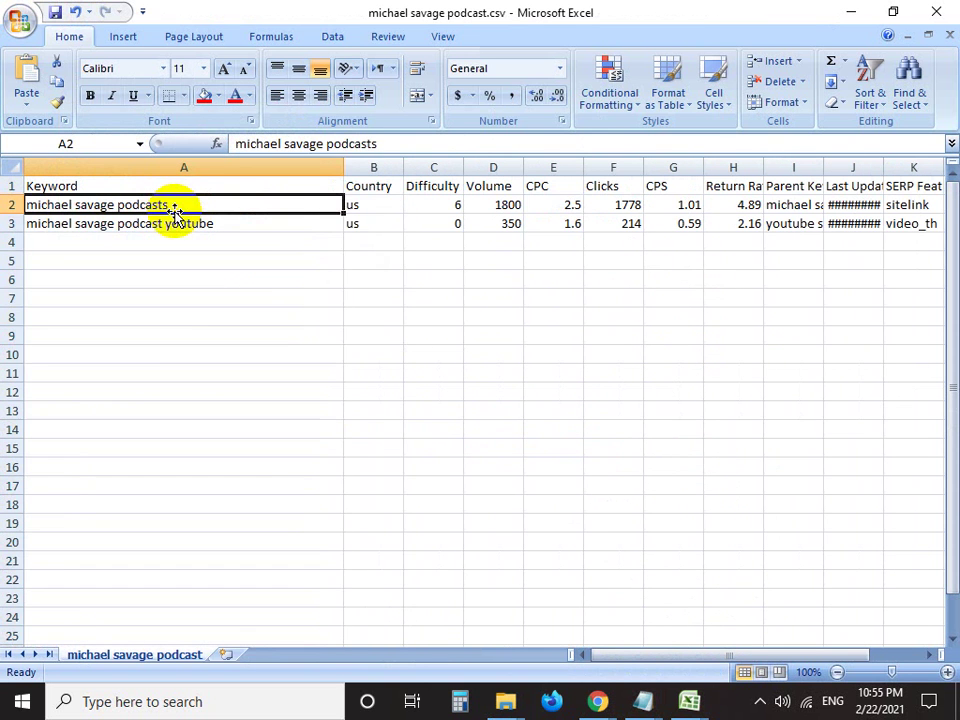
Delete the Country column and centre the Difficulty column horizontally and vertically
click(375, 166)
right_click(377, 167)
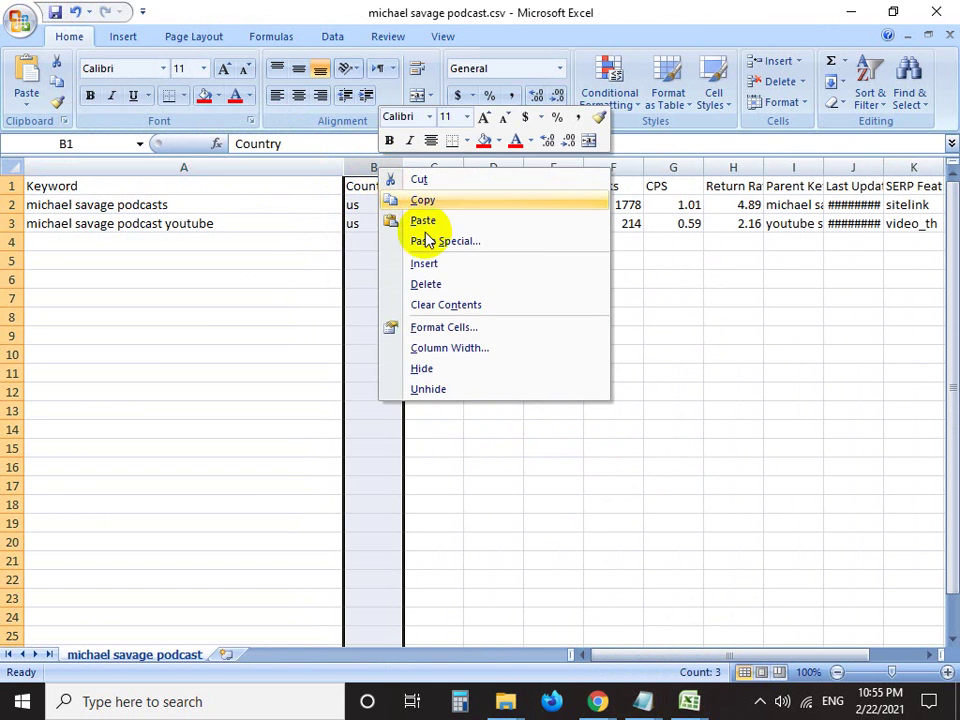
click(450, 285)
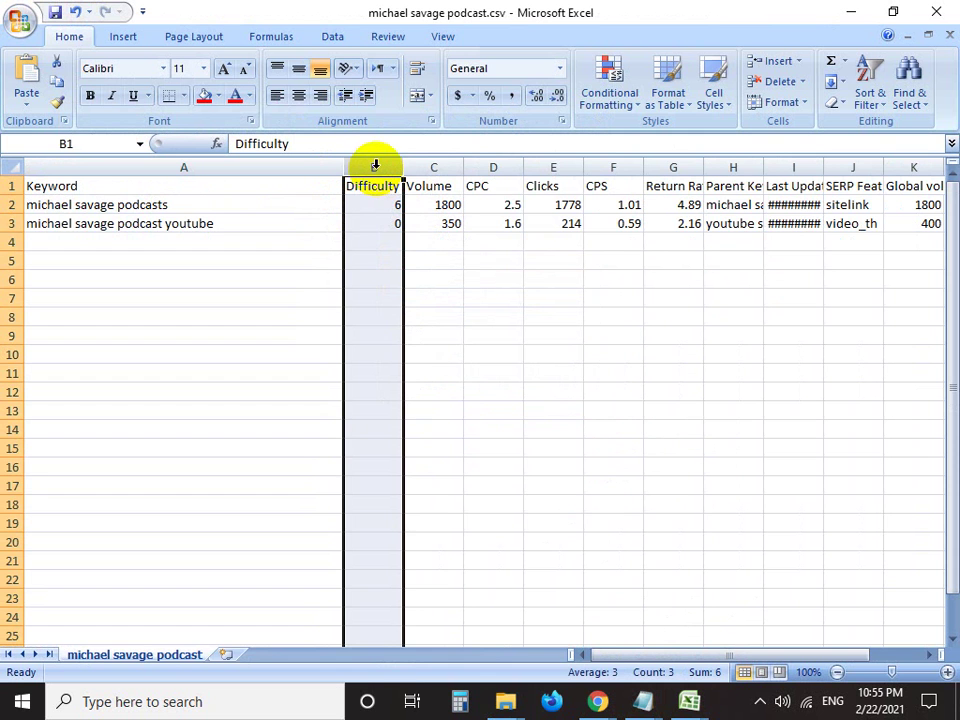
click(298, 95)
click(298, 68)
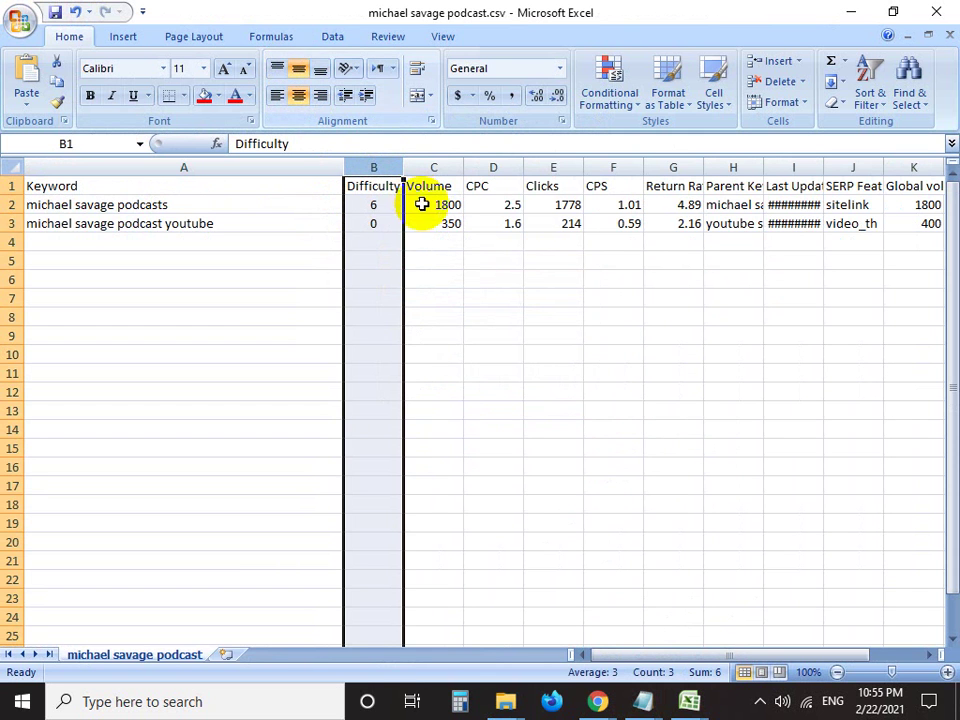
Centre the Volume and CPC columns horizontally and vertically
click(390, 224)
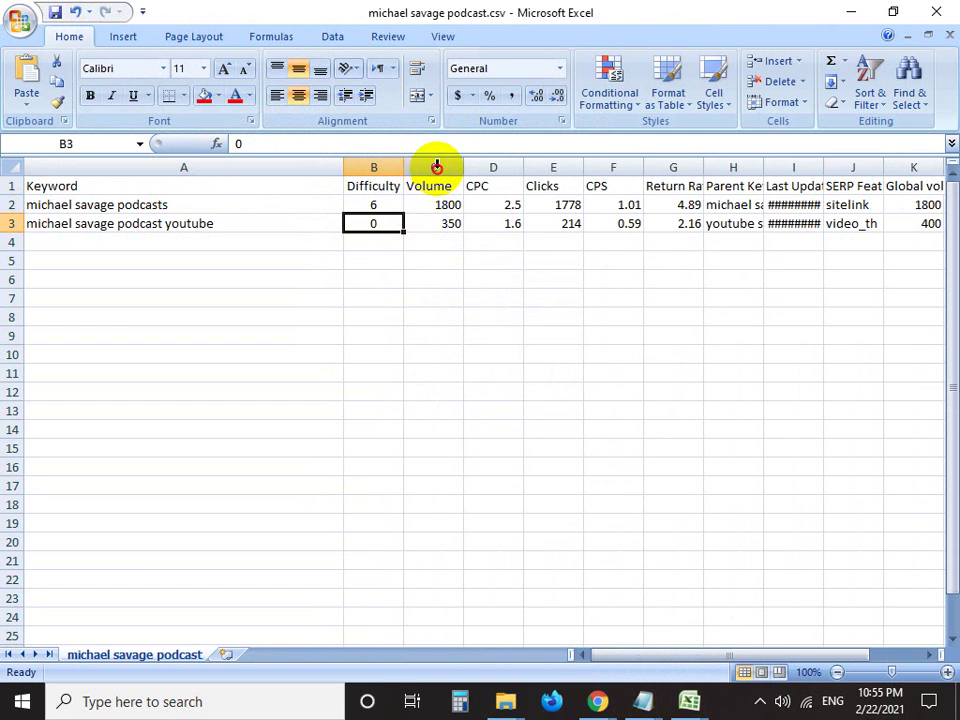
click(437, 167)
click(298, 95)
click(298, 68)
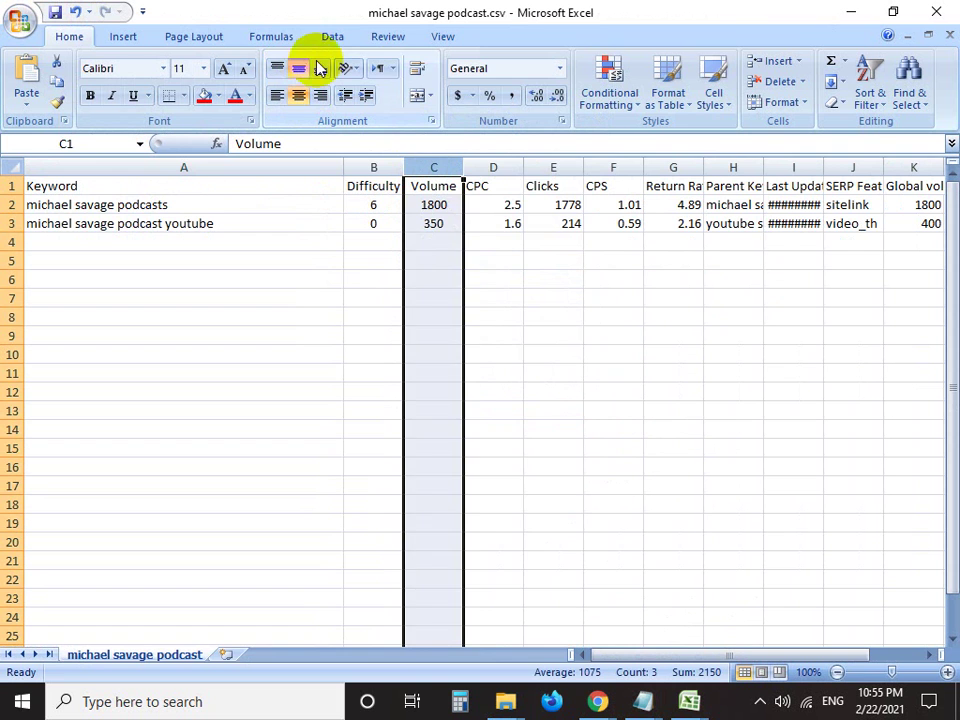
click(493, 167)
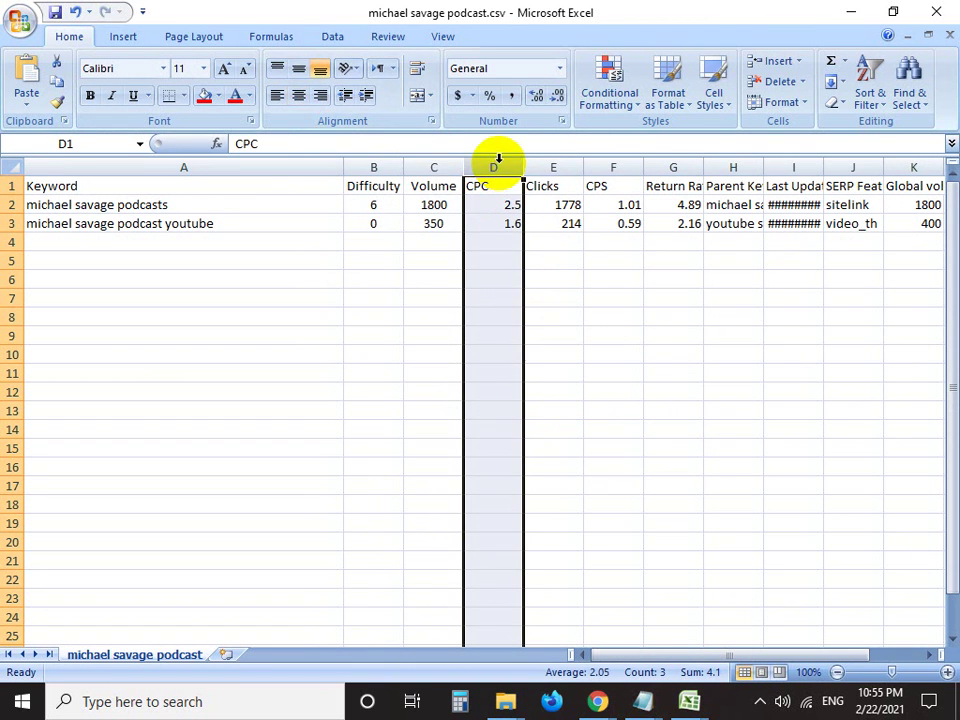
click(298, 95)
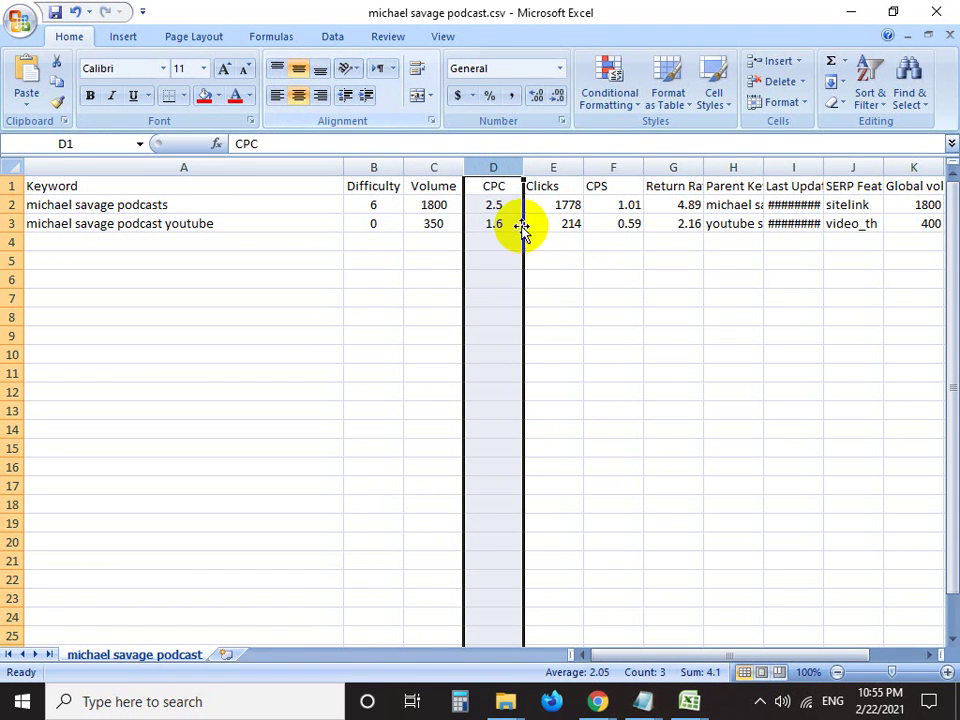
click(508, 223)
click(557, 160)
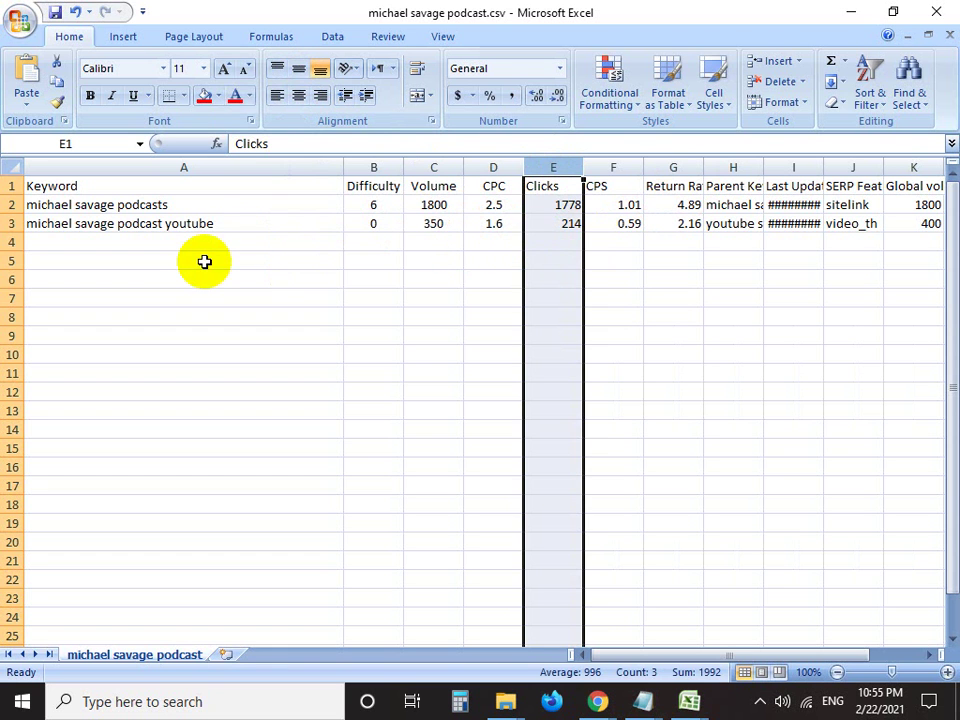
click(241, 223)
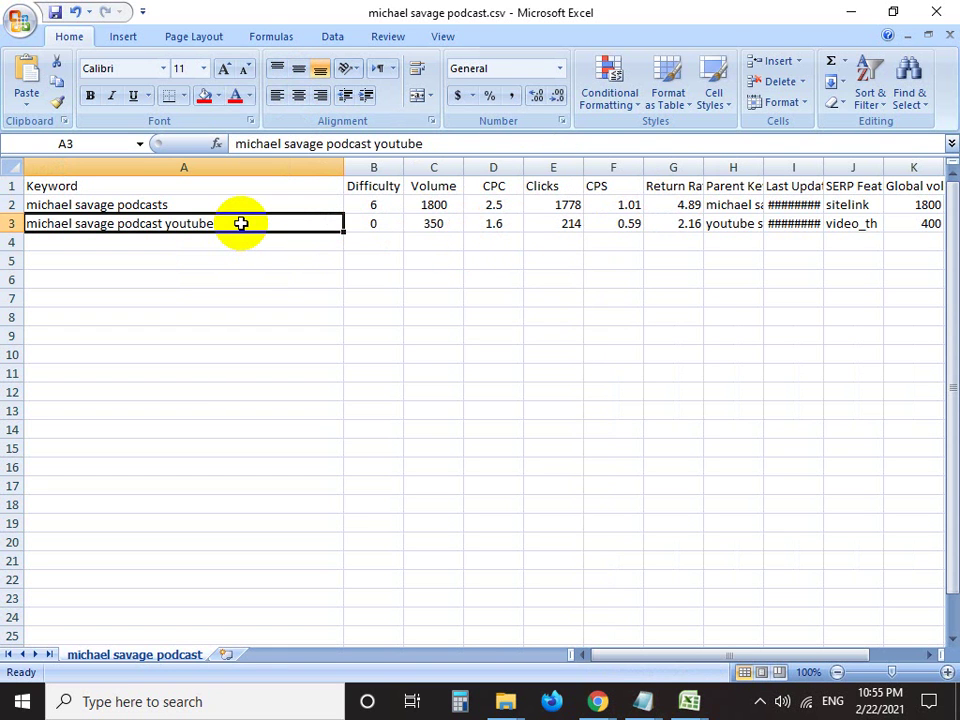
Switch to Notepad, view the site list in Link.txt, and read the bulk and question keyword sections in Keyword Research Step.txt
click(689, 707)
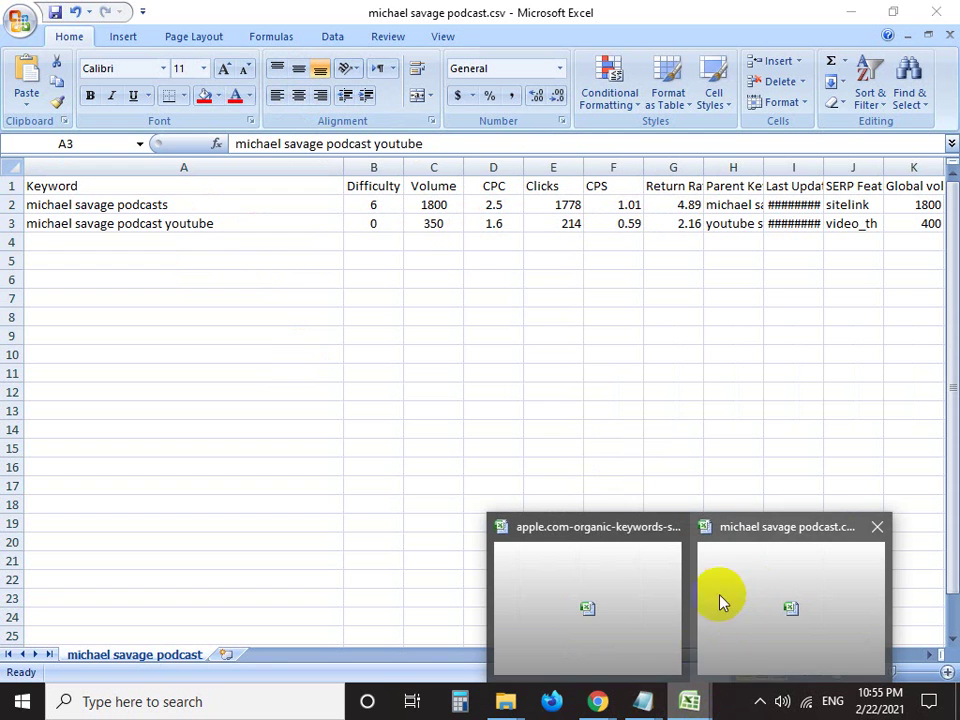
mouse_move(648, 703)
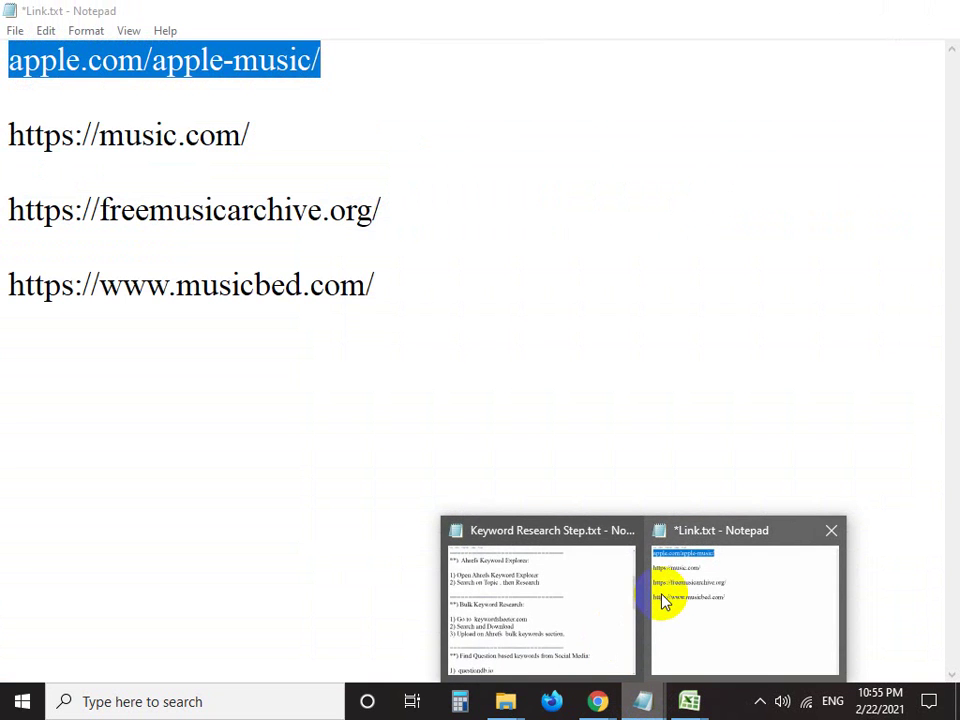
click(663, 601)
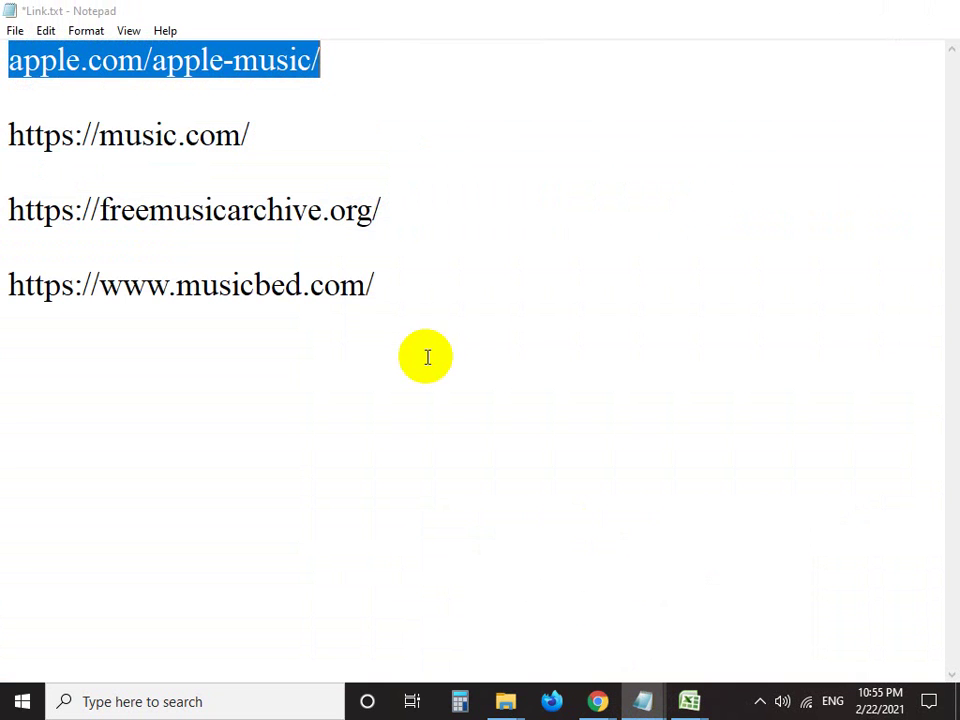
click(358, 52)
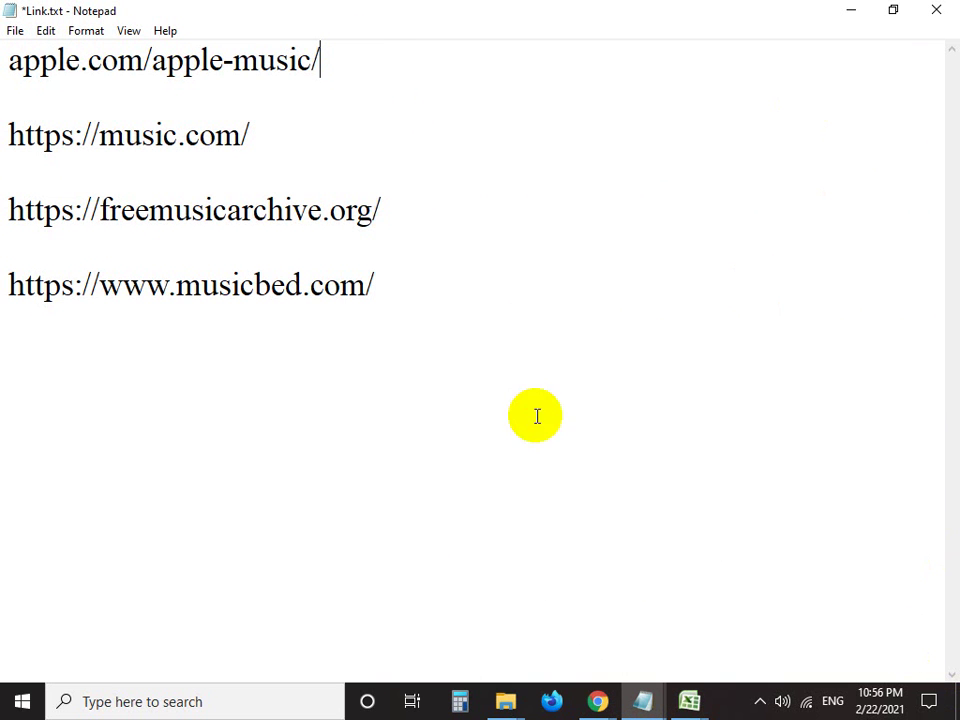
mouse_move(643, 701)
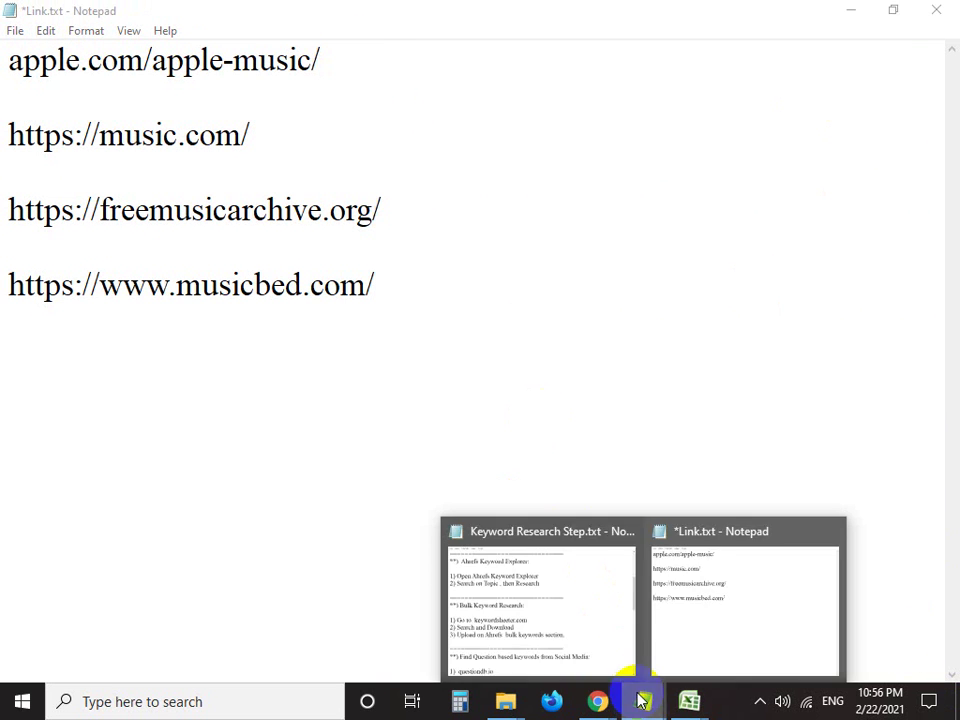
click(525, 596)
scroll(281, 398, down, 1)
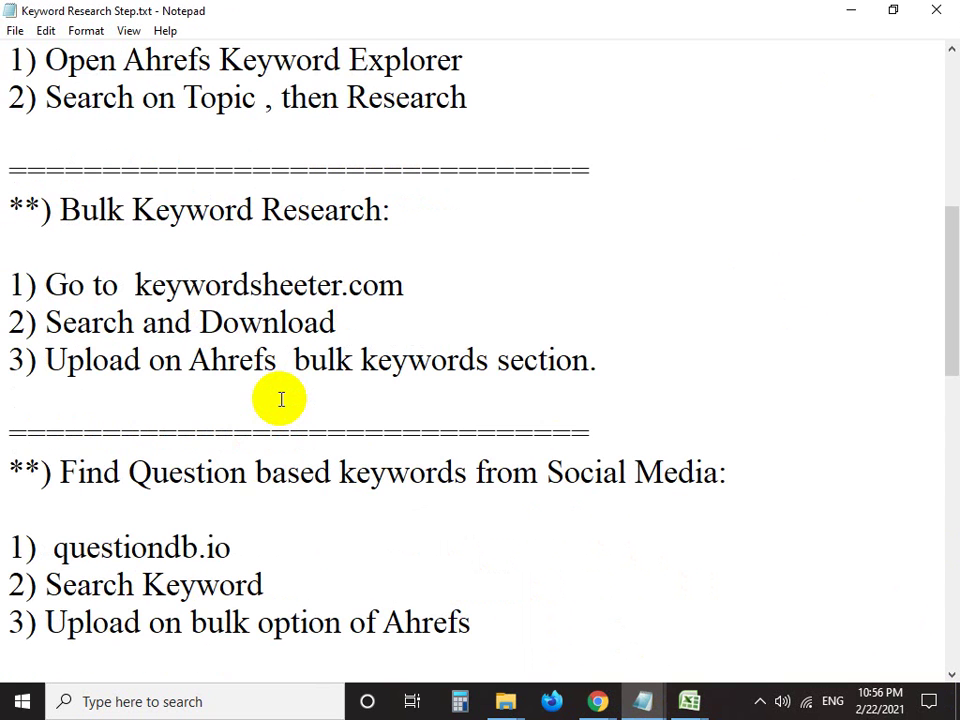
scroll(281, 399, down, 1)
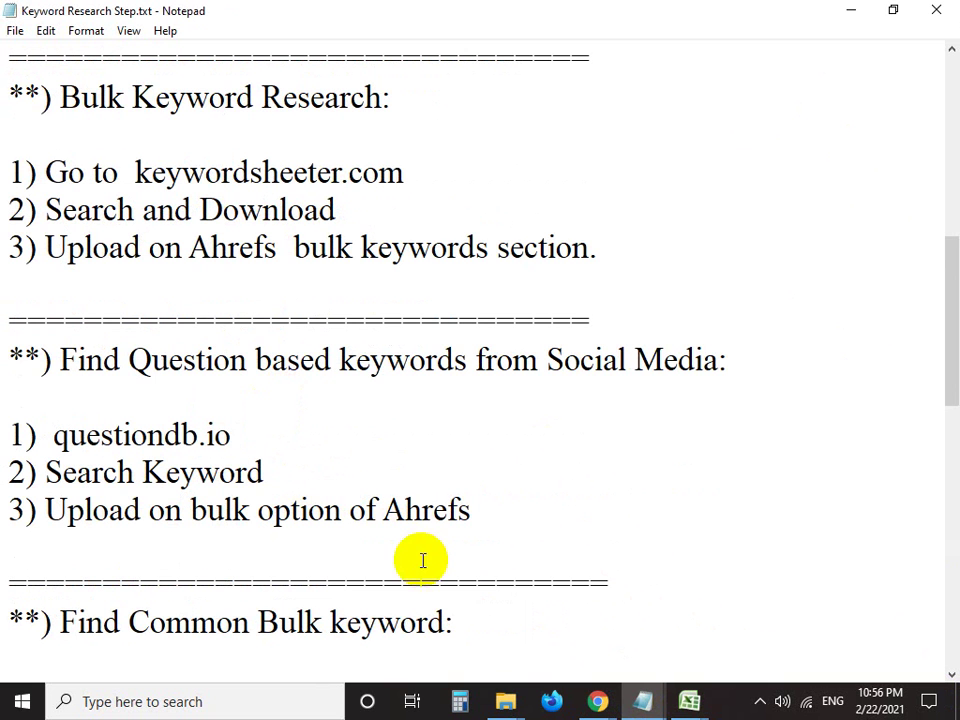
Return to michael savage podcast.csv in Excel and close it without saving the changes
click(690, 703)
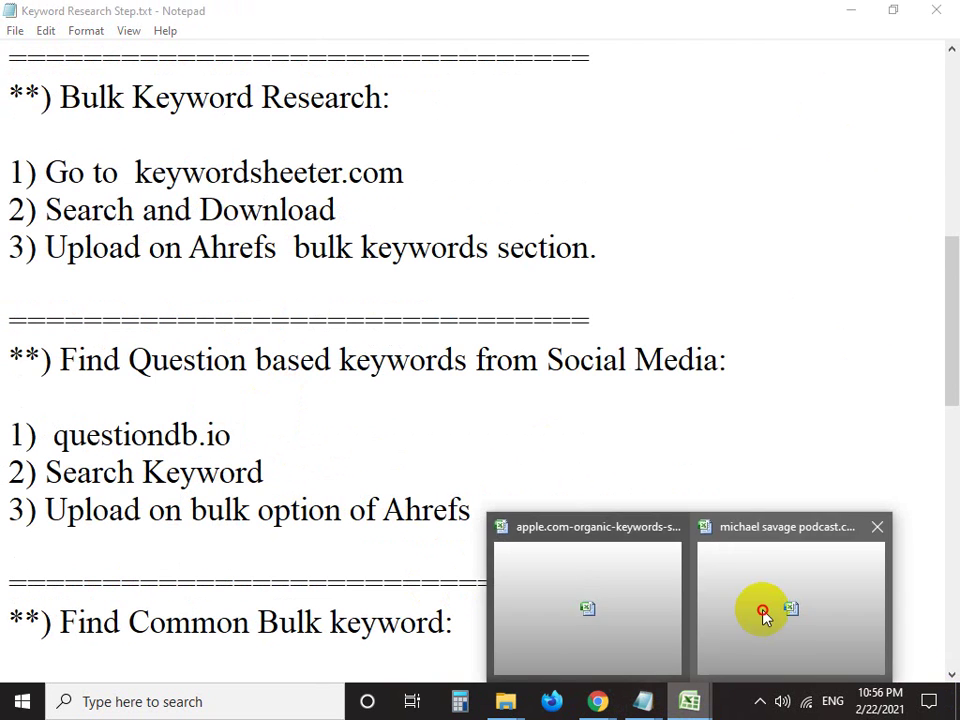
click(763, 615)
click(930, 12)
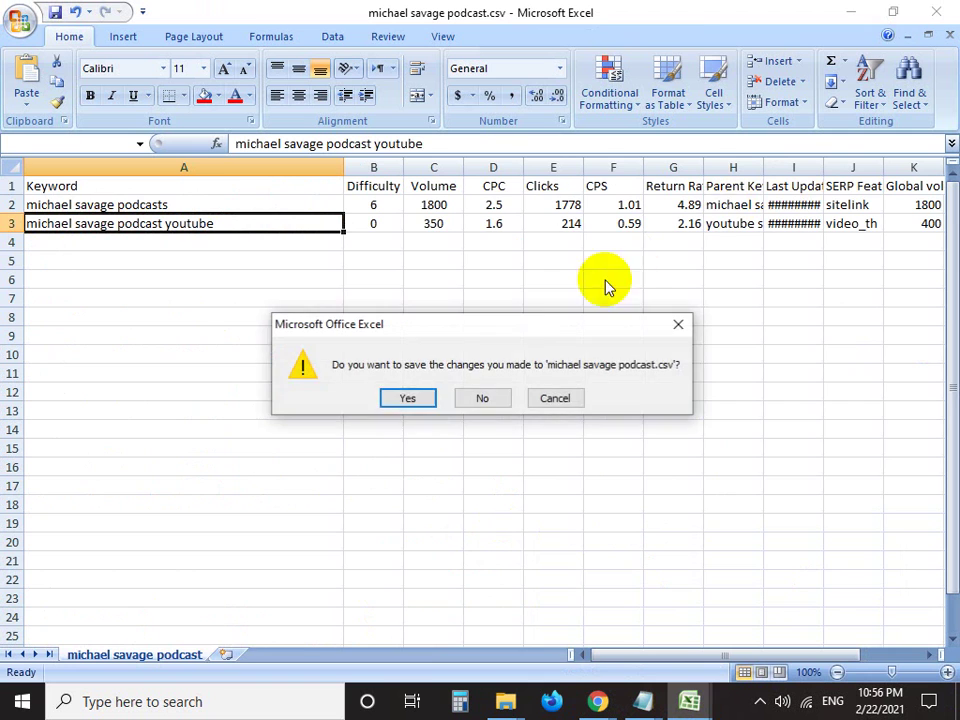
click(489, 398)
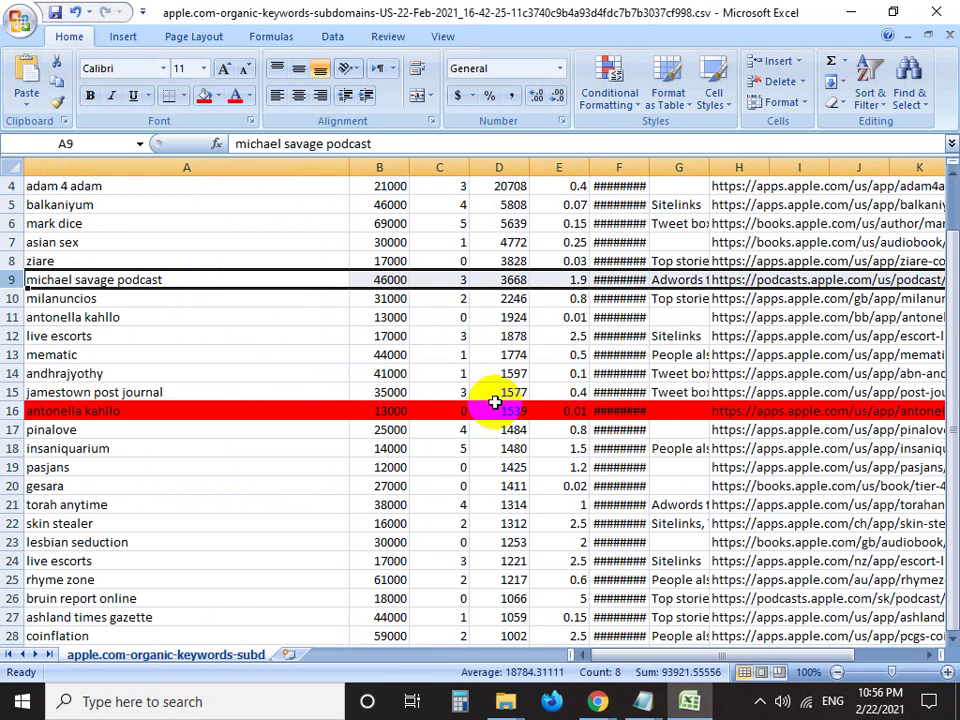
Review the keyword rows of the apple.com organic keywords sheet from the header down to coinflation
scroll(467, 392, up, 1)
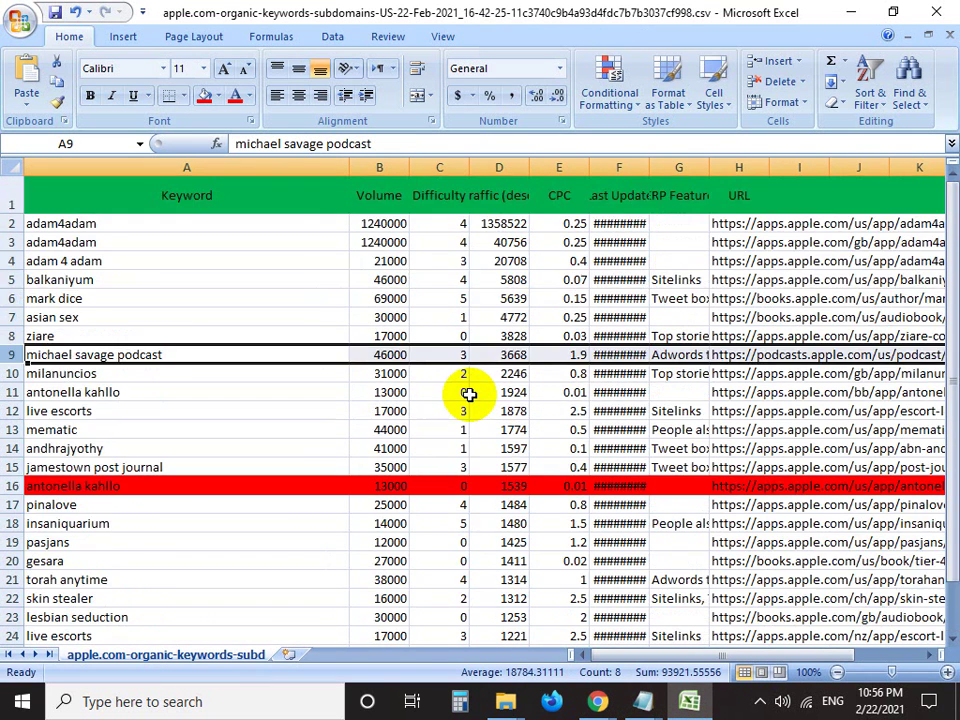
scroll(470, 395, down, 7)
scroll(470, 395, up, 5)
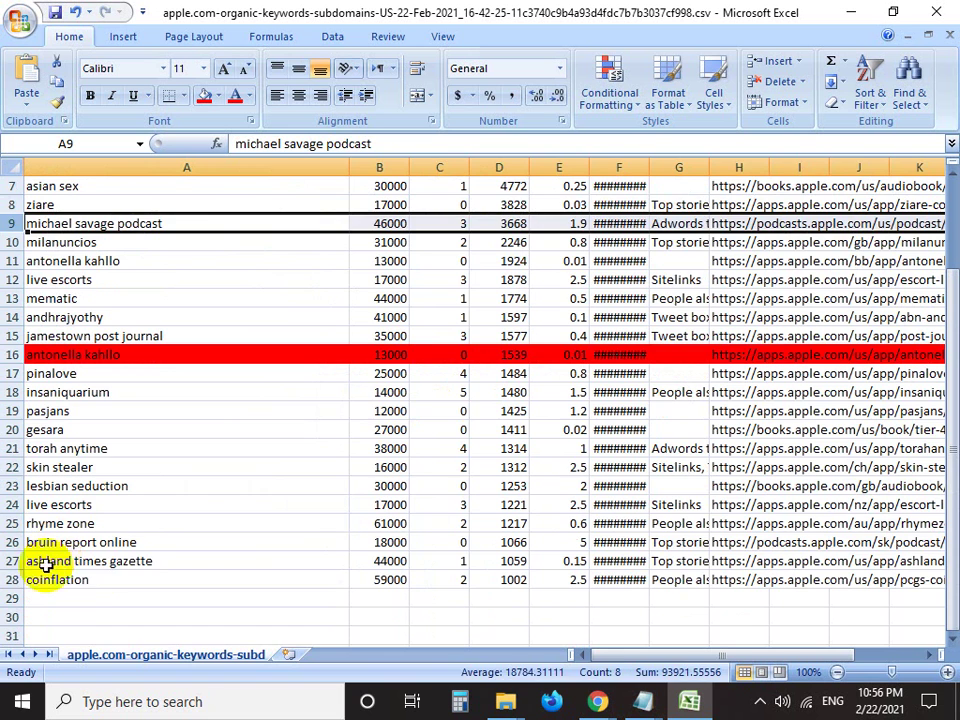
click(95, 577)
scroll(174, 493, up, 2)
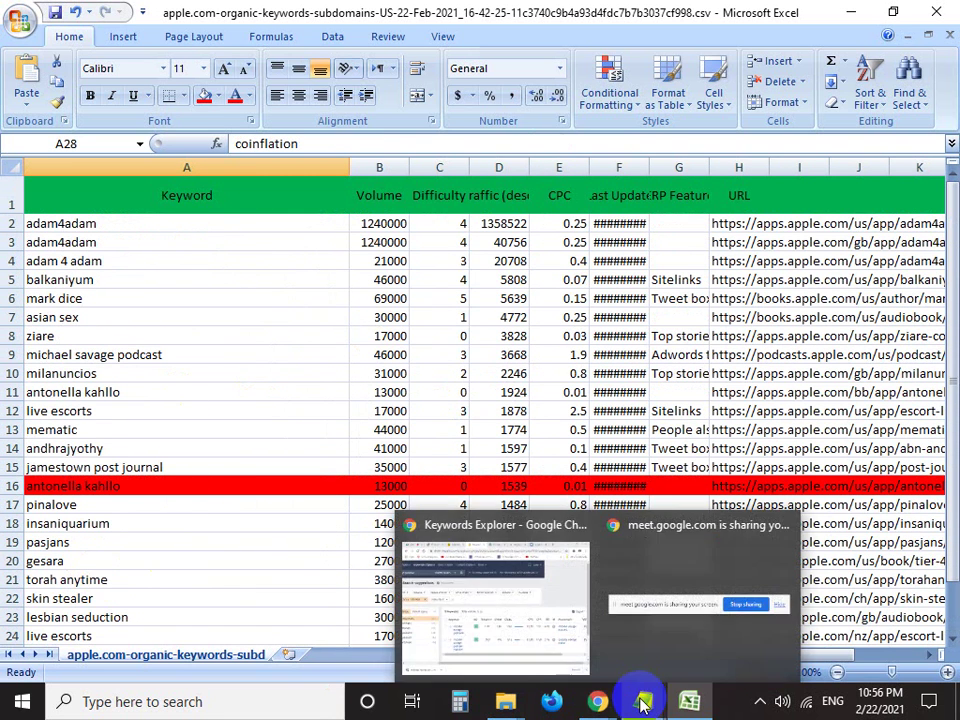
Check the Wordtracker results in Chrome and return to the Bulk Keyword Research notes in Notepad
mouse_move(643, 701)
click(572, 654)
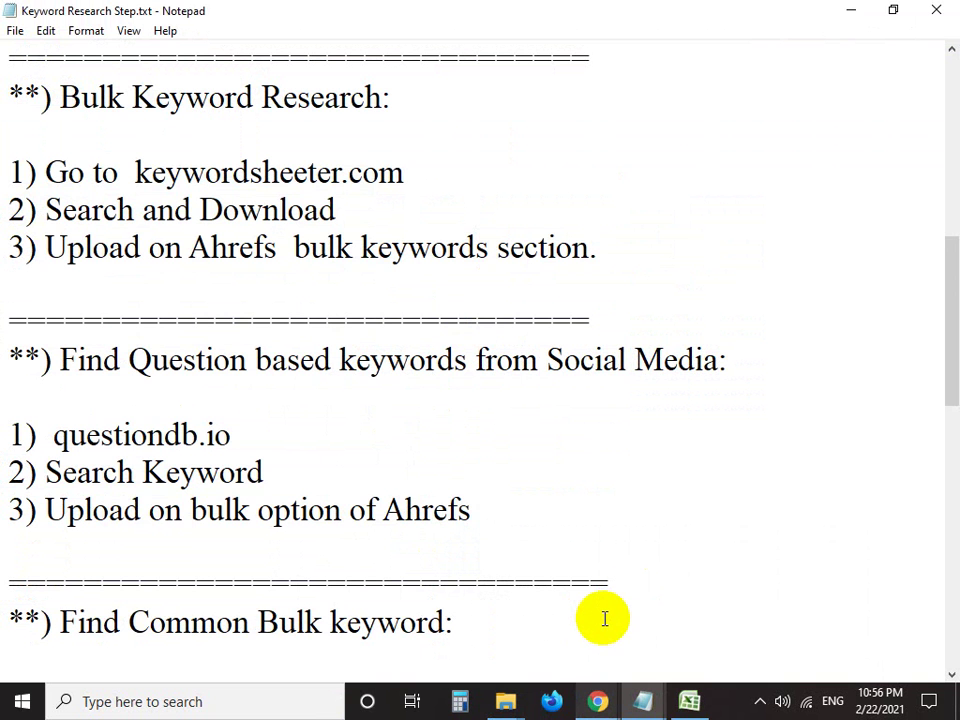
mouse_move(598, 701)
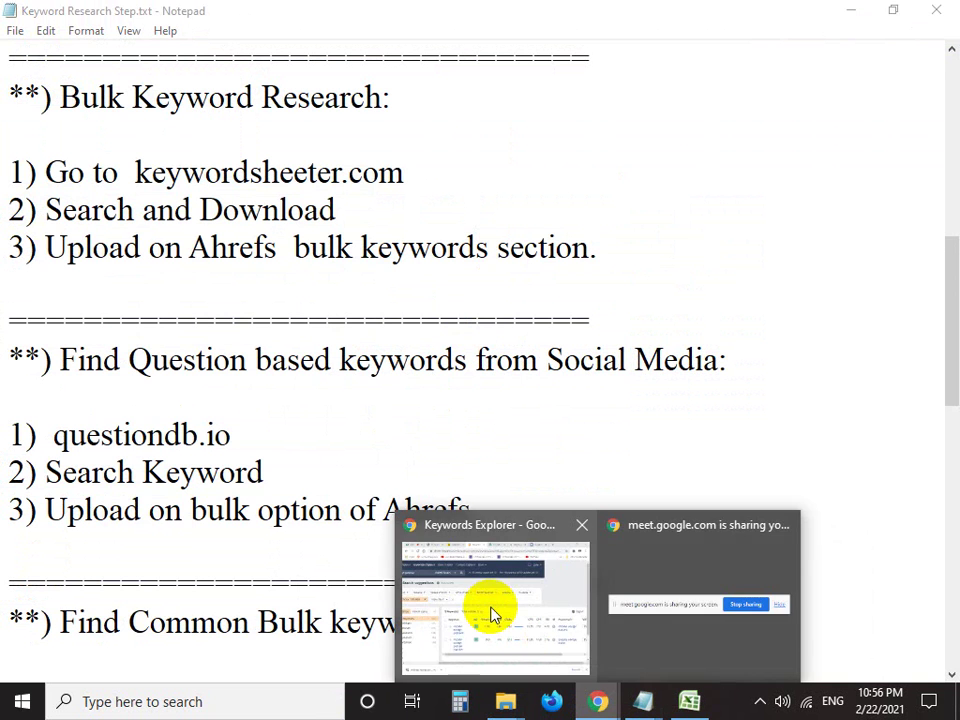
click(491, 612)
click(697, 12)
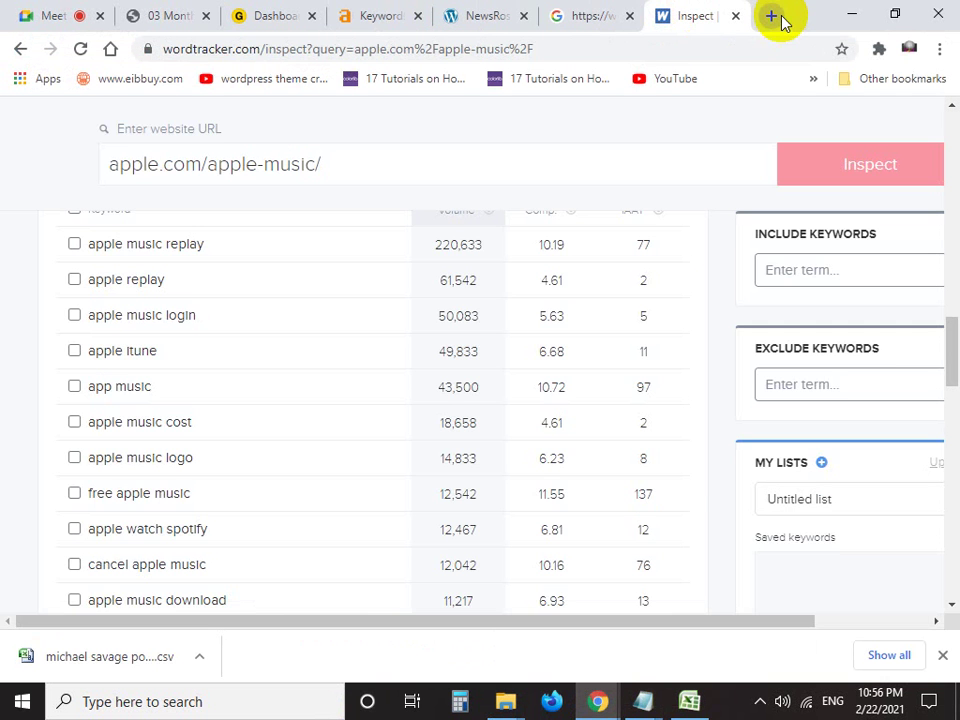
mouse_move(643, 701)
click(563, 630)
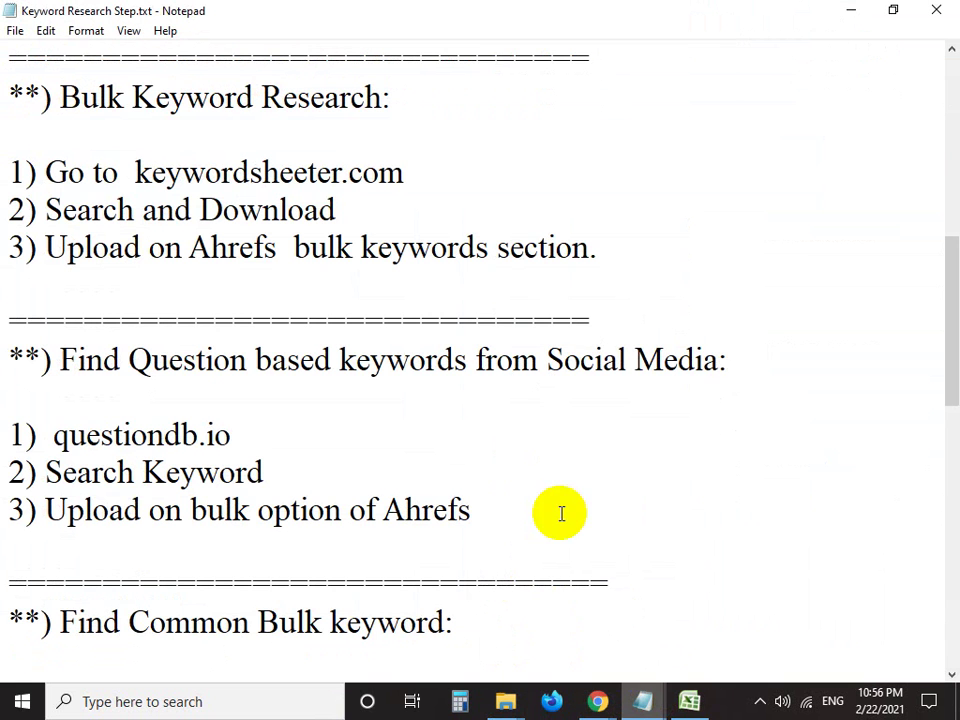
Capture the Bulk Keyword Research section, point red arrows at its three numbered steps, and discard the capture
key(super+shift+s)
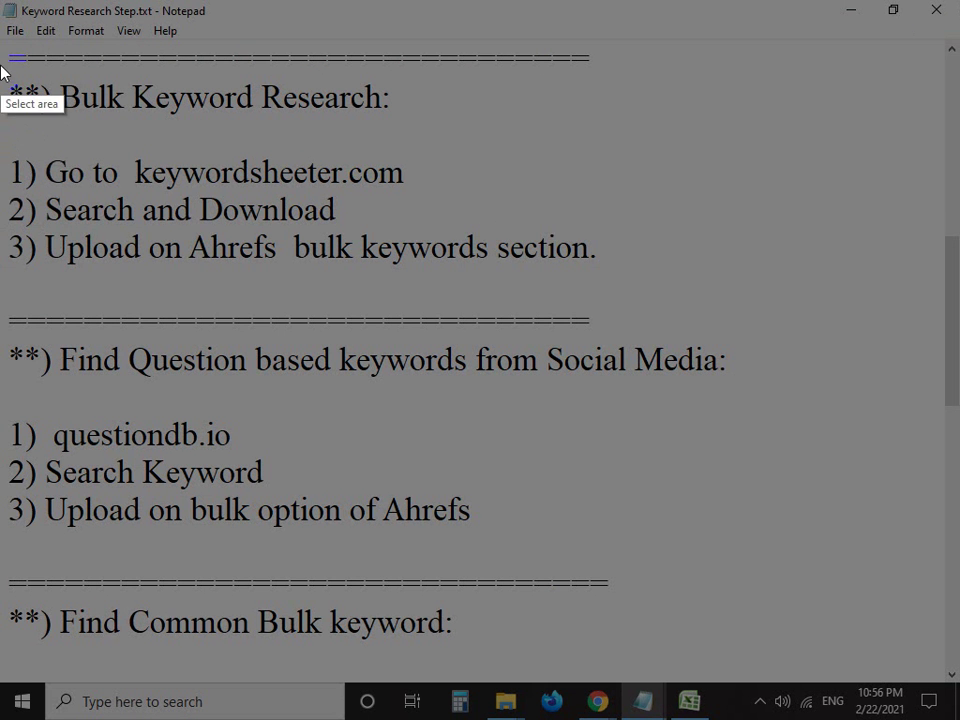
drag(3, 64, 807, 281)
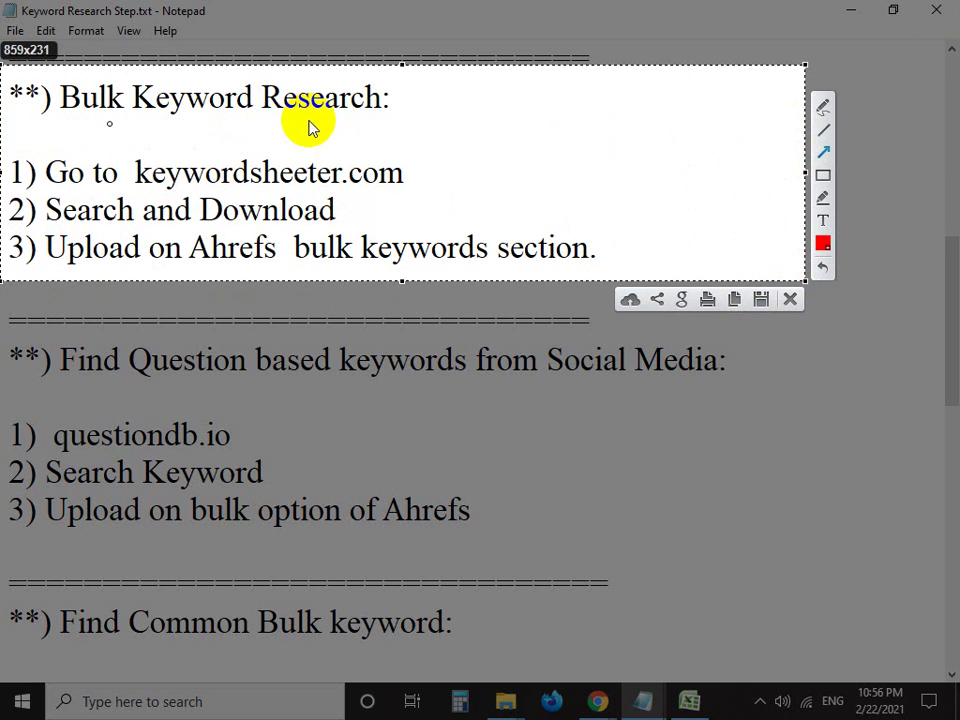
drag(716, 105, 435, 191)
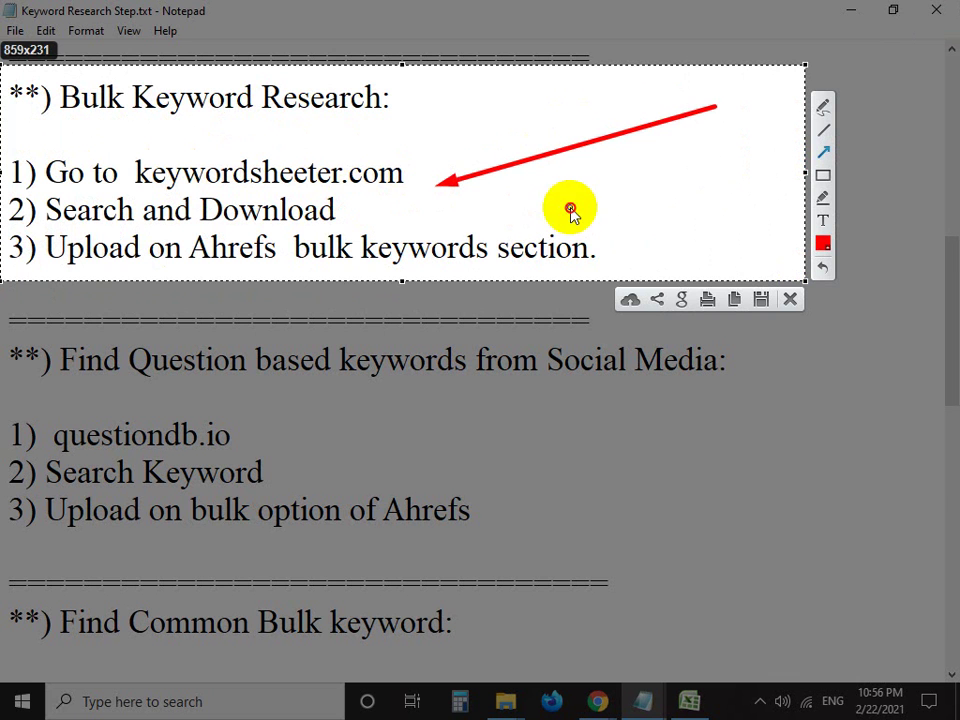
drag(573, 208, 353, 210)
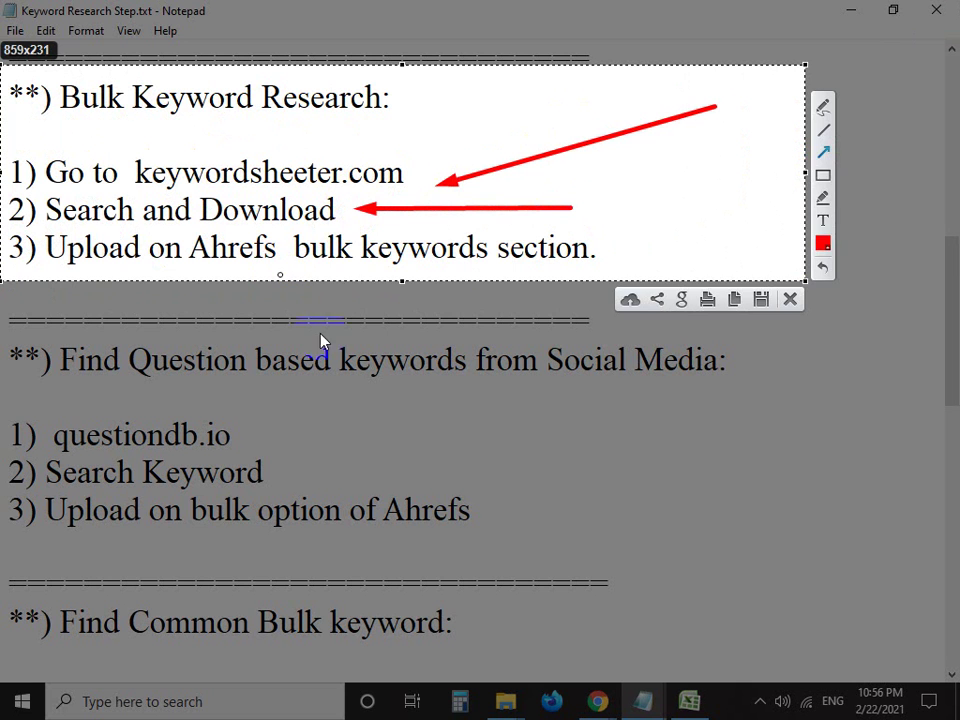
mouse_move(713, 390)
mouse_down()
mouse_move(364, 253)
mouse_move(350, 260)
mouse_up()
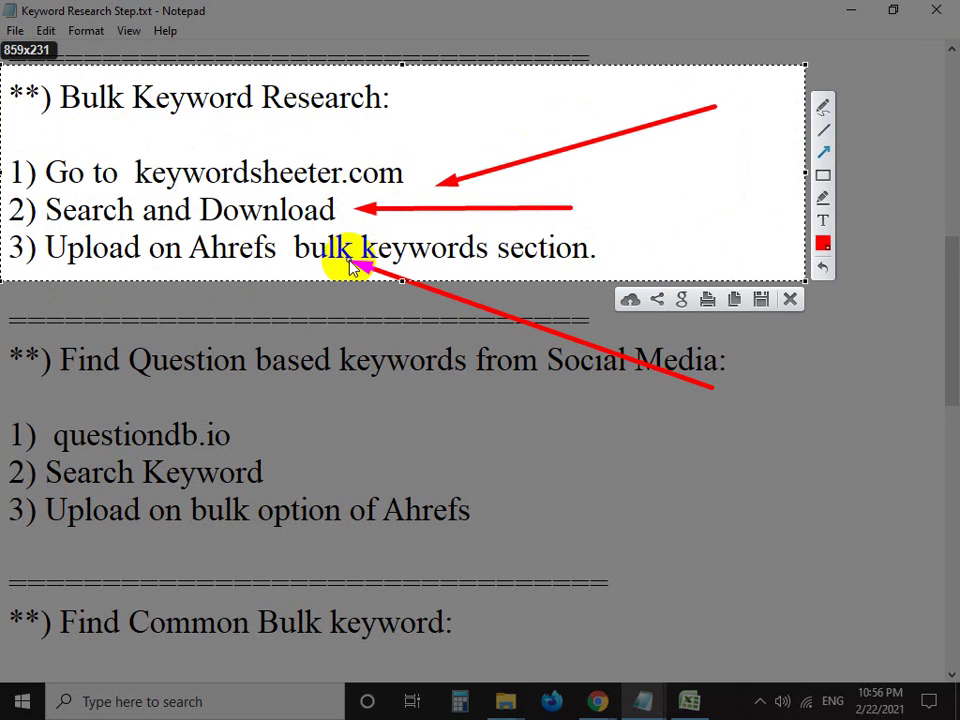
click(791, 300)
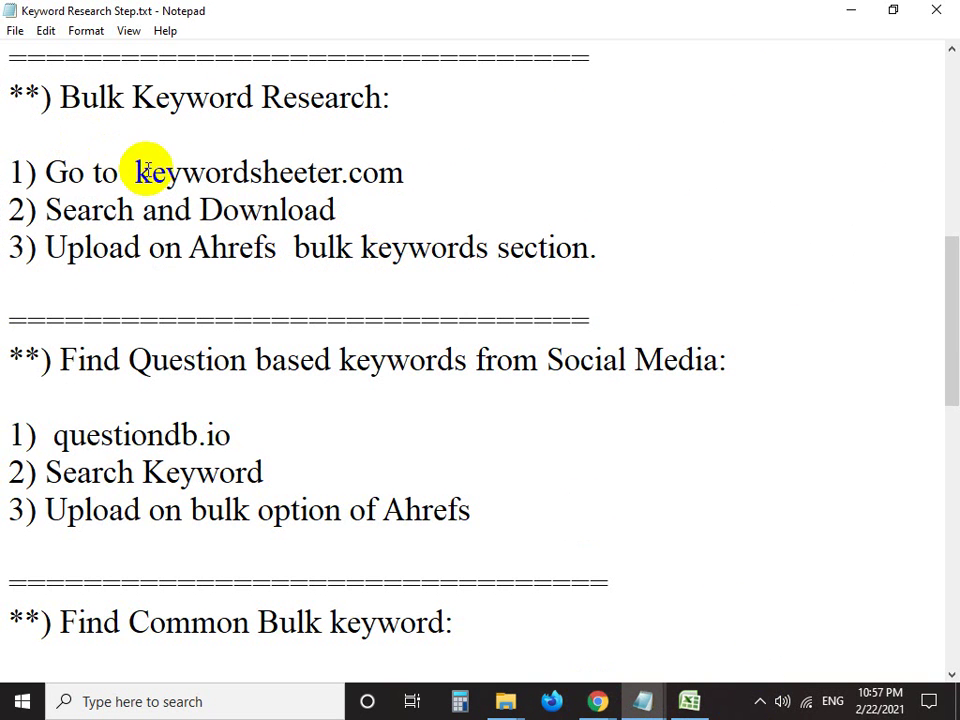
Copy keywordsheeter.com from the Bulk Keyword Research notes and open that site in a new Chrome tab
drag(137, 170, 429, 184)
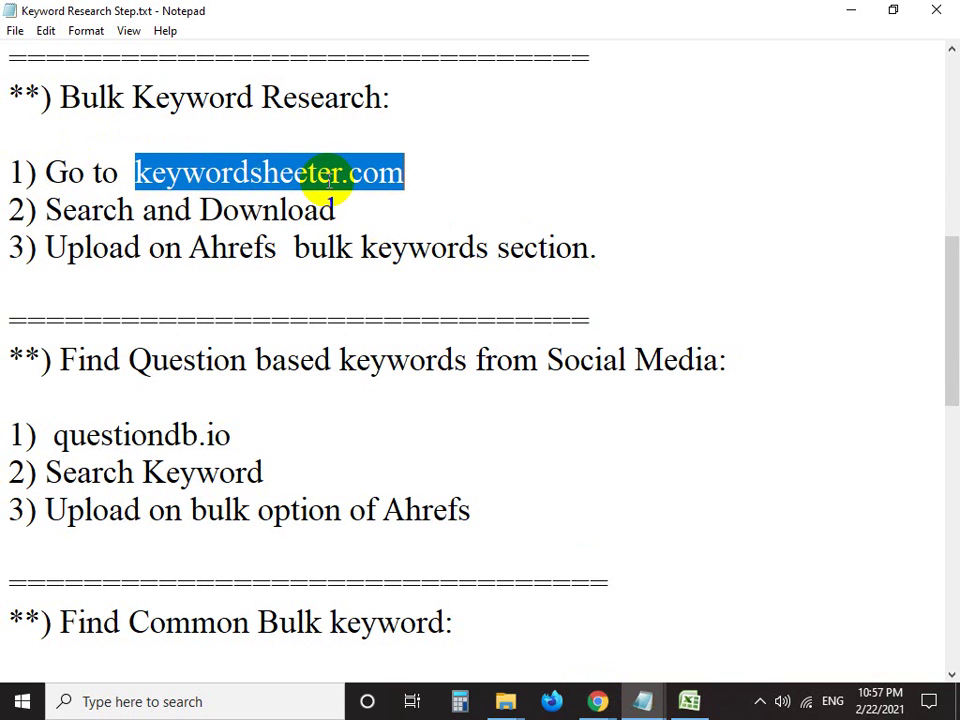
right_click(331, 190)
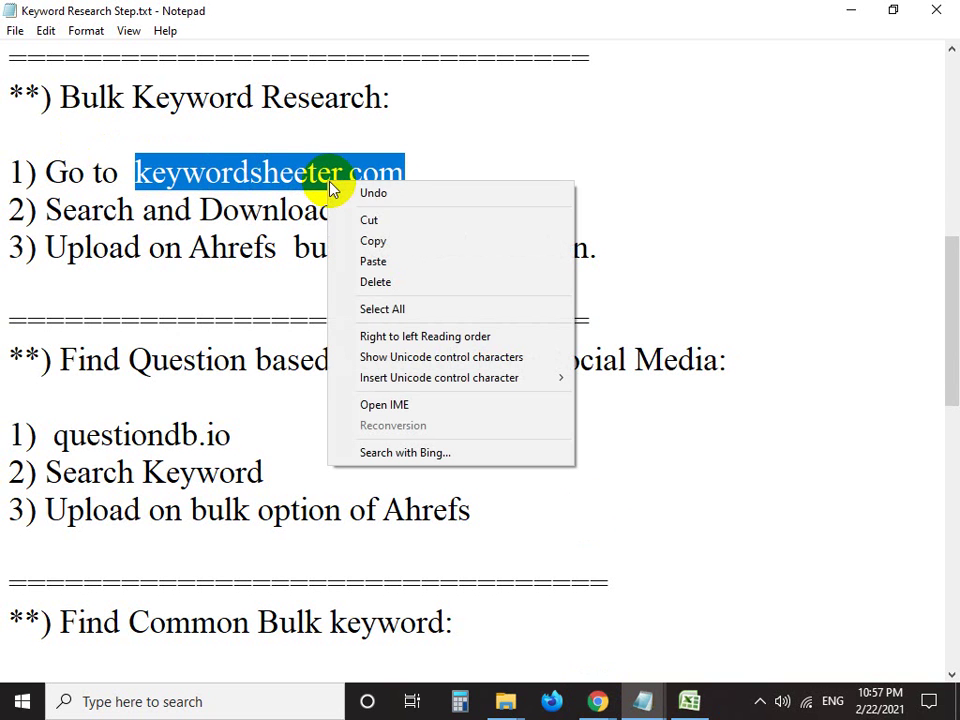
click(430, 240)
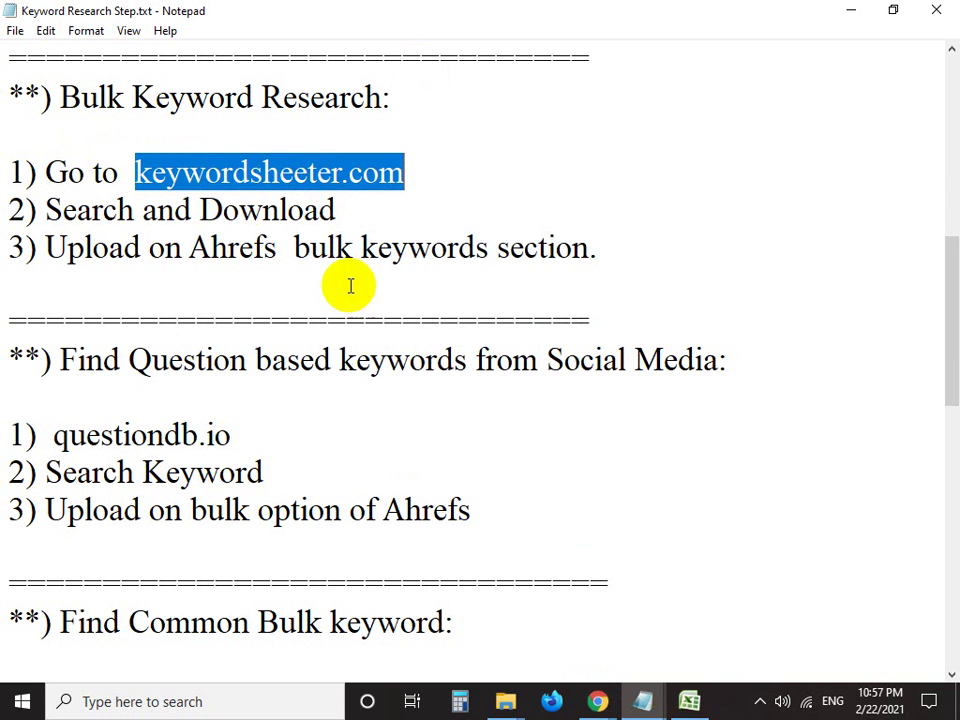
click(597, 701)
click(490, 610)
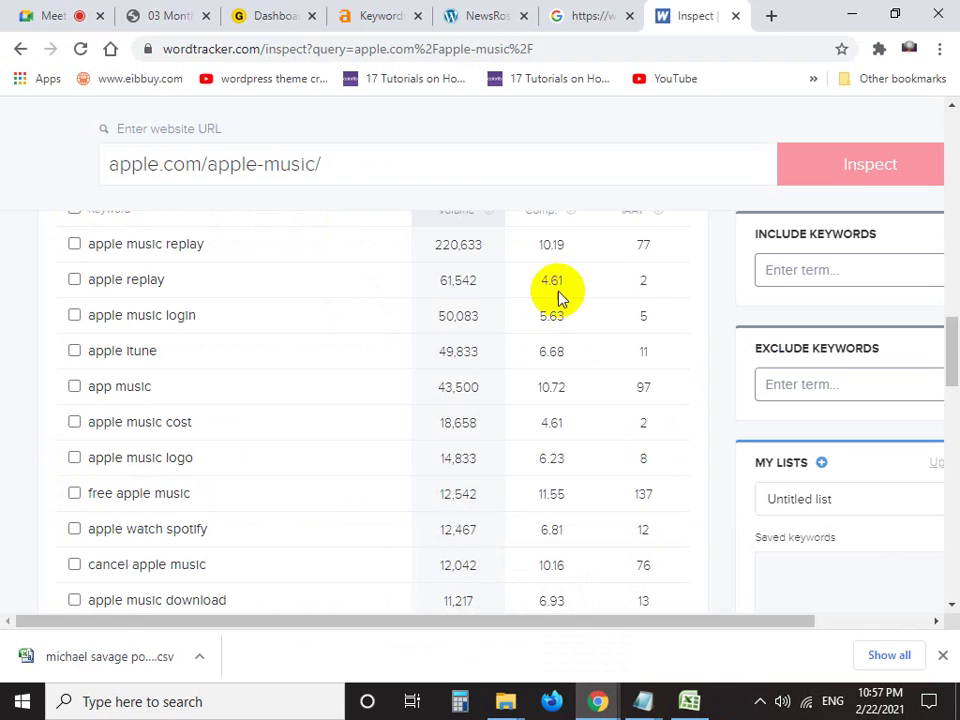
click(767, 17)
key(ctrl+v)
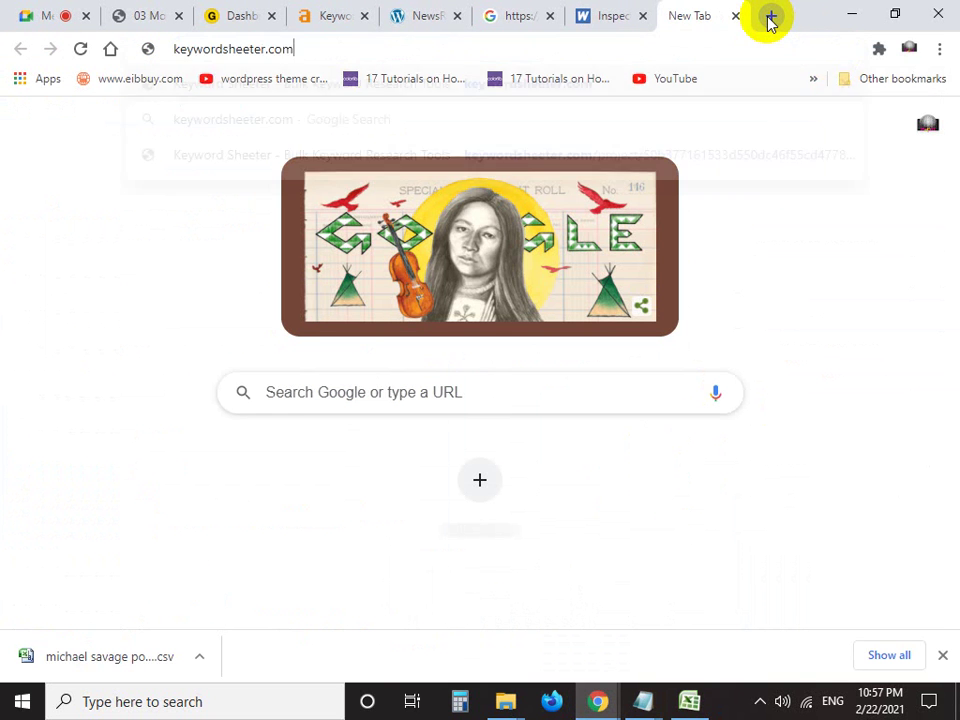
key(Return)
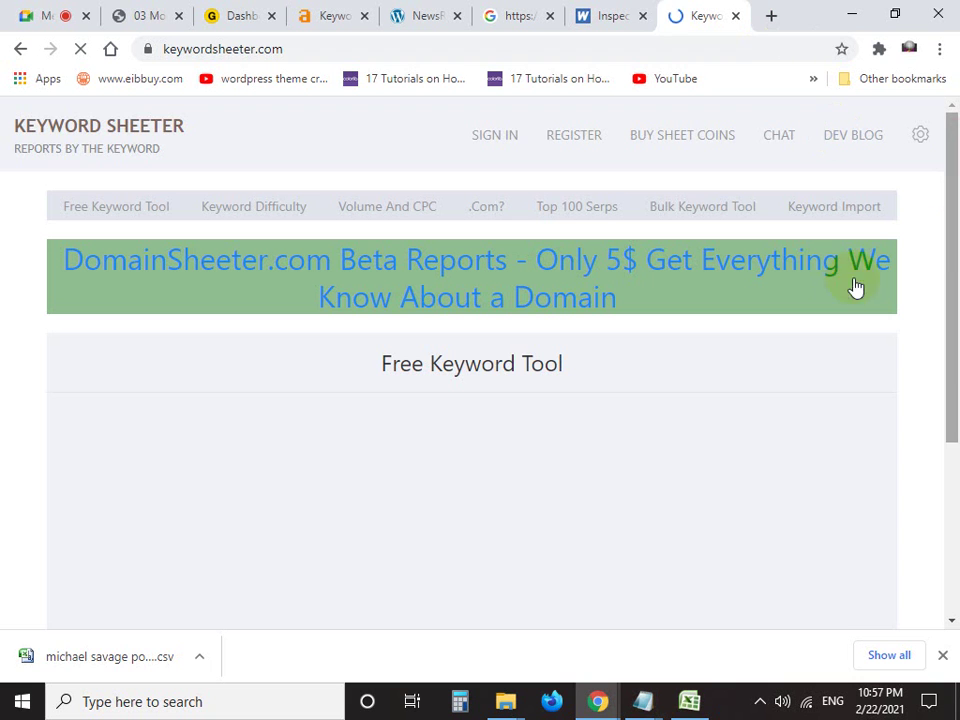
Enter music as the seed keyword in the Free Keyword Tool and submit it with Sheet Keywords
click(942, 655)
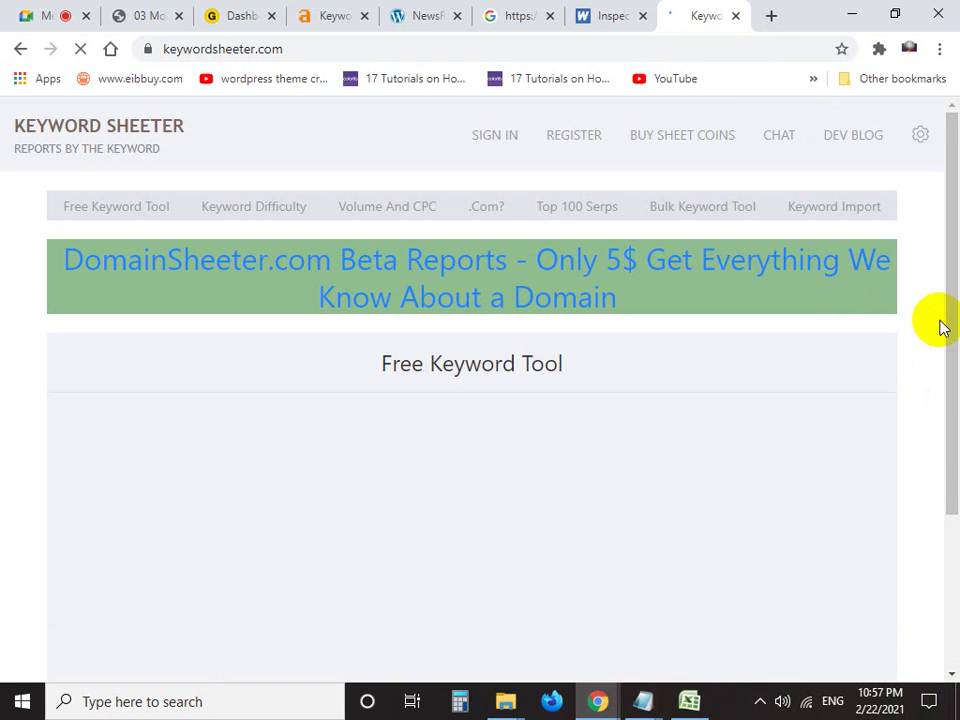
scroll(940, 328, down, 2)
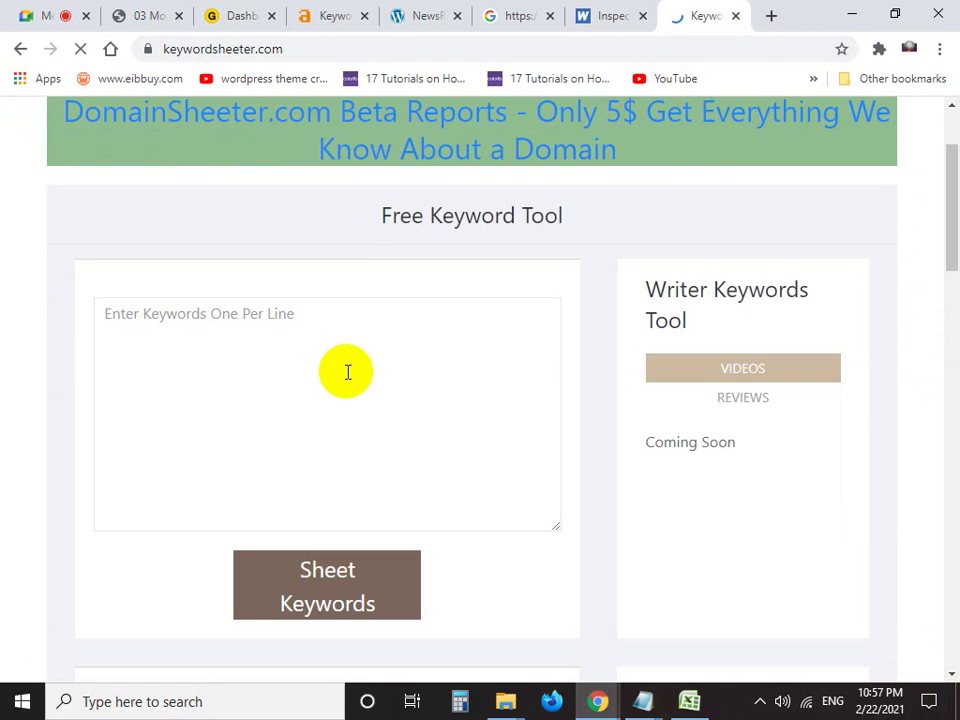
click(302, 351)
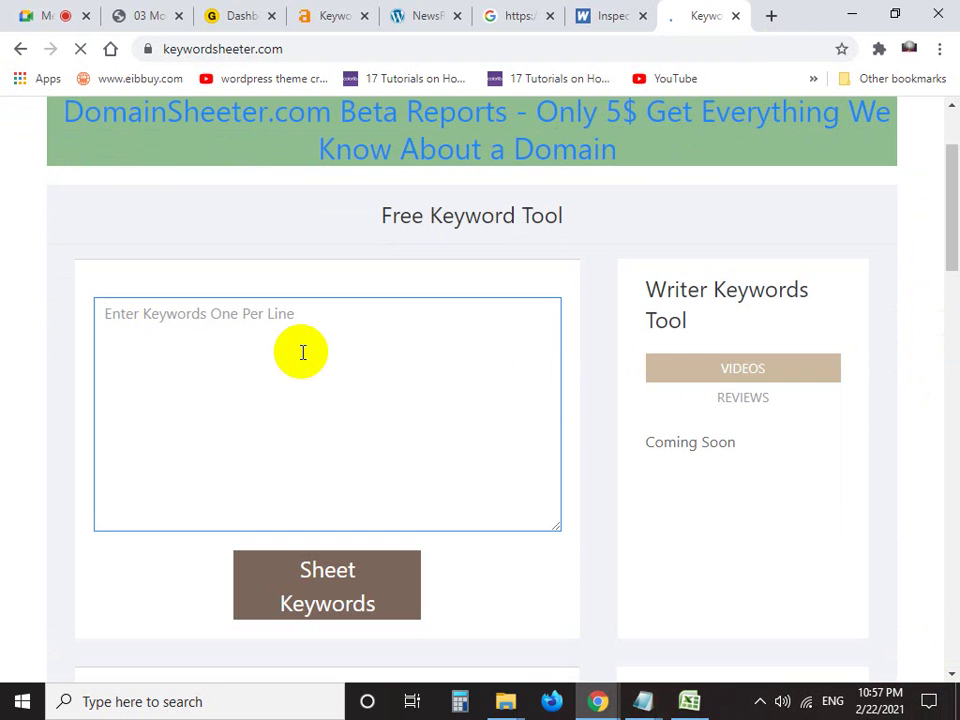
text(music)
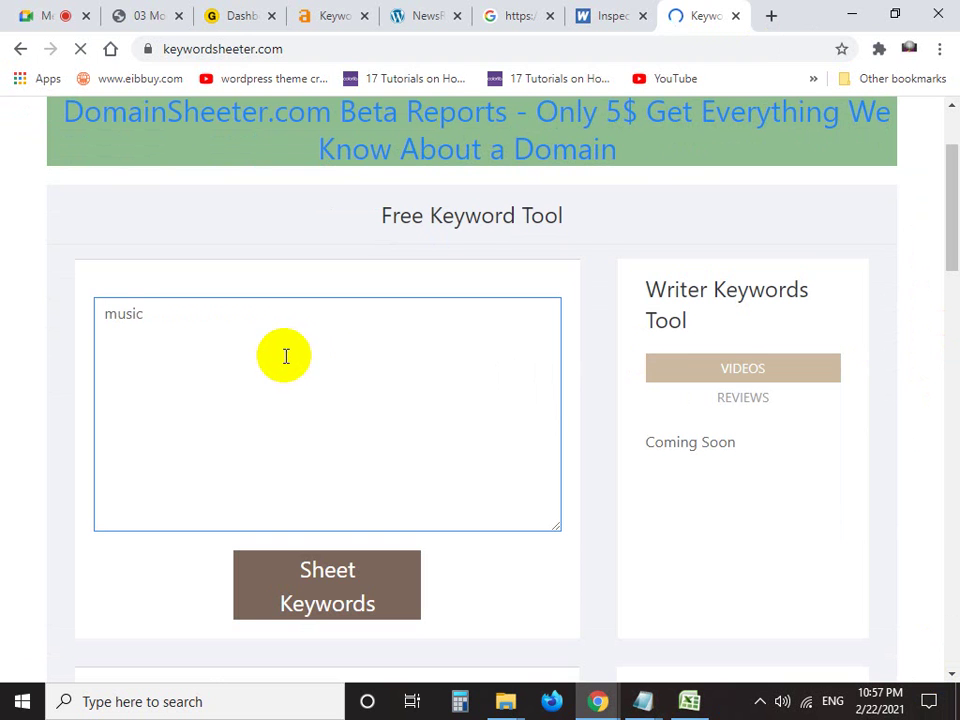
click(342, 590)
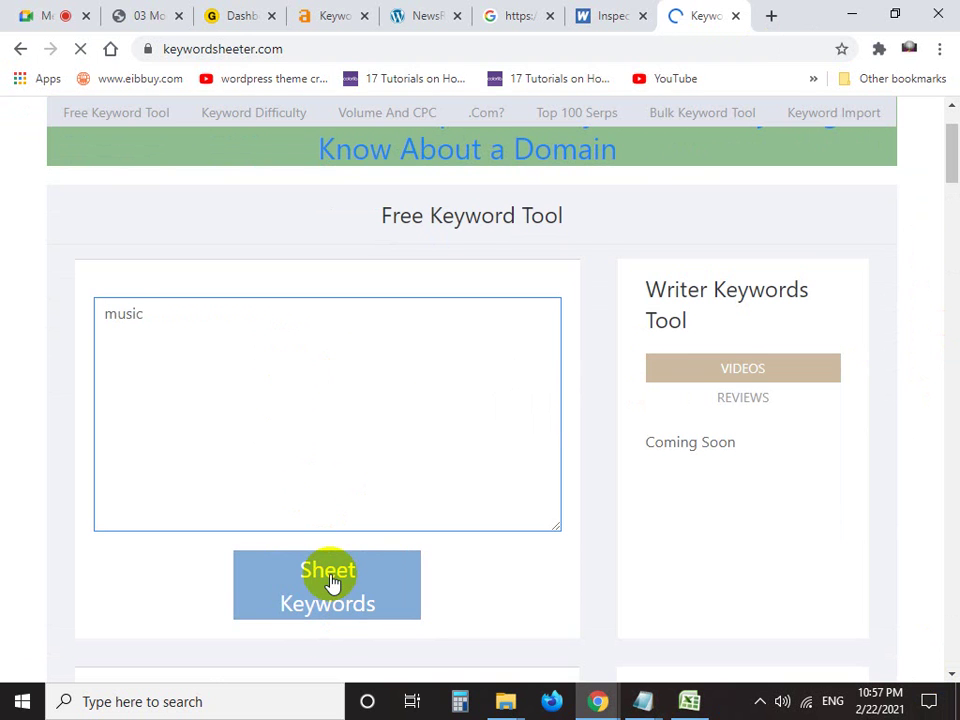
click(333, 583)
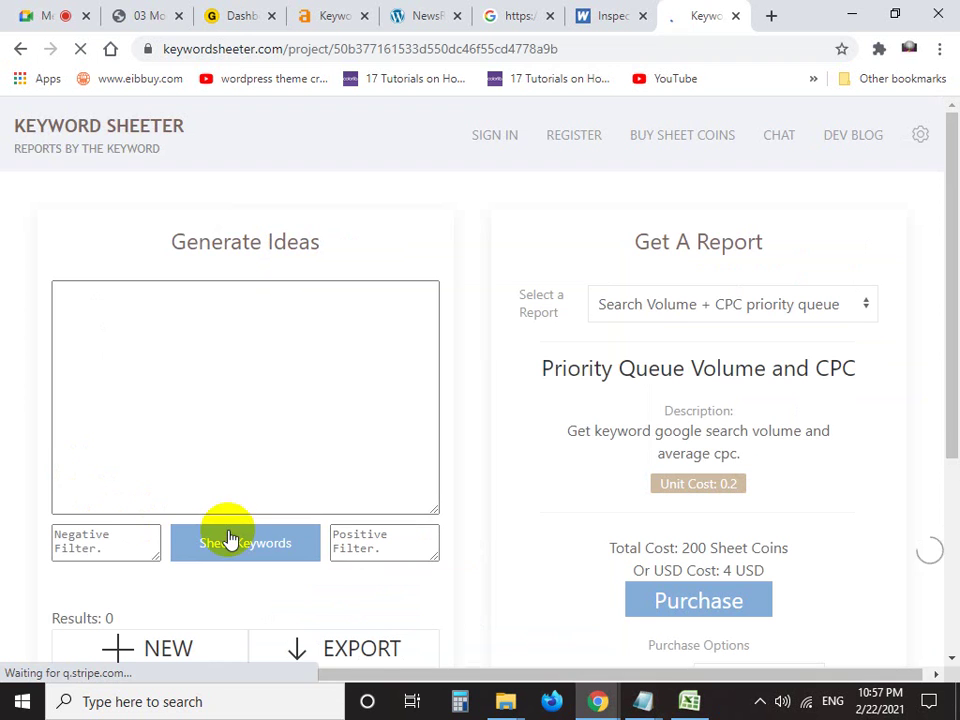
click(186, 360)
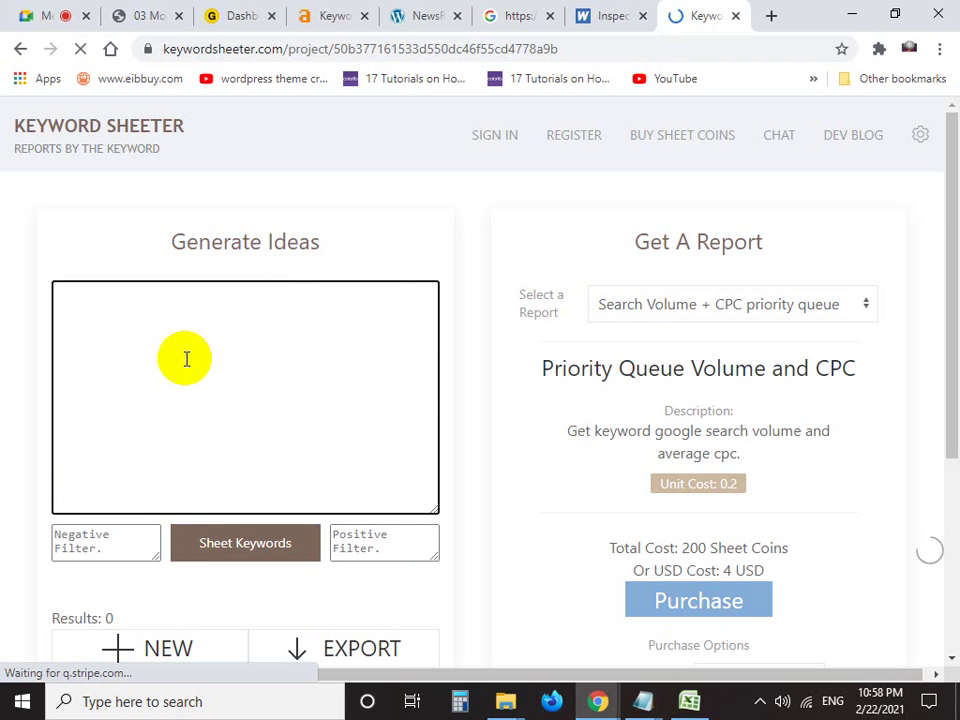
scroll(186, 362, down, 3)
scroll(186, 362, up, 3)
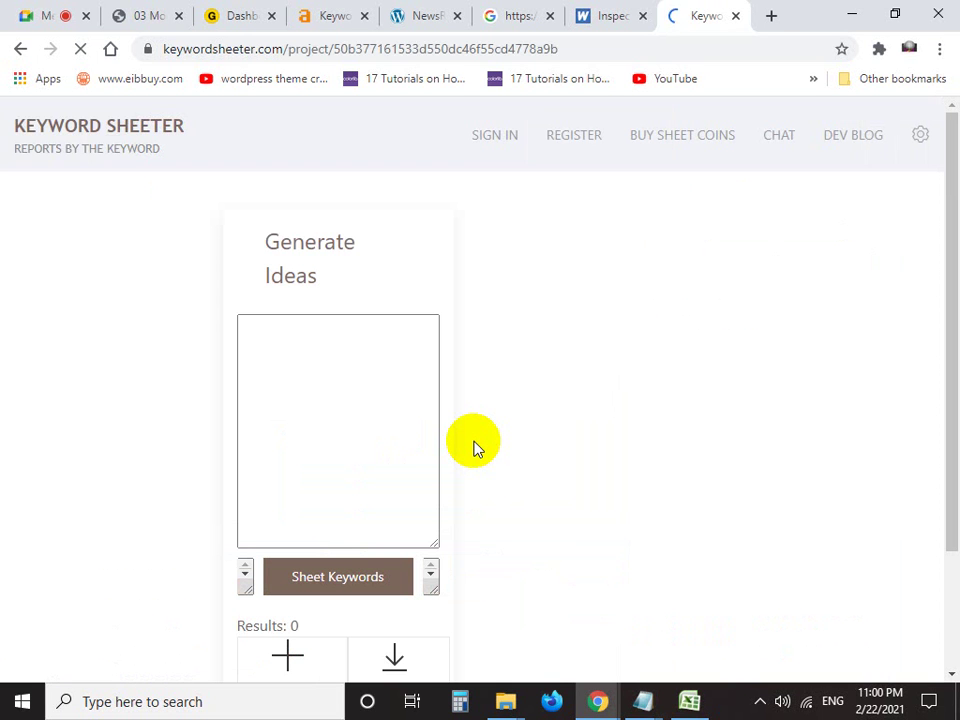
Open Chrome's extensions page in a new tab and find the SeoStack Keyword Tool entry
click(769, 14)
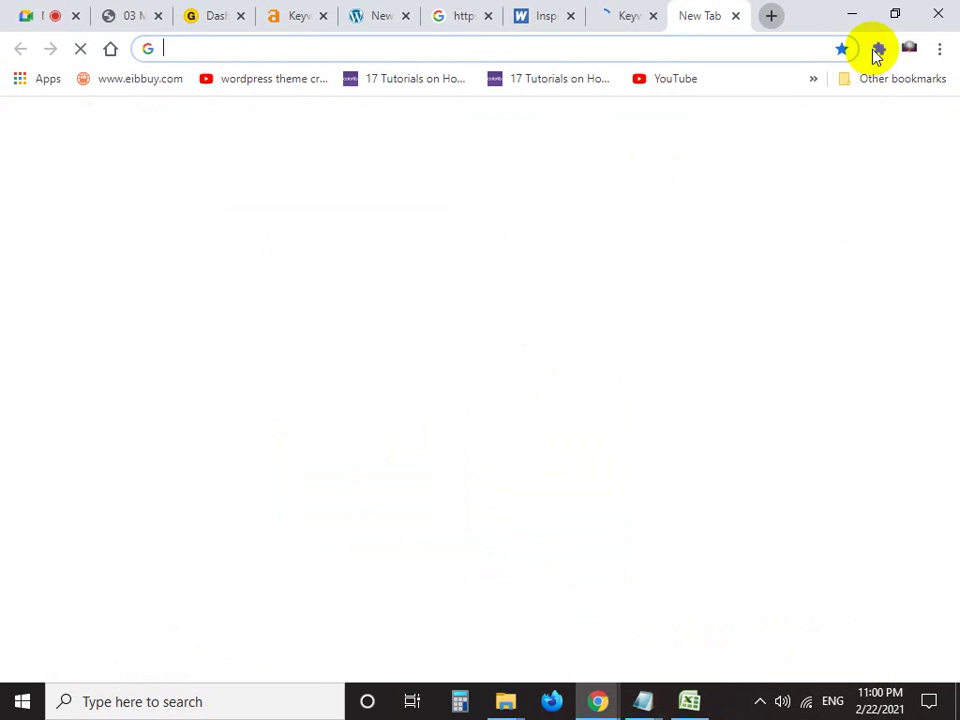
click(878, 50)
click(707, 257)
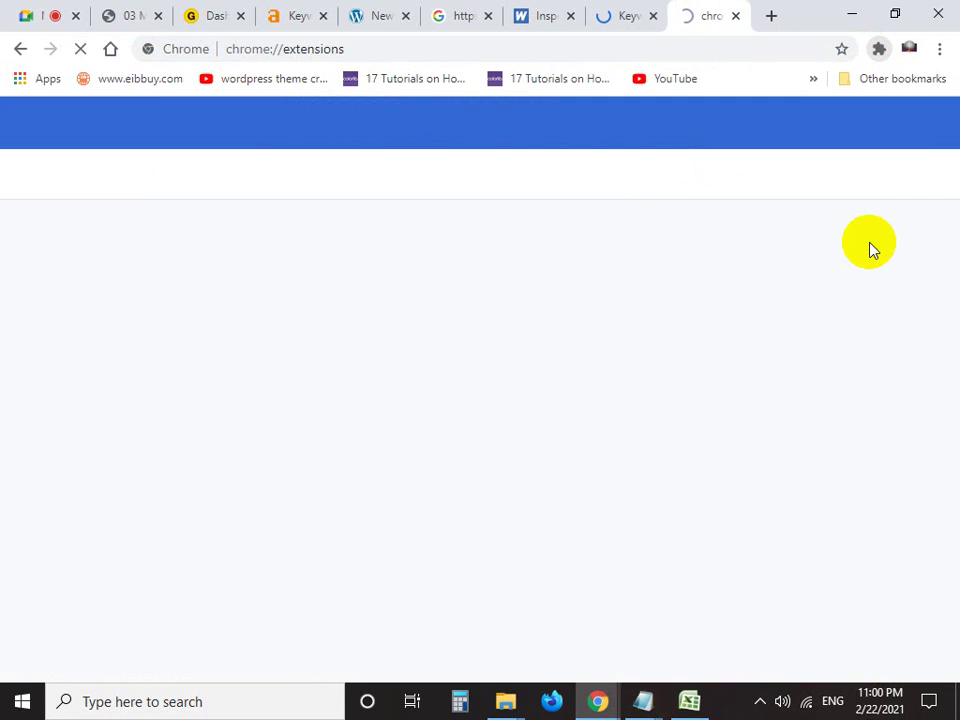
scroll(107, 369, down, 5)
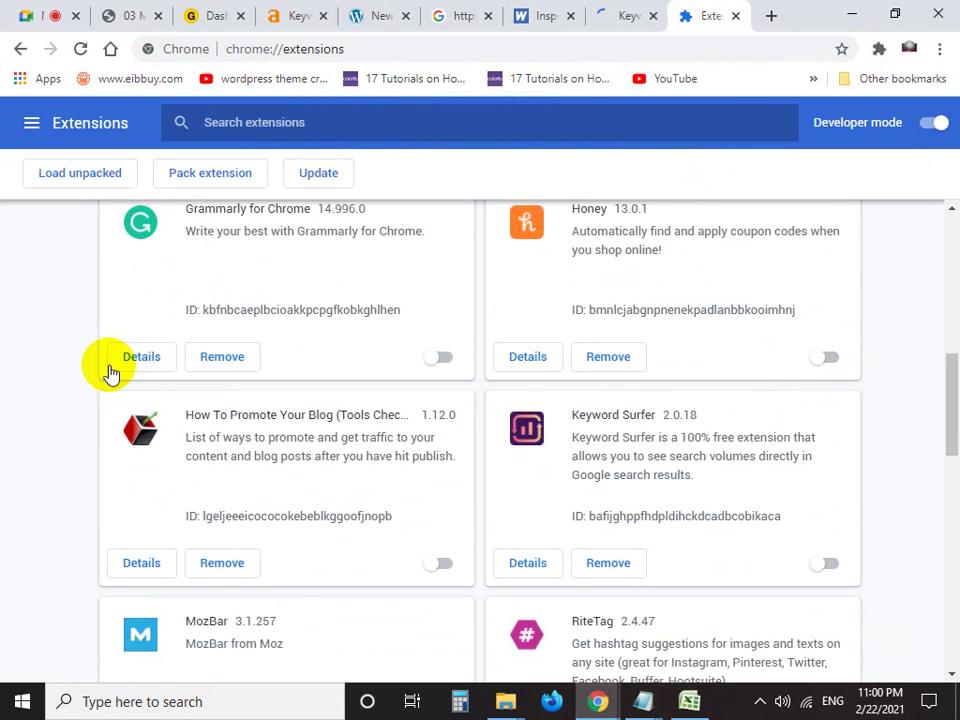
scroll(108, 374, down, 8)
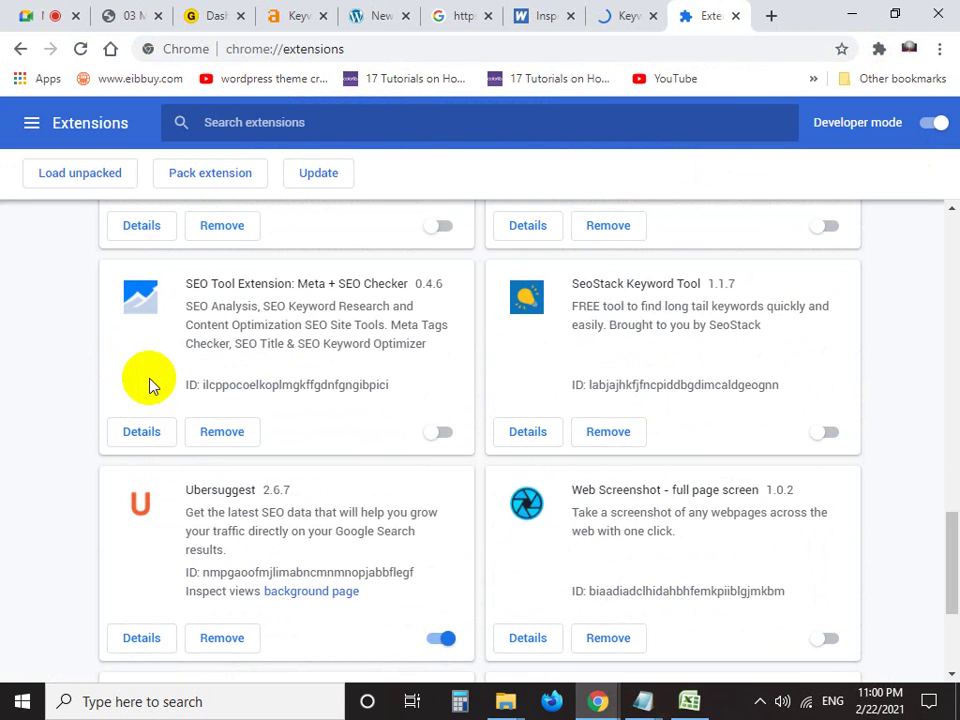
Capture the SeoStack Keyword Tool card, point a red arrow at it, discard the capture, and close the extensions page
key(Print)
mouse_move(489, 251)
mouse_down()
mouse_move(458, 338)
mouse_move(831, 429)
mouse_move(876, 467)
mouse_up()
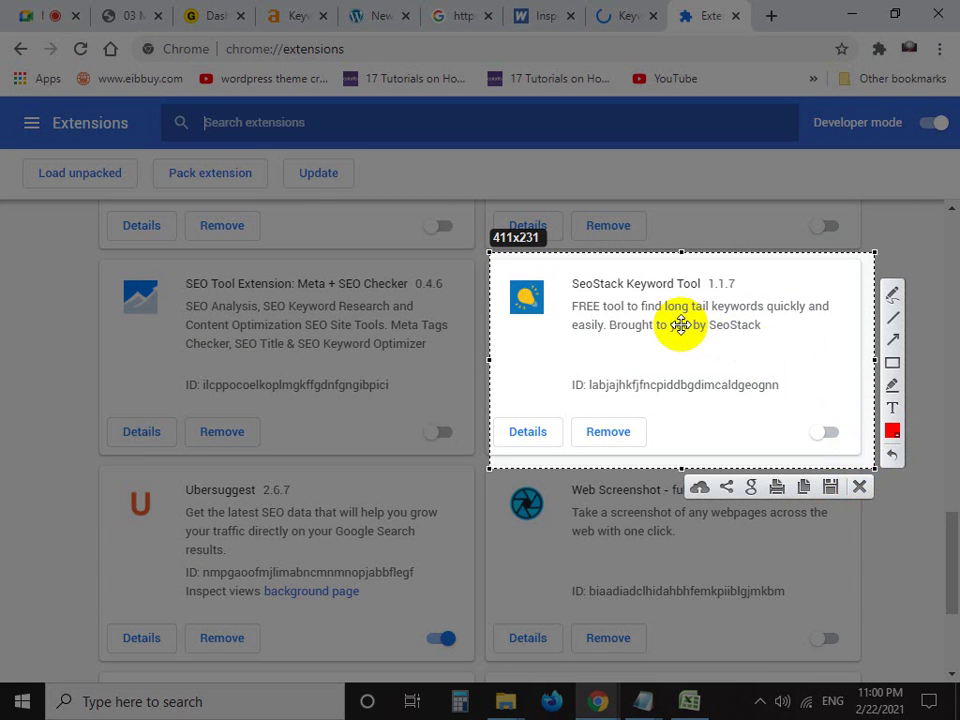
click(892, 339)
drag(515, 497, 594, 362)
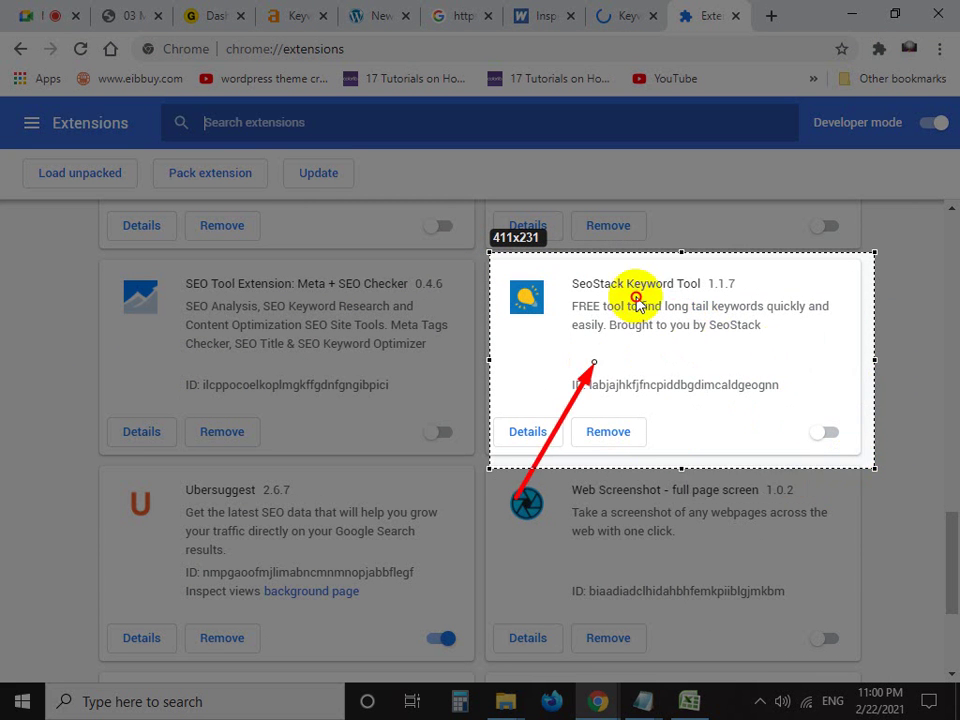
click(857, 484)
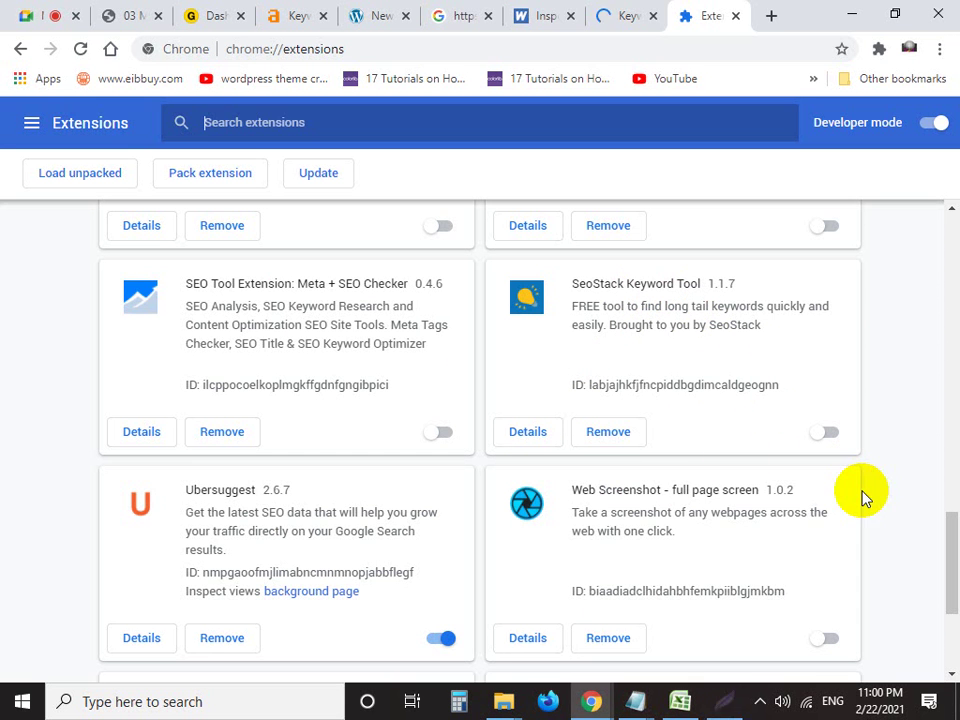
click(736, 18)
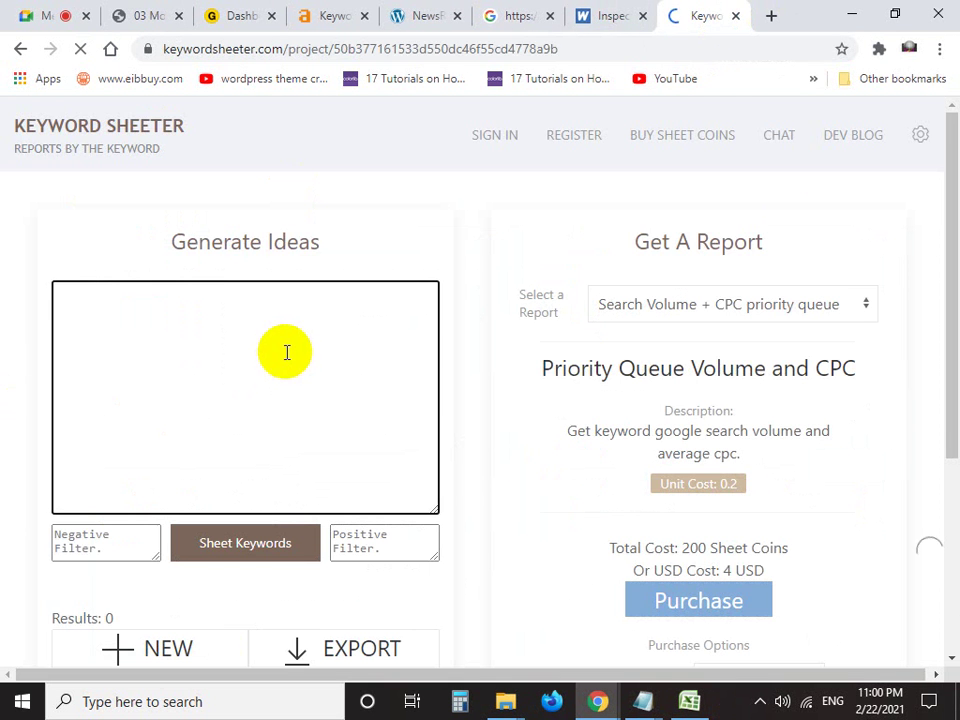
Close the Keyword Sheeter project page and switch to the Google Meet call
drag(950, 223, 947, 189)
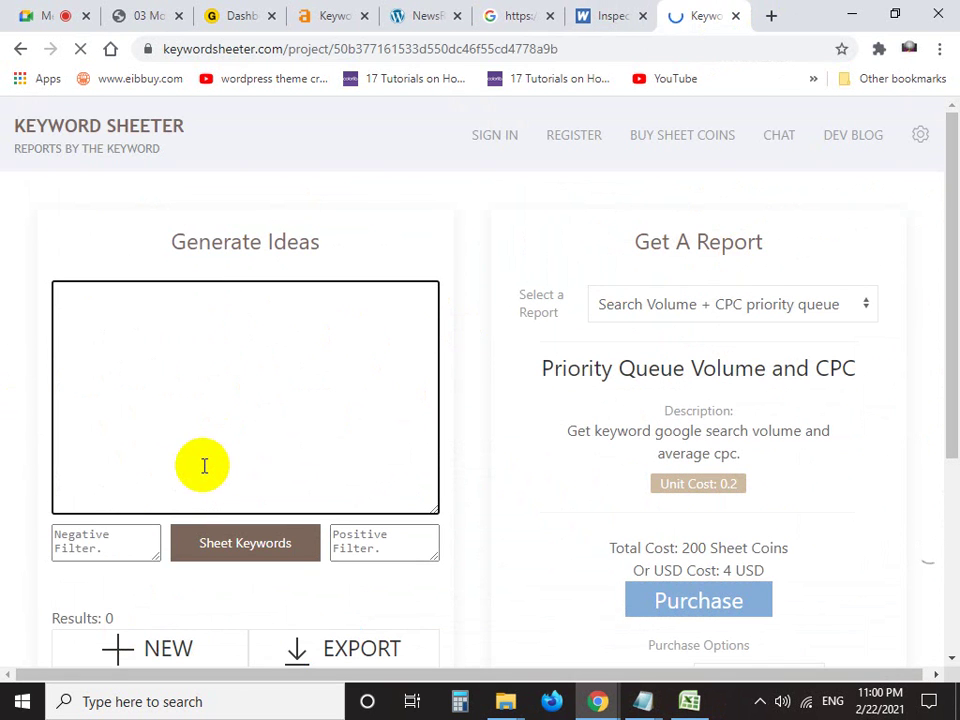
click(736, 16)
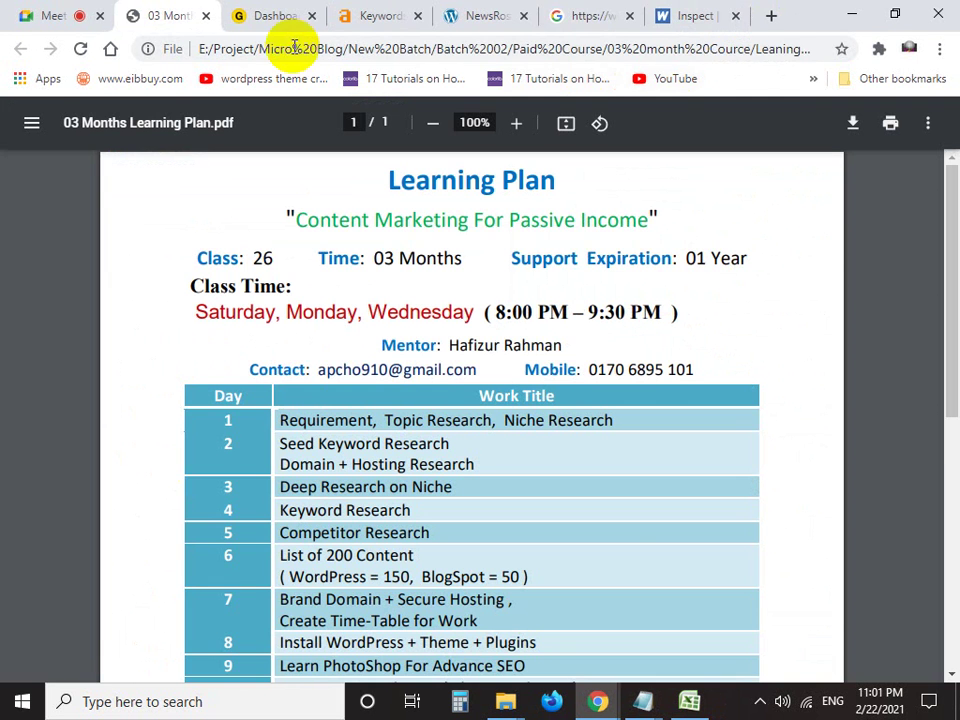
click(56, 15)
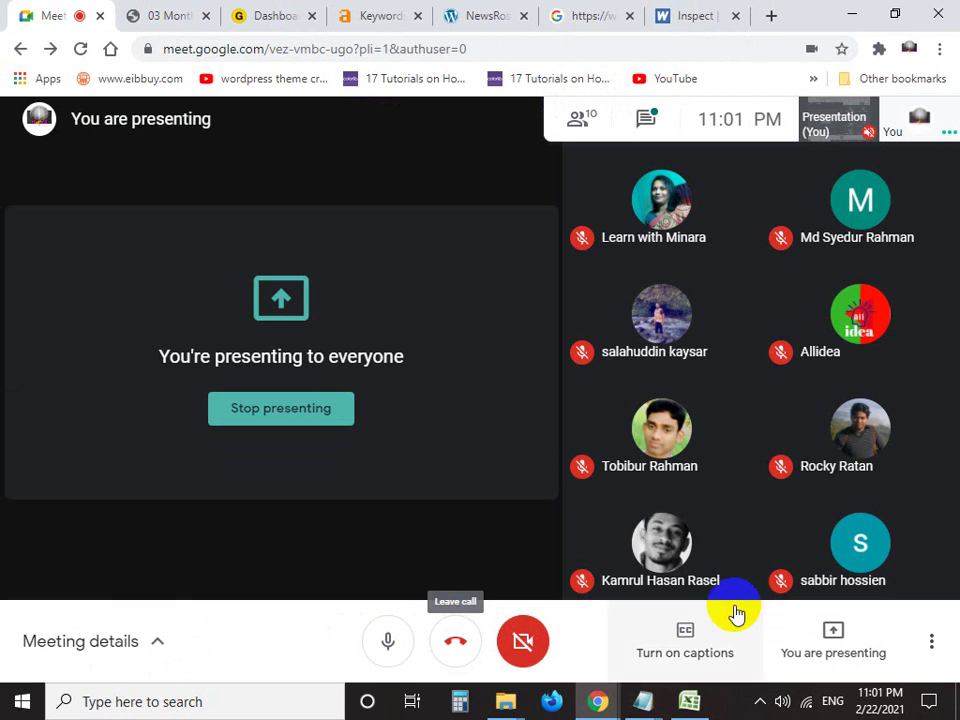
click(332, 420)
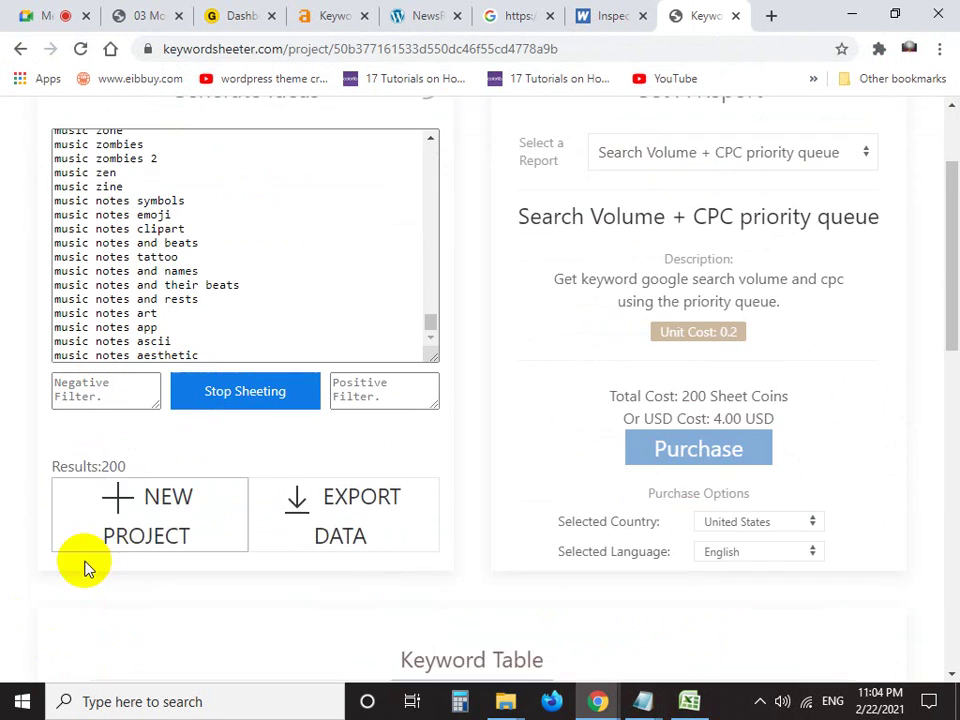
Look over the music keyword ideas being generated in the Keyword Sheeter project and stop the sheeting
scroll(85, 568, down, 1)
scroll(100, 555, up, 2)
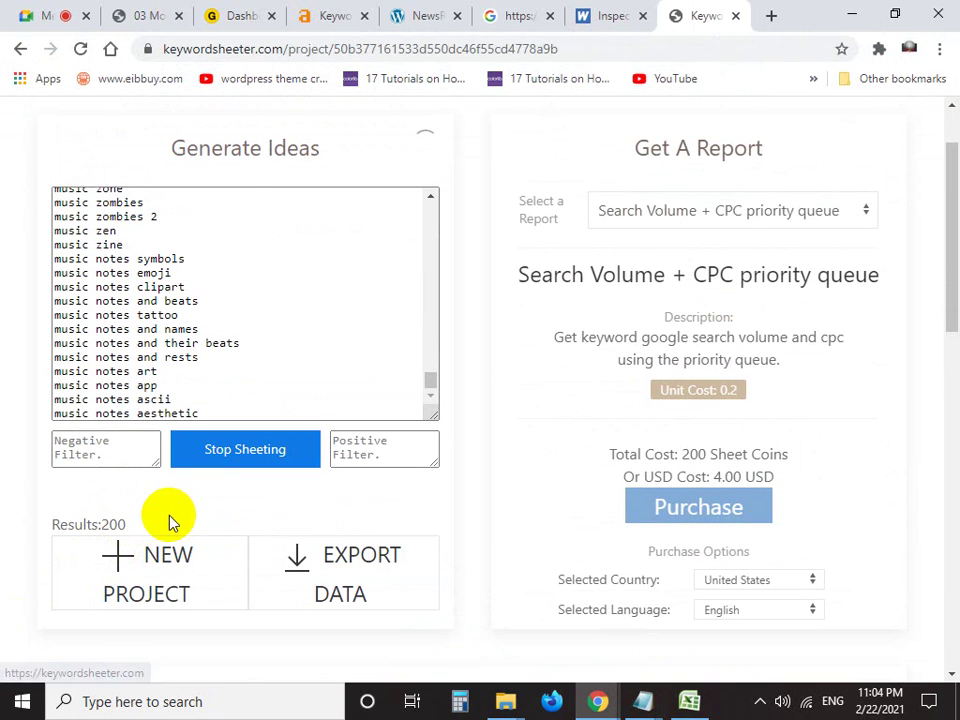
scroll(240, 334, up, 1)
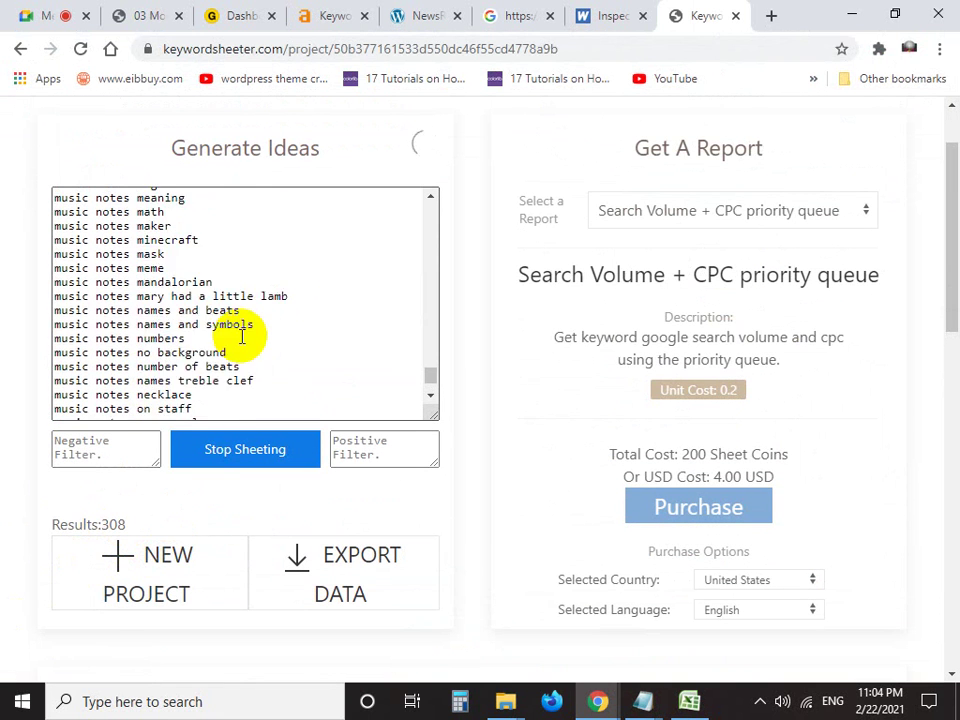
scroll(244, 332, down, 1)
click(236, 456)
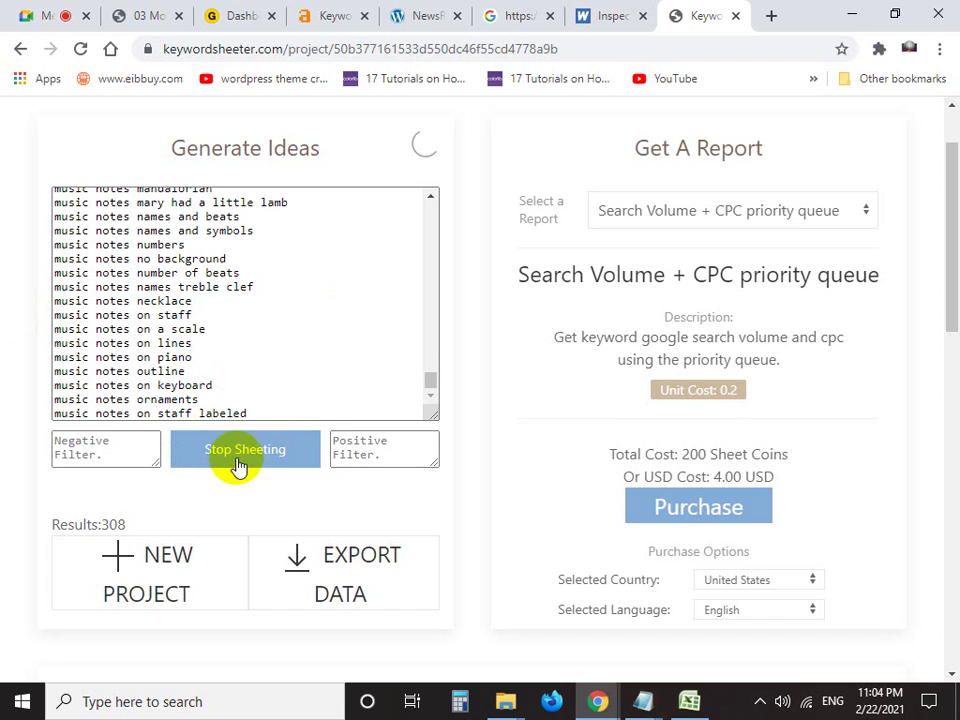
Copy the entire list of generated music keywords from the Generate Ideas box
click(211, 294)
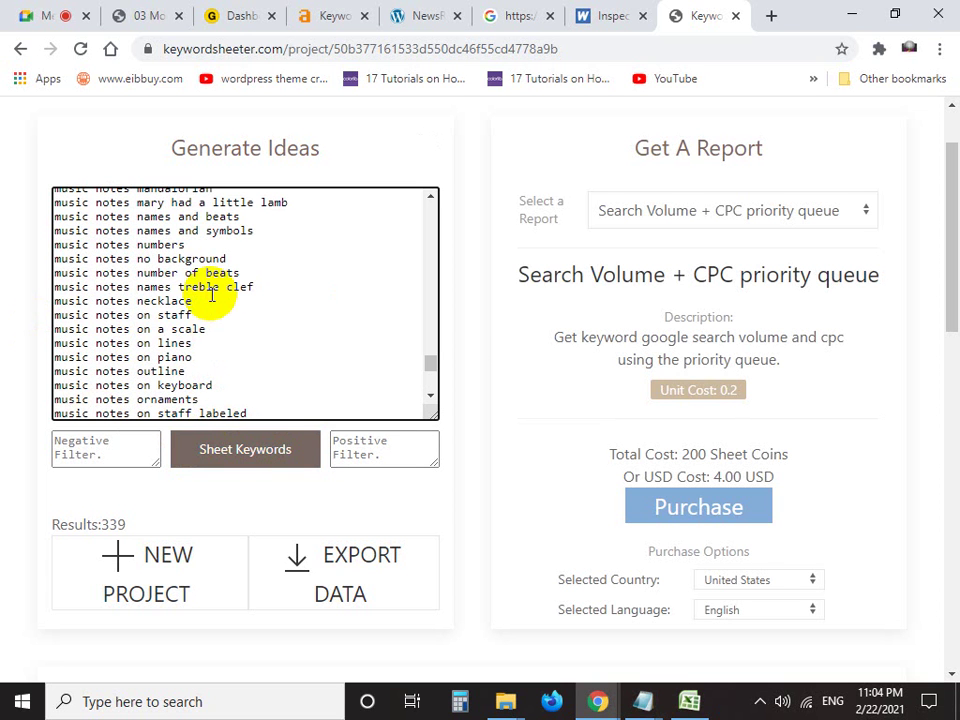
triple_click(160, 289)
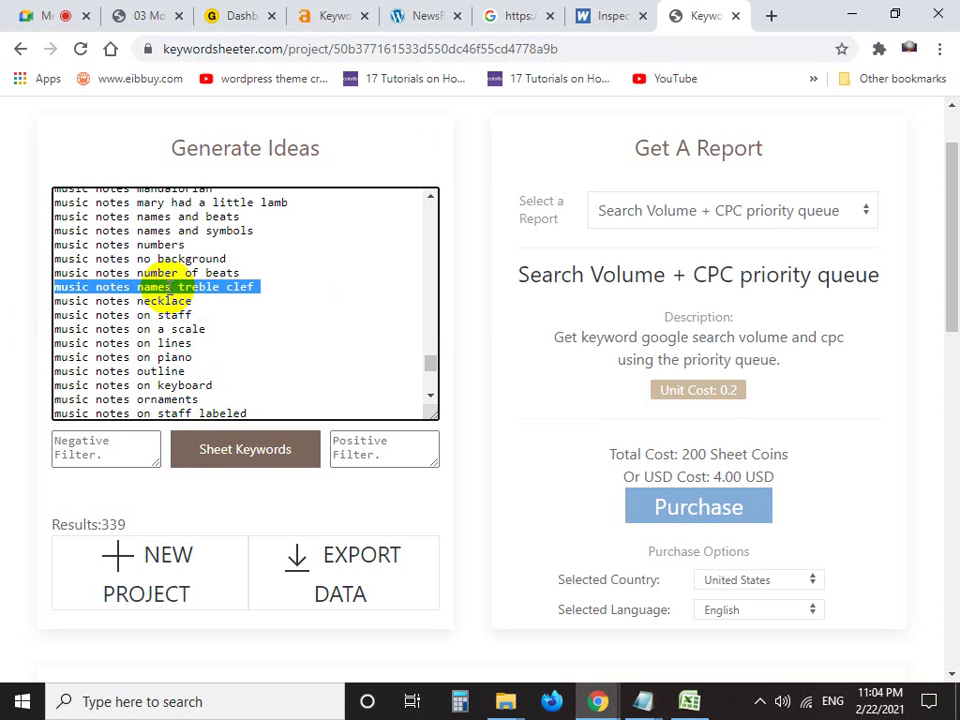
key(ctrl+a)
right_click(148, 254)
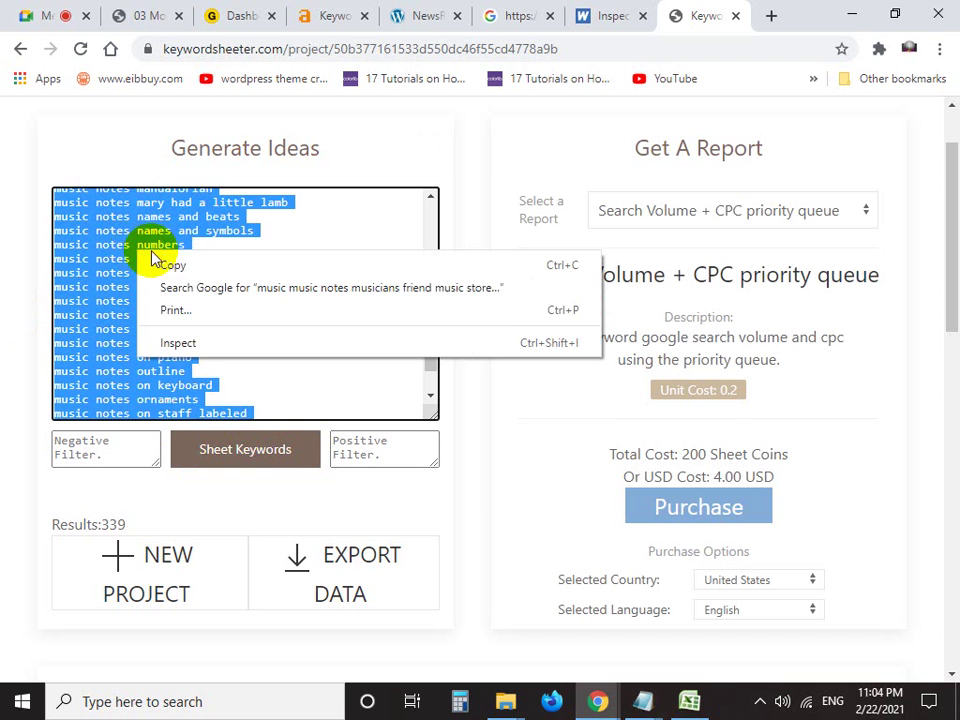
click(100, 259)
triple_click(100, 259)
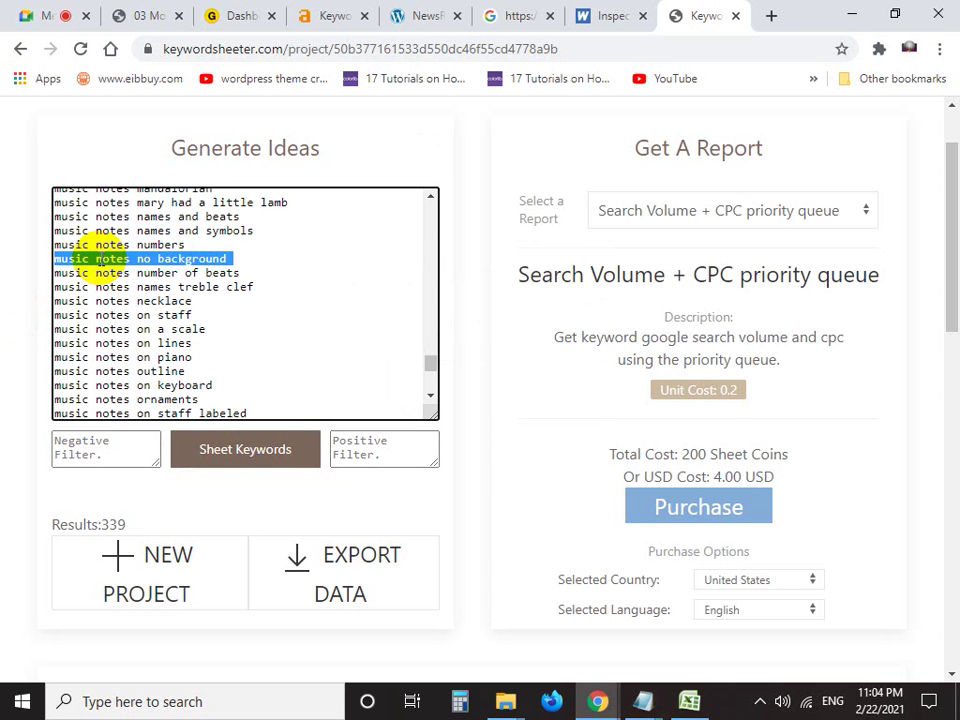
key(ctrl+a)
right_click(100, 259)
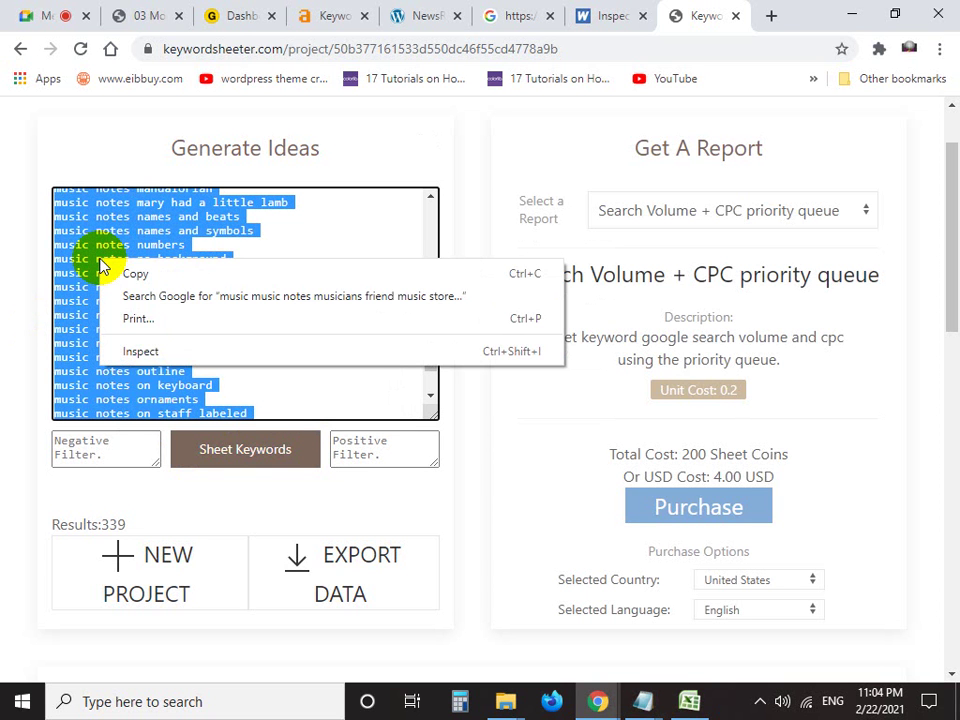
click(172, 272)
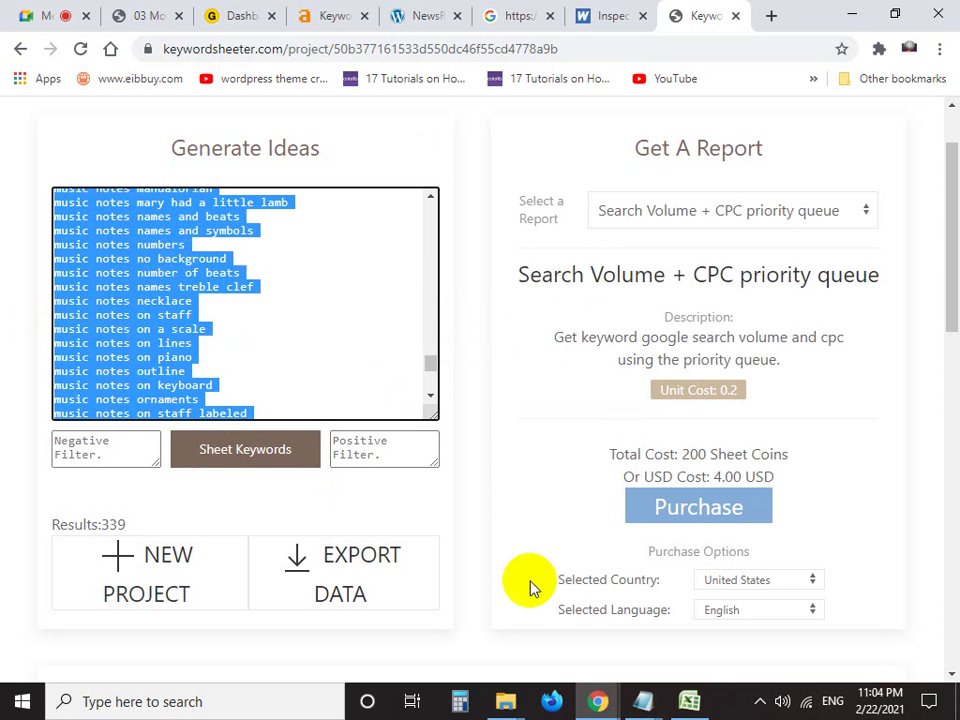
Clear the open windows off the desktop and open the sub Title folder in File Explorer
click(851, 14)
click(851, 12)
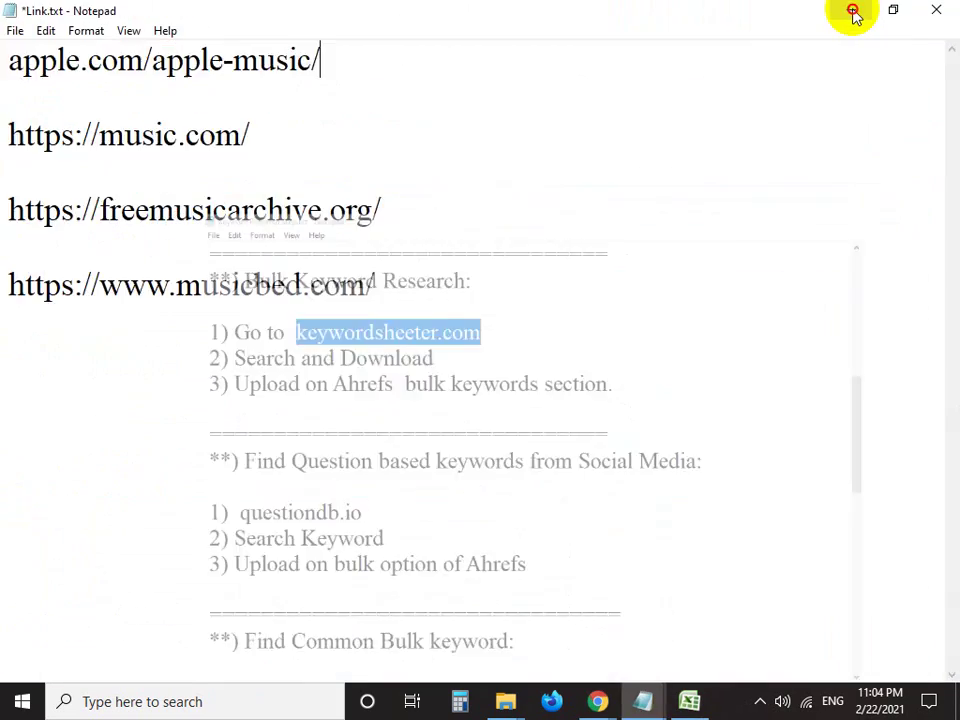
click(851, 12)
click(851, 12)
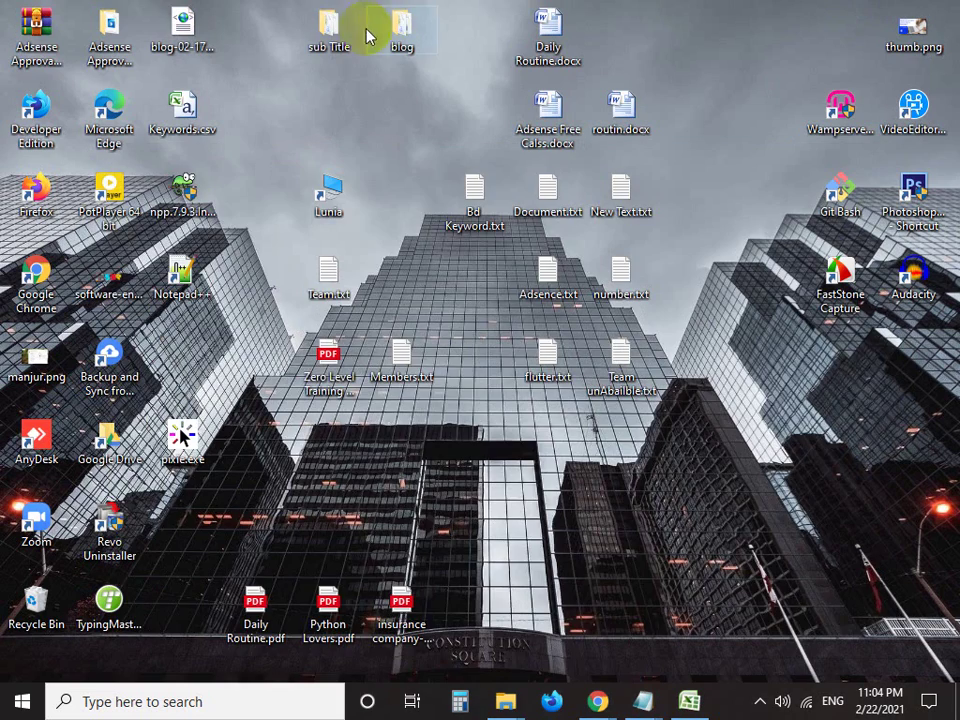
double_click(334, 30)
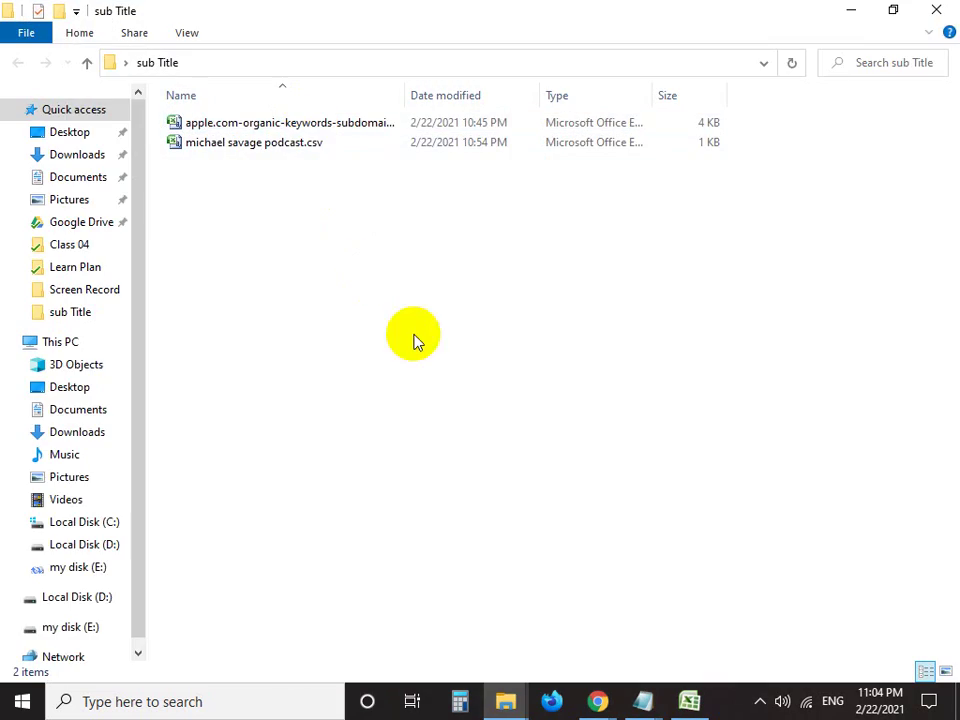
Create a text document with the default name in the sub Title folder and open it in a maximized Notepad window
right_click(372, 281)
mouse_move(497, 590)
click(632, 546)
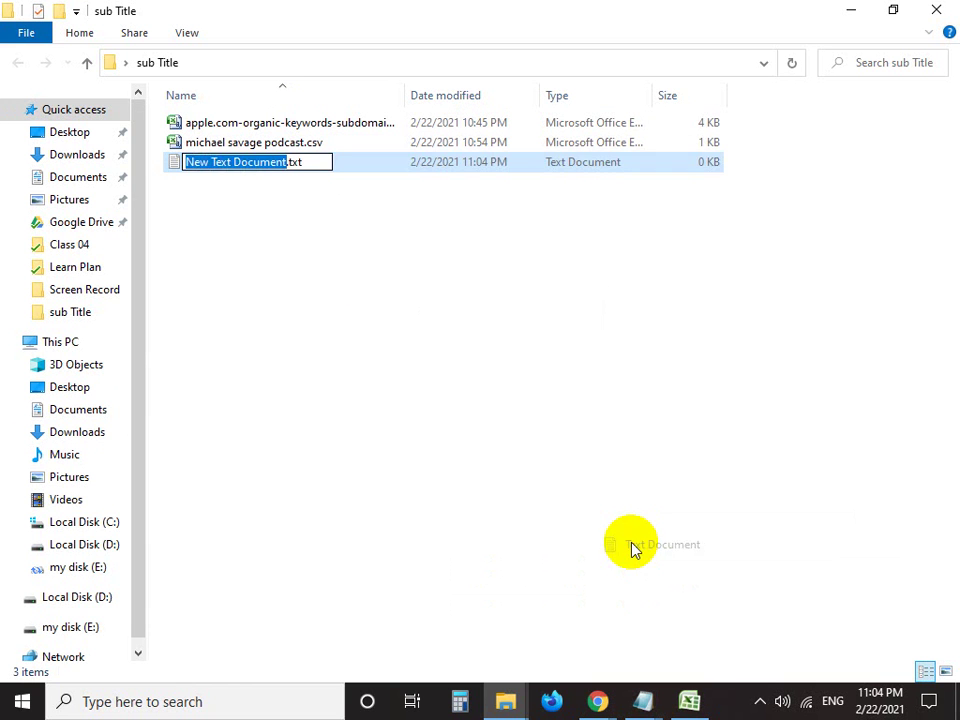
click(319, 216)
click(278, 164)
double_click(278, 164)
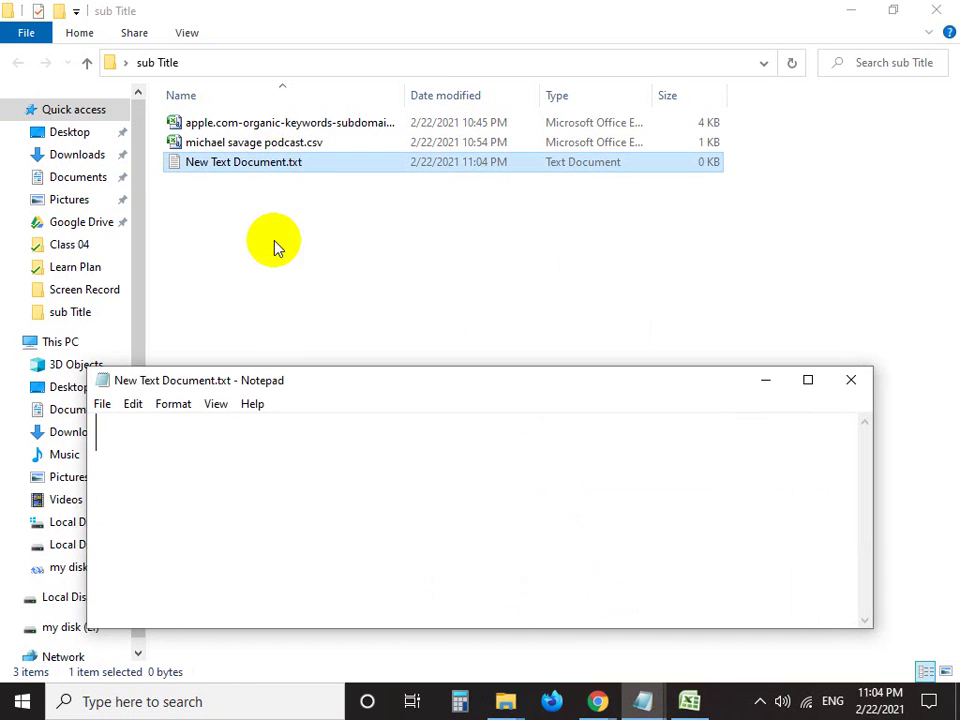
click(816, 380)
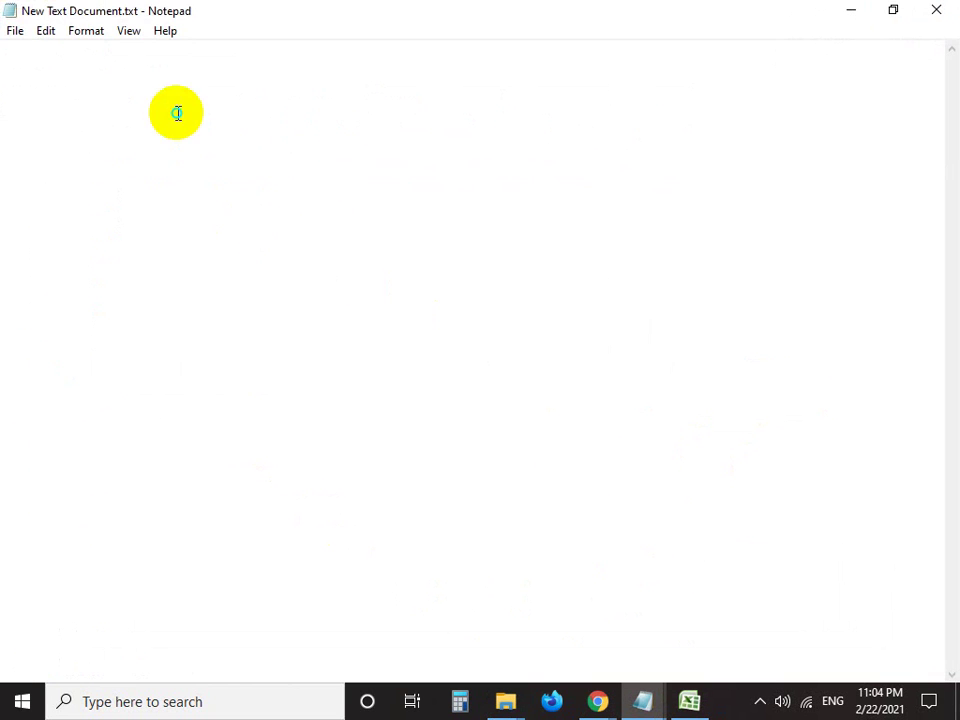
Paste the copied music keywords into New Text Document.txt and save the file
right_click(176, 111)
click(236, 195)
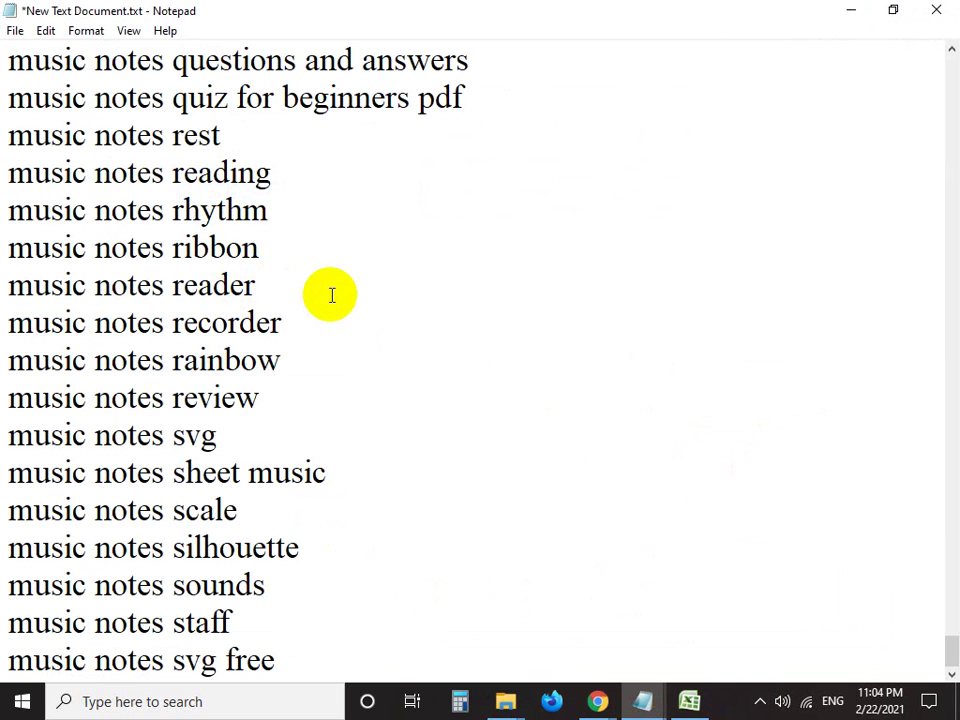
key(ctrl+s)
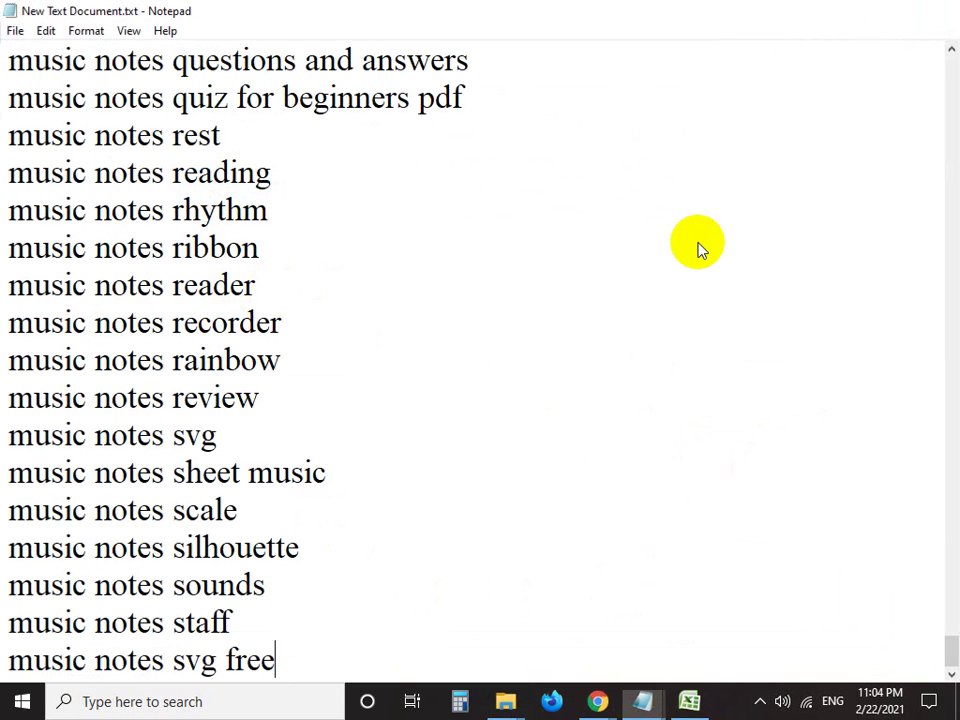
Switch to the Keyword Research Step notes in Notepad and review the Bulk Keyword Research section
key(alt+Tab)
mouse_move(597, 700)
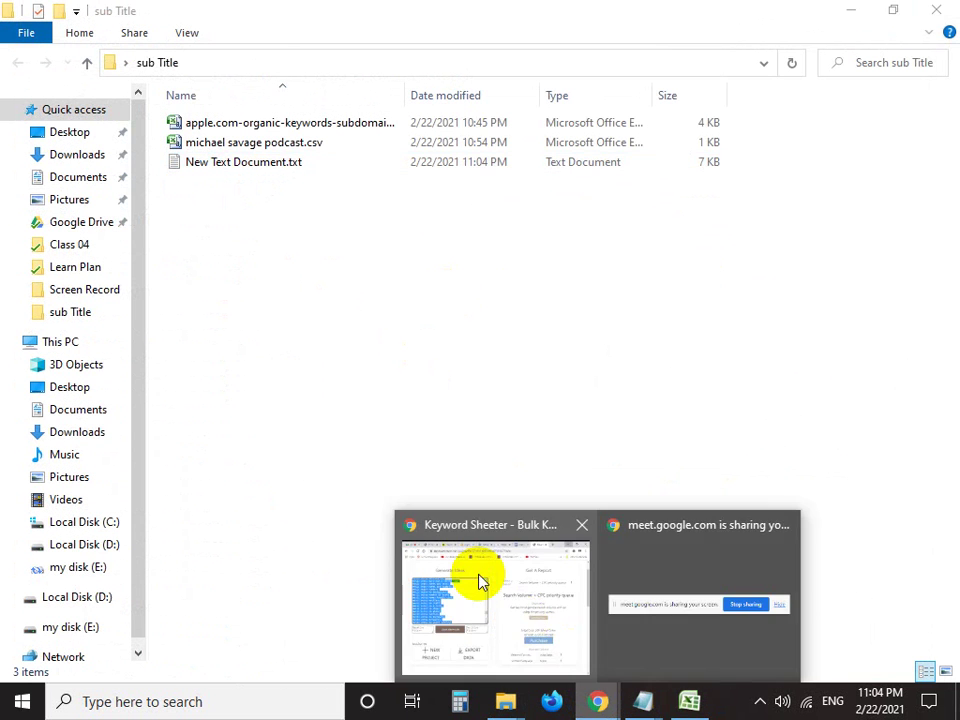
click(482, 574)
click(552, 622)
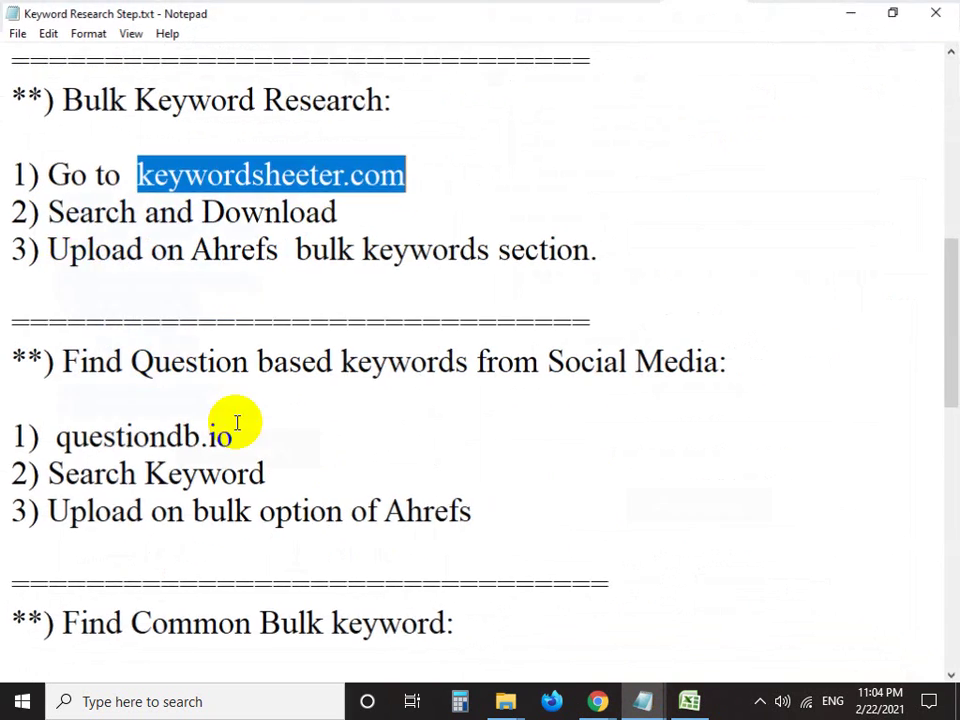
click(60, 210)
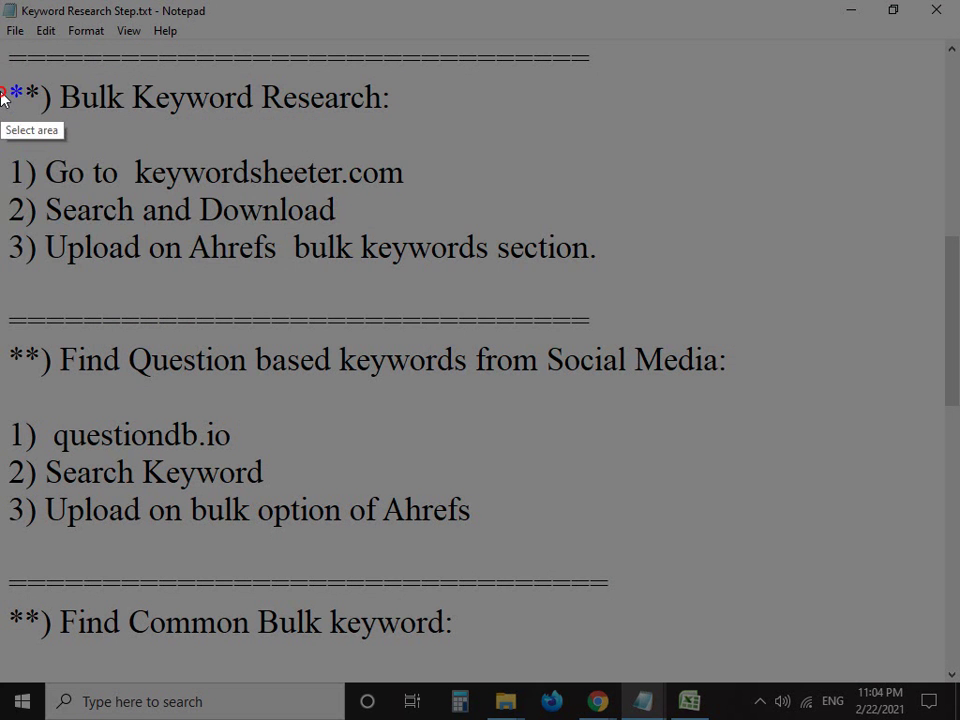
drag(2, 90, 676, 280)
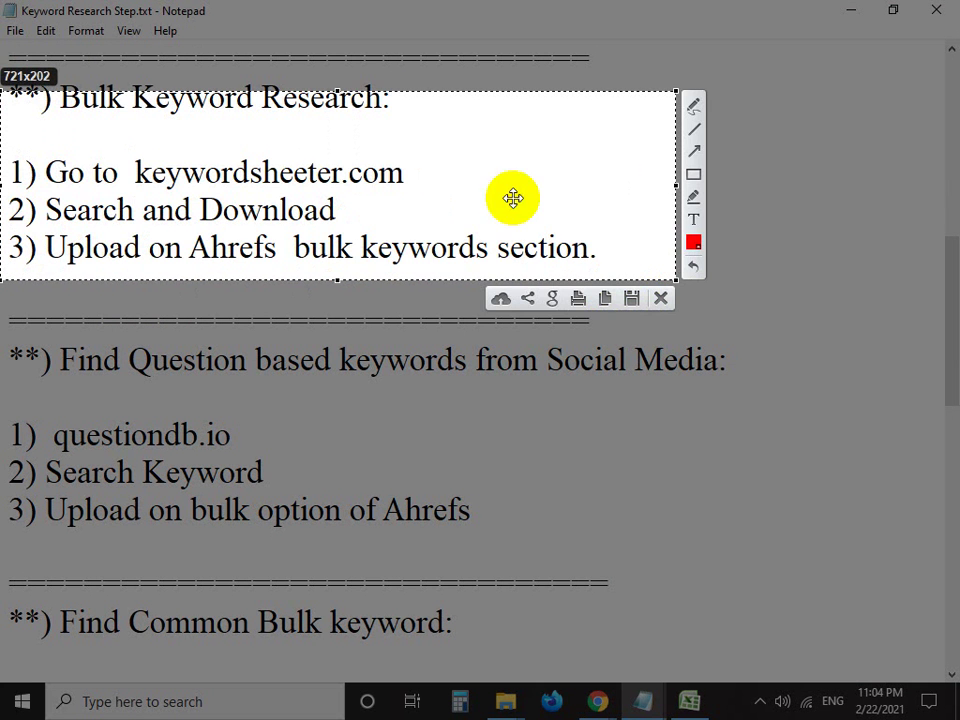
click(336, 80)
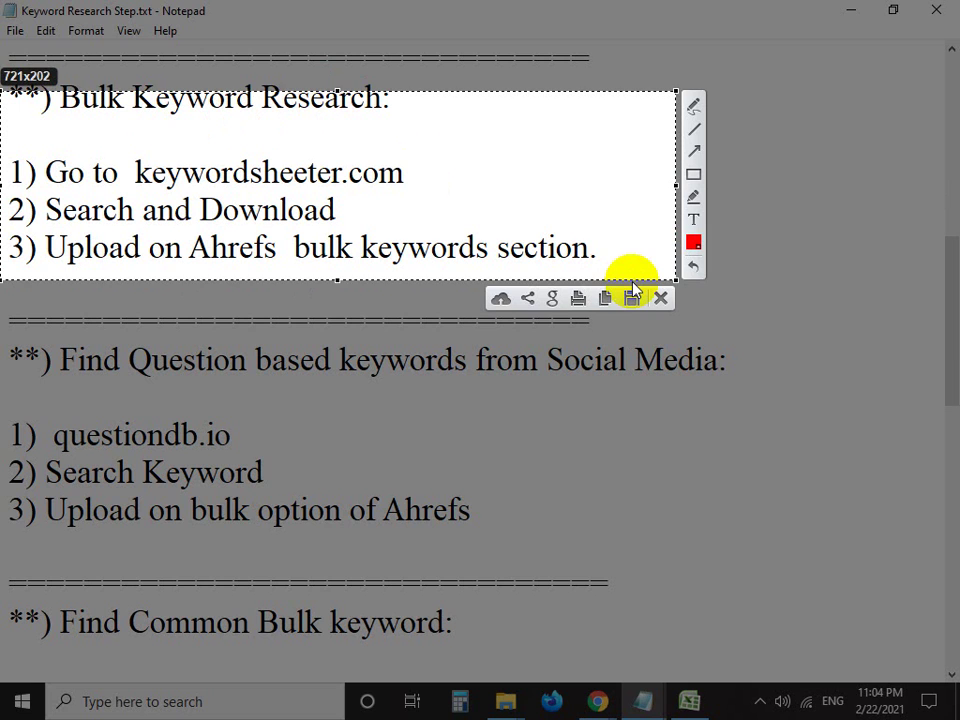
click(666, 298)
Mark the three Bulk Keyword Research steps with red arrows on a screen capture of that section, and discard the capture
key(Print)
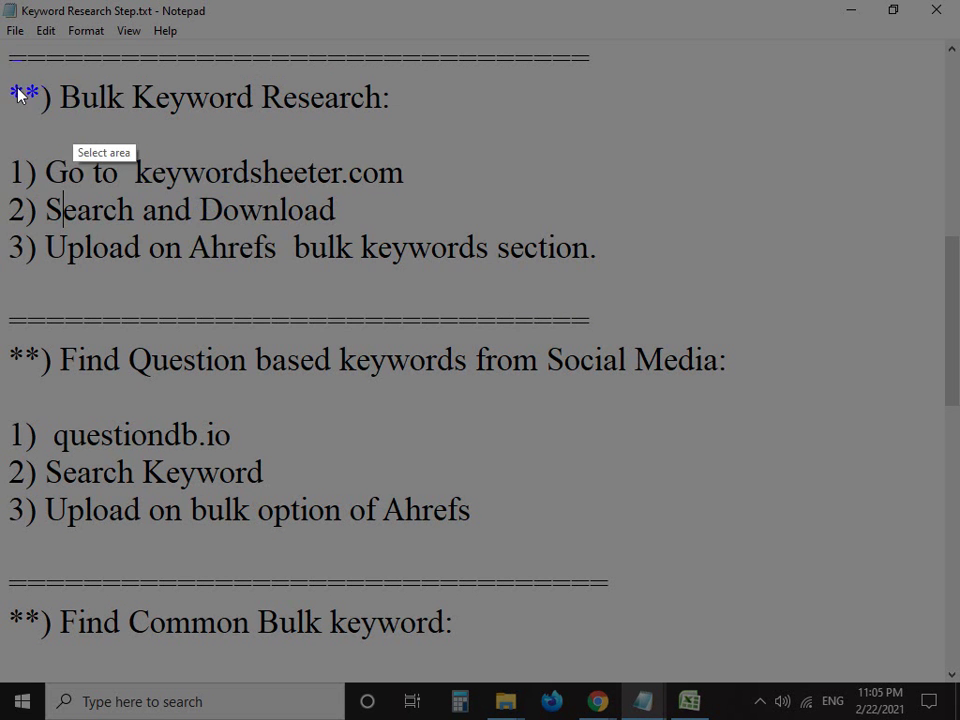
drag(2, 73, 778, 316)
drag(857, 304, 861, 301)
click(878, 174)
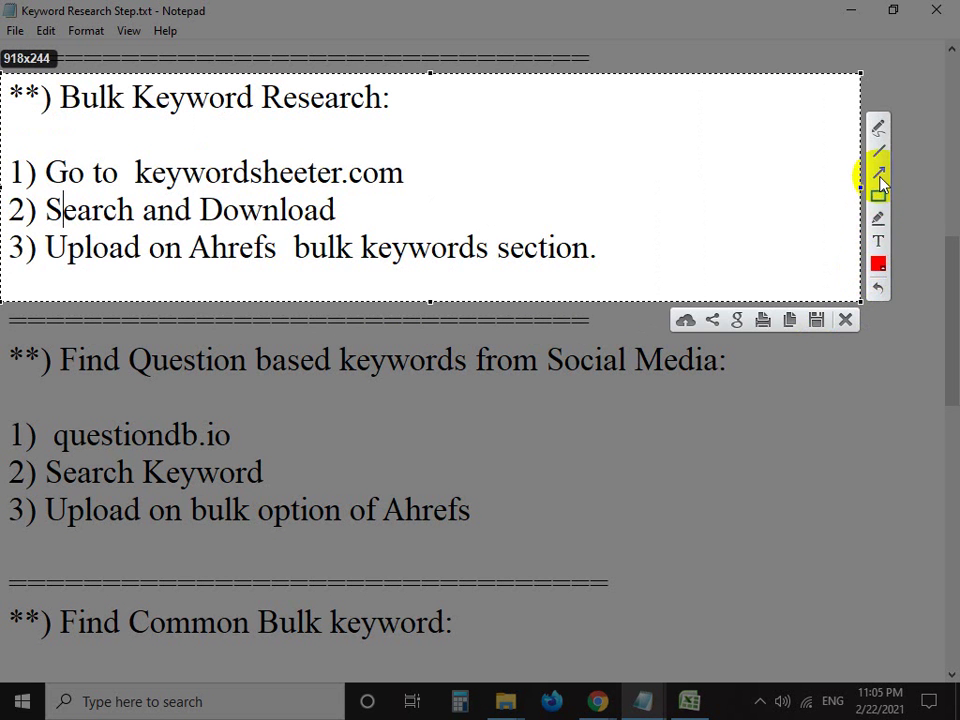
drag(750, 172, 384, 178)
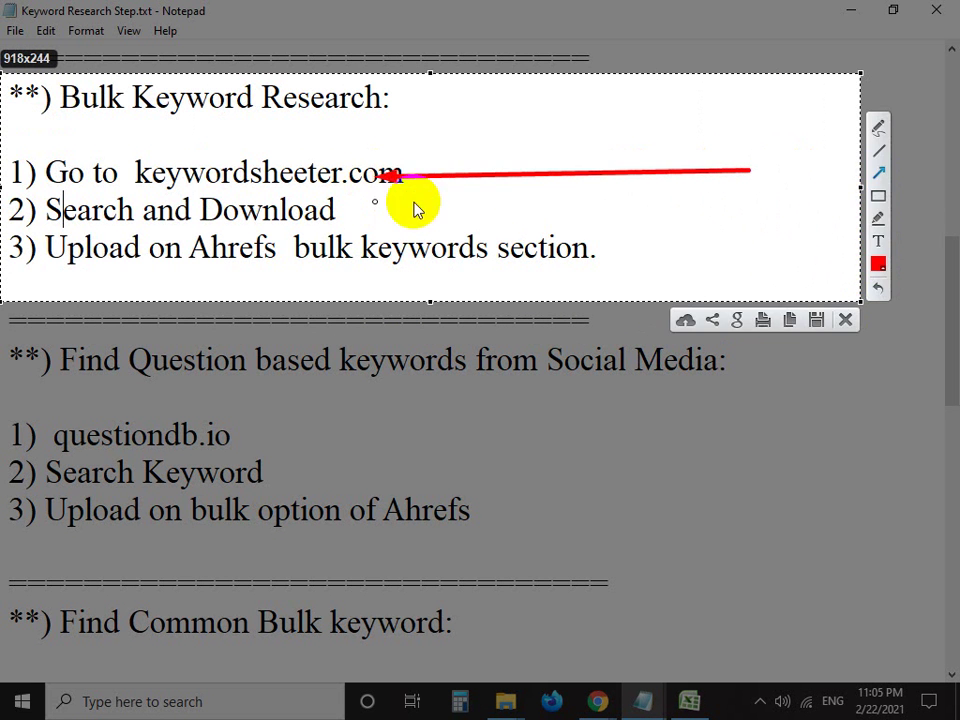
drag(629, 205, 369, 220)
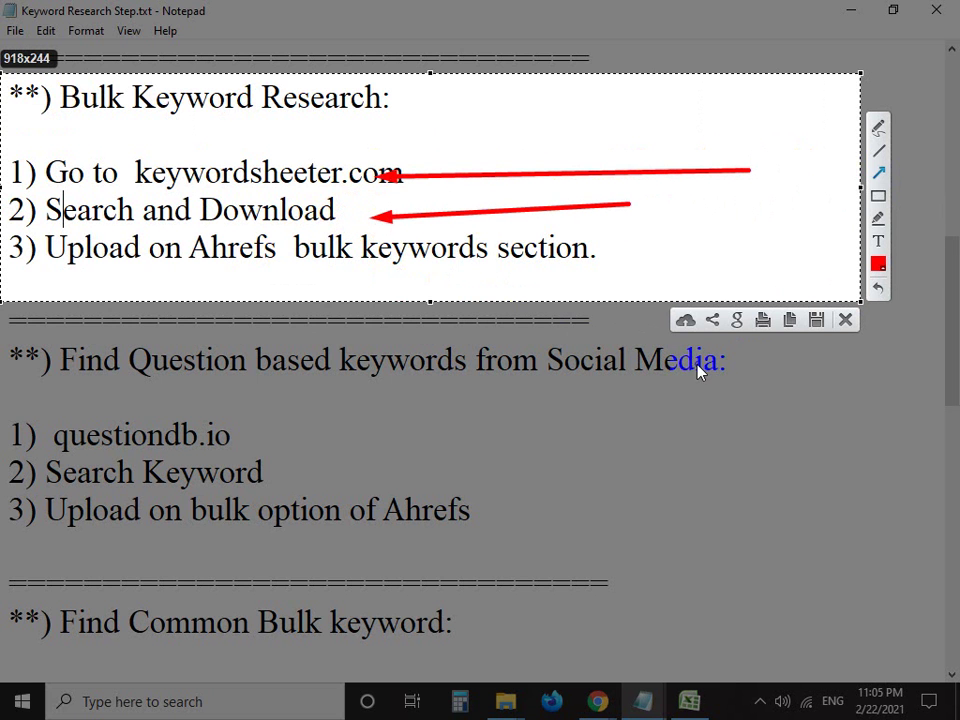
mouse_move(700, 375)
mouse_down()
mouse_move(585, 330)
mouse_move(322, 283)
mouse_up()
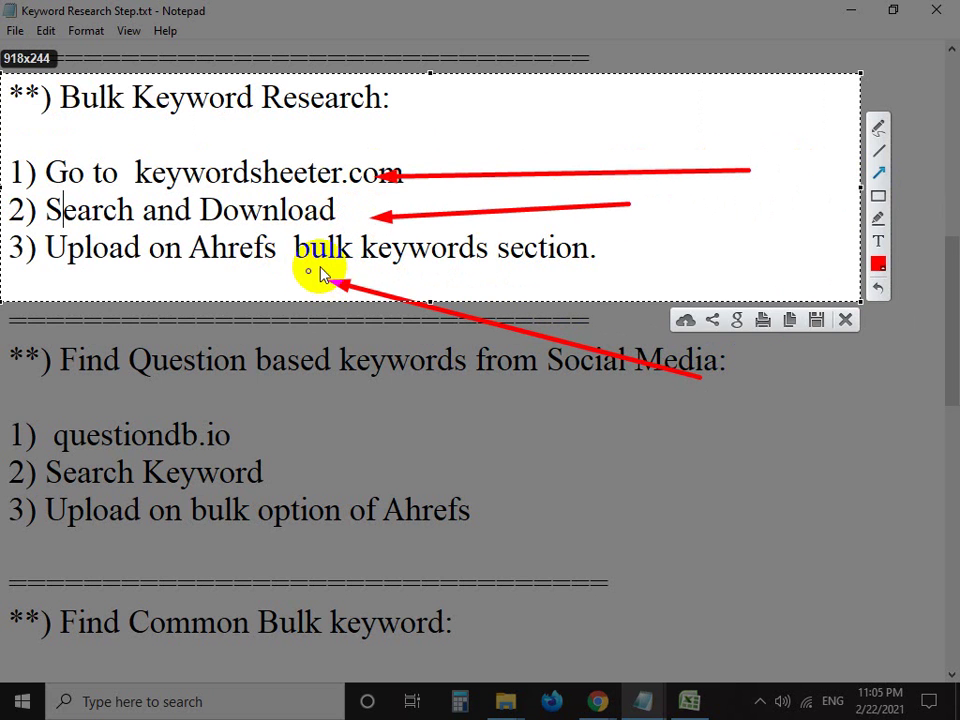
click(845, 320)
Switch to the Ahrefs page in Chrome and open a blank Keywords Explorer search
mouse_move(597, 699)
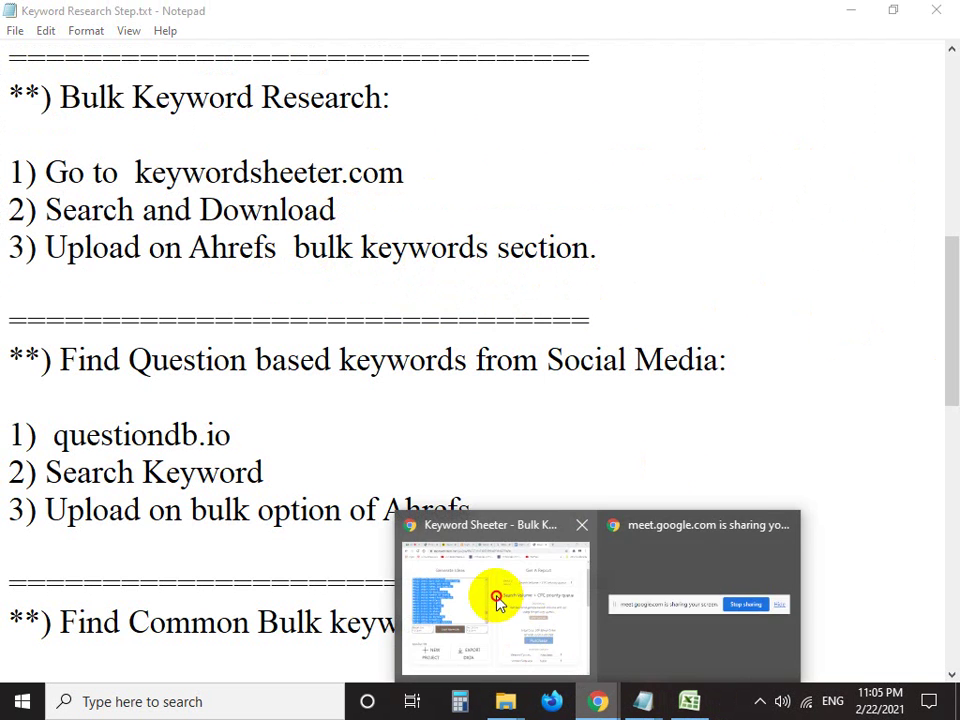
click(497, 600)
click(345, 14)
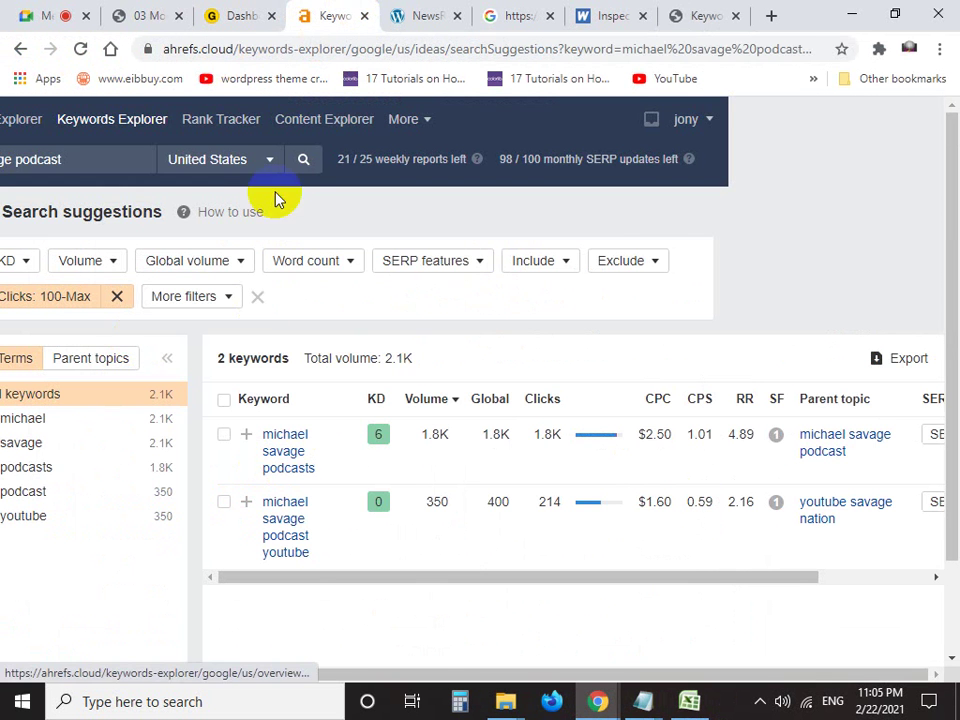
drag(461, 671, 242, 671)
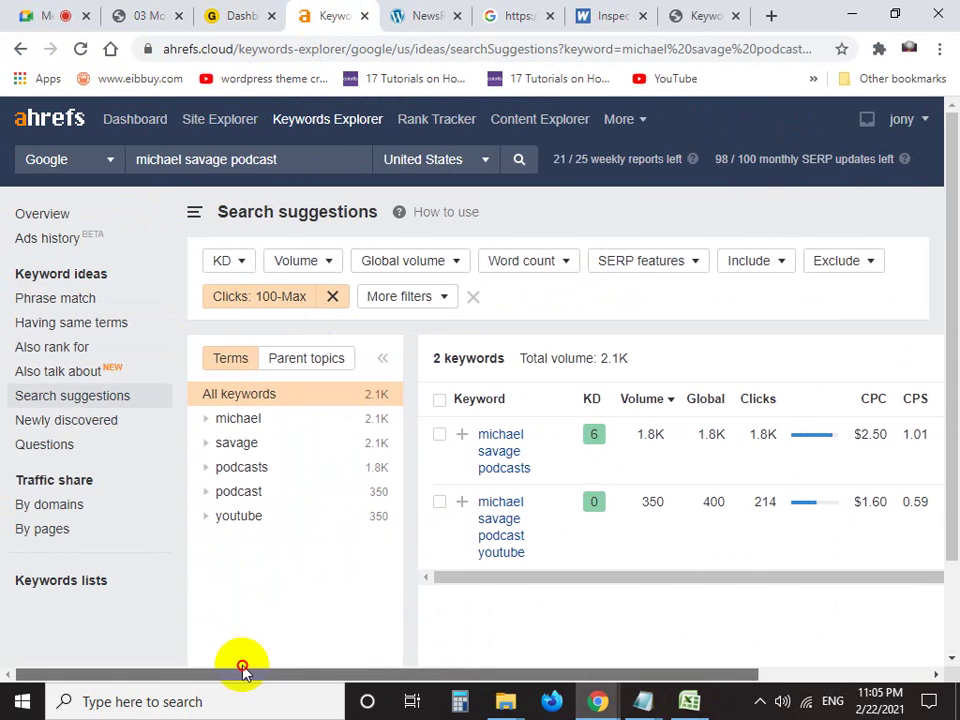
click(337, 131)
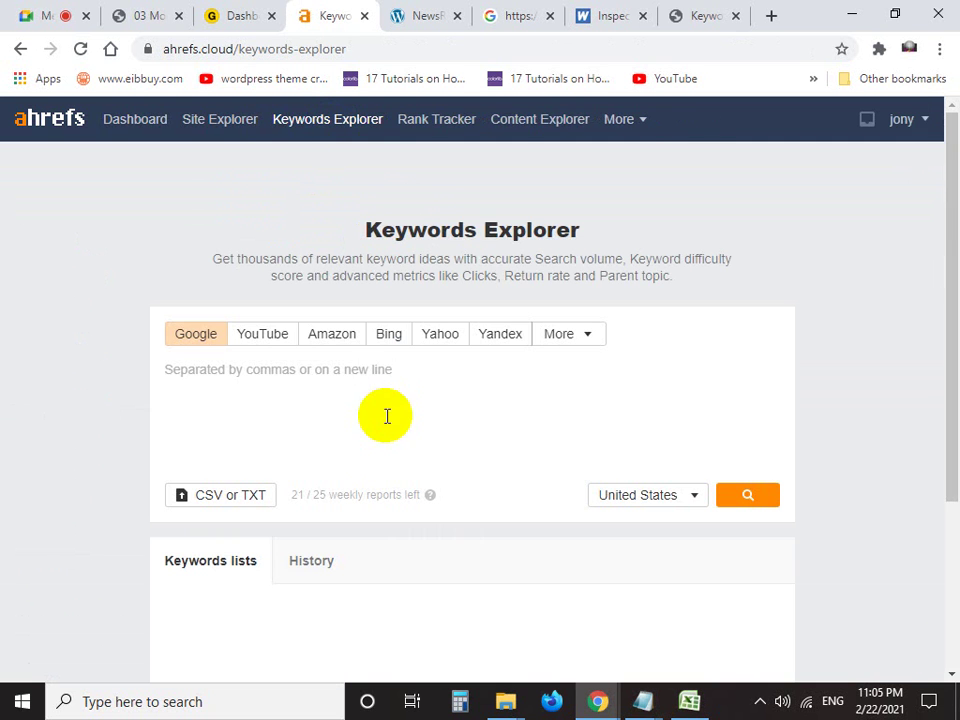
Try pasting the copied music keywords into the Keywords Explorer search box, and undo the paste
click(369, 372)
scroll(369, 372, down, 1)
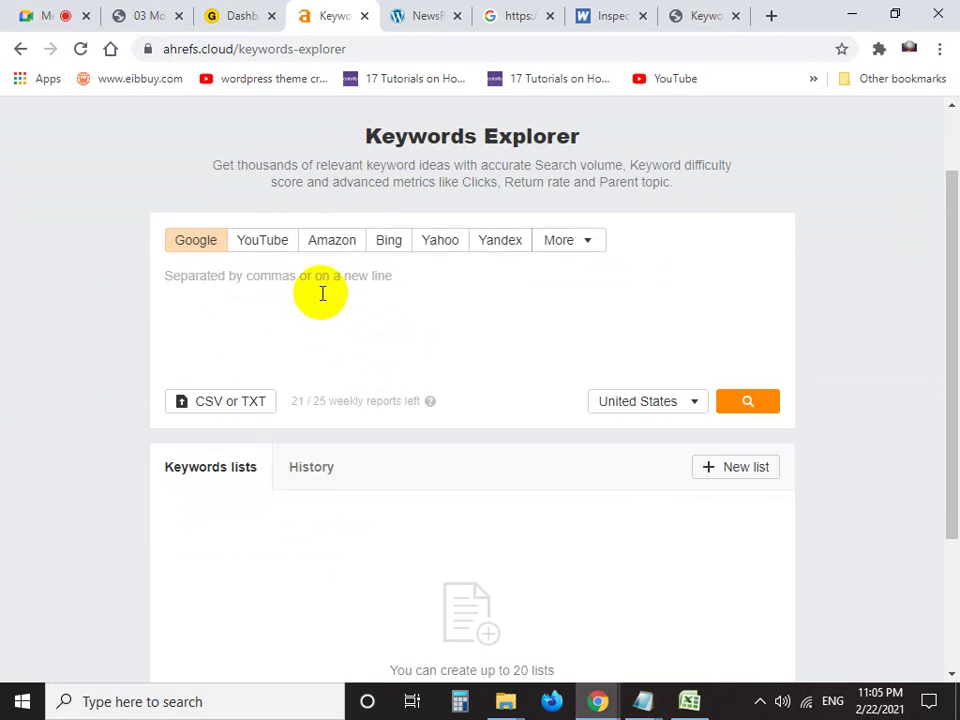
right_click(287, 282)
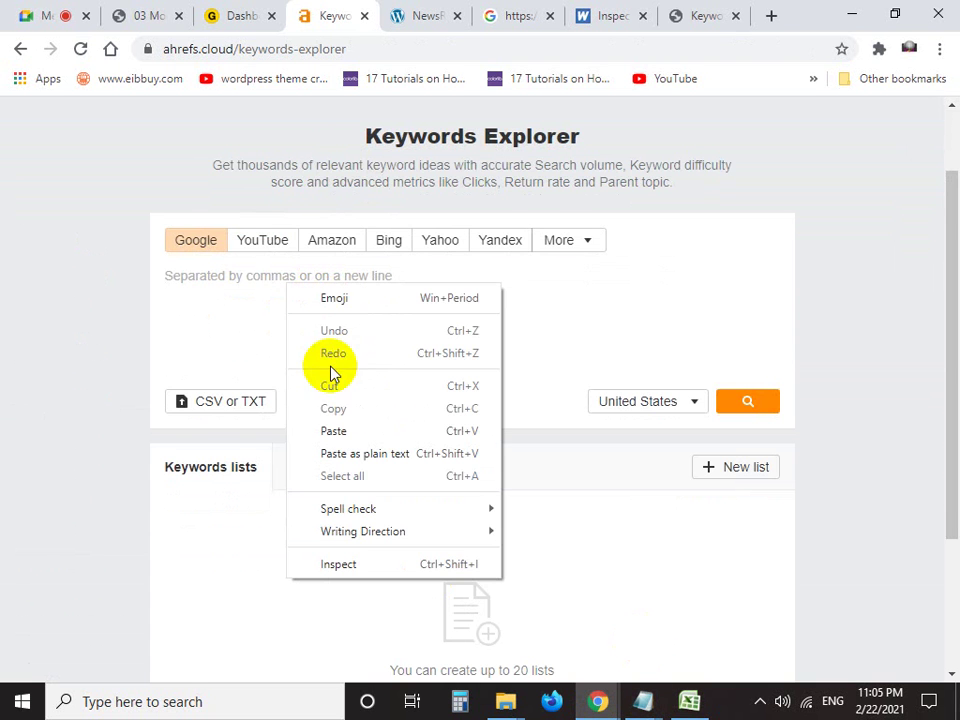
click(358, 431)
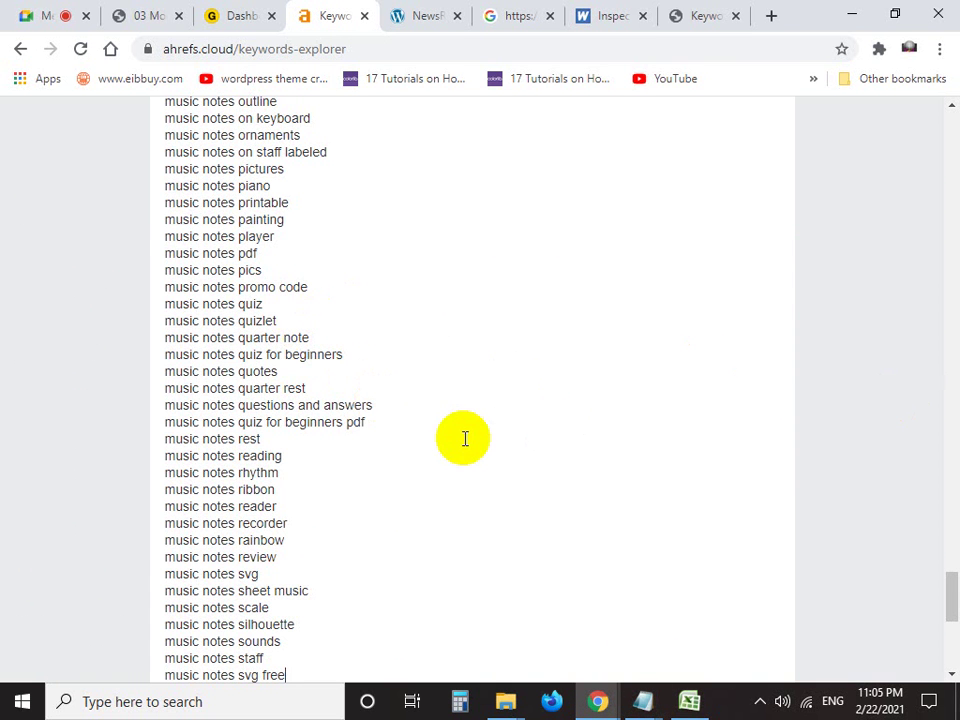
key(ctrl+z)
Upload New Text Document.txt from the sub Title folder on the Desktop as the Keywords Explorer keyword list
scroll(336, 465, up, 3)
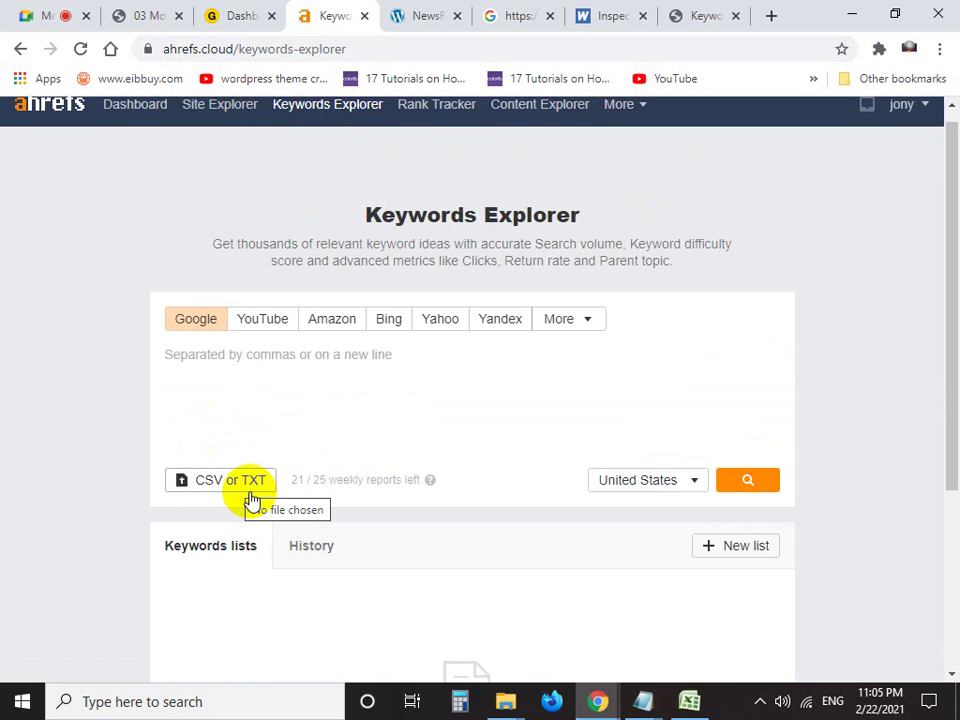
click(250, 500)
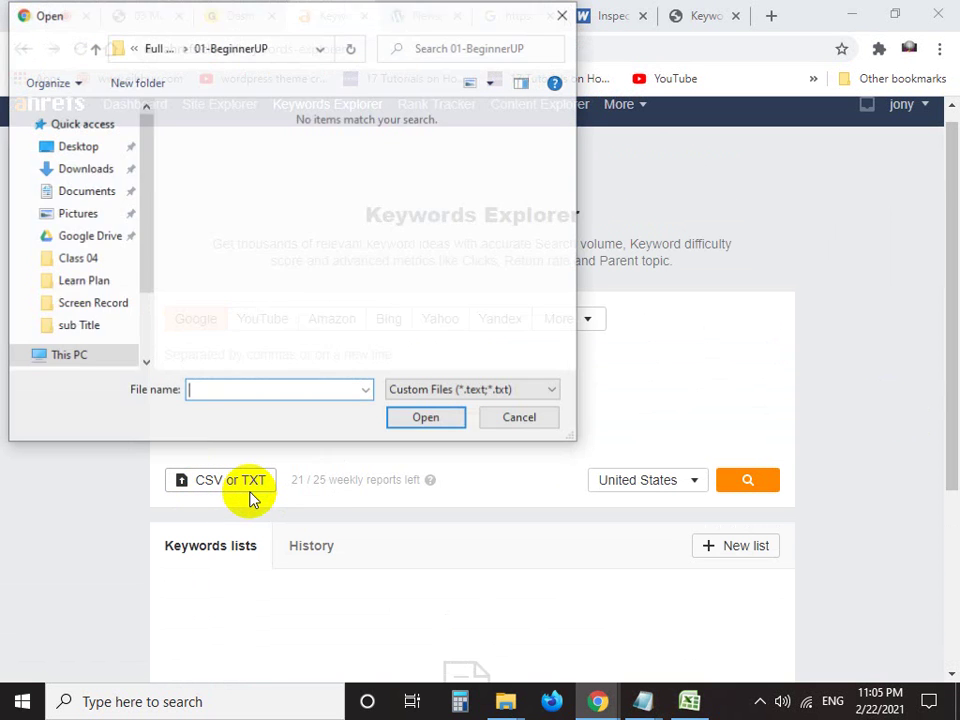
scroll(79, 214, down, 3)
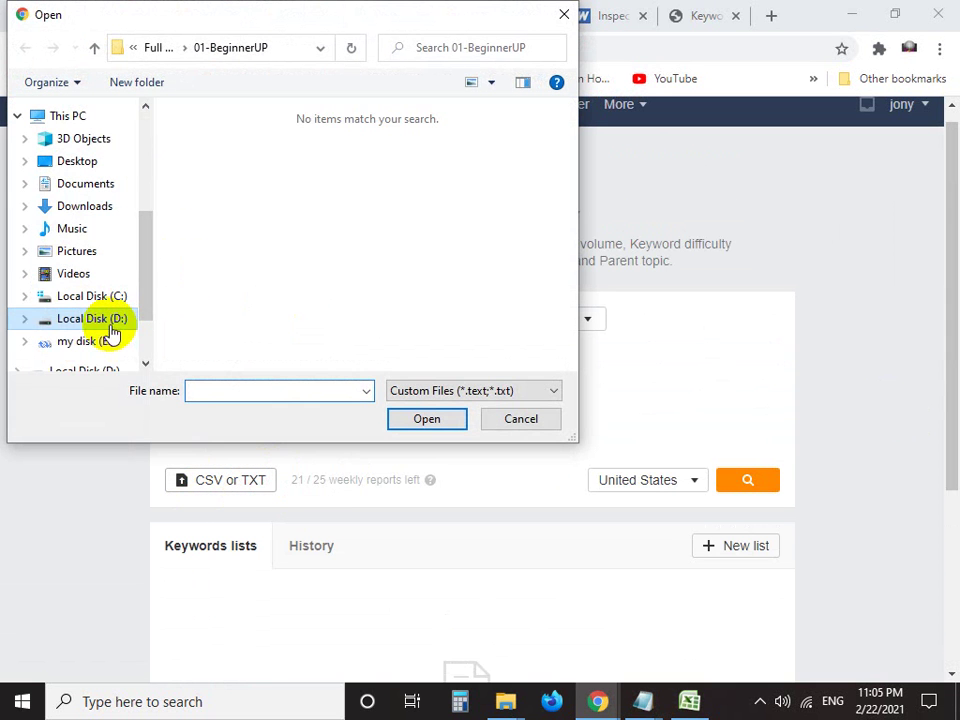
click(68, 161)
double_click(244, 178)
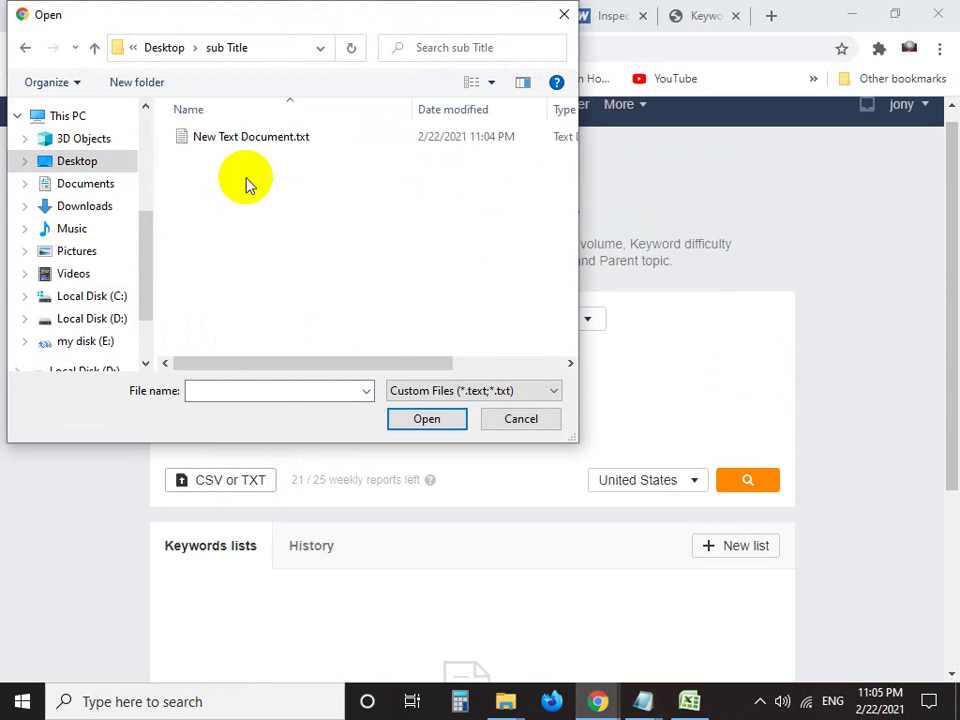
click(262, 140)
click(422, 420)
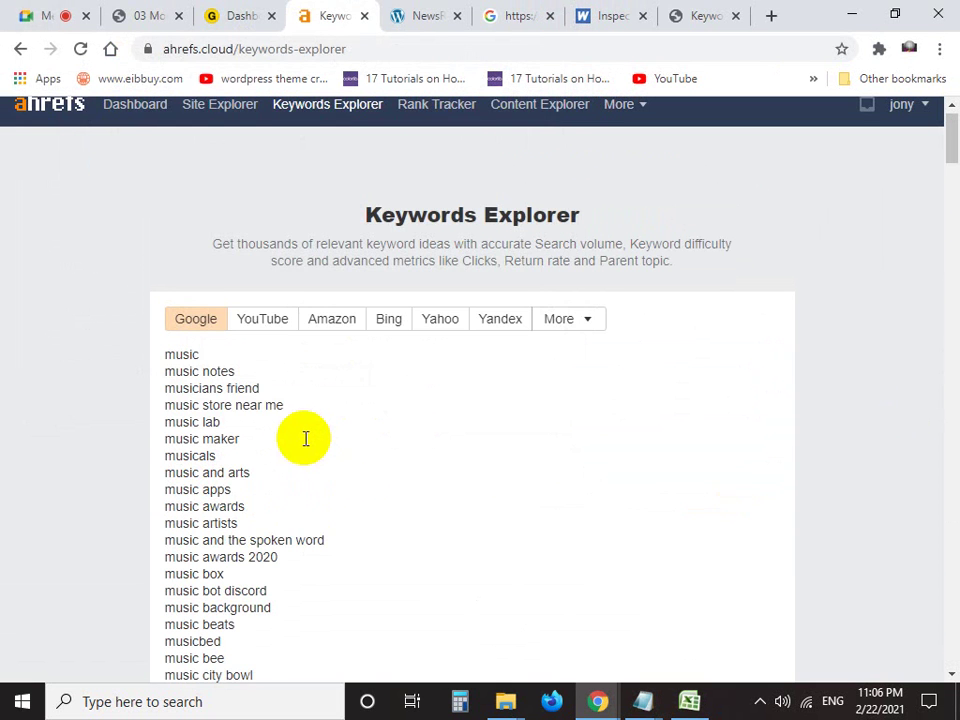
Look through the uploaded music keywords in the Keywords Explorer search box
scroll(297, 472, down, 3)
scroll(297, 474, down, 1)
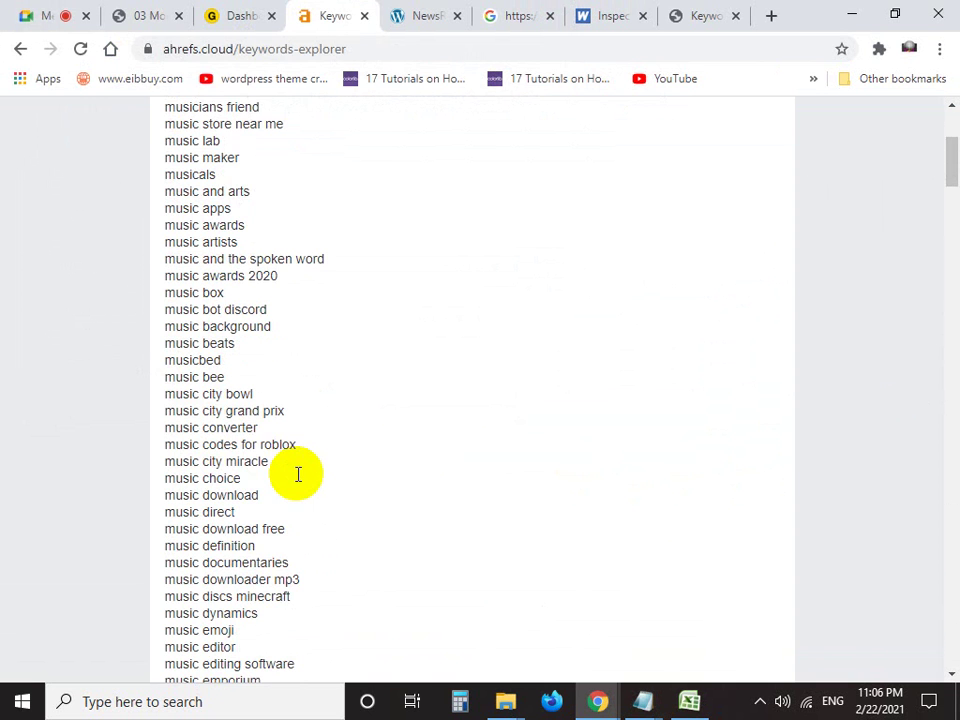
scroll(297, 474, down, 10)
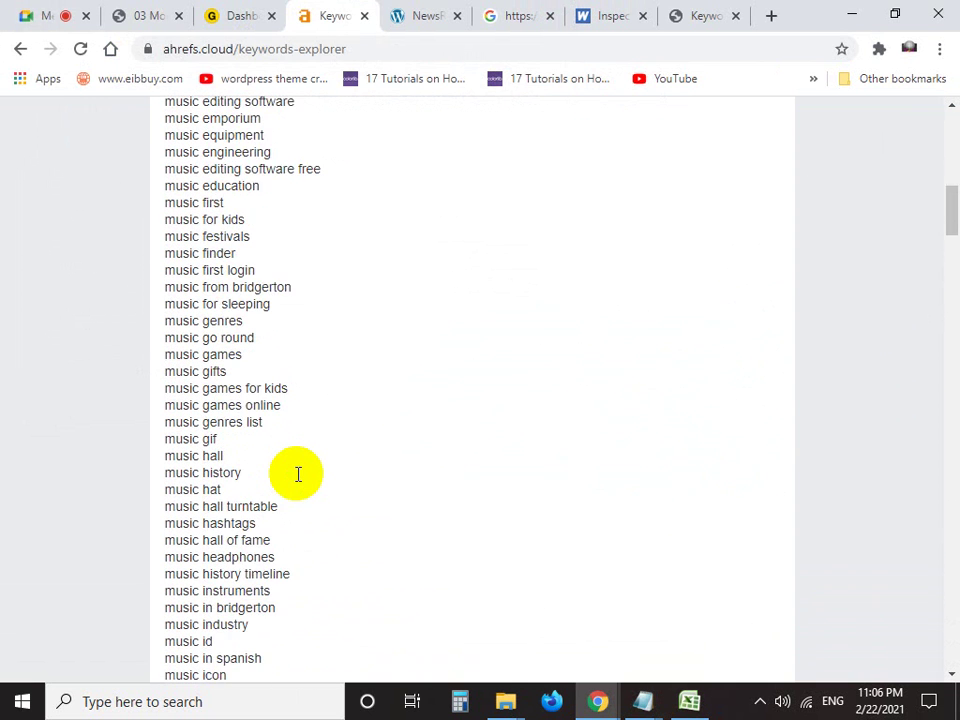
scroll(297, 474, down, 3)
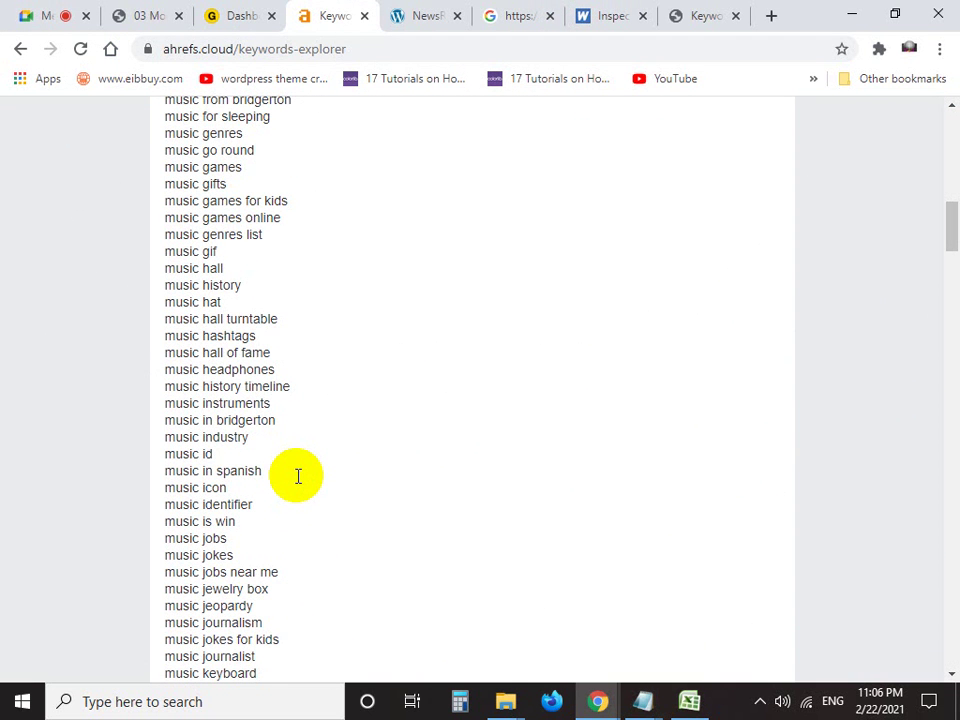
scroll(297, 476, down, 13)
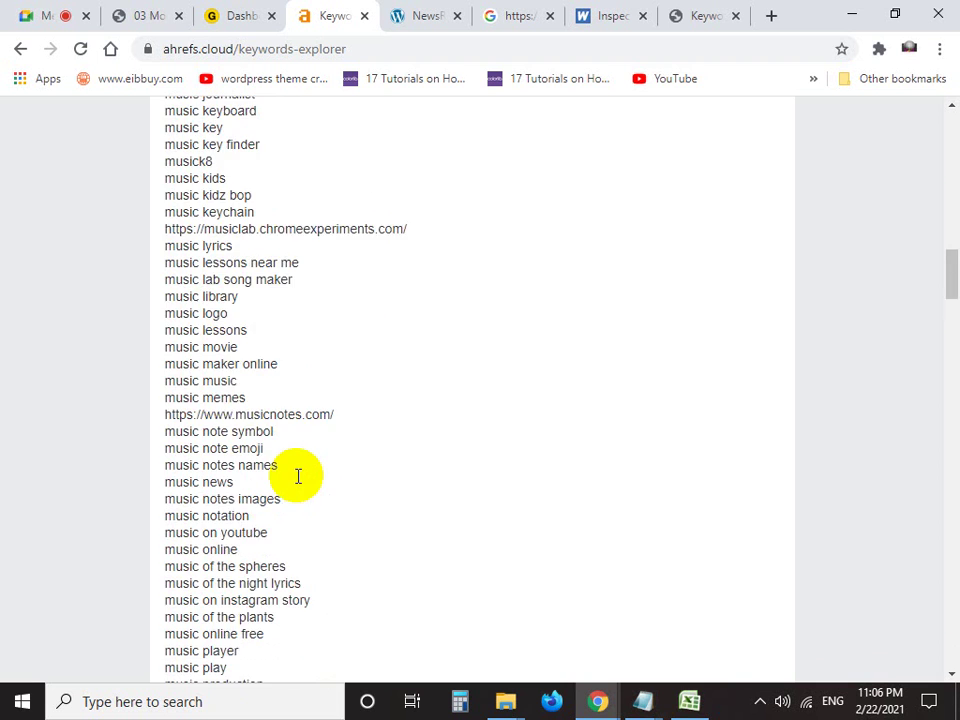
scroll(318, 428, up, 15)
scroll(318, 428, up, 15)
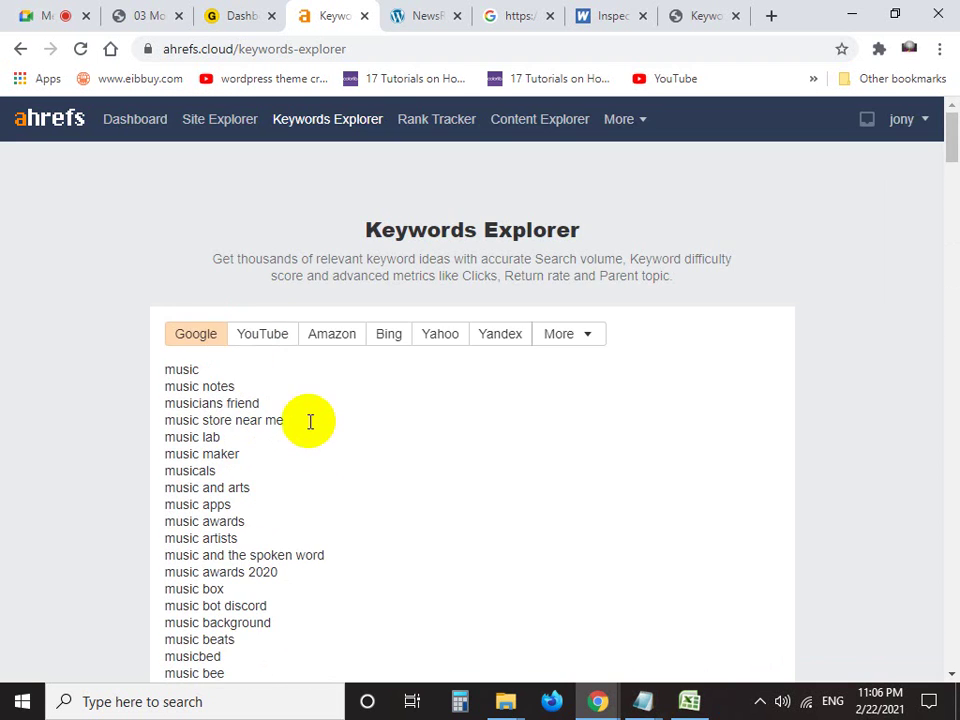
scroll(306, 445, down, 4)
scroll(306, 445, down, 20)
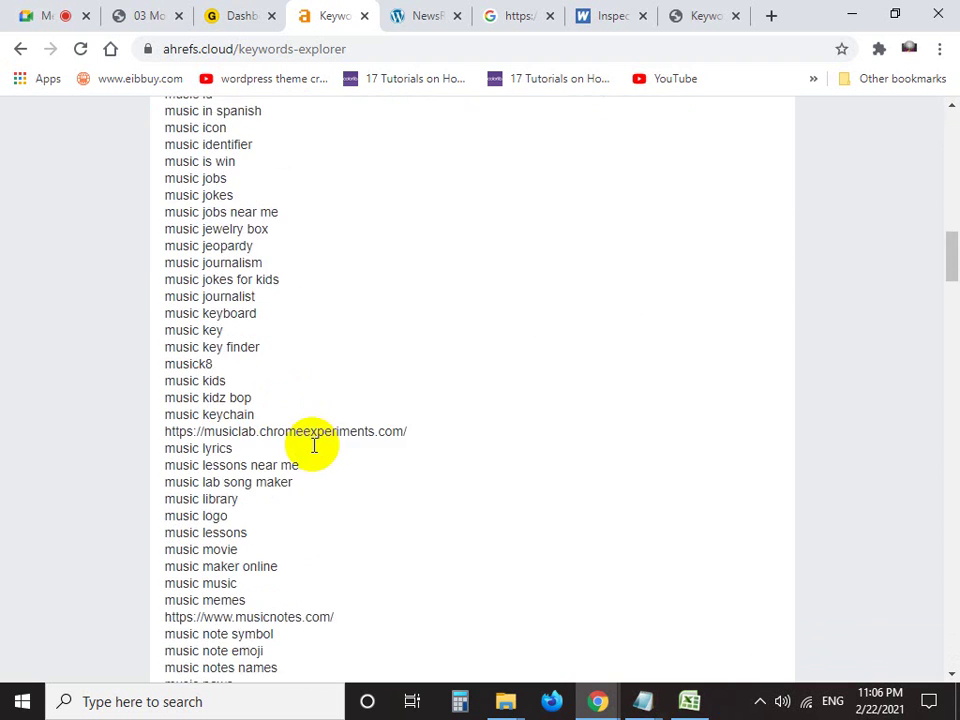
scroll(314, 450, down, 20)
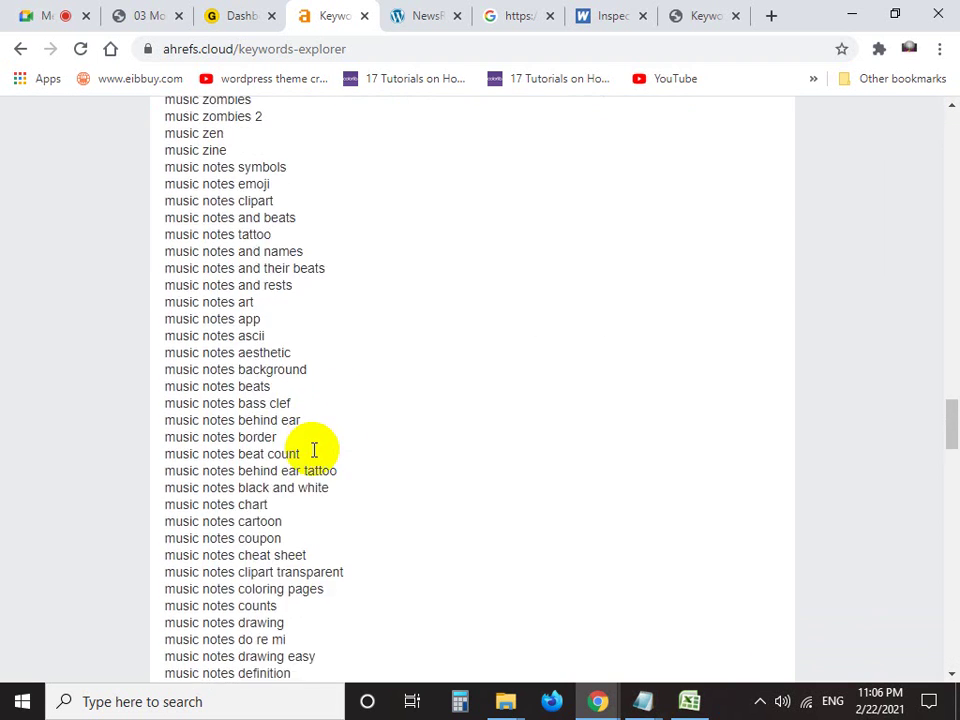
Run the Google search for the uploaded keyword list in the United States and look over the keyword overview
scroll(314, 453, down, 20)
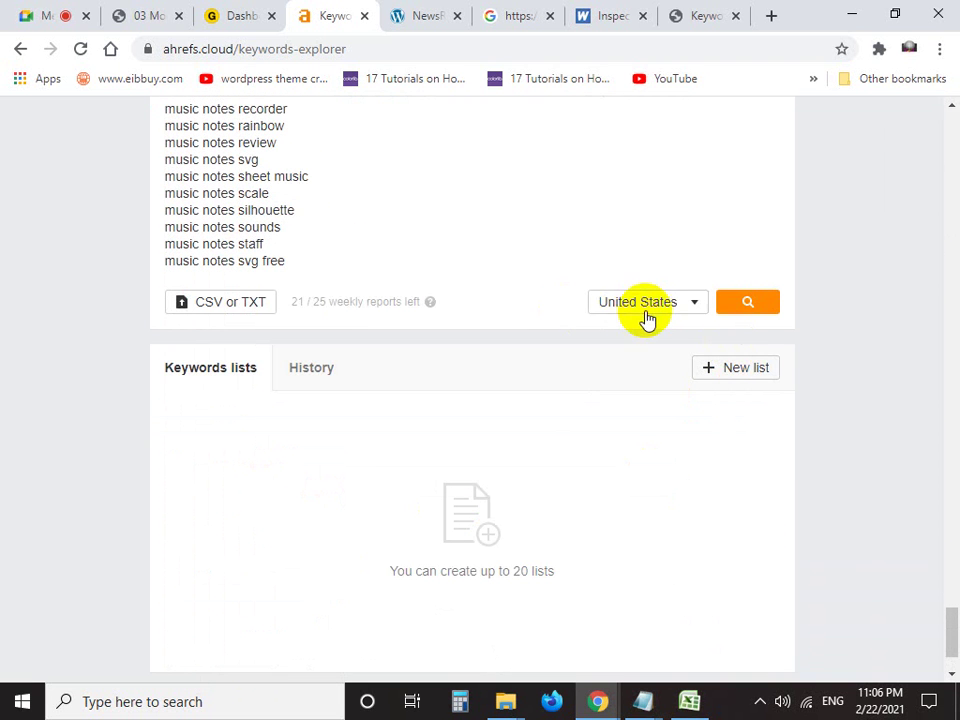
click(740, 304)
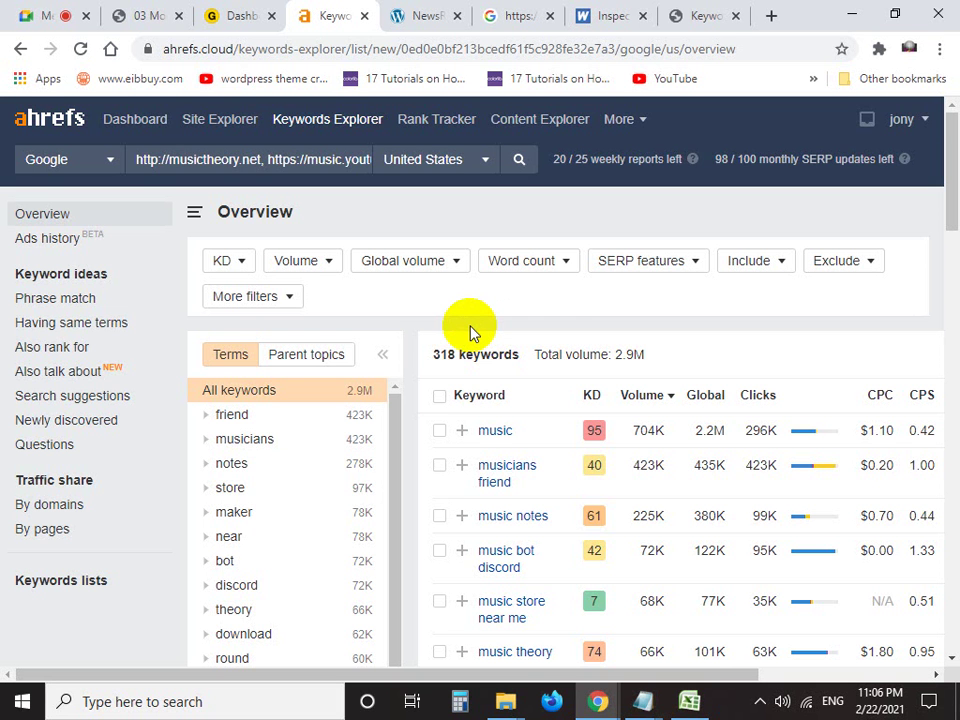
scroll(467, 325, down, 1)
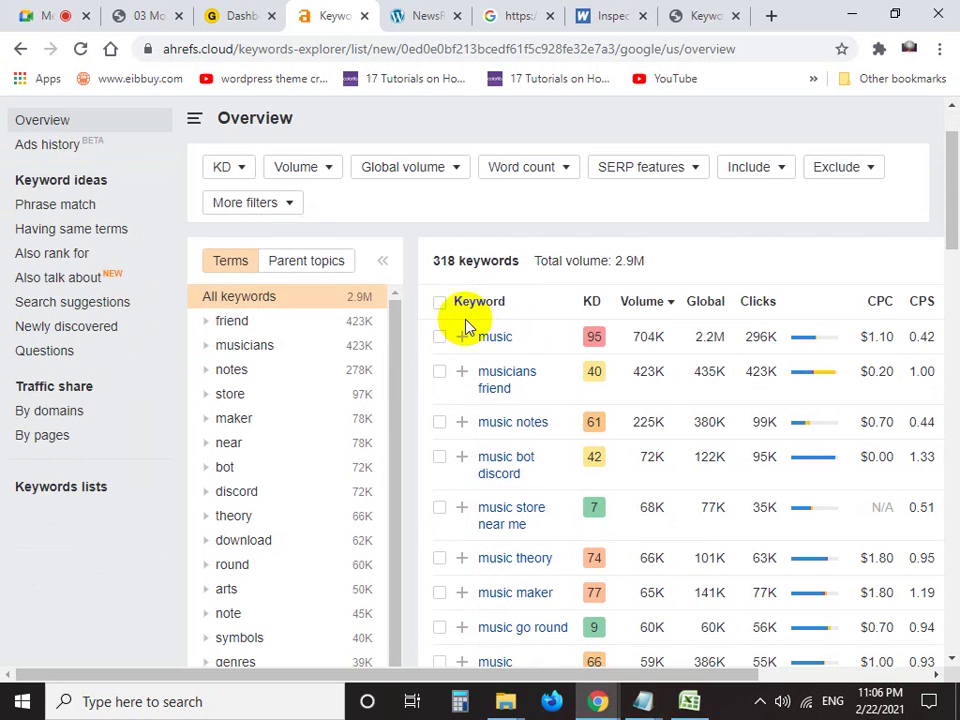
scroll(451, 280, up, 1)
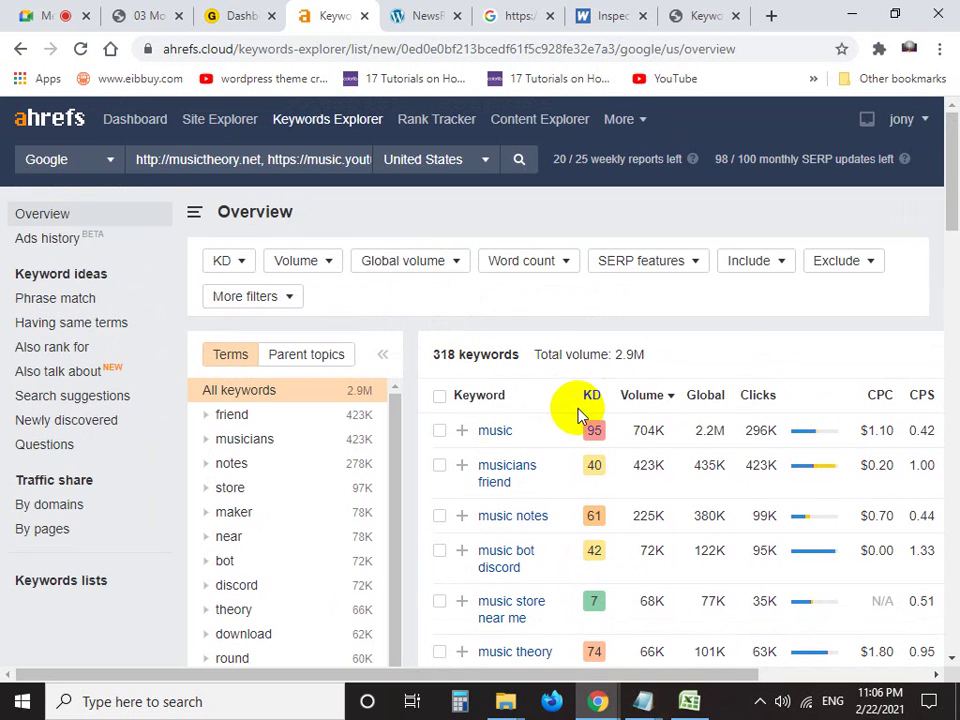
Capture the top rows of the keyword table, draw a red arrow towards the KD column, and discard the capture
scroll(580, 415, down, 1)
key(Print)
drag(417, 283, 463, 390)
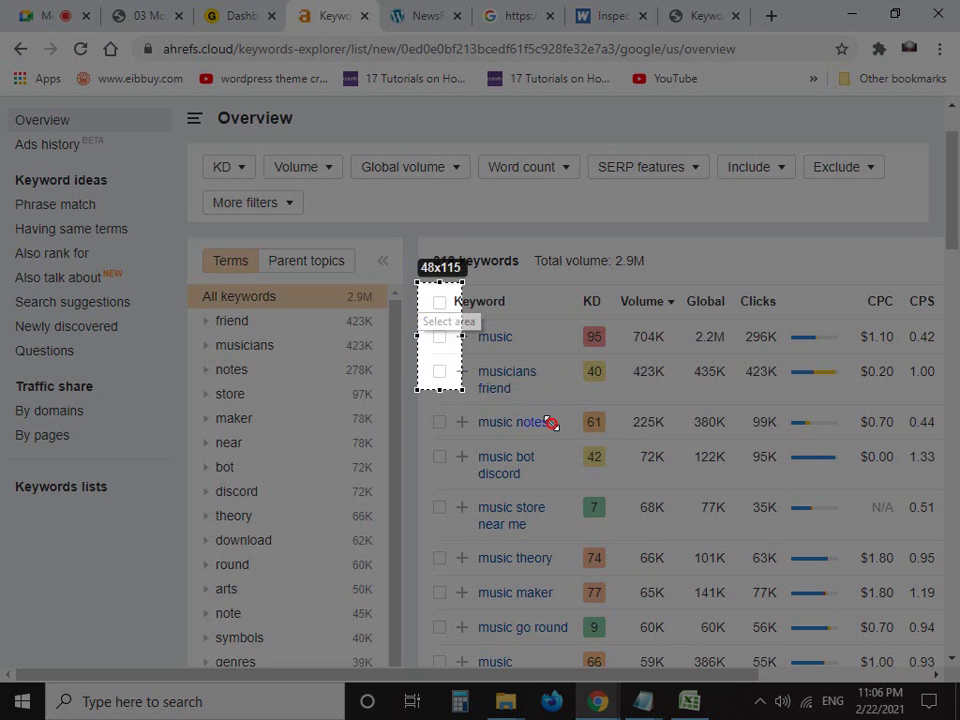
drag(550, 424, 757, 456)
click(773, 327)
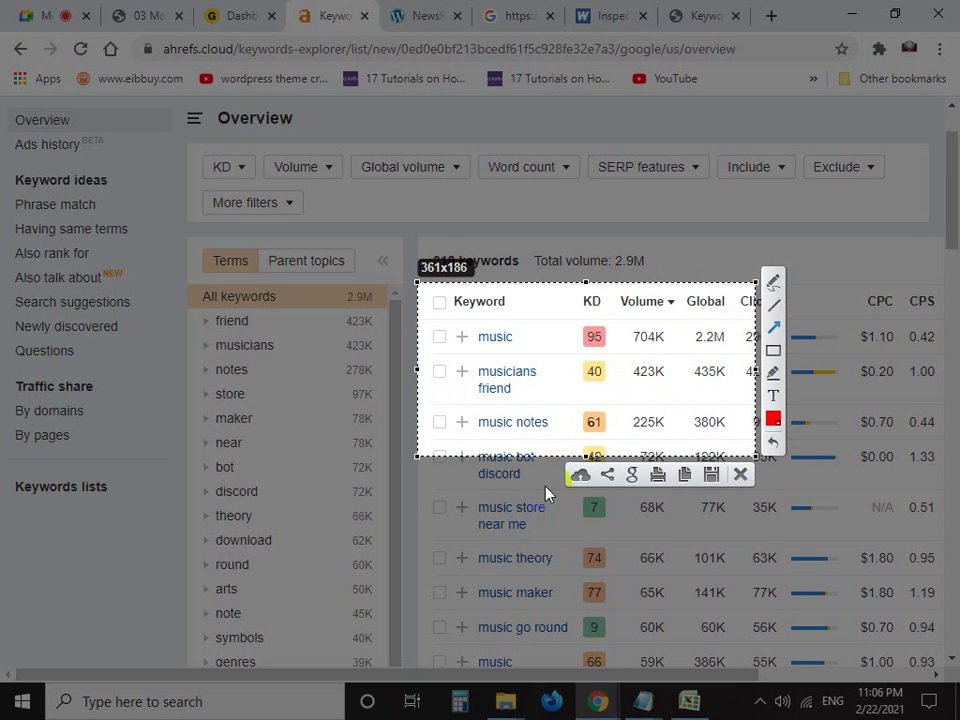
drag(502, 541, 557, 408)
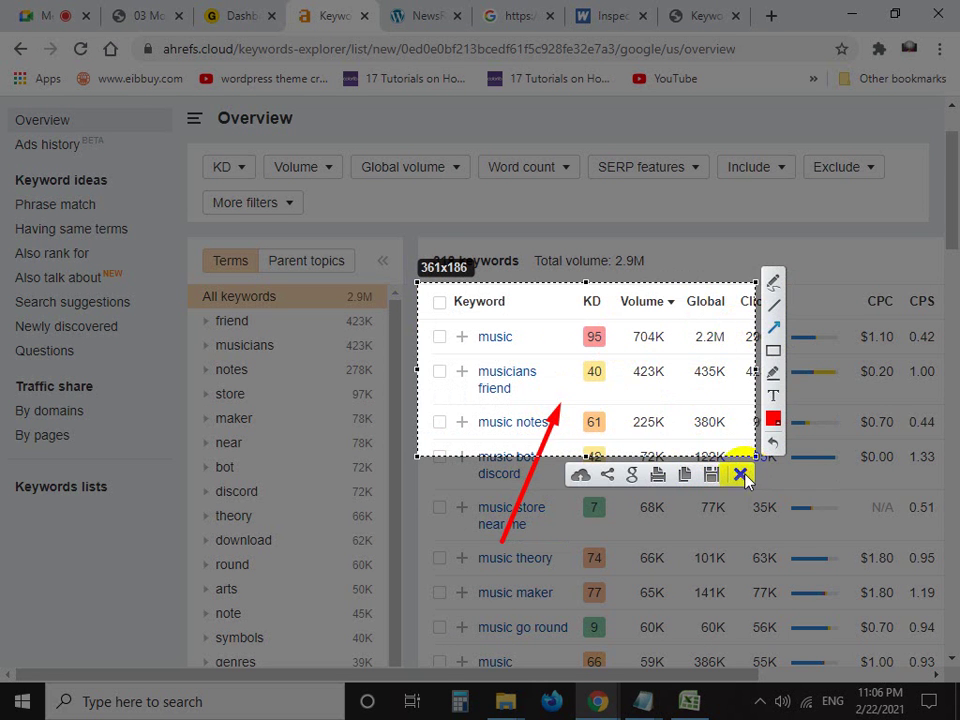
click(740, 475)
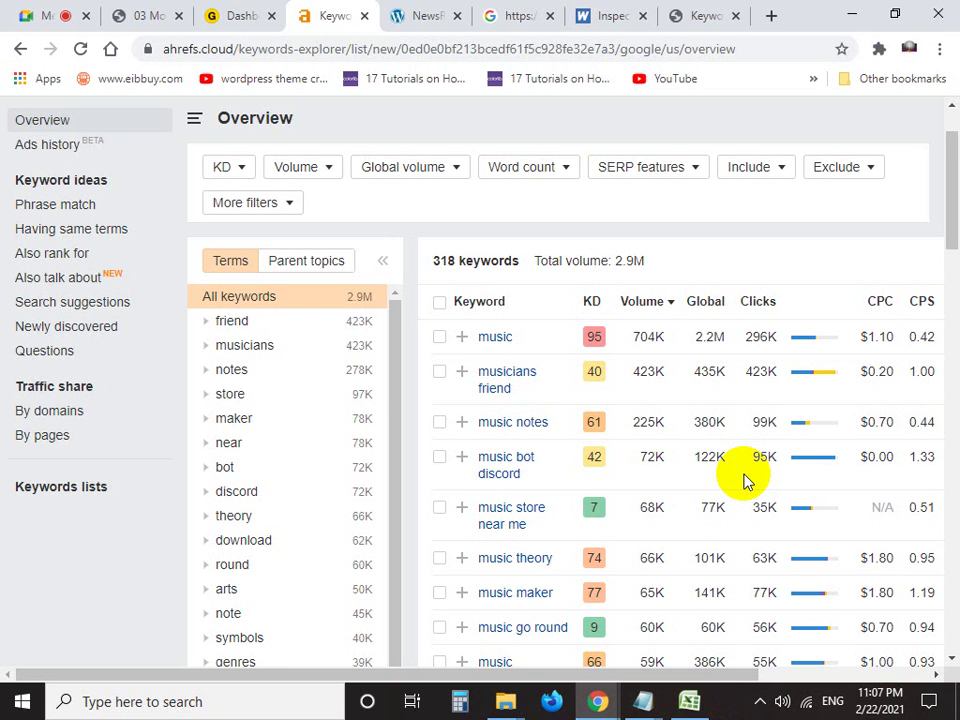
Filter the uploaded music keywords by keyword difficulty (KD) from 0 to 20
scroll(722, 471, up, 2)
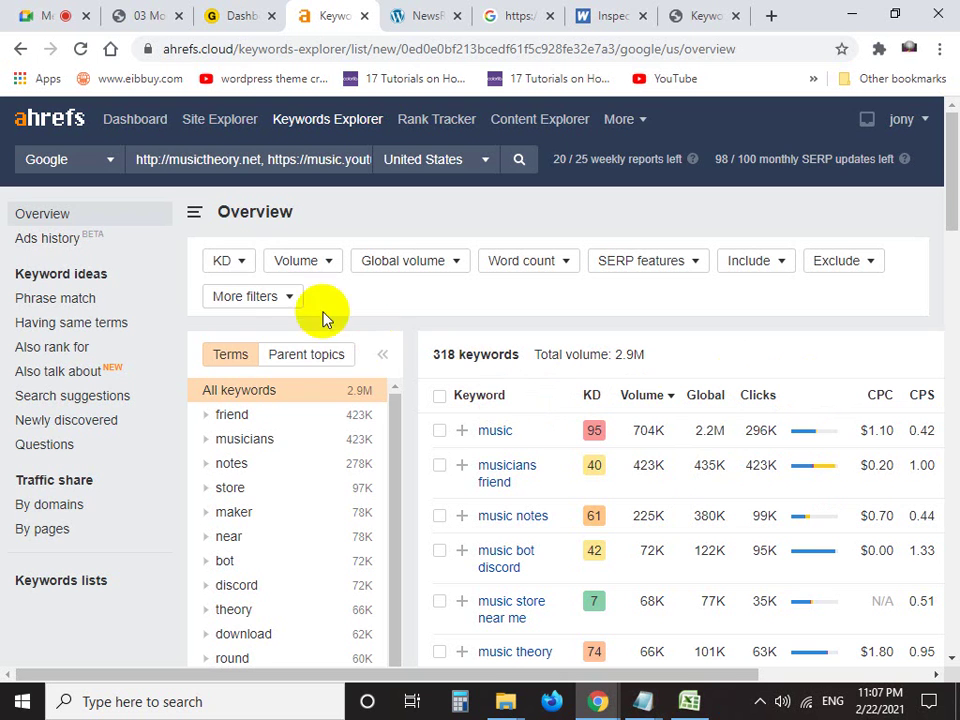
click(232, 264)
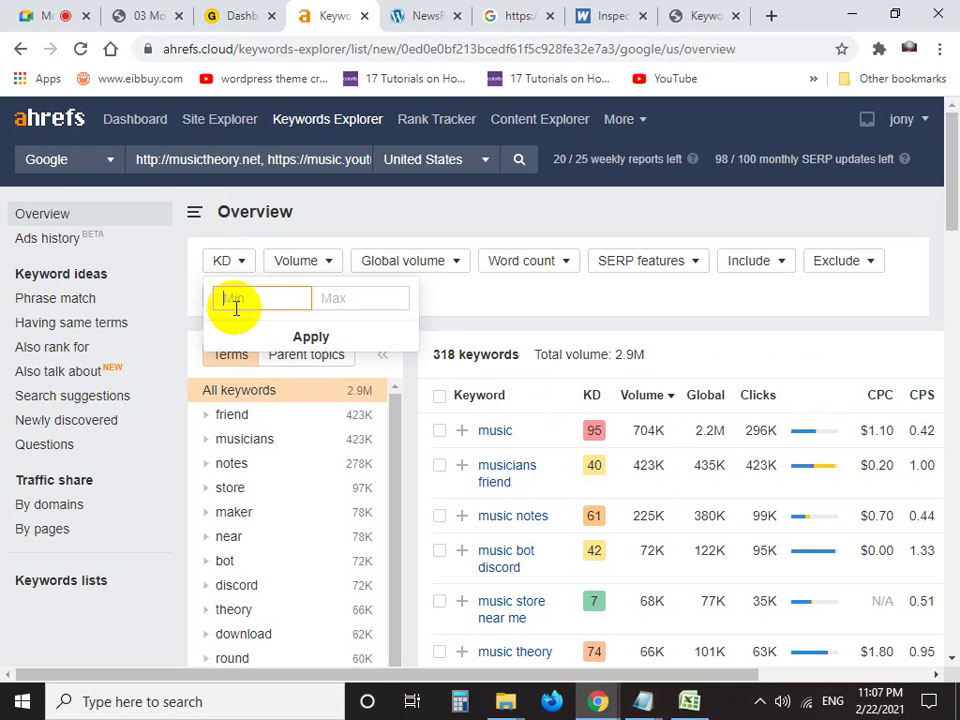
text(0)
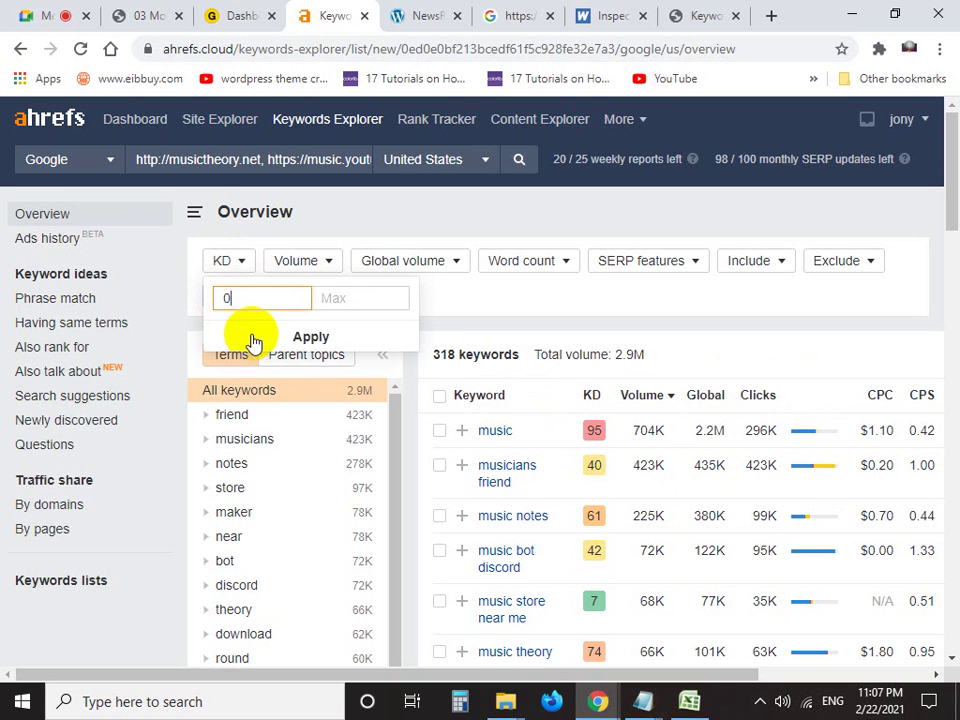
click(371, 307)
text(20)
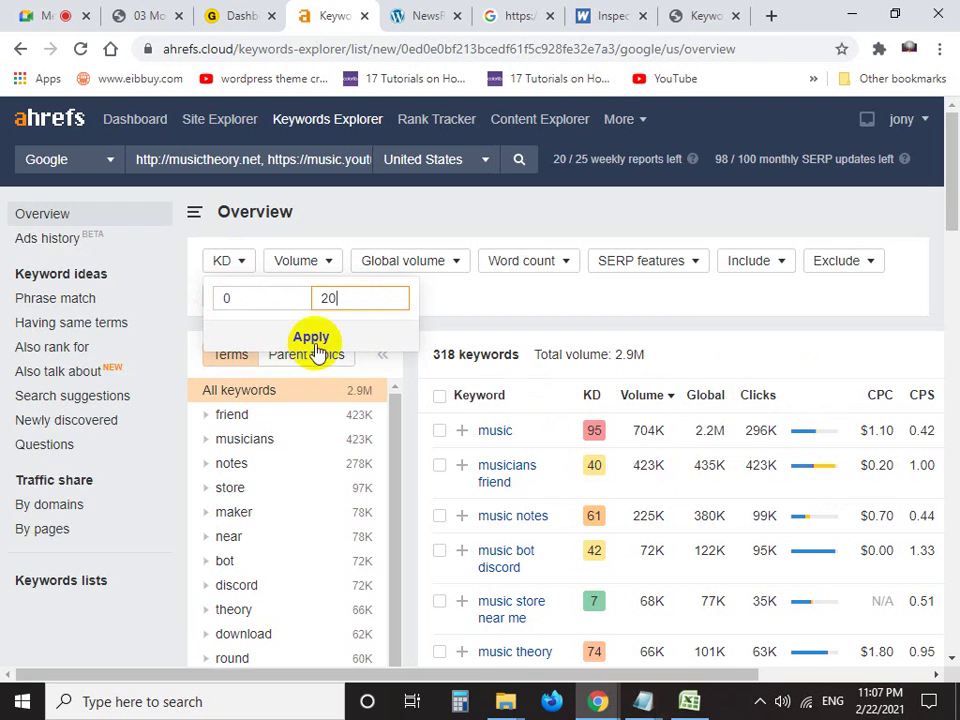
click(365, 340)
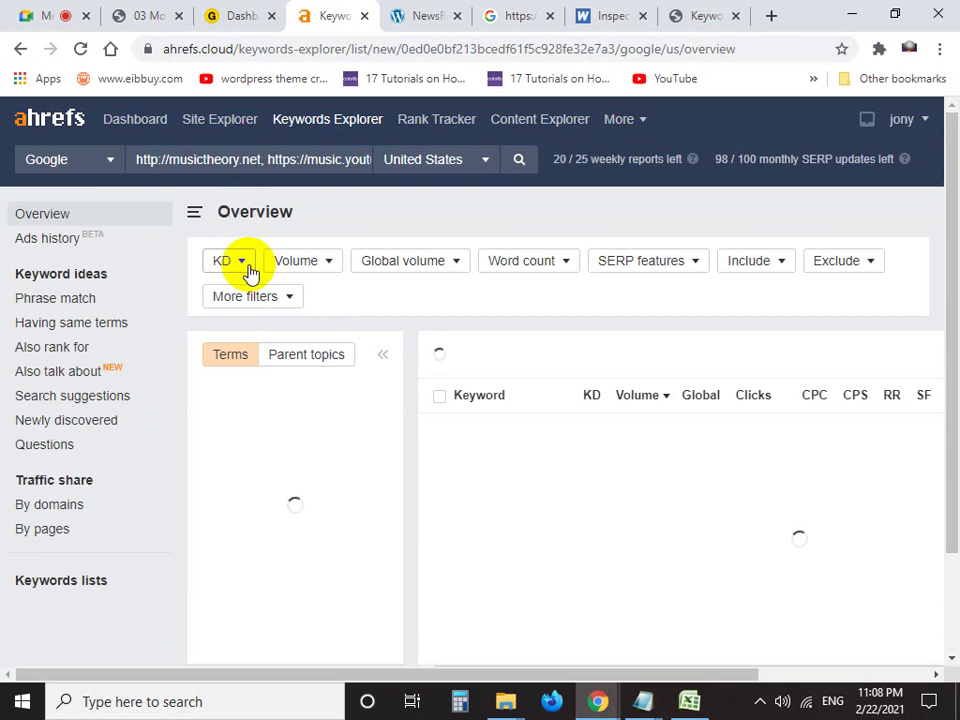
Look through the KD, Volume, Word count, Global volume and additional filter options without changing them
click(243, 266)
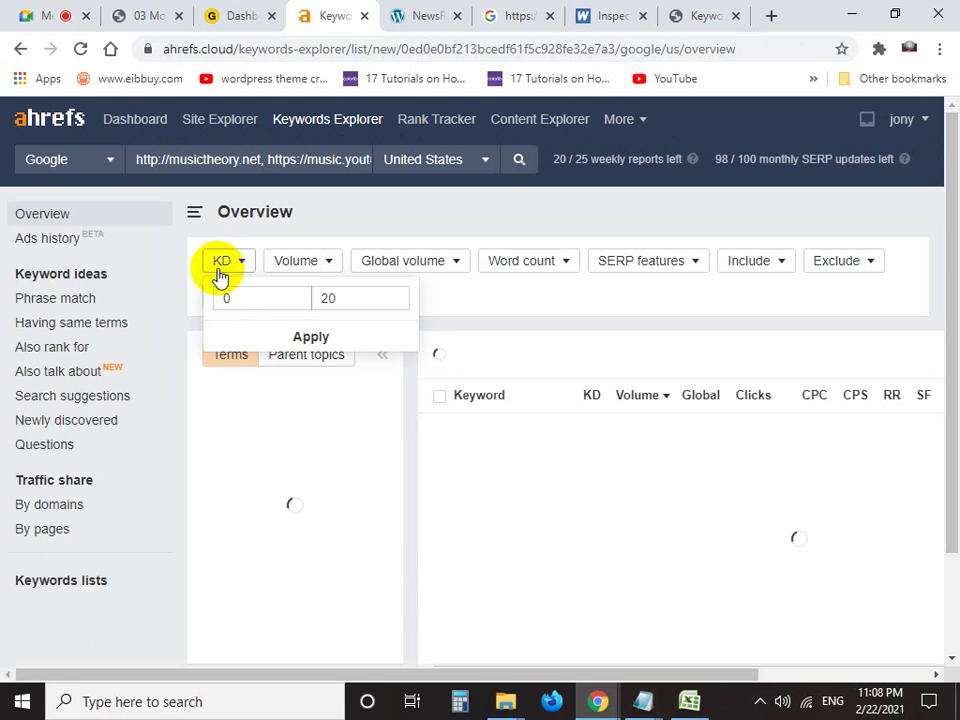
click(221, 266)
click(302, 261)
click(392, 297)
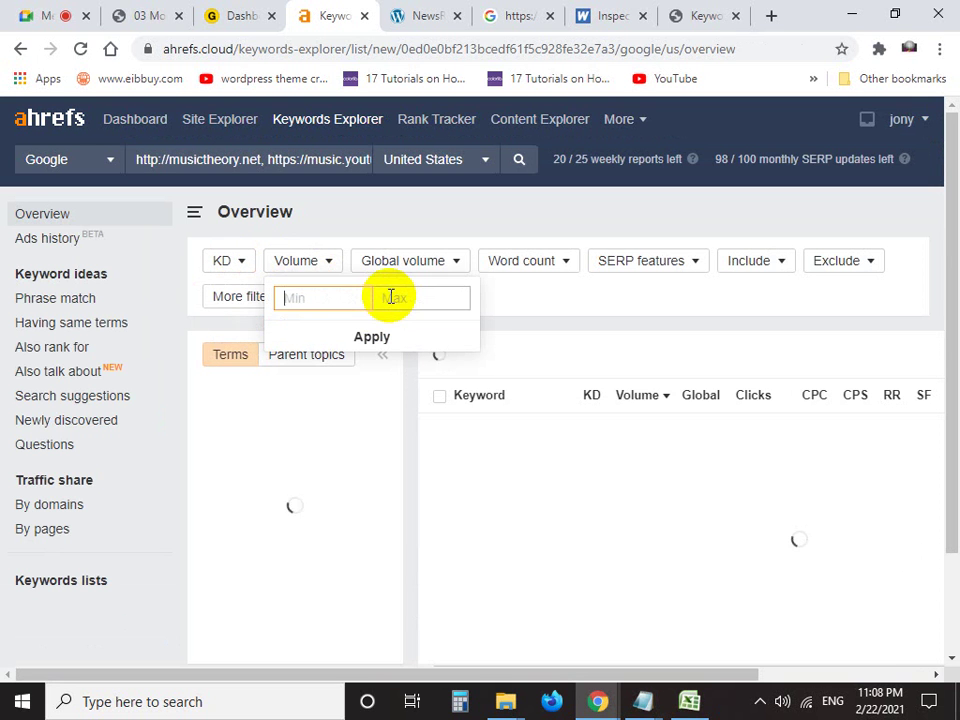
click(371, 215)
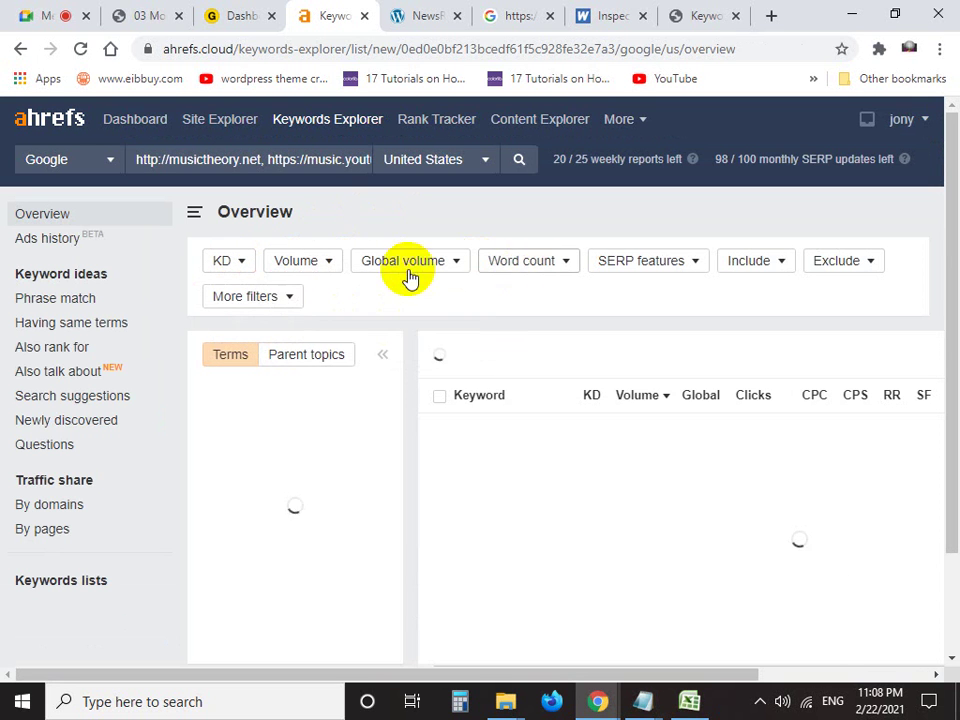
click(523, 268)
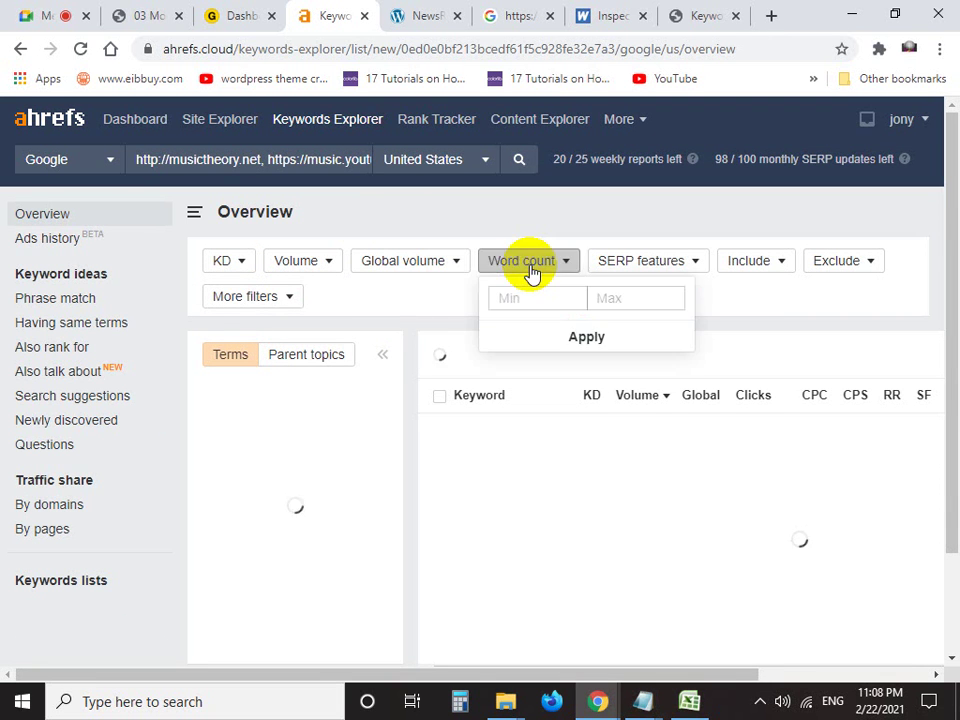
click(527, 268)
click(441, 271)
click(440, 271)
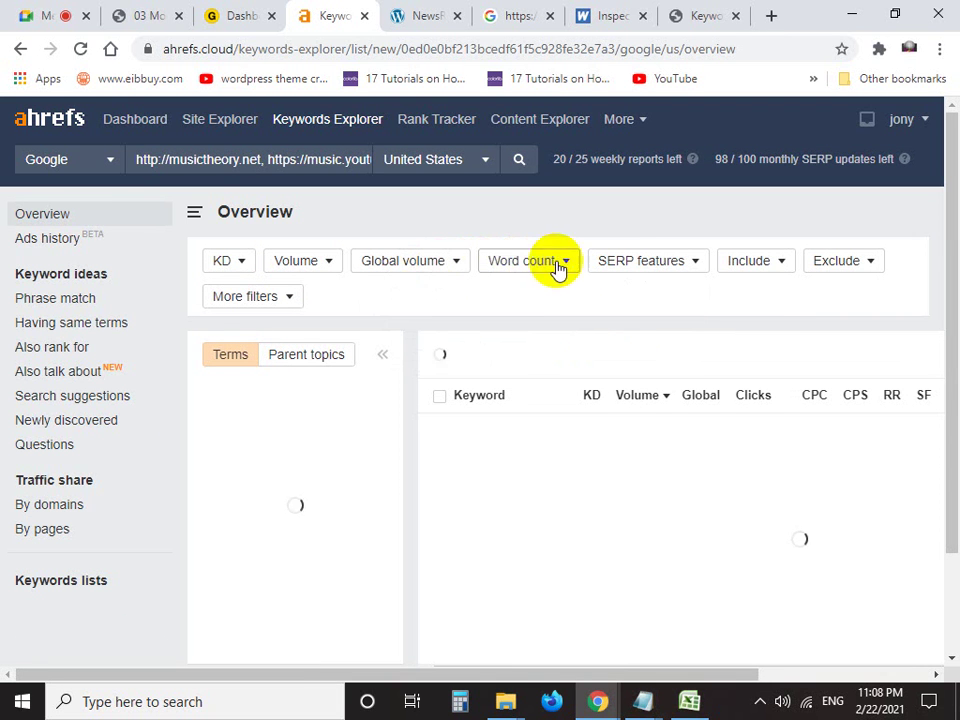
click(284, 300)
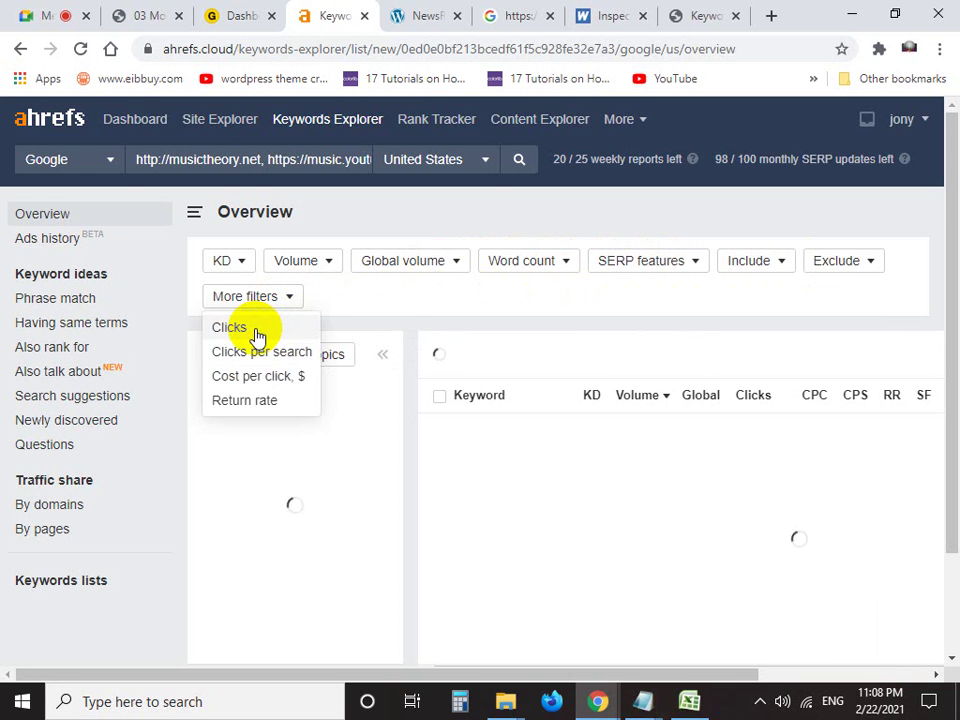
click(392, 306)
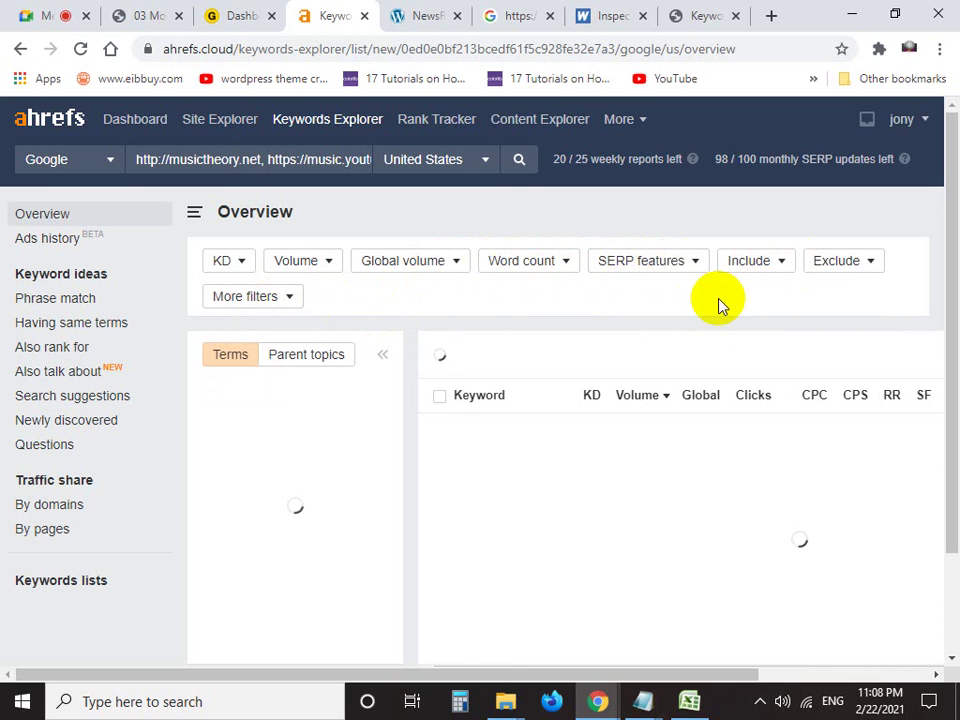
Check the KD range and examine the Global volume and Clicks filters, leaving both empty
click(231, 264)
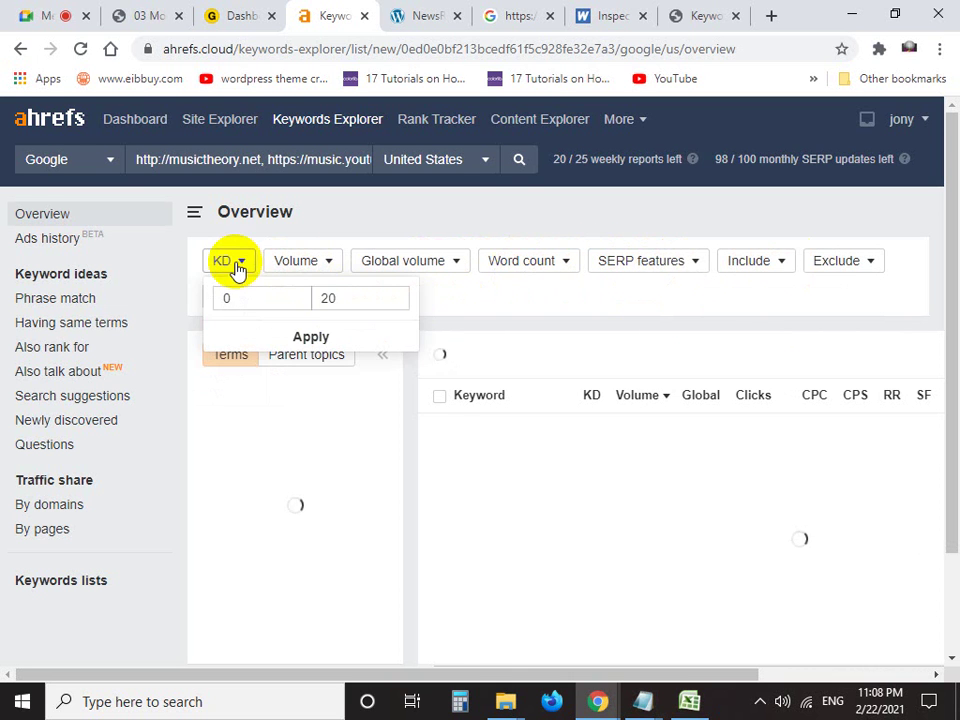
click(339, 298)
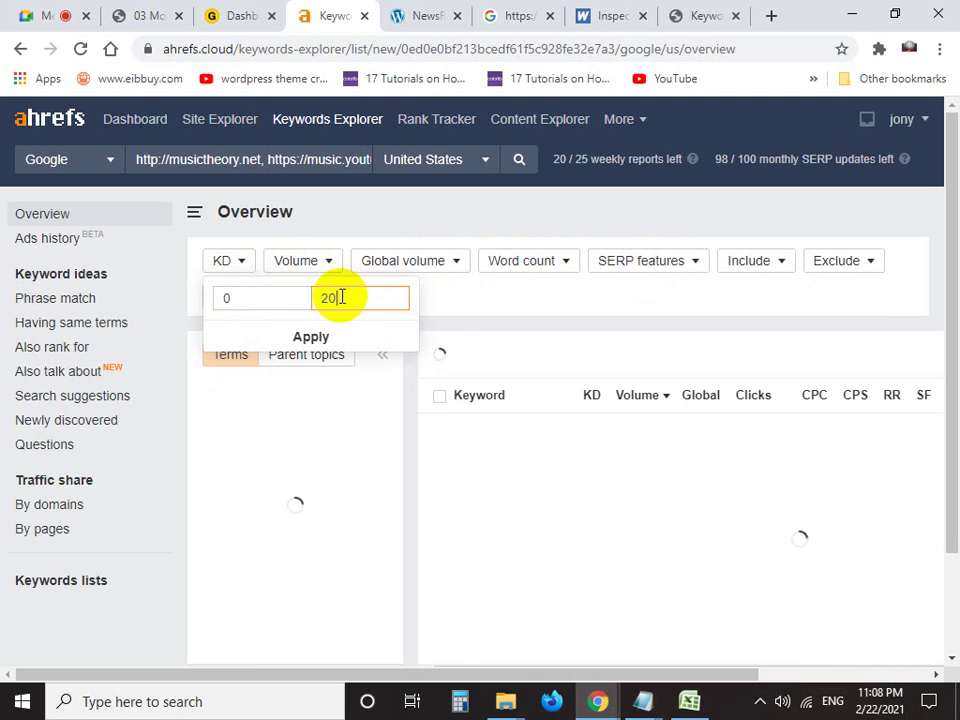
click(318, 245)
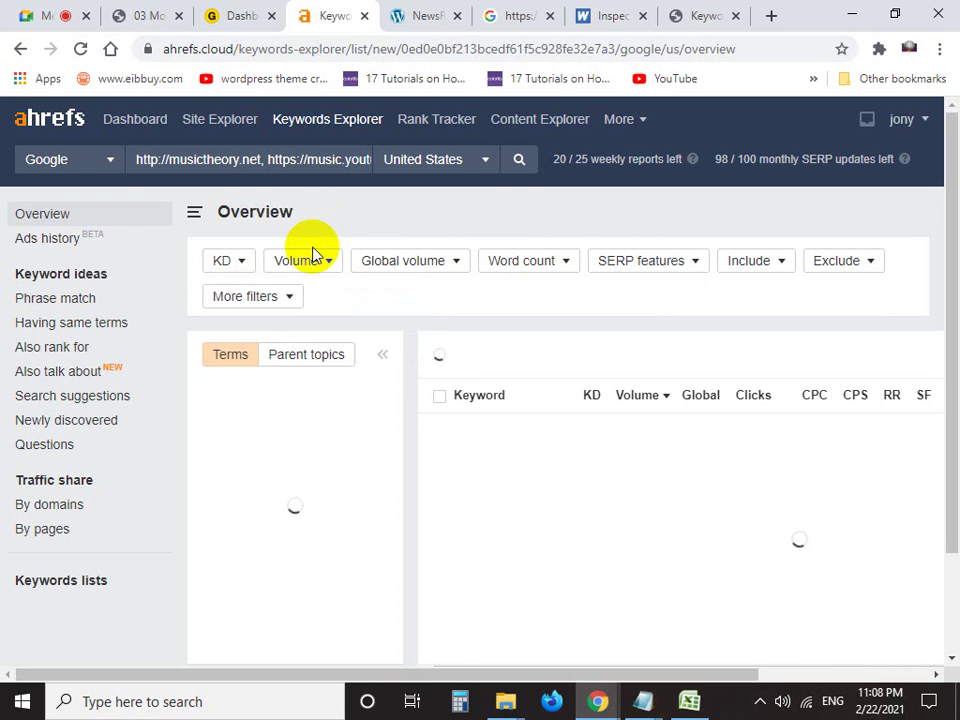
click(400, 265)
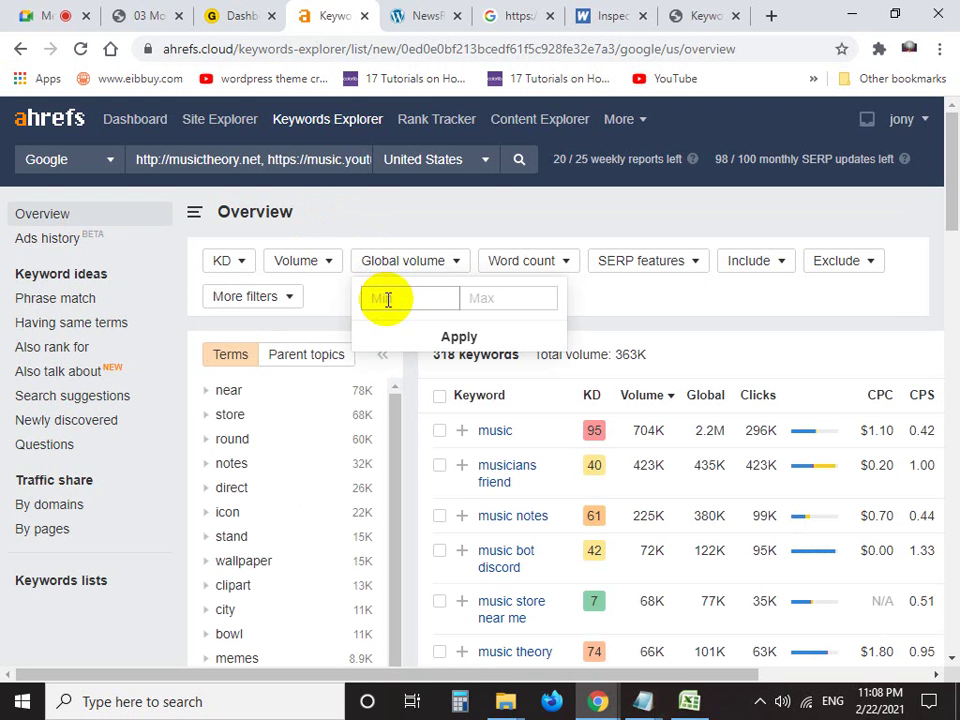
click(425, 207)
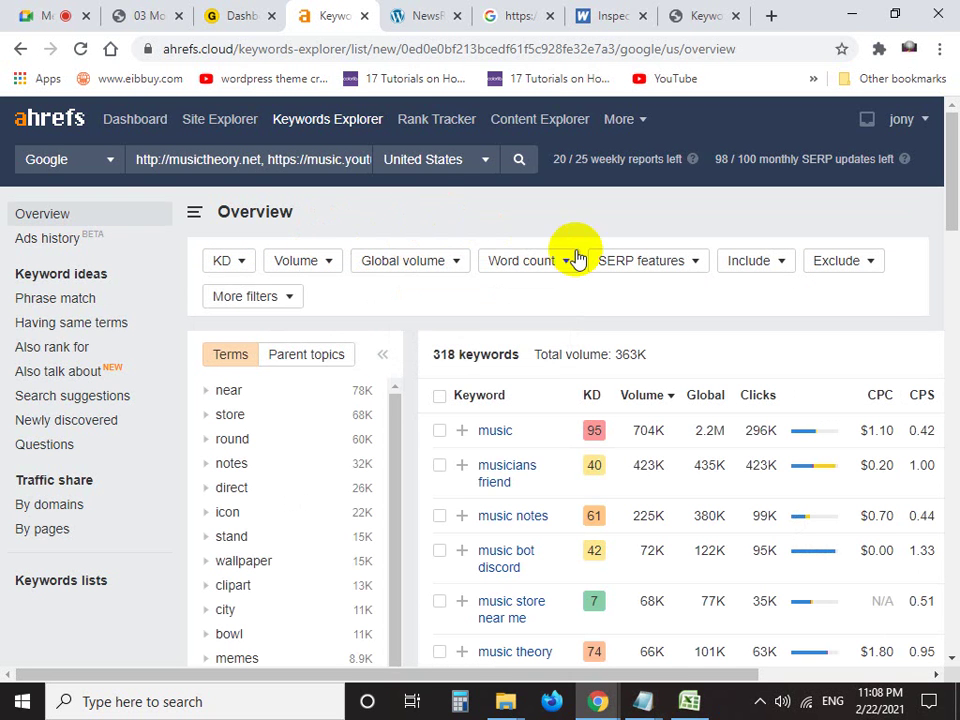
click(250, 298)
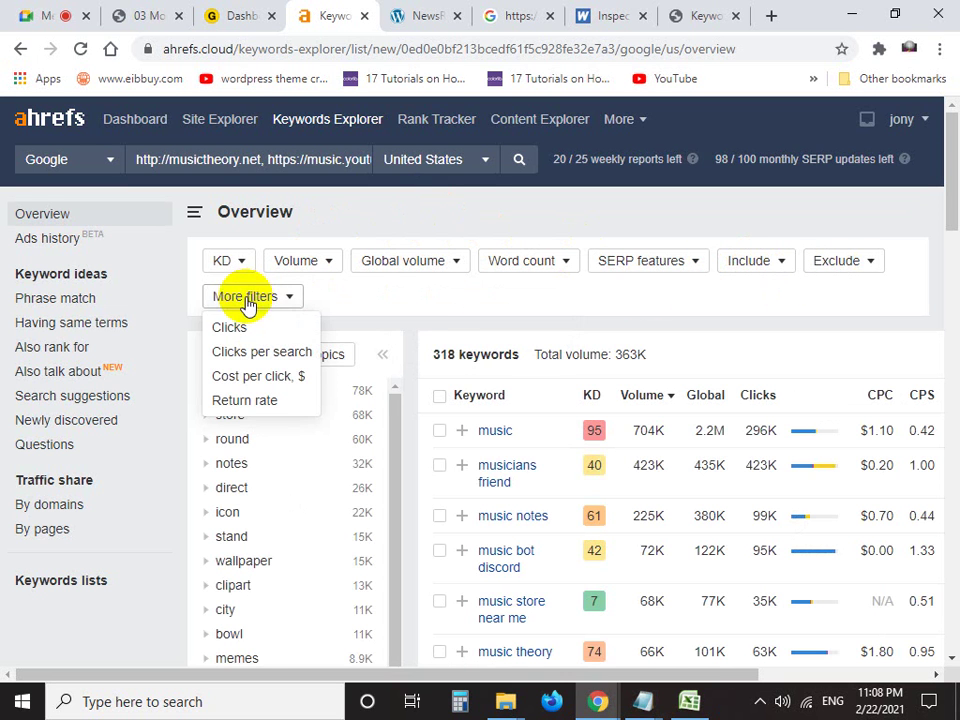
click(228, 327)
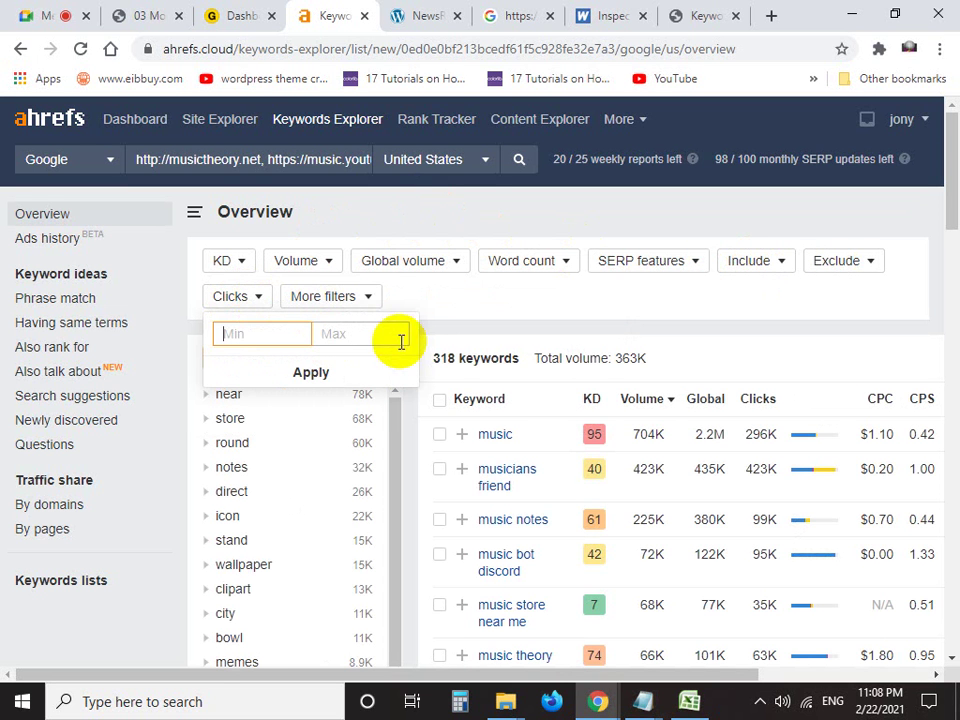
click(255, 288)
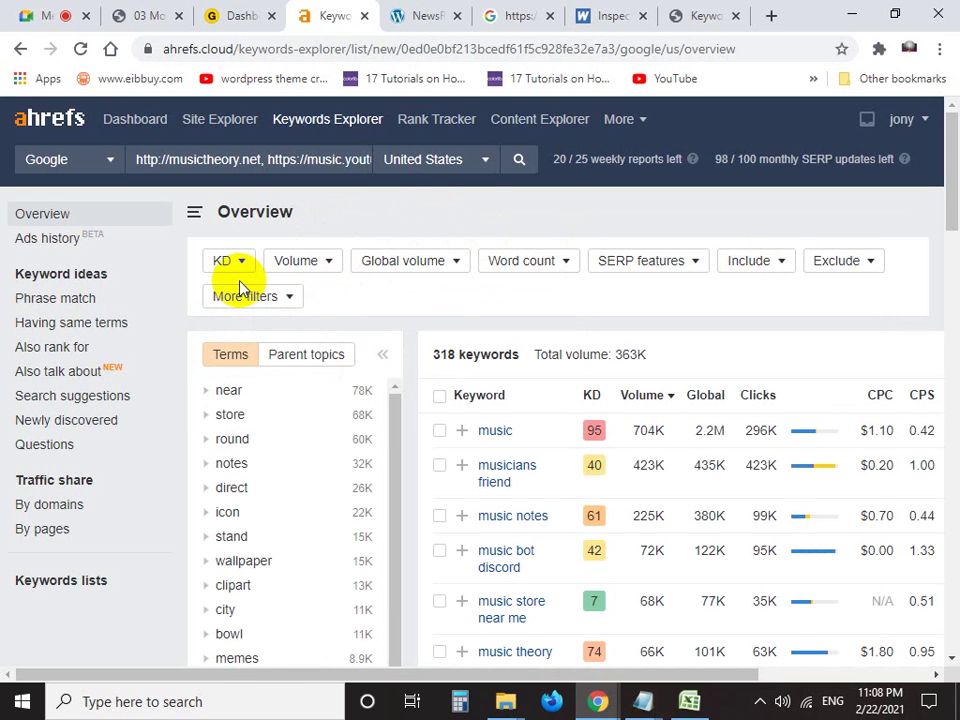
Reapply the KD filter with the range 0 to 20
click(225, 260)
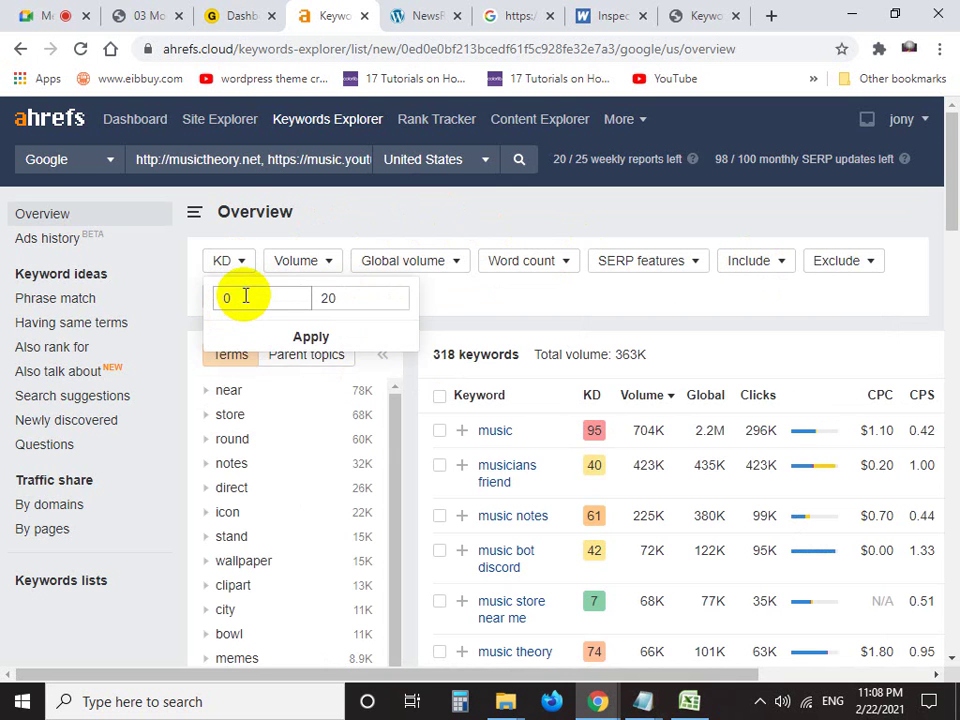
click(242, 298)
click(308, 336)
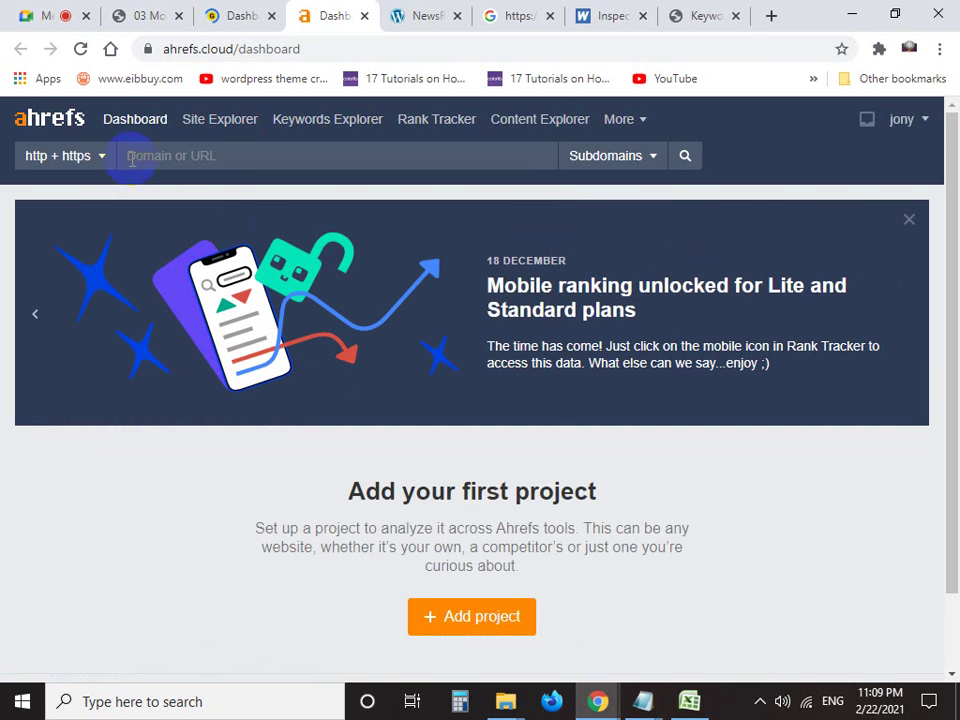
Upload New Text Document.txt in Keywords Explorer again and run the Google search for the United States
click(305, 124)
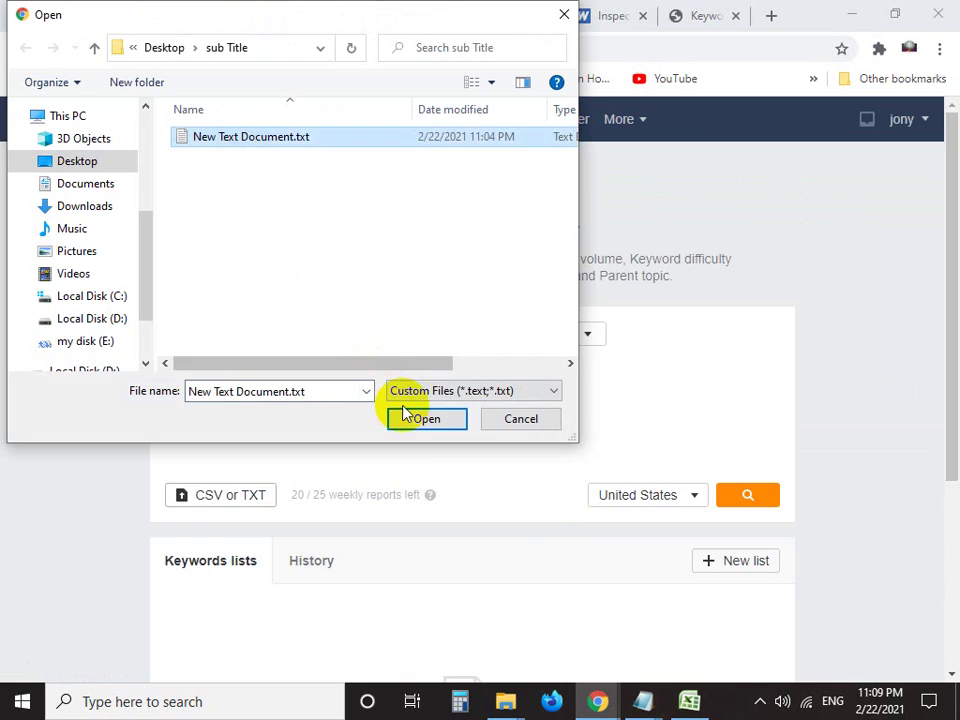
click(415, 418)
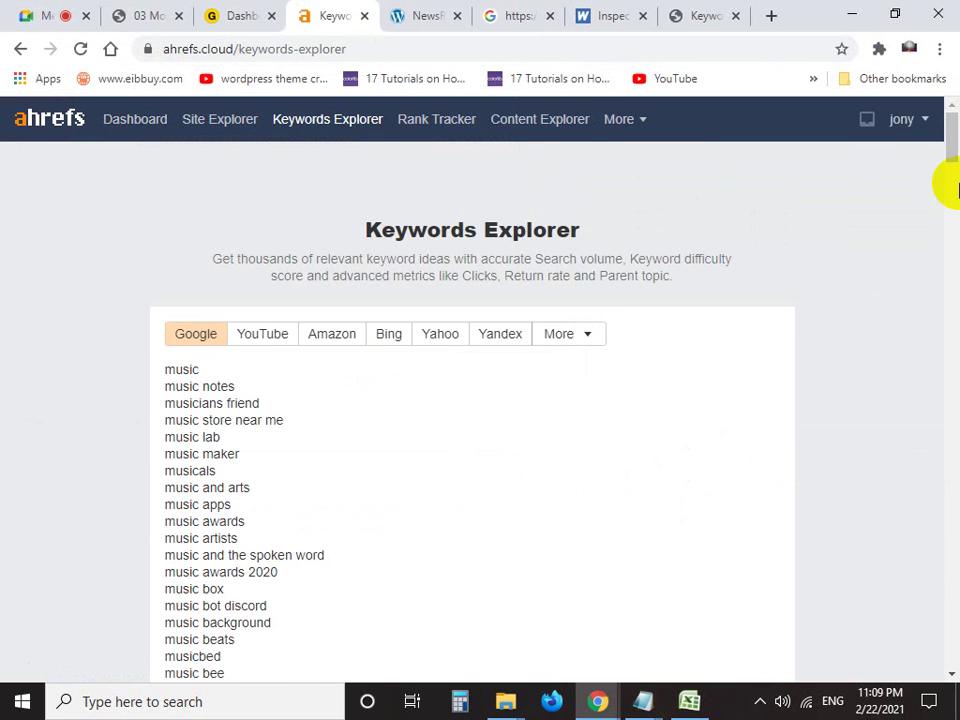
drag(953, 122, 911, 578)
click(745, 203)
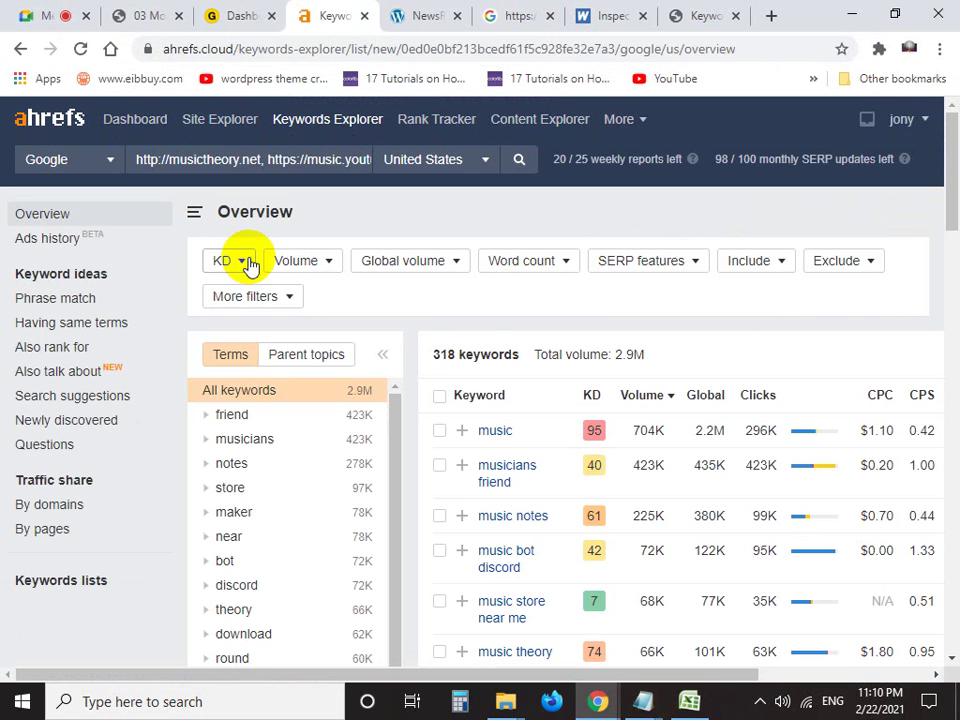
Limit the keyword overview to a KD of 0 to 20
click(240, 261)
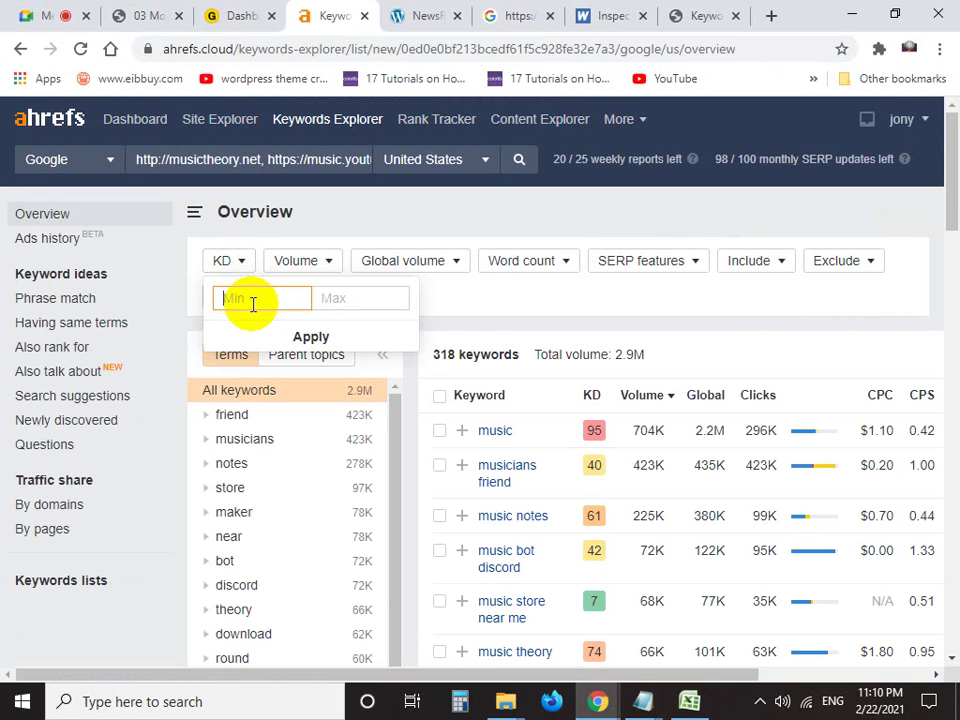
text(0)
click(346, 300)
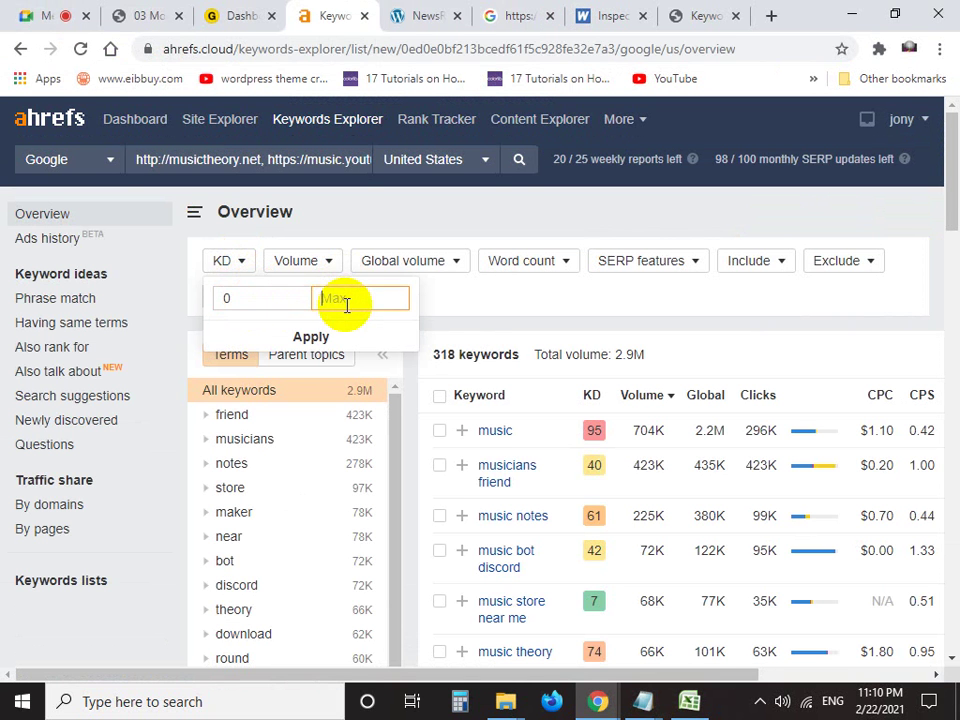
text(20)
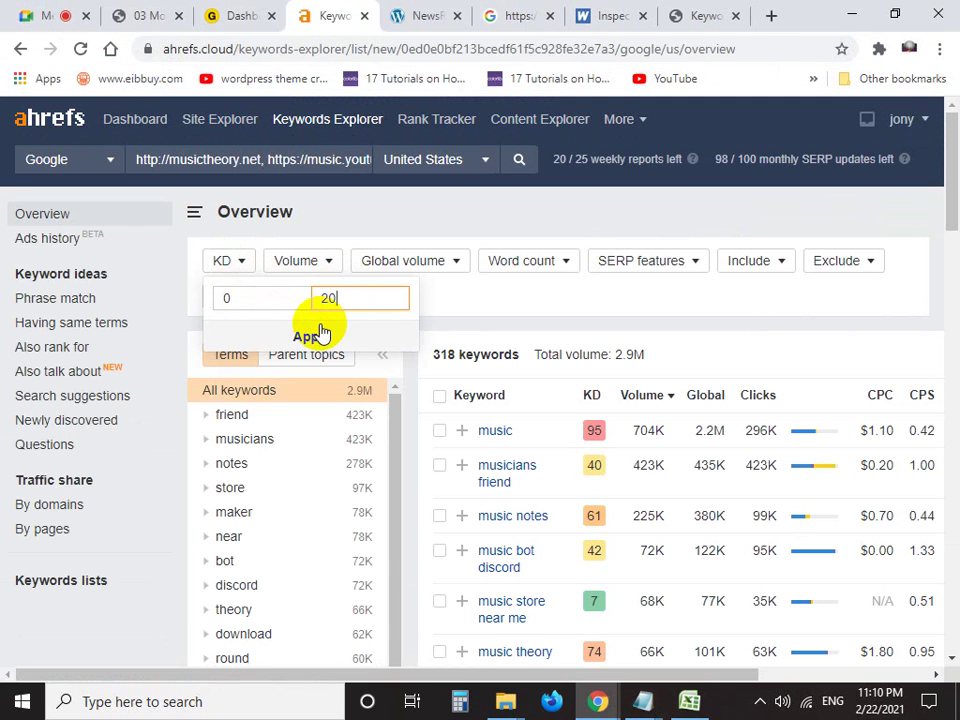
click(316, 335)
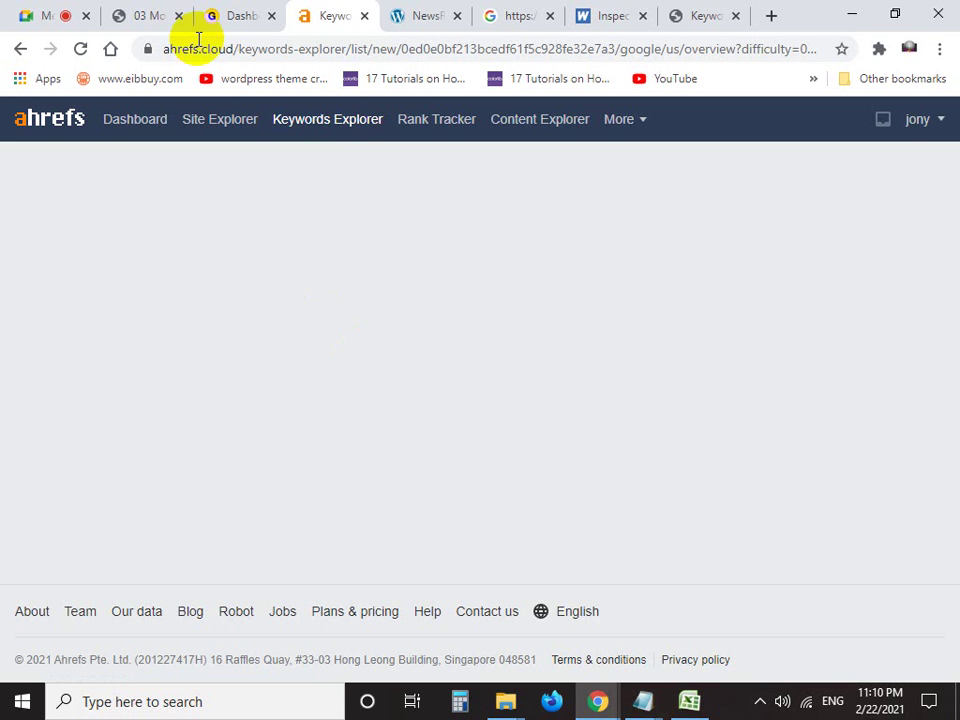
Switch to the Group Buy SEO Tools dashboard and read the latest support chat messages about the Ahrefs tool
click(222, 18)
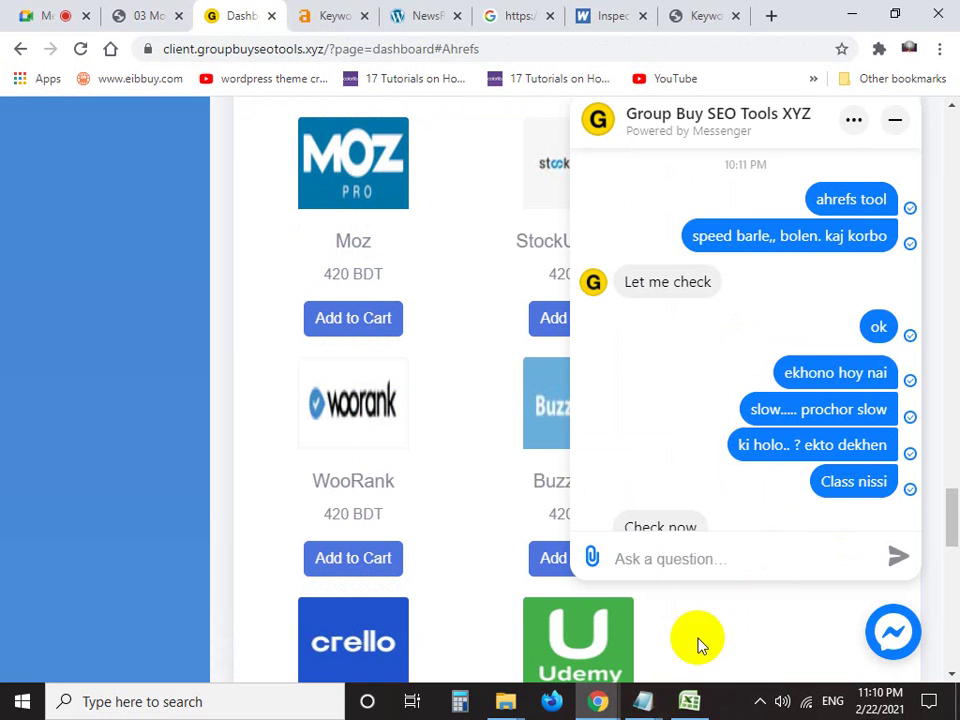
scroll(761, 497, down, 1)
click(671, 556)
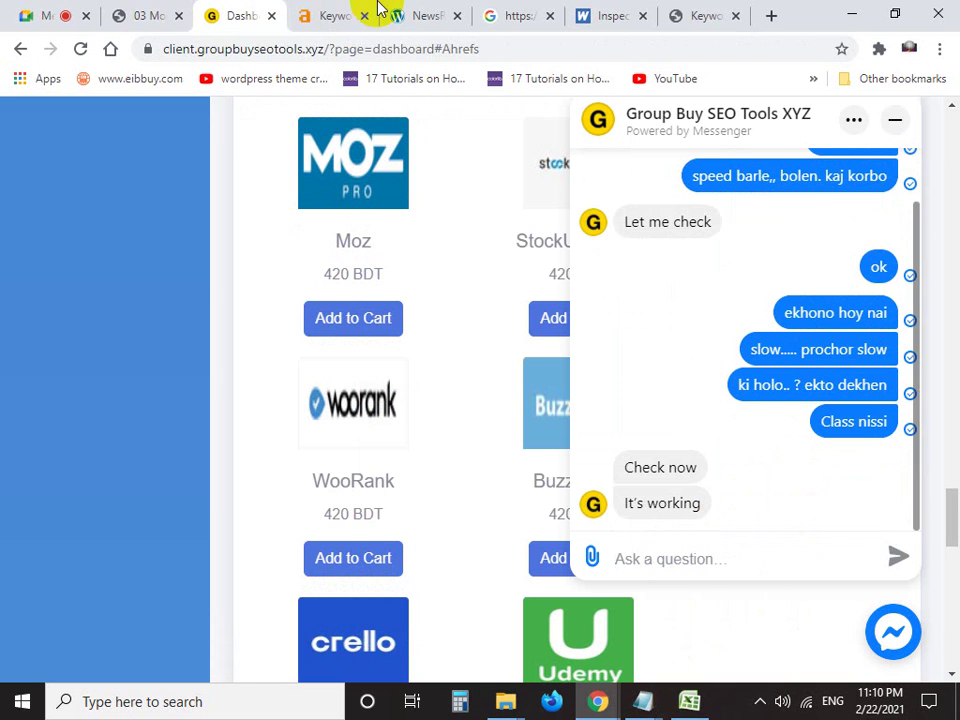
Check the Ahrefs page and report "Bulk keyword not working exactly" in the Group Buy SEO Tools support chat, and minimize the chat
click(340, 14)
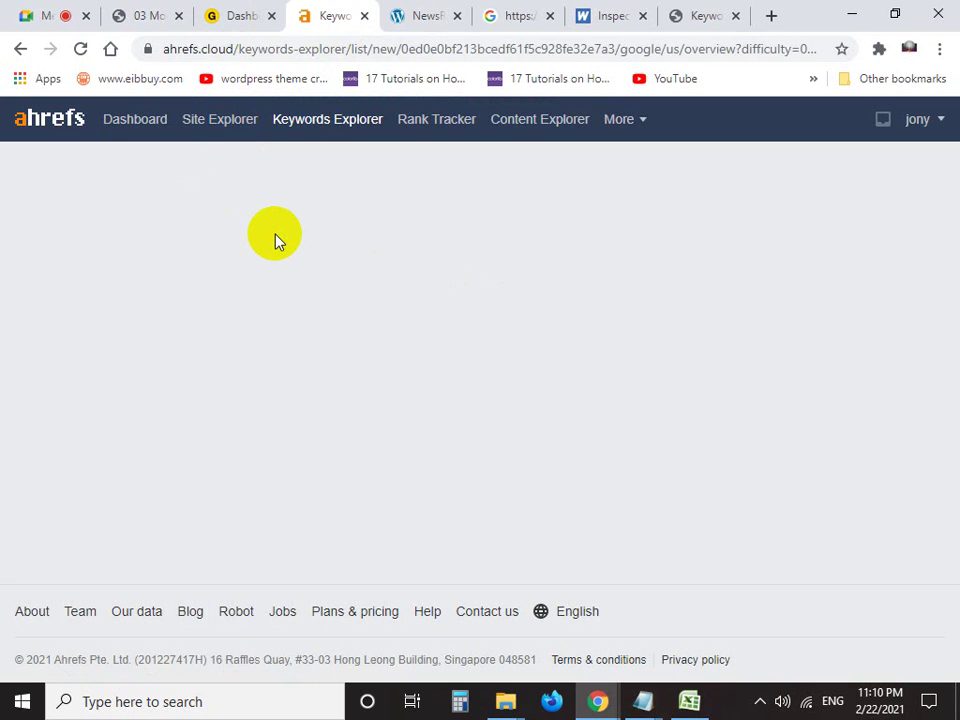
click(236, 16)
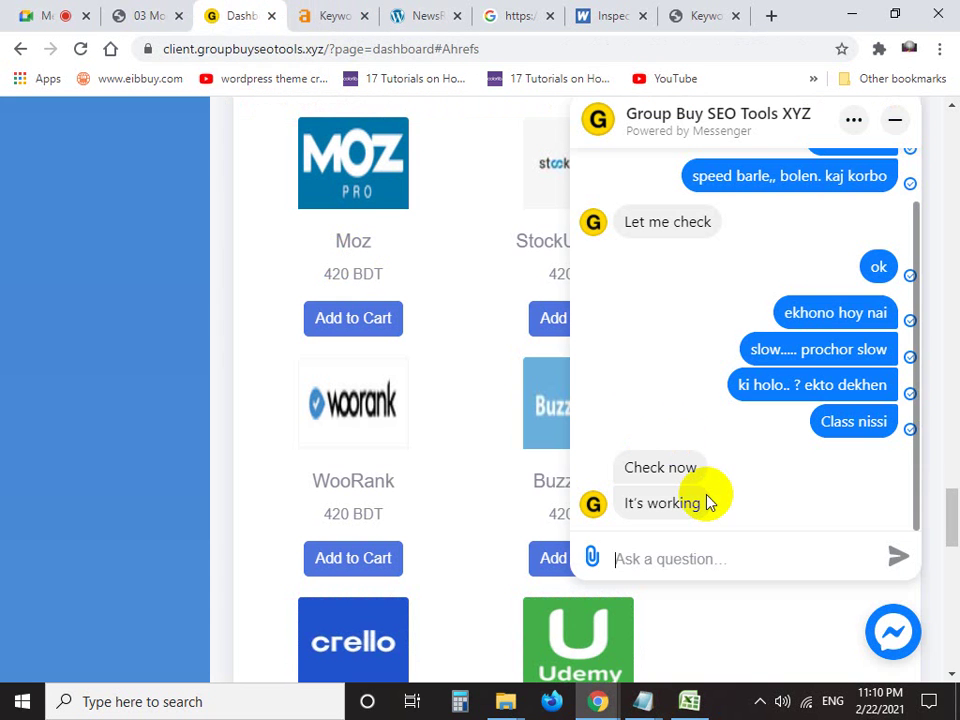
text(Bulk keyword not working exactly)
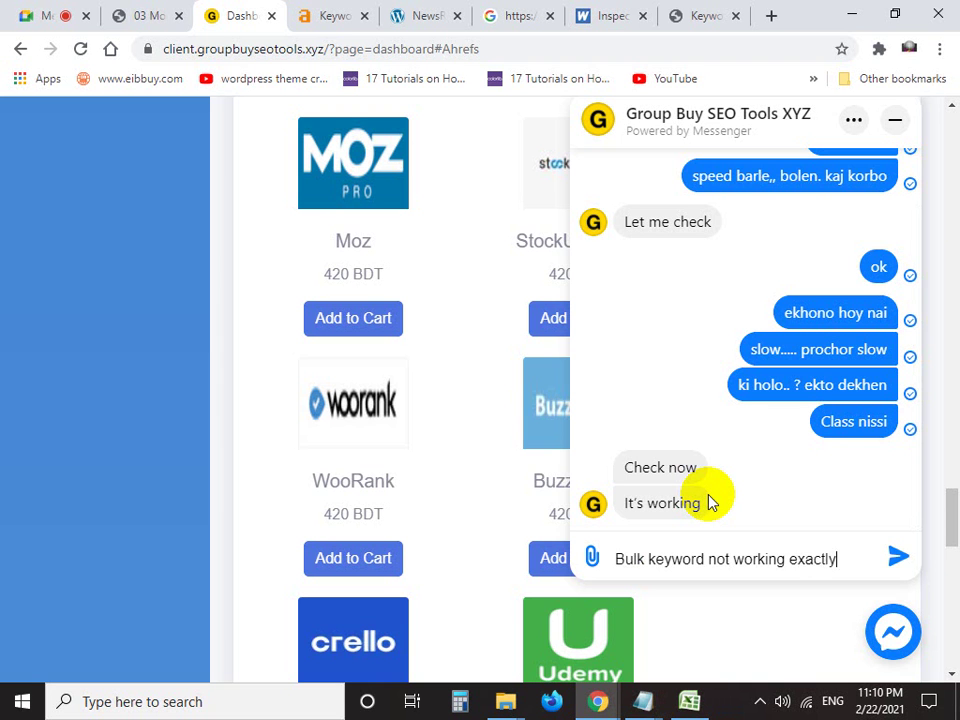
key(Return)
click(895, 120)
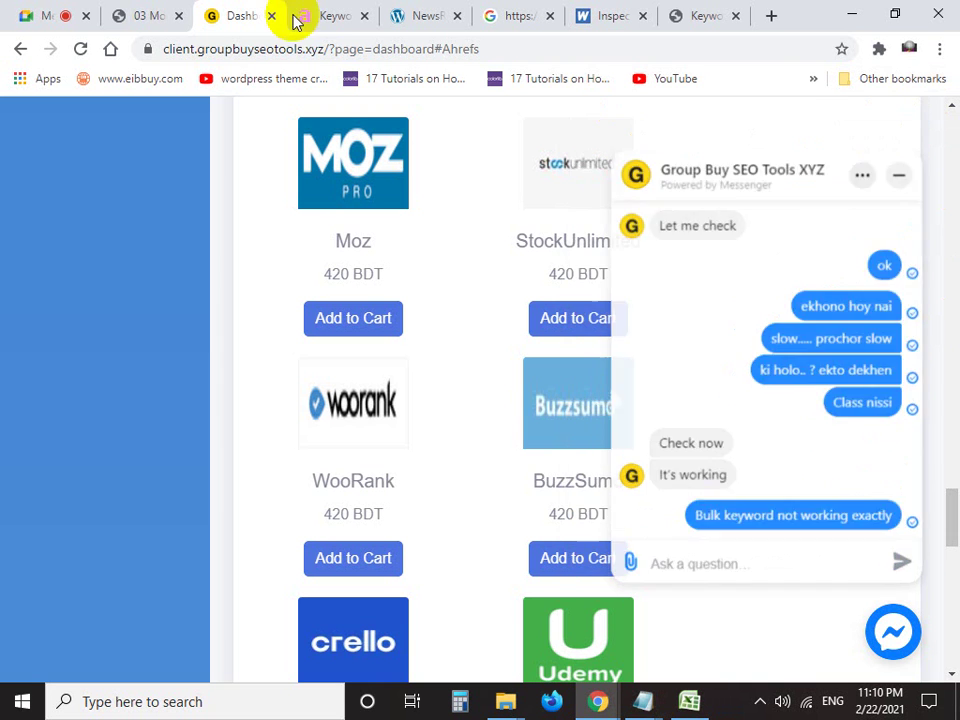
Return to Ahrefs and reload the Keywords Explorer start page
click(300, 17)
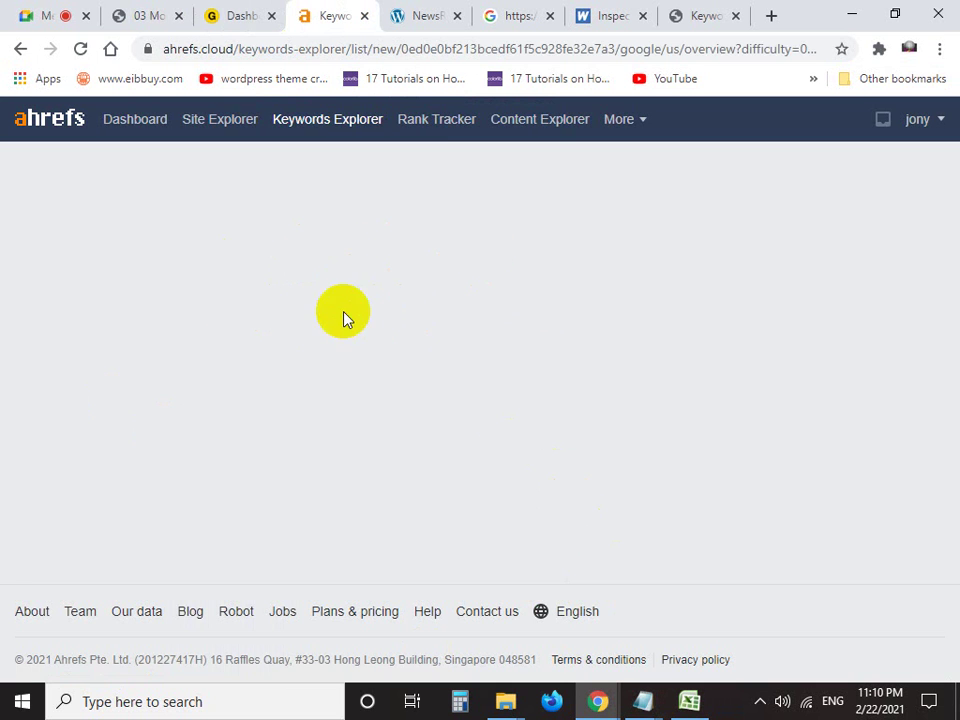
click(300, 126)
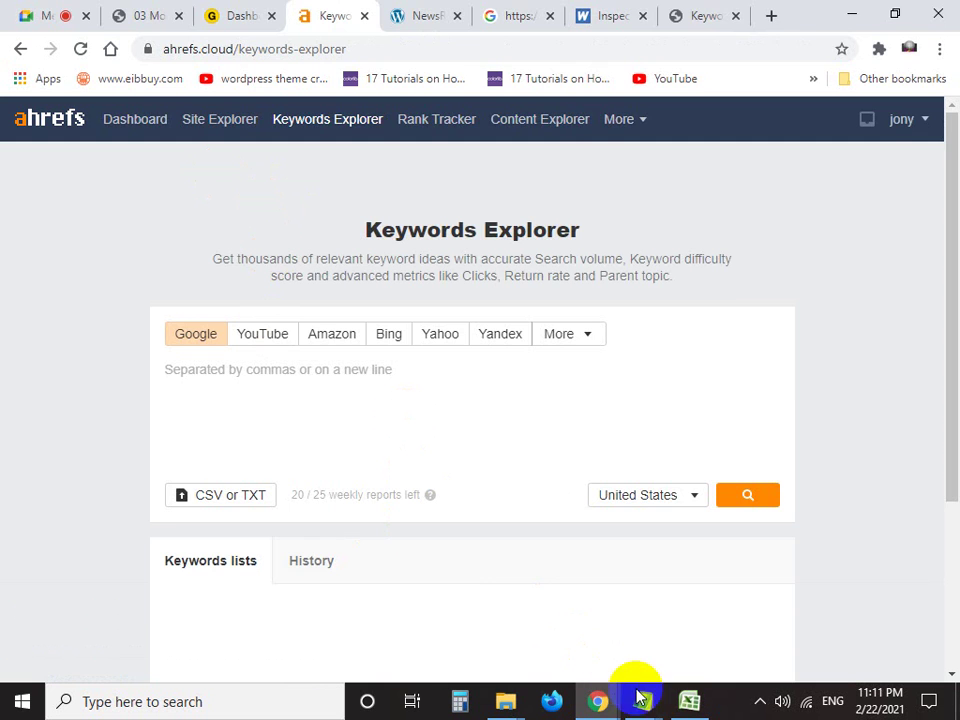
Switch to Keyword Research Step.txt in Notepad, mark the three question-based keyword steps with red arrows on a screen capture, and discard it
click(641, 699)
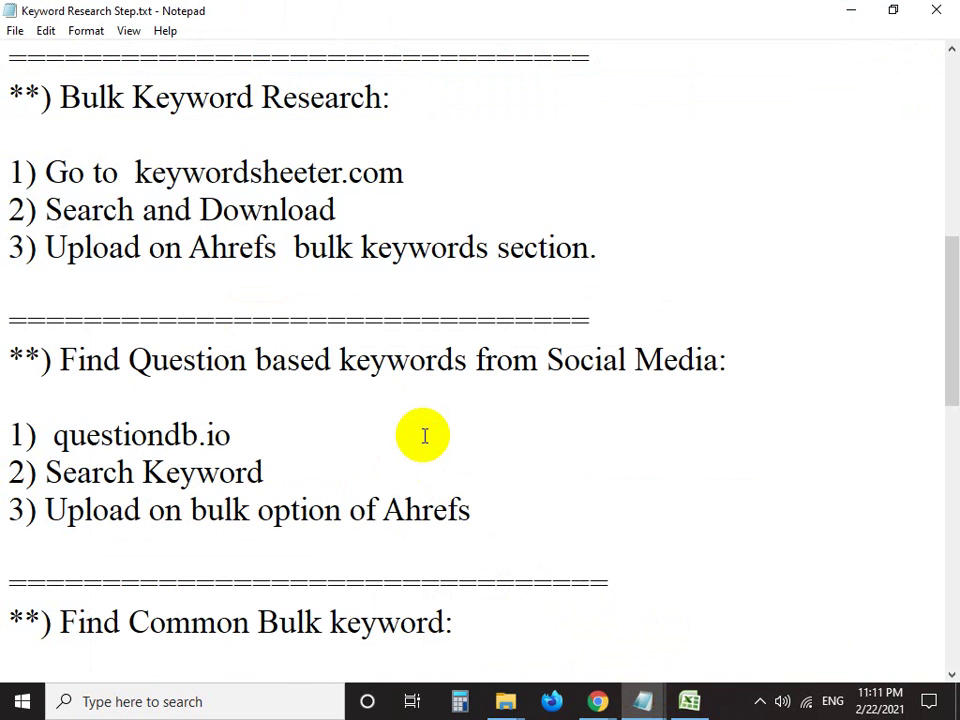
scroll(424, 435, down, 2)
key(Print)
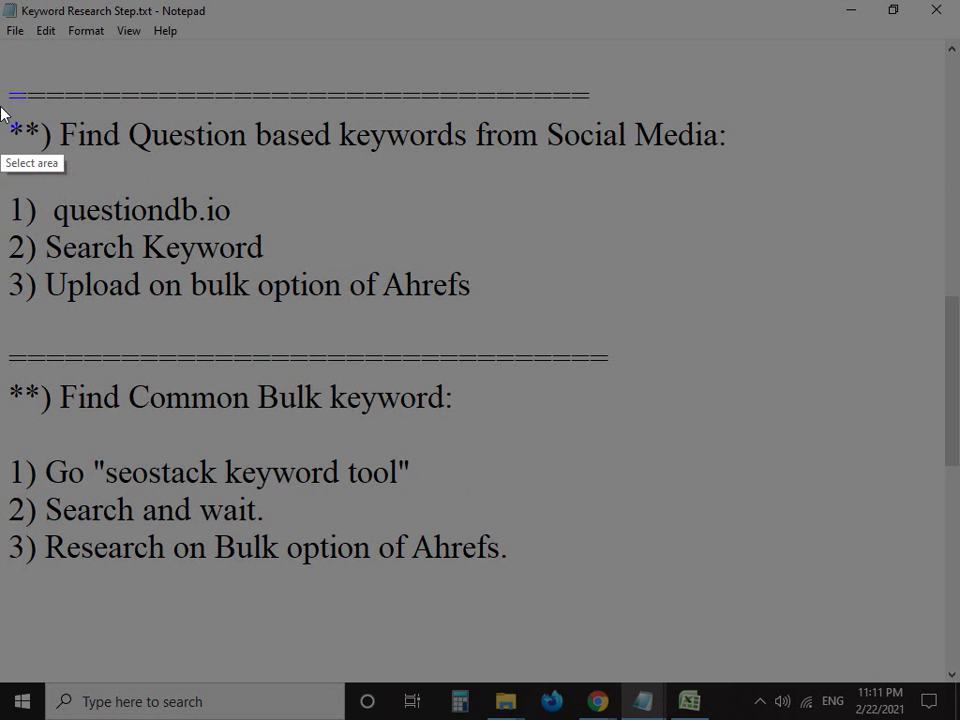
drag(3, 100, 909, 336)
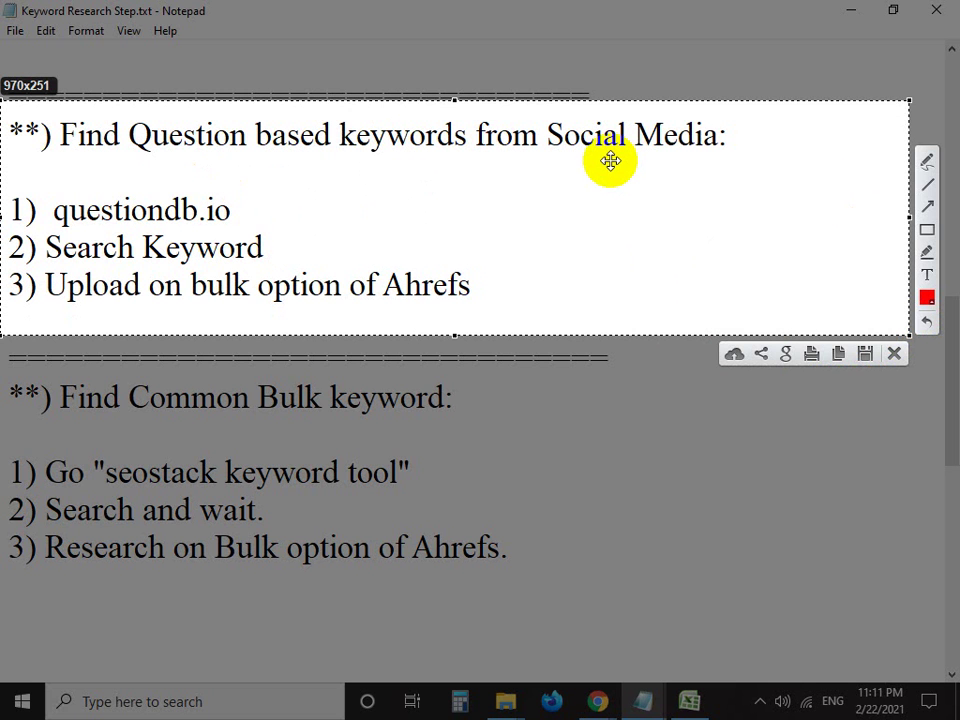
click(925, 209)
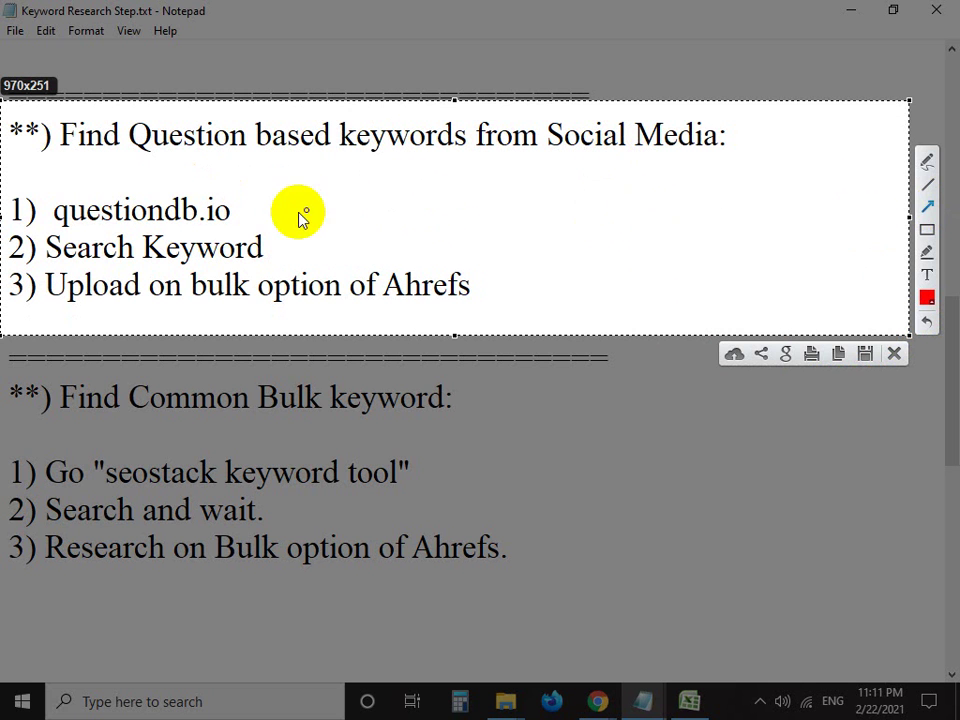
drag(765, 214, 280, 214)
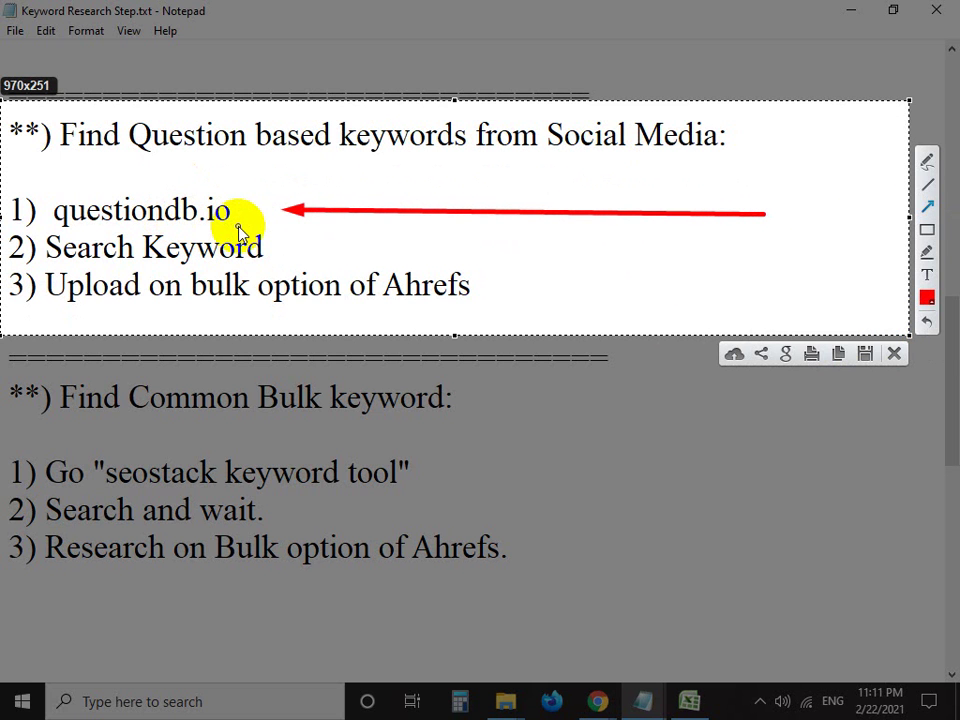
mouse_move(551, 244)
mouse_down()
mouse_move(258, 246)
mouse_move(303, 248)
mouse_up()
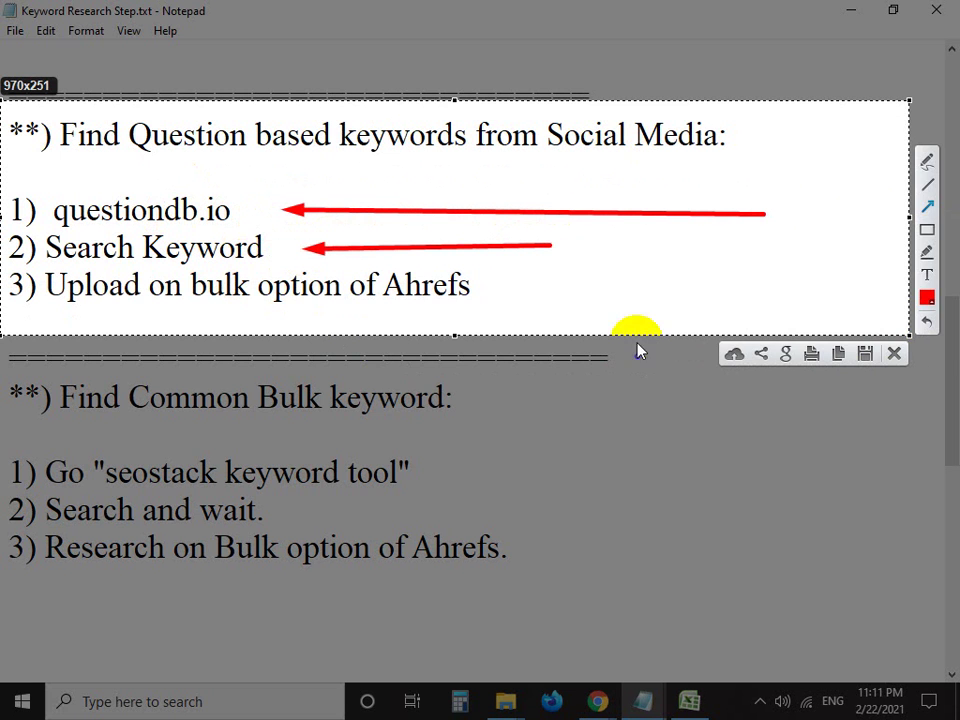
mouse_move(632, 306)
mouse_down()
mouse_move(450, 286)
mouse_move(470, 305)
mouse_up()
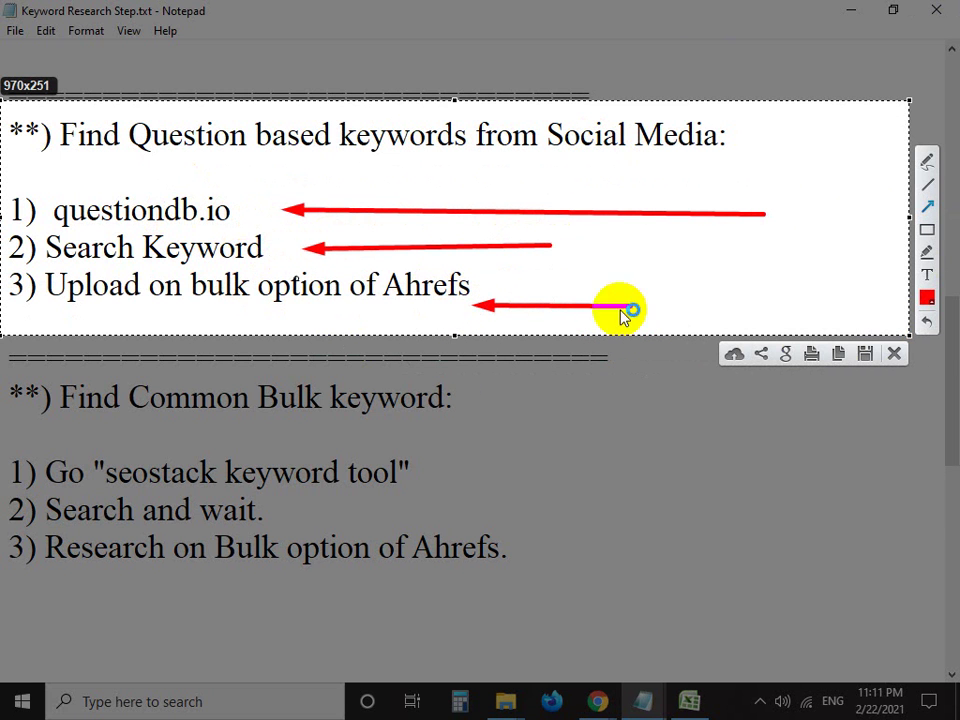
click(893, 353)
Copy the questiondb.io address from the question-based keywords section of the notes, leaving the notes' text as it was
drag(48, 211, 229, 205)
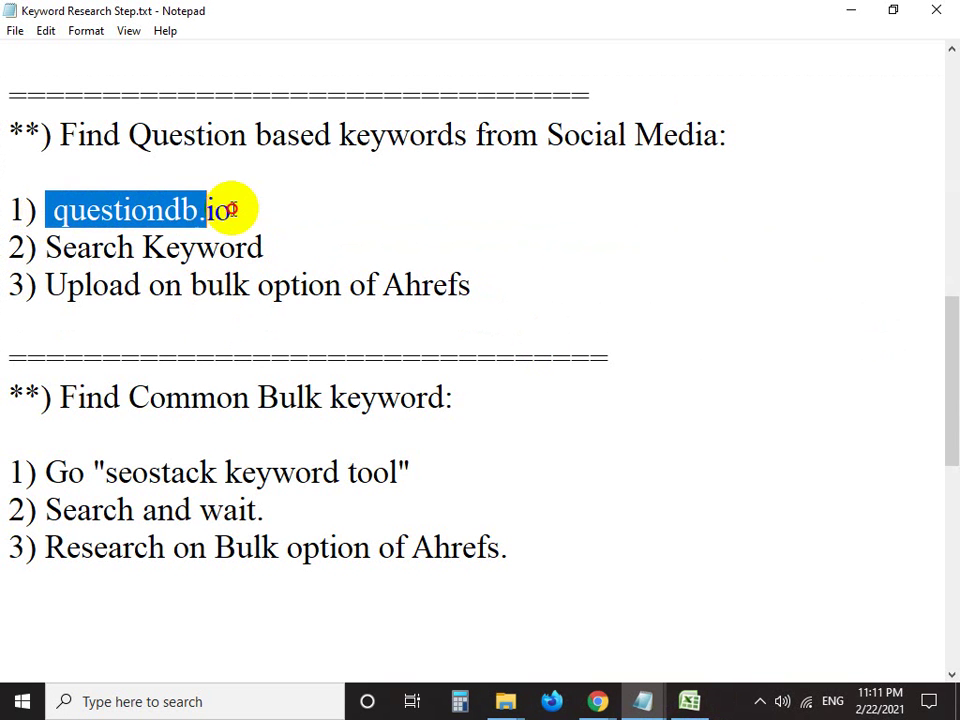
right_click(206, 213)
click(250, 293)
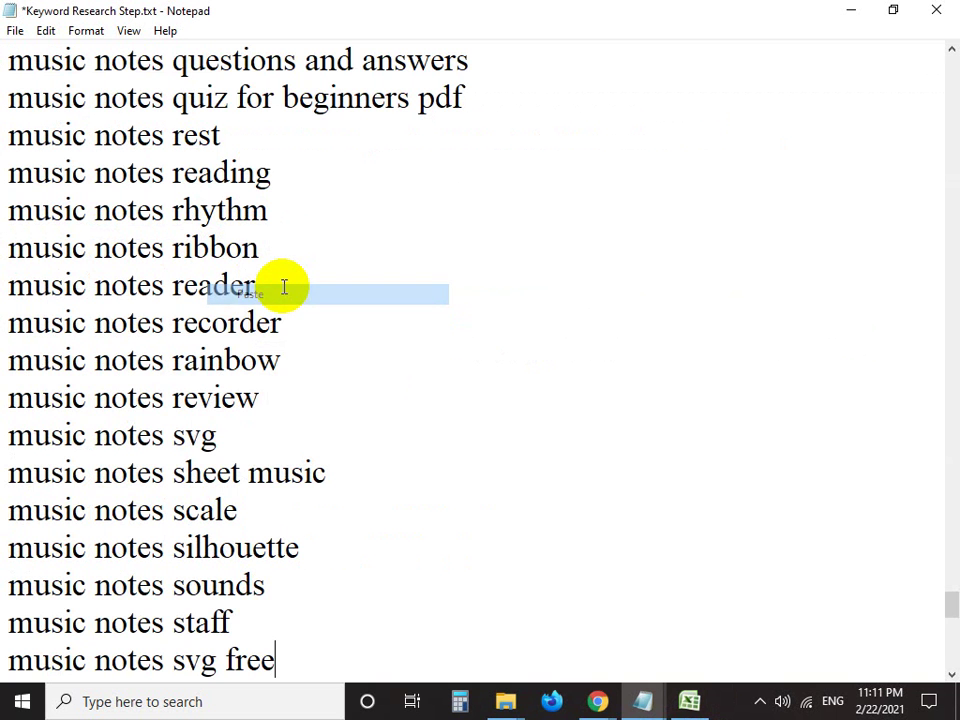
key(ctrl+z)
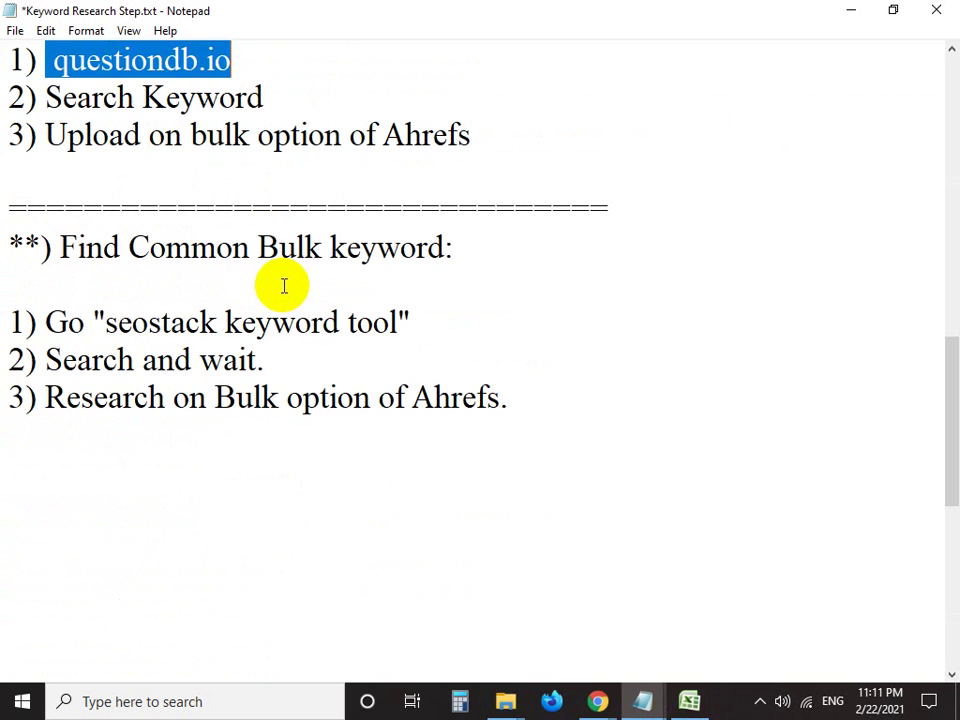
right_click(161, 62)
click(221, 123)
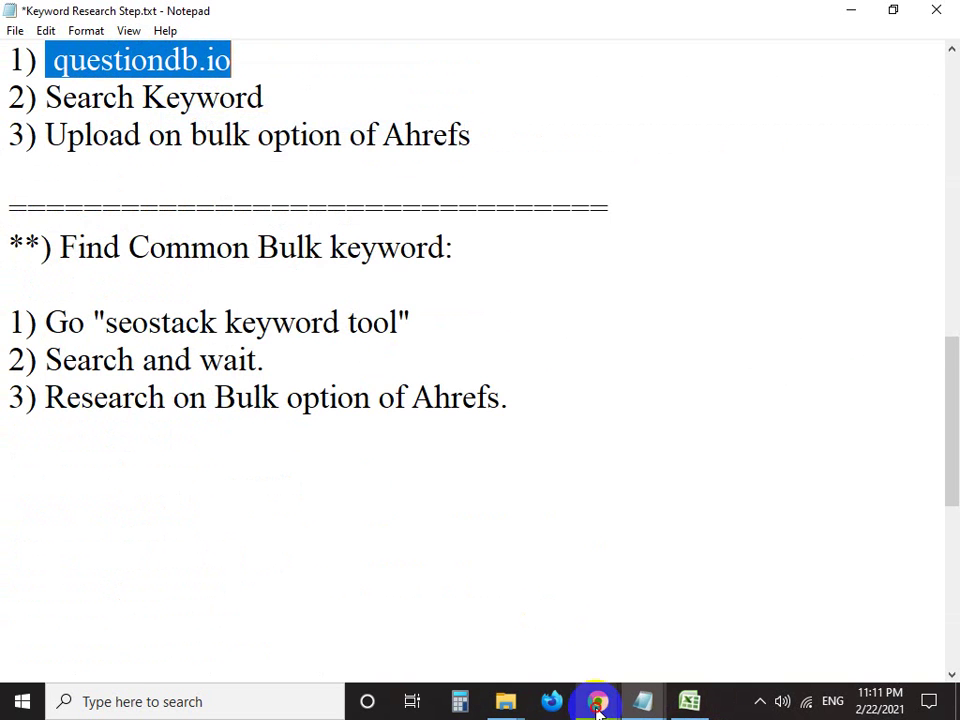
Switch to Chrome and close the Ahrefs, Group Buy SEO Tools dashboard and keyword generator pages
mouse_move(597, 700)
click(456, 568)
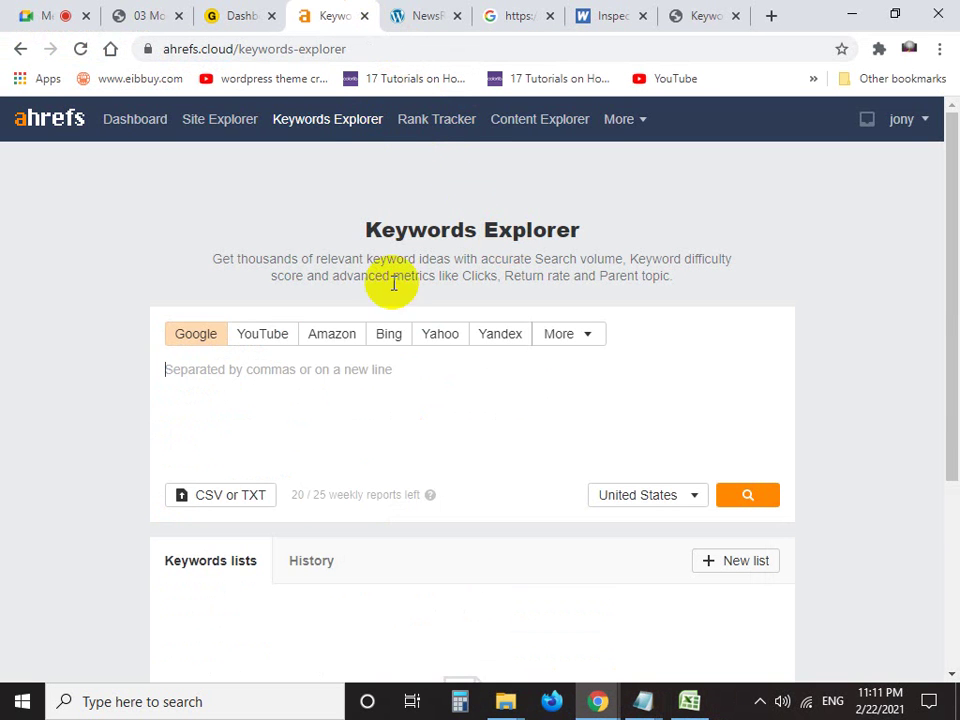
click(364, 16)
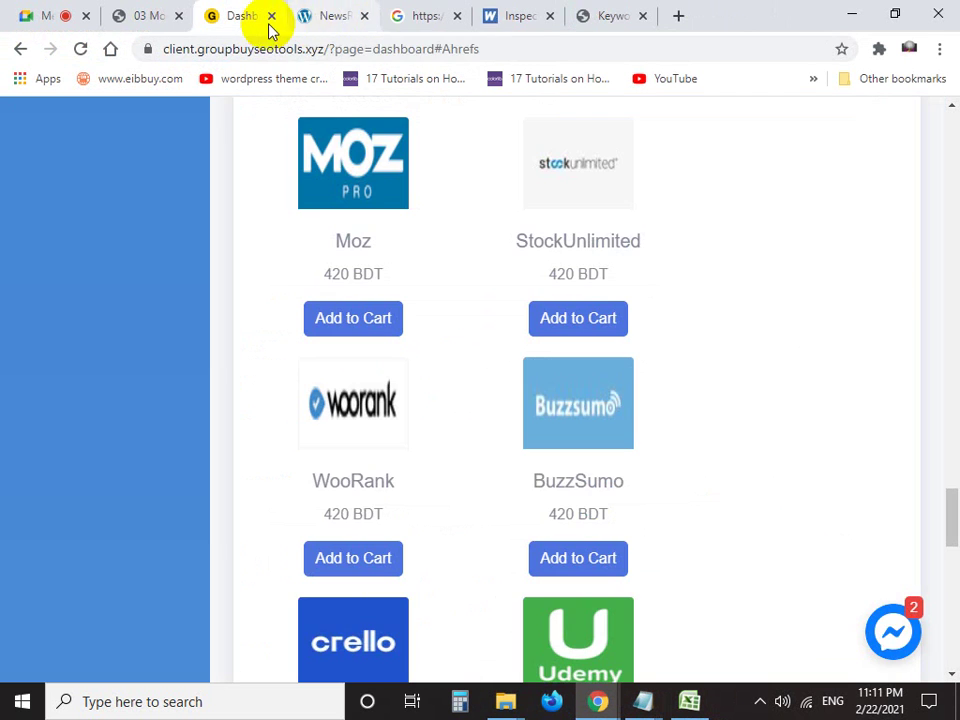
click(271, 16)
click(552, 17)
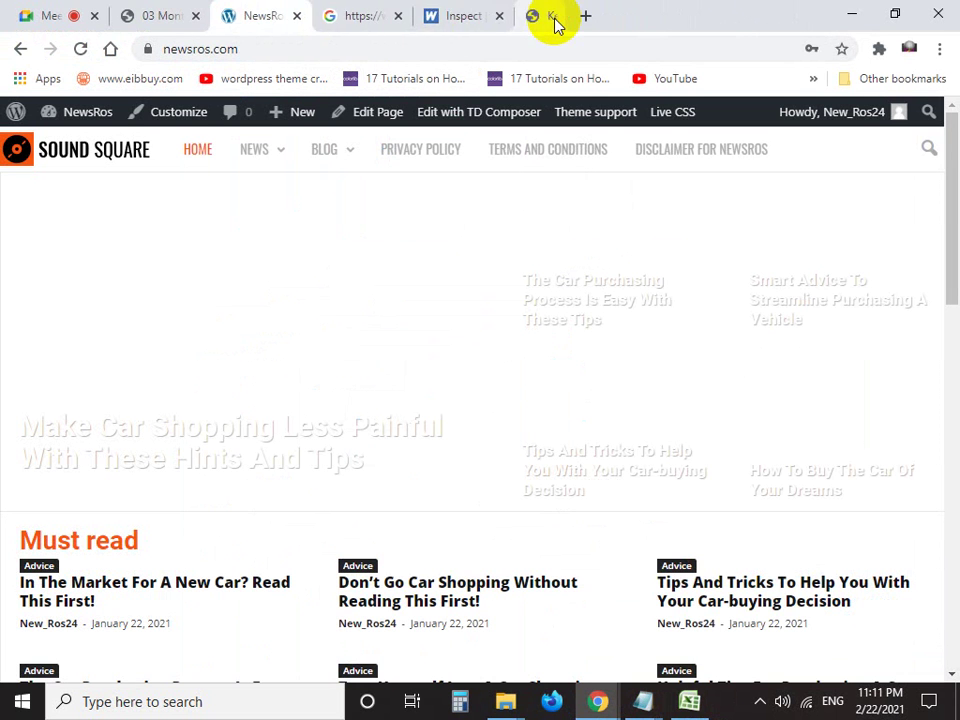
Load questiondb.io in a new browser tab
click(771, 17)
text(questiondb.io)
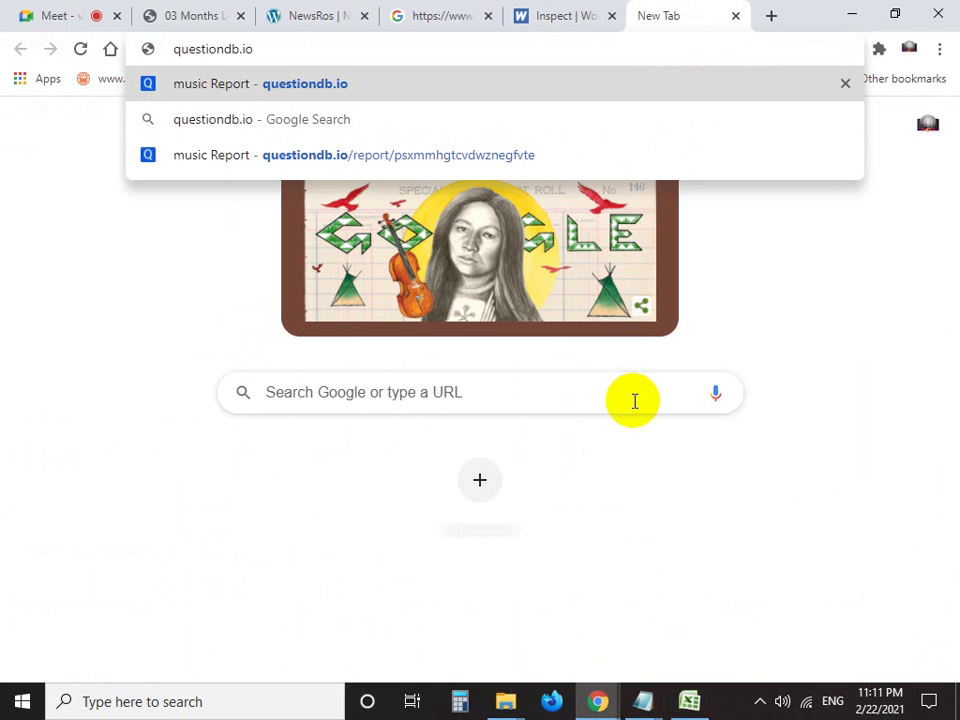
key(Return)
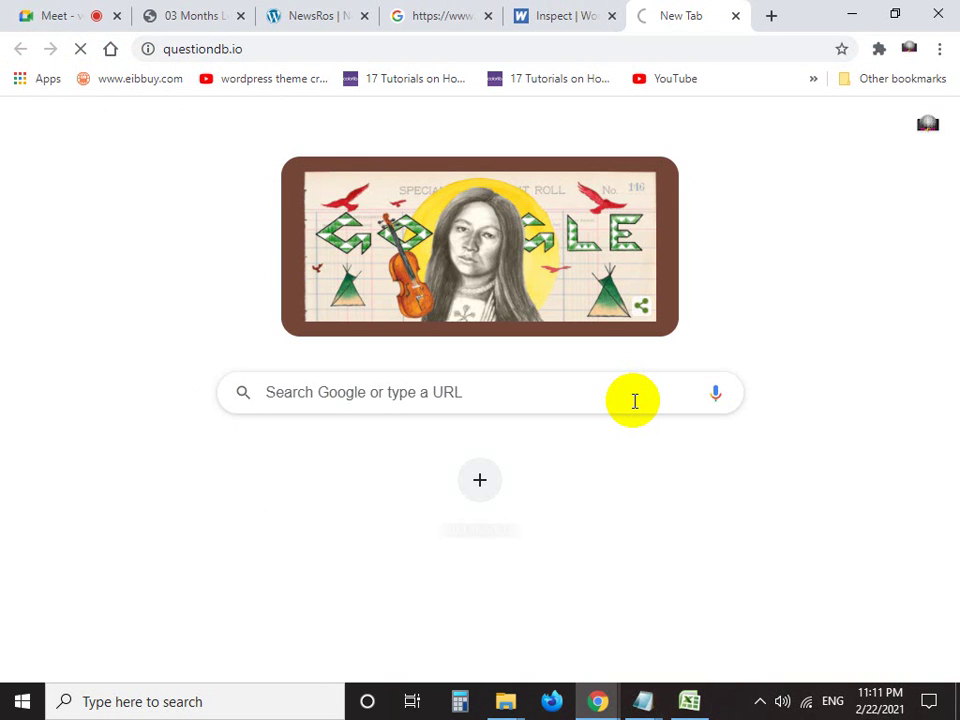
Review Wordtracker's keyword opportunities not on page for apple.com/apple-music/, and close that page
click(566, 12)
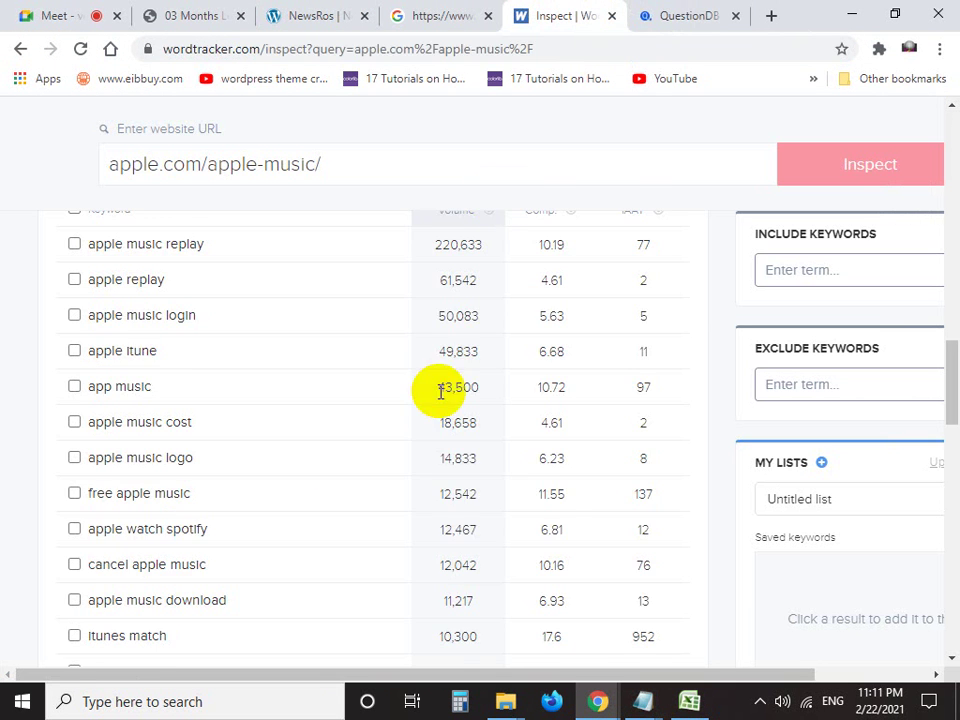
scroll(300, 497, down, 1)
scroll(189, 439, up, 4)
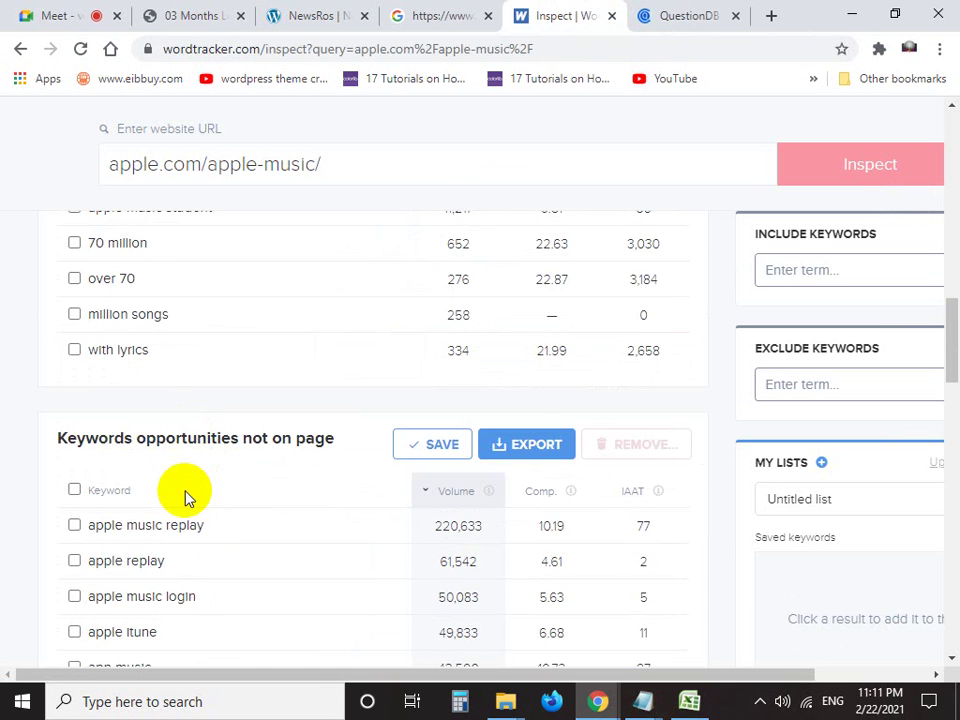
scroll(193, 480, down, 2)
scroll(214, 476, down, 2)
scroll(170, 430, up, 4)
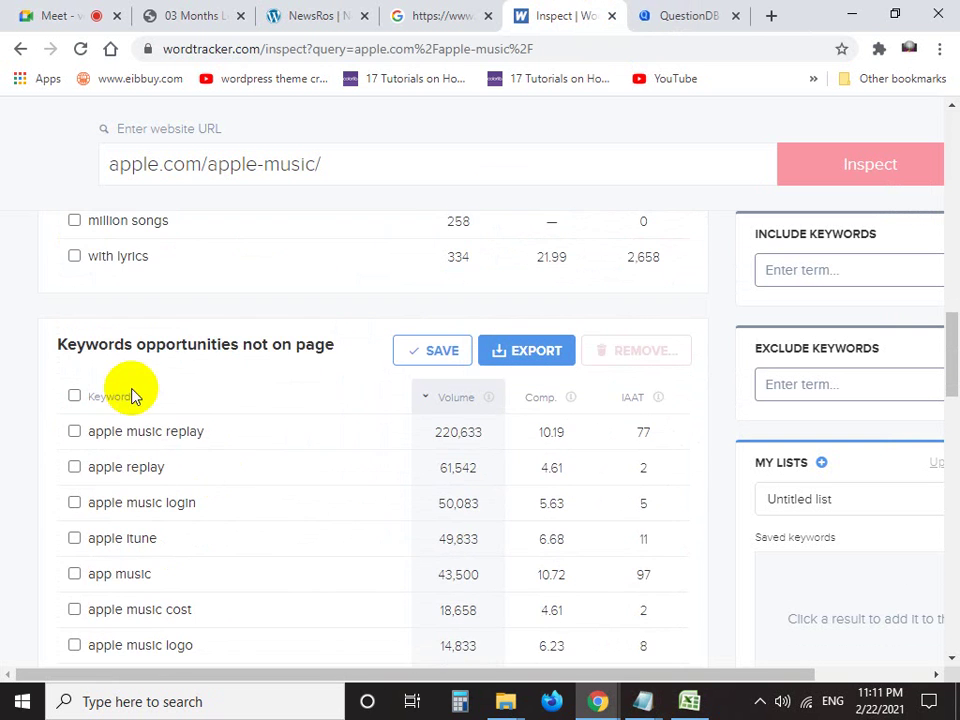
scroll(317, 380, down, 8)
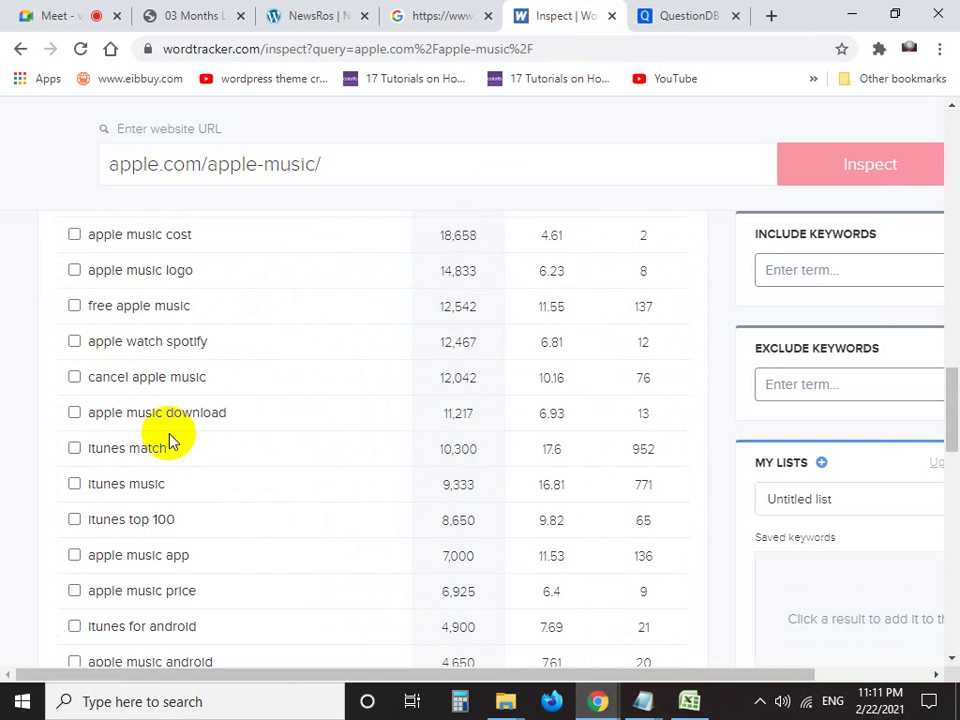
scroll(170, 440, down, 8)
scroll(168, 440, down, 8)
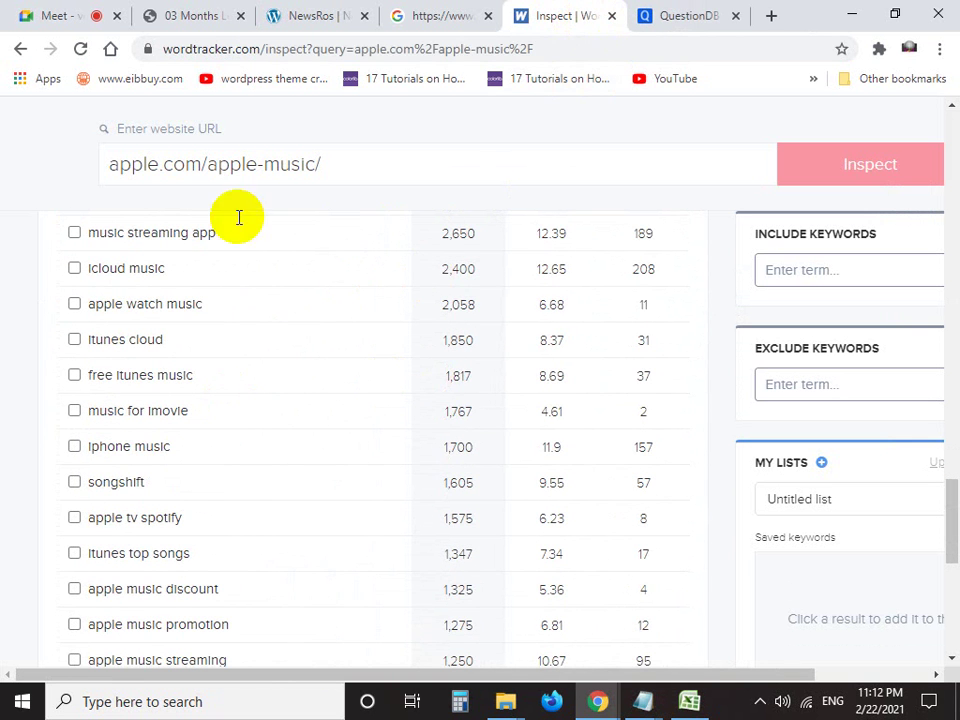
scroll(208, 379, up, 4)
click(612, 17)
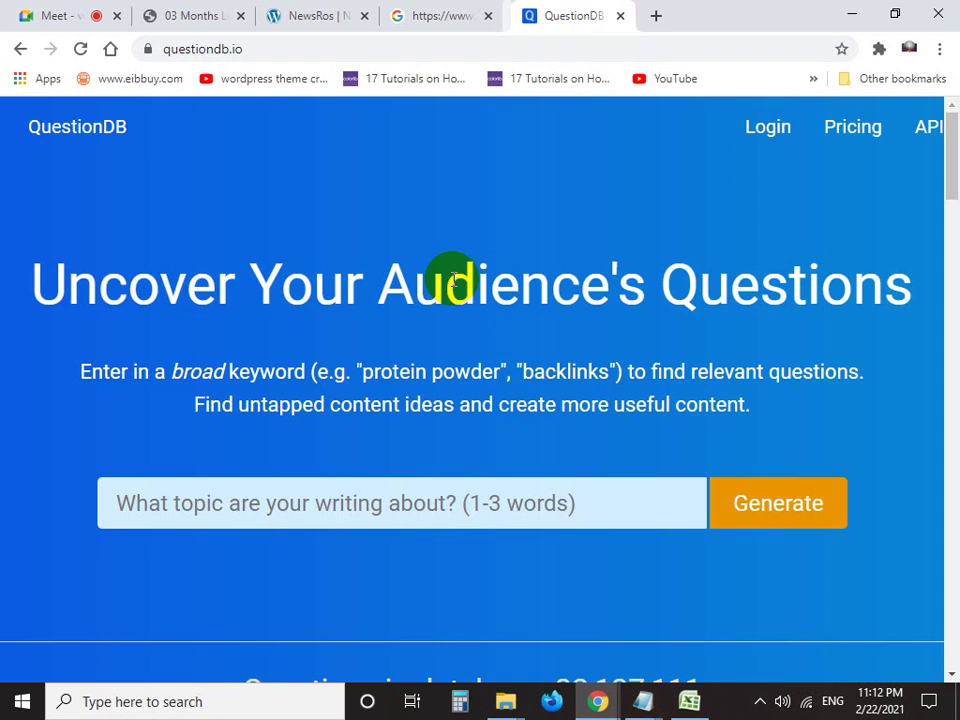
Generate a QuestionDB report of questions for the topic "music"
scroll(445, 370, down, 4)
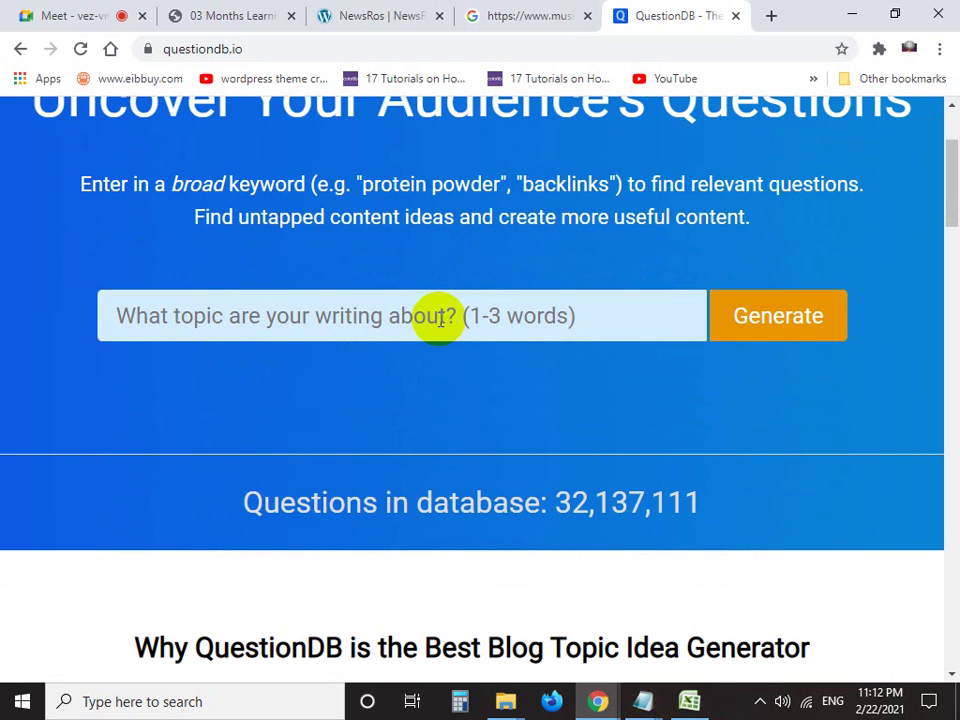
click(441, 316)
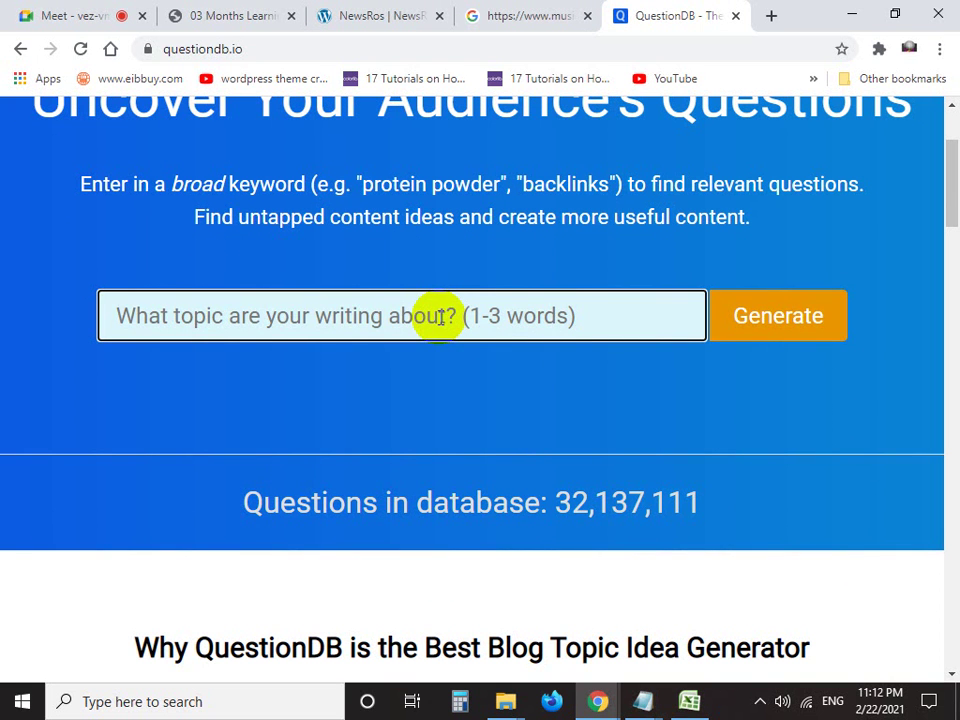
text(music)
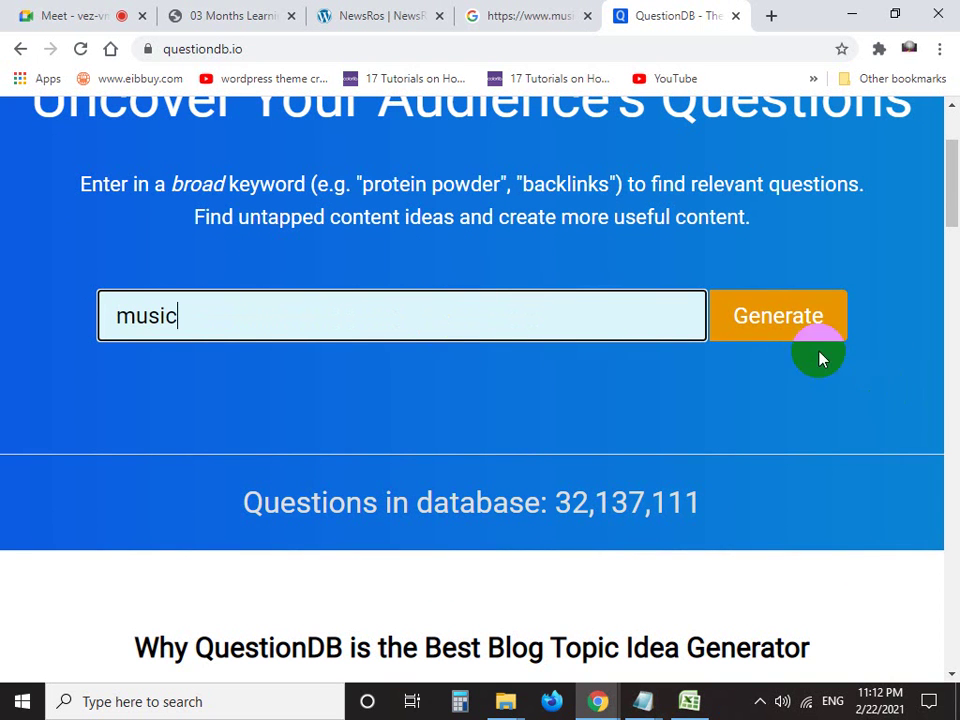
click(797, 330)
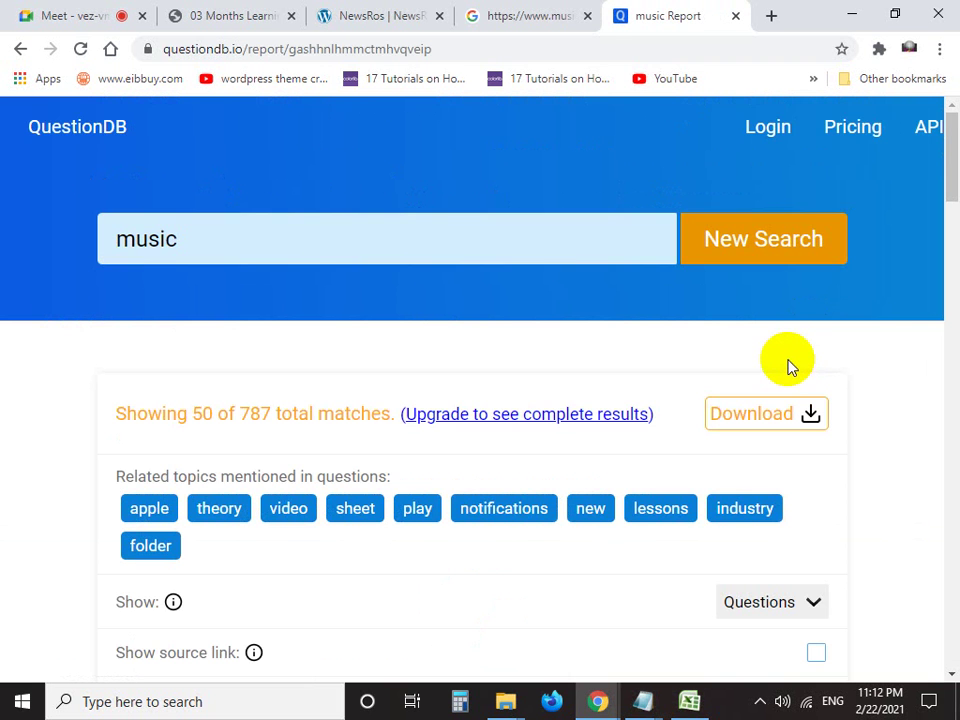
Review the list of music questions in the QuestionDB report
scroll(787, 366, down, 4)
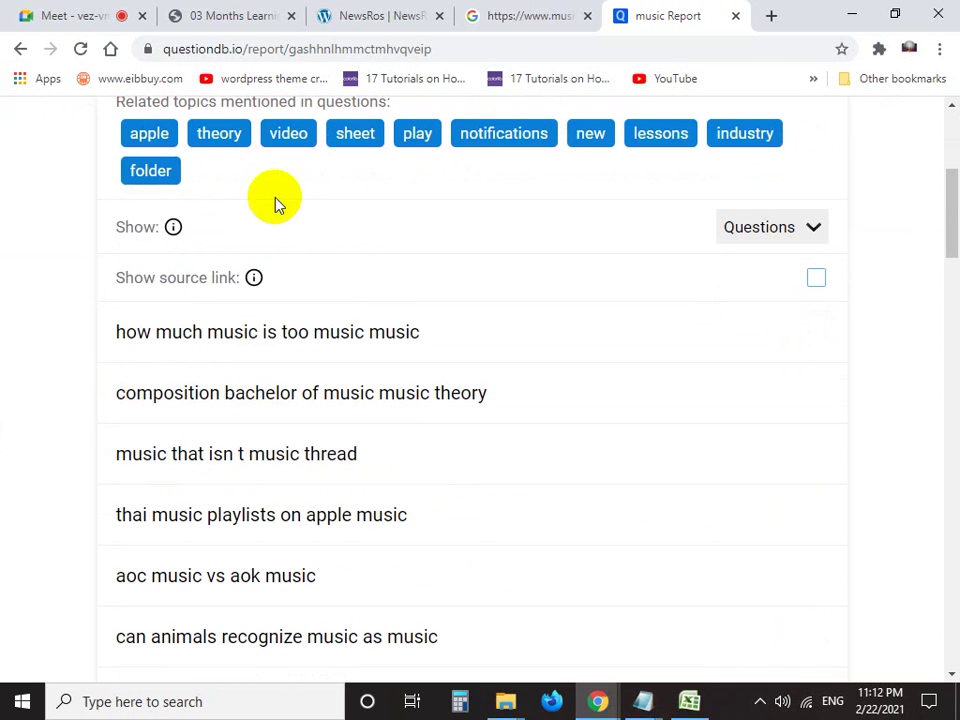
scroll(70, 316, down, 1)
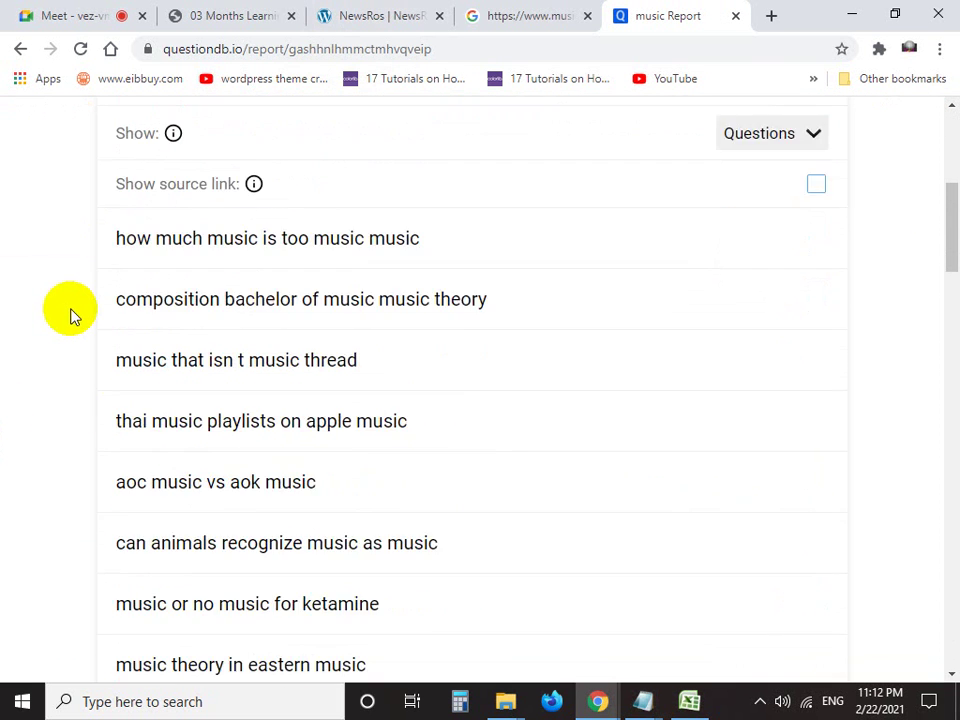
scroll(71, 317, up, 4)
scroll(75, 326, down, 6)
scroll(78, 328, down, 15)
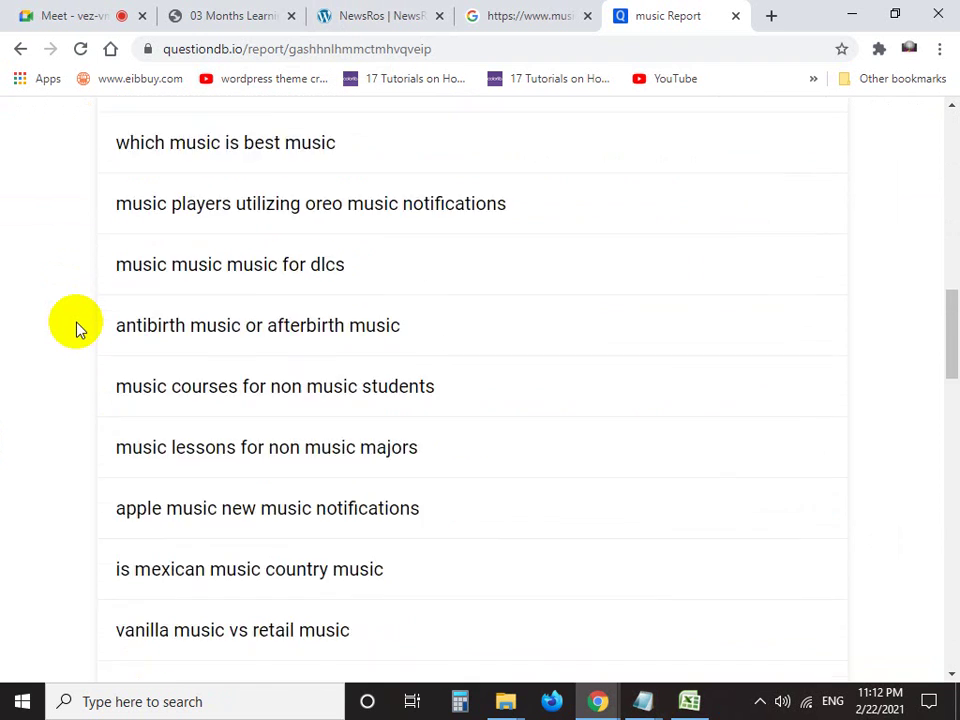
scroll(80, 343, down, 4)
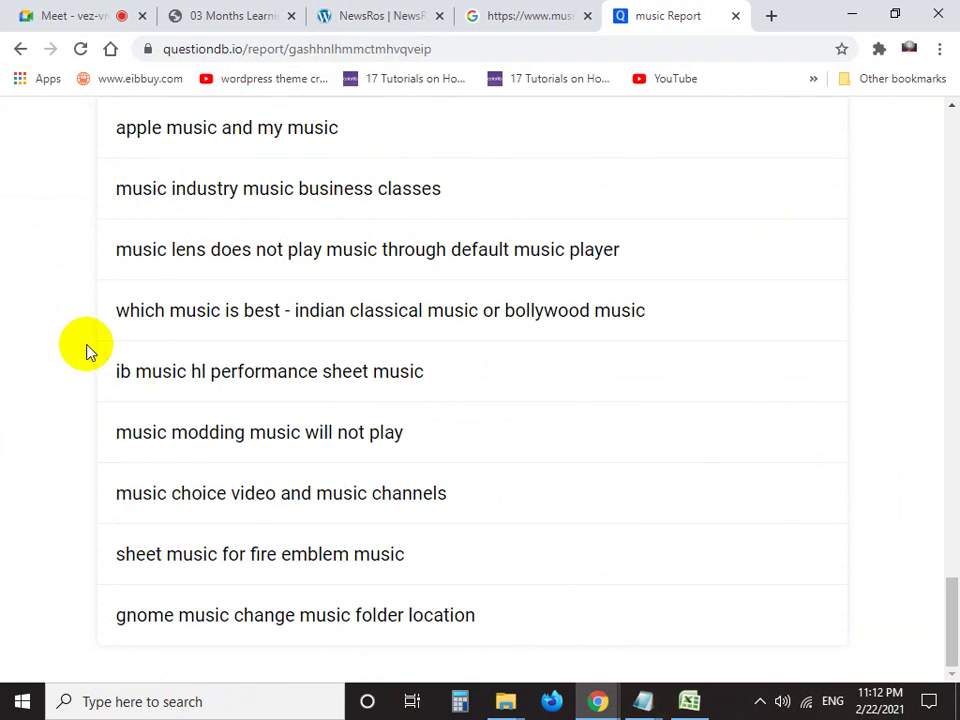
drag(952, 665, 943, 214)
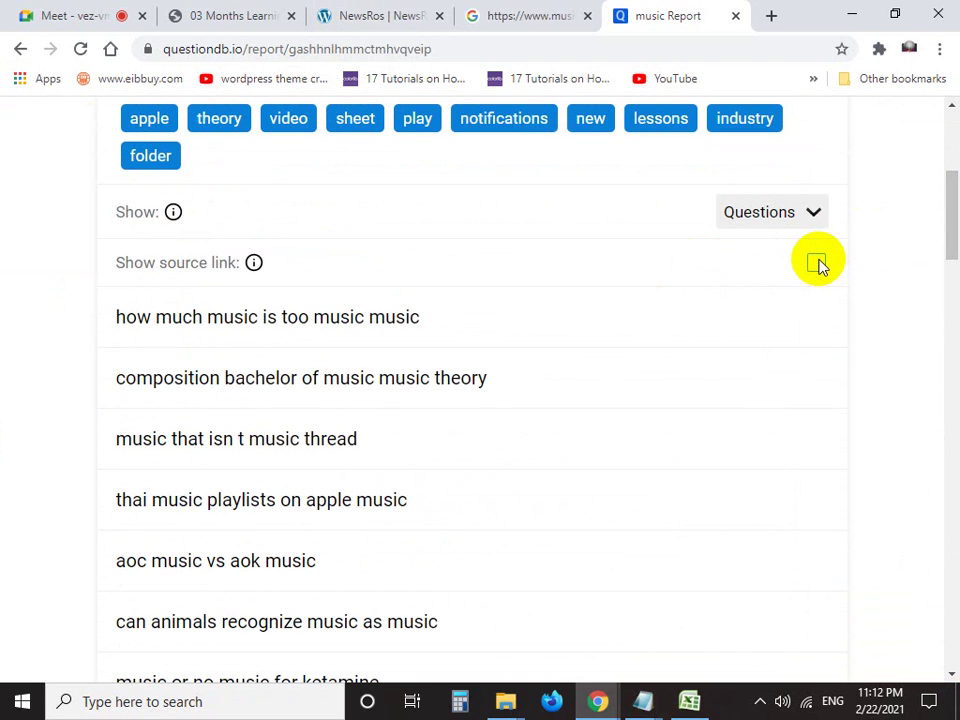
key(Print)
drag(683, 167, 924, 371)
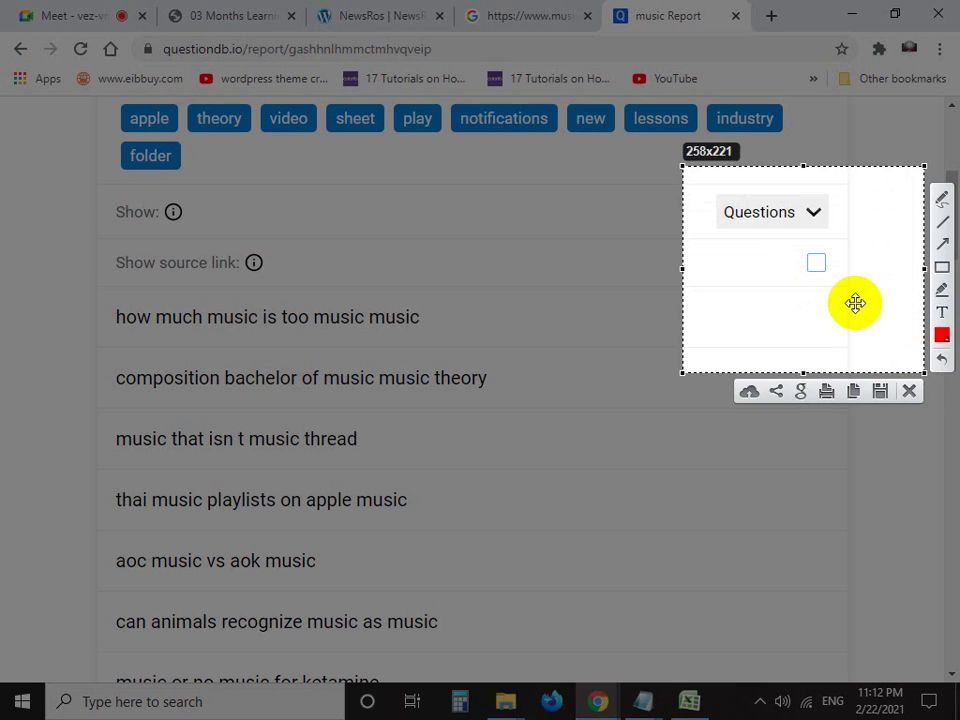
click(909, 392)
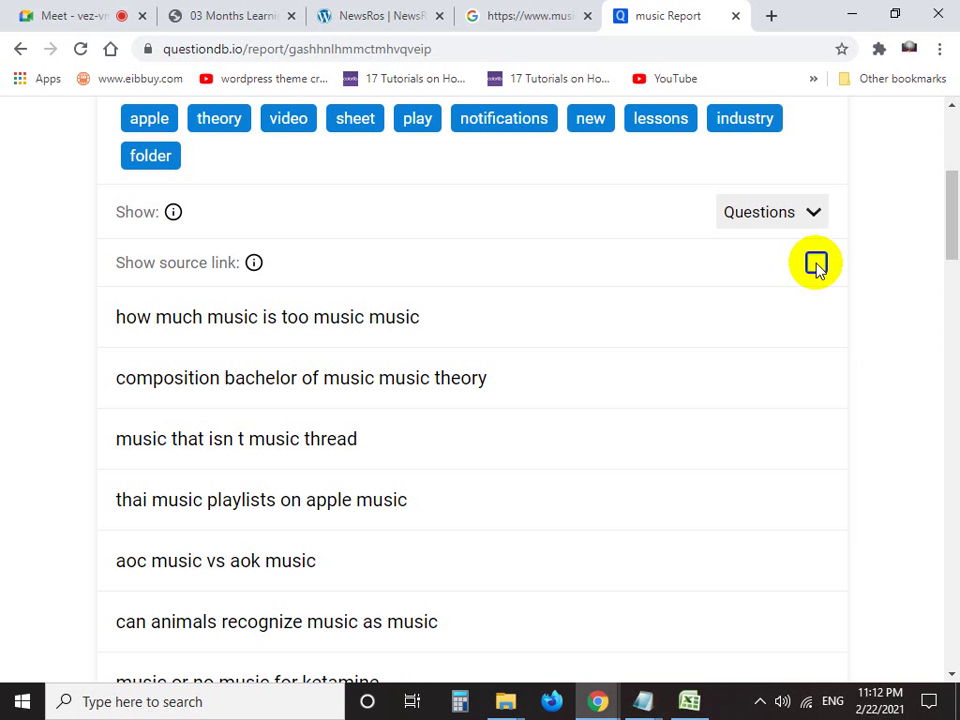
Show the source links in the music report and review which site each question comes from
click(816, 264)
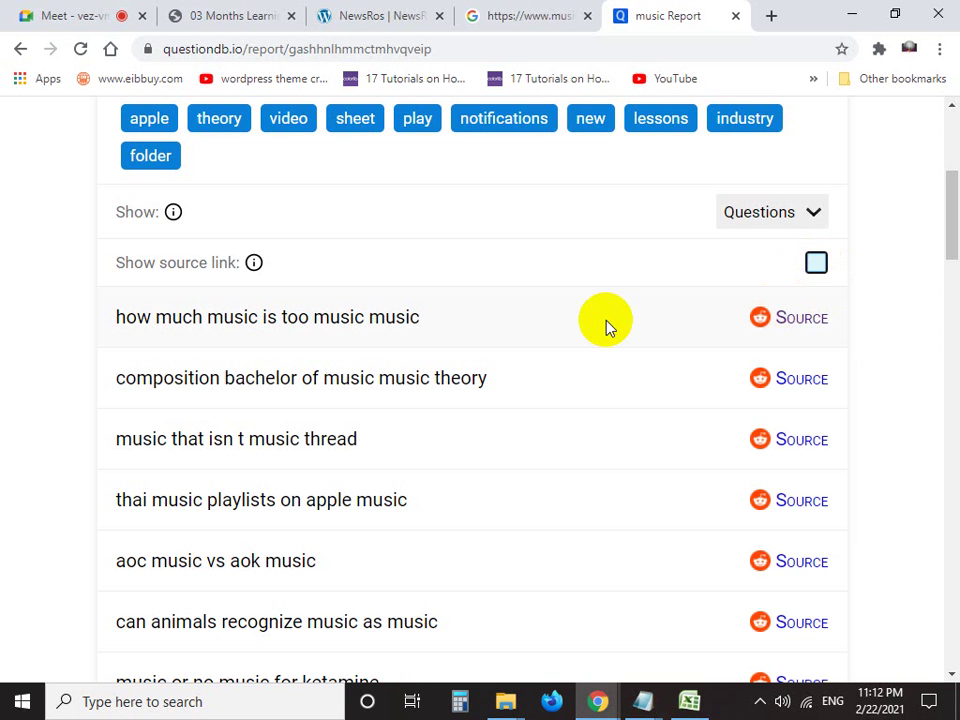
scroll(606, 325, down, 1)
scroll(606, 325, down, 1)
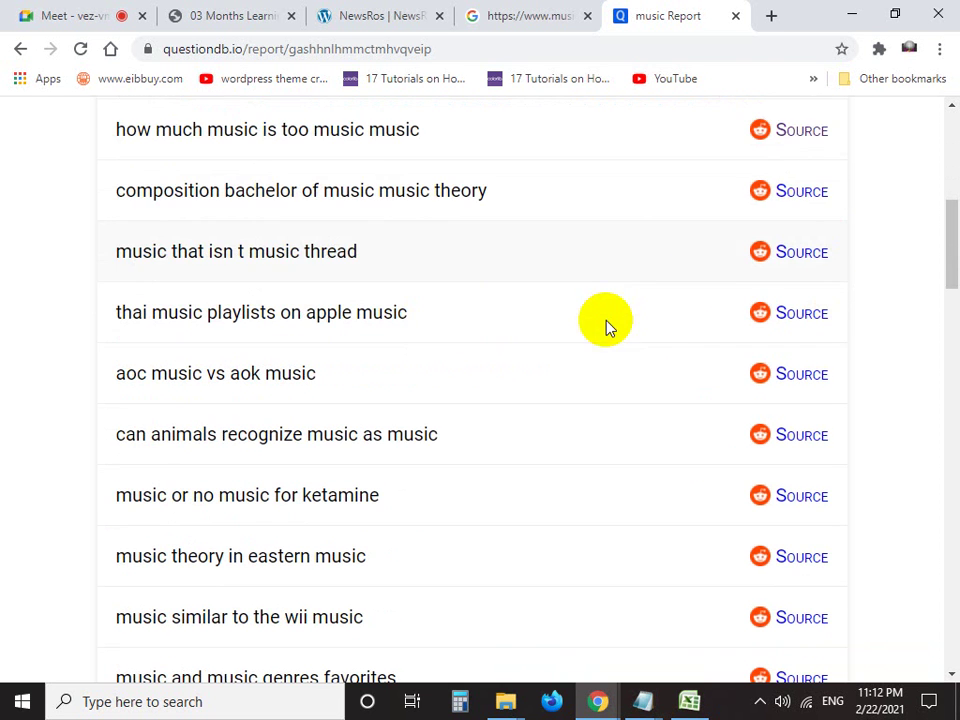
scroll(765, 330, down, 2)
scroll(768, 357, down, 8)
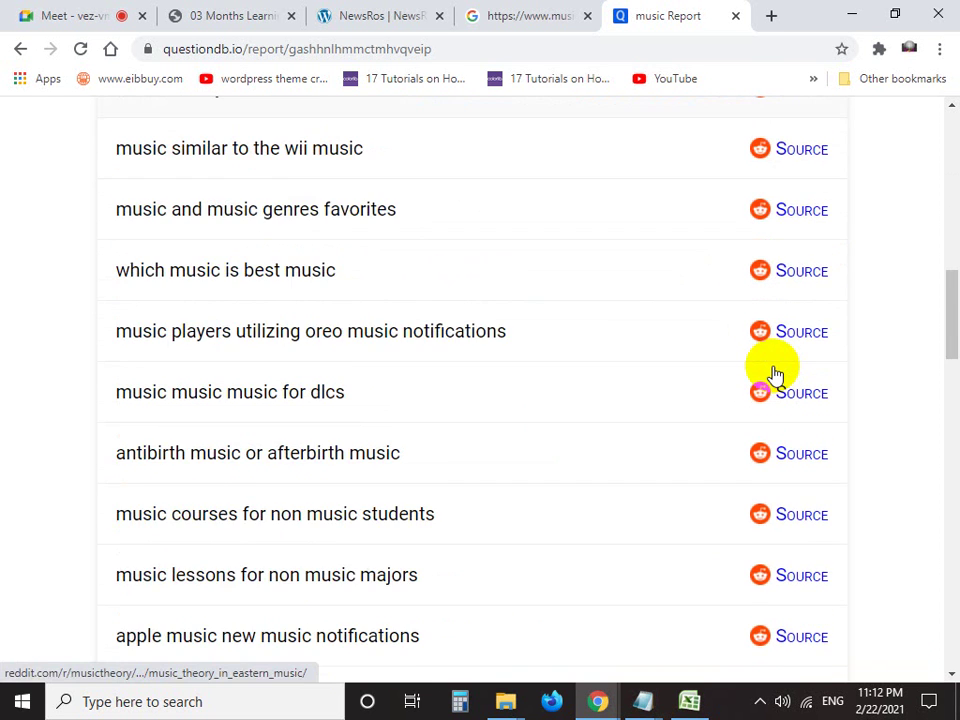
scroll(776, 373, down, 2)
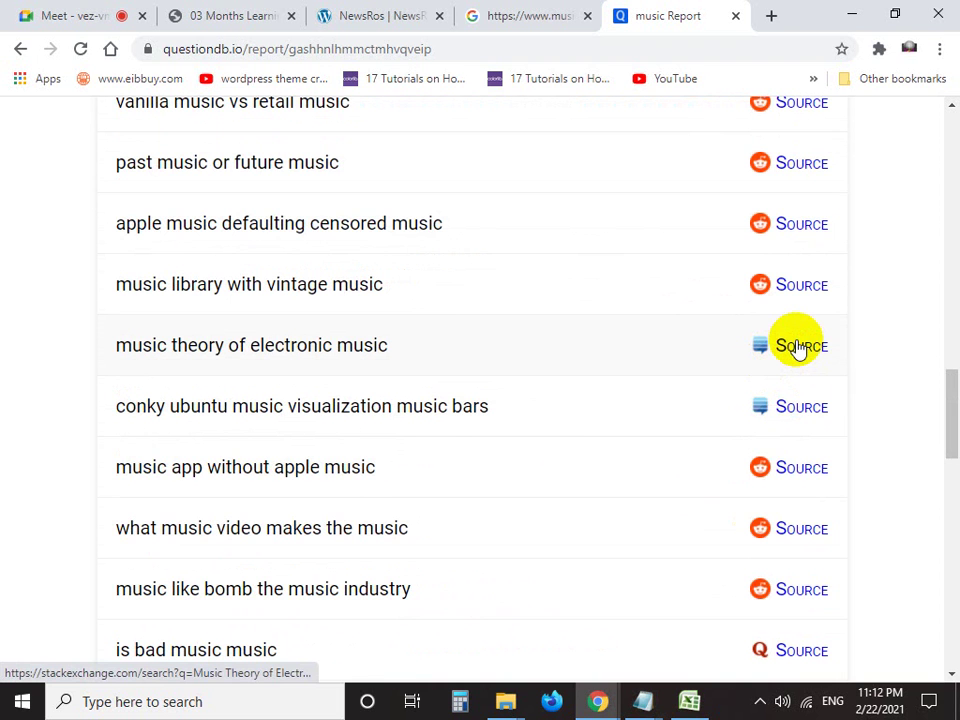
scroll(795, 355, down, 9)
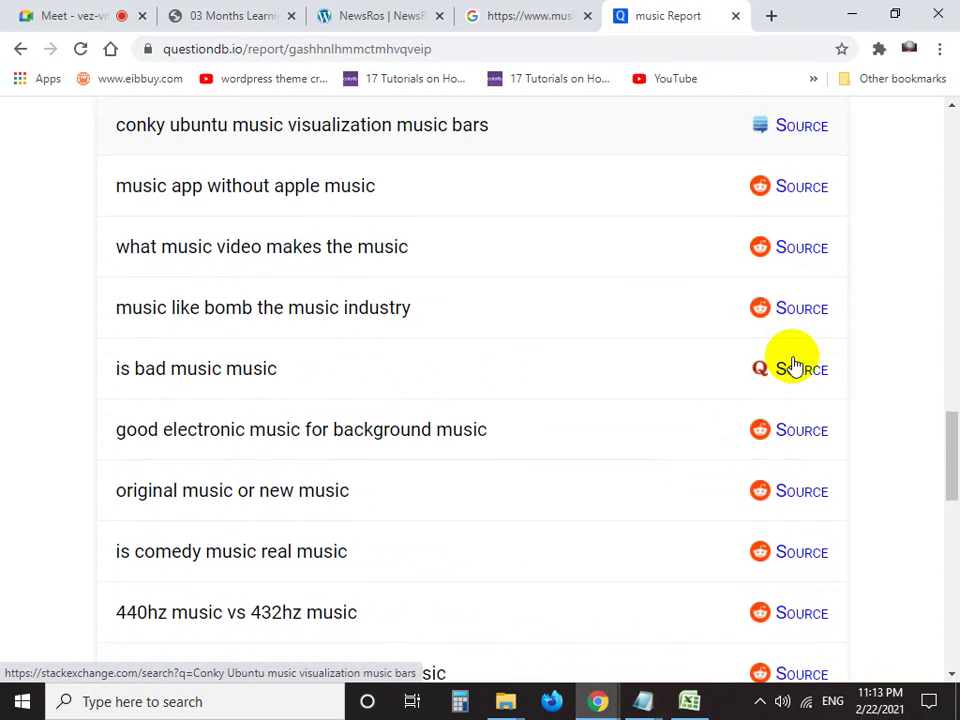
scroll(790, 368, down, 5)
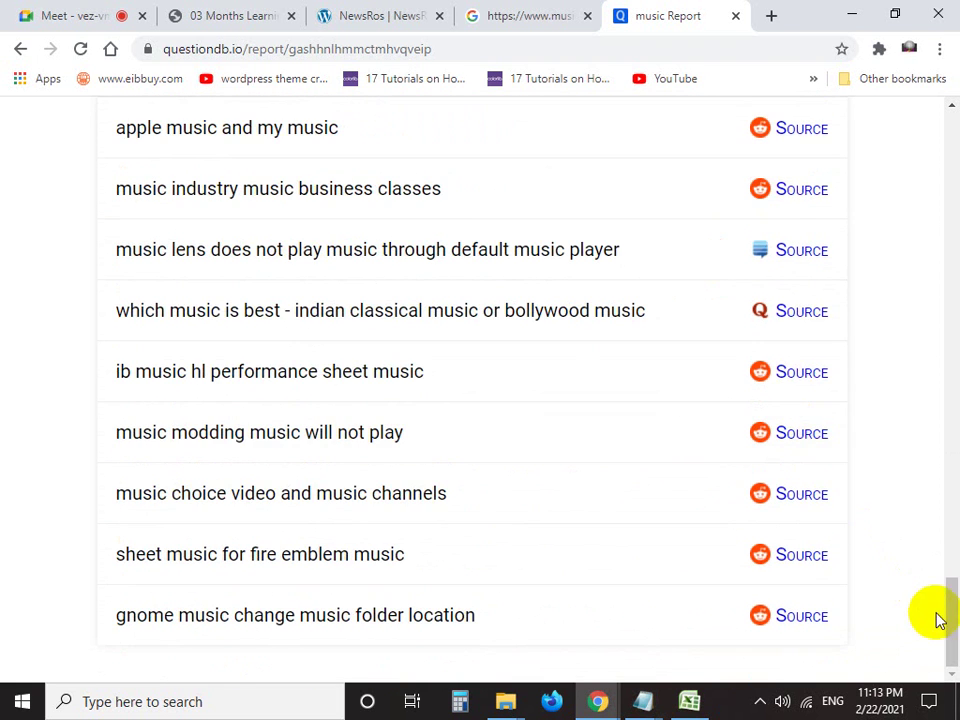
click(955, 348)
drag(955, 347, 946, 600)
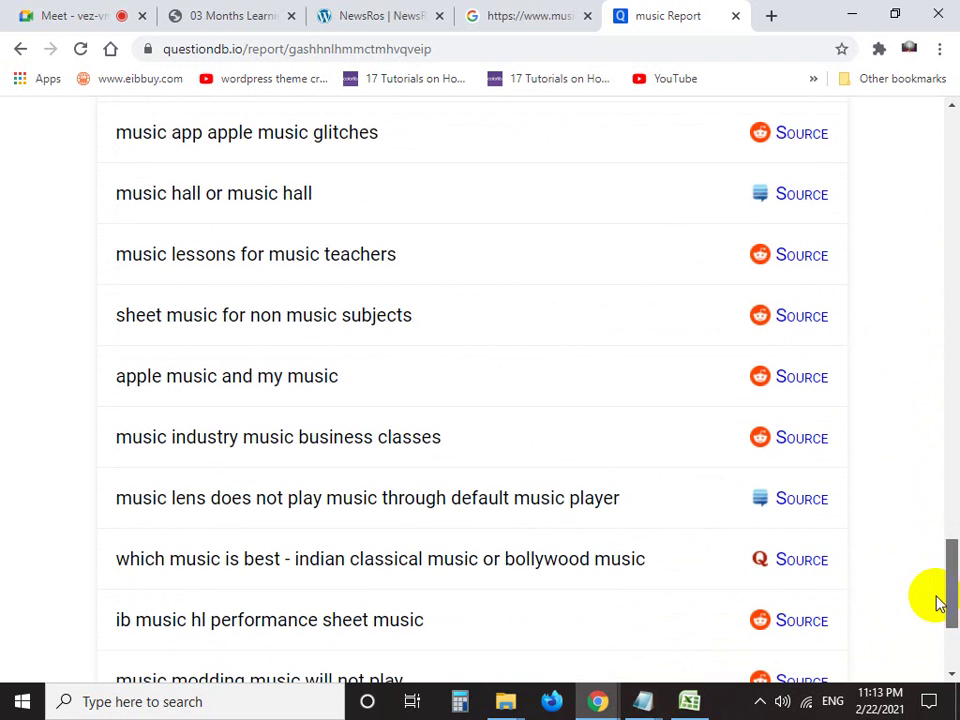
Open the Quora source of "which music is best - indian classical music or bollywood music" in a new tab and return to the report
right_click(812, 564)
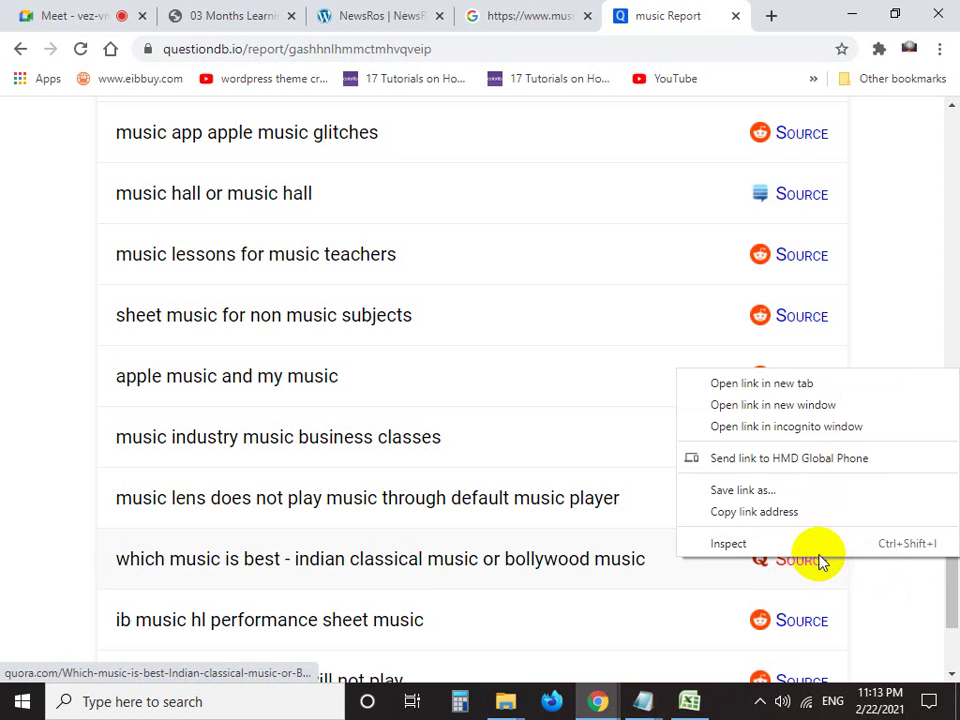
click(741, 384)
click(698, 13)
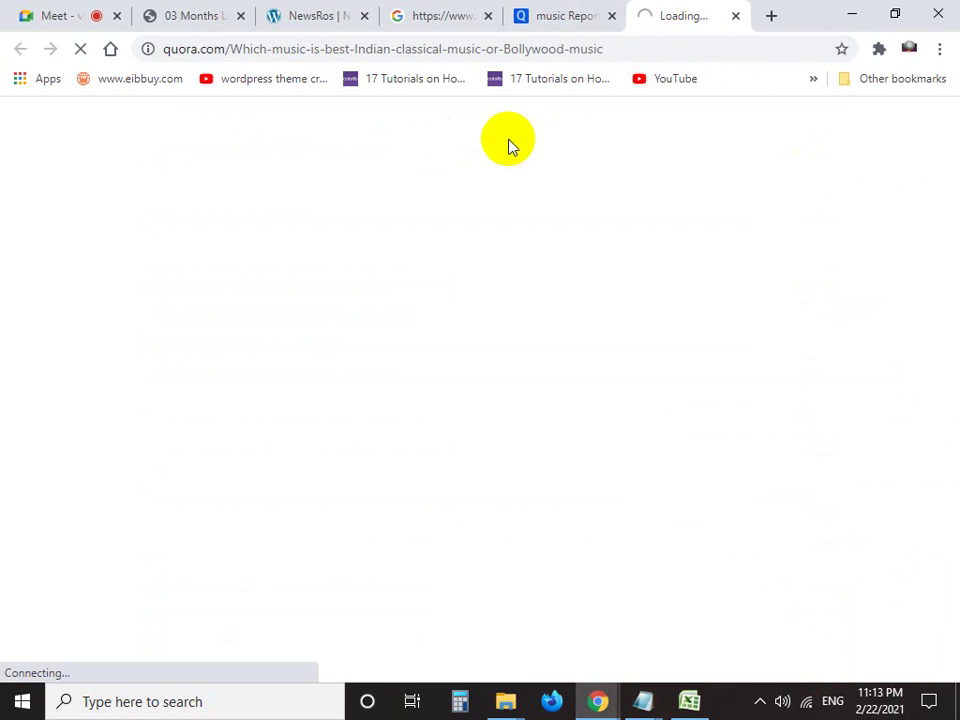
click(530, 13)
Download the music report as music-report.csv into the sub Title folder on the Desktop and dismiss the download notice
click(953, 505)
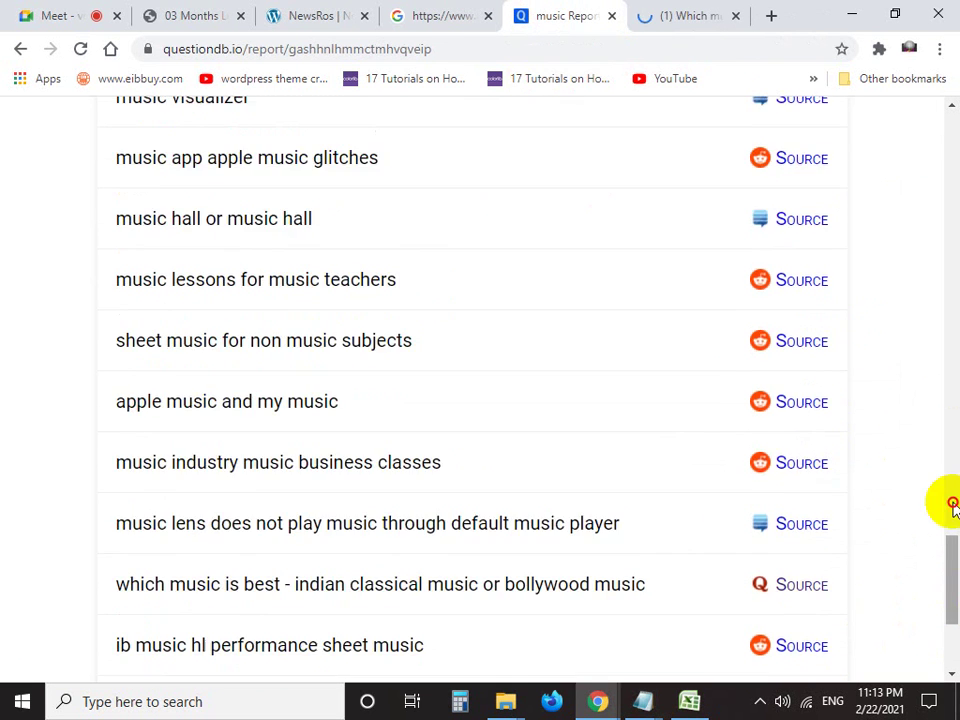
drag(953, 505, 955, 150)
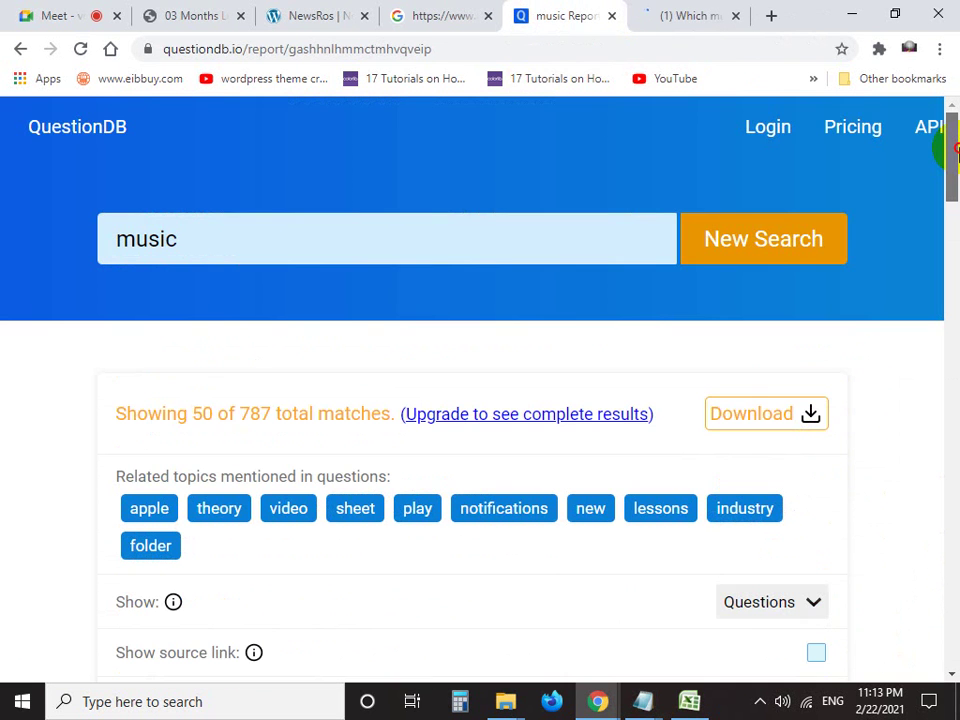
click(750, 414)
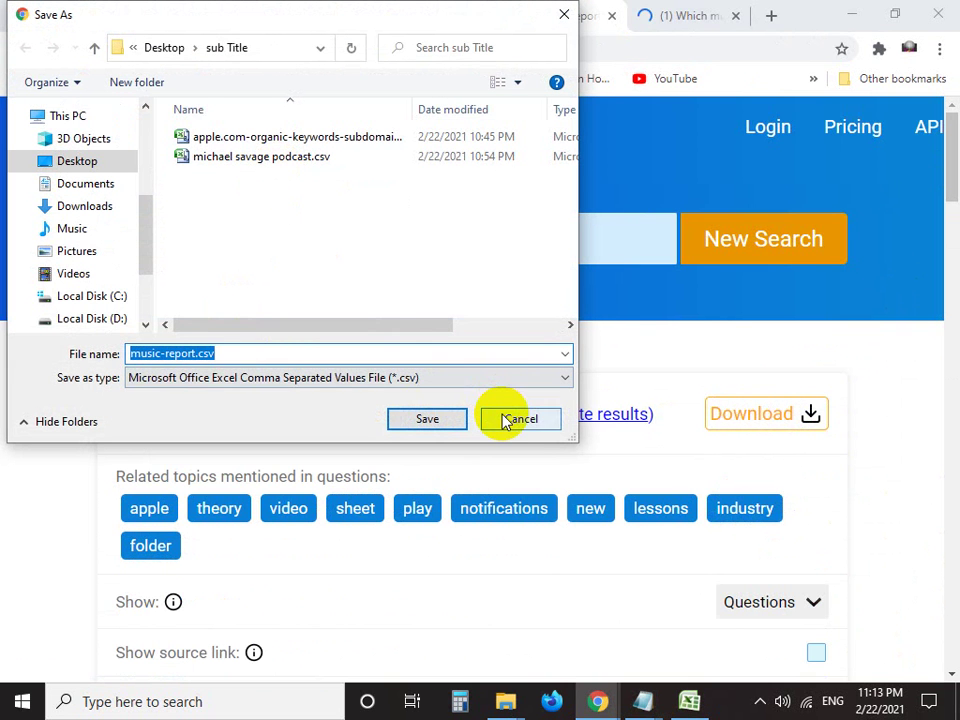
click(431, 418)
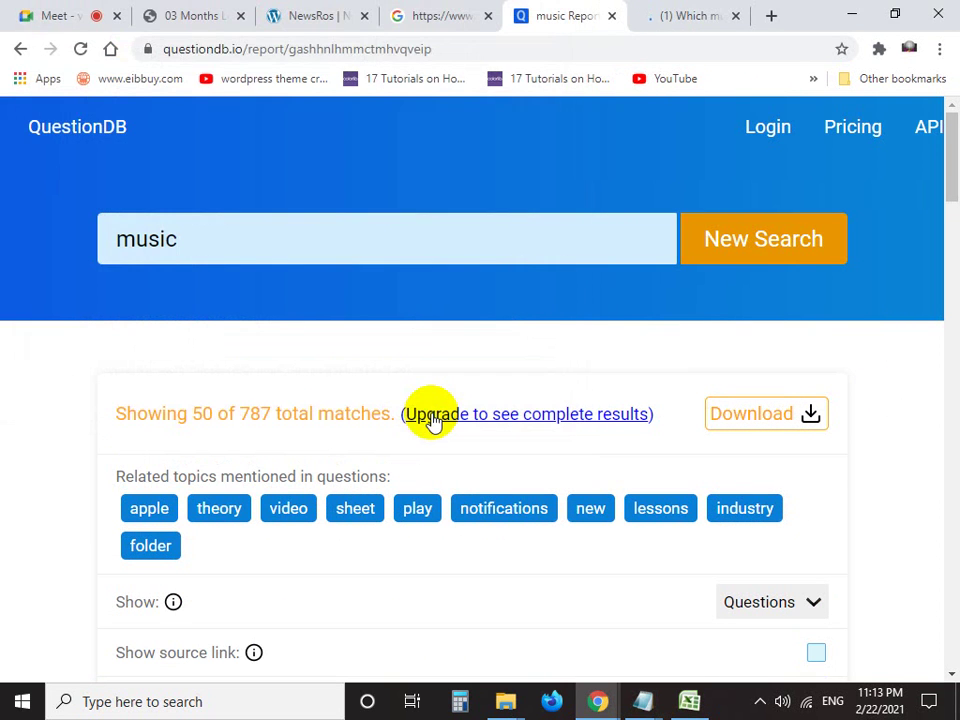
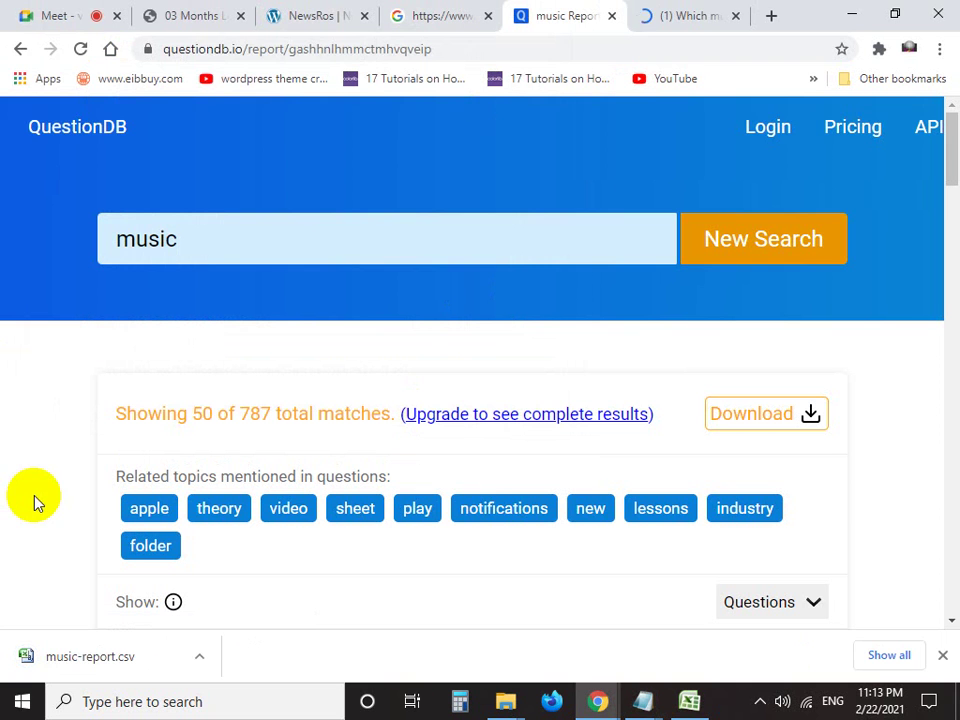
click(942, 655)
Close the Quora question page and the QuestionDB music report
click(680, 12)
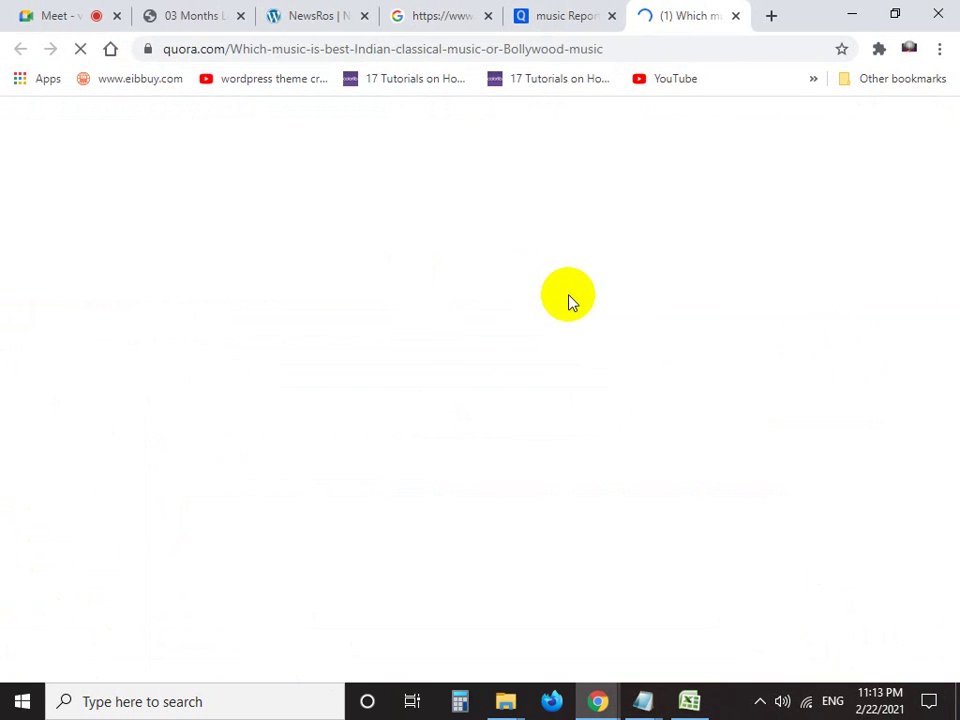
click(735, 16)
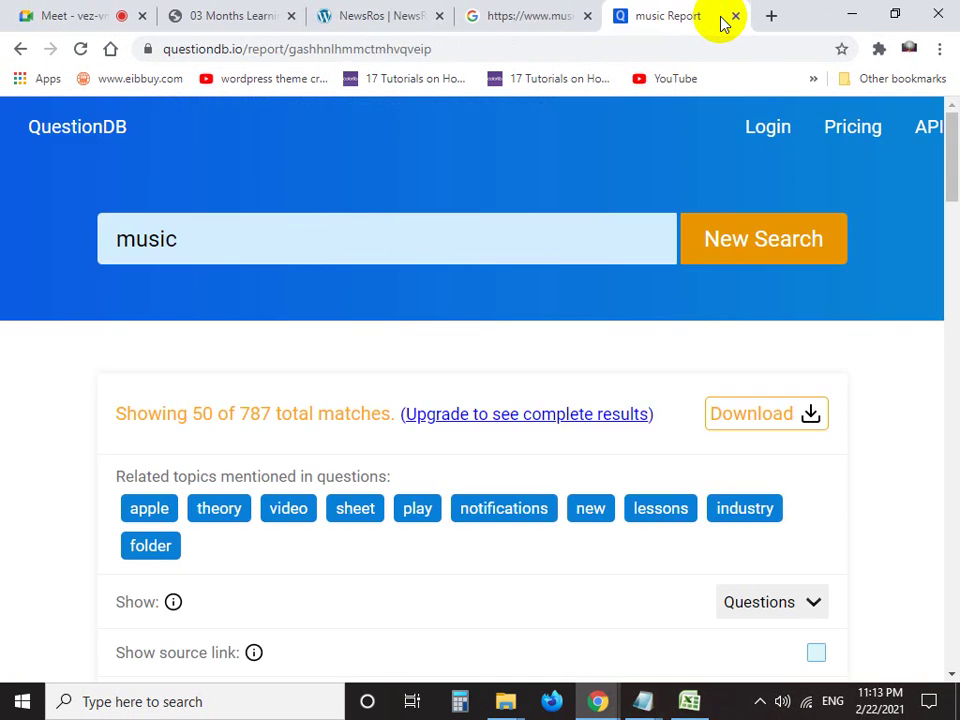
click(735, 16)
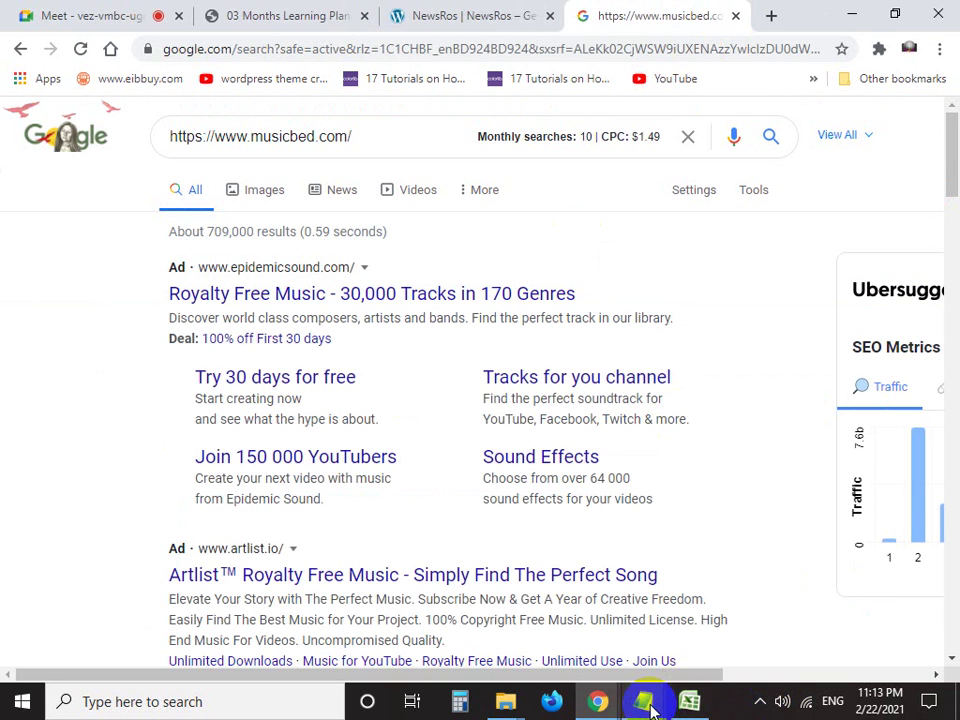
Switch to the Keyword Research Step.txt notes in Notepad and bring up the section on question-based keywords from social media
mouse_move(643, 672)
click(574, 611)
click(72, 128)
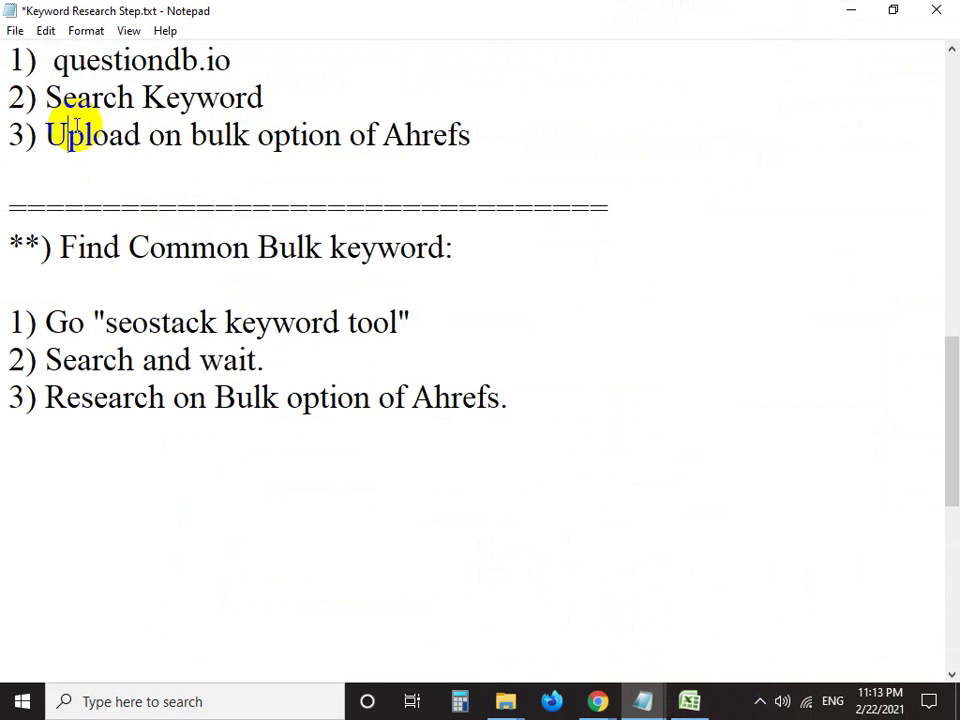
scroll(77, 126, up, 1)
Capture the question-based keywords section, mark its three steps with red arrows, and discard the capture
key(super+shift+s)
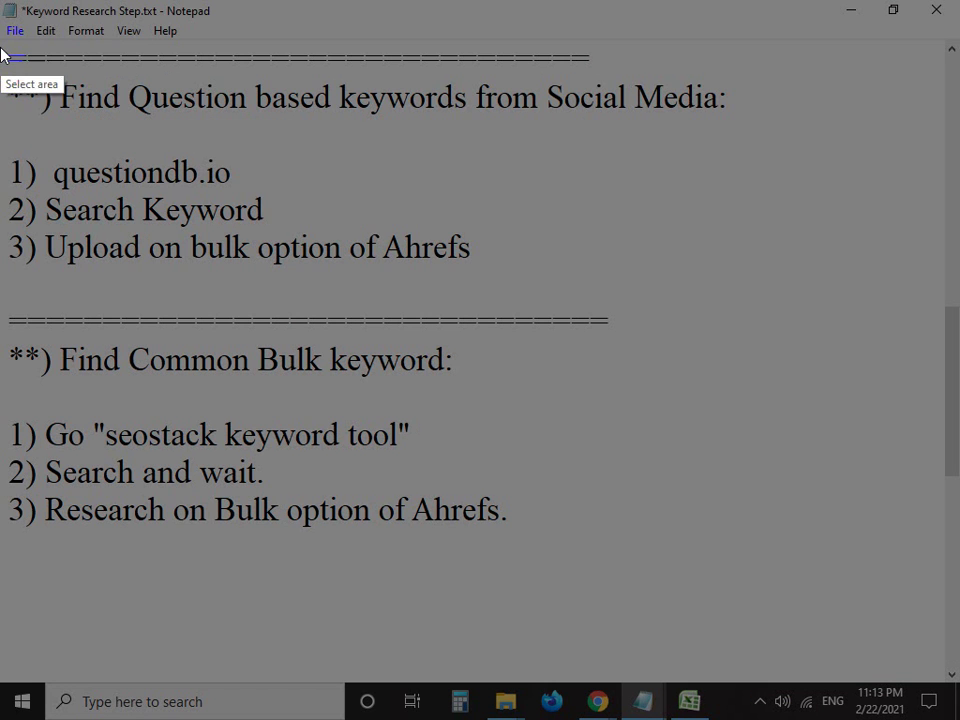
drag(0, 65, 0, 124)
drag(66, 257, 835, 318)
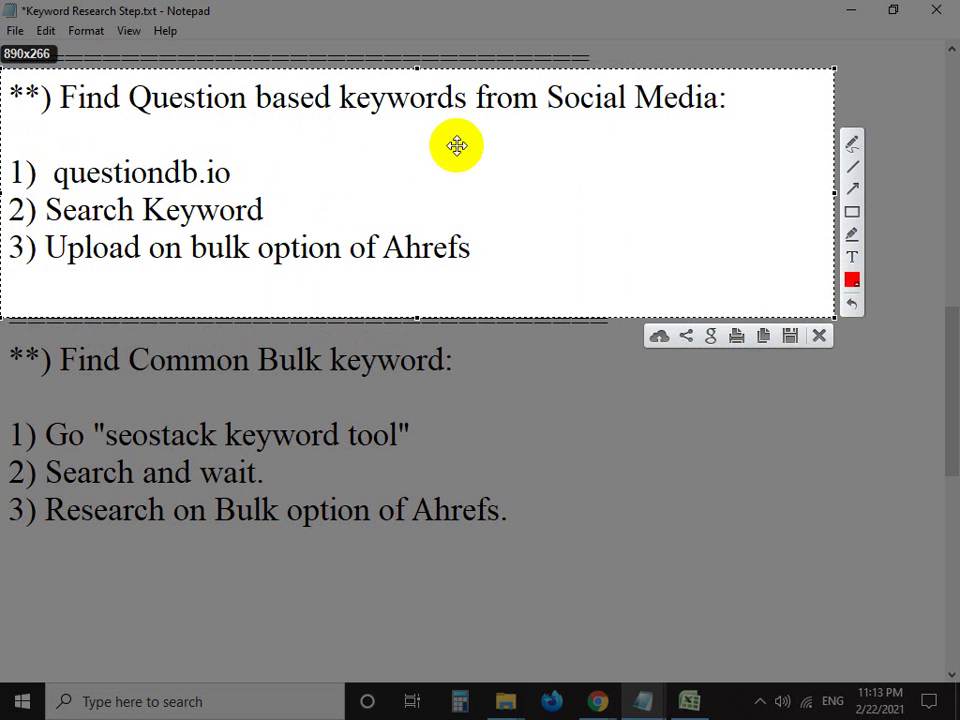
click(851, 189)
drag(503, 178, 272, 174)
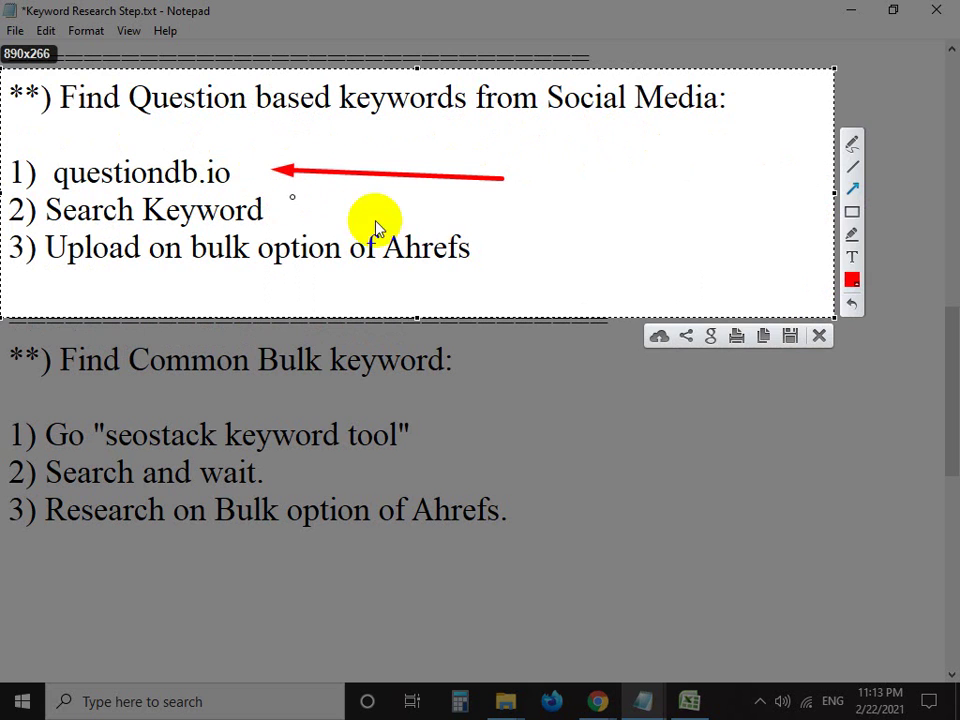
drag(515, 226, 240, 228)
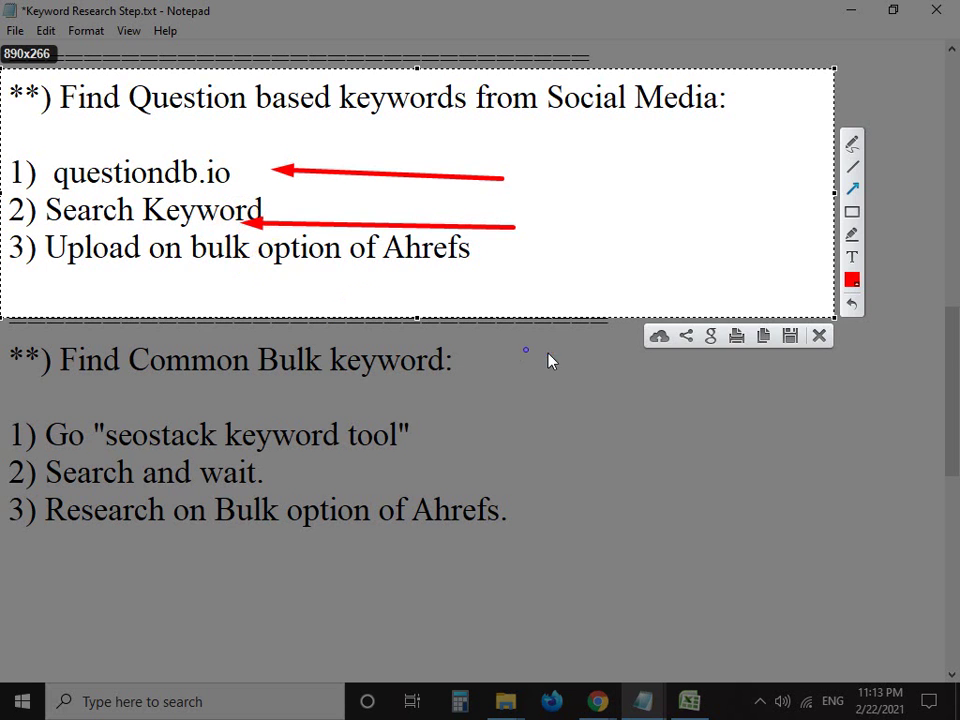
drag(549, 352, 318, 284)
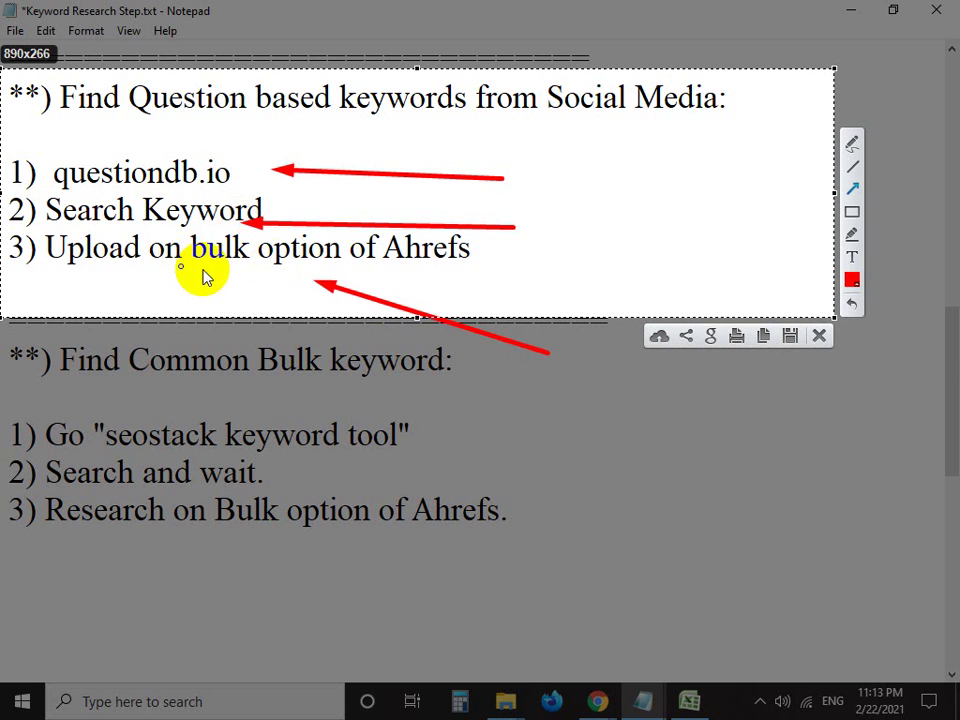
click(819, 335)
Capture the "Find Common Bulk keyword" section of the notes and mark its heading and three steps with red arrows
scroll(817, 336, down, 1)
key(Print)
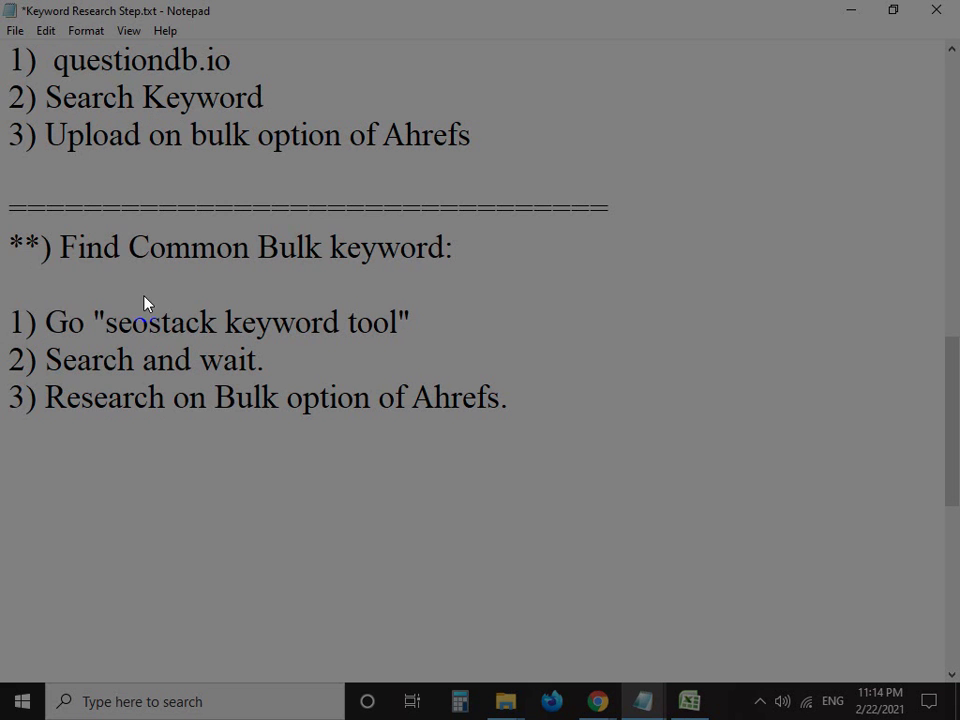
drag(1, 204, 666, 469)
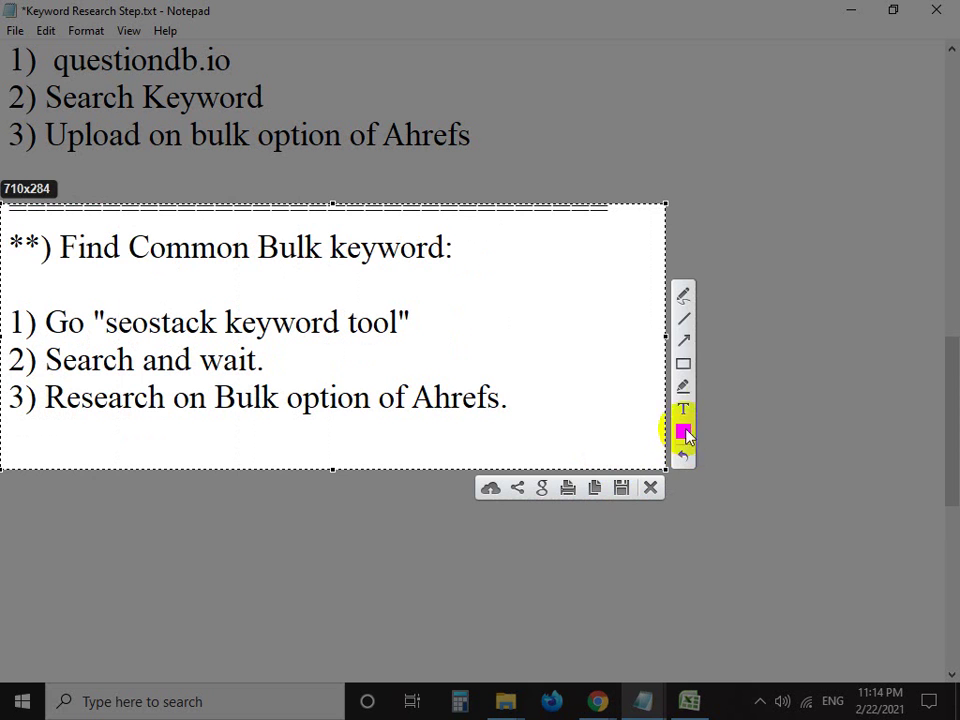
click(684, 340)
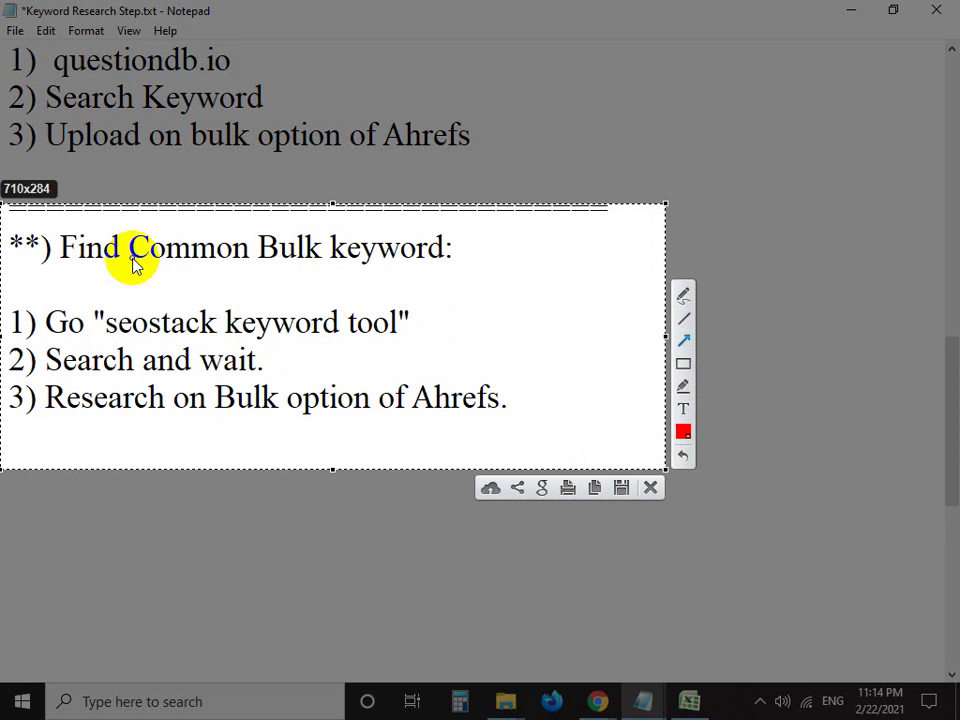
drag(507, 287, 390, 276)
mouse_move(540, 338)
mouse_down()
mouse_move(401, 332)
mouse_move(332, 373)
mouse_move(288, 369)
mouse_up()
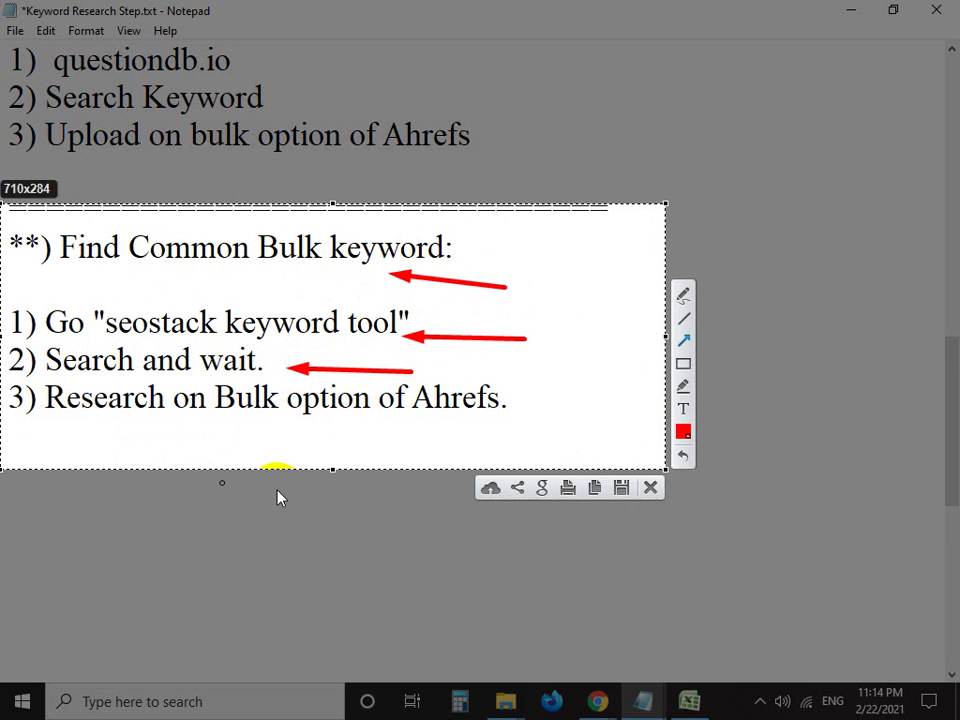
drag(279, 494, 232, 412)
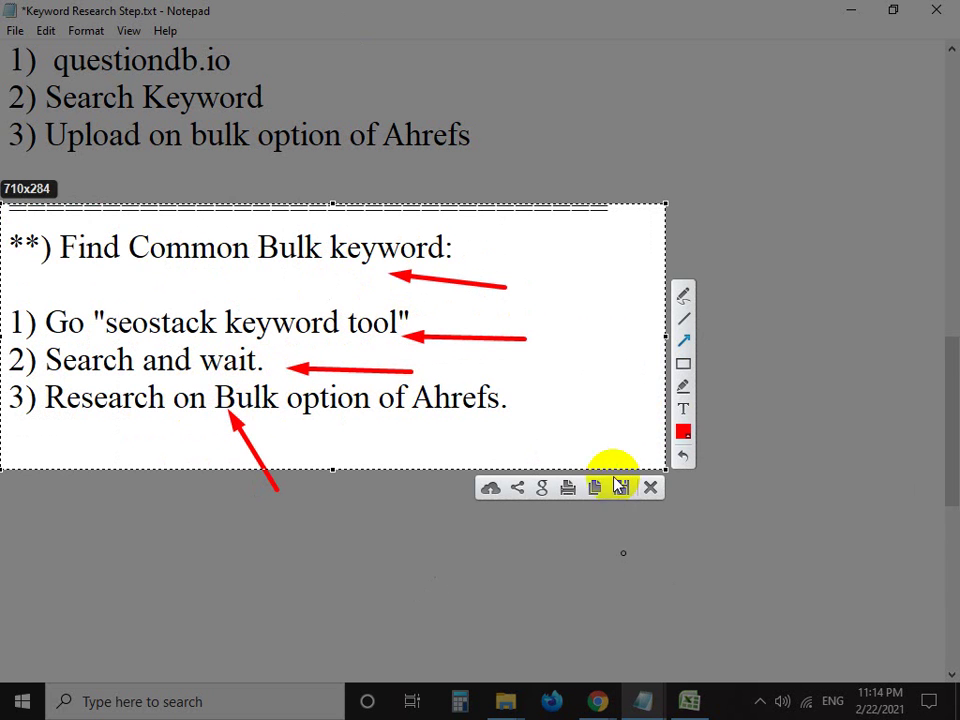
Discard the notes capture and switch to Chrome, opening the extensions management page in place of the musicbed search
click(649, 487)
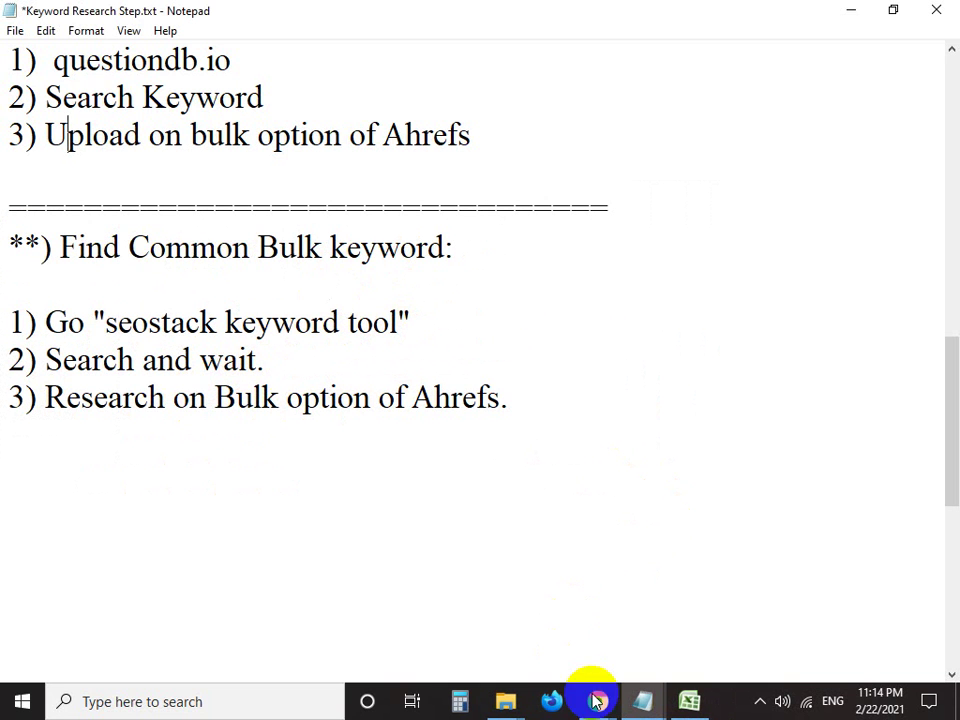
mouse_move(597, 700)
click(557, 660)
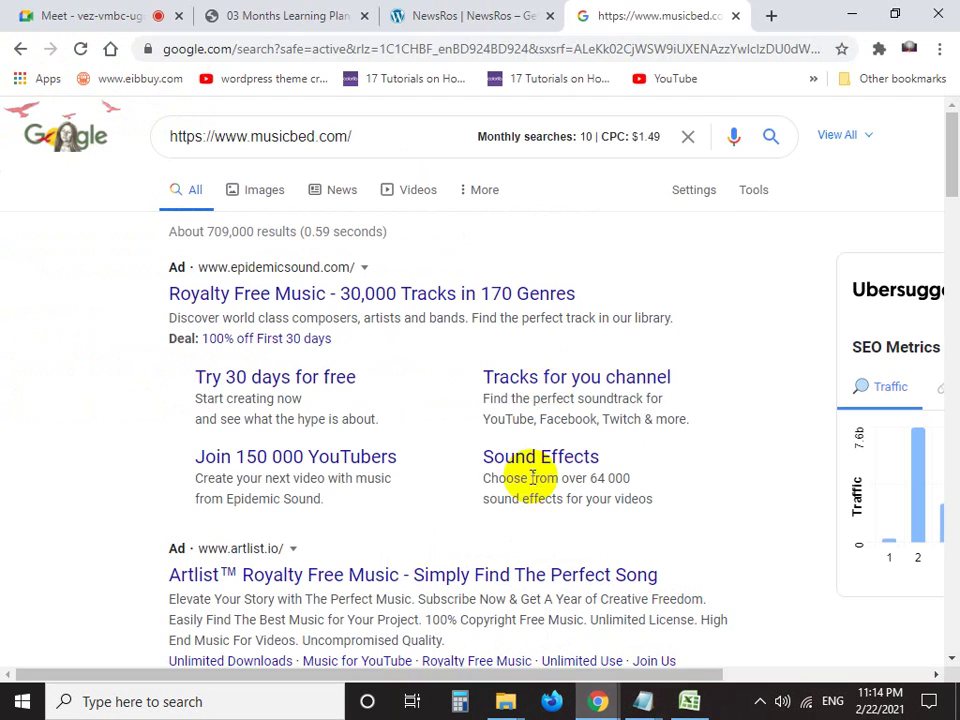
click(736, 16)
click(698, 13)
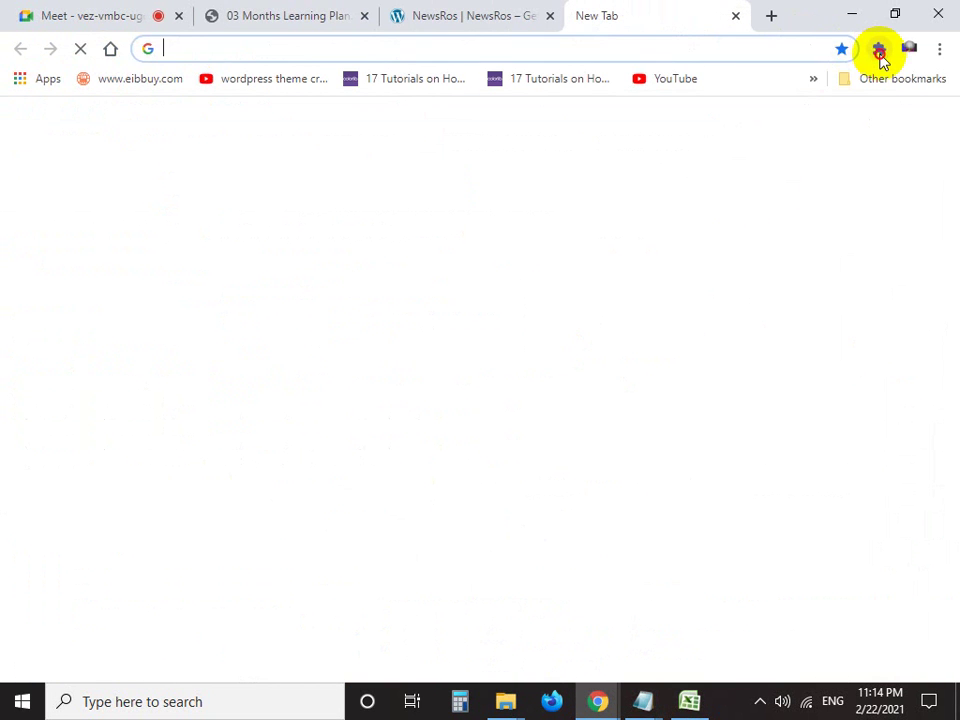
click(879, 49)
click(688, 261)
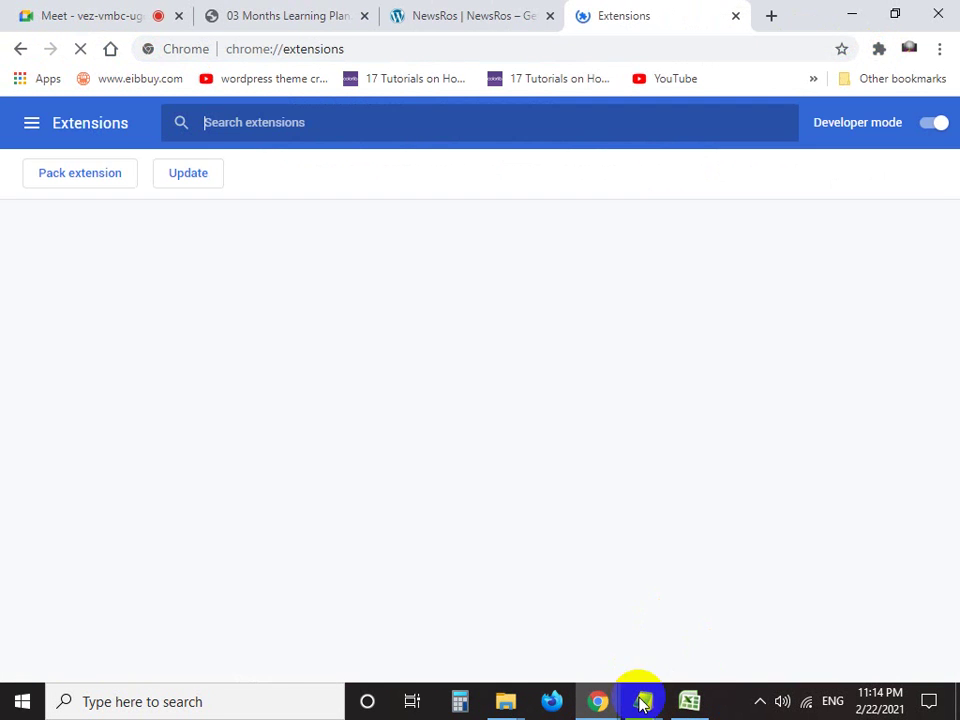
Switch to the Keyword Research Step.txt notes in Notepad and copy the phrase "seostack keyword tool" from the first step
mouse_move(645, 700)
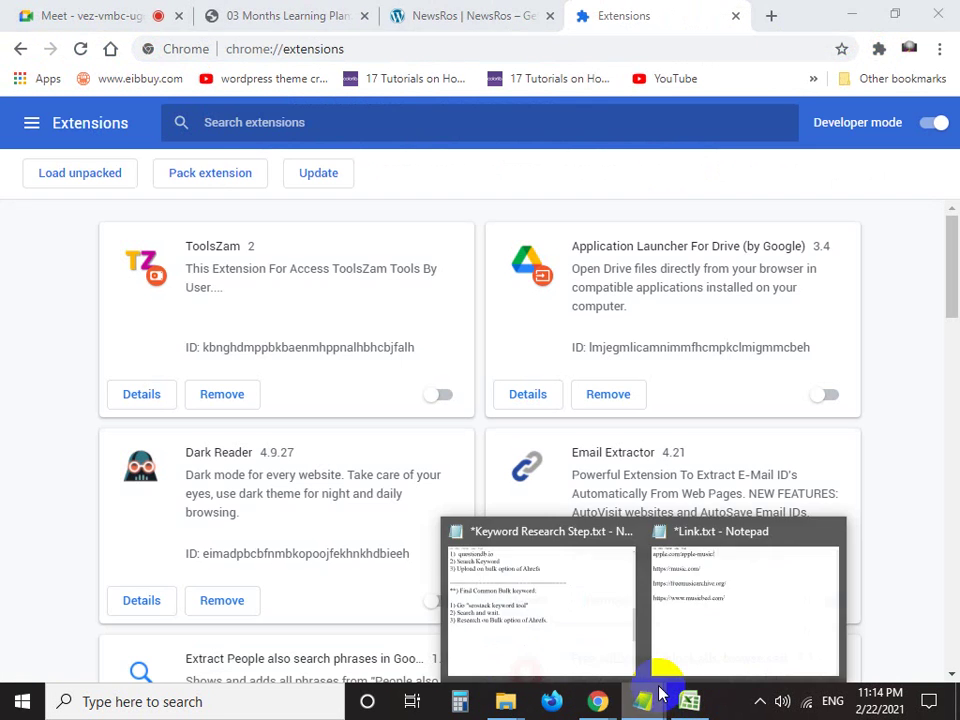
click(527, 603)
click(106, 320)
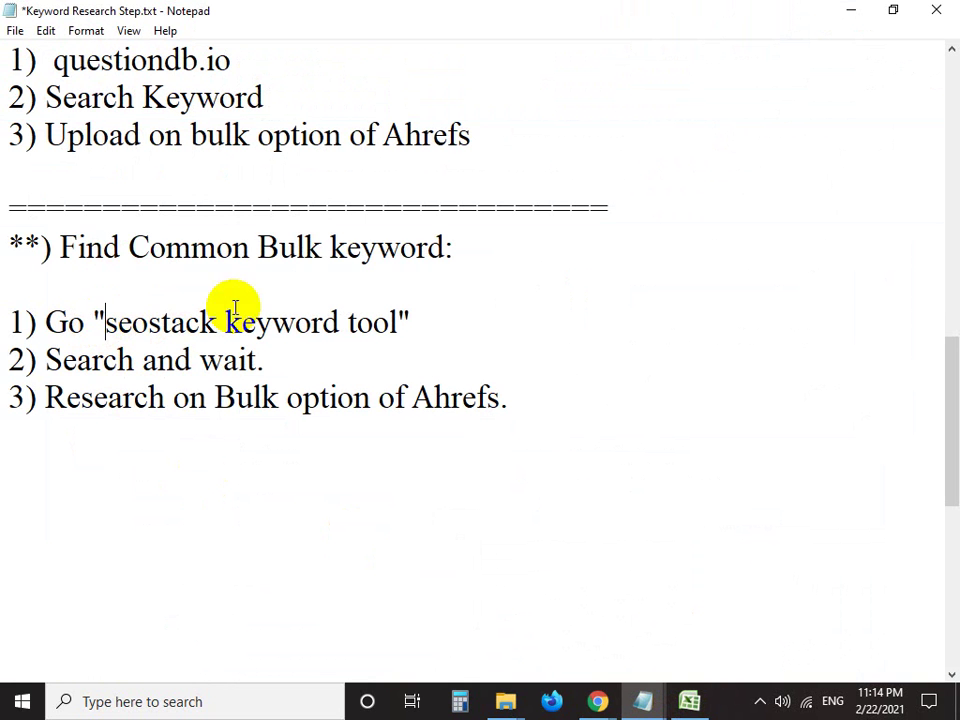
shift+click(398, 321)
right_click(367, 316)
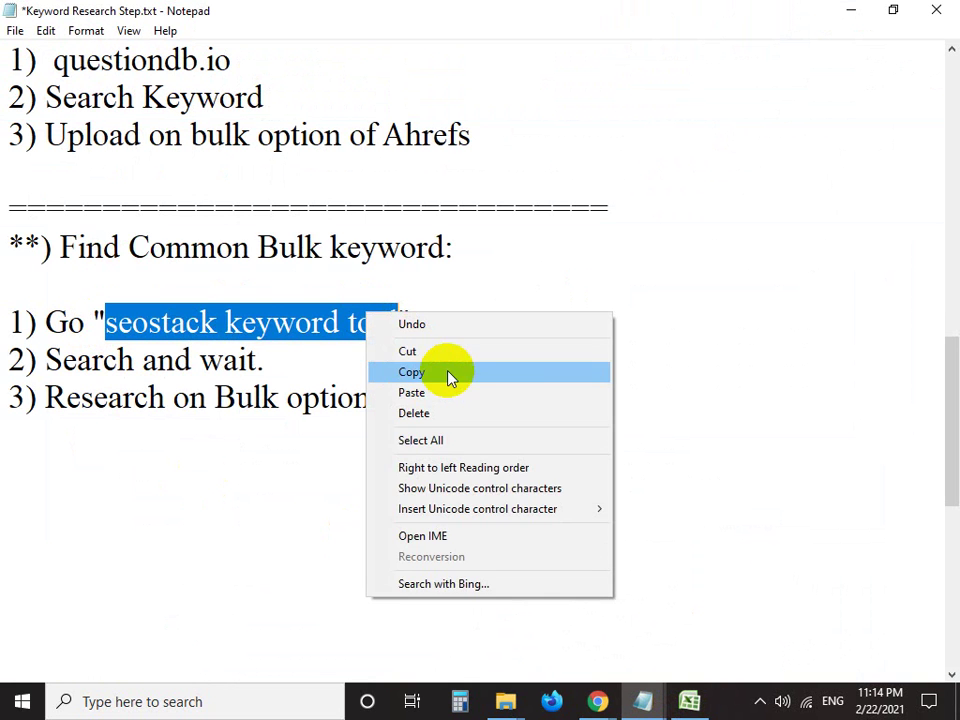
click(449, 377)
click(399, 330)
Switch back to Chrome, disable the Ubersuggest extension, and close the extensions page
click(597, 701)
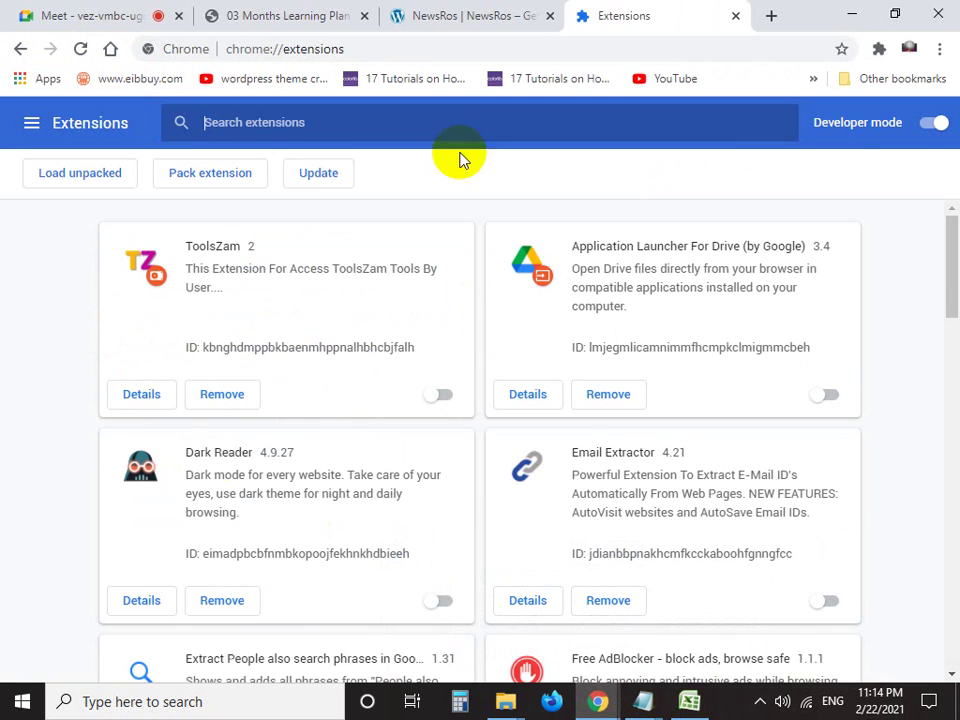
drag(951, 255, 951, 605)
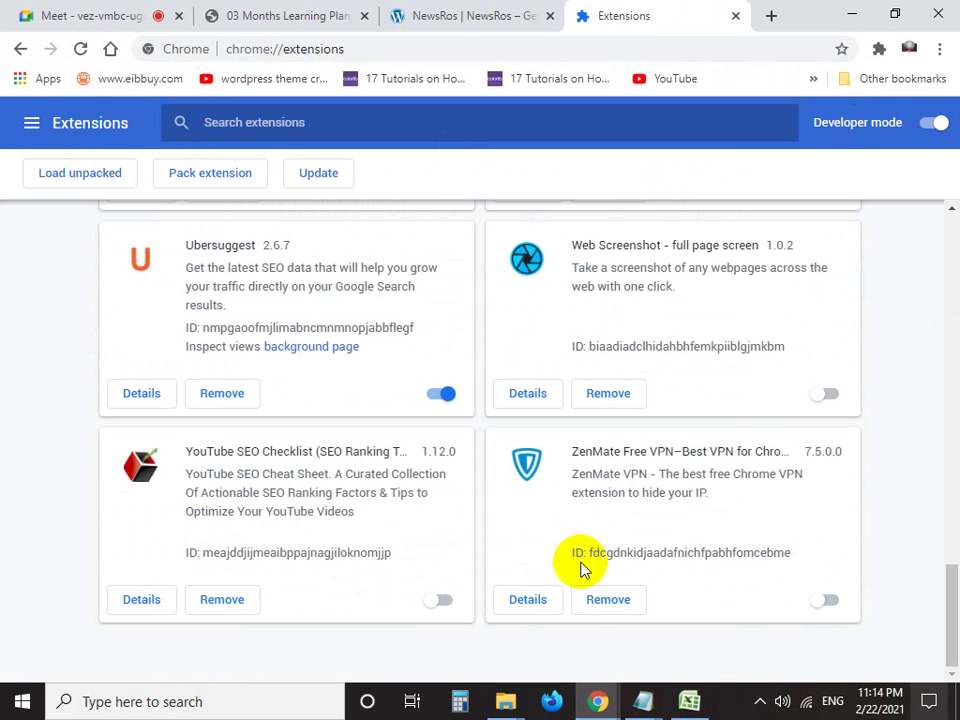
click(438, 393)
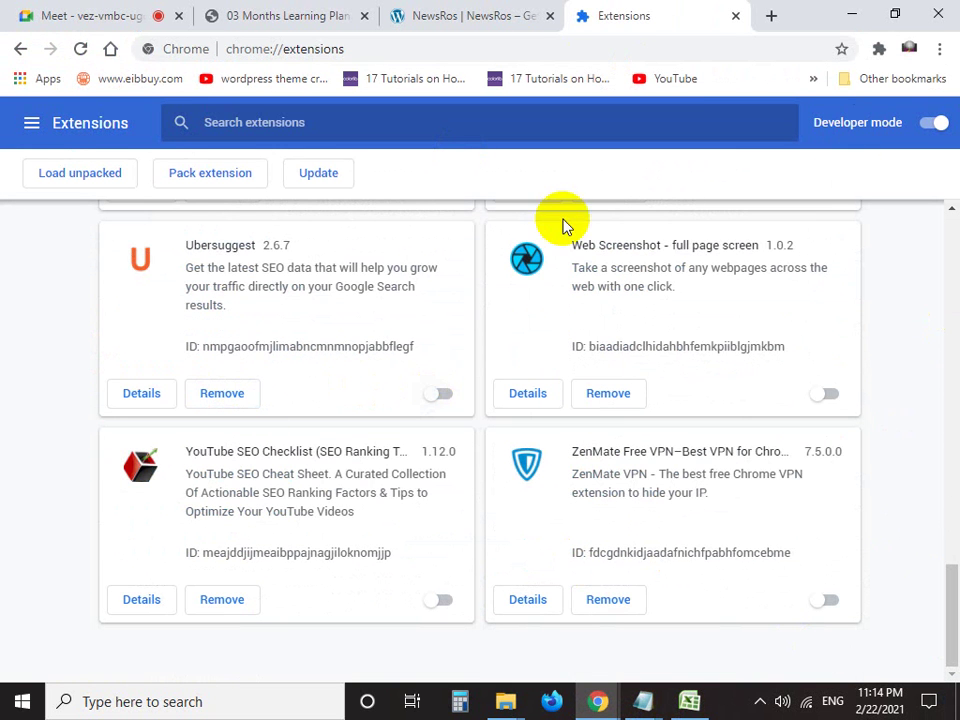
click(736, 15)
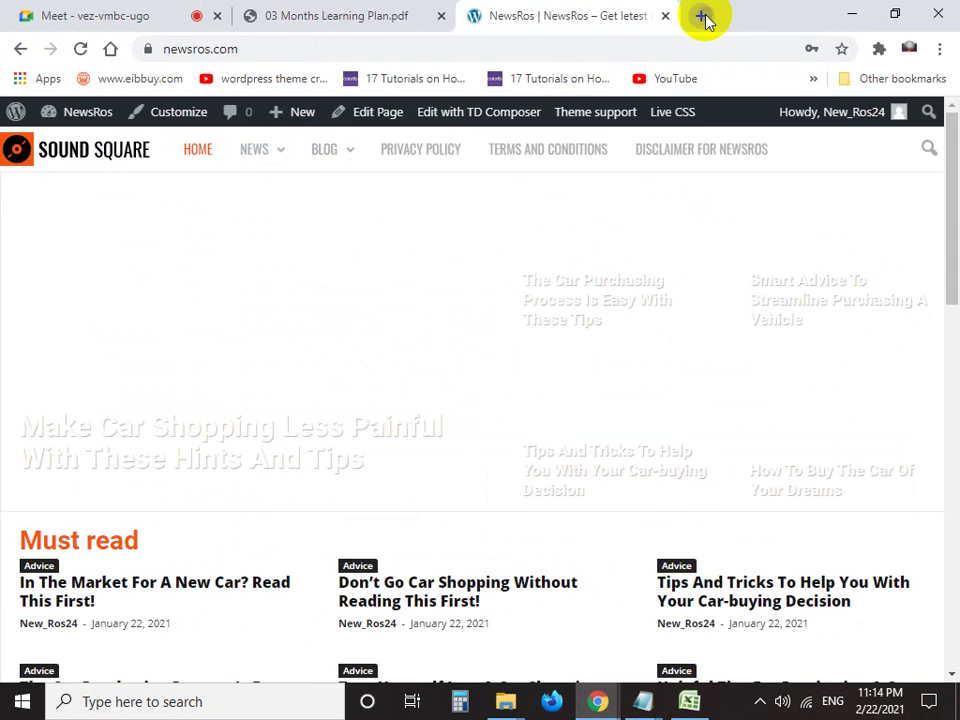
Search Google for "seostack keyword tool", view the SeoStack Keyword Tool page in the Chrome Web Store, and close it
click(704, 16)
text(seostack keyword tool)
key(Return)
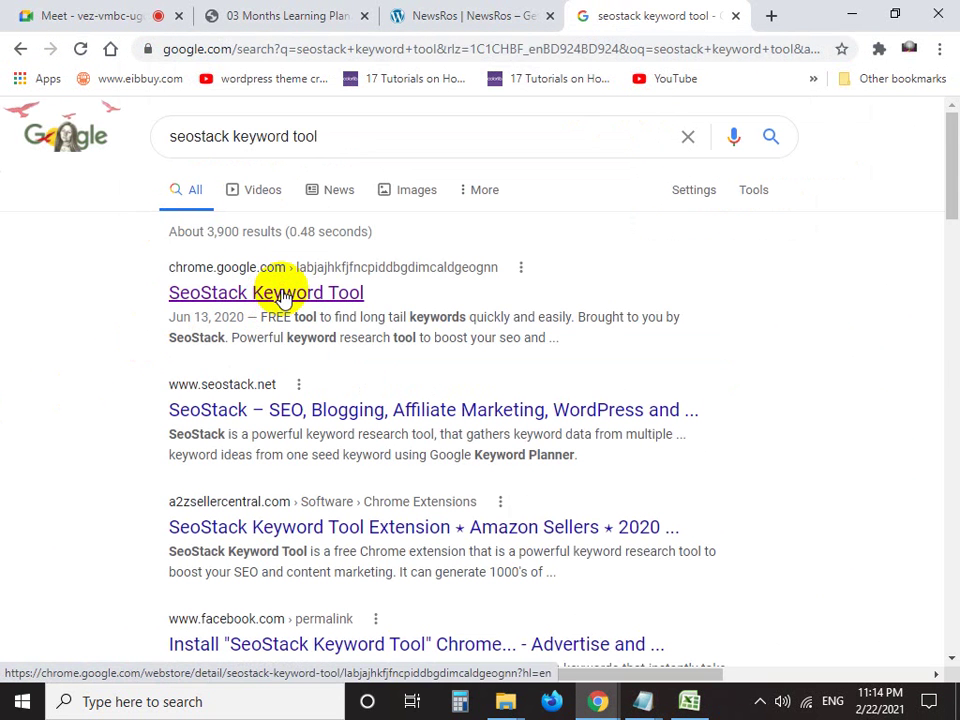
click(283, 293)
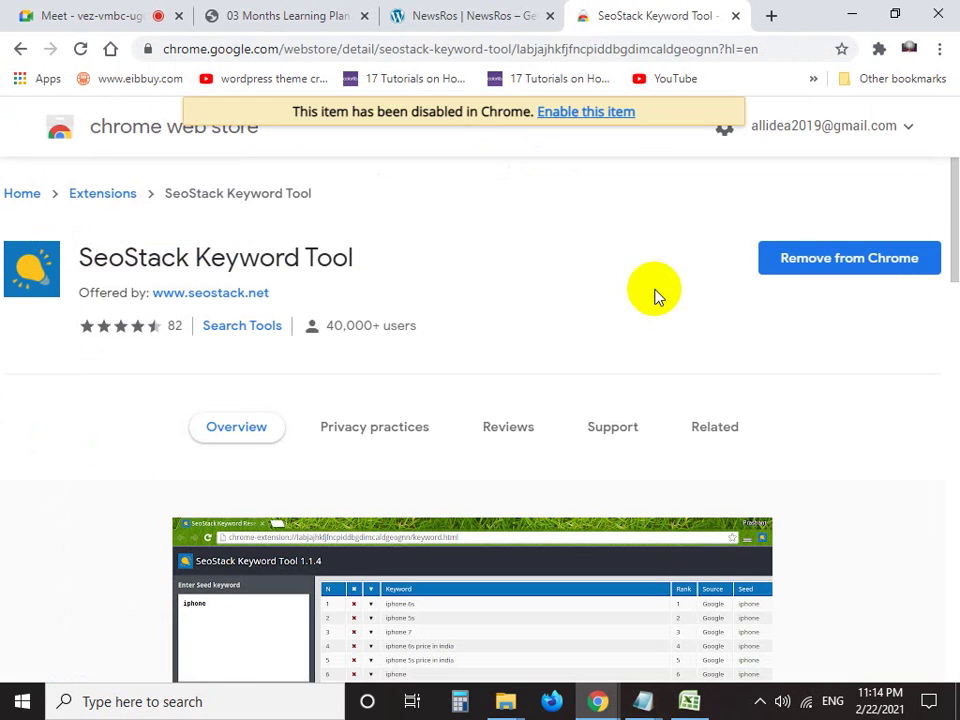
click(735, 16)
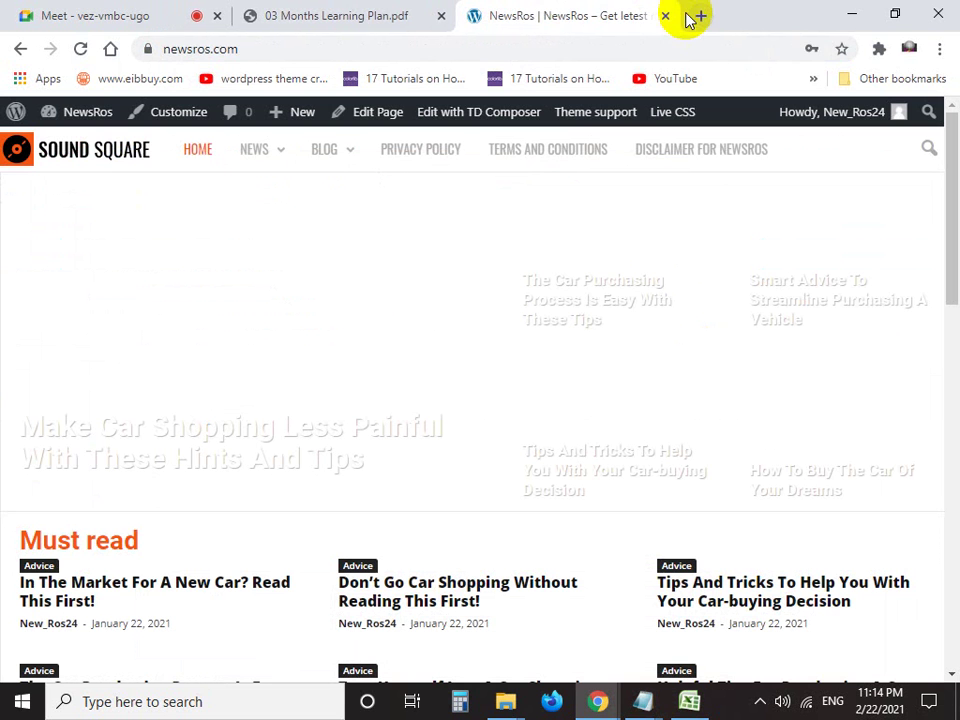
Enable the SeoStack Keyword Tool extension on Chrome's extensions page and close that page
key(ctrl+t)
click(877, 50)
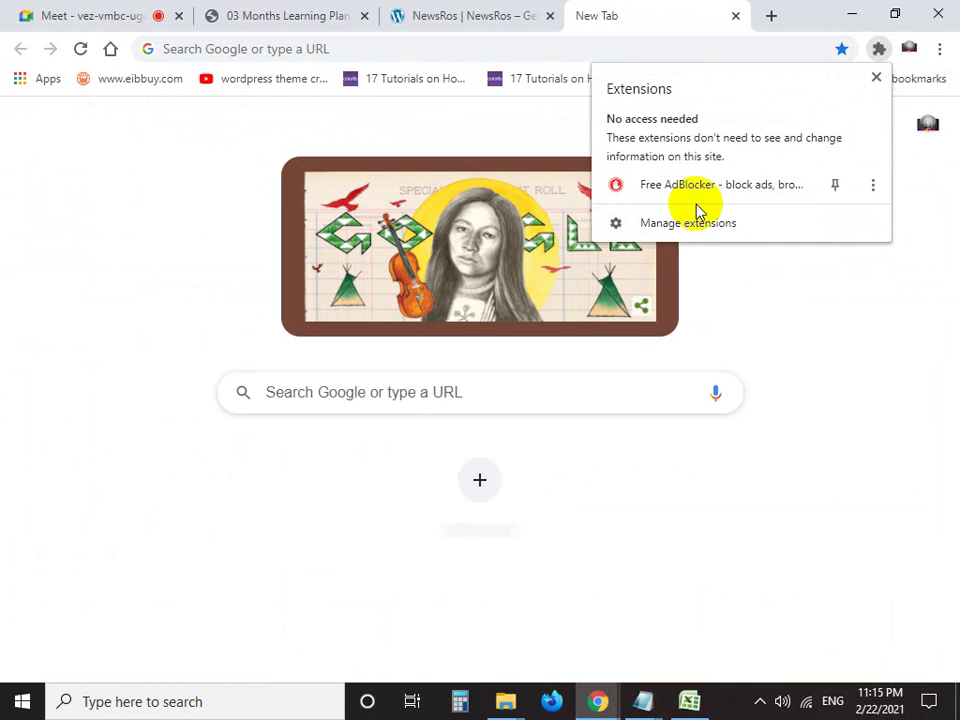
click(688, 225)
drag(952, 215, 949, 493)
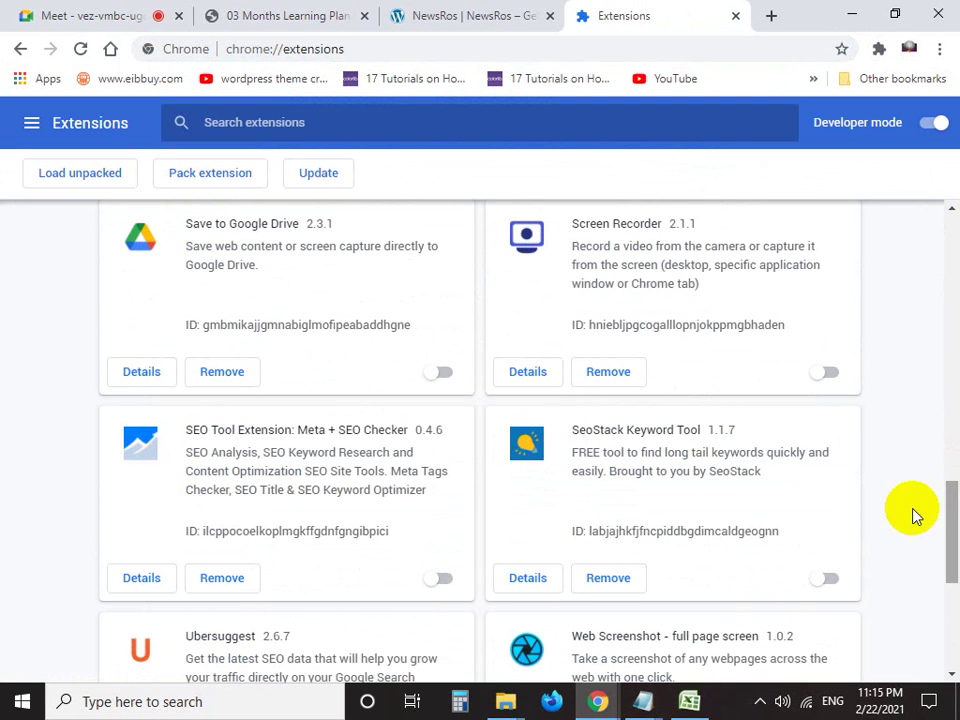
click(832, 579)
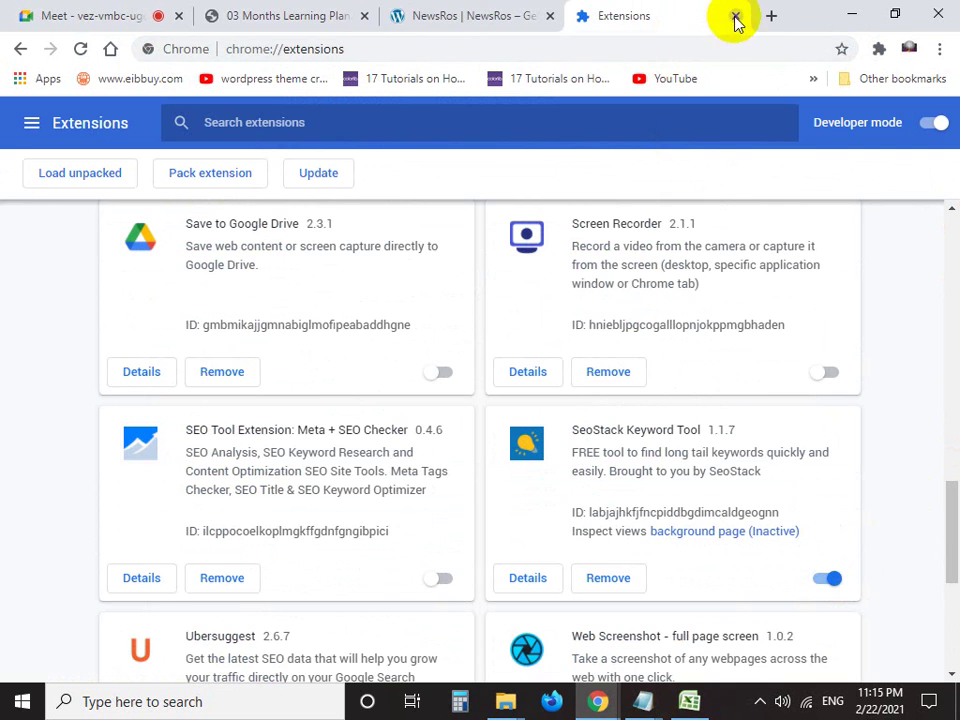
click(735, 16)
Launch the SeoStack Keyword Tool extension from a new browser tab
click(698, 14)
click(879, 52)
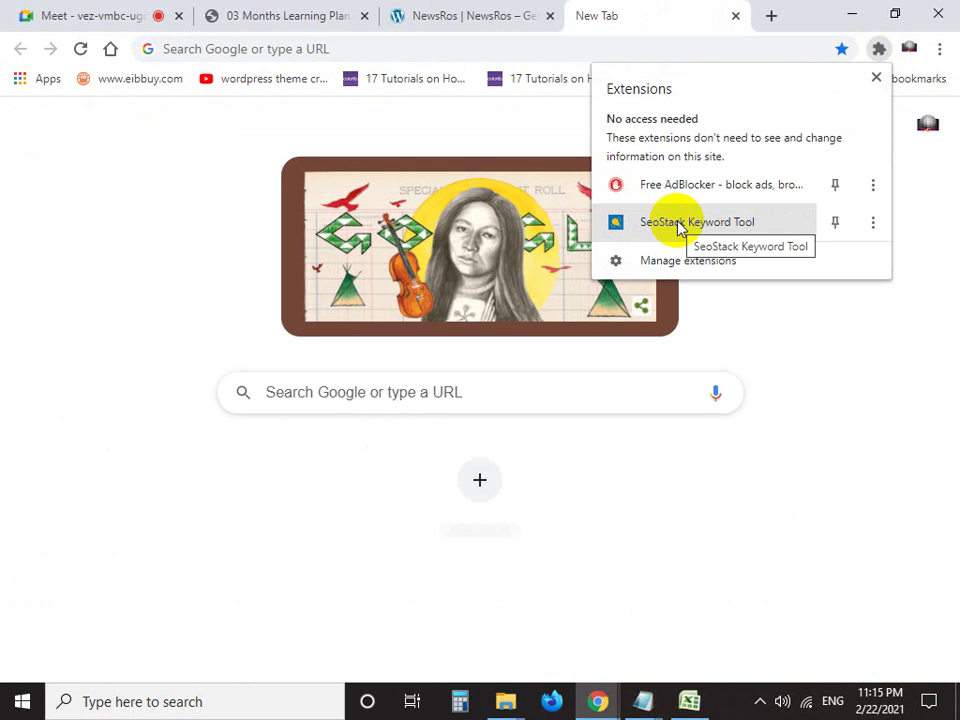
click(680, 224)
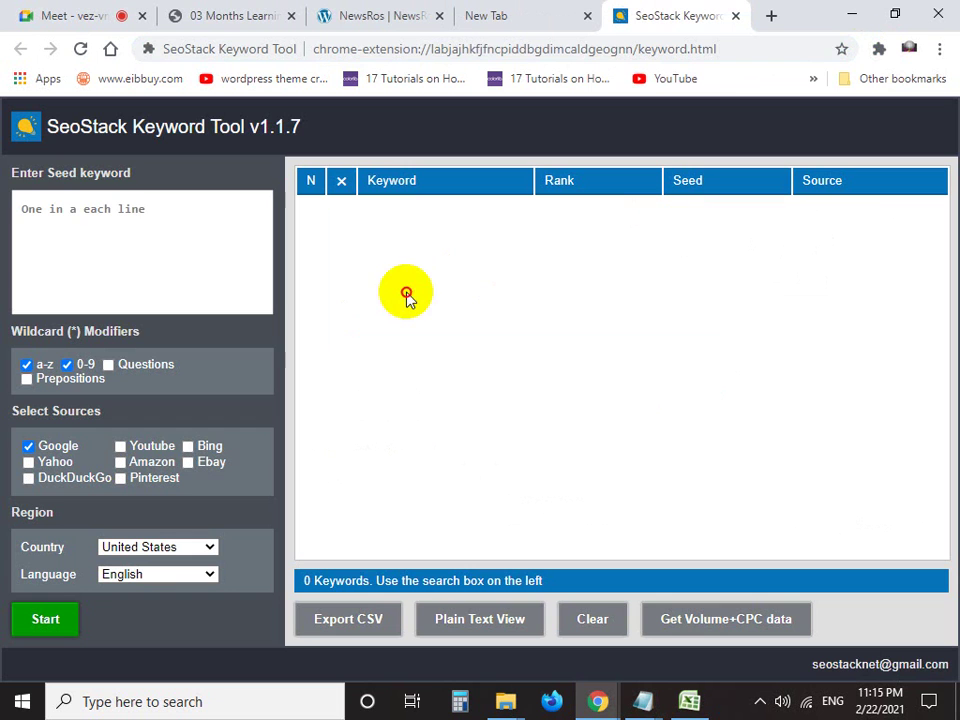
Start a Google keyword search for the seed "music" with Questions and Prepositions added, keeping United States and English
click(152, 227)
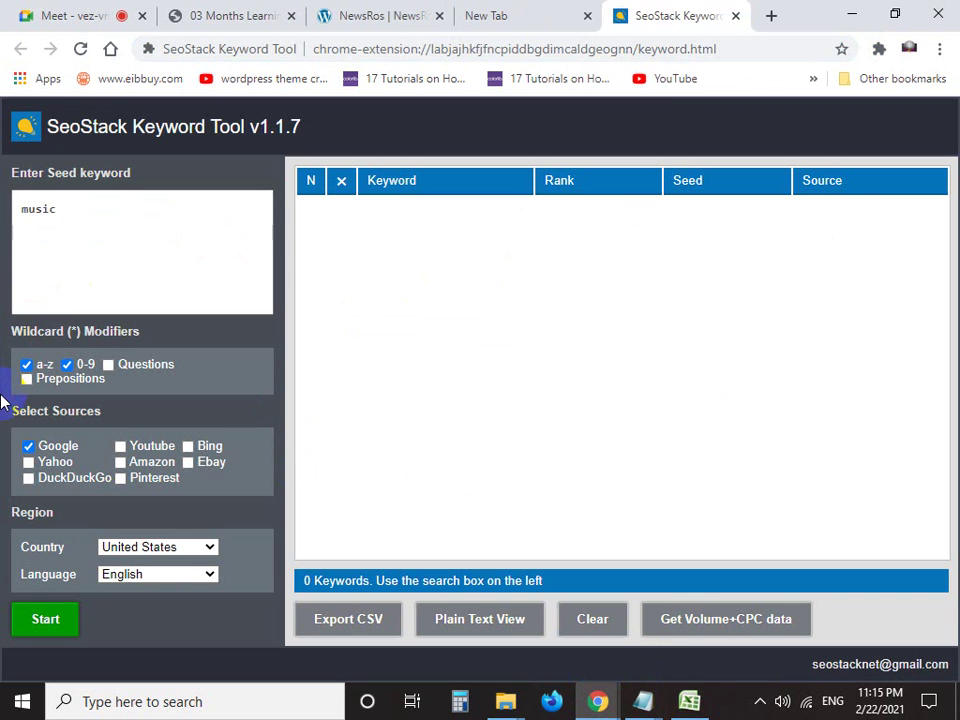
click(78, 379)
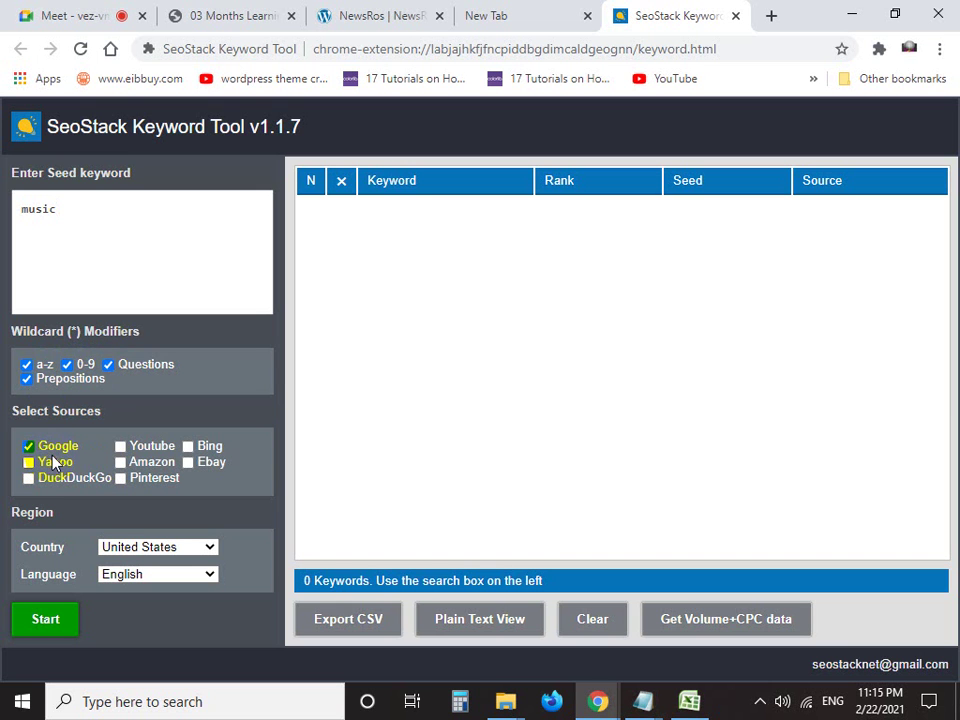
click(177, 551)
click(177, 550)
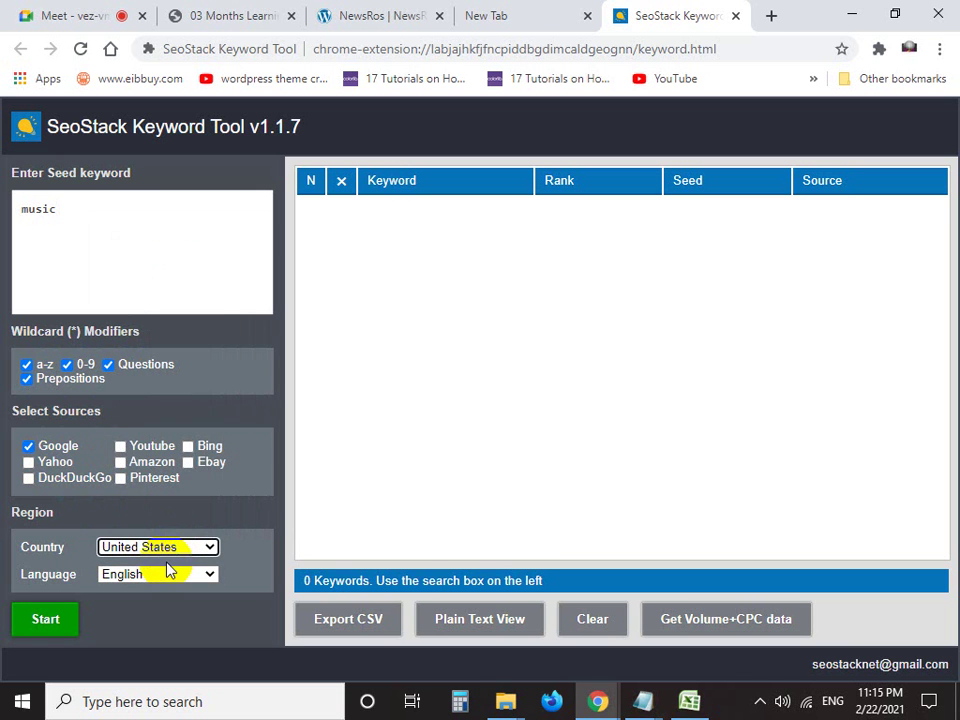
click(153, 580)
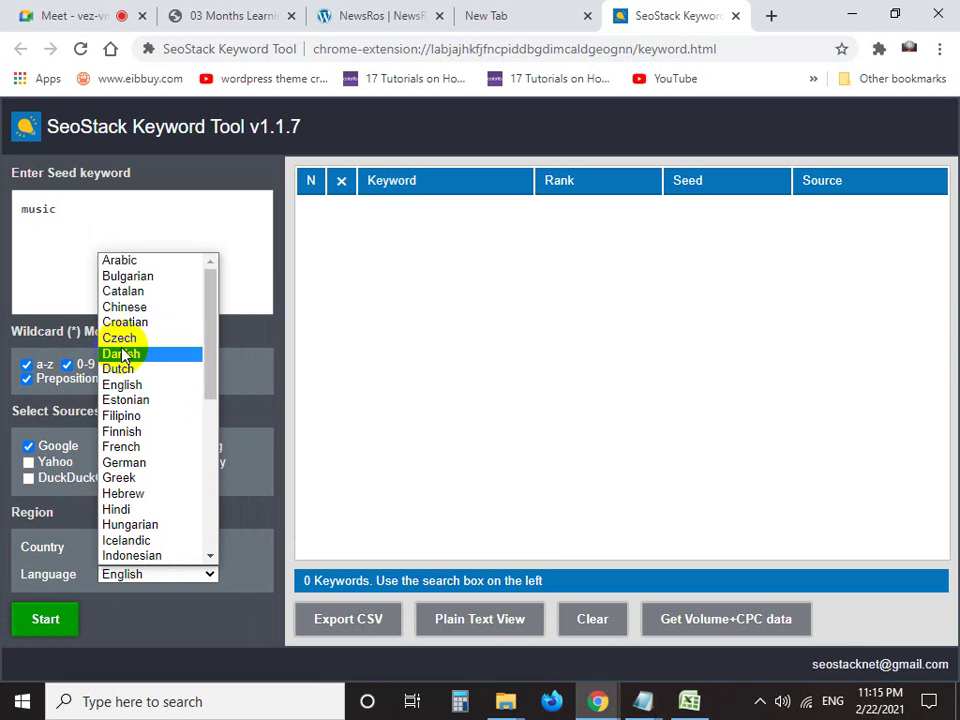
click(152, 613)
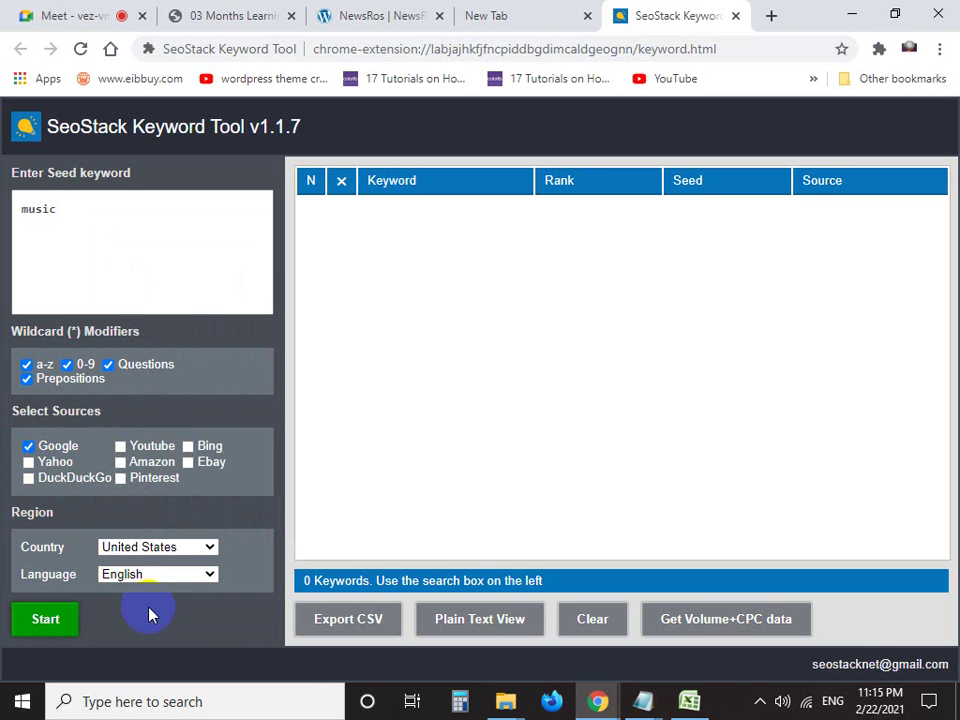
click(52, 620)
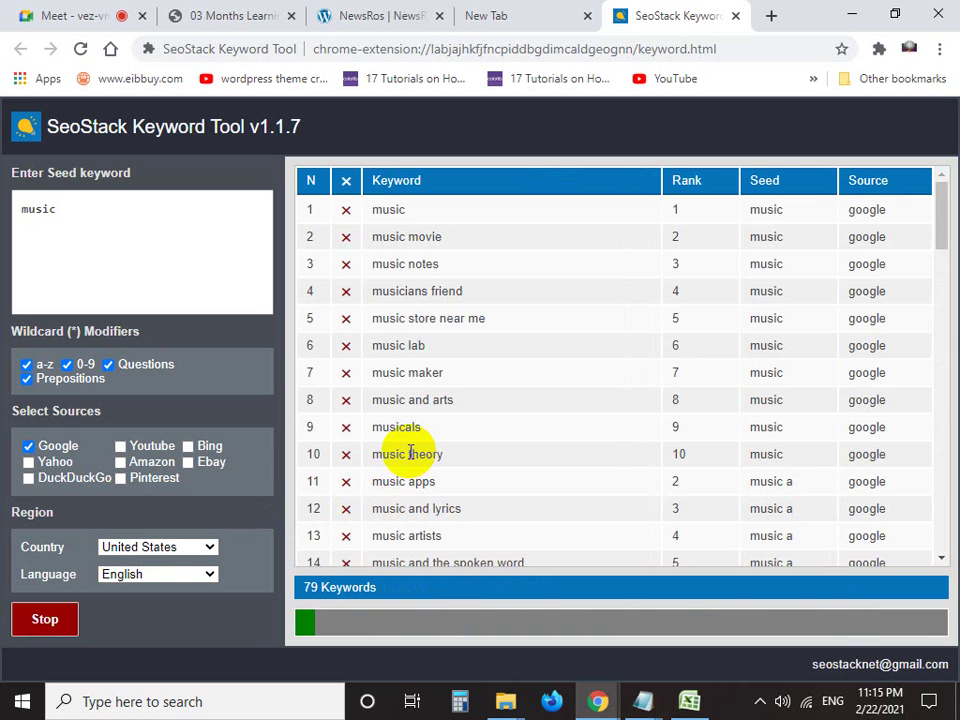
Look through the incoming music keywords and stop the running keyword search
scroll(498, 420, down, 10)
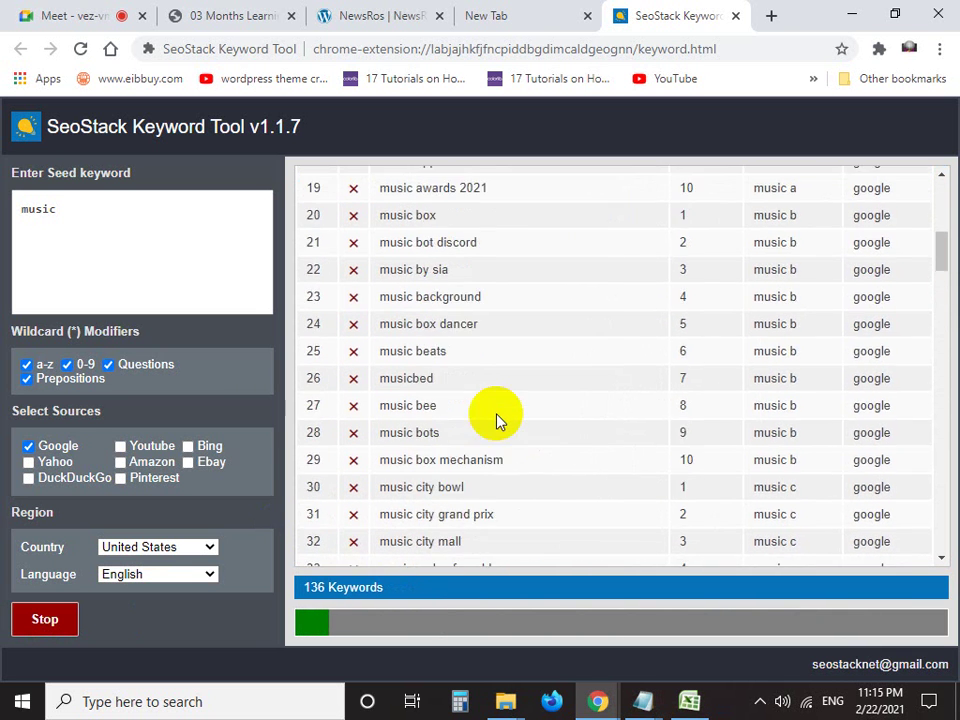
scroll(498, 420, down, 5)
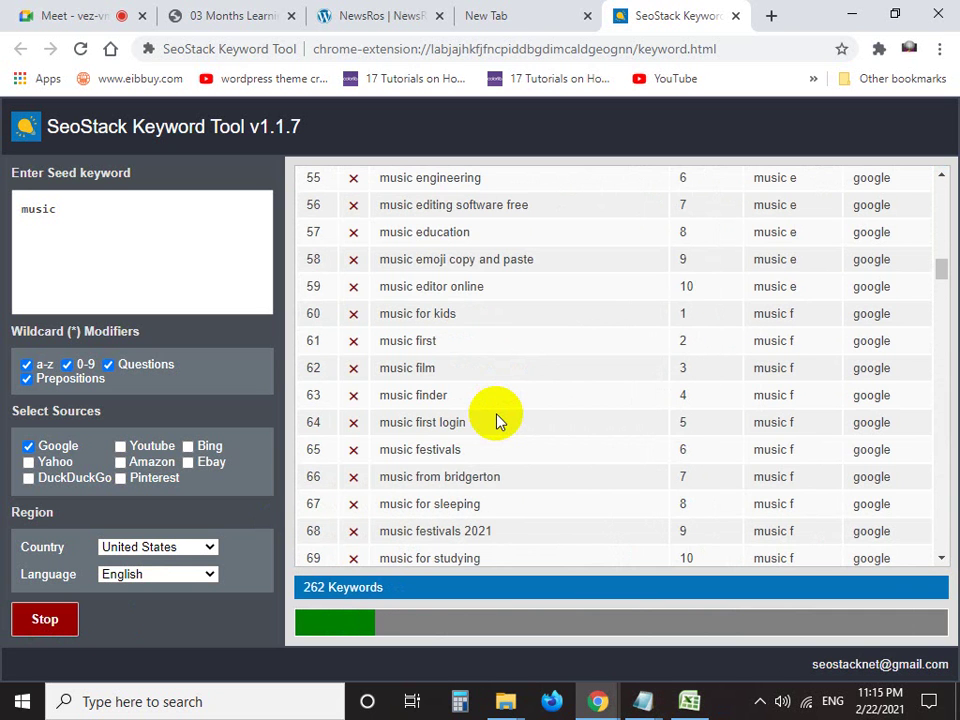
scroll(495, 420, down, 2)
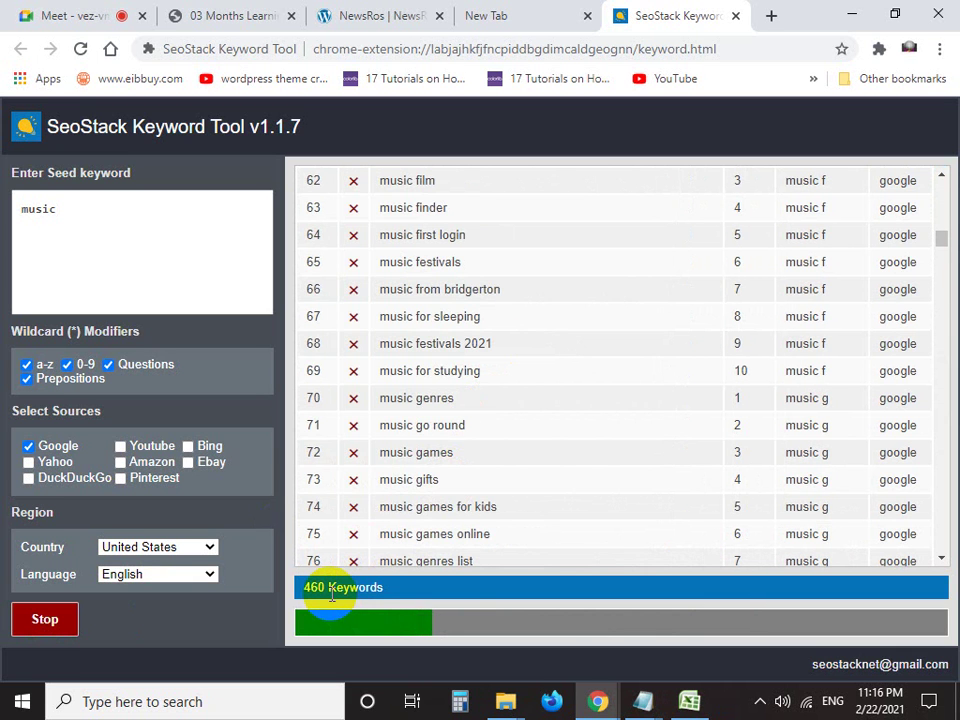
click(45, 619)
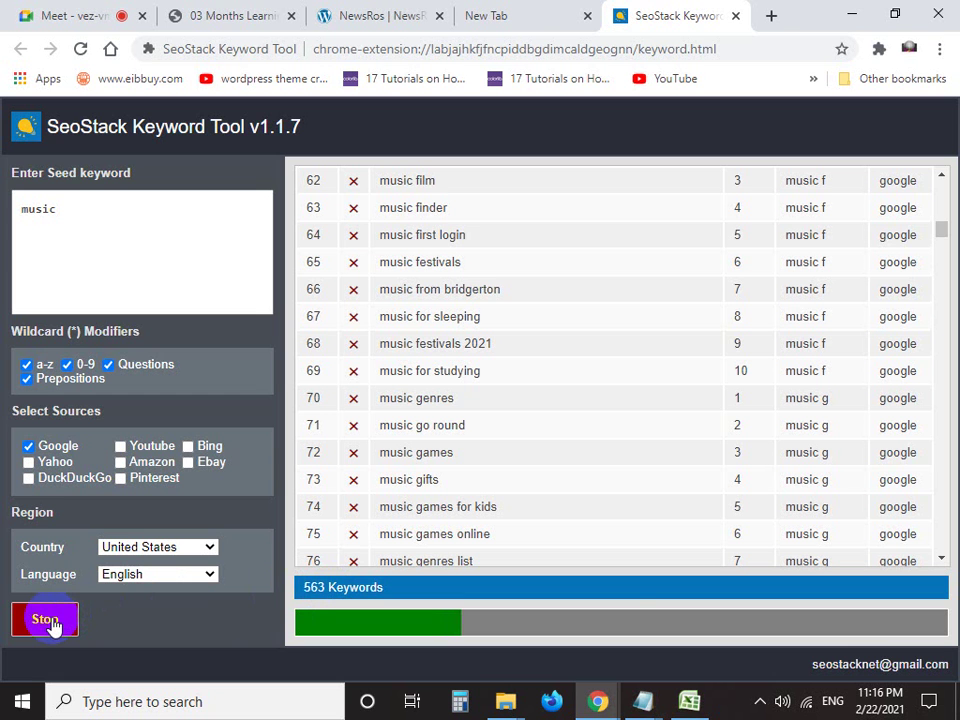
click(45, 619)
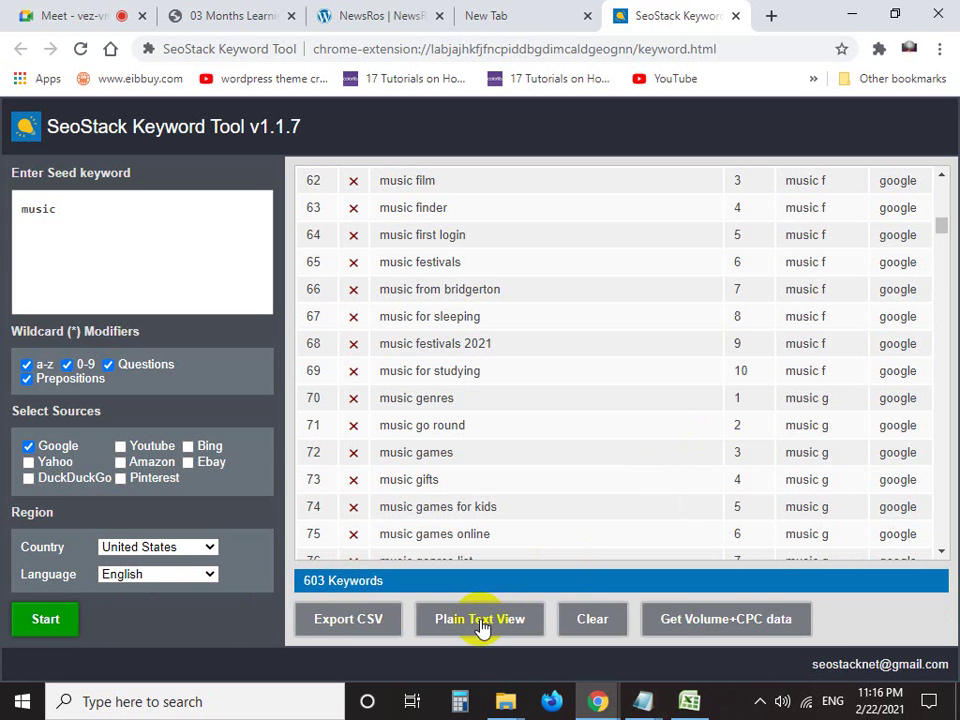
Capture the row of options below the keyword results, mark Plain Text View with a red arrow, and discard the capture
key(Print)
mouse_move(291, 586)
mouse_down()
mouse_move(700, 683)
mouse_move(958, 681)
mouse_up()
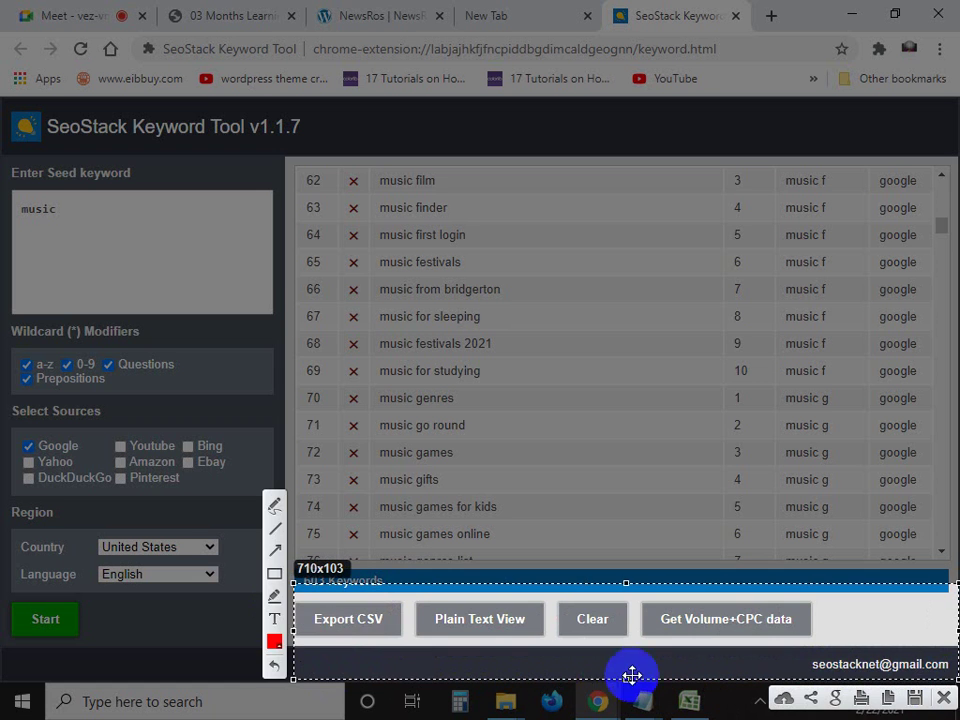
click(272, 552)
mouse_move(388, 679)
mouse_down()
mouse_move(415, 640)
mouse_move(456, 632)
mouse_up()
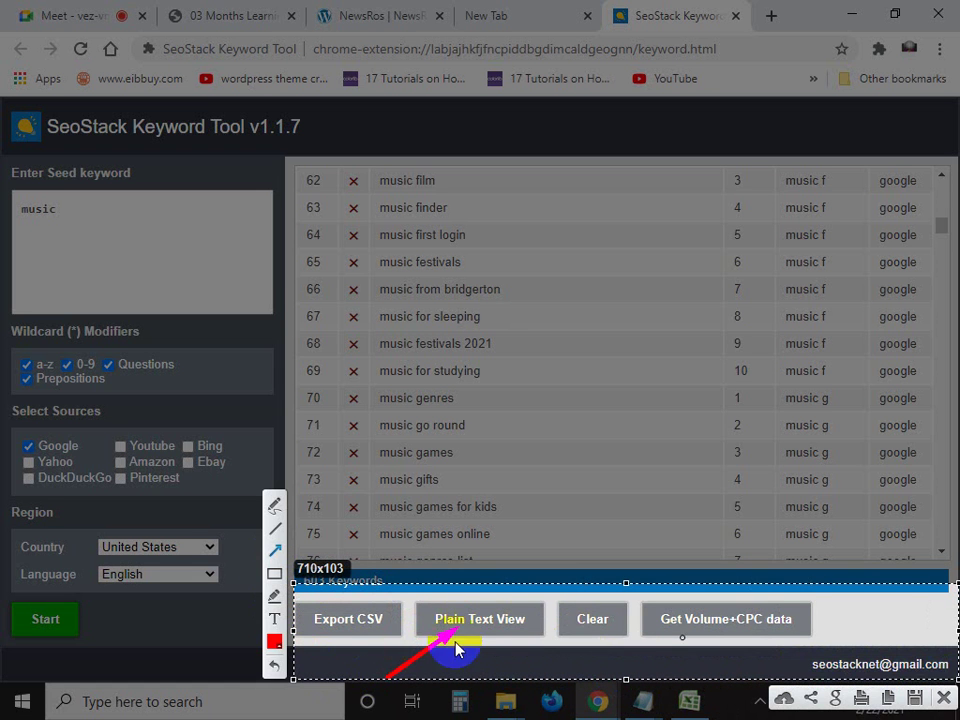
click(944, 703)
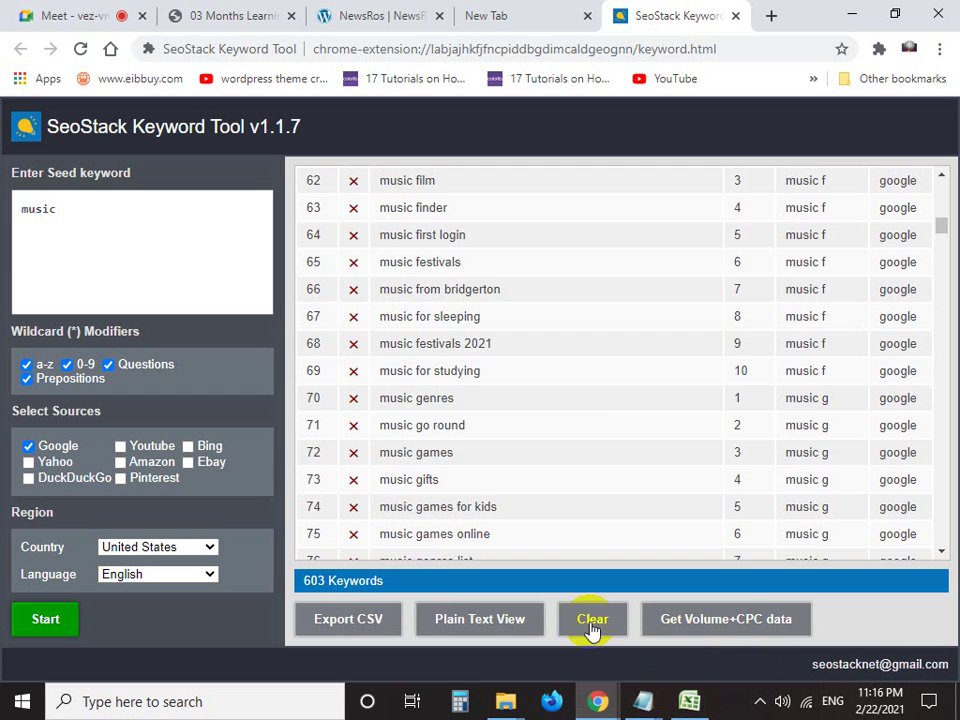
Show the music keyword results as plain text and copy the entire list
click(510, 621)
click(418, 325)
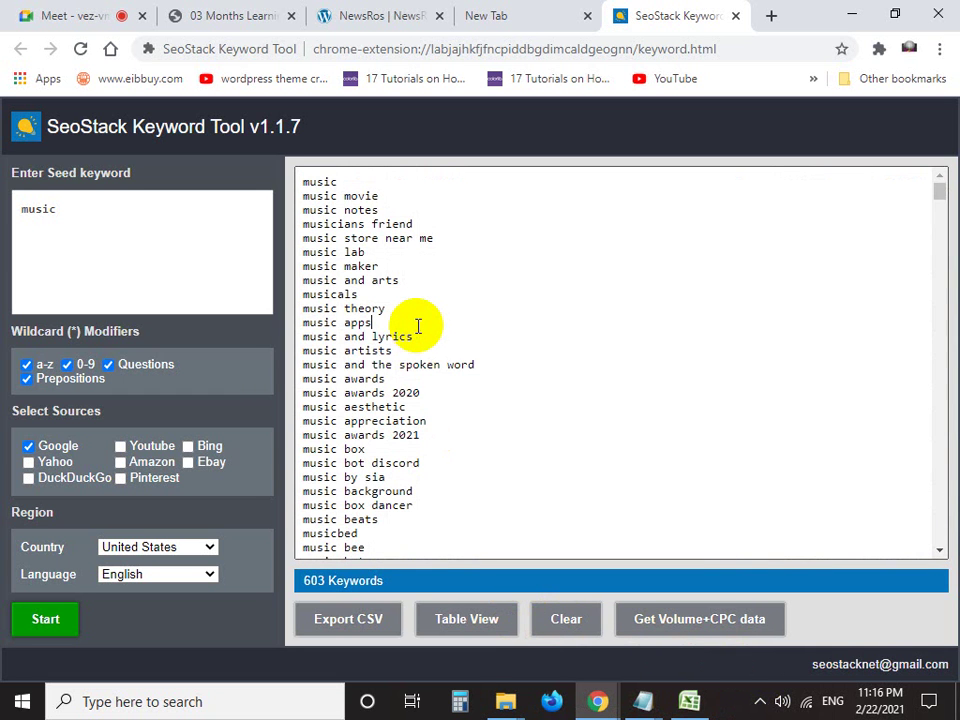
key(ctrl+a)
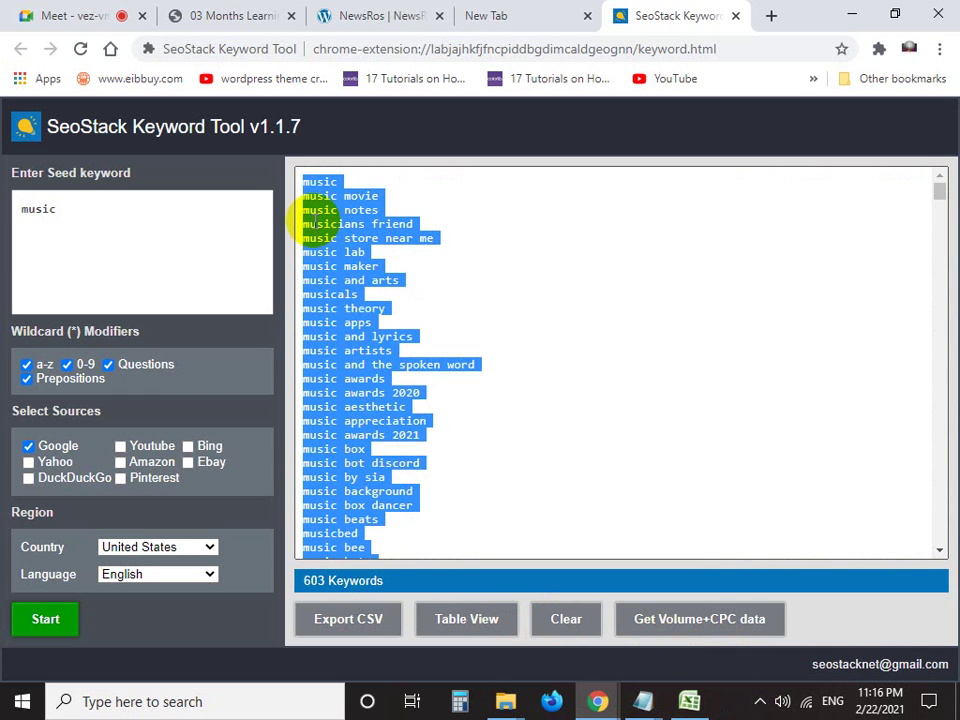
right_click(338, 212)
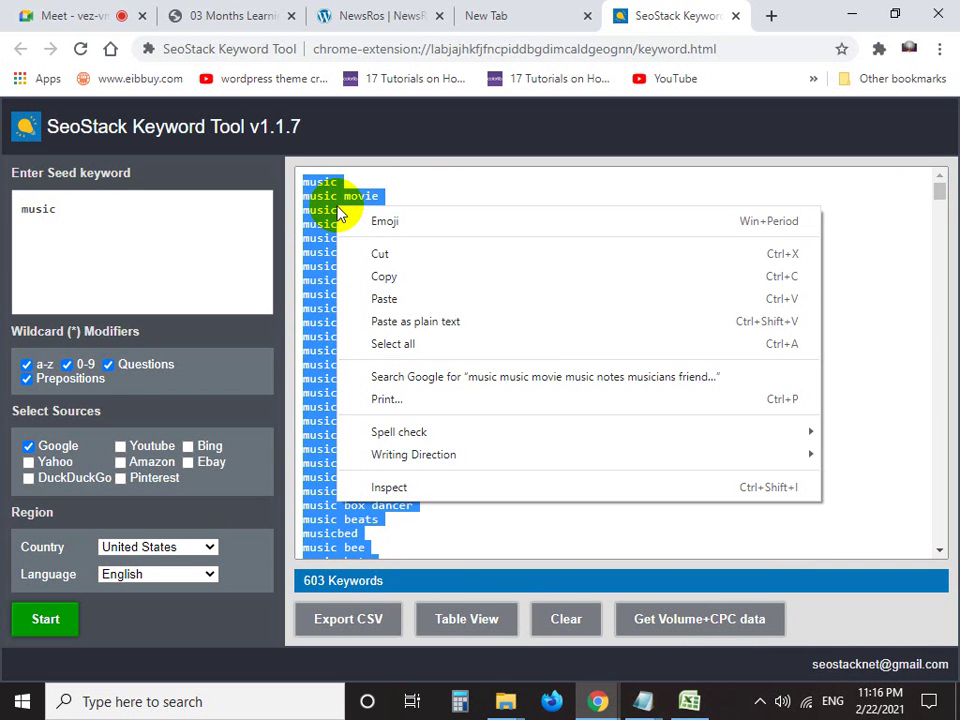
click(411, 278)
Look over the plain-text list of collected music keywords
click(253, 12)
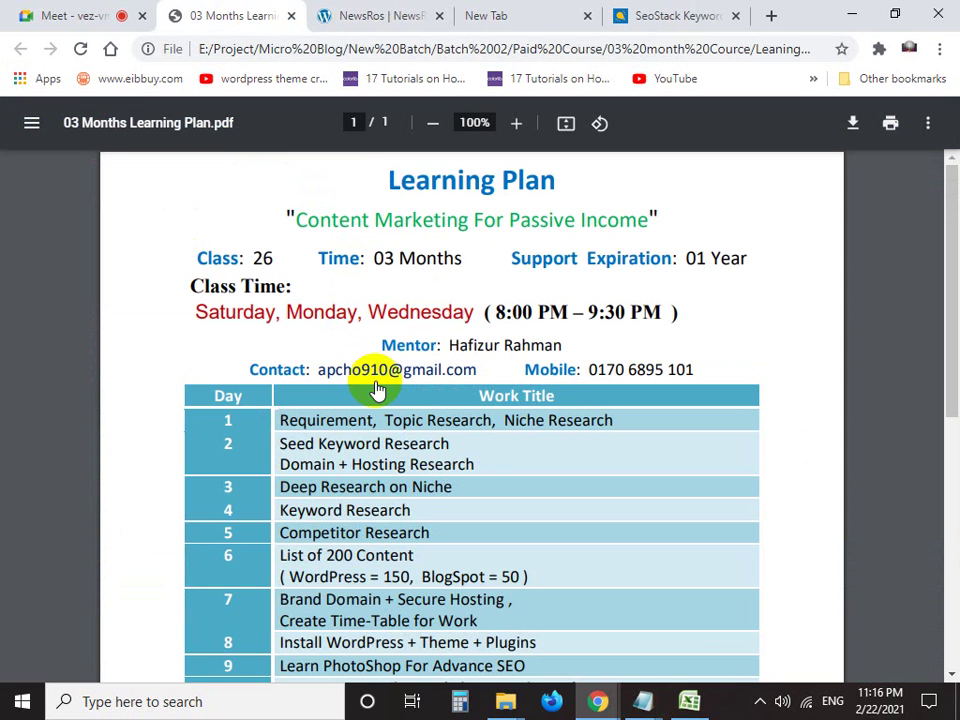
click(345, 17)
click(726, 10)
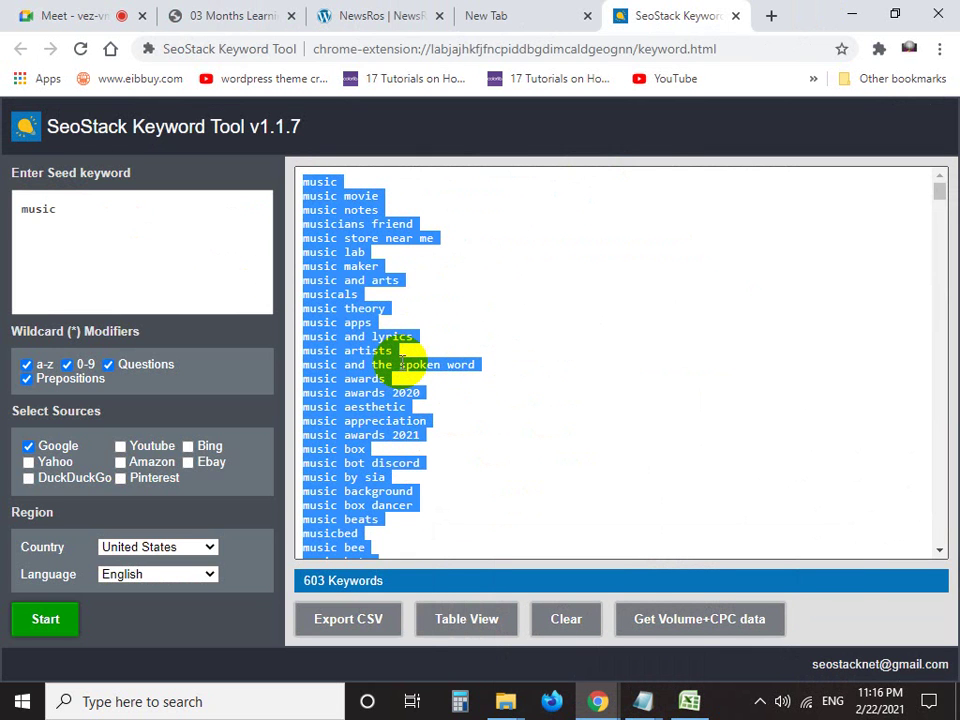
click(448, 311)
scroll(448, 311, down, 2)
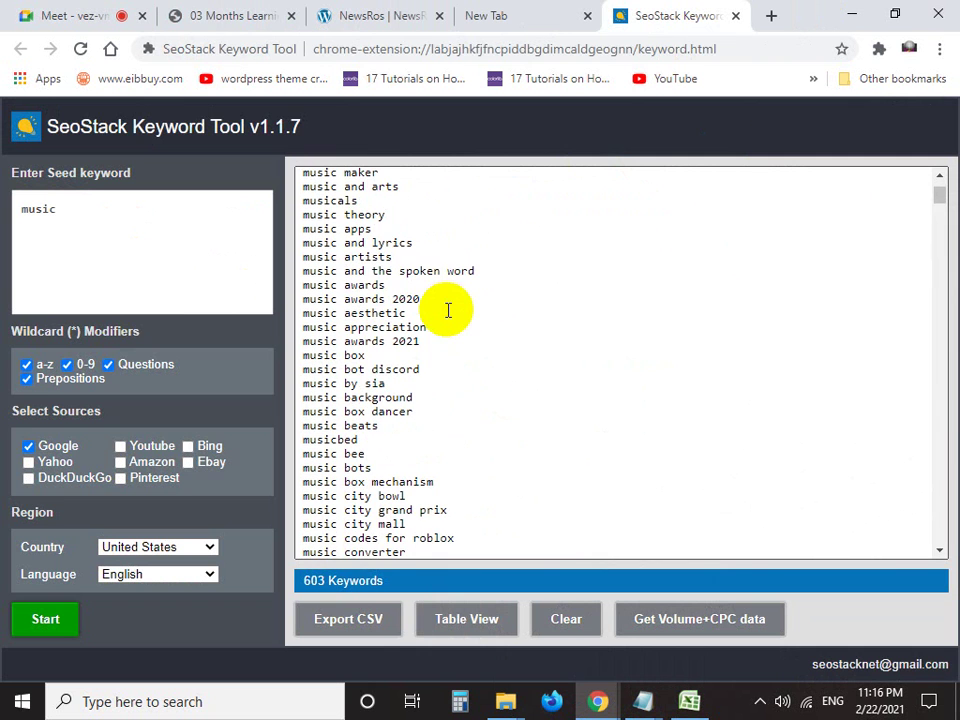
click(40, 16)
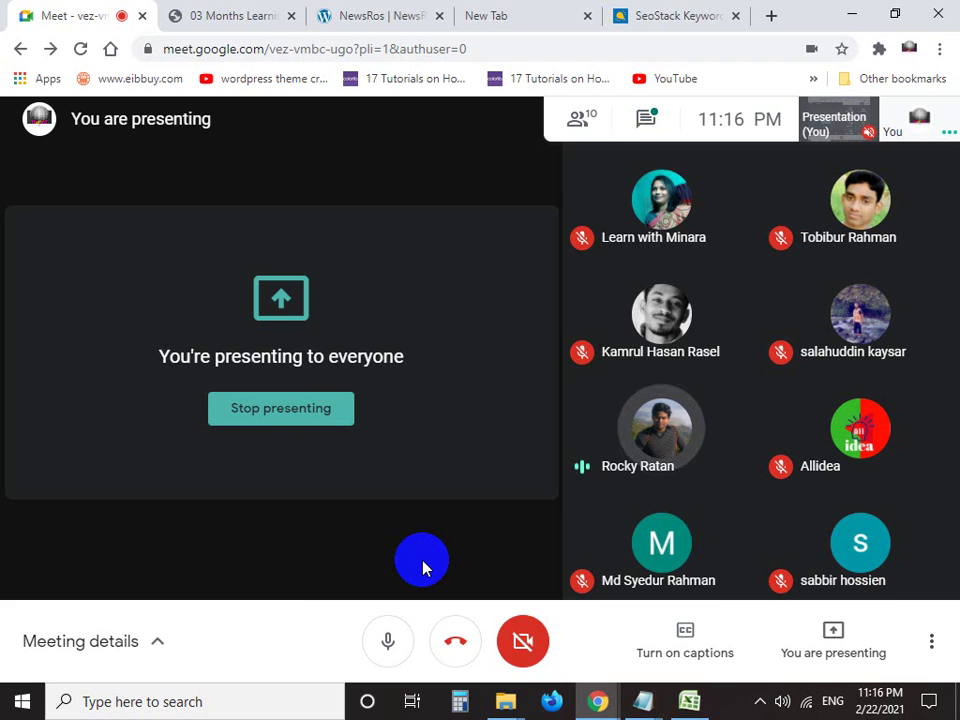
click(664, 14)
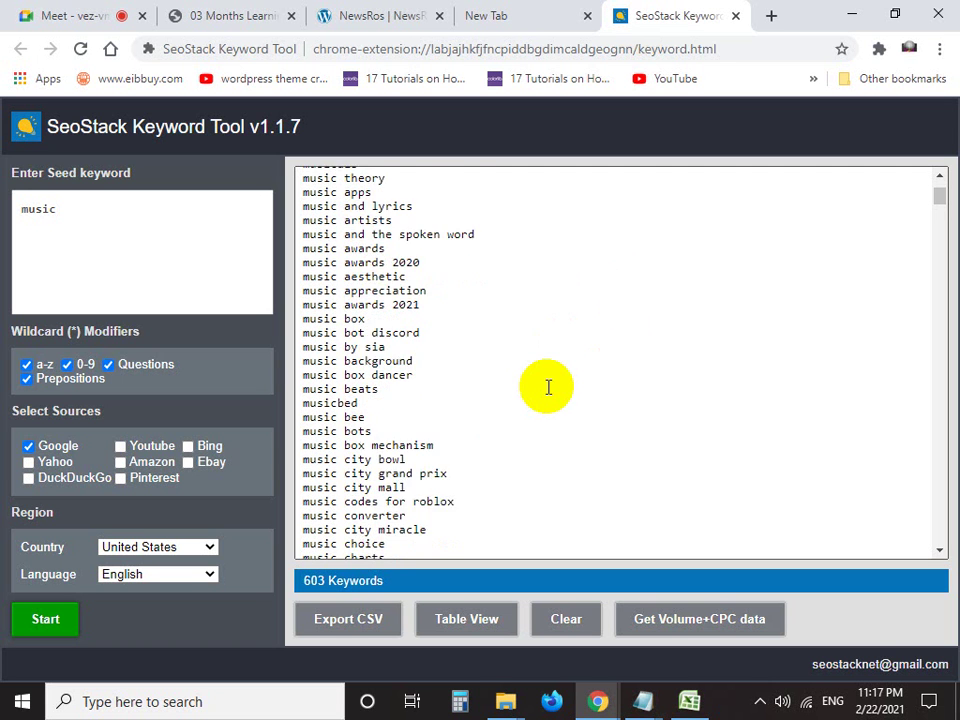
scroll(549, 387, down, 3)
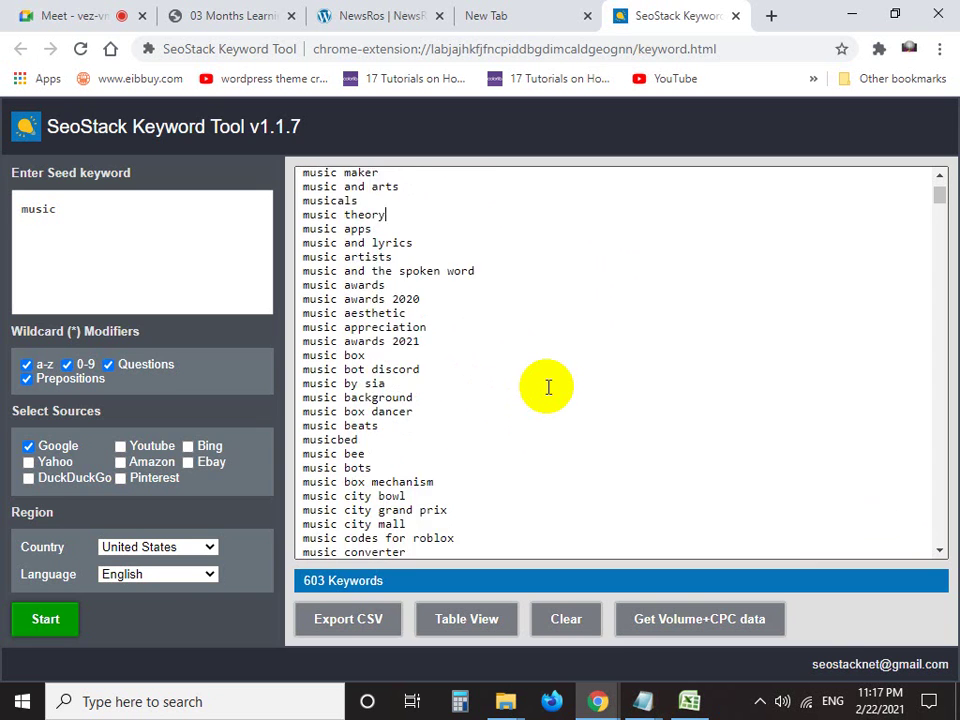
scroll(549, 387, up, 2)
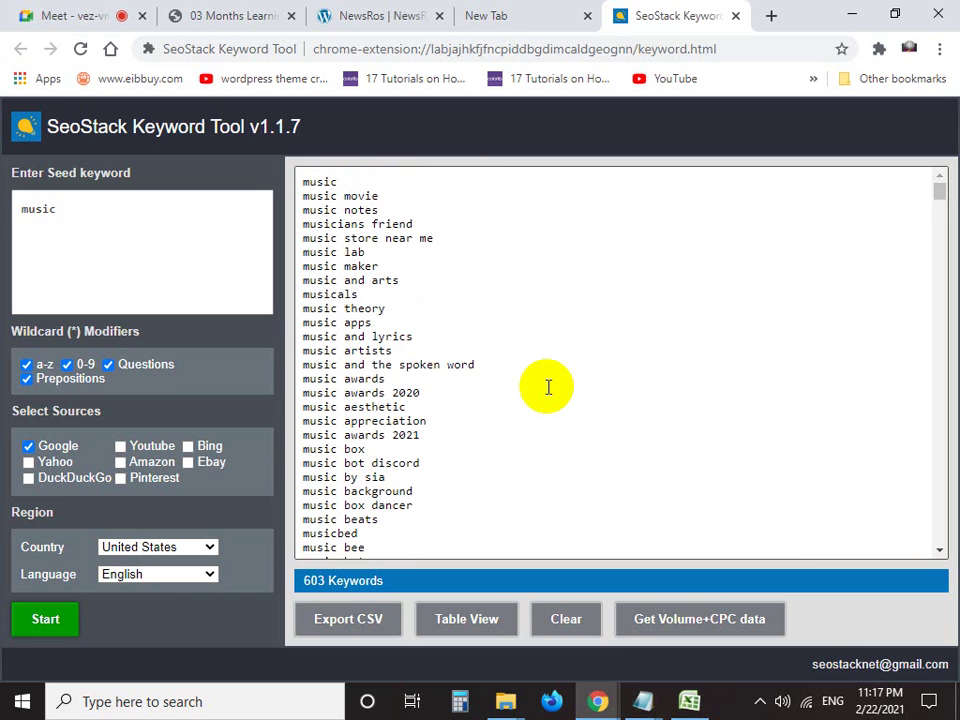
click(30, 12)
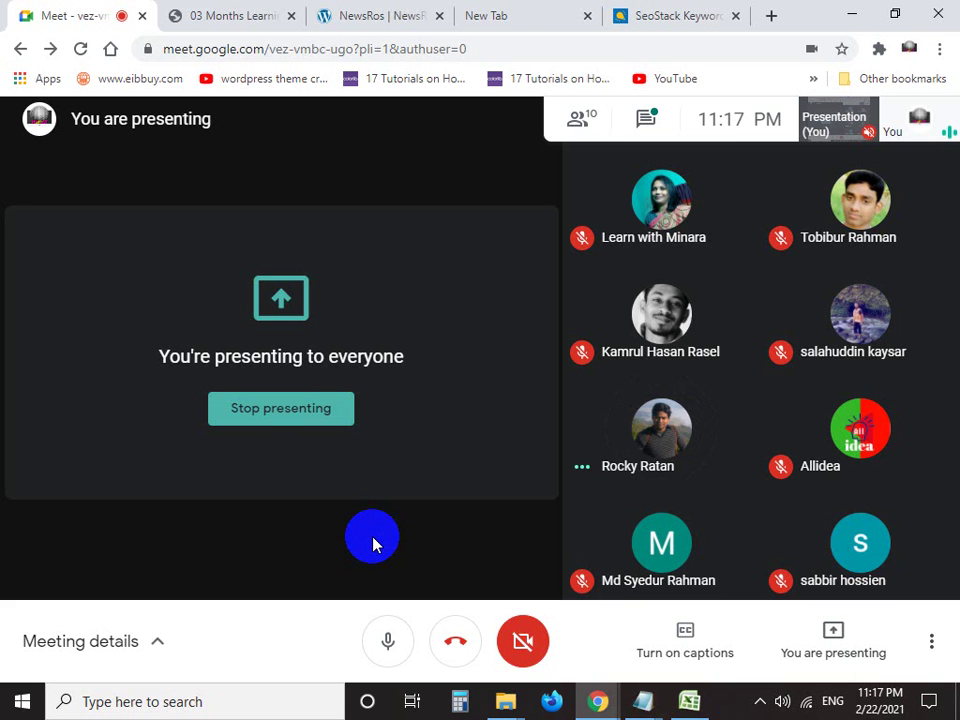
click(630, 12)
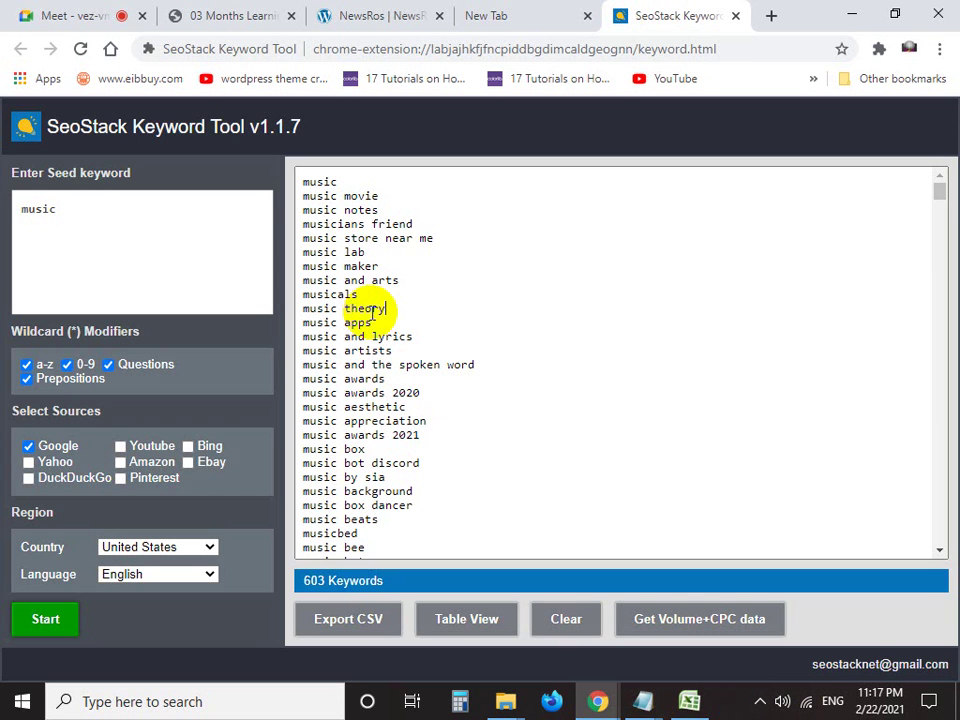
right_click(350, 372)
click(45, 12)
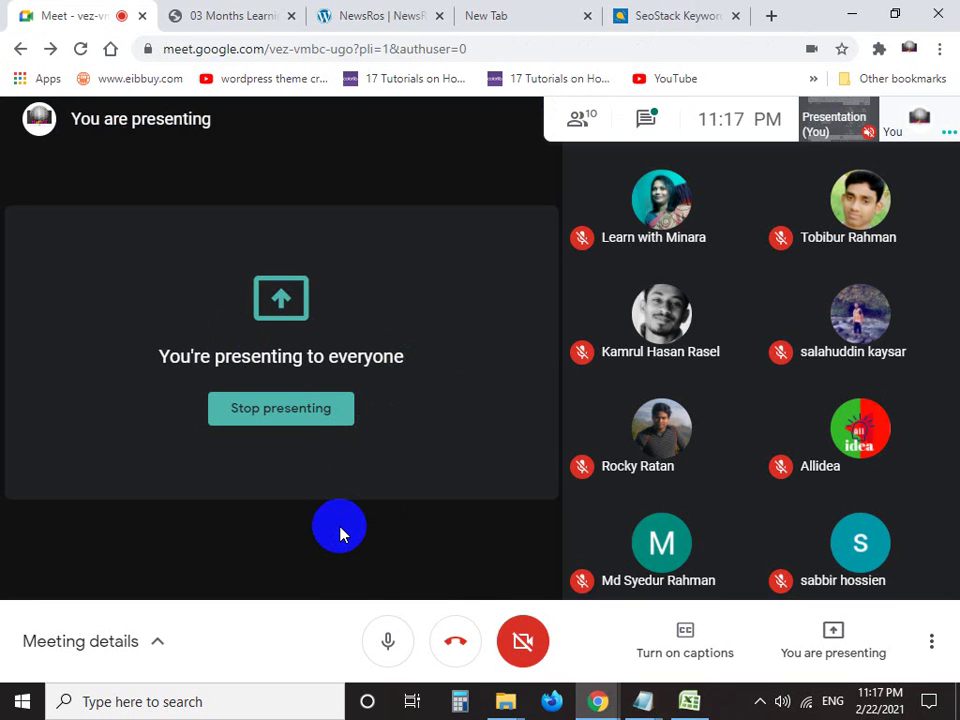
click(725, 12)
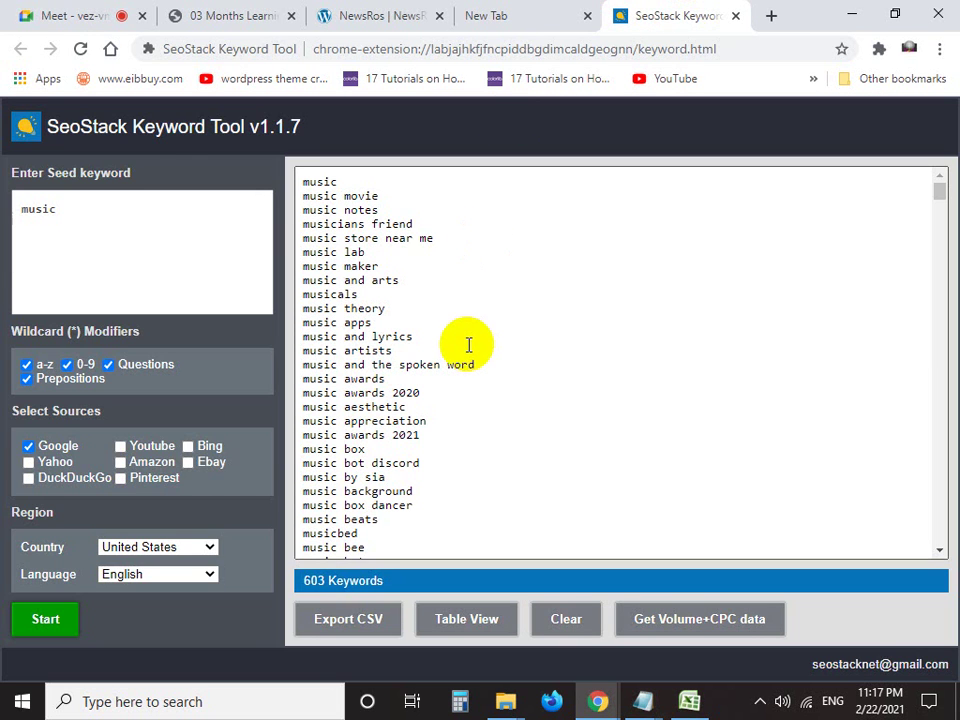
click(28, 14)
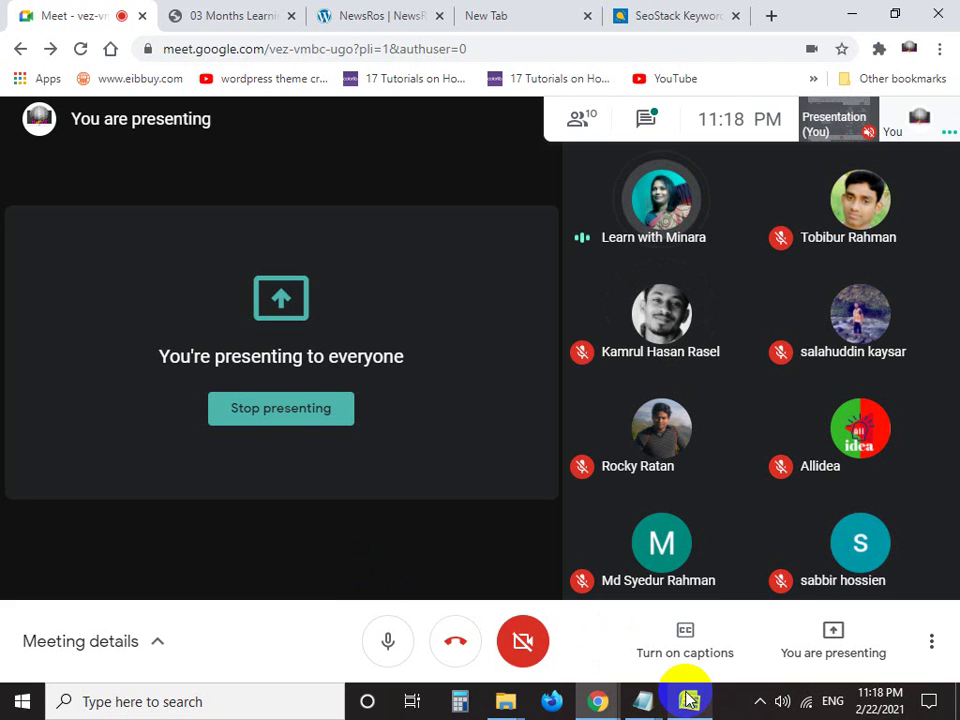
Switch to the apple.com organic keywords sheet in Excel and examine its Difficulty, Traffic and Volume columns
mouse_move(689, 701)
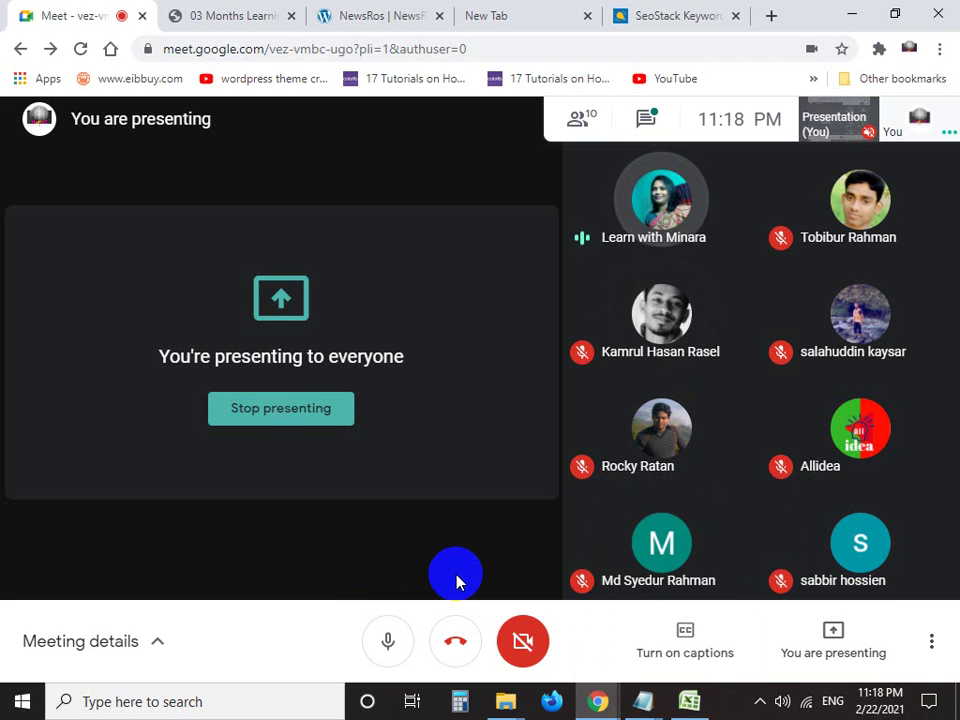
click(689, 701)
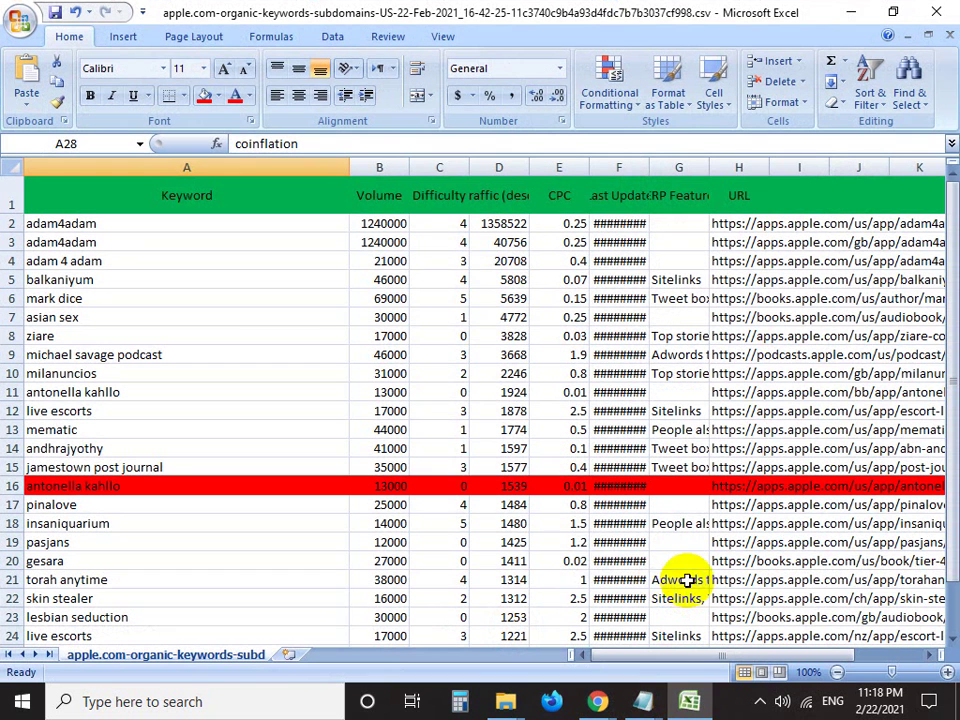
click(315, 240)
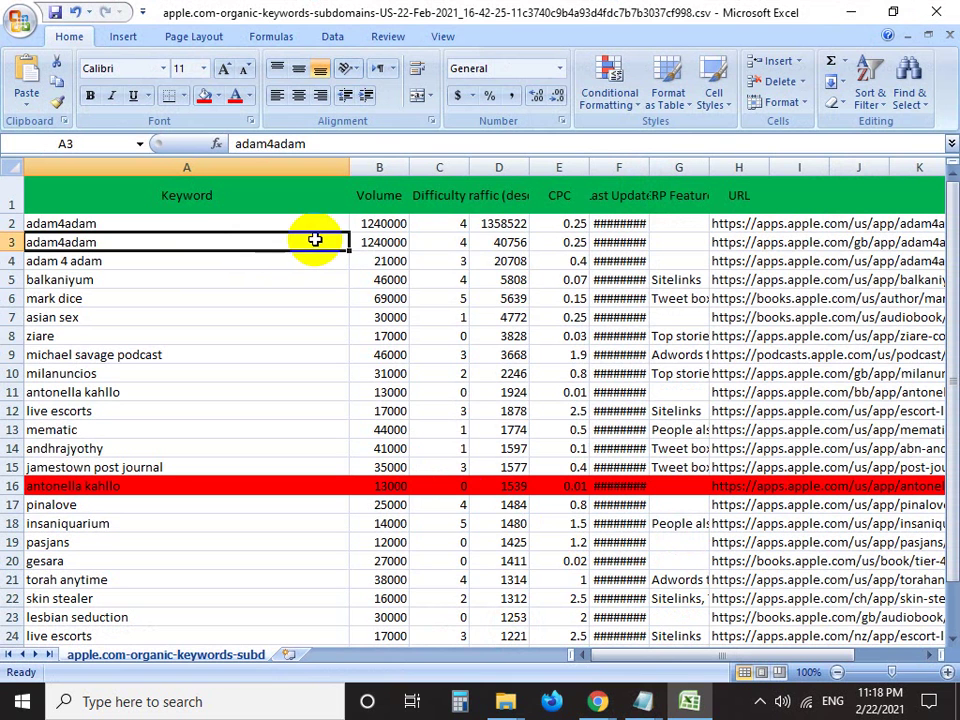
click(446, 243)
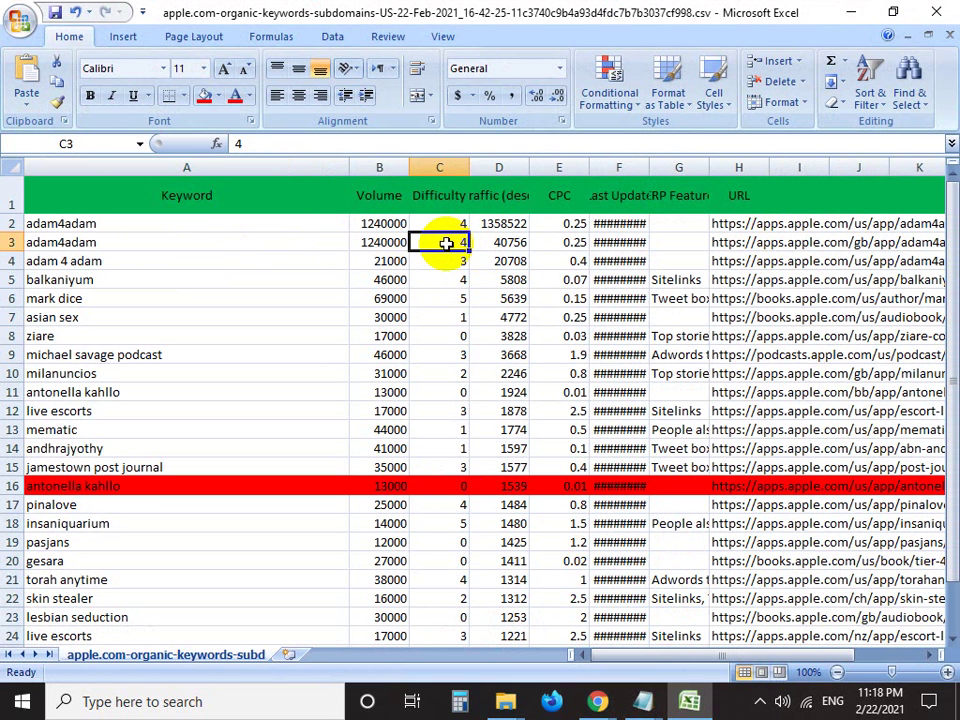
click(441, 166)
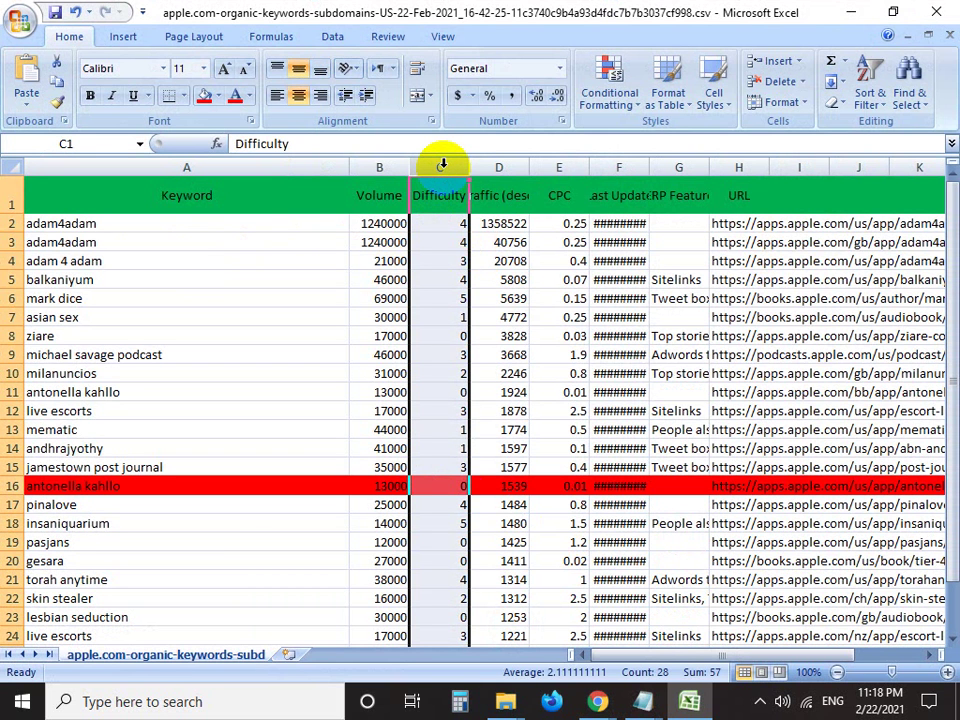
click(511, 166)
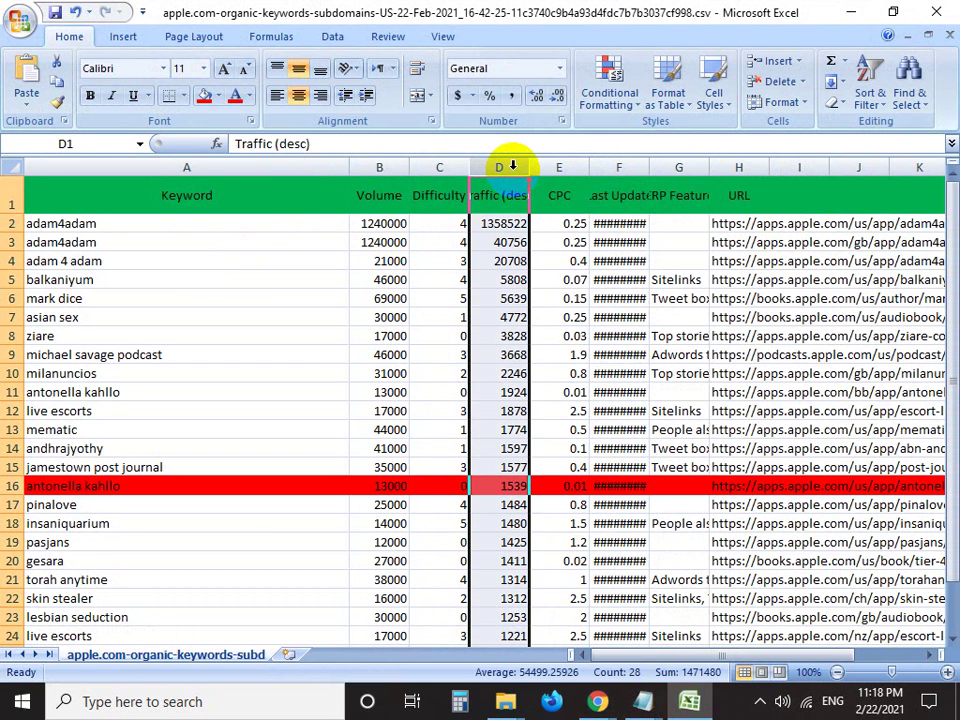
click(377, 164)
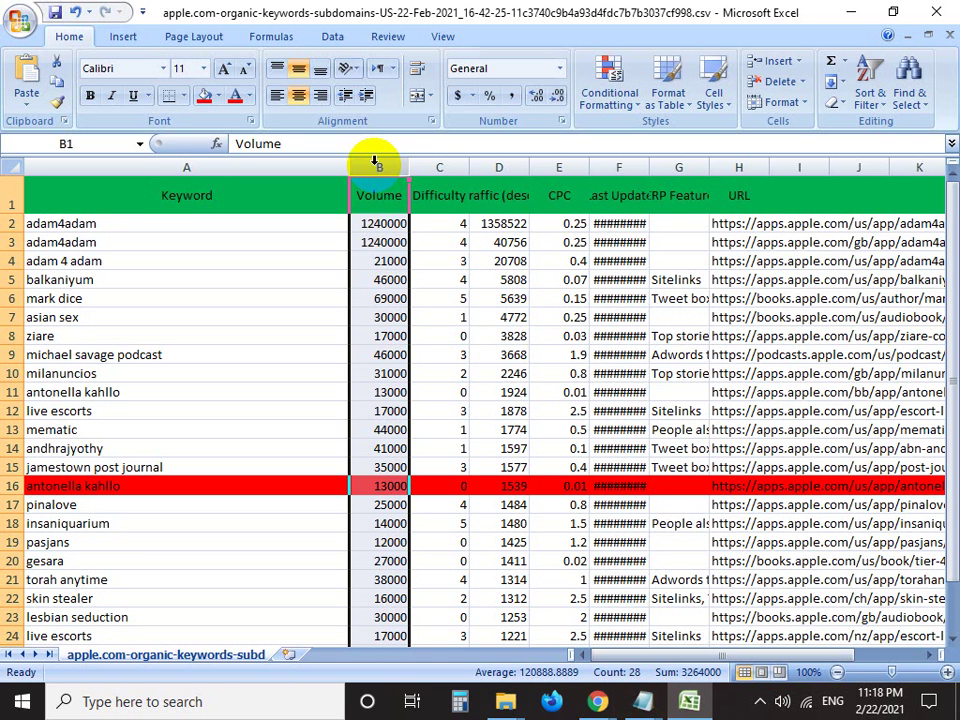
click(439, 167)
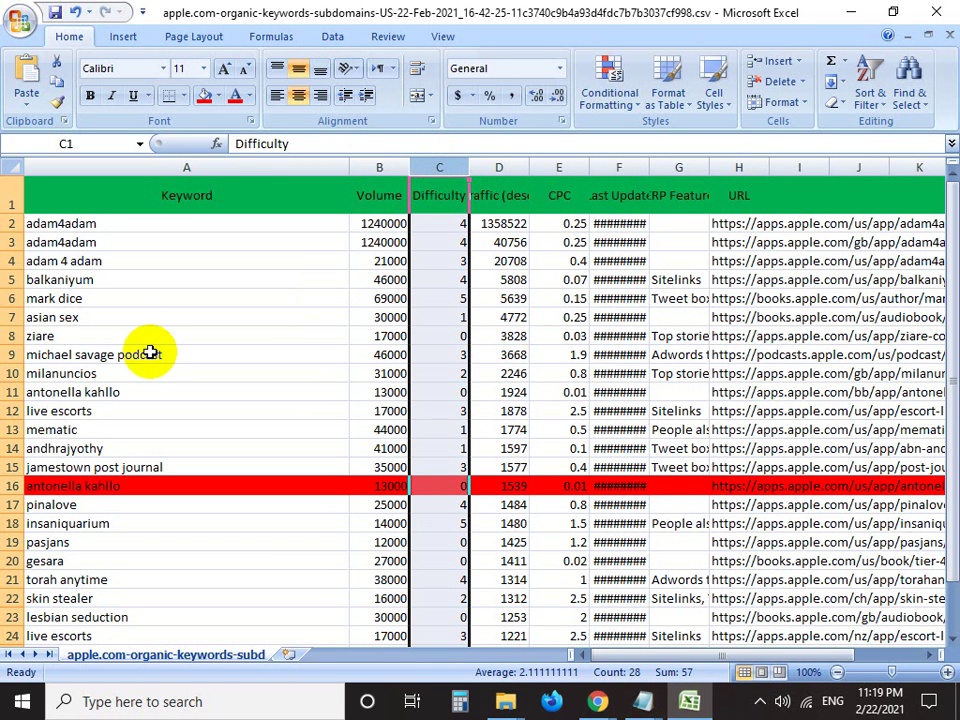
Fill the whole balkaniyum row (row 5) with light green
click(68, 302)
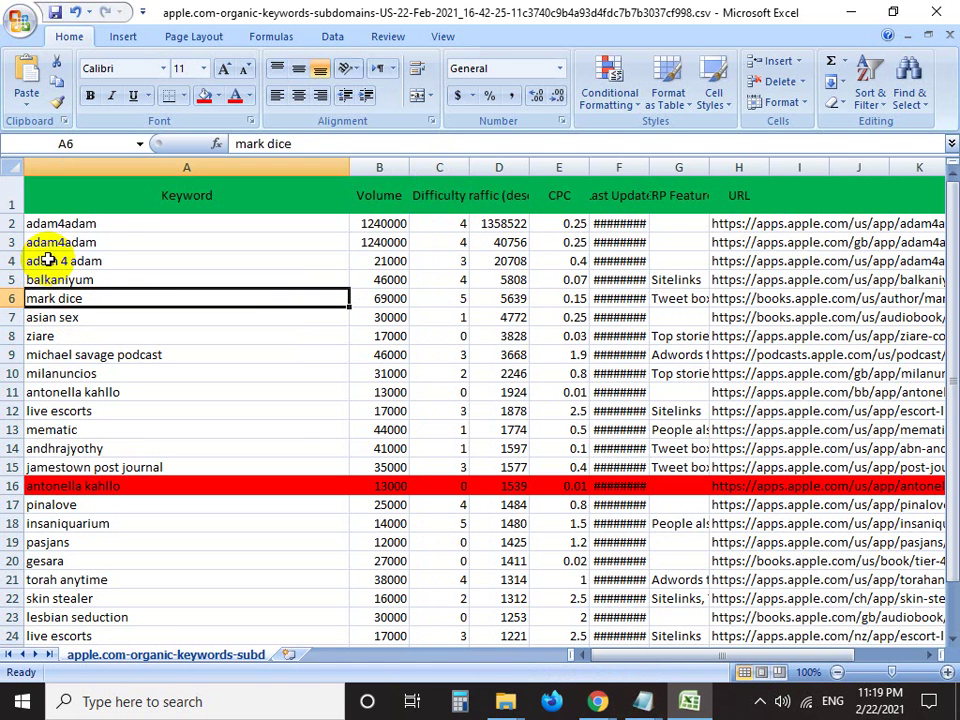
click(10, 280)
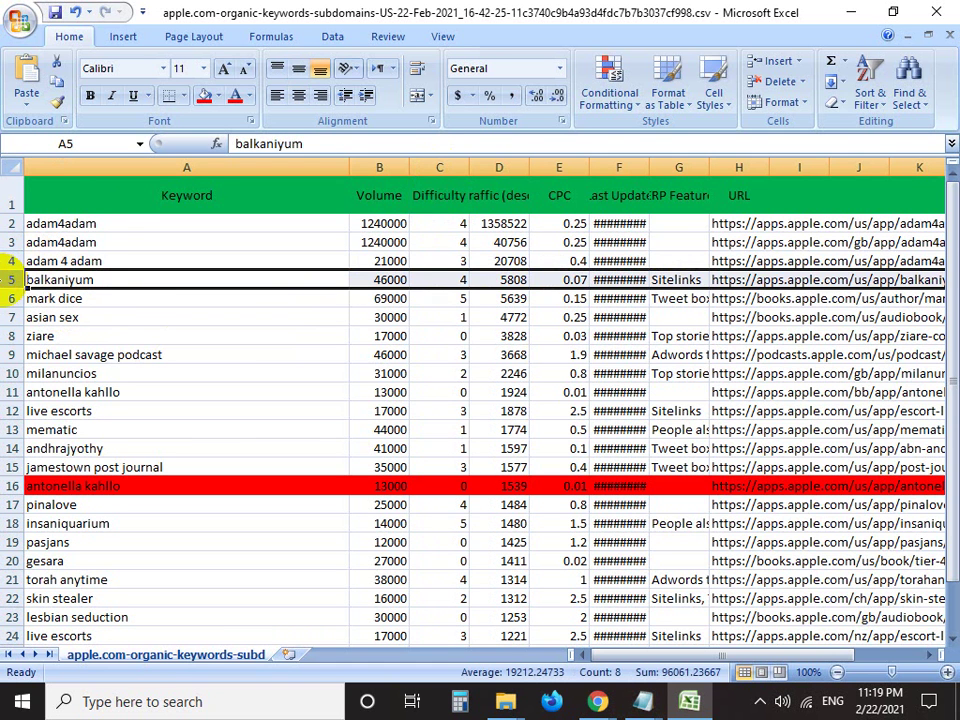
click(219, 96)
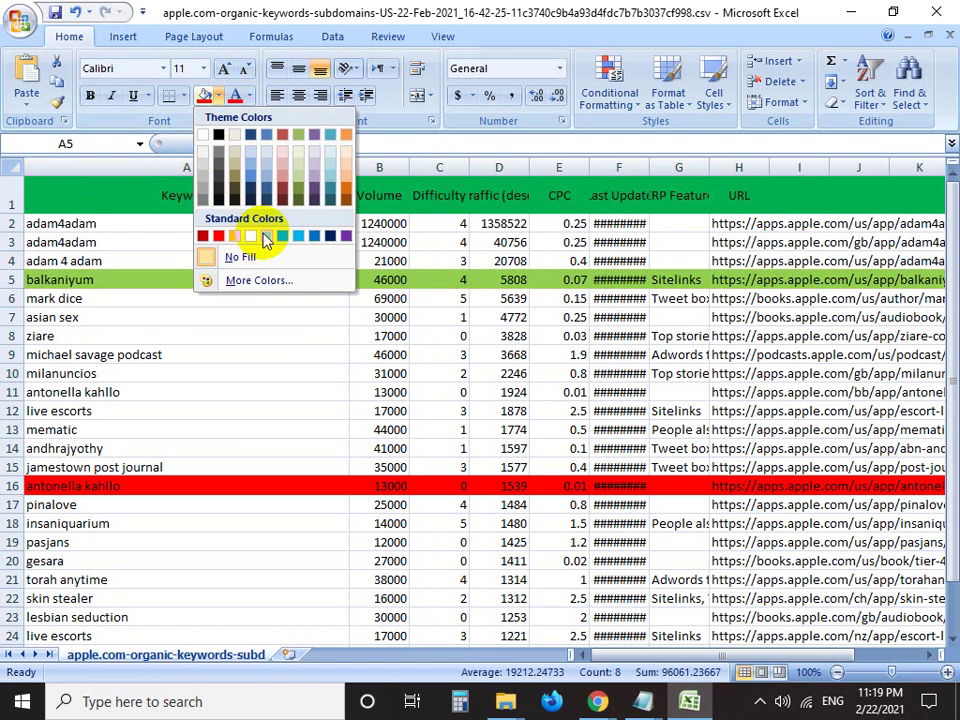
click(266, 236)
click(212, 315)
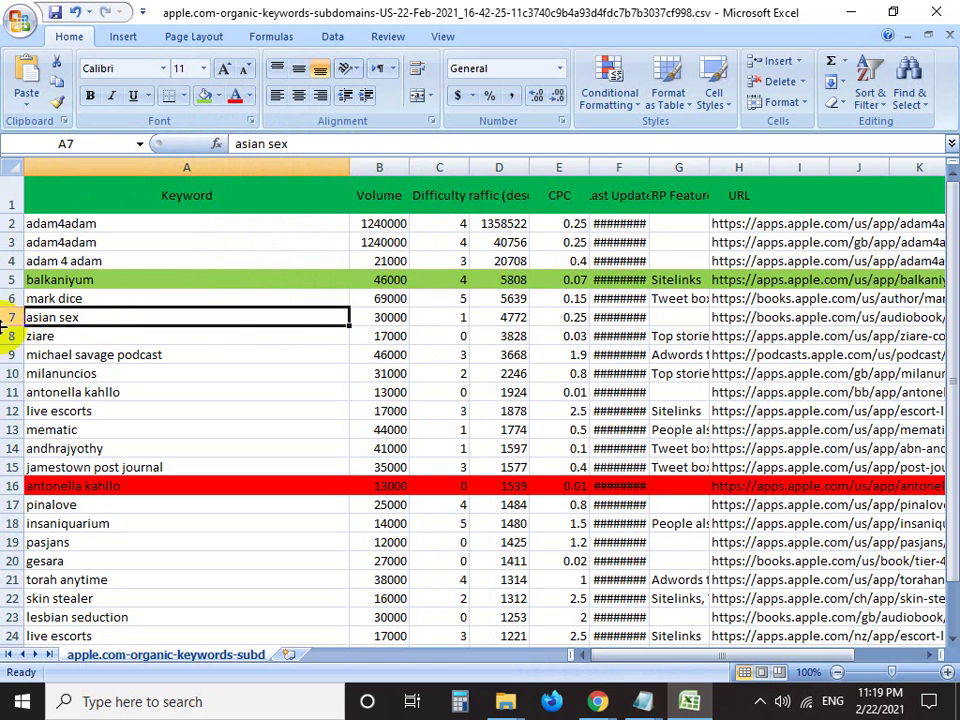
Fill the whole ziare row (row 8) with blue and switch back to the Google Meet call in Chrome
click(6, 316)
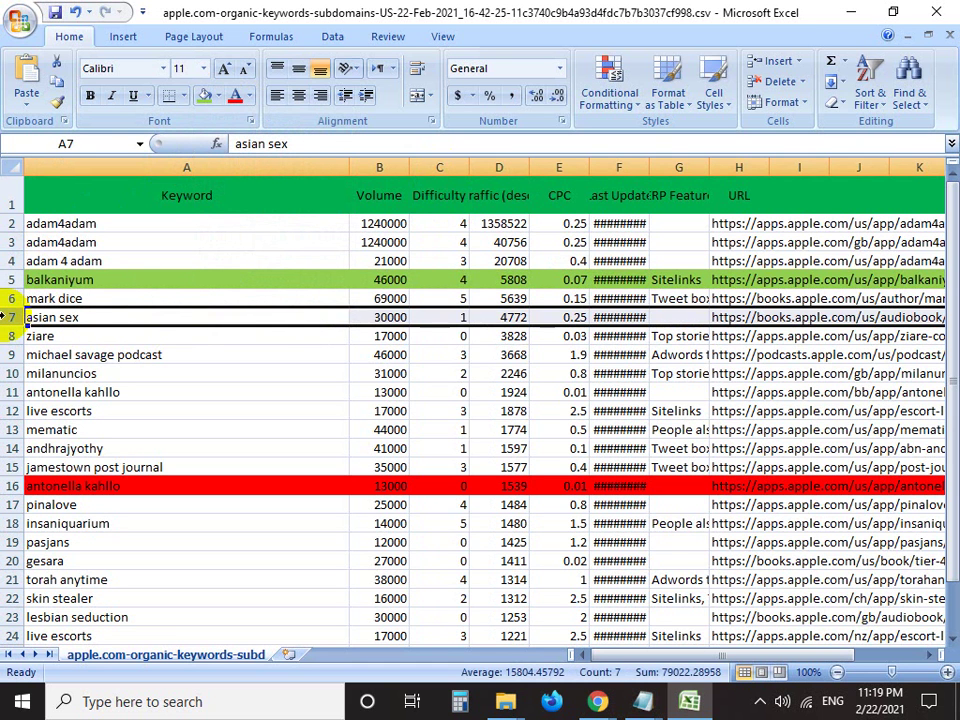
click(10, 373)
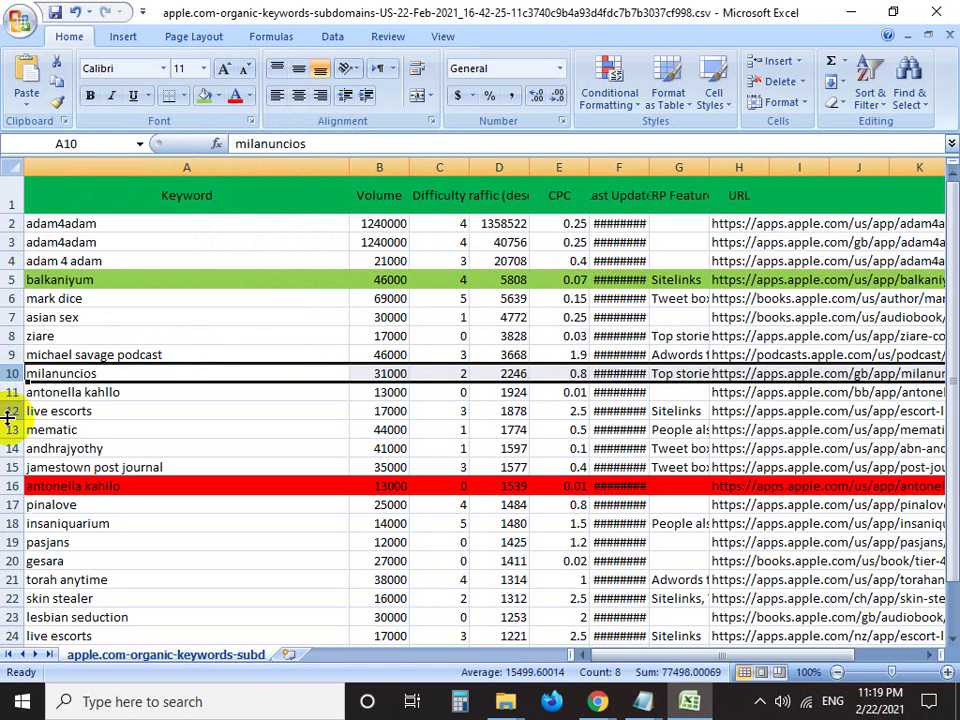
click(6, 486)
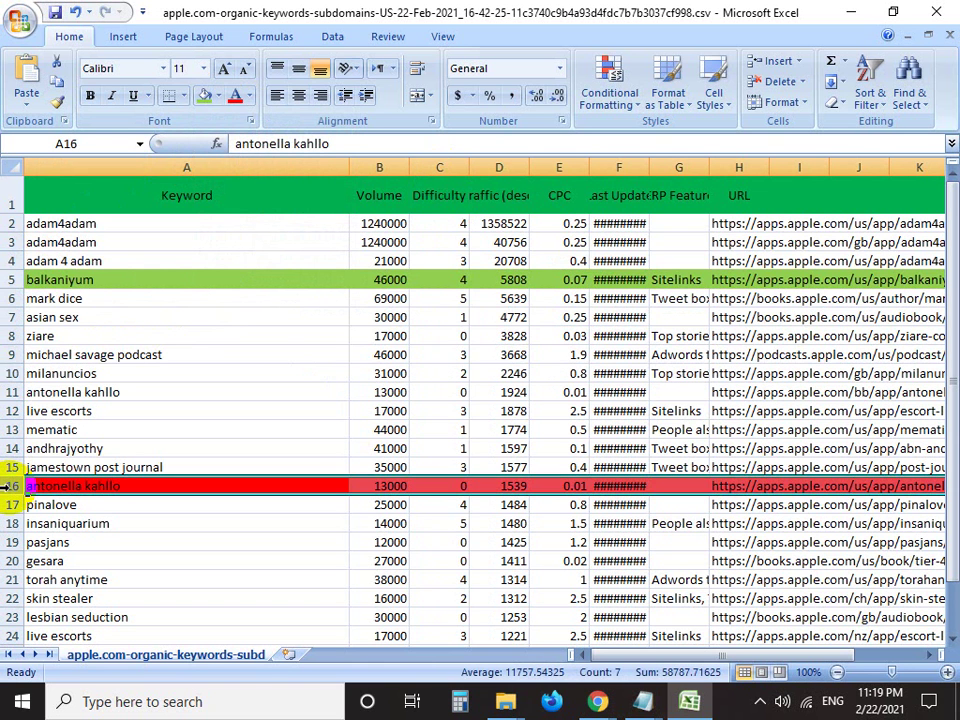
click(6, 336)
click(219, 95)
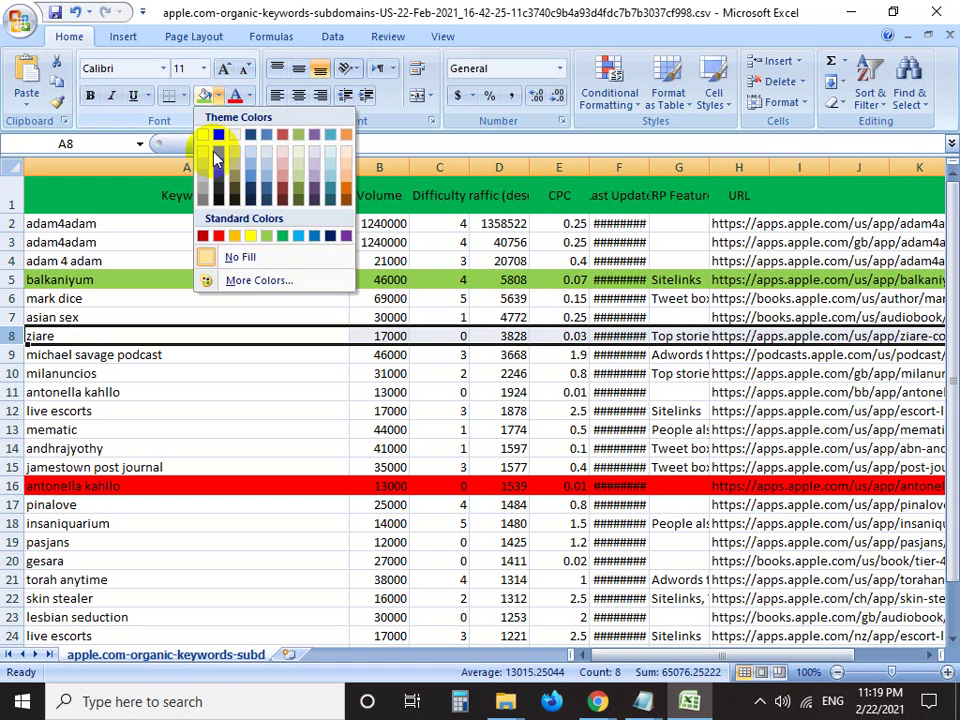
click(316, 240)
click(94, 336)
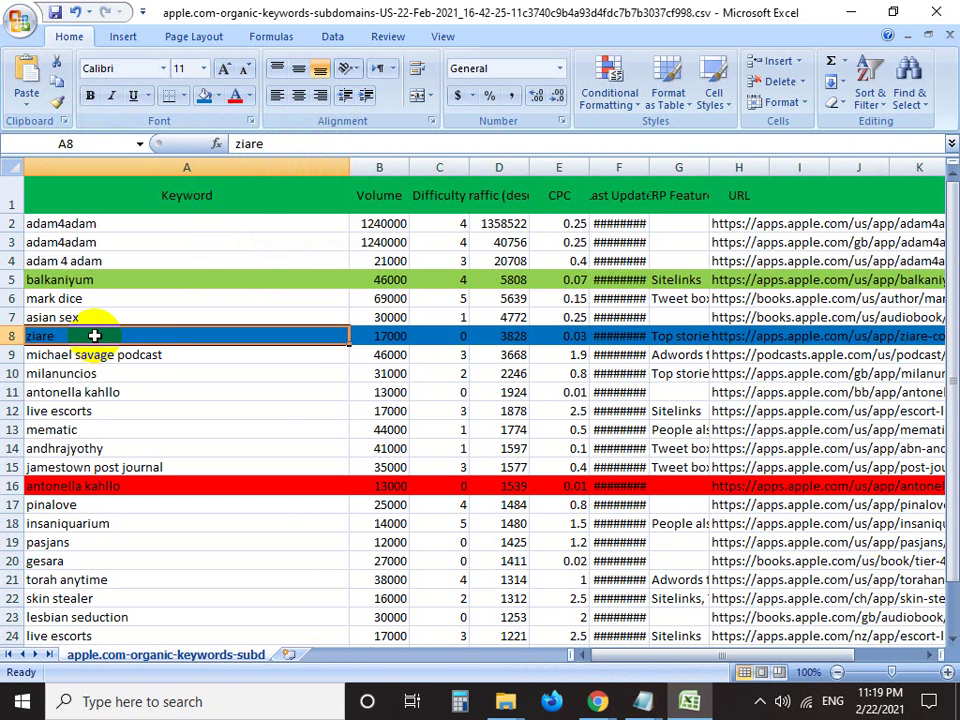
click(150, 362)
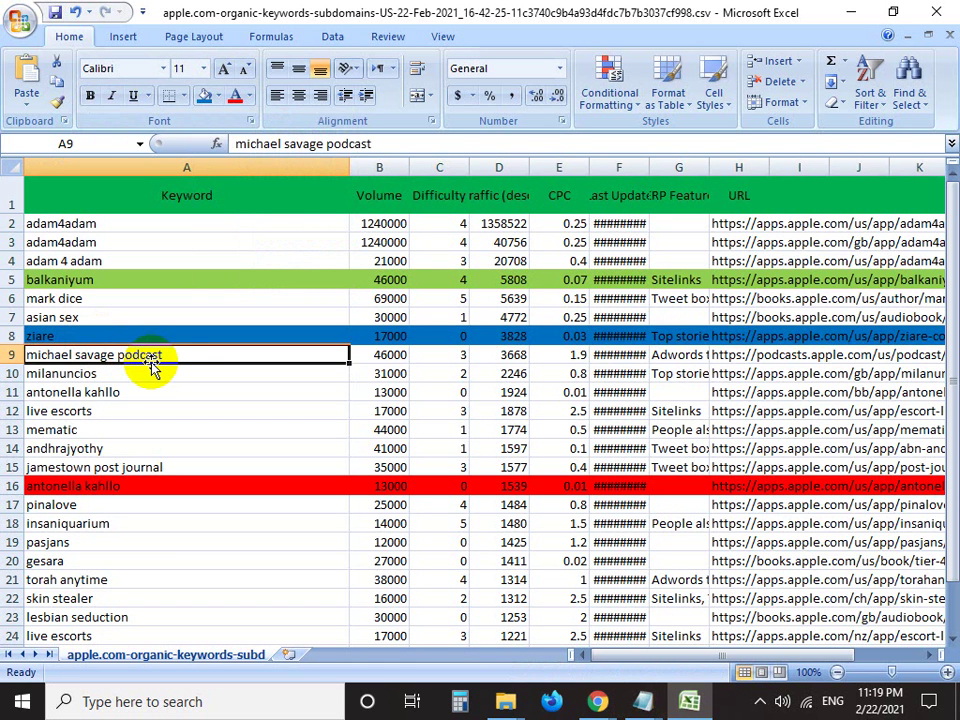
click(8, 279)
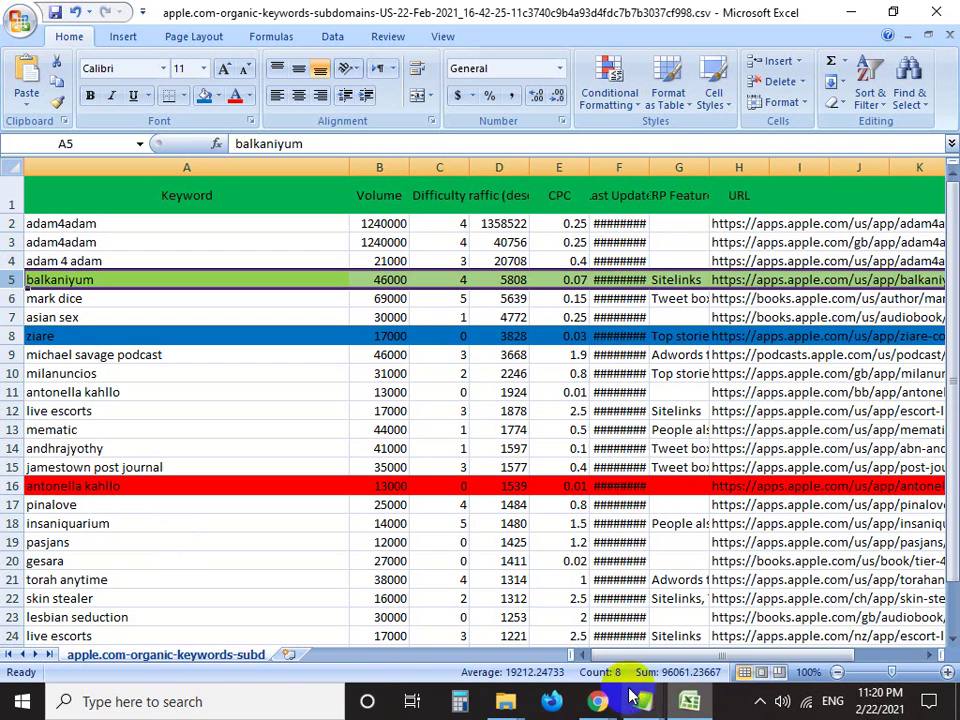
click(597, 701)
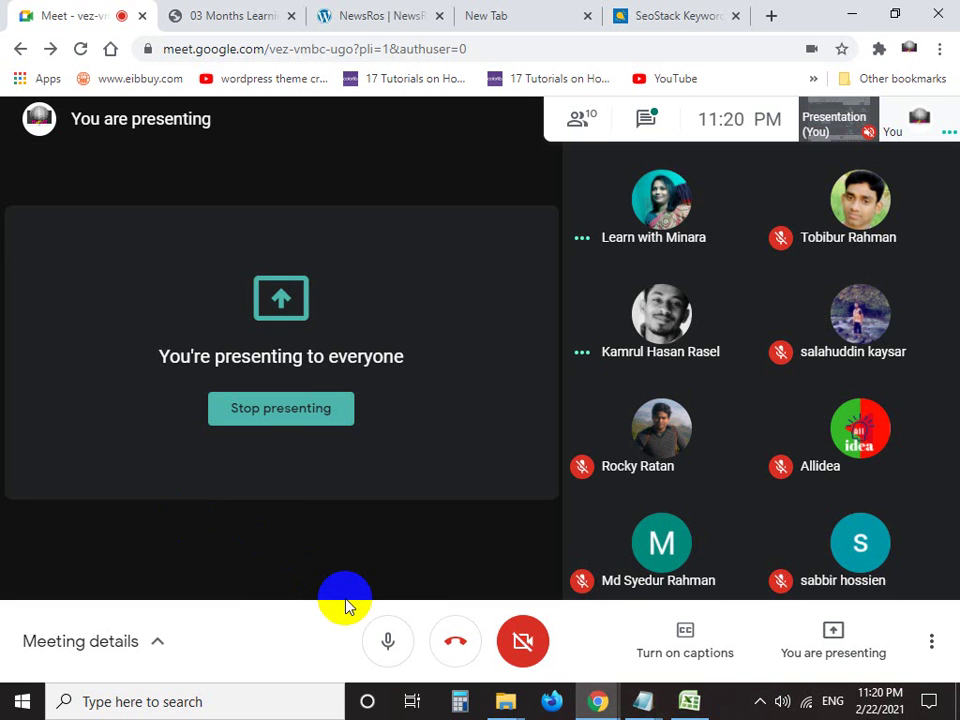